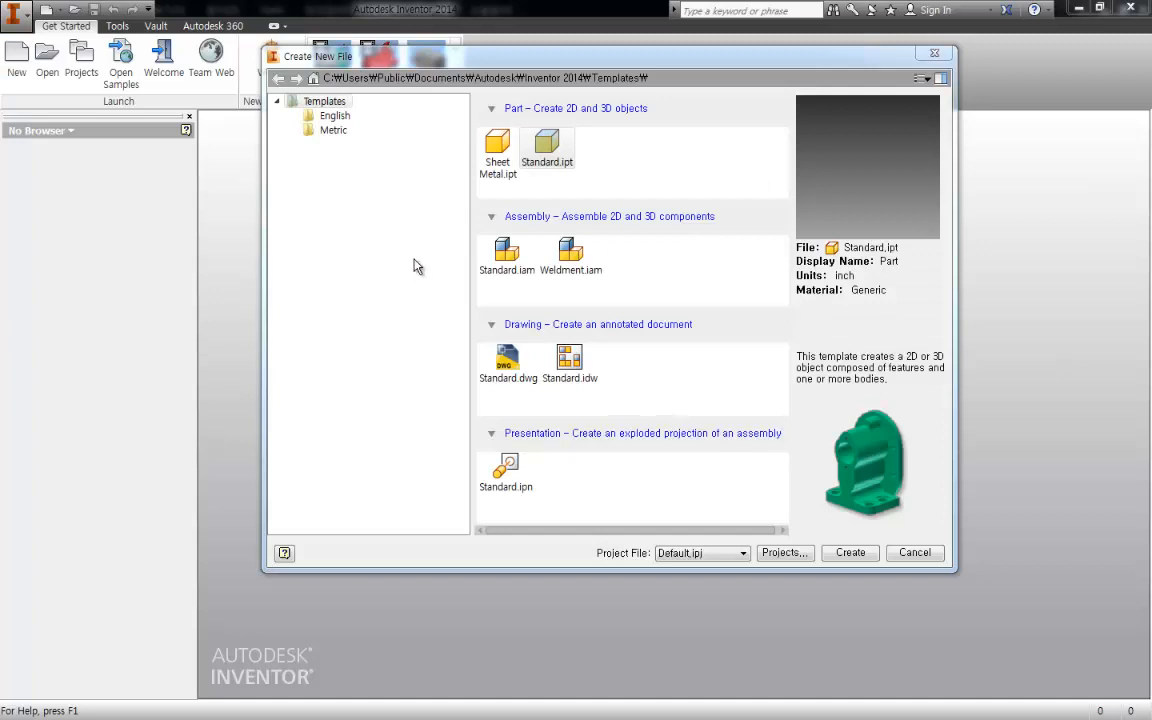
- Create a new metric part from the Standard (mm).ipt template
{"action": "left_click", "coordinate": [315, 134]}
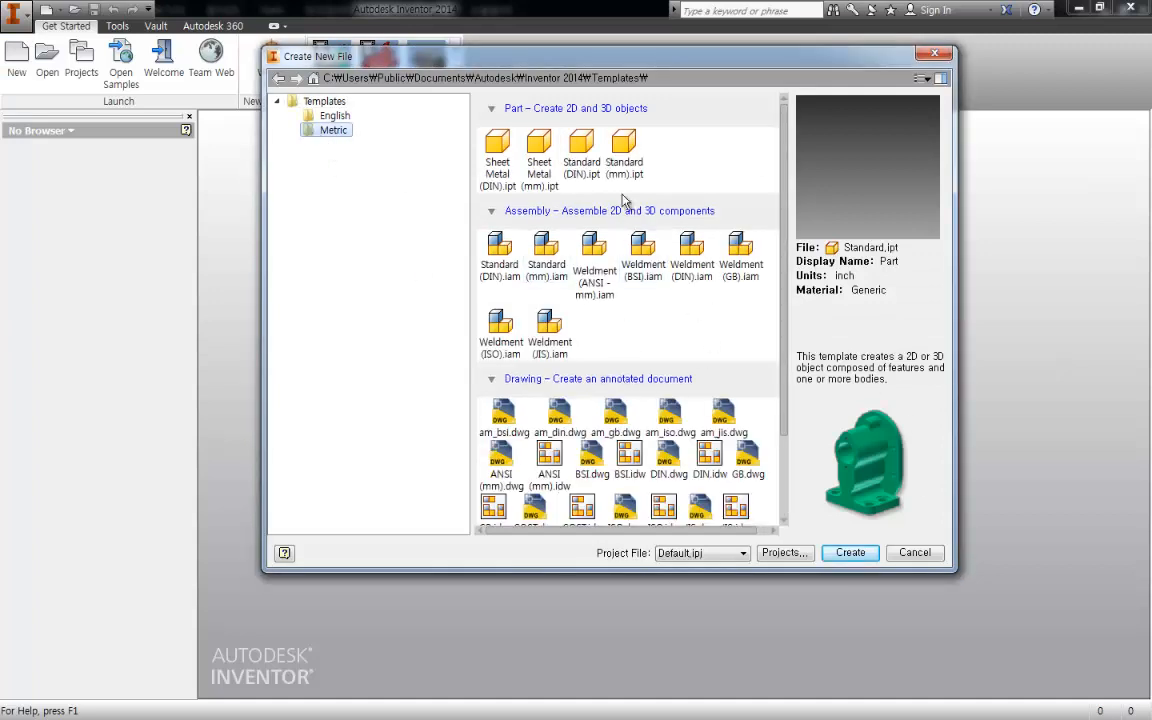
{"action": "double_click", "coordinate": [625, 148]}
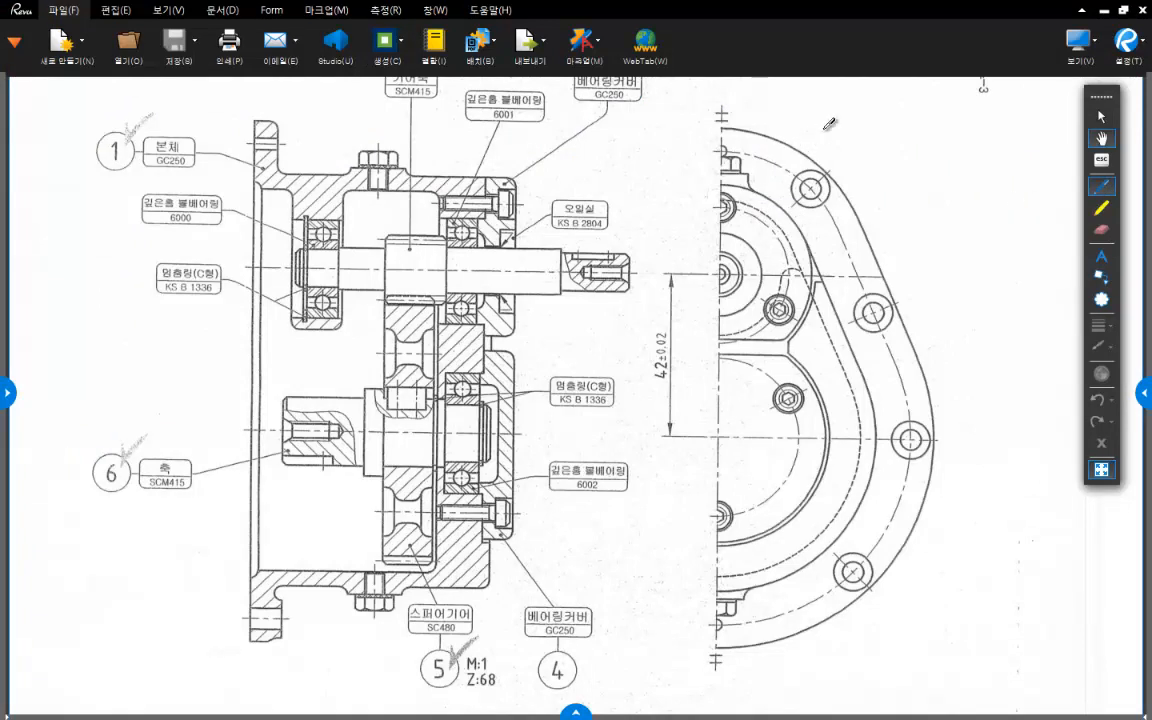
- Switch to the assembly drawing in Revu and mark the housing's two round ends and slanted side in the front view
{"action": "mouse_move", "coordinate": [720, 183]}
{"action": "left_mouse_down"}
{"action": "mouse_move", "coordinate": [755, 188]}
{"action": "mouse_move", "coordinate": [806, 235]}
{"action": "mouse_move", "coordinate": [858, 350]}
{"action": "mouse_move", "coordinate": [875, 471]}
{"action": "mouse_move", "coordinate": [862, 525]}
{"action": "mouse_move", "coordinate": [812, 568]}
{"action": "mouse_move", "coordinate": [683, 610]}
{"action": "left_mouse_up"}
{"action": "mouse_move", "coordinate": [888, 418]}
{"action": "left_mouse_down"}
{"action": "mouse_move", "coordinate": [650, 385]}
{"action": "mouse_move", "coordinate": [818, 537]}
{"action": "left_mouse_up"}
{"action": "mouse_move", "coordinate": [818, 295]}
{"action": "left_mouse_down"}
{"action": "mouse_move", "coordinate": [730, 323]}
{"action": "mouse_move", "coordinate": [745, 157]}
{"action": "mouse_move", "coordinate": [815, 250]}
{"action": "mouse_move", "coordinate": [884, 405]}
{"action": "left_mouse_up"}
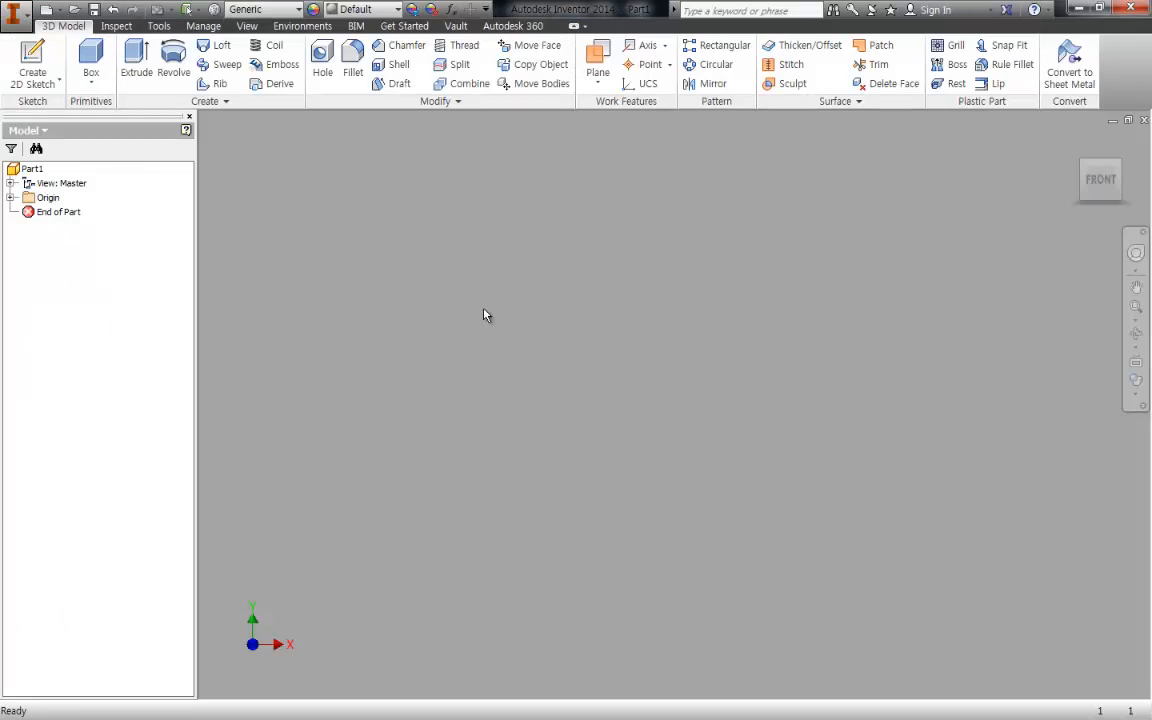
- Start a 2D sketch on the front XY plane of the part and mark the lower circle's centre on the Revu drawing
{"action": "key", "text": "s"}
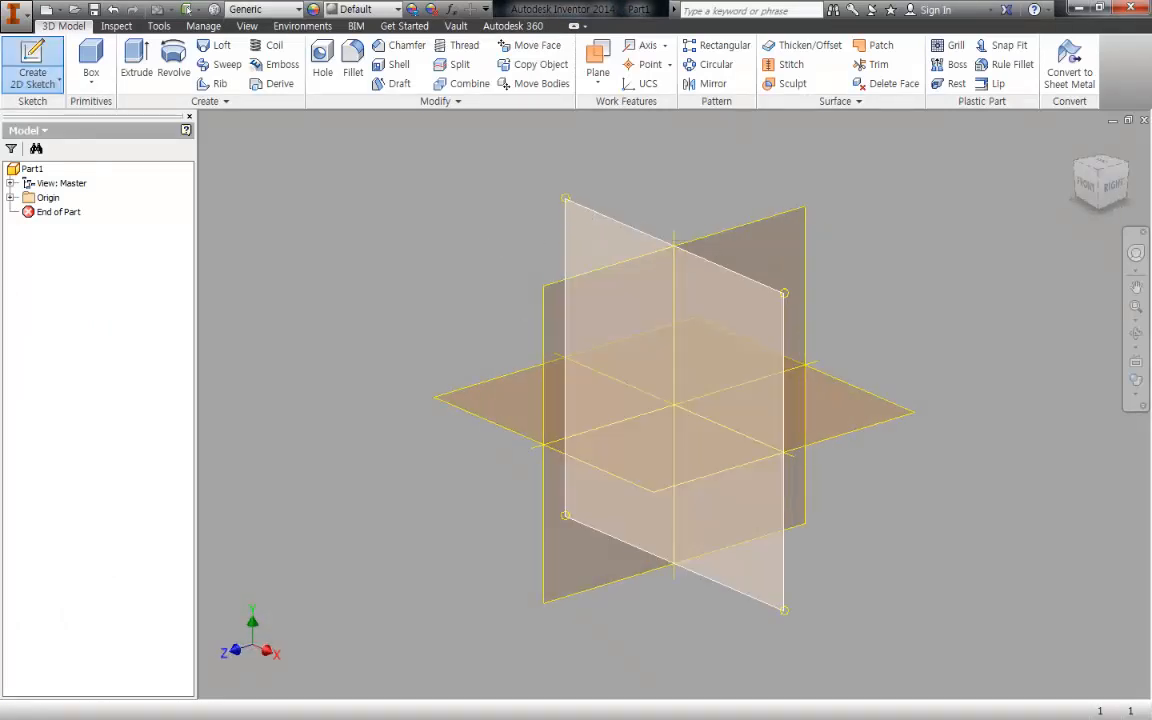
{"action": "left_click", "coordinate": [674, 405]}
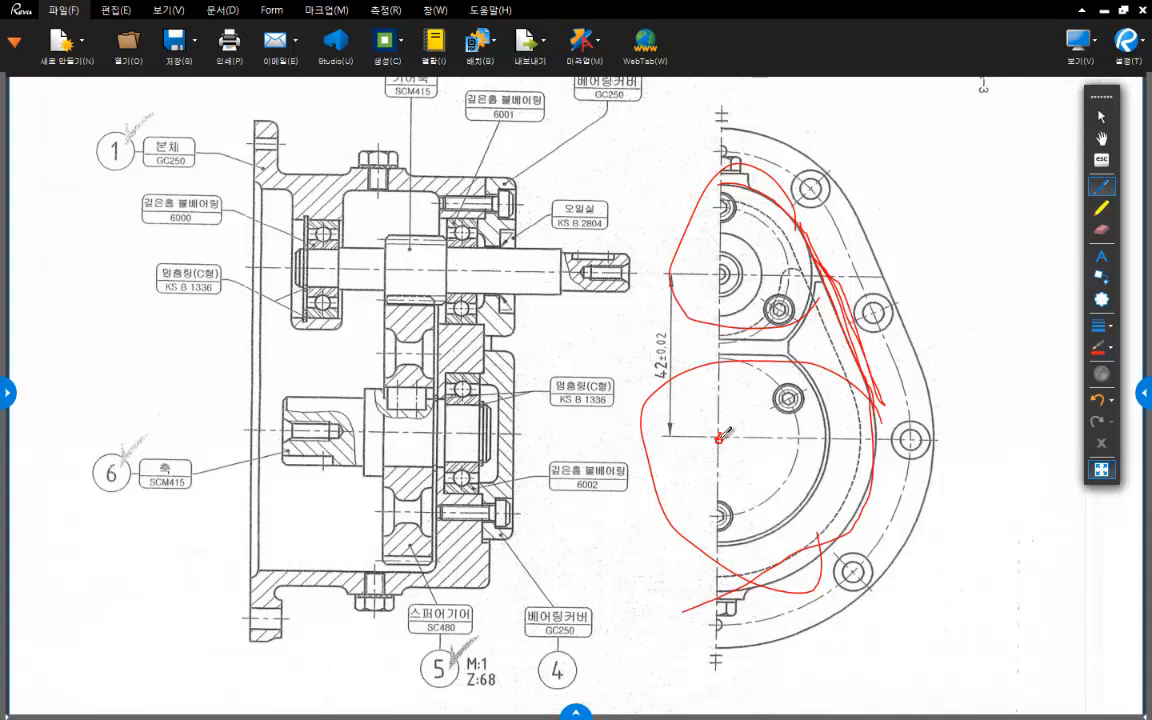
{"action": "left_click", "coordinate": [718, 438]}
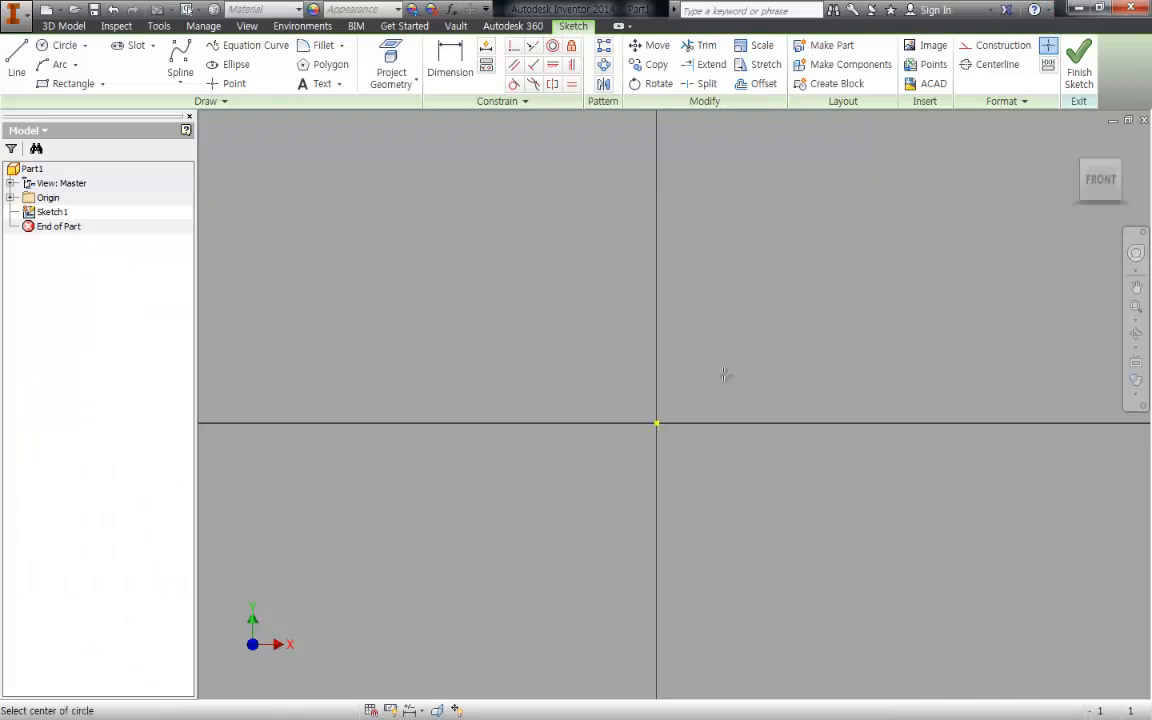
- Draw a circle about 27.6 mm in diameter centred on the sketch origin
{"action": "left_click", "coordinate": [721, 374]}
{"action": "key", "text": "Escape"}
{"action": "key", "text": "c"}
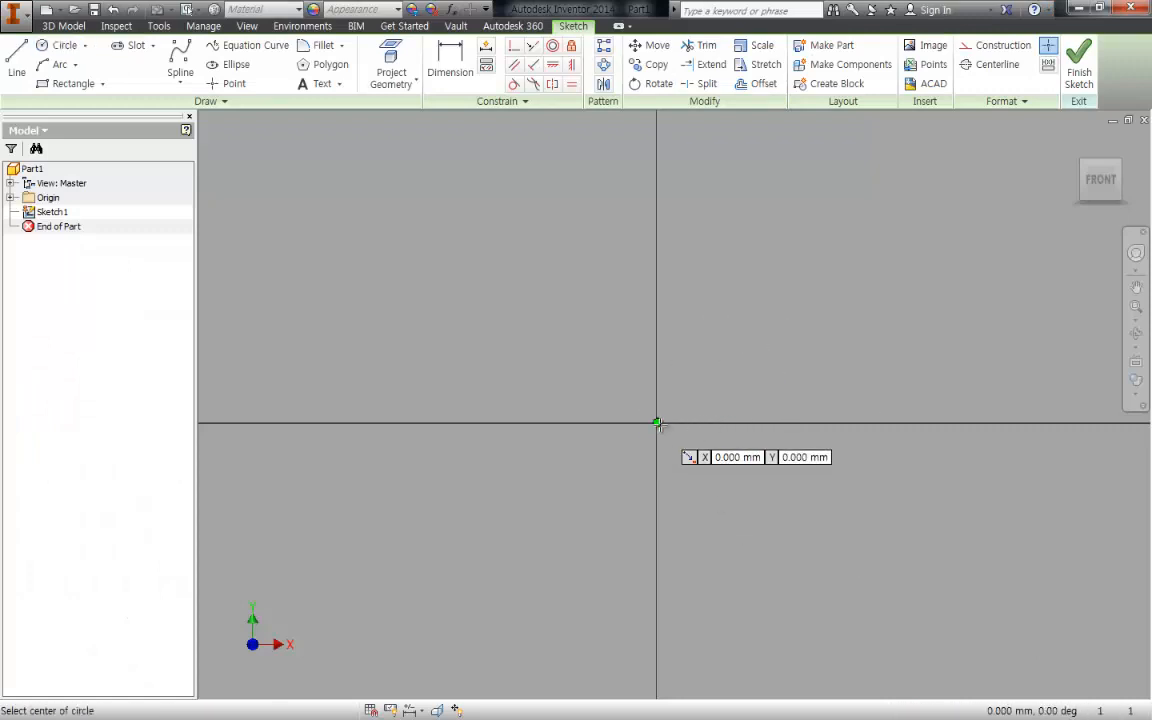
{"action": "left_click", "coordinate": [657, 423]}
{"action": "left_click", "coordinate": [856, 548]}
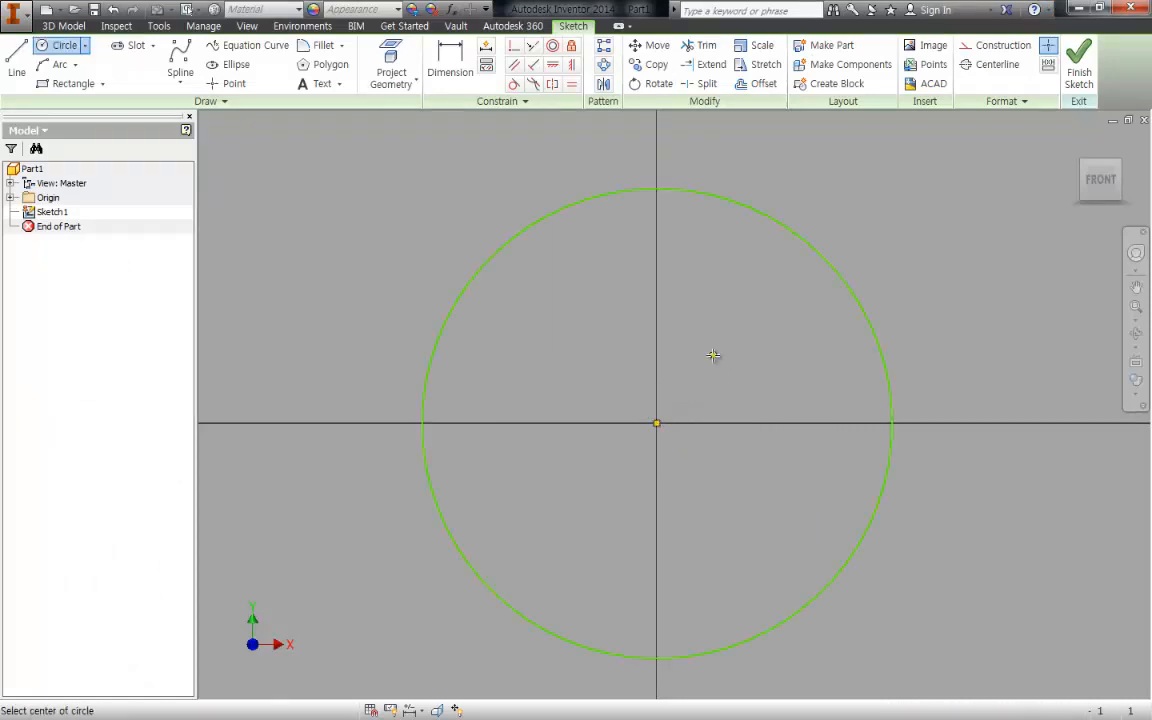
- Draw a slightly smaller second circle with its centre about 41.5 mm above the origin
{"action": "scroll", "coordinate": [713, 380], "scroll_direction": "up", "scroll_amount": 5}
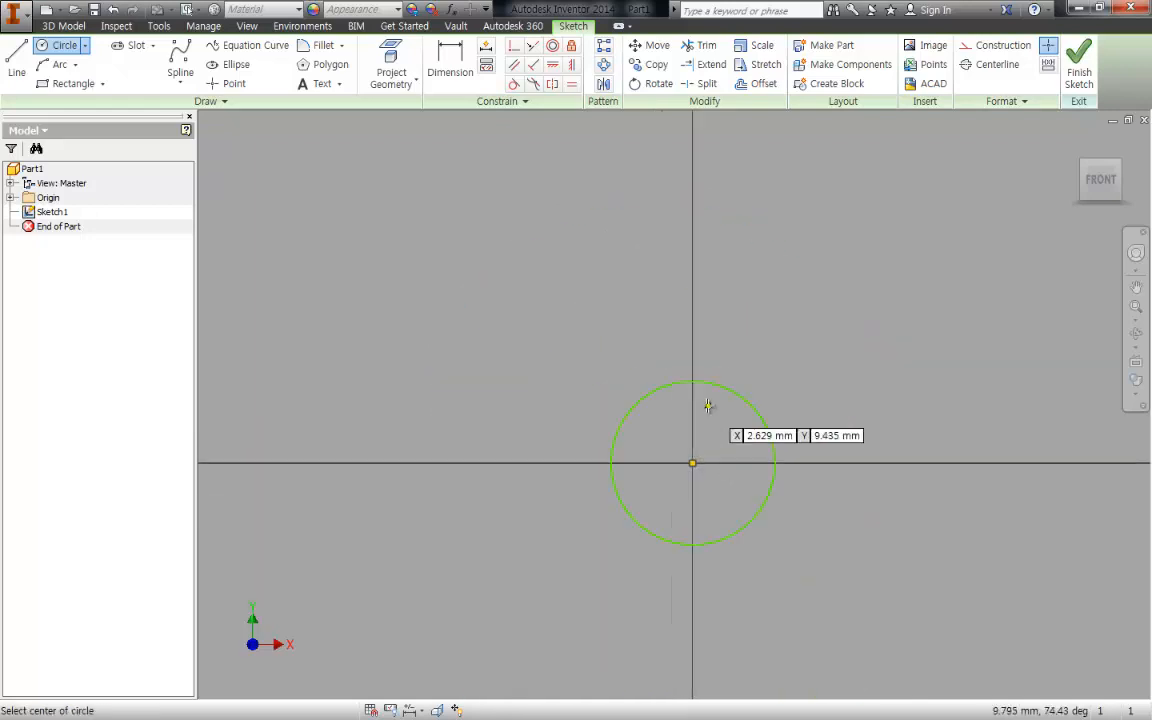
{"action": "left_click", "coordinate": [692, 216]}
{"action": "left_click", "coordinate": [722, 275]}
{"action": "key", "text": "Escape"}
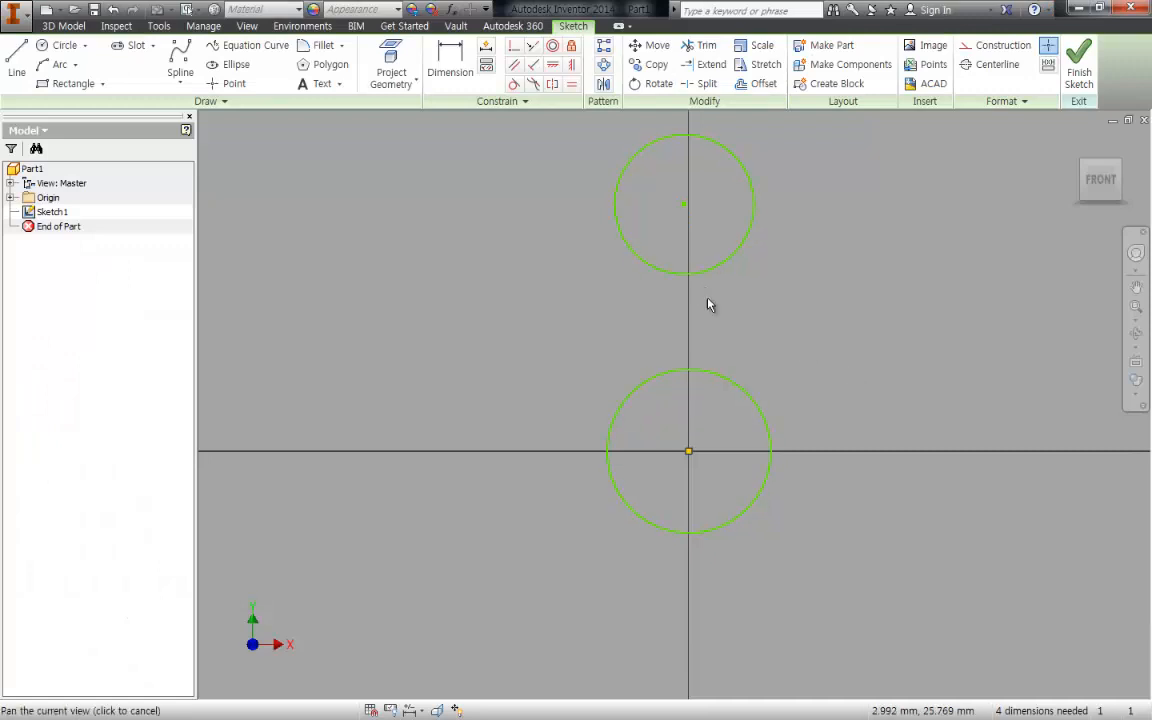
- Constrain the upper circle's centre to align vertically with the sketch origin
{"action": "key", "text": "d"}
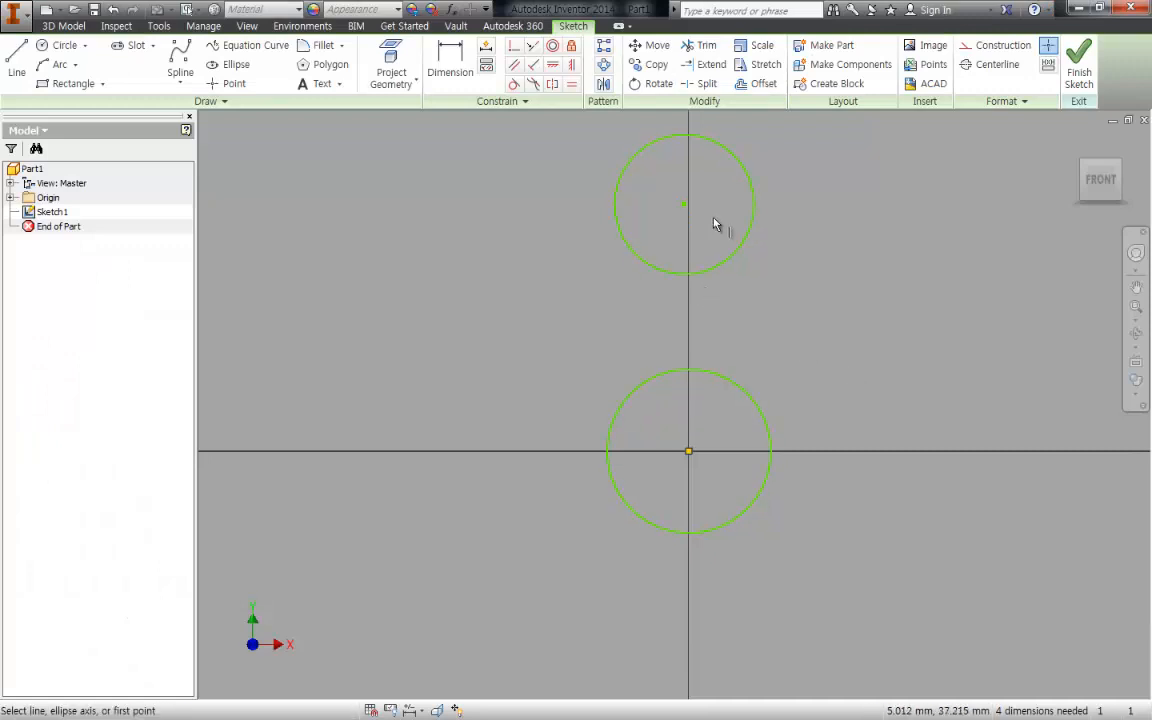
{"action": "left_click", "coordinate": [683, 204]}
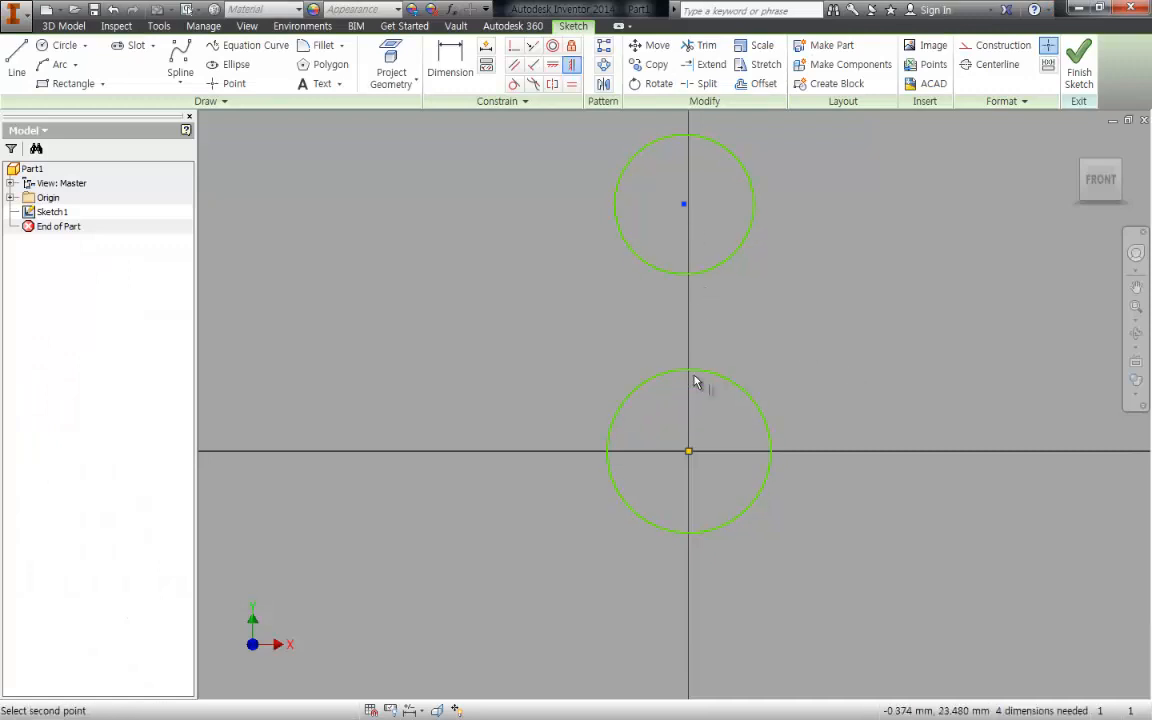
{"action": "left_click", "coordinate": [688, 451]}
{"action": "key", "text": "Escape"}
{"action": "middle_click_drag", "start_coordinate": [764, 352], "coordinate": [758, 371]}
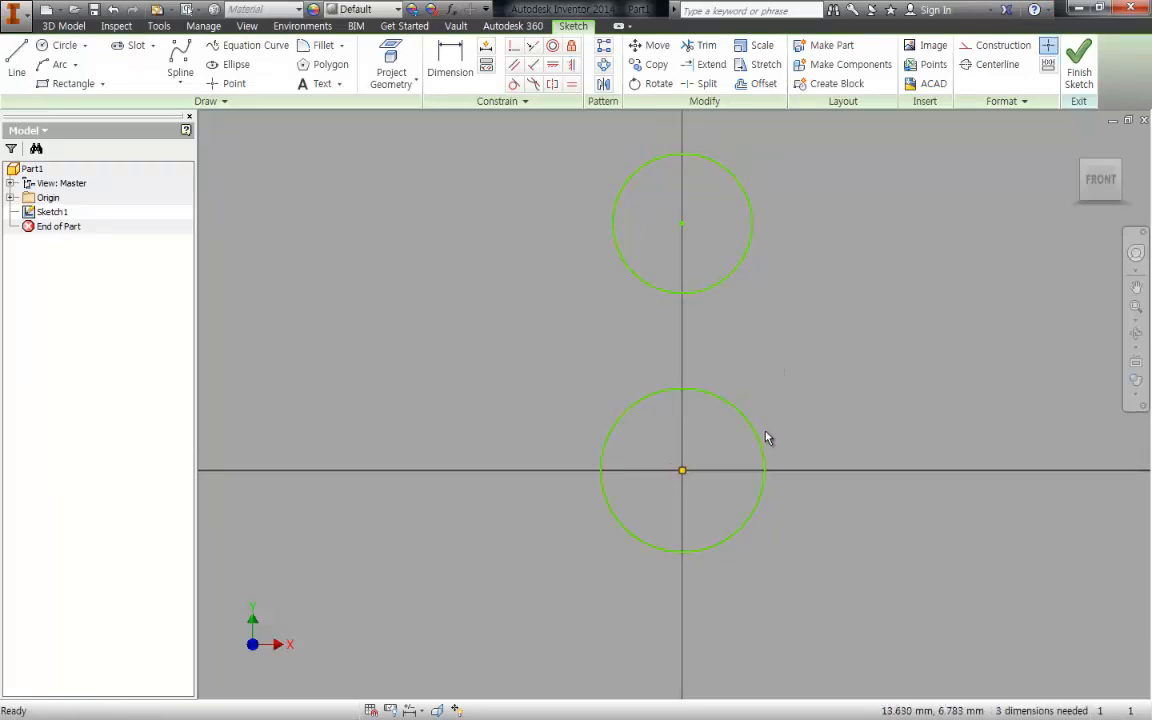
- Dimension the lower circle's diameter as 82 mm
{"action": "key", "text": "d"}
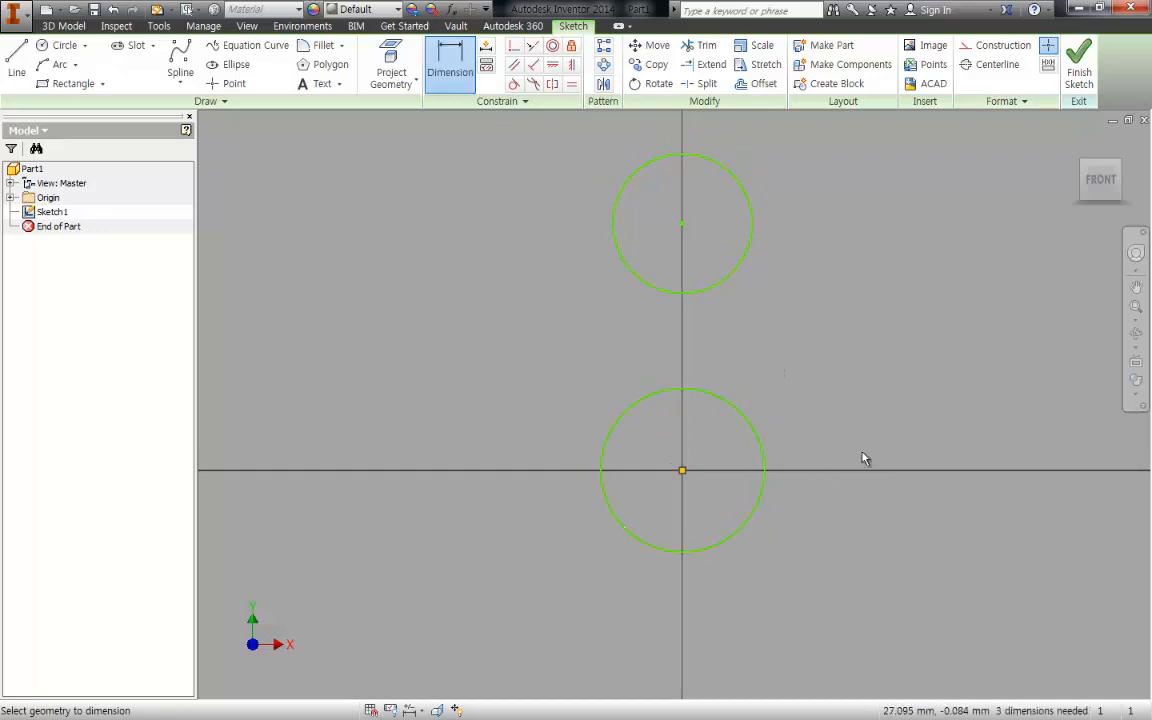
{"action": "left_click", "coordinate": [751, 424]}
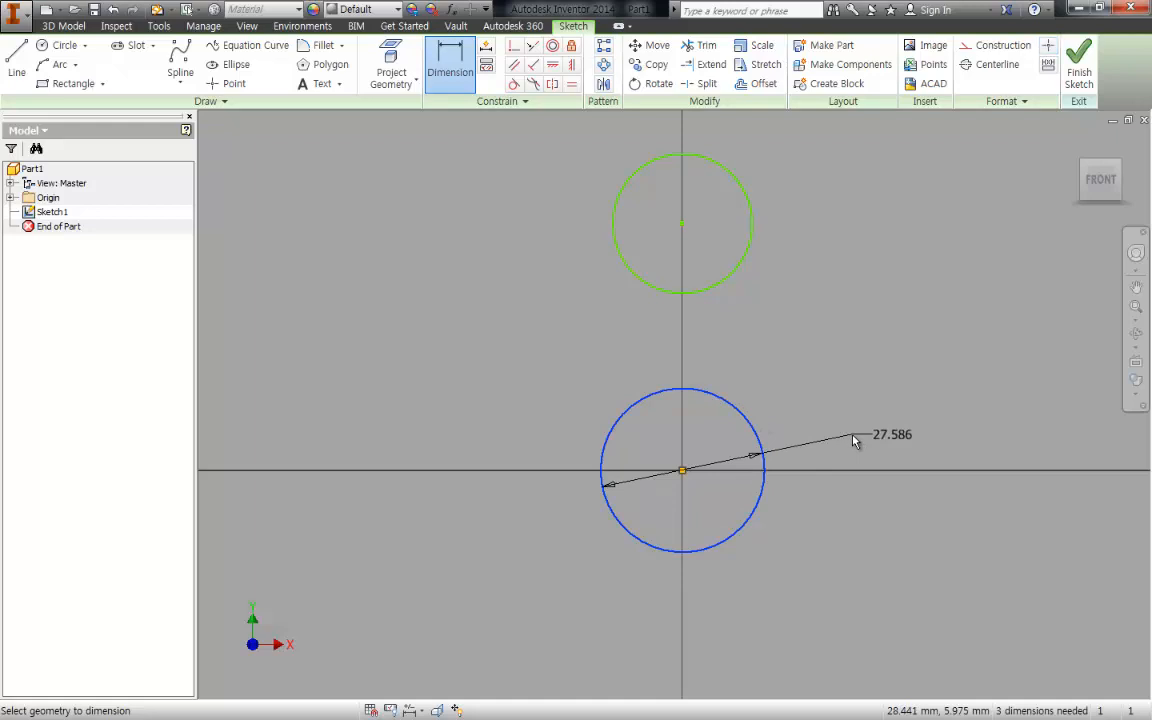
{"action": "type", "text": "82"}
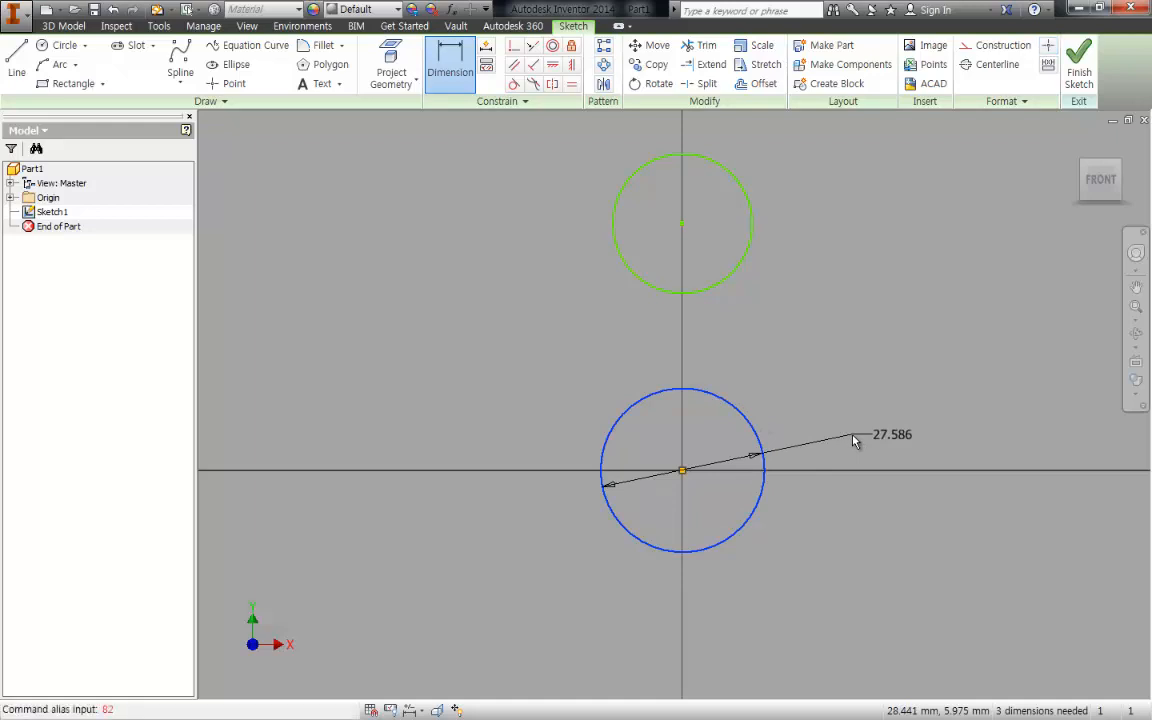
{"action": "left_click", "coordinate": [855, 441]}
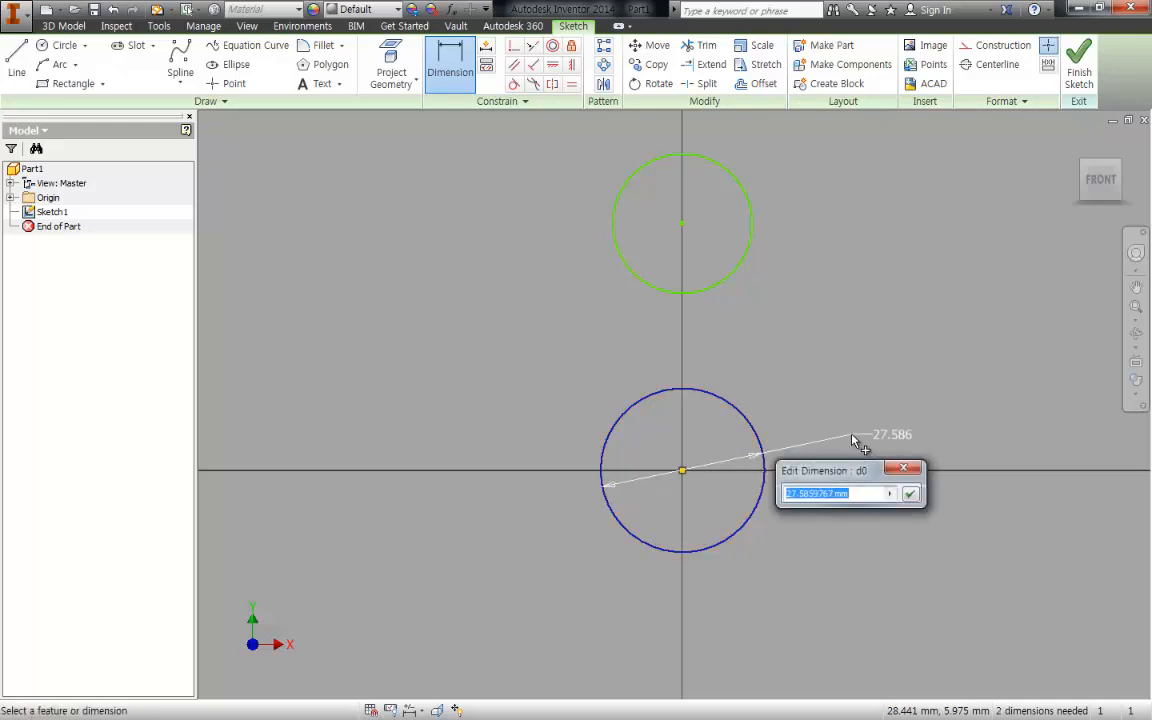
{"action": "type", "text": "82"}
{"action": "key", "text": "Return"}
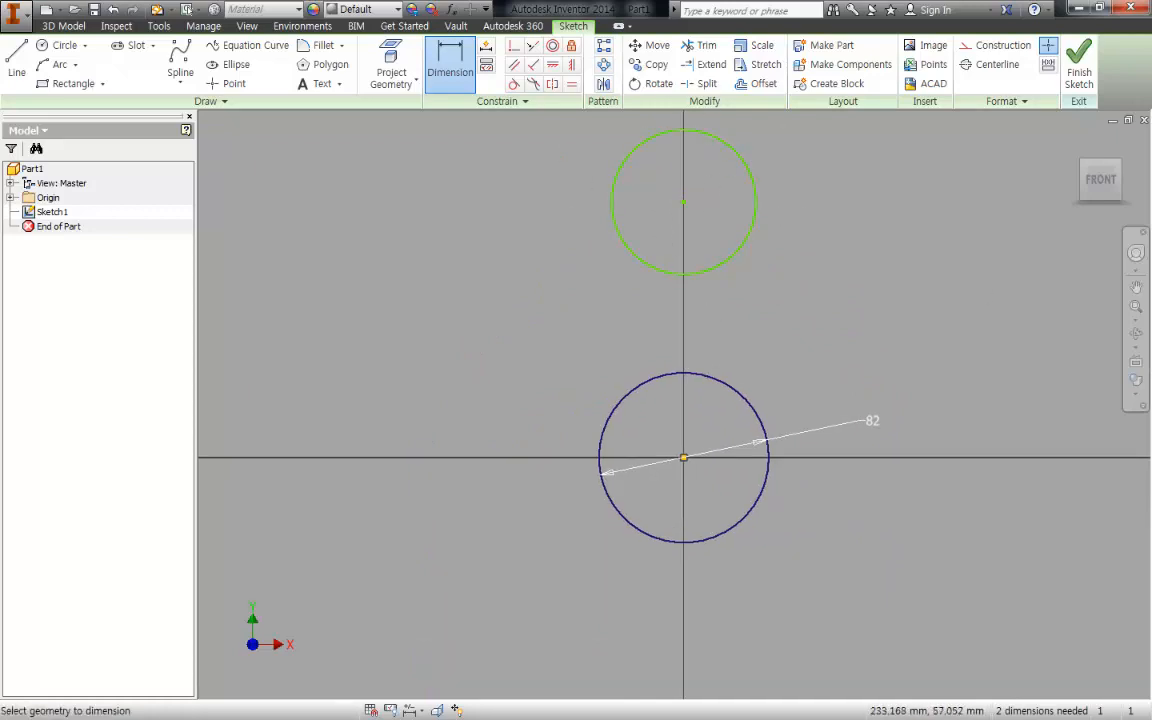
- Dimension the upper circle's diameter as 48 mm
{"action": "left_click", "coordinate": [749, 176]}
{"action": "left_click", "coordinate": [780, 174]}
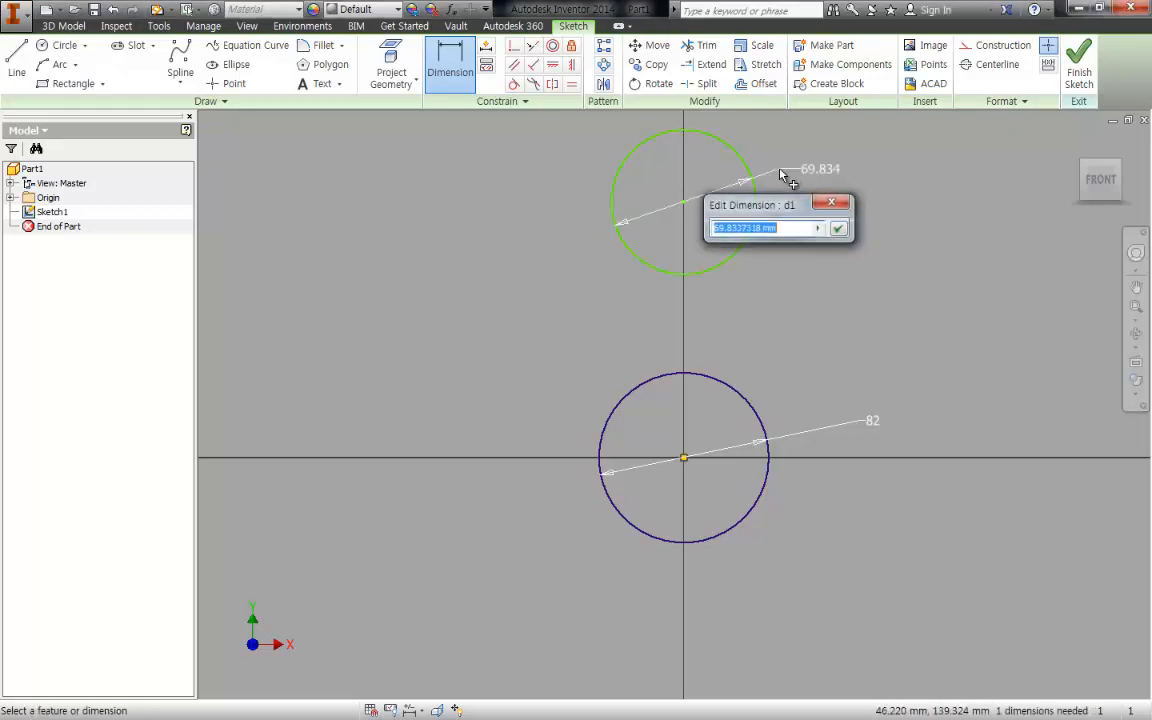
{"action": "type", "text": "48"}
{"action": "key", "text": "Return"}
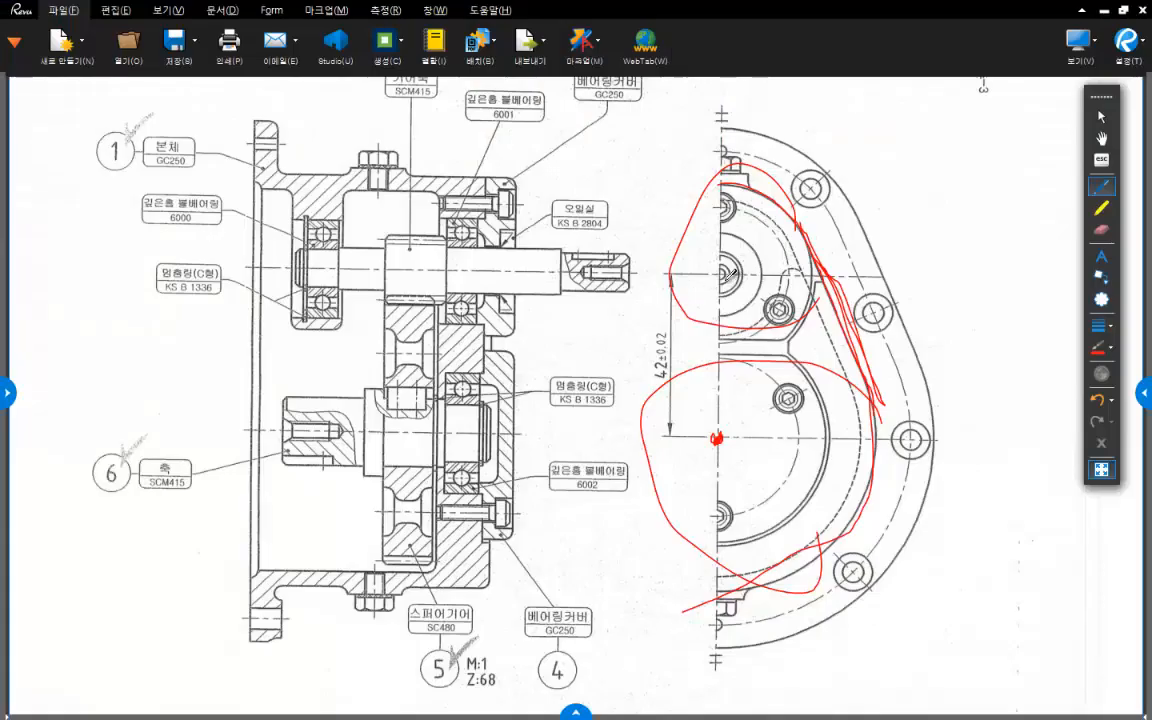
- On the Revu drawing, mark the 42±0.02 centre distance, both circle centres and the axes of the two shafts
{"action": "mouse_move", "coordinate": [662, 322]}
{"action": "left_mouse_down"}
{"action": "mouse_move", "coordinate": [640, 334]}
{"action": "mouse_move", "coordinate": [660, 377]}
{"action": "mouse_move", "coordinate": [663, 322]}
{"action": "mouse_move", "coordinate": [689, 371]}
{"action": "left_mouse_up"}
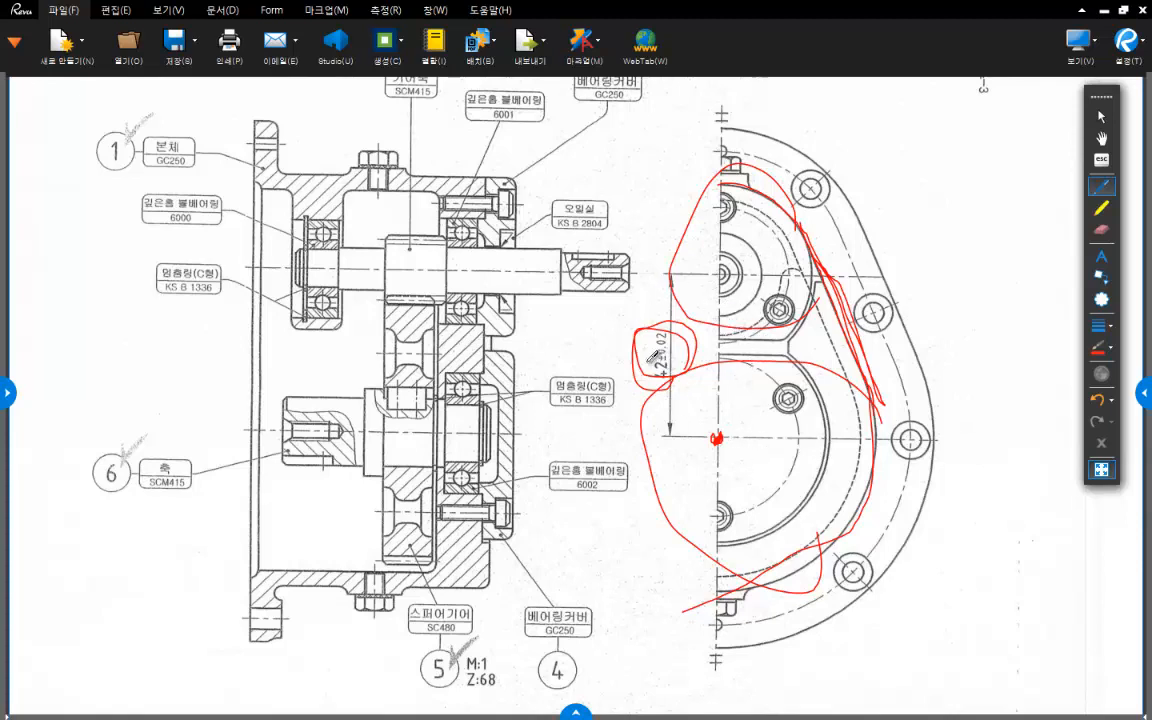
{"action": "mouse_move", "coordinate": [689, 345]}
{"action": "left_mouse_down"}
{"action": "mouse_move", "coordinate": [640, 330]}
{"action": "mouse_move", "coordinate": [622, 352]}
{"action": "mouse_move", "coordinate": [676, 388]}
{"action": "left_mouse_up"}
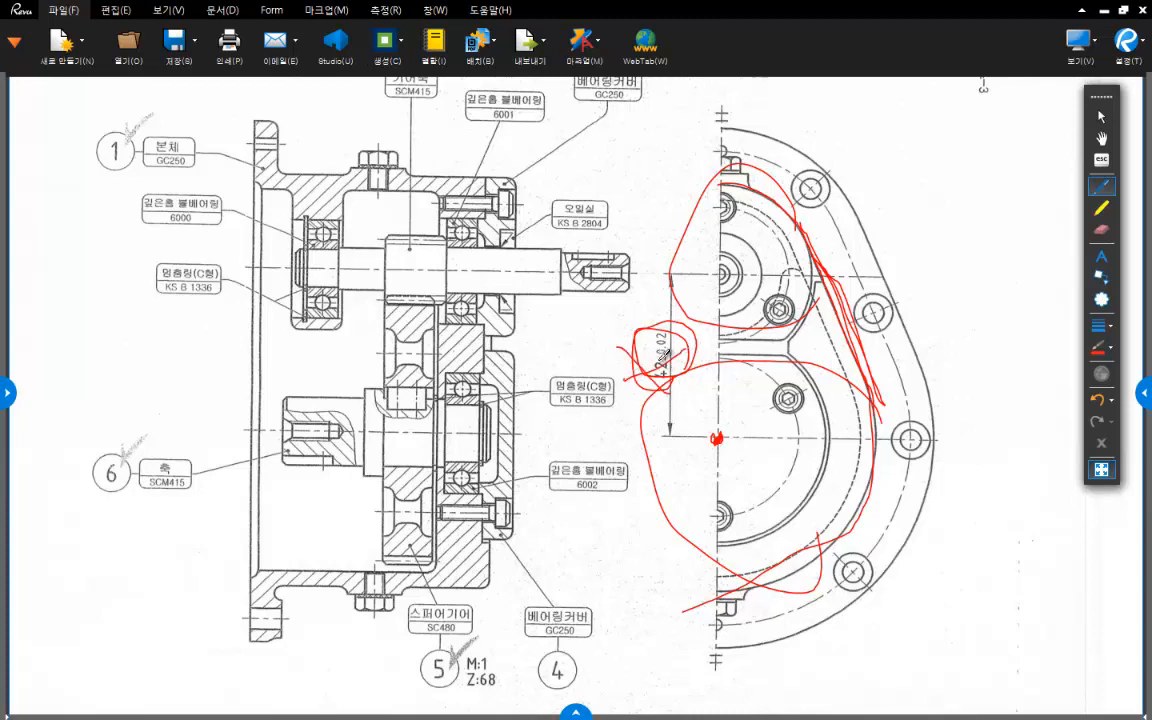
{"action": "left_click_drag", "start_coordinate": [725, 268], "coordinate": [716, 273]}
{"action": "left_click_drag", "start_coordinate": [690, 428], "coordinate": [715, 430]}
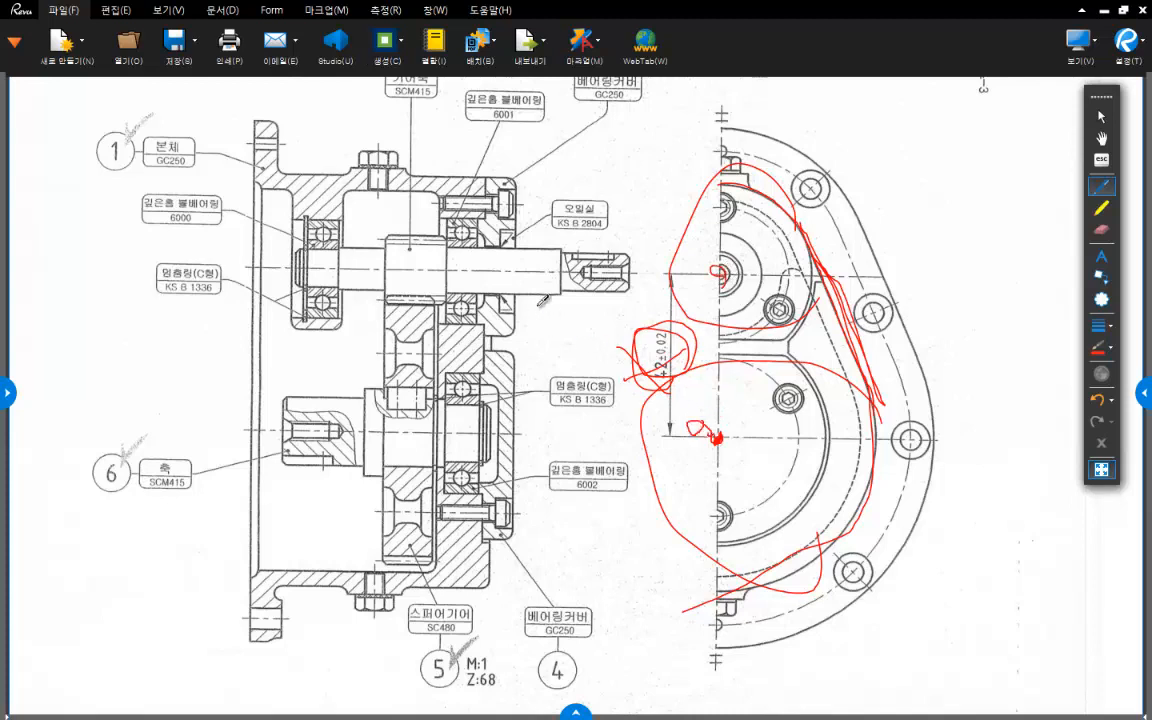
{"action": "left_click_drag", "start_coordinate": [281, 269], "coordinate": [640, 270]}
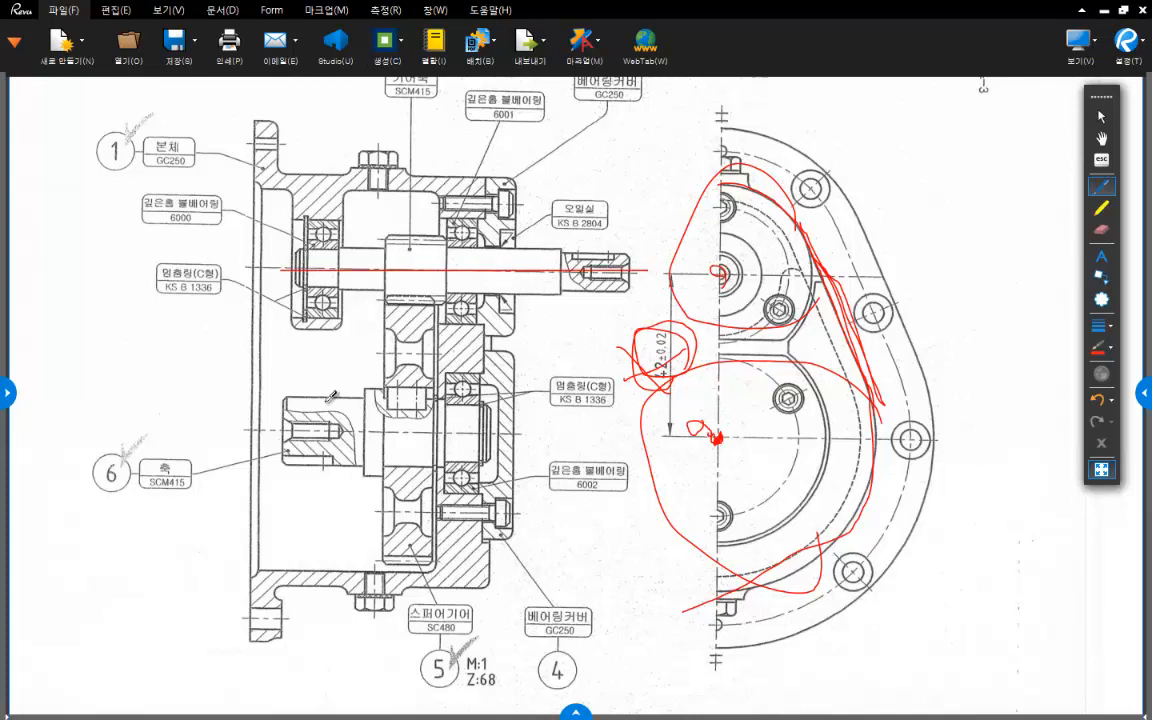
{"action": "left_click_drag", "start_coordinate": [281, 433], "coordinate": [500, 433]}
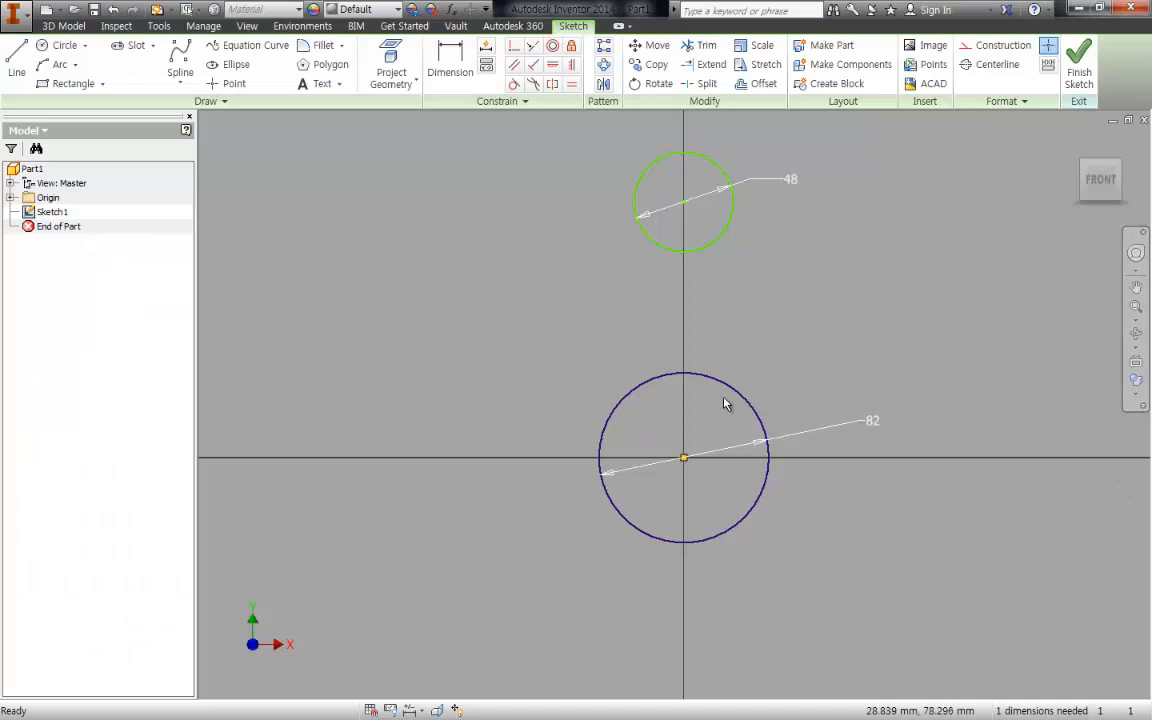
- In the Inventor sketch, dimension the vertical distance between the two circle centres as 42 mm
{"action": "key", "text": "d"}
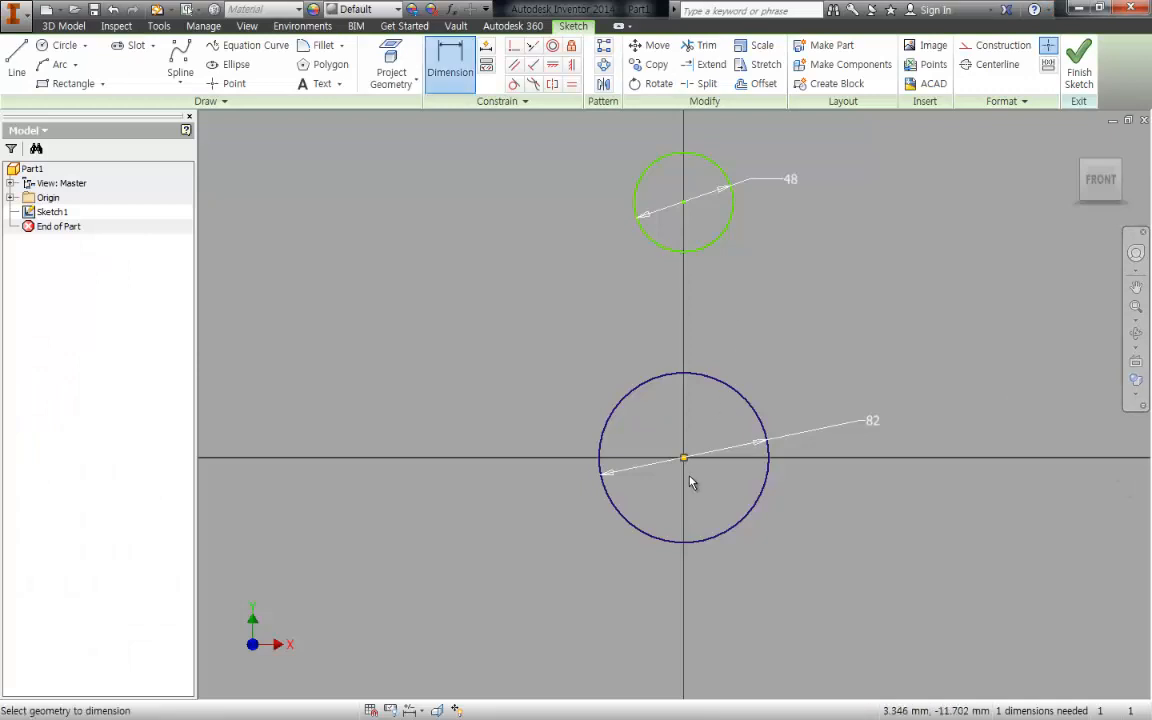
{"action": "left_click", "coordinate": [684, 203]}
{"action": "left_click", "coordinate": [684, 458]}
{"action": "left_click", "coordinate": [934, 354]}
{"action": "type", "text": "42"}
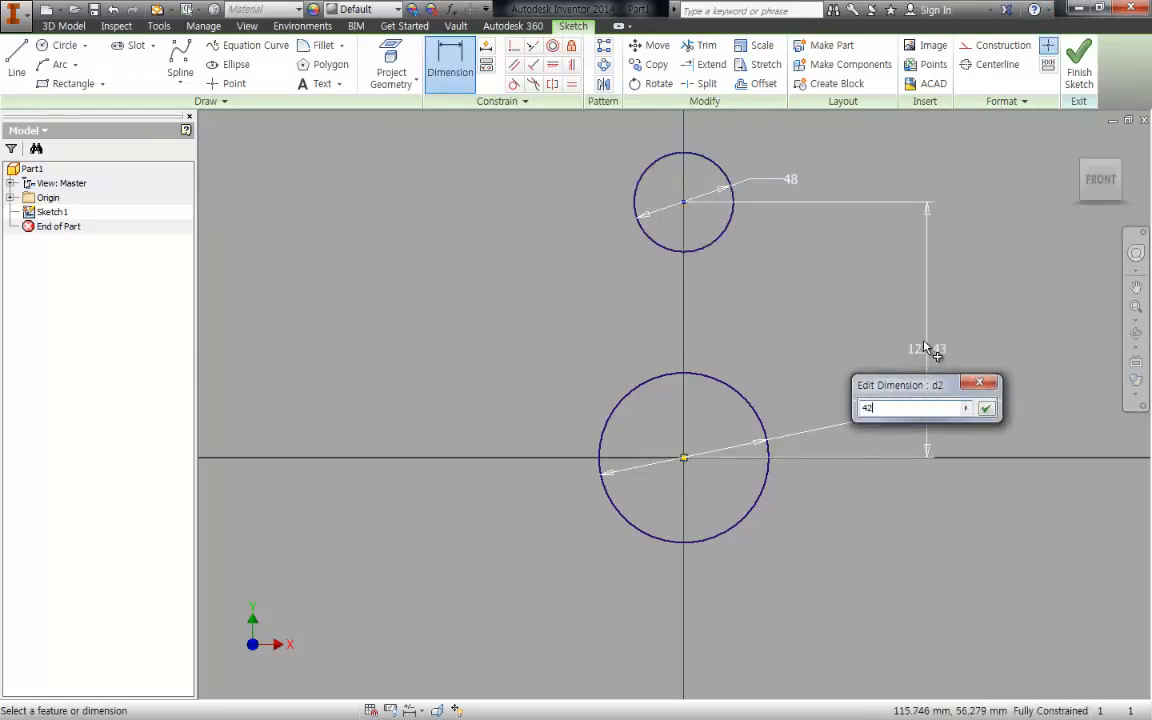
{"action": "key", "text": "Return"}
{"action": "key", "text": "Escape"}
- Draw a slanted line on each side joining the upper circle to the lower circle
{"action": "scroll", "coordinate": [666, 386], "scroll_direction": "down", "scroll_amount": 4}
{"action": "middle_click_drag", "start_coordinate": [666, 386], "coordinate": [660, 343]}
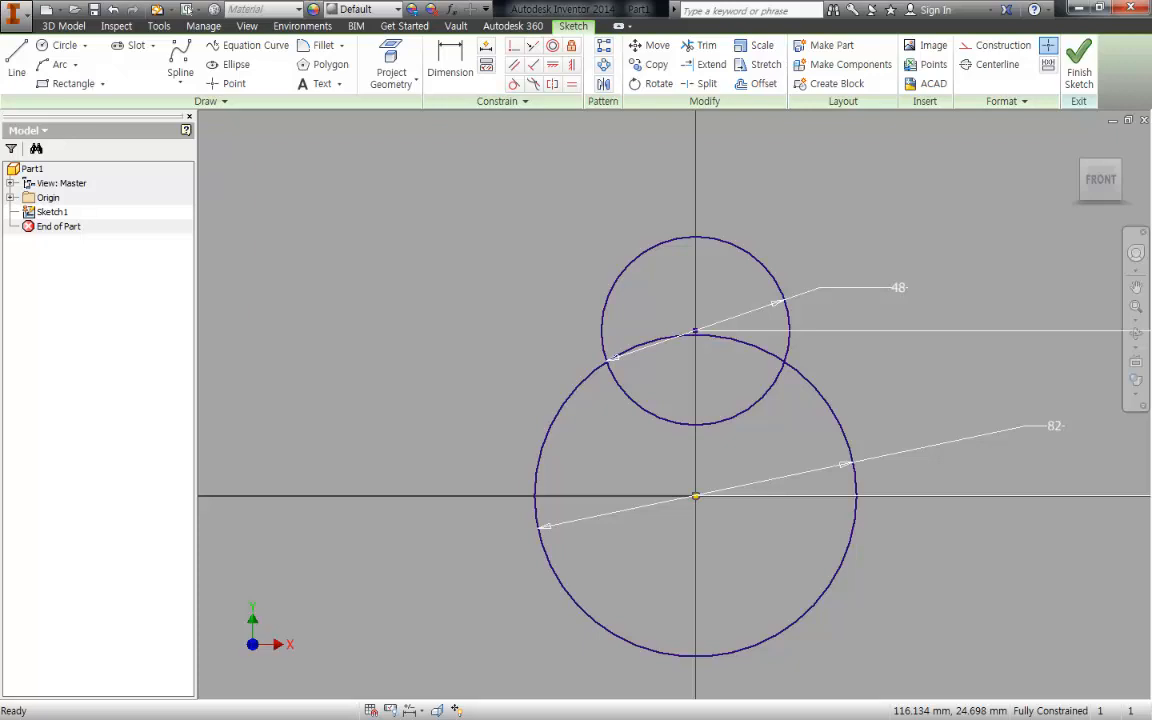
{"action": "middle_click_drag", "start_coordinate": [734, 410], "coordinate": [726, 378]}
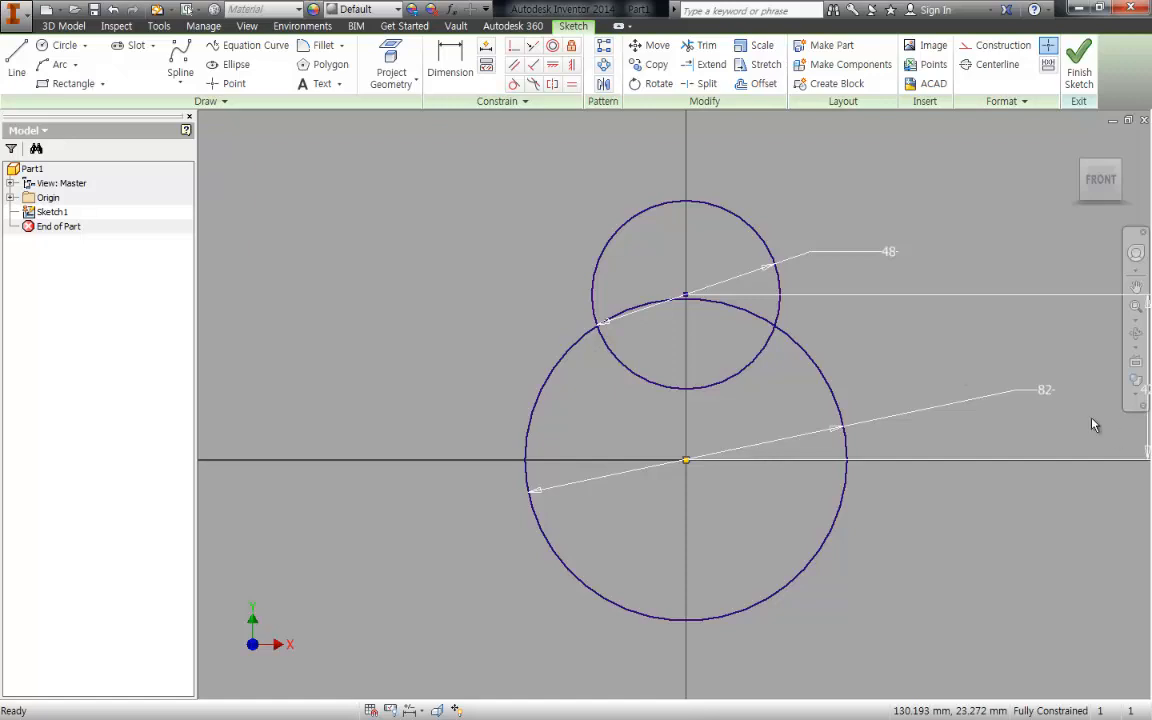
{"action": "key", "text": "l"}
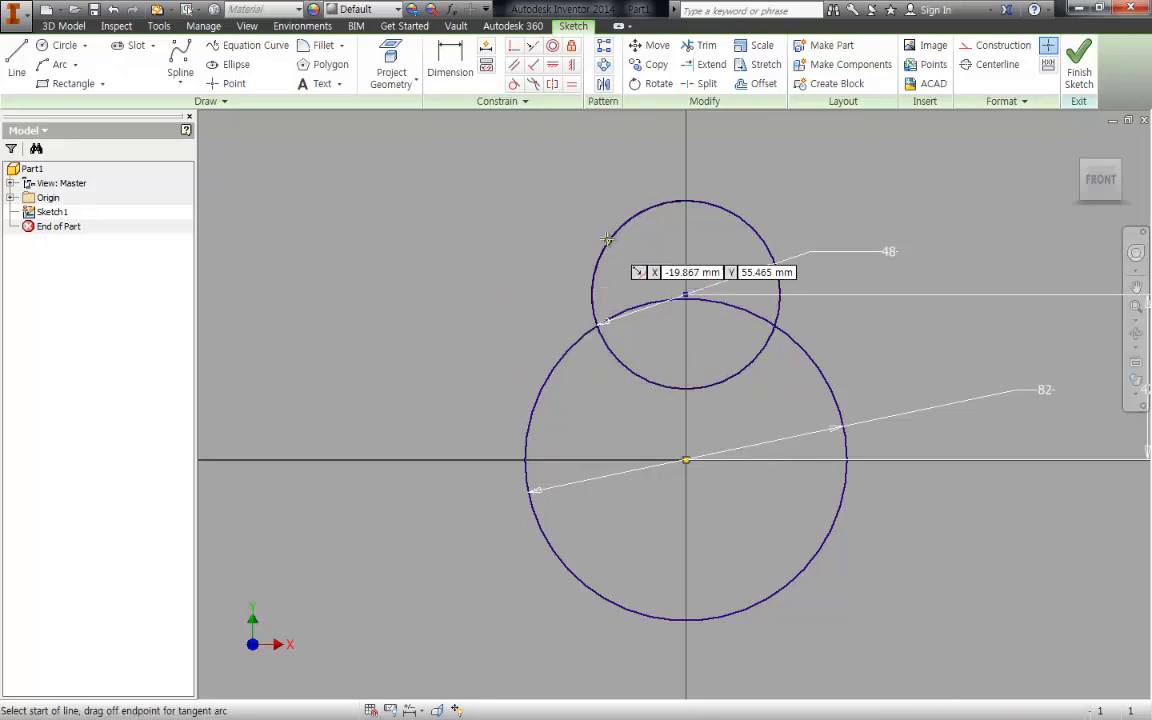
{"action": "left_click_drag", "start_coordinate": [607, 240], "coordinate": [529, 422]}
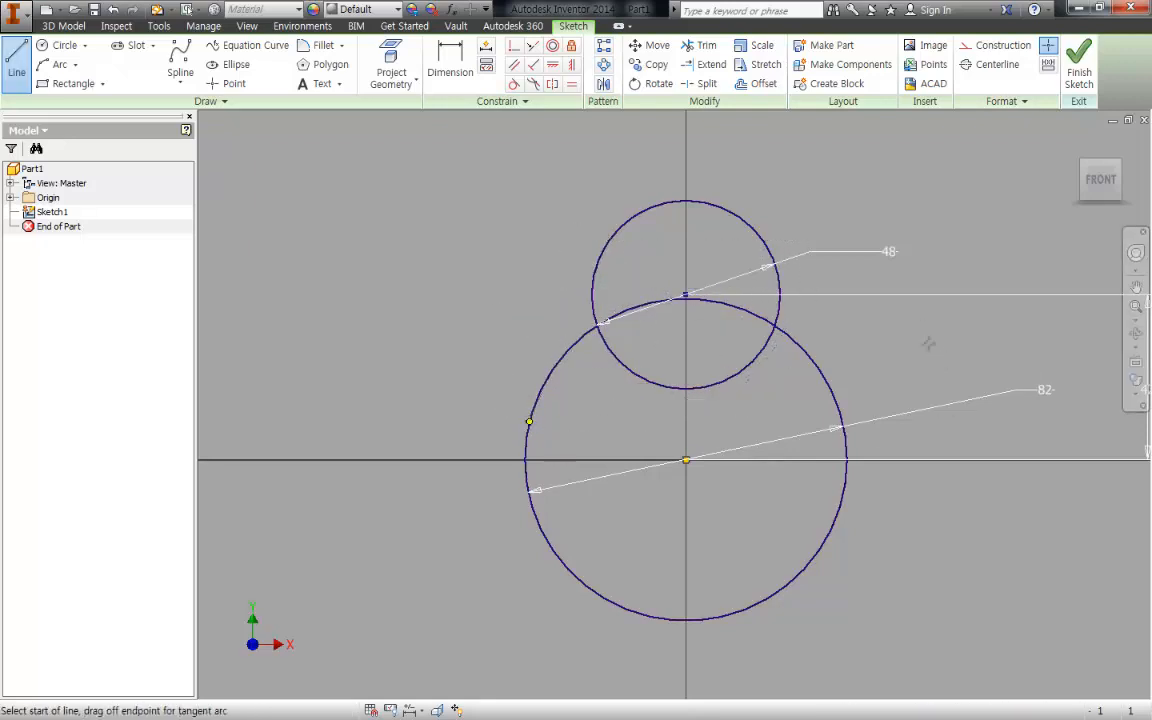
{"action": "mouse_move", "coordinate": [765, 245]}
{"action": "left_mouse_down"}
{"action": "mouse_move", "coordinate": [869, 429]}
{"action": "mouse_move", "coordinate": [838, 403]}
{"action": "left_mouse_up"}
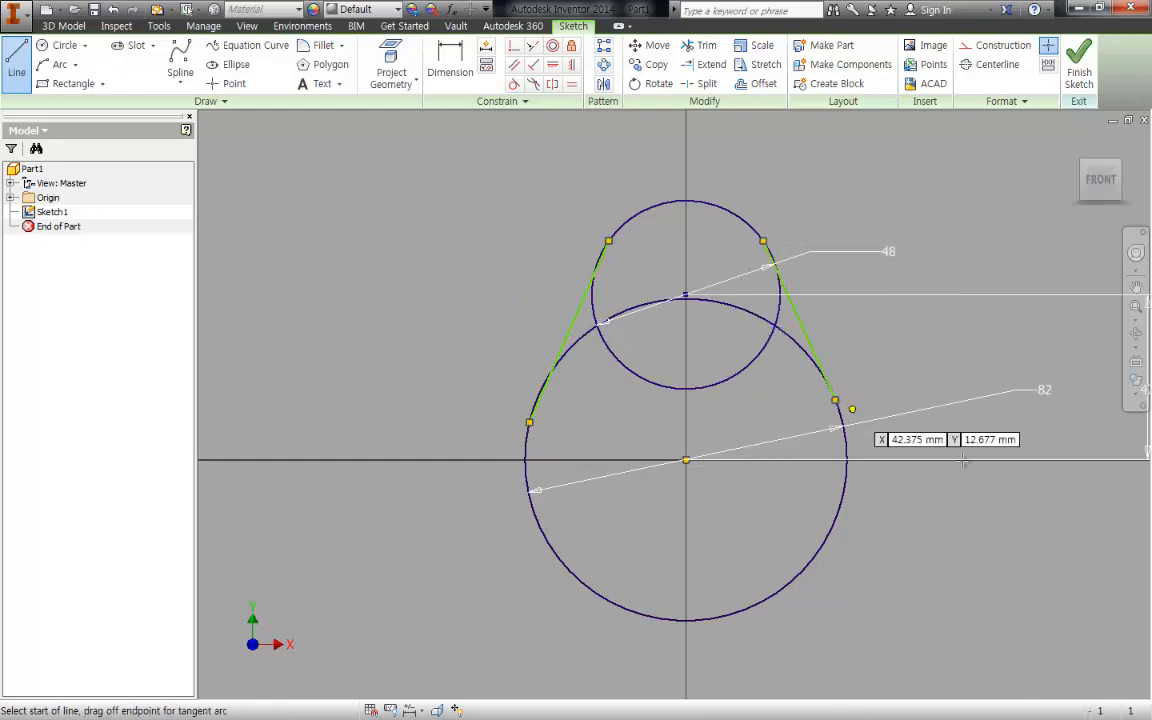
{"action": "key", "text": "Escape"}
- Make both slanted lines tangent to the upper circle and to the lower circle
{"action": "key", "text": "t"}
{"action": "left_click", "coordinate": [792, 297]}
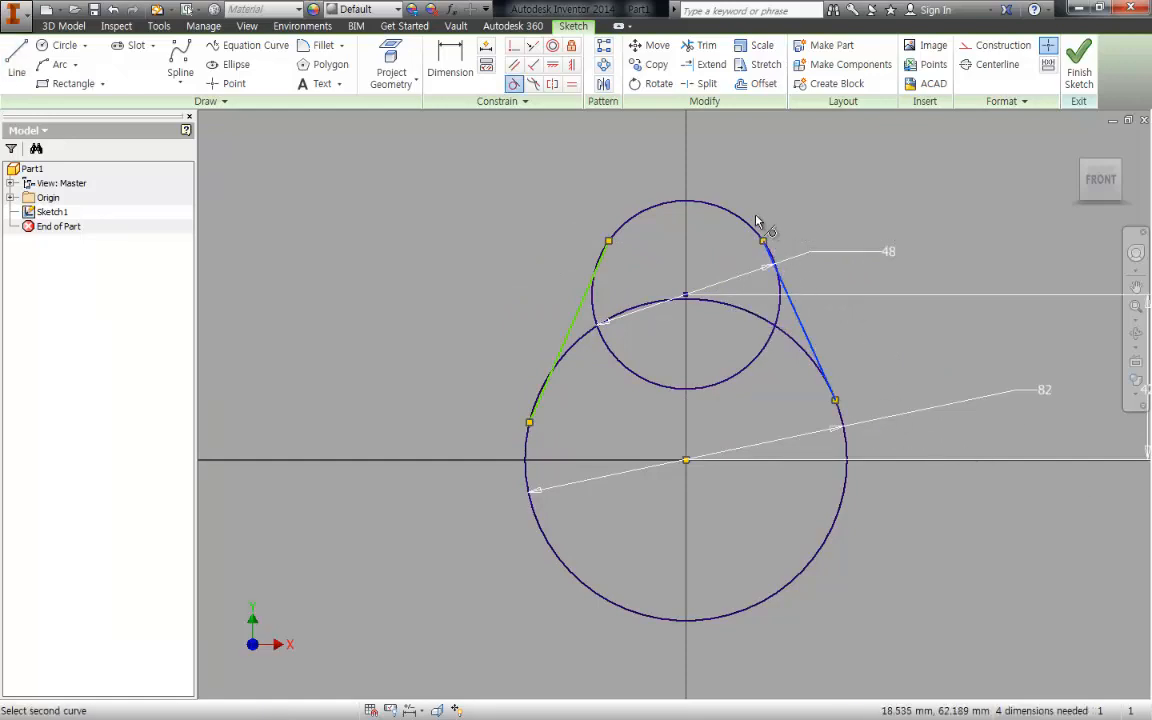
{"action": "left_click", "coordinate": [751, 231]}
{"action": "left_click", "coordinate": [823, 365]}
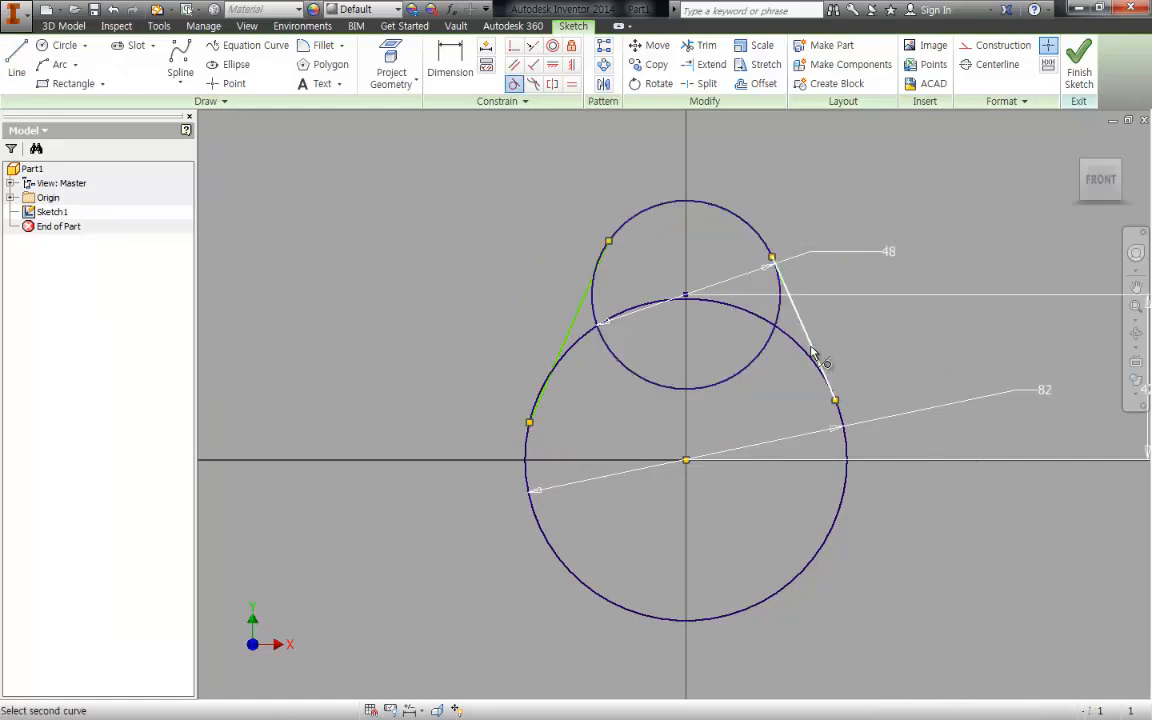
{"action": "left_click", "coordinate": [847, 457]}
{"action": "left_click", "coordinate": [582, 300]}
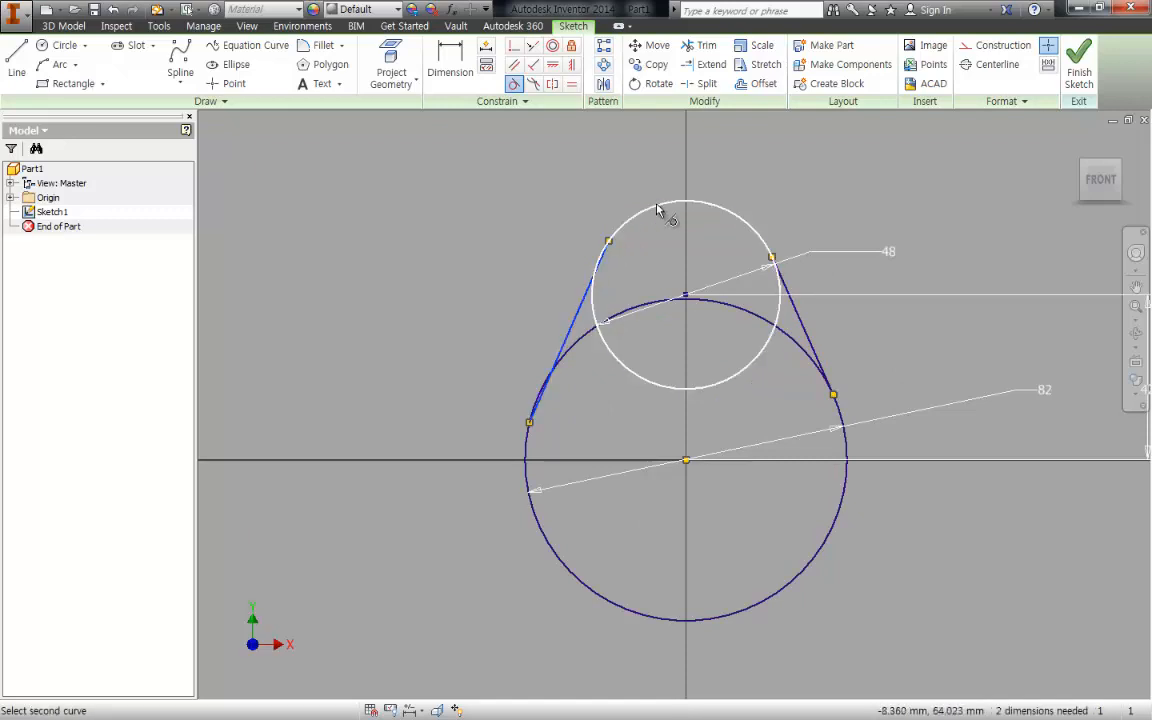
{"action": "left_click", "coordinate": [658, 211]}
{"action": "left_click", "coordinate": [570, 333]}
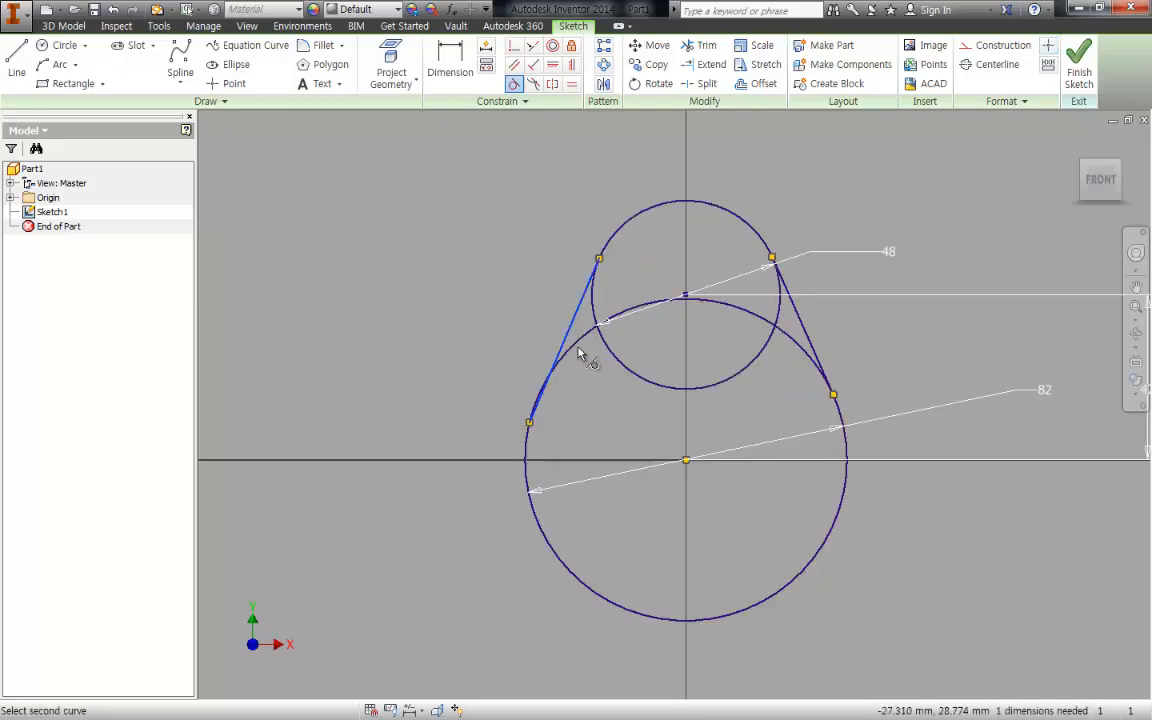
{"action": "left_click", "coordinate": [577, 343]}
{"action": "key", "text": "Escape"}
- Start extruding the outline sketch, selecting the lower circle and the regions enclosed by the tangent lines as profile
{"action": "middle_click_drag", "start_coordinate": [969, 377], "coordinate": [970, 361]}
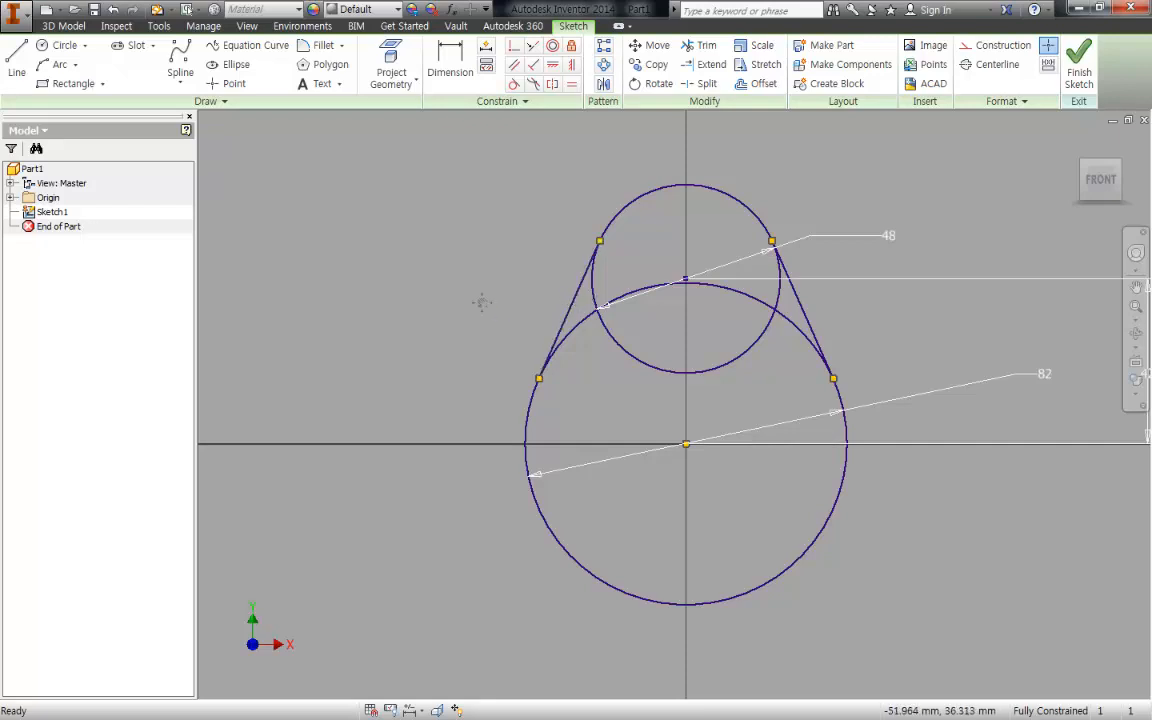
{"action": "middle_click_drag", "start_coordinate": [489, 307], "coordinate": [456, 315]}
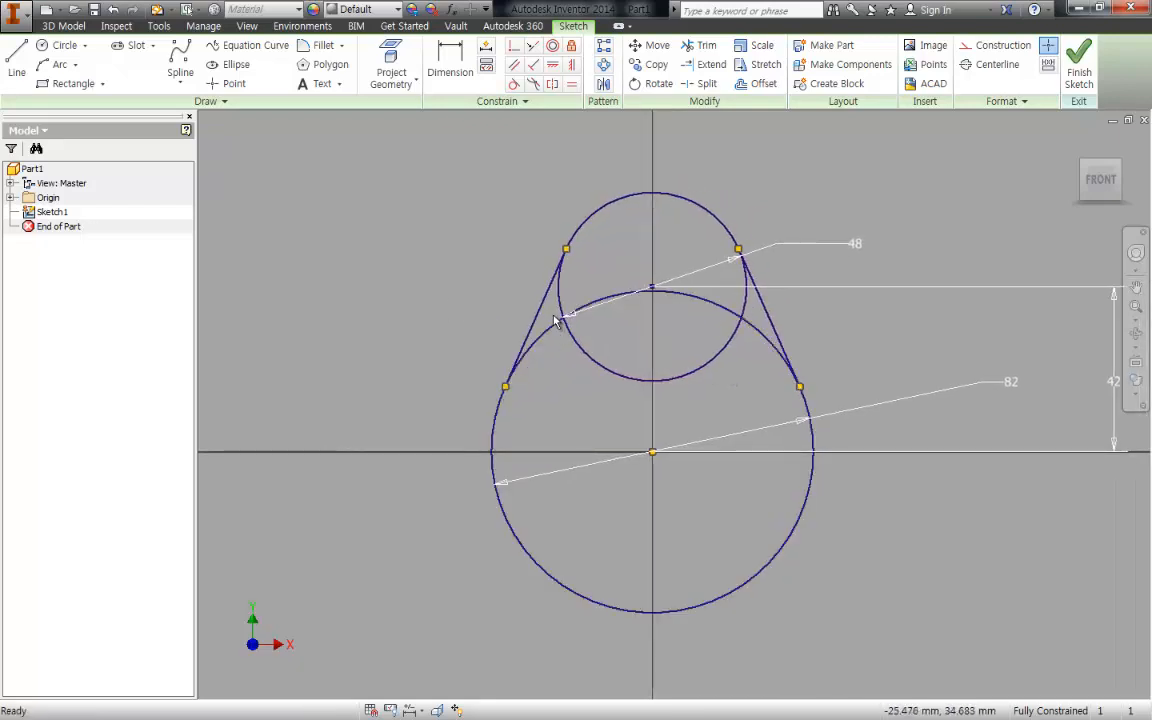
{"action": "key", "text": "e"}
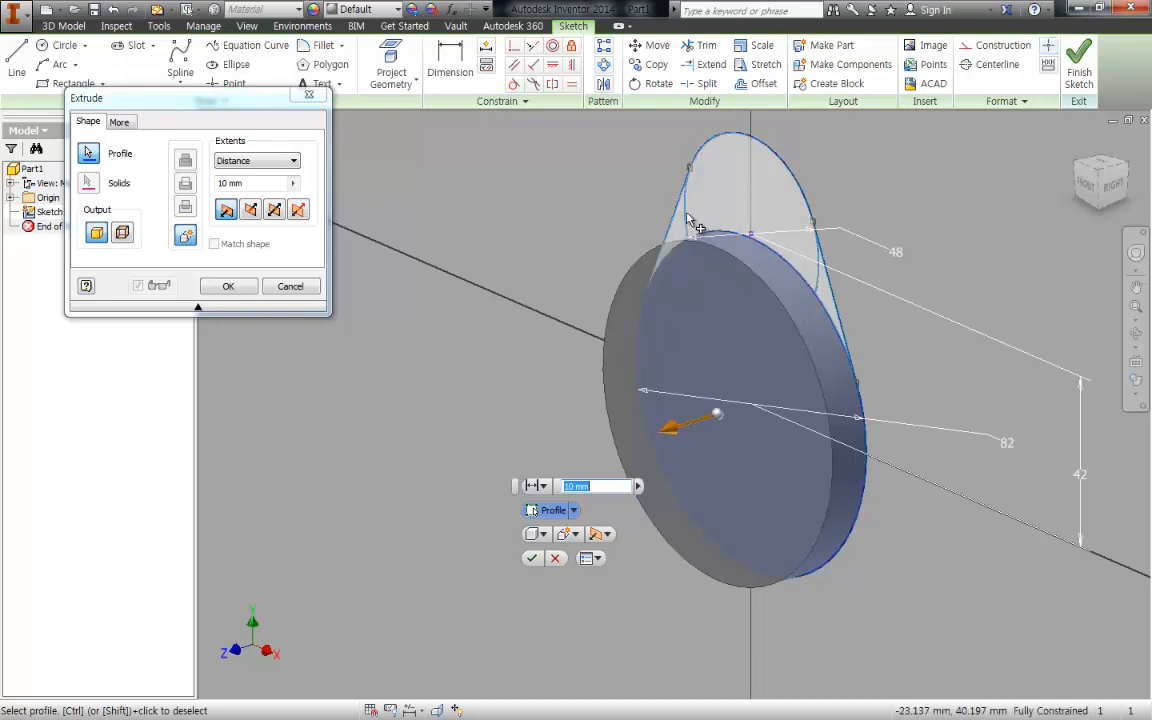
{"action": "left_click", "coordinate": [685, 218]}
{"action": "left_click", "coordinate": [722, 193]}
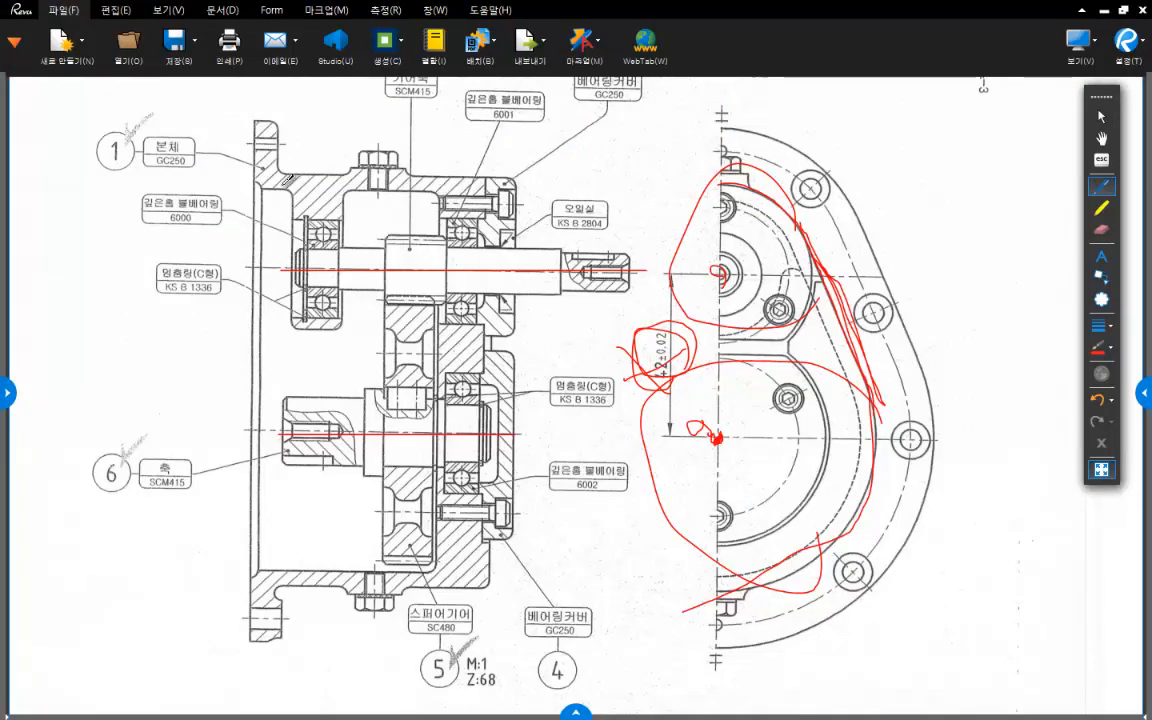
- On the Revu drawing's section view, mark the housing's upper wall line, its end face line and the ends of its length
{"action": "left_click_drag", "start_coordinate": [258, 185], "coordinate": [487, 195]}
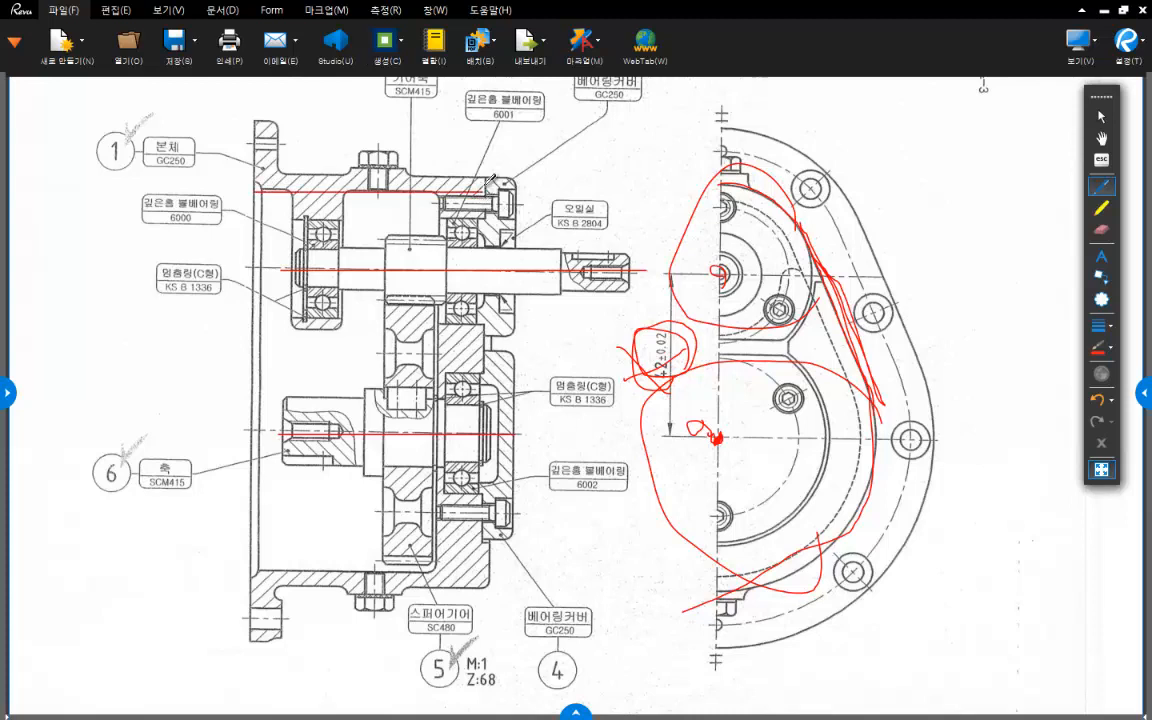
{"action": "left_click_drag", "start_coordinate": [486, 180], "coordinate": [486, 588]}
{"action": "mouse_move", "coordinate": [492, 543]}
{"action": "left_mouse_down"}
{"action": "mouse_move", "coordinate": [468, 565]}
{"action": "mouse_move", "coordinate": [488, 585]}
{"action": "mouse_move", "coordinate": [525, 566]}
{"action": "left_mouse_up"}
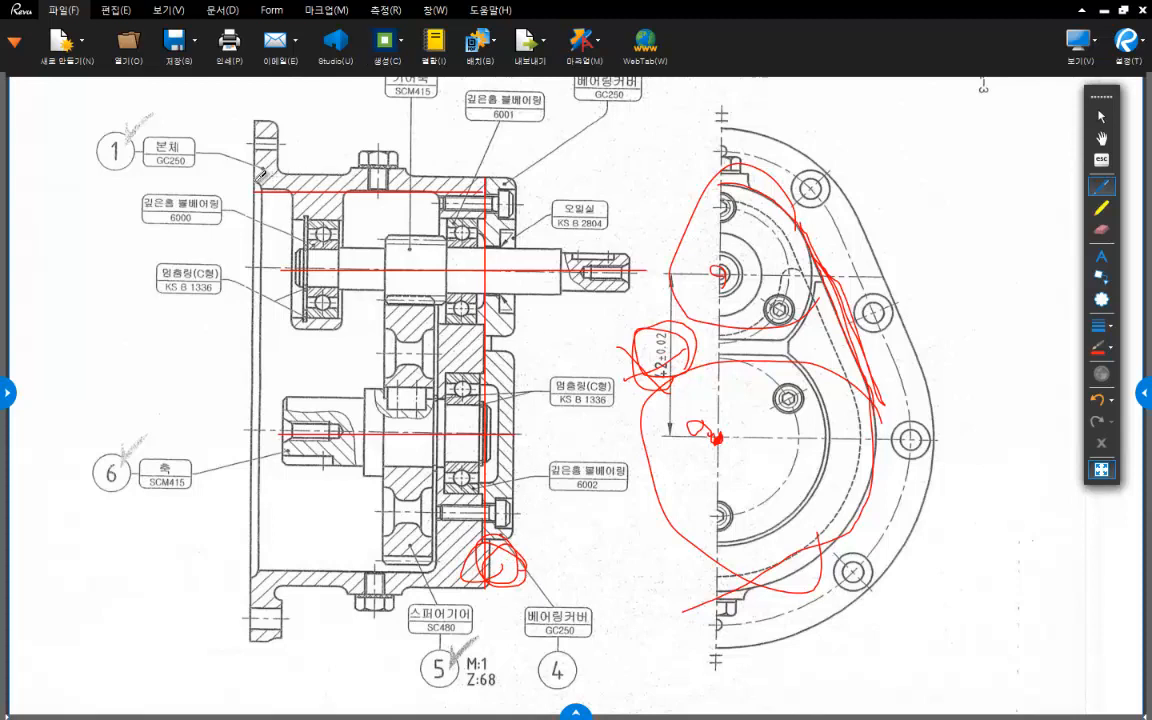
{"action": "left_click_drag", "start_coordinate": [253, 184], "coordinate": [261, 206]}
{"action": "mouse_move", "coordinate": [490, 540]}
{"action": "left_mouse_down"}
{"action": "mouse_move", "coordinate": [487, 582]}
{"action": "mouse_move", "coordinate": [508, 551]}
{"action": "mouse_move", "coordinate": [501, 584]}
{"action": "left_mouse_up"}
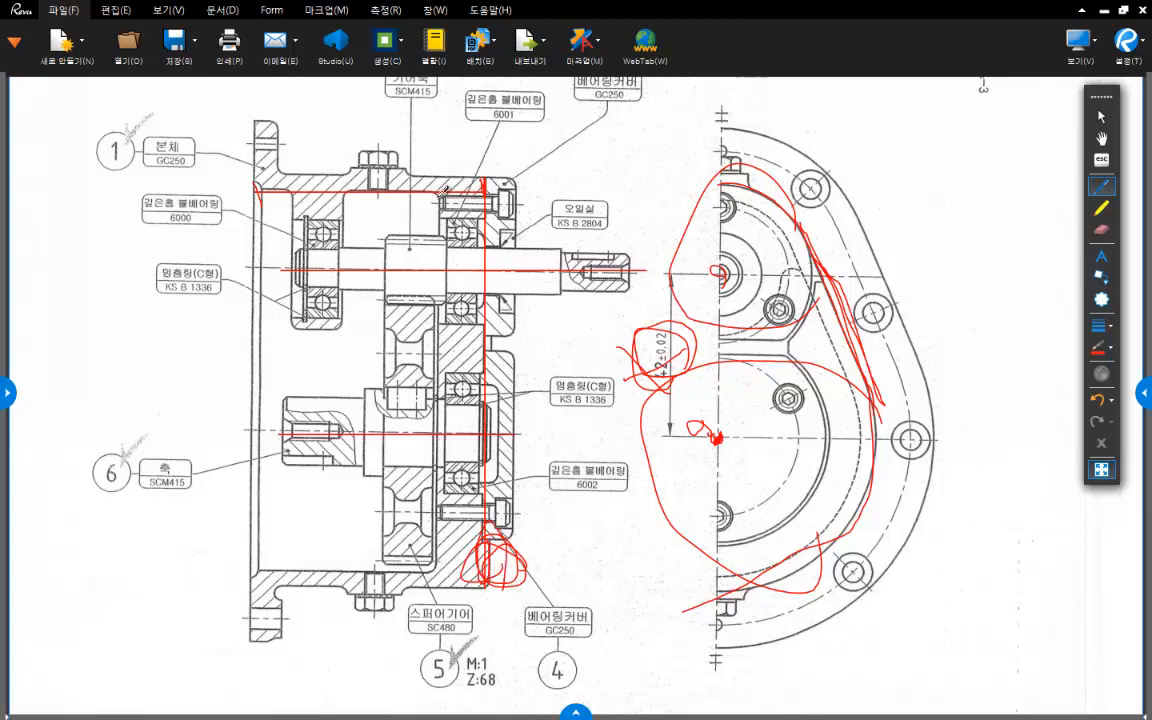
{"action": "key", "text": "alt+Tab"}
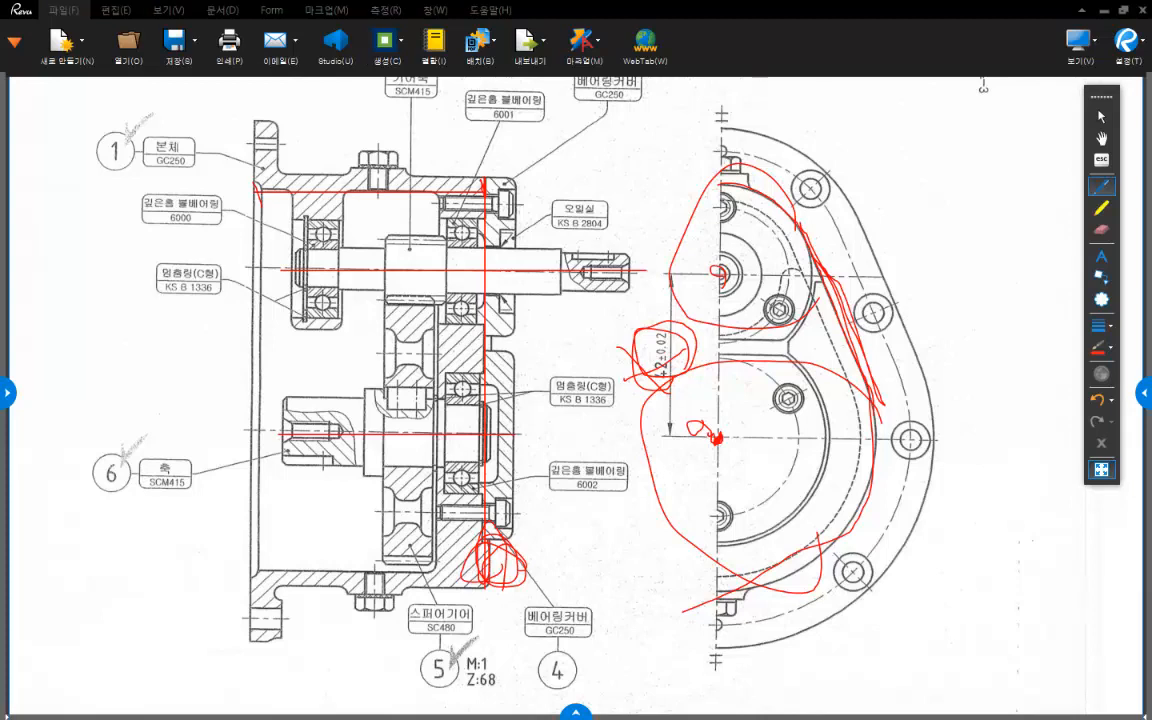
- In Inventor, add the remaining upper circle region to the profile and extrude the complete outline 60 mm as a solid
{"action": "left_click", "coordinate": [1021, 427]}
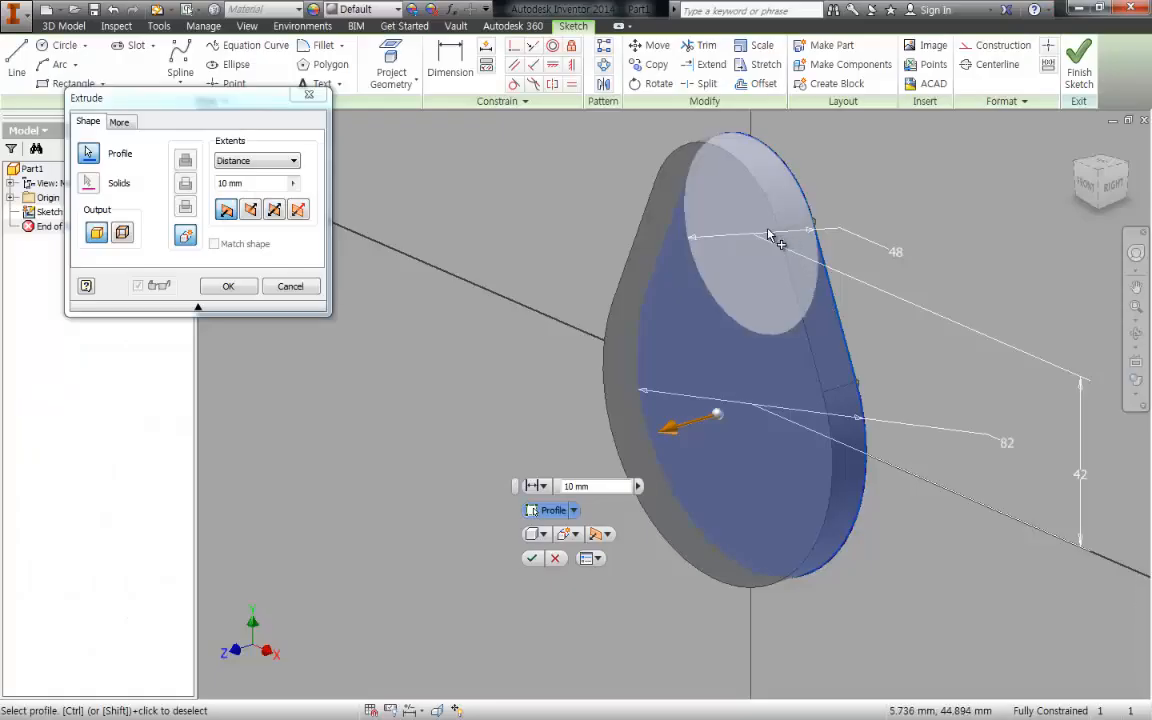
{"action": "left_click", "coordinate": [82, 152]}
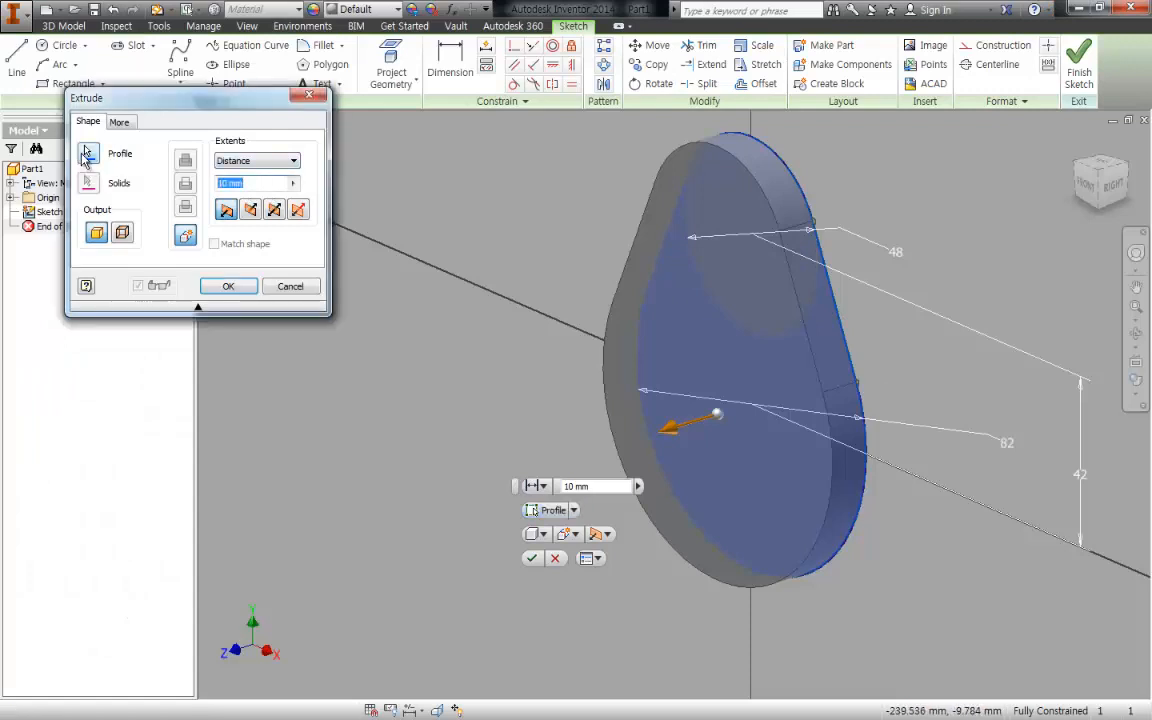
{"action": "type", "text": "60"}
{"action": "key", "text": "Return"}
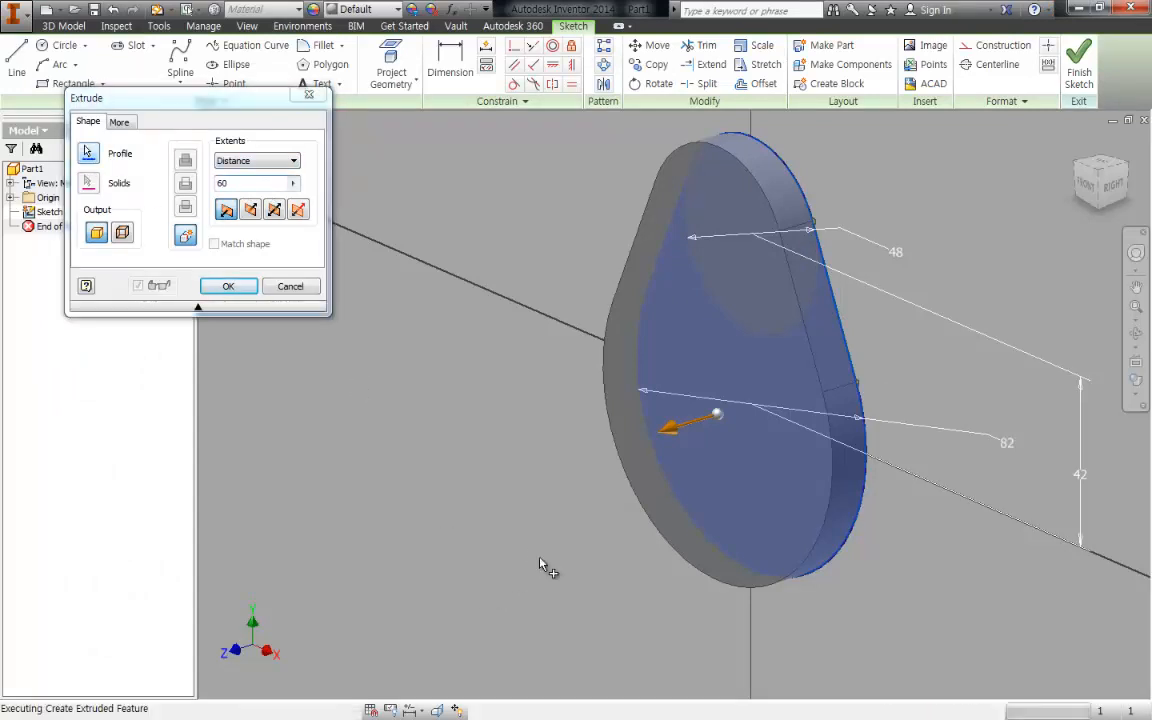
{"action": "middle_click_drag", "start_coordinate": [838, 428], "coordinate": [833, 375]}
{"action": "key", "text": "F6"}
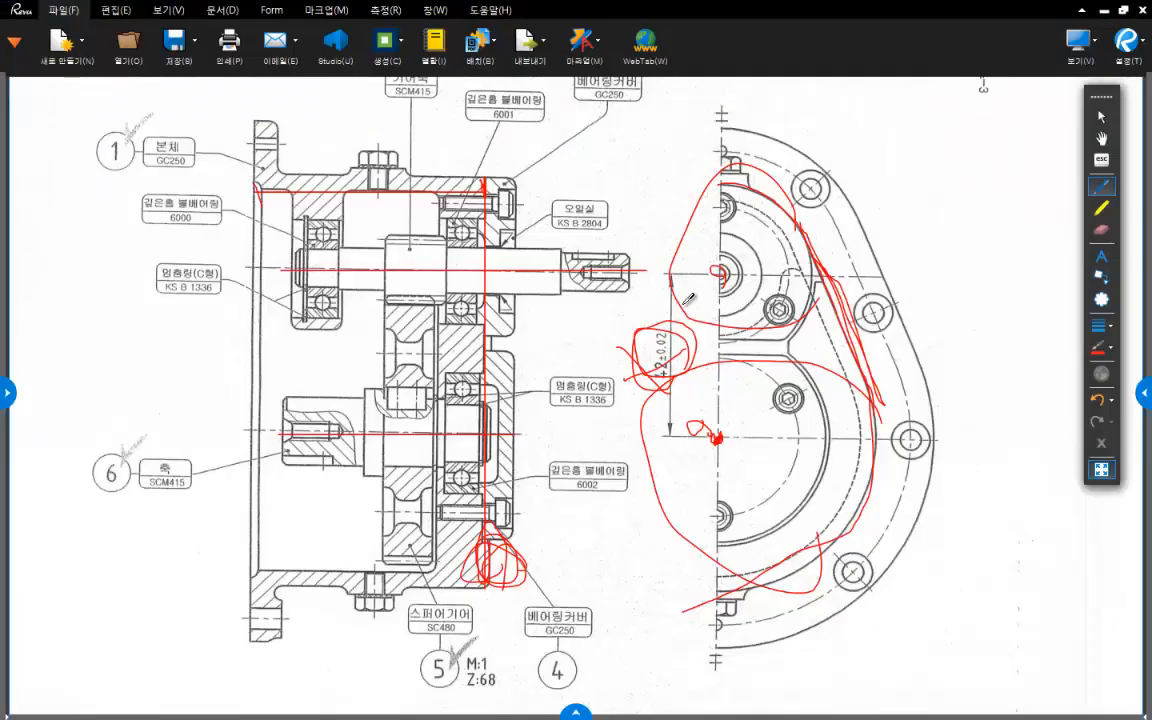
- On the Revu drawing, trace the cavity's upper inner wall and its inner end wall in the section view
{"action": "left_click_drag", "start_coordinate": [257, 186], "coordinate": [424, 173]}
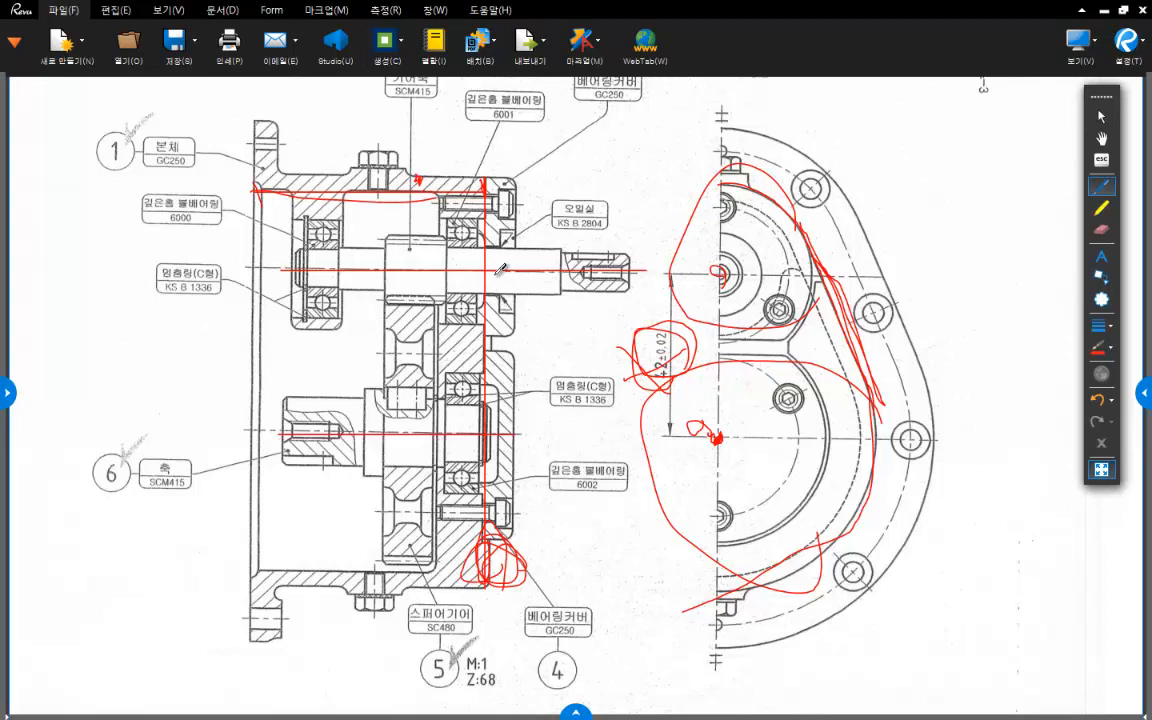
{"action": "scroll", "coordinate": [430, 220], "scroll_direction": "up", "scroll_amount": 2}
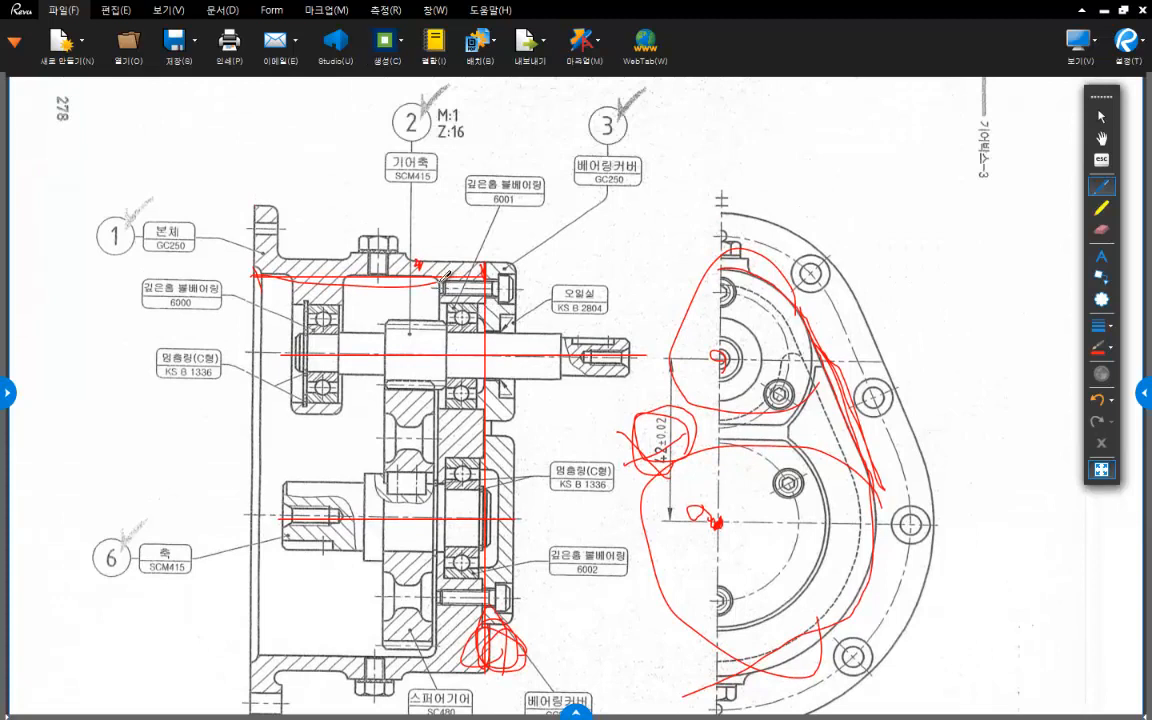
{"action": "left_click_drag", "start_coordinate": [441, 280], "coordinate": [440, 650]}
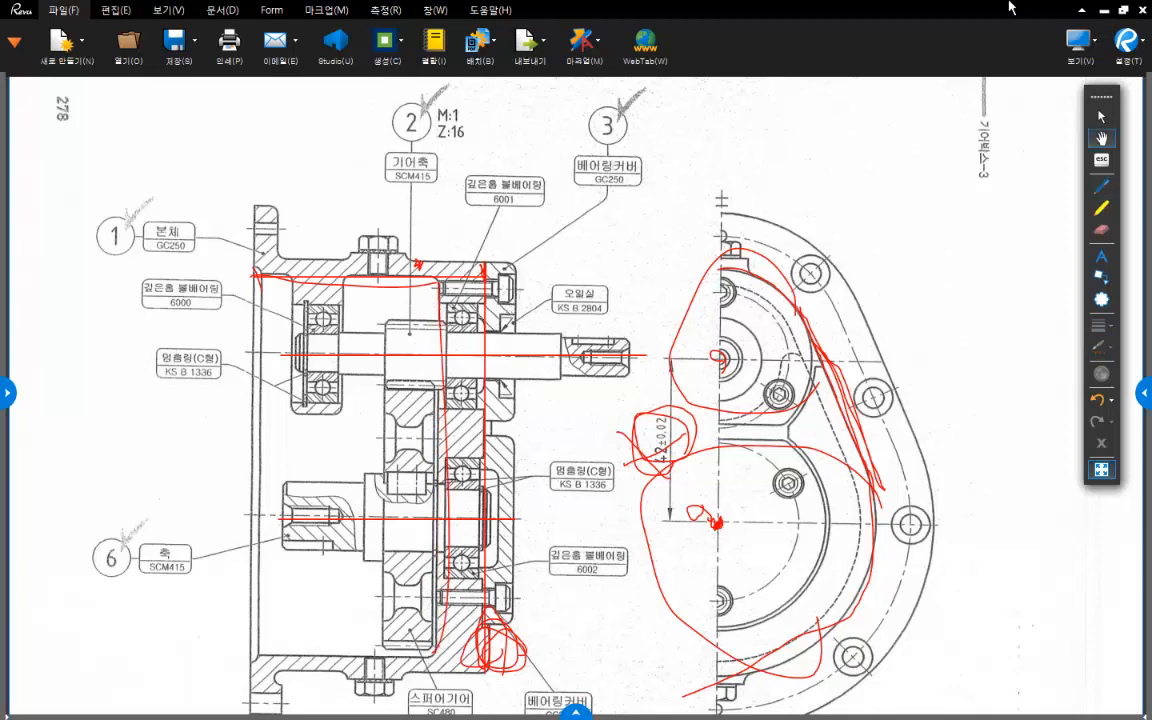
- Delete all pen marks from the drawing and mark the cavity's inner end wall with a straight vertical line
{"action": "key", "text": "ctrl+a"}
{"action": "key", "text": "Delete"}
{"action": "key", "text": "p"}
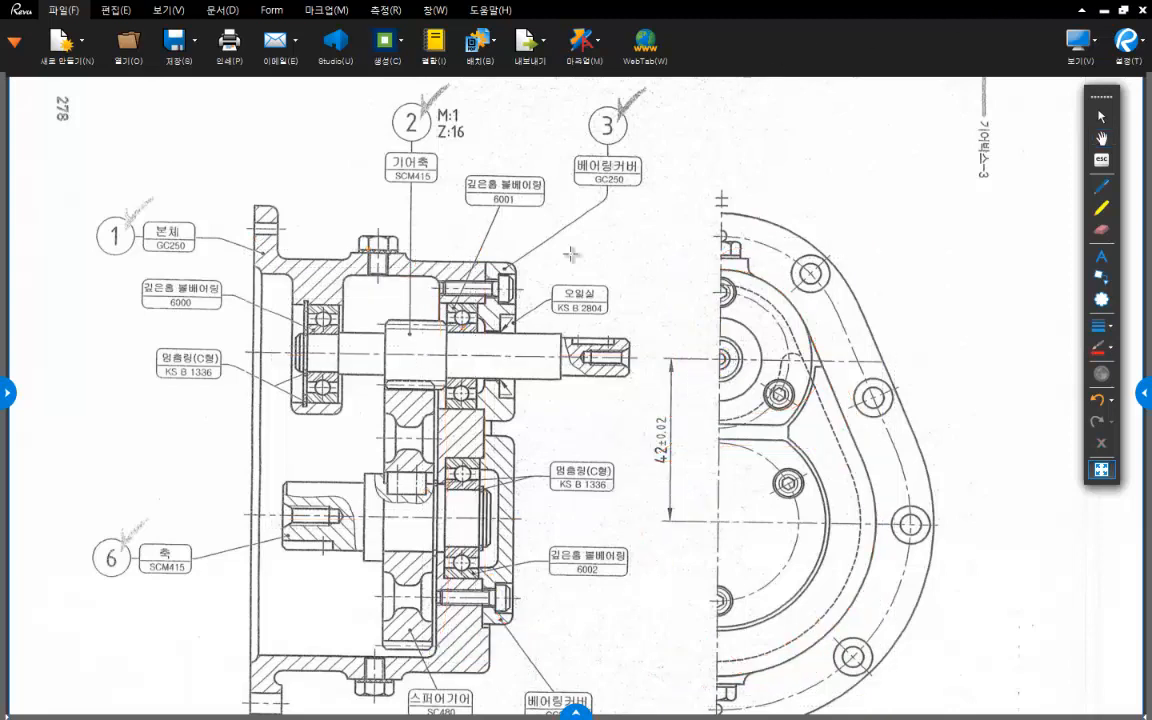
{"action": "left_click_drag", "start_coordinate": [436, 278], "coordinate": [432, 658]}
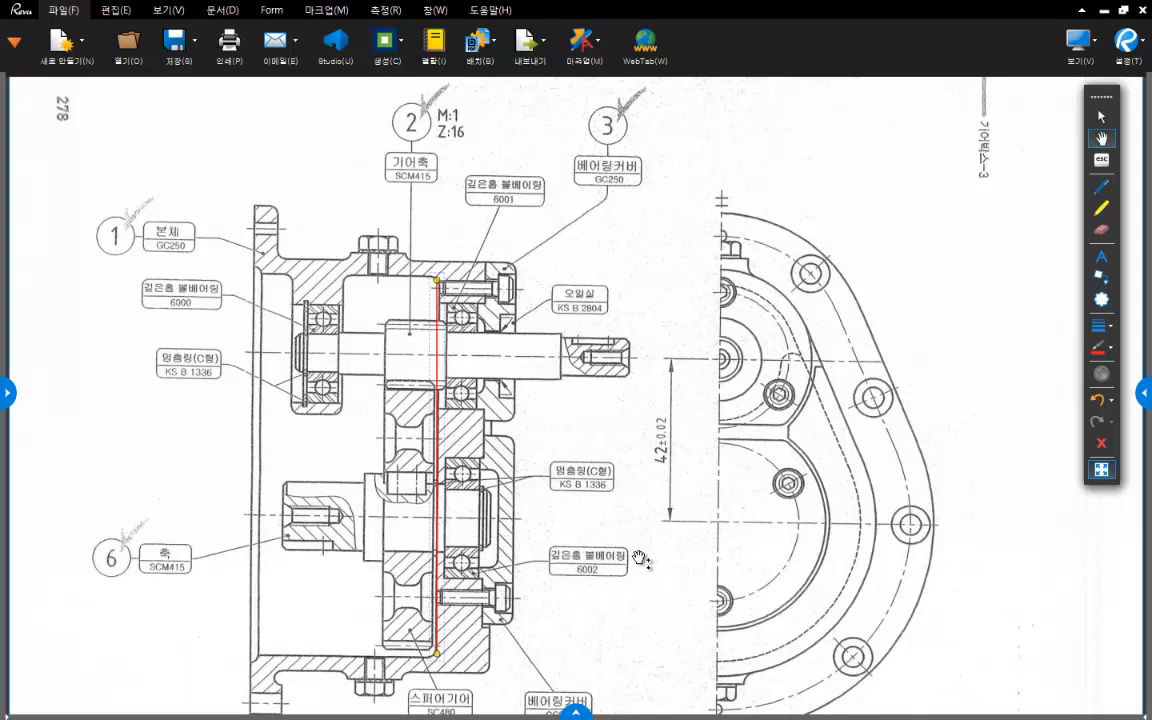
- Mark the cavity depth from the flange face to the inner end wall, and the end wall's thickness
{"action": "scroll", "coordinate": [579, 504], "scroll_direction": "down", "scroll_amount": 3}
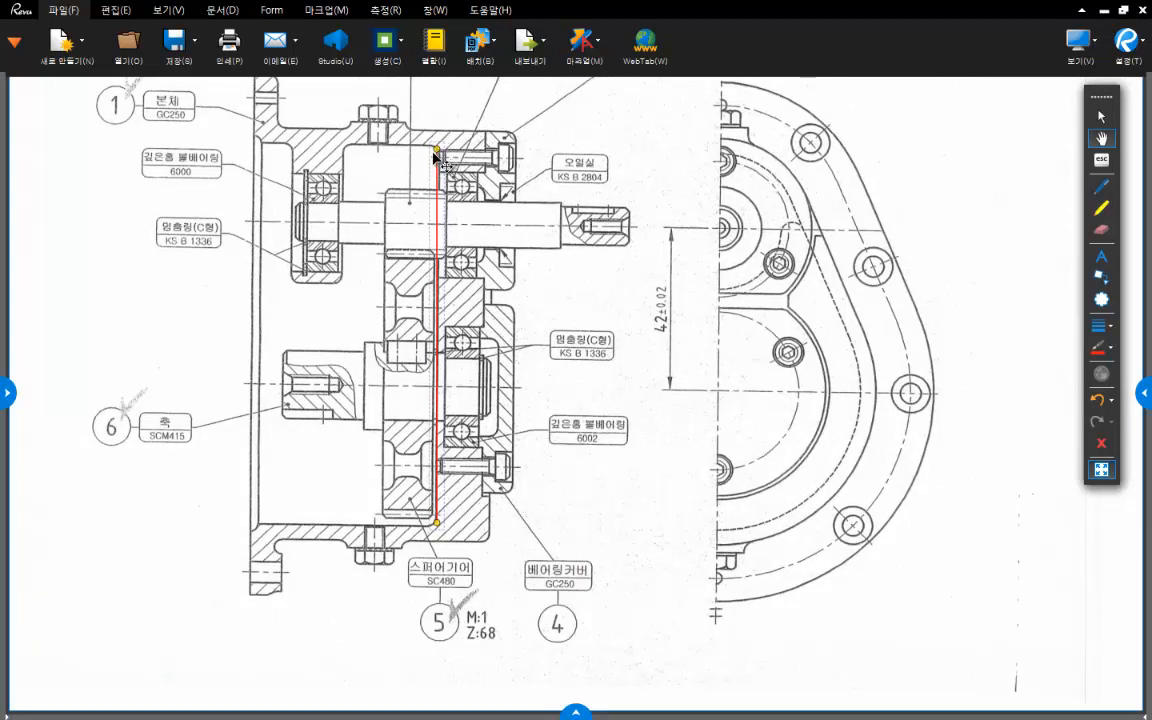
{"action": "left_click", "coordinate": [1099, 185]}
{"action": "left_click", "coordinate": [255, 180]}
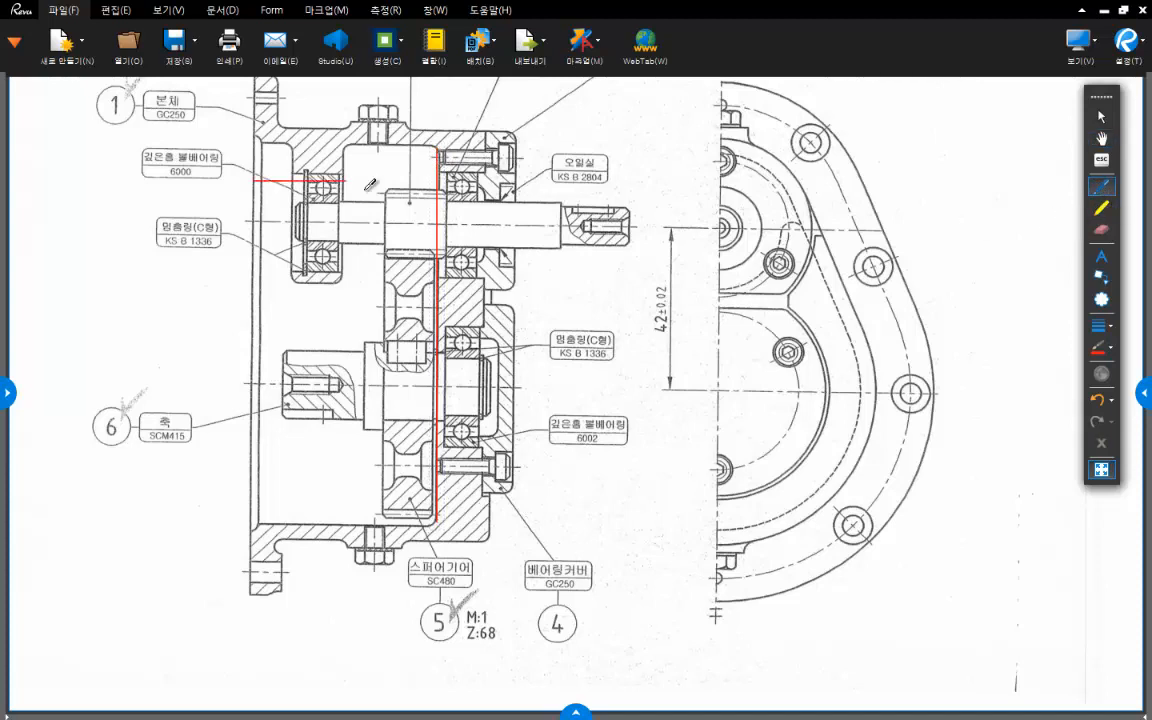
{"action": "left_click_drag", "start_coordinate": [436, 191], "coordinate": [436, 193]}
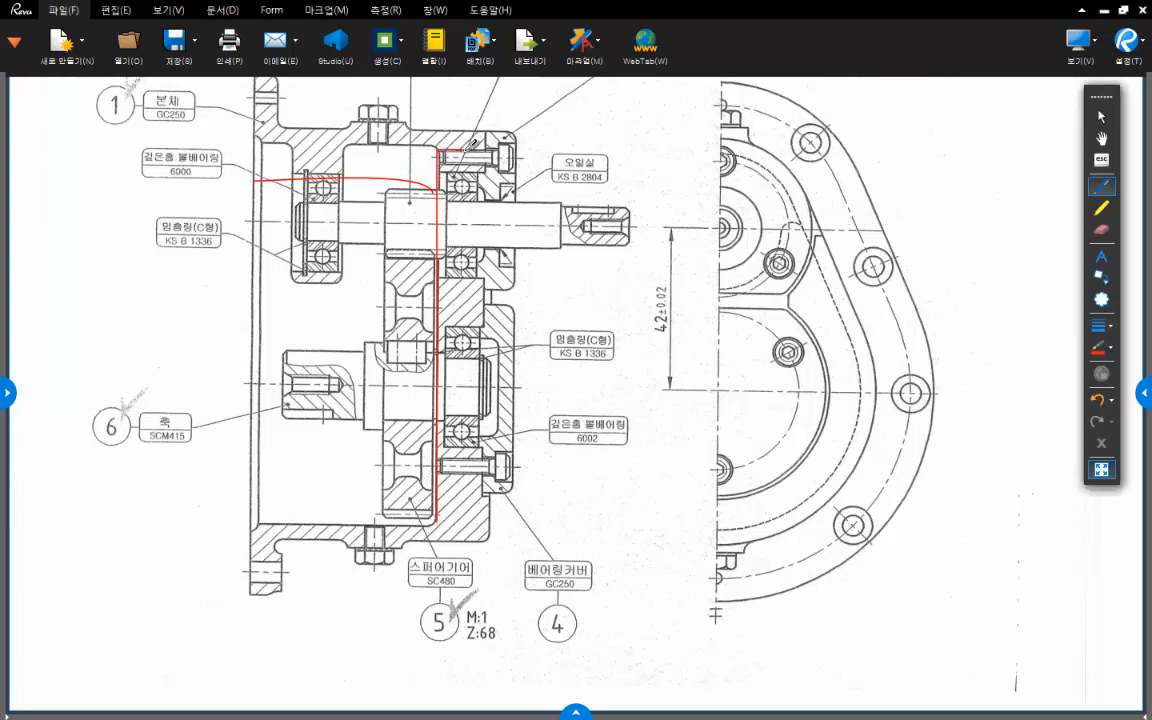
{"action": "mouse_move", "coordinate": [448, 101]}
{"action": "left_mouse_down"}
{"action": "mouse_move", "coordinate": [446, 119]}
{"action": "mouse_move", "coordinate": [477, 118]}
{"action": "left_mouse_up"}
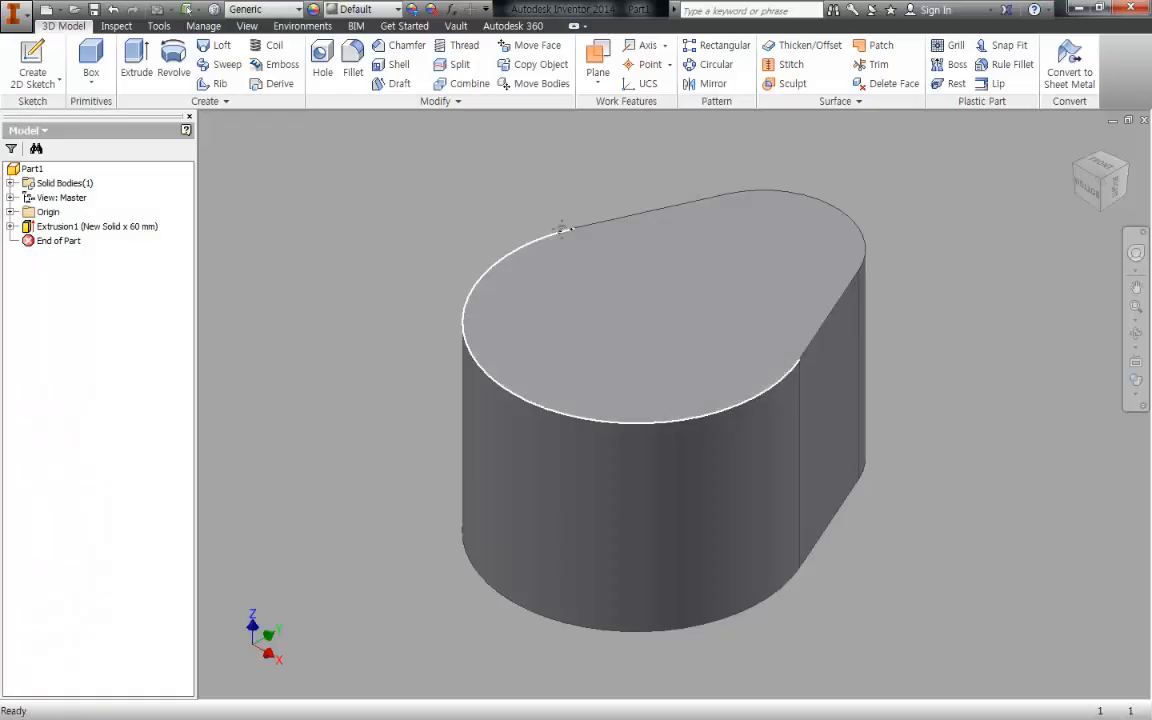
- In Inventor, start a sketch on the solid's flat back face and offset its outline inward
{"action": "middle_click_drag", "start_coordinate": [757, 392], "coordinate": [764, 218], "text": "shift"}
{"action": "key", "text": "s"}
{"action": "left_click", "coordinate": [685, 485]}
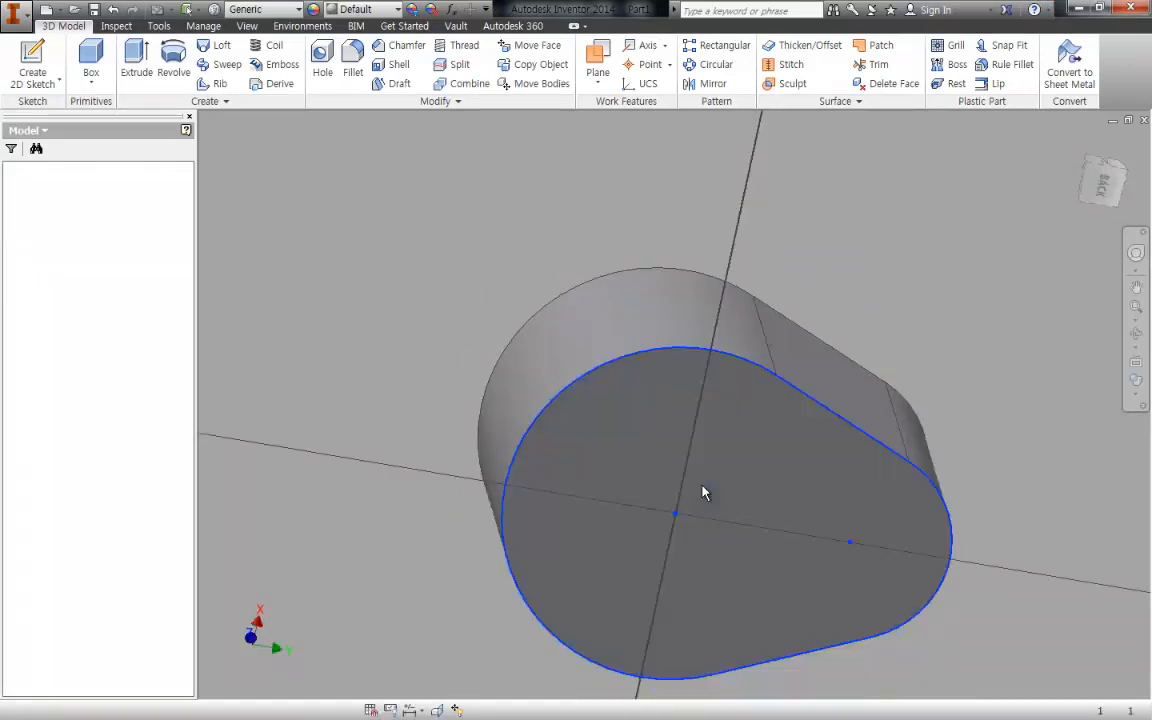
{"action": "key", "text": "o"}
{"action": "key", "text": "Return"}
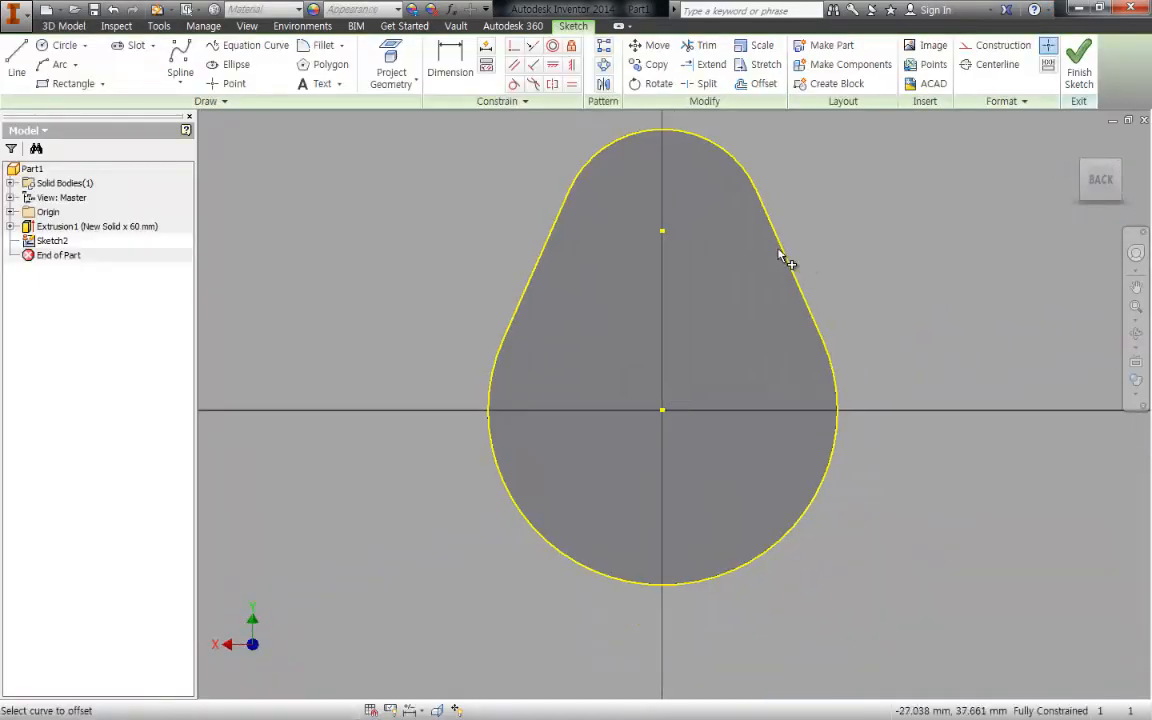
{"action": "left_click", "coordinate": [782, 254]}
{"action": "left_click", "coordinate": [759, 259]}
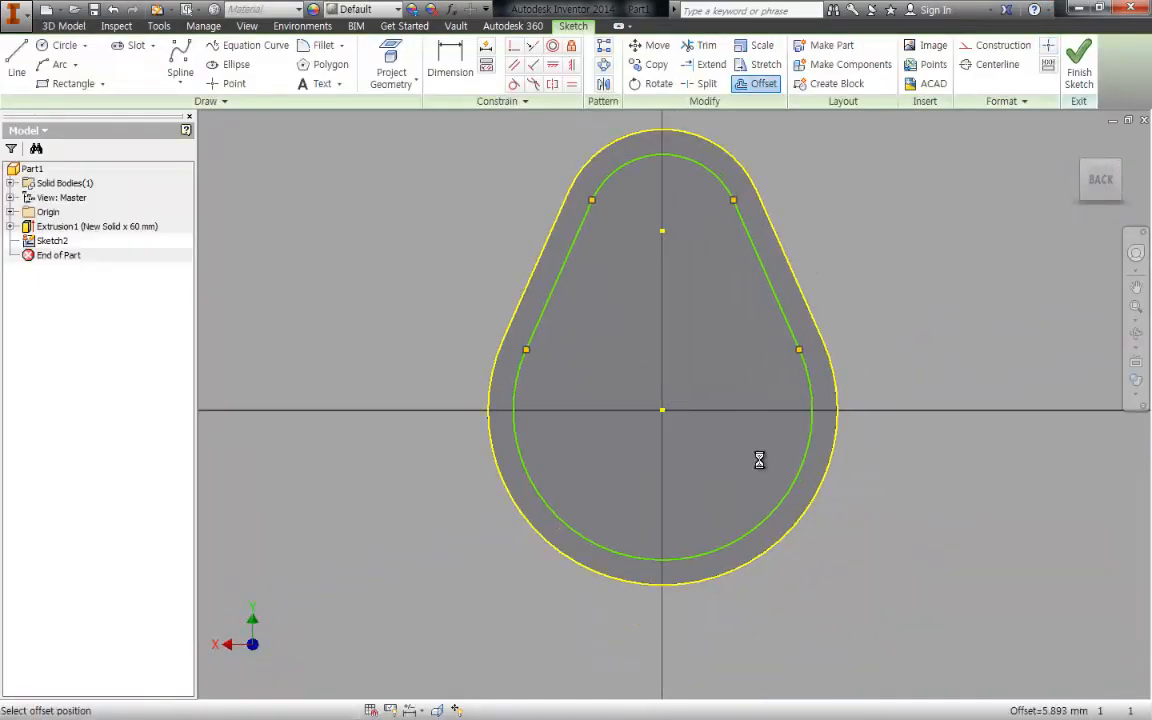
- Dimension the distance between the offset line and the outer edge as 4 mm
{"action": "key", "text": "d"}
{"action": "left_click", "coordinate": [766, 276]}
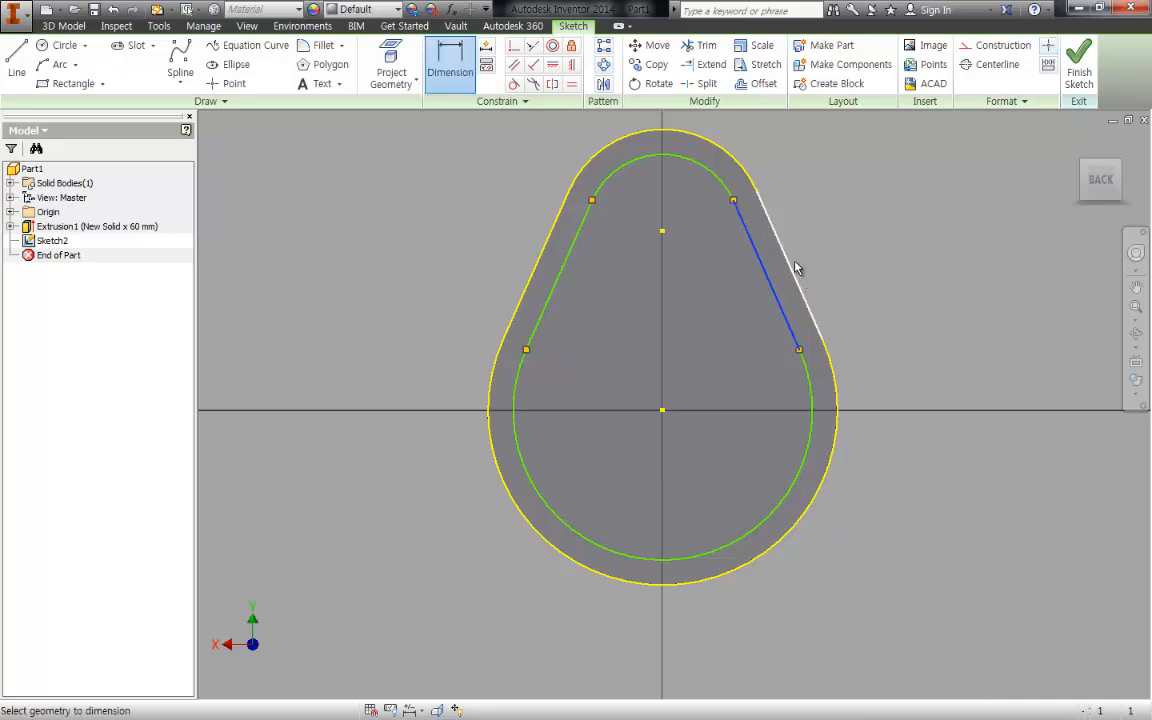
{"action": "left_click", "coordinate": [837, 255]}
{"action": "type", "text": "4"}
{"action": "key", "text": "Return"}
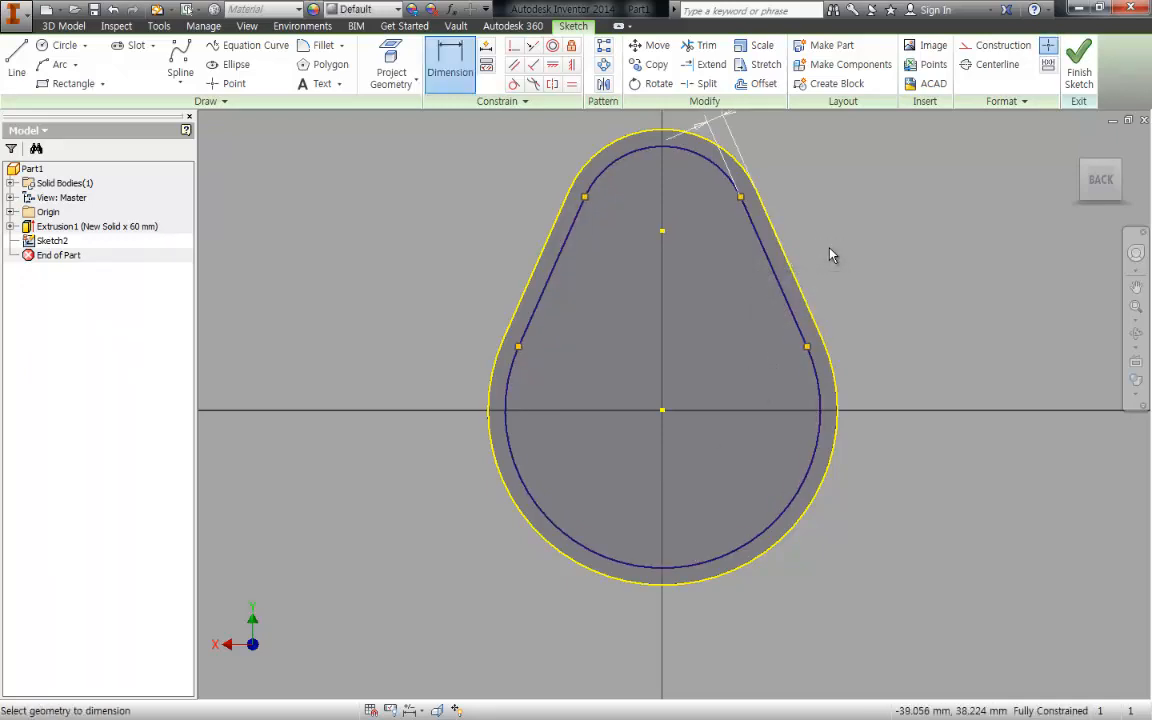
{"action": "key", "text": "Escape"}
- Cut the inner offset profile 48 mm deep into the solid to form the housing cavity
{"action": "mouse_move", "coordinate": [842, 246]}
{"action": "middle_mouse_down"}
{"action": "mouse_move", "coordinate": [828, 335]}
{"action": "mouse_move", "coordinate": [887, 327]}
{"action": "mouse_move", "coordinate": [933, 342]}
{"action": "mouse_move", "coordinate": [946, 321]}
{"action": "mouse_move", "coordinate": [996, 345]}
{"action": "middle_mouse_up"}
{"action": "left_click_drag", "start_coordinate": [977, 337], "coordinate": [947, 293]}
{"action": "key", "text": "e"}
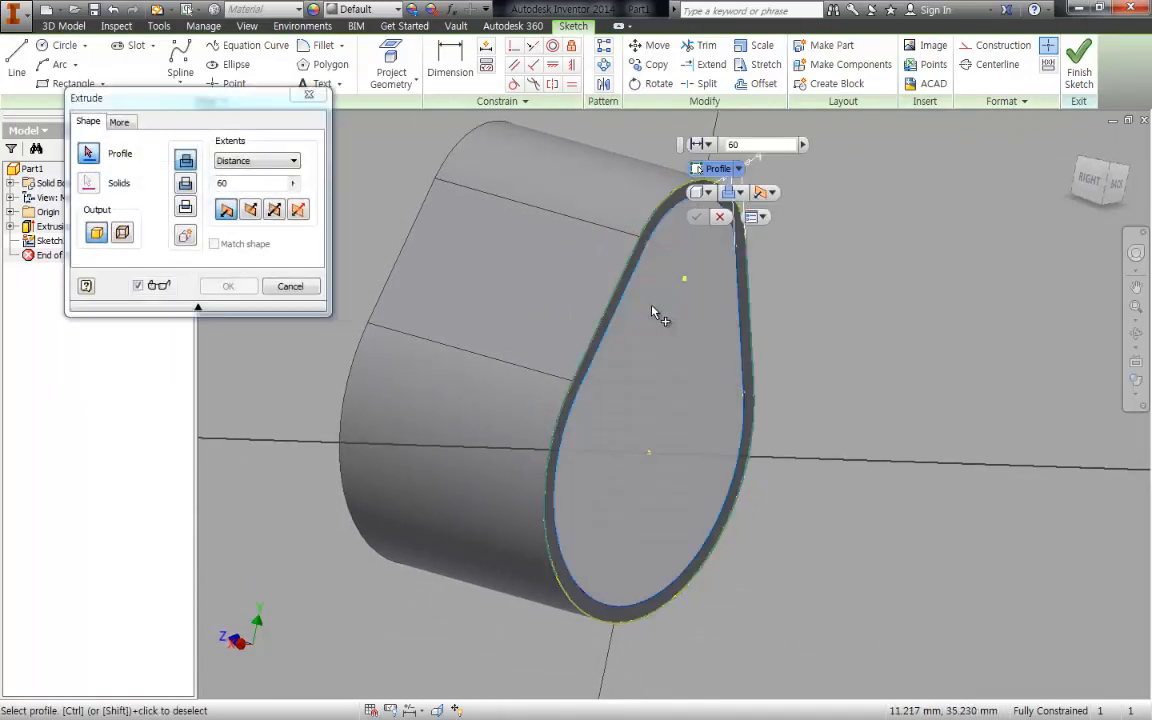
{"action": "left_click", "coordinate": [658, 313]}
{"action": "left_click", "coordinate": [186, 186]}
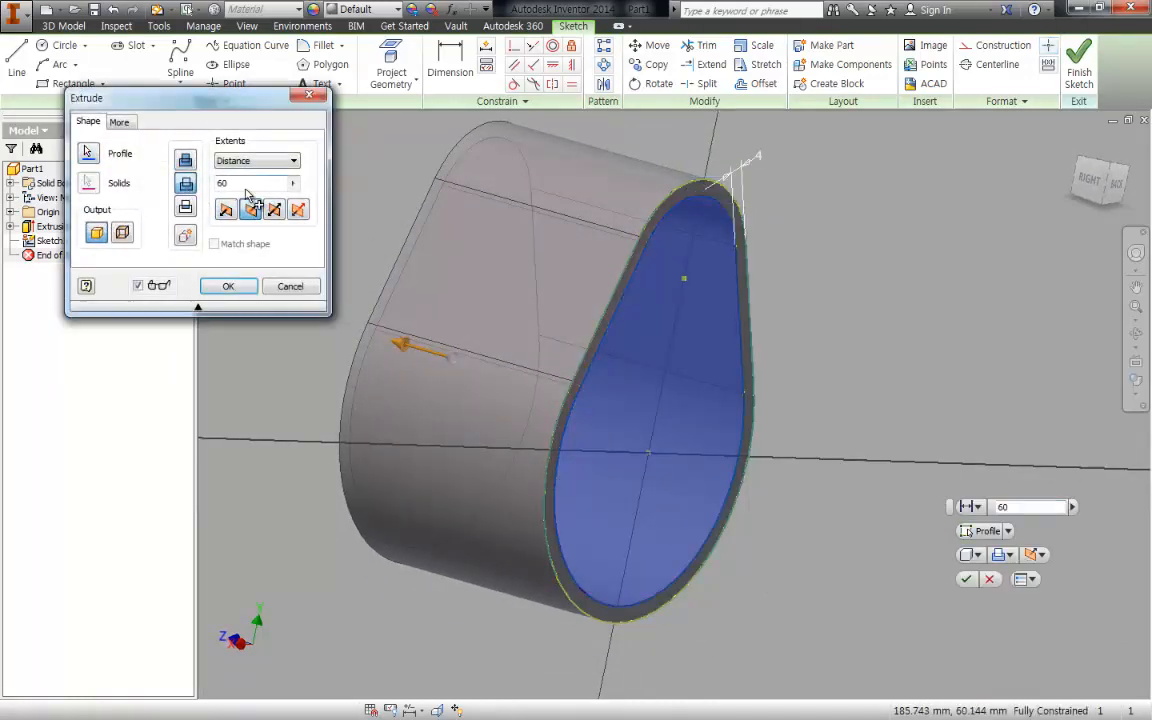
{"action": "type", "text": "48"}
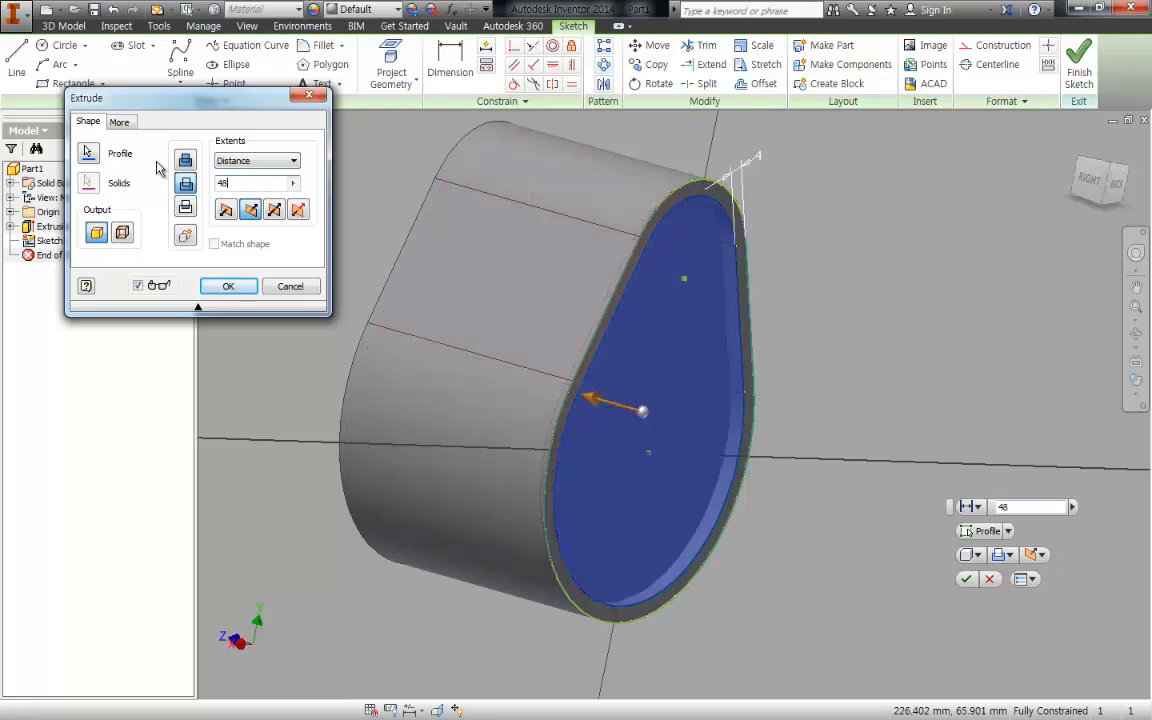
{"action": "key", "text": "Return"}
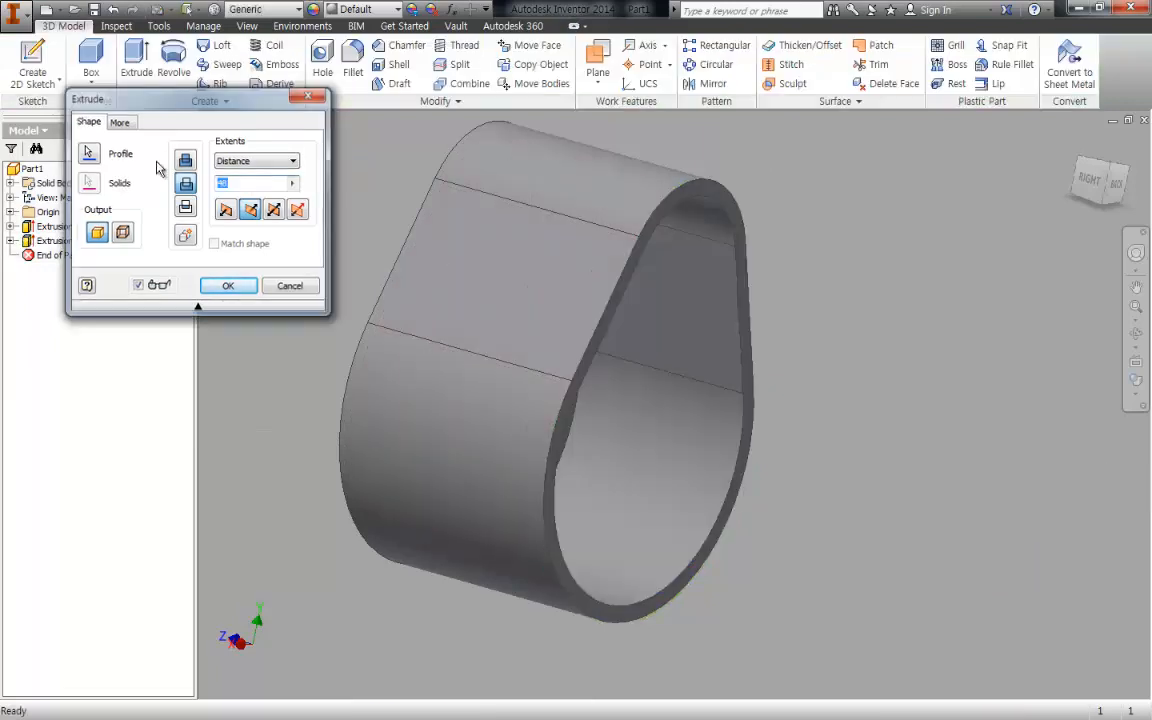
{"action": "middle_click_drag", "start_coordinate": [856, 429], "coordinate": [998, 309], "text": "shift"}
{"action": "middle_click_drag", "start_coordinate": [843, 366], "coordinate": [810, 324], "text": "shift"}
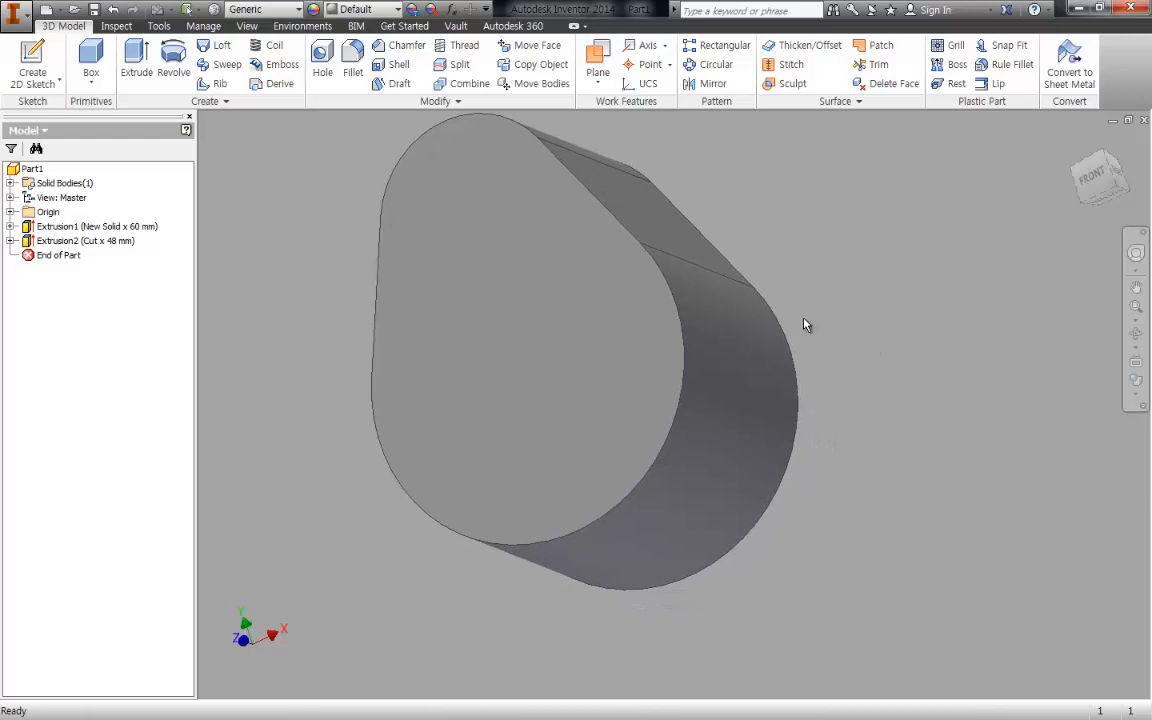
- Start a sketch on the housing's closed flat end face, opposite the cavity opening
{"action": "key", "text": "F6"}
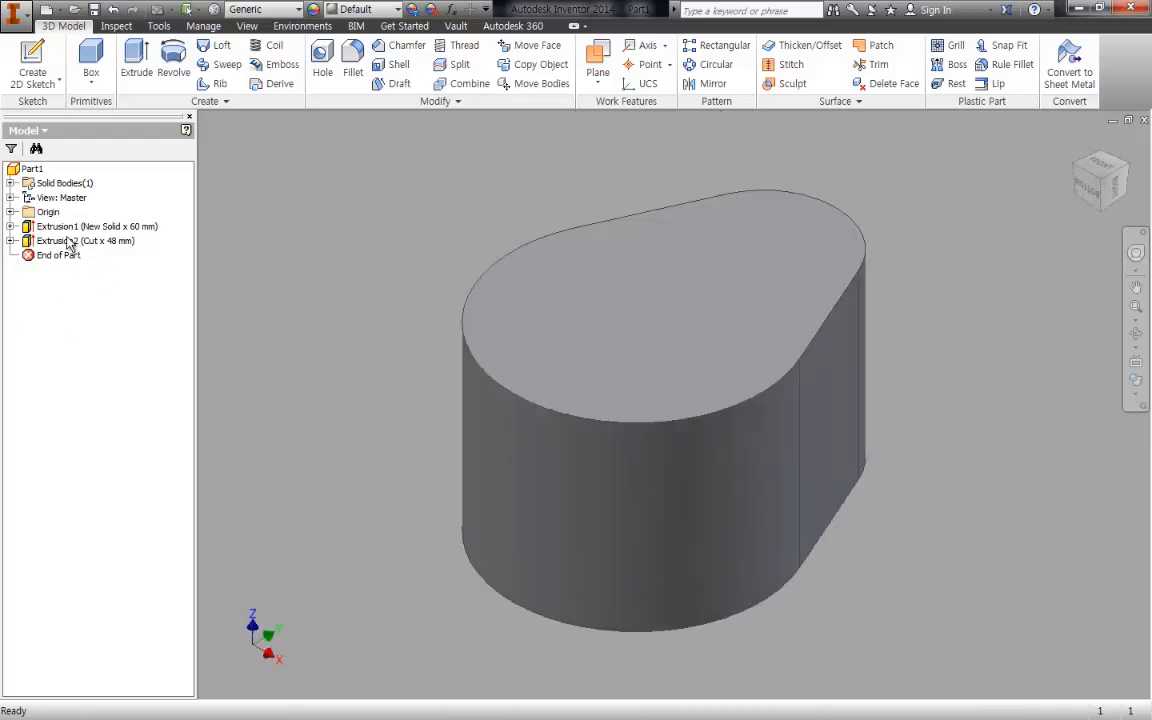
{"action": "middle_click_drag", "start_coordinate": [805, 347], "coordinate": [742, 352], "text": "shift"}
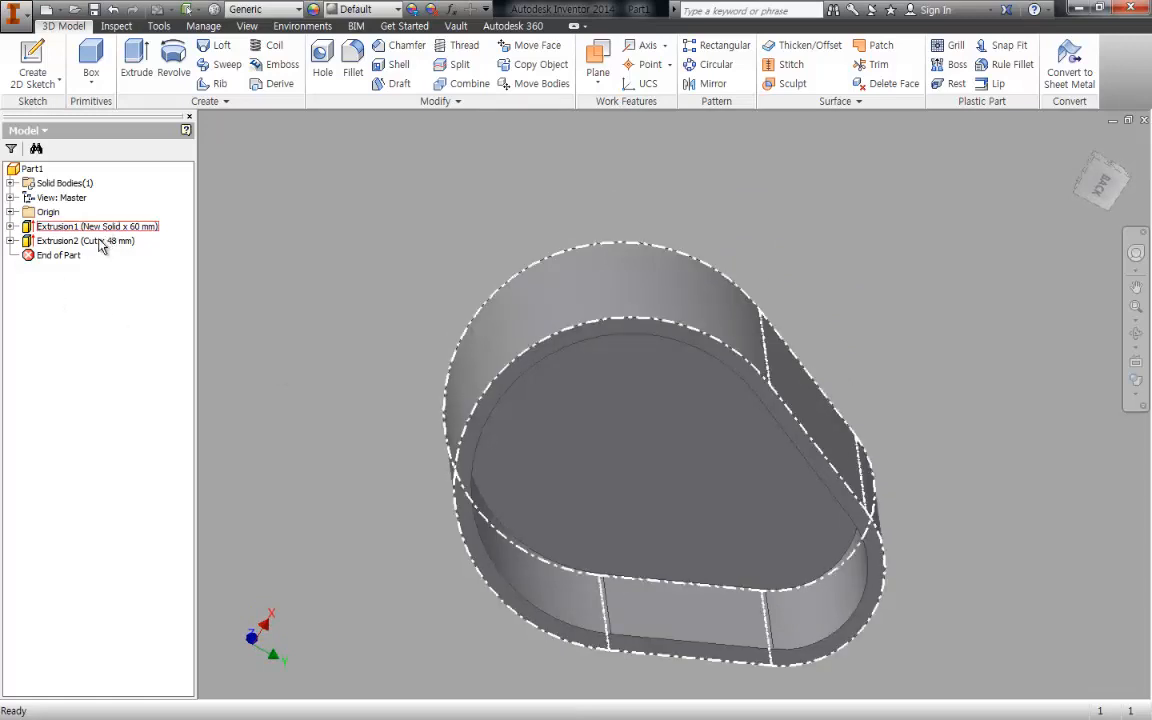
{"action": "key", "text": "F6"}
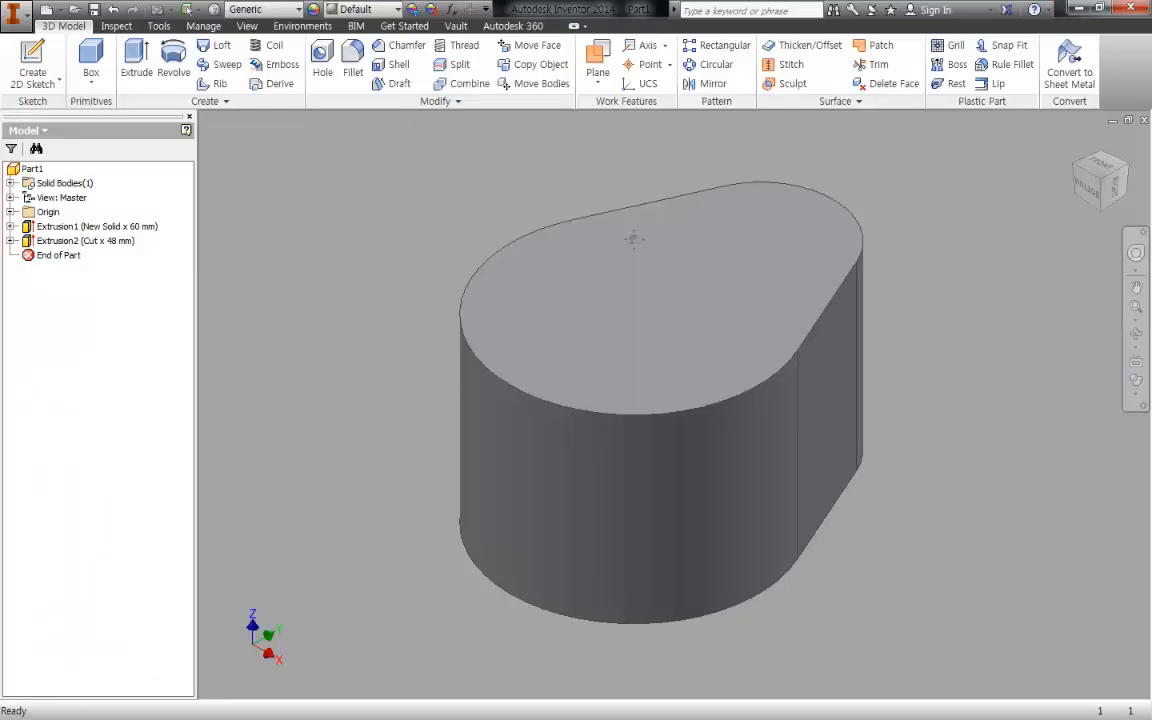
{"action": "key", "text": "s"}
{"action": "left_click", "coordinate": [699, 296]}
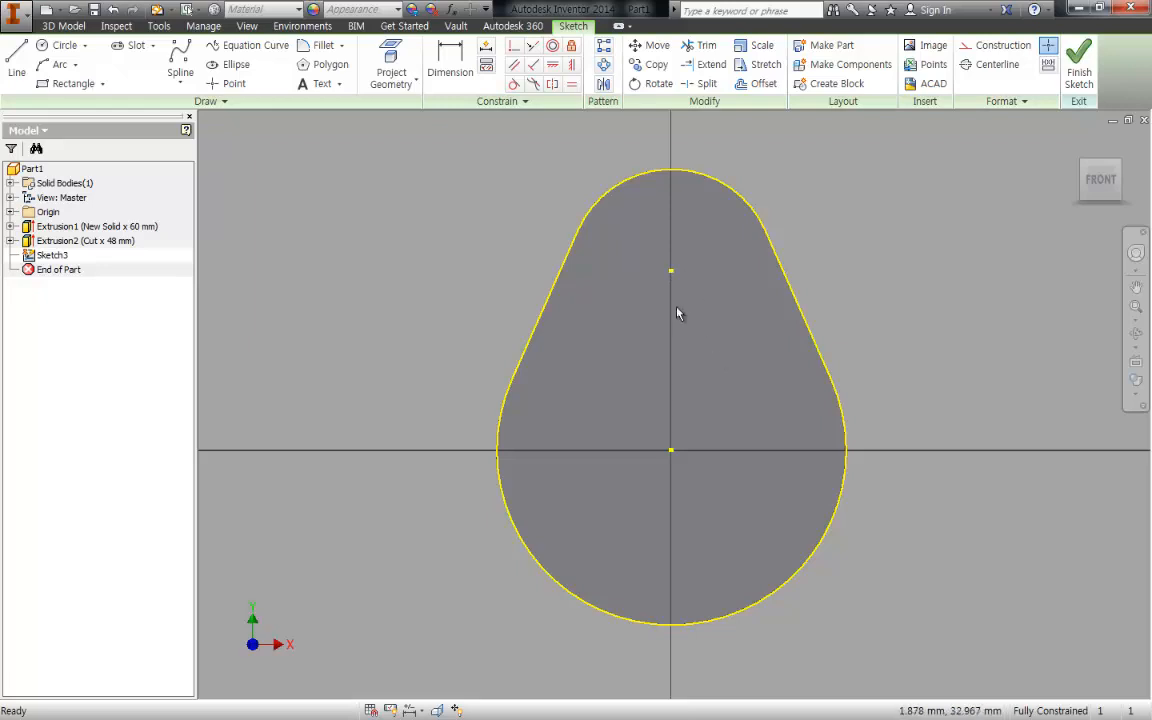
{"action": "key", "text": "c"}
{"action": "left_click", "coordinate": [671, 270]}
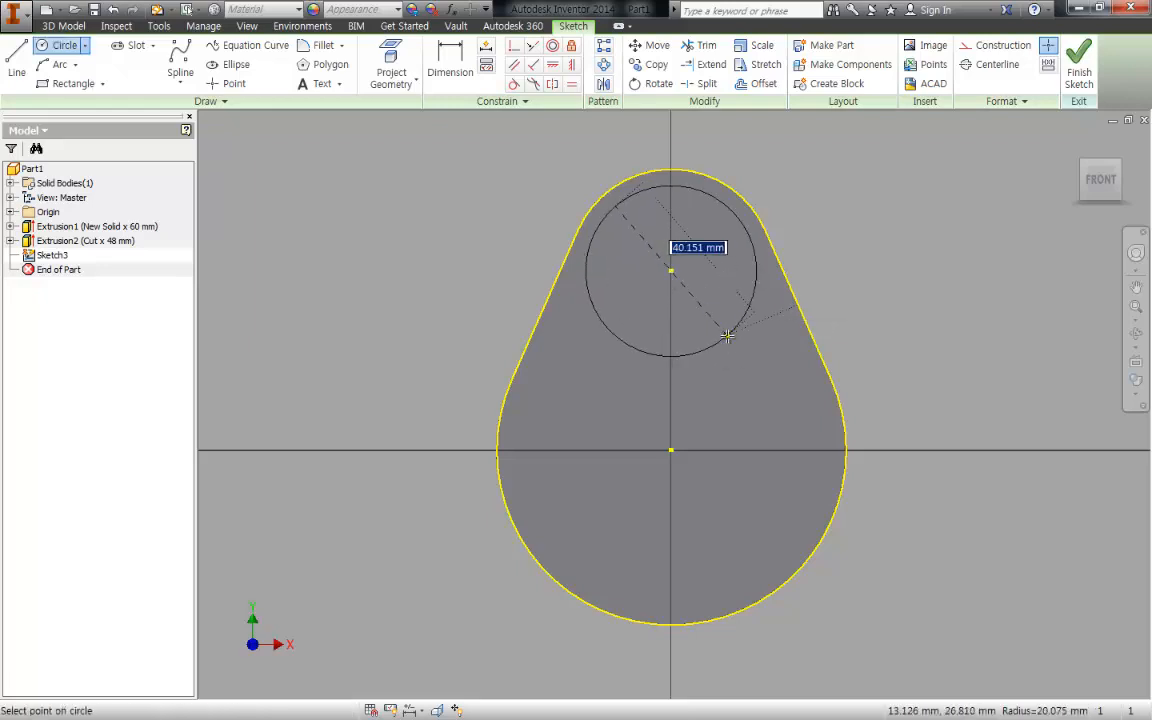
{"action": "key", "text": "Escape"}
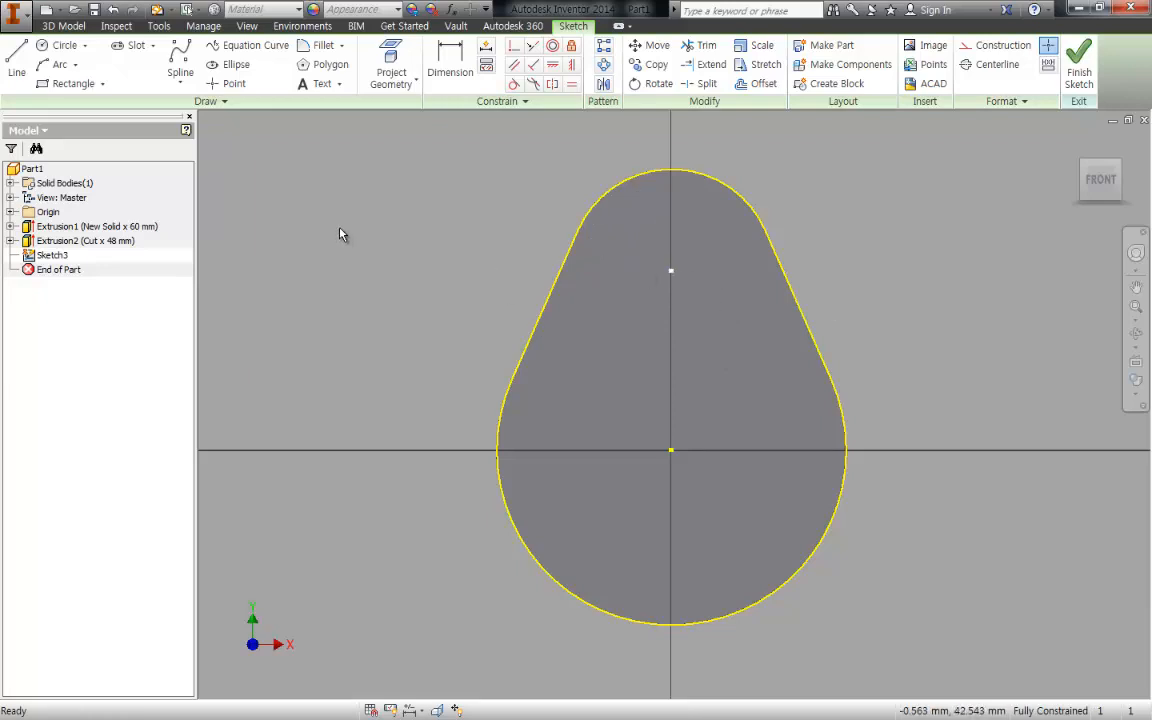
- Create a 28 mm Through All hole centred on the outline's smaller arc, using the current sketch
{"action": "key", "text": "h"}
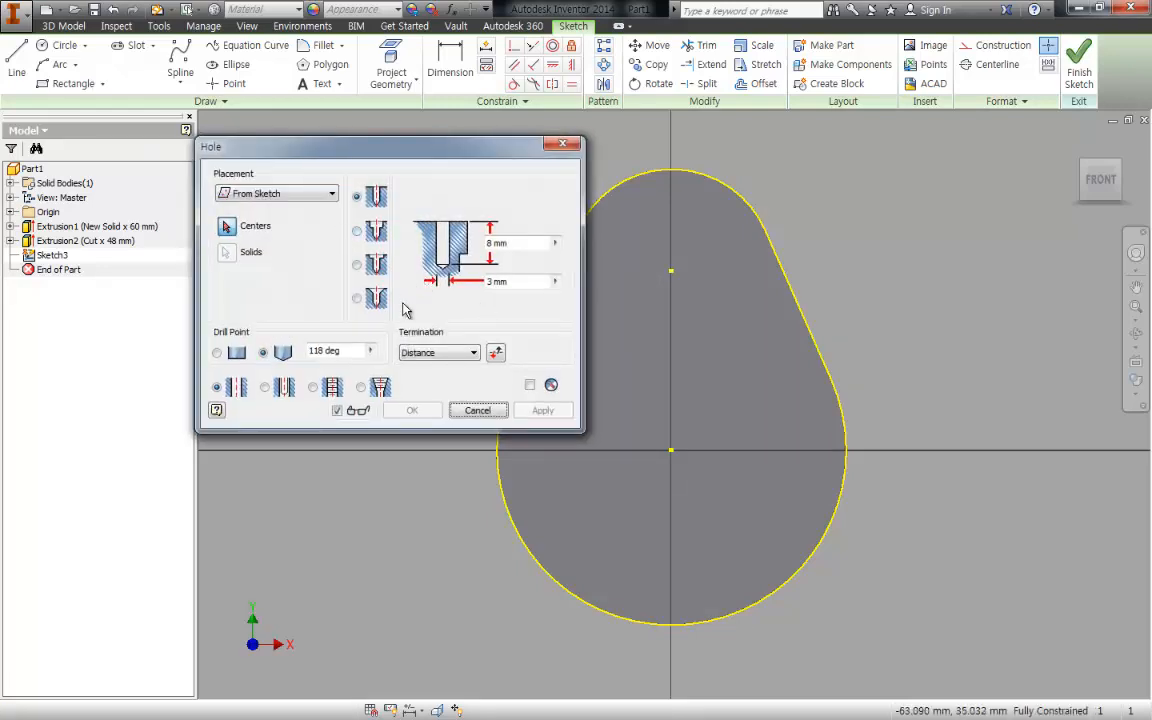
{"action": "left_click", "coordinate": [440, 352]}
{"action": "left_click", "coordinate": [428, 375]}
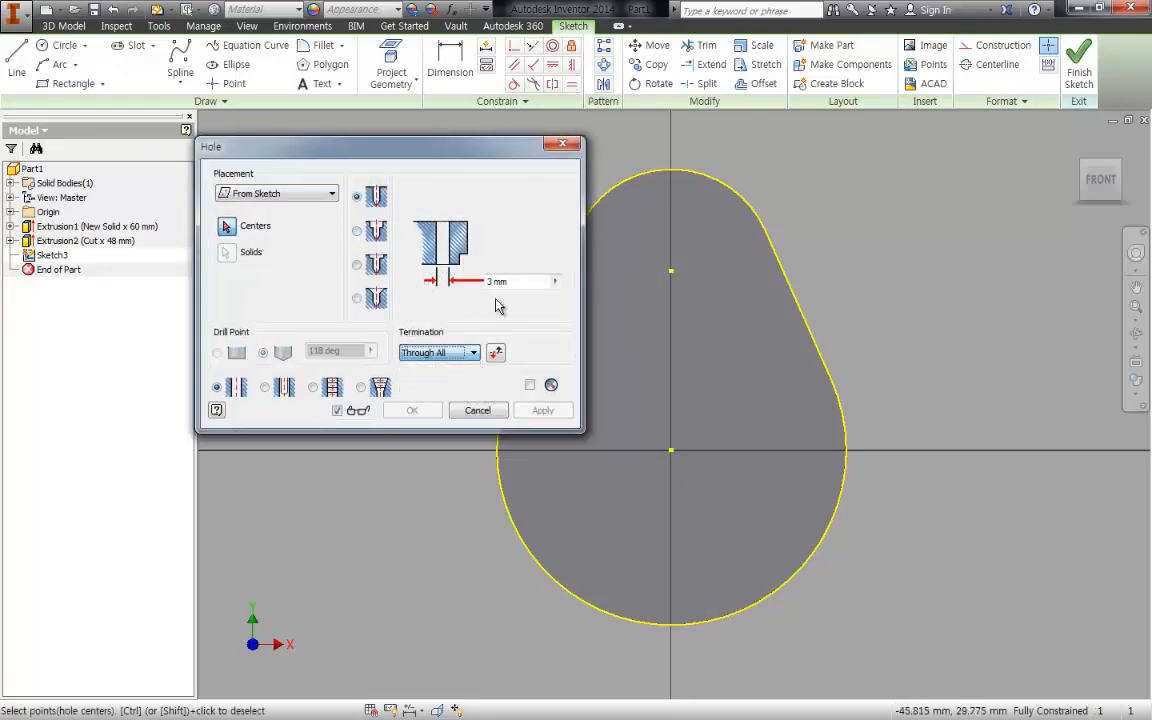
{"action": "double_click", "coordinate": [497, 281]}
{"action": "type", "text": "28"}
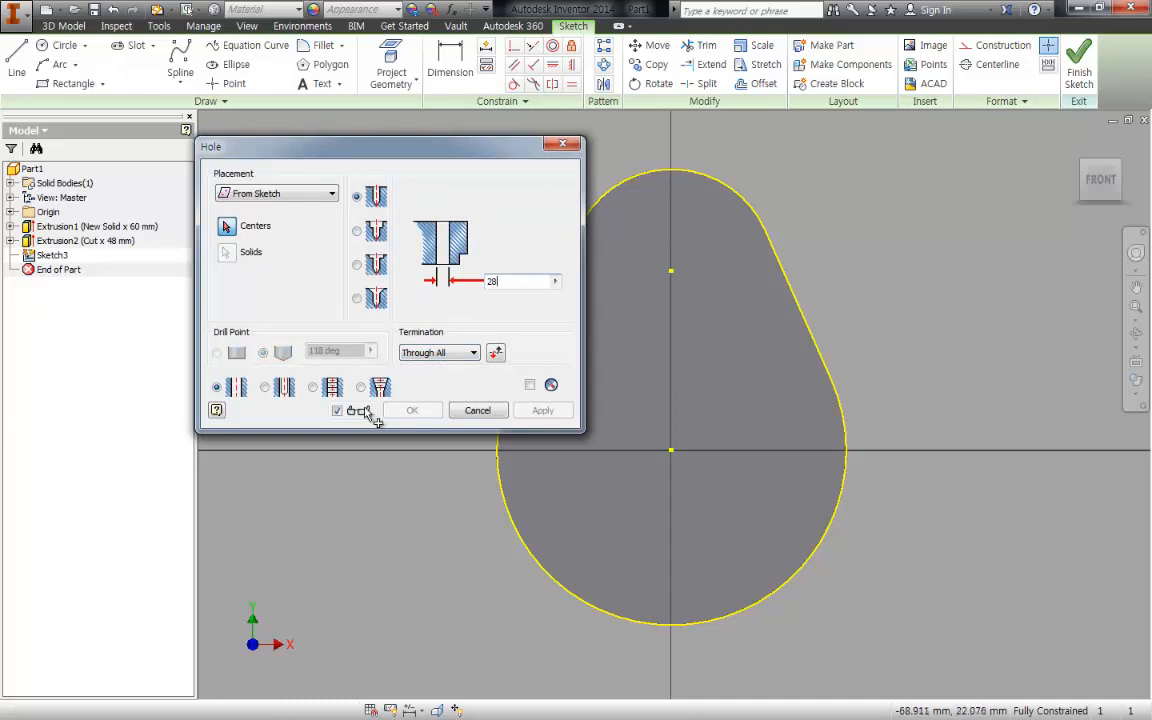
{"action": "left_click", "coordinate": [671, 271]}
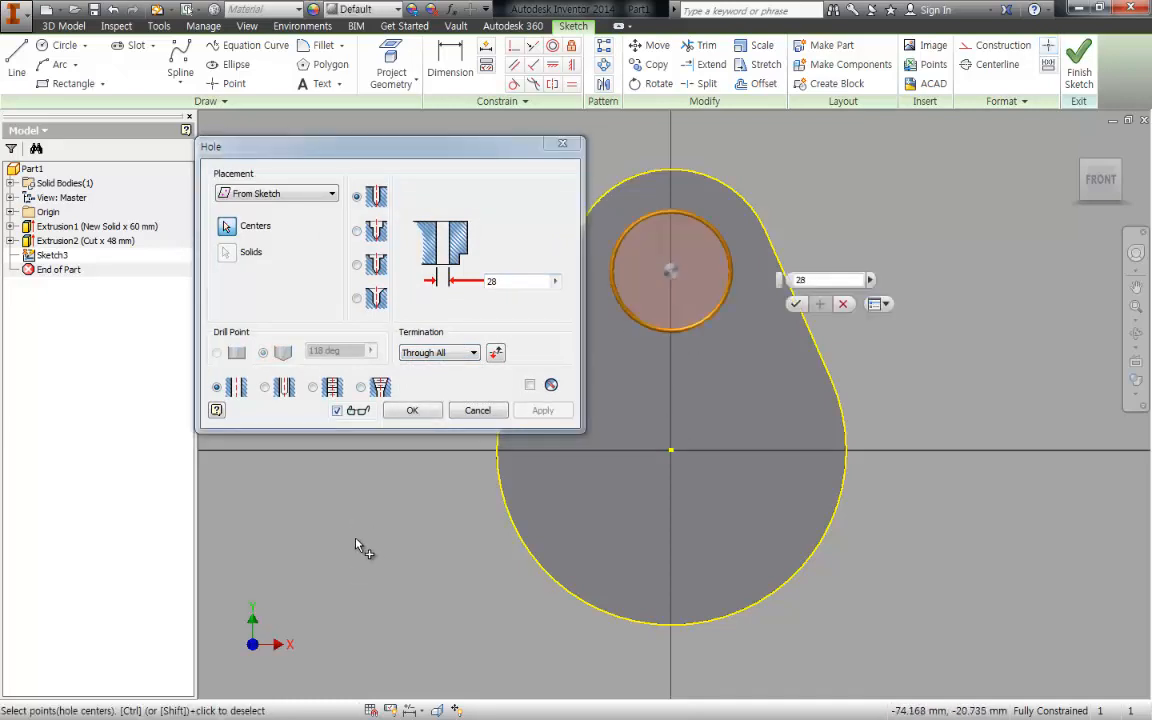
{"action": "left_click", "coordinate": [428, 410]}
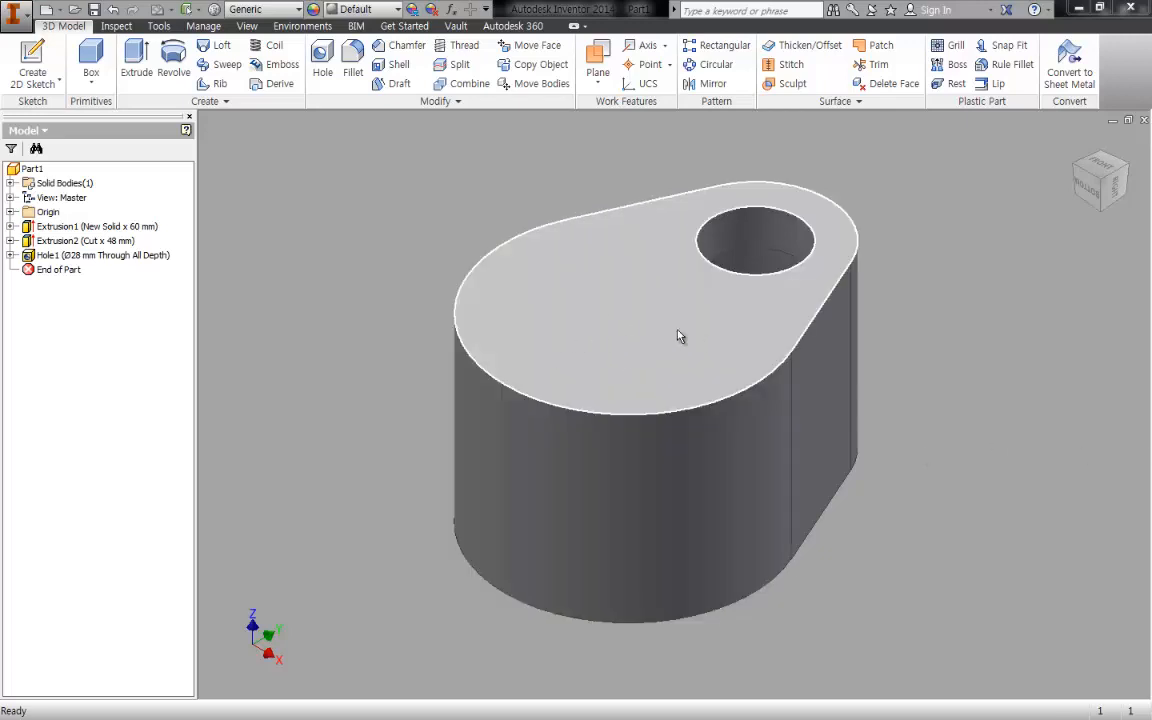
- Sketch on the same end face and create a 32 mm Through All hole centred on the outline's larger arc
{"action": "left_click", "coordinate": [590, 322]}
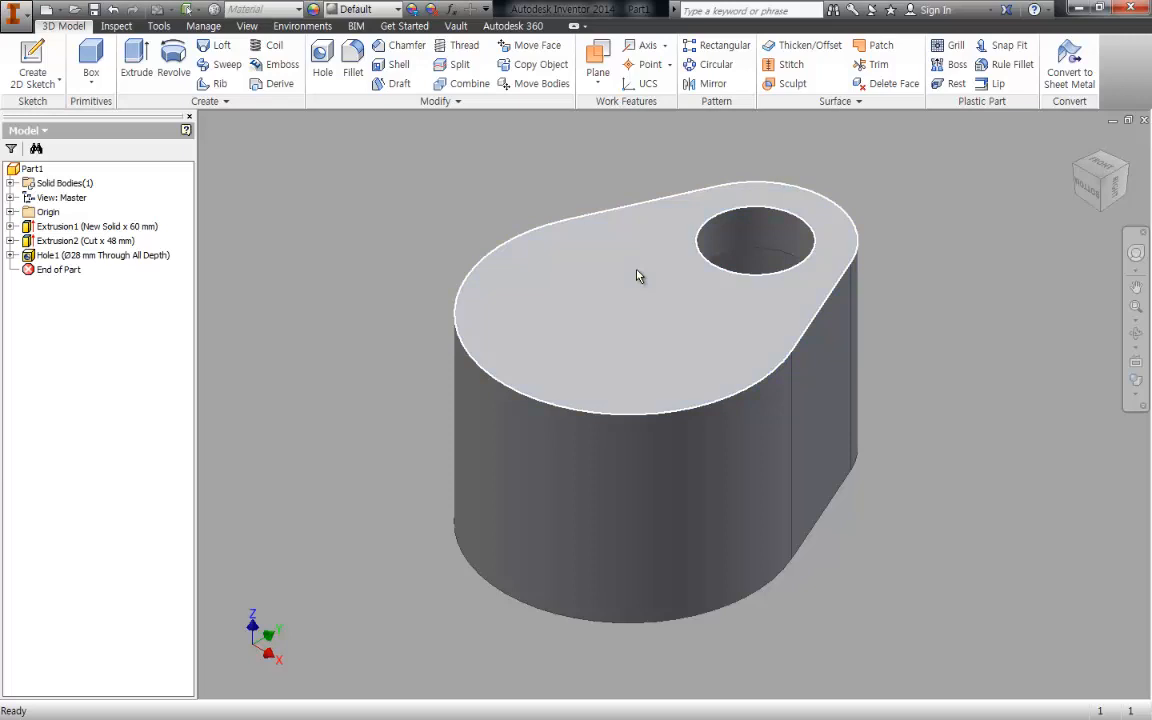
{"action": "key", "text": "s"}
{"action": "left_click", "coordinate": [609, 285]}
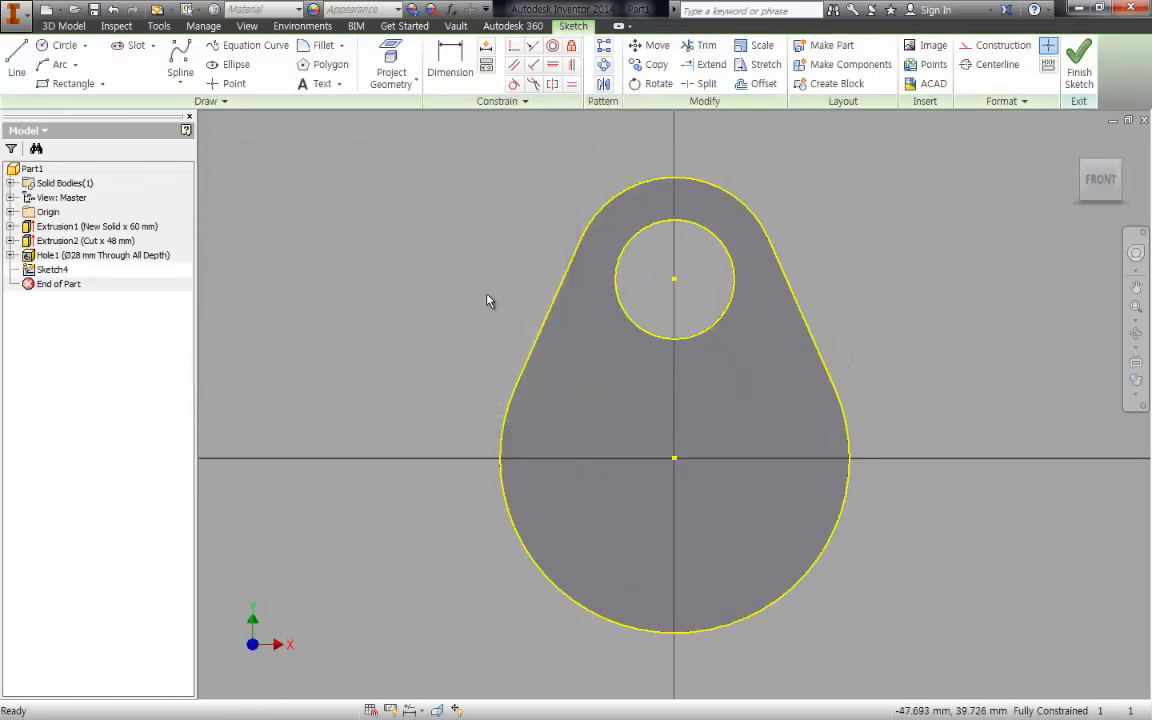
{"action": "key", "text": "h"}
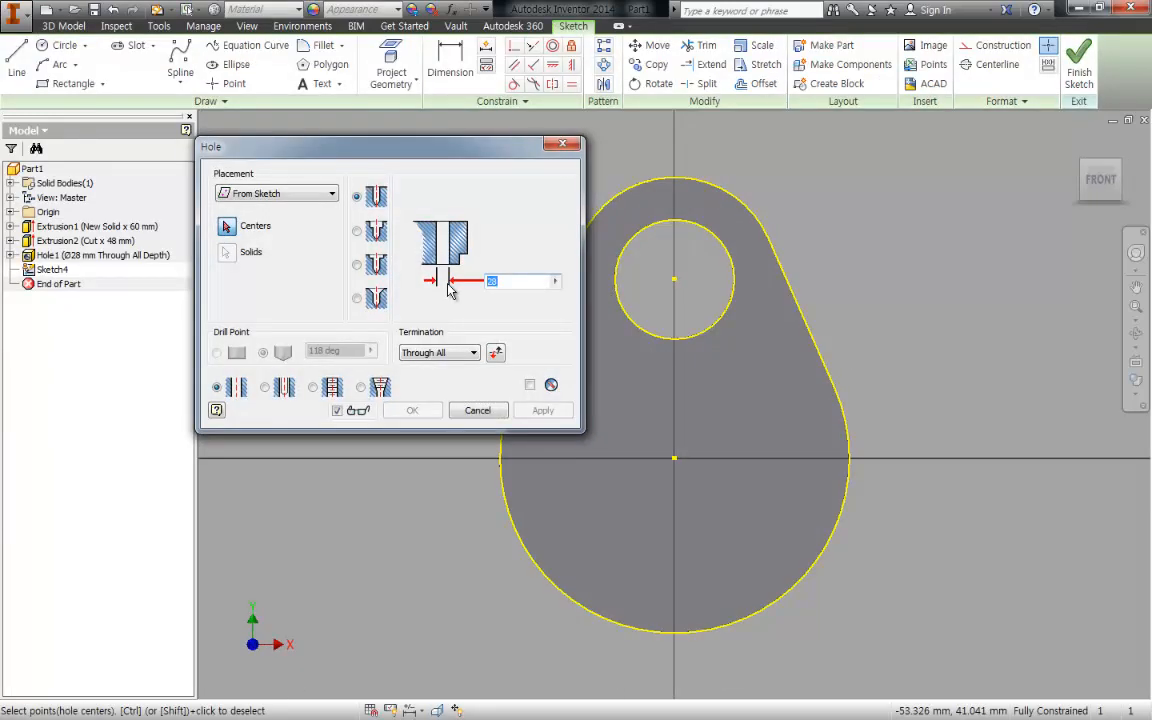
{"action": "type", "text": "32"}
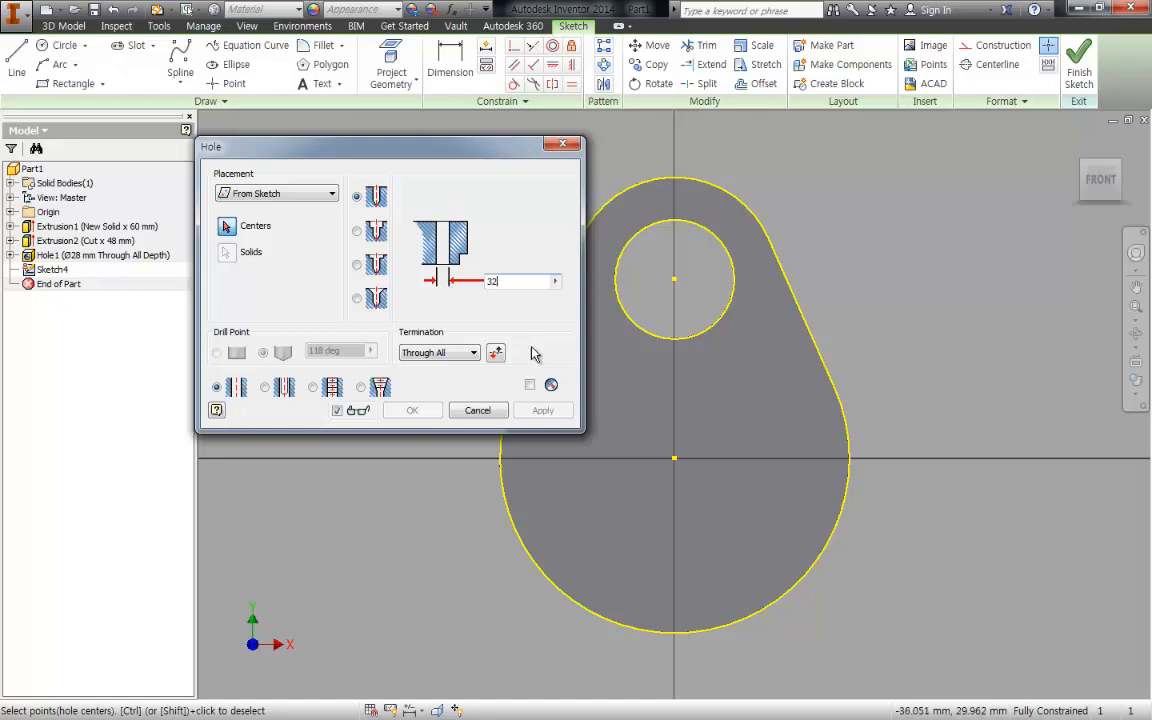
{"action": "left_click", "coordinate": [674, 459]}
{"action": "left_click", "coordinate": [411, 410]}
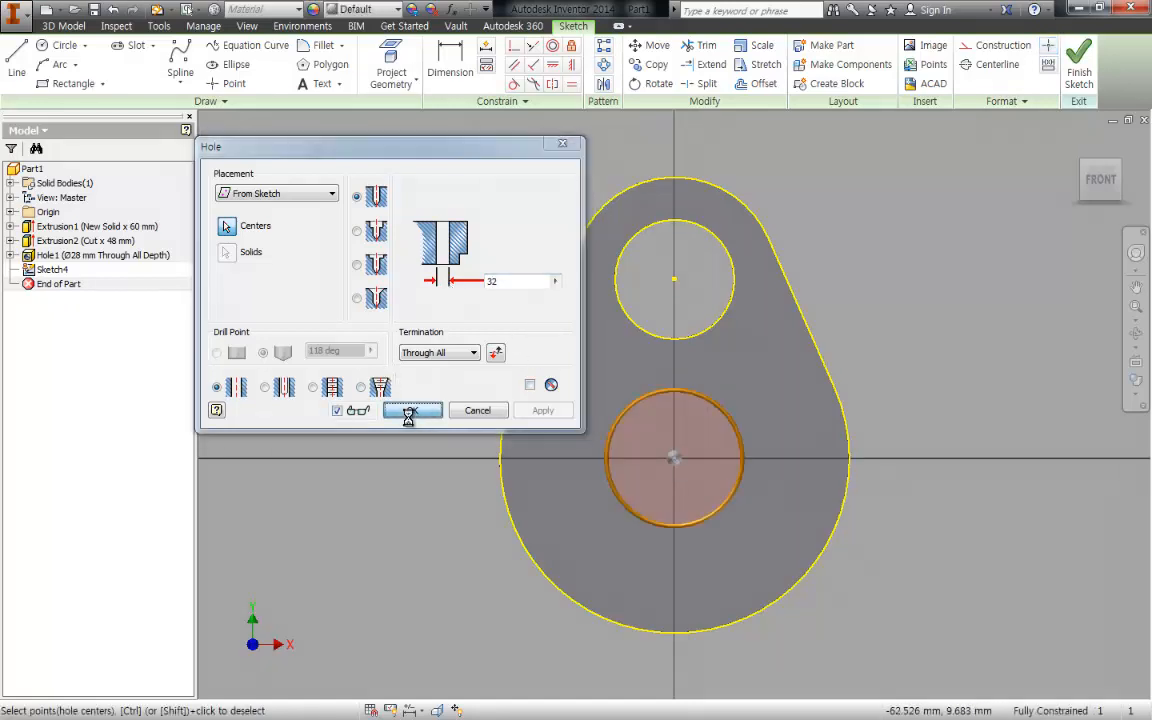
{"action": "middle_click_drag", "start_coordinate": [797, 386], "coordinate": [789, 395]}
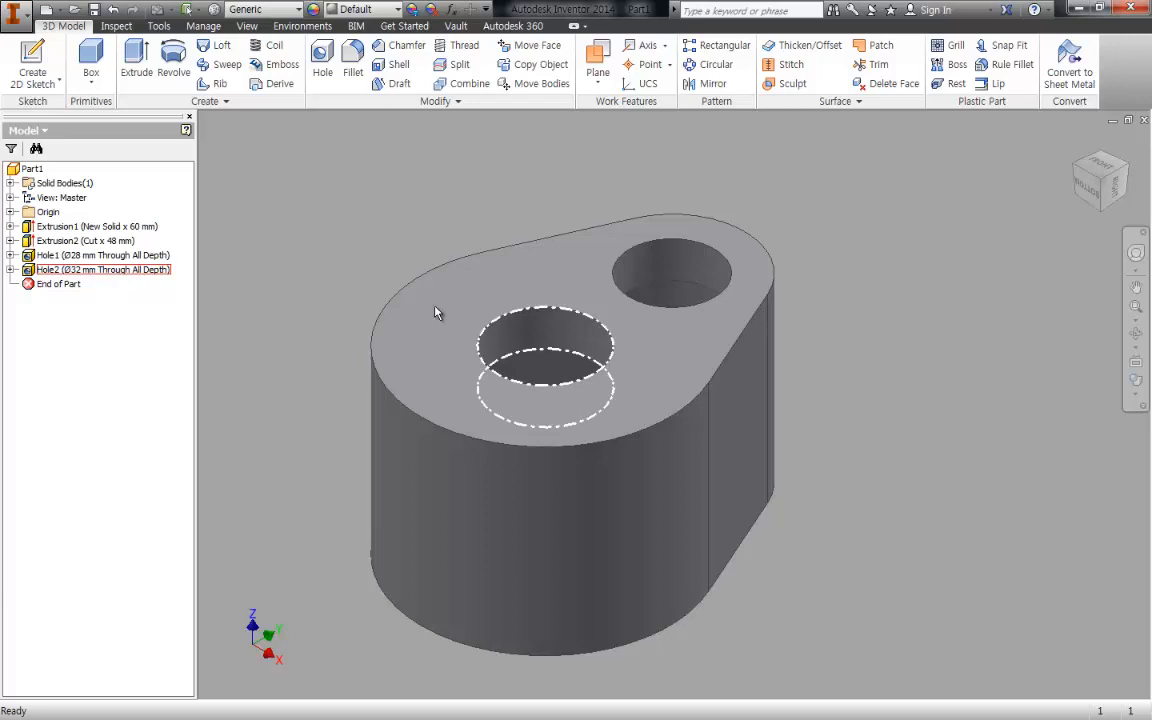
- In the assembly drawing PDF, outline the lower 6002 bearing's seat and shoulder in red and annotate the seat depth as 10
{"action": "key", "text": "ctrl+z"}
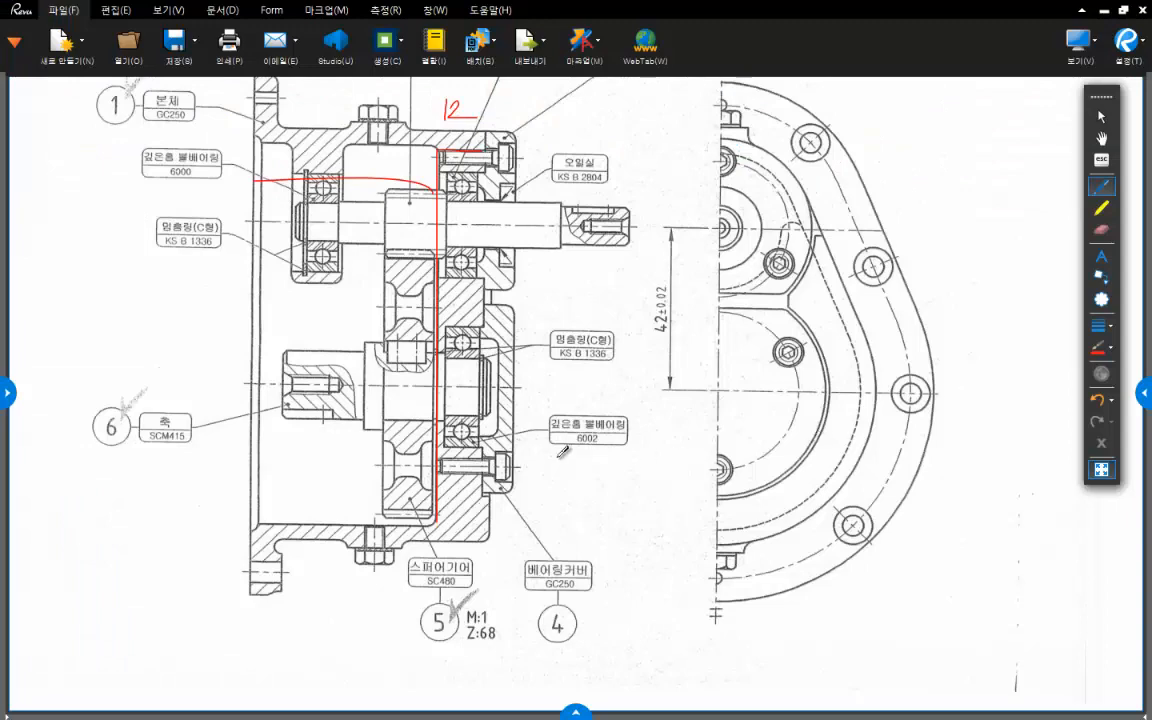
{"action": "scroll", "coordinate": [449, 345], "scroll_direction": "up", "scroll_amount": 4}
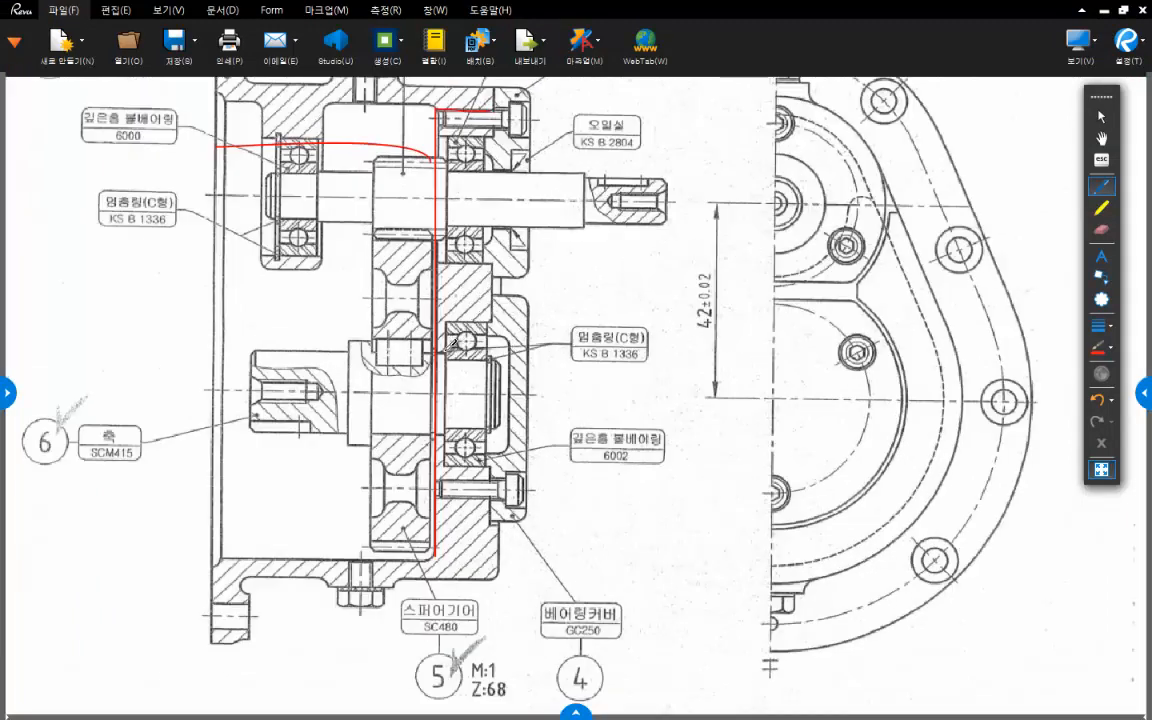
{"action": "left_click_drag", "start_coordinate": [446, 309], "coordinate": [454, 351]}
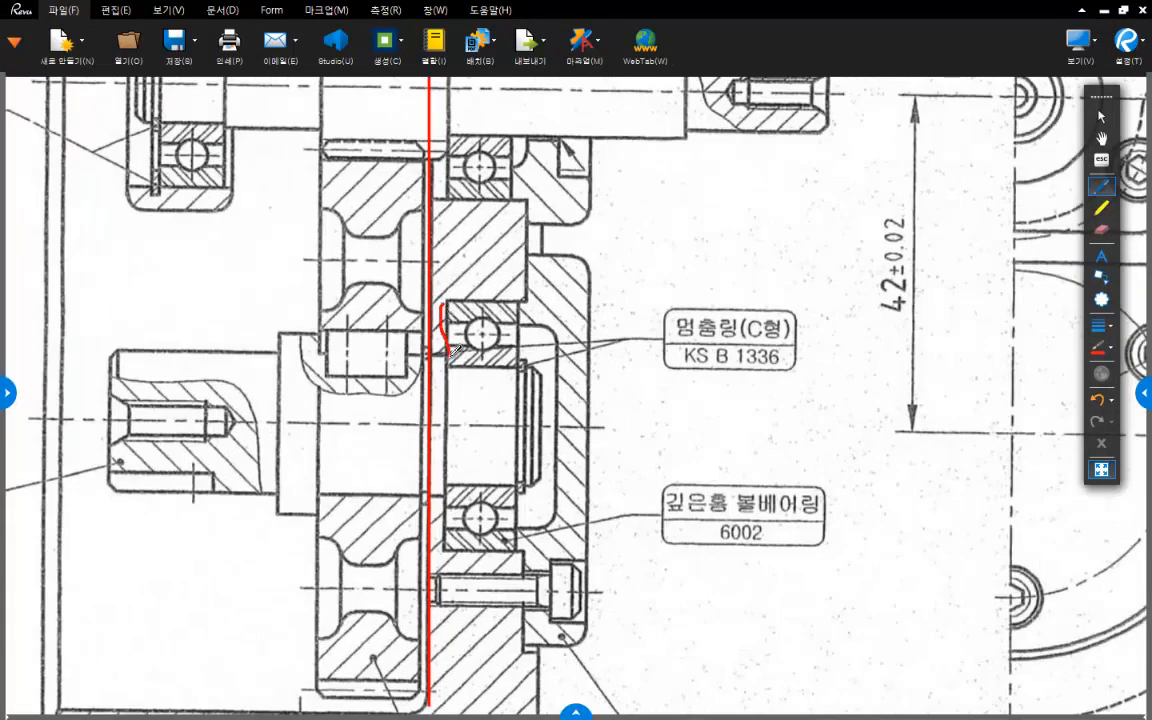
{"action": "left_click_drag", "start_coordinate": [445, 304], "coordinate": [518, 305]}
{"action": "mouse_move", "coordinate": [492, 372]}
{"action": "left_mouse_down"}
{"action": "mouse_move", "coordinate": [468, 362]}
{"action": "mouse_move", "coordinate": [489, 345]}
{"action": "left_mouse_up"}
{"action": "mouse_move", "coordinate": [452, 232]}
{"action": "left_mouse_down"}
{"action": "mouse_move", "coordinate": [480, 262]}
{"action": "mouse_move", "coordinate": [462, 256]}
{"action": "left_mouse_up"}
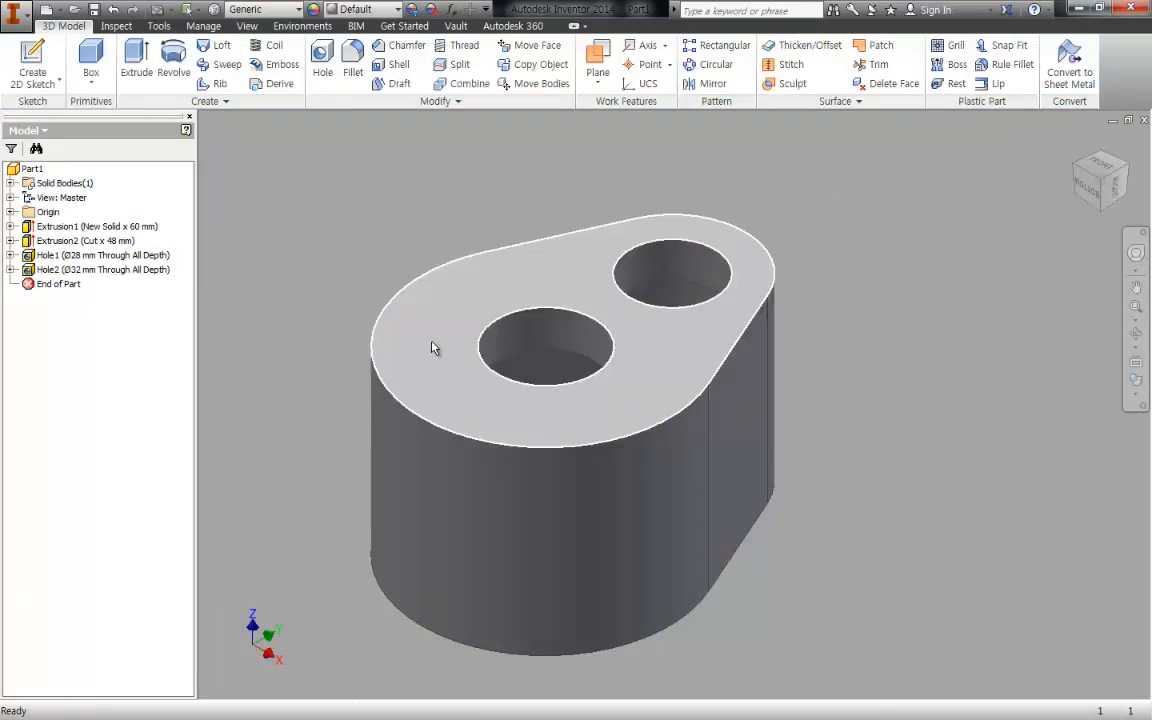
- In Inventor, open the 32 mm hole feature for editing
{"action": "double_click", "coordinate": [28, 272]}
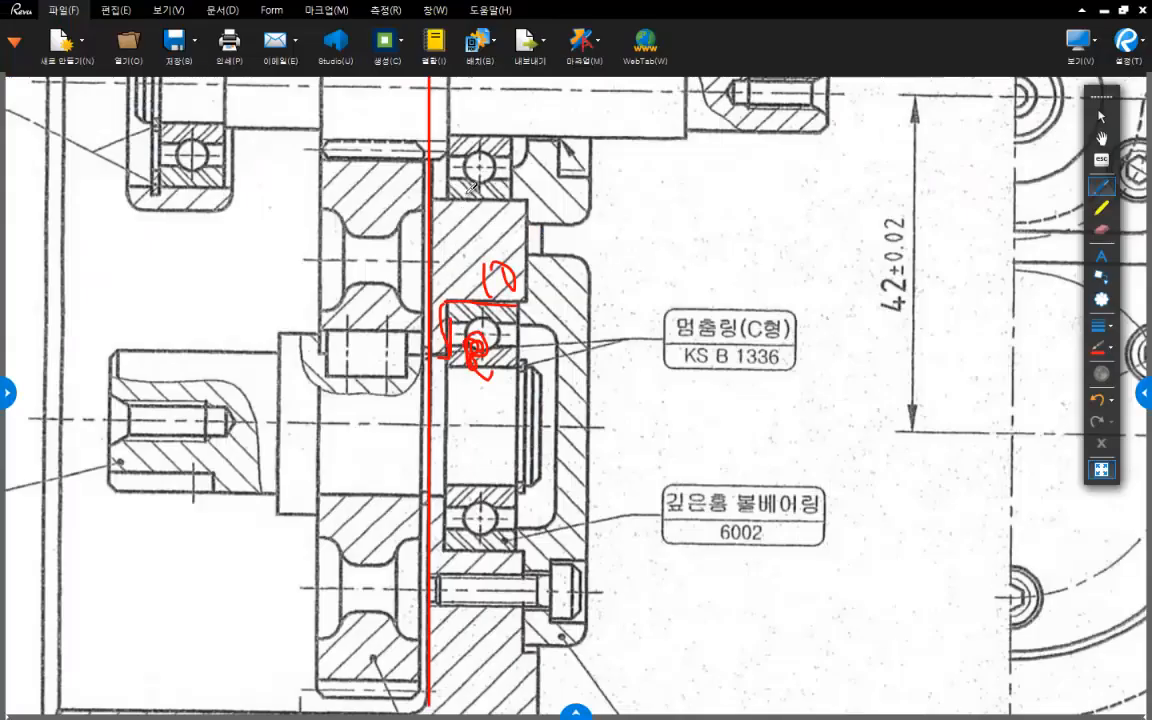
- In the assembly drawing PDF, hatch the end wall around the lower bearing and mark the upper bearing bore's edges
{"action": "mouse_move", "coordinate": [462, 204]}
{"action": "left_mouse_down"}
{"action": "mouse_move", "coordinate": [438, 254]}
{"action": "mouse_move", "coordinate": [447, 279]}
{"action": "left_mouse_up"}
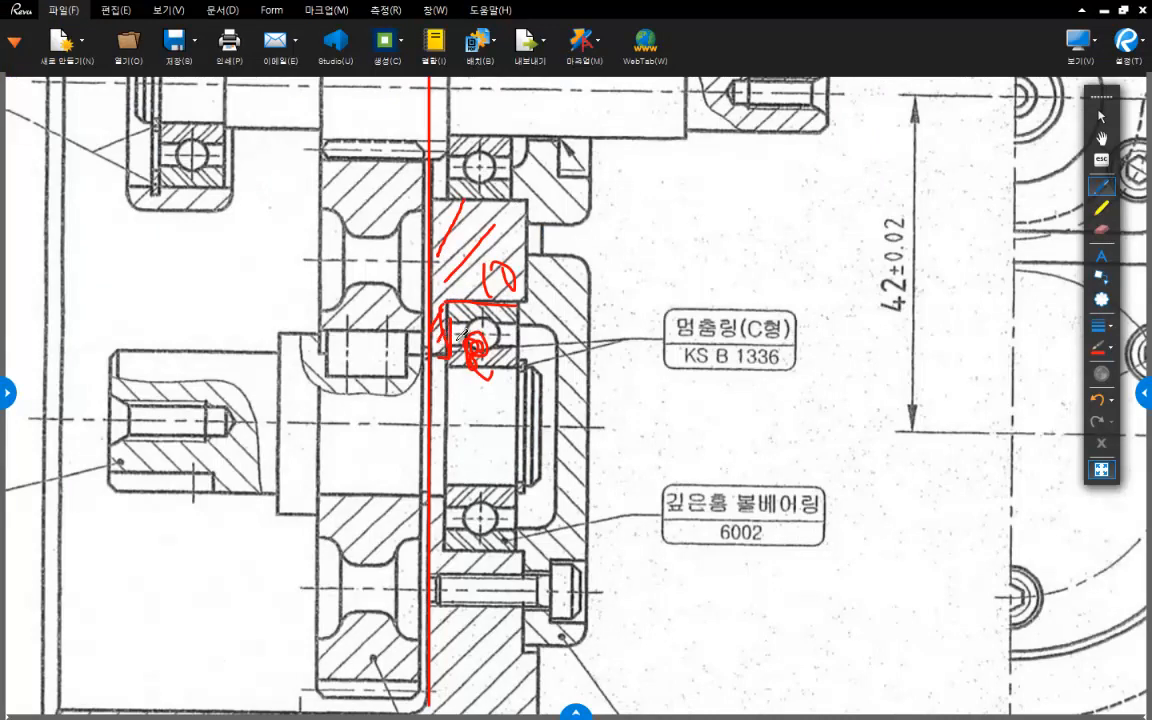
{"action": "mouse_move", "coordinate": [441, 499]}
{"action": "left_mouse_down"}
{"action": "mouse_move", "coordinate": [431, 559]}
{"action": "mouse_move", "coordinate": [442, 568]}
{"action": "left_mouse_up"}
{"action": "scroll", "coordinate": [540, 565], "scroll_direction": "up", "scroll_amount": 3}
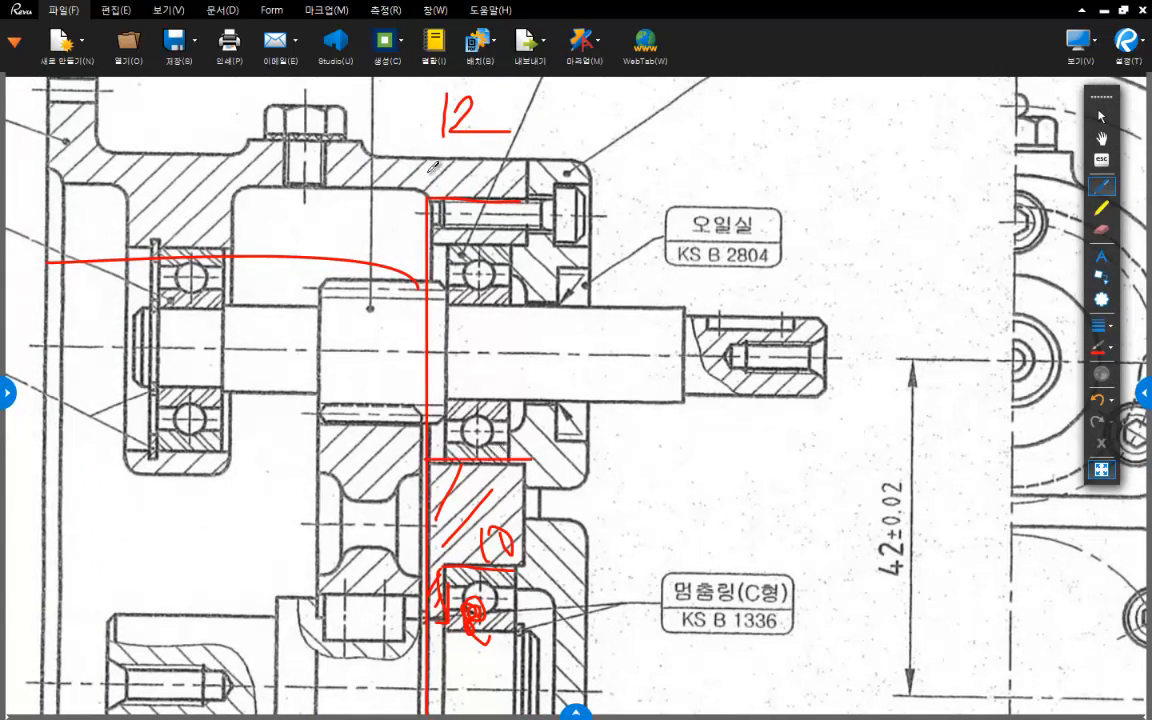
{"action": "left_click_drag", "start_coordinate": [428, 241], "coordinate": [526, 241]}
{"action": "scroll", "coordinate": [572, 450], "scroll_direction": "down", "scroll_amount": 2}
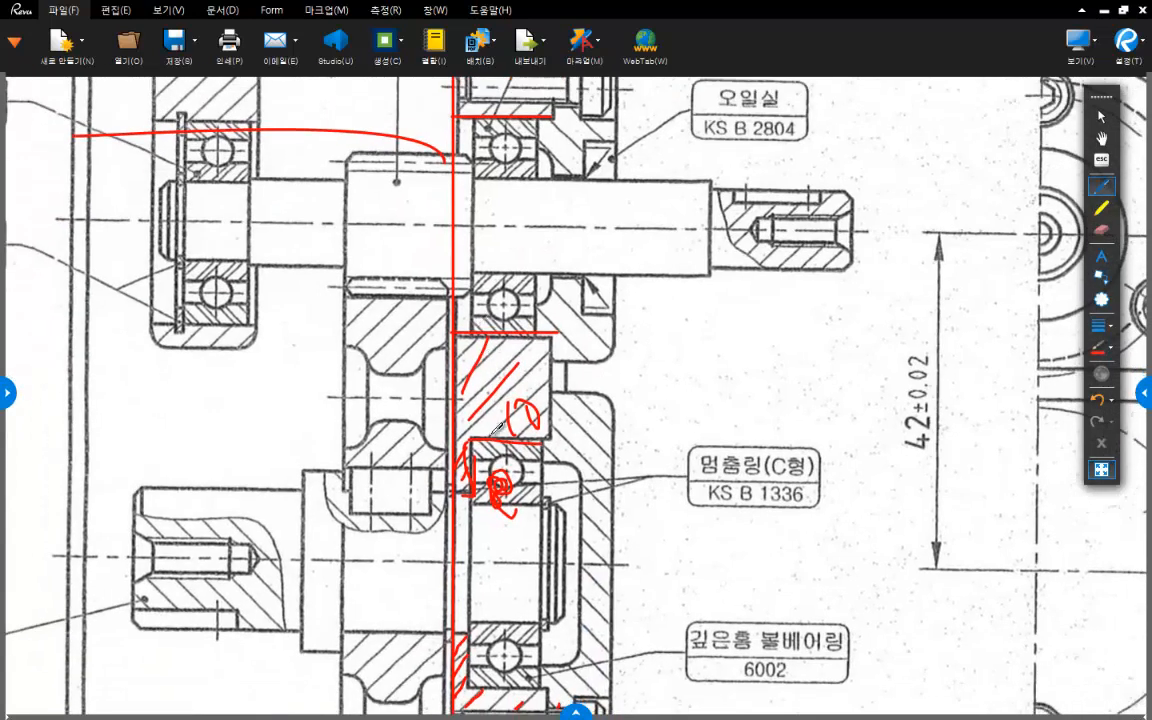
{"action": "scroll", "coordinate": [508, 435], "scroll_direction": "down", "scroll_amount": 2}
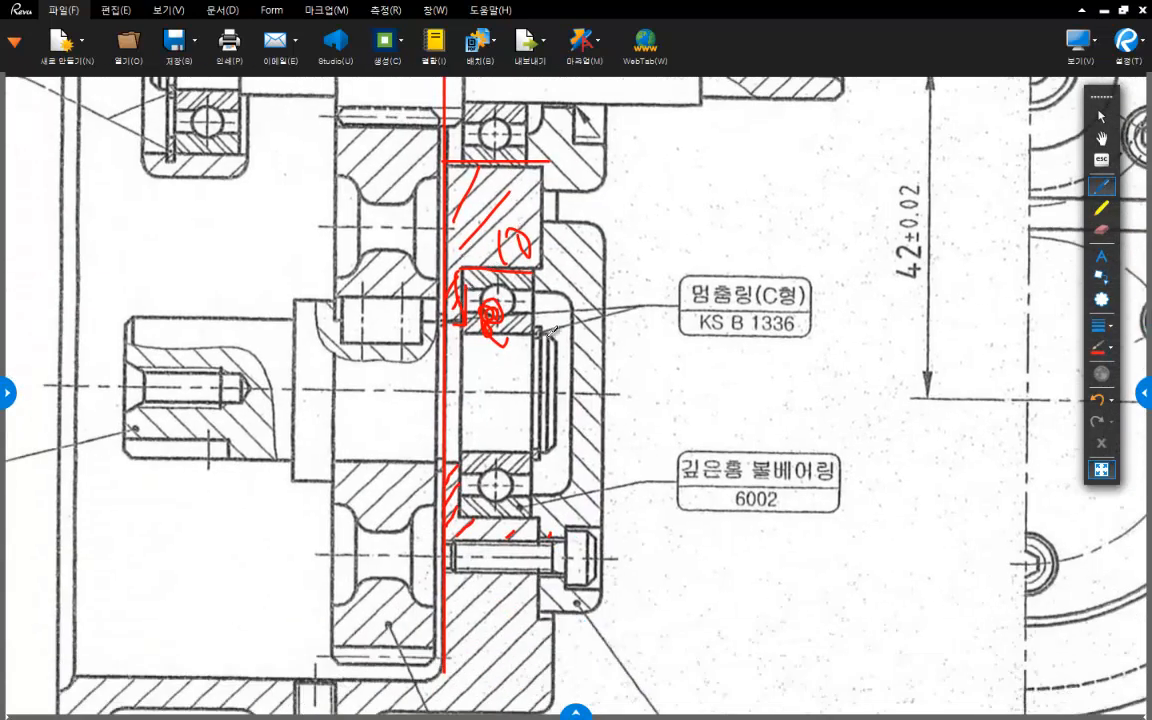
- Delete all the red markups from the assembly drawing
{"action": "key", "text": "Escape"}
{"action": "key", "text": "ctrl+a"}
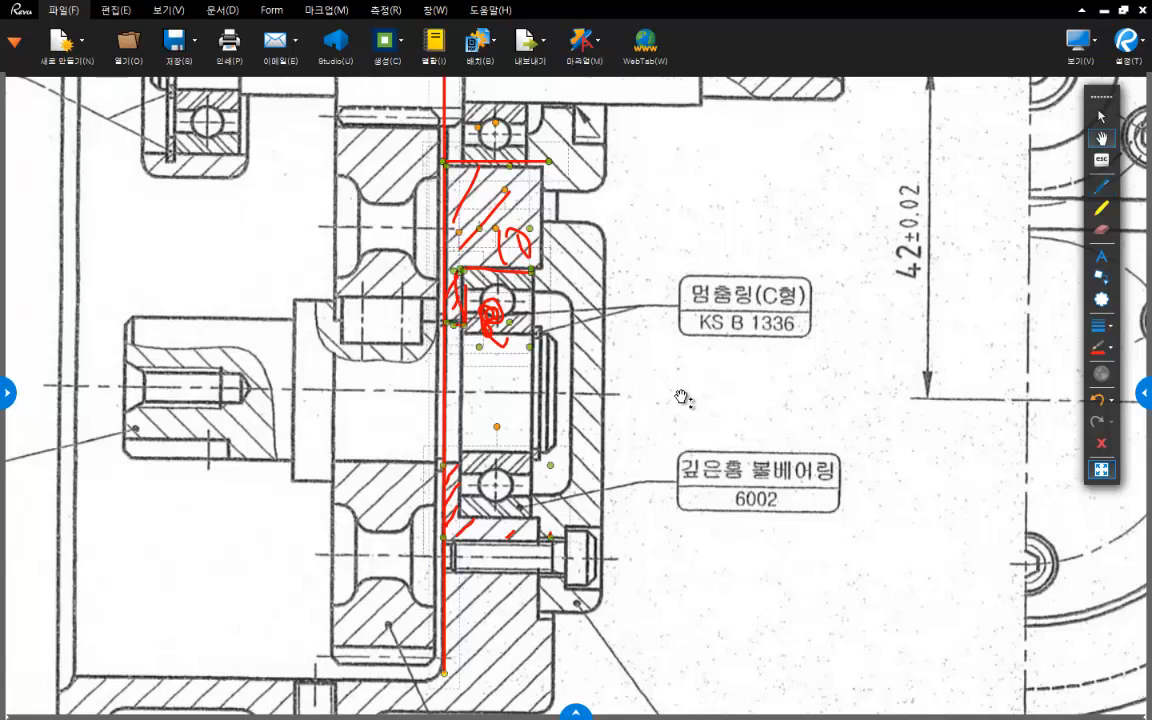
{"action": "key", "text": "Delete"}
- Draw red pen lines along both edges of the upper bearing's bore through the end wall
{"action": "left_click", "coordinate": [1101, 186]}
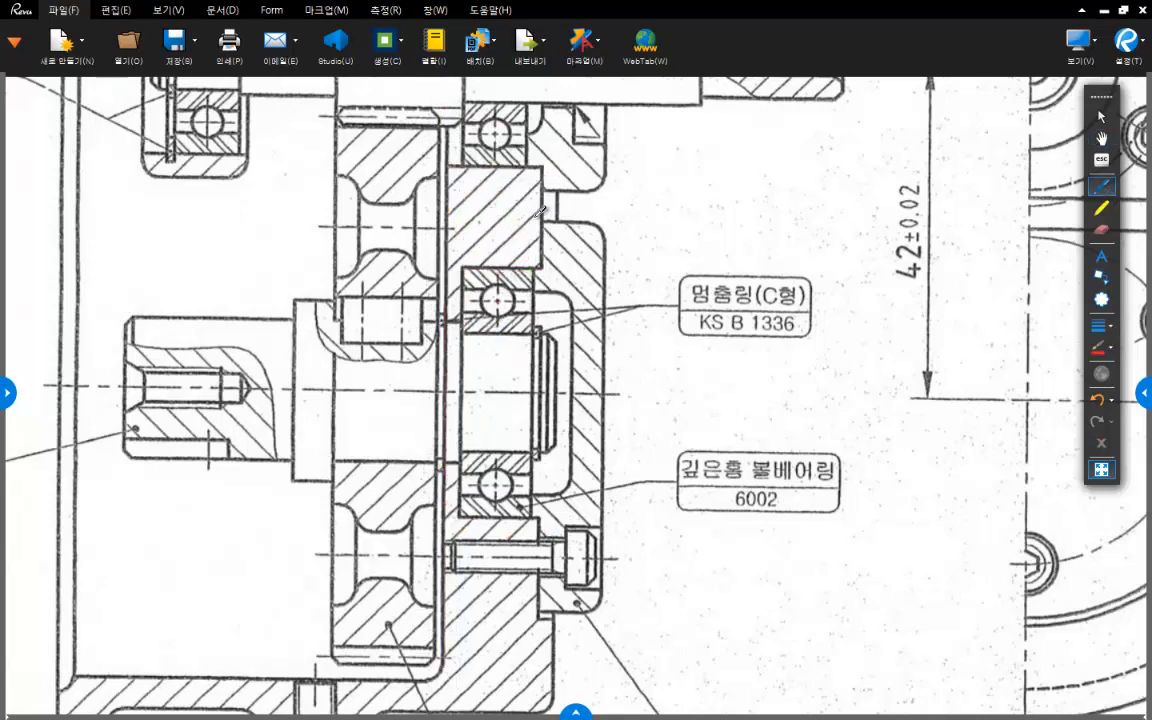
{"action": "scroll", "coordinate": [475, 282], "scroll_direction": "up", "scroll_amount": 2}
{"action": "left_click_drag", "start_coordinate": [451, 290], "coordinate": [546, 290]}
{"action": "scroll", "coordinate": [520, 270], "scroll_direction": "up", "scroll_amount": 3}
{"action": "left_click_drag", "start_coordinate": [477, 252], "coordinate": [570, 252]}
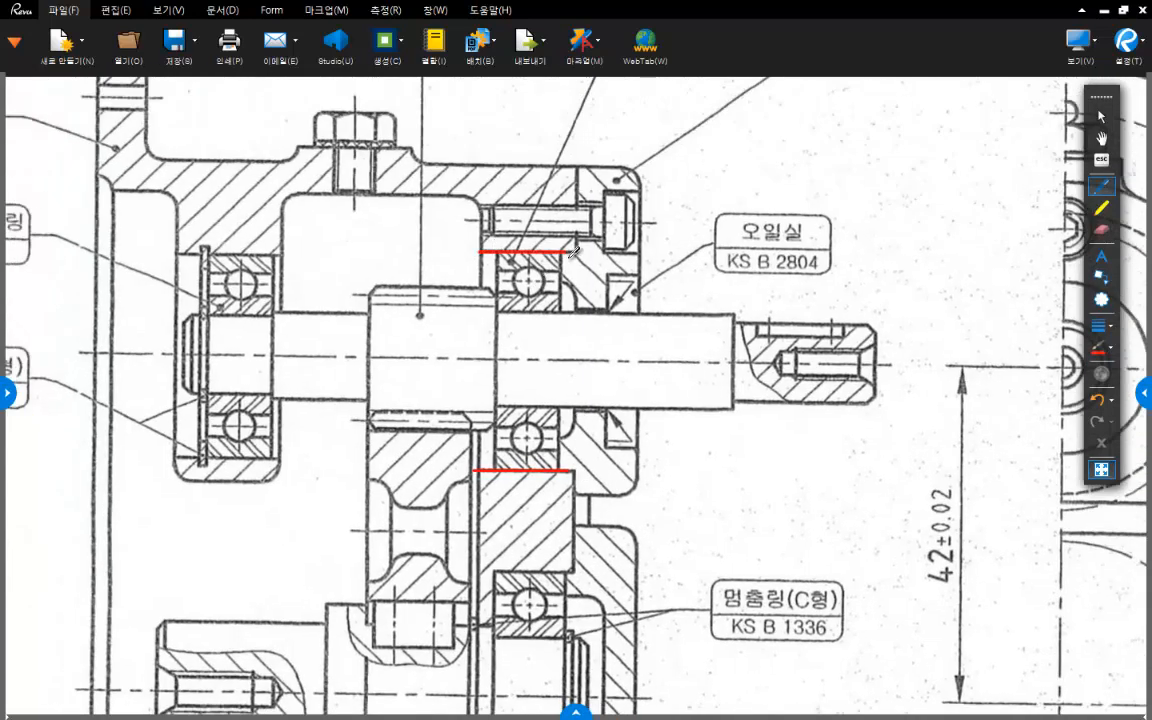
{"action": "scroll", "coordinate": [595, 408], "scroll_direction": "down", "scroll_amount": 1}
{"action": "scroll", "coordinate": [489, 303], "scroll_direction": "down", "scroll_amount": 2}
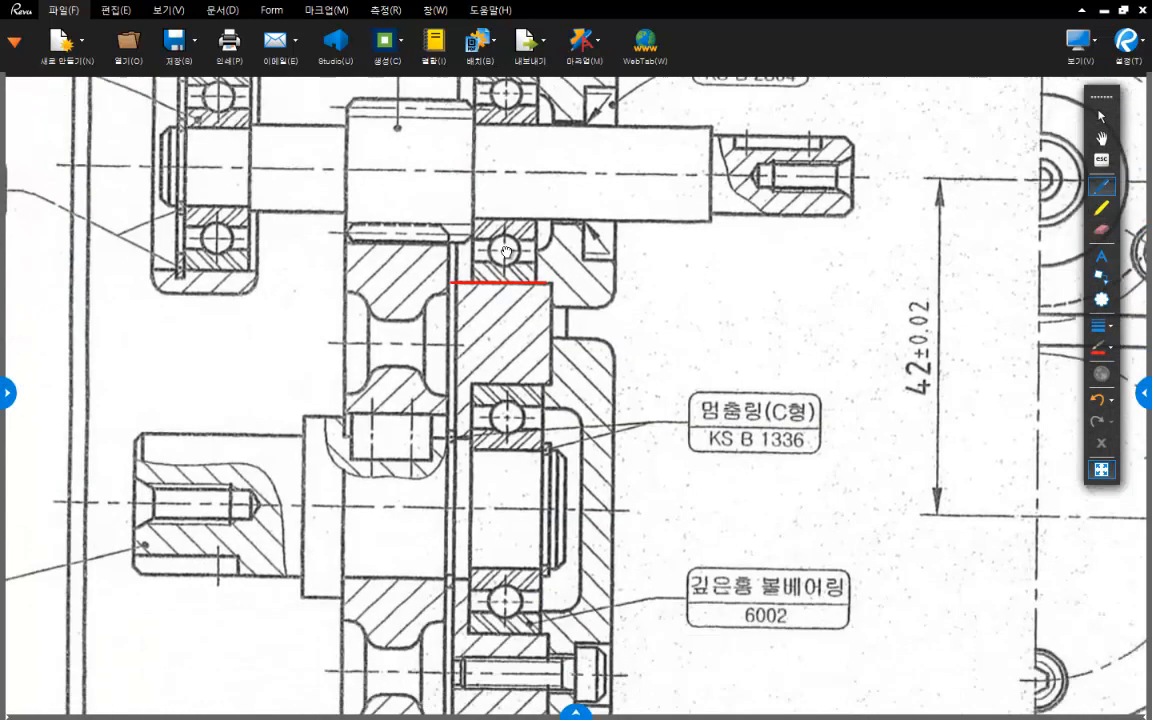
- Hatch the shoulder beside the lower 6002 bearing, mark the seat depth as 10 and write 9 above it
{"action": "mouse_move", "coordinate": [466, 372]}
{"action": "left_mouse_down"}
{"action": "mouse_move", "coordinate": [475, 356]}
{"action": "mouse_move", "coordinate": [468, 402]}
{"action": "left_mouse_up"}
{"action": "mouse_move", "coordinate": [465, 546]}
{"action": "left_mouse_down"}
{"action": "mouse_move", "coordinate": [459, 608]}
{"action": "mouse_move", "coordinate": [476, 609]}
{"action": "left_mouse_up"}
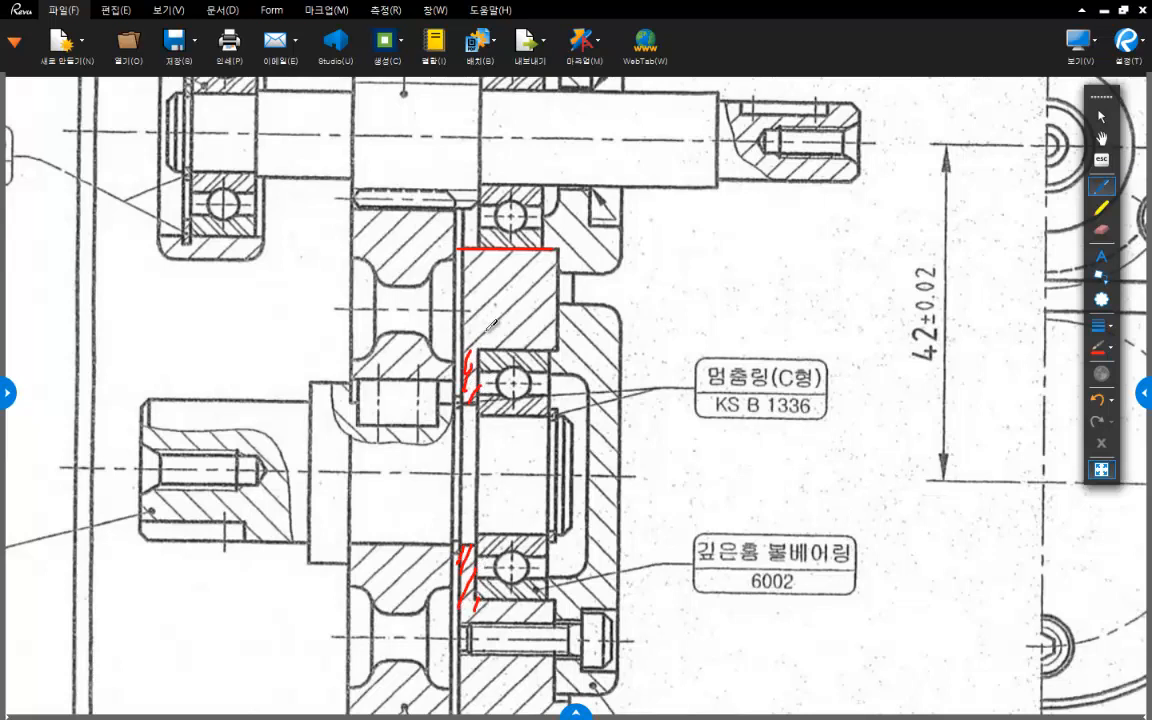
{"action": "mouse_move", "coordinate": [478, 345]}
{"action": "left_mouse_down"}
{"action": "mouse_move", "coordinate": [512, 320]}
{"action": "mouse_move", "coordinate": [556, 348]}
{"action": "left_mouse_up"}
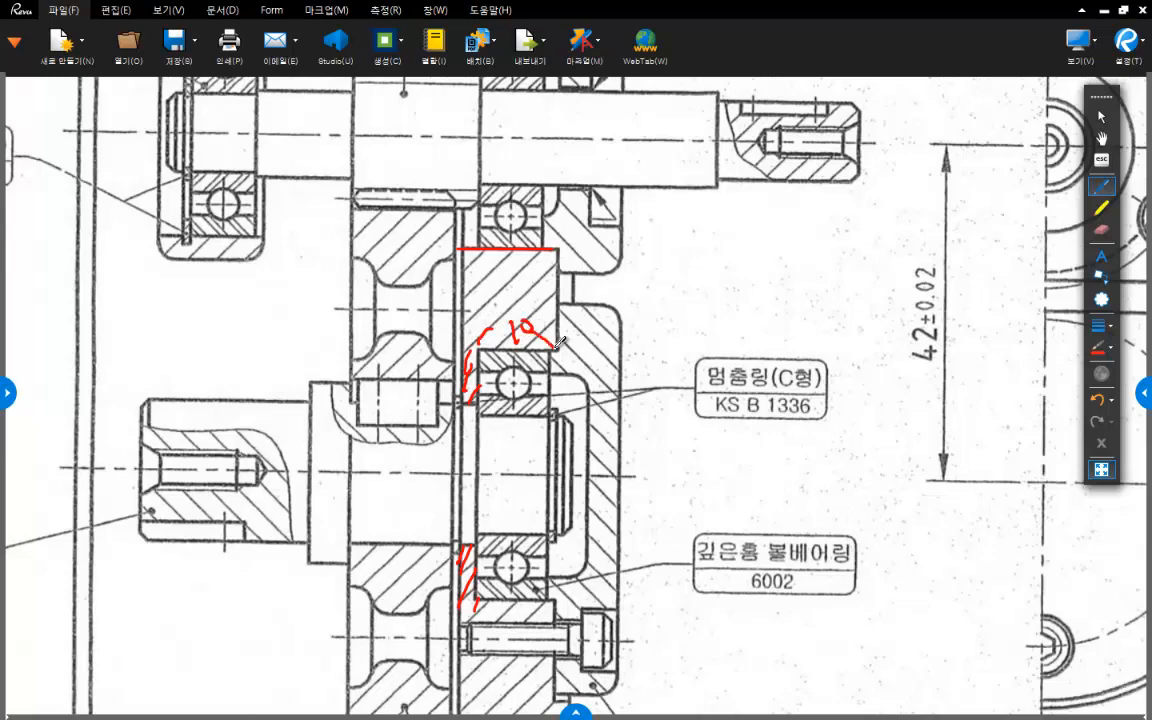
{"action": "middle_click_drag", "start_coordinate": [551, 358], "coordinate": [557, 295]}
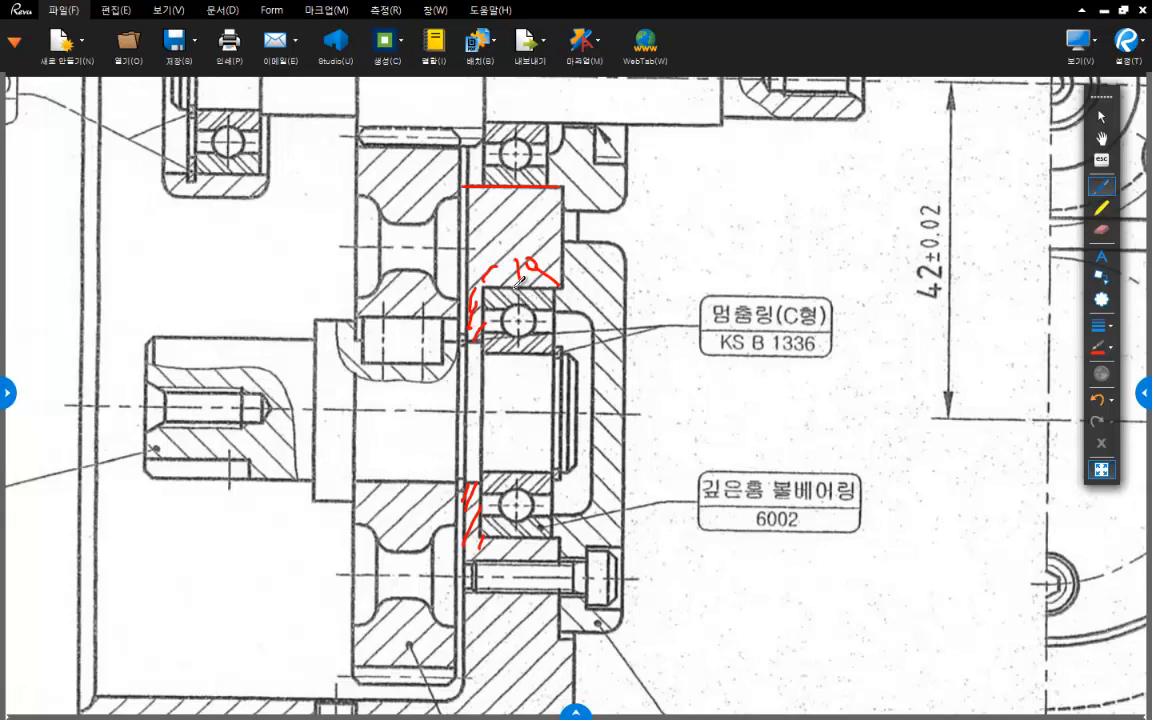
{"action": "left_click_drag", "start_coordinate": [516, 248], "coordinate": [519, 271]}
- Add pen marks around the upper shaft's bearing bore on the assembly drawing
{"action": "scroll", "coordinate": [554, 288], "scroll_direction": "up", "scroll_amount": 1}
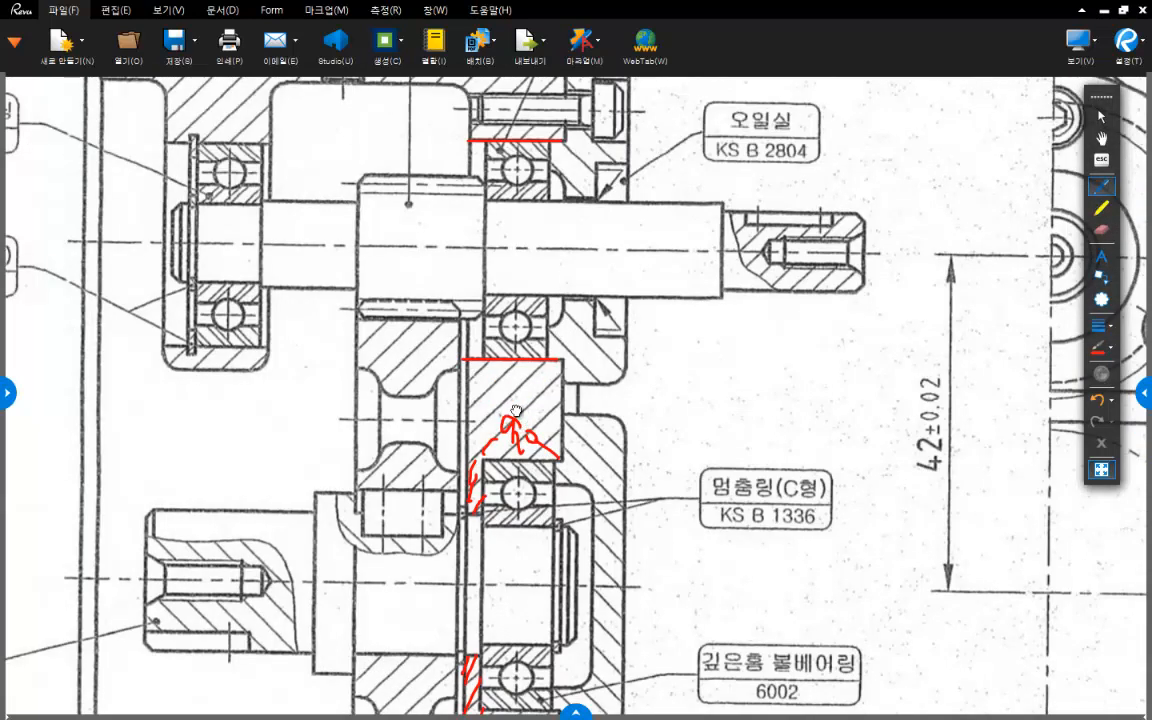
{"action": "middle_click_drag", "start_coordinate": [505, 433], "coordinate": [518, 268]}
{"action": "scroll", "coordinate": [523, 288], "scroll_direction": "up", "scroll_amount": 3, "text": "ctrl"}
{"action": "mouse_move", "coordinate": [450, 293]}
{"action": "left_mouse_down"}
{"action": "mouse_move", "coordinate": [505, 263]}
{"action": "mouse_move", "coordinate": [600, 279]}
{"action": "left_mouse_up"}
{"action": "mouse_move", "coordinate": [551, 205]}
{"action": "left_mouse_down"}
{"action": "mouse_move", "coordinate": [549, 222]}
{"action": "mouse_move", "coordinate": [573, 203]}
{"action": "mouse_move", "coordinate": [553, 203]}
{"action": "left_mouse_up"}
{"action": "middle_click_drag", "start_coordinate": [585, 317], "coordinate": [600, 333]}
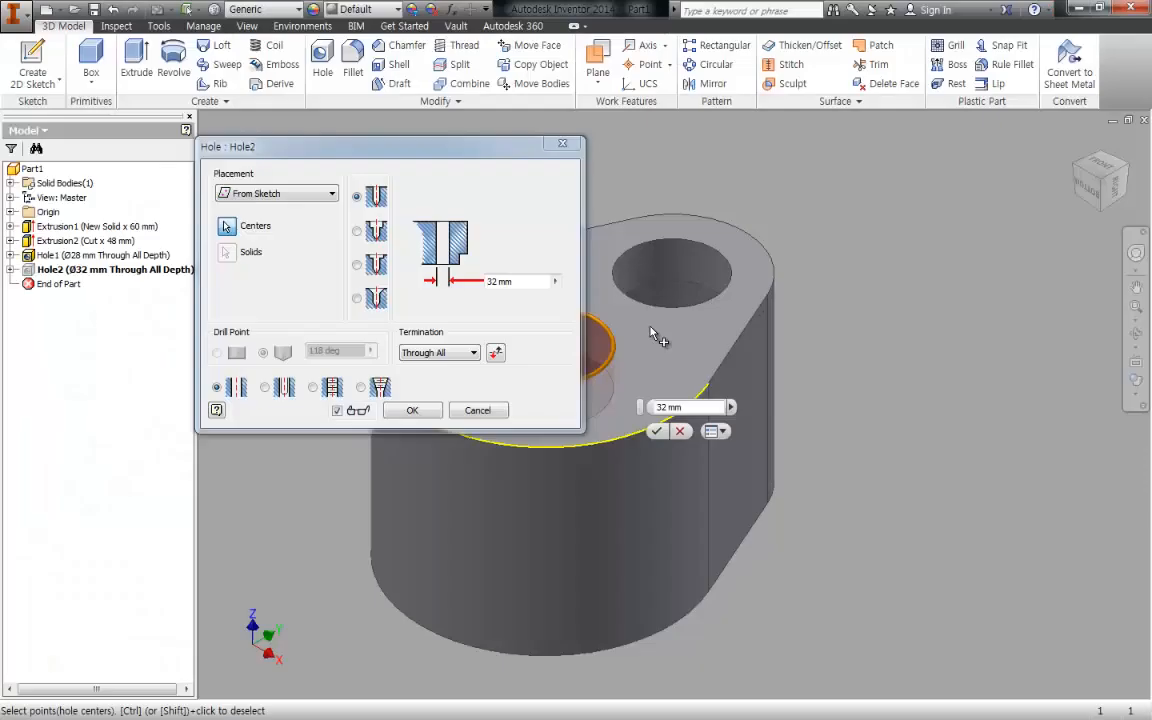
- Change the lower bearing hole to a through counterbore with a 32 mm counterbore diameter, 10 mm counterbore depth and 19 mm hole diameter
{"action": "left_click_drag", "start_coordinate": [475, 158], "coordinate": [446, 149]}
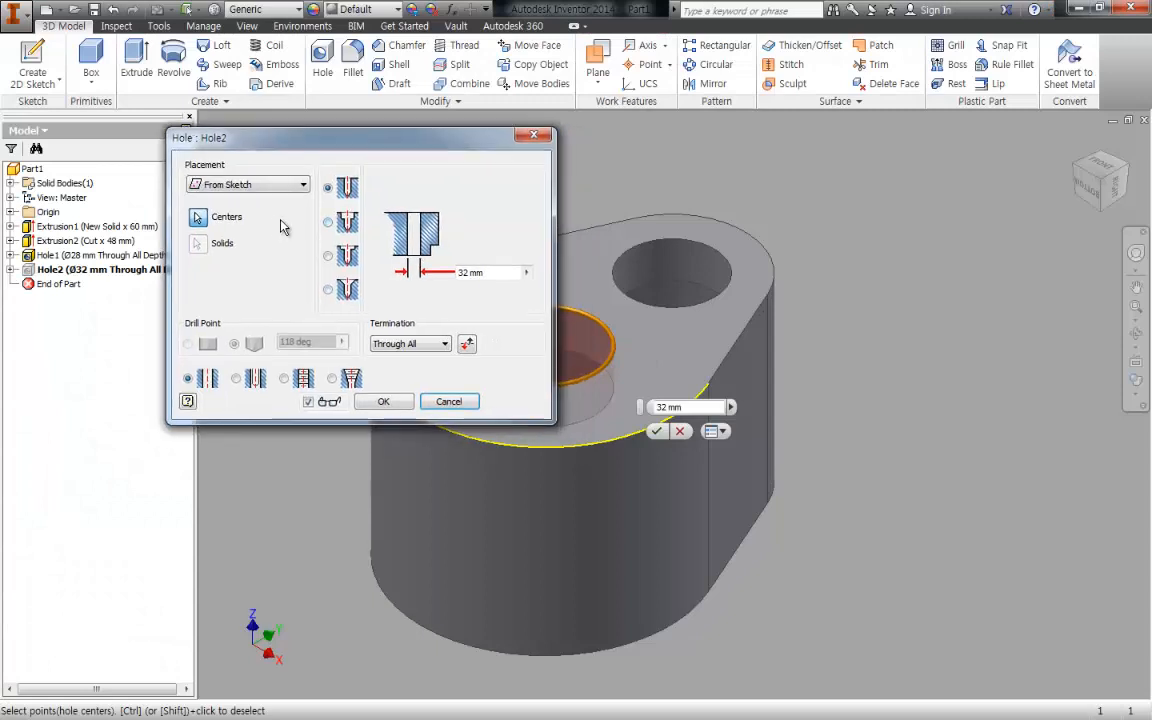
{"action": "left_click", "coordinate": [327, 221]}
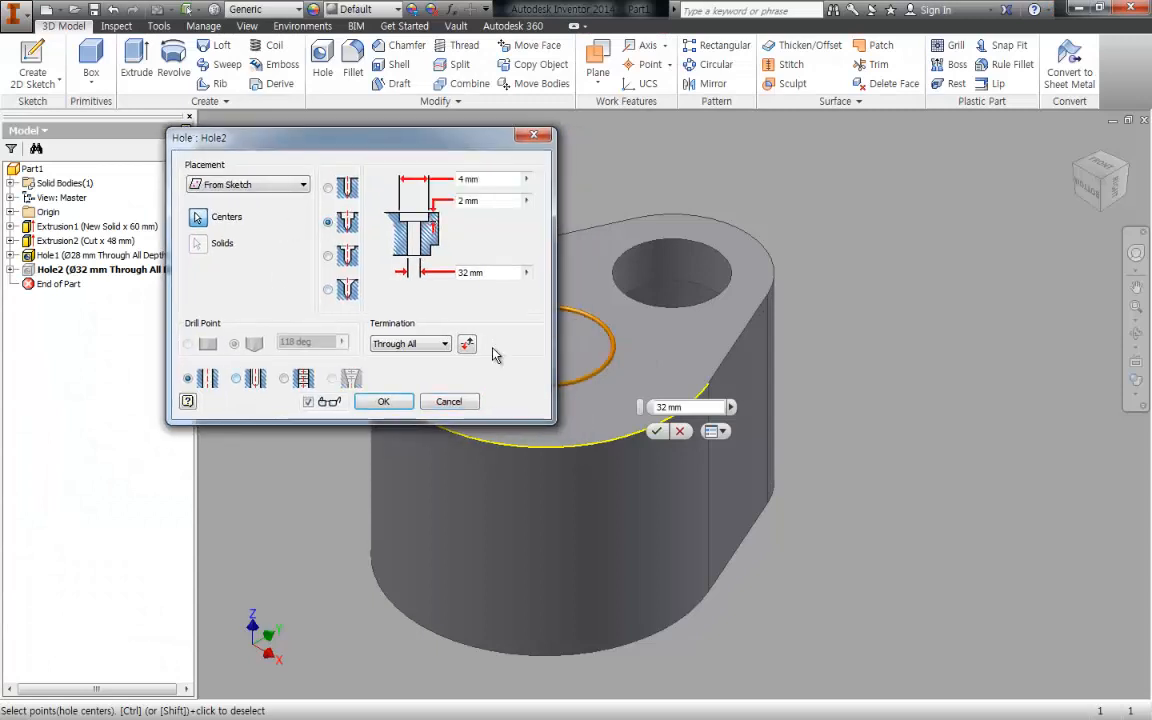
{"action": "left_click", "coordinate": [470, 179]}
{"action": "type", "text": "32"}
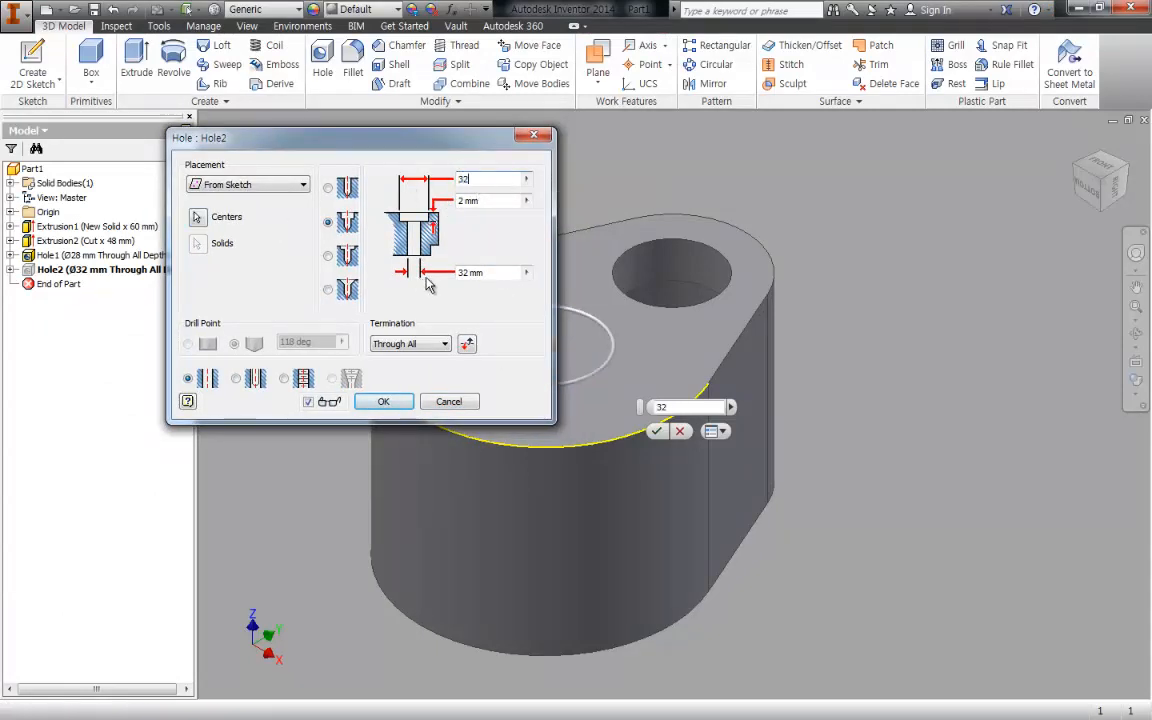
{"action": "key", "text": "Tab"}
{"action": "type", "text": "10"}
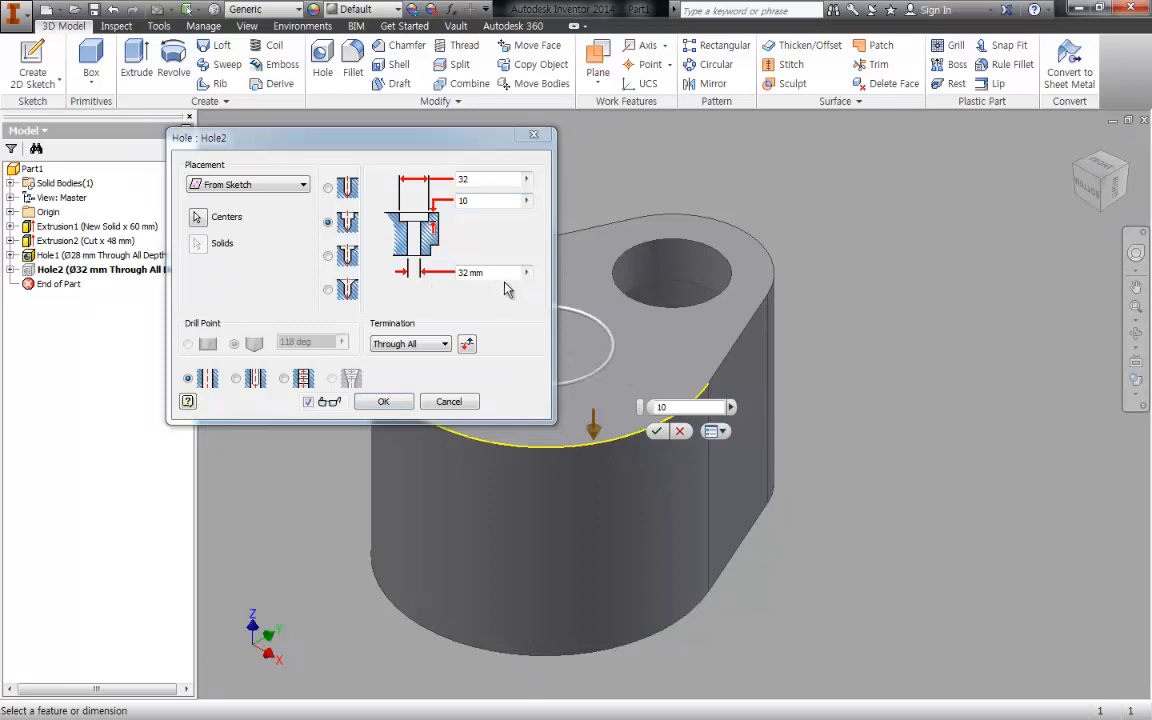
{"action": "left_click", "coordinate": [465, 271]}
{"action": "type", "text": "19"}
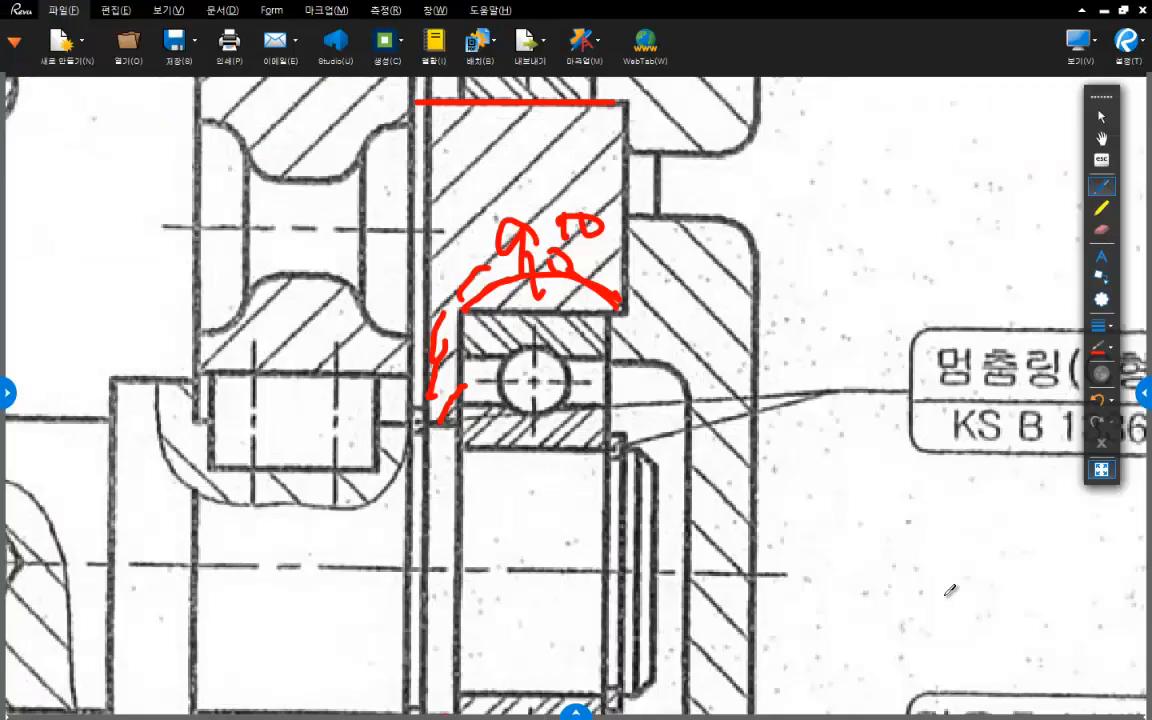
- Switch to the assembly drawing in Revu, draw a vertical double arrow across the lower 6002 bearing's outer diameter and label it 32
{"action": "scroll", "coordinate": [597, 380], "scroll_direction": "down", "scroll_amount": 4}
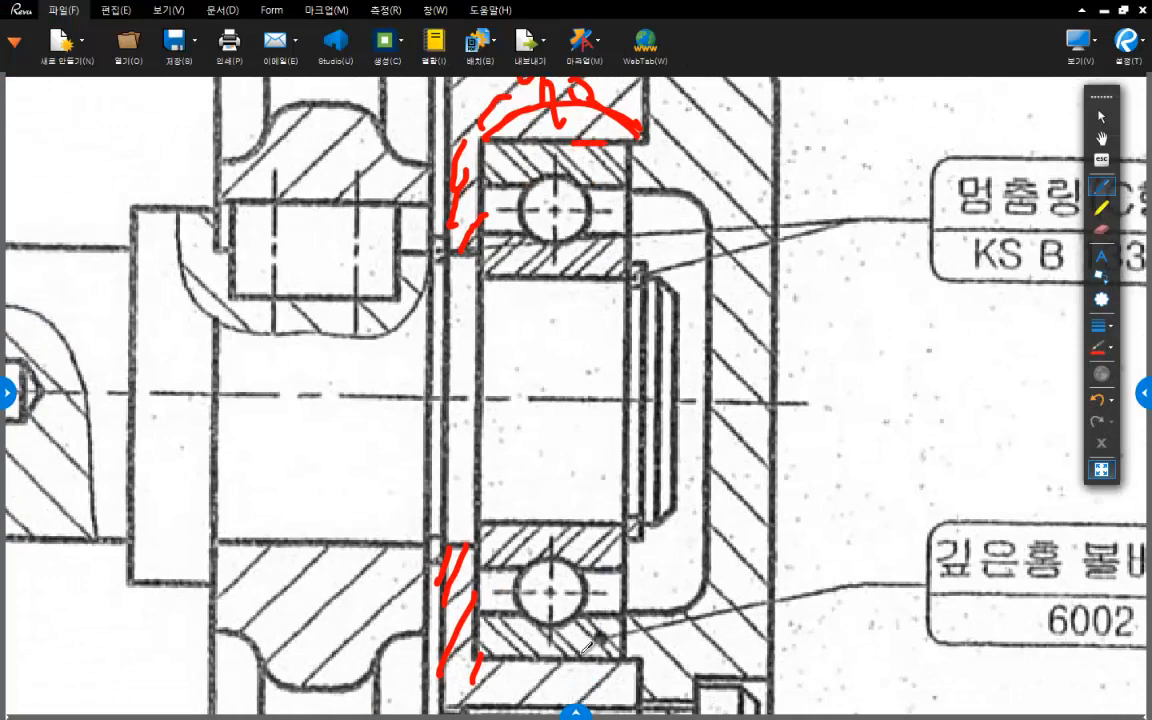
{"action": "left_click_drag", "start_coordinate": [578, 658], "coordinate": [576, 165]}
{"action": "mouse_move", "coordinate": [576, 145]}
{"action": "left_mouse_down"}
{"action": "mouse_move", "coordinate": [561, 173]}
{"action": "mouse_move", "coordinate": [625, 200]}
{"action": "left_mouse_up"}
{"action": "mouse_move", "coordinate": [561, 630]}
{"action": "left_mouse_down"}
{"action": "mouse_move", "coordinate": [577, 660]}
{"action": "mouse_move", "coordinate": [591, 630]}
{"action": "left_mouse_up"}
{"action": "mouse_move", "coordinate": [590, 412]}
{"action": "left_mouse_down"}
{"action": "mouse_move", "coordinate": [610, 418]}
{"action": "mouse_move", "coordinate": [598, 452]}
{"action": "mouse_move", "coordinate": [704, 413]}
{"action": "left_mouse_up"}
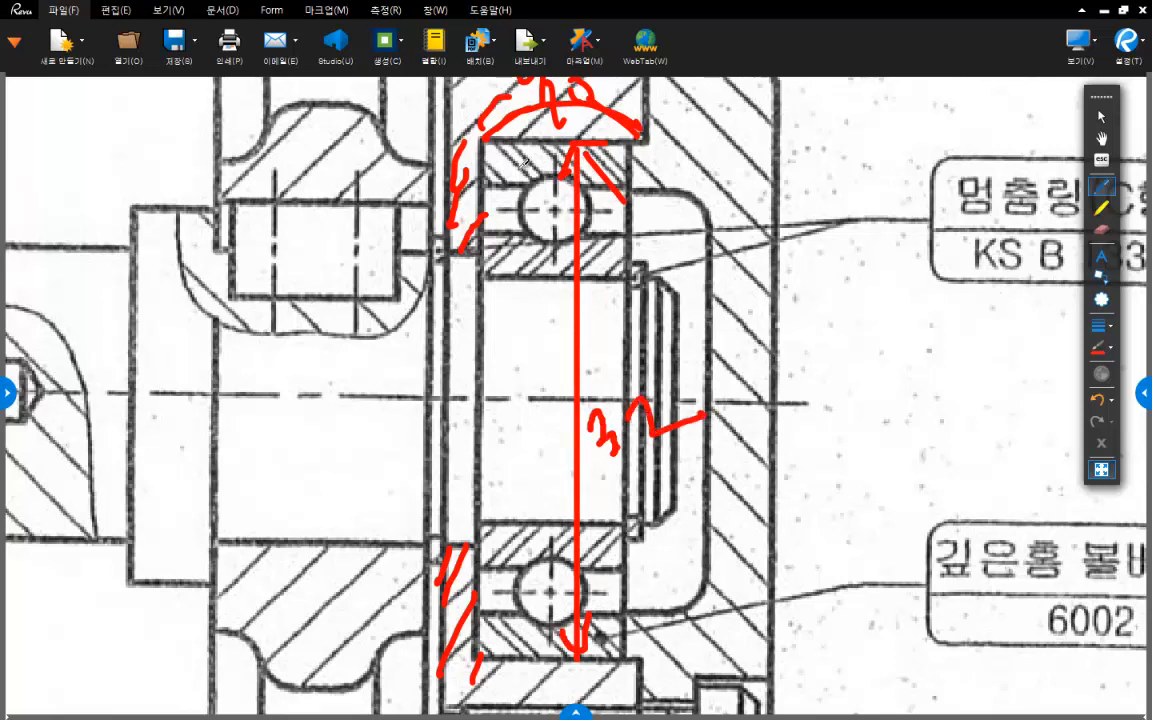
- Trace the upper edge of the lower 6002 bearing's seat with a red line extending to the housing's outer face
{"action": "left_click_drag", "start_coordinate": [480, 141], "coordinate": [643, 138]}
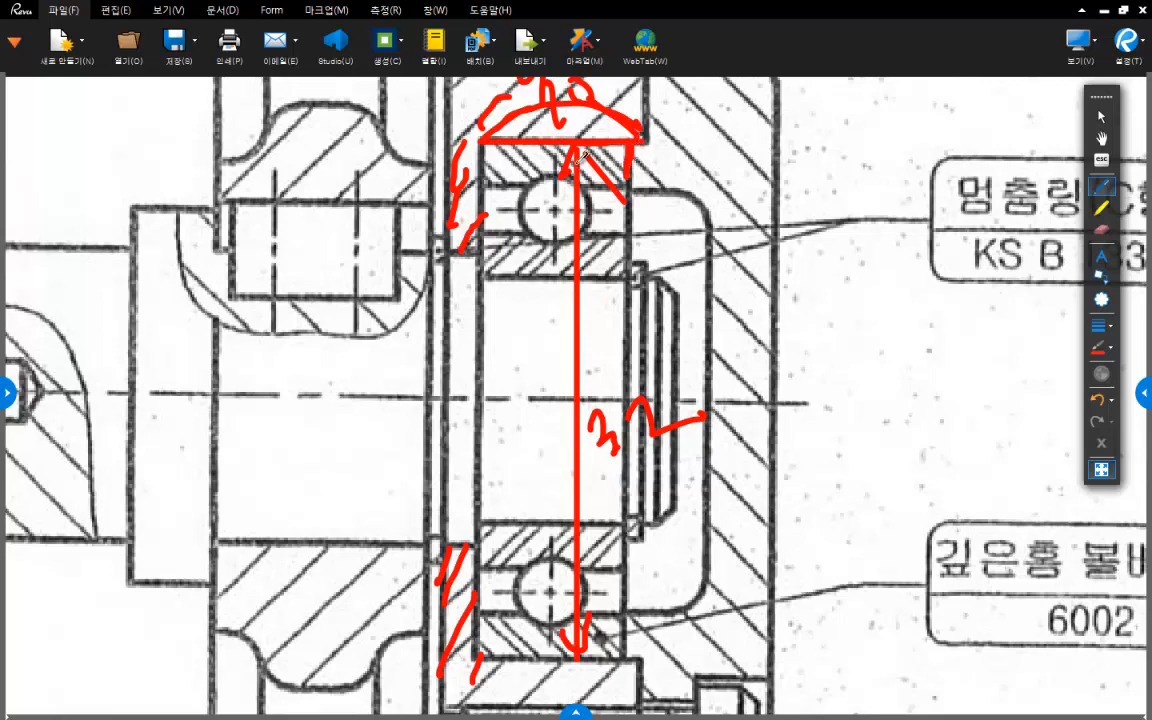
{"action": "middle_click_drag", "start_coordinate": [503, 150], "coordinate": [523, 232]}
{"action": "mouse_move", "coordinate": [574, 172]}
{"action": "left_mouse_down"}
{"action": "mouse_move", "coordinate": [544, 182]}
{"action": "mouse_move", "coordinate": [586, 175]}
{"action": "left_mouse_up"}
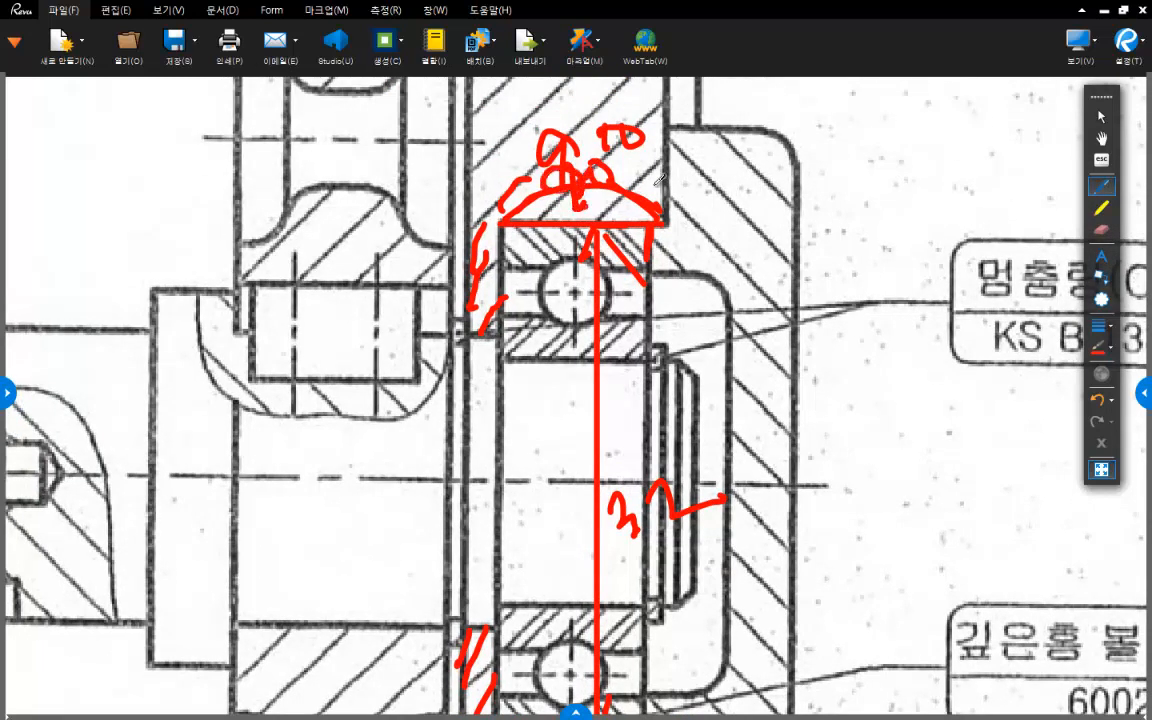
{"action": "left_click_drag", "start_coordinate": [648, 221], "coordinate": [676, 224]}
- Draw a vertical red line across the shoulder opening beside the lower 6002 bearing
{"action": "middle_click_drag", "start_coordinate": [484, 332], "coordinate": [508, 269]}
{"action": "left_click_drag", "start_coordinate": [510, 265], "coordinate": [508, 562]}
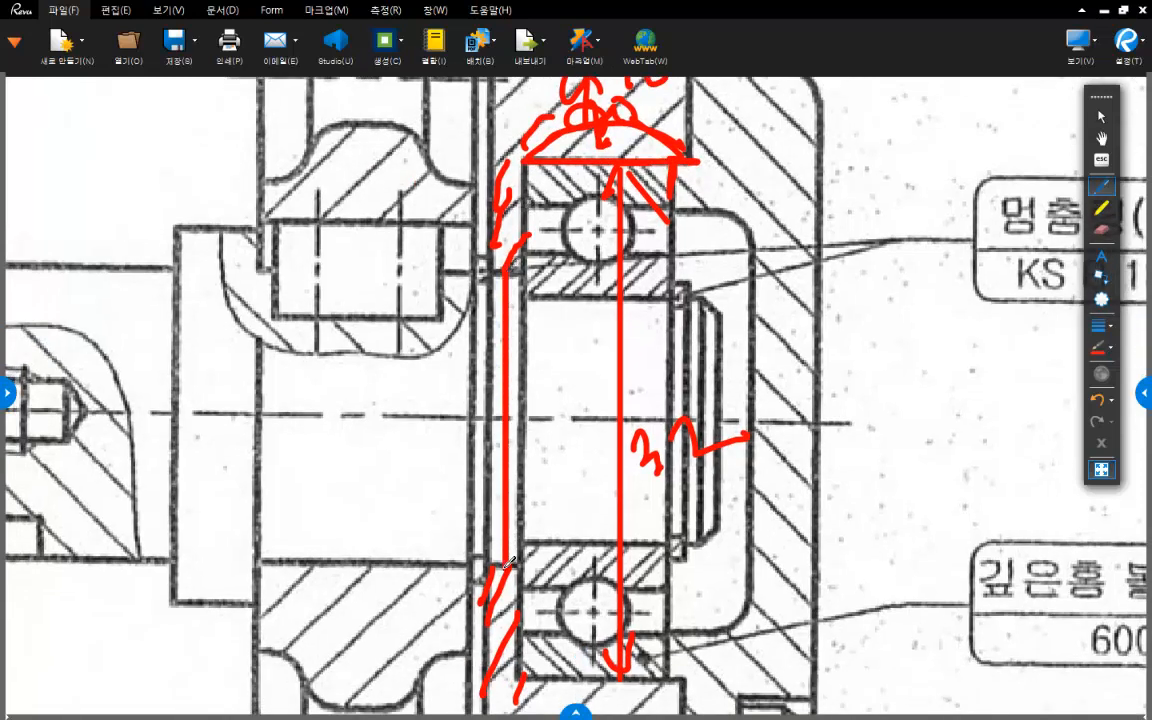
{"action": "middle_click_drag", "start_coordinate": [640, 482], "coordinate": [666, 336]}
{"action": "middle_click_drag", "start_coordinate": [568, 342], "coordinate": [582, 390]}
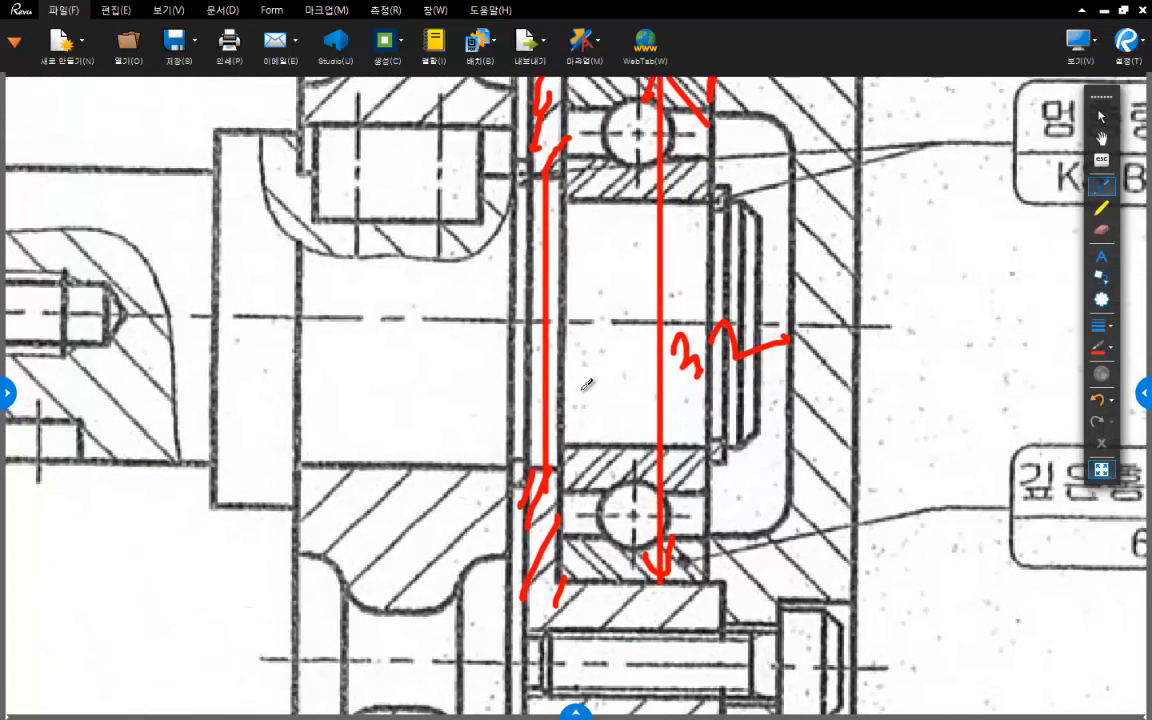
{"action": "middle_click_drag", "start_coordinate": [550, 343], "coordinate": [546, 380]}
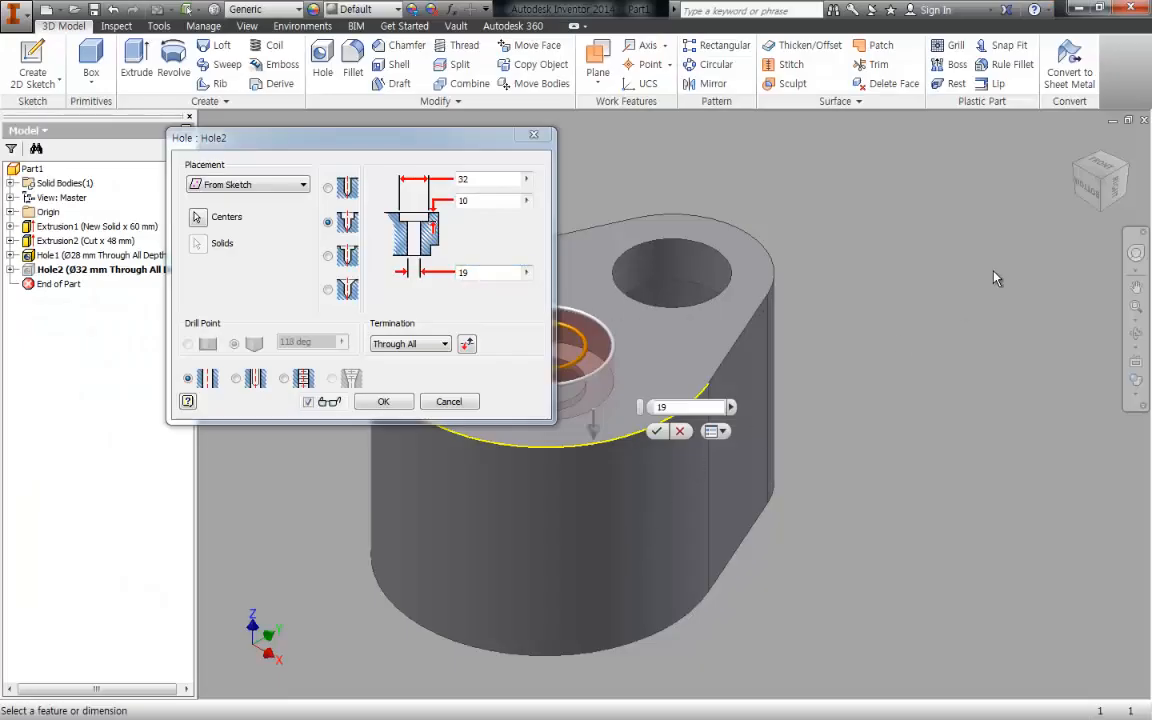
- Switch back to Inventor and create the configured counterbored hole in the housing's end wall
{"action": "middle_click_drag", "start_coordinate": [834, 299], "coordinate": [1066, 266]}
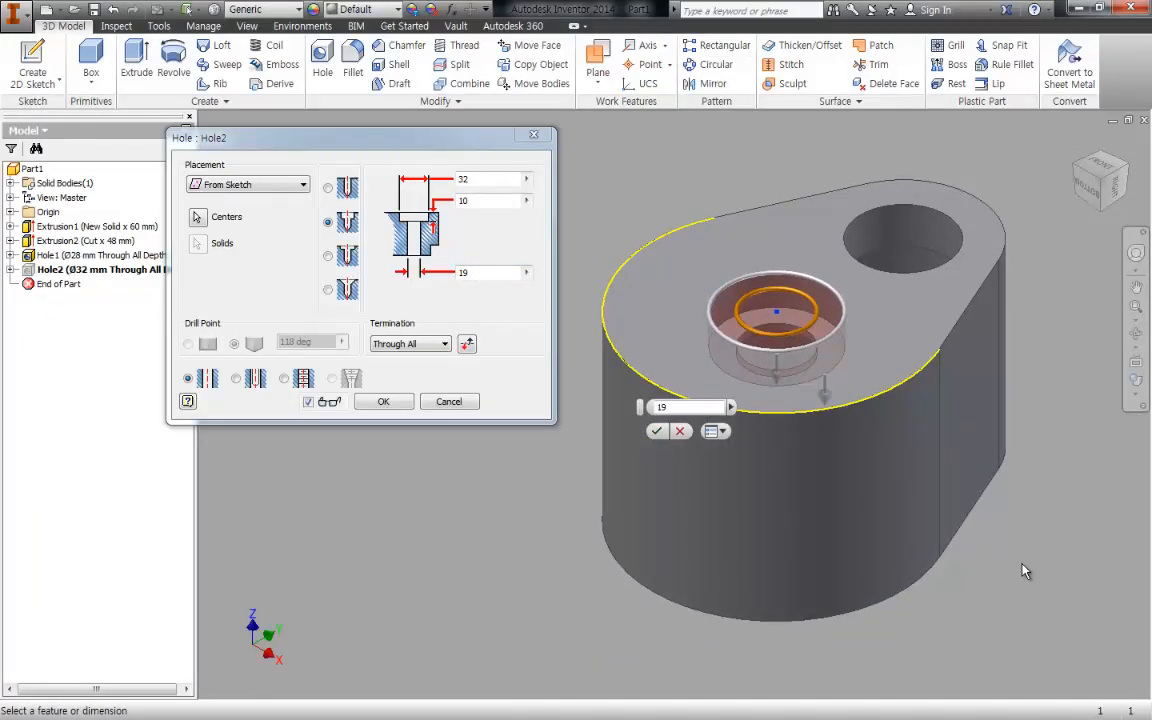
{"action": "left_click", "coordinate": [386, 404]}
{"action": "middle_click_drag", "start_coordinate": [877, 365], "coordinate": [900, 380], "text": "shift"}
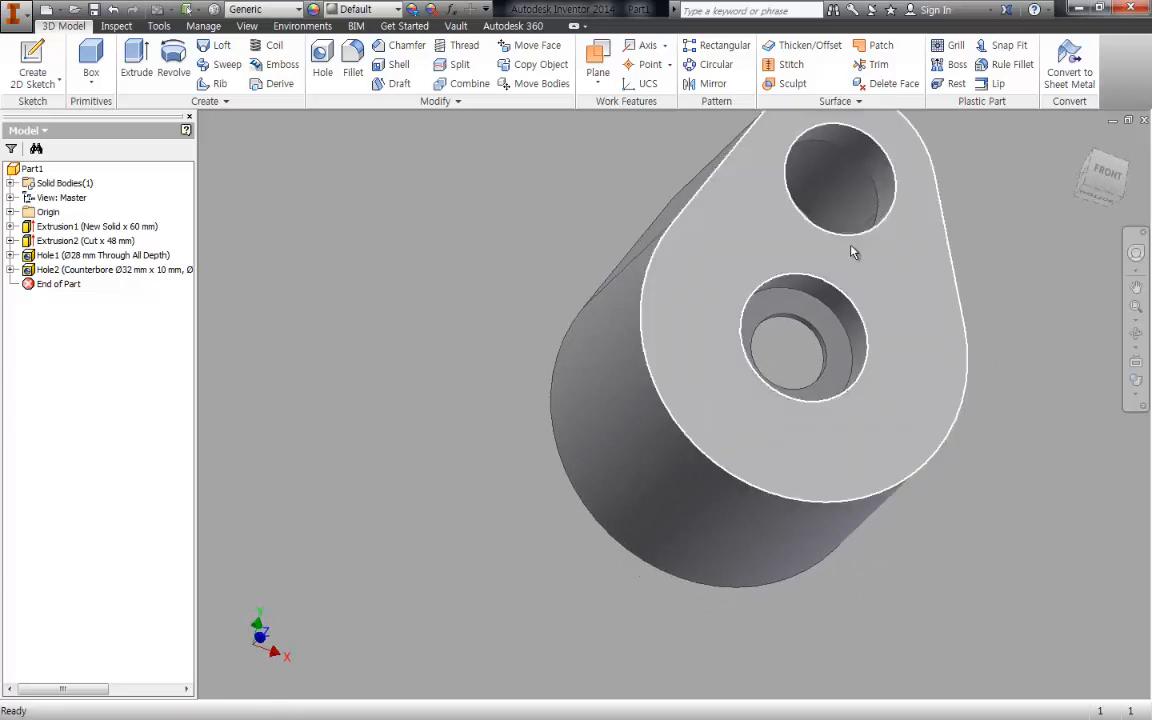
{"action": "middle_click_drag", "start_coordinate": [722, 368], "coordinate": [697, 402]}
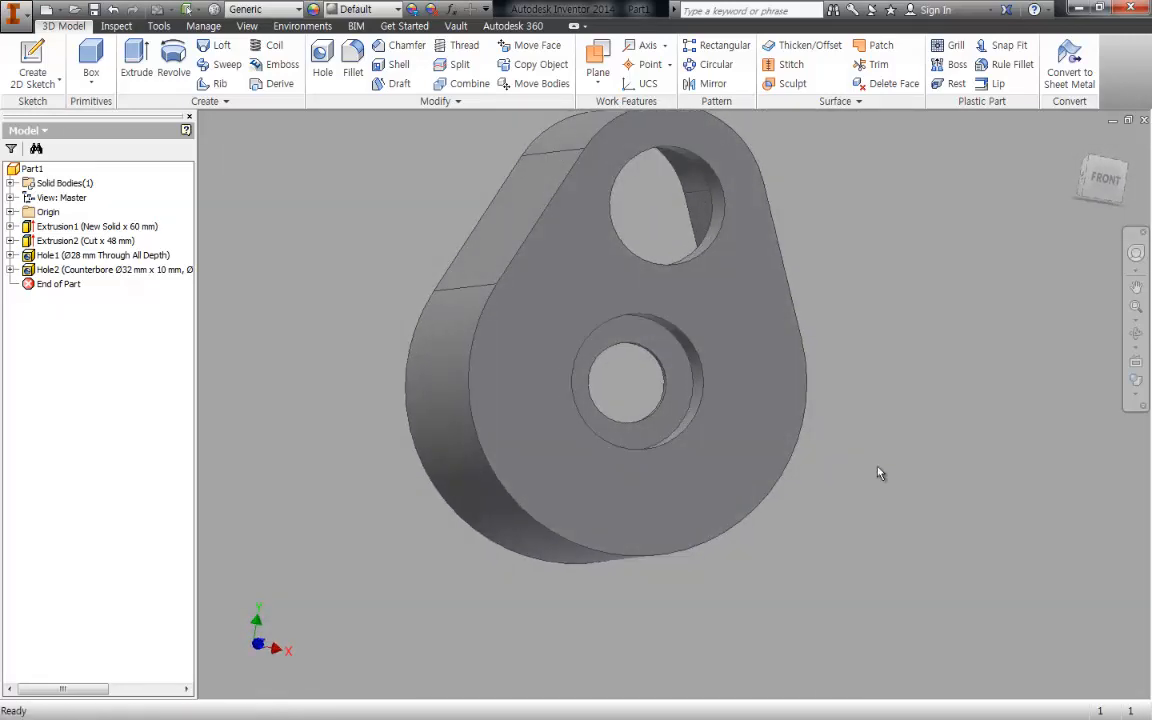
{"action": "middle_click_drag", "start_coordinate": [874, 467], "coordinate": [876, 467]}
- Fillet the inner bottom edge of the counterbored bearing seat with a 0.3 mm radius
{"action": "scroll", "coordinate": [659, 386], "scroll_direction": "up", "scroll_amount": 4}
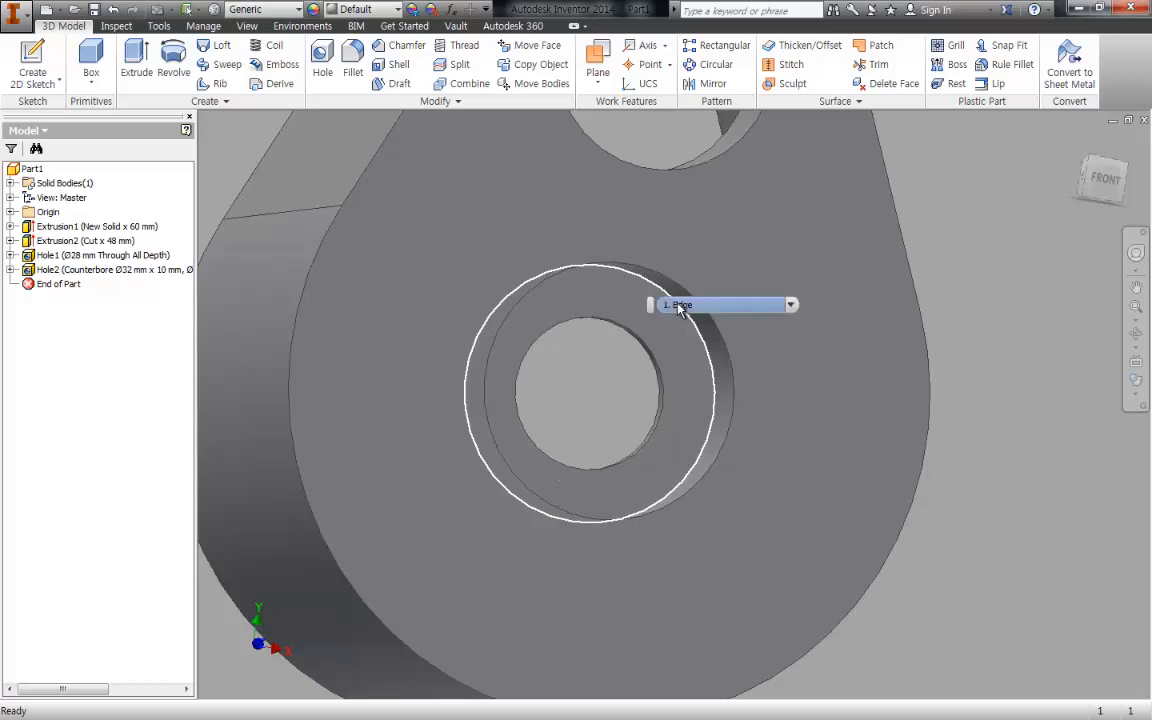
{"action": "key", "text": "f"}
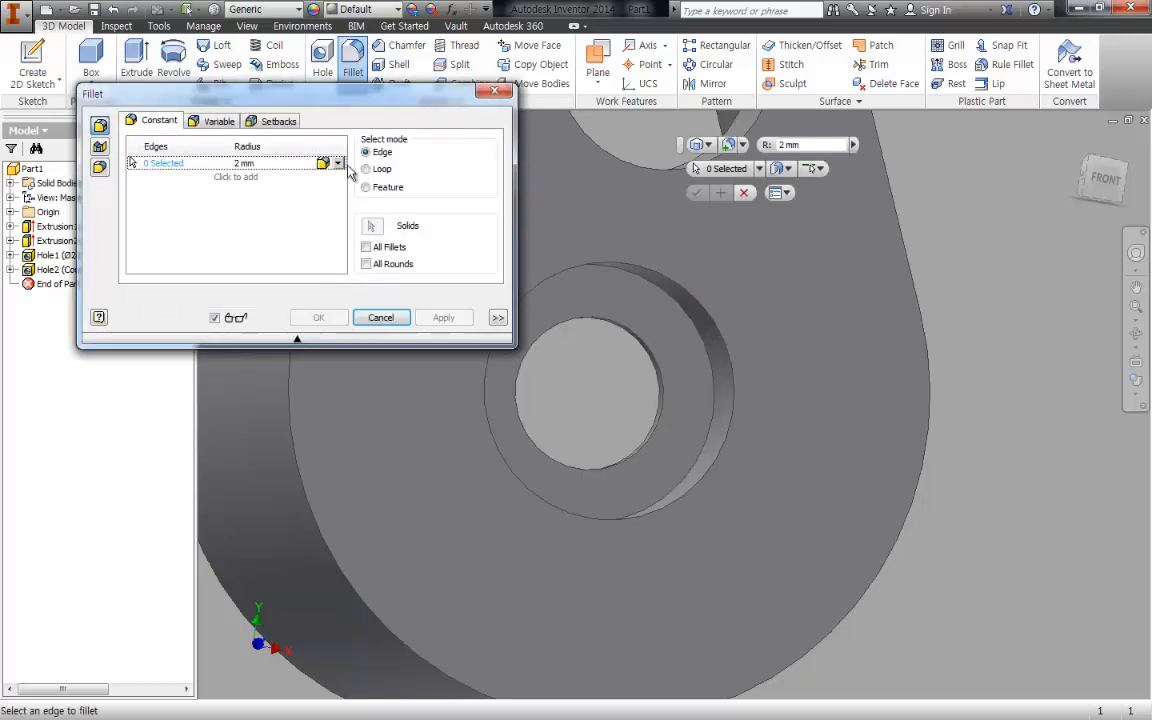
{"action": "left_click", "coordinate": [278, 160]}
{"action": "type", "text": "0.3"}
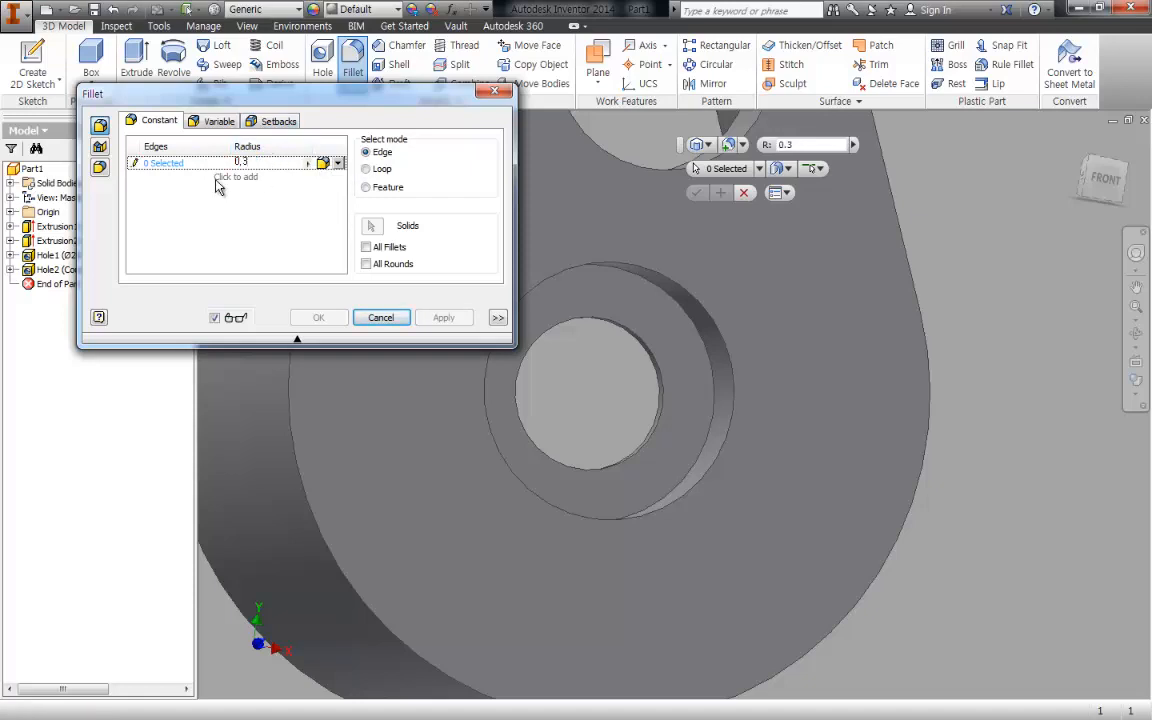
{"action": "key", "text": "Return"}
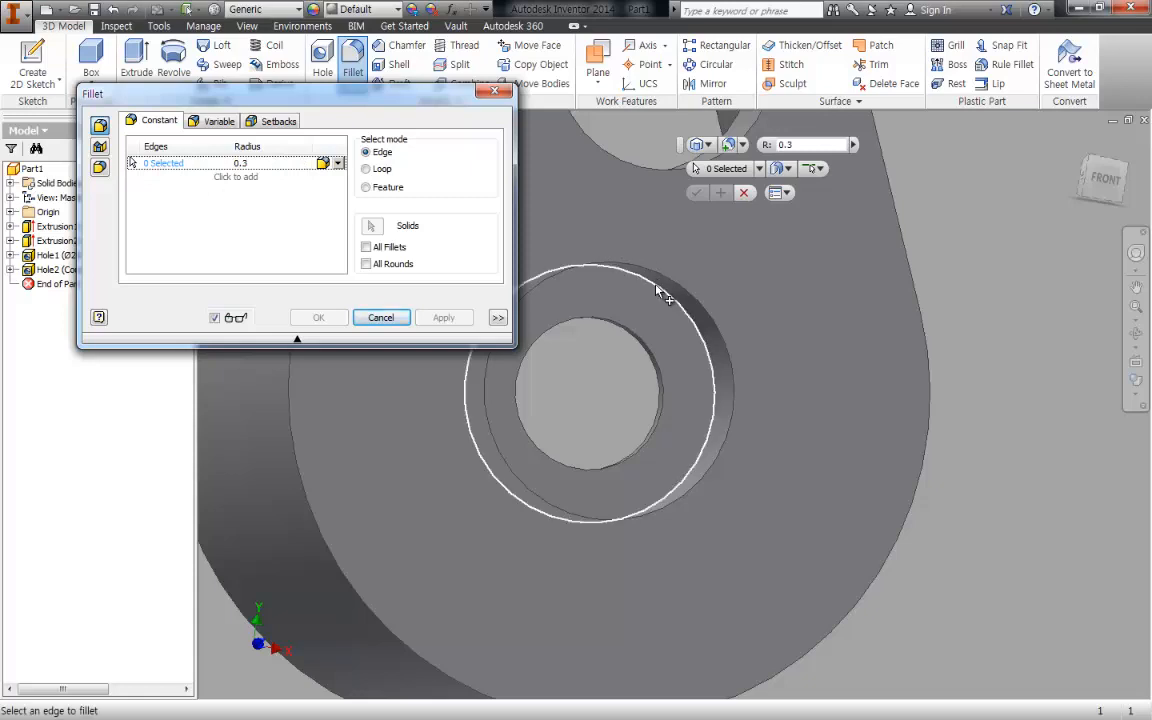
{"action": "left_click", "coordinate": [660, 291]}
{"action": "left_click", "coordinate": [318, 317]}
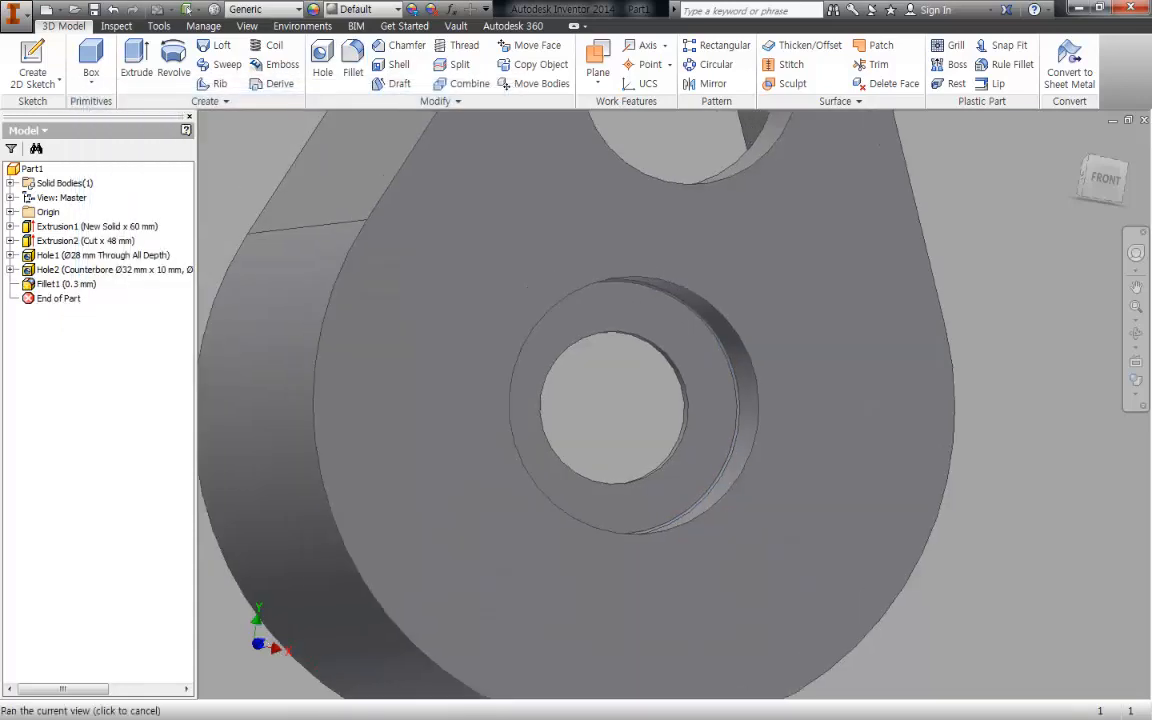
{"action": "middle_click_drag", "start_coordinate": [825, 408], "coordinate": [887, 411]}
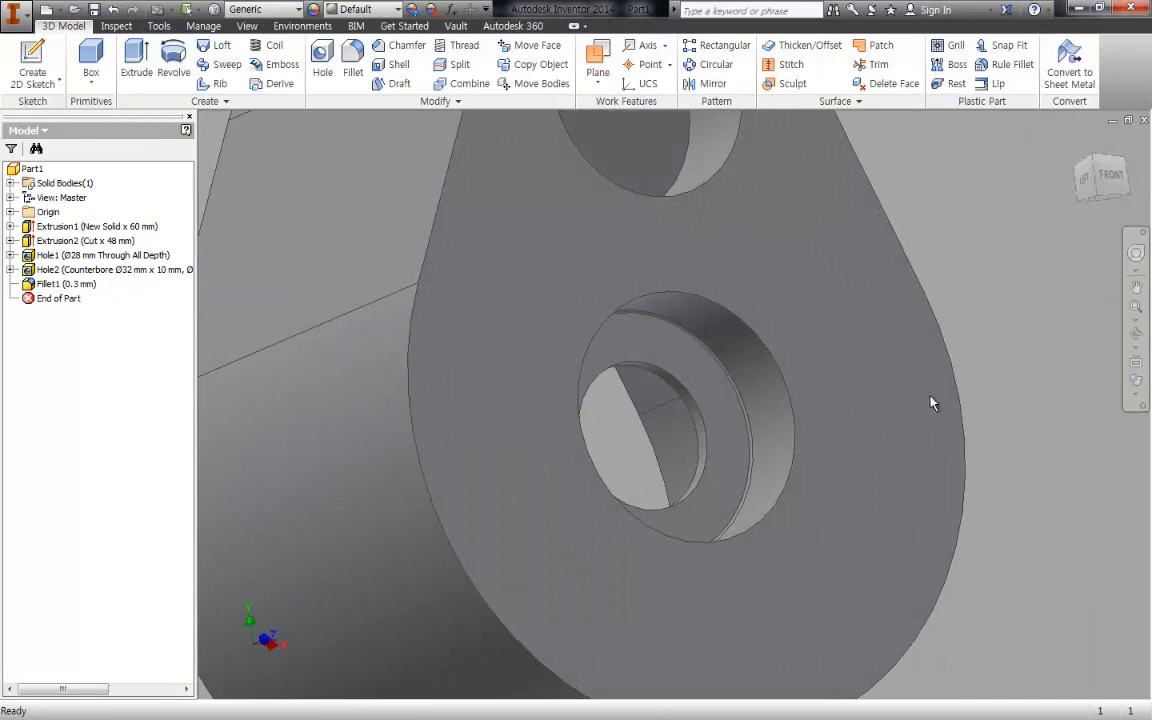
{"action": "mouse_move", "coordinate": [931, 401]}
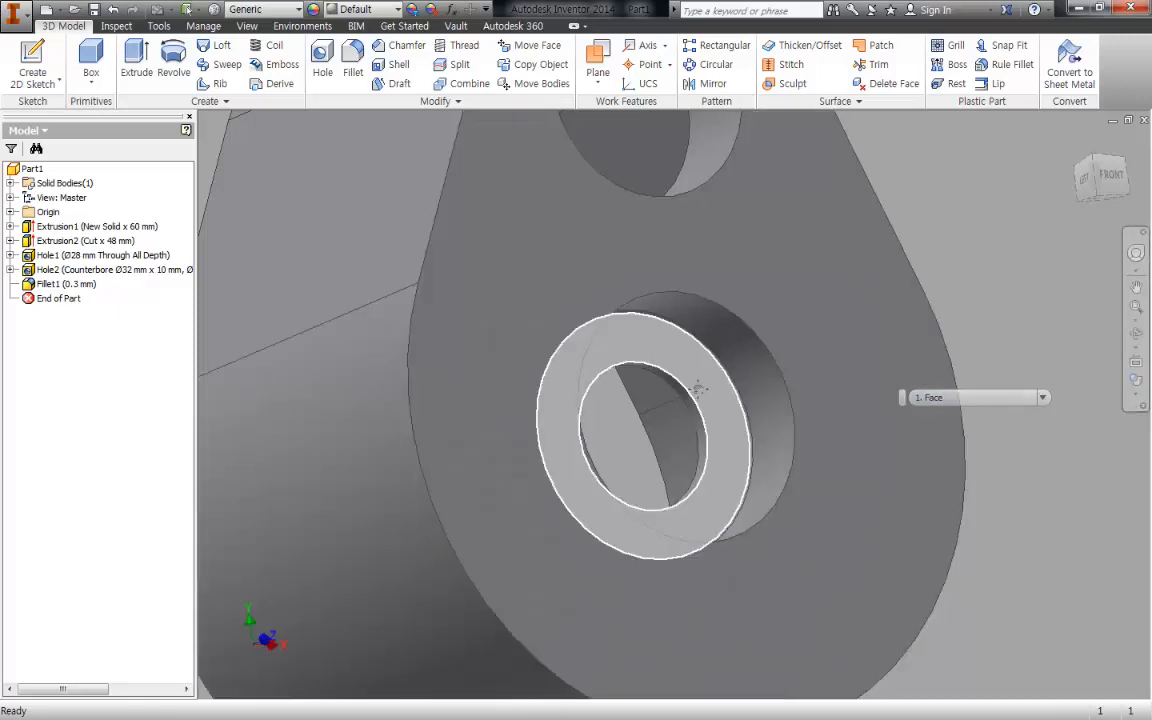
{"action": "middle_click_drag", "start_coordinate": [706, 371], "coordinate": [735, 404]}
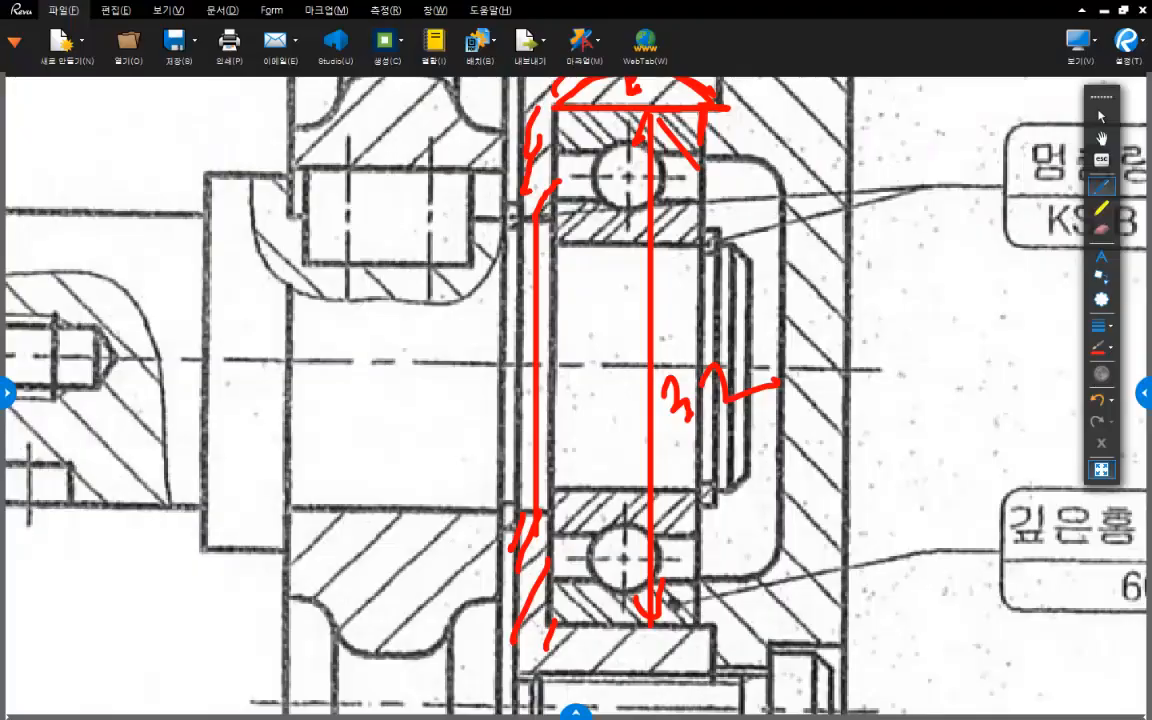
- Switch to the assembly drawing in Revu and draw a red line along the housing face behind both bearing covers, aligning its lower end
{"action": "scroll", "coordinate": [724, 480], "scroll_direction": "down", "scroll_amount": 3}
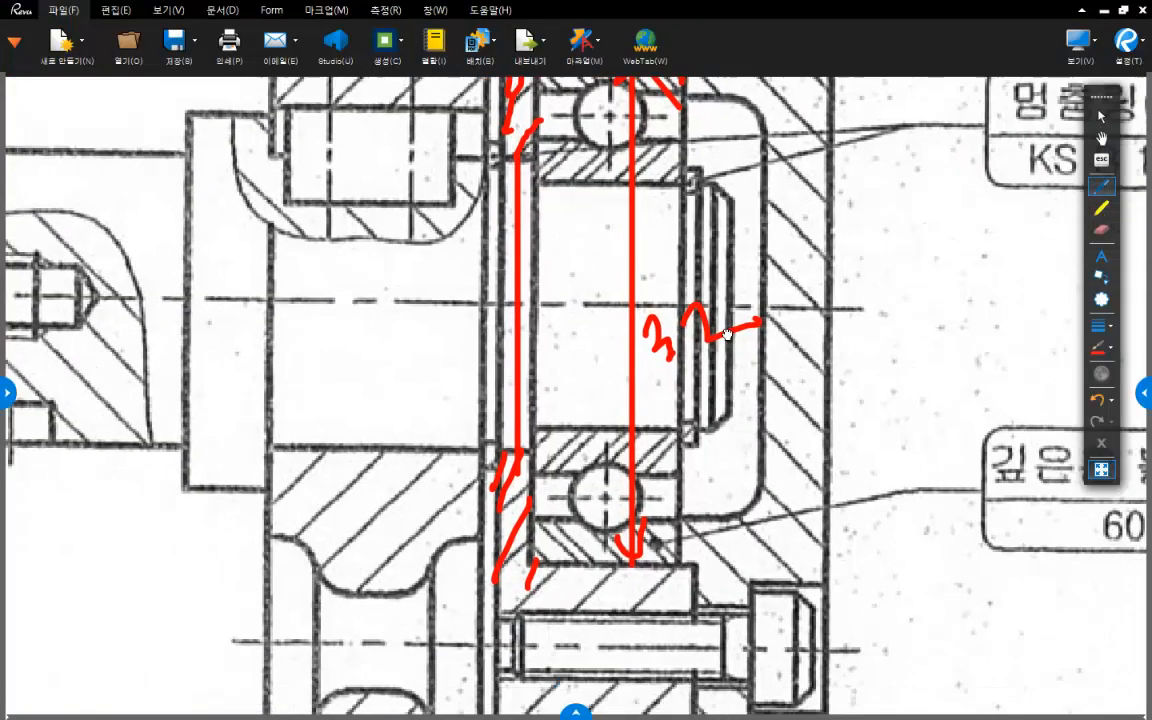
{"action": "scroll", "coordinate": [724, 480], "scroll_direction": "down", "scroll_amount": 3, "text": "ctrl"}
{"action": "scroll", "coordinate": [710, 500], "scroll_direction": "down", "scroll_amount": 3}
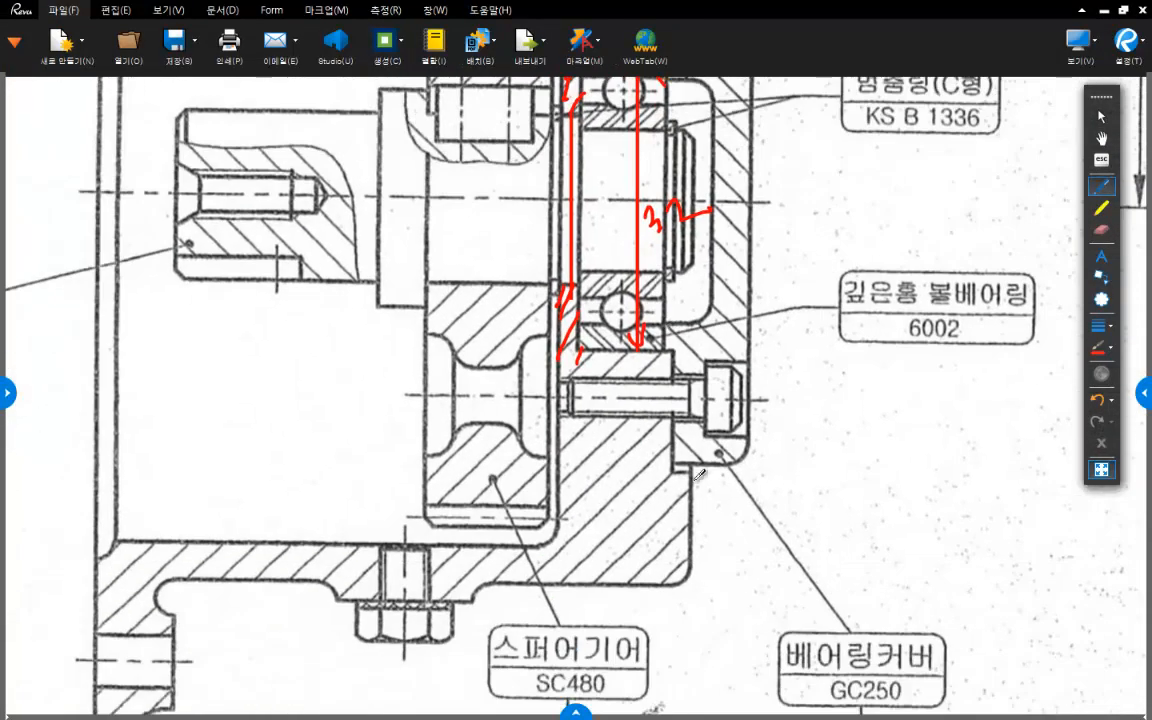
{"action": "scroll", "coordinate": [697, 515], "scroll_direction": "up", "scroll_amount": 2}
{"action": "scroll", "coordinate": [647, 465], "scroll_direction": "down", "scroll_amount": 2, "text": "ctrl"}
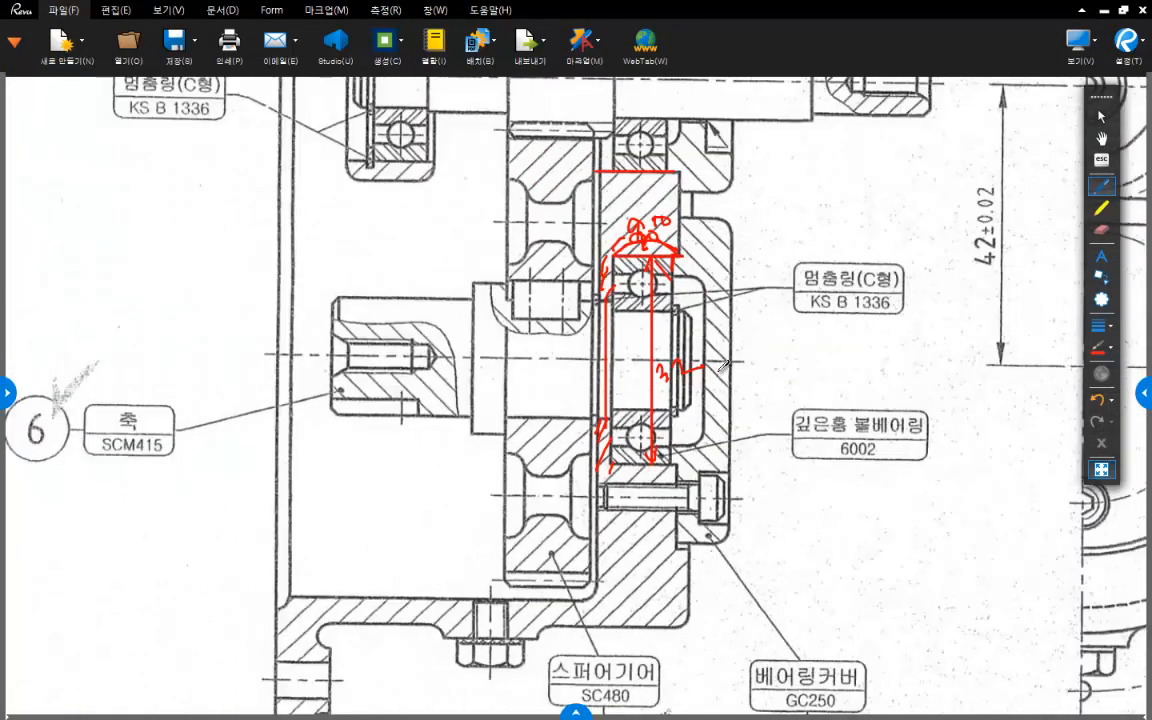
{"action": "scroll", "coordinate": [705, 370], "scroll_direction": "down", "scroll_amount": 2, "text": "ctrl"}
{"action": "scroll", "coordinate": [717, 365], "scroll_direction": "up", "scroll_amount": 2}
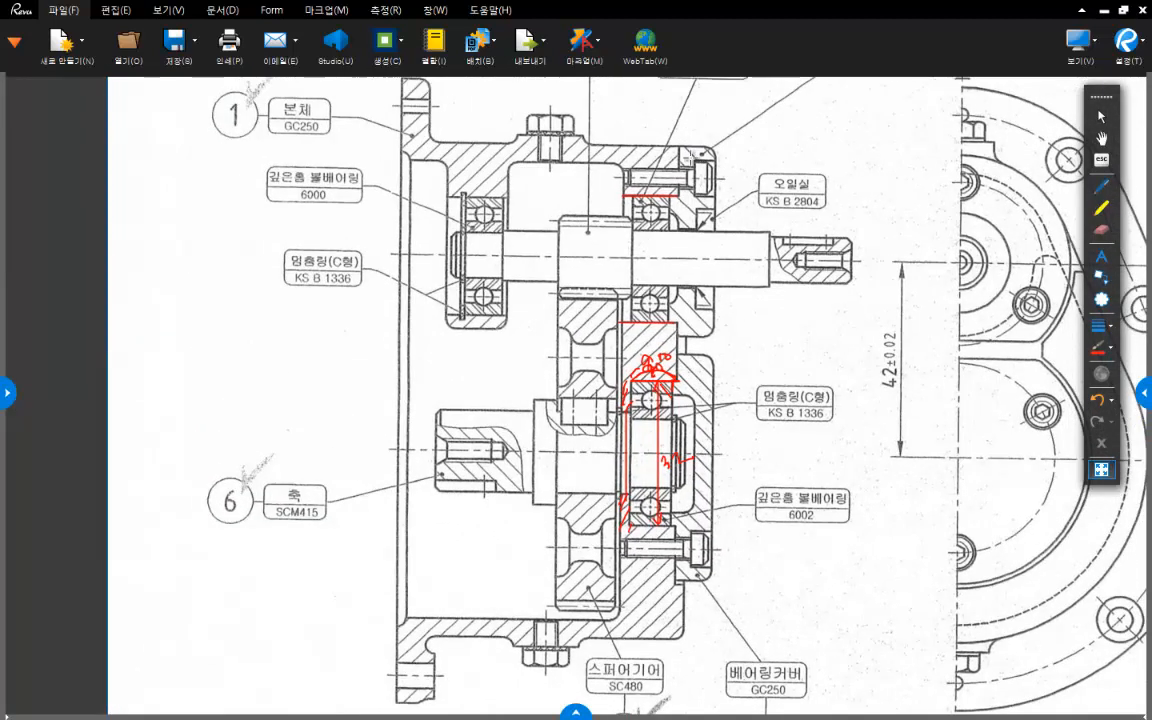
{"action": "left_click_drag", "start_coordinate": [680, 148], "coordinate": [667, 578]}
{"action": "scroll", "coordinate": [667, 577], "scroll_direction": "down", "scroll_amount": 2}
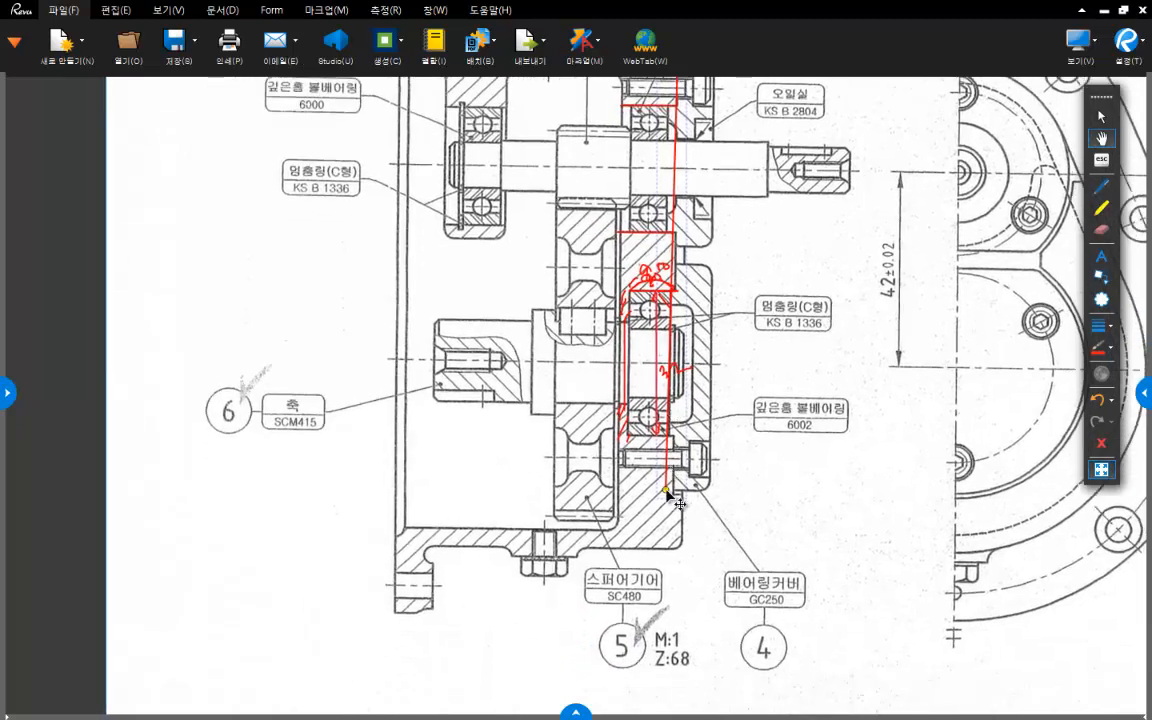
{"action": "left_click_drag", "start_coordinate": [667, 491], "coordinate": [672, 492]}
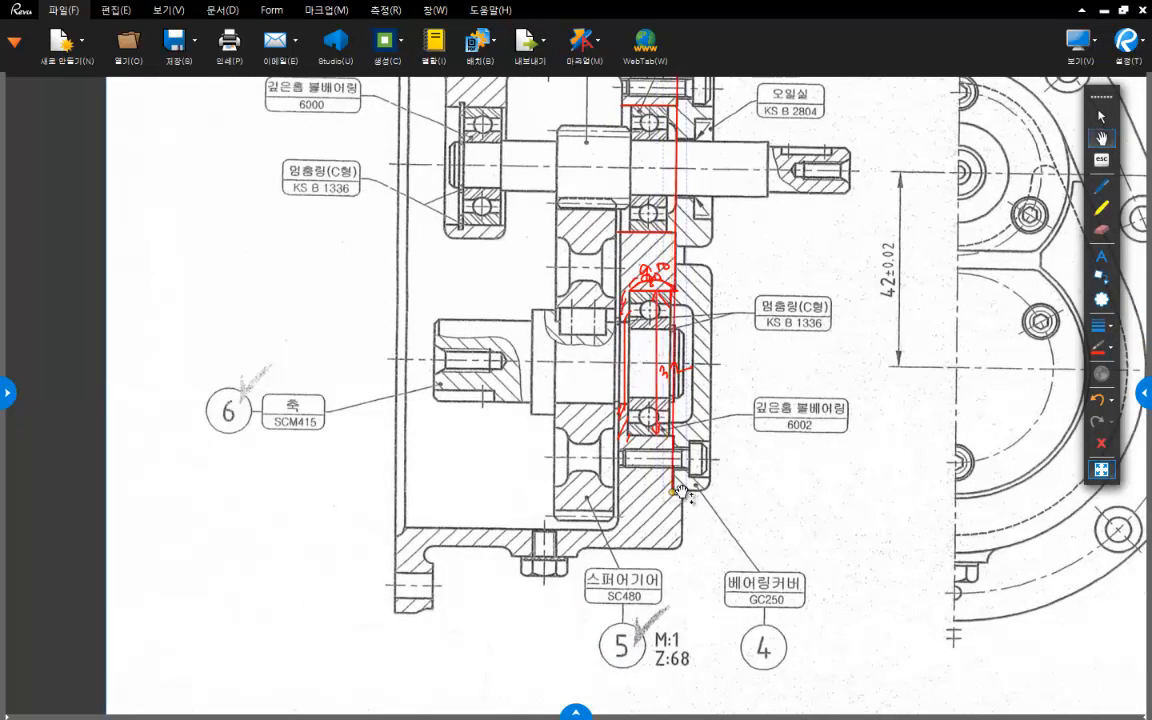
- Draw a horizontal red line from the lower end of the cover face line to the front view's vertical centreline
{"action": "scroll", "coordinate": [735, 441], "scroll_direction": "up", "scroll_amount": 2}
{"action": "scroll", "coordinate": [666, 437], "scroll_direction": "down", "scroll_amount": 3}
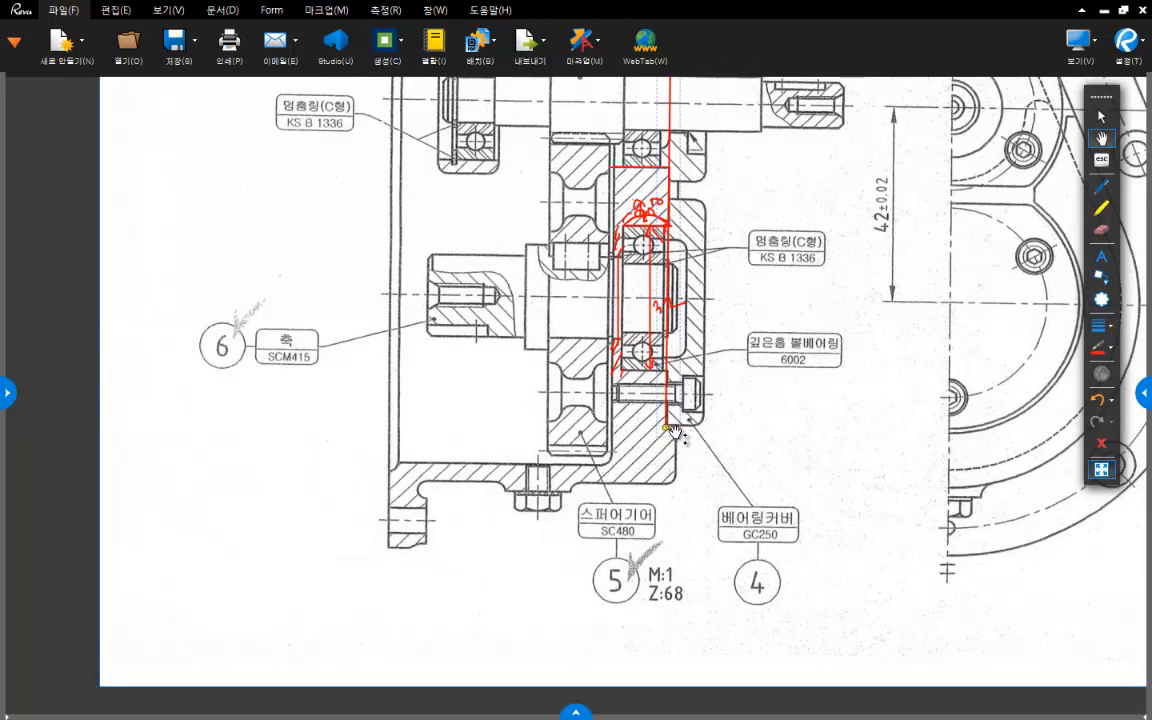
{"action": "left_click_drag", "start_coordinate": [745, 437], "coordinate": [678, 395]}
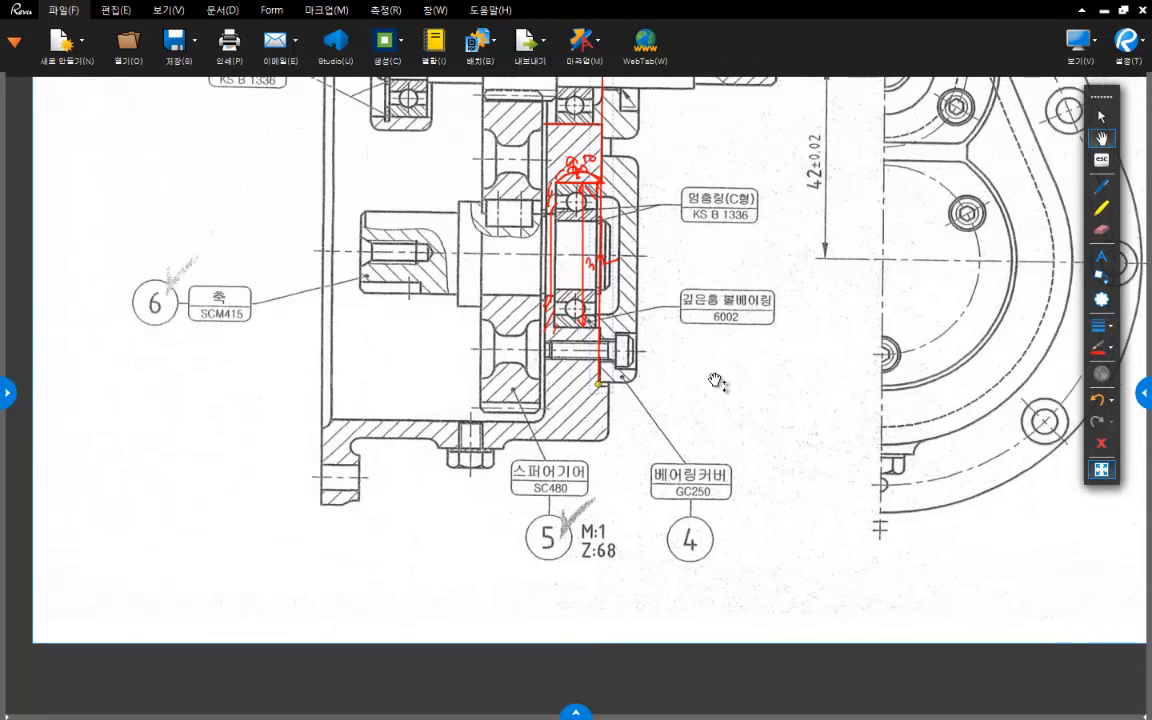
{"action": "key", "text": "l"}
{"action": "left_click_drag", "start_coordinate": [600, 386], "coordinate": [881, 389]}
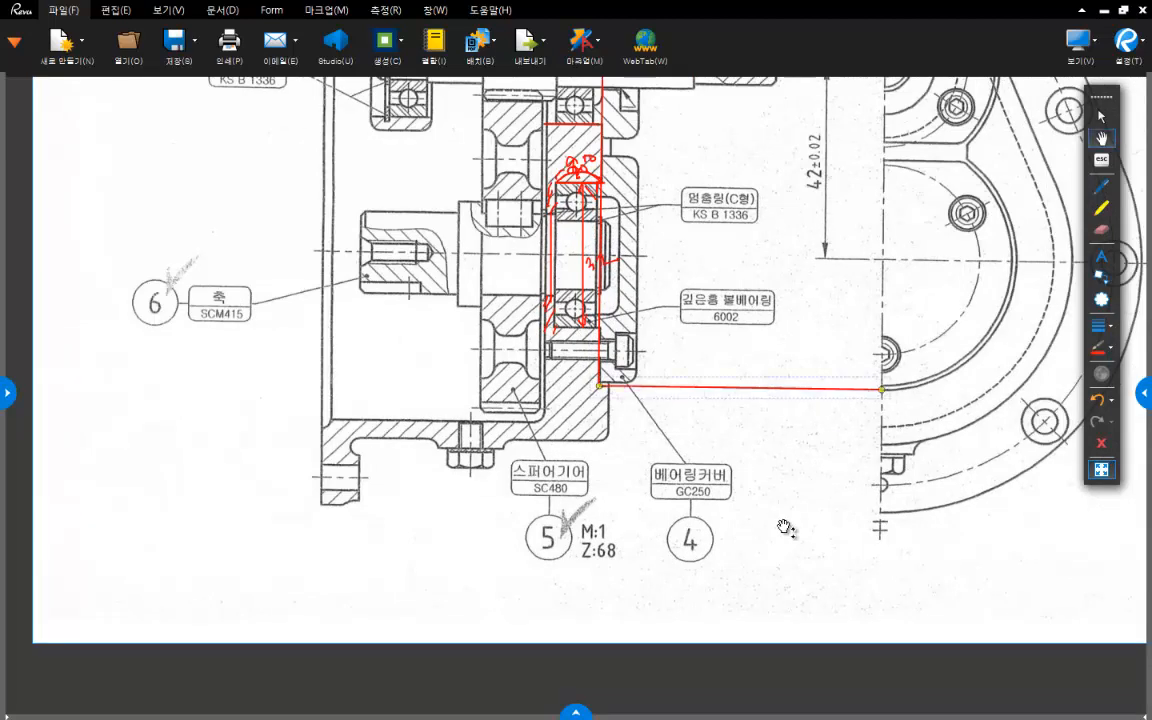
- Hatch the housing face area outside the bearing cover outline with freehand red strokes in the front view
{"action": "left_click_drag", "start_coordinate": [751, 391], "coordinate": [714, 468]}
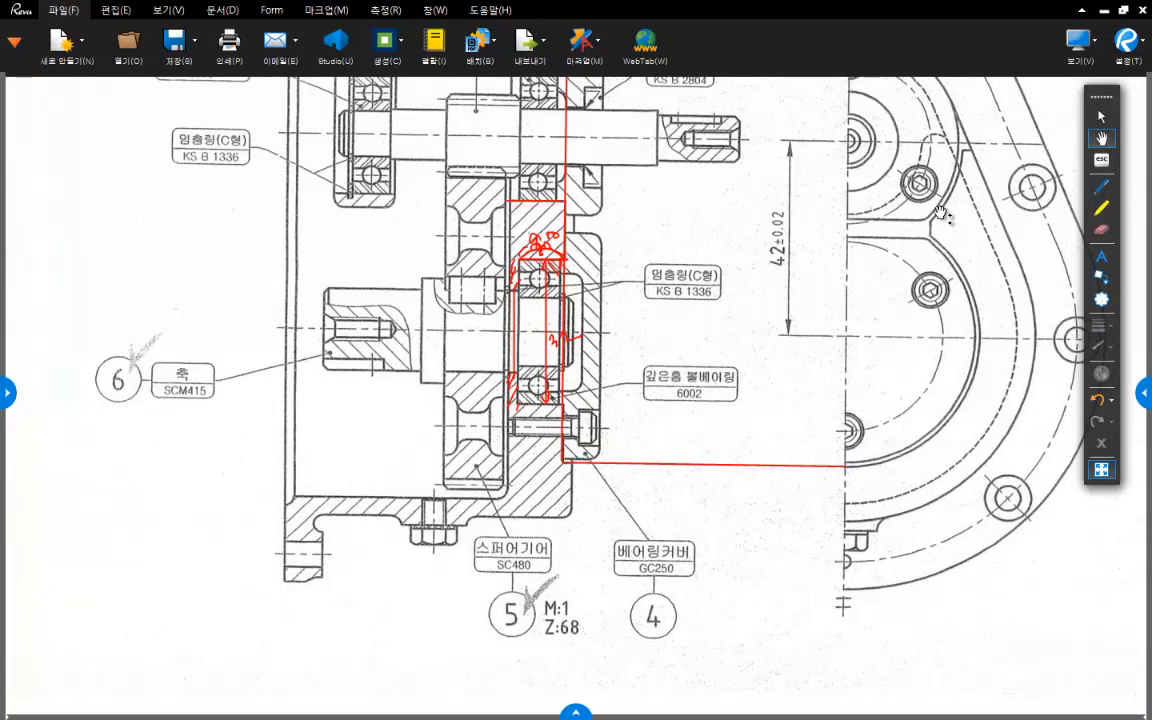
{"action": "left_click_drag", "start_coordinate": [926, 231], "coordinate": [858, 249]}
{"action": "left_click", "coordinate": [1106, 185]}
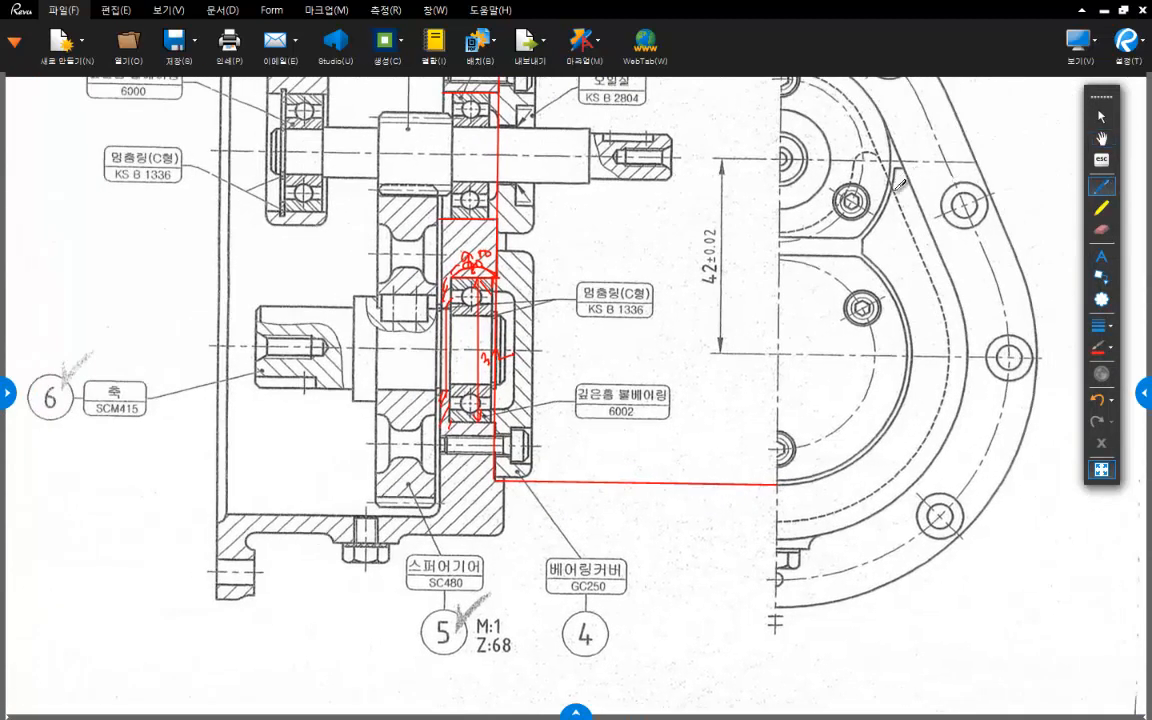
{"action": "mouse_move", "coordinate": [905, 179]}
{"action": "left_mouse_down"}
{"action": "mouse_move", "coordinate": [864, 231]}
{"action": "mouse_move", "coordinate": [899, 302]}
{"action": "left_mouse_up"}
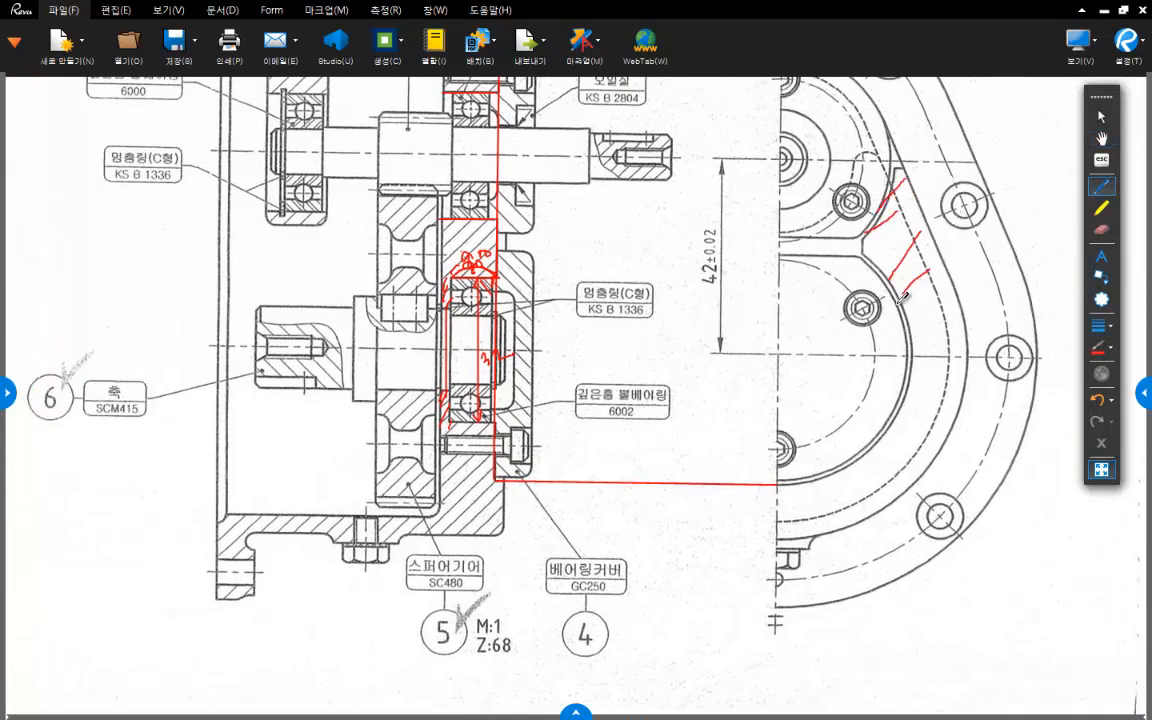
{"action": "mouse_move", "coordinate": [969, 299]}
{"action": "left_mouse_down"}
{"action": "mouse_move", "coordinate": [913, 339]}
{"action": "mouse_move", "coordinate": [903, 405]}
{"action": "mouse_move", "coordinate": [873, 428]}
{"action": "mouse_move", "coordinate": [912, 464]}
{"action": "mouse_move", "coordinate": [893, 490]}
{"action": "left_mouse_up"}
{"action": "left_click_drag", "start_coordinate": [845, 477], "coordinate": [866, 496]}
{"action": "left_click_drag", "start_coordinate": [801, 485], "coordinate": [806, 490]}
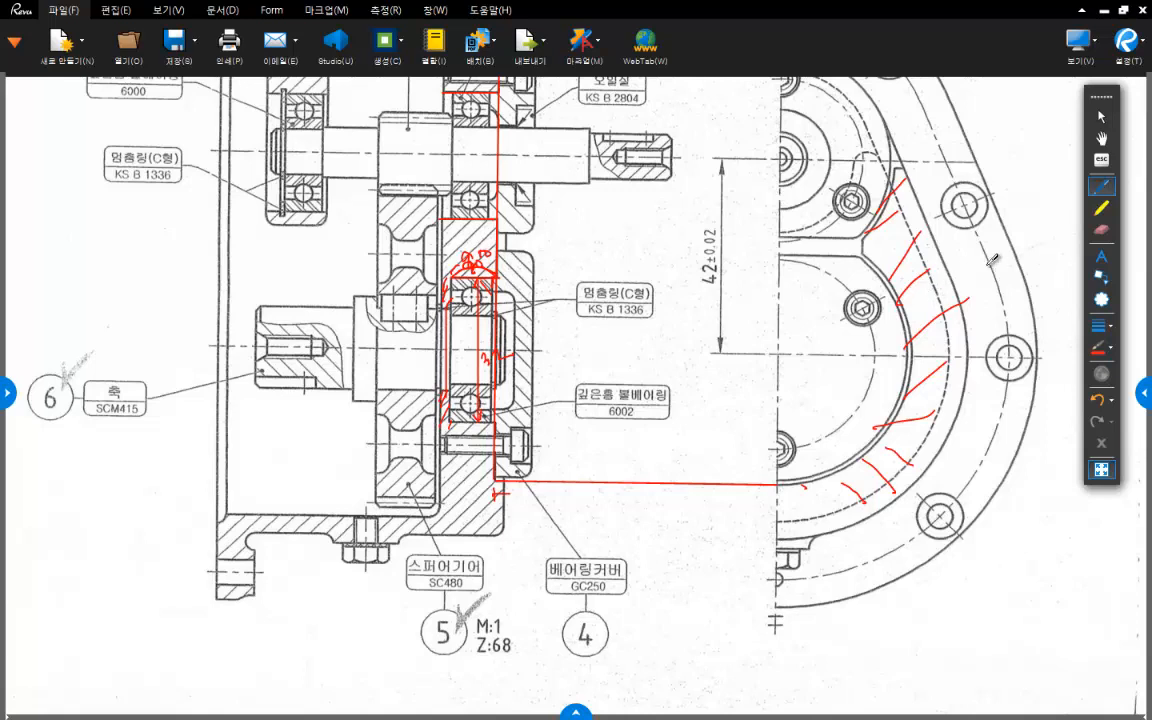
- Erase the red hatching strokes from the housing face in the front view
{"action": "middle_click_drag", "start_coordinate": [935, 378], "coordinate": [938, 322]}
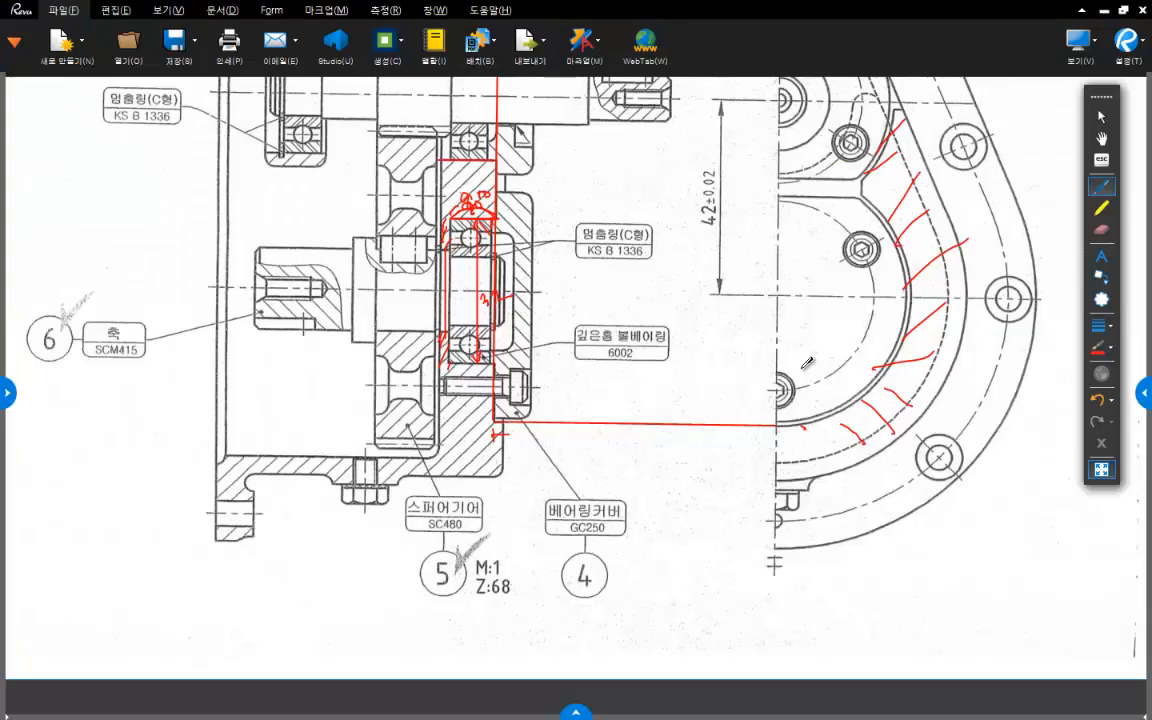
{"action": "middle_click_drag", "start_coordinate": [953, 254], "coordinate": [900, 274]}
{"action": "left_click", "coordinate": [1101, 231]}
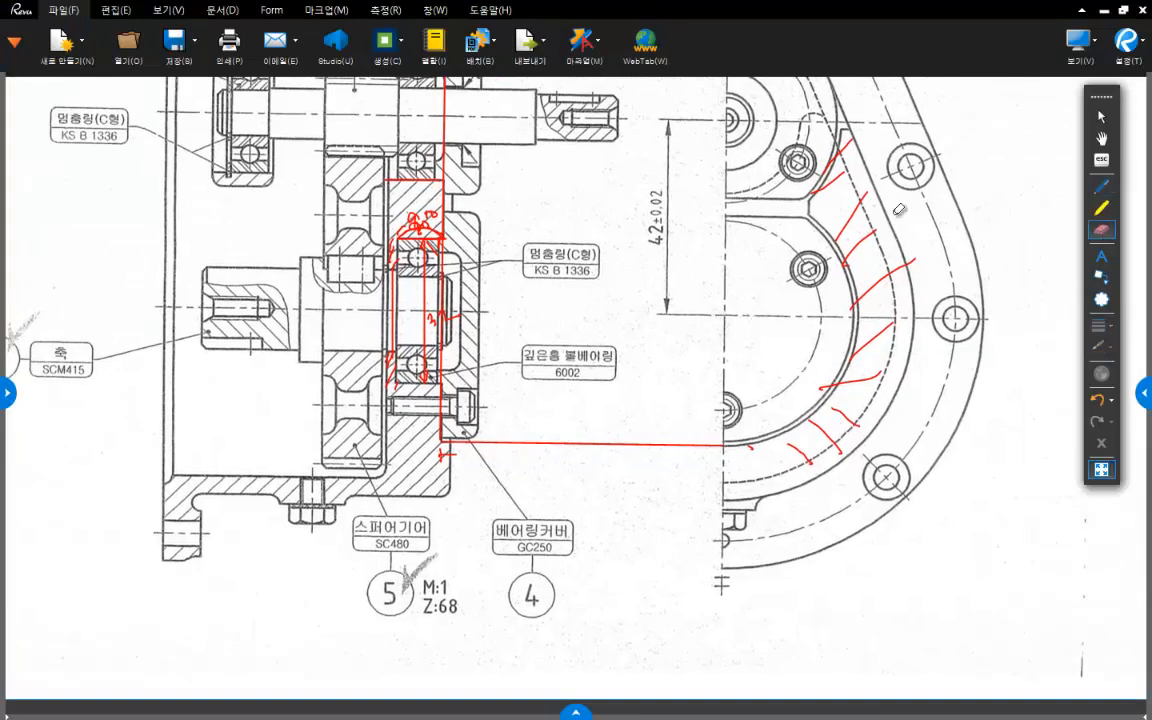
{"action": "mouse_move", "coordinate": [843, 146]}
{"action": "left_mouse_down"}
{"action": "mouse_move", "coordinate": [880, 295]}
{"action": "mouse_move", "coordinate": [751, 470]}
{"action": "mouse_move", "coordinate": [891, 361]}
{"action": "mouse_move", "coordinate": [836, 397]}
{"action": "mouse_move", "coordinate": [876, 371]}
{"action": "left_mouse_up"}
- Mark the lower cover seat outline in the front view with a red tick and the handwritten radius 29
{"action": "left_click", "coordinate": [1101, 187]}
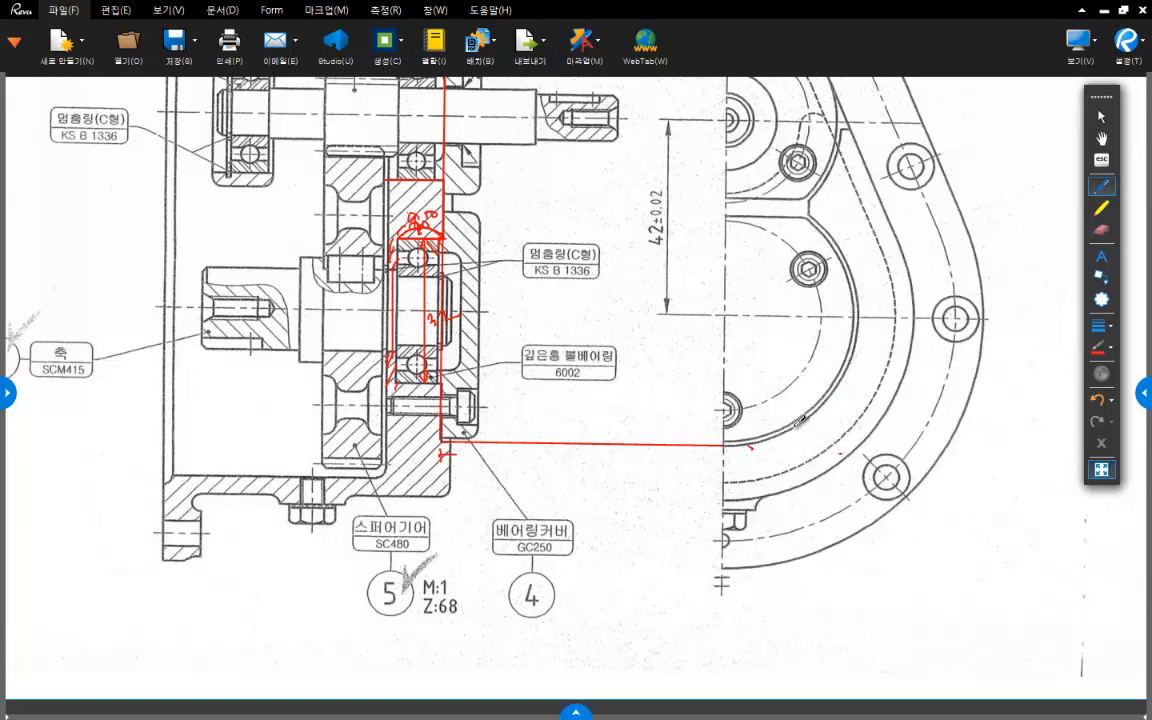
{"action": "left_click_drag", "start_coordinate": [791, 428], "coordinate": [807, 468]}
{"action": "left_click_drag", "start_coordinate": [814, 441], "coordinate": [826, 453]}
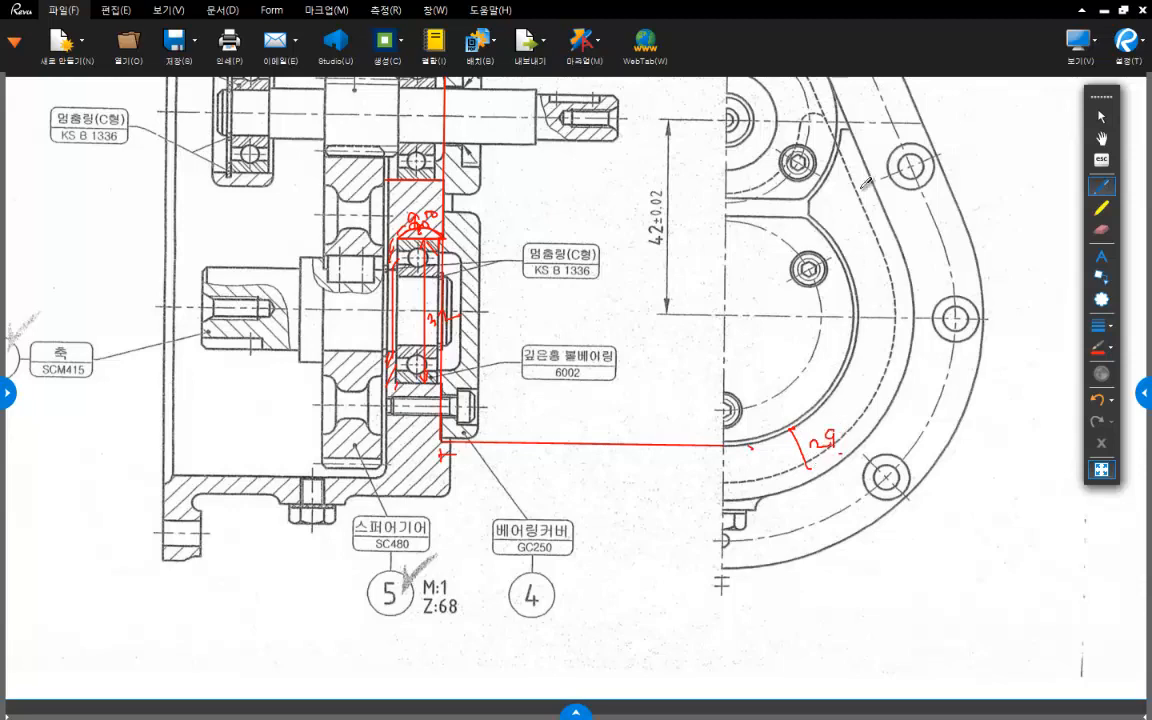
- Draw a red radius line from the upper shaft centre to the upper seat outline and annotate it 25
{"action": "scroll", "coordinate": [757, 398], "scroll_direction": "up", "scroll_amount": 5}
{"action": "scroll", "coordinate": [801, 379], "scroll_direction": "up", "scroll_amount": 3, "text": "ctrl"}
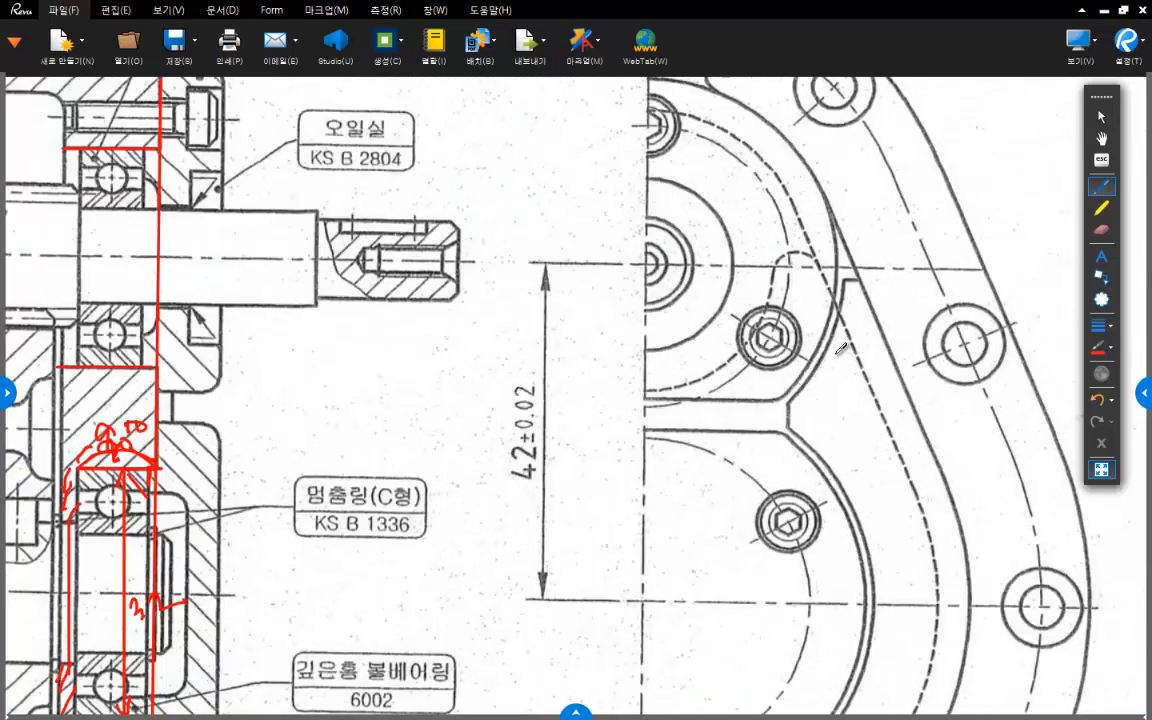
{"action": "left_click_drag", "start_coordinate": [823, 357], "coordinate": [852, 369]}
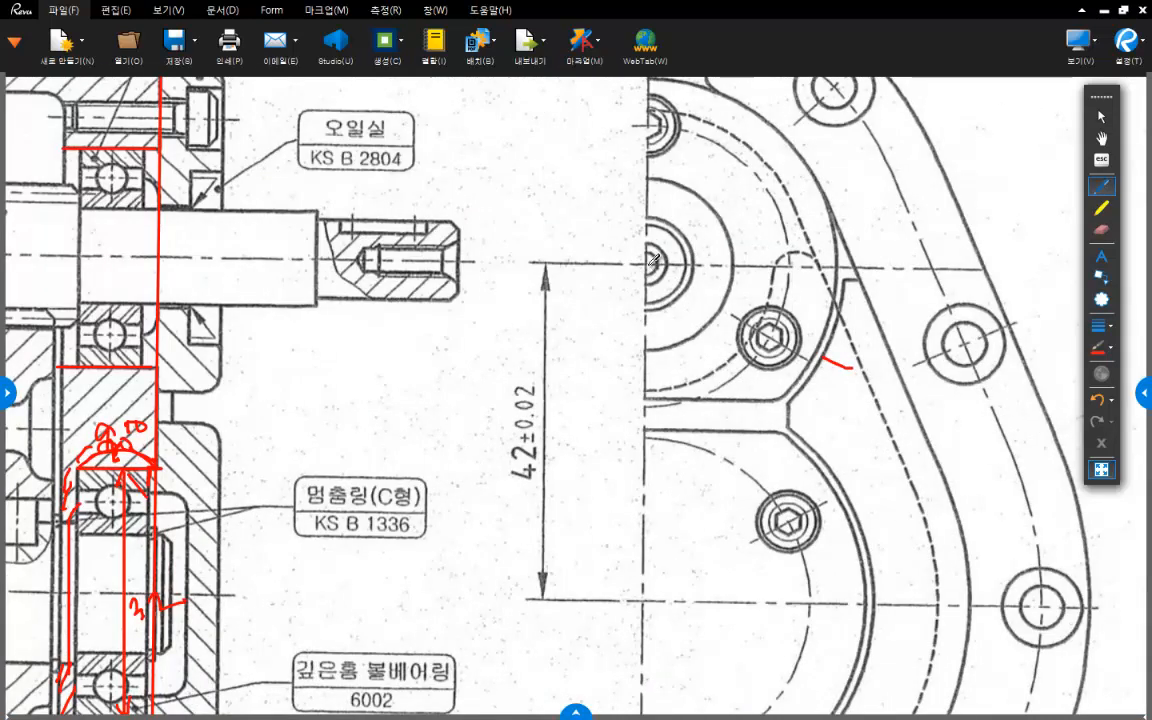
{"action": "mouse_move", "coordinate": [648, 265]}
{"action": "left_mouse_down"}
{"action": "mouse_move", "coordinate": [823, 349]}
{"action": "mouse_move", "coordinate": [832, 316]}
{"action": "mouse_move", "coordinate": [839, 332]}
{"action": "mouse_move", "coordinate": [886, 319]}
{"action": "mouse_move", "coordinate": [904, 333]}
{"action": "mouse_move", "coordinate": [925, 304]}
{"action": "mouse_move", "coordinate": [902, 329]}
{"action": "mouse_move", "coordinate": [912, 336]}
{"action": "left_mouse_up"}
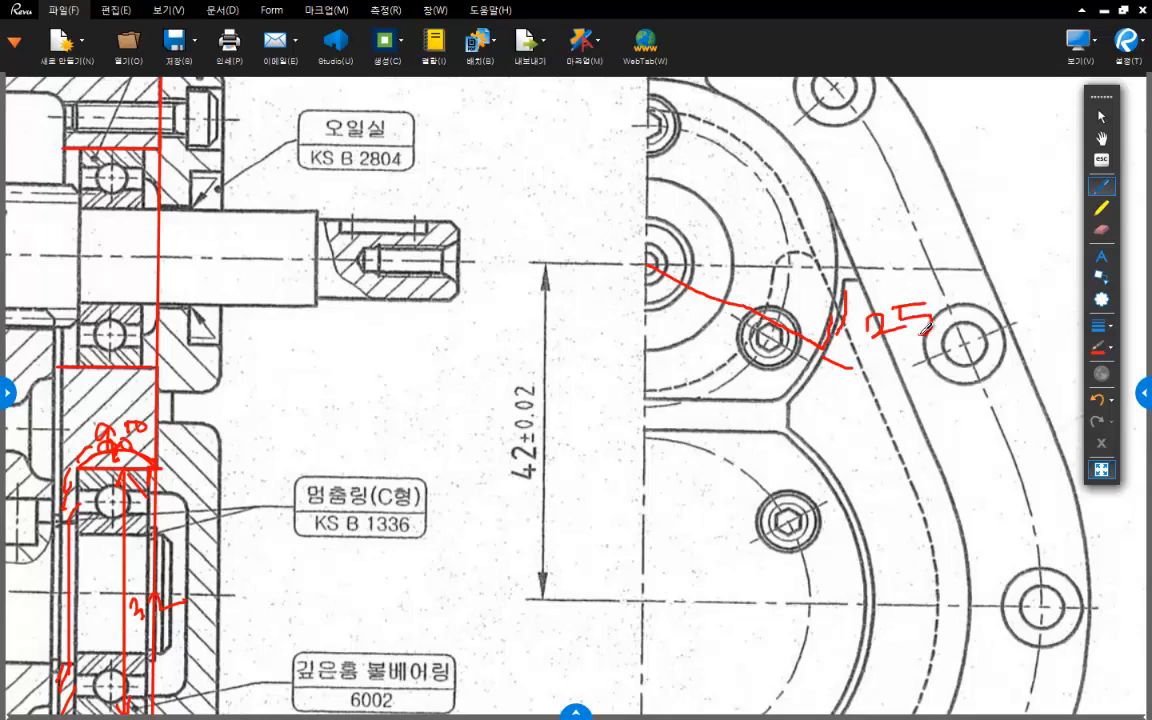
- Mark the short vertical edge joining the two seat outlines with a red arrow from the centreline and a handwritten height of 3
{"action": "scroll", "coordinate": [812, 297], "scroll_direction": "down", "scroll_amount": 2}
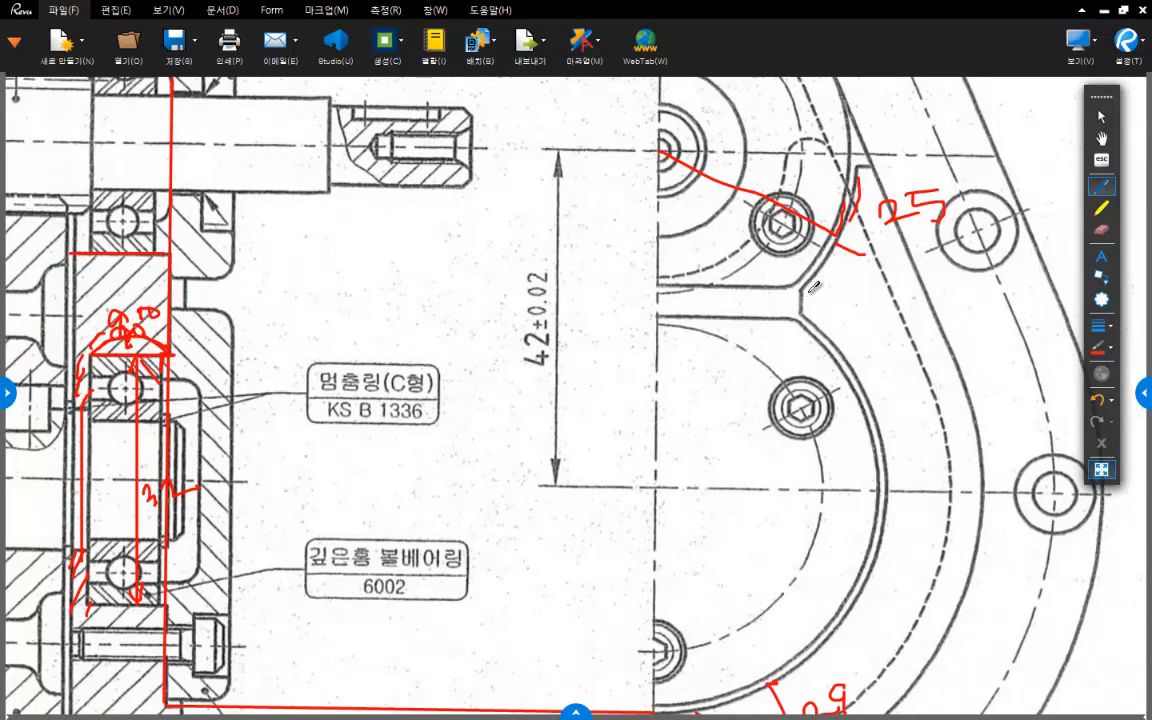
{"action": "left_click_drag", "start_coordinate": [655, 300], "coordinate": [798, 301]}
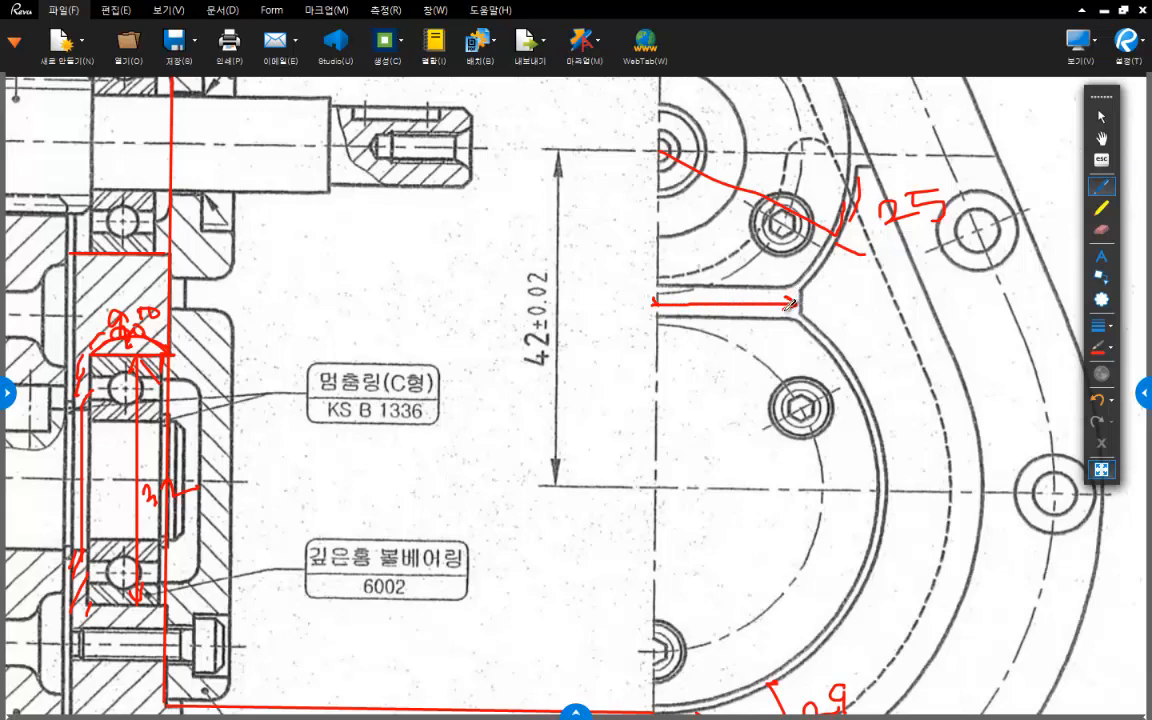
{"action": "middle_click_drag", "start_coordinate": [706, 283], "coordinate": [714, 299]}
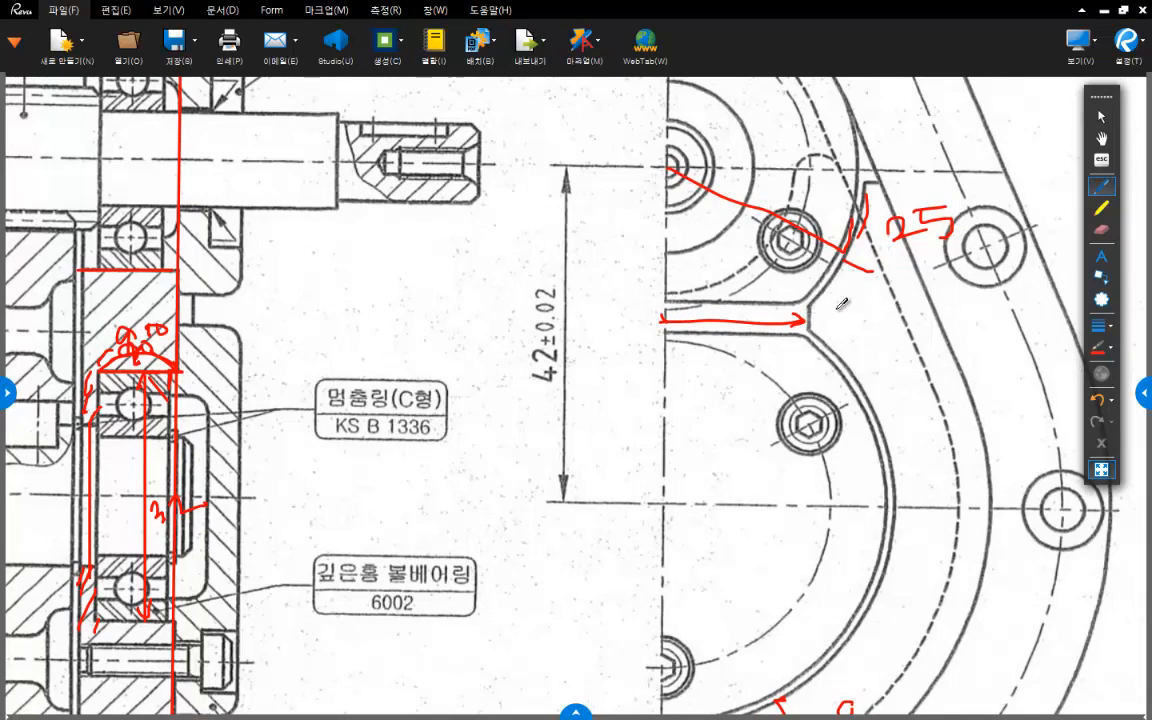
{"action": "mouse_move", "coordinate": [819, 307]}
{"action": "left_mouse_down"}
{"action": "mouse_move", "coordinate": [810, 315]}
{"action": "mouse_move", "coordinate": [830, 330]}
{"action": "mouse_move", "coordinate": [857, 329]}
{"action": "left_mouse_up"}
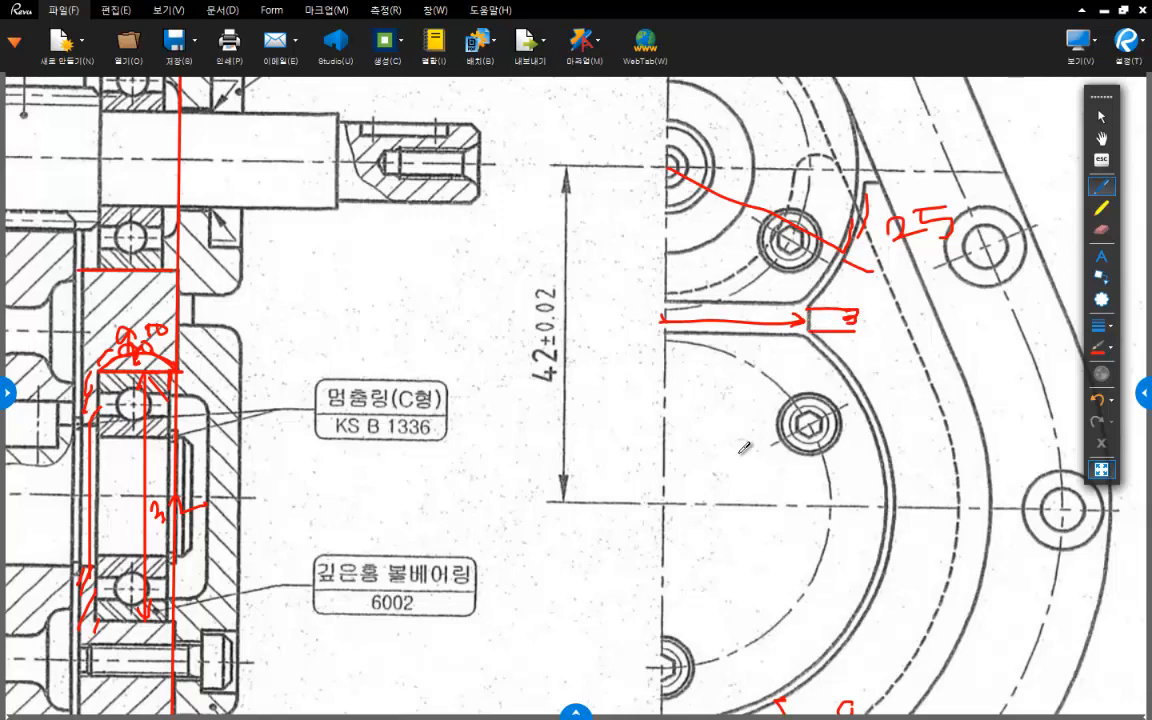
{"action": "left_click_drag", "start_coordinate": [662, 297], "coordinate": [662, 343]}
{"action": "left_click_drag", "start_coordinate": [811, 297], "coordinate": [812, 326]}
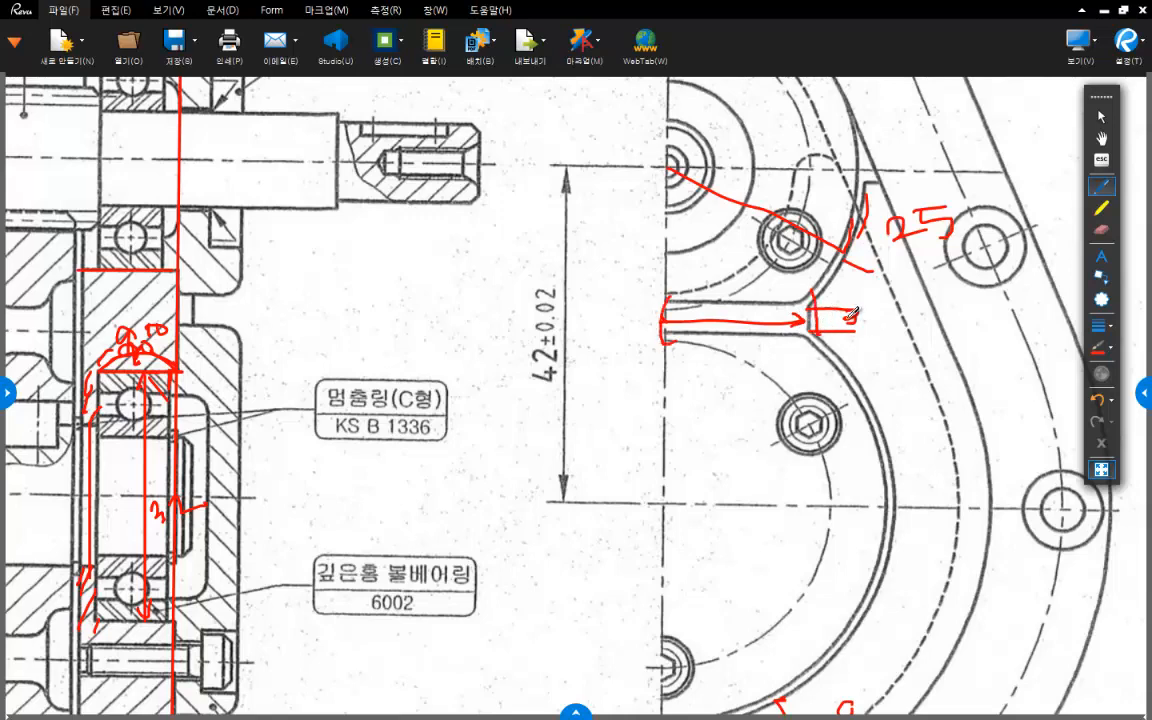
- Mark in red the short horizontal edge at the upper end of the cover seat outline
{"action": "scroll", "coordinate": [880, 252], "scroll_direction": "up", "scroll_amount": 1}
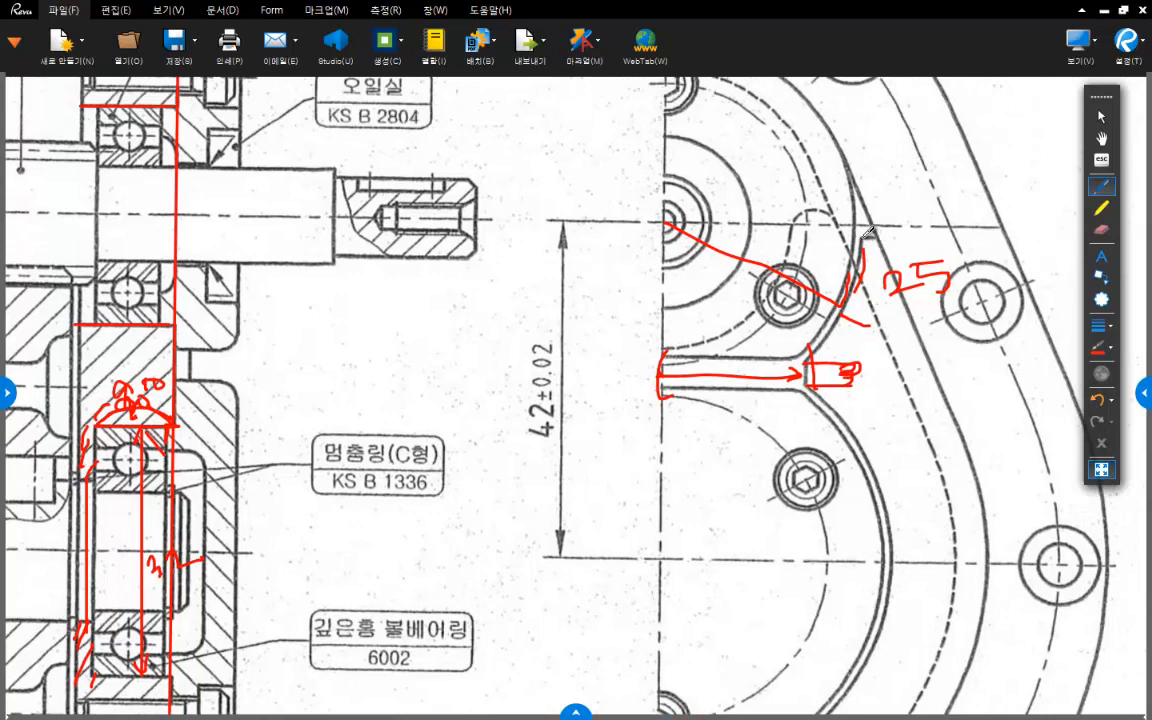
{"action": "mouse_move", "coordinate": [853, 240]}
{"action": "left_mouse_down"}
{"action": "mouse_move", "coordinate": [879, 241]}
{"action": "mouse_move", "coordinate": [912, 209]}
{"action": "left_mouse_up"}
{"action": "scroll", "coordinate": [670, 558], "scroll_direction": "down", "scroll_amount": 5}
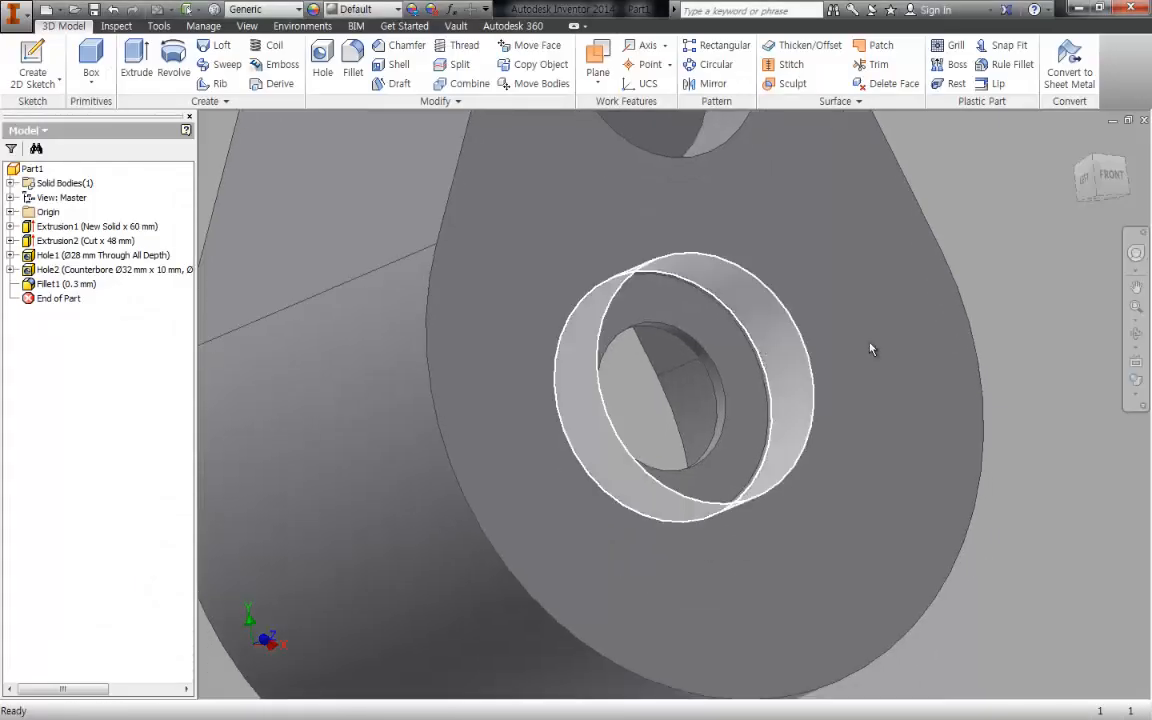
- Switch to Inventor, start a sketch on the housing's end face and draw a 29 mm diameter circle centred on the counterbored hole
{"action": "key", "text": "s"}
{"action": "left_click", "coordinate": [800, 285]}
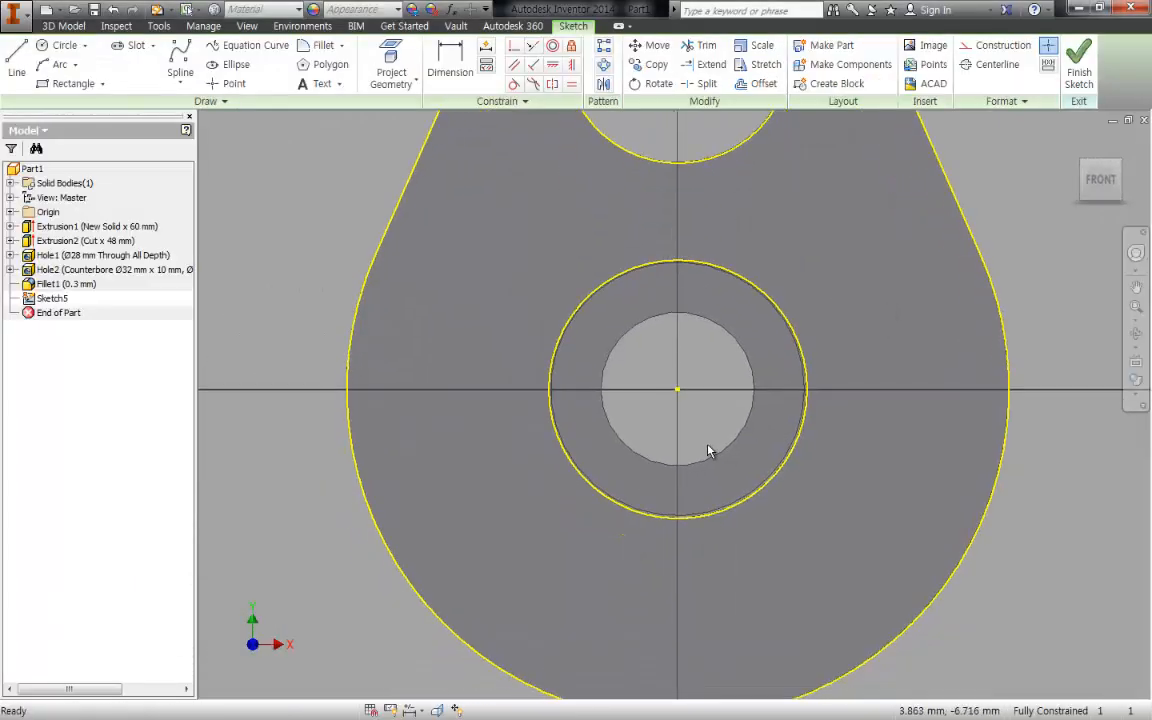
{"action": "key", "text": "c"}
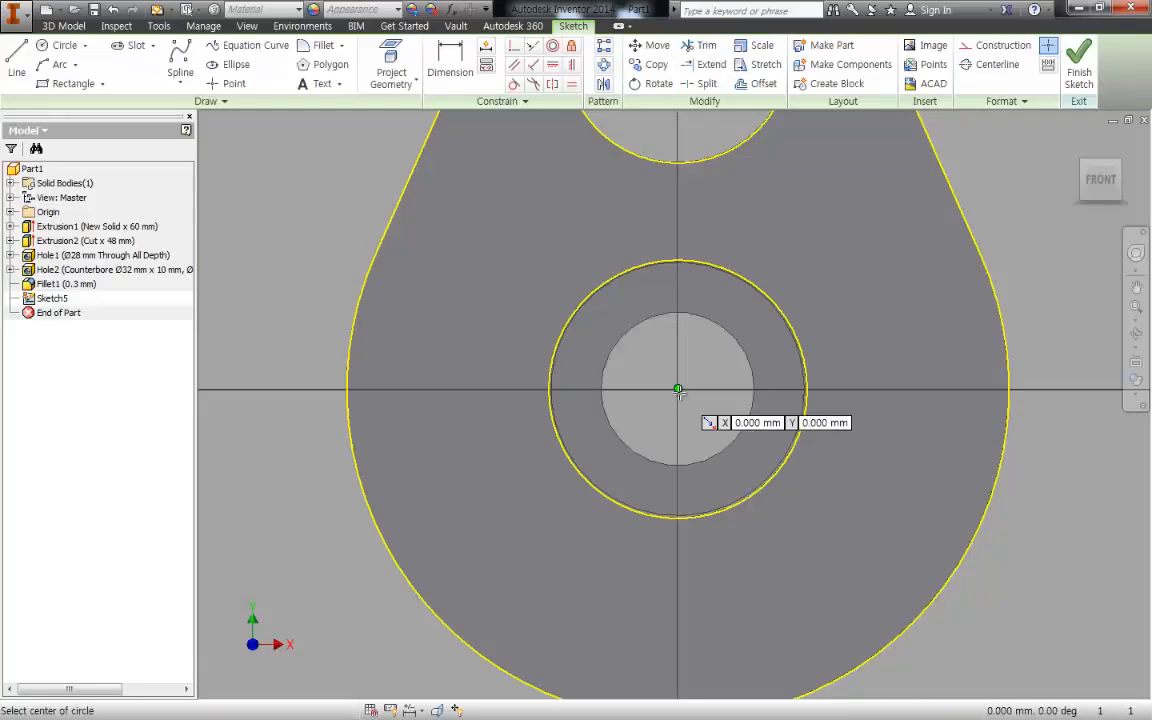
{"action": "left_click", "coordinate": [678, 390]}
{"action": "type", "text": "29"}
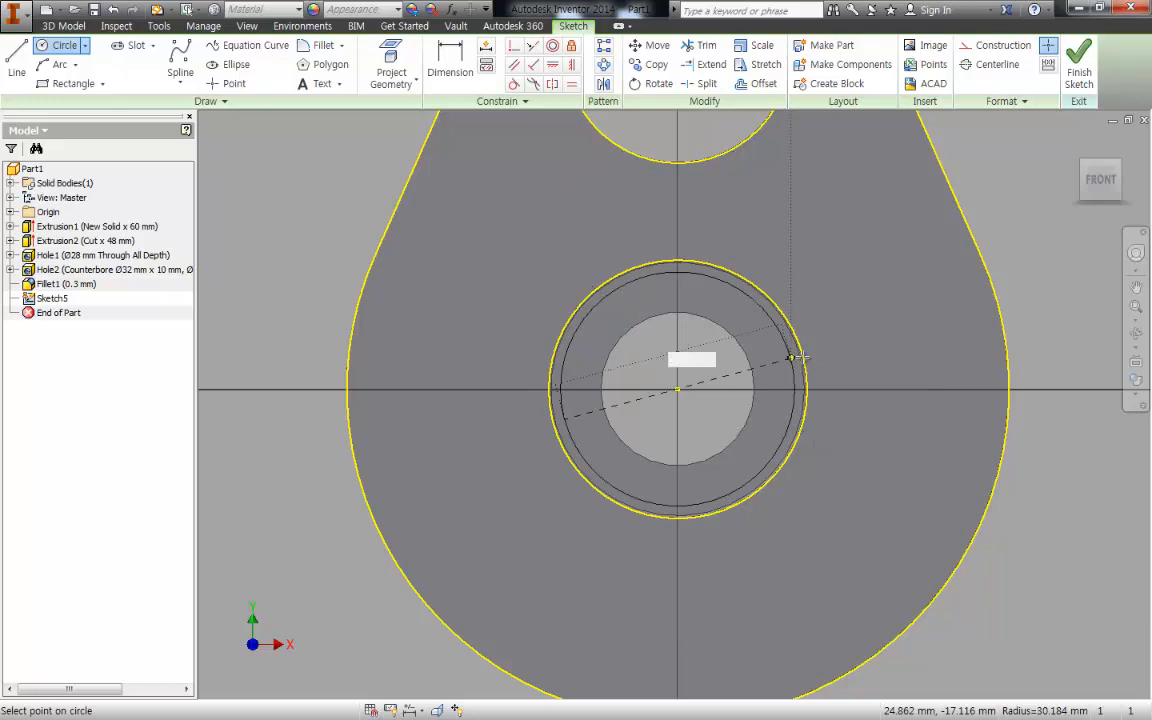
{"action": "key", "text": "Return"}
{"action": "key", "text": "Escape"}
- Set the diameter of the circle around the counterbored hole to 29 mm*2
{"action": "double_click", "coordinate": [743, 385]}
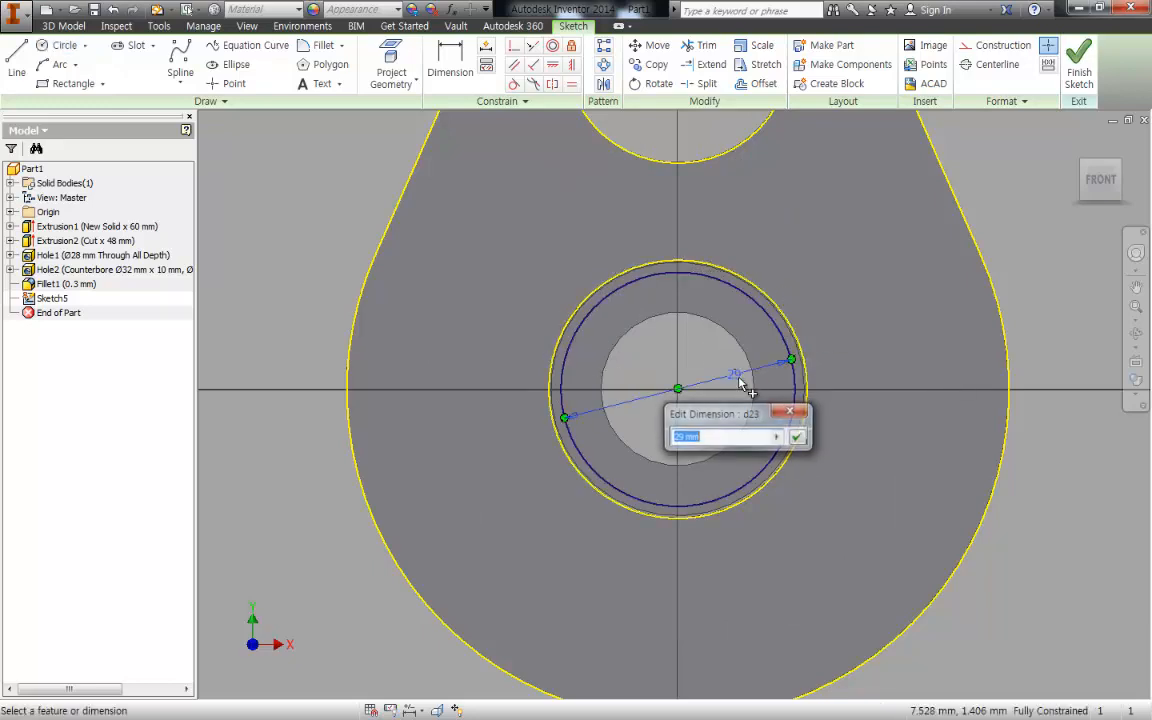
{"action": "type", "text": "*"}
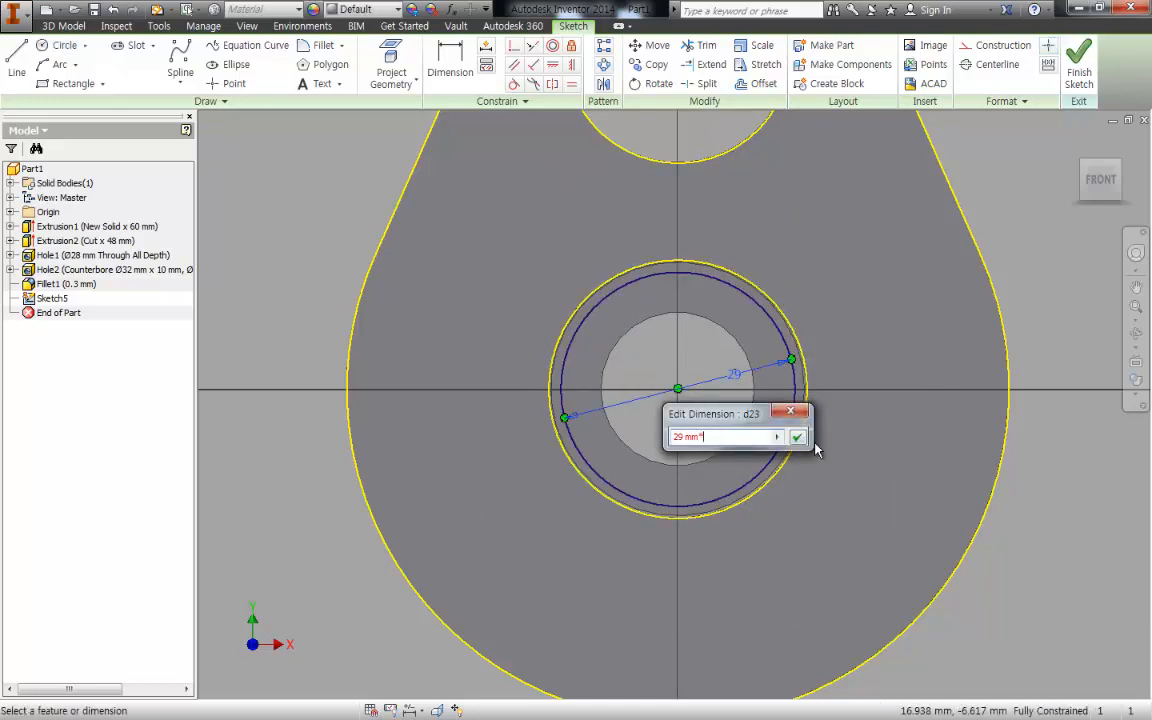
{"action": "type", "text": "2"}
{"action": "key", "text": "Return"}
- Draw a 50 mm diameter circle centred on the upper bearing bore
{"action": "middle_click_drag", "start_coordinate": [686, 118], "coordinate": [661, 360]}
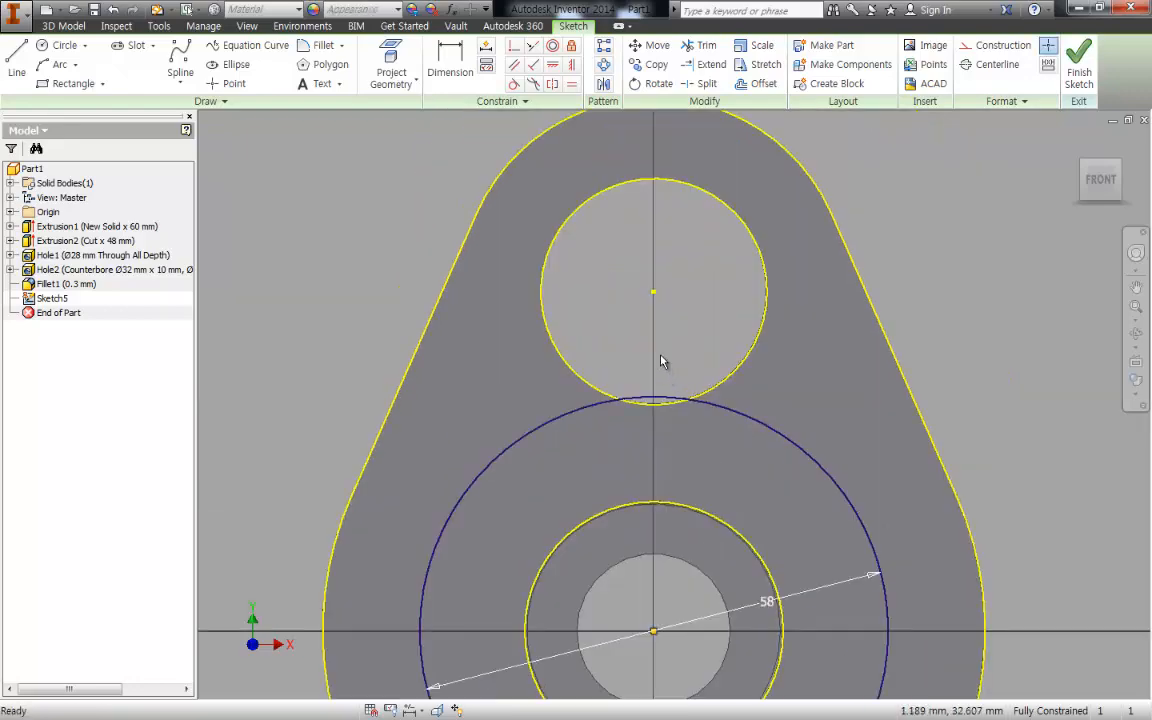
{"action": "key", "text": "c"}
{"action": "left_click", "coordinate": [653, 291]}
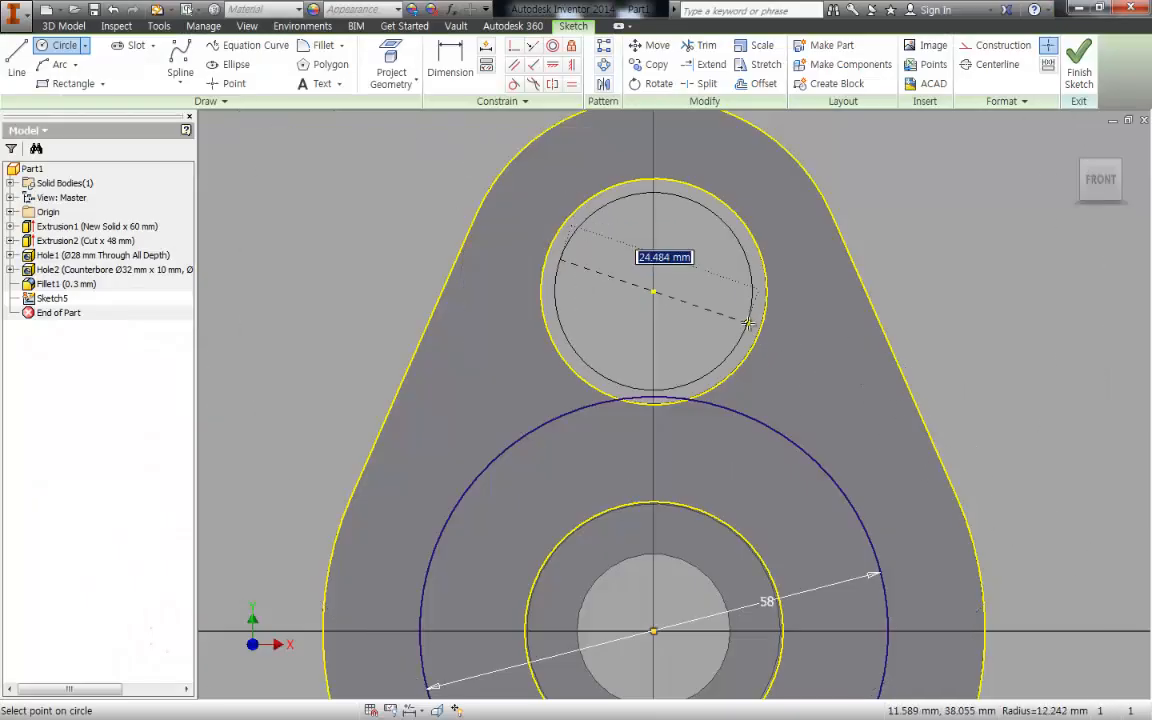
{"action": "type", "text": "50"}
{"action": "key", "text": "Return"}
{"action": "key", "text": "Escape"}
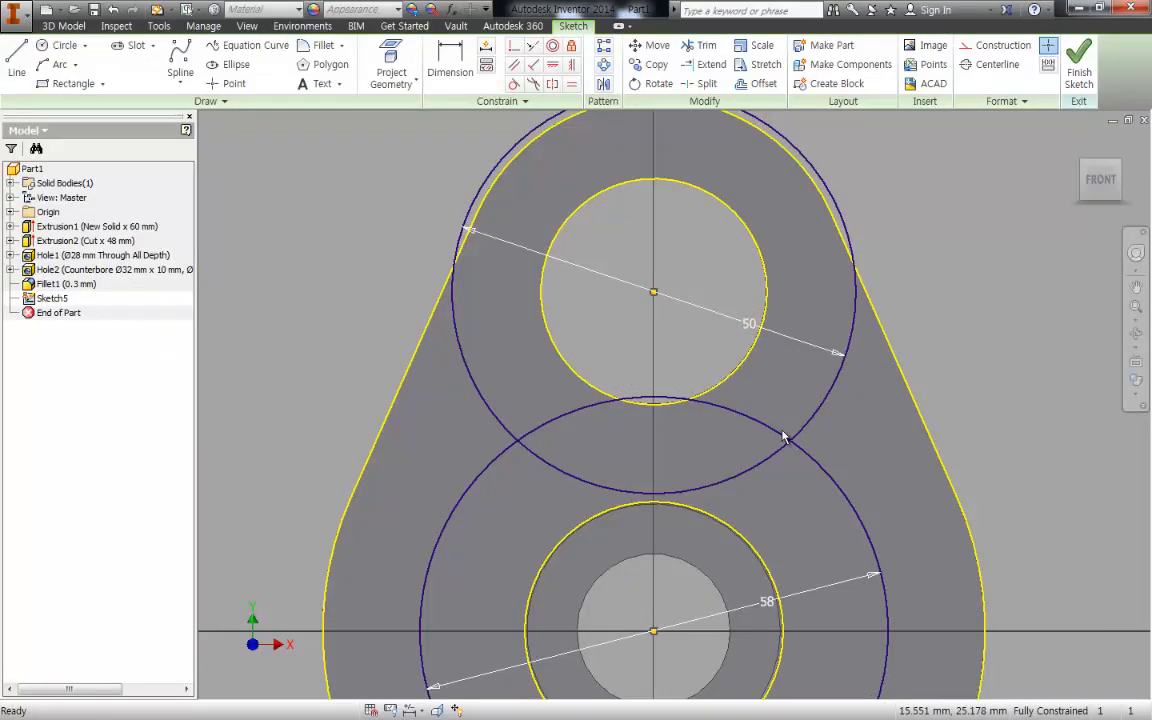
- Draw a short line joining the two large circles just outside their right-hand intersection
{"action": "middle_click_drag", "start_coordinate": [803, 427], "coordinate": [790, 326]}
{"action": "middle_click_drag", "start_coordinate": [956, 500], "coordinate": [951, 424]}
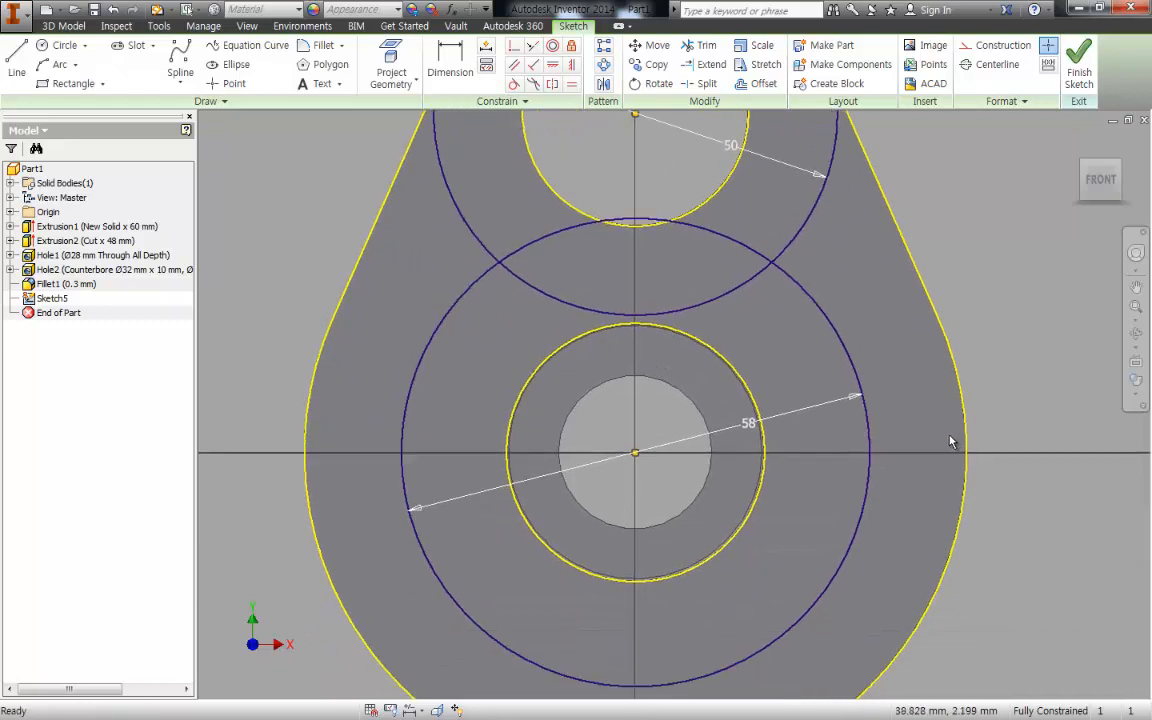
{"action": "scroll", "coordinate": [951, 441], "scroll_direction": "down", "scroll_amount": 2}
{"action": "scroll", "coordinate": [890, 320], "scroll_direction": "up", "scroll_amount": 3}
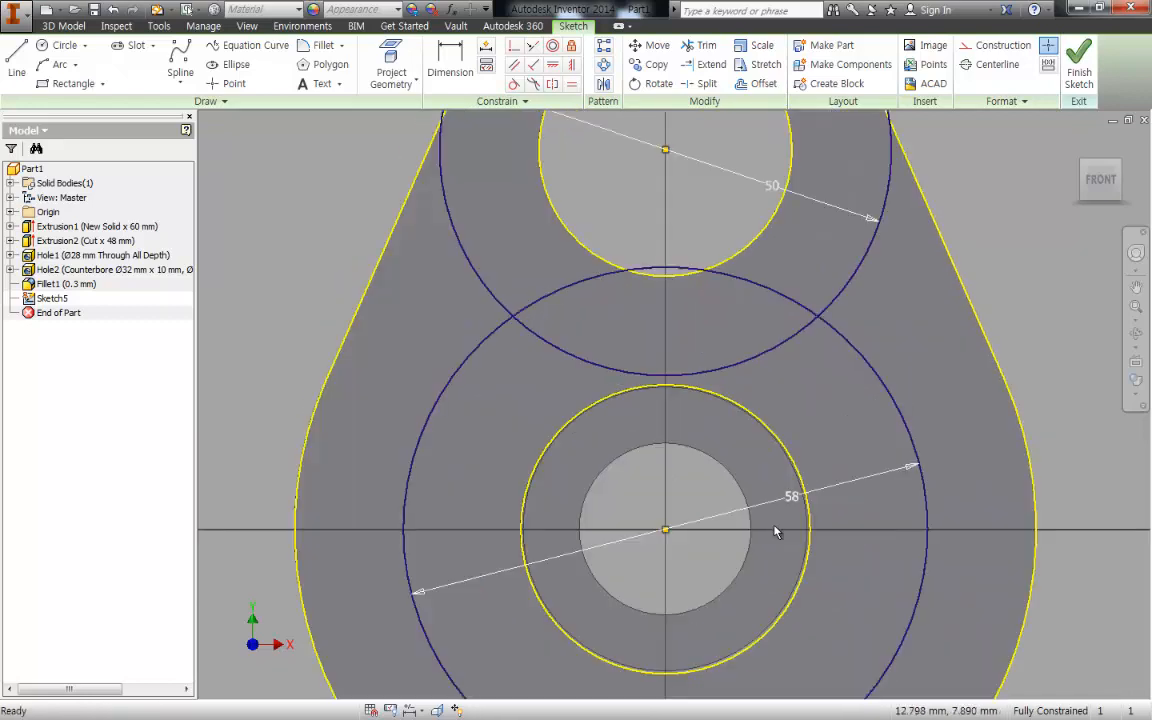
{"action": "scroll", "coordinate": [776, 532], "scroll_direction": "down", "scroll_amount": 2}
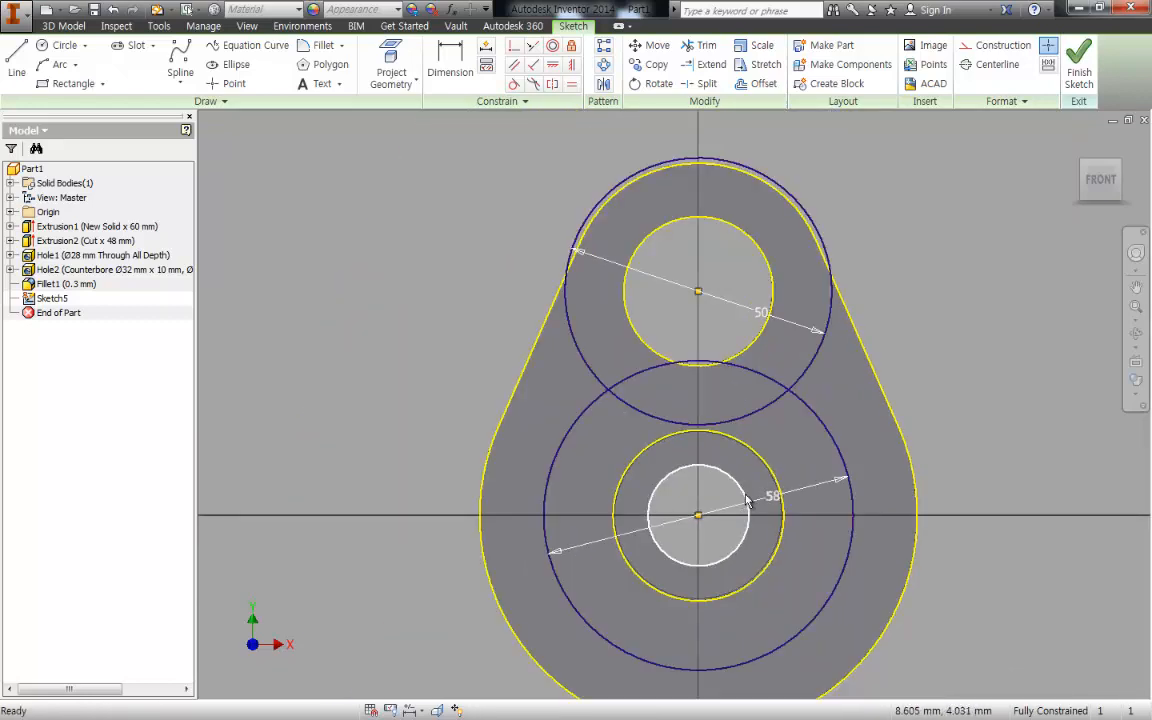
{"action": "middle_click_drag", "start_coordinate": [746, 500], "coordinate": [708, 449]}
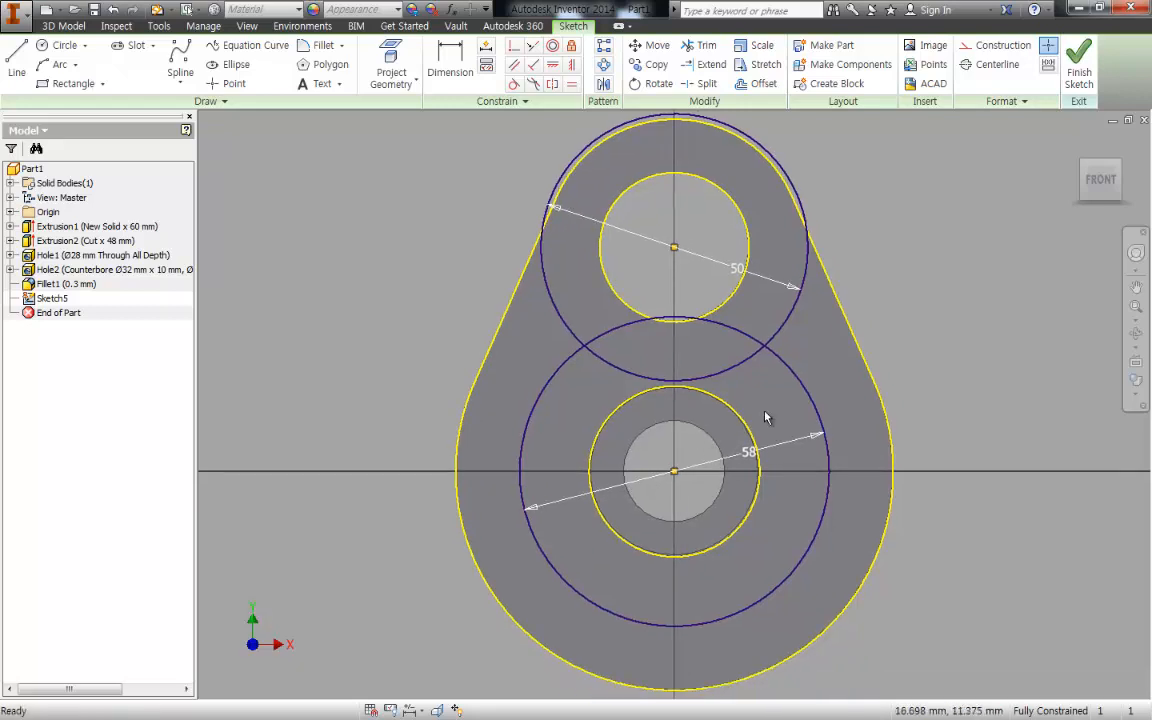
{"action": "key", "text": "l"}
{"action": "scroll", "coordinate": [760, 380], "scroll_direction": "up", "scroll_amount": 4}
{"action": "left_click", "coordinate": [782, 257]}
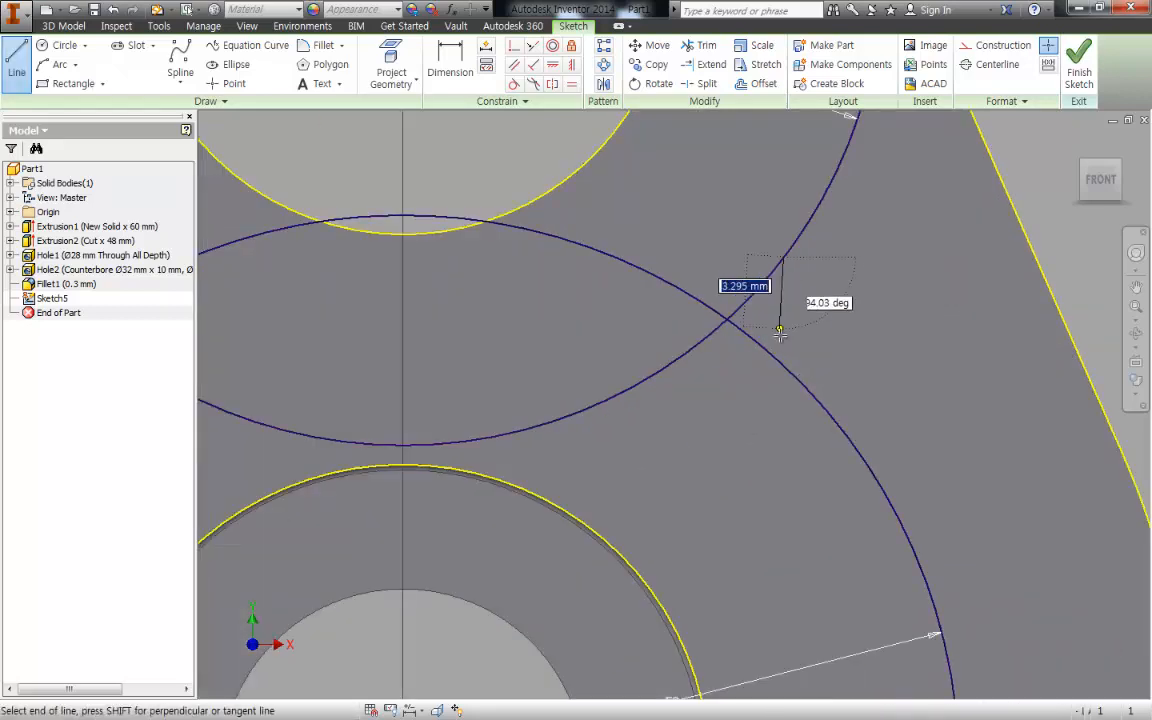
{"action": "left_click", "coordinate": [792, 375]}
{"action": "key", "text": "Escape"}
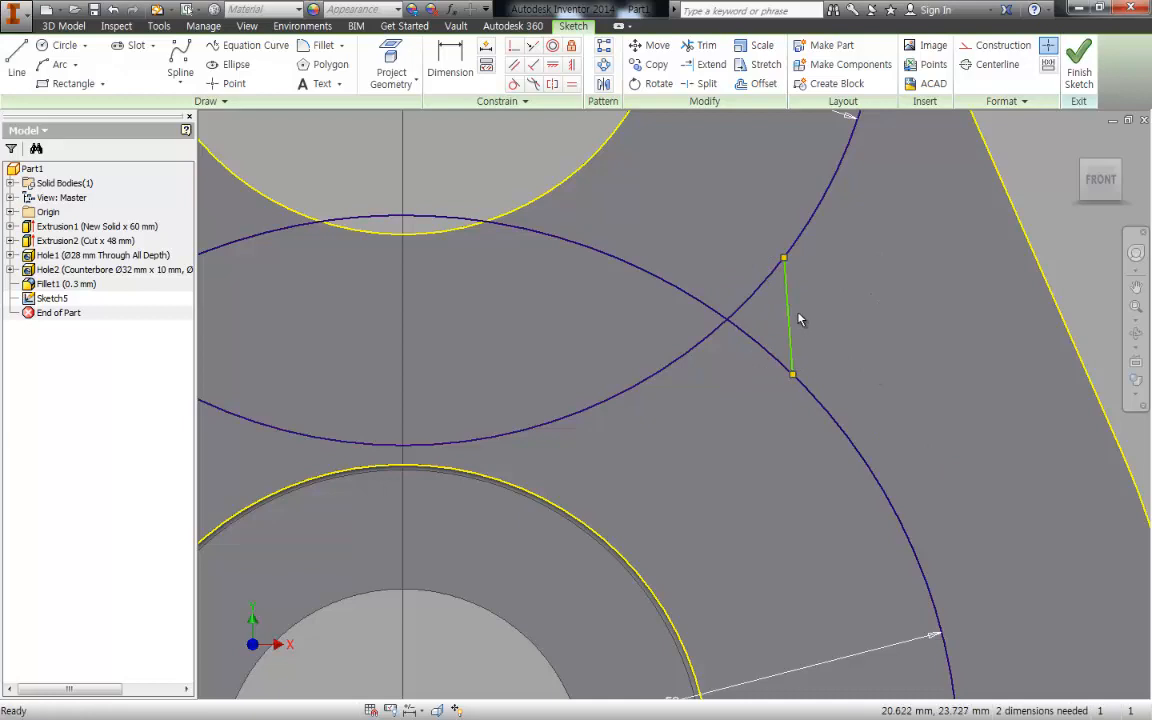
- Constrain the short connecting line to vertical and dimension its length to 3 mm
{"action": "key", "text": "bracketright"}
{"action": "left_click", "coordinate": [786, 292]}
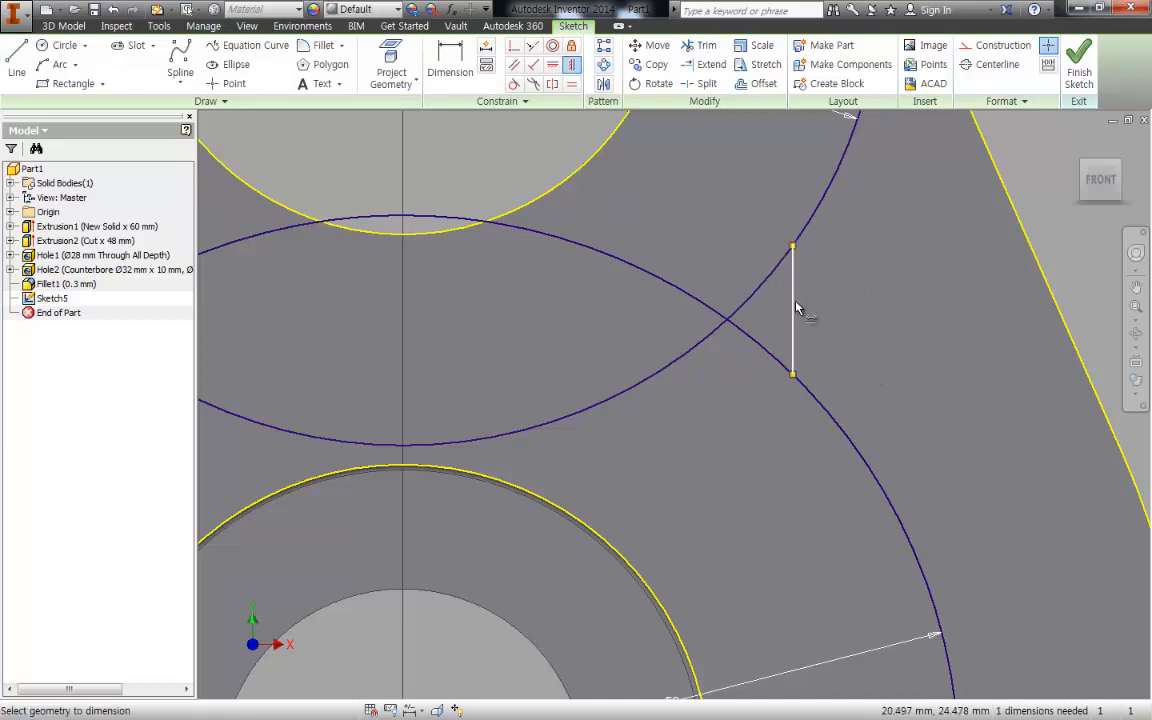
{"action": "left_click", "coordinate": [796, 308]}
{"action": "left_click", "coordinate": [862, 311]}
{"action": "type", "text": "3"}
{"action": "left_click", "coordinate": [925, 371]}
- Draw a short horizontal line from the 50 mm circle to the housing's right slanted edge, below the circle's centre level
{"action": "middle_click_drag", "start_coordinate": [935, 261], "coordinate": [921, 335]}
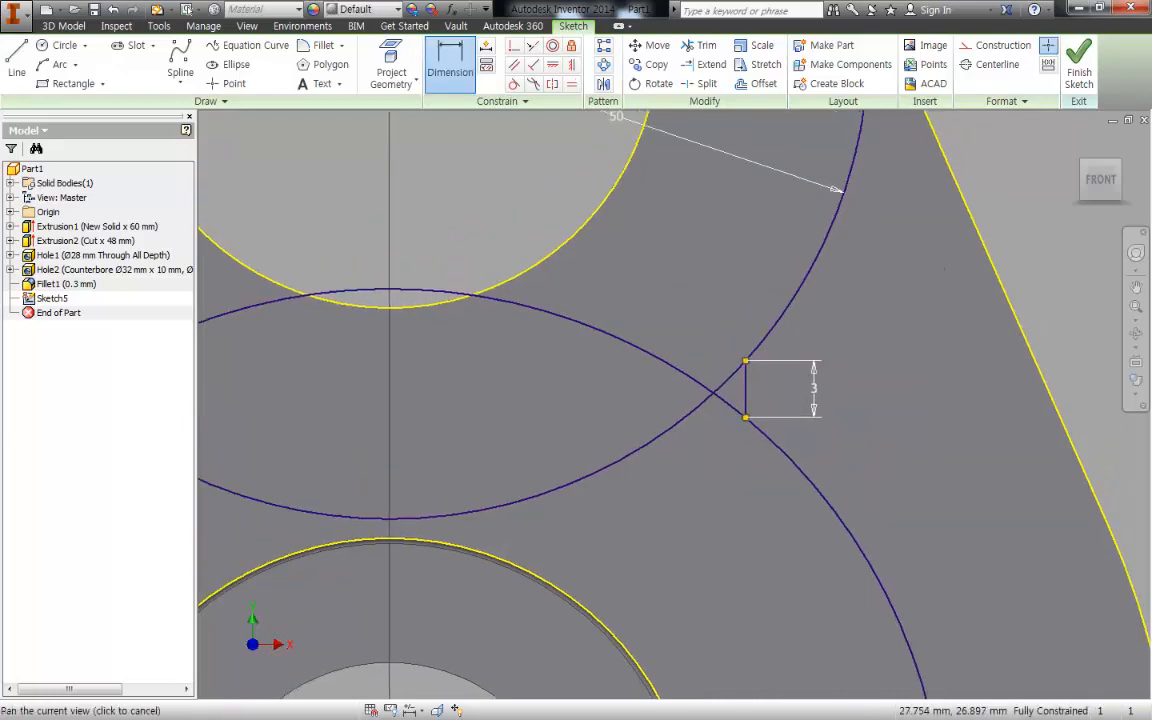
{"action": "key", "text": "l"}
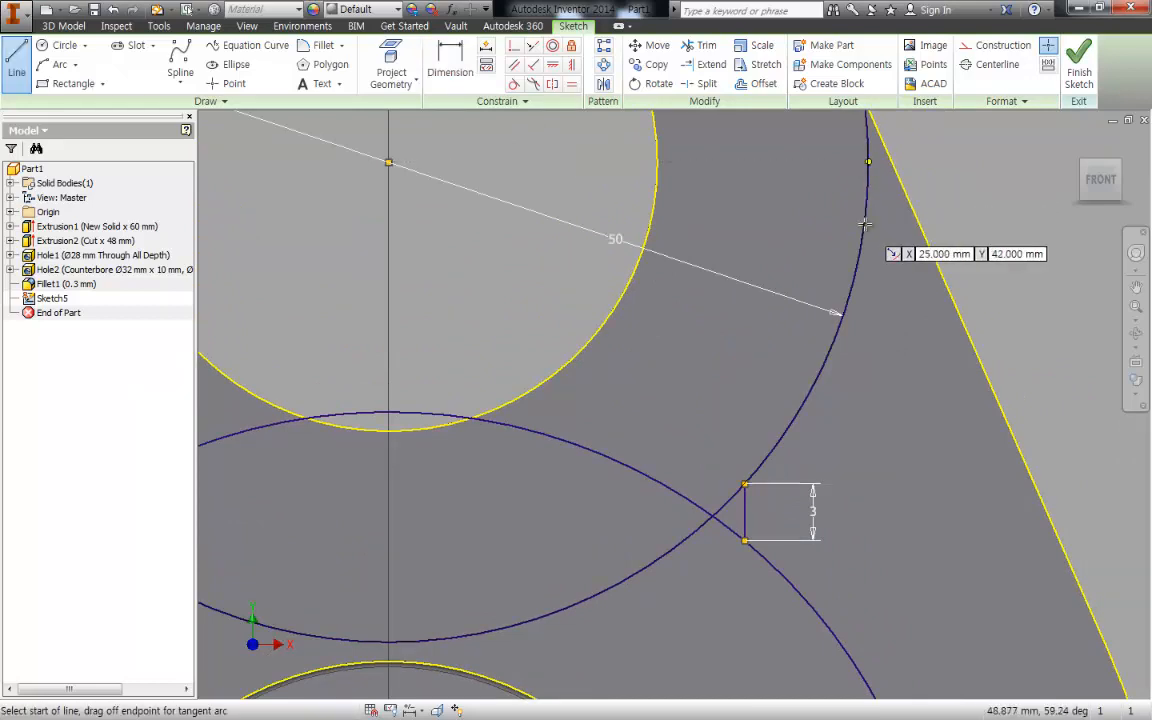
{"action": "left_click", "coordinate": [863, 224]}
{"action": "left_click", "coordinate": [920, 225]}
{"action": "key", "text": "Escape"}
{"action": "middle_click_drag", "start_coordinate": [904, 237], "coordinate": [905, 297]}
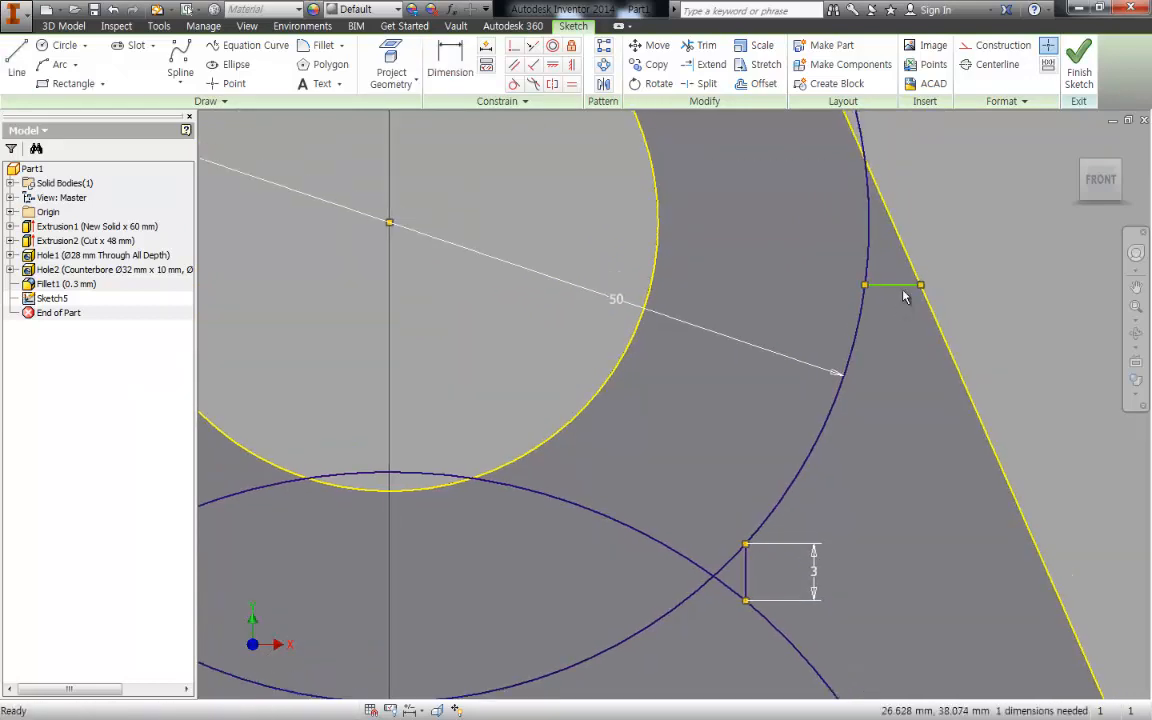
- Dimension the short horizontal line's length to 2 mm
{"action": "left_click", "coordinate": [906, 284]}
{"action": "left_click", "coordinate": [906, 149]}
{"action": "type", "text": "2"}
{"action": "left_click", "coordinate": [968, 209]}
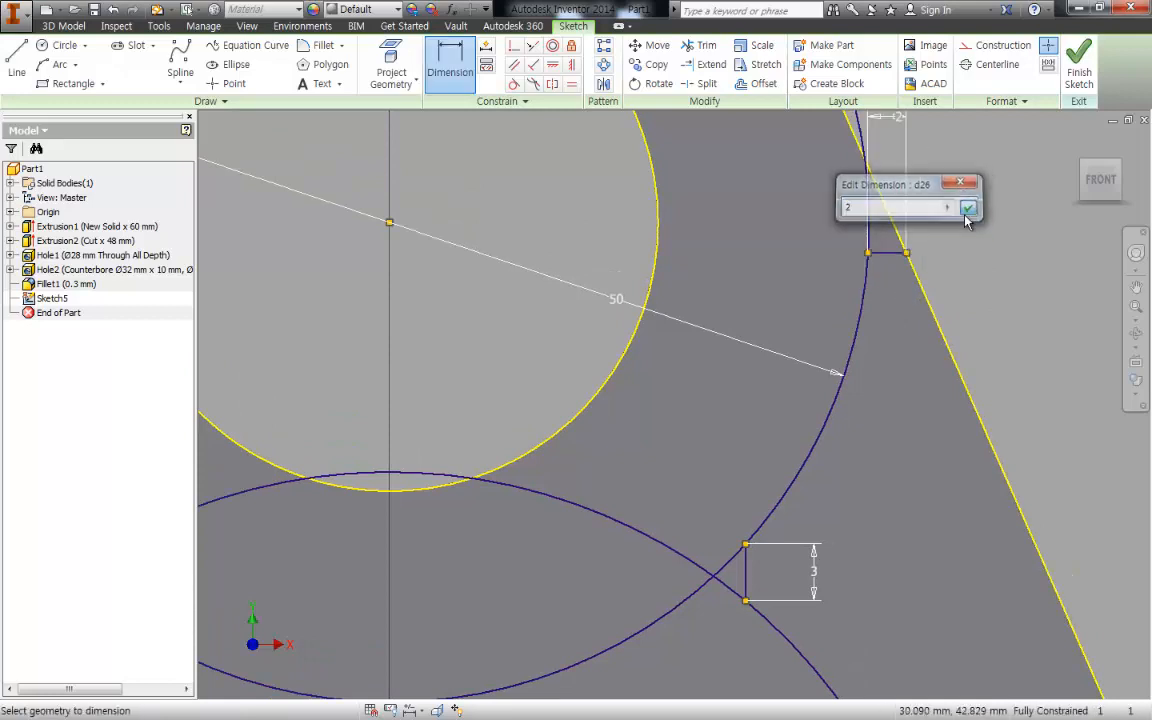
- Convert the projected edge circle of the lower counterbored hole to construction geometry
{"action": "scroll", "coordinate": [998, 285], "scroll_direction": "down", "scroll_amount": 3}
{"action": "mouse_move", "coordinate": [1049, 411]}
{"action": "middle_mouse_down"}
{"action": "mouse_move", "coordinate": [887, 261]}
{"action": "mouse_move", "coordinate": [931, 360]}
{"action": "mouse_move", "coordinate": [918, 308]}
{"action": "middle_mouse_up"}
{"action": "scroll", "coordinate": [887, 261], "scroll_direction": "down", "scroll_amount": 3}
{"action": "middle_click_drag", "start_coordinate": [836, 325], "coordinate": [826, 275]}
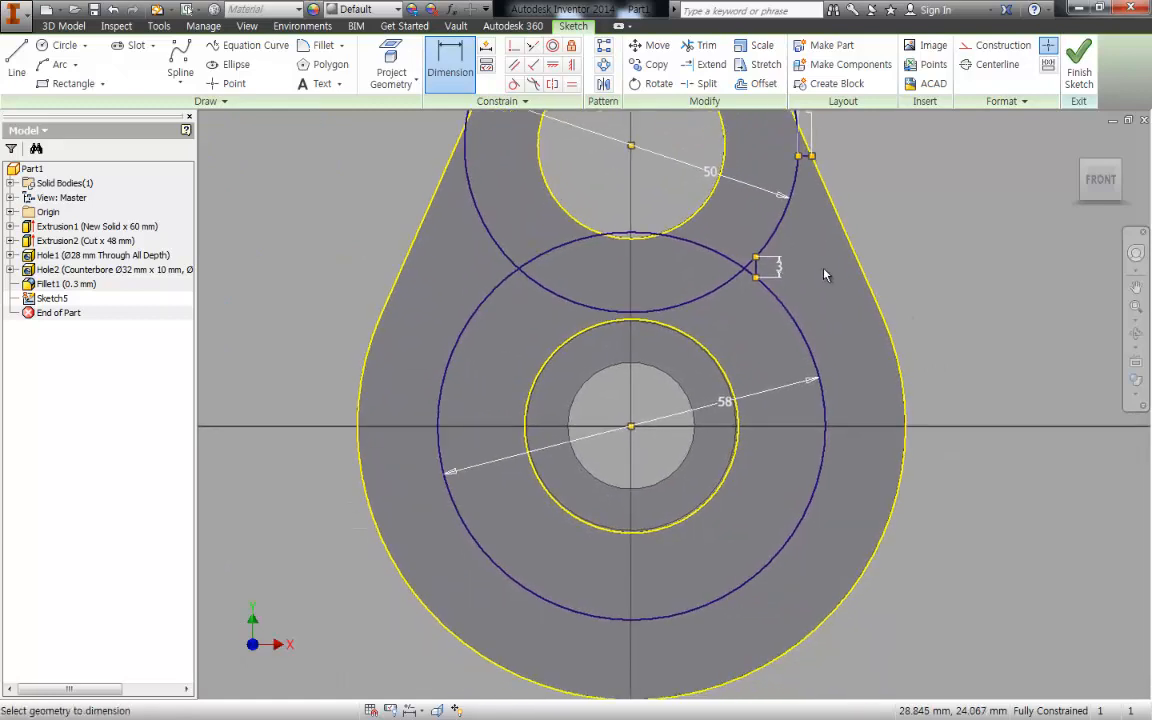
{"action": "middle_click_drag", "start_coordinate": [743, 361], "coordinate": [758, 305]}
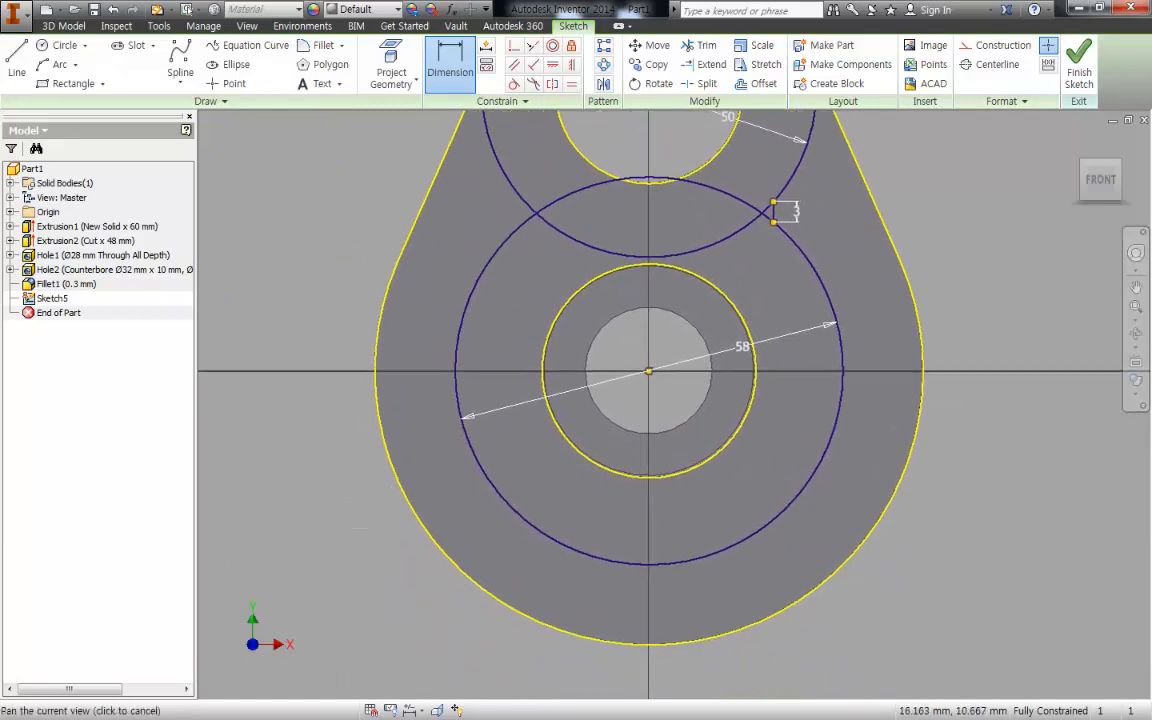
{"action": "key", "text": "Escape"}
{"action": "left_click", "coordinate": [719, 451]}
{"action": "right_click", "coordinate": [985, 279]}
{"action": "left_click", "coordinate": [1062, 270]}
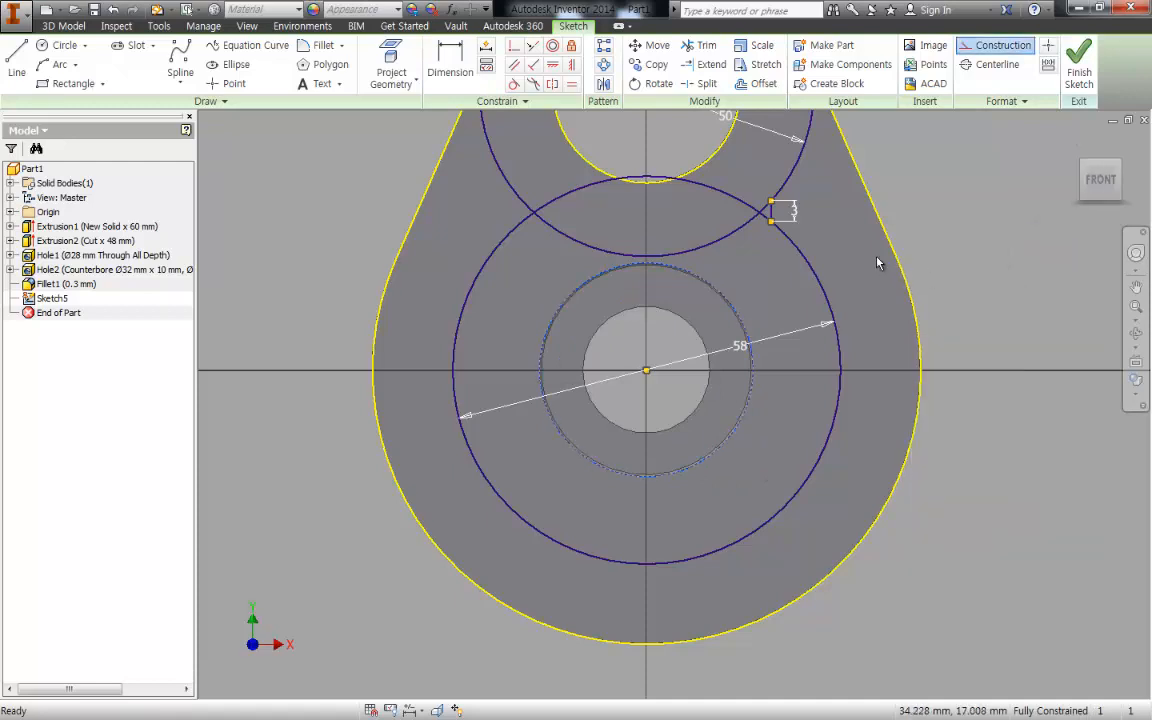
- Convert the projected edge circle of the upper bearing bore to construction geometry
{"action": "middle_click_drag", "start_coordinate": [785, 189], "coordinate": [808, 357]}
{"action": "left_click", "coordinate": [747, 312]}
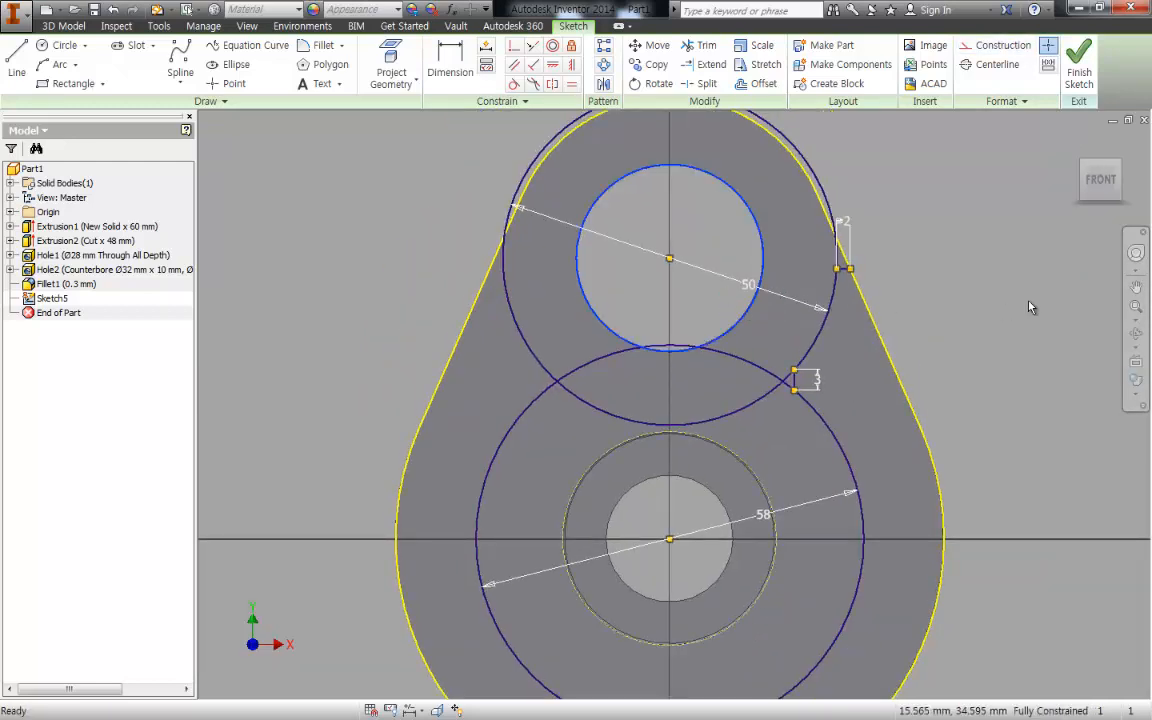
{"action": "right_click", "coordinate": [1030, 277]}
{"action": "left_click", "coordinate": [1088, 277]}
- Draw a vertical line from the lower hole's centre to the upper bore's centre and make it a construction line
{"action": "middle_click_drag", "start_coordinate": [957, 396], "coordinate": [960, 297]}
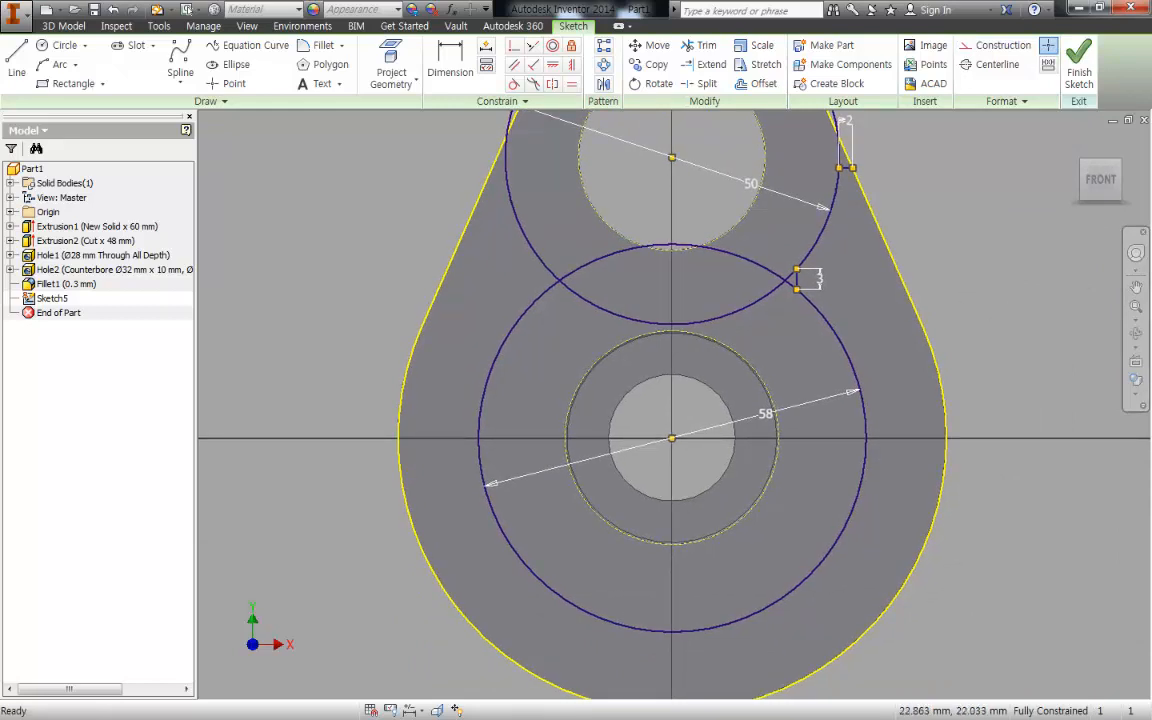
{"action": "middle_click_drag", "start_coordinate": [812, 278], "coordinate": [808, 278]}
{"action": "key", "text": "l"}
{"action": "key", "text": "Return"}
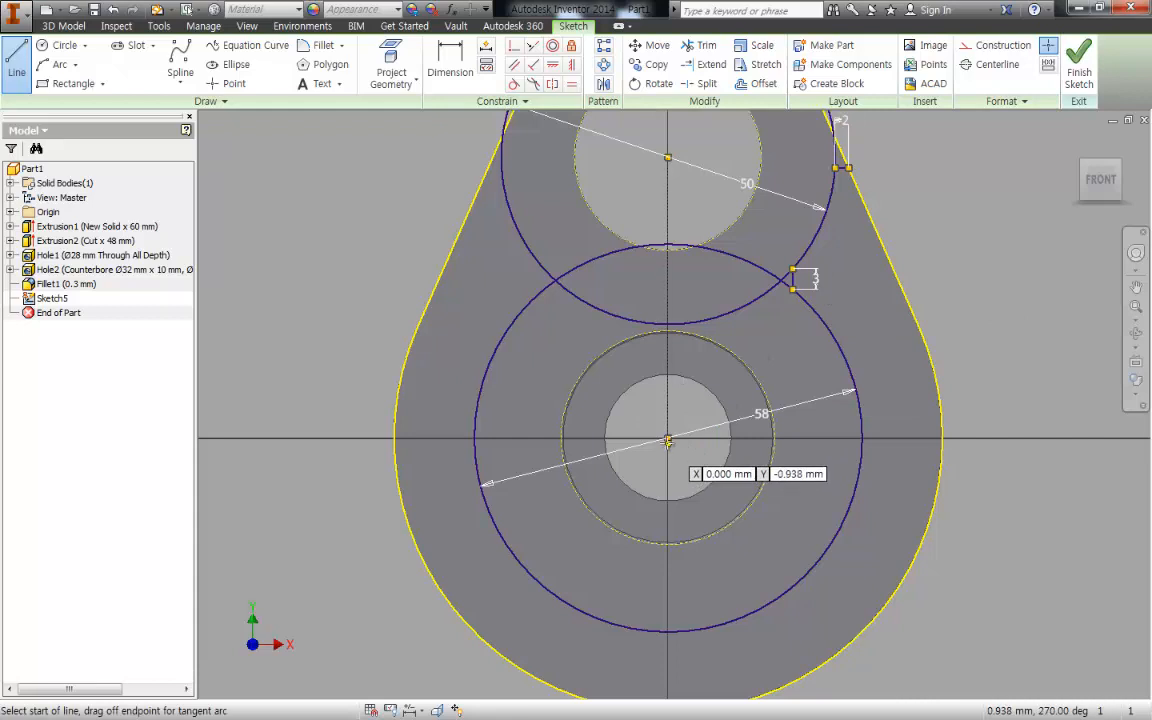
{"action": "left_click", "coordinate": [668, 437]}
{"action": "left_click", "coordinate": [668, 157]}
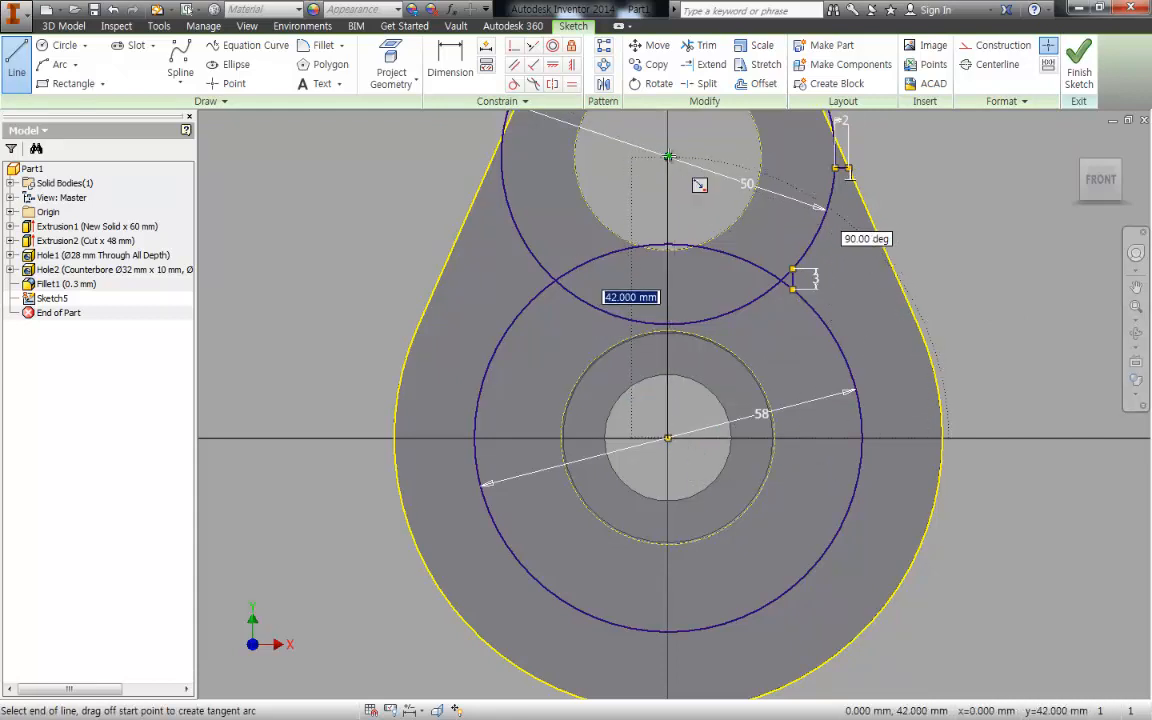
{"action": "key", "text": "Escape"}
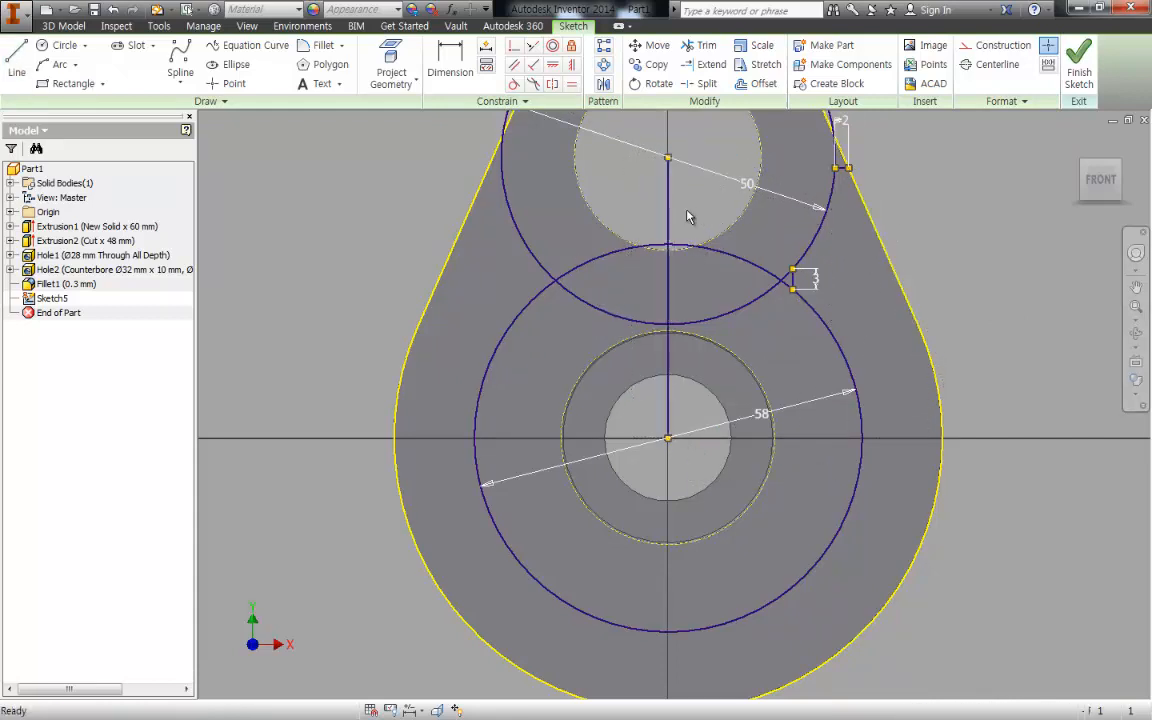
{"action": "right_click", "coordinate": [958, 201]}
{"action": "left_click", "coordinate": [1023, 195]}
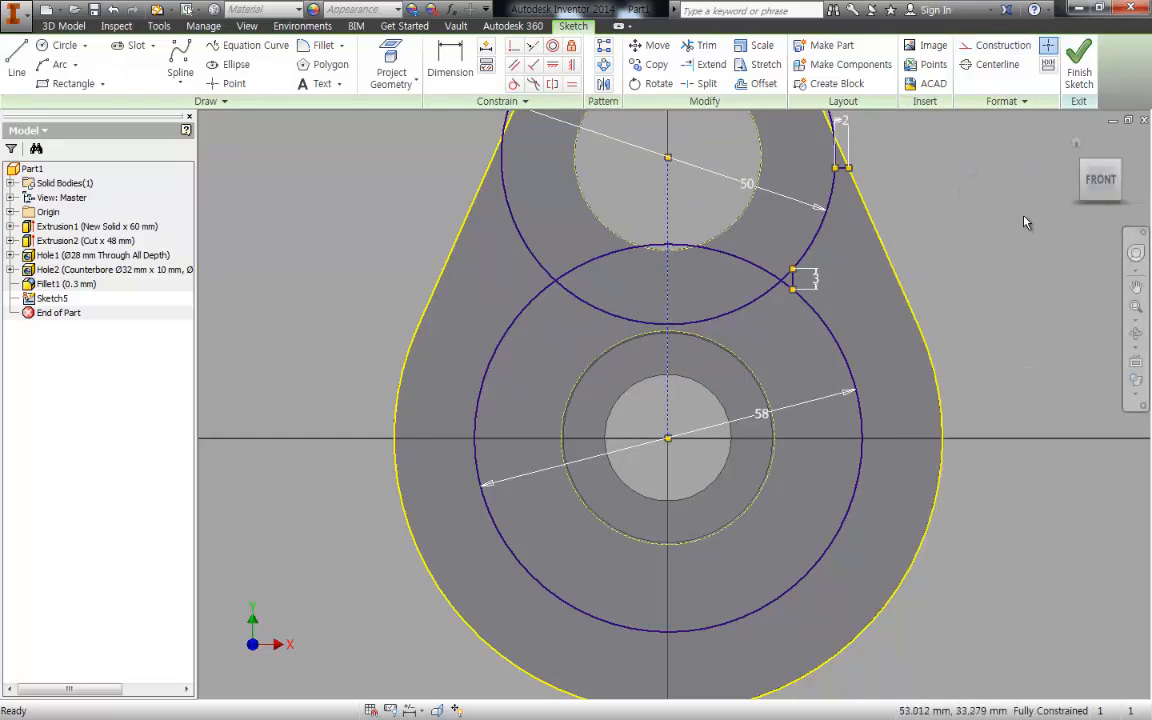
- Mirror the 3 mm vertical line and the 2 mm horizontal line across the vertical construction line
{"action": "key", "text": "m"}
{"action": "key", "text": "i"}
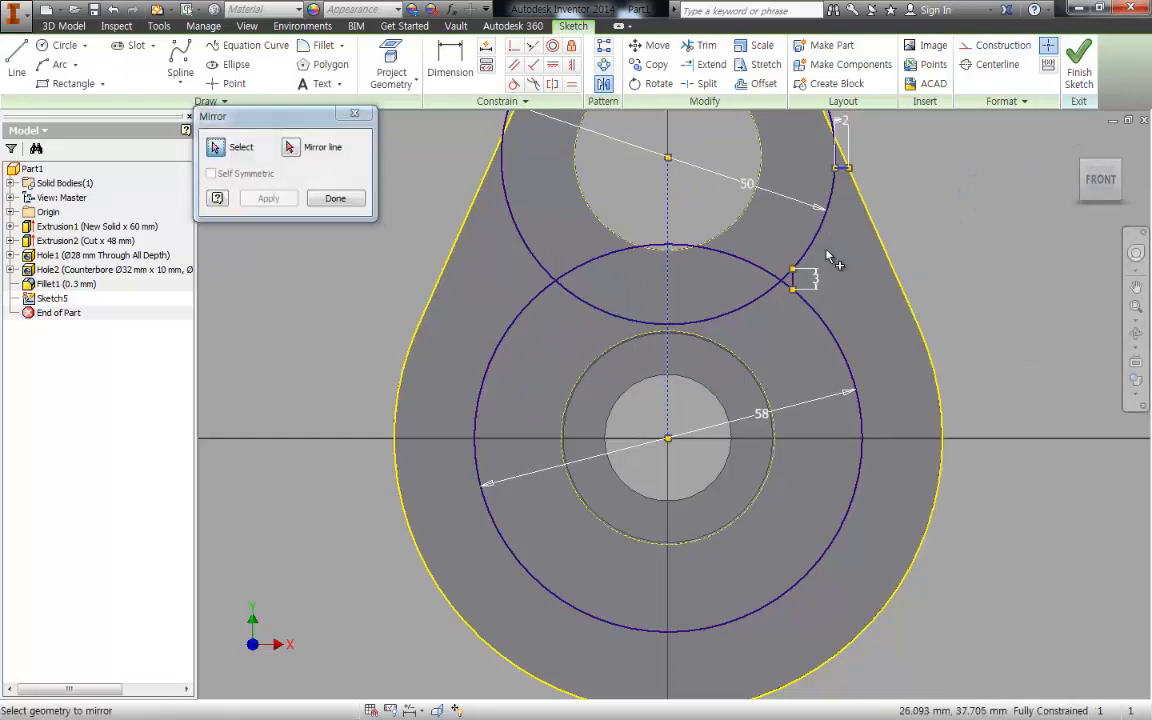
{"action": "left_click", "coordinate": [289, 148]}
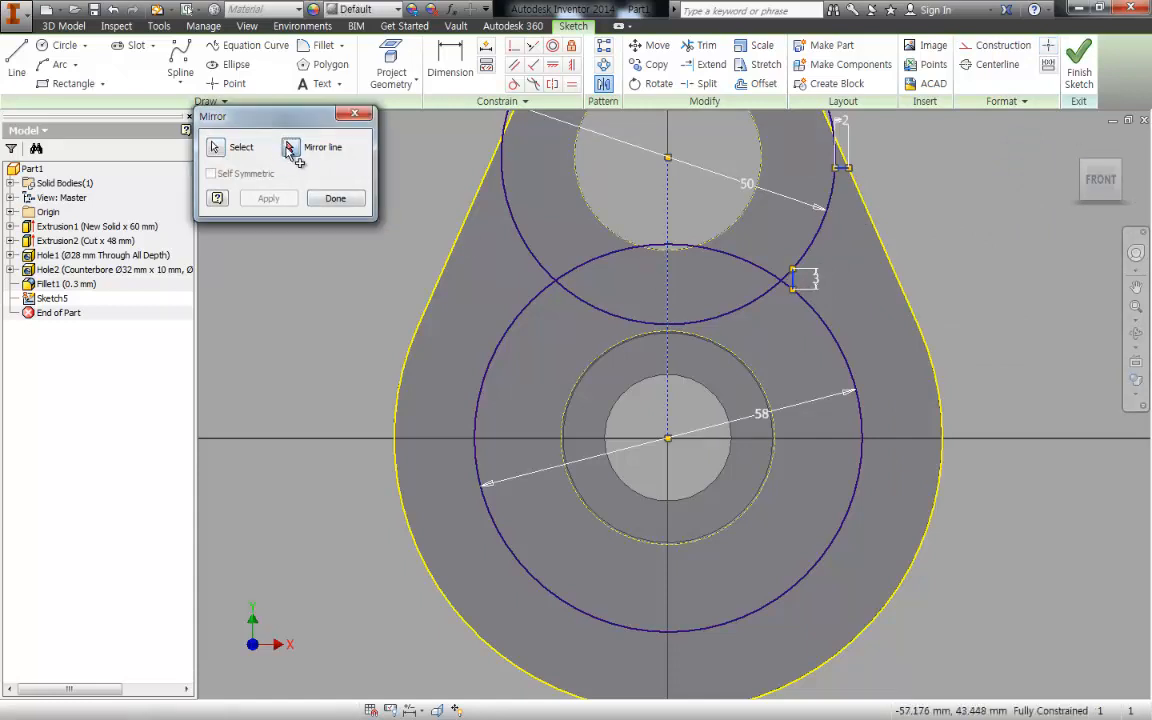
{"action": "left_click", "coordinate": [668, 388]}
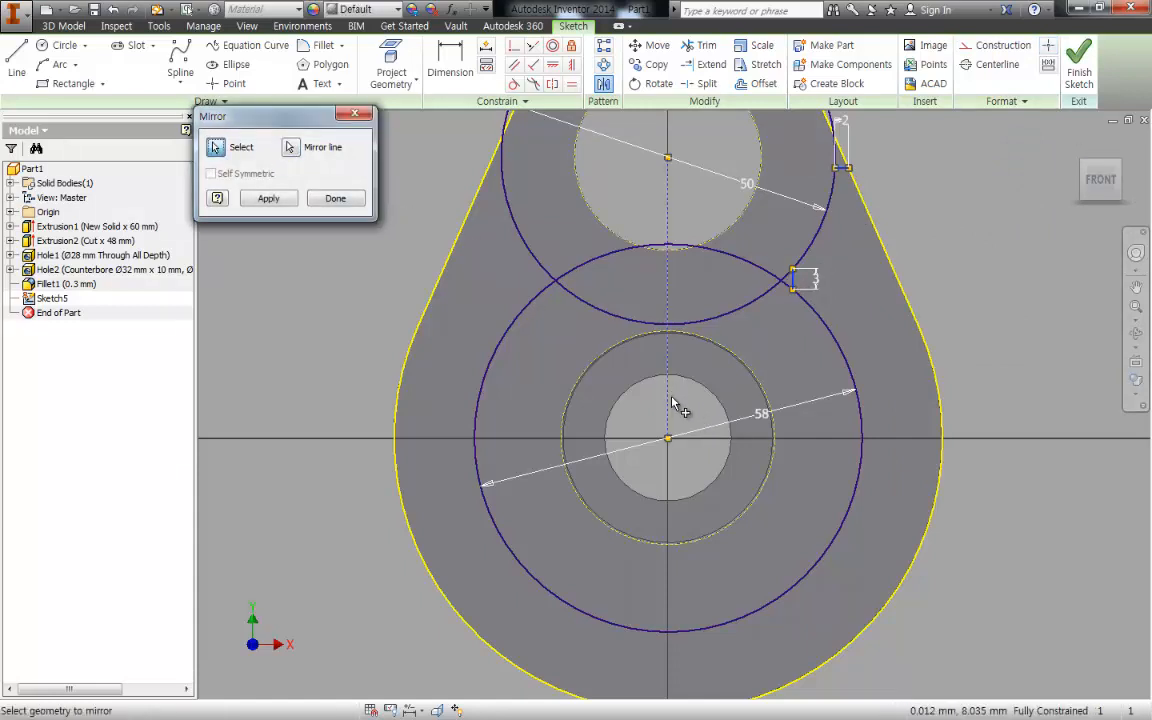
{"action": "left_click", "coordinate": [283, 203]}
{"action": "left_click", "coordinate": [335, 198]}
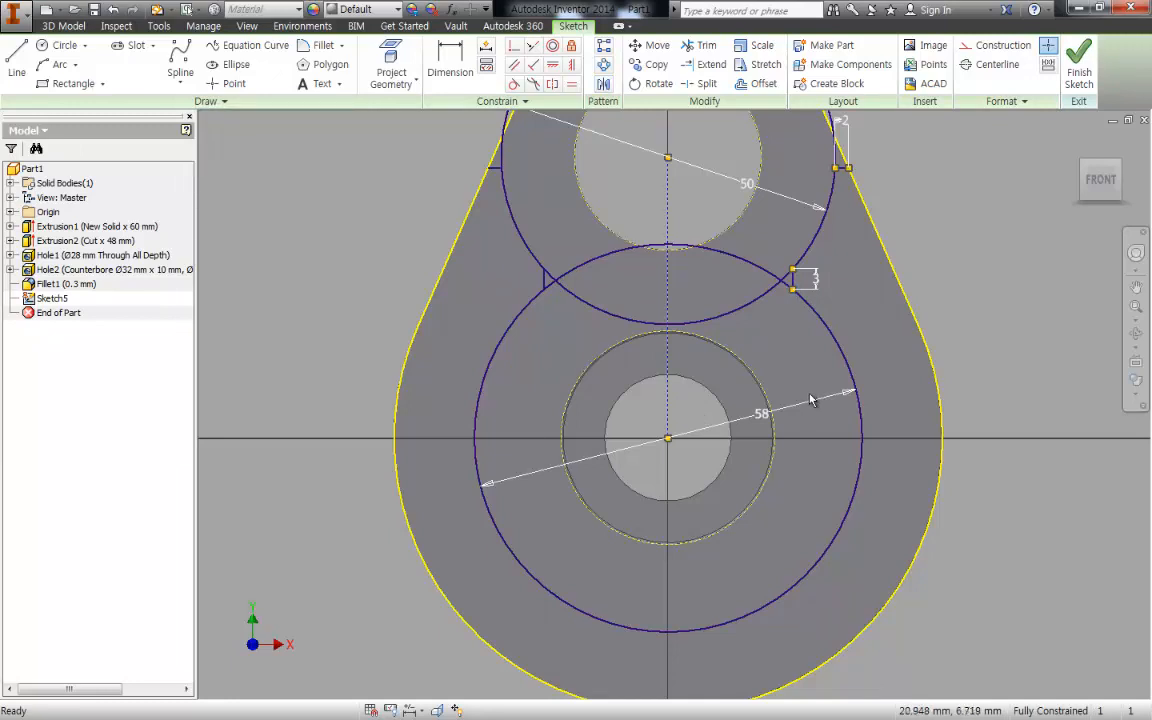
{"action": "scroll", "coordinate": [810, 396], "scroll_direction": "down", "scroll_amount": 3}
{"action": "mouse_move", "coordinate": [774, 395]}
{"action": "middle_mouse_down"}
{"action": "mouse_move", "coordinate": [771, 376]}
{"action": "mouse_move", "coordinate": [752, 421]}
{"action": "mouse_move", "coordinate": [718, 325]}
{"action": "middle_mouse_up"}
{"action": "scroll", "coordinate": [745, 356], "scroll_direction": "up", "scroll_amount": 3}
{"action": "scroll", "coordinate": [750, 415], "scroll_direction": "down", "scroll_amount": 3}
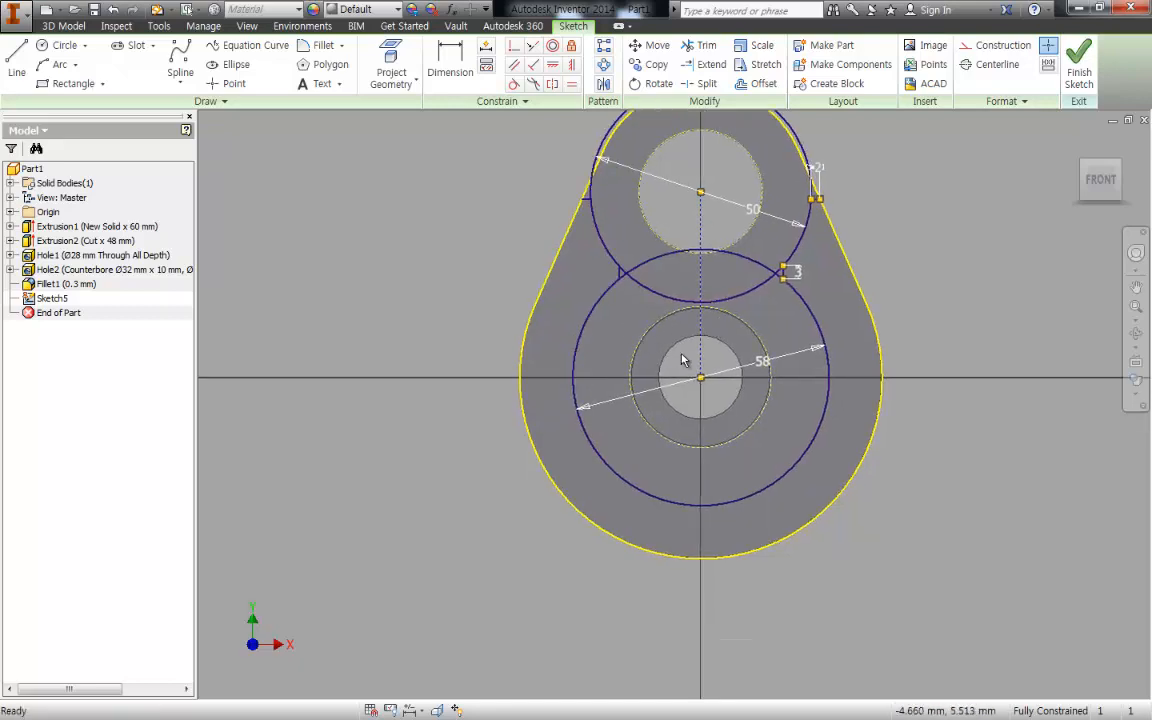
{"action": "key", "text": "e"}
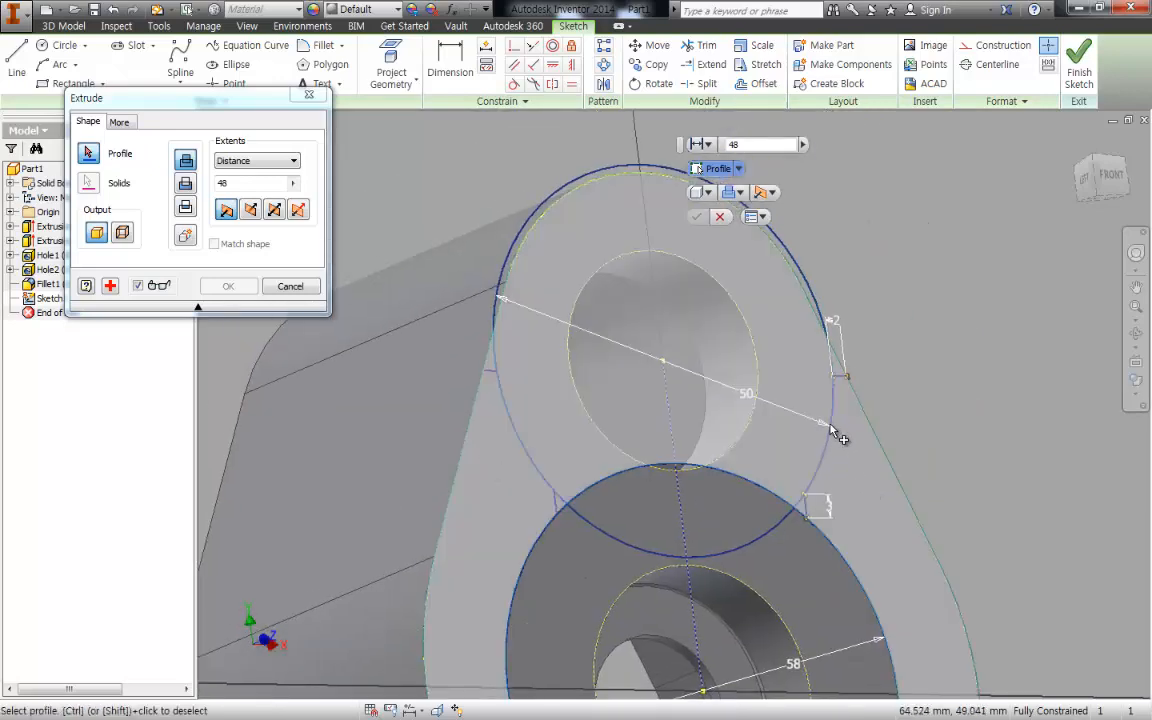
{"action": "key", "text": "Escape"}
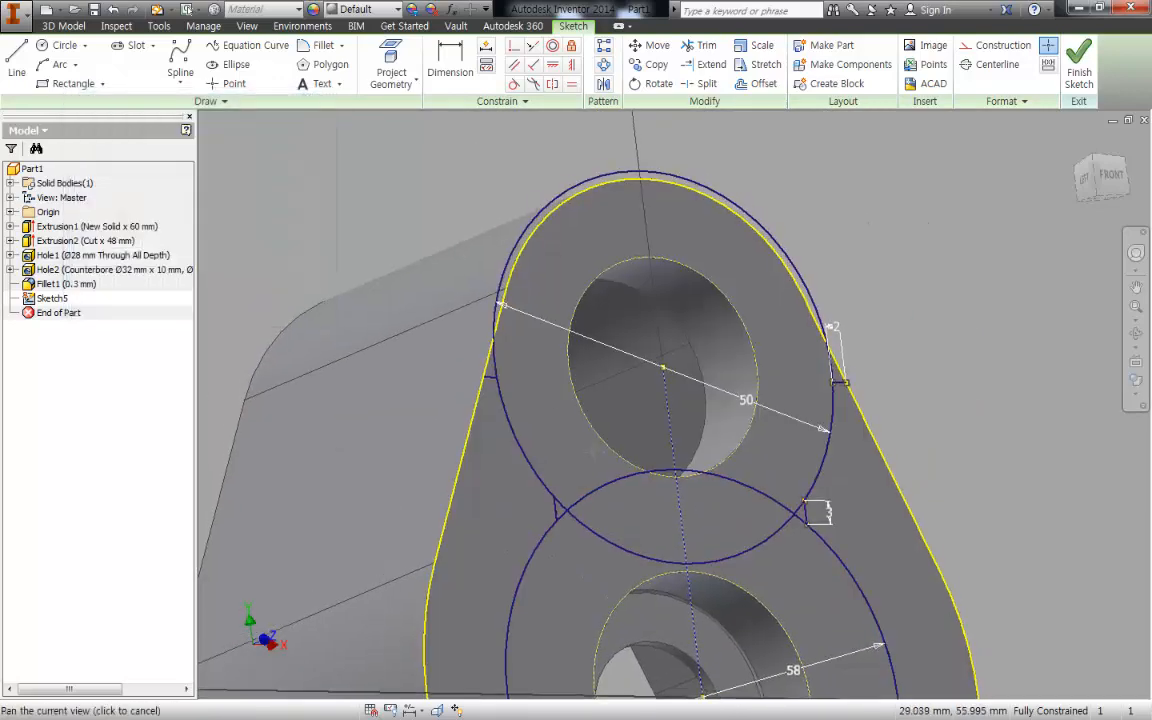
- Convert all projected arcs and slanted edges of the housing's outer outline to construction geometry
{"action": "mouse_move", "coordinate": [606, 446]}
{"action": "middle_mouse_down"}
{"action": "mouse_move", "coordinate": [753, 329]}
{"action": "mouse_move", "coordinate": [720, 365]}
{"action": "middle_mouse_up"}
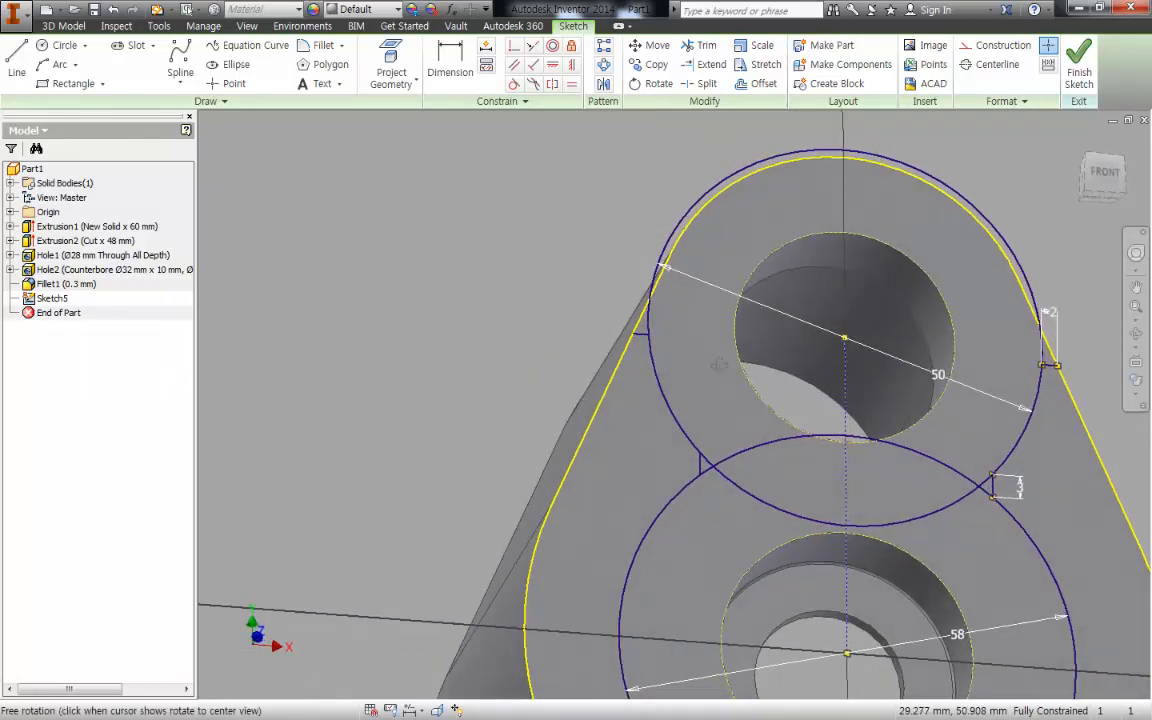
{"action": "middle_click_drag", "start_coordinate": [865, 679], "coordinate": [805, 405]}
{"action": "scroll", "coordinate": [805, 405], "scroll_direction": "down", "scroll_amount": 5}
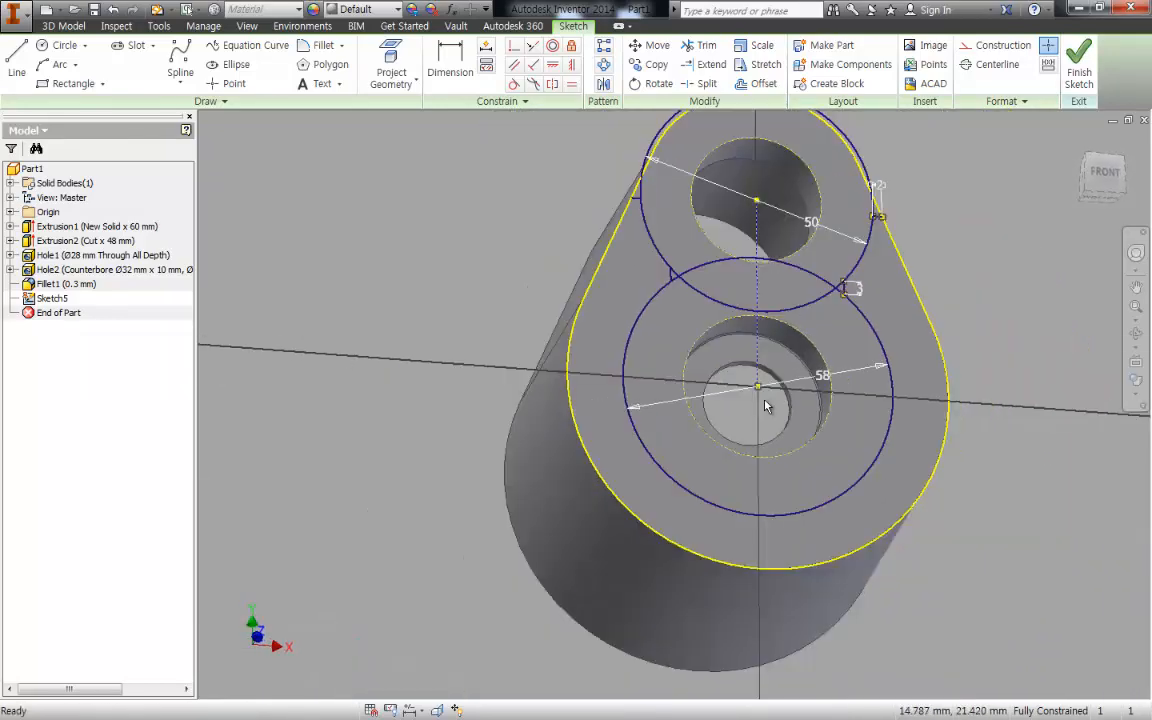
{"action": "left_click_drag", "start_coordinate": [581, 356], "coordinate": [526, 302]}
{"action": "middle_click_drag", "start_coordinate": [654, 298], "coordinate": [603, 395]}
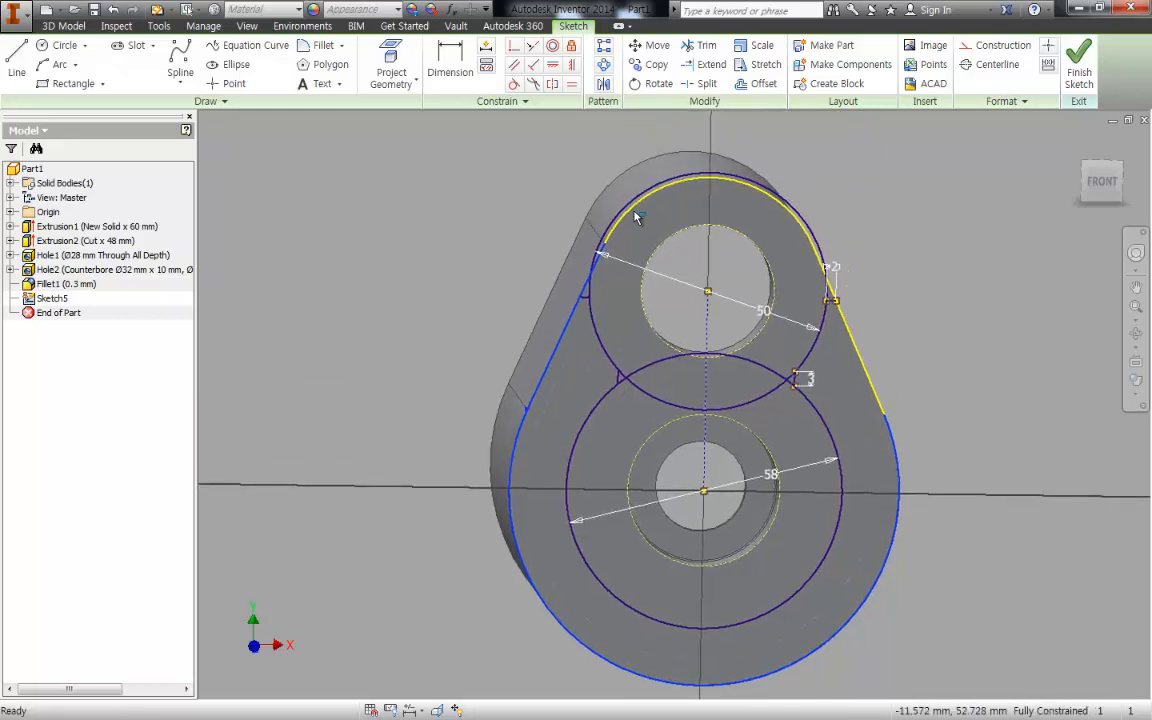
{"action": "right_click", "coordinate": [927, 184]}
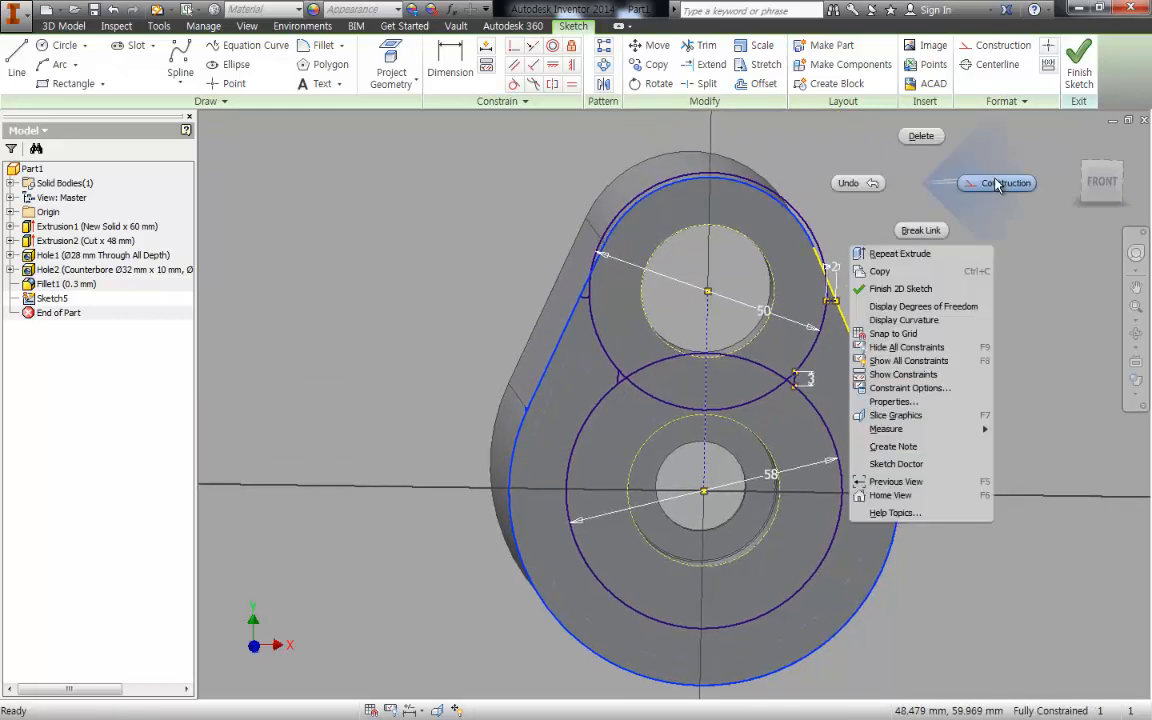
{"action": "left_click", "coordinate": [996, 183]}
{"action": "left_click_drag", "start_coordinate": [898, 350], "coordinate": [851, 358]}
{"action": "right_click", "coordinate": [943, 298]}
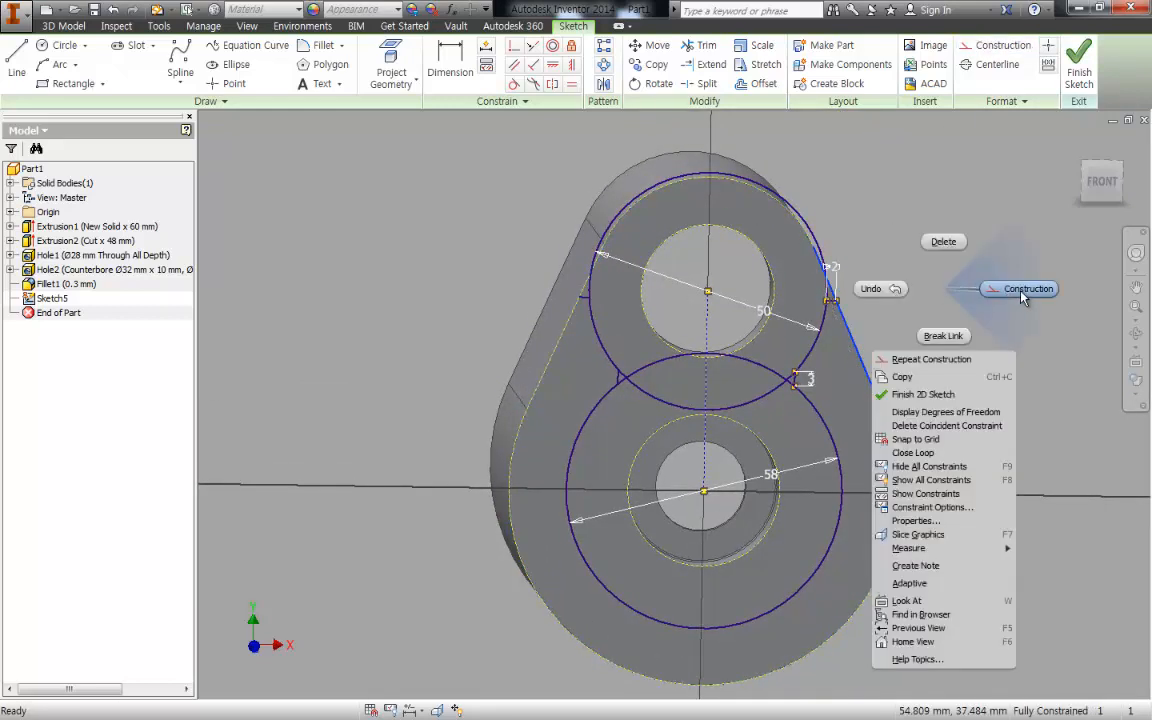
{"action": "left_click", "coordinate": [1023, 293]}
- Draw a centre-point arc about the lower hole's centre, tracing the housing's large lower arc between the two slanted edges
{"action": "middle_click_drag", "start_coordinate": [704, 490], "coordinate": [724, 398]}
{"action": "left_click", "coordinate": [732, 421]}
{"action": "key", "text": "a"}
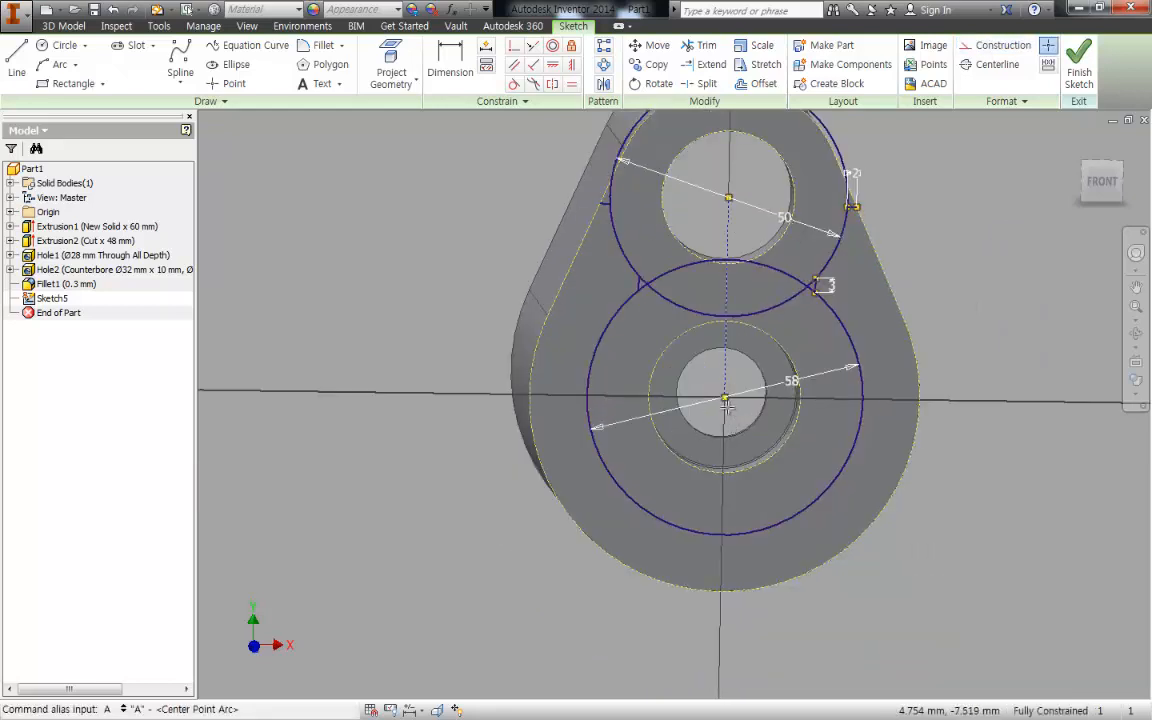
{"action": "left_click", "coordinate": [725, 397]}
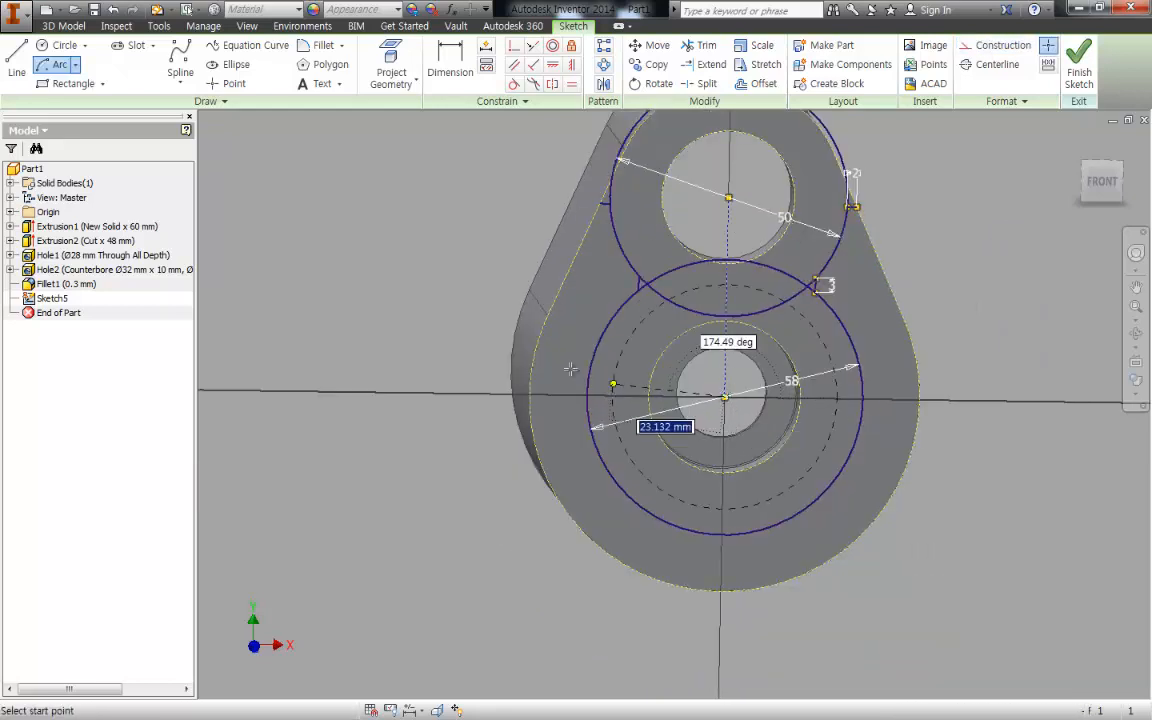
{"action": "left_click", "coordinate": [546, 317]}
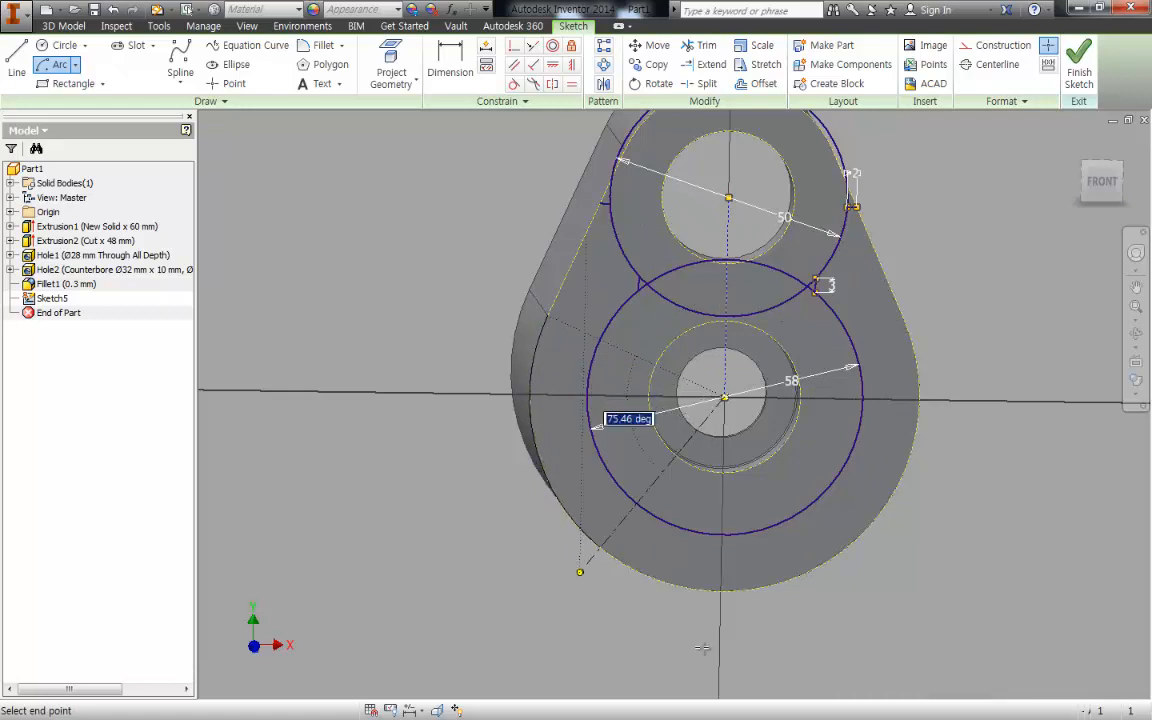
{"action": "left_click", "coordinate": [905, 338]}
{"action": "middle_click_drag", "start_coordinate": [673, 364], "coordinate": [663, 415]}
{"action": "key", "text": "Escape"}
- Draw a line along the left slanted edge up to the mirrored short line and make its lower end coincident with the large arc's end
{"action": "key", "text": "l"}
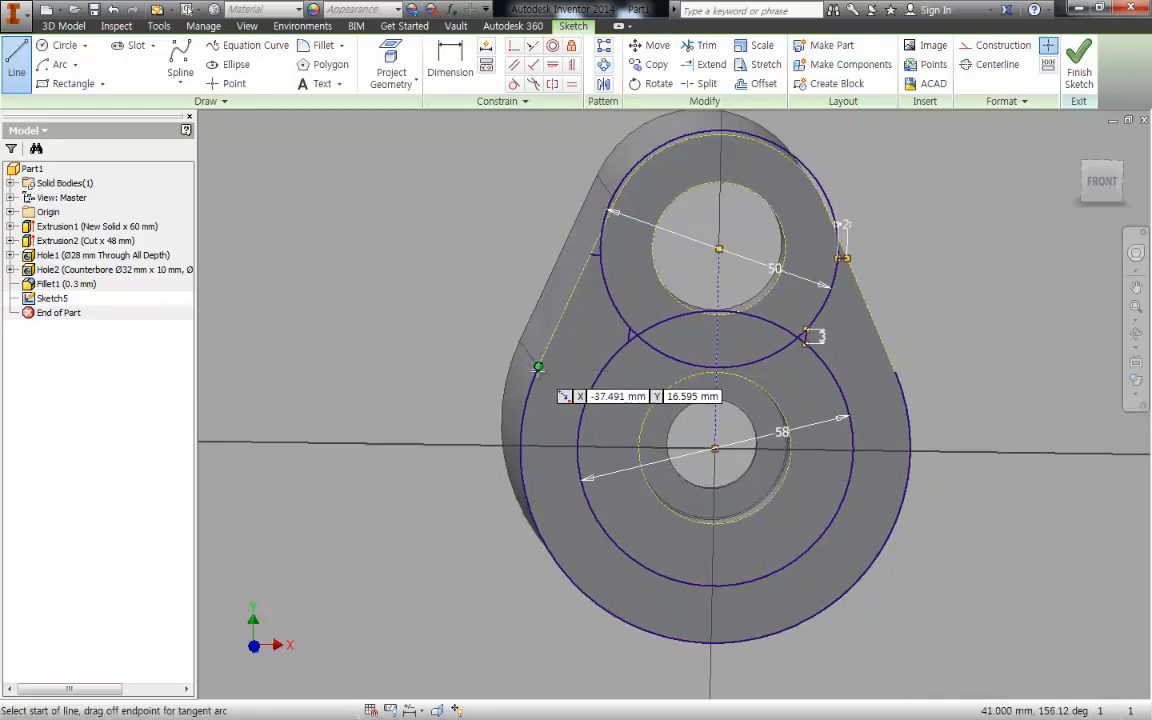
{"action": "left_click", "coordinate": [538, 367]}
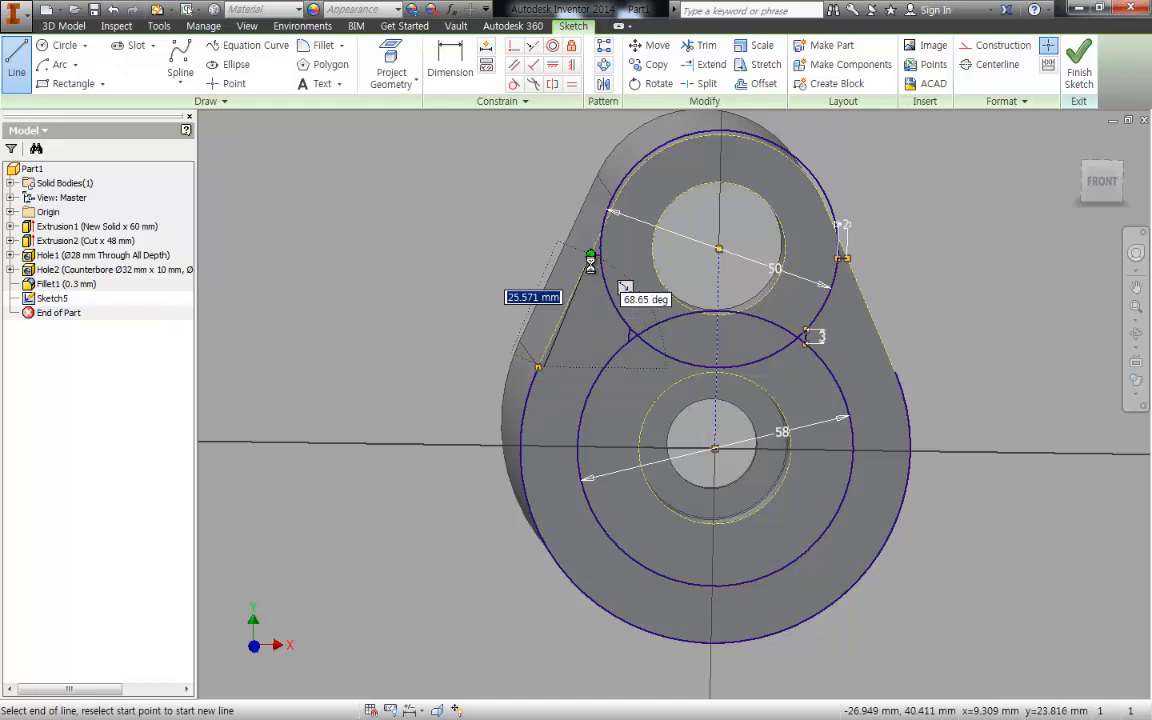
{"action": "left_click", "coordinate": [591, 258]}
{"action": "key", "text": "Escape"}
{"action": "scroll", "coordinate": [566, 347], "scroll_direction": "up", "scroll_amount": 3}
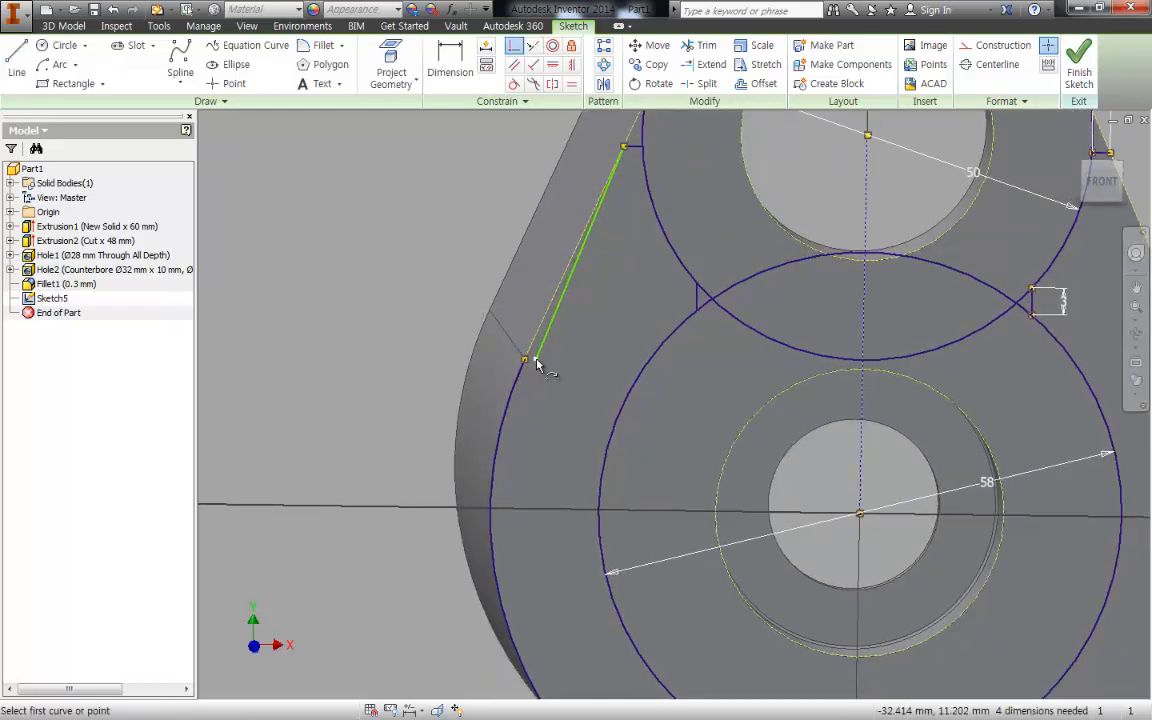
{"action": "left_click", "coordinate": [528, 369]}
{"action": "scroll", "coordinate": [527, 373], "scroll_direction": "down", "scroll_amount": 4}
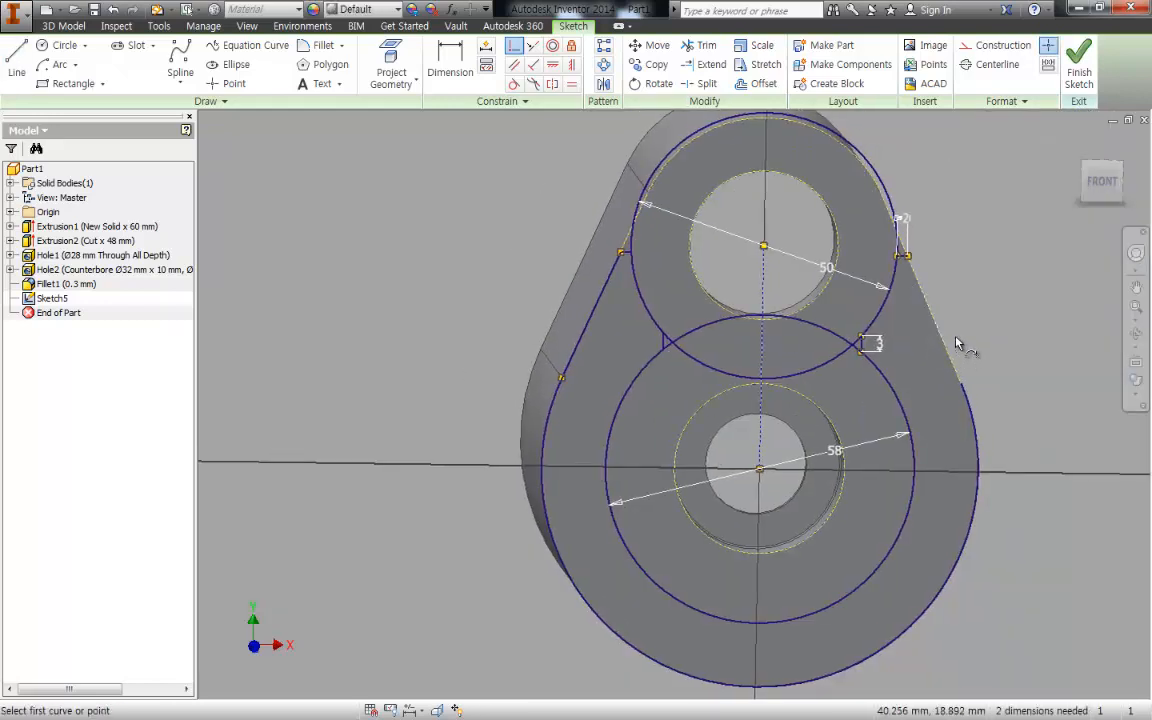
- Draw a line along the right slanted edge from the large arc's end to the outer end of the 2 mm line
{"action": "middle_click_drag", "start_coordinate": [940, 326], "coordinate": [940, 325]}
{"action": "key", "text": "l"}
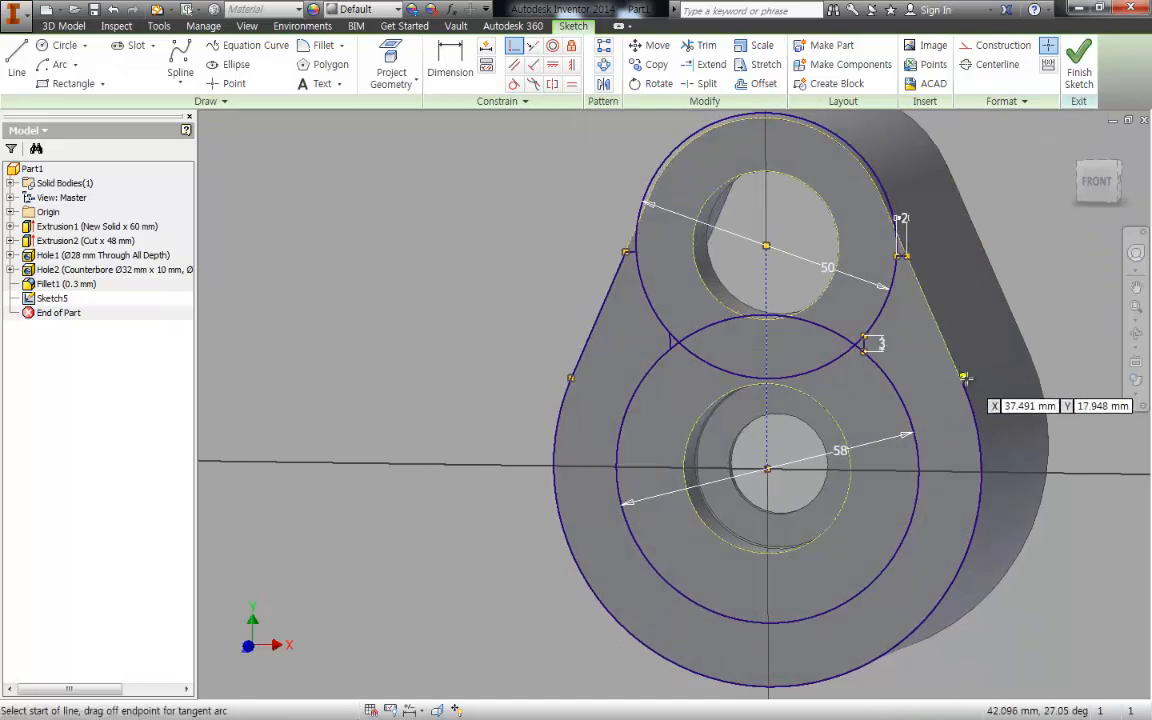
{"action": "left_click", "coordinate": [964, 383]}
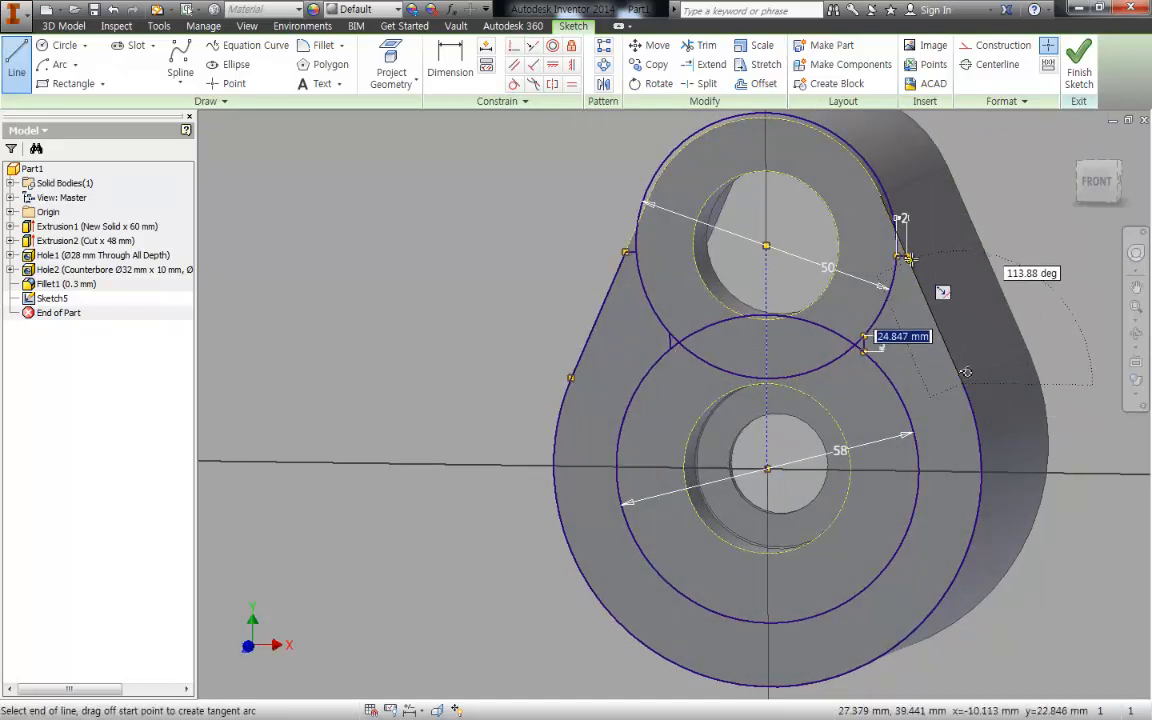
{"action": "left_click", "coordinate": [907, 256]}
{"action": "key", "text": "Escape"}
{"action": "middle_click_drag", "start_coordinate": [990, 336], "coordinate": [988, 319]}
{"action": "middle_click_drag", "start_coordinate": [887, 350], "coordinate": [912, 345]}
{"action": "middle_click_drag", "start_coordinate": [894, 401], "coordinate": [898, 411], "text": "shift"}
{"action": "middle_click_drag", "start_coordinate": [898, 411], "coordinate": [915, 438]}
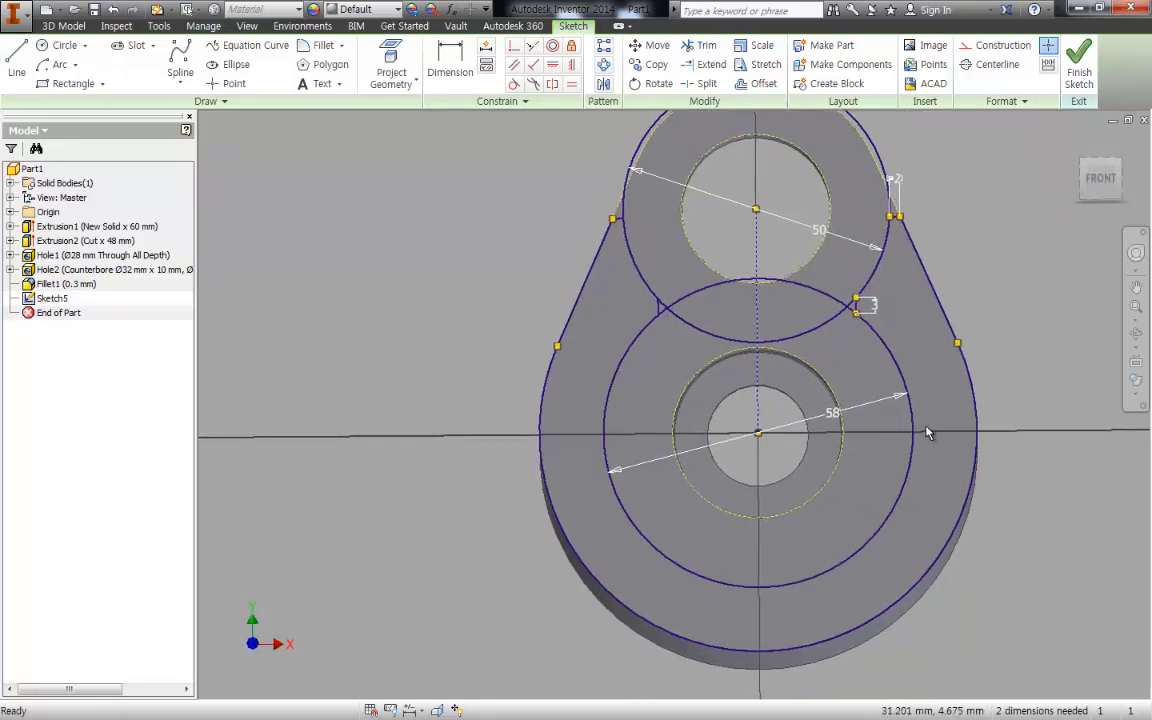
- Trim away the upper part of the 50 mm circle back to the two short 2 mm lines
{"action": "key", "text": "e"}
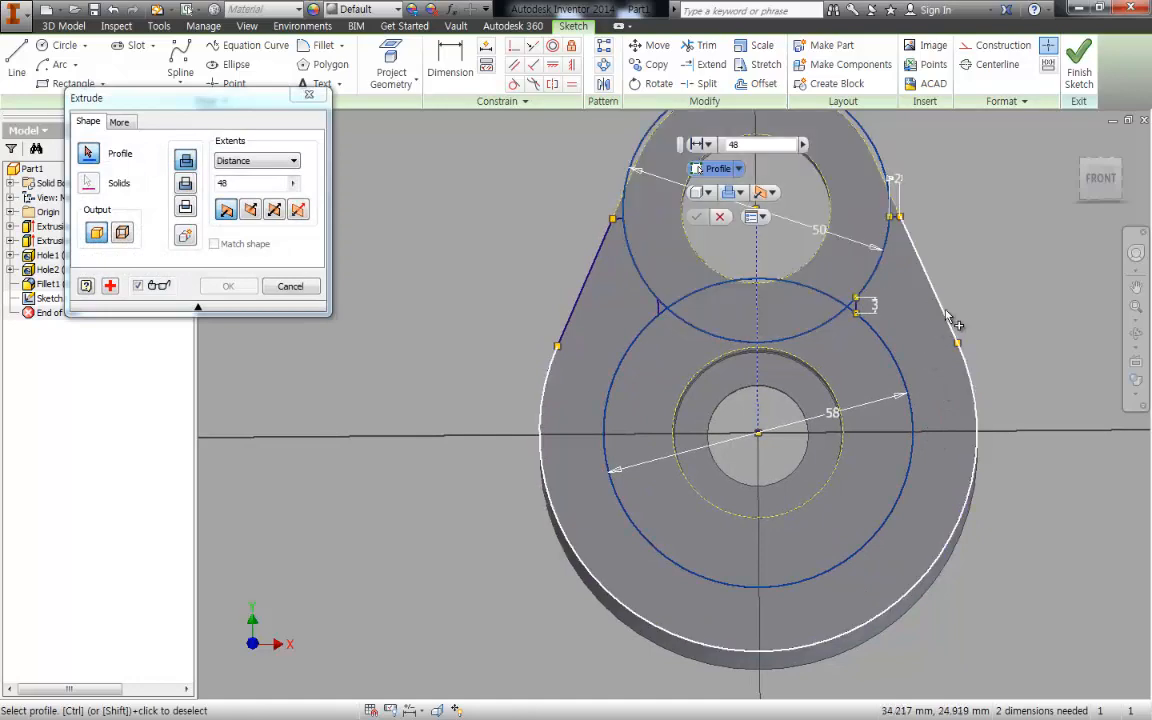
{"action": "key", "text": "Escape"}
{"action": "scroll", "coordinate": [554, 350], "scroll_direction": "up", "scroll_amount": 3}
{"action": "scroll", "coordinate": [595, 283], "scroll_direction": "down", "scroll_amount": 3}
{"action": "middle_click_drag", "start_coordinate": [630, 288], "coordinate": [600, 457]}
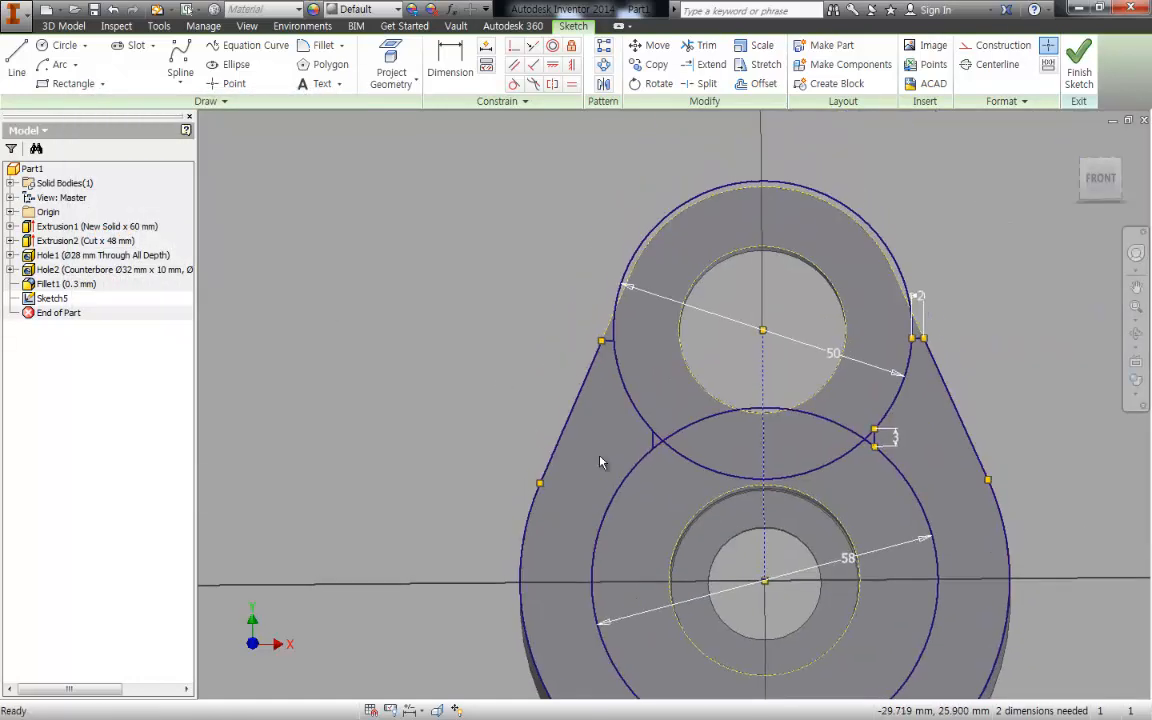
{"action": "key", "text": "x"}
{"action": "left_click", "coordinate": [705, 180]}
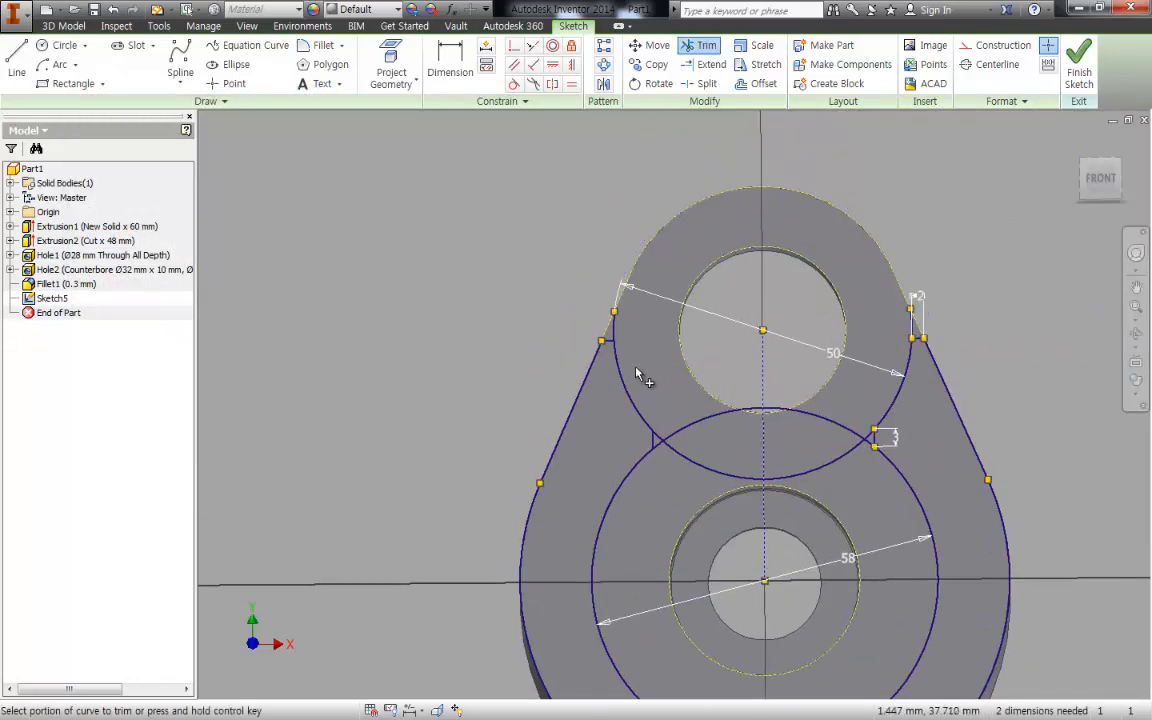
{"action": "scroll", "coordinate": [935, 365], "scroll_direction": "up", "scroll_amount": 3}
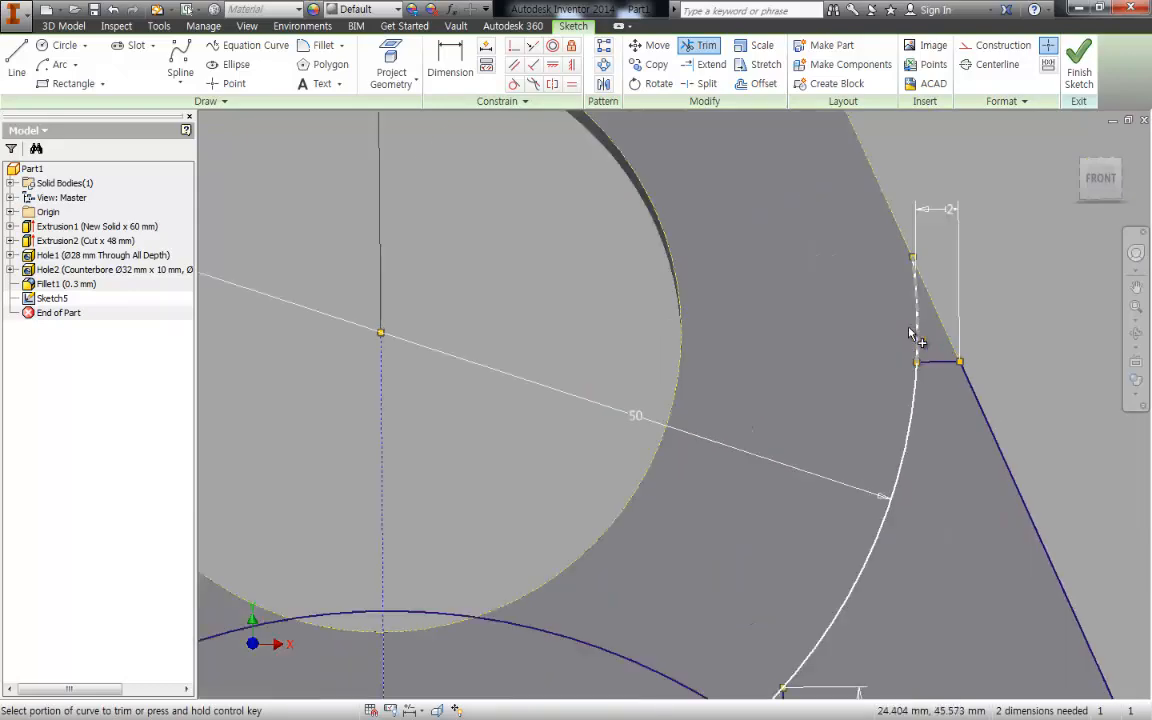
{"action": "scroll", "coordinate": [895, 303], "scroll_direction": "down", "scroll_amount": 3}
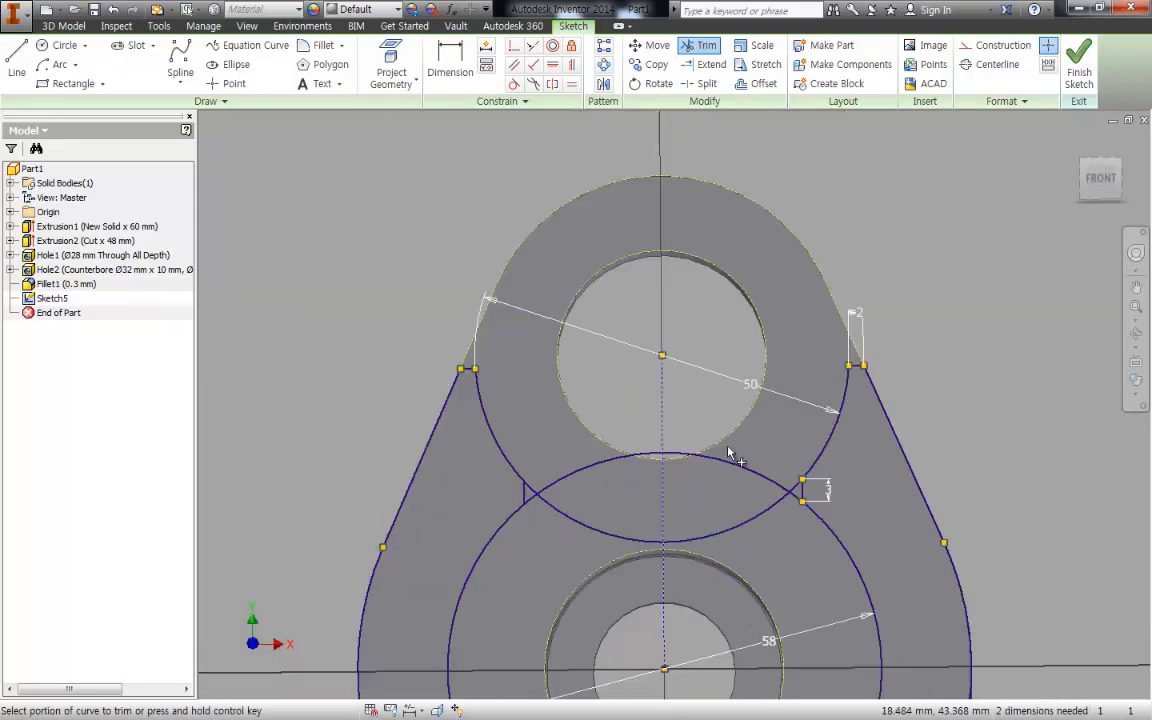
{"action": "middle_click_drag", "start_coordinate": [728, 455], "coordinate": [648, 391]}
{"action": "key", "text": "e"}
{"action": "key", "text": "Escape"}
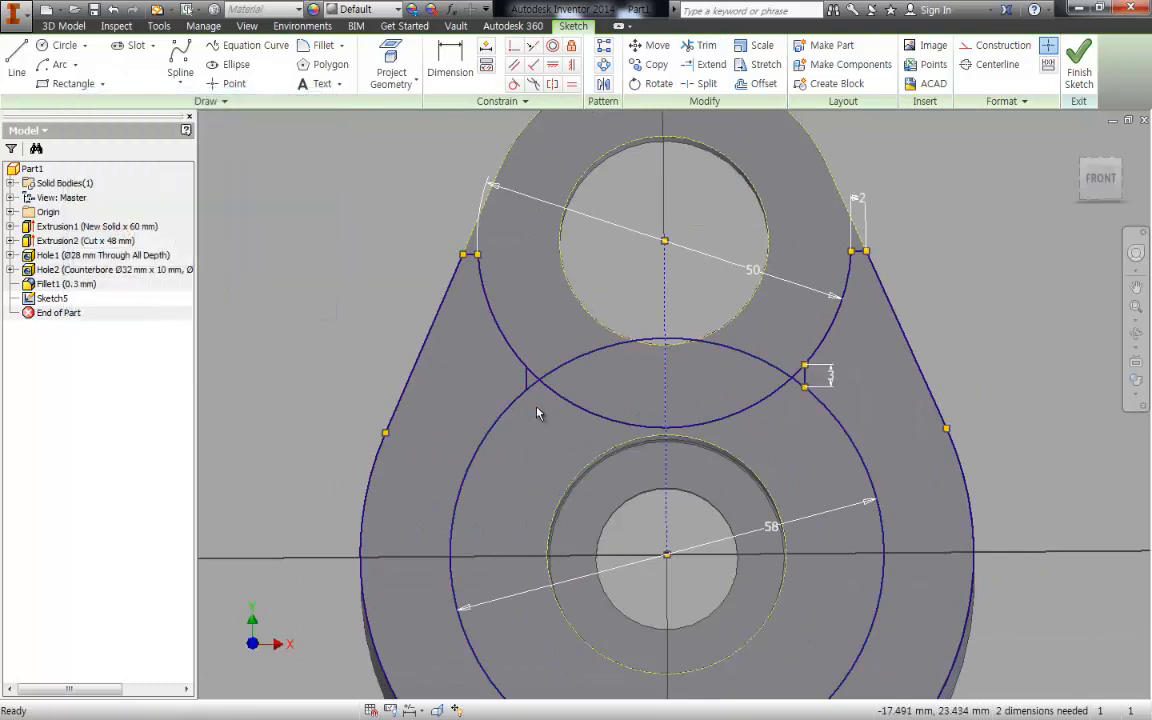
- Trim the overlapping lower part of the 50 mm circle and upper part of the 58 mm circle between their intersections
{"action": "middle_click_drag", "start_coordinate": [537, 407], "coordinate": [546, 362]}
{"action": "key", "text": "Page_Up"}
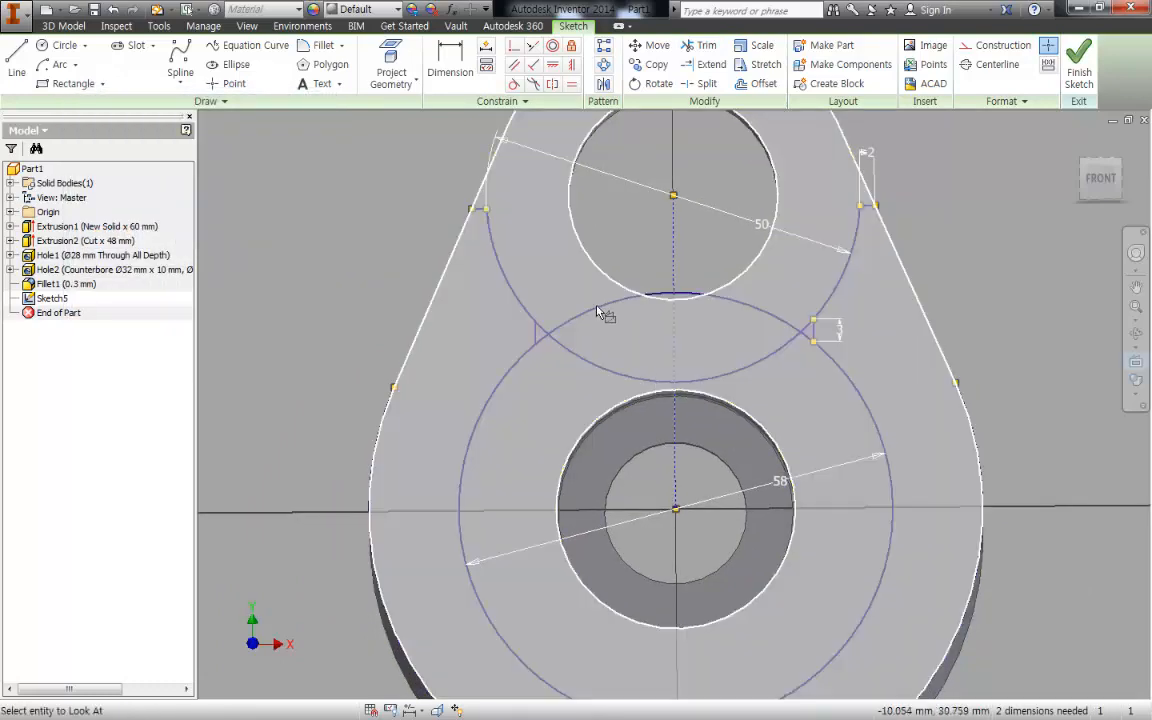
{"action": "left_click", "coordinate": [424, 392]}
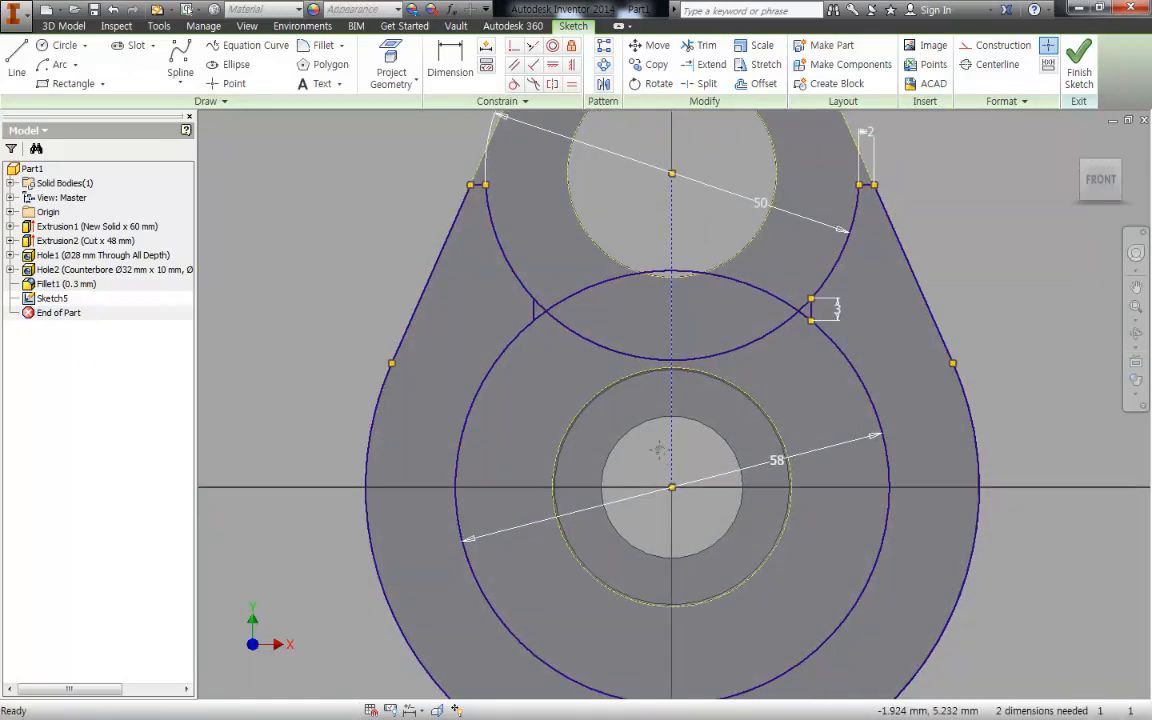
{"action": "key", "text": "x"}
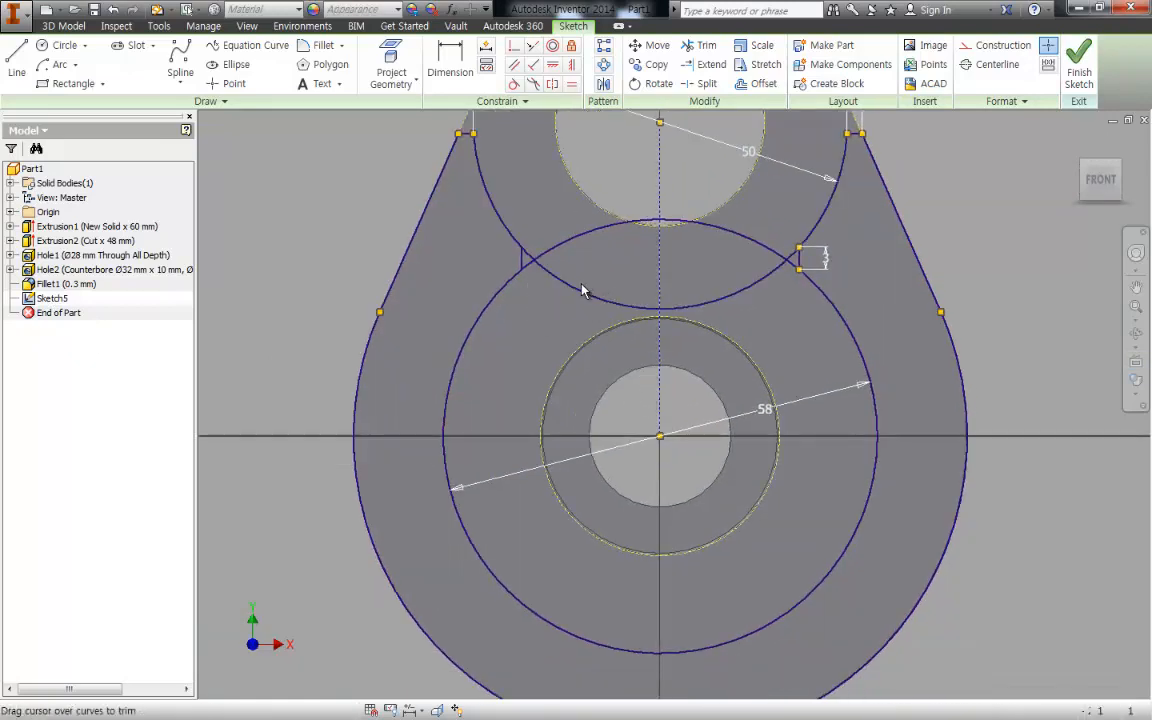
{"action": "left_click", "coordinate": [550, 249]}
{"action": "left_click", "coordinate": [728, 295]}
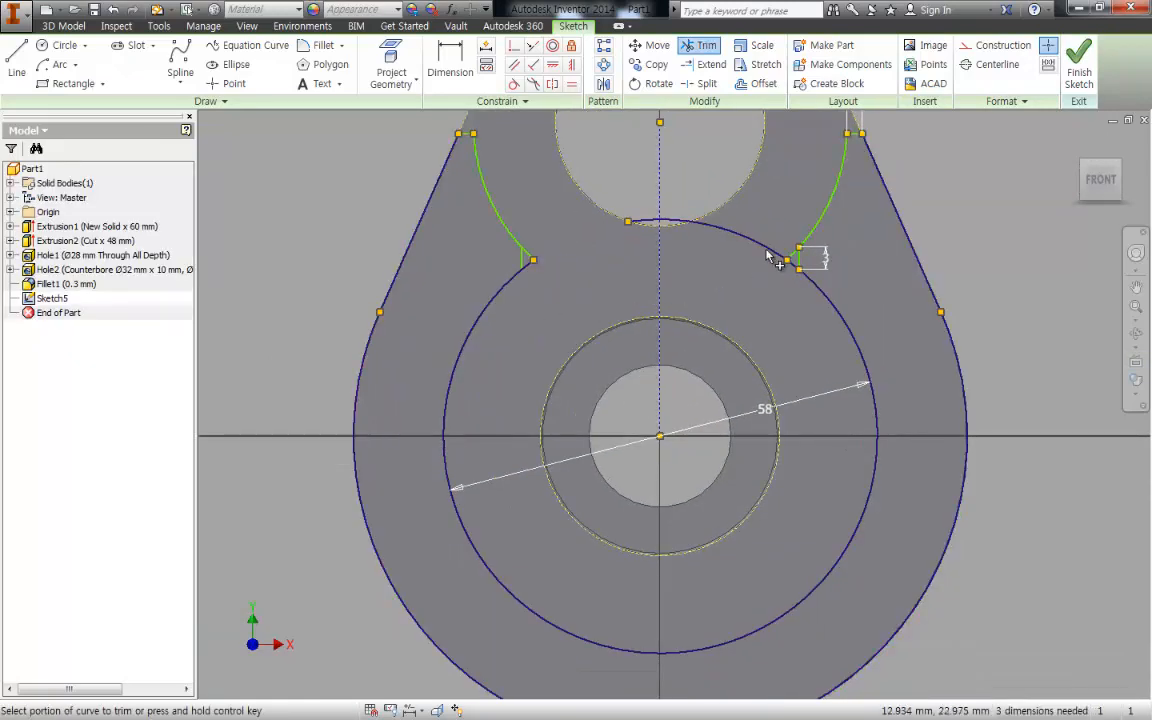
{"action": "left_click", "coordinate": [714, 226]}
{"action": "left_click", "coordinate": [673, 223]}
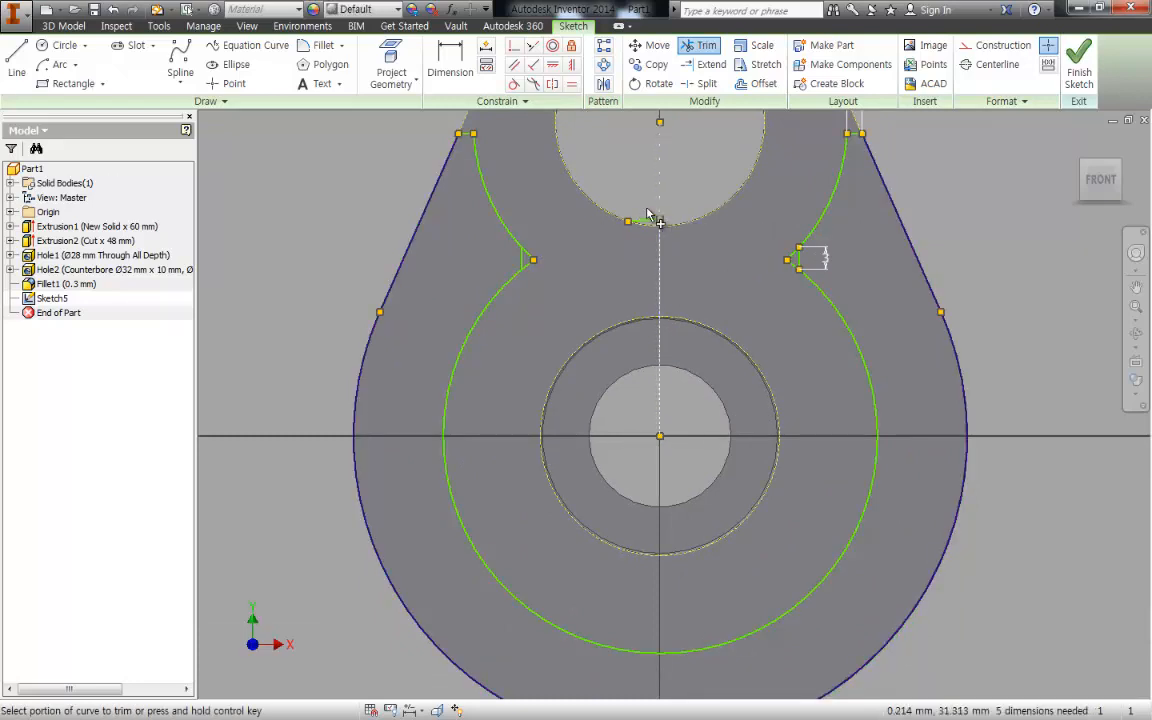
{"action": "left_click", "coordinate": [645, 222]}
{"action": "middle_click_drag", "start_coordinate": [533, 307], "coordinate": [536, 309]}
{"action": "key", "text": "Escape"}
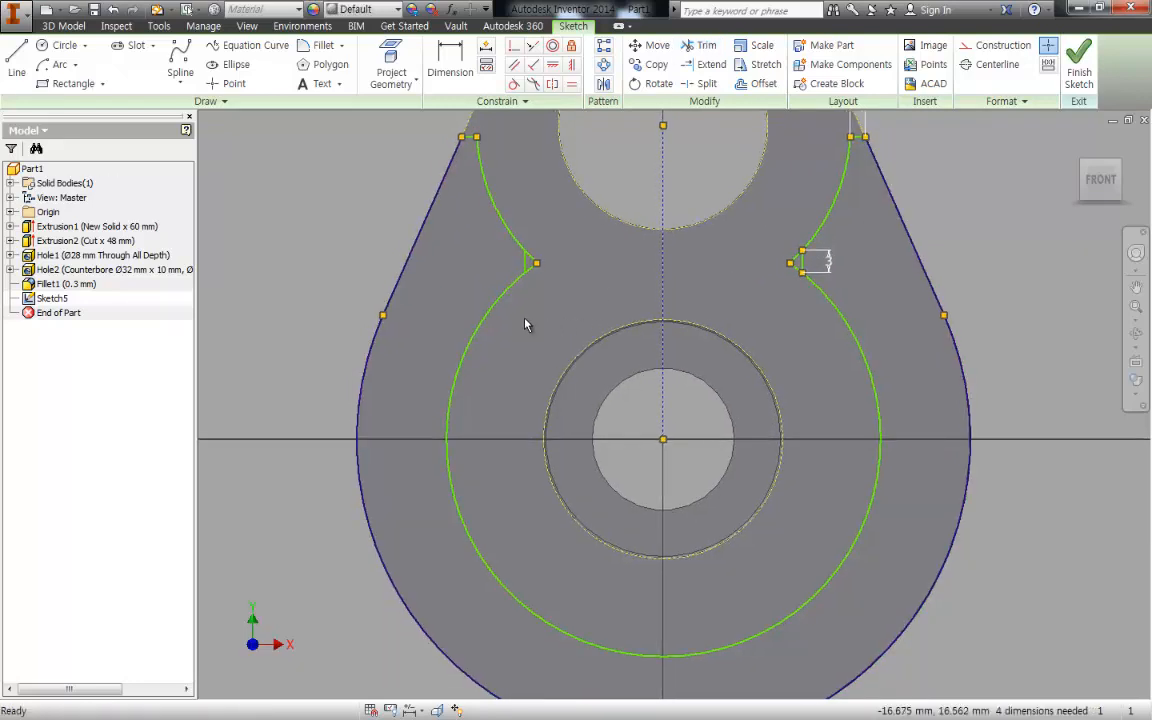
- Dimension the radii of the large inner arc around the lower hole and the upper arc left of the upper hole
{"action": "key", "text": "d"}
{"action": "left_click", "coordinate": [460, 322]}
{"action": "left_click", "coordinate": [333, 250]}
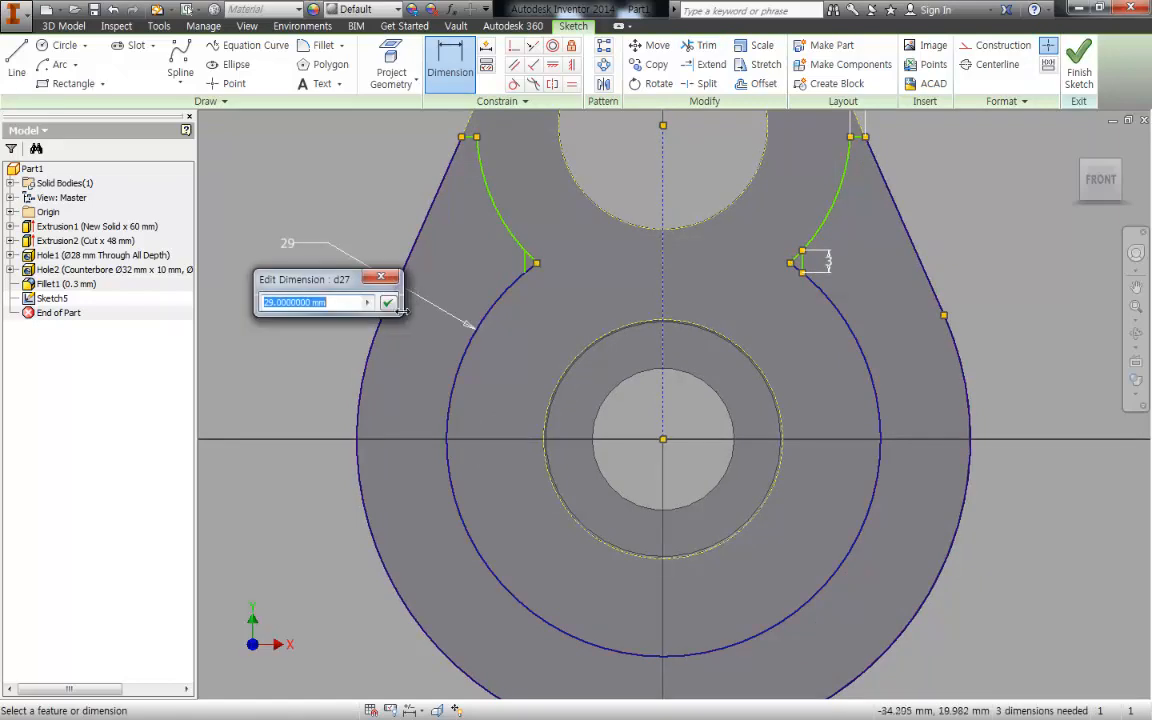
{"action": "left_click", "coordinate": [394, 302]}
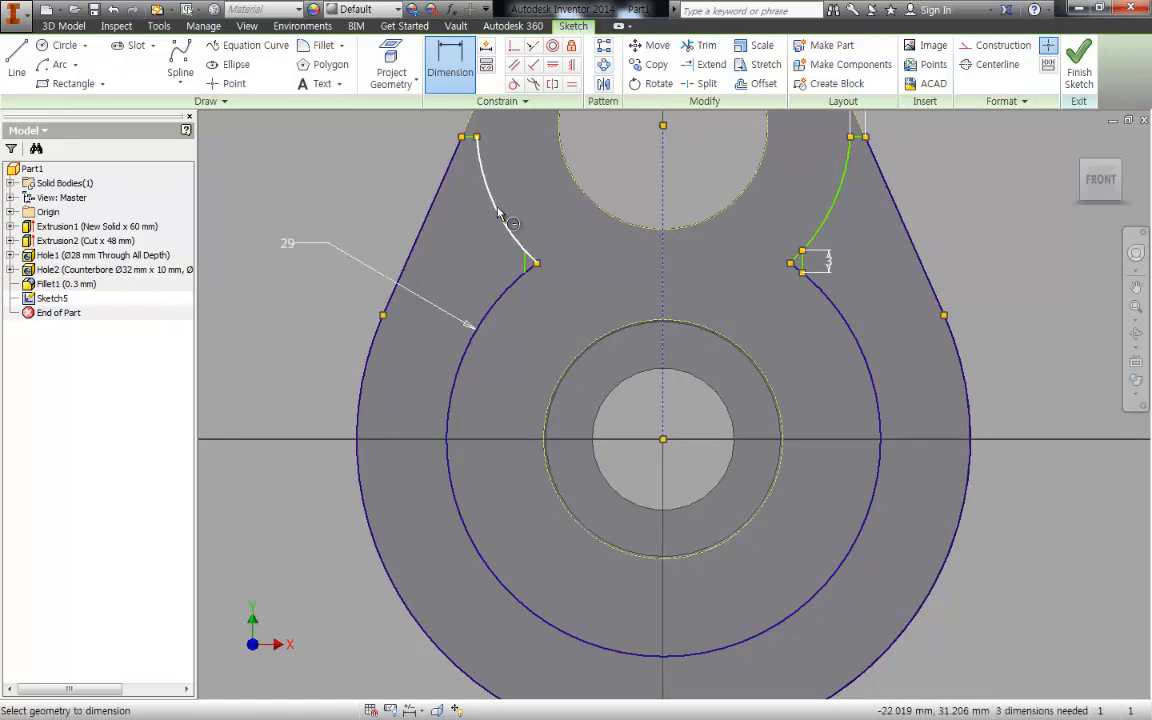
{"action": "key", "text": "Escape"}
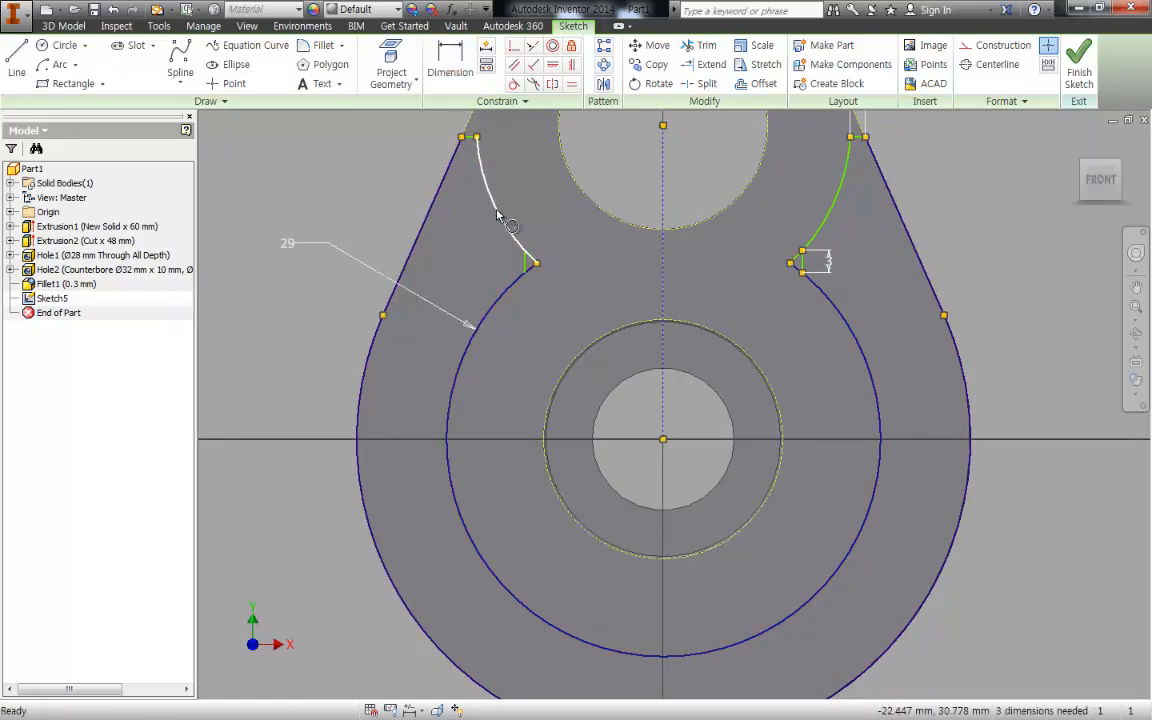
{"action": "left_click", "coordinate": [497, 218]}
{"action": "left_click", "coordinate": [365, 186]}
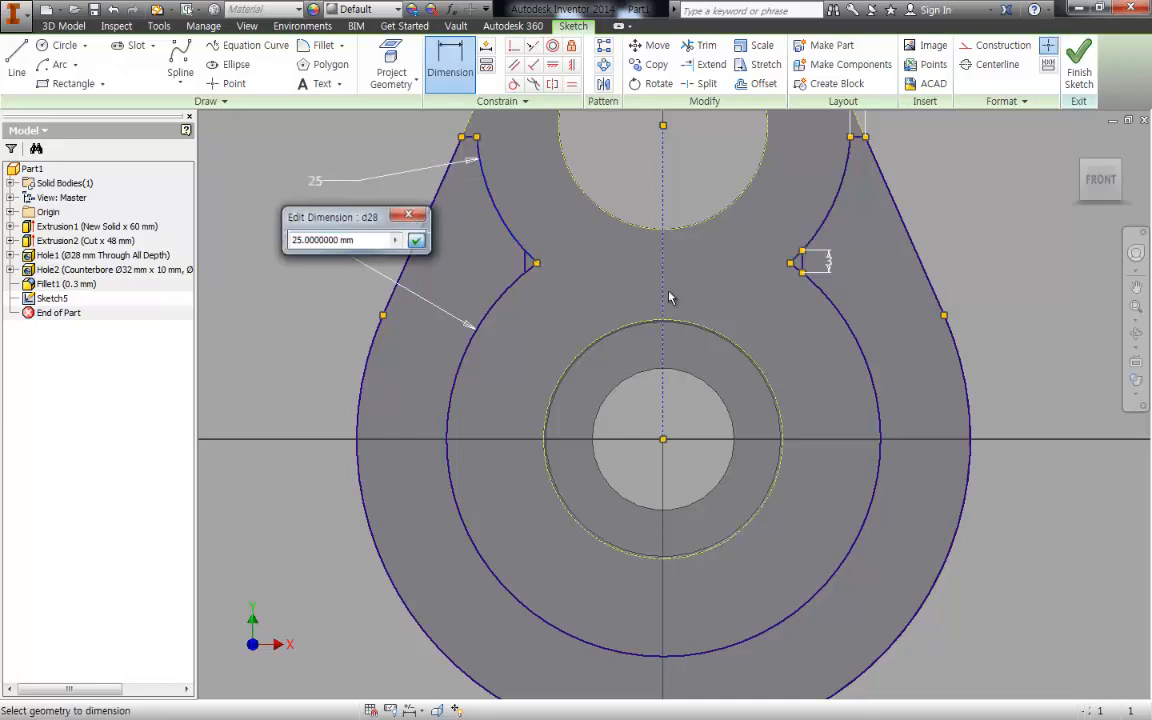
{"action": "key", "text": "Return"}
{"action": "key", "text": "e"}
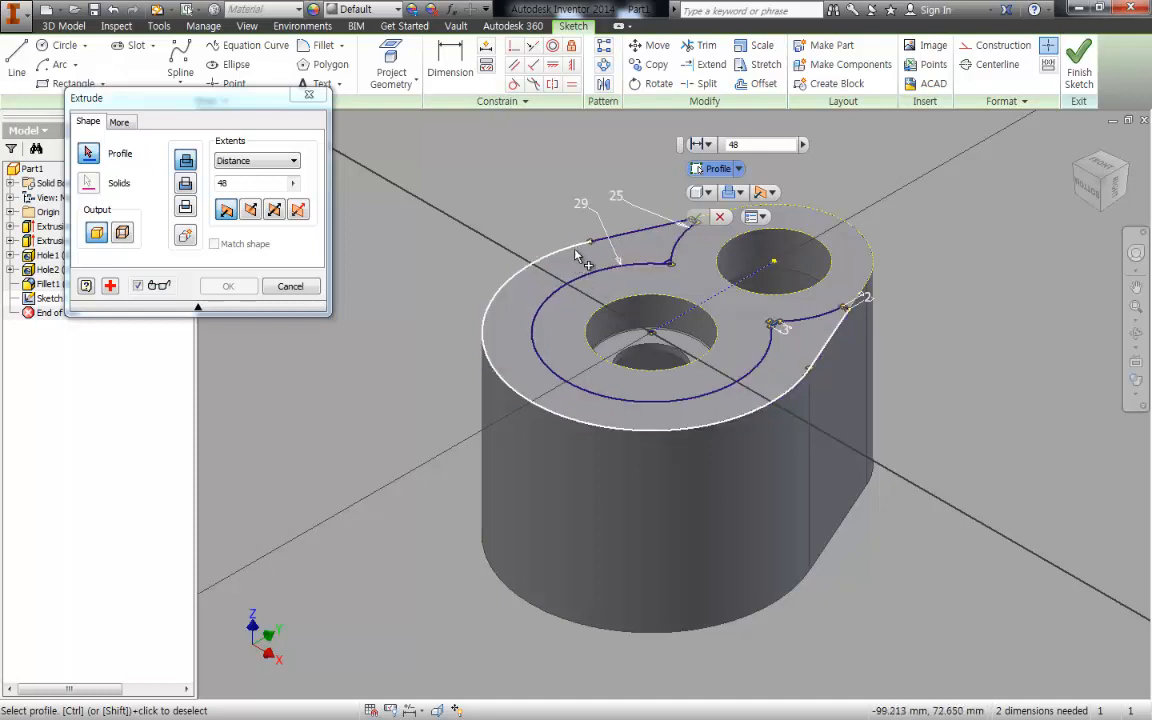
{"action": "left_click", "coordinate": [604, 257]}
{"action": "key", "text": "Escape"}
- Try to apply a tangent constraint at the joint between the large outer arc and the slanted edge line
{"action": "scroll", "coordinate": [604, 257], "scroll_direction": "up", "scroll_amount": 3}
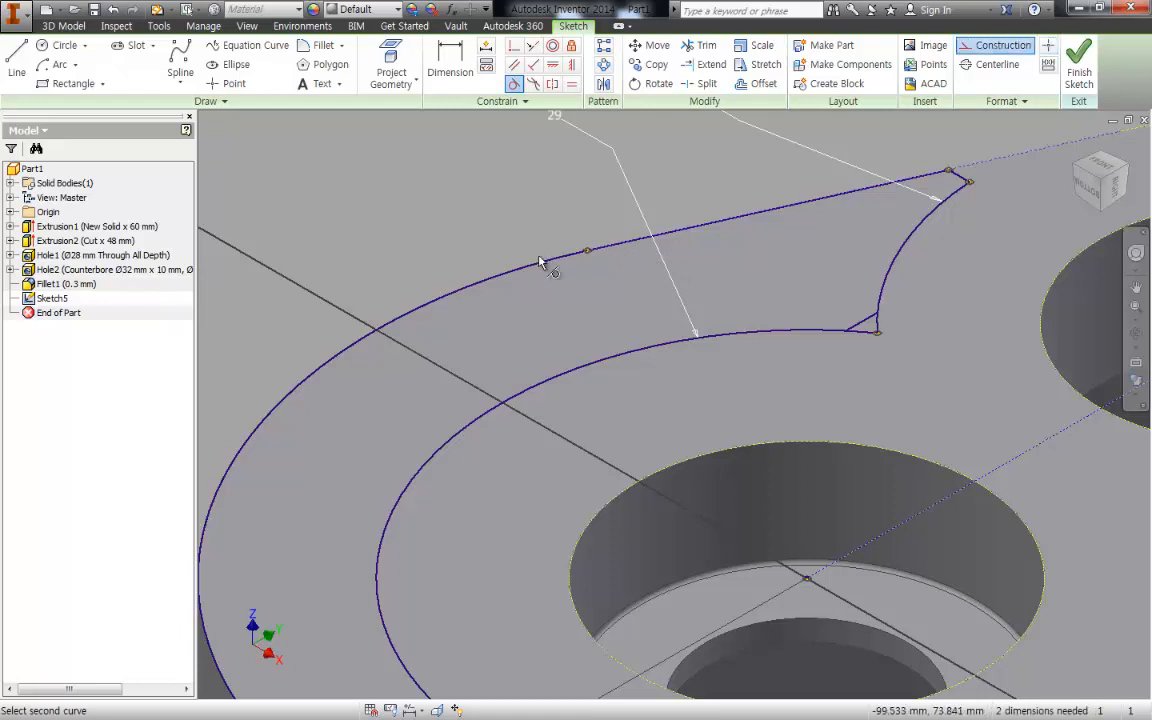
{"action": "left_click", "coordinate": [740, 470]}
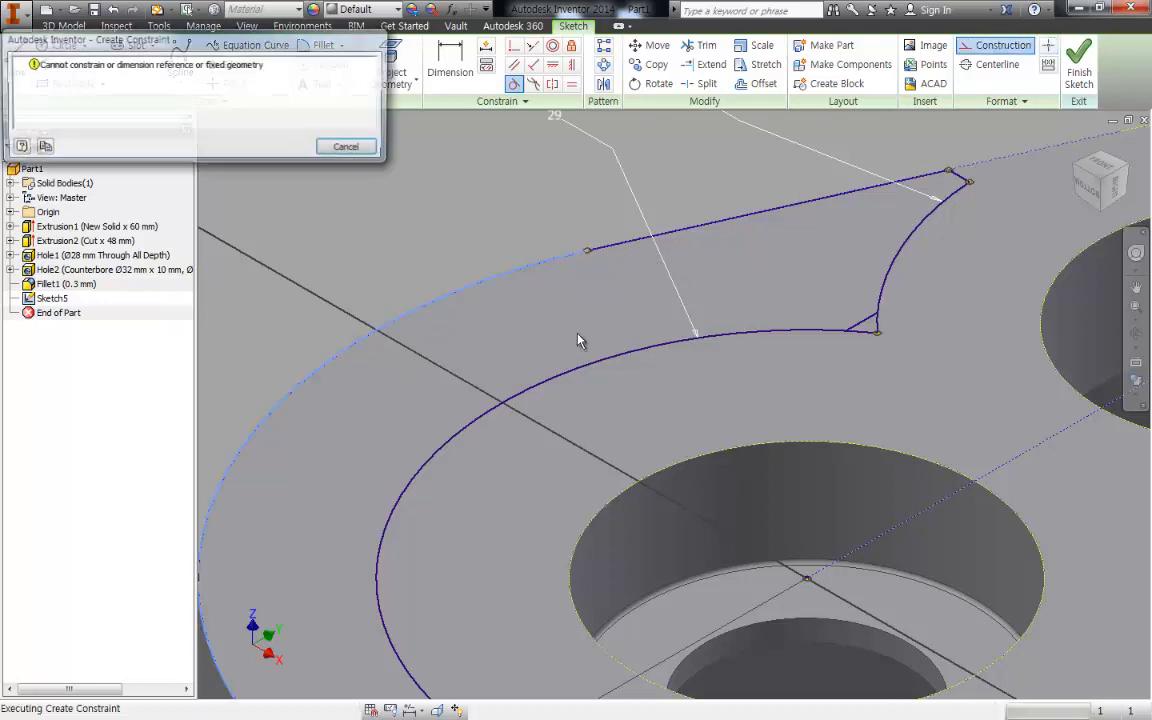
{"action": "key", "text": "Escape"}
{"action": "scroll", "coordinate": [779, 347], "scroll_direction": "down", "scroll_amount": 5}
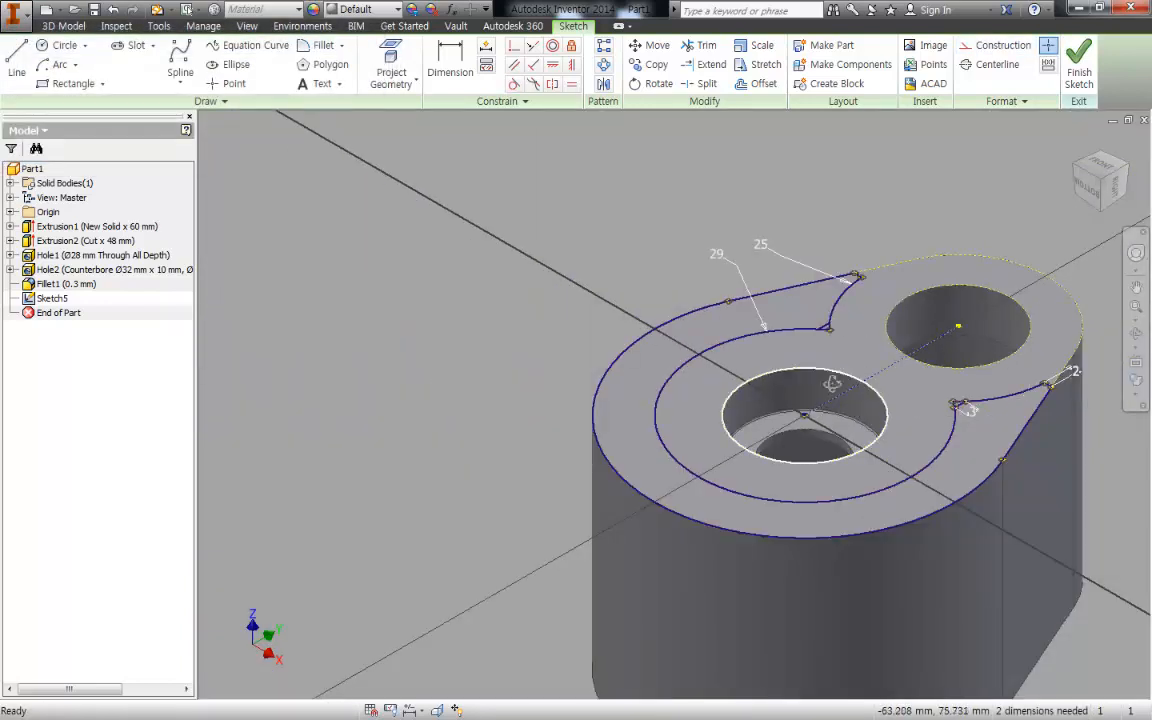
{"action": "middle_click_drag", "start_coordinate": [831, 381], "coordinate": [1061, 340], "text": "shift"}
{"action": "left_click", "coordinate": [1096, 175]}
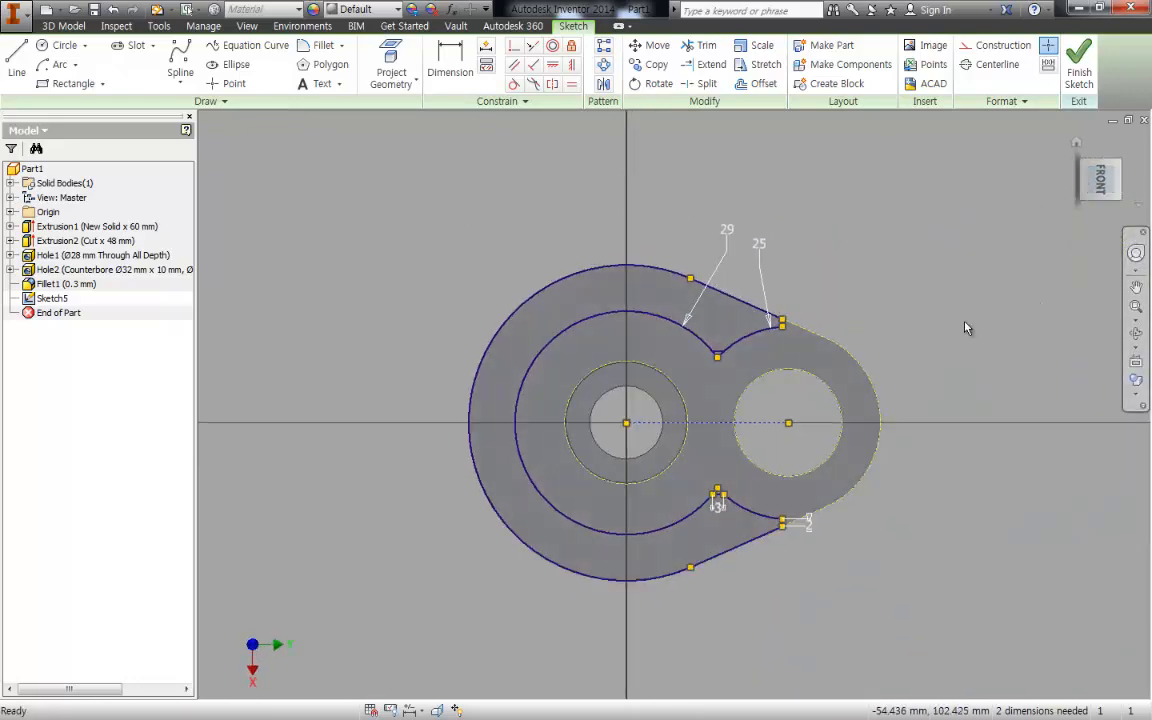
{"action": "scroll", "coordinate": [695, 330], "scroll_direction": "up", "scroll_amount": 3}
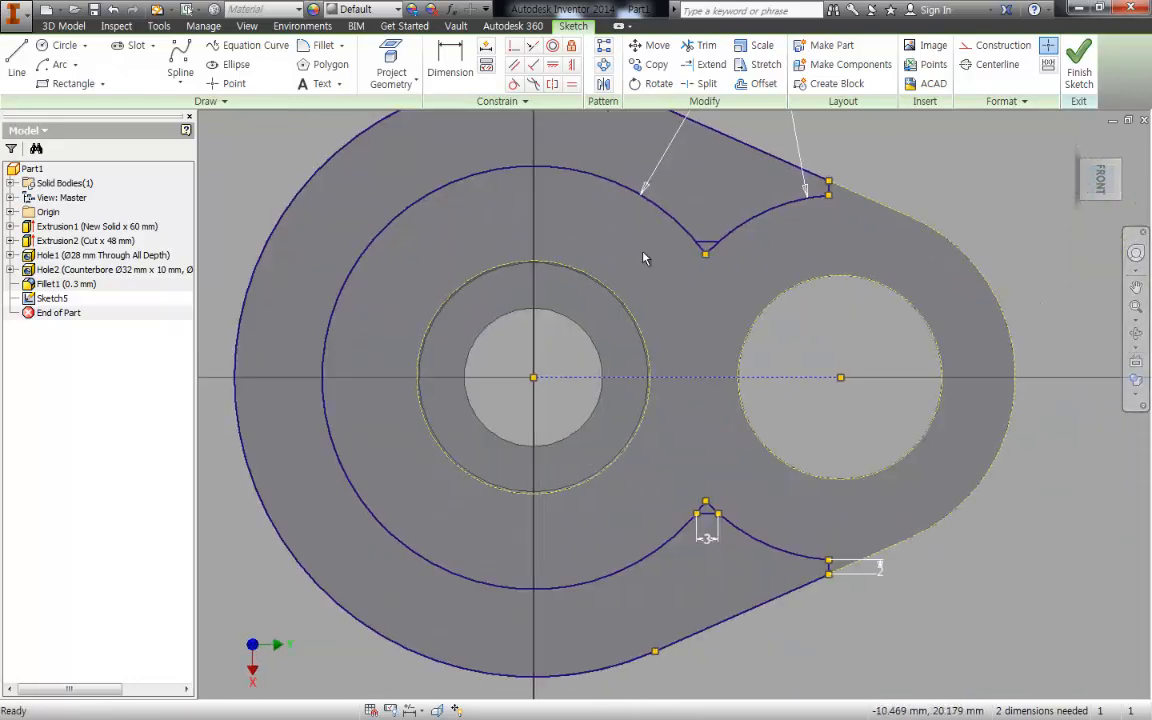
{"action": "key", "text": "e"}
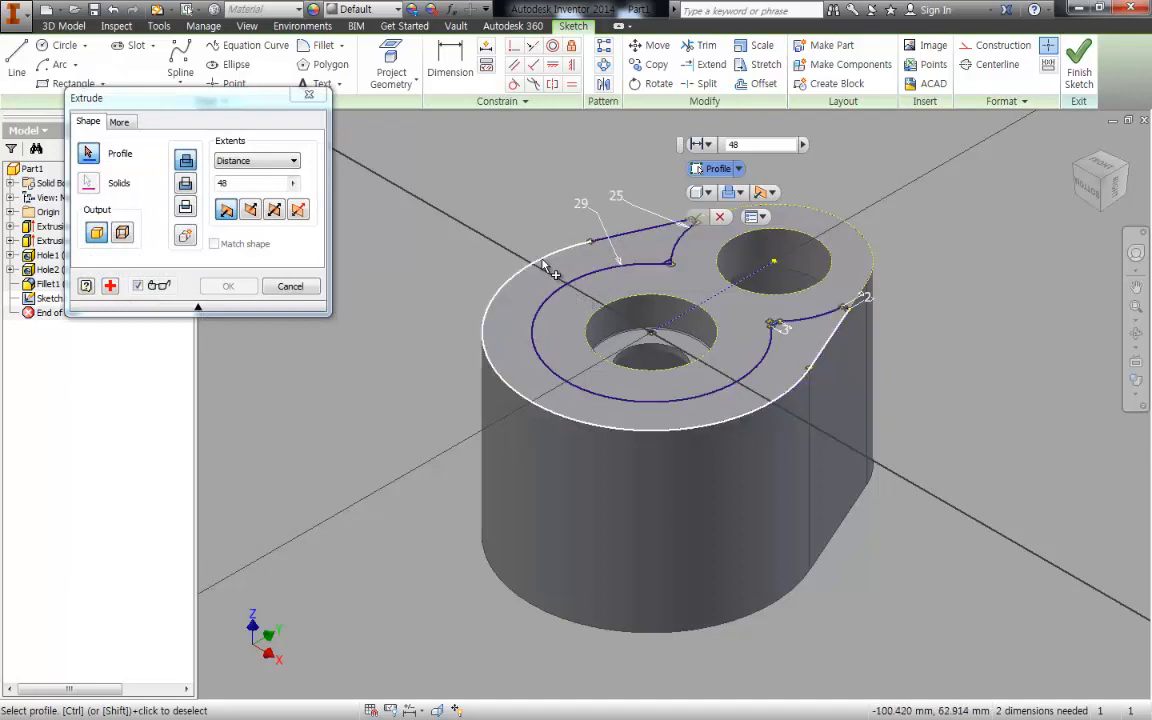
{"action": "left_click", "coordinate": [290, 285]}
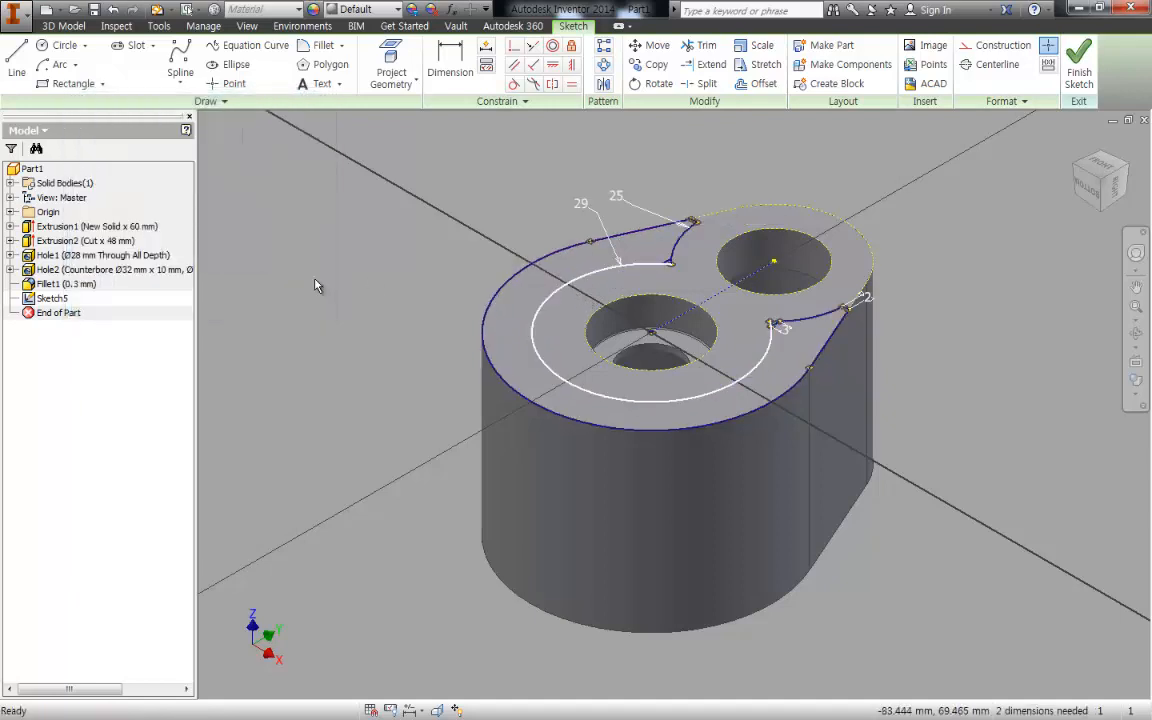
- Finish the seat sketch and start a new sketch on the same end face for projecting the seat profile's curves
{"action": "left_click", "coordinate": [1080, 68]}
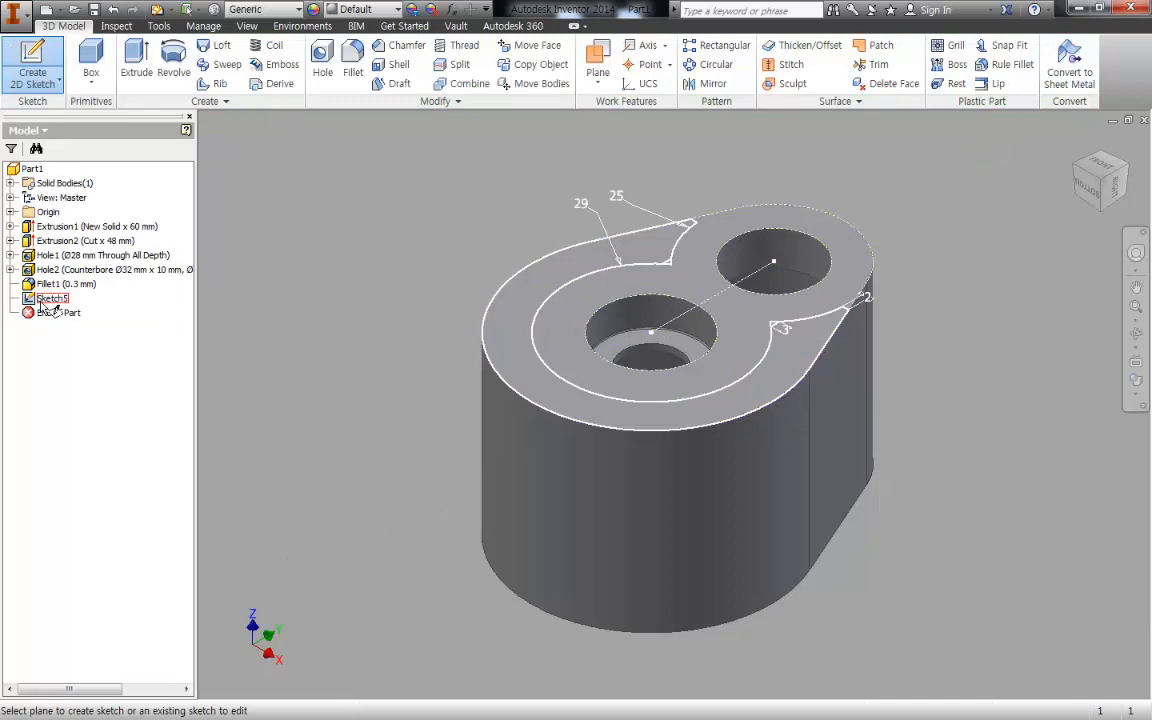
{"action": "left_click", "coordinate": [45, 300]}
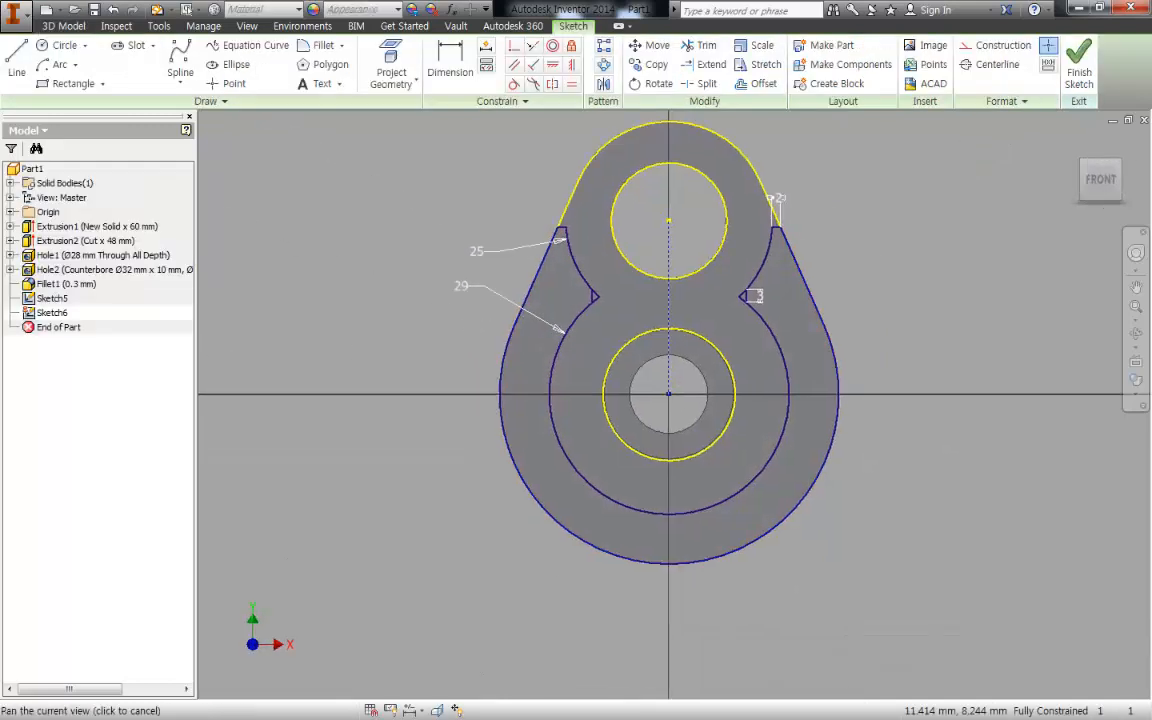
{"action": "key", "text": "p"}
{"action": "scroll", "coordinate": [593, 303], "scroll_direction": "up", "scroll_amount": 3}
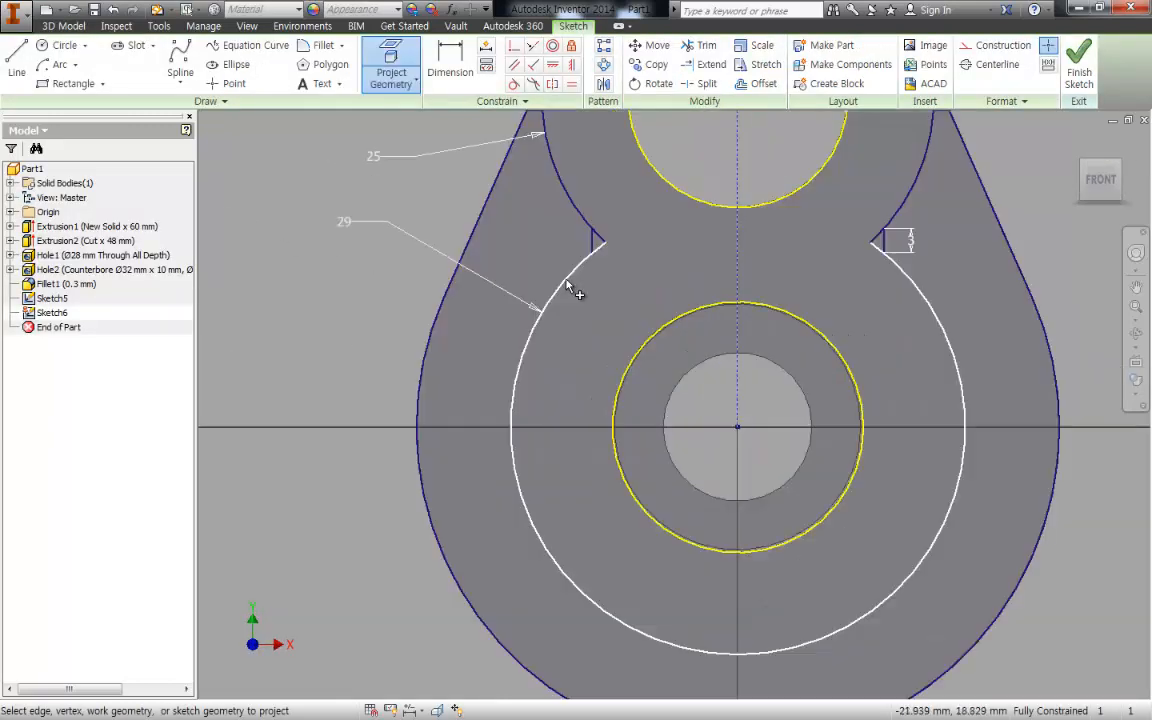
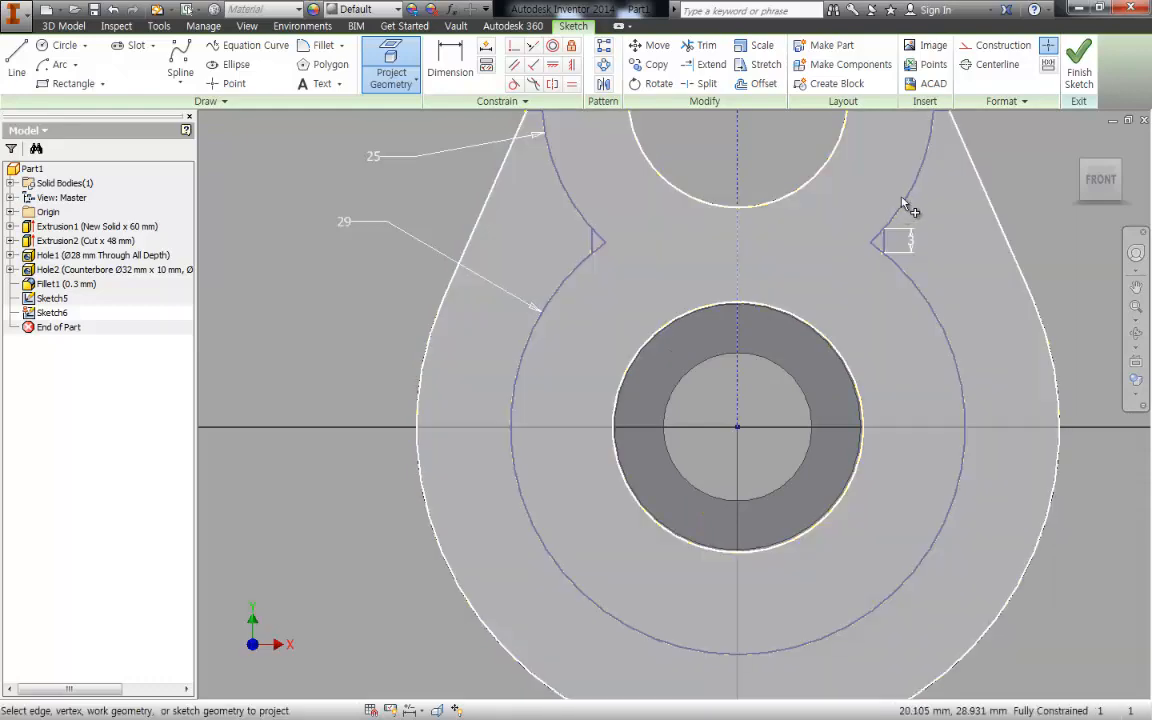
- Finish projecting the seat profile and convert the upper outer arc and upper hole circle to construction geometry
{"action": "middle_click_drag", "start_coordinate": [904, 131], "coordinate": [878, 272]}
{"action": "scroll", "coordinate": [880, 268], "scroll_direction": "down", "scroll_amount": 3}
{"action": "middle_click_drag", "start_coordinate": [342, 309], "coordinate": [921, 372]}
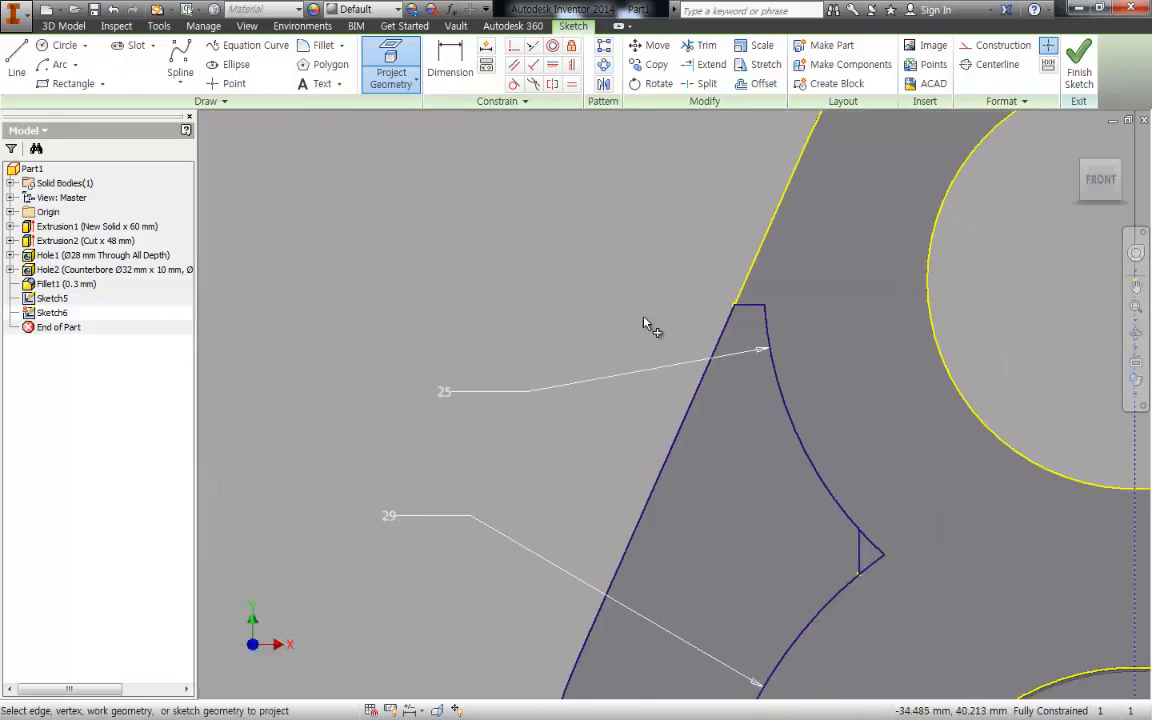
{"action": "scroll", "coordinate": [905, 437], "scroll_direction": "up", "scroll_amount": 5}
{"action": "middle_click_drag", "start_coordinate": [905, 437], "coordinate": [647, 305]}
{"action": "key", "text": "Escape"}
{"action": "left_click_drag", "start_coordinate": [648, 137], "coordinate": [648, 138]}
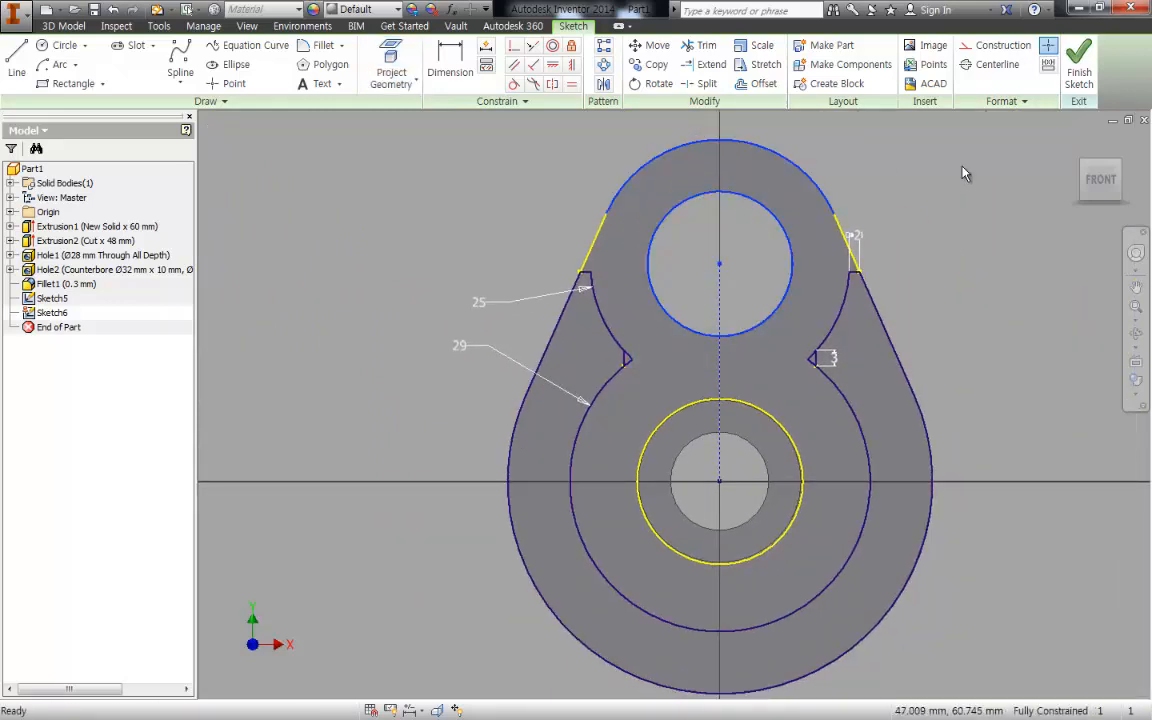
{"action": "right_click", "coordinate": [967, 172]}
{"action": "left_click", "coordinate": [1040, 166]}
- Convert the projected slanted side edges and the lower counterbore circle to construction geometry
{"action": "left_click_drag", "start_coordinate": [858, 222], "coordinate": [587, 168]}
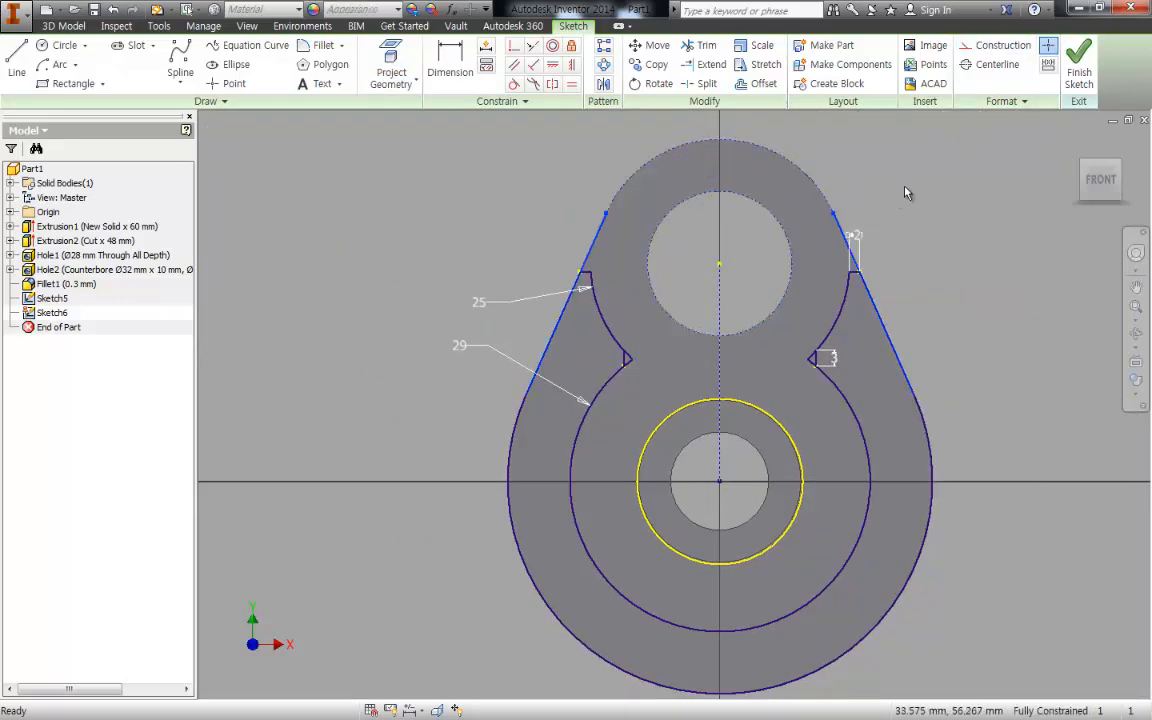
{"action": "right_click", "coordinate": [905, 188]}
{"action": "left_click", "coordinate": [977, 185]}
{"action": "middle_click_drag", "start_coordinate": [927, 416], "coordinate": [875, 326]}
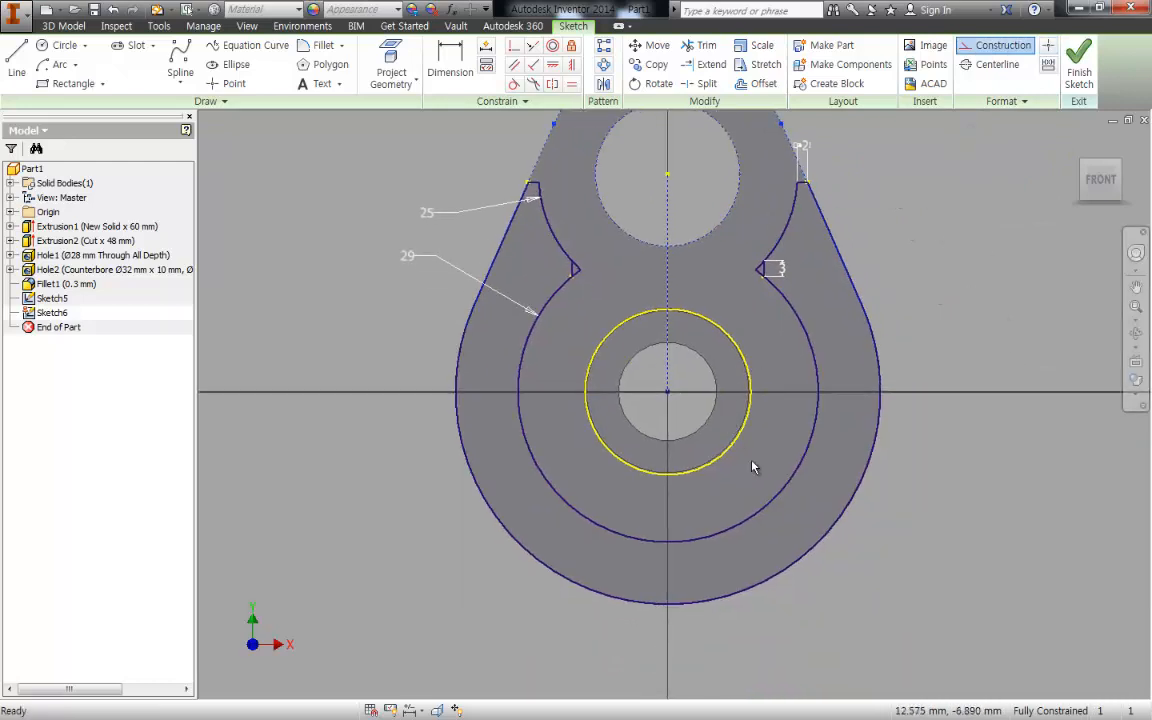
{"action": "left_click_drag", "start_coordinate": [753, 465], "coordinate": [610, 305]}
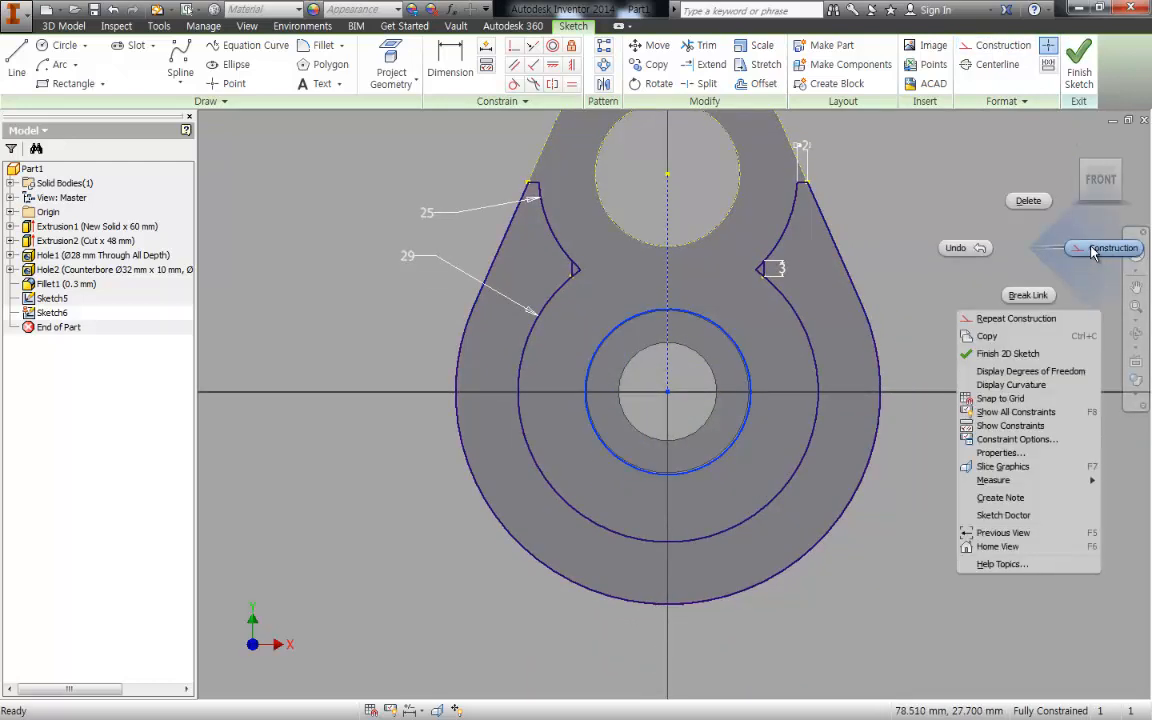
{"action": "left_click", "coordinate": [1093, 251]}
- Hide the first seat sketch and try to extrude the projected seat profile
{"action": "left_click", "coordinate": [52, 298]}
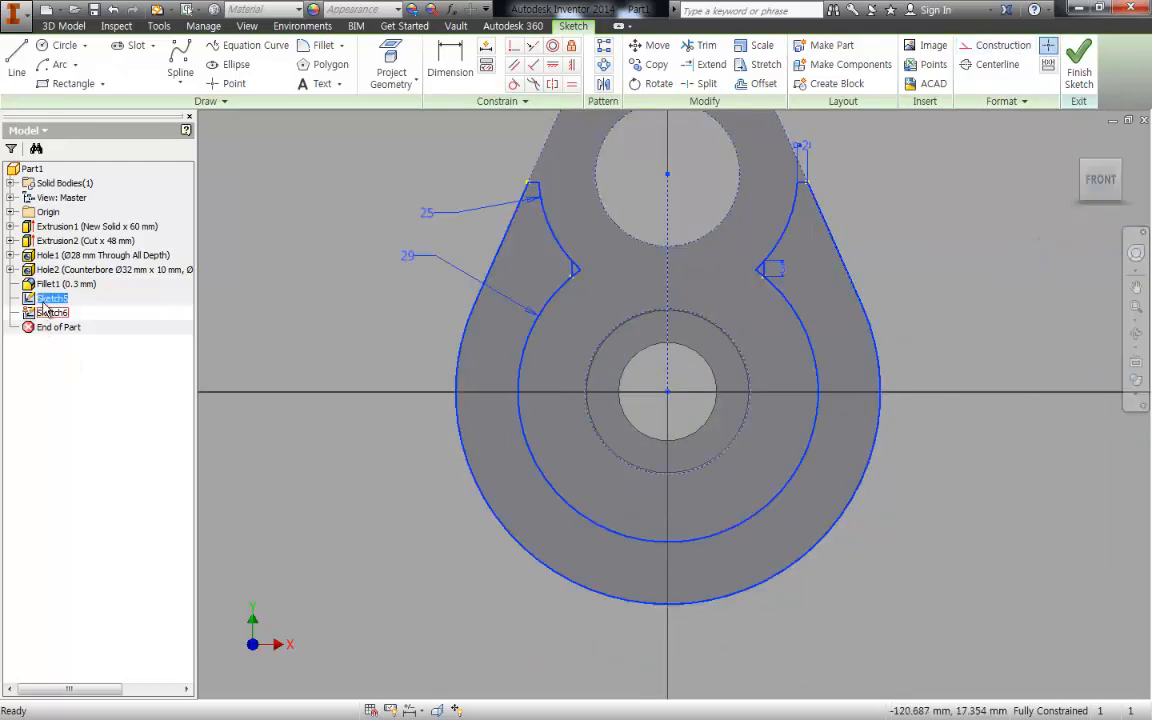
{"action": "key", "text": "e"}
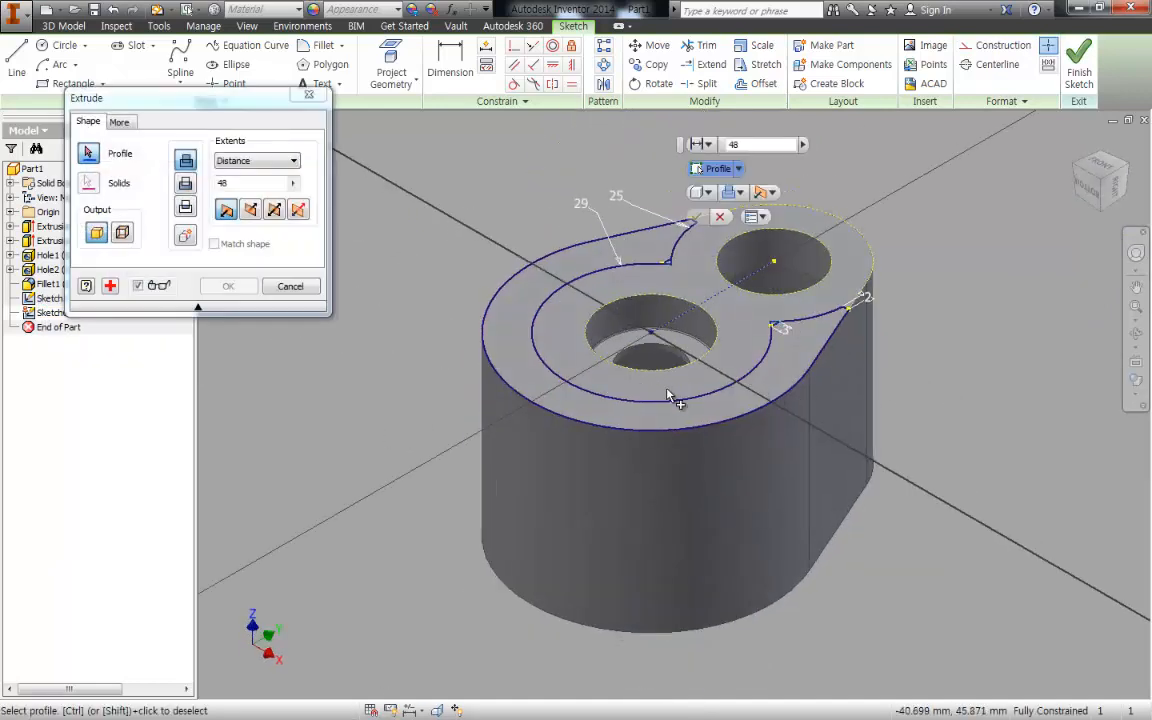
{"action": "key", "text": "Escape"}
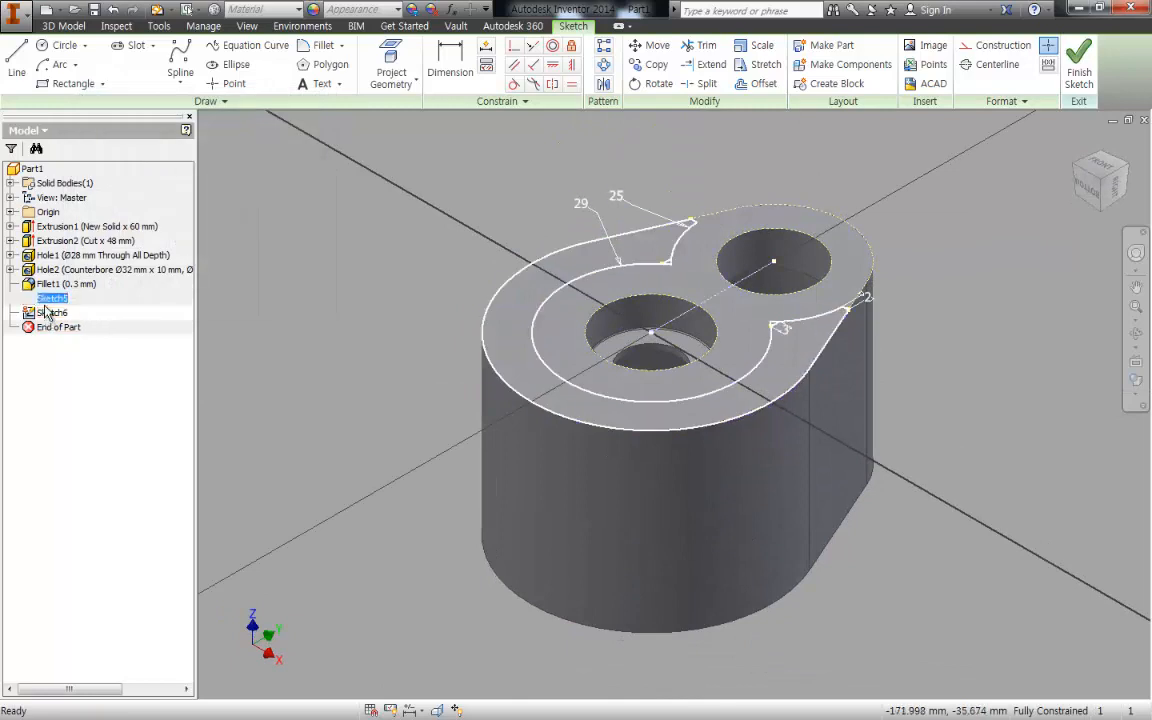
{"action": "key", "text": "e"}
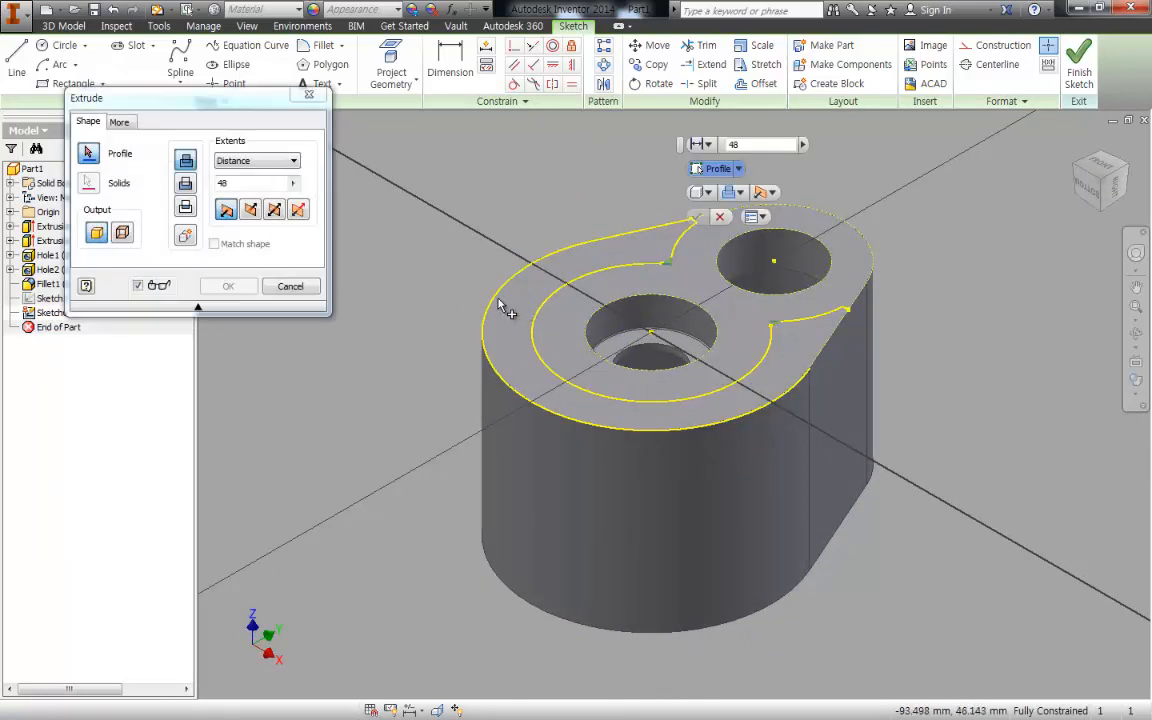
{"action": "scroll", "coordinate": [847, 368], "scroll_direction": "up", "scroll_amount": 5}
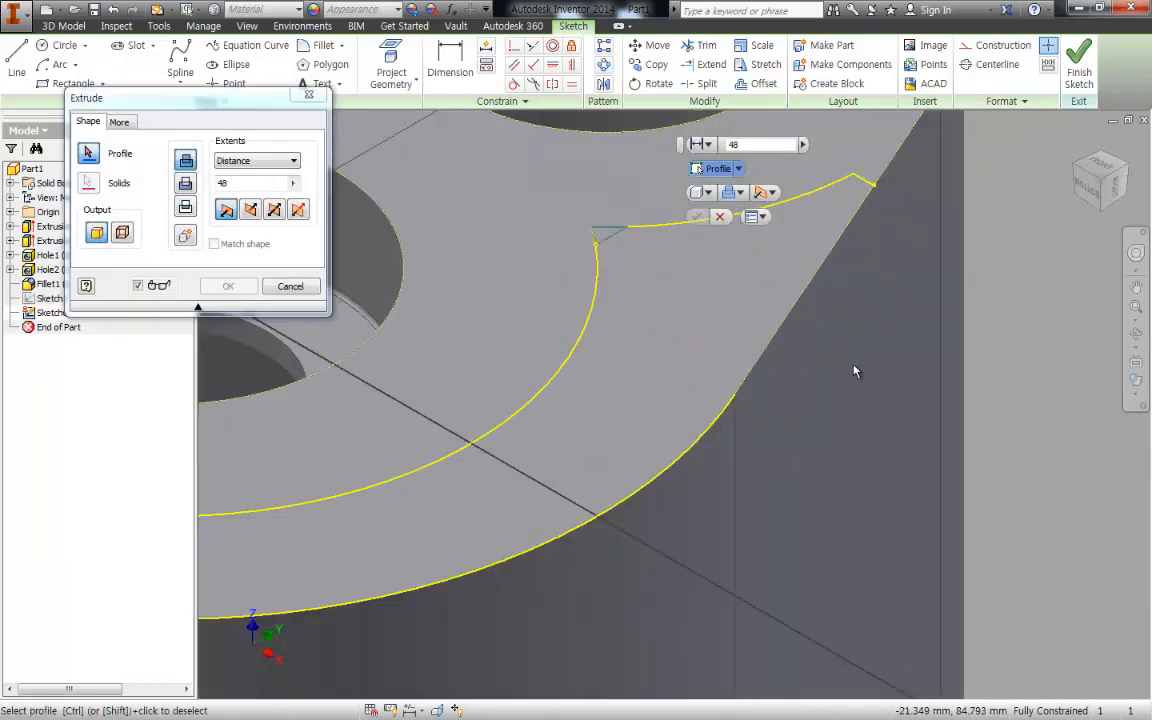
{"action": "key", "text": "Escape"}
- Draw a line about 26 mm long along the right slanted edge, from the seat profile's upper end to the large outer arc
{"action": "key", "text": "l"}
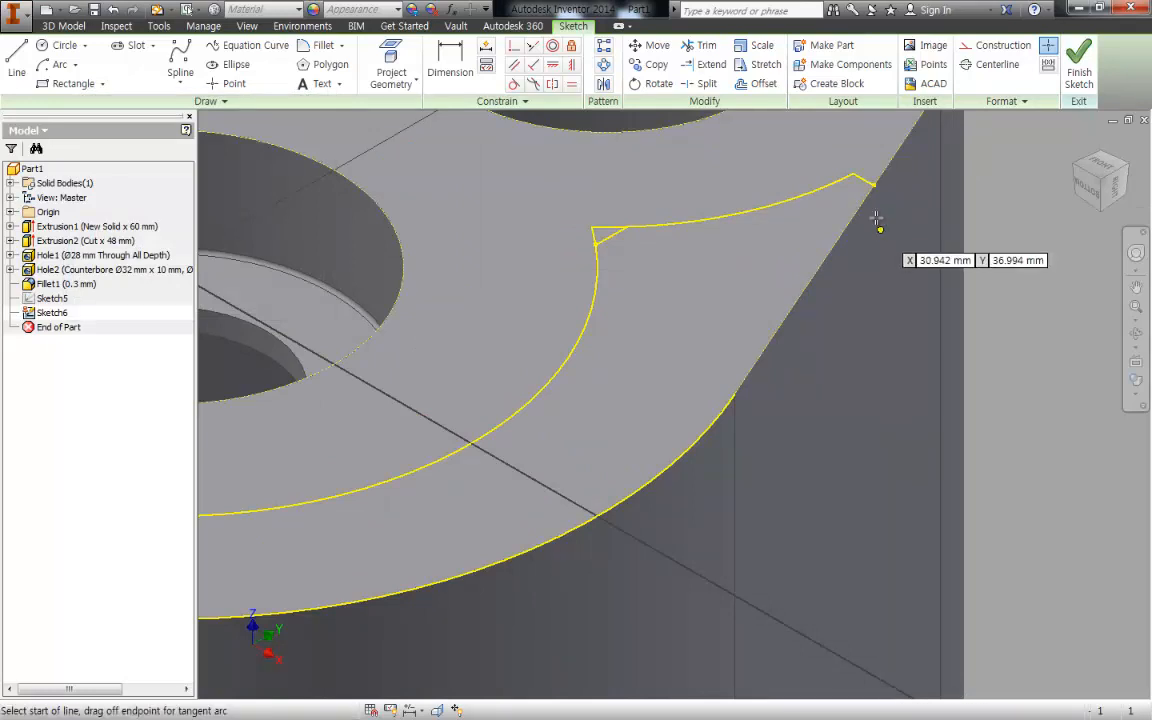
{"action": "left_click", "coordinate": [873, 185]}
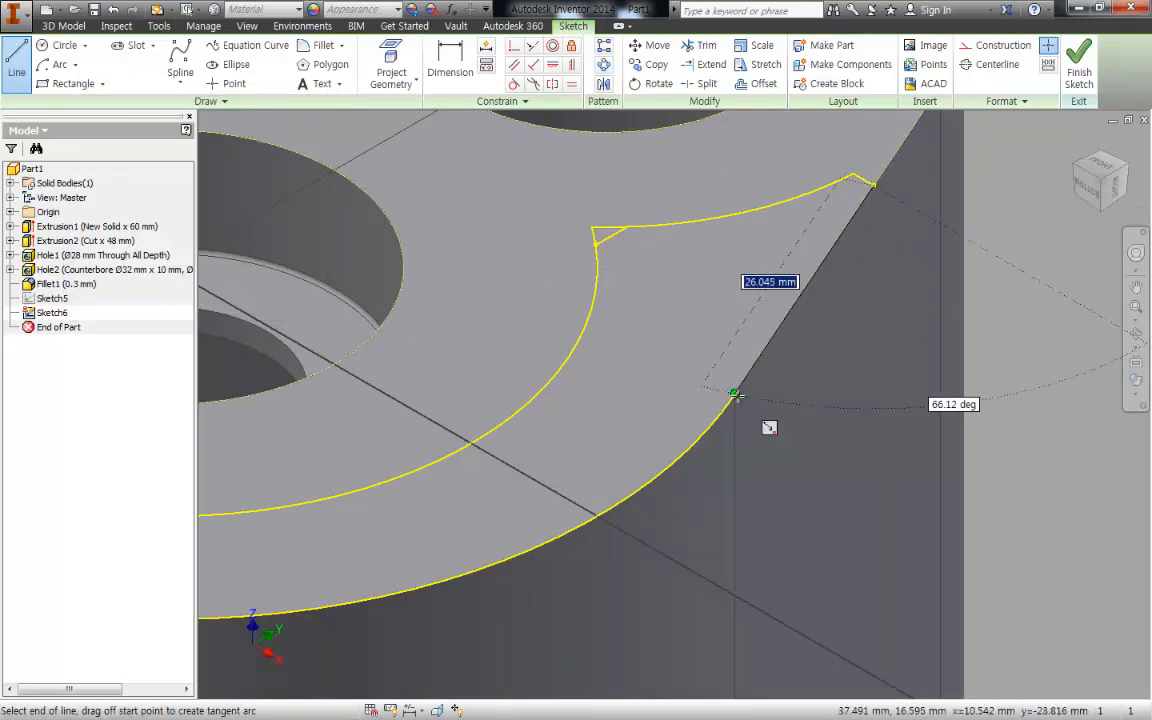
{"action": "left_click", "coordinate": [734, 395]}
{"action": "key", "text": "Escape"}
{"action": "scroll", "coordinate": [646, 390], "scroll_direction": "down", "scroll_amount": 3}
{"action": "key", "text": "e"}
{"action": "left_click", "coordinate": [640, 381]}
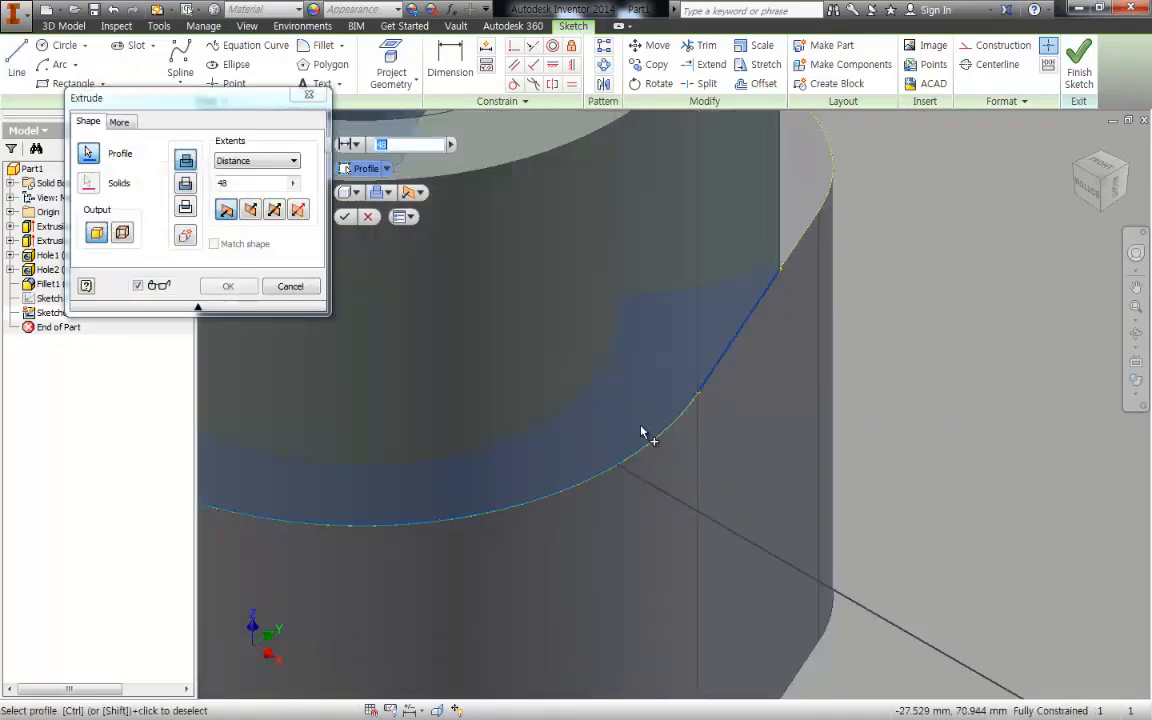
{"action": "middle_click_drag", "start_coordinate": [738, 456], "coordinate": [822, 545]}
{"action": "scroll", "coordinate": [840, 434], "scroll_direction": "down", "scroll_amount": 5}
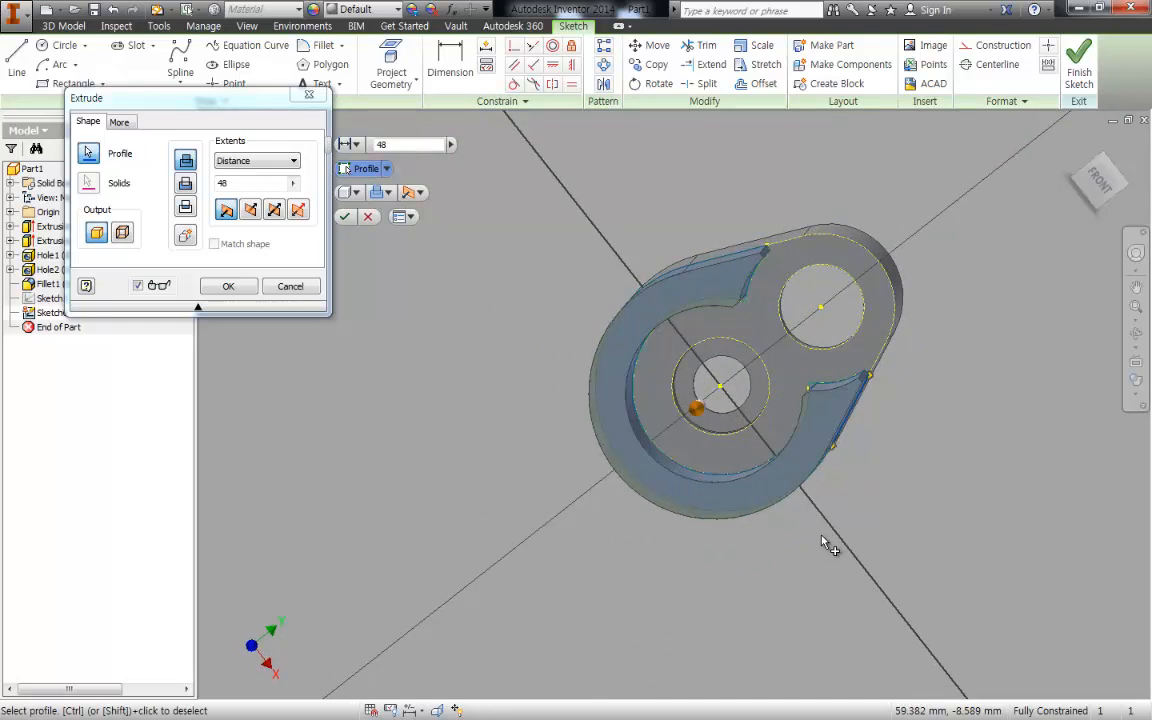
{"action": "left_click", "coordinate": [292, 288]}
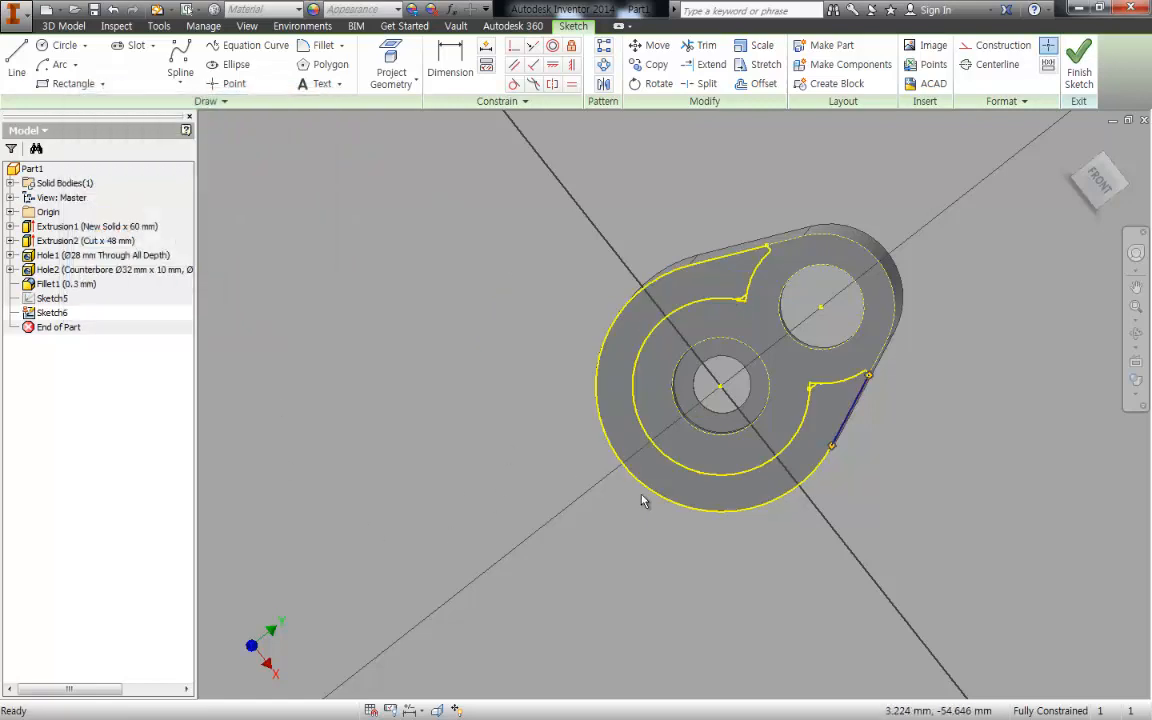
{"action": "middle_click_drag", "start_coordinate": [783, 516], "coordinate": [807, 468], "text": "shift"}
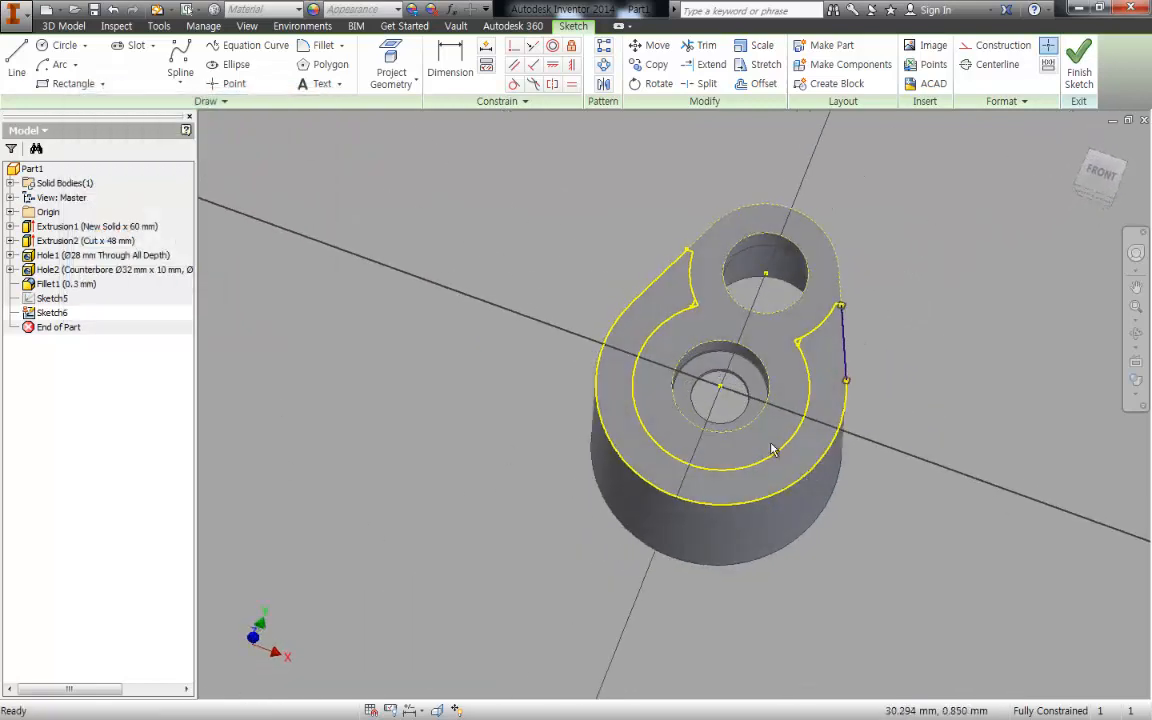
{"action": "scroll", "coordinate": [645, 344], "scroll_direction": "down", "scroll_amount": 3}
{"action": "middle_click_drag", "start_coordinate": [645, 344], "coordinate": [528, 314]}
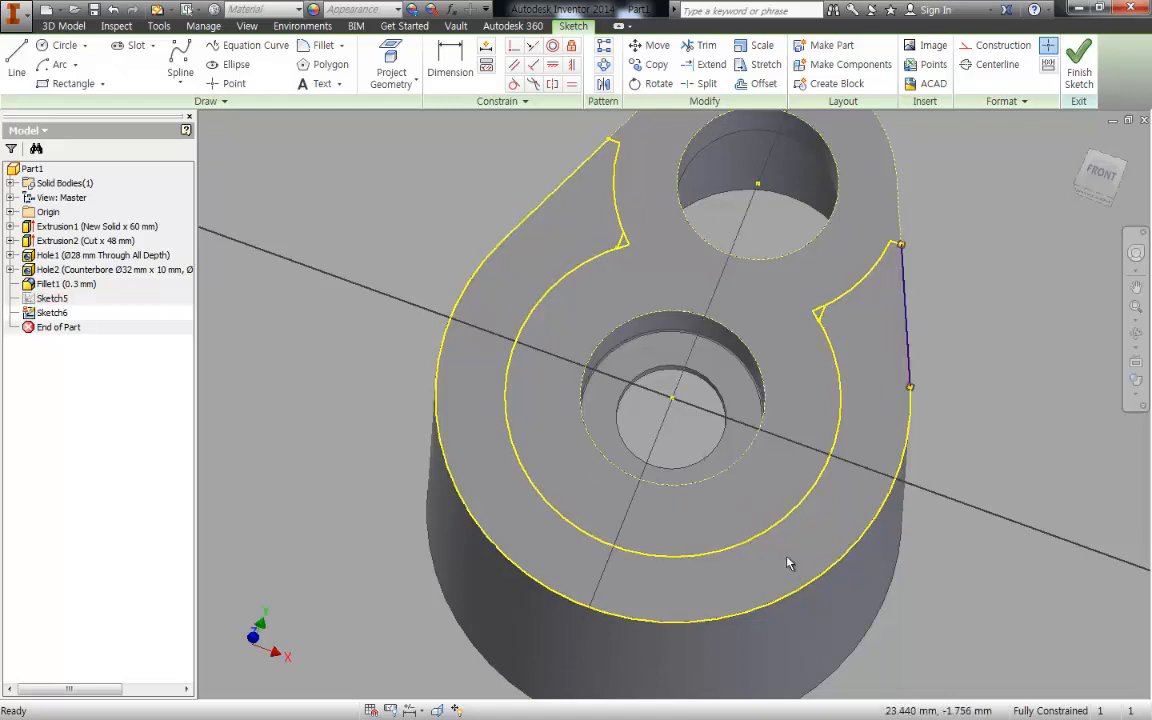
{"action": "mouse_move", "coordinate": [787, 563]}
{"action": "middle_mouse_down"}
{"action": "mouse_move", "coordinate": [789, 515]}
{"action": "mouse_move", "coordinate": [835, 508]}
{"action": "mouse_move", "coordinate": [770, 575]}
{"action": "mouse_move", "coordinate": [778, 580]}
{"action": "middle_mouse_up"}
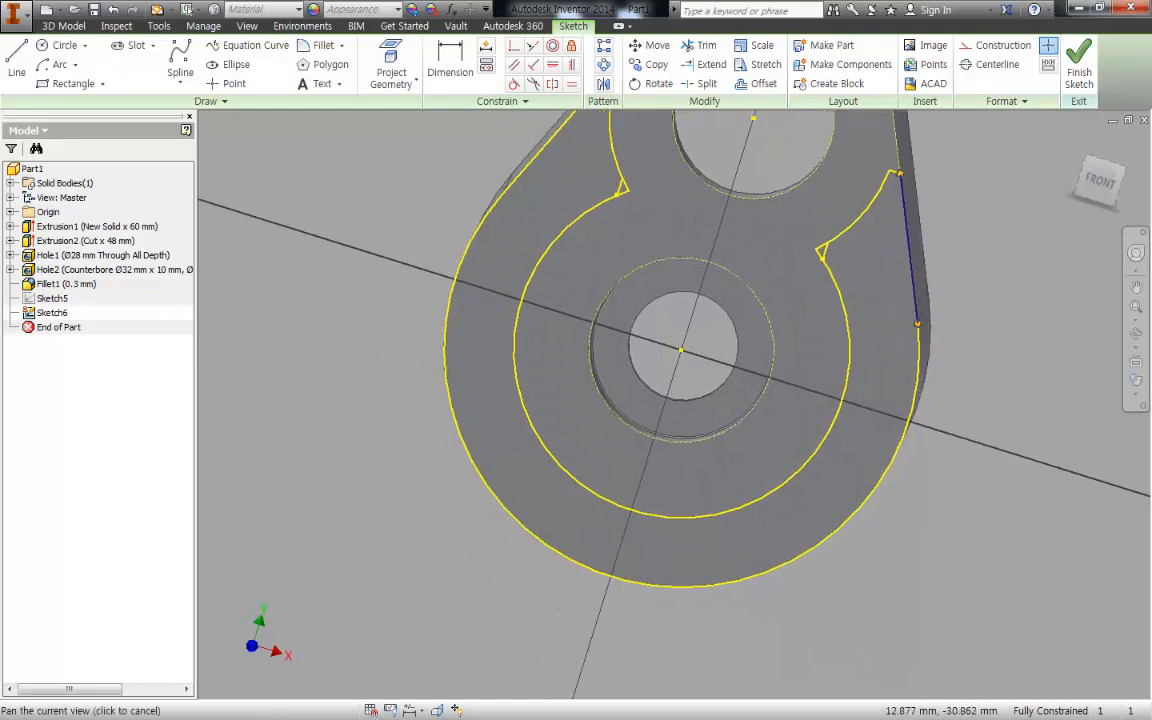
{"action": "middle_click_drag", "start_coordinate": [723, 528], "coordinate": [775, 558]}
{"action": "key", "text": "e"}
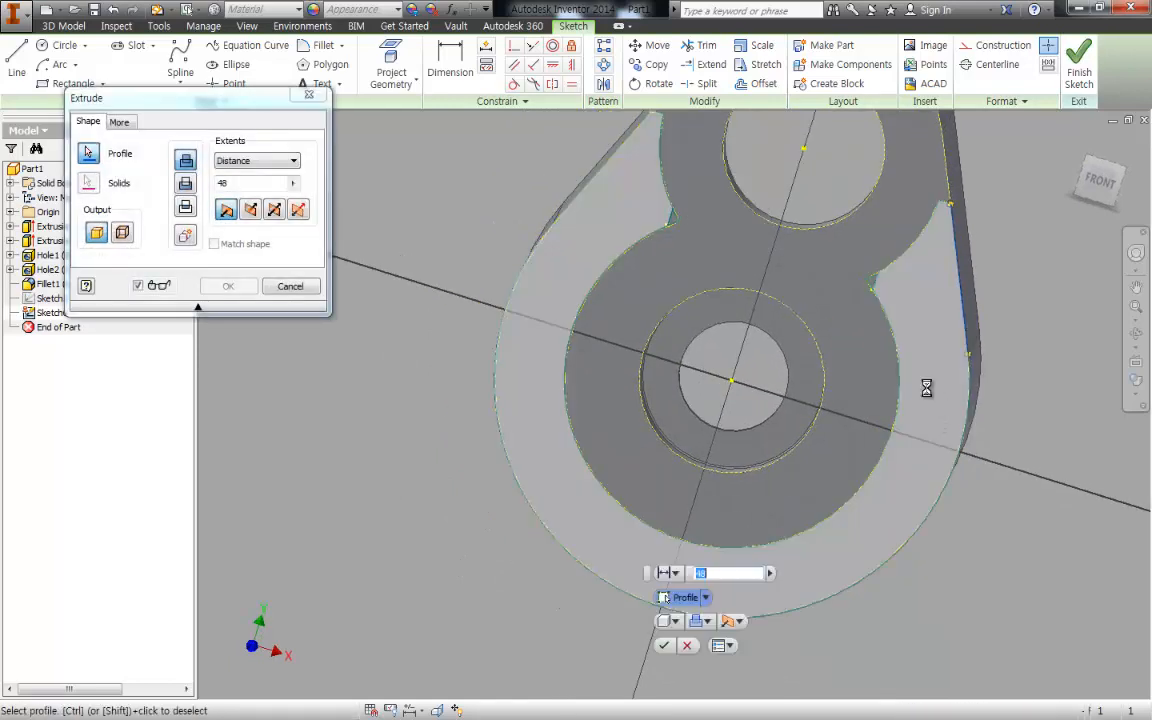
{"action": "left_click", "coordinate": [925, 435]}
{"action": "left_click", "coordinate": [309, 96]}
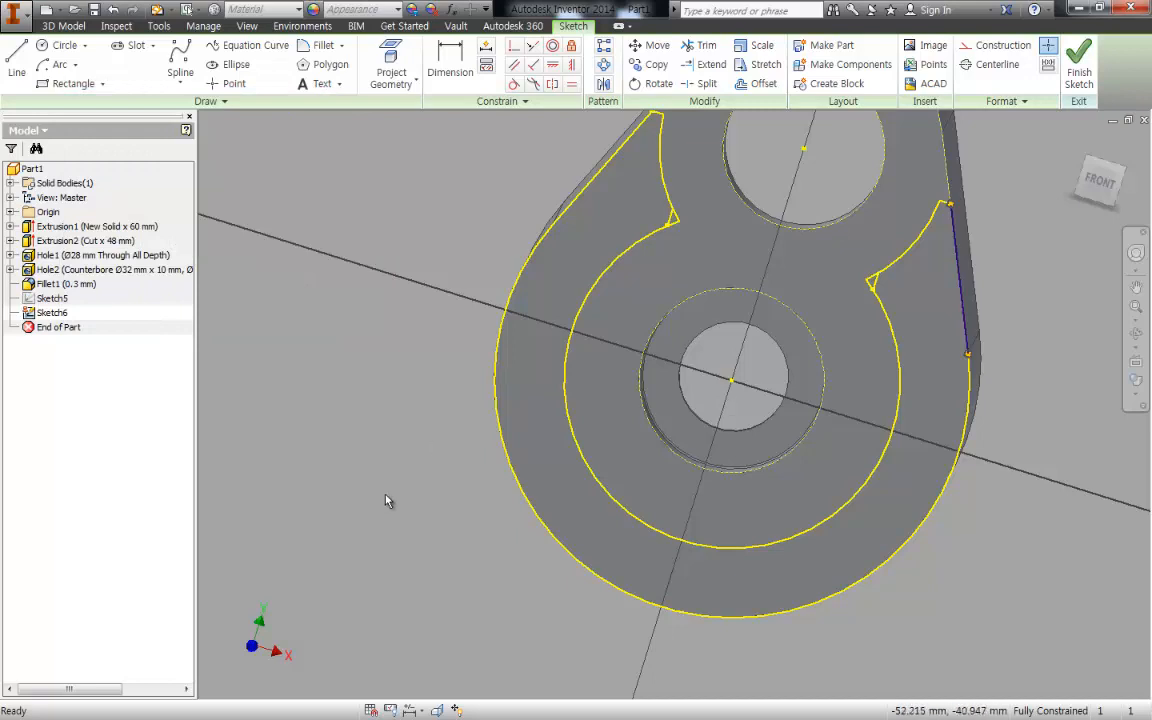
- Finish the projected sketch and delete both seat profile sketches from the part
{"action": "left_click", "coordinate": [1078, 70]}
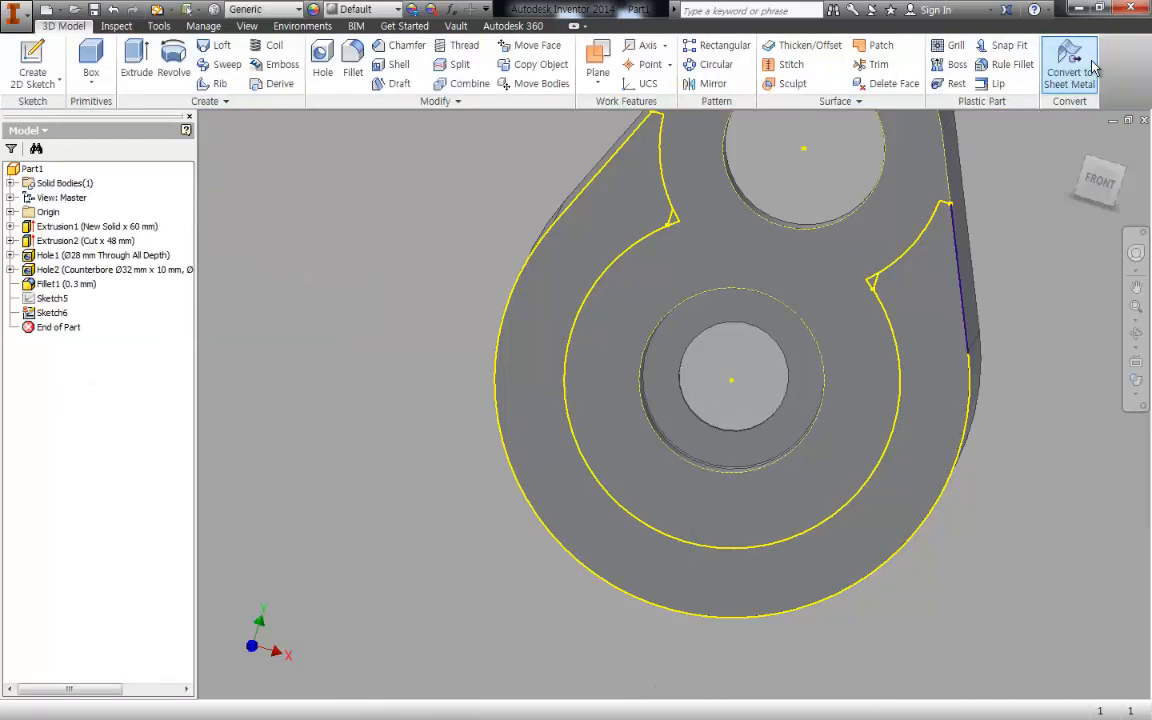
{"action": "right_click", "coordinate": [50, 299]}
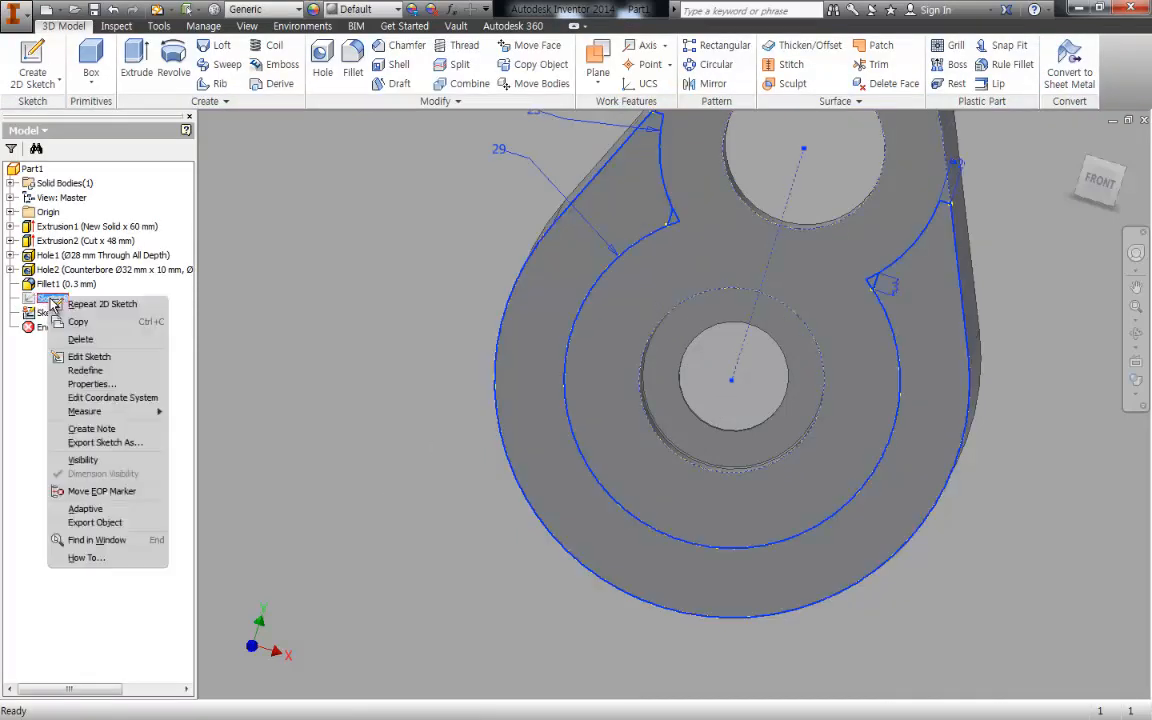
{"action": "left_click", "coordinate": [25, 327]}
{"action": "right_click", "coordinate": [70, 302]}
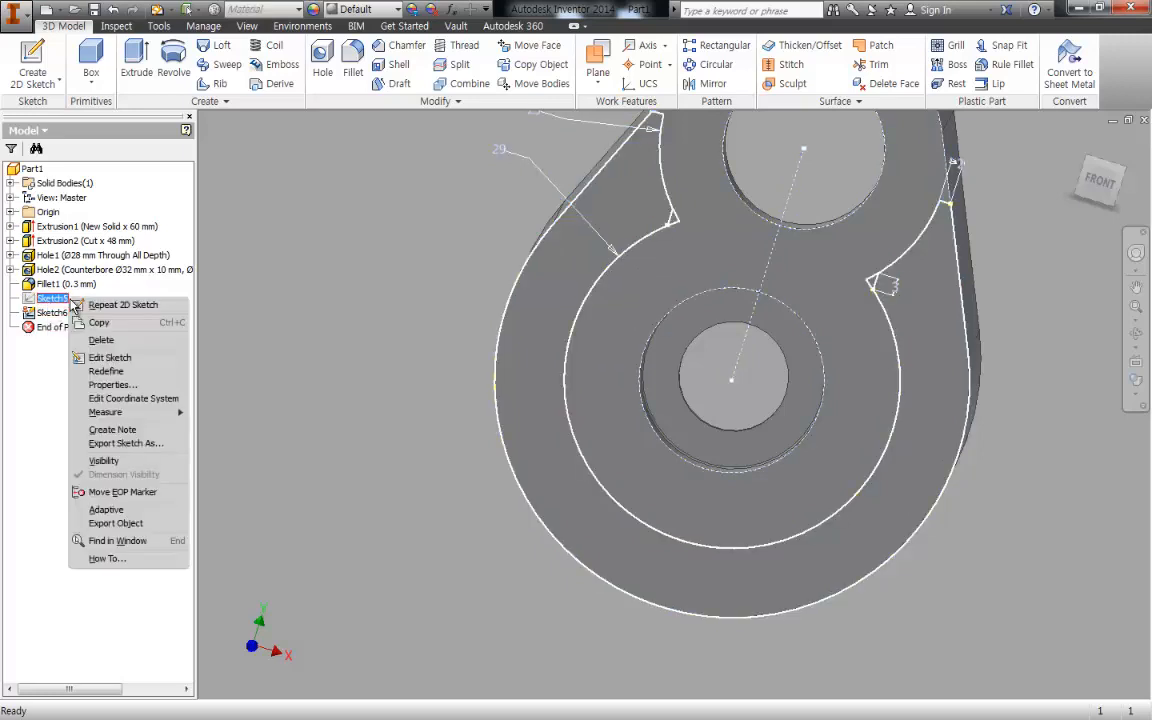
{"action": "left_click", "coordinate": [302, 373]}
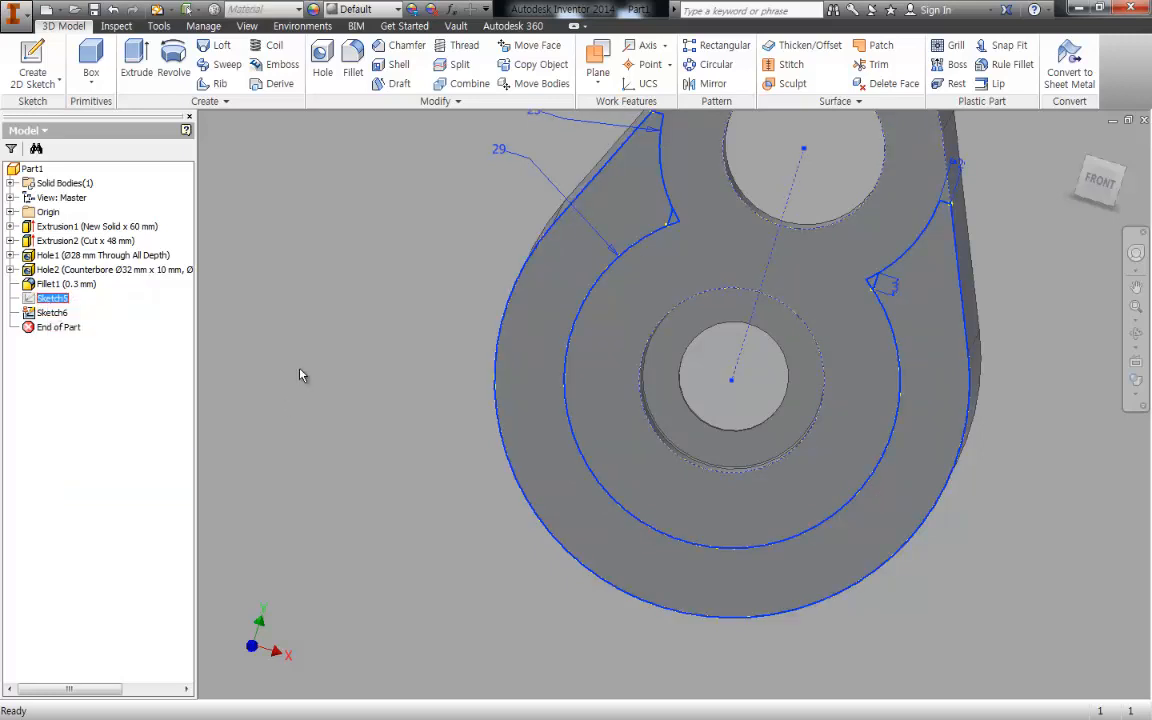
{"action": "right_click", "coordinate": [60, 313]}
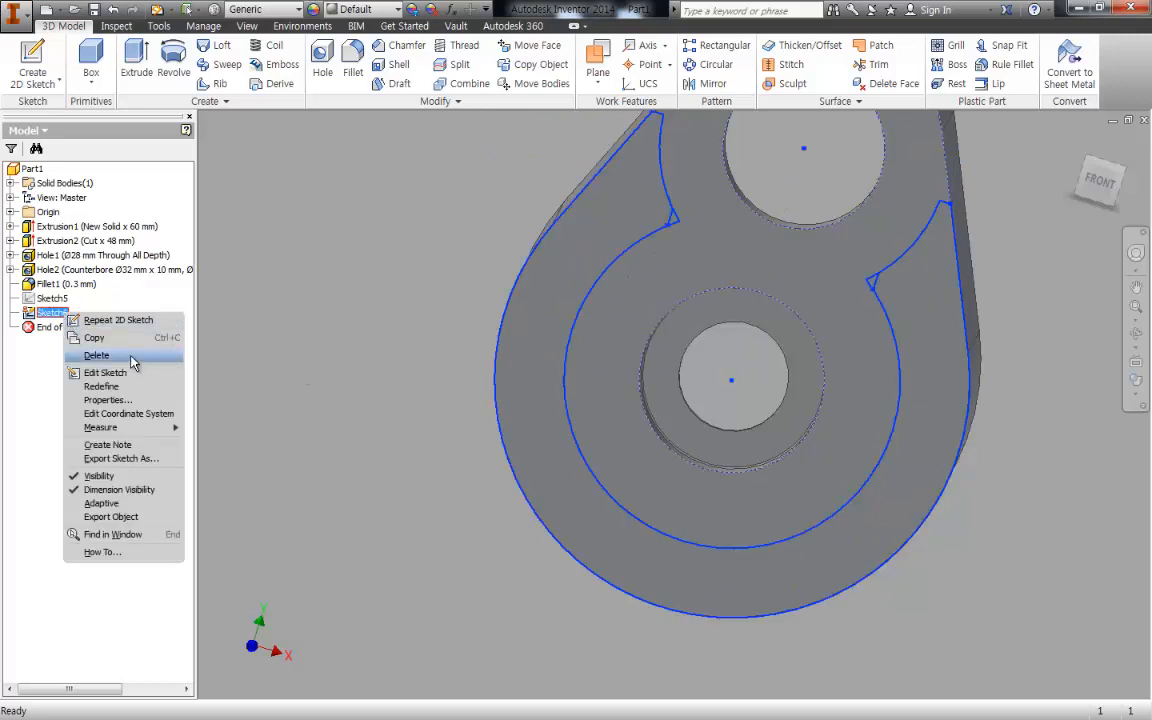
{"action": "left_click", "coordinate": [133, 358]}
{"action": "right_click", "coordinate": [56, 298]}
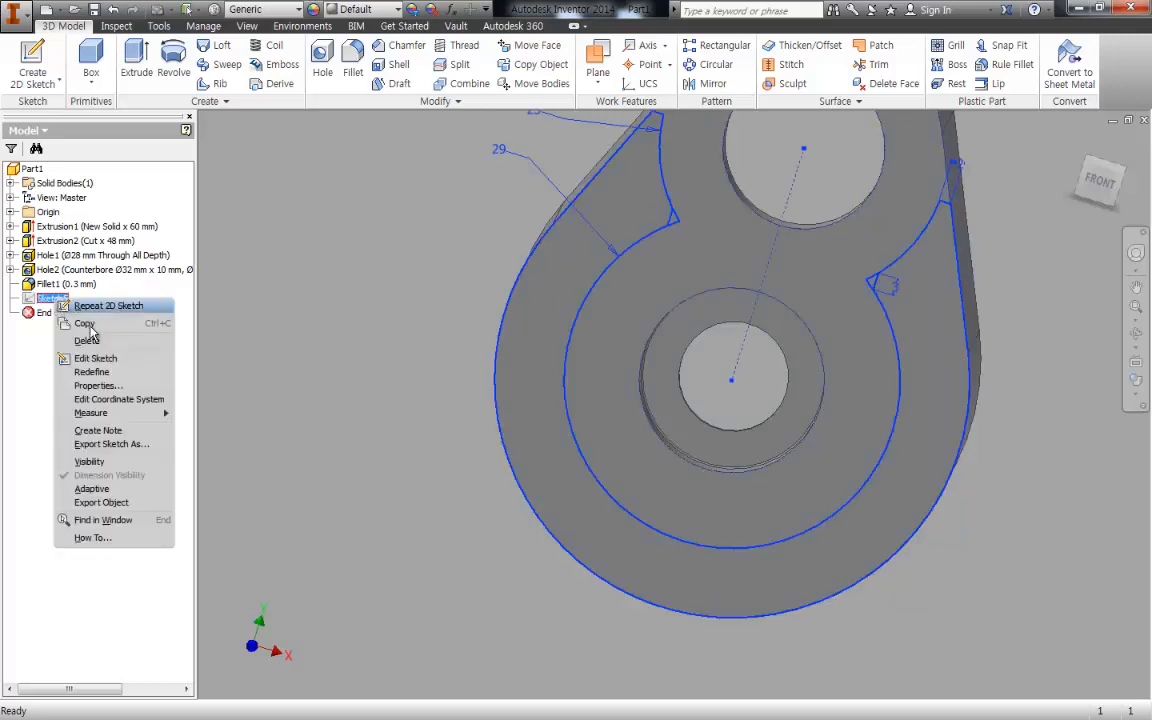
{"action": "left_click", "coordinate": [100, 341]}
{"action": "right_click", "coordinate": [58, 296]}
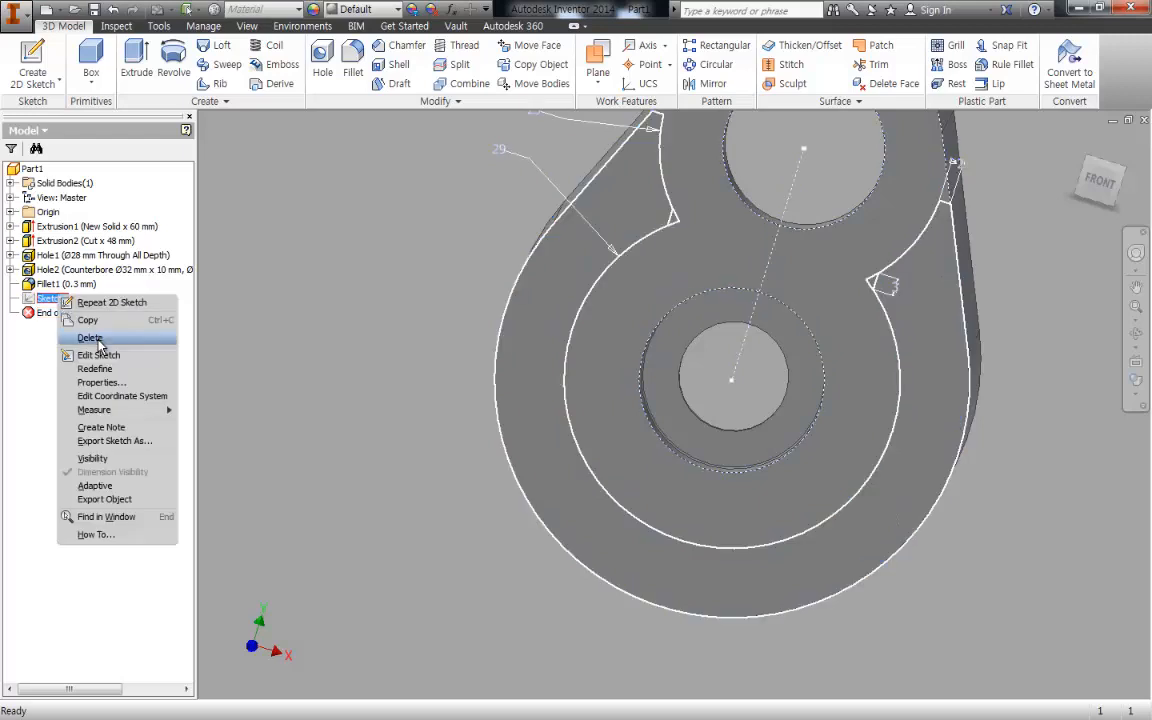
{"action": "left_click", "coordinate": [95, 340]}
- Start a new sketch on the same end face and convert all its projected edges to construction geometry
{"action": "middle_click_drag", "start_coordinate": [551, 298], "coordinate": [473, 327]}
{"action": "key", "text": "s"}
{"action": "left_click", "coordinate": [600, 300]}
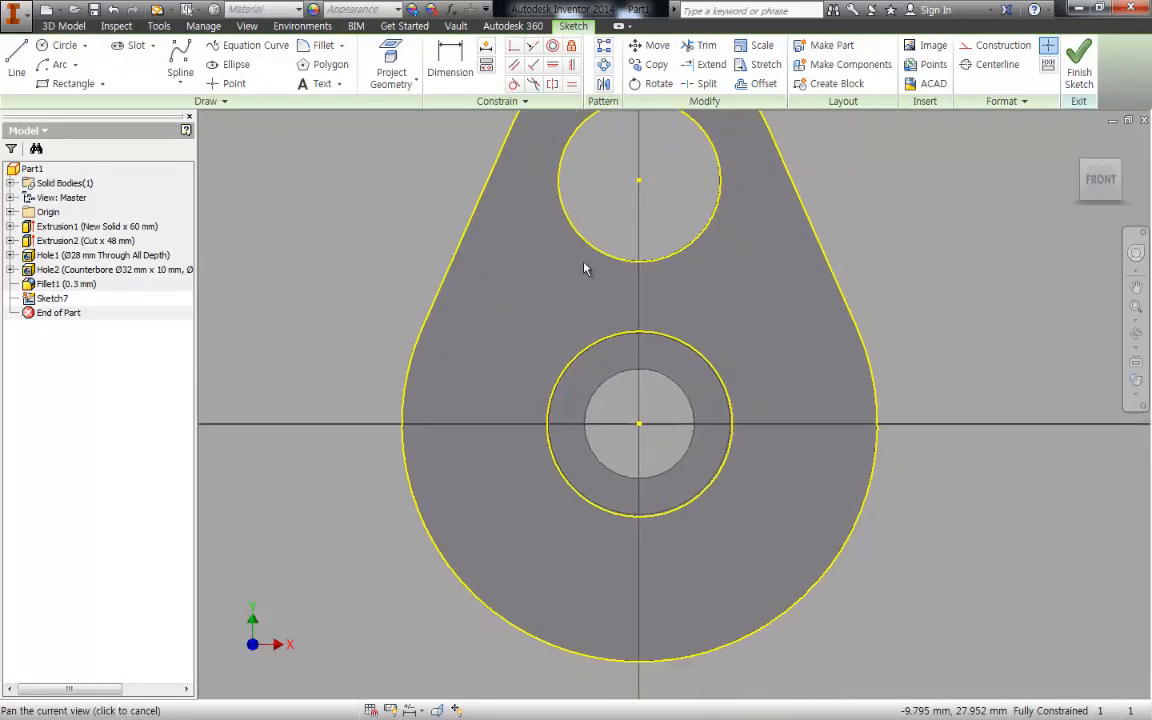
{"action": "scroll", "coordinate": [770, 372], "scroll_direction": "down", "scroll_amount": 4}
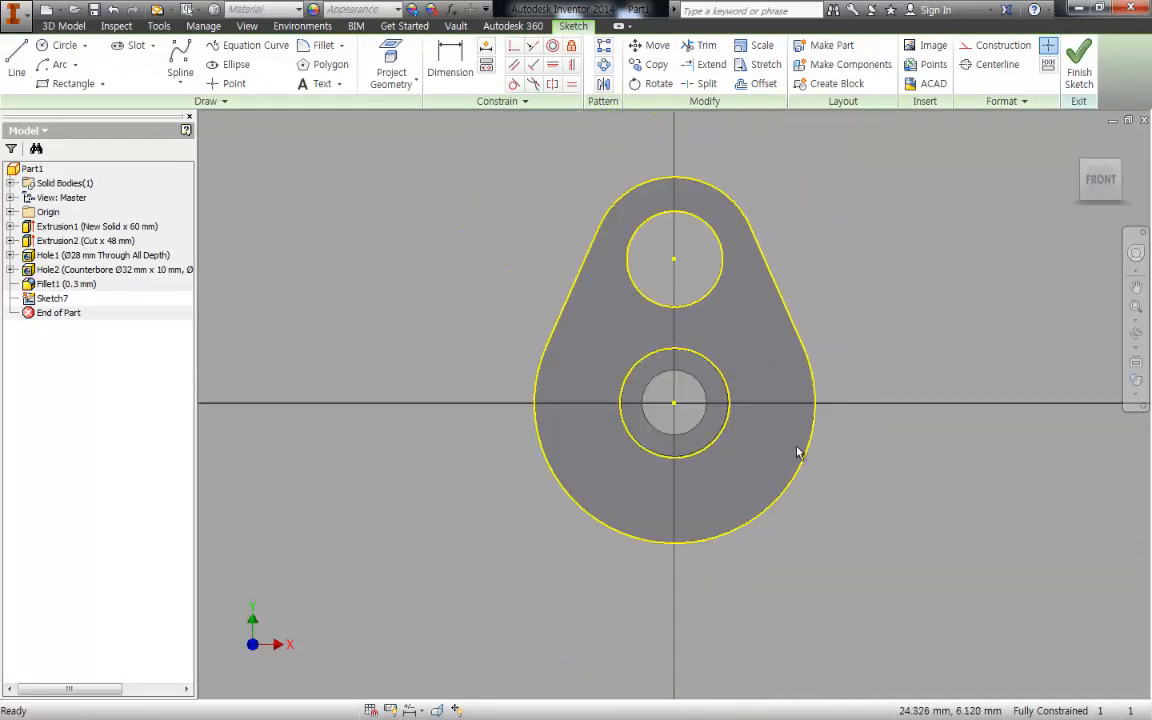
{"action": "mouse_move", "coordinate": [922, 568]}
{"action": "left_mouse_down"}
{"action": "mouse_move", "coordinate": [643, 309]}
{"action": "mouse_move", "coordinate": [346, 145]}
{"action": "left_mouse_up"}
{"action": "right_click", "coordinate": [370, 180]}
{"action": "left_click", "coordinate": [459, 185]}
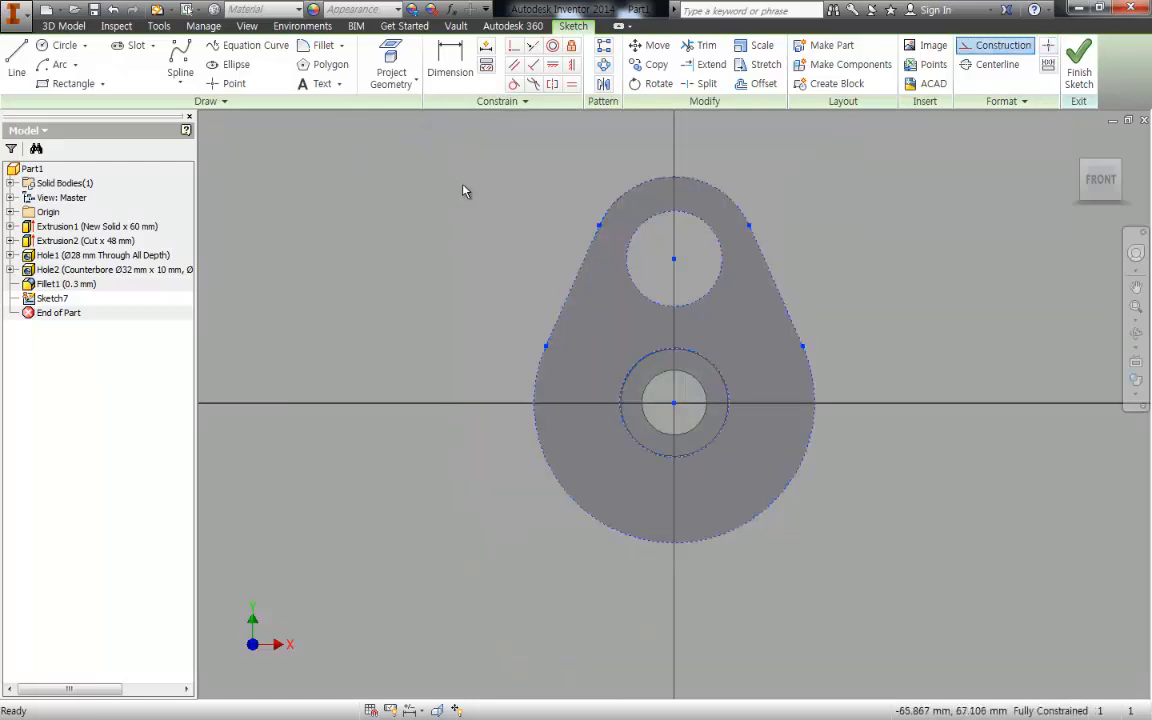
{"action": "left_click", "coordinate": [470, 200]}
- Draw a circle centred on the lower hole with a diameter of 29*2 (58 mm)
{"action": "scroll", "coordinate": [564, 345], "scroll_direction": "up", "scroll_amount": 3}
{"action": "mouse_move", "coordinate": [562, 345]}
{"action": "middle_mouse_down"}
{"action": "mouse_move", "coordinate": [425, 290]}
{"action": "mouse_move", "coordinate": [579, 355]}
{"action": "mouse_move", "coordinate": [594, 350]}
{"action": "middle_mouse_up"}
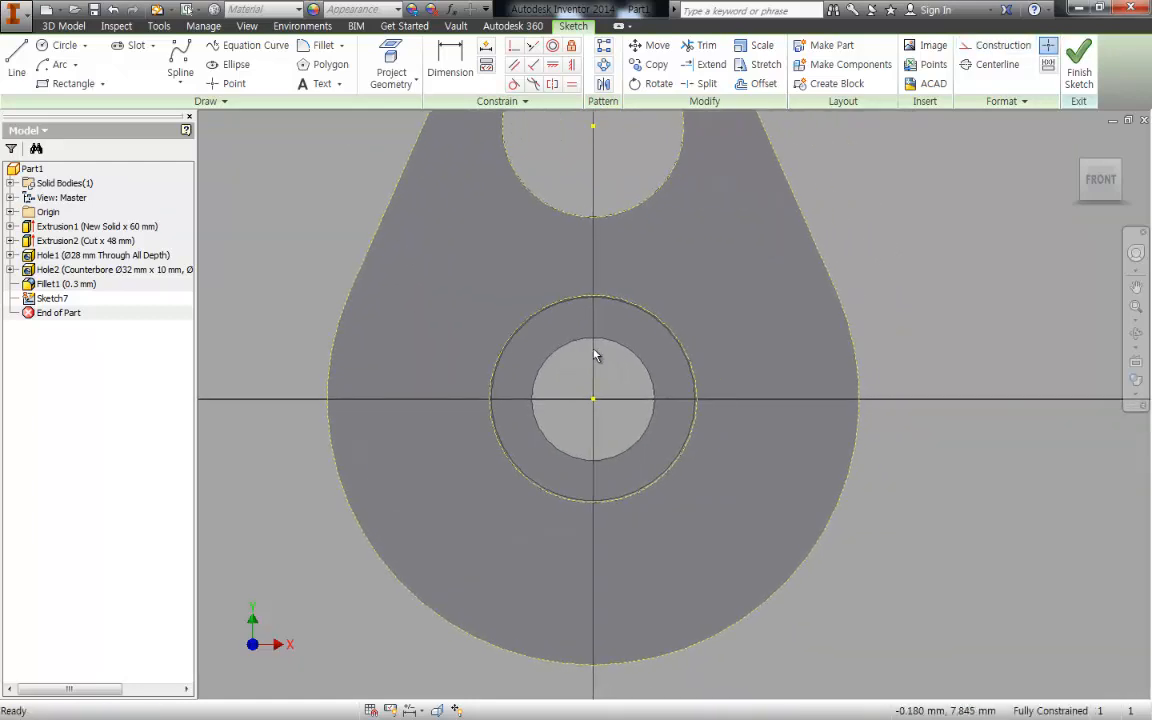
{"action": "key", "text": "c"}
{"action": "left_click", "coordinate": [593, 399]}
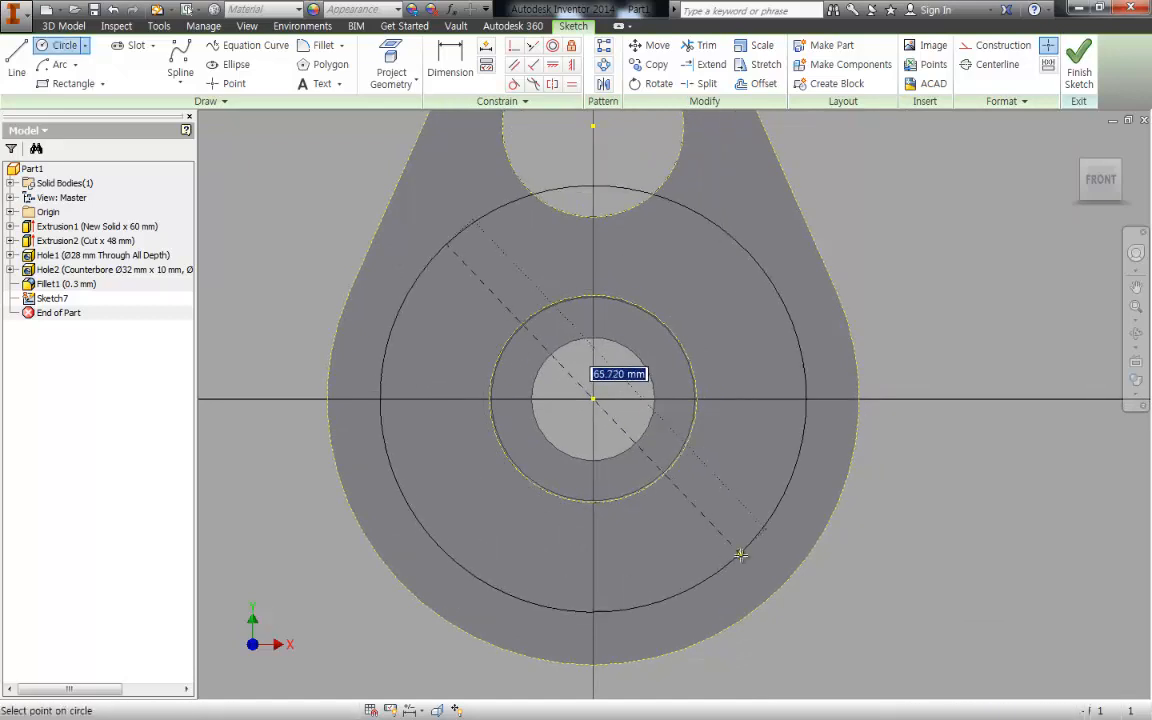
{"action": "type", "text": "2"}
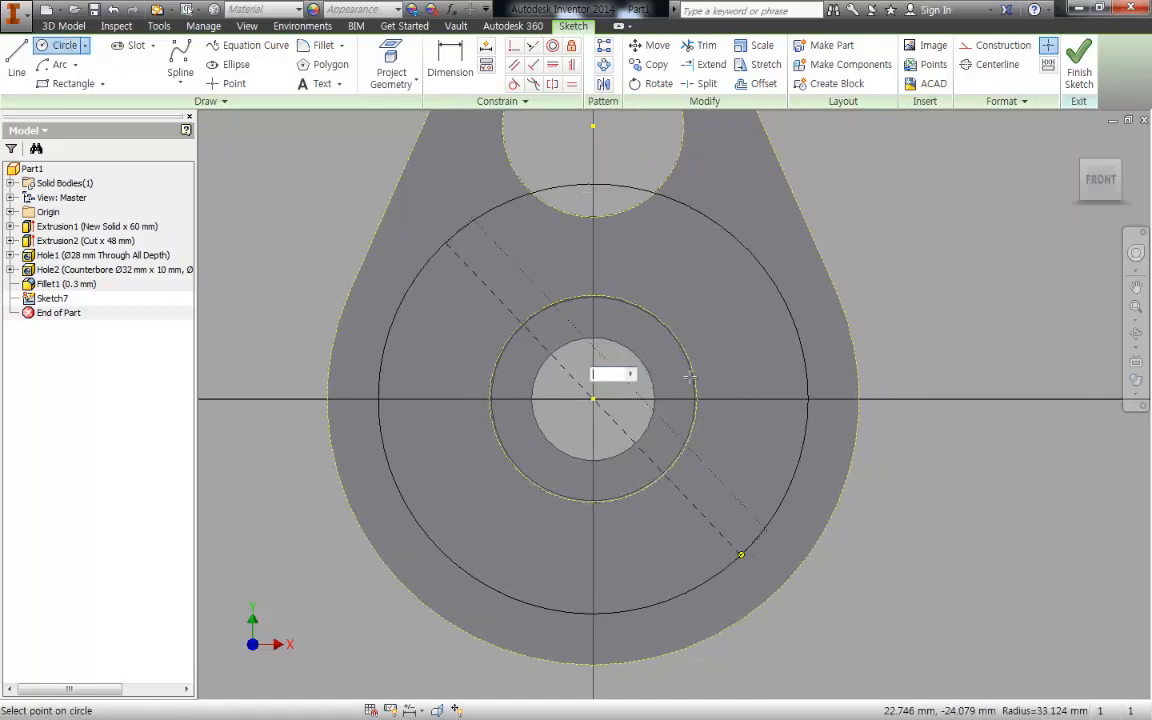
{"action": "type", "text": "9*2"}
{"action": "key", "text": "Return"}
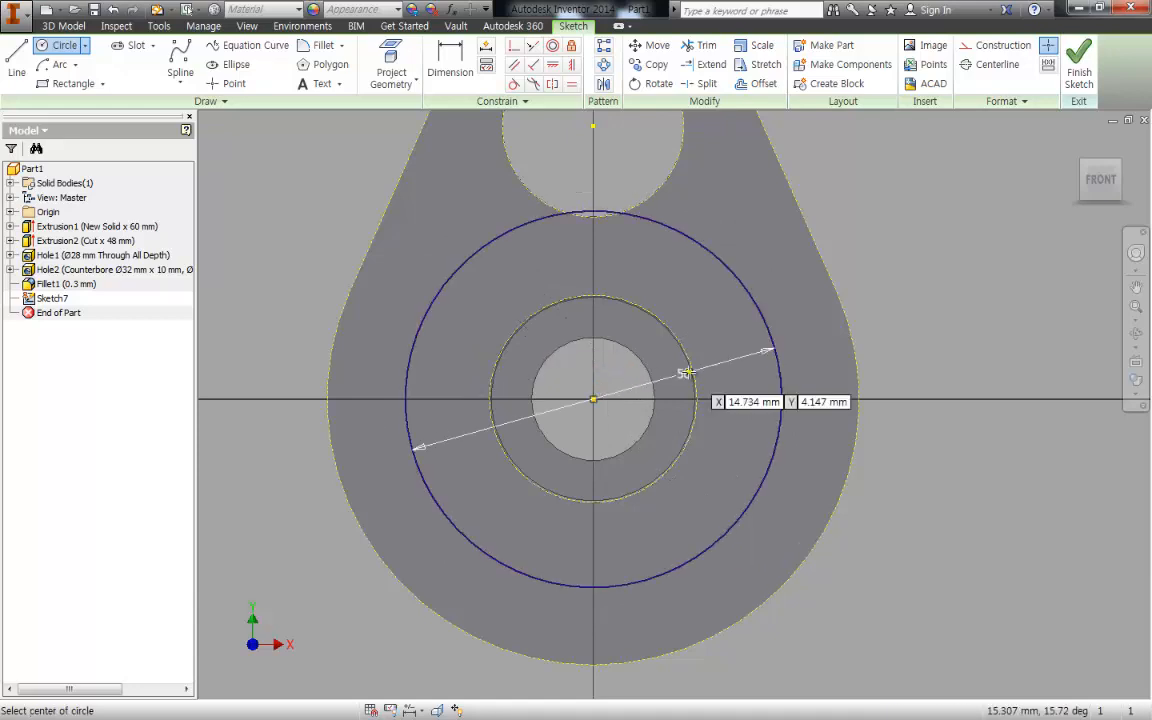
{"action": "key", "text": "Escape"}
- Draw a circle centred on the upper hole with a diameter of 50 mm
{"action": "middle_click_drag", "start_coordinate": [596, 359], "coordinate": [624, 498]}
{"action": "key", "text": "c"}
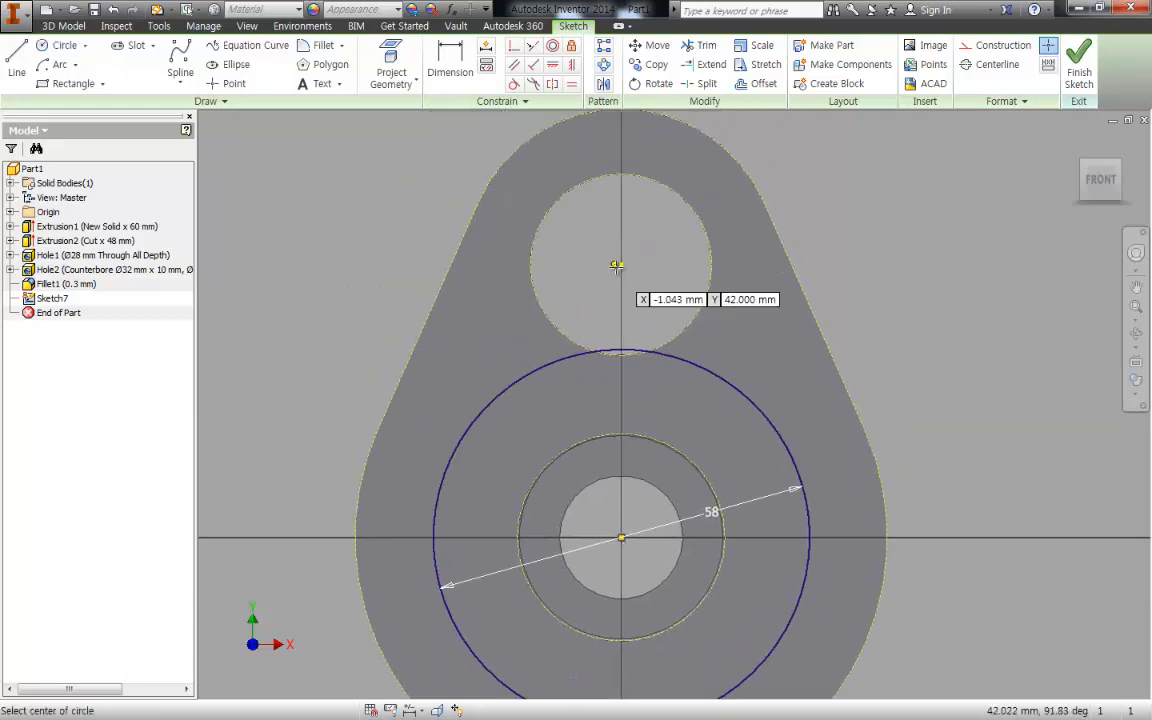
{"action": "left_click", "coordinate": [621, 264]}
{"action": "type", "text": "50"}
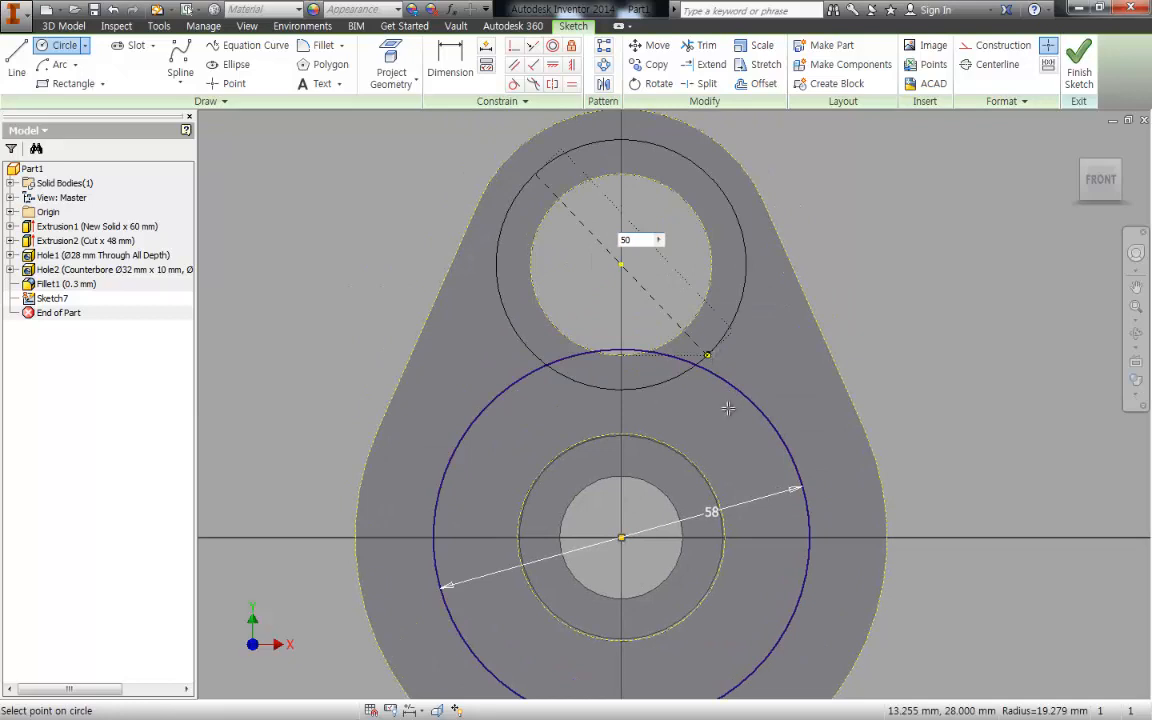
{"action": "key", "text": "Return"}
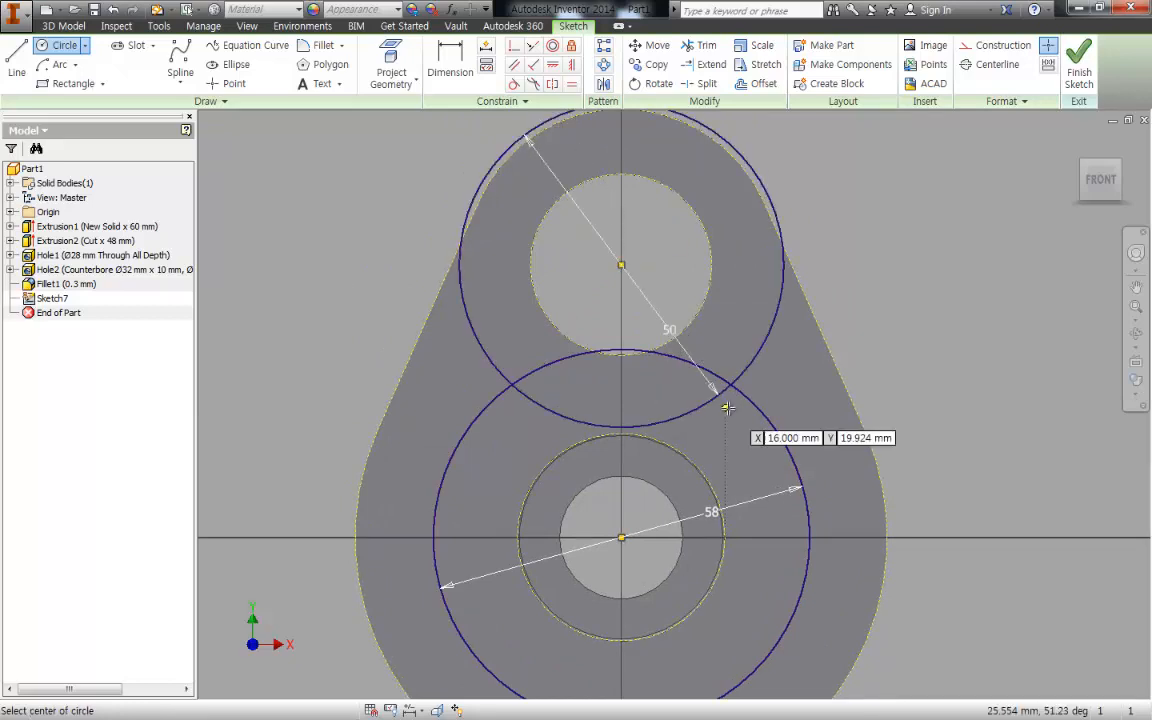
{"action": "key", "text": "Escape"}
- Try to turn the large outer arc from construction into regular geometry
{"action": "middle_click_drag", "start_coordinate": [656, 367], "coordinate": [668, 269]}
{"action": "middle_click_drag", "start_coordinate": [763, 324], "coordinate": [762, 314]}
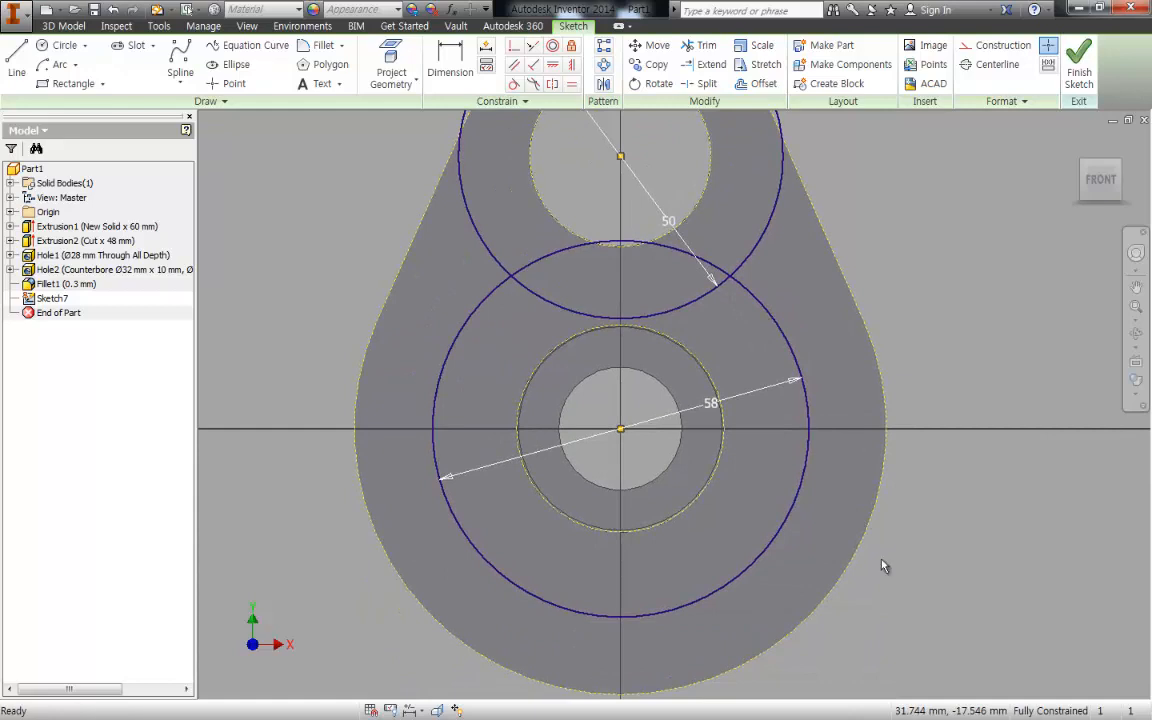
{"action": "left_click_drag", "start_coordinate": [905, 591], "coordinate": [854, 512]}
{"action": "right_click", "coordinate": [946, 309]}
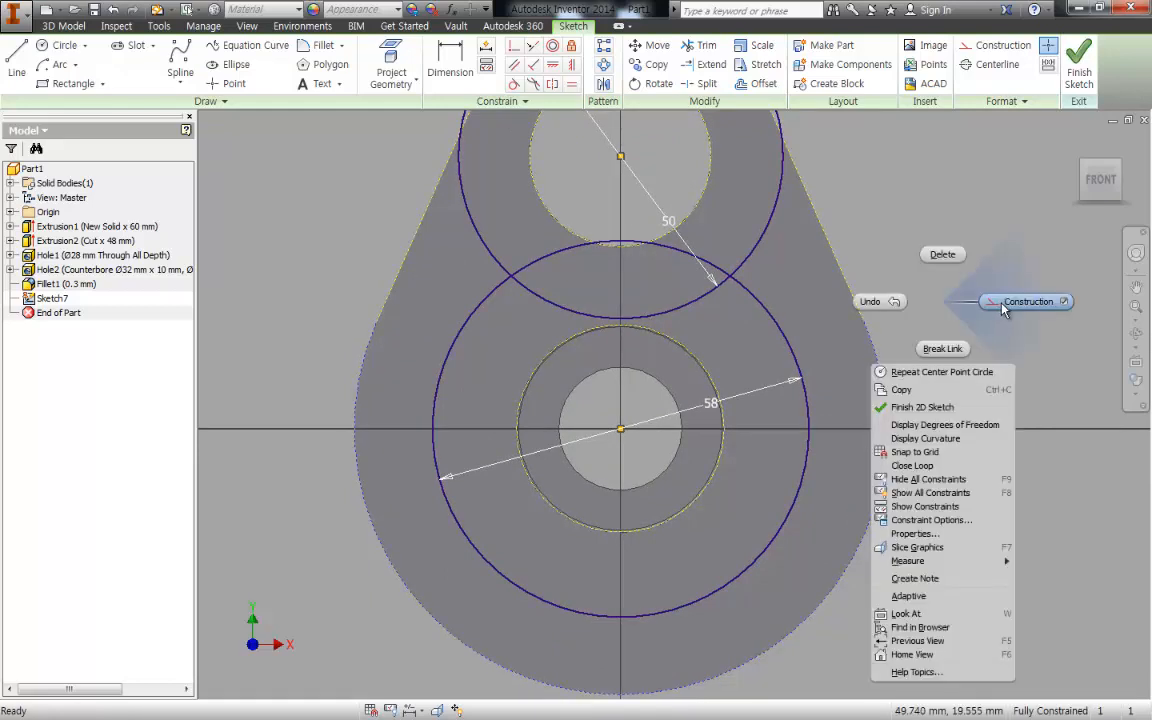
{"action": "left_click", "coordinate": [1003, 303]}
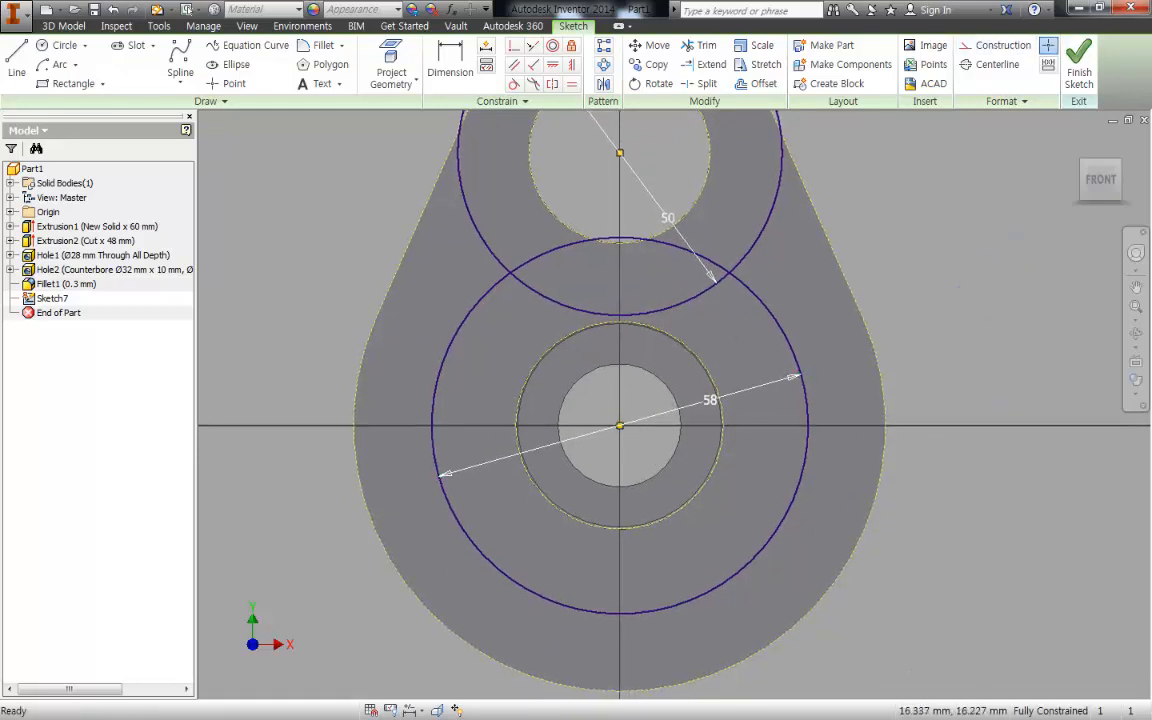
- Draw a vertical line about 6 mm long joining the two circles just right of their right-hand intersection
{"action": "key", "text": "l"}
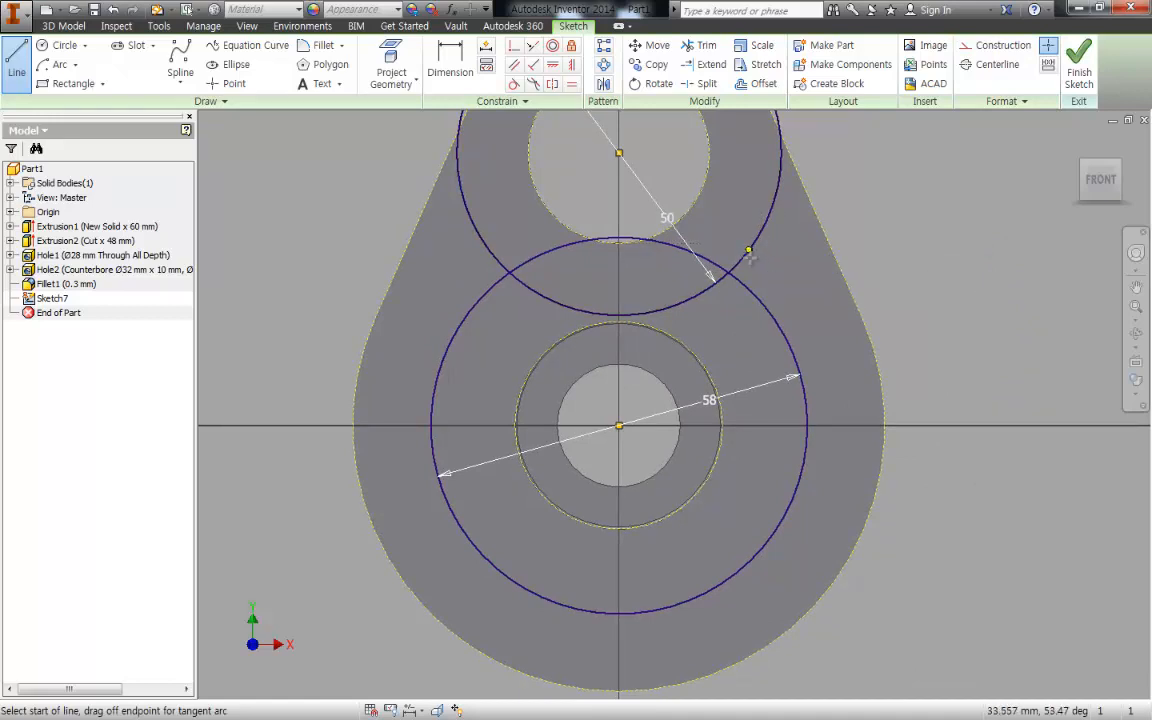
{"action": "left_click", "coordinate": [749, 251]}
{"action": "left_click", "coordinate": [749, 289]}
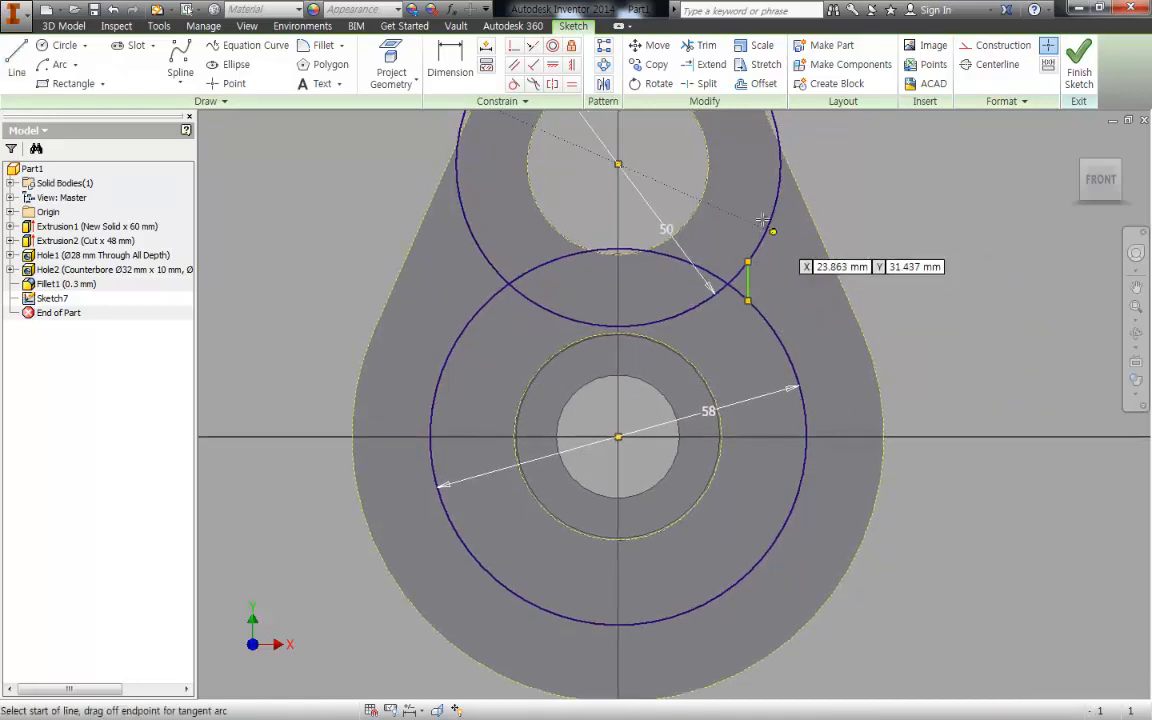
{"action": "key", "text": "Escape"}
- Convert the large outer arc and the right slanted edge from construction to regular geometry
{"action": "left_click_drag", "start_coordinate": [884, 300], "coordinate": [789, 226]}
{"action": "left_click_drag", "start_coordinate": [847, 383], "coordinate": [845, 380]}
{"action": "right_click", "coordinate": [904, 279]}
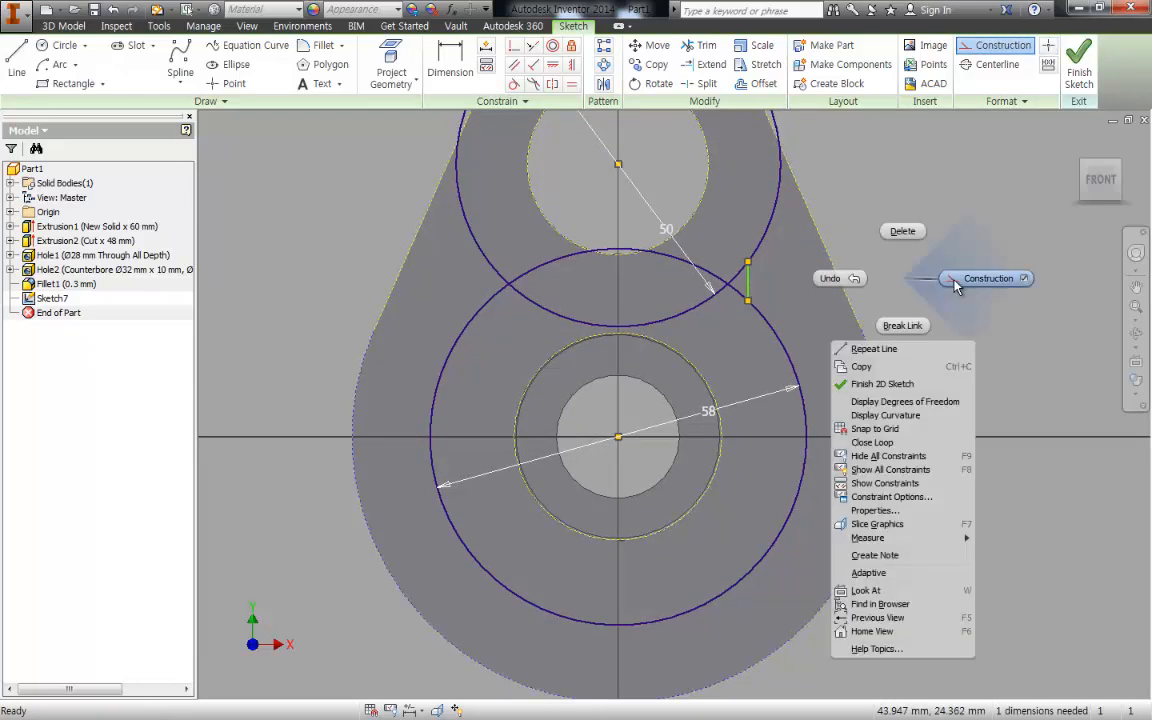
{"action": "left_click", "coordinate": [955, 279]}
{"action": "left_click", "coordinate": [817, 228]}
{"action": "right_click", "coordinate": [862, 194]}
{"action": "left_click", "coordinate": [890, 185]}
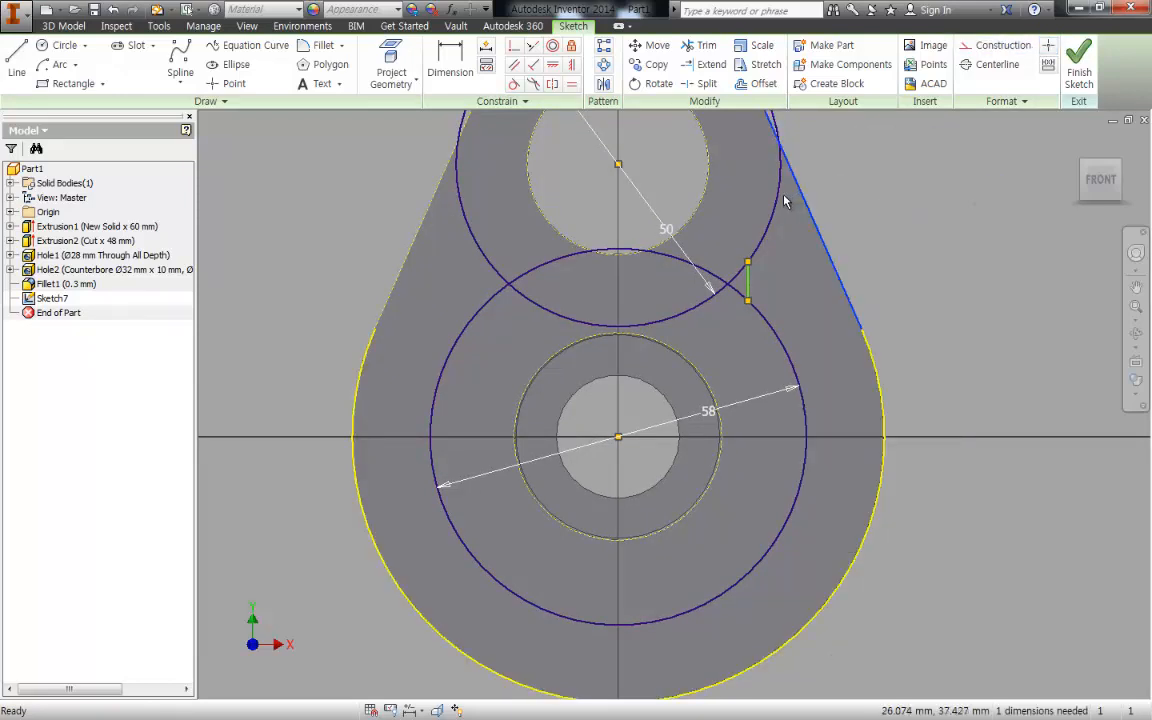
- Draw a horizontal line about 4.5 mm long from the upper circle's right side to the right slanted edge
{"action": "key", "text": "l"}
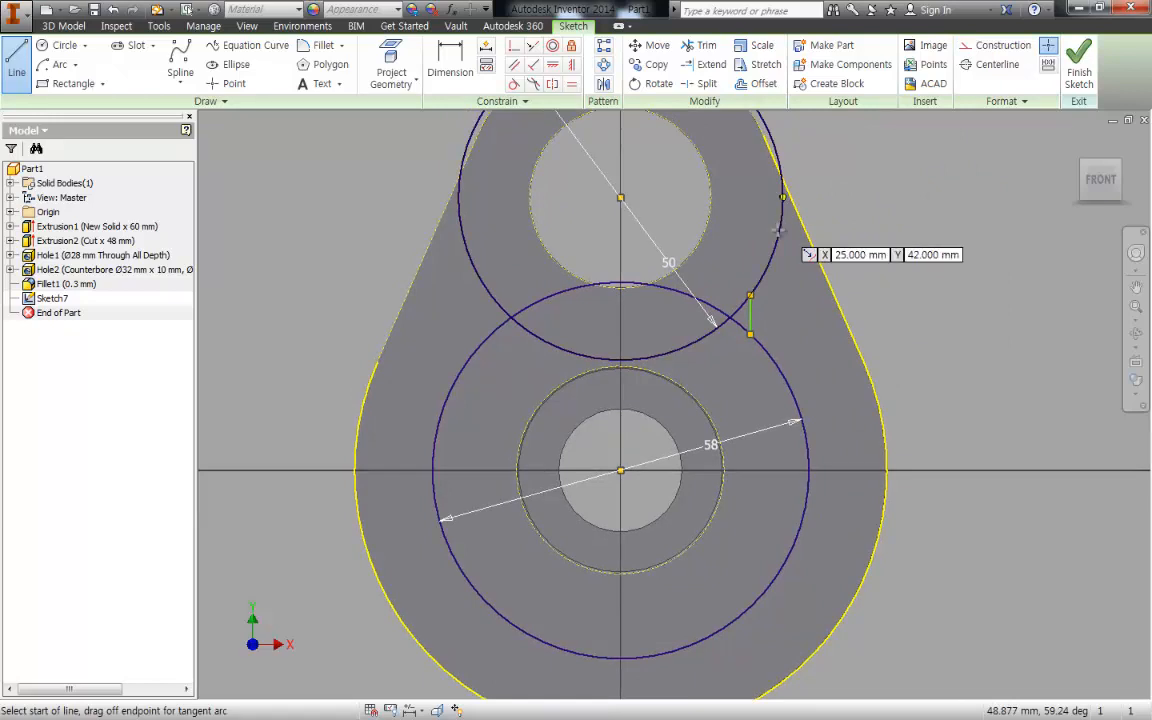
{"action": "left_click", "coordinate": [783, 229]}
{"action": "key", "text": "Escape"}
{"action": "key", "text": "l"}
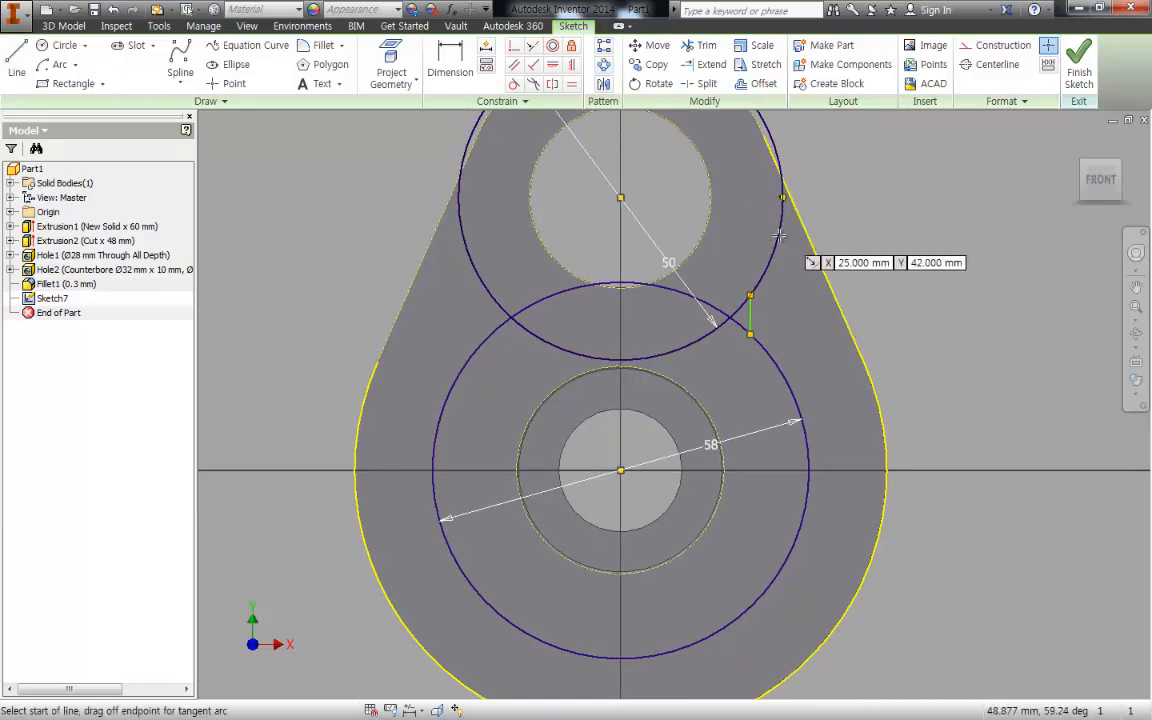
{"action": "left_click", "coordinate": [779, 234]}
{"action": "left_click", "coordinate": [808, 235]}
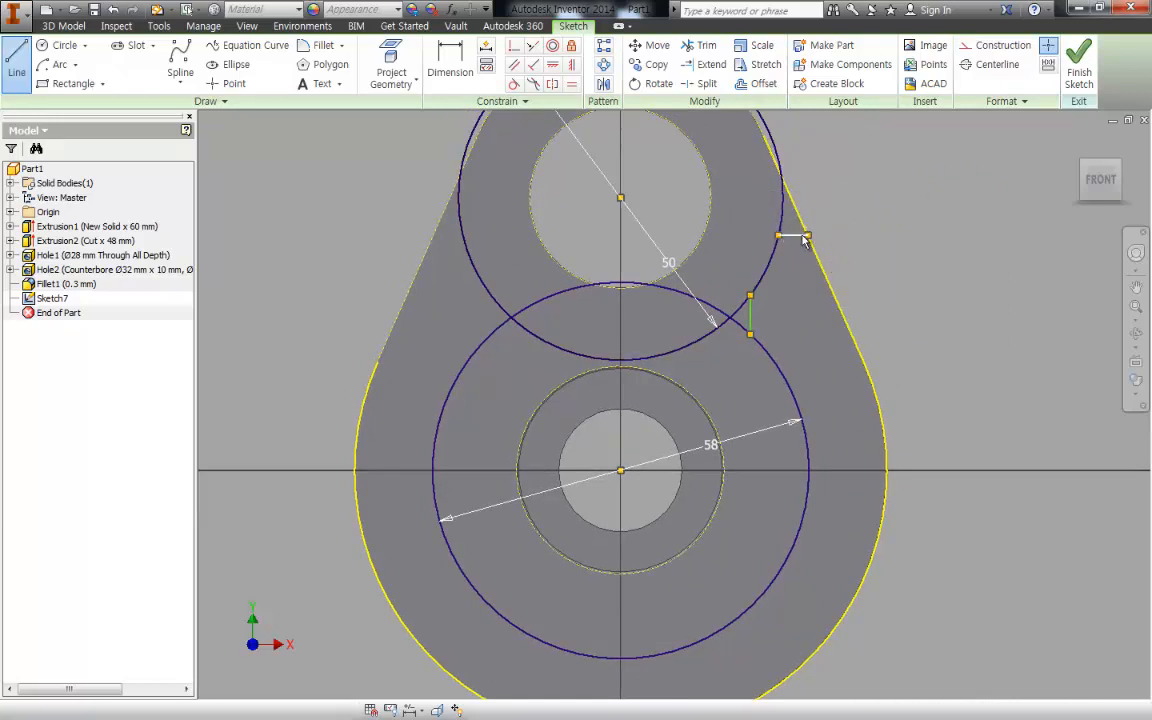
- Dimension the short horizontal line beside the upper circle to 2 mm
{"action": "key", "text": "d"}
{"action": "left_click", "coordinate": [800, 235]}
{"action": "left_click", "coordinate": [816, 190]}
{"action": "type", "text": "2"}
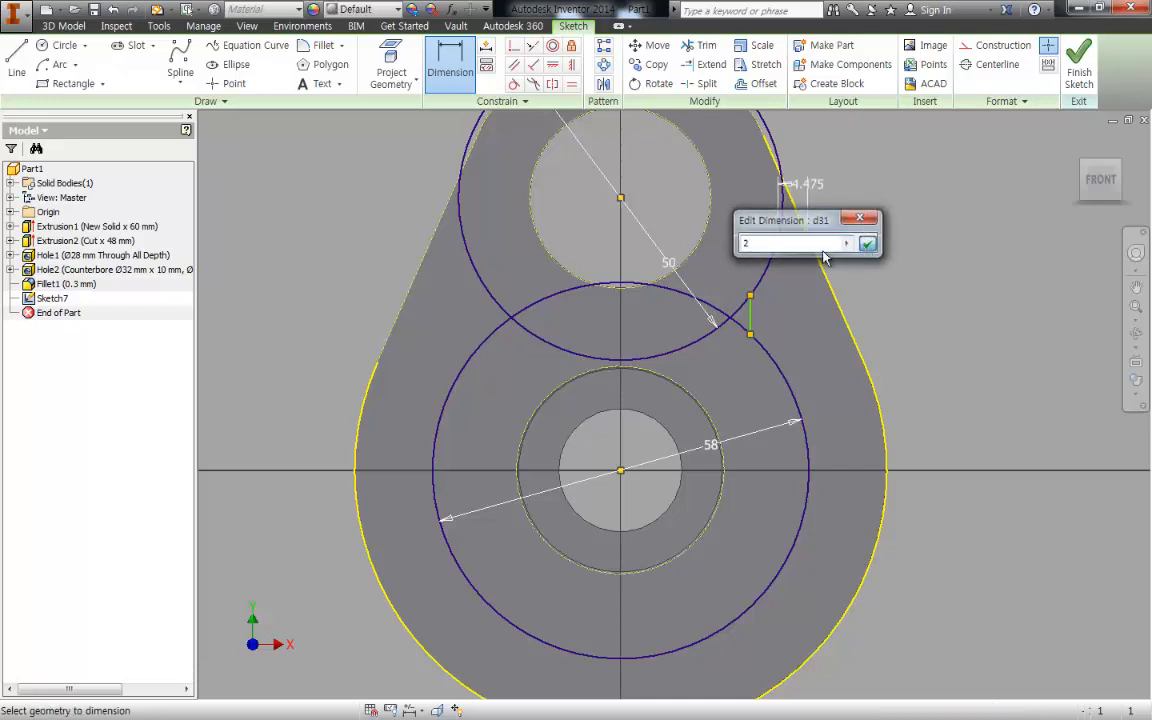
{"action": "key", "text": "Return"}
- Dimension the short vertical line between the two circles to 3 mm
{"action": "left_click", "coordinate": [749, 314]}
{"action": "left_click", "coordinate": [918, 318]}
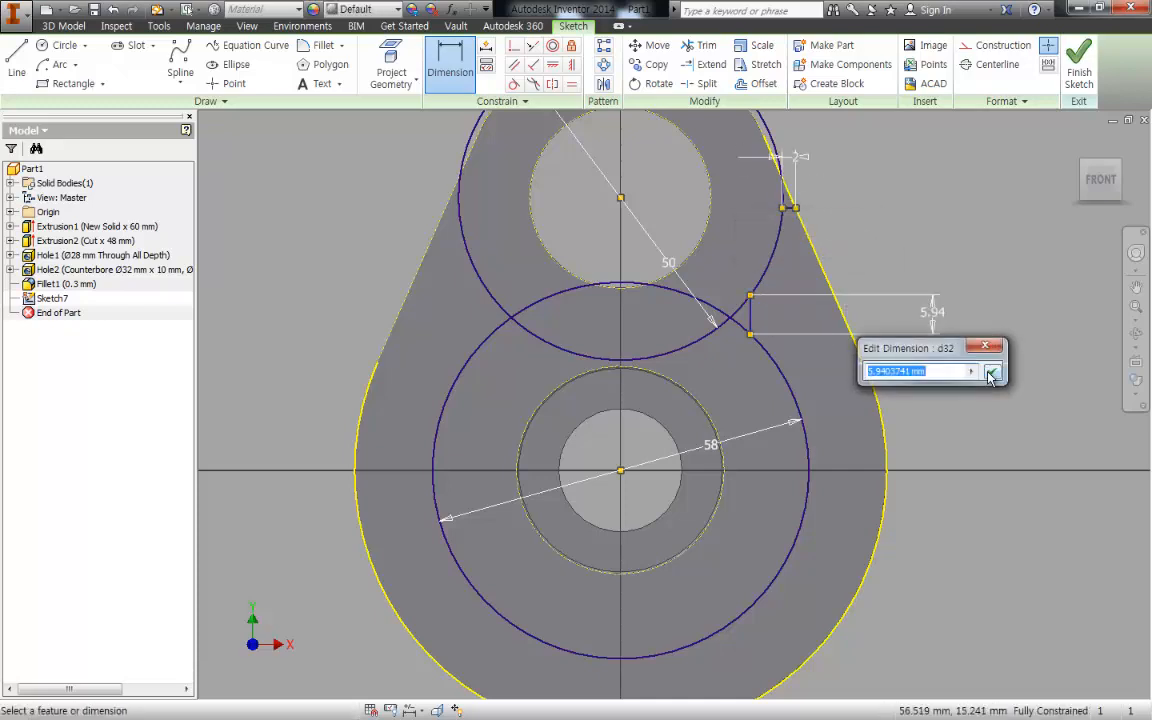
{"action": "type", "text": "3"}
{"action": "key", "text": "Return"}
{"action": "middle_click_drag", "start_coordinate": [963, 378], "coordinate": [900, 321]}
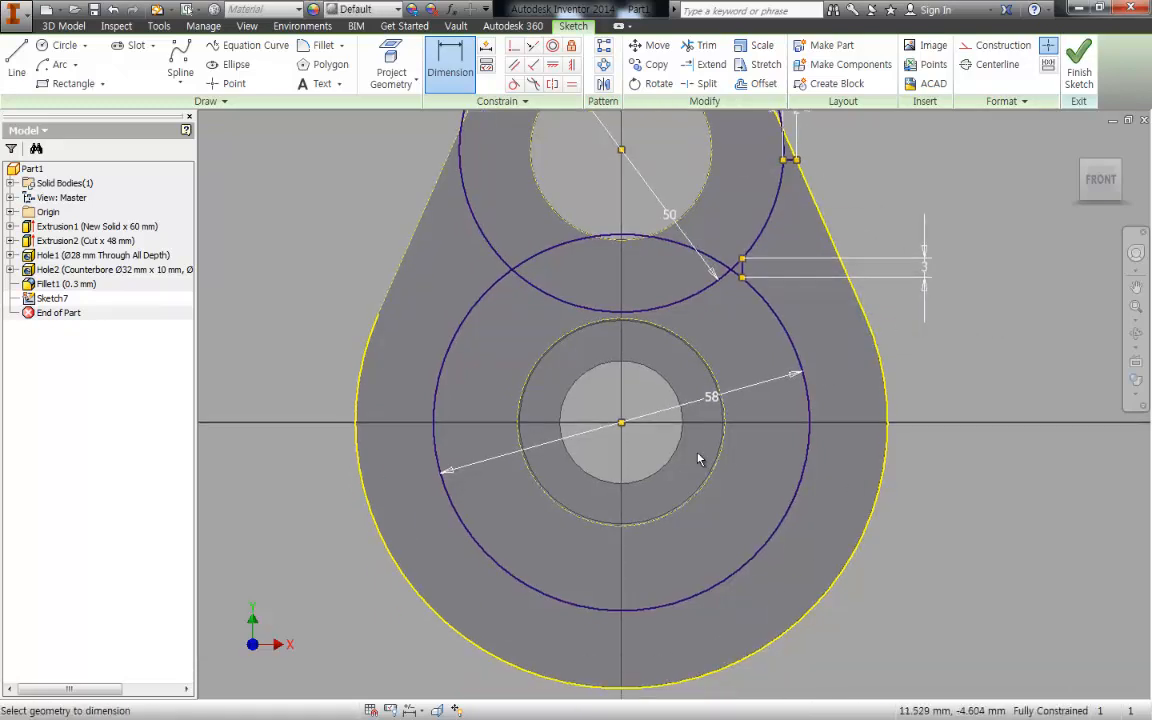
- Draw a vertical line from the lowest point of the large outer arc through both hole centres to the top of the housing outline
{"action": "key", "text": "l"}
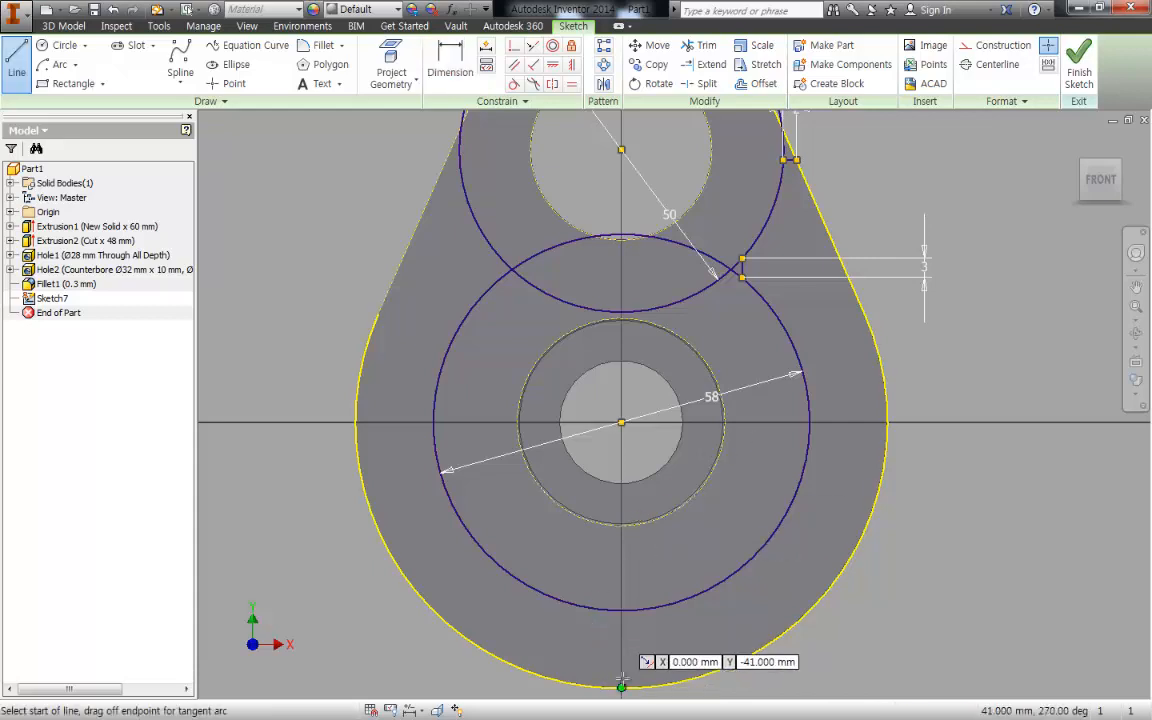
{"action": "left_click", "coordinate": [621, 686]}
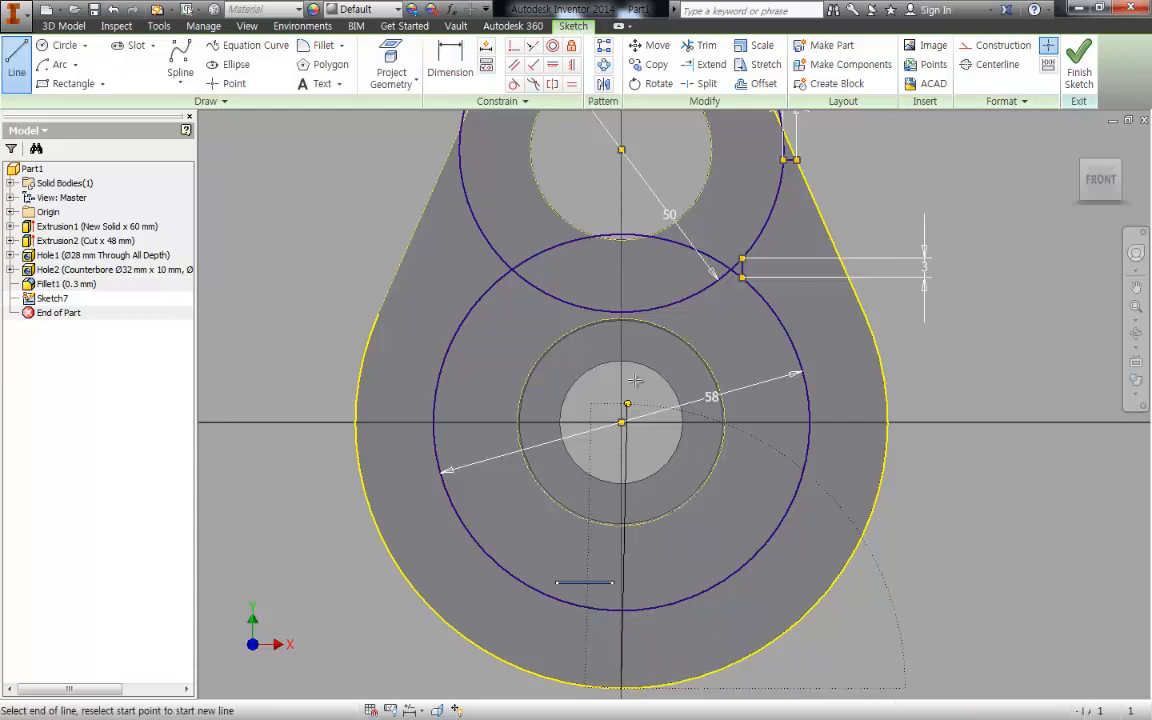
{"action": "scroll", "coordinate": [604, 620], "scroll_direction": "up", "scroll_amount": 3}
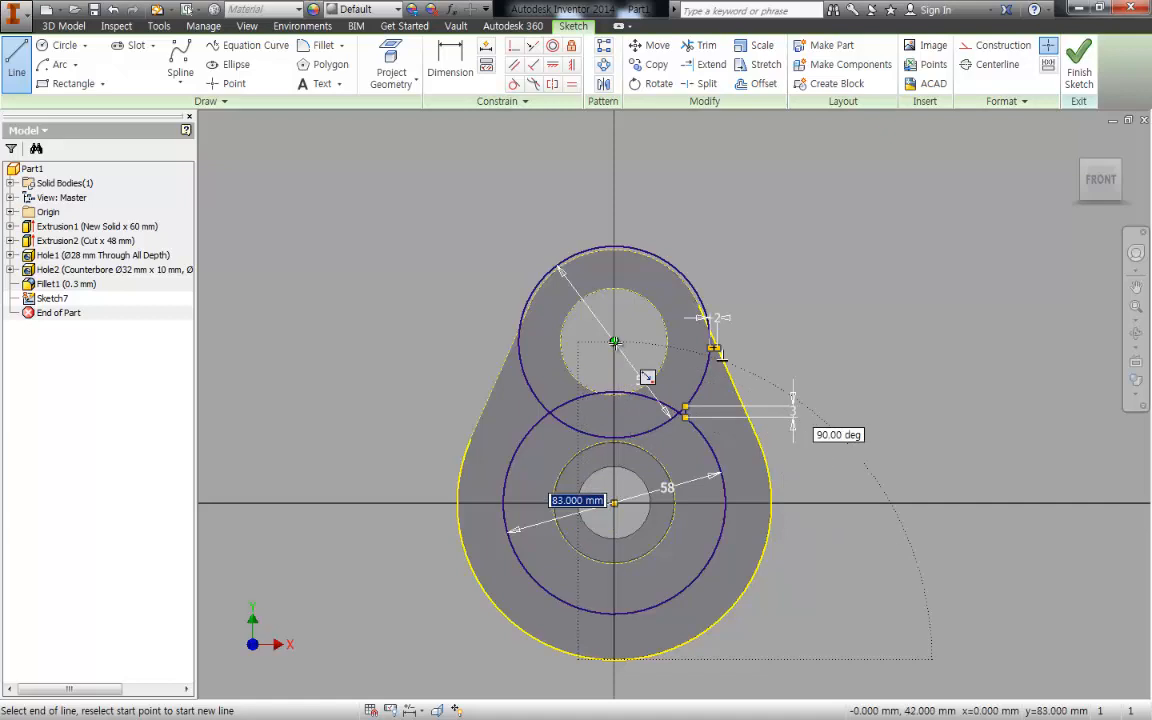
{"action": "scroll", "coordinate": [616, 247], "scroll_direction": "down", "scroll_amount": 6}
{"action": "left_click", "coordinate": [607, 244]}
{"action": "key", "text": "Escape"}
- Trim away the parts of both circles lying left of the vertical centre line
{"action": "scroll", "coordinate": [684, 402], "scroll_direction": "up", "scroll_amount": 5}
{"action": "mouse_move", "coordinate": [659, 281]}
{"action": "middle_mouse_down"}
{"action": "mouse_move", "coordinate": [655, 204]}
{"action": "mouse_move", "coordinate": [612, 15]}
{"action": "middle_mouse_up"}
{"action": "key", "text": "x"}
{"action": "left_click", "coordinate": [552, 533]}
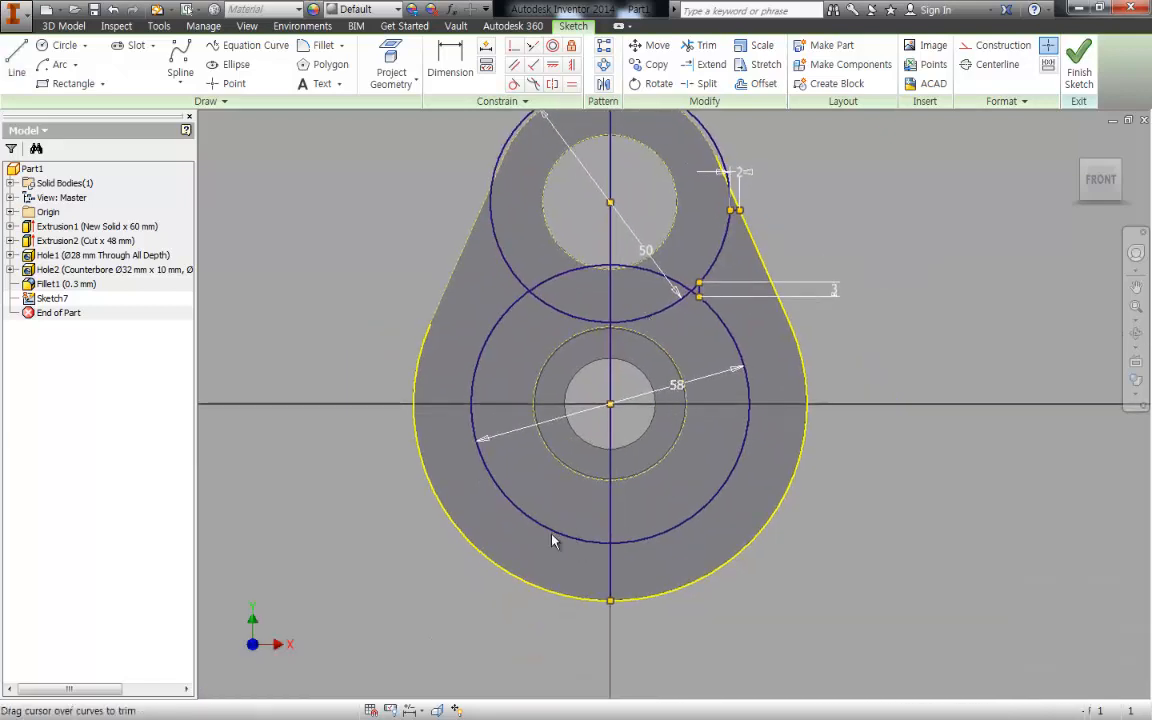
{"action": "left_click", "coordinate": [583, 317]}
{"action": "left_click", "coordinate": [571, 283]}
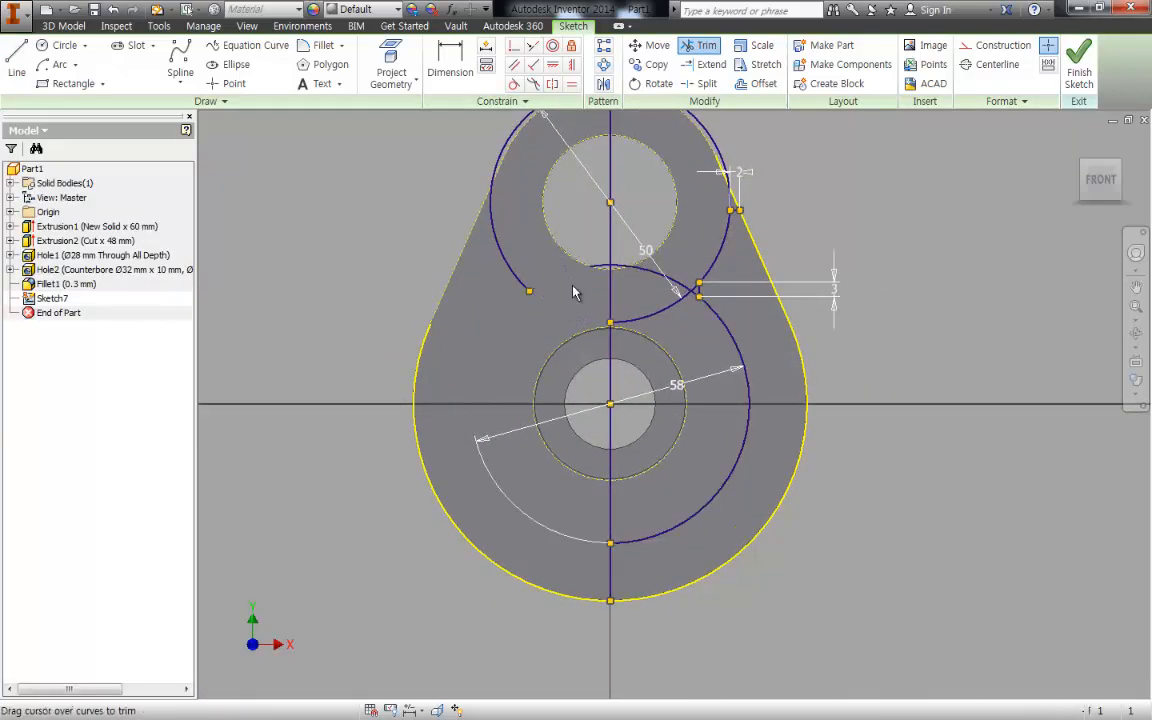
{"action": "left_click", "coordinate": [525, 261]}
{"action": "middle_click_drag", "start_coordinate": [532, 243], "coordinate": [551, 309]}
{"action": "left_click_drag", "start_coordinate": [543, 212], "coordinate": [496, 132]}
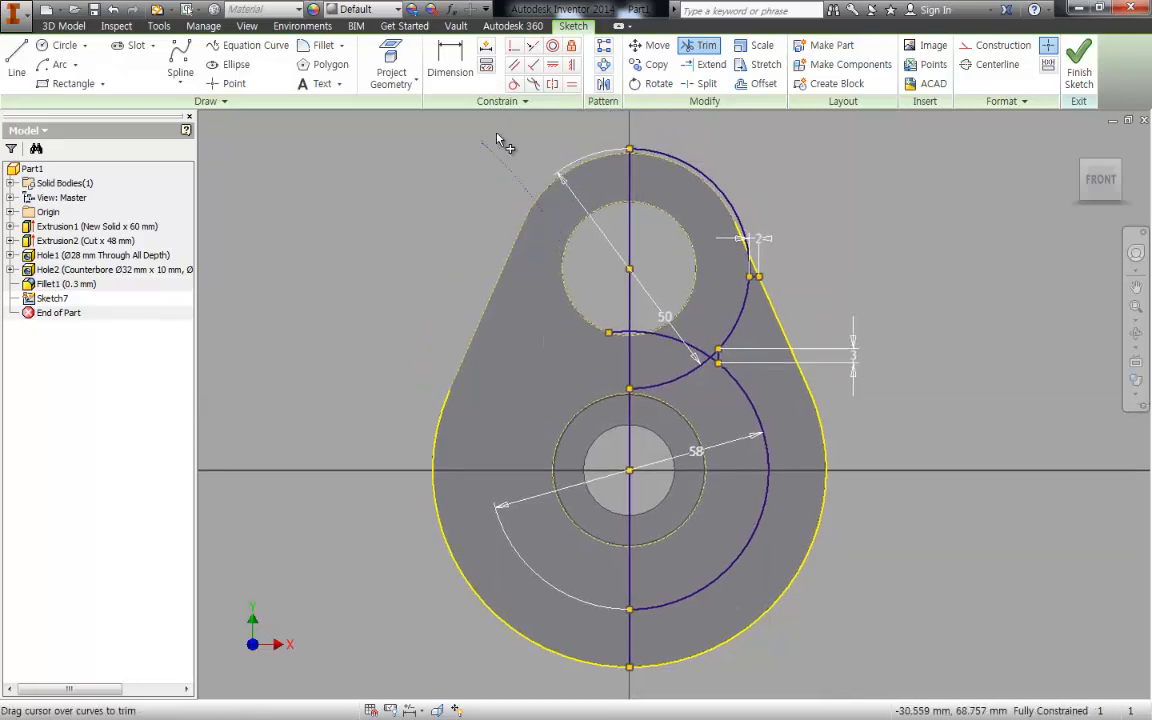
- Trim the upper circle's arc above the slanted edge and the overlapping arcs between the two holes
{"action": "left_click_drag", "start_coordinate": [662, 206], "coordinate": [766, 98]}
{"action": "middle_click_drag", "start_coordinate": [750, 180], "coordinate": [765, 151]}
{"action": "middle_click_drag", "start_coordinate": [678, 175], "coordinate": [680, 128]}
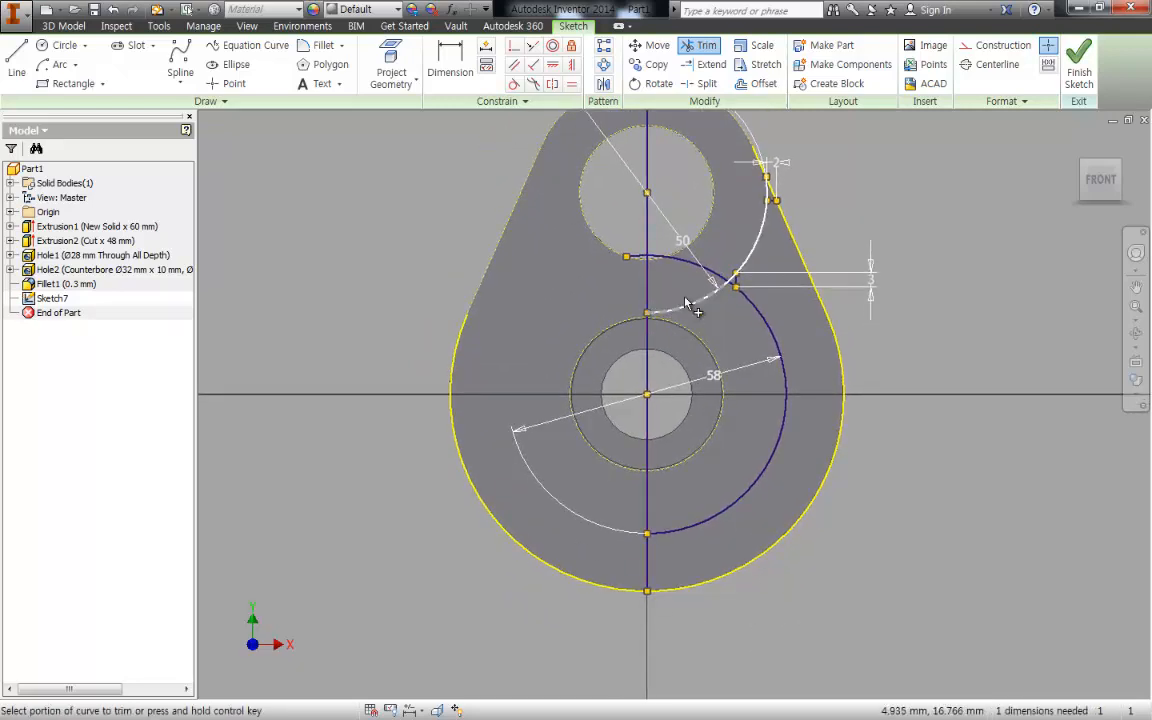
{"action": "mouse_move", "coordinate": [690, 316]}
{"action": "left_mouse_down"}
{"action": "mouse_move", "coordinate": [668, 243]}
{"action": "mouse_move", "coordinate": [665, 288]}
{"action": "mouse_move", "coordinate": [621, 199]}
{"action": "left_mouse_up"}
{"action": "middle_click_drag", "start_coordinate": [831, 404], "coordinate": [775, 352]}
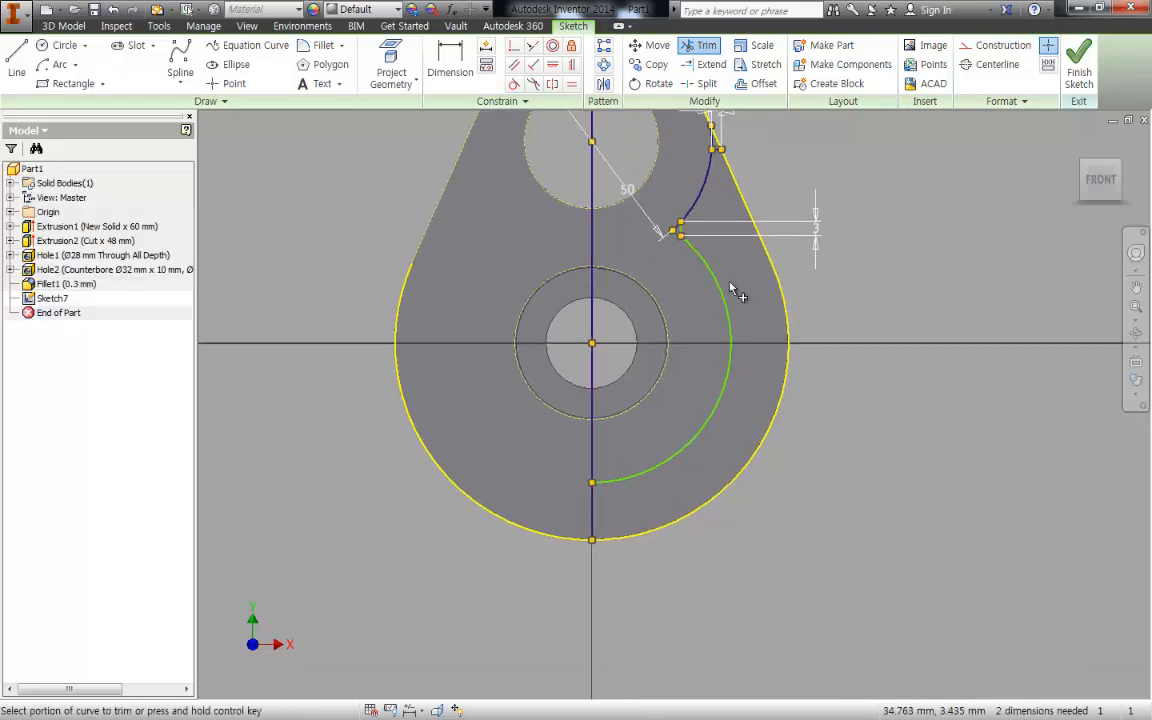
- Trim the leftover arc stubs at the circle intersection left of the 3 mm vertical line
{"action": "scroll", "coordinate": [669, 247], "scroll_direction": "up", "scroll_amount": 4}
{"action": "key", "text": "Escape"}
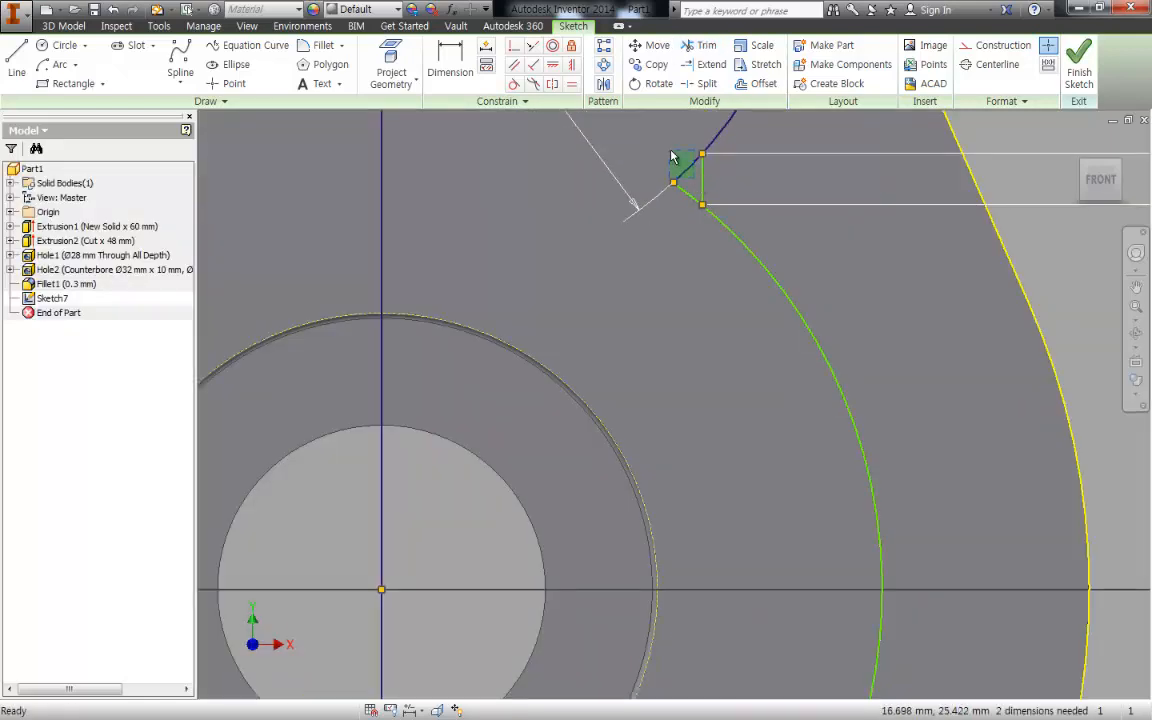
{"action": "key", "text": "x"}
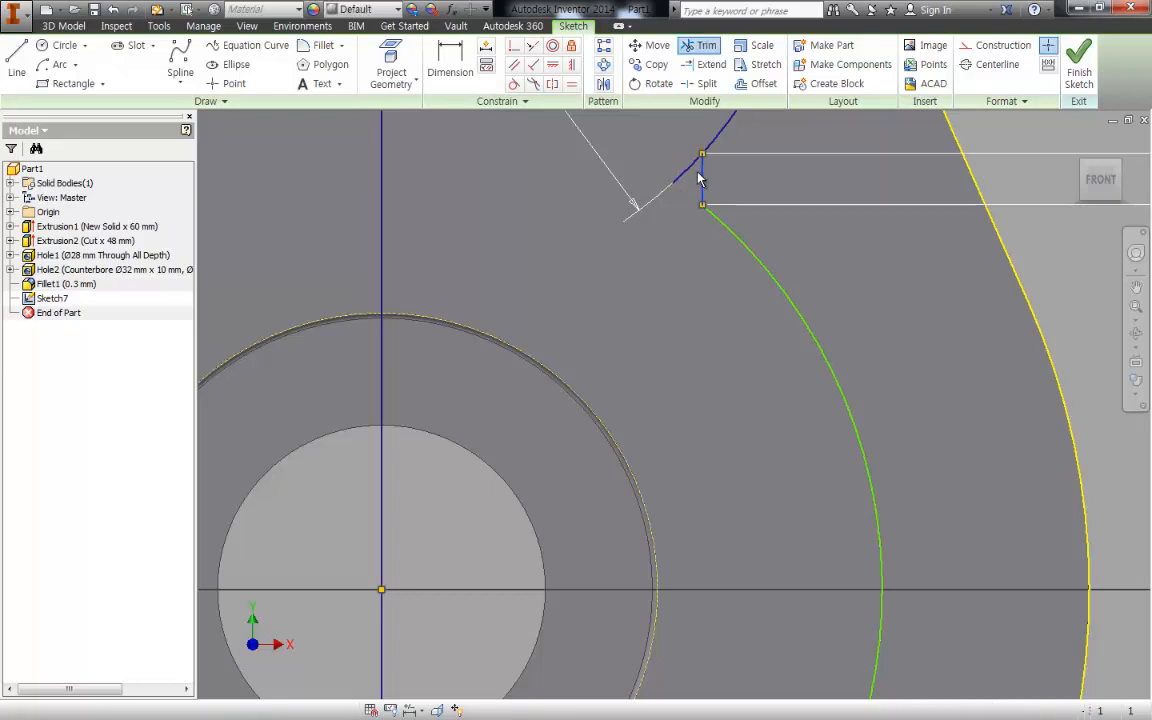
{"action": "left_click", "coordinate": [700, 178]}
{"action": "key", "text": "Escape"}
{"action": "scroll", "coordinate": [700, 350], "scroll_direction": "down", "scroll_amount": 3}
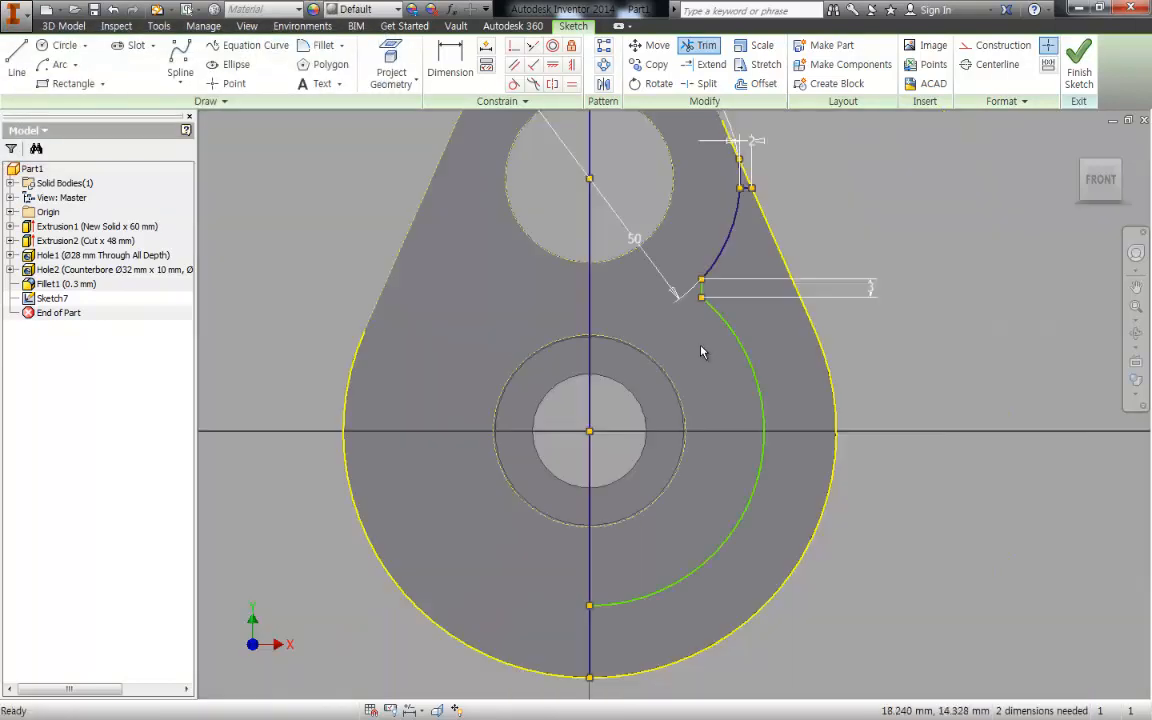
- Add a radius dimension to the lower arc of the seat profile
{"action": "middle_click_drag", "start_coordinate": [746, 424], "coordinate": [735, 362]}
{"action": "key", "text": "d"}
{"action": "left_click", "coordinate": [747, 426]}
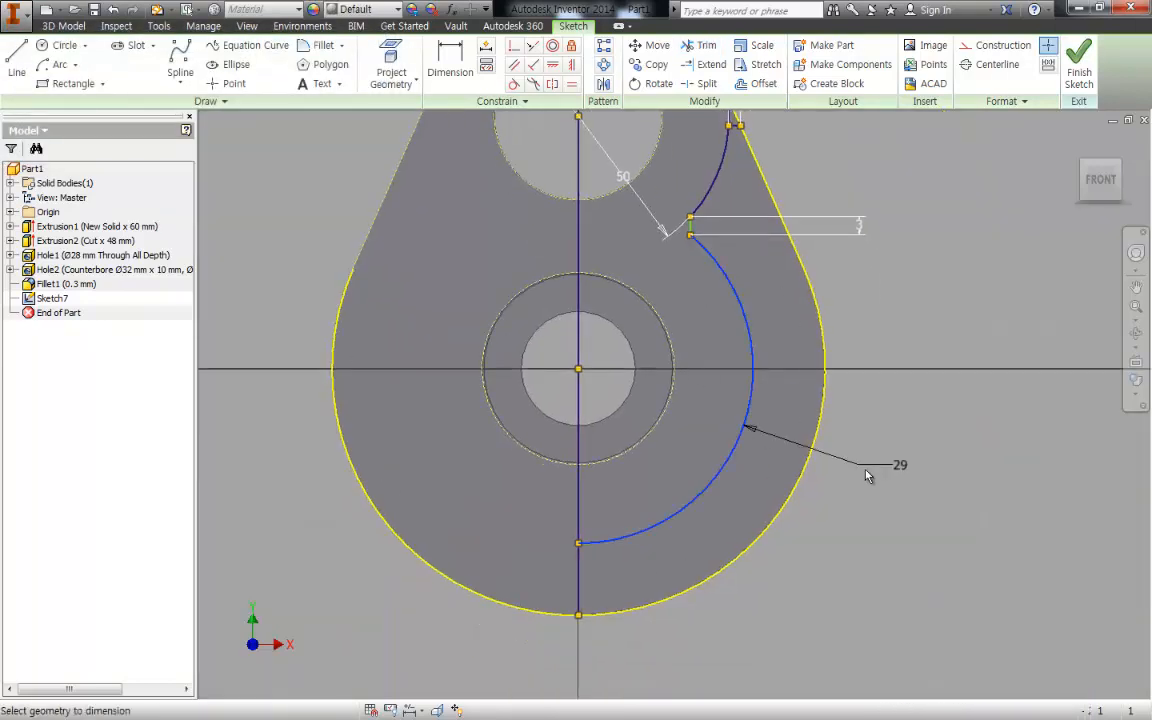
{"action": "left_click", "coordinate": [873, 479]}
{"action": "left_click", "coordinate": [922, 531]}
{"action": "middle_click_drag", "start_coordinate": [827, 324], "coordinate": [848, 384]}
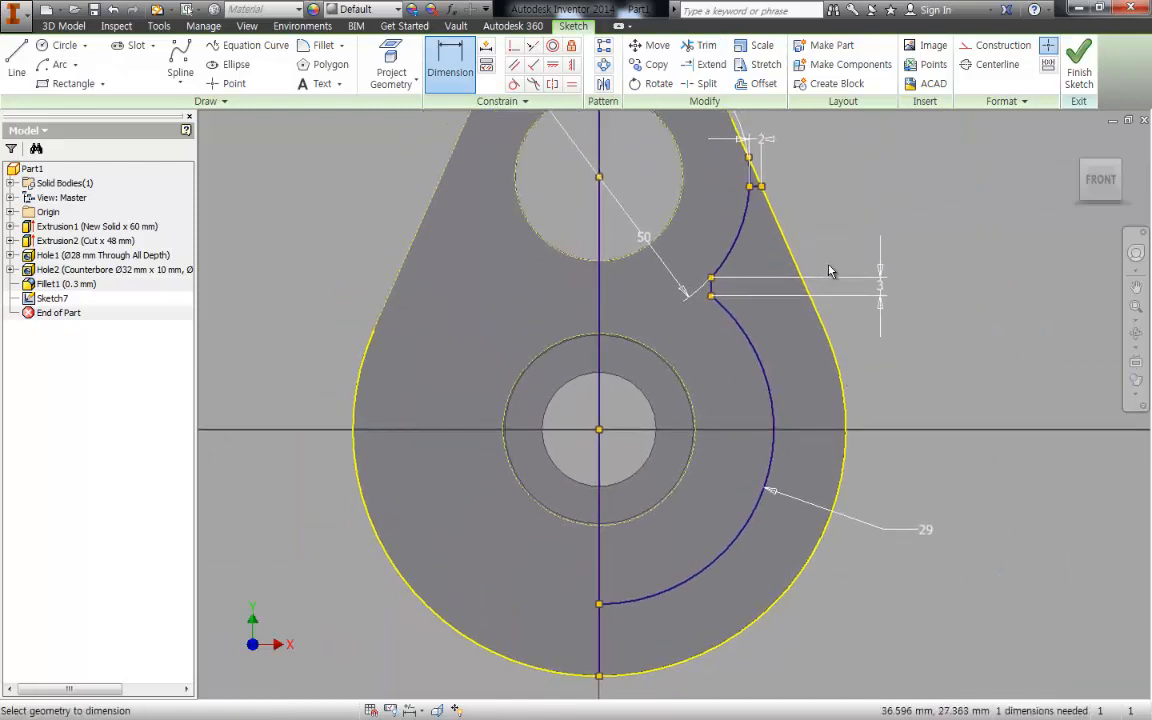
{"action": "mouse_move", "coordinate": [850, 301]}
{"action": "middle_mouse_down"}
{"action": "mouse_move", "coordinate": [844, 289]}
{"action": "mouse_move", "coordinate": [877, 270]}
{"action": "middle_mouse_up"}
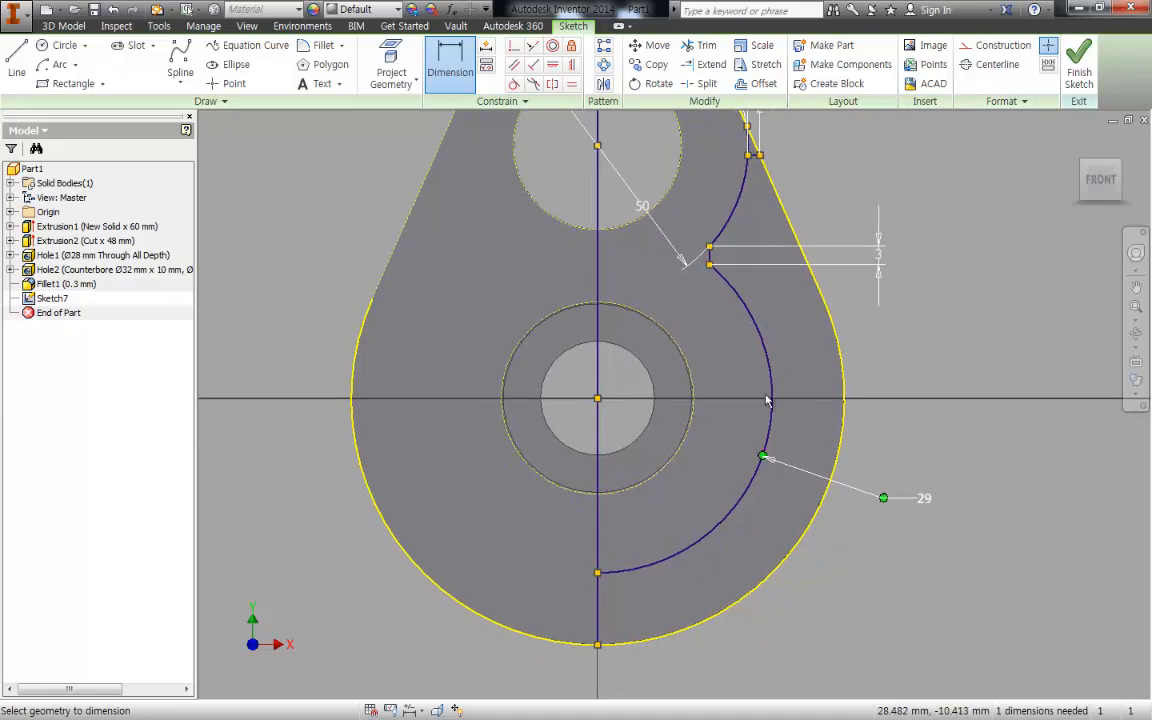
- Extrude the right-hand region between the seat profile and the outer edge by 2 mm, joined to the body
{"action": "middle_click_drag", "start_coordinate": [790, 190], "coordinate": [782, 258]}
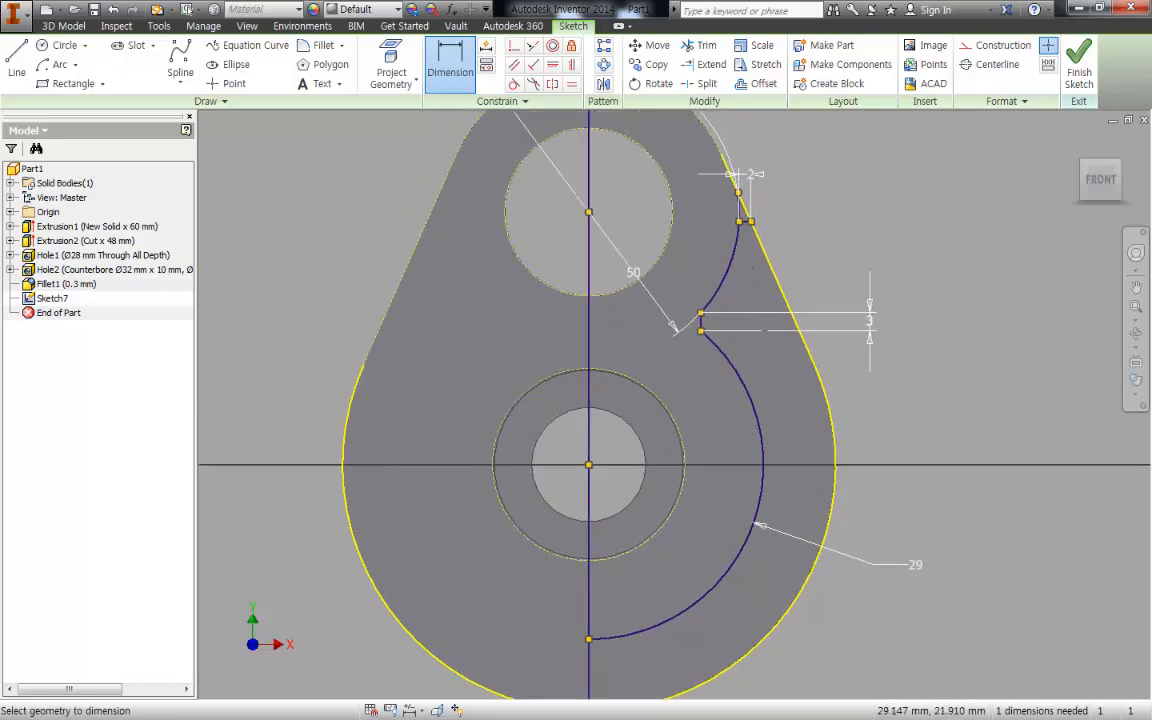
{"action": "middle_click_drag", "start_coordinate": [786, 363], "coordinate": [786, 293]}
{"action": "key", "text": "e"}
{"action": "left_click", "coordinate": [856, 410]}
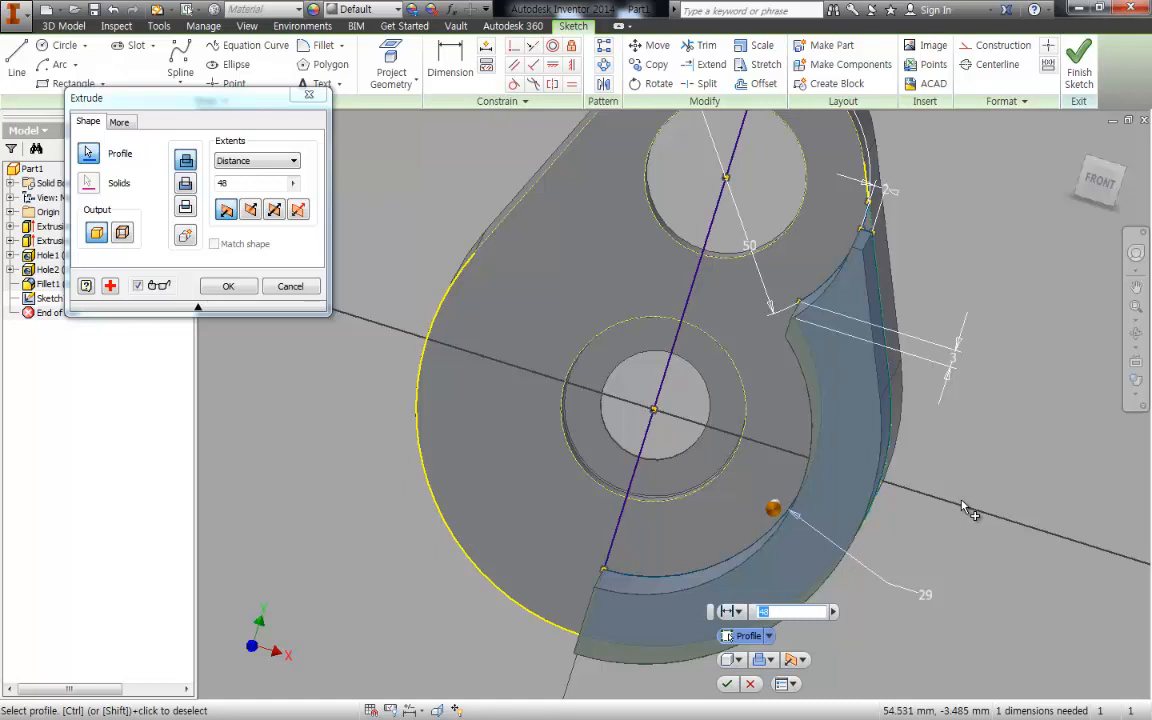
{"action": "middle_click_drag", "start_coordinate": [957, 500], "coordinate": [945, 453]}
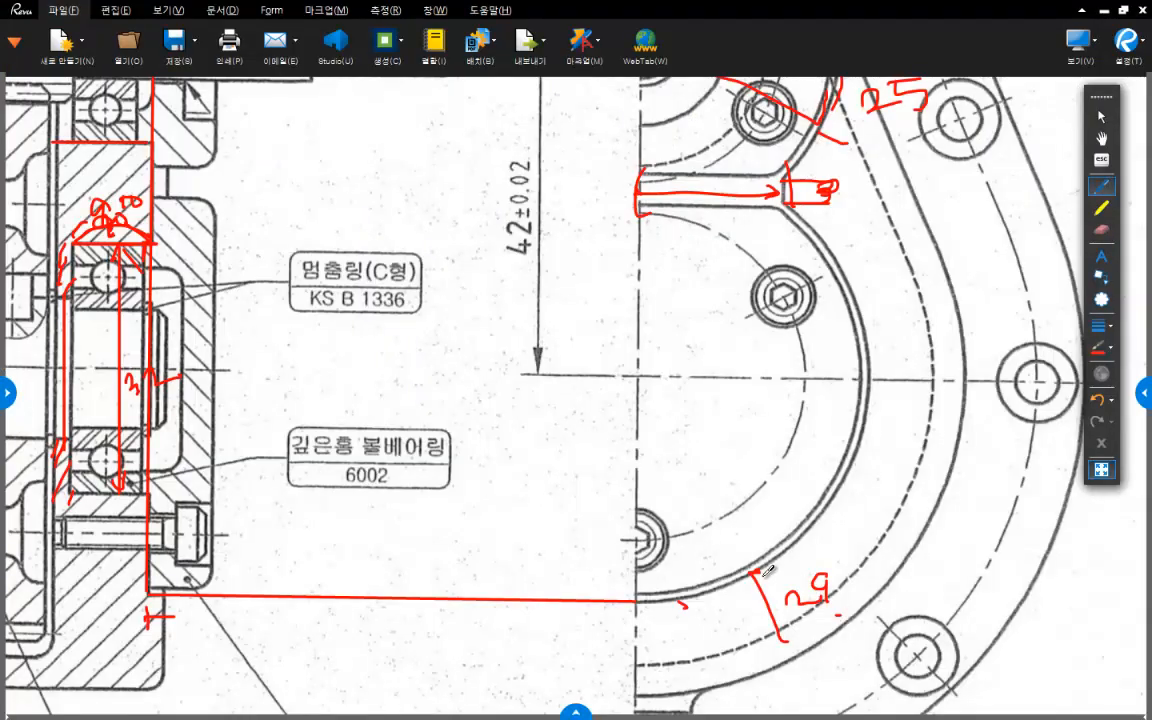
{"action": "mouse_move", "coordinate": [735, 536]}
{"action": "middle_mouse_down"}
{"action": "mouse_move", "coordinate": [769, 476]}
{"action": "mouse_move", "coordinate": [748, 392]}
{"action": "middle_mouse_up"}
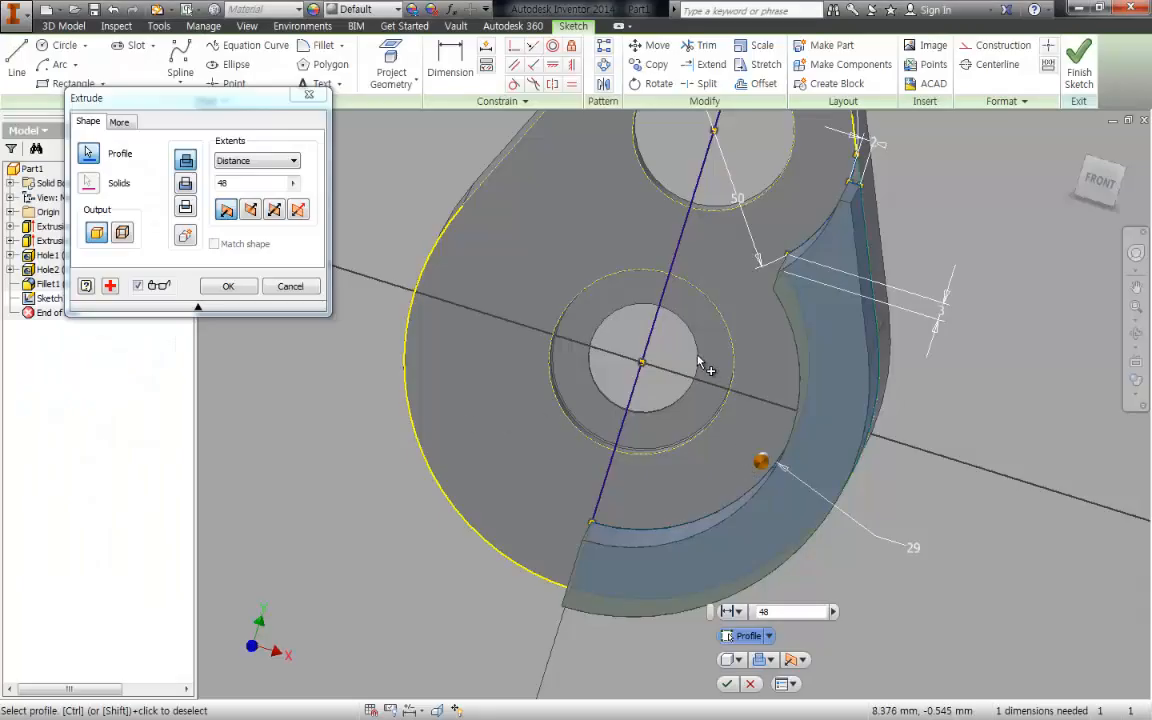
{"action": "double_click", "coordinate": [232, 184]}
{"action": "type", "text": "2"}
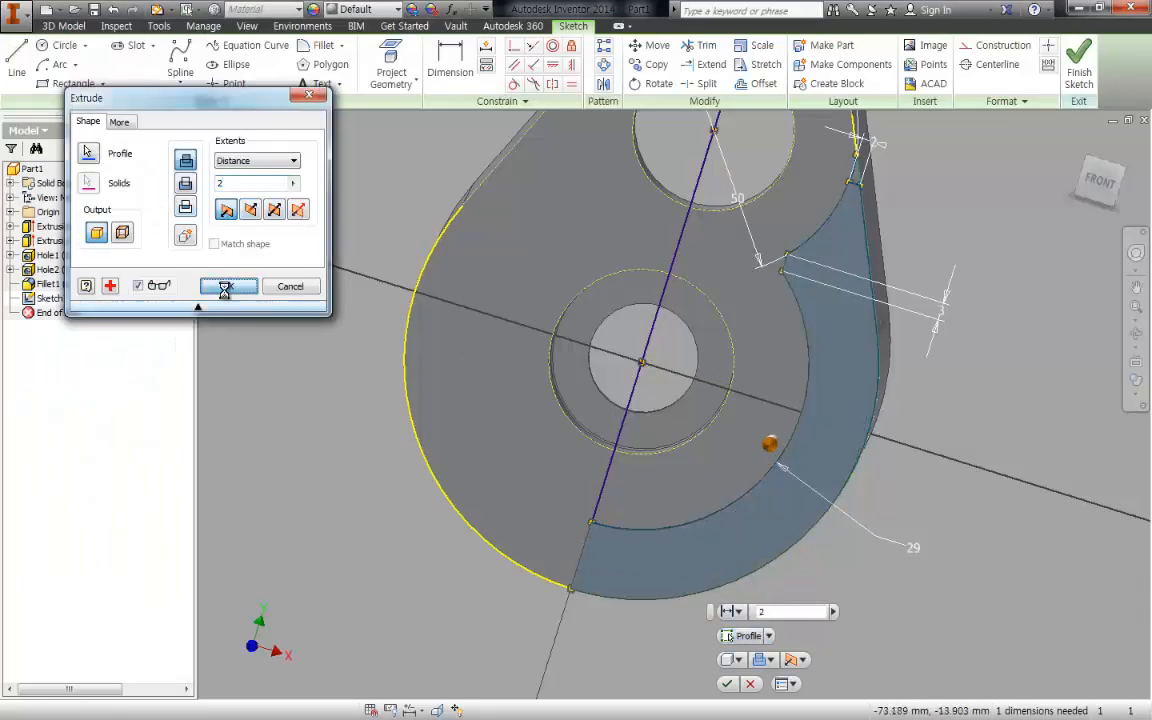
- Complete the 2 mm seat extrusion and mirror it about the YZ plane
{"action": "left_click", "coordinate": [228, 286]}
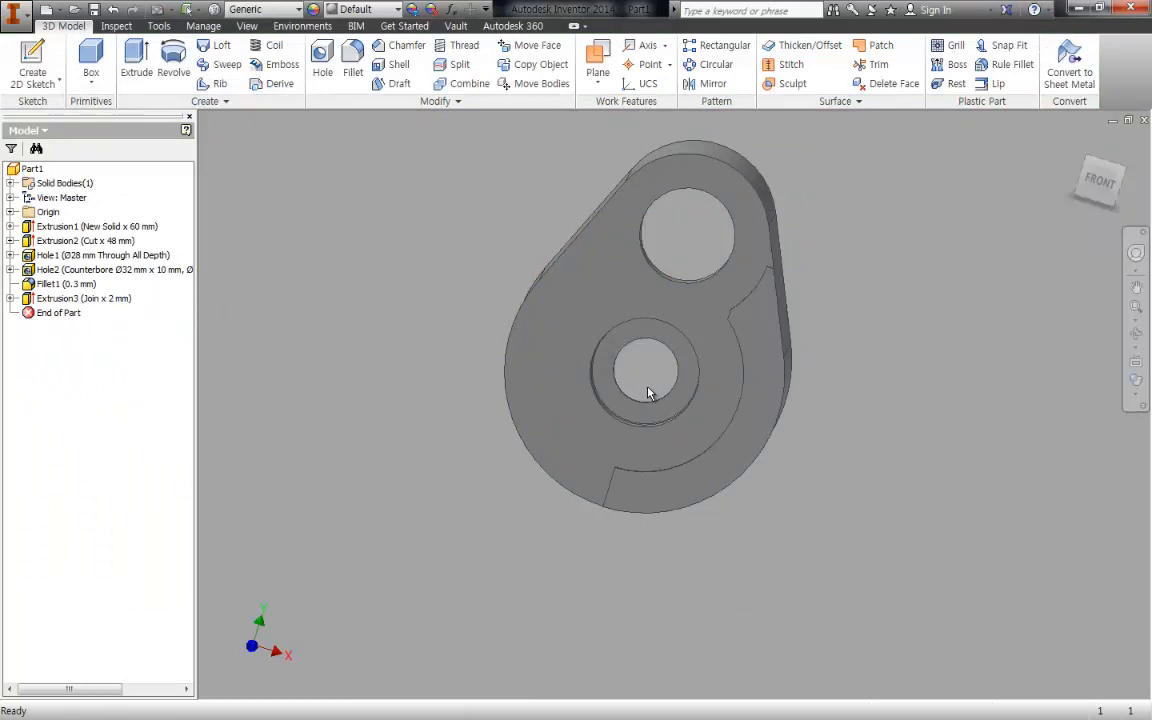
{"action": "key", "text": "m"}
{"action": "key", "text": "i"}
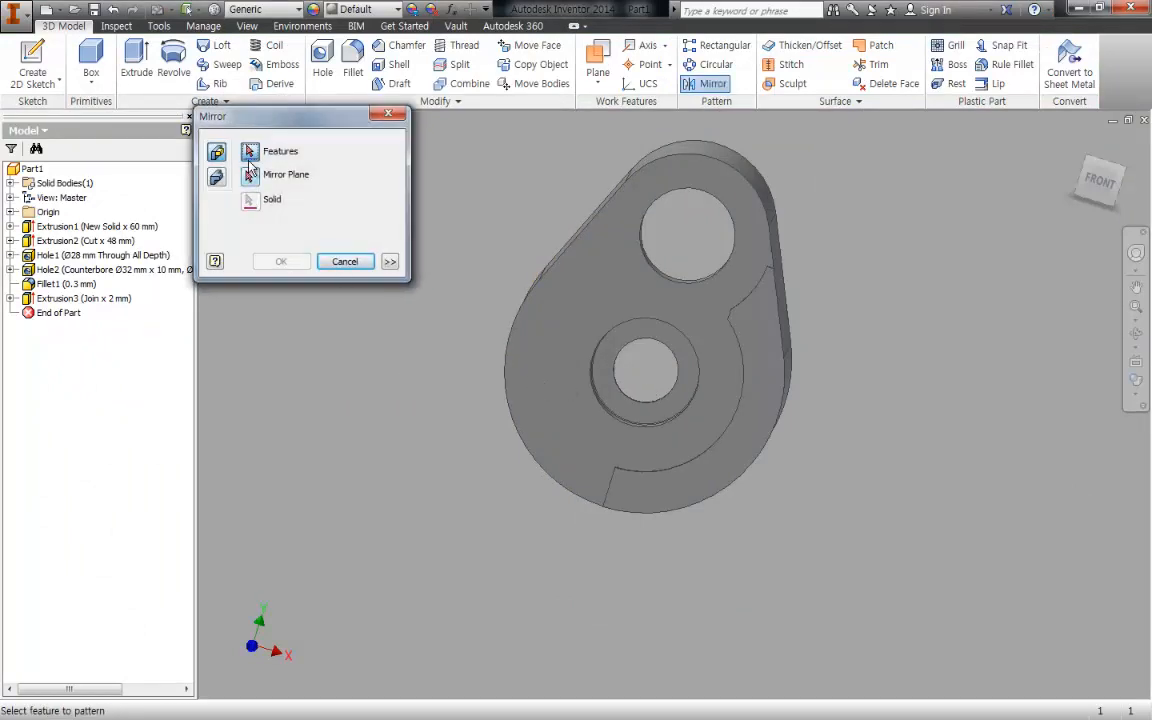
{"action": "left_click", "coordinate": [250, 177]}
{"action": "left_click", "coordinate": [10, 212]}
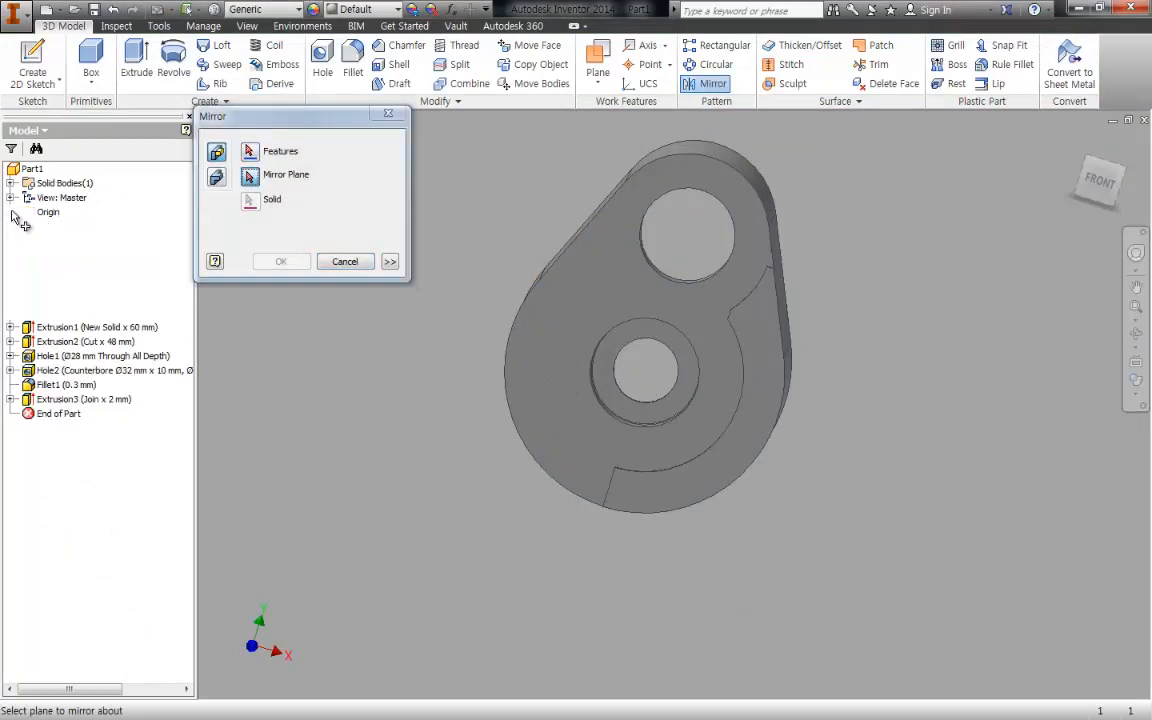
{"action": "left_click", "coordinate": [66, 227]}
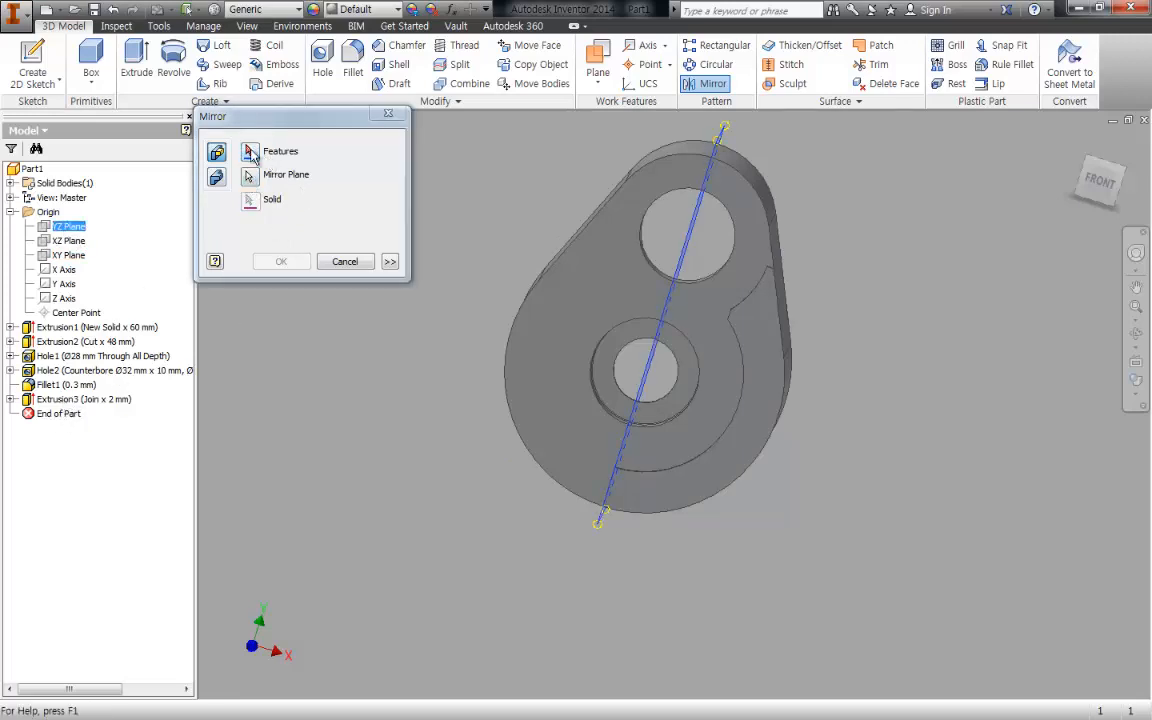
{"action": "left_click", "coordinate": [75, 399]}
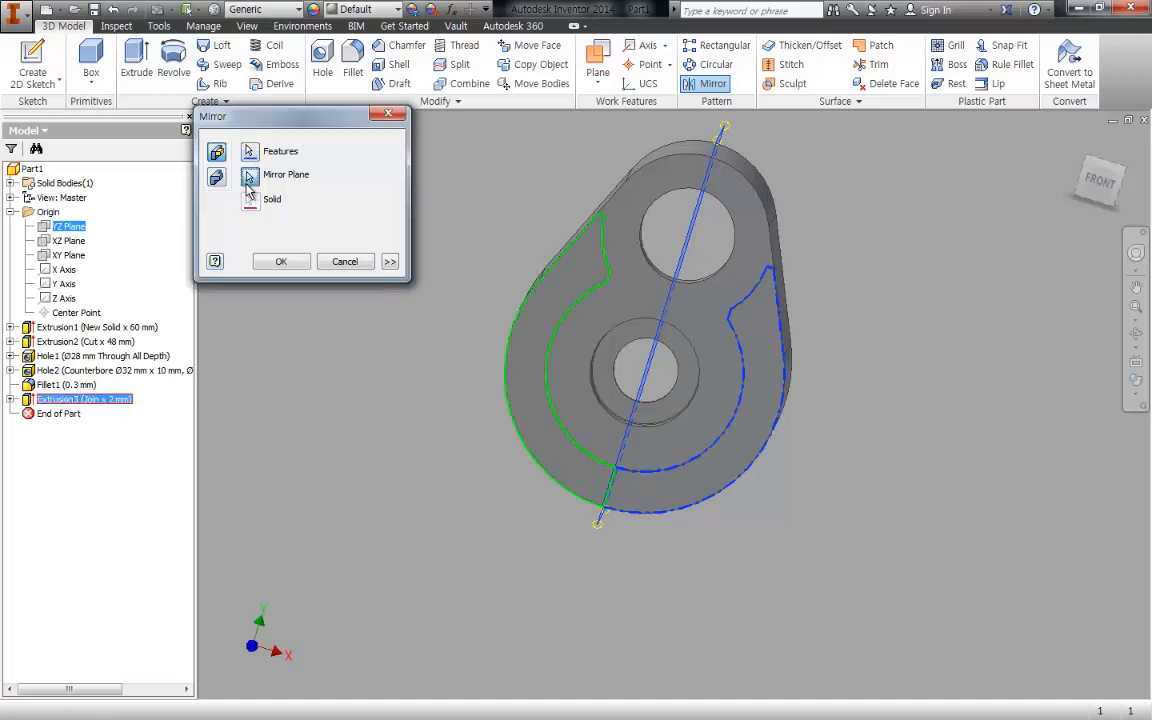
{"action": "left_click", "coordinate": [281, 262]}
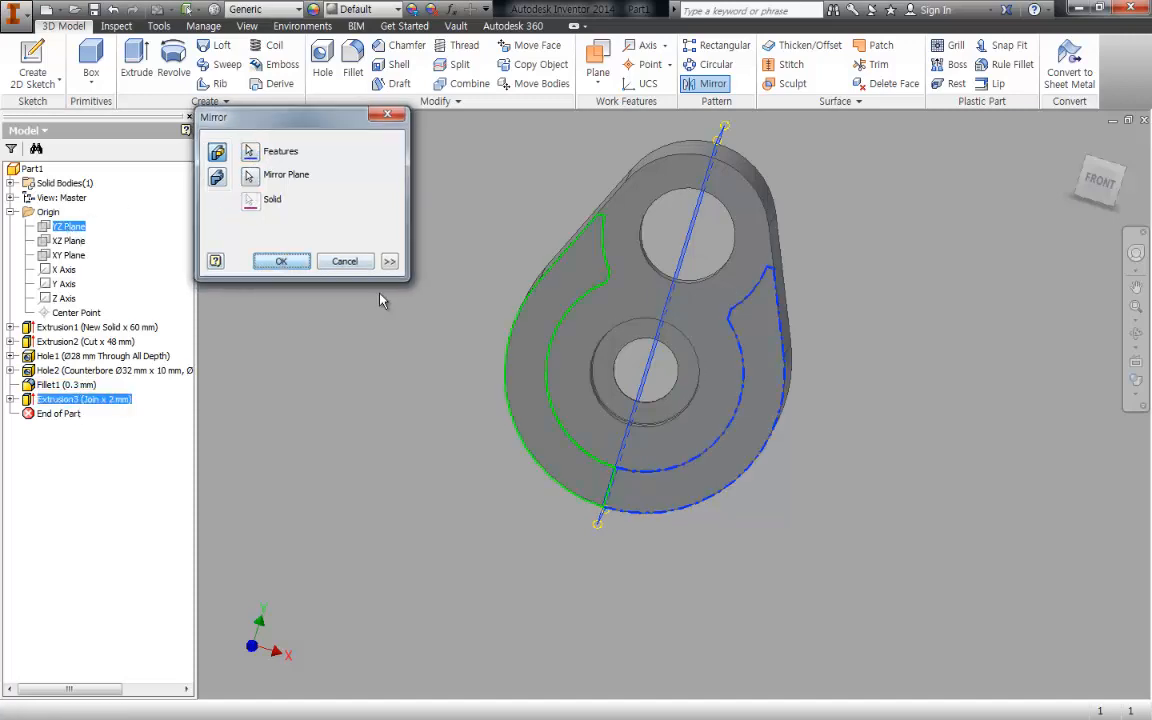
{"action": "middle_click_drag", "start_coordinate": [905, 566], "coordinate": [912, 506], "text": "shift"}
{"action": "left_click_drag", "start_coordinate": [949, 515], "coordinate": [947, 530]}
{"action": "key", "text": "Escape"}
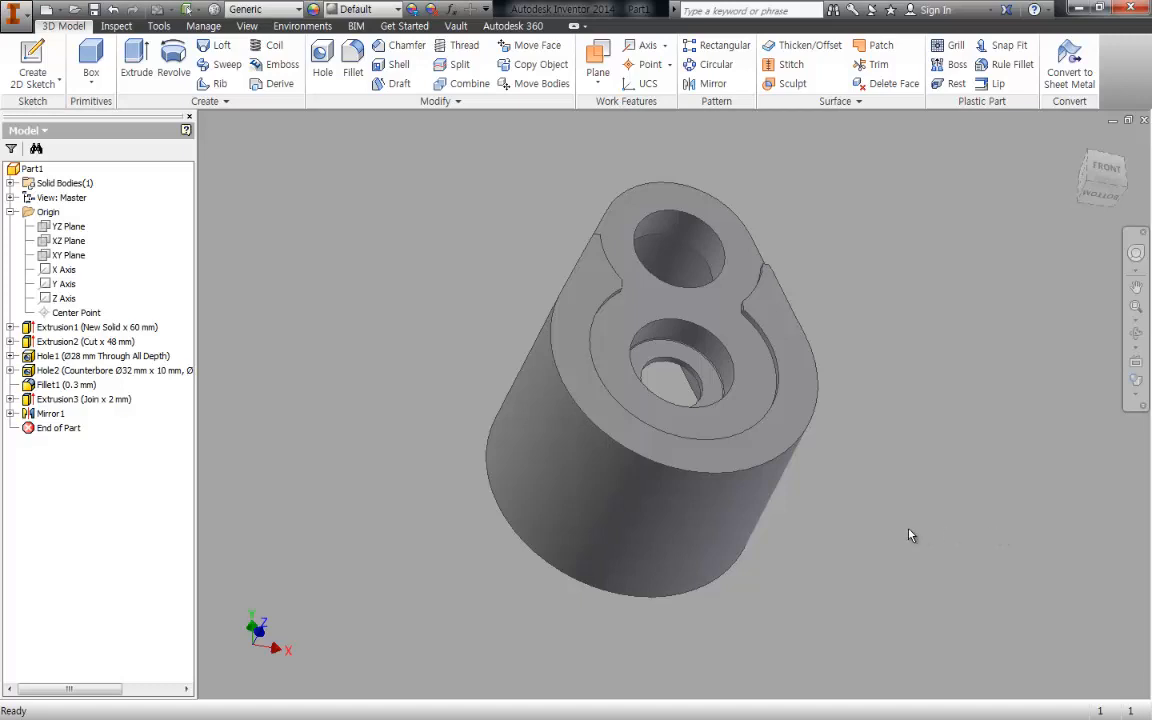
- Start a sketch on the recessed front face and place a point about 18 mm above the upper bore's center
{"action": "key", "text": "F6"}
{"action": "middle_click_drag", "start_coordinate": [873, 260], "coordinate": [892, 255]}
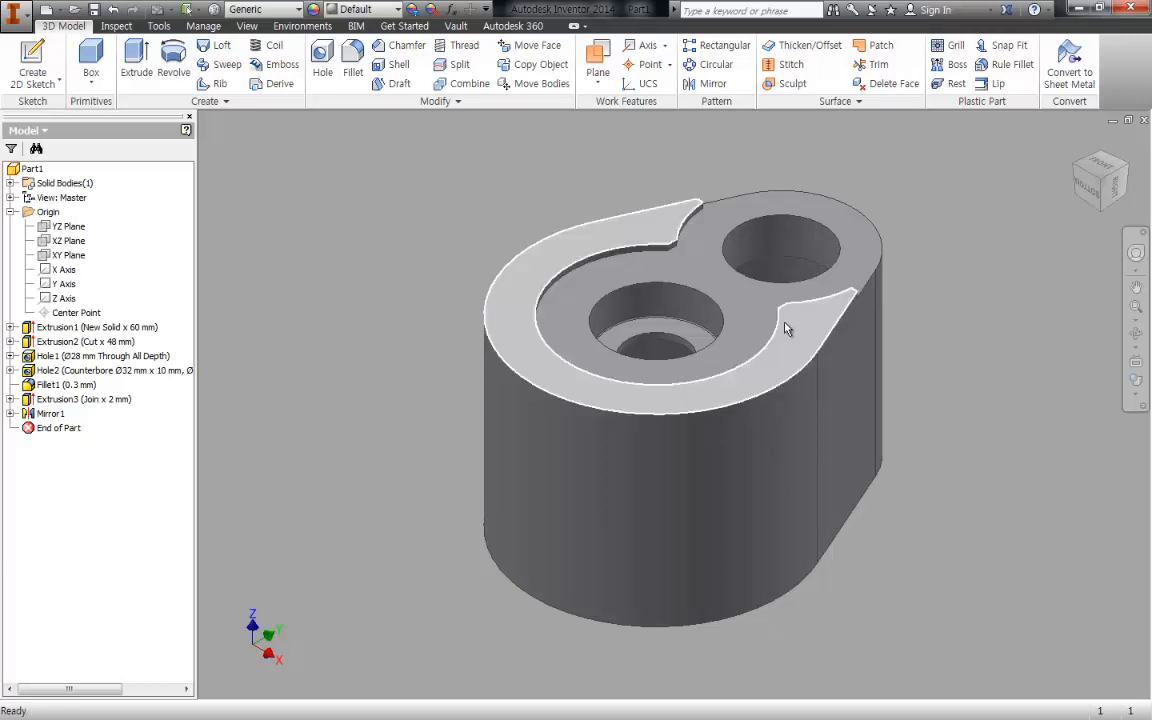
{"action": "middle_click_drag", "start_coordinate": [912, 406], "coordinate": [906, 431]}
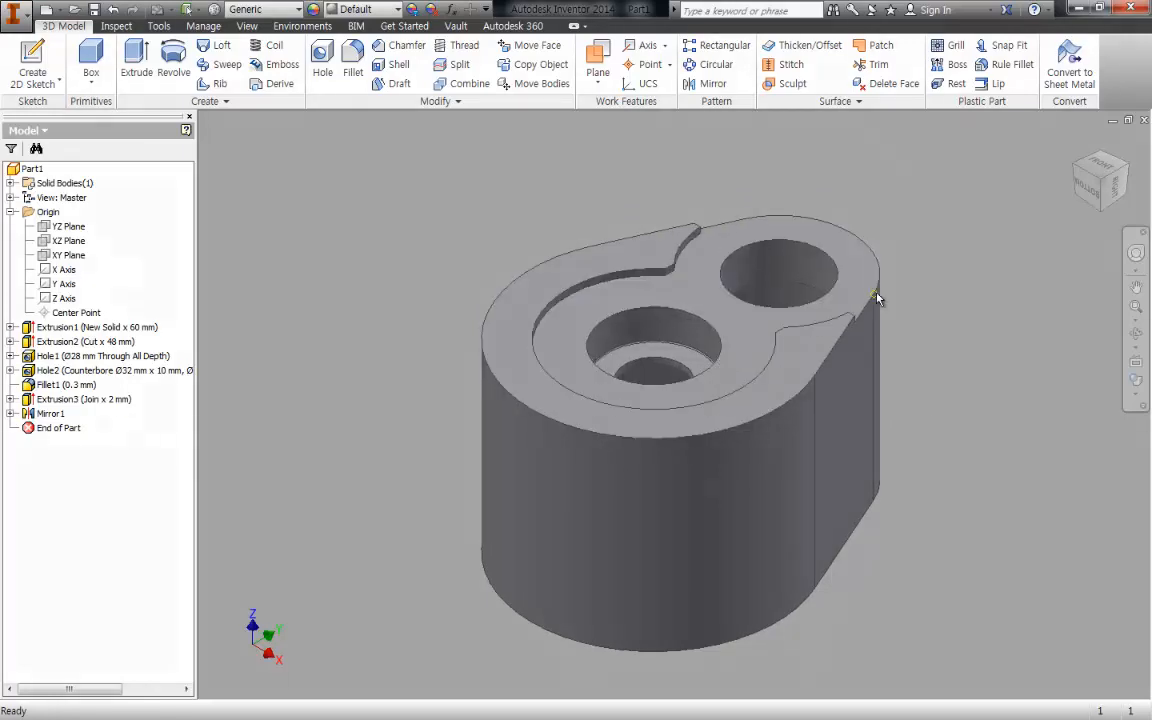
{"action": "key", "text": "s"}
{"action": "left_click", "coordinate": [840, 256]}
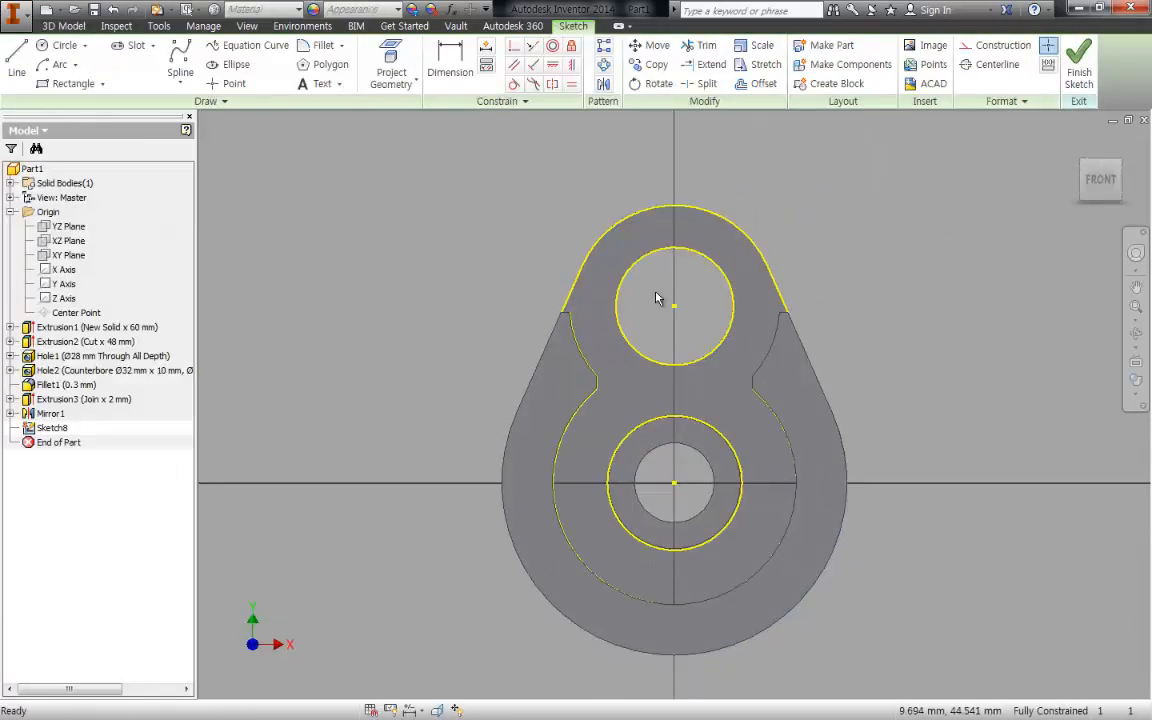
{"action": "key", "text": "c"}
{"action": "key", "text": "Return"}
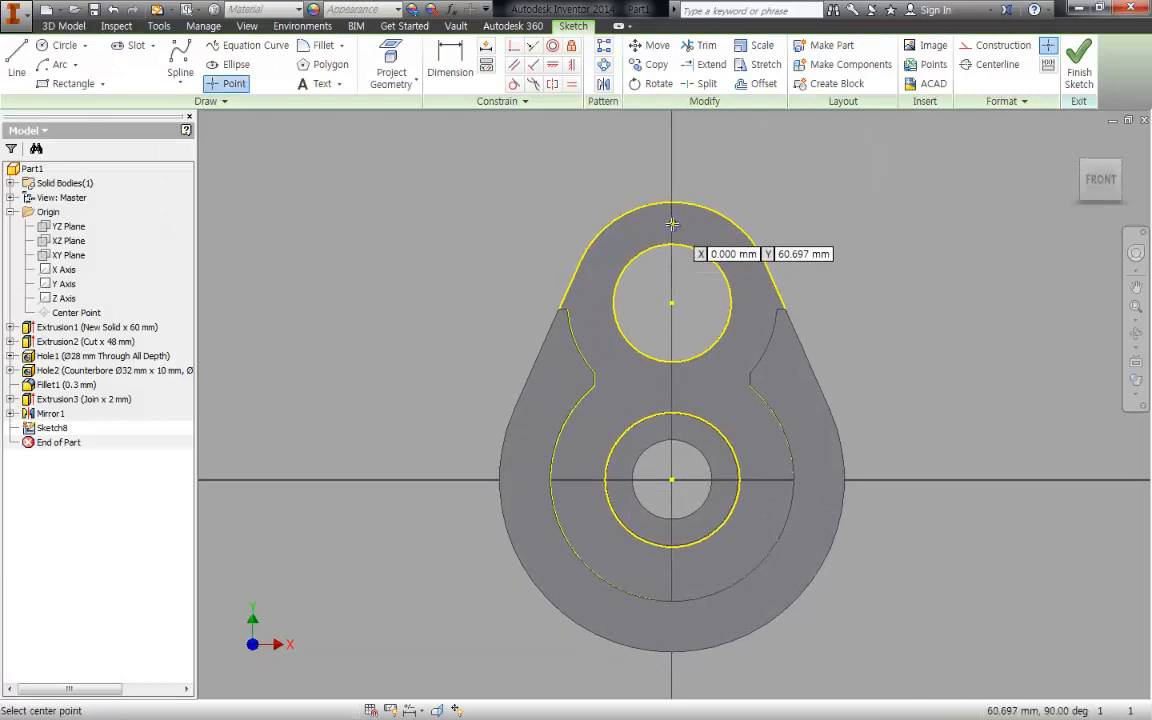
{"action": "left_click", "coordinate": [671, 227]}
{"action": "key", "text": "Escape"}
- Align the point vertically with the upper bore's center and dimension it 35/2 mm from that center
{"action": "key", "text": "i"}
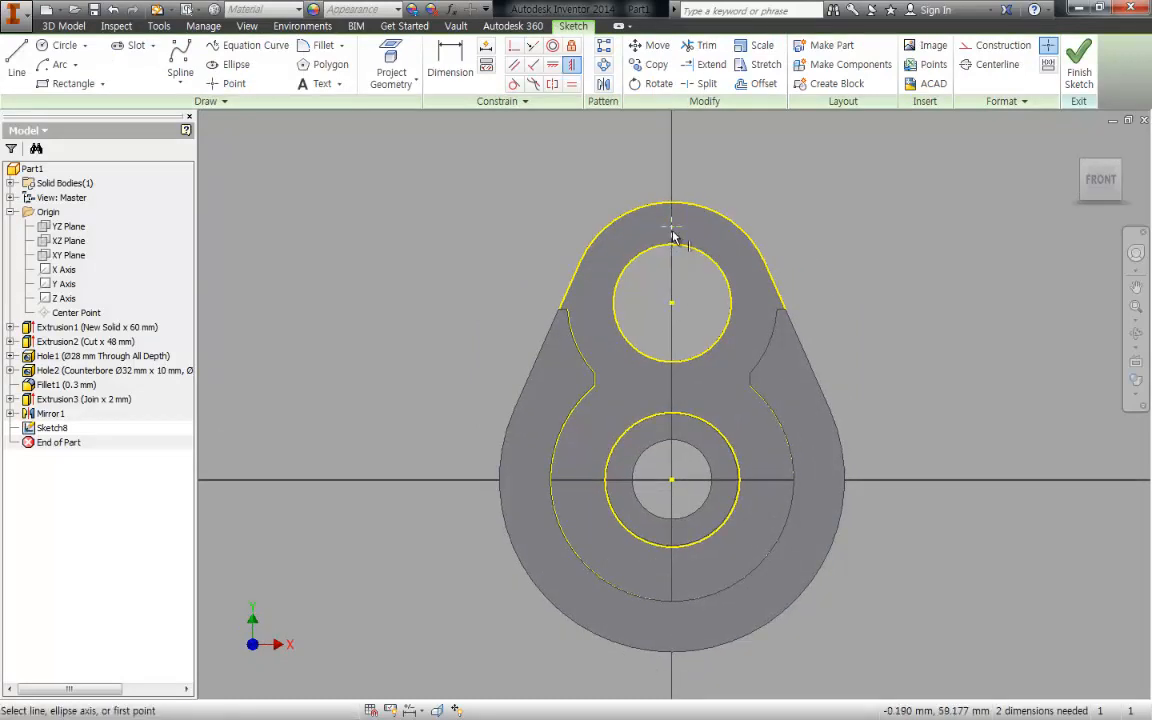
{"action": "left_click", "coordinate": [671, 229]}
{"action": "left_click", "coordinate": [672, 304]}
{"action": "key", "text": "Escape"}
{"action": "key", "text": "d"}
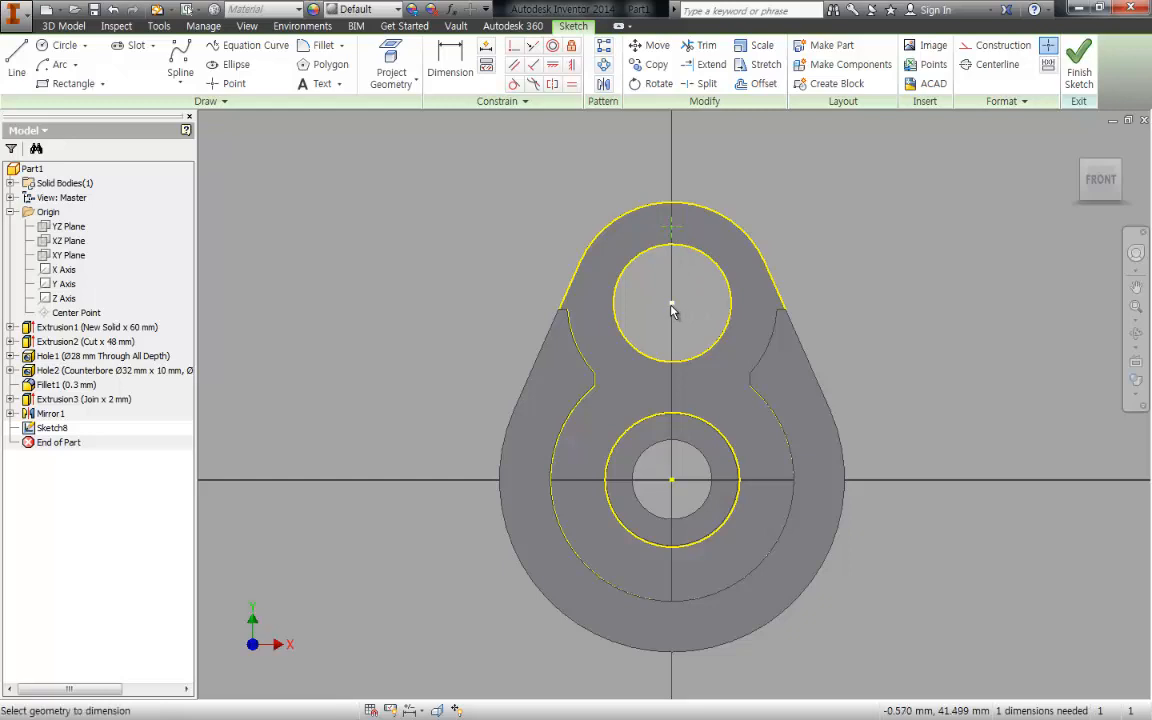
{"action": "left_click", "coordinate": [672, 304]}
{"action": "left_click", "coordinate": [671, 227]}
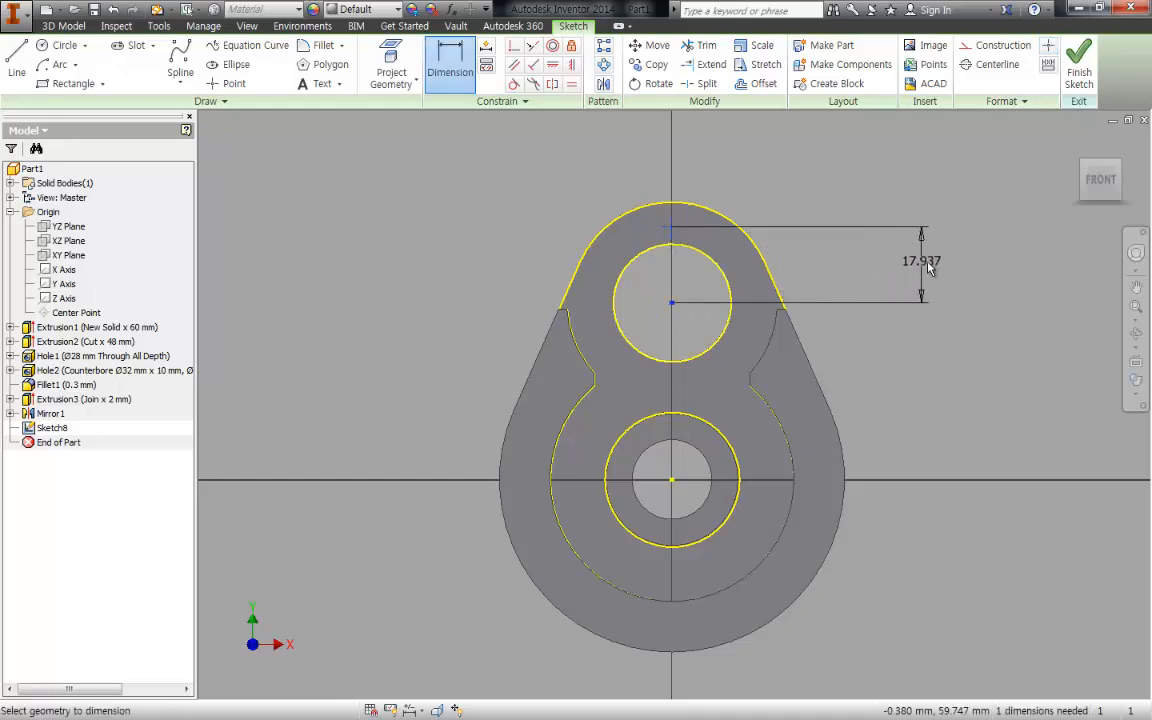
{"action": "left_click", "coordinate": [928, 270]}
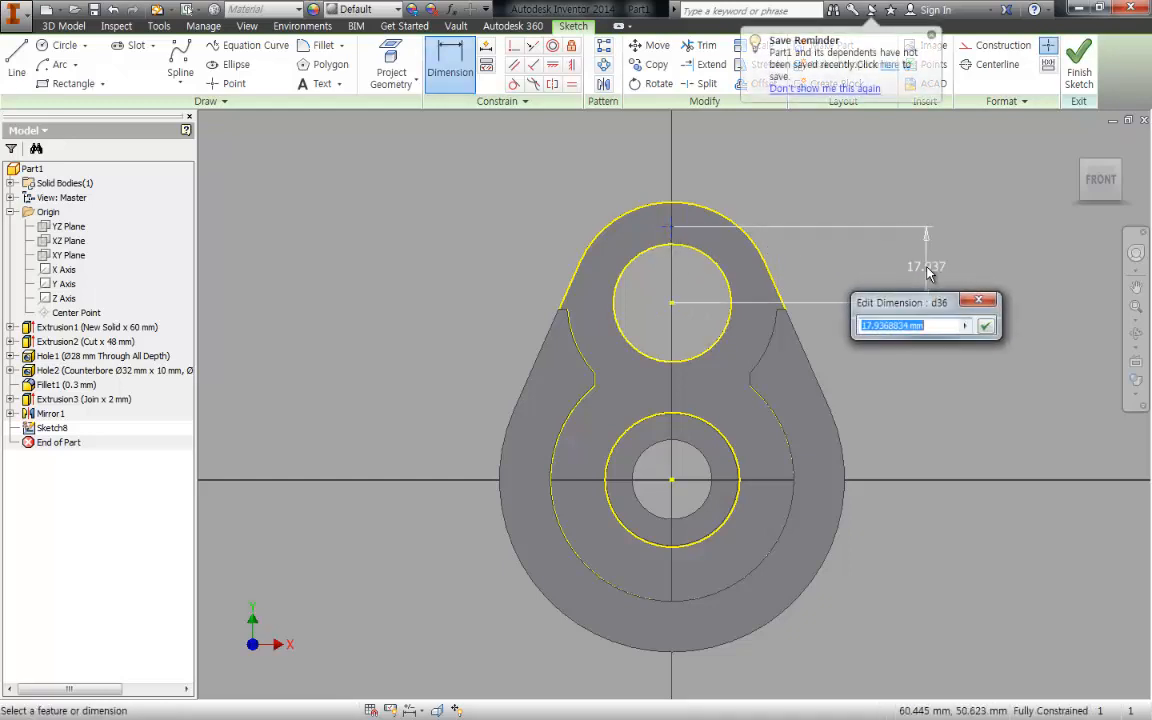
{"action": "type", "text": "35/2"}
{"action": "key", "text": "Return"}
{"action": "key", "text": "Escape"}
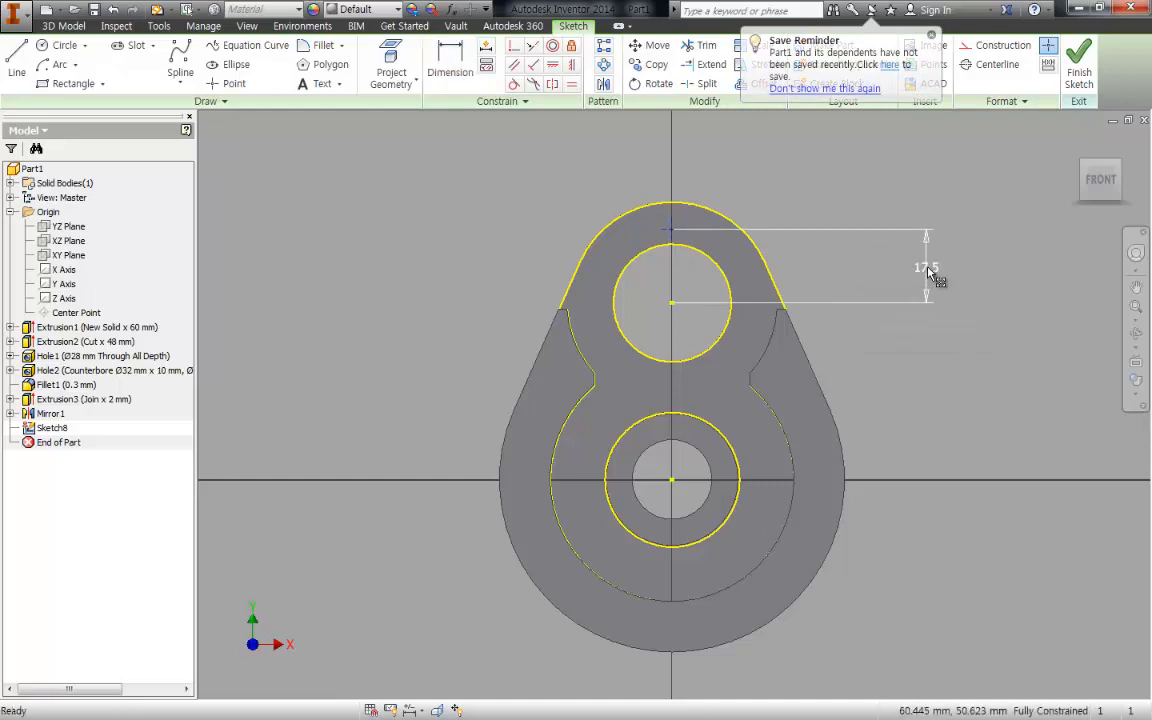
- Set the hole at the sketch point to tapped, and mark the upper cover screw's axis in red on the assembly drawing
{"action": "key", "text": "h"}
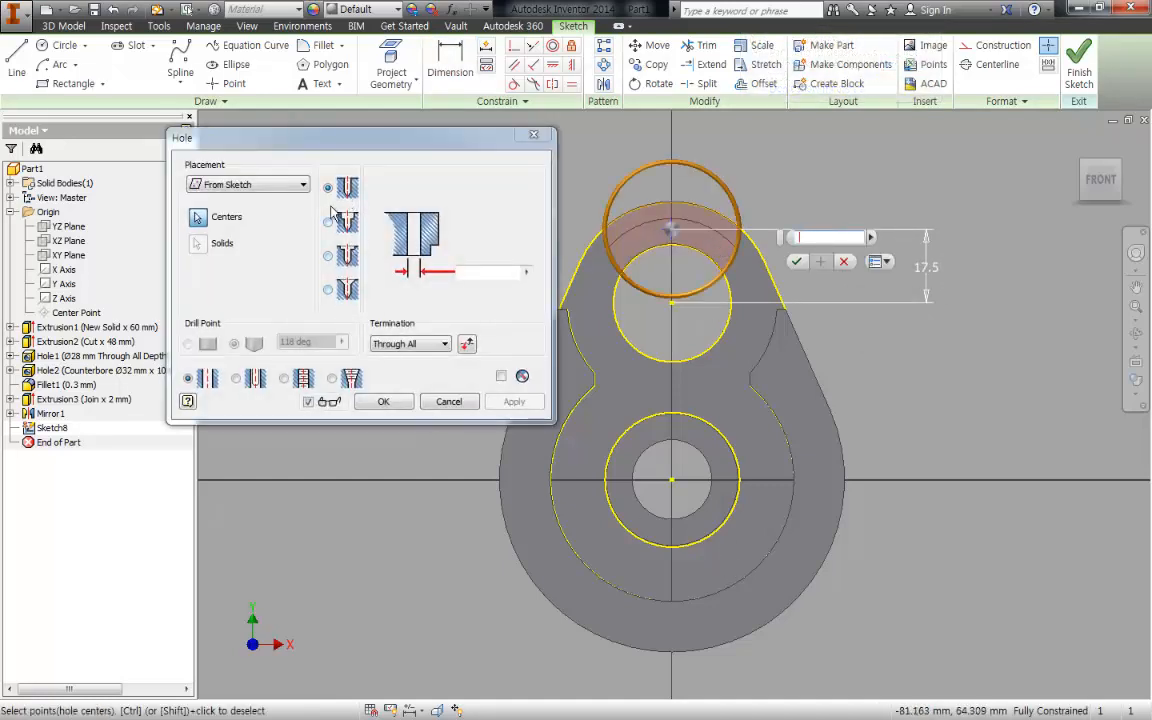
{"action": "left_click", "coordinate": [284, 380]}
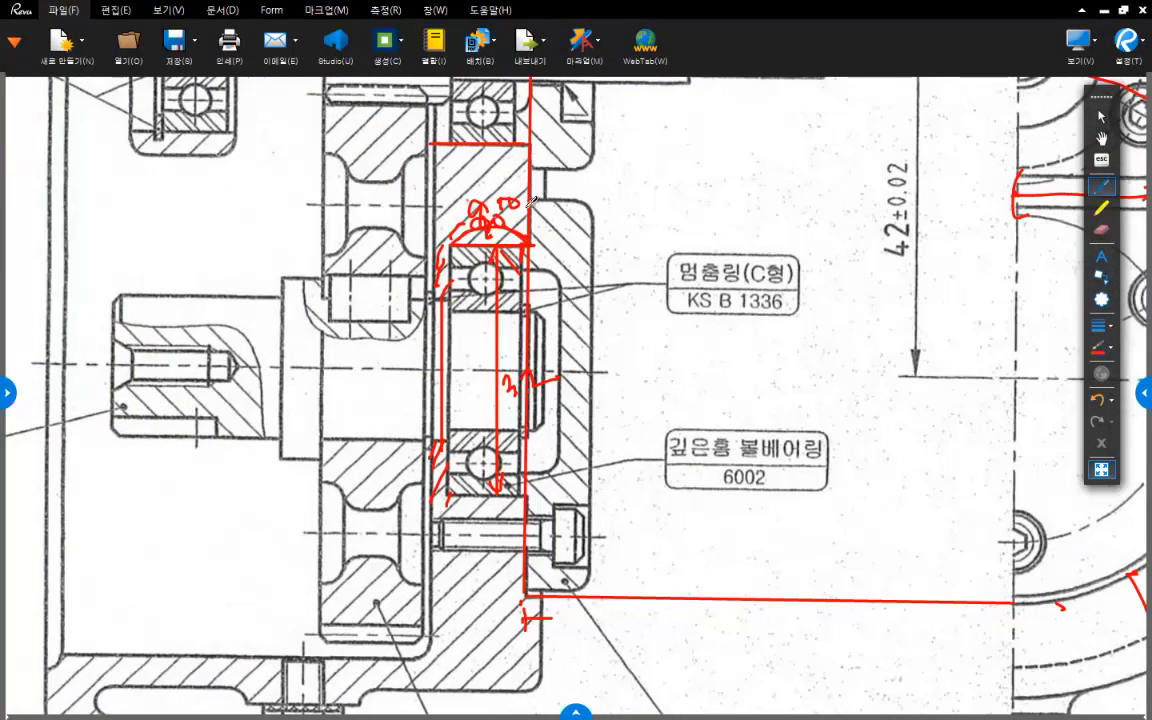
{"action": "mouse_move", "coordinate": [529, 204]}
{"action": "middle_mouse_down"}
{"action": "mouse_move", "coordinate": [556, 330]}
{"action": "mouse_move", "coordinate": [554, 416]}
{"action": "middle_mouse_up"}
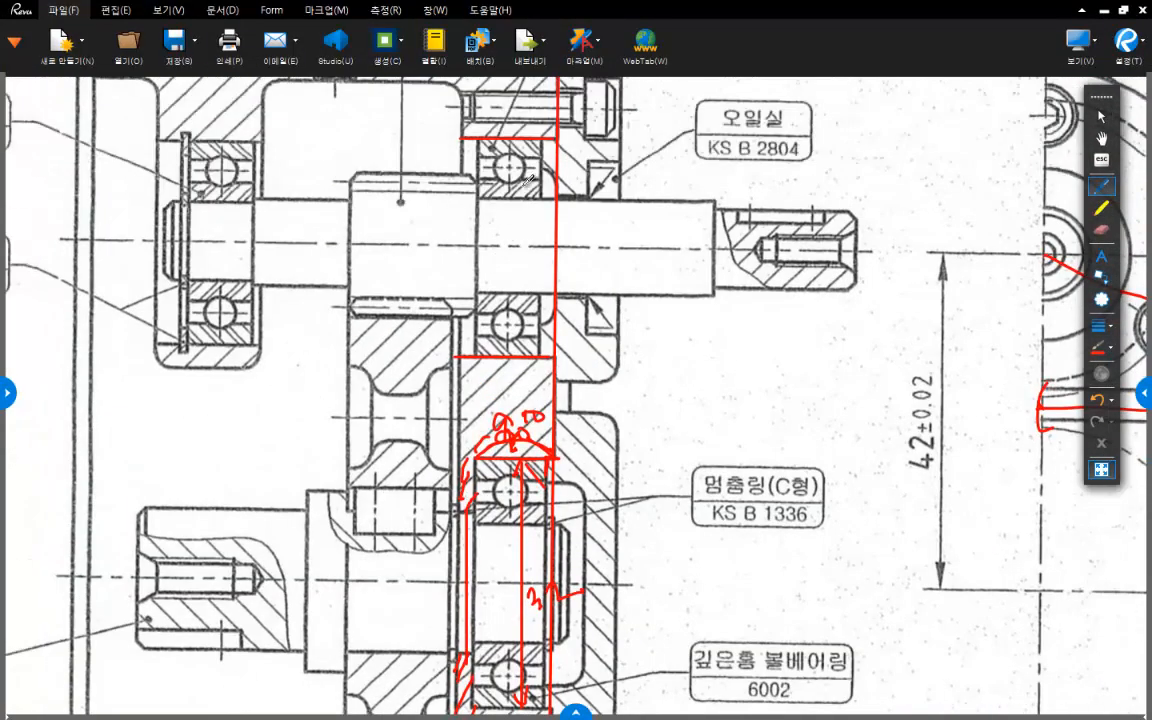
{"action": "left_click_drag", "start_coordinate": [428, 101], "coordinate": [670, 101]}
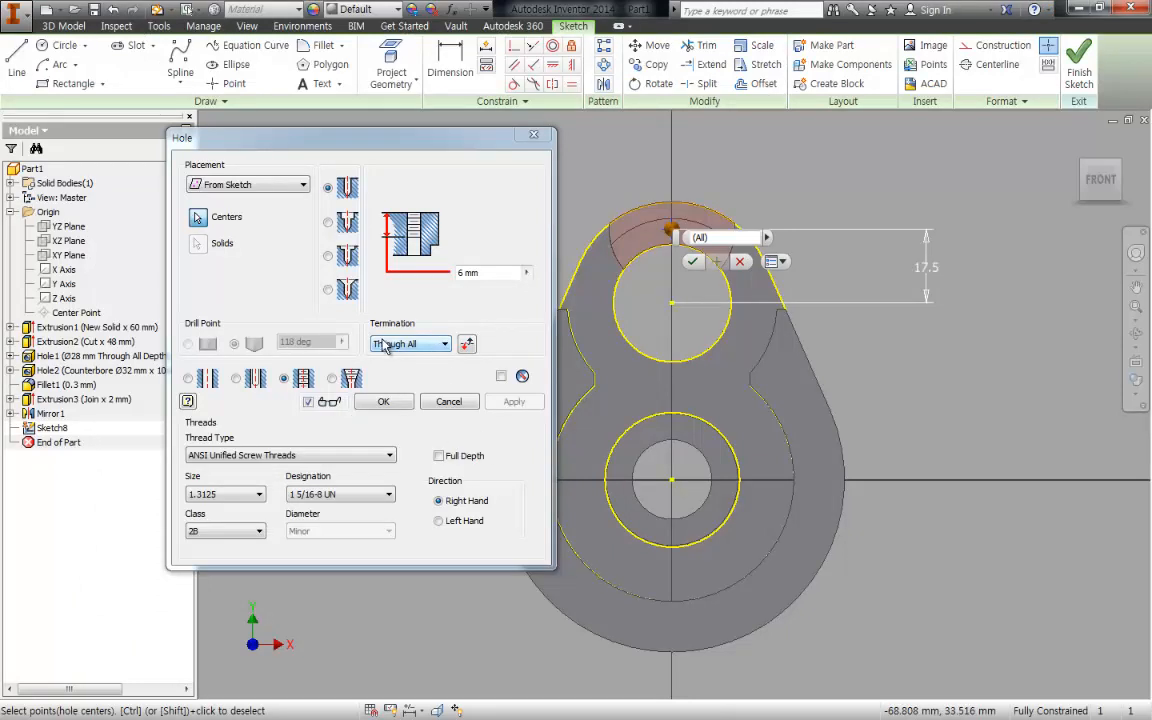
- Create the Through All tapped hole with full-depth ISO Metric profile thread, size 4, M4x0.7
{"action": "left_click", "coordinate": [440, 456]}
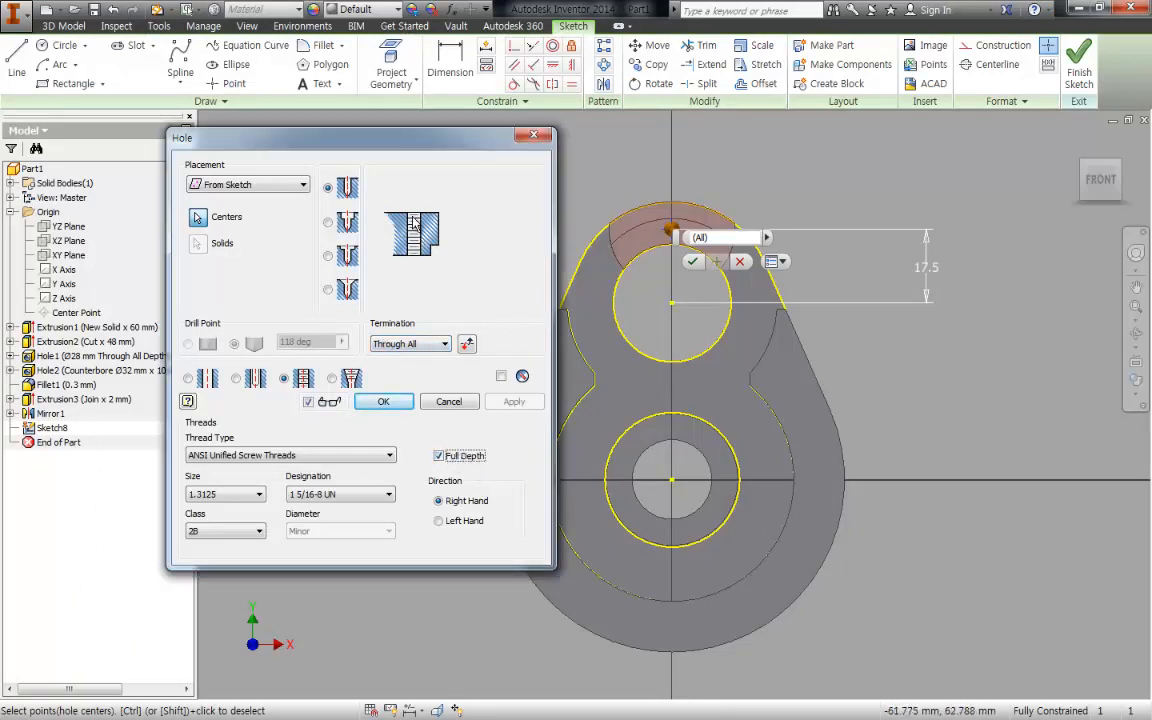
{"action": "left_click", "coordinate": [268, 457]}
{"action": "left_click", "coordinate": [250, 491]}
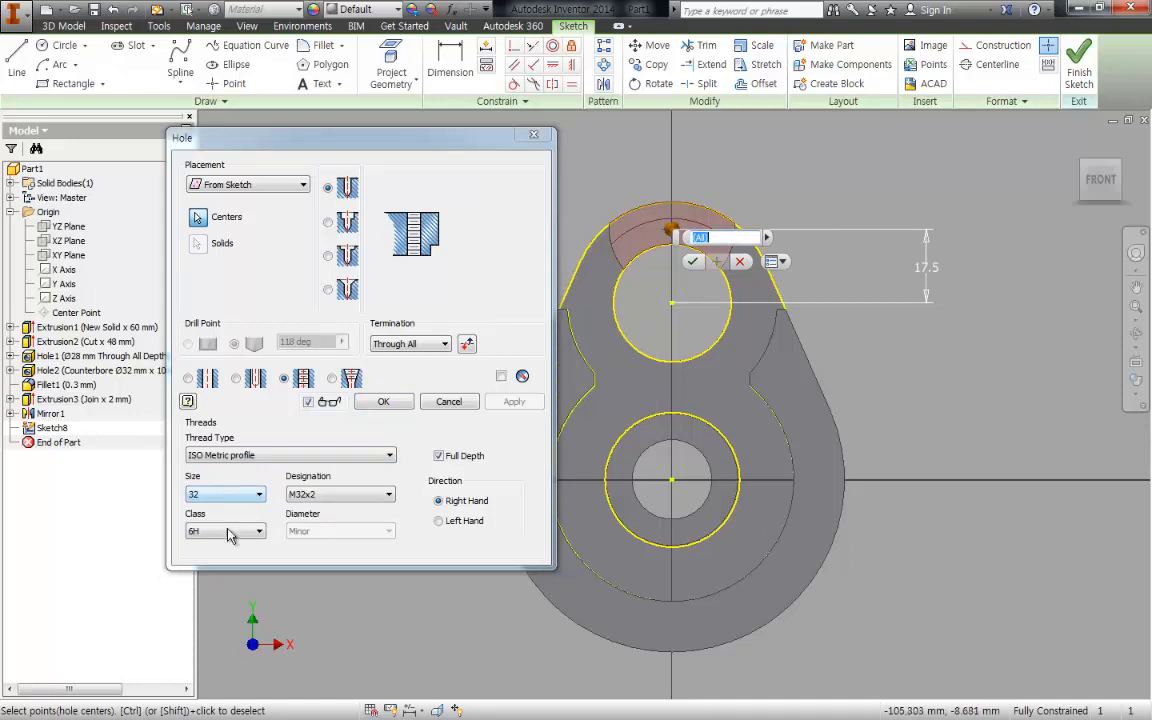
{"action": "left_click", "coordinate": [230, 493]}
{"action": "scroll", "coordinate": [220, 252], "scroll_direction": "up", "scroll_amount": 12}
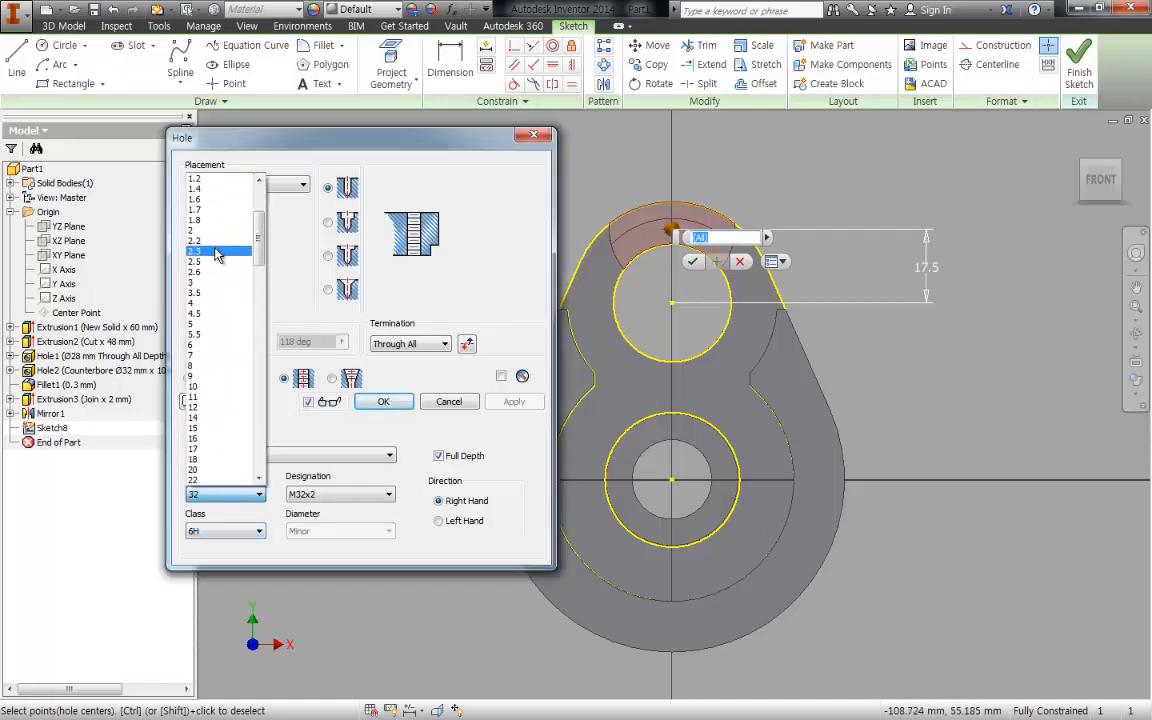
{"action": "left_click", "coordinate": [215, 302]}
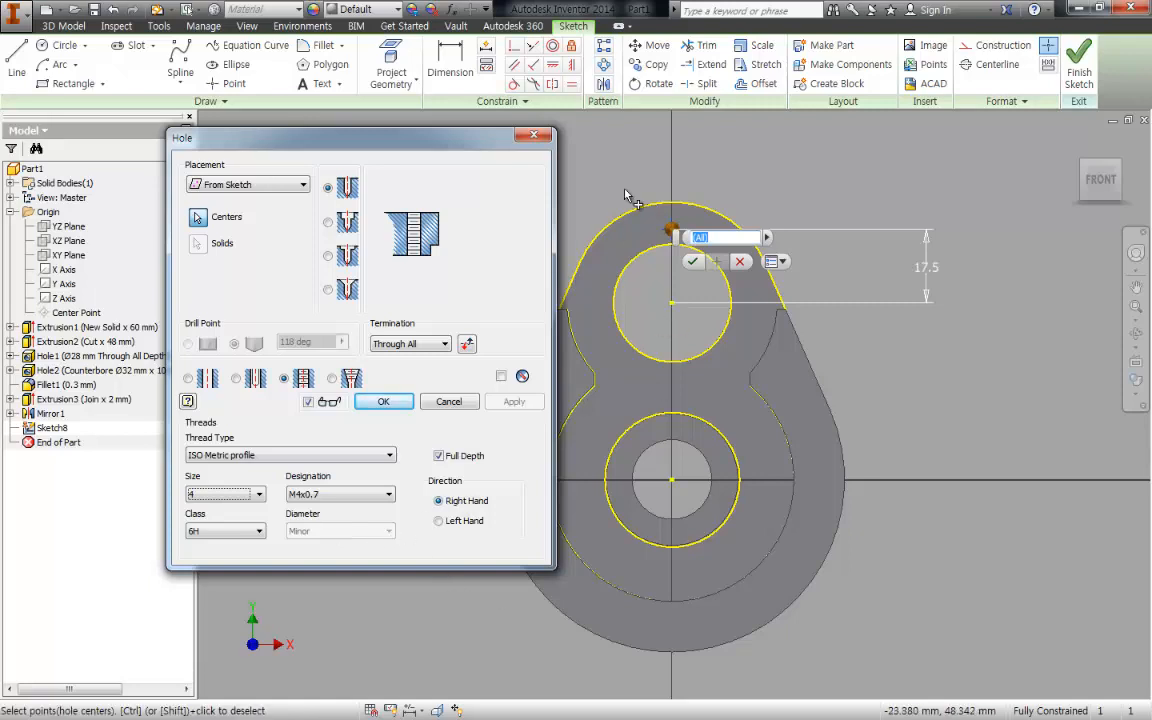
{"action": "middle_click_drag", "start_coordinate": [660, 202], "coordinate": [744, 186]}
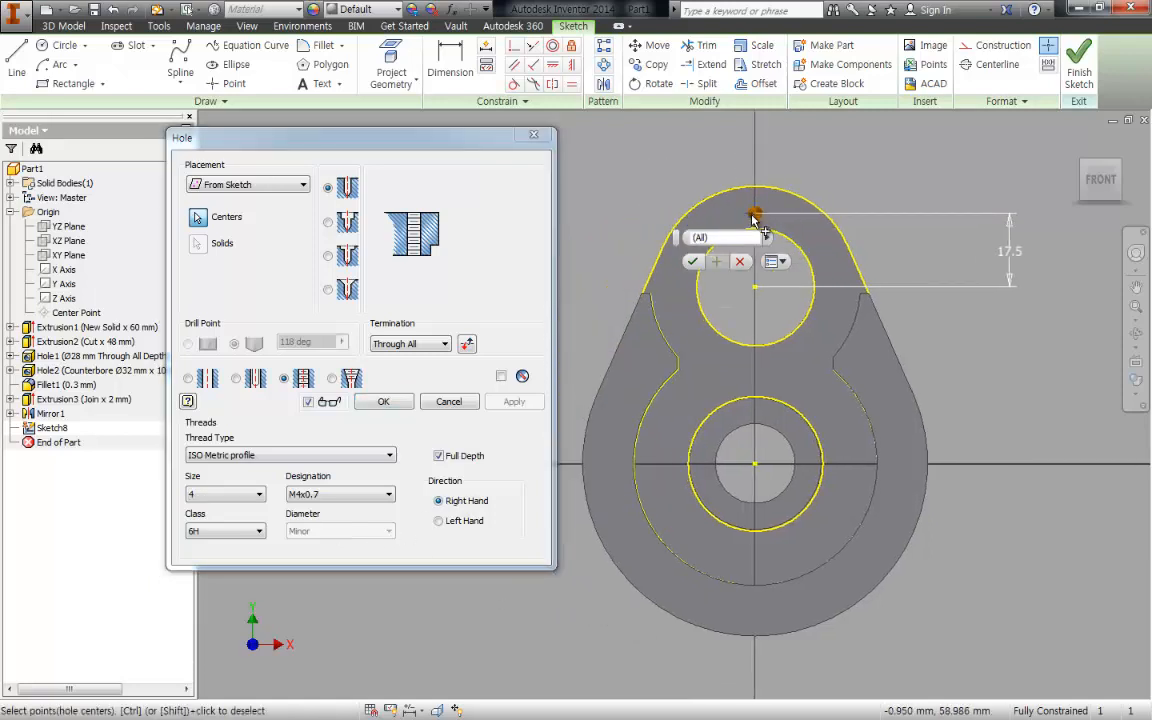
{"action": "middle_click_drag", "start_coordinate": [836, 257], "coordinate": [950, 218], "text": "shift"}
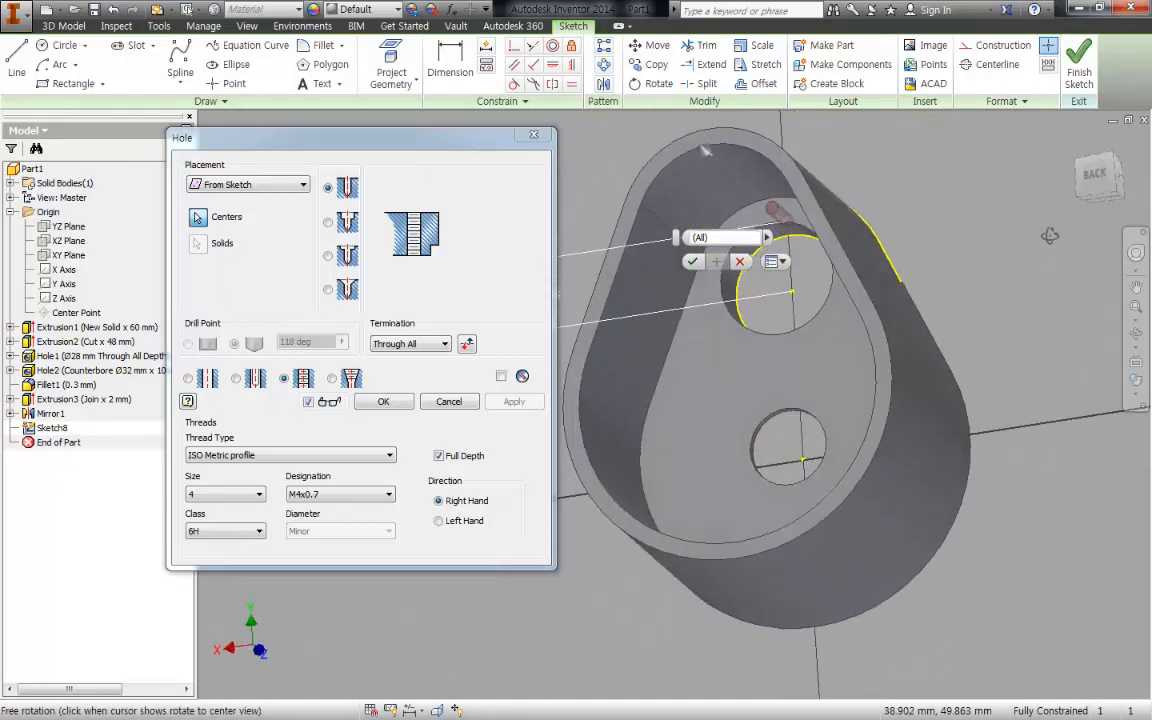
{"action": "left_click", "coordinate": [383, 401]}
- Pattern the M4 tapped hole circularly around the upper bore's axis with 3 occurrences over 360 degrees
{"action": "middle_click_drag", "start_coordinate": [887, 321], "coordinate": [710, 319], "text": "shift"}
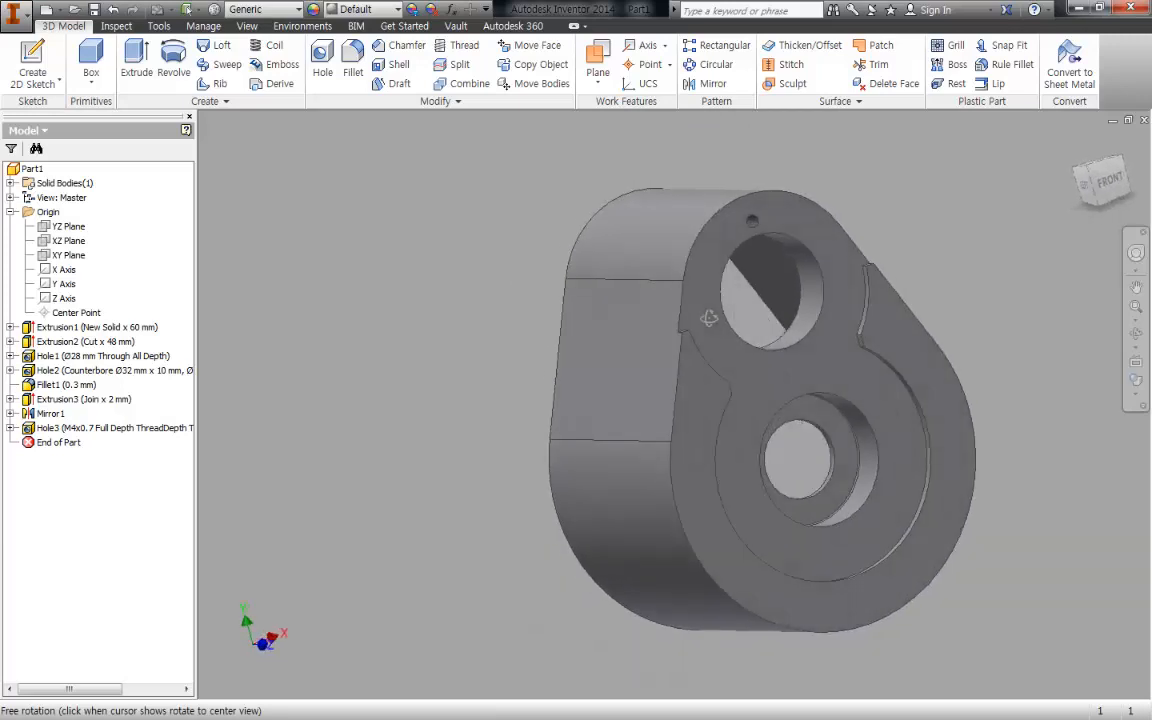
{"action": "middle_click_drag", "start_coordinate": [710, 262], "coordinate": [516, 281]}
{"action": "left_click", "coordinate": [711, 66]}
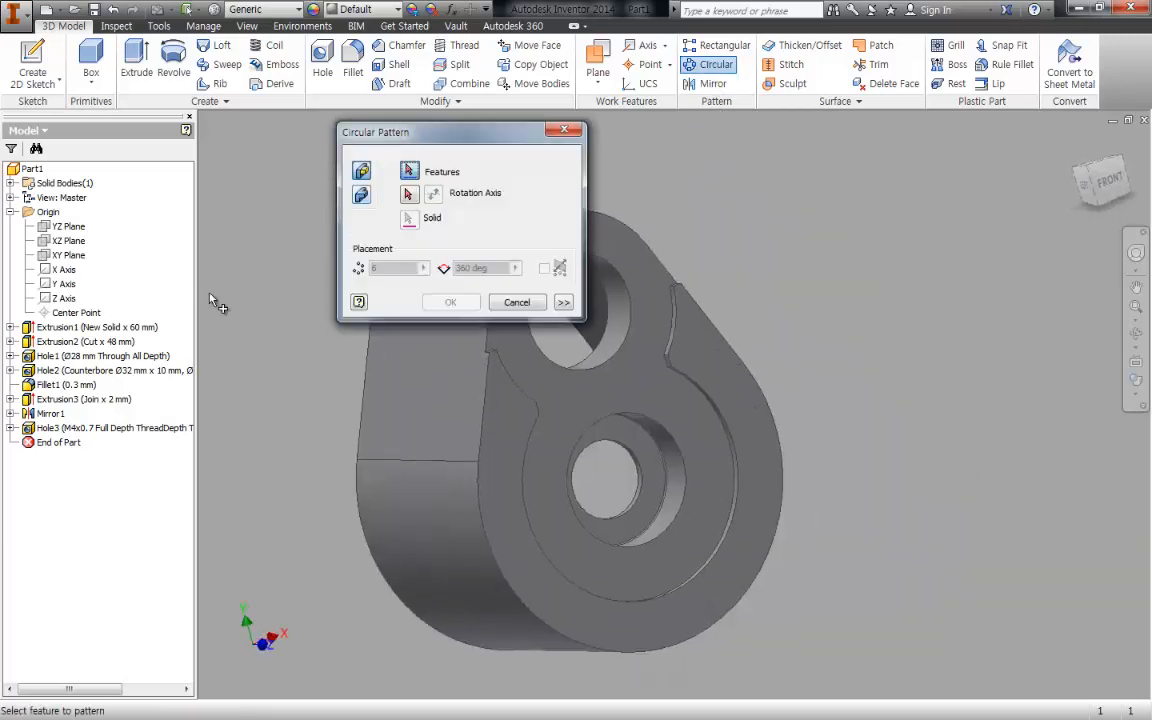
{"action": "left_click", "coordinate": [70, 428]}
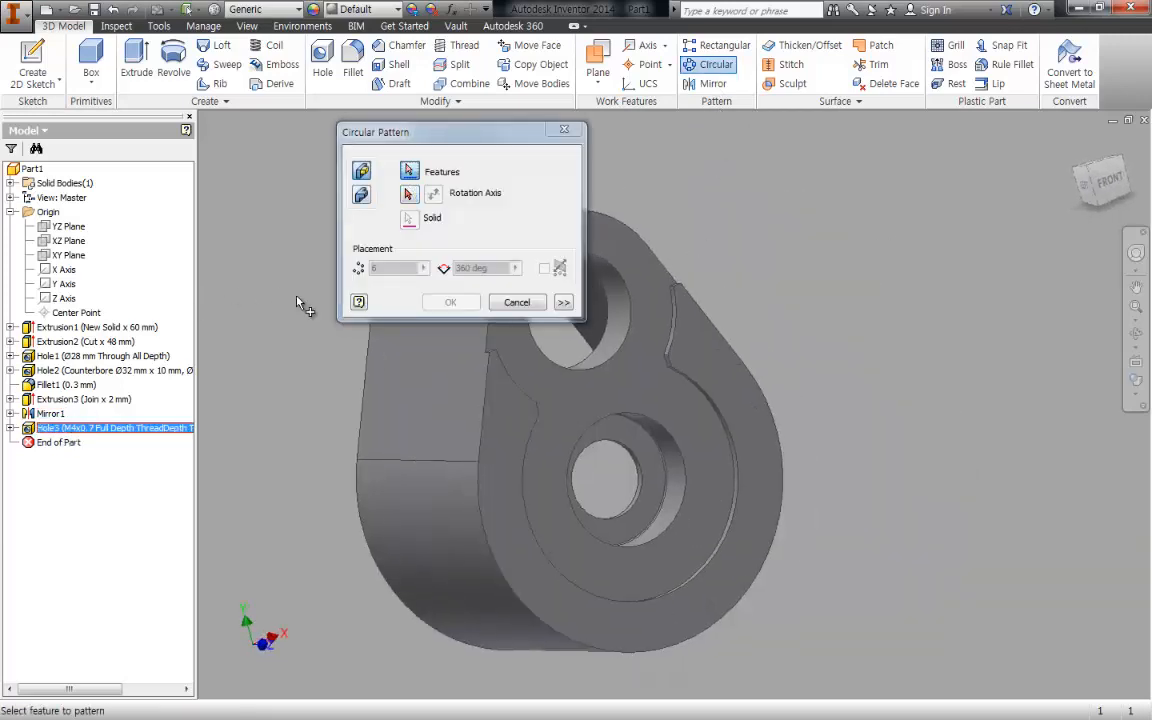
{"action": "left_click", "coordinate": [408, 194]}
{"action": "middle_click_drag", "start_coordinate": [670, 263], "coordinate": [785, 275]}
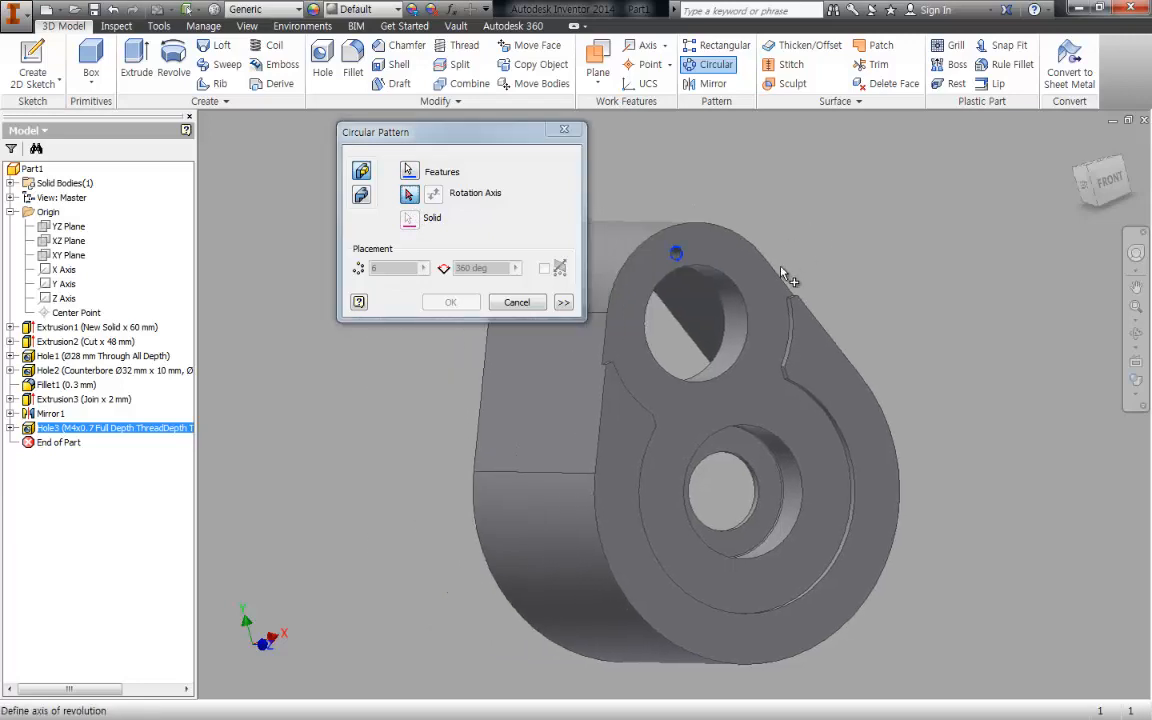
{"action": "left_click", "coordinate": [730, 319]}
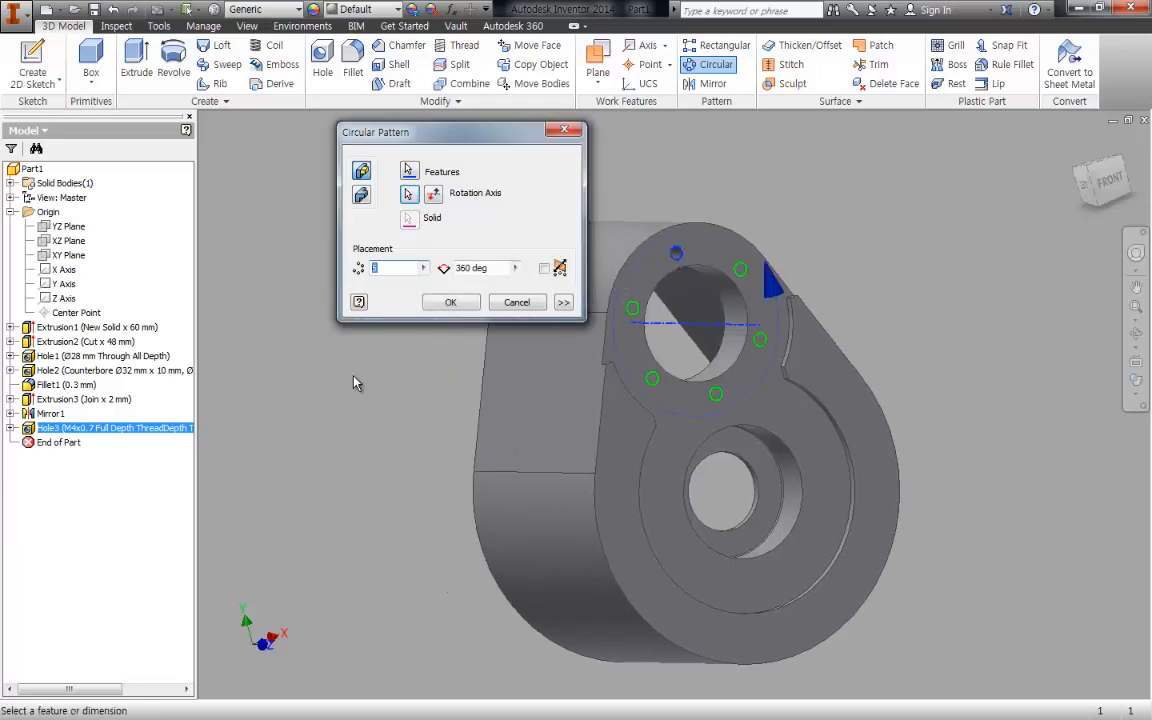
{"action": "type", "text": "3"}
{"action": "middle_click_drag", "start_coordinate": [849, 410], "coordinate": [933, 470], "text": "shift"}
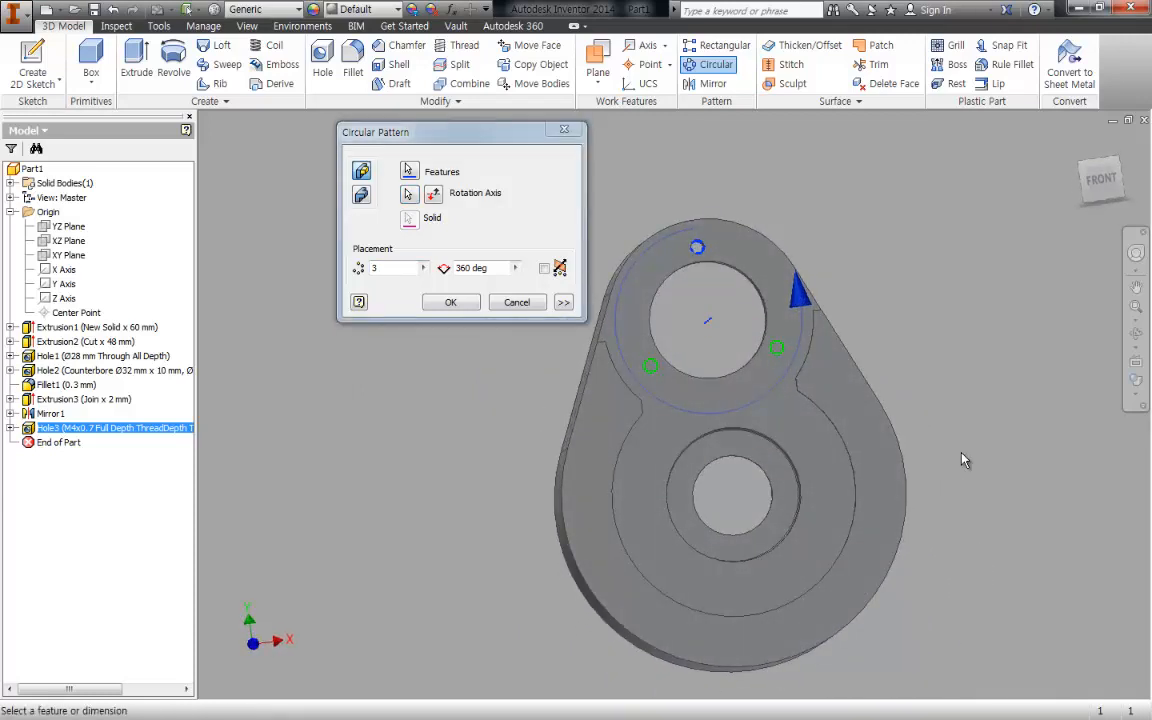
{"action": "left_click", "coordinate": [452, 303]}
{"action": "middle_click_drag", "start_coordinate": [939, 442], "coordinate": [757, 462], "text": "shift"}
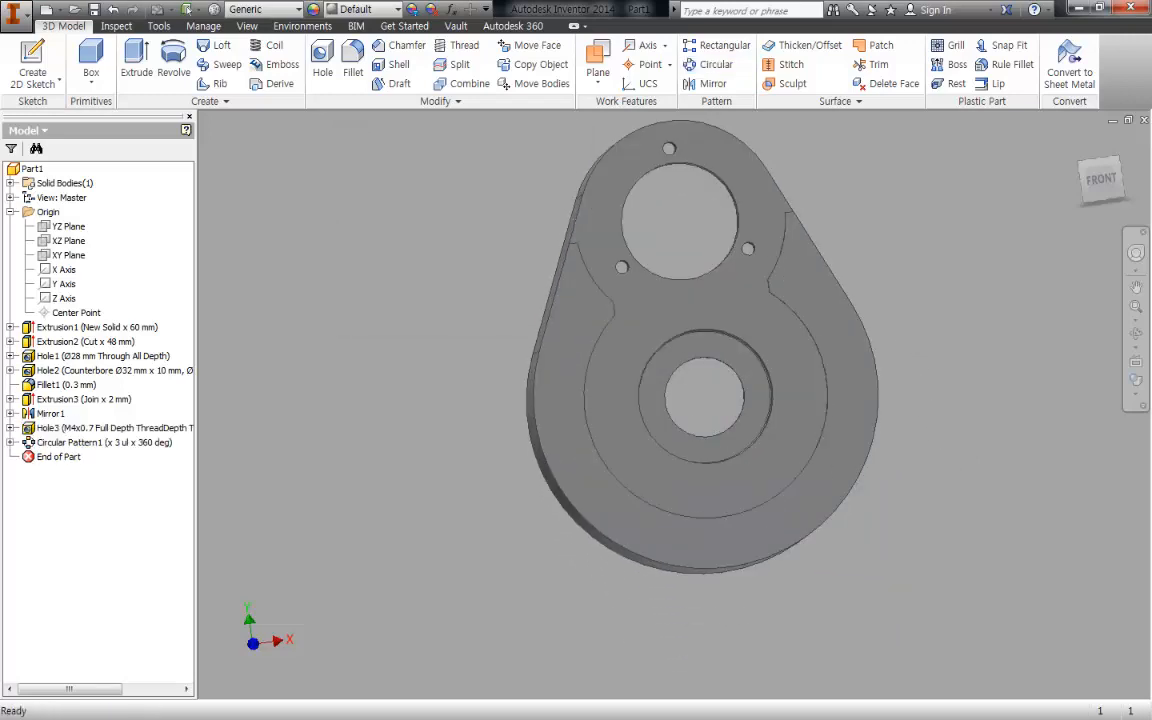
- Switch to the assembly drawing in Revu and mark the lower cover screw's axis with a red line
{"action": "key", "text": "alt+Tab"}
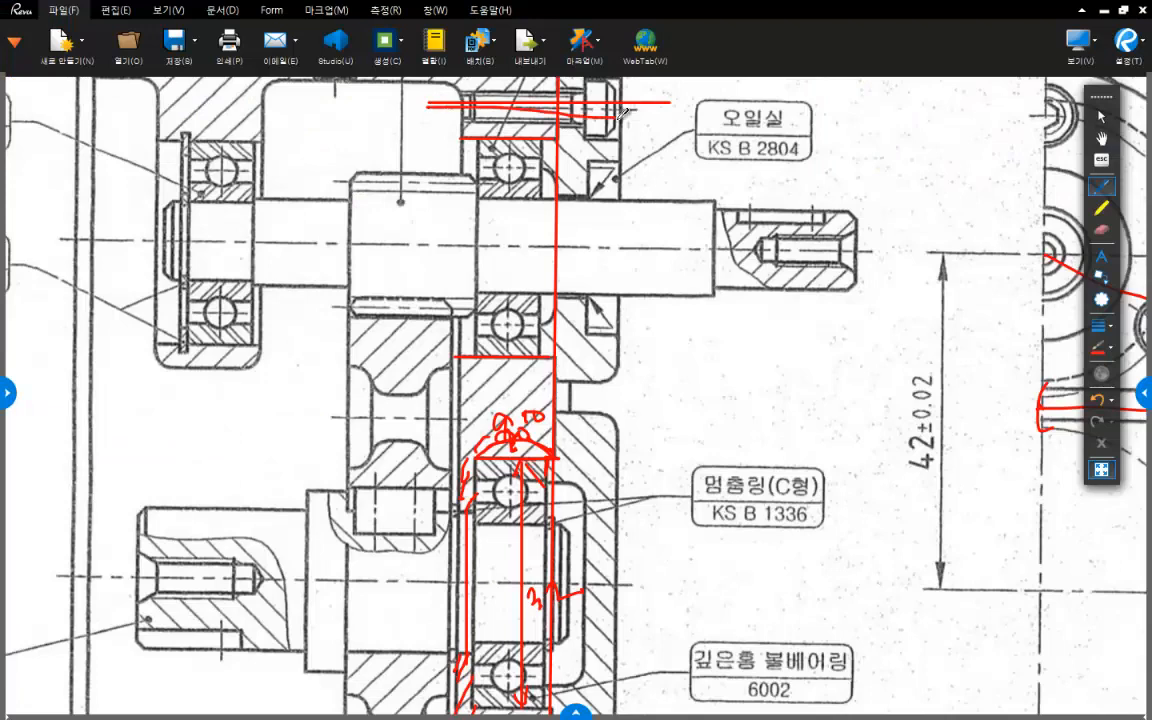
{"action": "scroll", "coordinate": [553, 486], "scroll_direction": "down", "scroll_amount": 6}
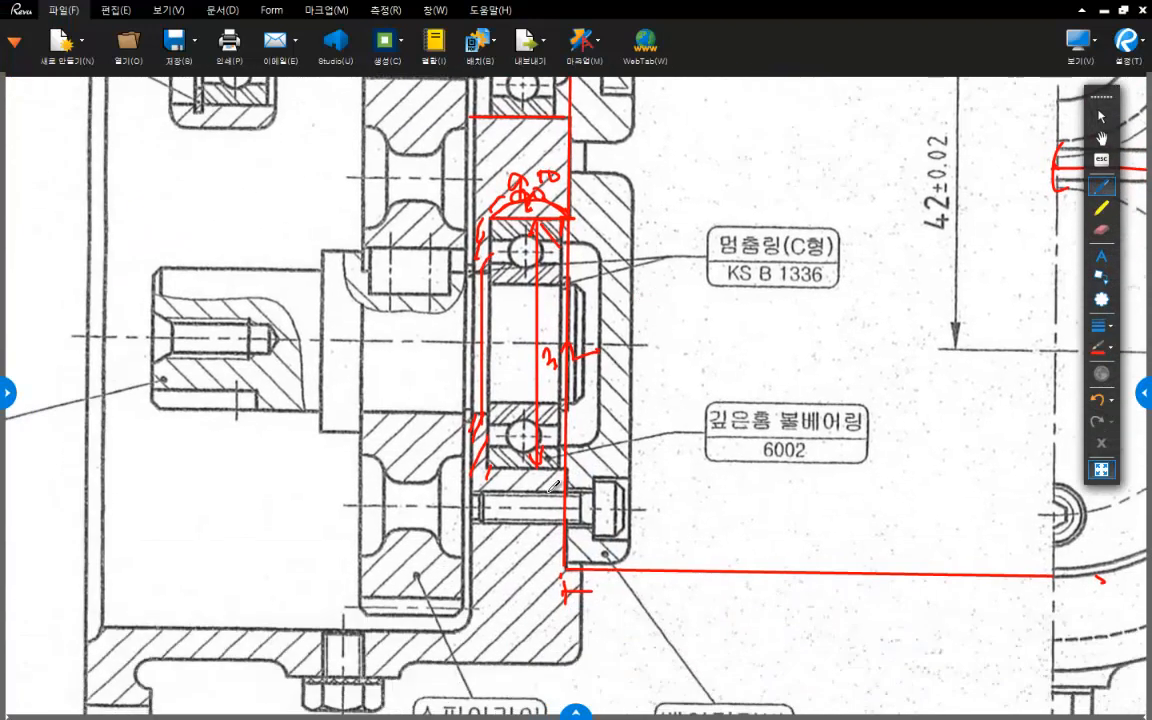
{"action": "left_click_drag", "start_coordinate": [443, 499], "coordinate": [660, 499]}
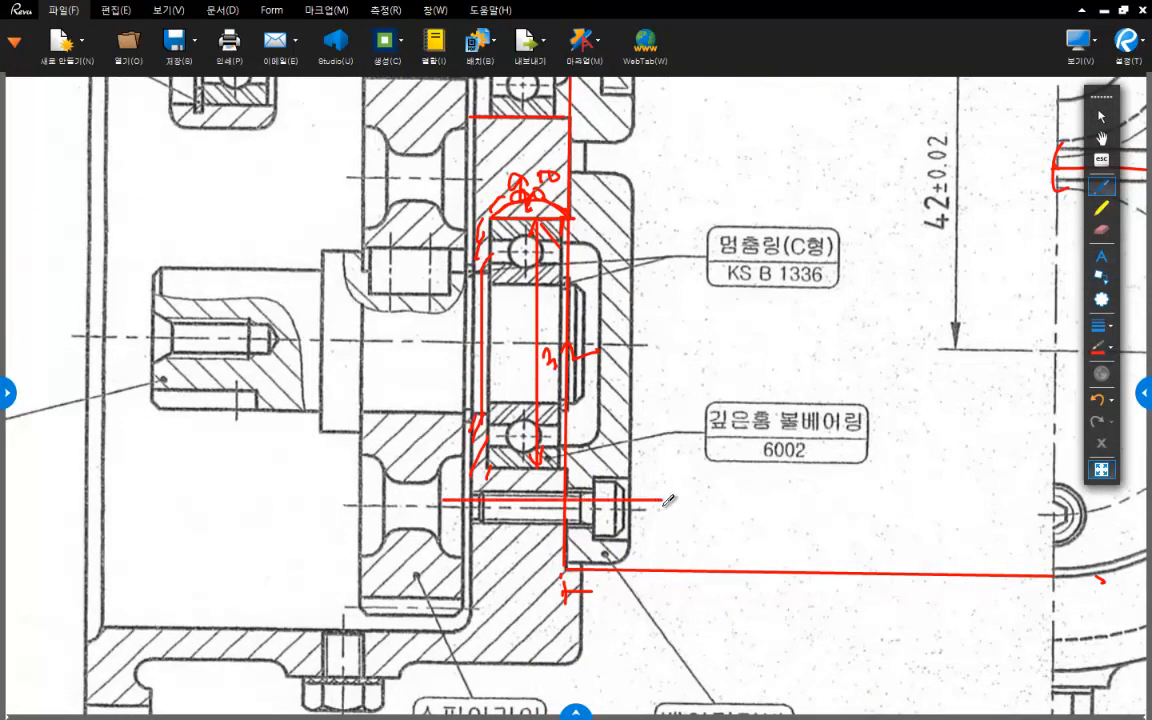
- Switch to the Inventor part and sketch a point on the recessed front face about 25 mm below the lower bore's centre
{"action": "key", "text": "alt+Tab"}
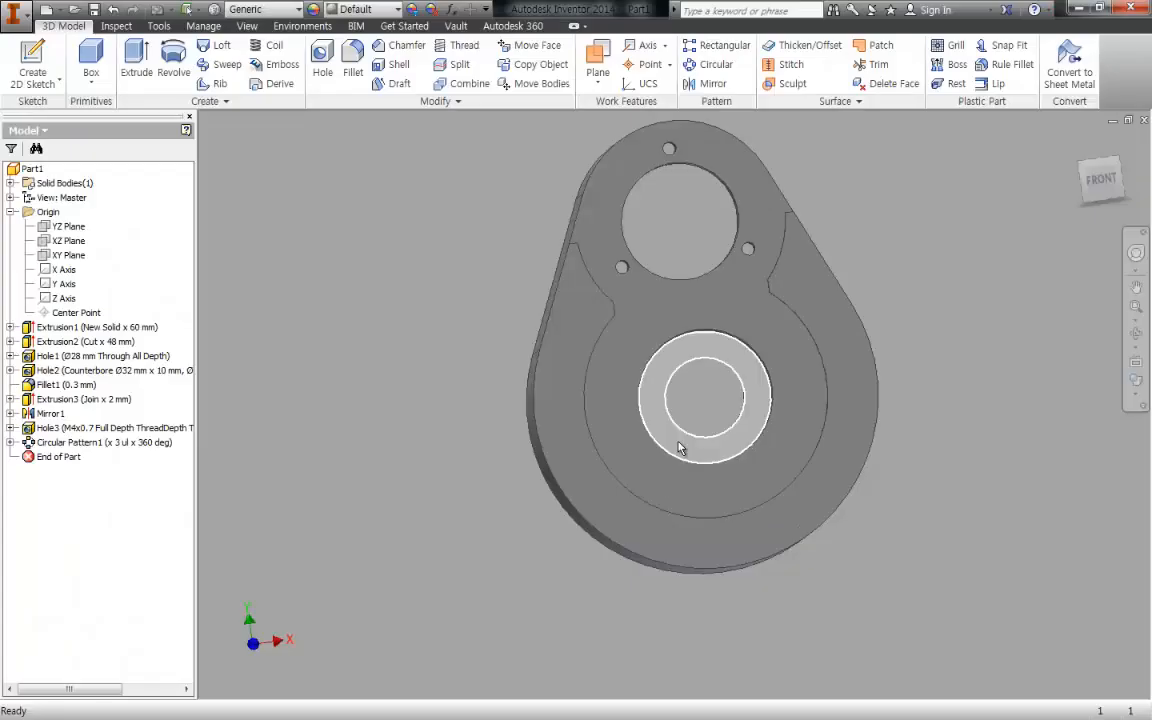
{"action": "middle_click_drag", "start_coordinate": [674, 453], "coordinate": [800, 402], "text": "shift"}
{"action": "key", "text": "Return"}
{"action": "left_click", "coordinate": [684, 318]}
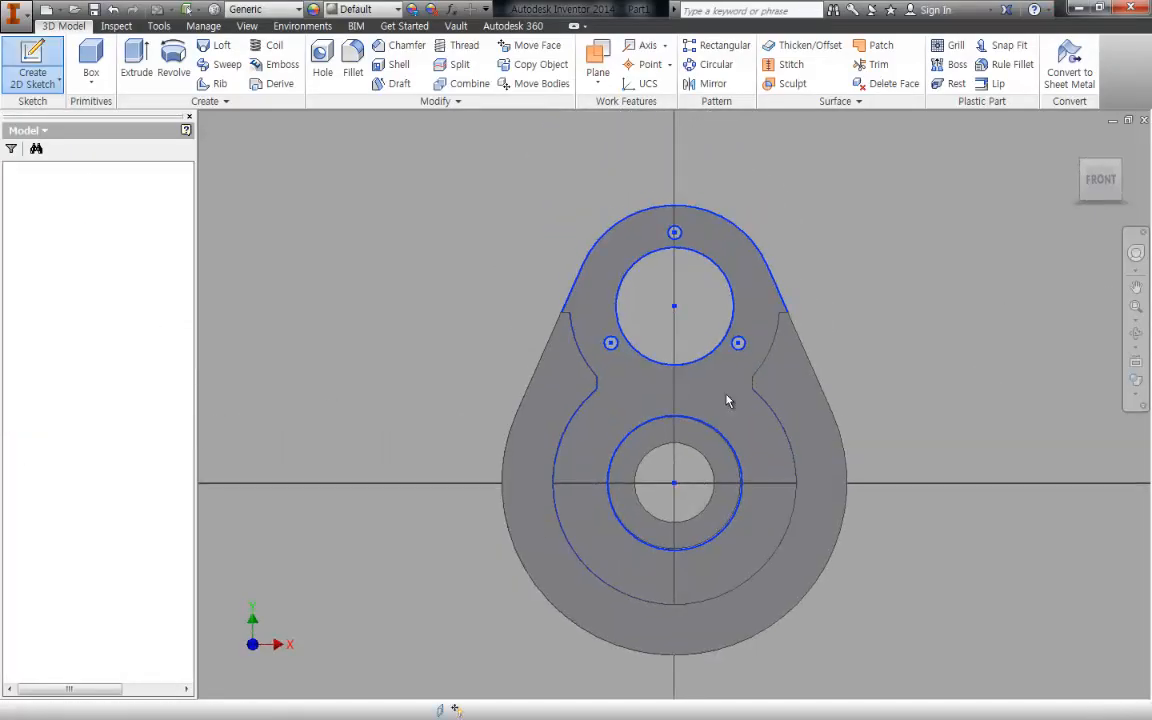
{"action": "key", "text": "c"}
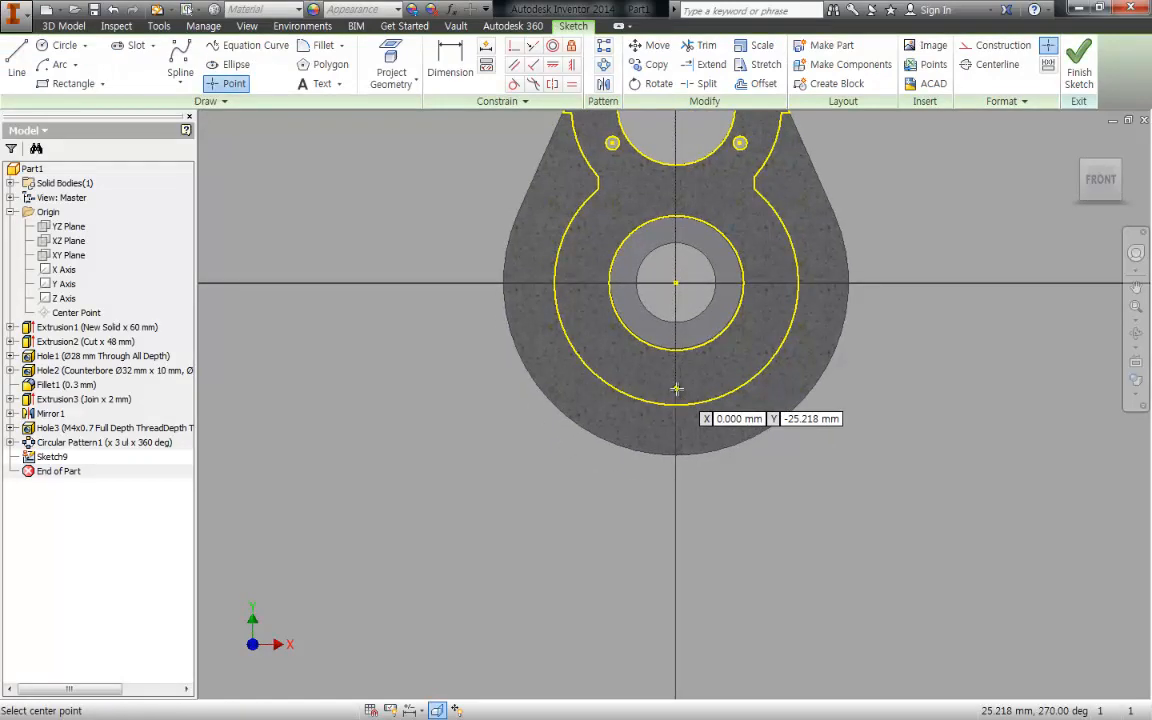
{"action": "left_click", "coordinate": [676, 389]}
{"action": "key", "text": "Escape"}
- Align the sketch point vertically with the lower bore's centre and dimension it 21 mm from that centre
{"action": "key", "text": "i"}
{"action": "left_click", "coordinate": [676, 283]}
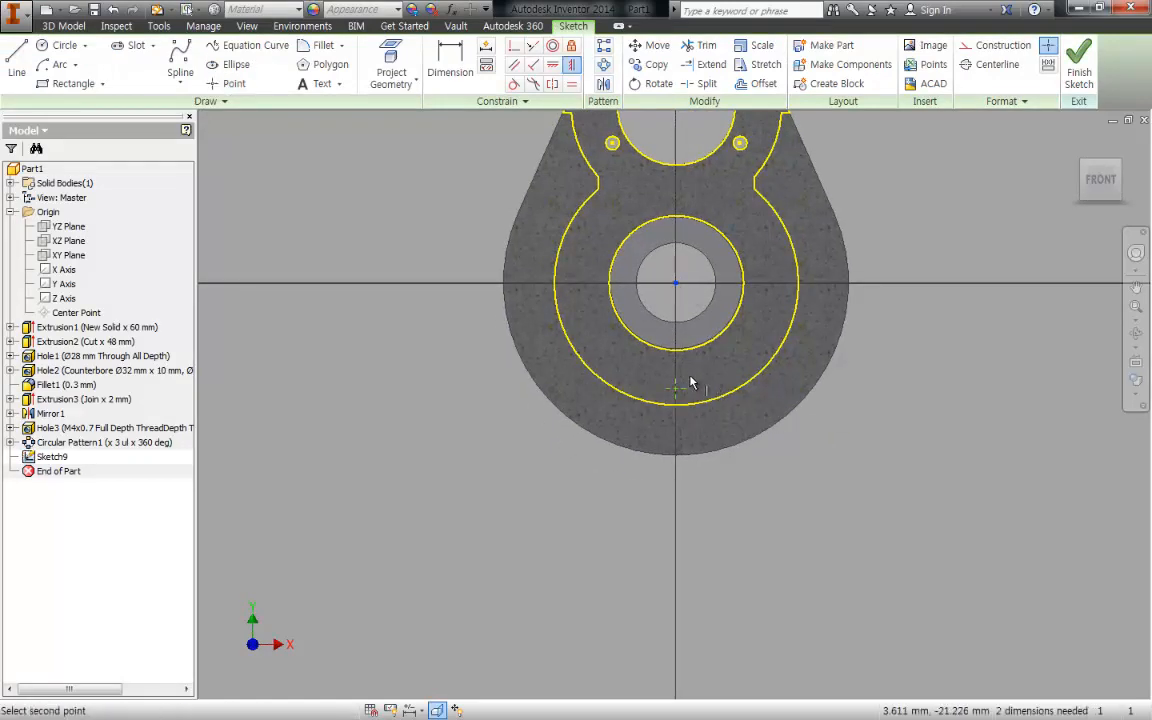
{"action": "left_click", "coordinate": [676, 388]}
{"action": "key", "text": "Escape"}
{"action": "key", "text": "d"}
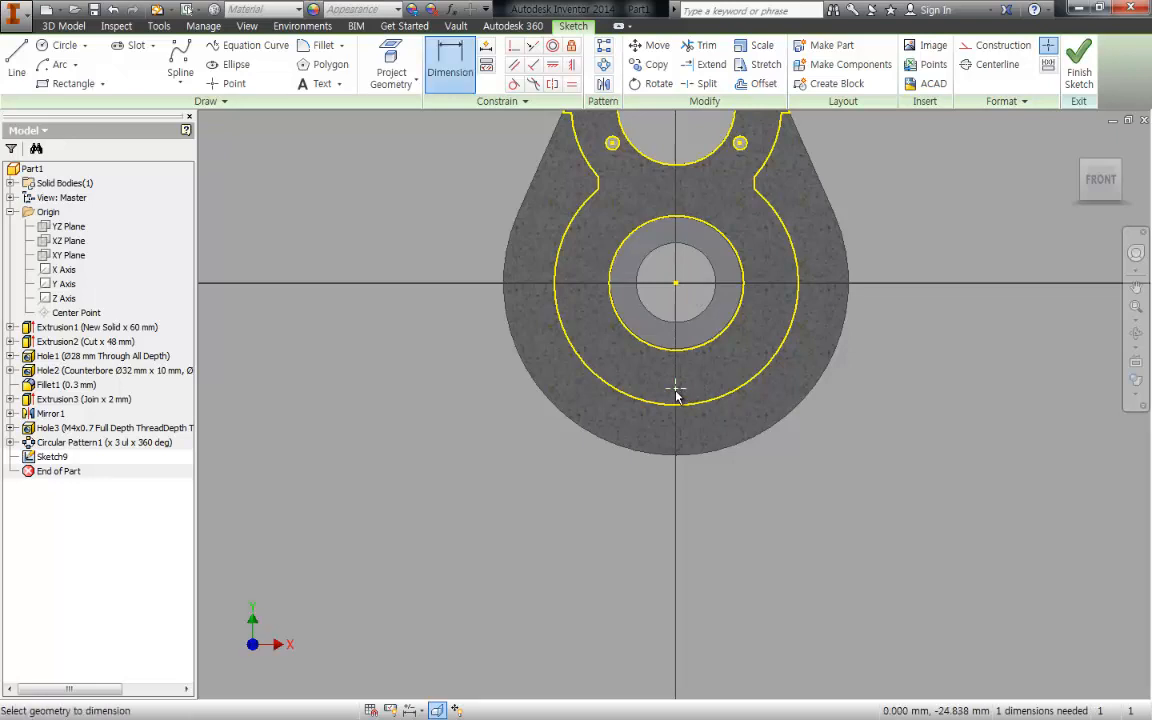
{"action": "left_click", "coordinate": [676, 390]}
{"action": "left_click", "coordinate": [679, 286]}
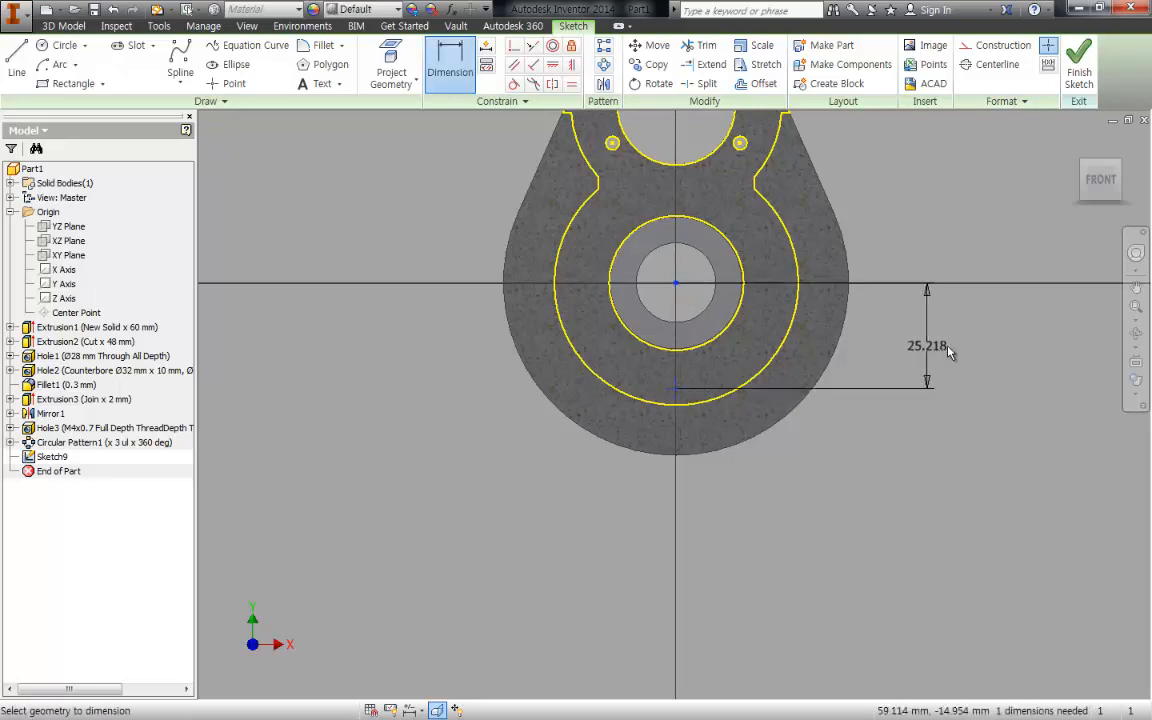
{"action": "left_click", "coordinate": [963, 336]}
{"action": "type", "text": "21"}
{"action": "key", "text": "Return"}
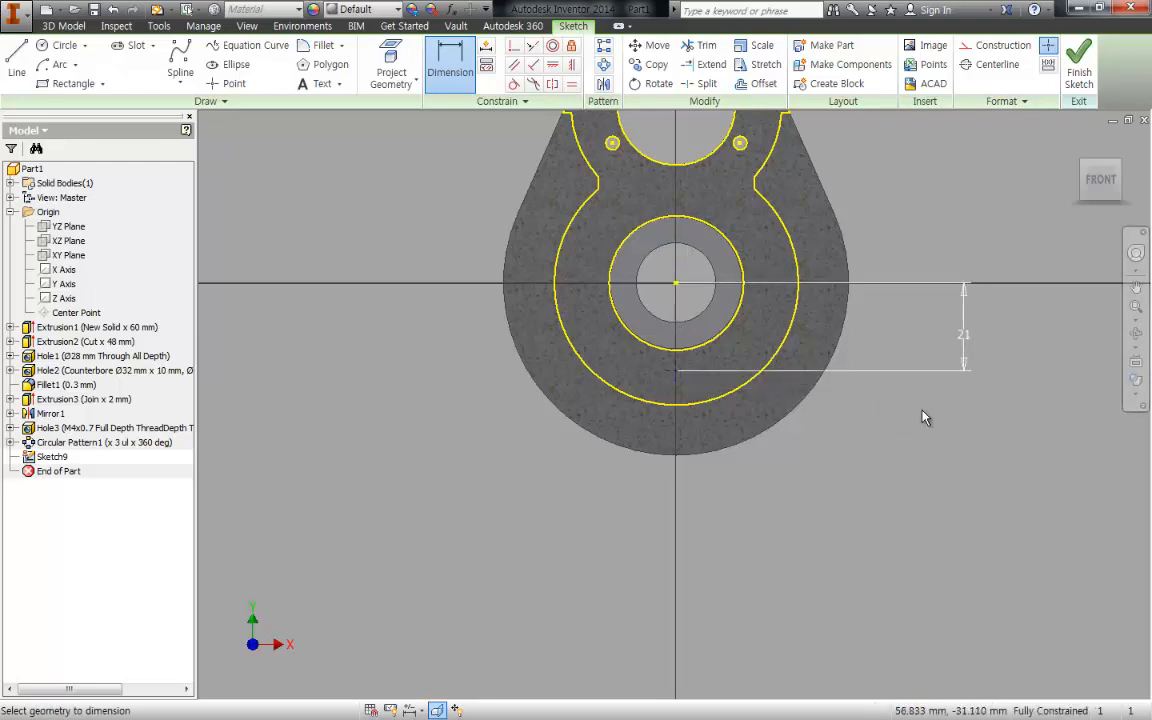
- Create a Through All tapped hole at the sketch point with full-depth ISO Metric profile thread, size 4, M4x0.7
{"action": "key", "text": "h"}
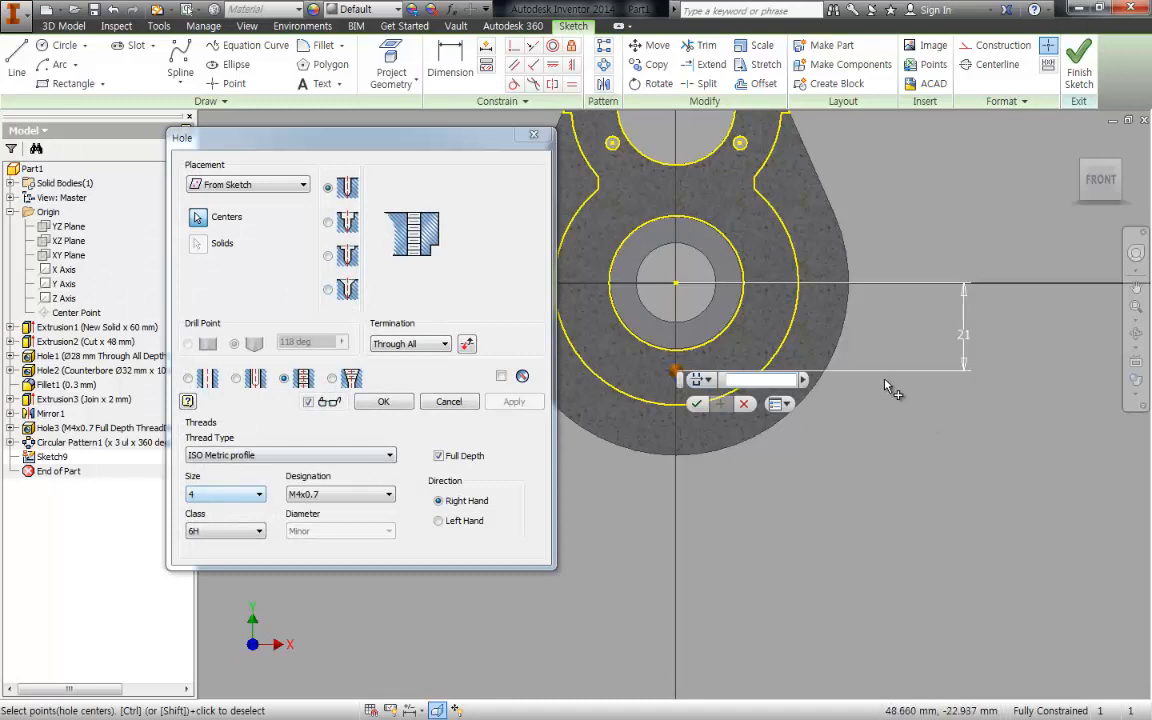
{"action": "middle_click_drag", "start_coordinate": [1000, 597], "coordinate": [828, 460], "text": "shift"}
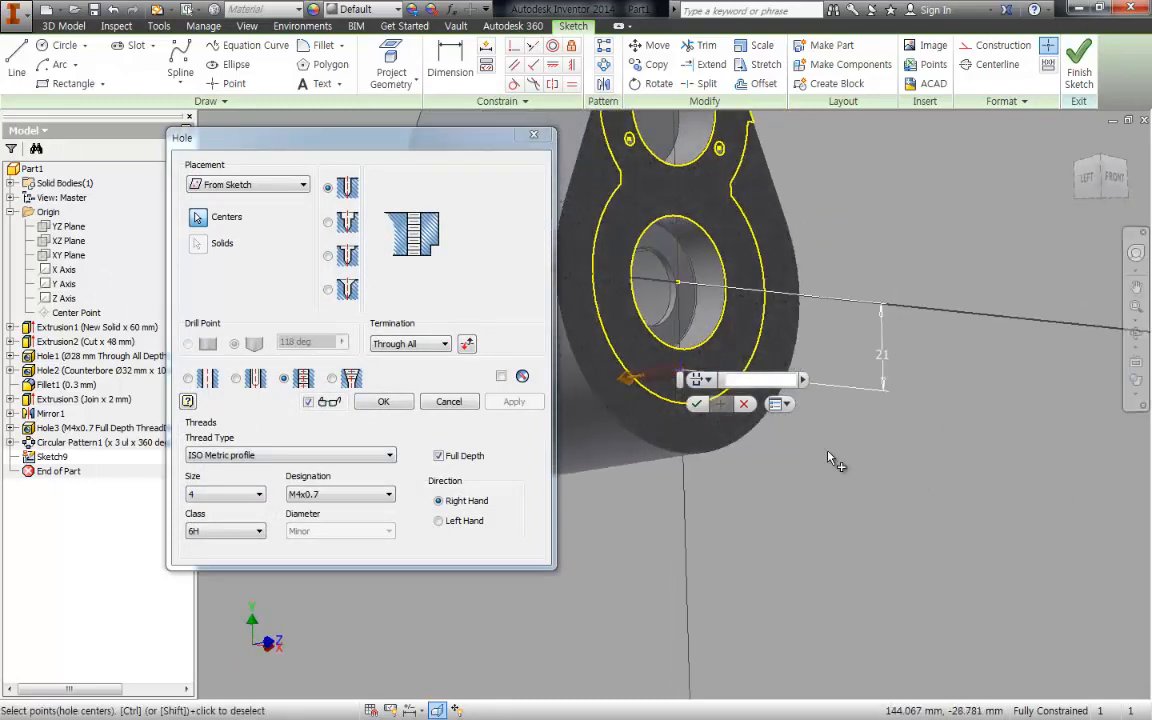
{"action": "scroll", "coordinate": [669, 372], "scroll_direction": "up", "scroll_amount": 3}
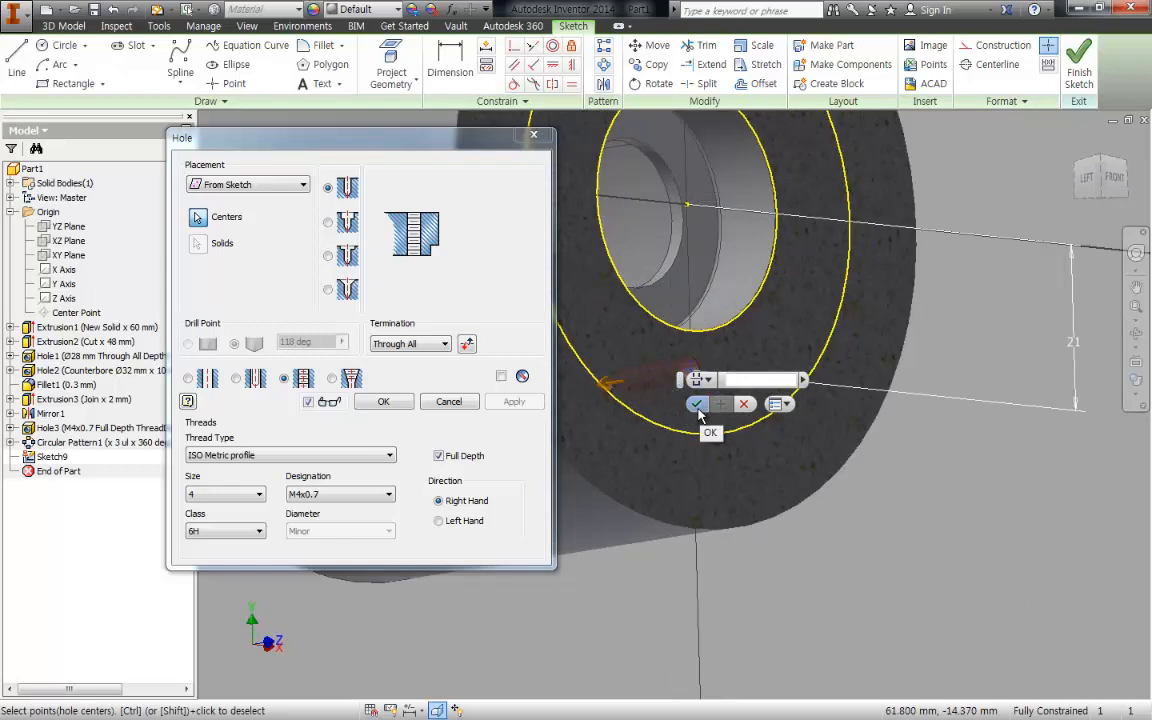
{"action": "left_click", "coordinate": [697, 407]}
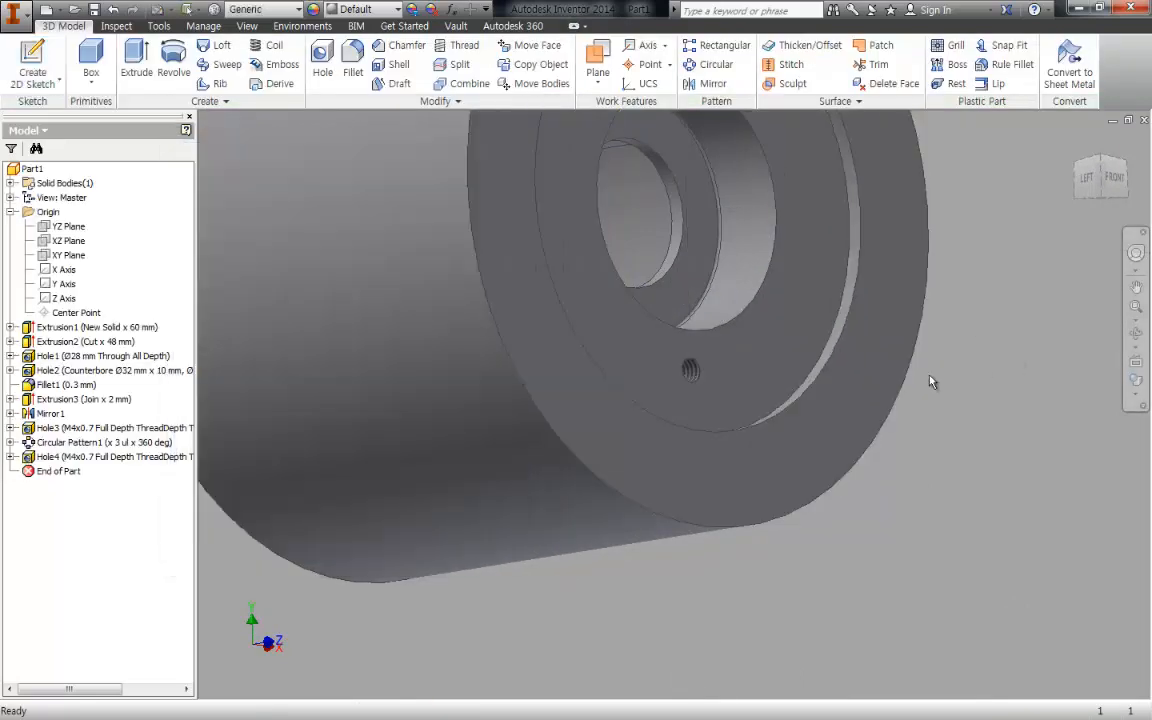
- Pattern the lower M4 tapped hole circularly around the lower bore's axis with 3 occurrences over 360 degrees
{"action": "scroll", "coordinate": [809, 198], "scroll_direction": "up", "scroll_amount": 5}
{"action": "scroll", "coordinate": [809, 198], "scroll_direction": "down", "scroll_amount": 2}
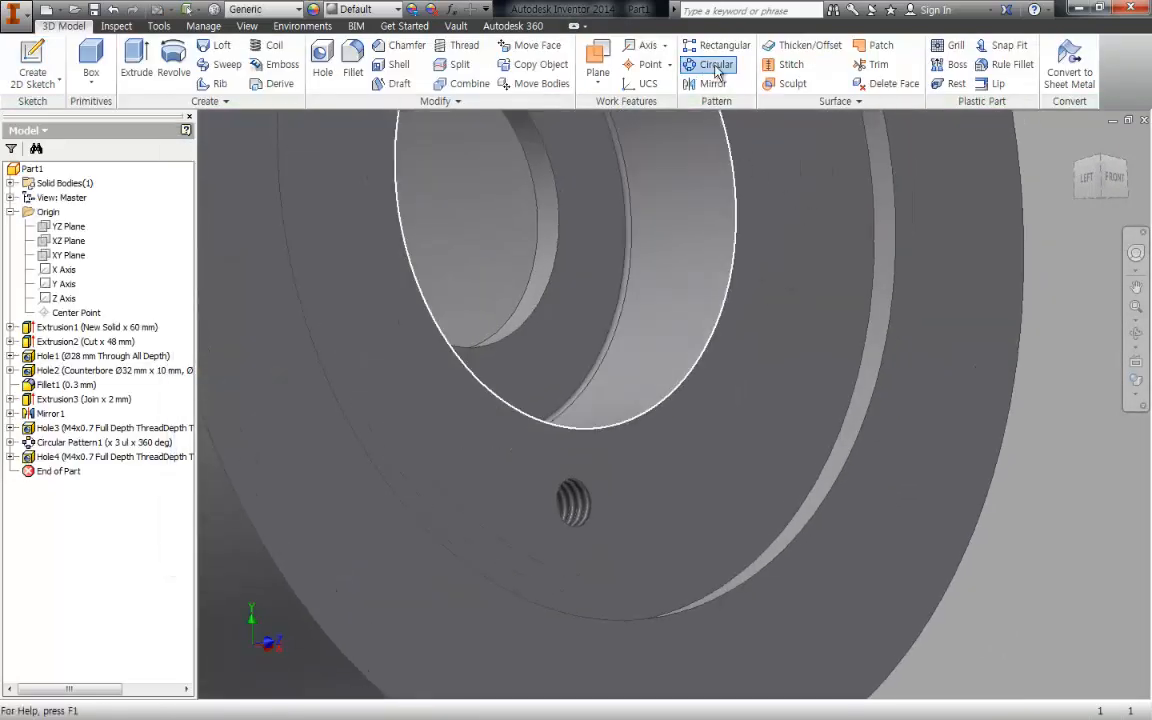
{"action": "left_click", "coordinate": [715, 64]}
{"action": "left_click", "coordinate": [90, 457]}
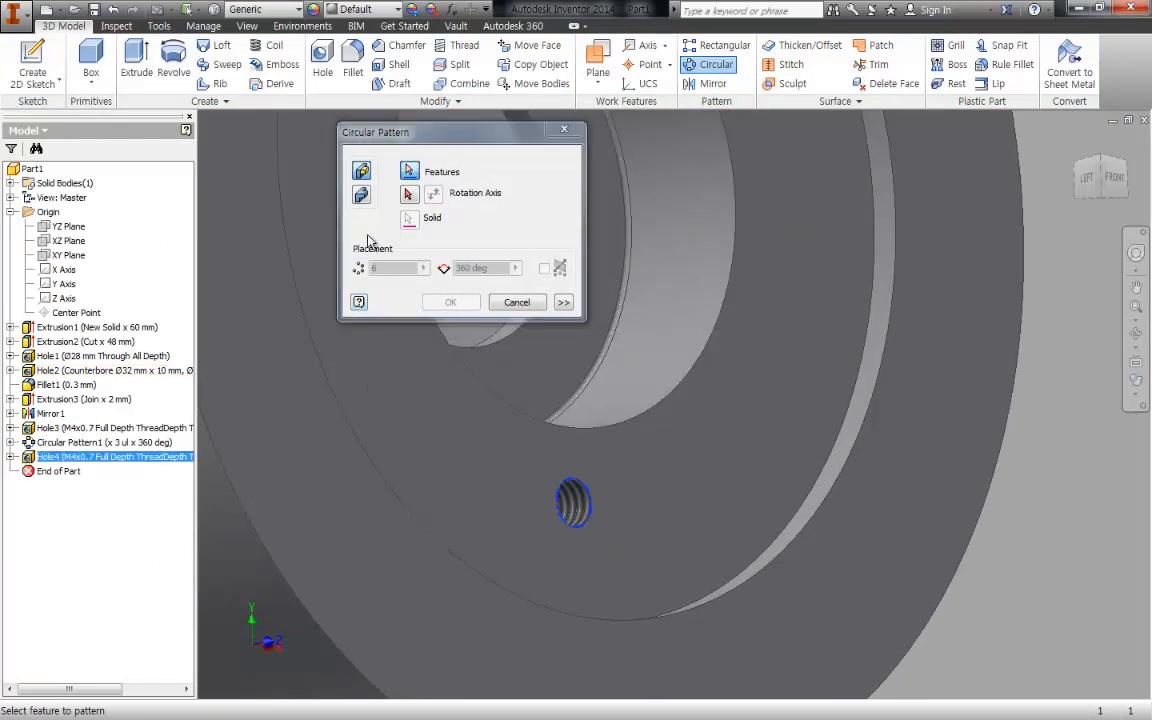
{"action": "left_click", "coordinate": [408, 194]}
{"action": "left_click", "coordinate": [686, 188]}
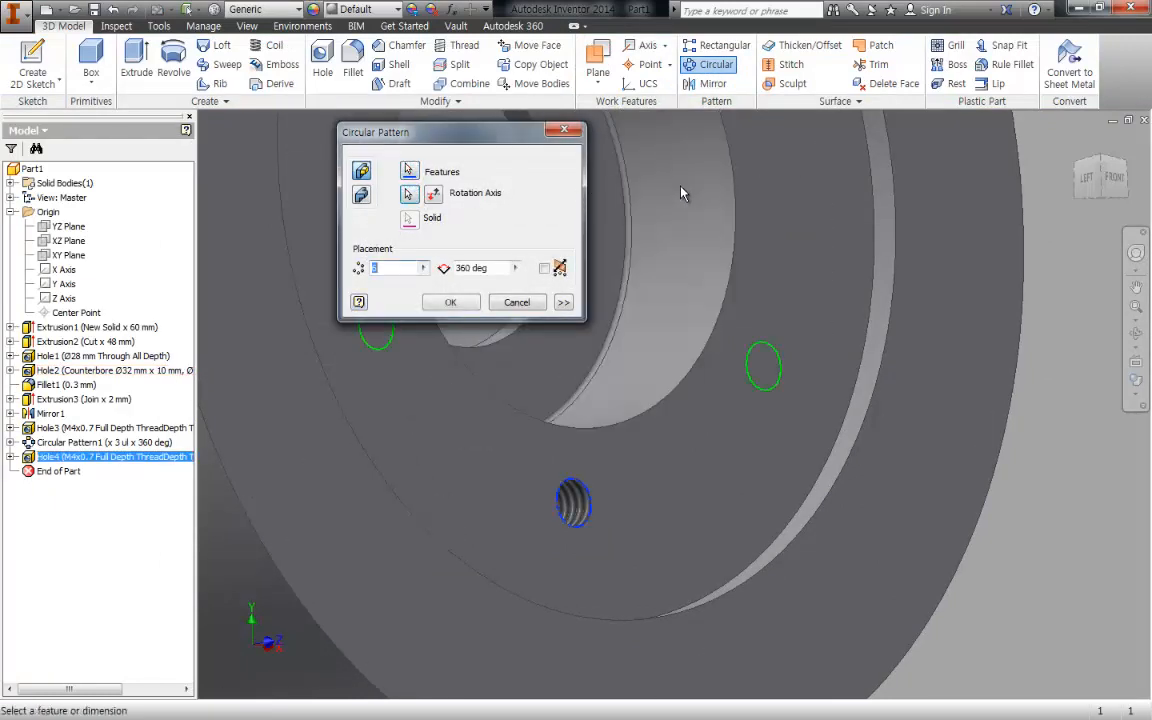
{"action": "left_click_drag", "start_coordinate": [384, 267], "coordinate": [339, 278]}
{"action": "type", "text": "3"}
{"action": "left_click", "coordinate": [455, 306]}
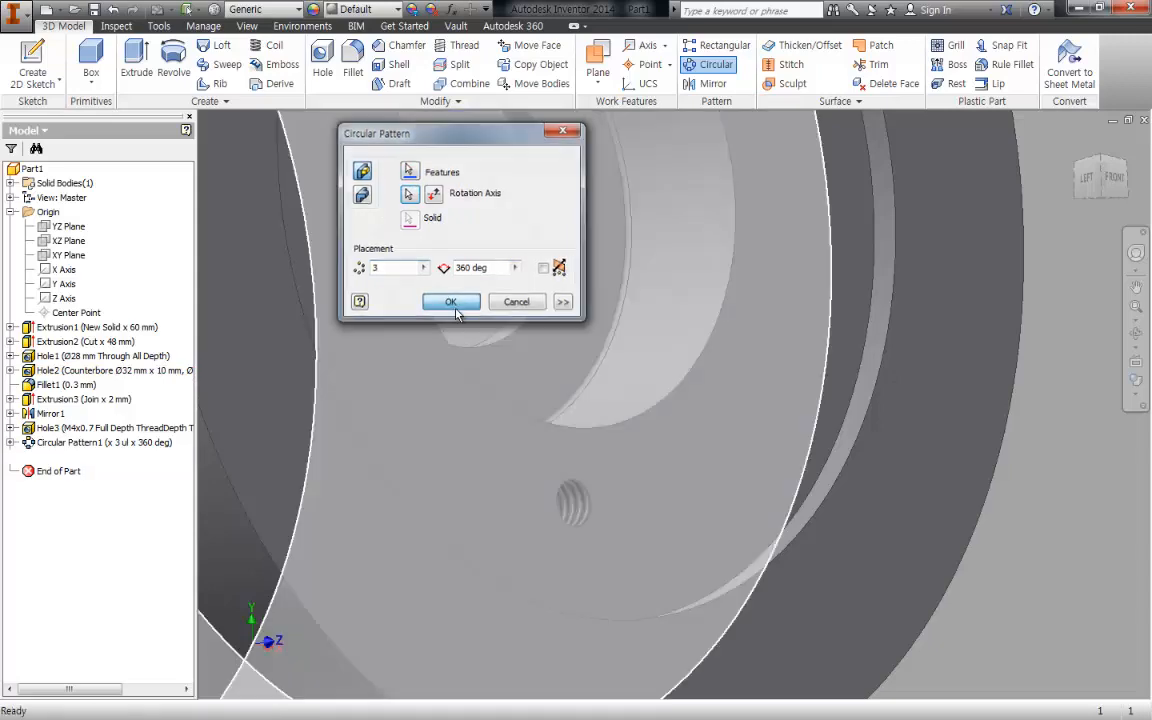
{"action": "scroll", "coordinate": [820, 431], "scroll_direction": "down", "scroll_amount": 4}
{"action": "middle_click_drag", "start_coordinate": [921, 422], "coordinate": [851, 419], "text": "shift"}
{"action": "middle_click_drag", "start_coordinate": [798, 347], "coordinate": [795, 373]}
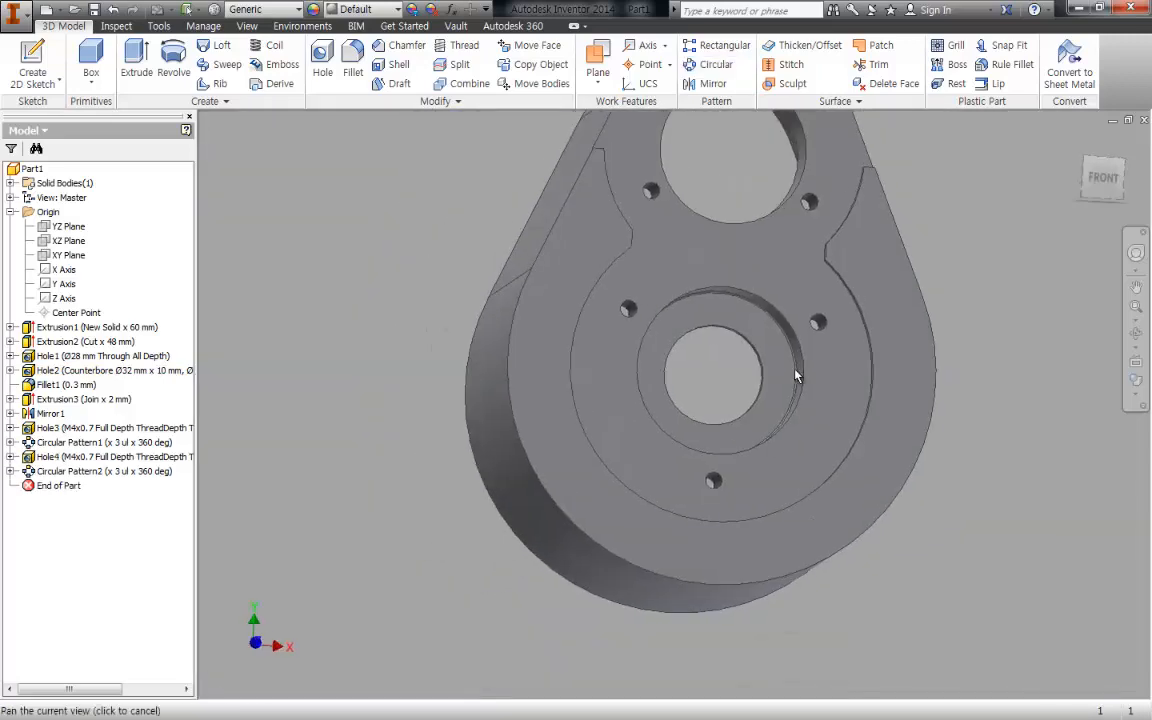
{"action": "key", "text": "F6"}
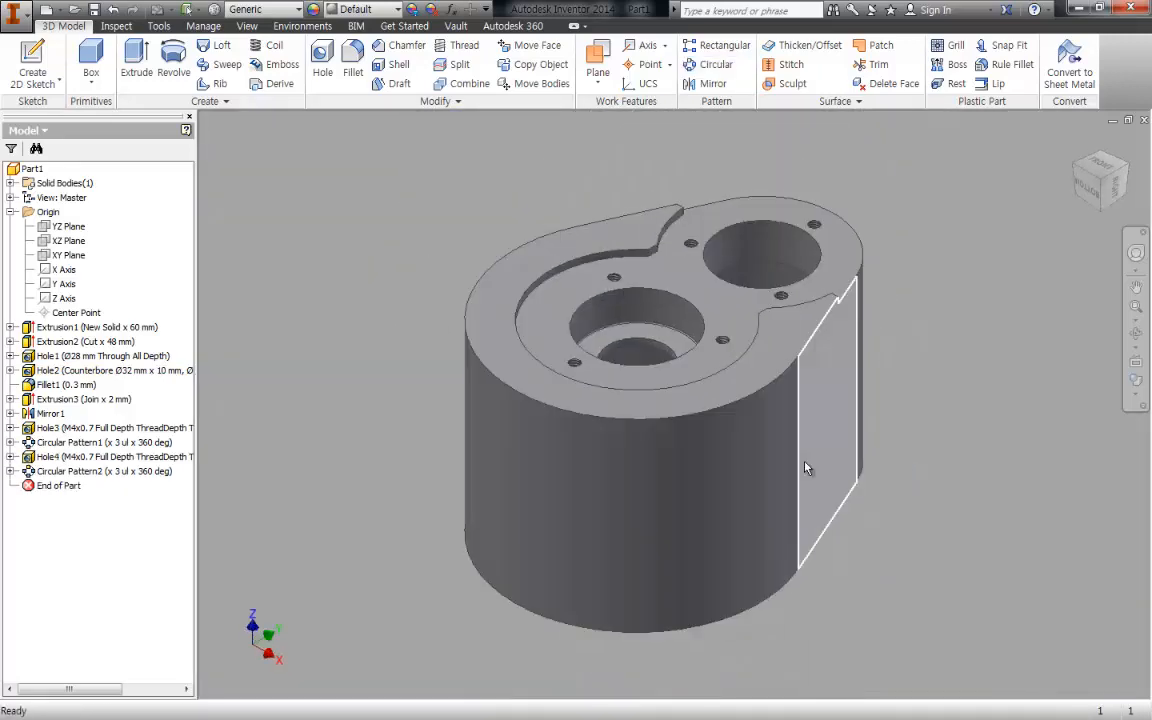
- Switch to the assembly drawing in Revu and mark the inner 6000 bearing support in red on the section and front views
{"action": "mouse_move", "coordinate": [807, 468]}
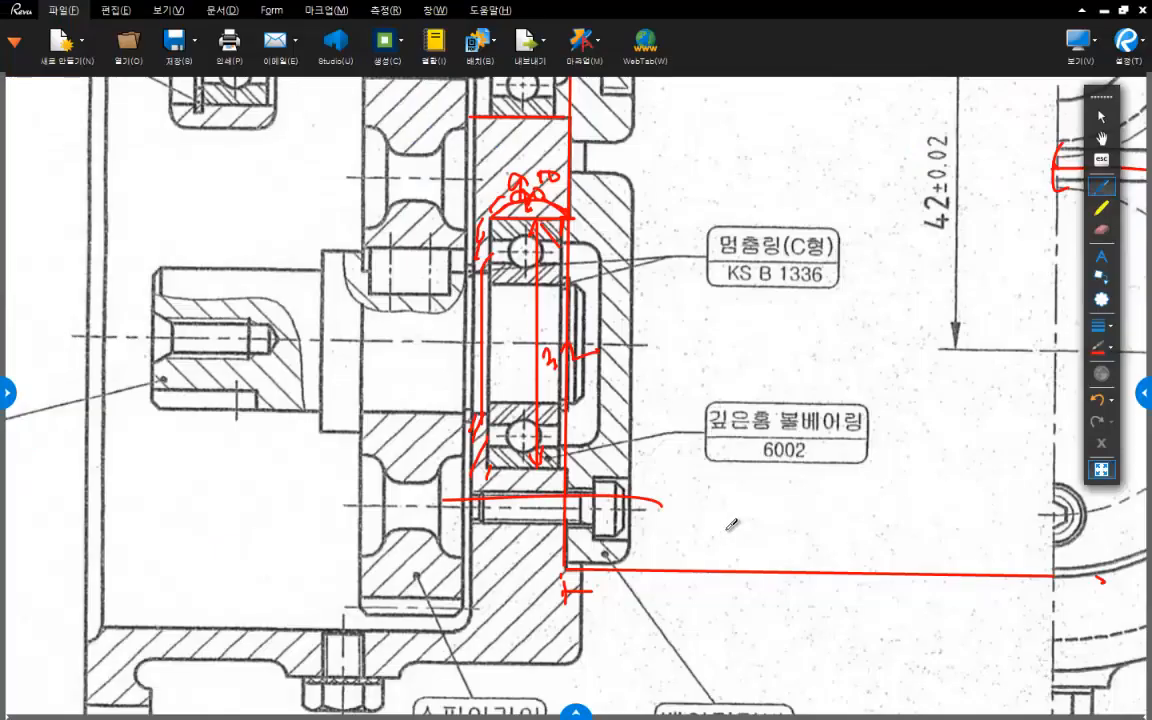
{"action": "middle_click_drag", "start_coordinate": [728, 529], "coordinate": [565, 430]}
{"action": "mouse_move", "coordinate": [945, 424]}
{"action": "middle_mouse_down"}
{"action": "mouse_move", "coordinate": [501, 449]}
{"action": "mouse_move", "coordinate": [513, 456]}
{"action": "middle_mouse_up"}
{"action": "scroll", "coordinate": [617, 432], "scroll_direction": "down", "scroll_amount": 2}
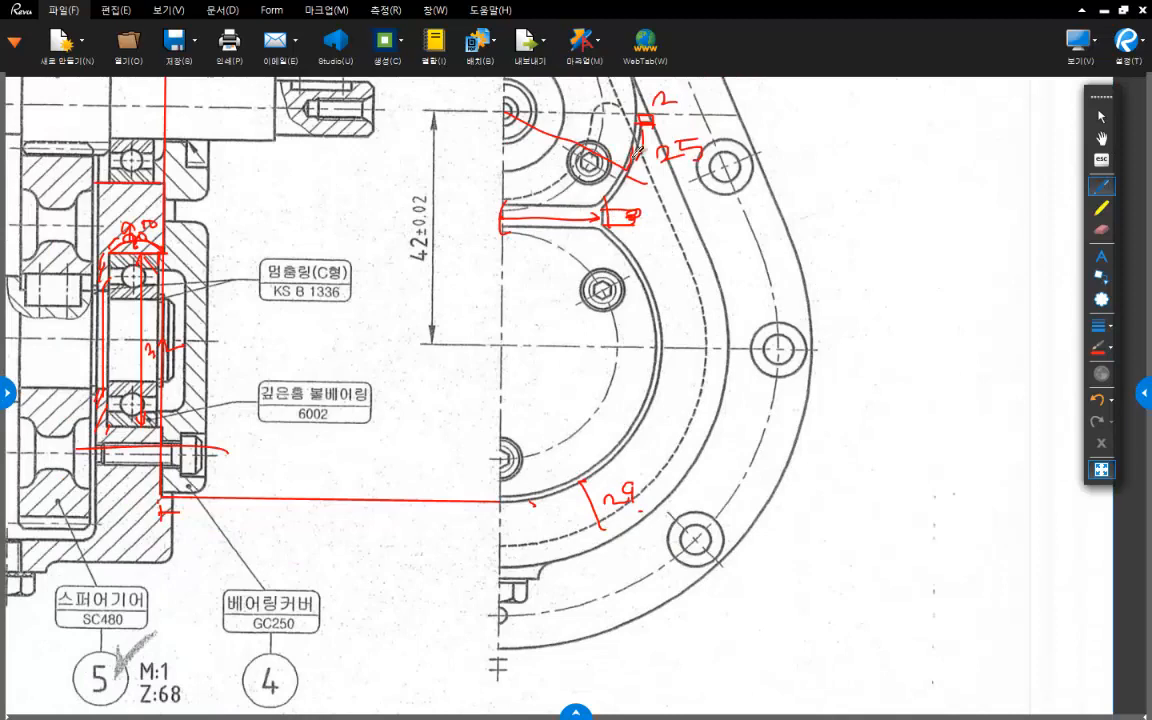
{"action": "middle_click_drag", "start_coordinate": [626, 338], "coordinate": [664, 340]}
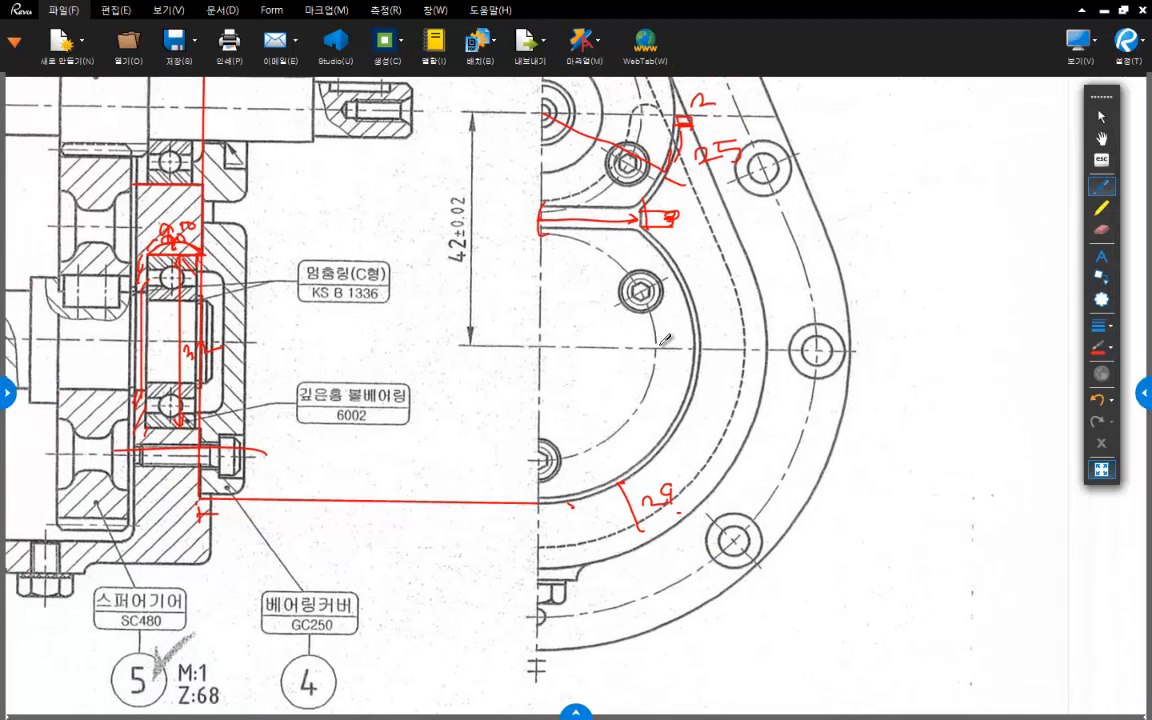
{"action": "middle_click_drag", "start_coordinate": [558, 316], "coordinate": [749, 370]}
{"action": "scroll", "coordinate": [748, 370], "scroll_direction": "down", "scroll_amount": 1}
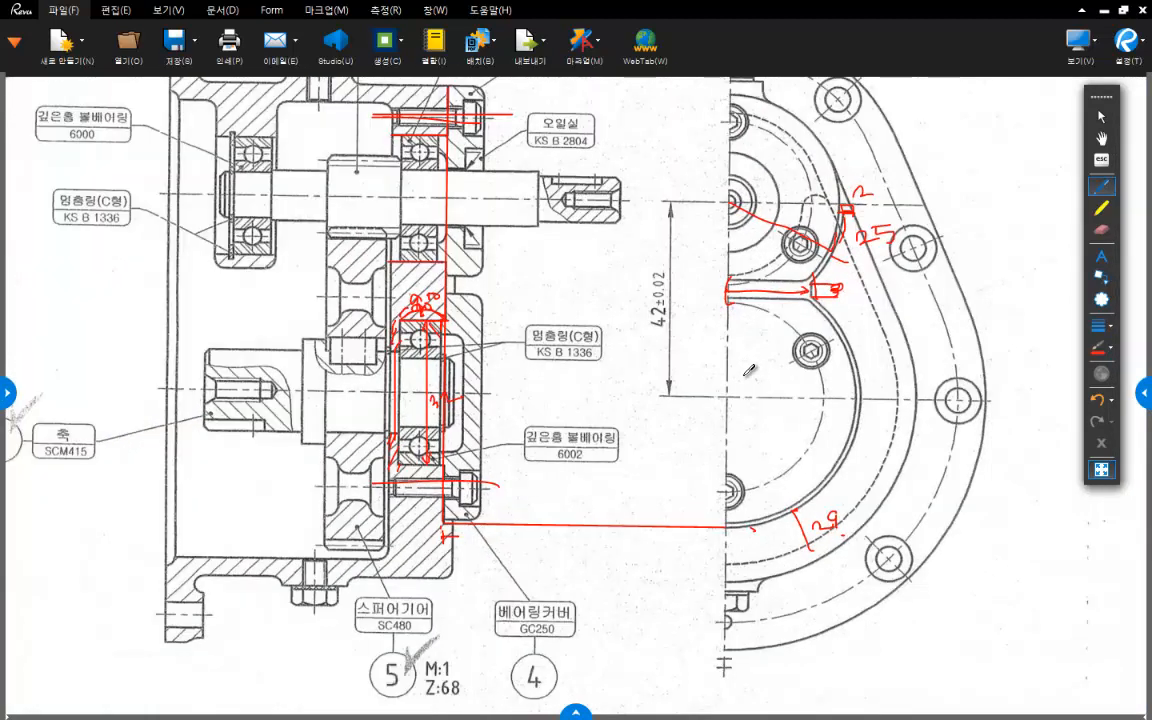
{"action": "scroll", "coordinate": [748, 370], "scroll_direction": "down", "scroll_amount": 1}
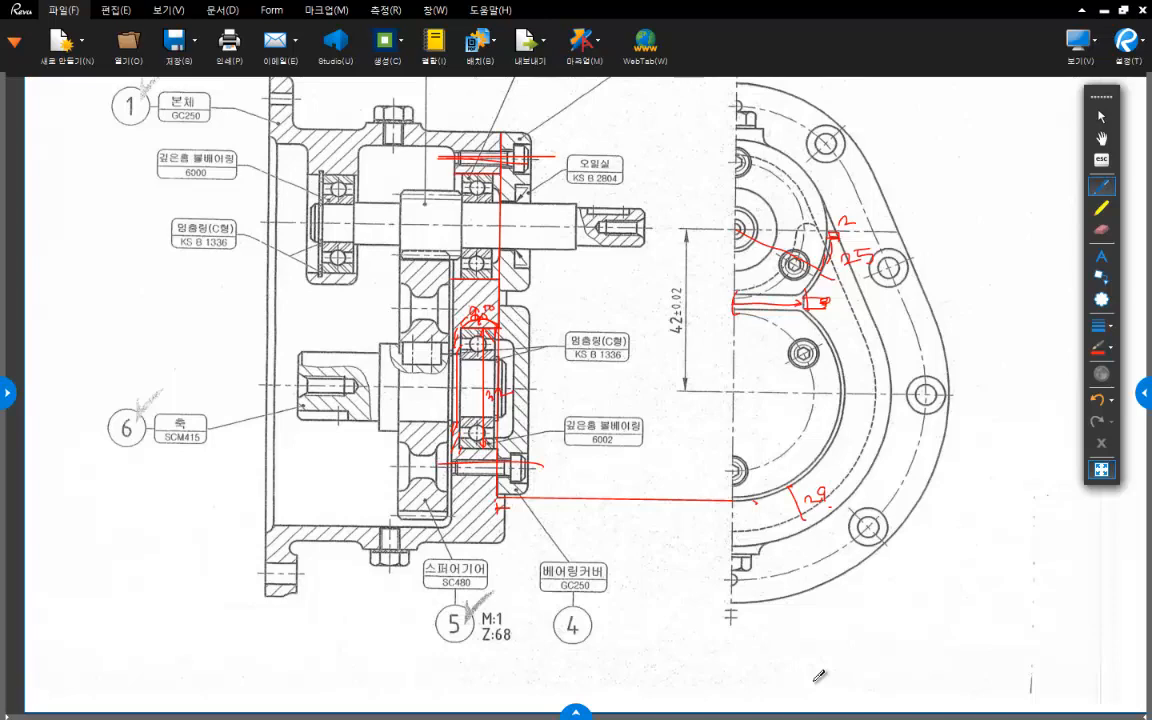
{"action": "middle_click_drag", "start_coordinate": [333, 494], "coordinate": [432, 521]}
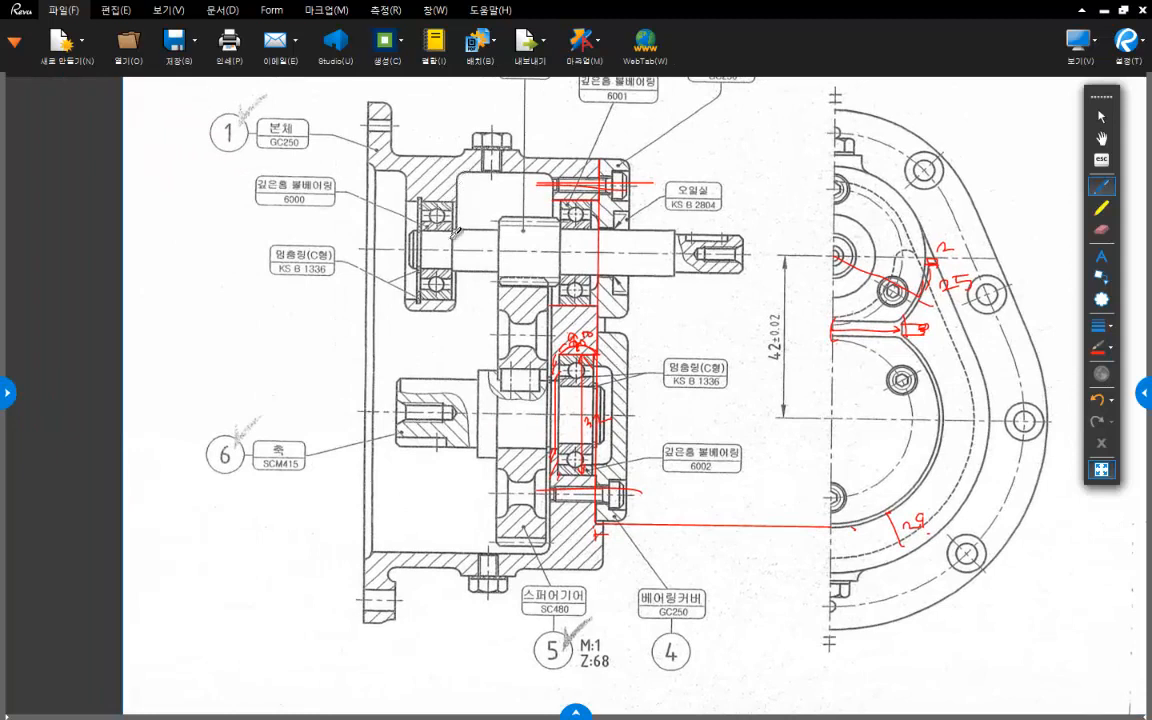
{"action": "left_click_drag", "start_coordinate": [374, 159], "coordinate": [432, 187]}
{"action": "mouse_move", "coordinate": [888, 281]}
{"action": "left_mouse_down"}
{"action": "mouse_move", "coordinate": [810, 320]}
{"action": "mouse_move", "coordinate": [868, 296]}
{"action": "mouse_move", "coordinate": [900, 249]}
{"action": "left_mouse_up"}
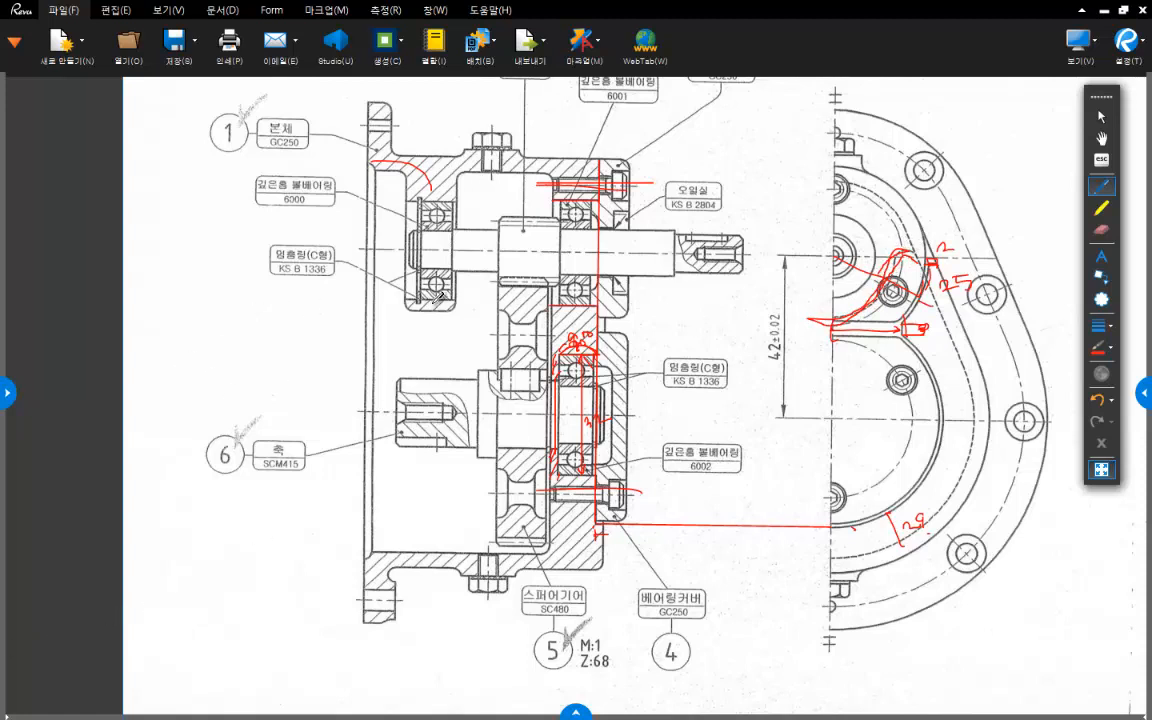
{"action": "mouse_move", "coordinate": [465, 318]}
{"action": "left_mouse_down"}
{"action": "mouse_move", "coordinate": [372, 270]}
{"action": "mouse_move", "coordinate": [440, 185]}
{"action": "mouse_move", "coordinate": [470, 262]}
{"action": "left_mouse_up"}
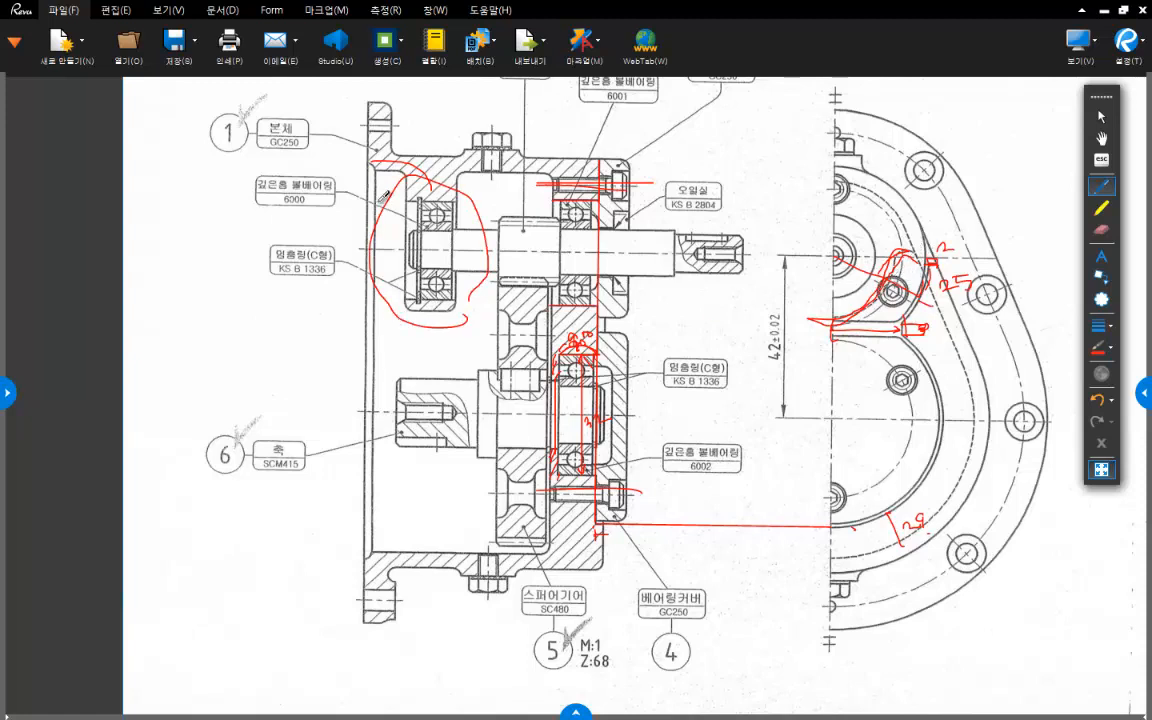
- Mark the housing flange's outer face and the inner bearing support's end face with red vertical lines in the section view
{"action": "middle_click_drag", "start_coordinate": [513, 303], "coordinate": [568, 280]}
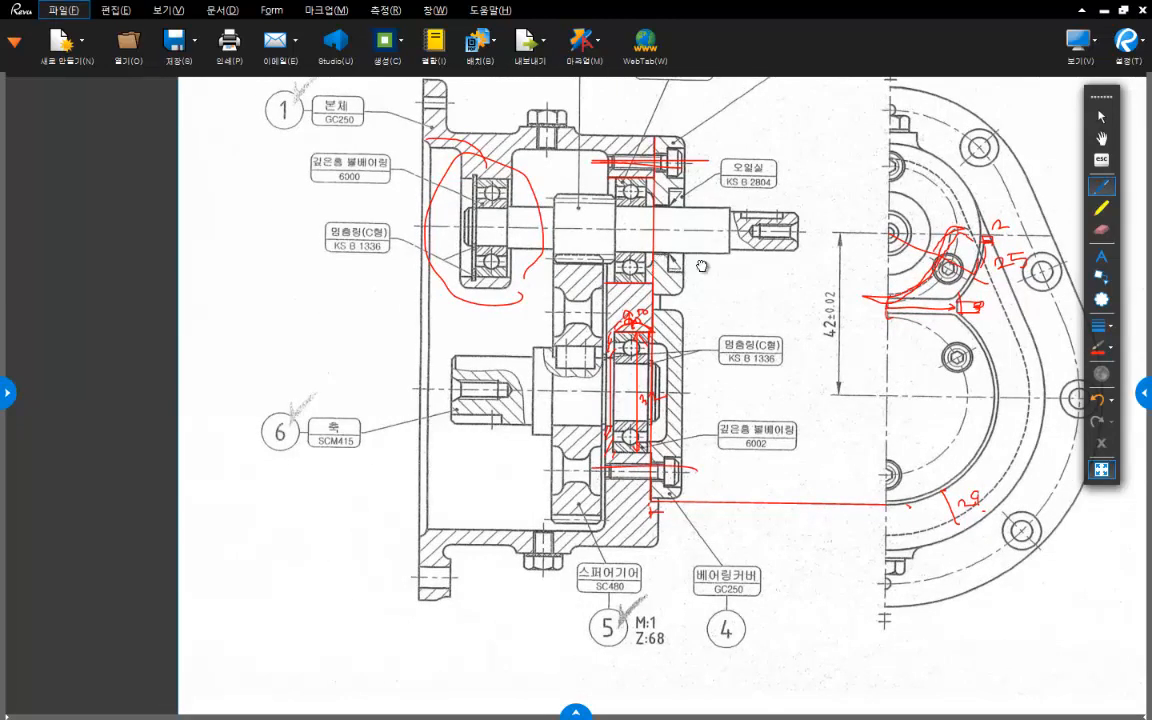
{"action": "middle_click_drag", "start_coordinate": [702, 266], "coordinate": [715, 281]}
{"action": "middle_click_drag", "start_coordinate": [487, 203], "coordinate": [519, 216]}
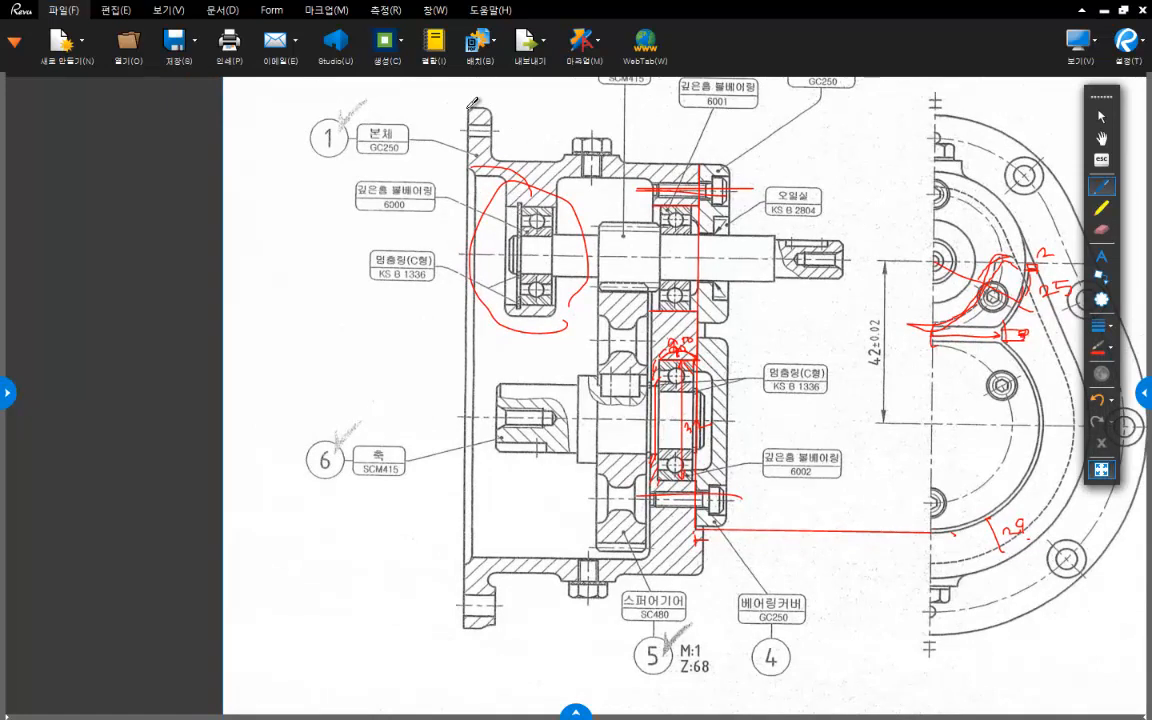
{"action": "left_click_drag", "start_coordinate": [466, 108], "coordinate": [476, 240]}
{"action": "left_click_drag", "start_coordinate": [515, 151], "coordinate": [508, 320]}
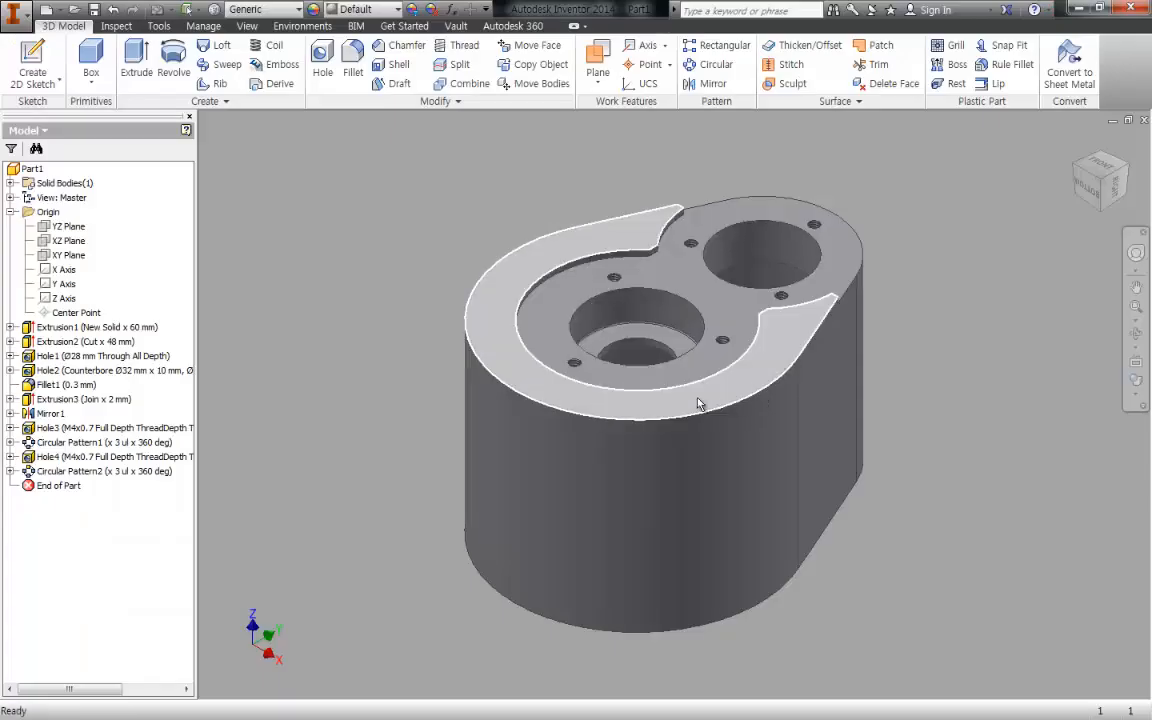
- Switch to the Inventor part and create a work plane offset -10 mm from the housing's open rim face
{"action": "middle_click_drag", "start_coordinate": [699, 404], "coordinate": [995, 399], "text": "shift"}
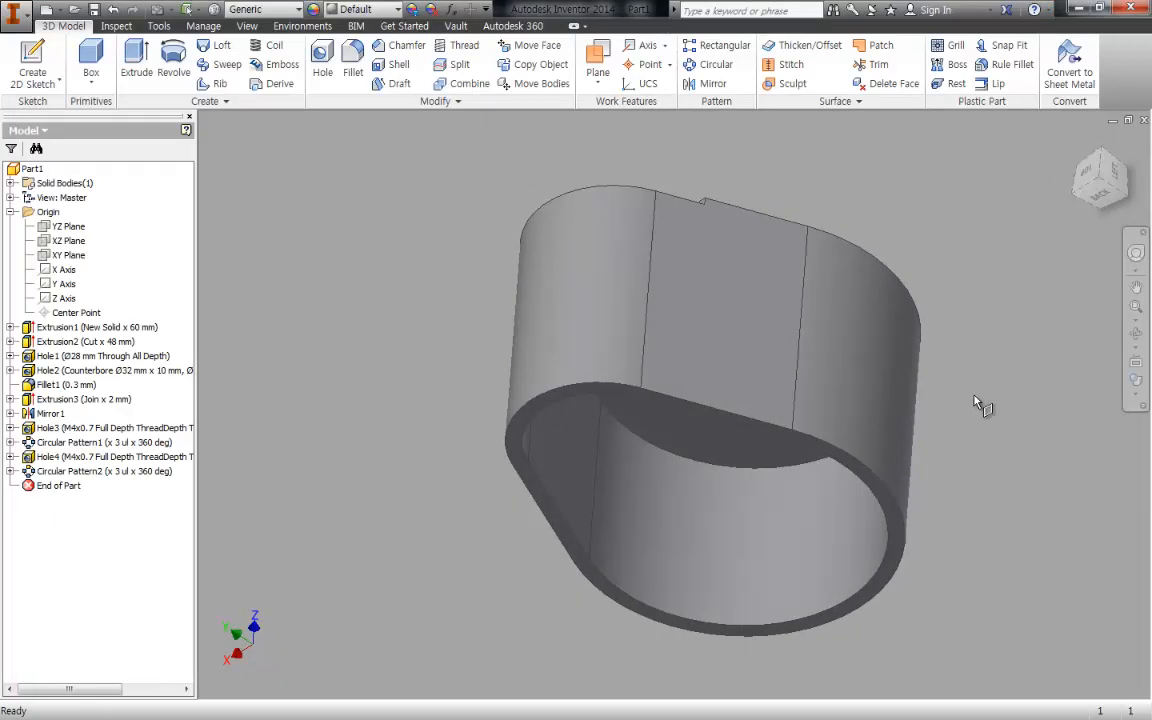
{"action": "key", "text": "]"}
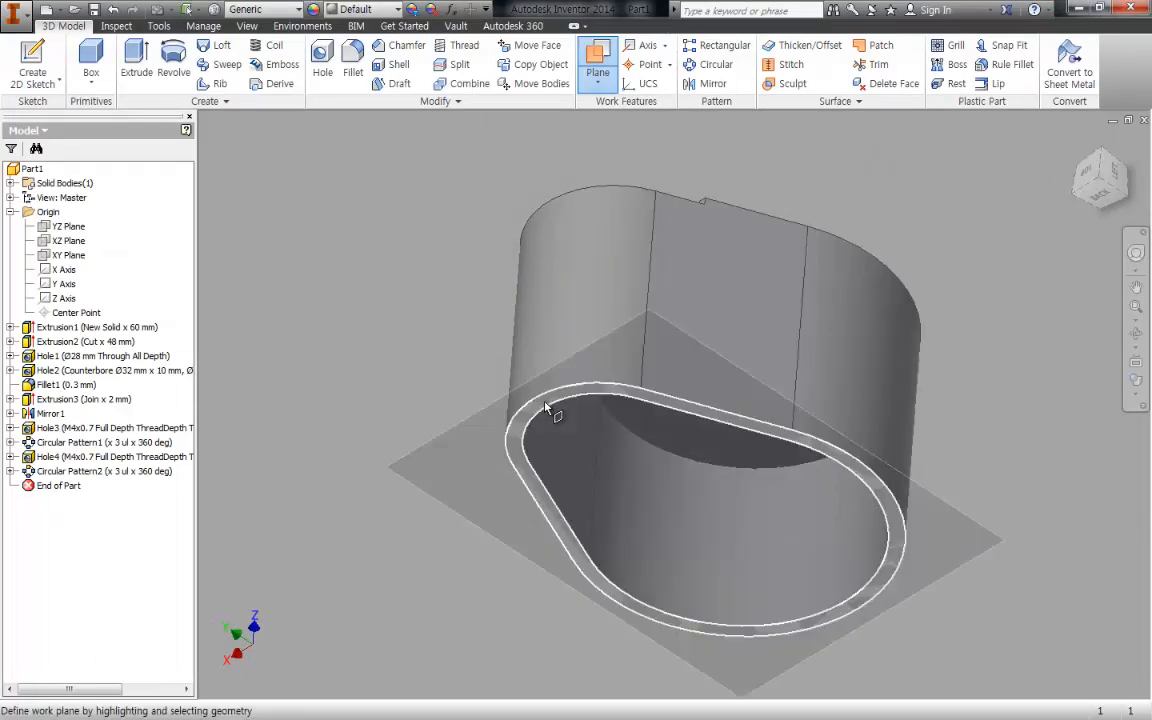
{"action": "left_click_drag", "start_coordinate": [546, 408], "coordinate": [564, 365]}
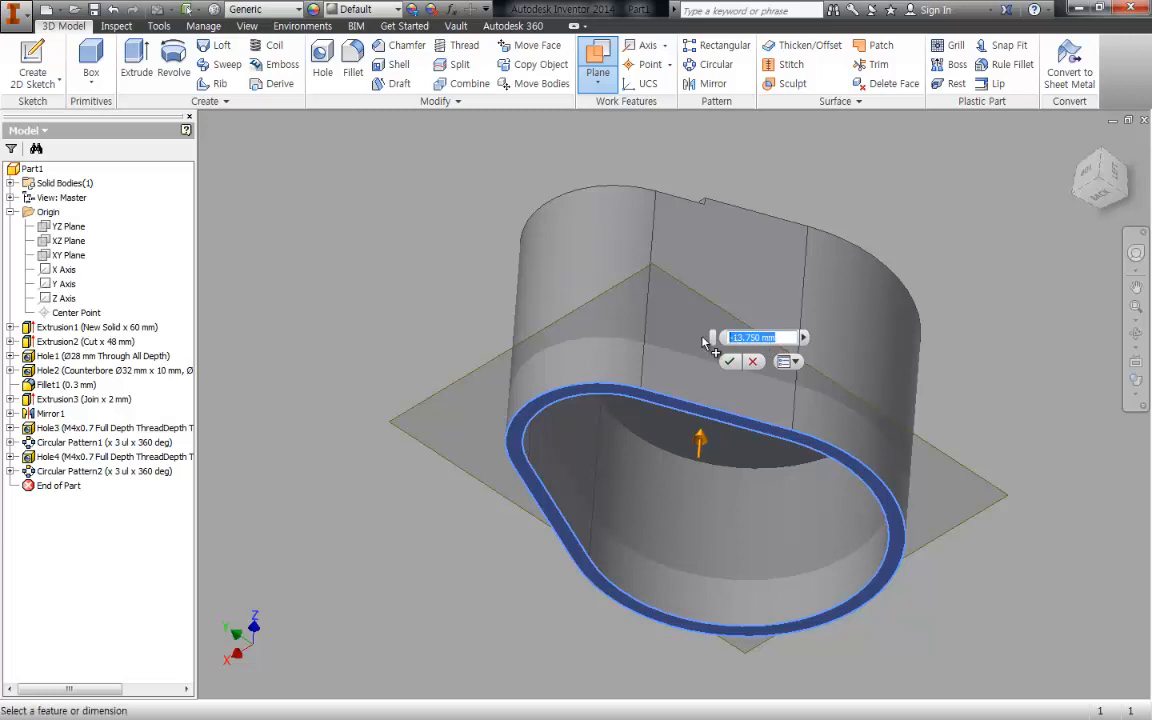
{"action": "type", "text": "-10"}
{"action": "key", "text": "Return"}
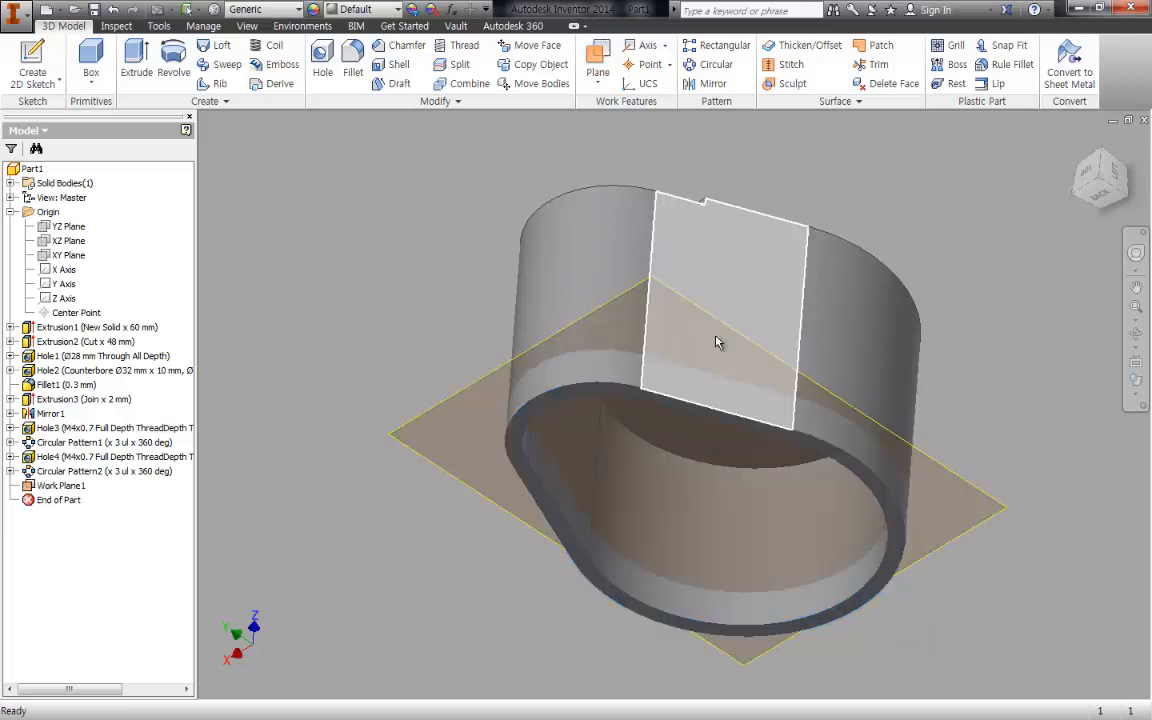
- Start a sketch on the offset work plane and slice the model's display at the sketch plane
{"action": "key", "text": "F4"}
{"action": "mouse_move", "coordinate": [917, 413]}
{"action": "left_mouse_down"}
{"action": "mouse_move", "coordinate": [881, 340]}
{"action": "mouse_move", "coordinate": [888, 395]}
{"action": "mouse_move", "coordinate": [890, 380]}
{"action": "left_mouse_up"}
{"action": "key", "text": "s"}
{"action": "left_click", "coordinate": [437, 440]}
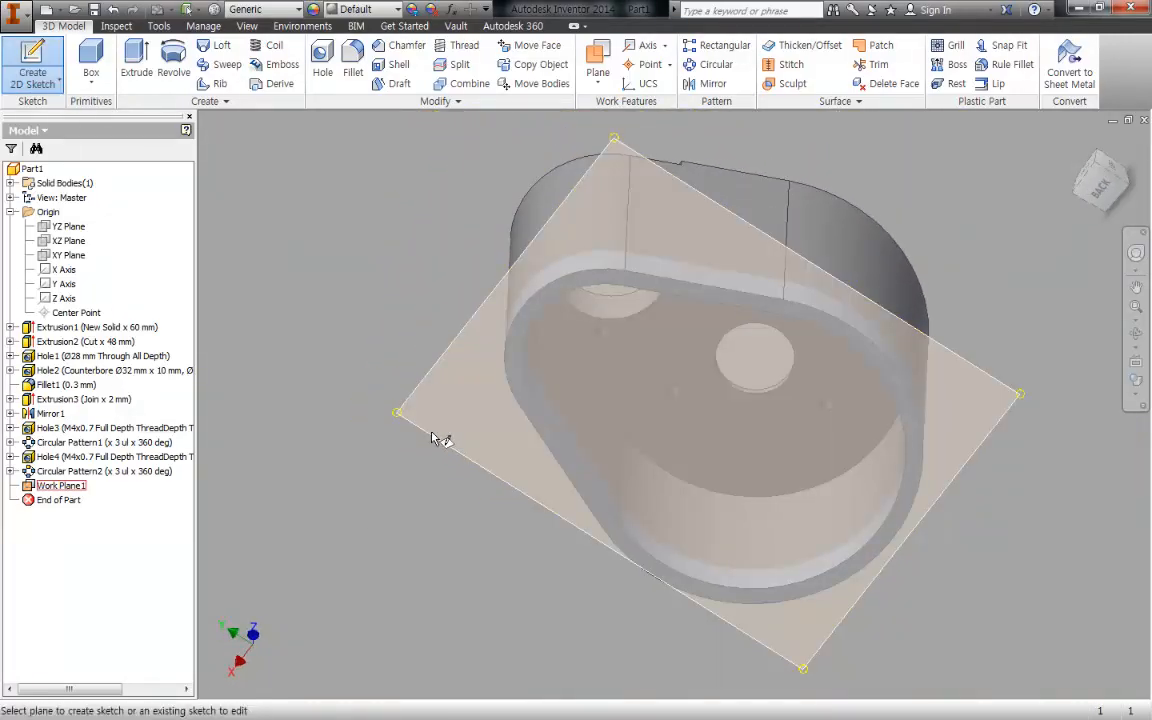
{"action": "key", "text": "F7"}
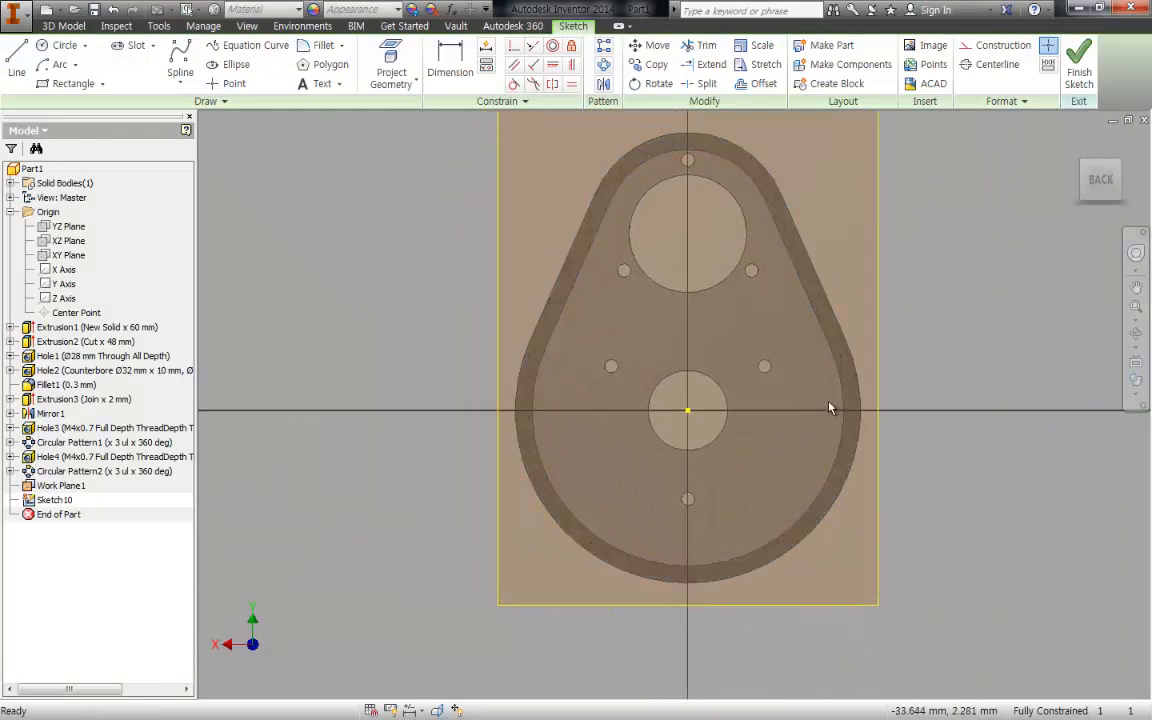
{"action": "middle_click_drag", "start_coordinate": [826, 404], "coordinate": [856, 459]}
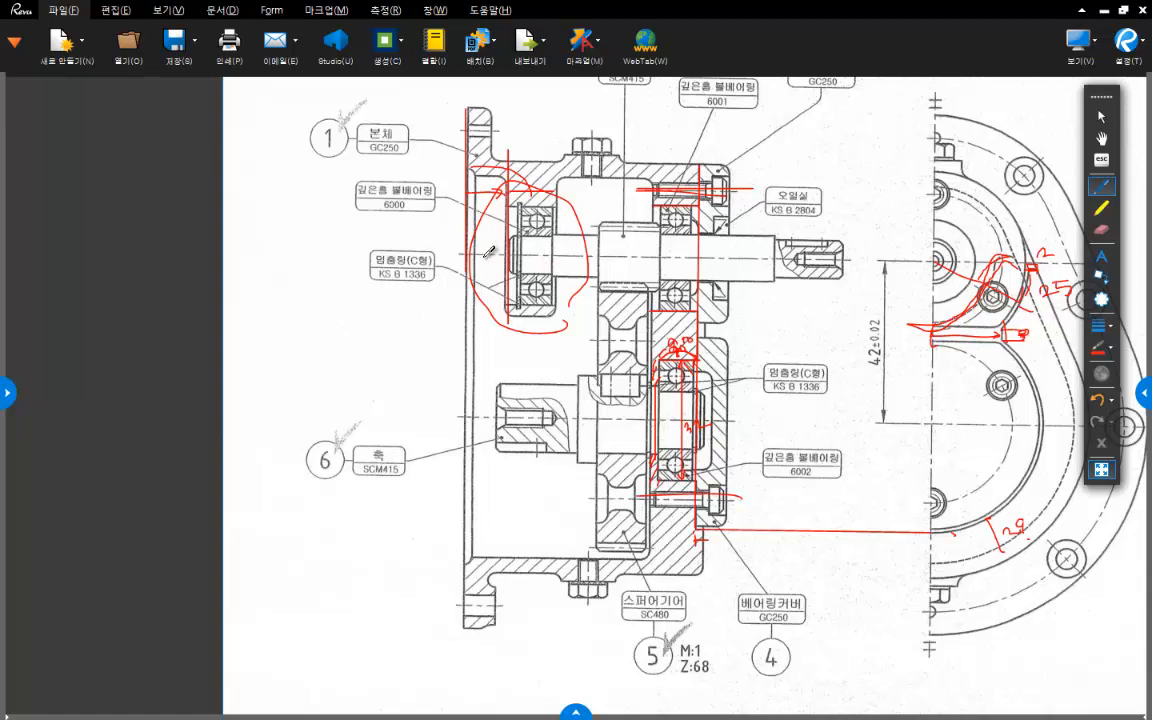
- Draw a red line along the upper shaft's axis in the drawing, and project the upper bore's edge as construction geometry in the Inventor sketch
{"action": "left_click_drag", "start_coordinate": [466, 251], "coordinate": [805, 262]}
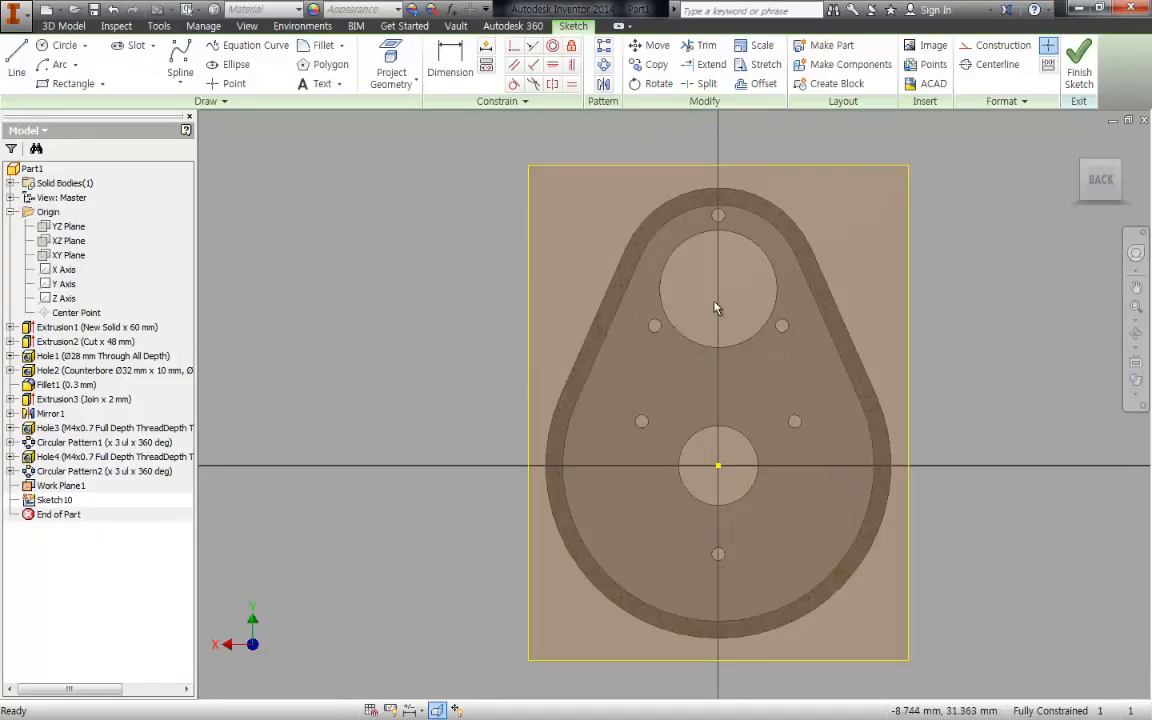
{"action": "key", "text": "p"}
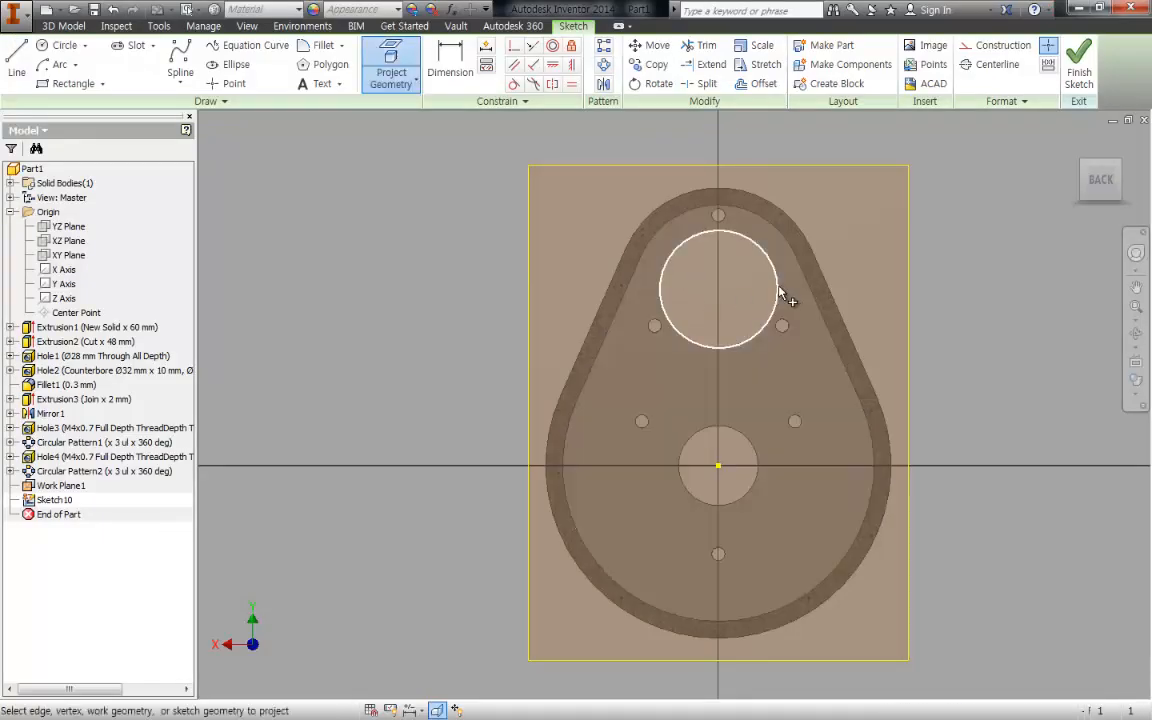
{"action": "left_click", "coordinate": [786, 298]}
{"action": "key", "text": "Escape"}
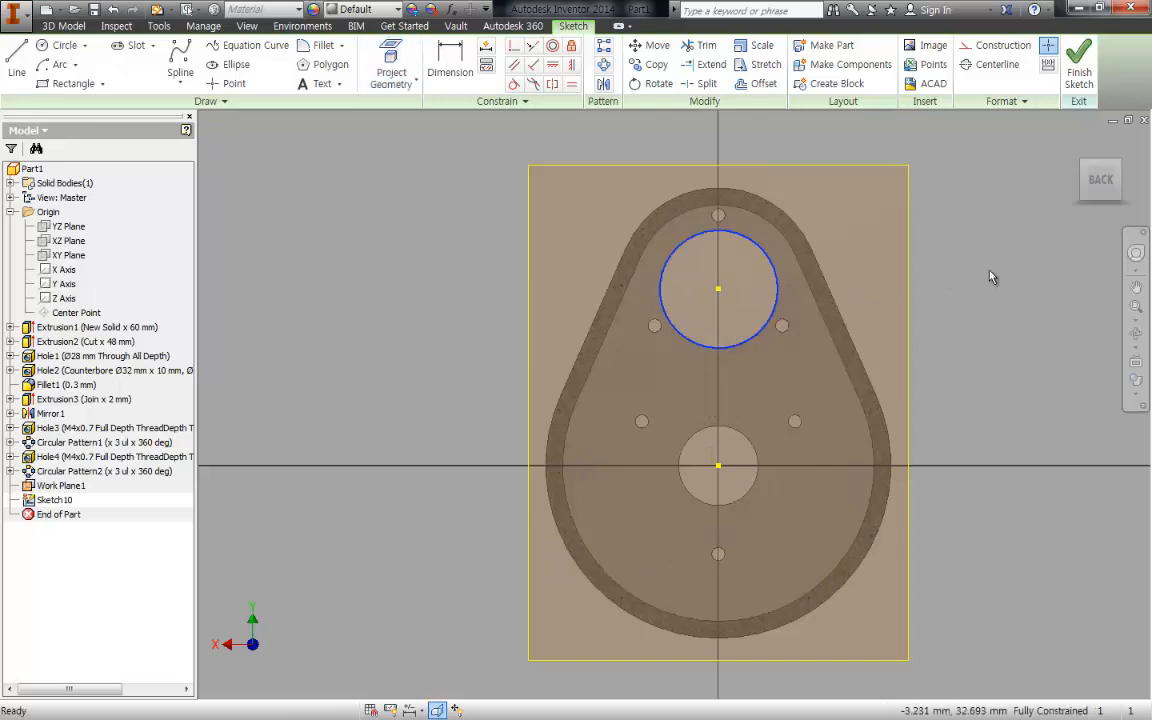
{"action": "right_click", "coordinate": [993, 263]}
{"action": "left_click", "coordinate": [1065, 265]}
{"action": "left_click", "coordinate": [733, 289]}
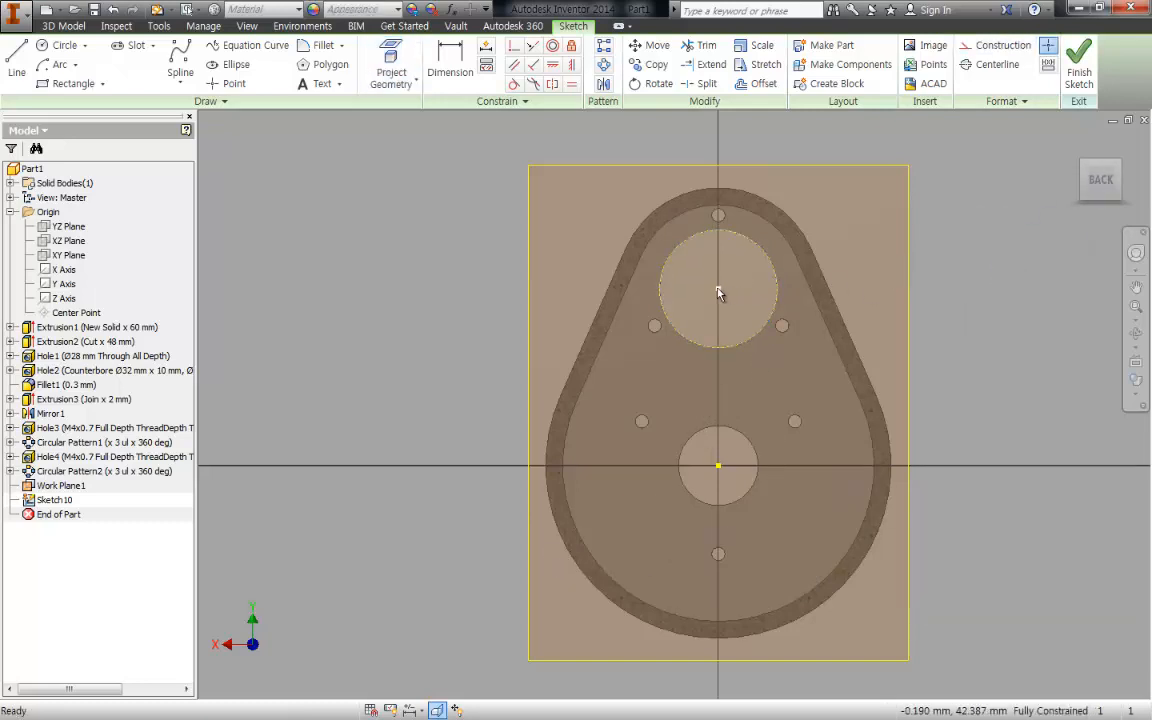
- Sketch a circle about 21.5 mm in diameter centred on the projected upper bore
{"action": "key", "text": "c"}
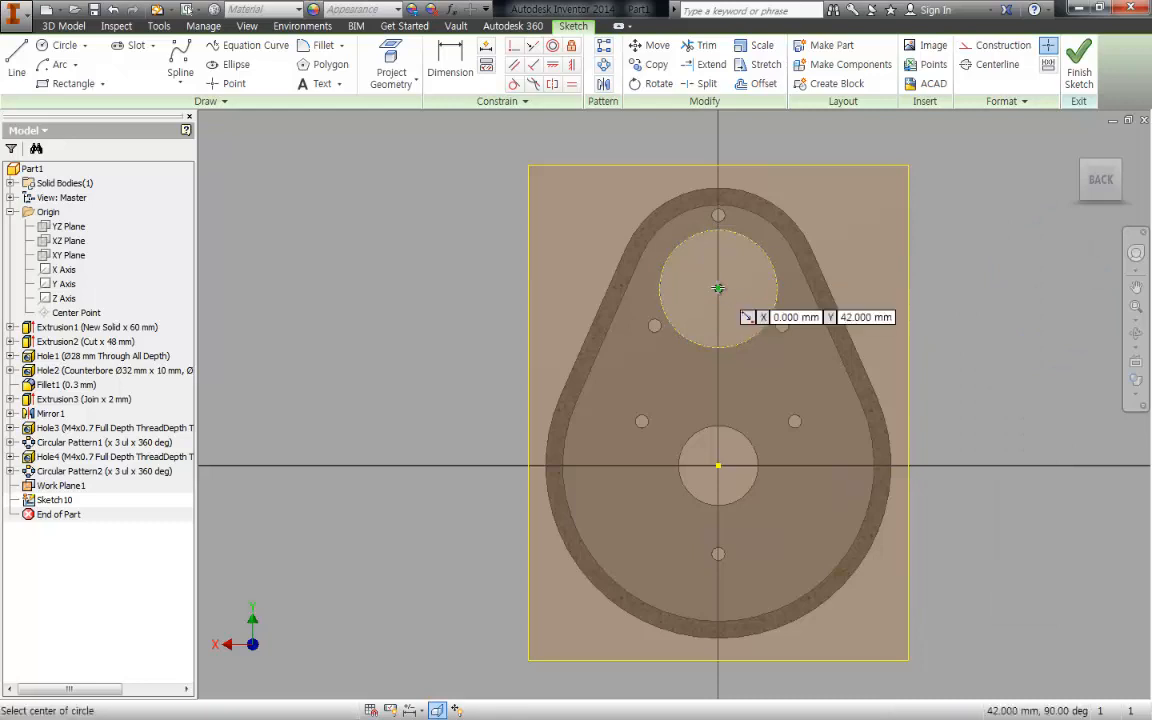
{"action": "left_click", "coordinate": [718, 289]}
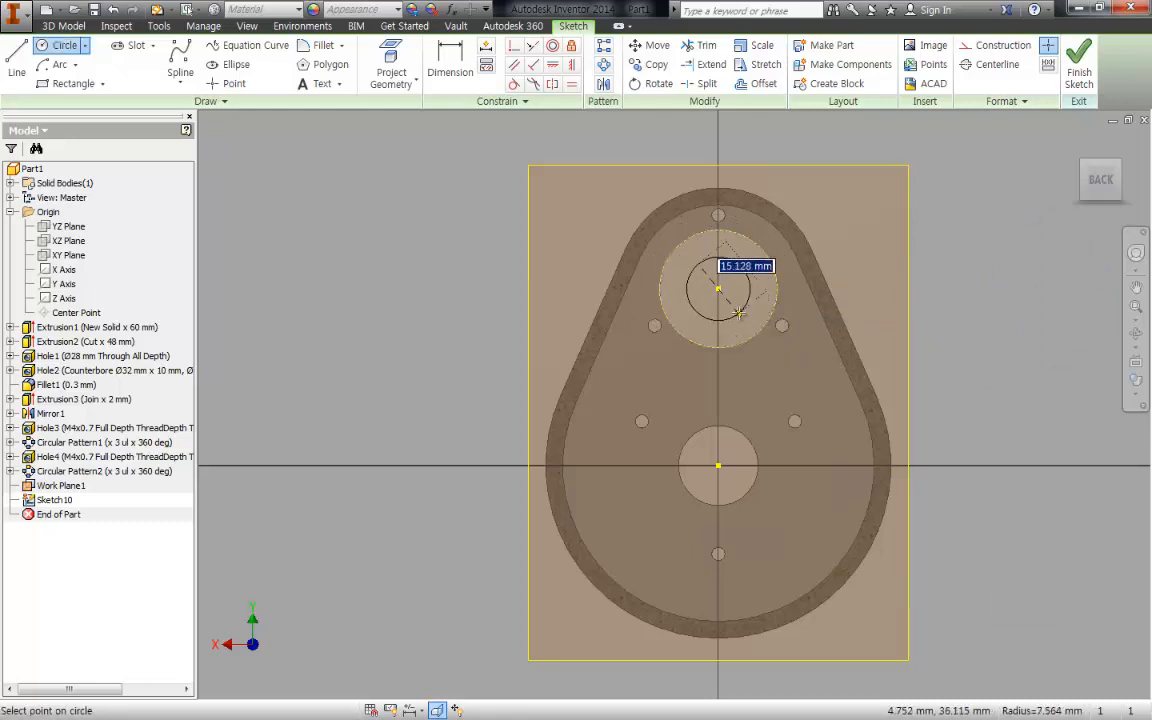
{"action": "left_click", "coordinate": [751, 319]}
{"action": "key", "text": "Escape"}
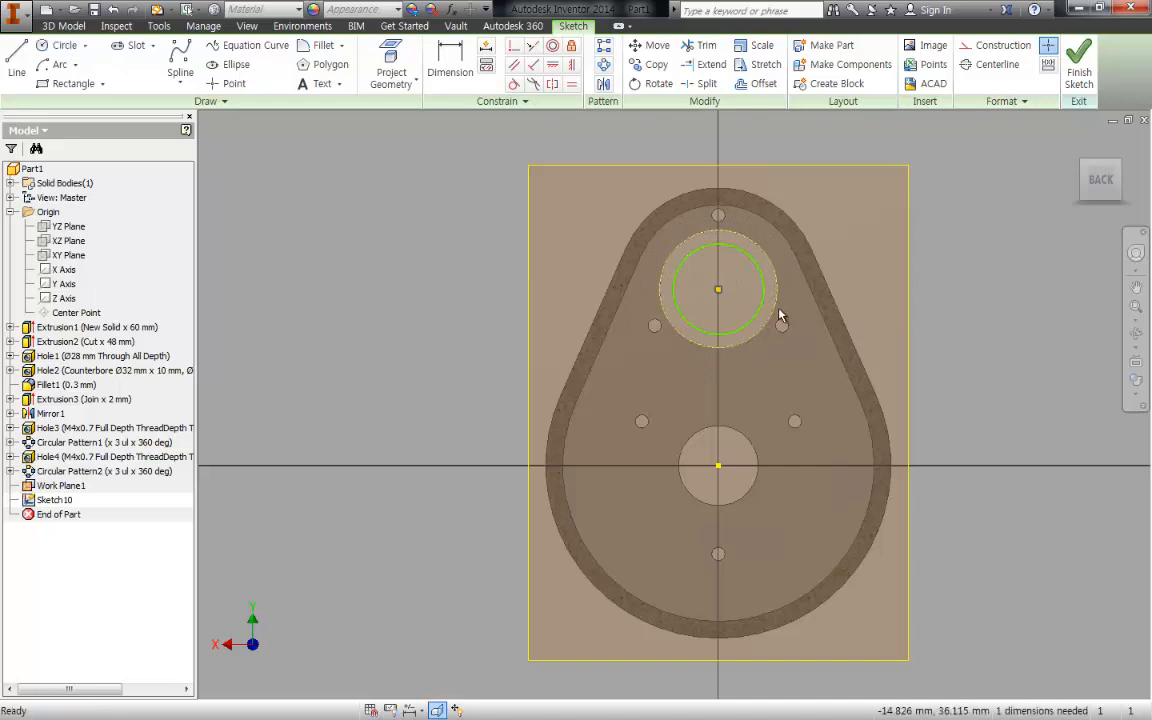
{"action": "middle_click_drag", "start_coordinate": [779, 316], "coordinate": [780, 386]}
{"action": "scroll", "coordinate": [712, 345], "scroll_direction": "up", "scroll_amount": 2}
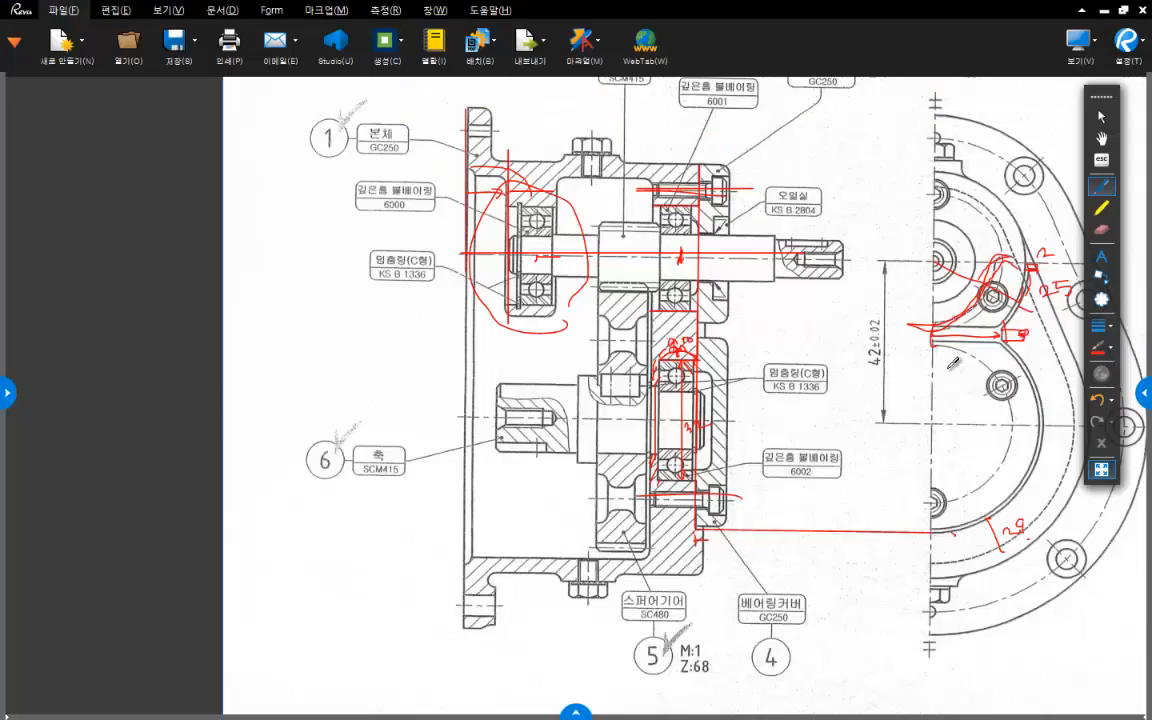
- Mark the two upper shaft bearings in red in the Revu drawing, and set the Inventor sketch circle's diameter to 32 mm
{"action": "middle_click_drag", "start_coordinate": [870, 313], "coordinate": [662, 282]}
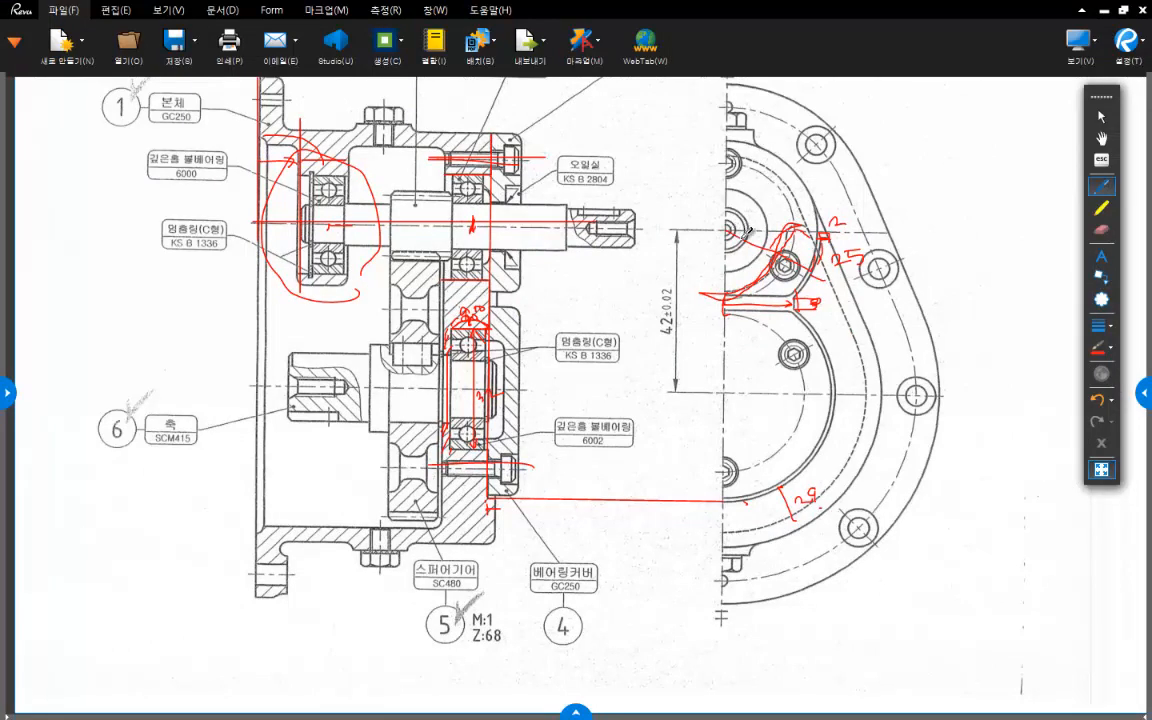
{"action": "middle_click_drag", "start_coordinate": [333, 225], "coordinate": [505, 236]}
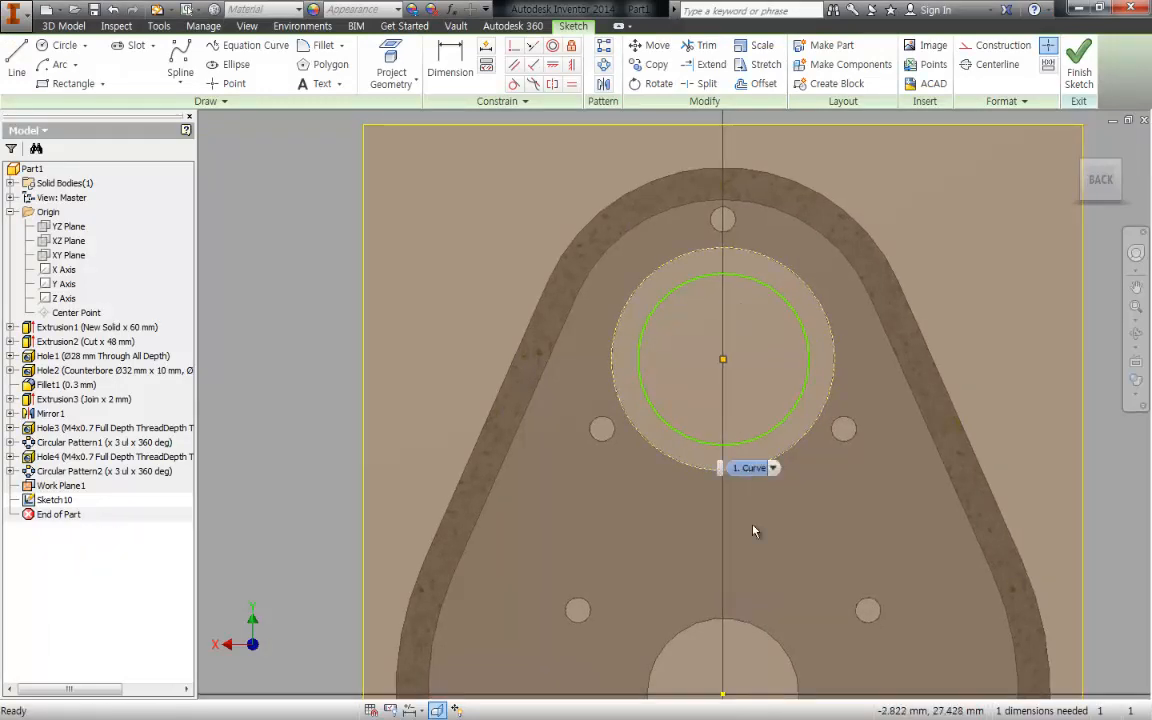
{"action": "key", "text": "d"}
{"action": "left_click", "coordinate": [786, 305]}
{"action": "left_click", "coordinate": [990, 233]}
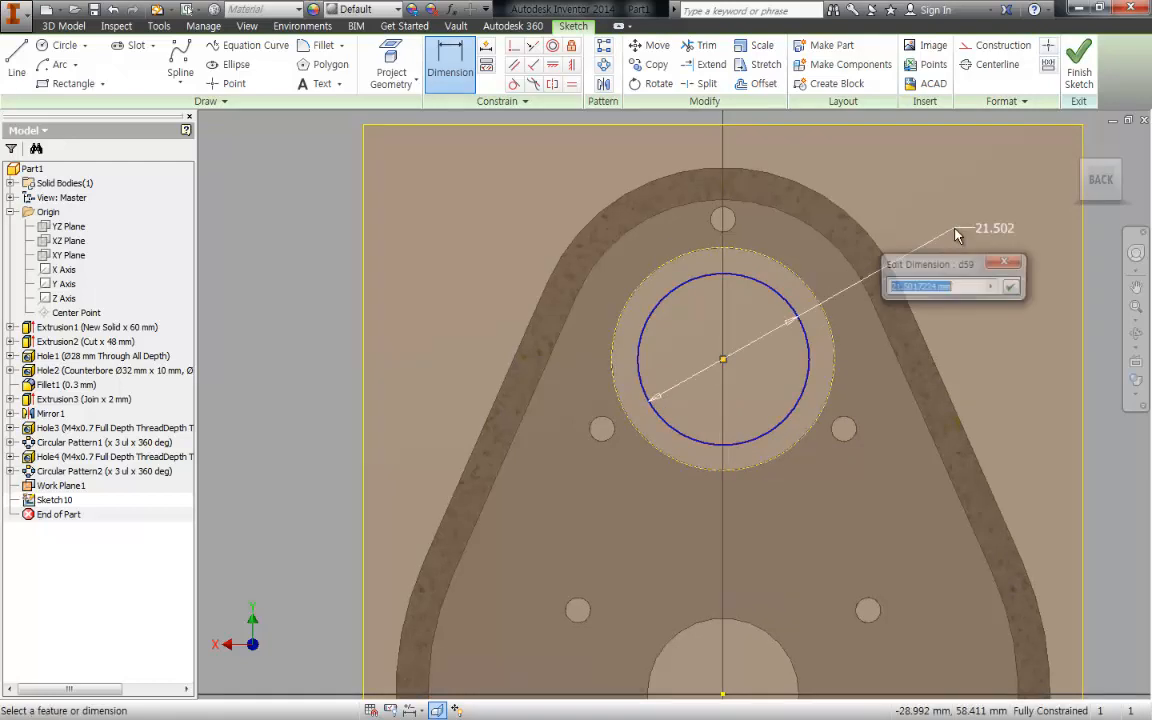
{"action": "type", "text": "32"}
{"action": "key", "text": "Return"}
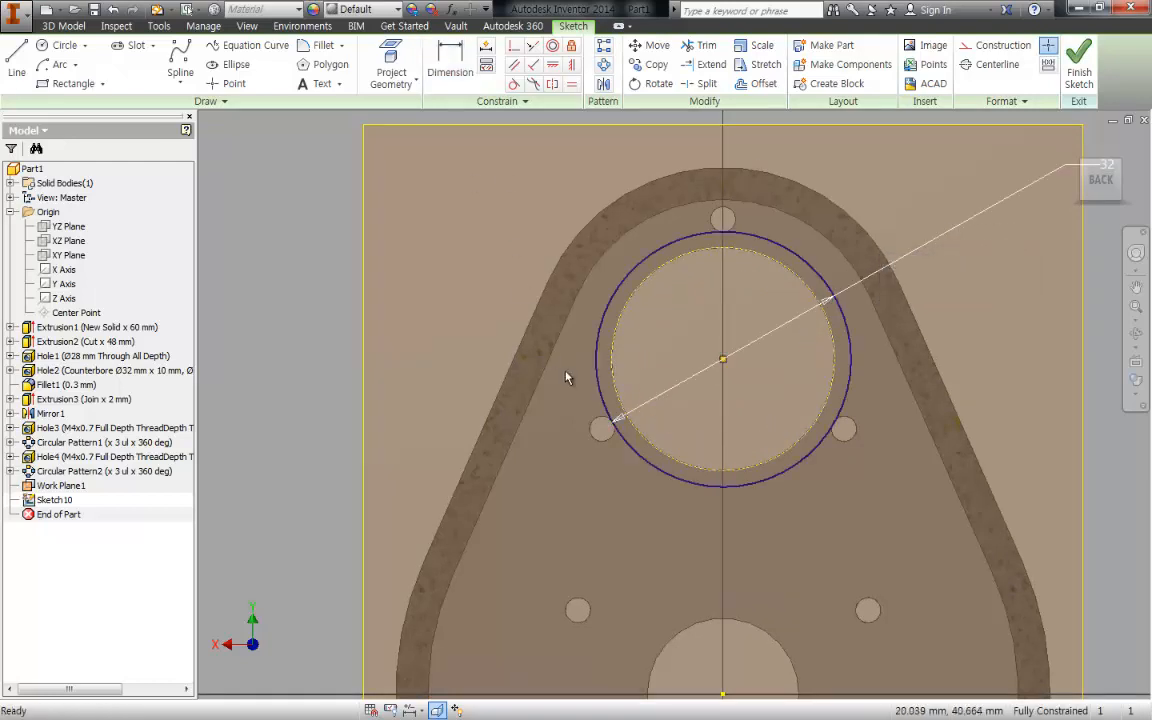
{"action": "middle_click_drag", "start_coordinate": [566, 377], "coordinate": [571, 345]}
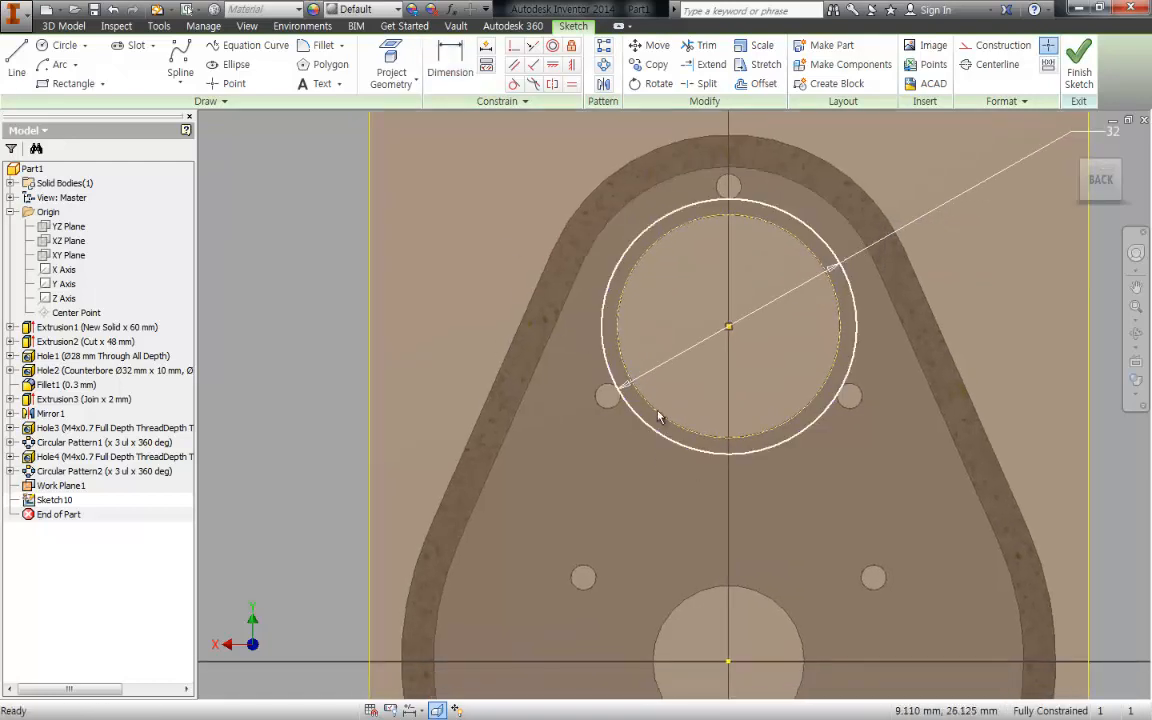
- Switch to the Revu drawing, mark the inner bearing support's lower edge in red in the section view, and clear the markups
{"action": "middle_click_drag", "start_coordinate": [719, 443], "coordinate": [714, 445]}
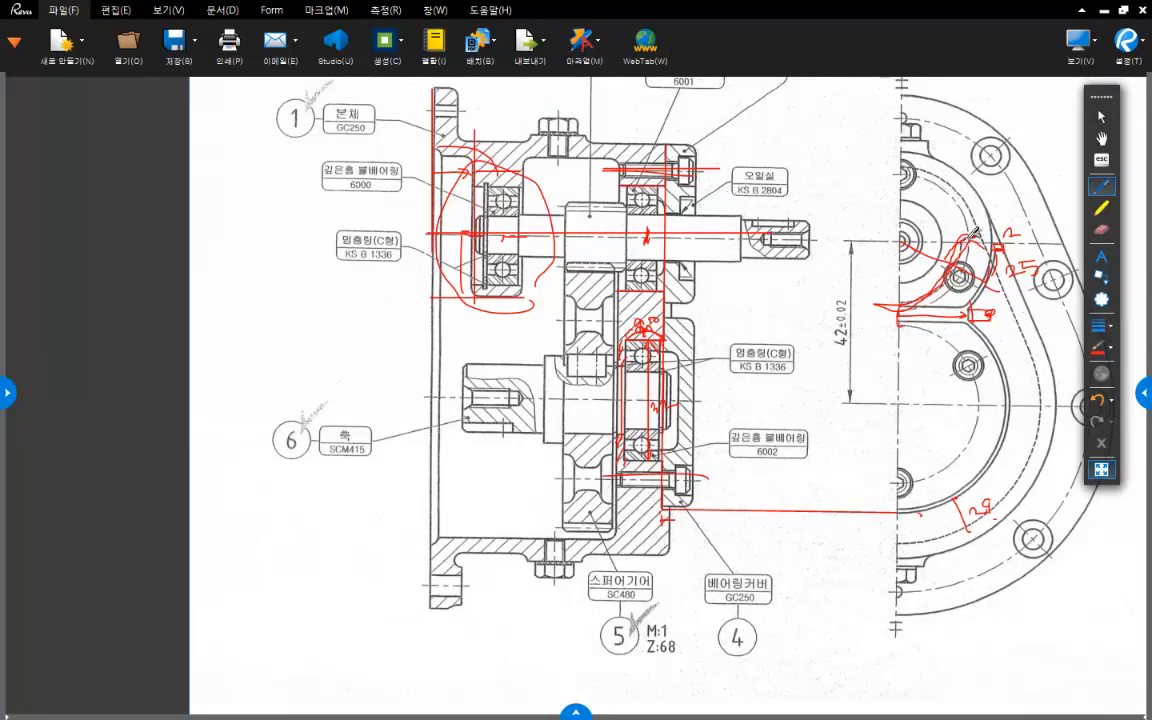
{"action": "key", "text": "ctrl+a"}
{"action": "key", "text": "Delete"}
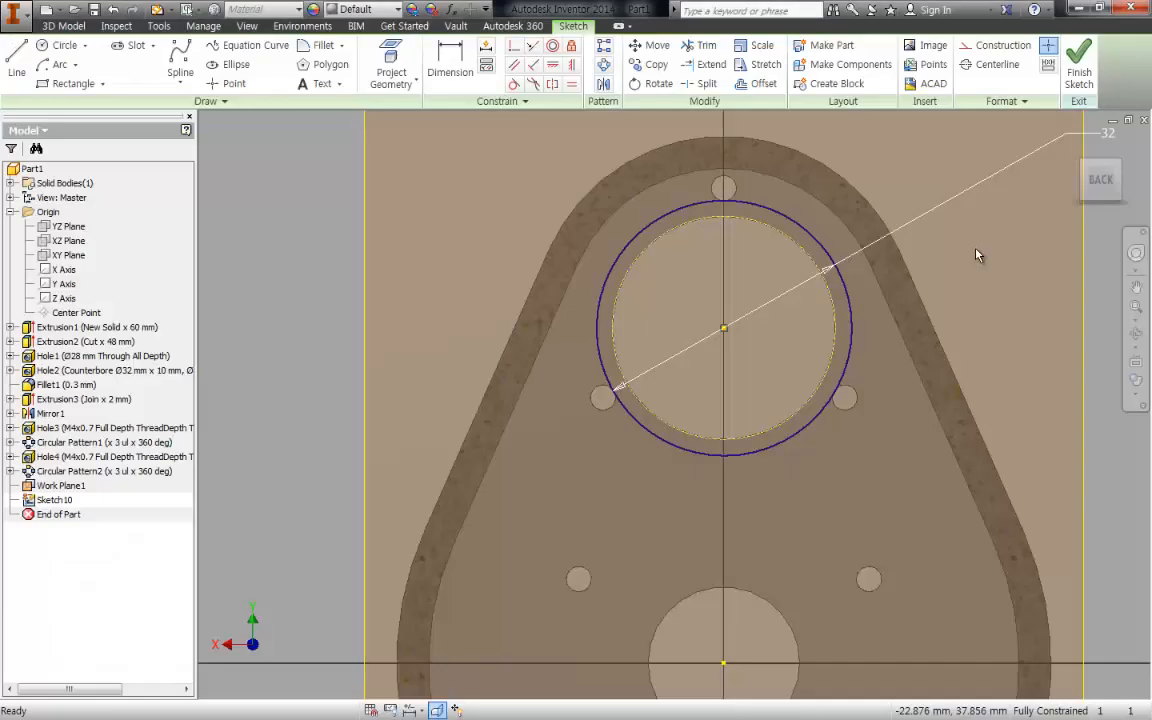
- Switch to the Inventor sketch and project the housing's upper inner wall arc and both straight inner wall edges
{"action": "left_click", "coordinate": [613, 221]}
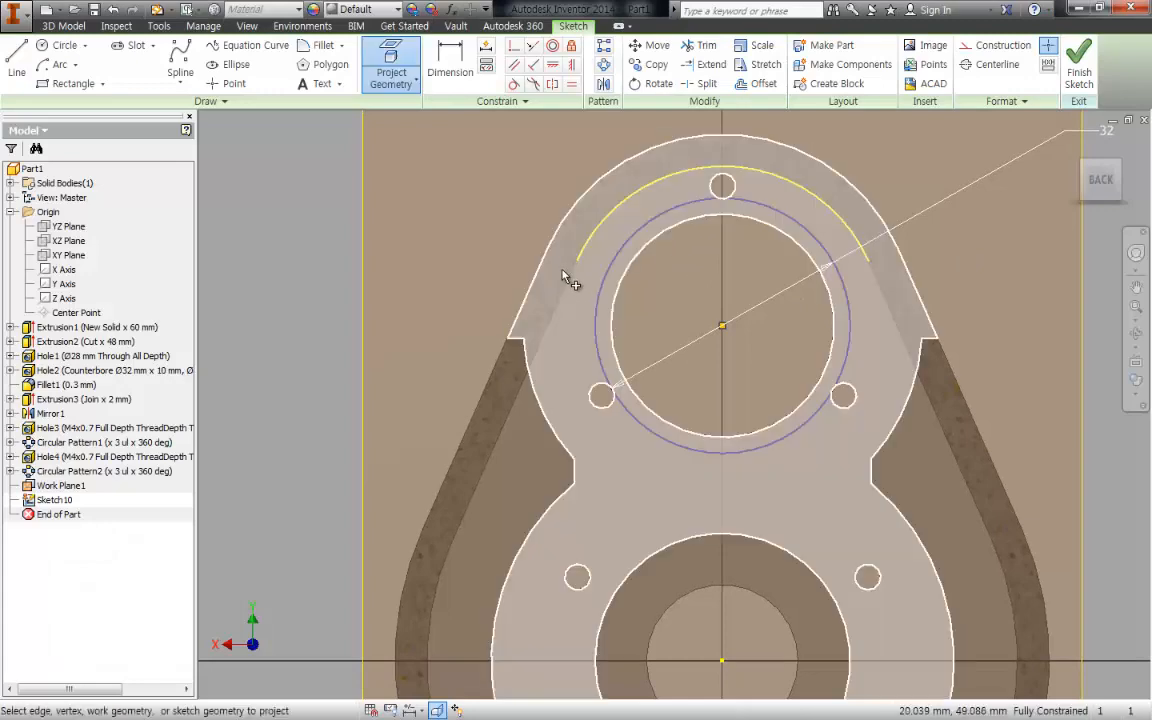
{"action": "left_click", "coordinate": [566, 284]}
{"action": "left_click", "coordinate": [890, 292]}
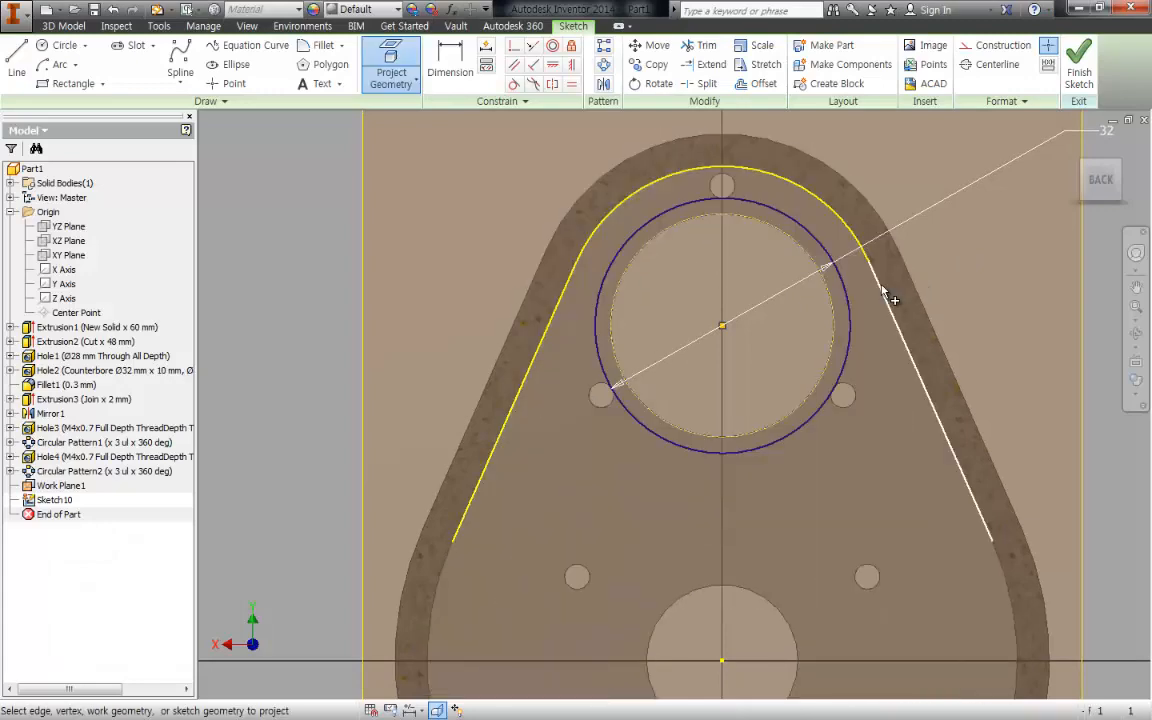
{"action": "key", "text": "Escape"}
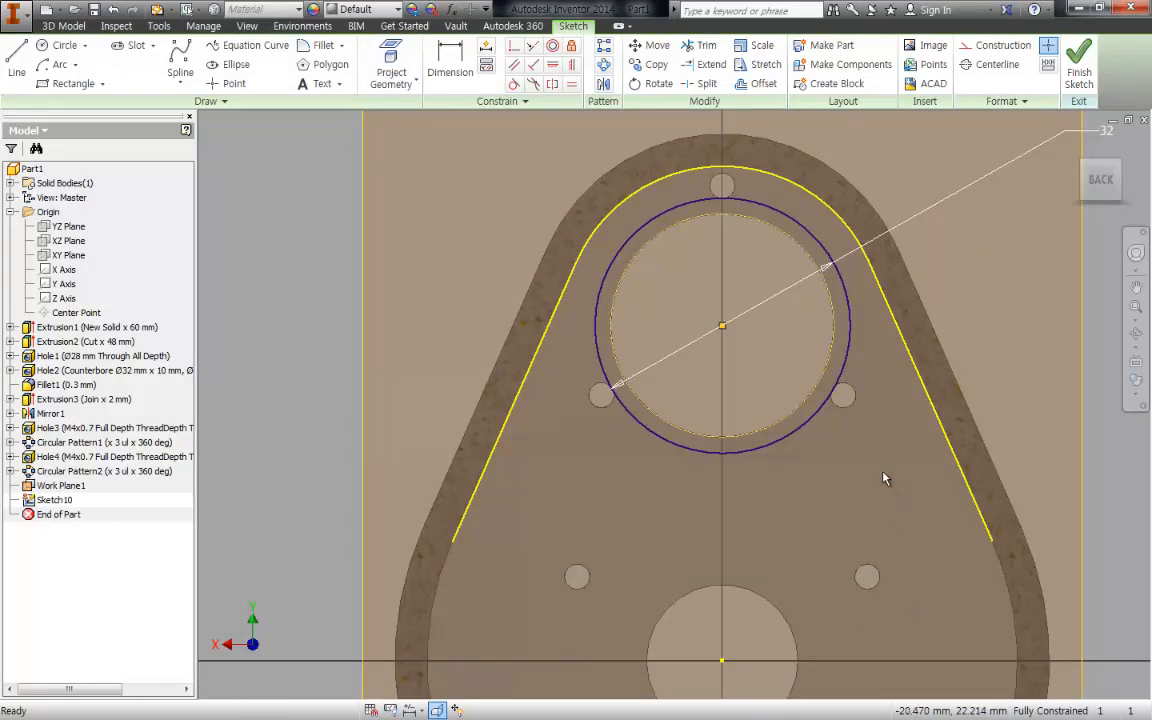
- Draw a three-point arc of about 2.2 mm radius bridging the 32 mm circle and the right inner wall line
{"action": "key", "text": "a"}
{"action": "key", "text": "Return"}
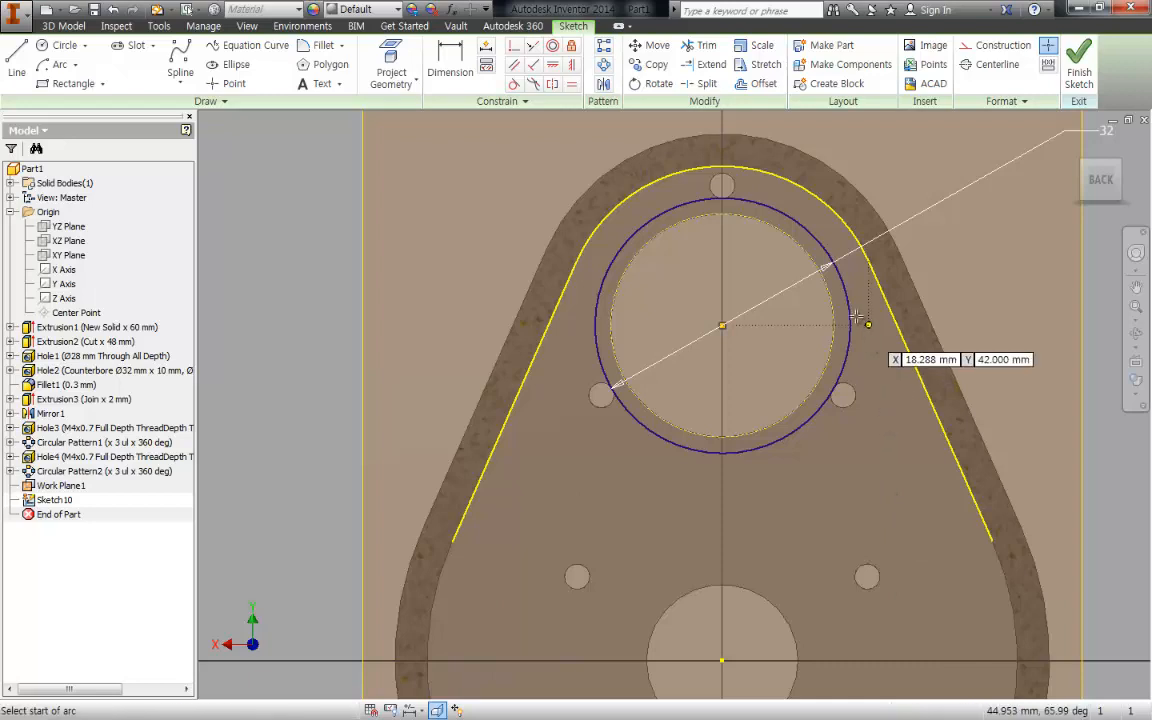
{"action": "scroll", "coordinate": [840, 342], "scroll_direction": "up", "scroll_amount": 3}
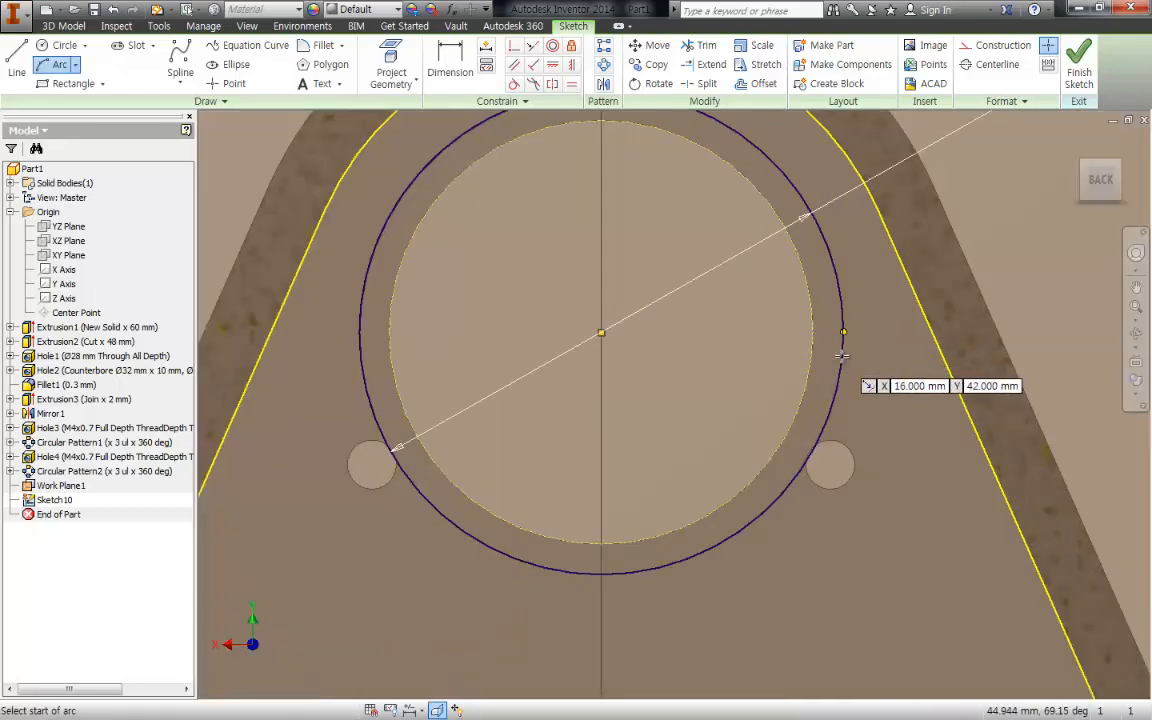
{"action": "left_click", "coordinate": [837, 274]}
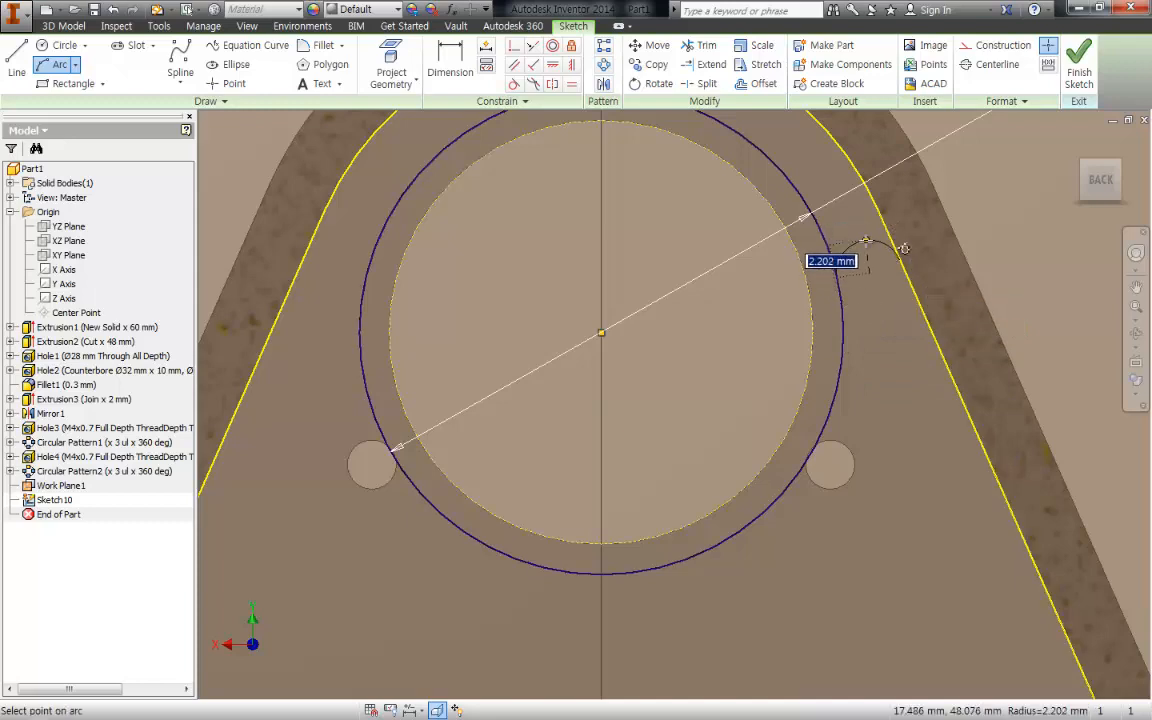
{"action": "left_click", "coordinate": [900, 260]}
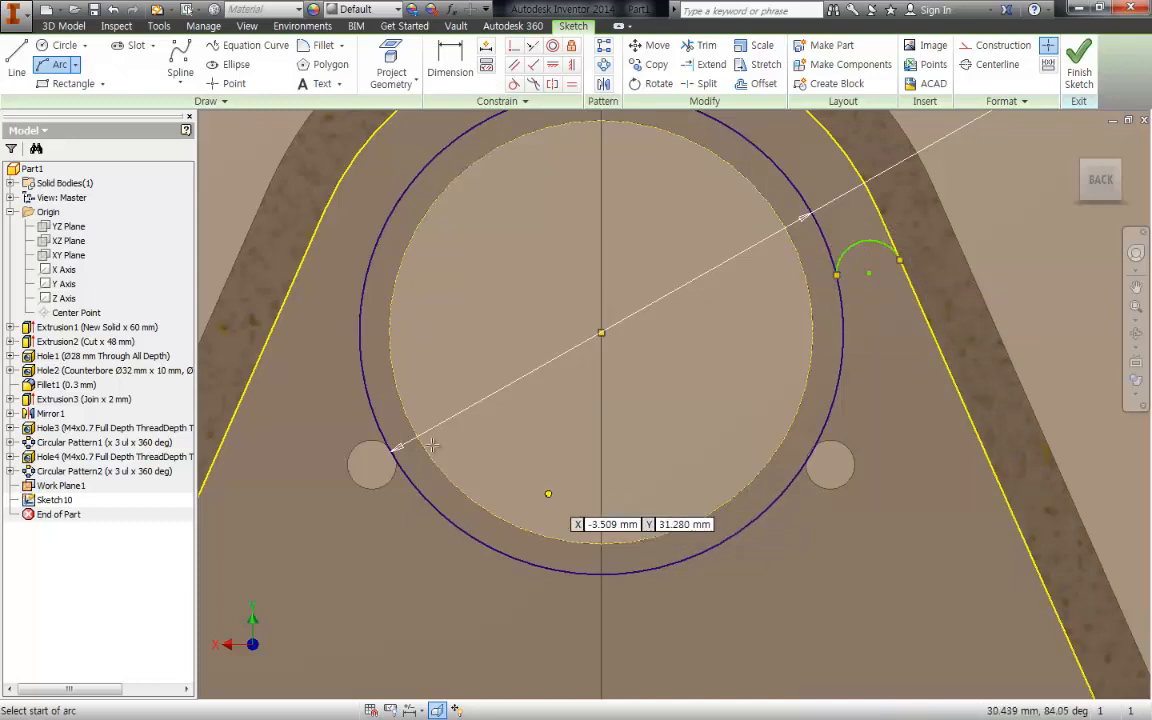
- Draw a three-point arc of about 2.7 mm radius bridging the left inner wall line and the 32 mm circle
{"action": "left_click", "coordinate": [279, 318]}
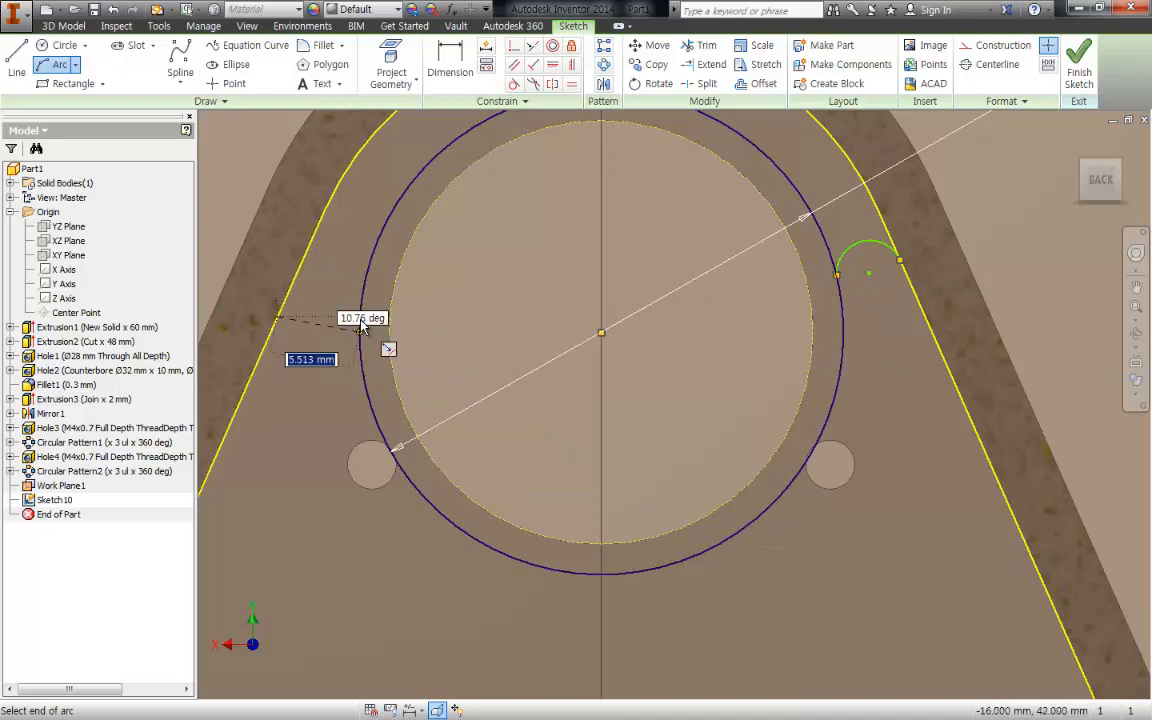
{"action": "key", "text": "Escape"}
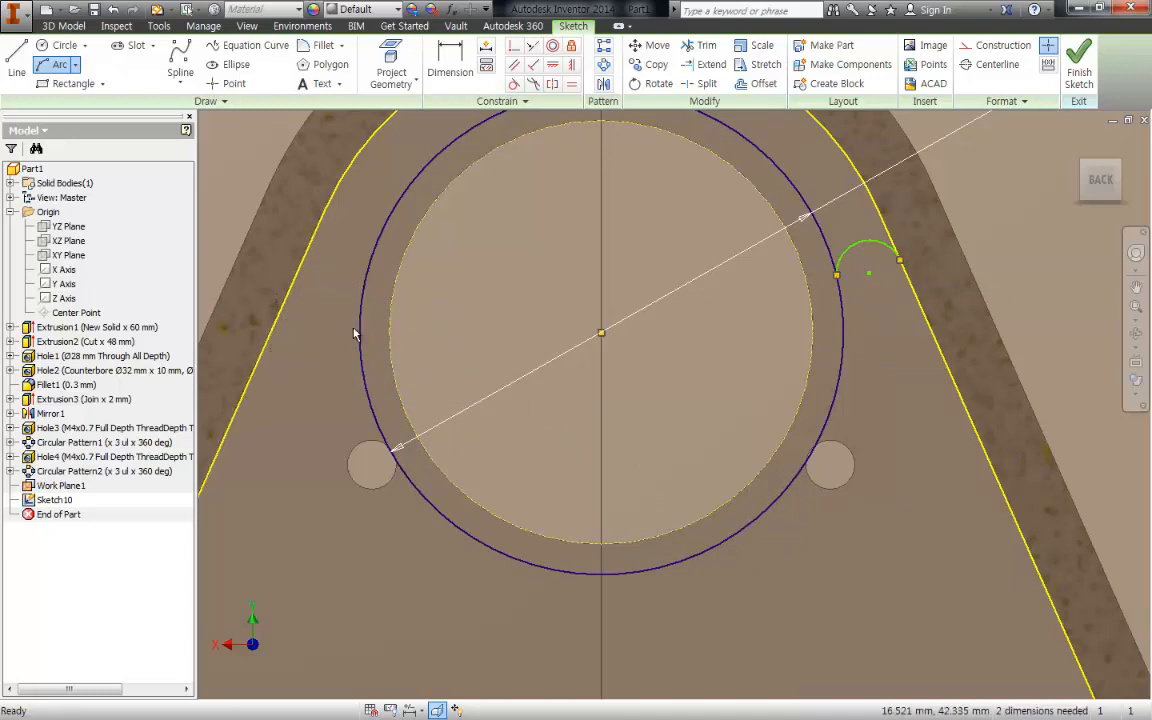
{"action": "key", "text": "a"}
{"action": "key", "text": "Return"}
{"action": "left_click", "coordinate": [281, 306]}
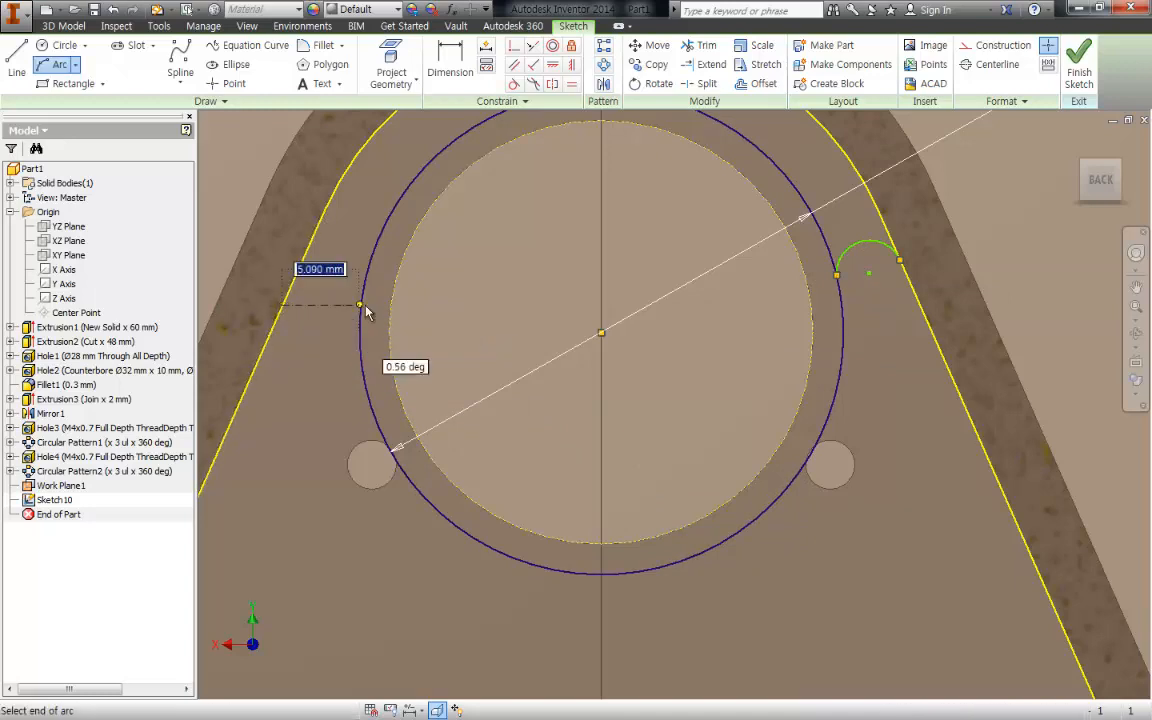
{"action": "left_click", "coordinate": [360, 330]}
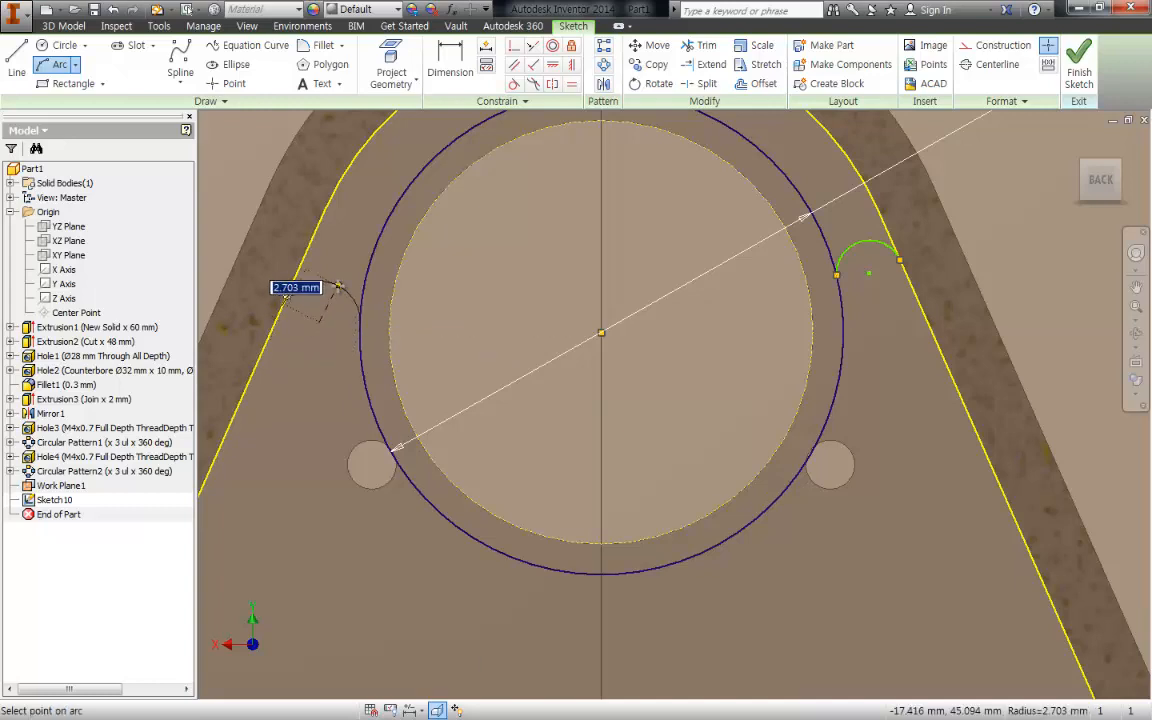
{"action": "left_click", "coordinate": [335, 285]}
{"action": "key", "text": "Escape"}
{"action": "middle_click_drag", "start_coordinate": [420, 338], "coordinate": [434, 318]}
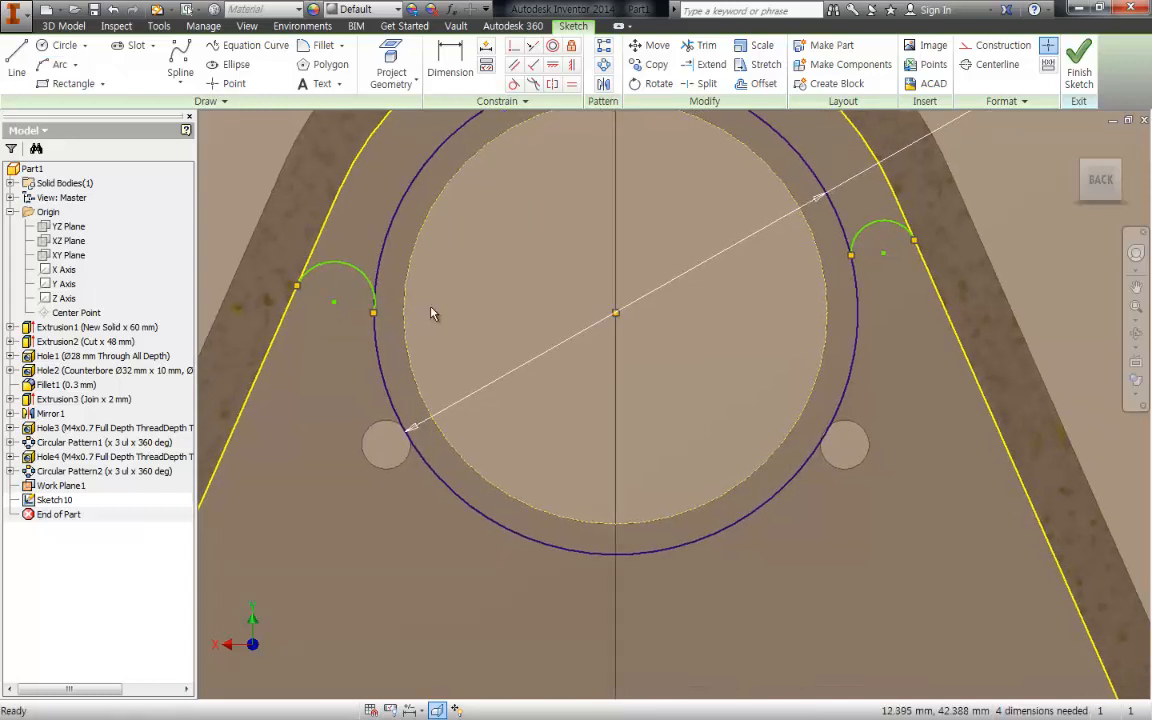
- Make the right bridging arc tangent to the 32 mm circle and to the right inner wall line
{"action": "key", "text": "t"}
{"action": "left_click", "coordinate": [855, 243]}
{"action": "left_click", "coordinate": [856, 267]}
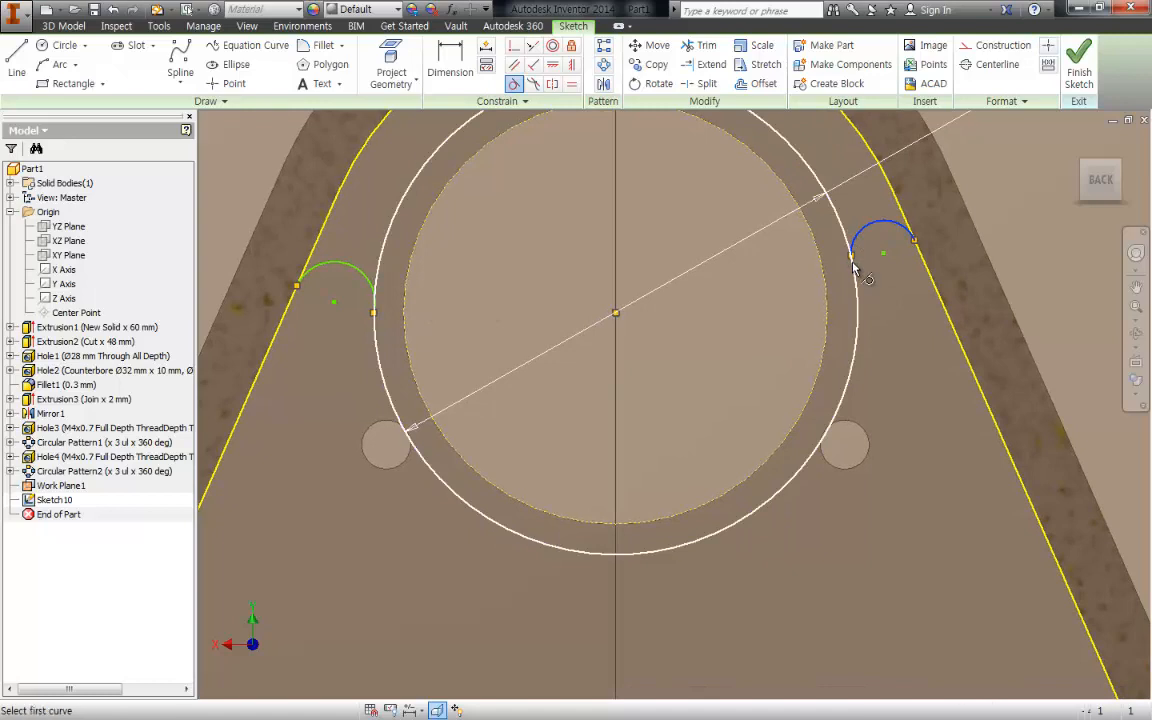
{"action": "left_click", "coordinate": [897, 237]}
{"action": "left_click", "coordinate": [906, 240]}
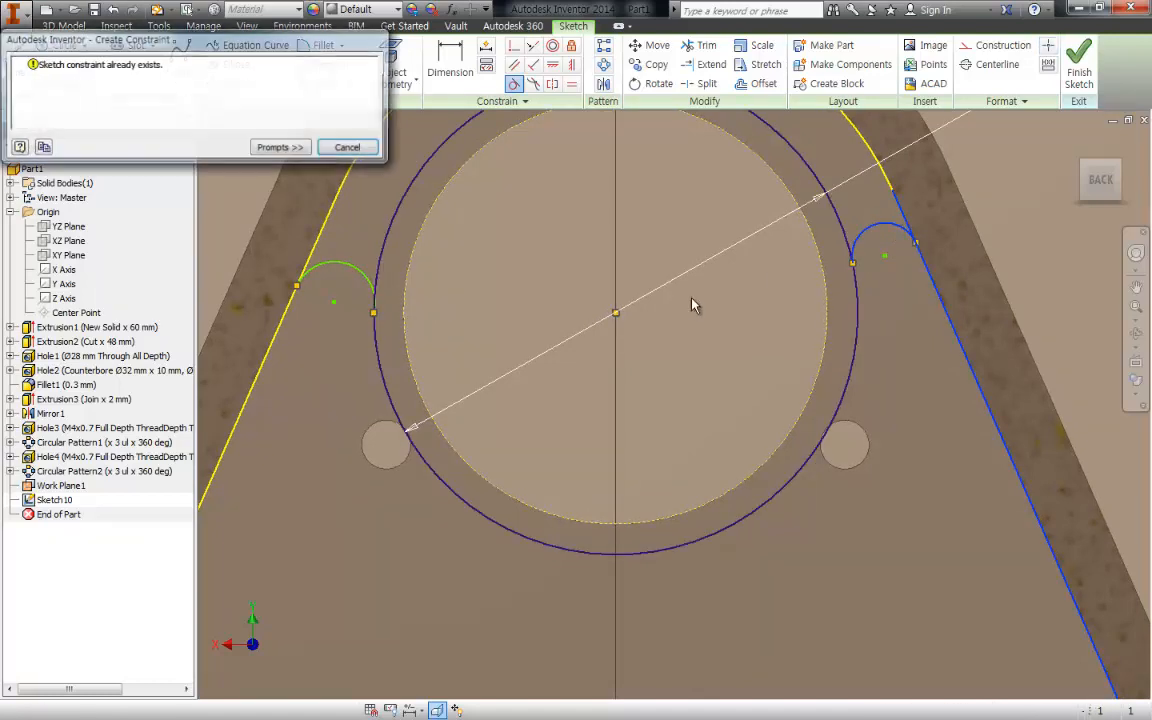
{"action": "key", "text": "Escape"}
- Make the left bridging arc tangent to the left inner wall line and to the 32 mm circle
{"action": "left_click", "coordinate": [323, 266]}
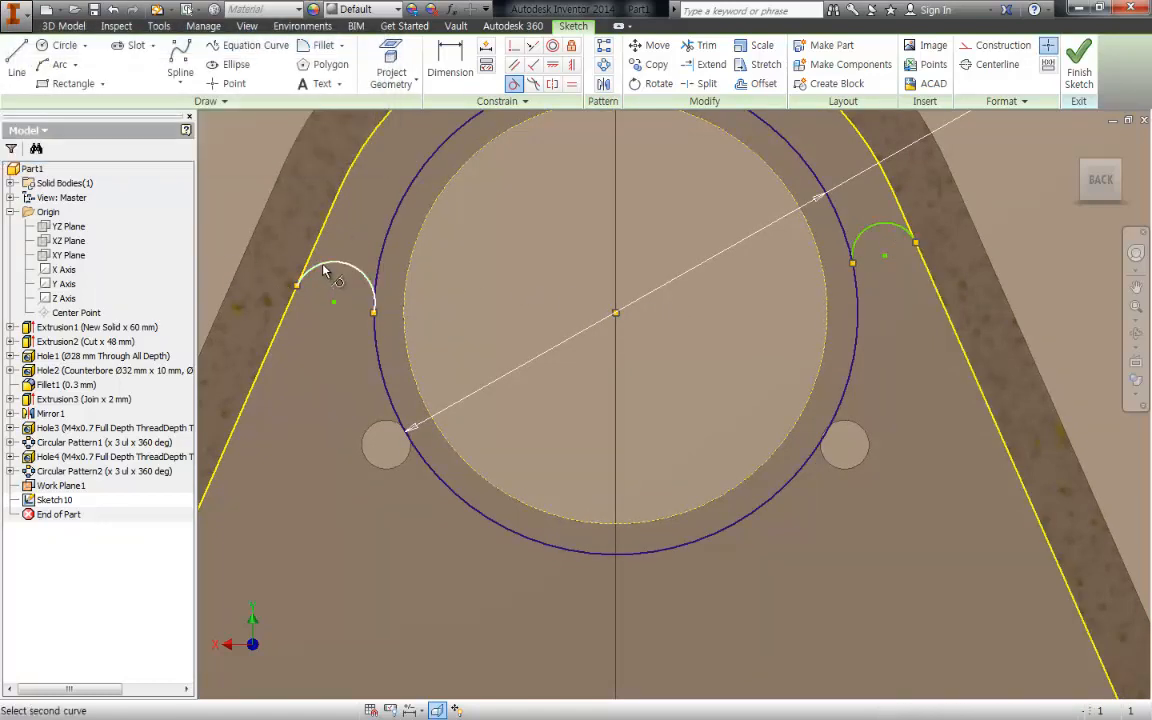
{"action": "left_click", "coordinate": [311, 258]}
{"action": "key", "text": "Escape"}
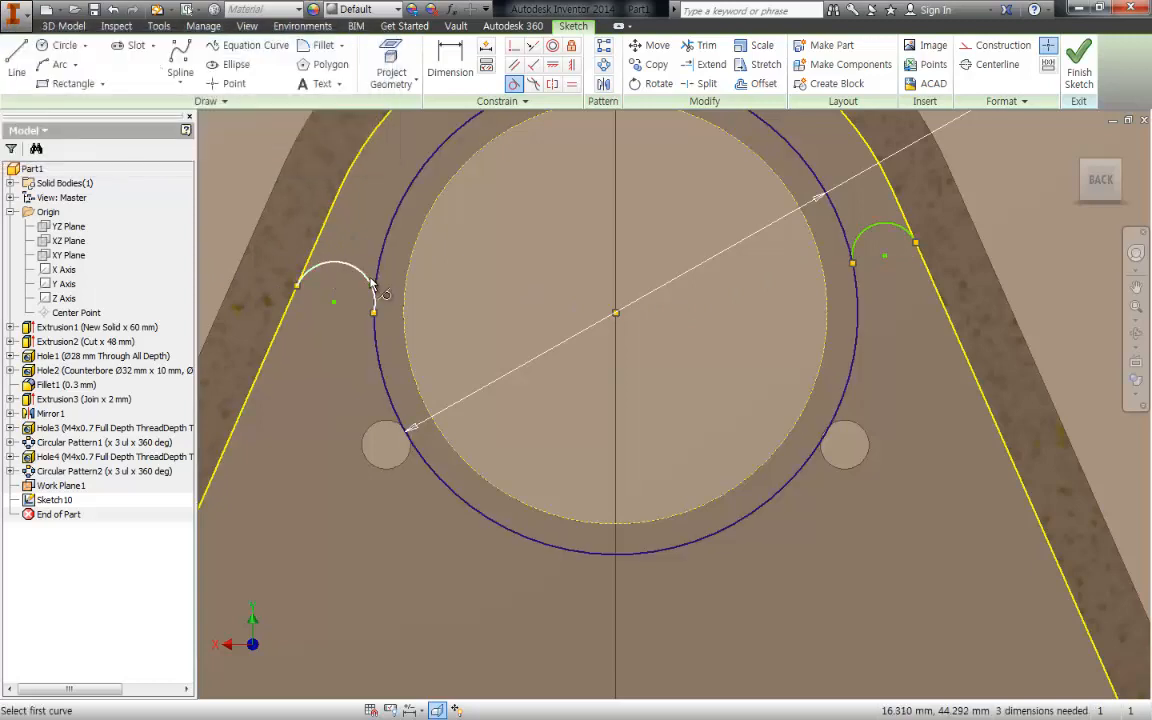
{"action": "left_click", "coordinate": [352, 267]}
{"action": "left_click", "coordinate": [382, 278]}
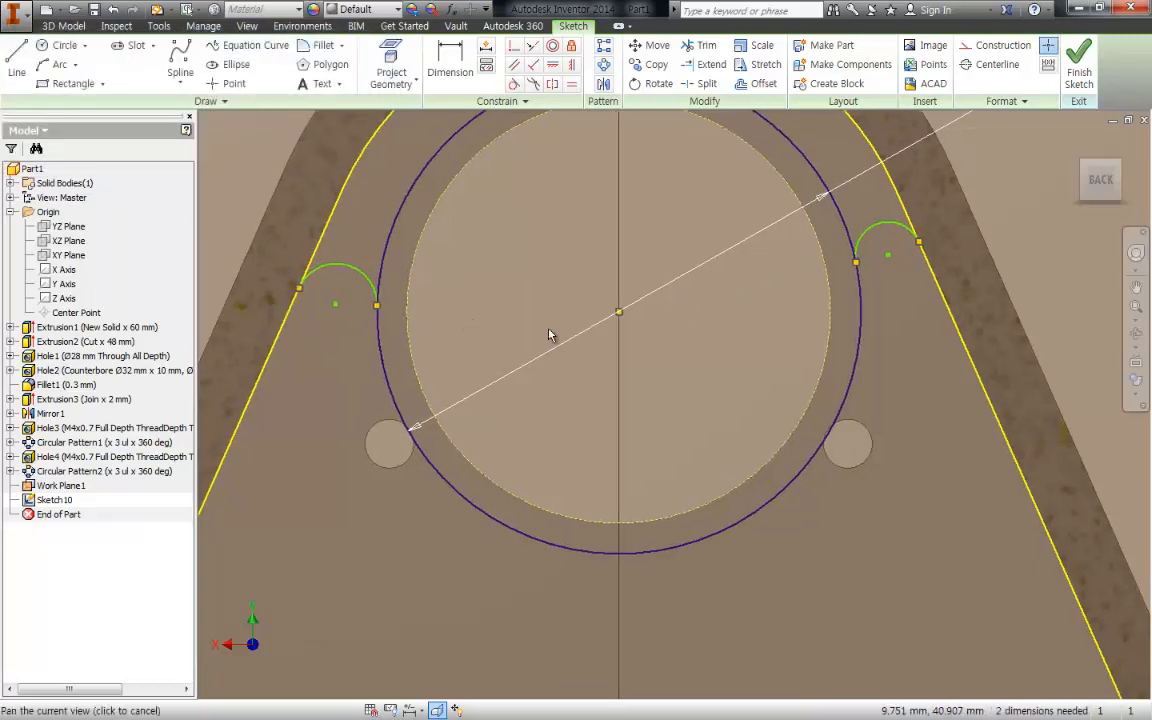
{"action": "key", "text": "Escape"}
- Set the radius of both bridging arcs to 3 mm
{"action": "key", "text": "d"}
{"action": "left_click", "coordinate": [922, 229]}
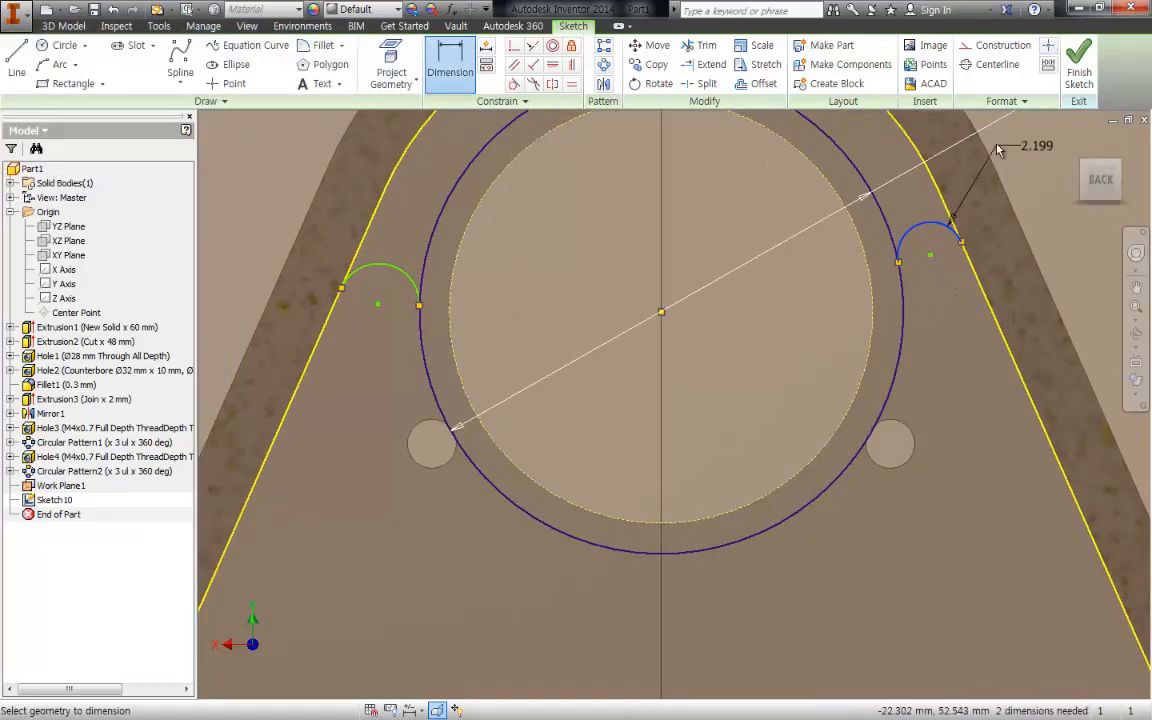
{"action": "left_click", "coordinate": [1022, 160]}
{"action": "type", "text": "3"}
{"action": "key", "text": "Return"}
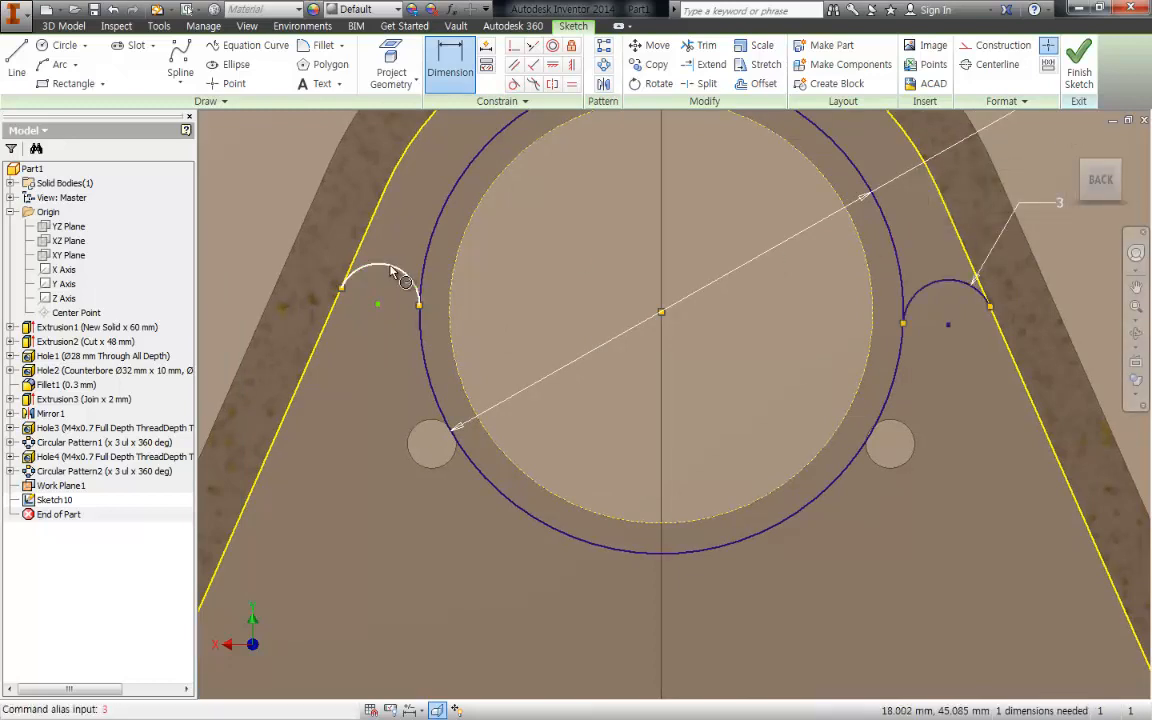
{"action": "left_click", "coordinate": [305, 210]}
{"action": "type", "text": "3"}
{"action": "key", "text": "Return"}
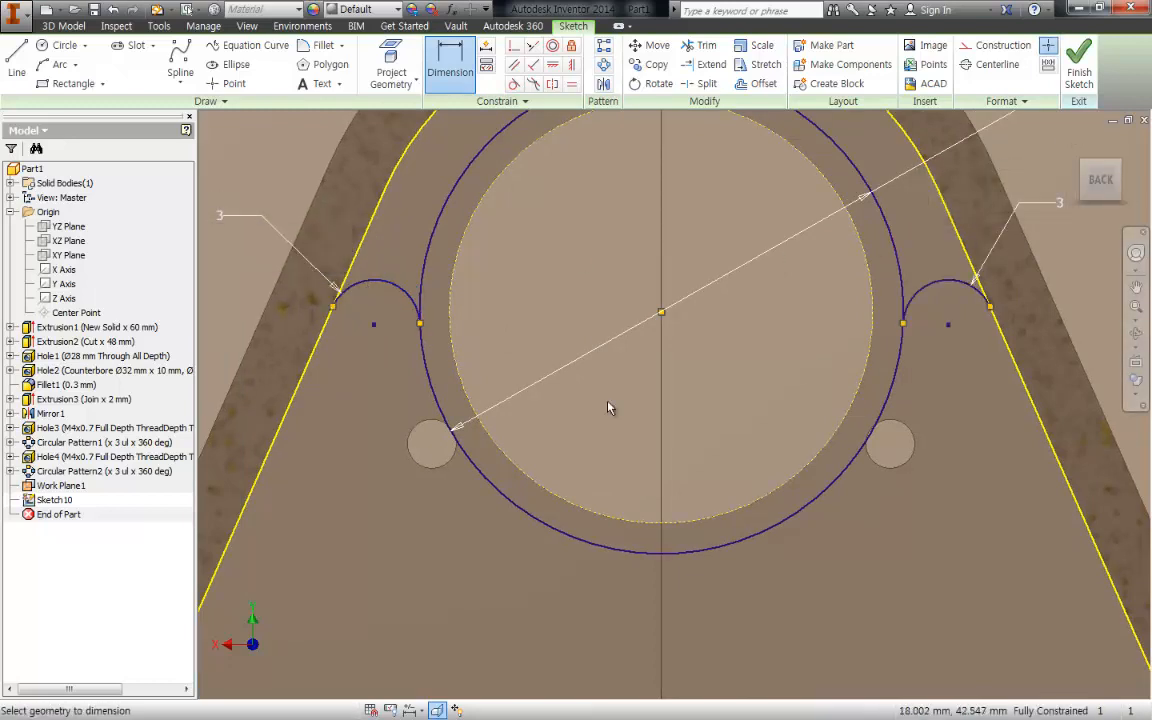
- Trim away the upper portion of the 32 mm circle between the two bridging arcs
{"action": "middle_click_drag", "start_coordinate": [546, 360], "coordinate": [463, 405]}
{"action": "scroll", "coordinate": [768, 499], "scroll_direction": "down", "scroll_amount": 3}
{"action": "middle_click_drag", "start_coordinate": [769, 500], "coordinate": [782, 395]}
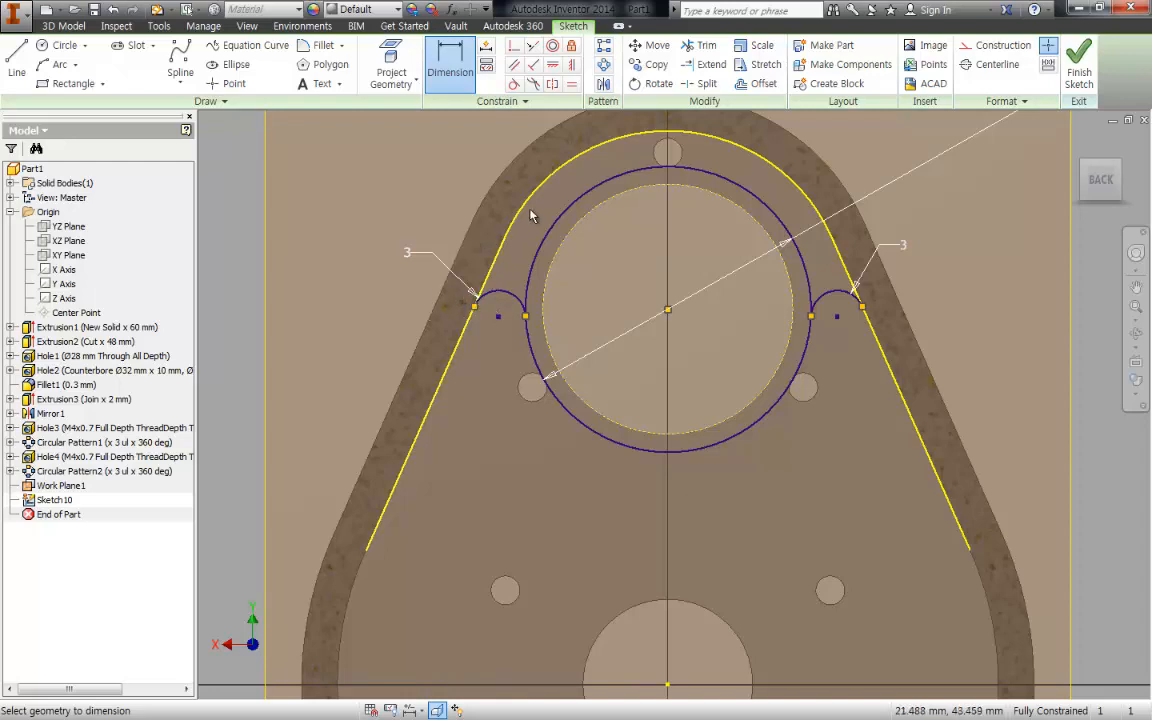
{"action": "key", "text": "x"}
{"action": "left_click", "coordinate": [612, 178]}
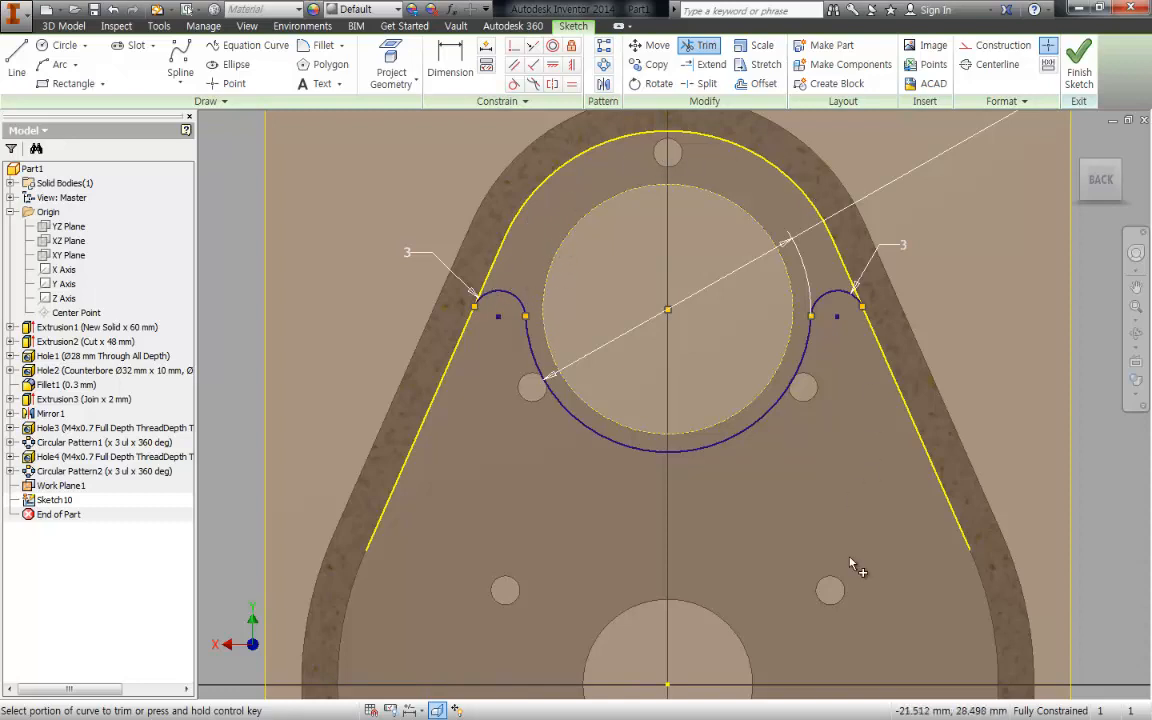
{"action": "key", "text": "Escape"}
- Begin a join extrusion of the closed bearing support profile and view it obliquely
{"action": "middle_click_drag", "start_coordinate": [853, 498], "coordinate": [703, 387], "text": "shift"}
{"action": "key", "text": "e"}
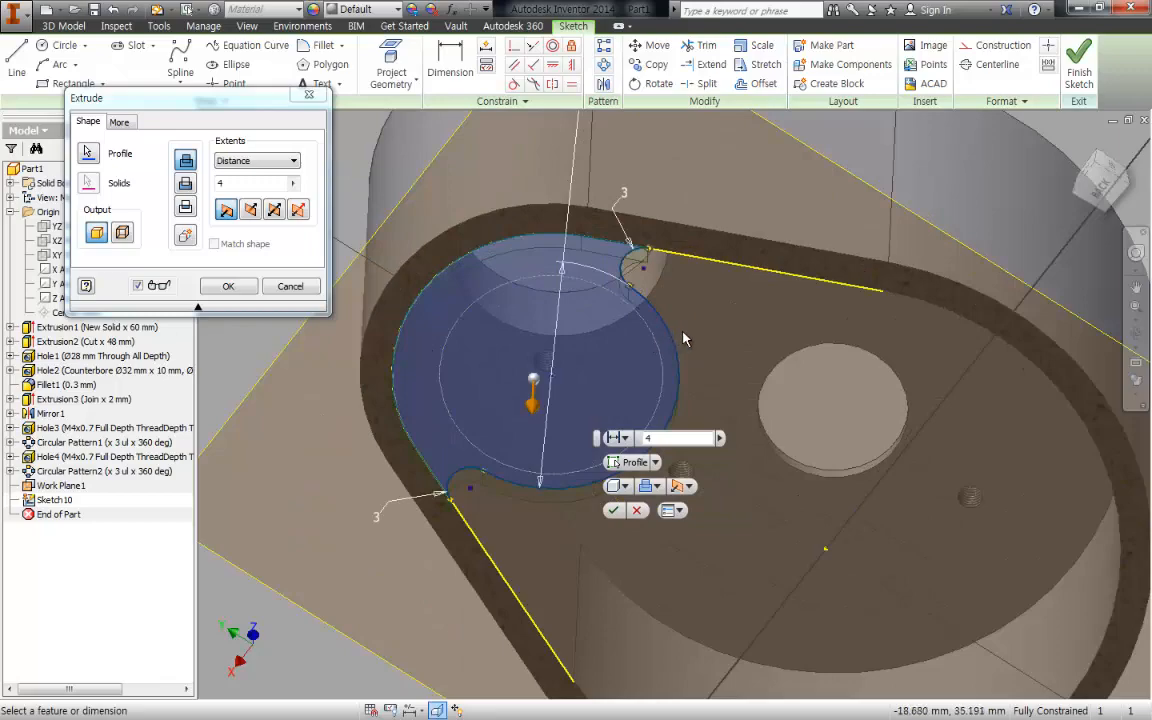
{"action": "middle_click_drag", "start_coordinate": [704, 332], "coordinate": [609, 347], "text": "shift"}
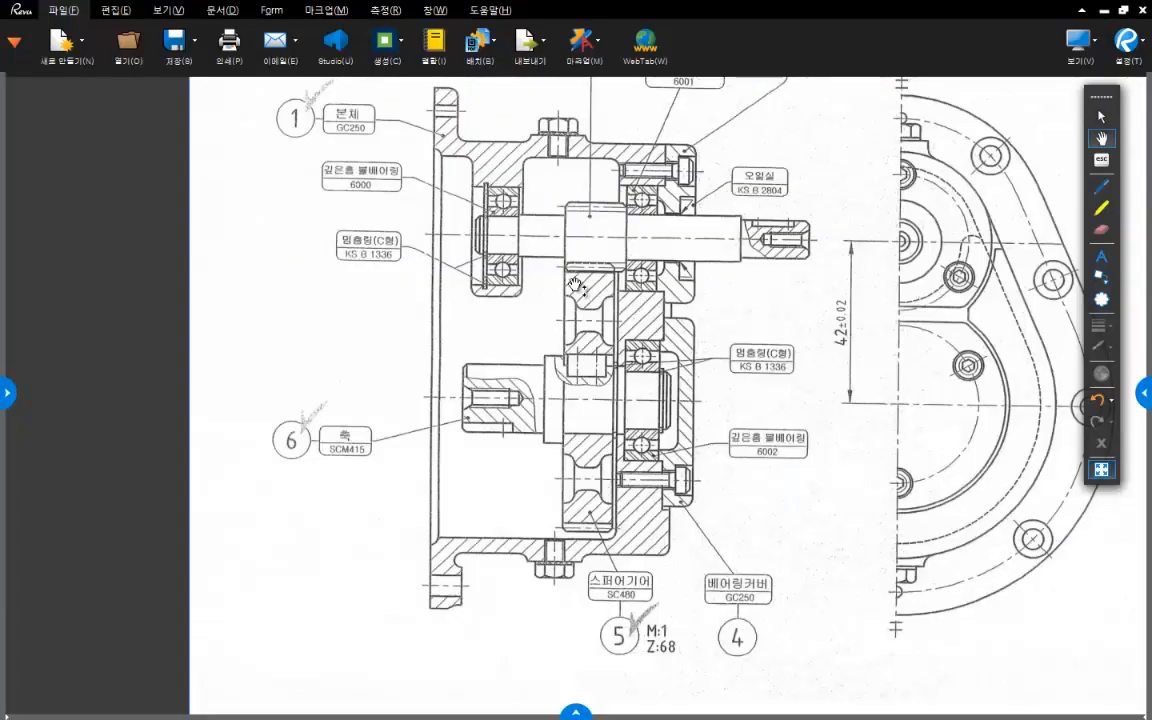
- Switch to the assembly drawing in Revu and mark the 6000 bearing support's start plane and extrusion direction with the pen
{"action": "left_click", "coordinate": [1101, 186]}
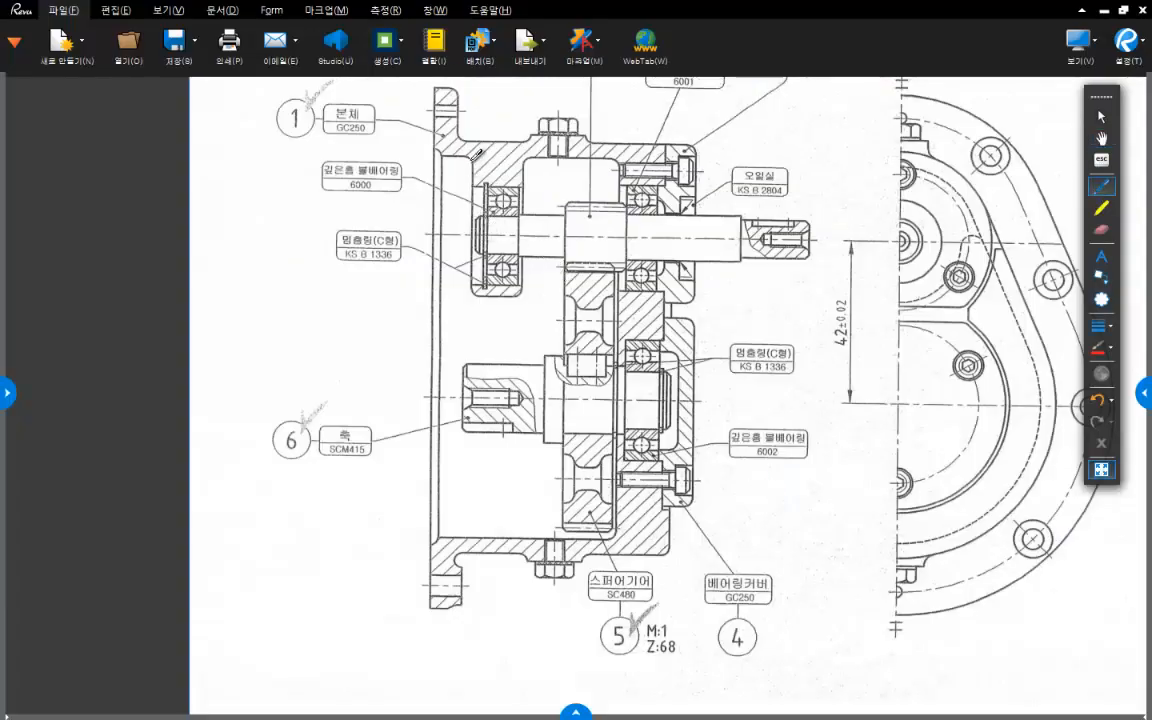
{"action": "left_click_drag", "start_coordinate": [469, 157], "coordinate": [469, 325]}
{"action": "left_click_drag", "start_coordinate": [447, 191], "coordinate": [547, 191]}
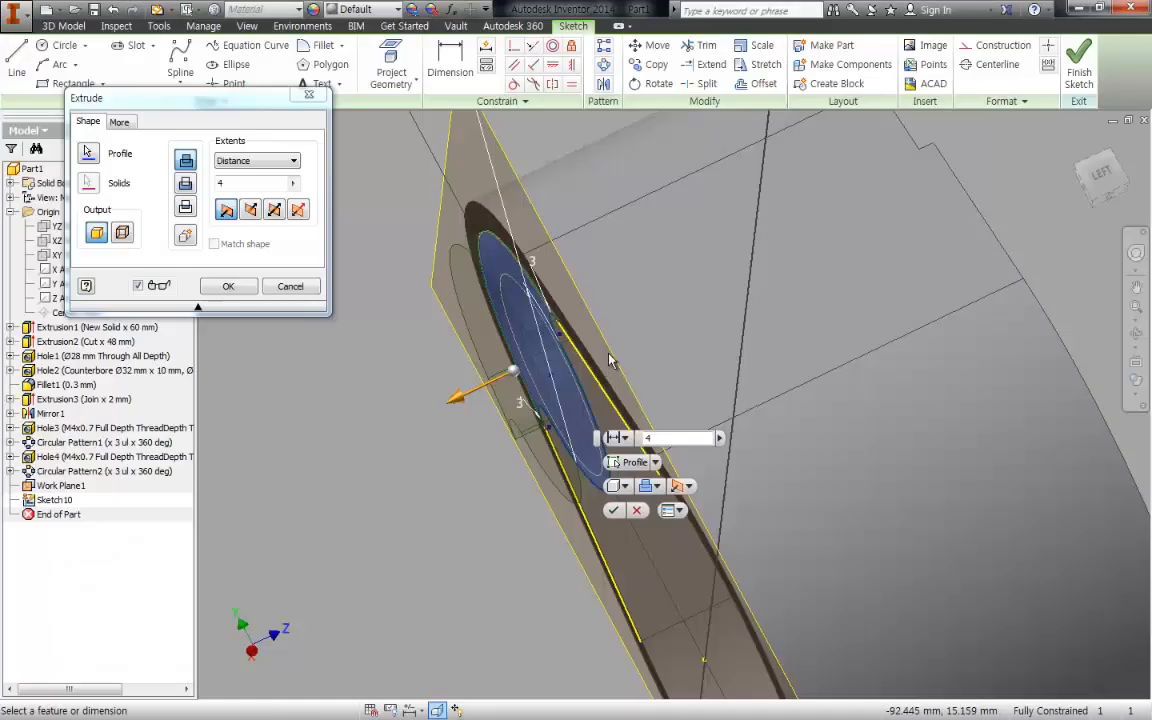
- Return to Inventor and extrude the bearing support profile 13 mm in the flipped direction, joined to the housing
{"action": "left_click", "coordinate": [250, 209]}
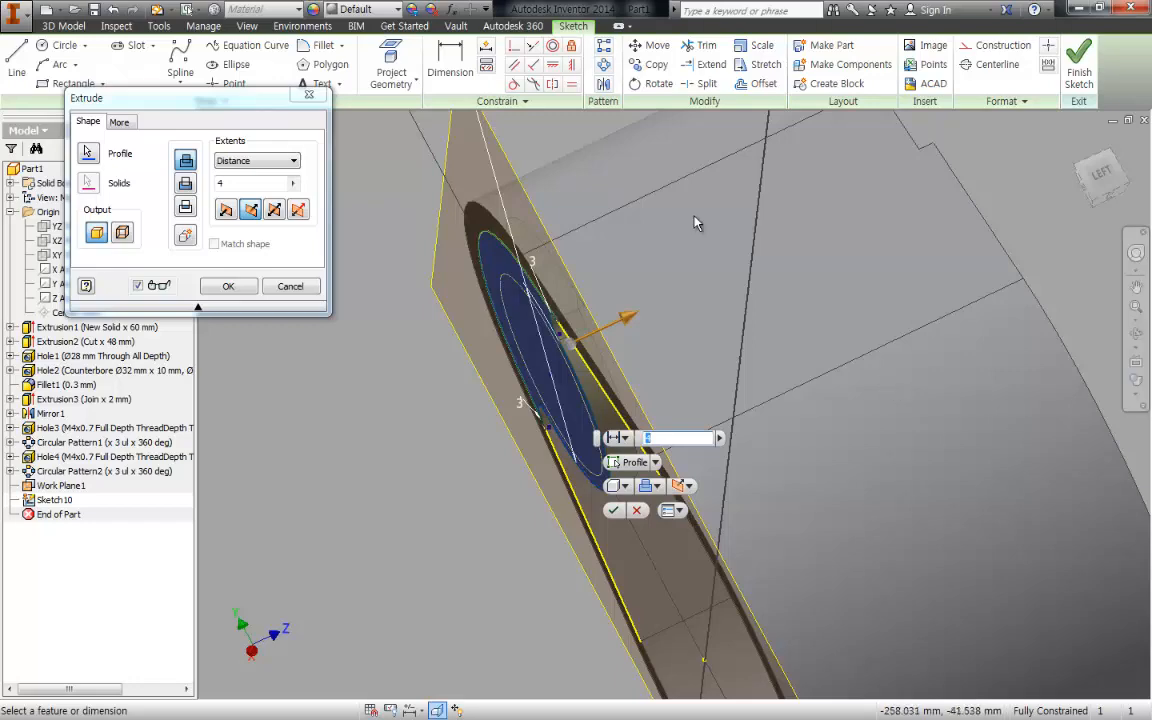
{"action": "left_click_drag", "start_coordinate": [242, 184], "coordinate": [152, 183]}
{"action": "type", "text": "13"}
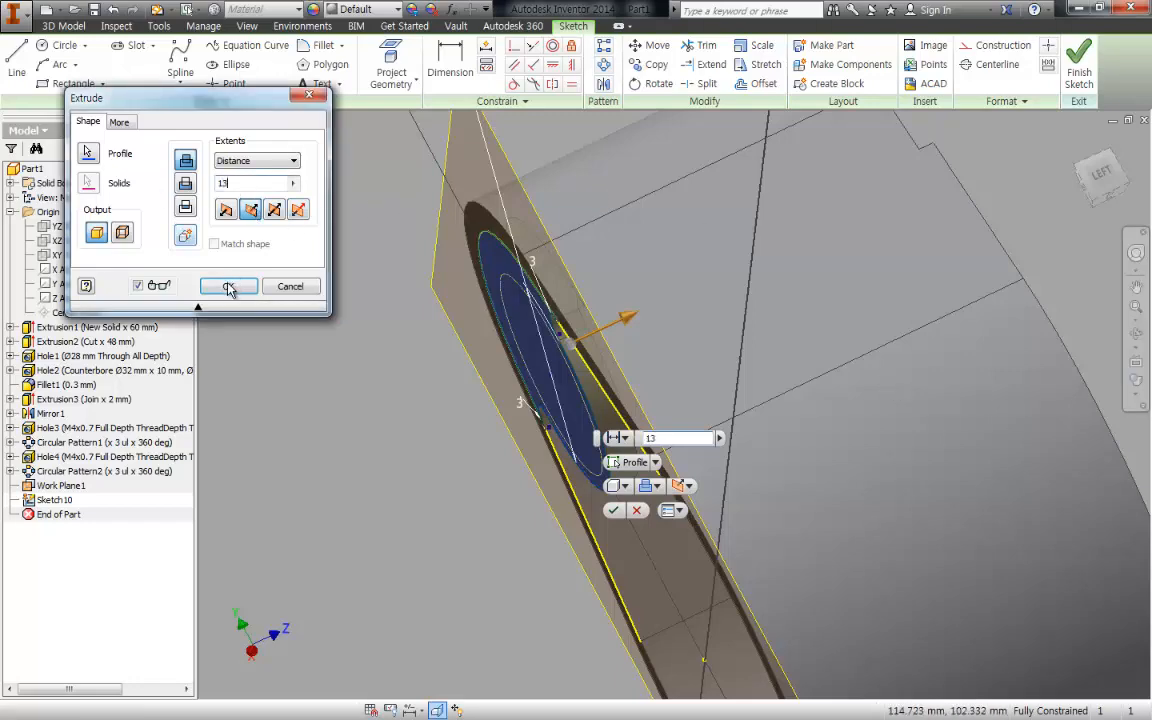
{"action": "left_click", "coordinate": [228, 287]}
- Hide the offset work plane used for the bearing support's sketch
{"action": "middle_click_drag", "start_coordinate": [650, 284], "coordinate": [804, 264], "text": "shift"}
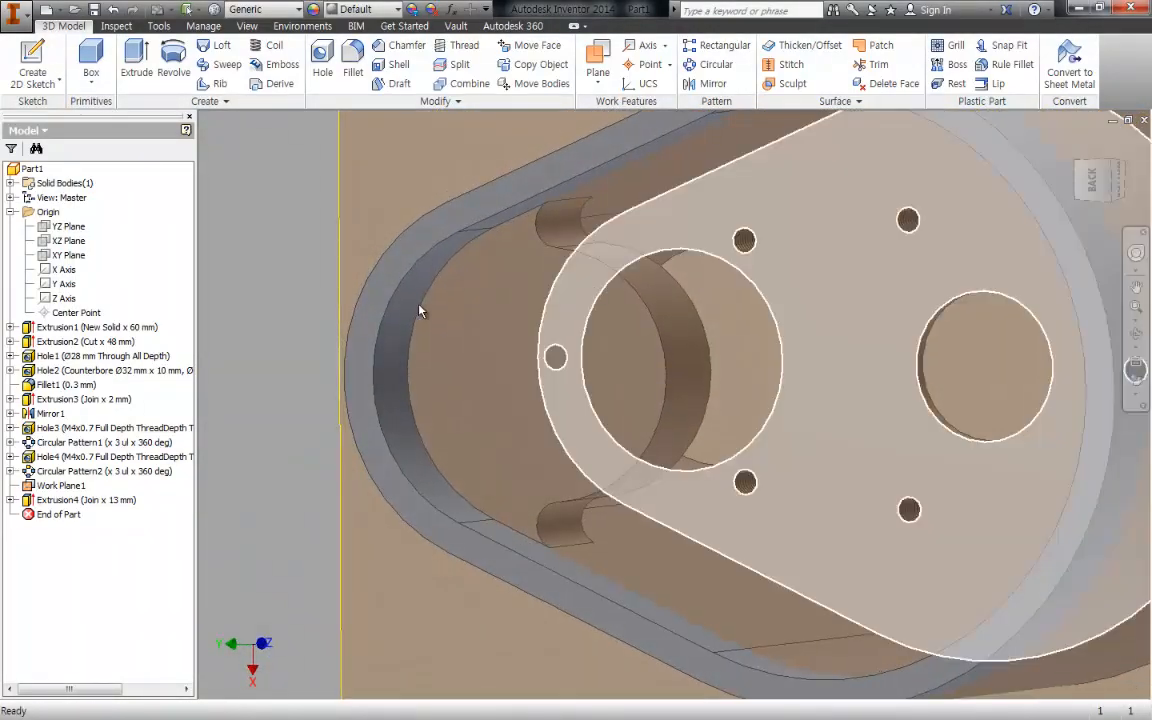
{"action": "right_click", "coordinate": [47, 492]}
{"action": "key", "text": "v"}
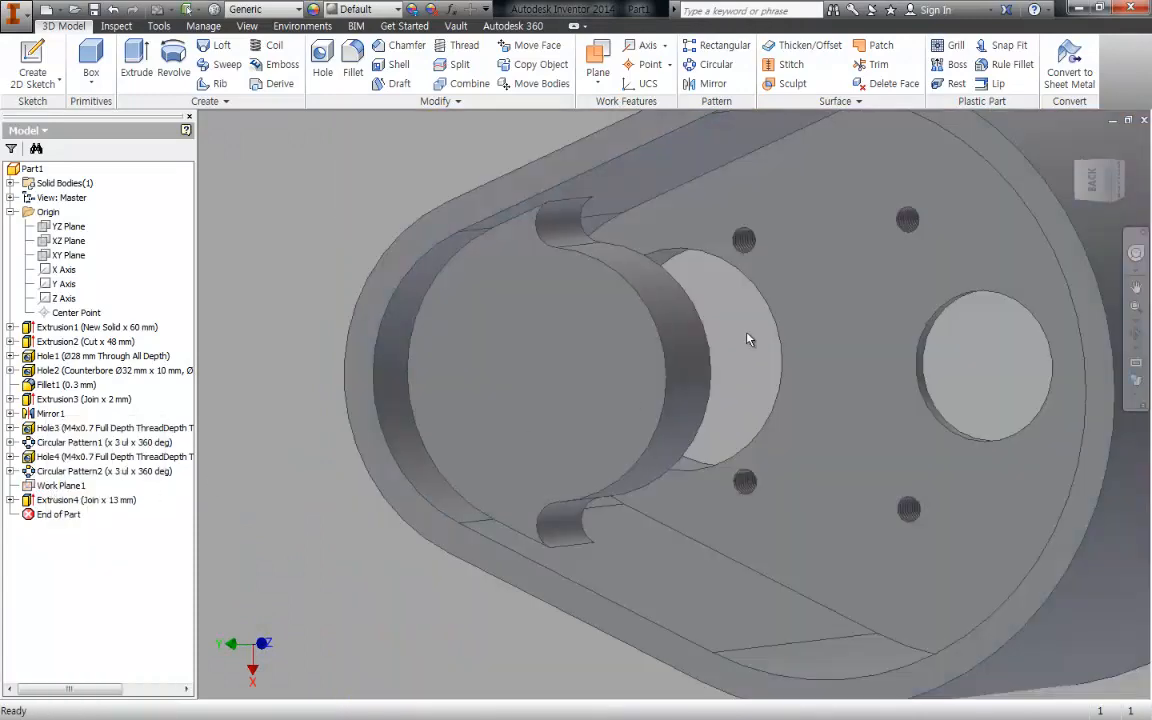
- Start a new sketch on the rear face of the bearing support
{"action": "middle_click_drag", "start_coordinate": [746, 334], "coordinate": [748, 311]}
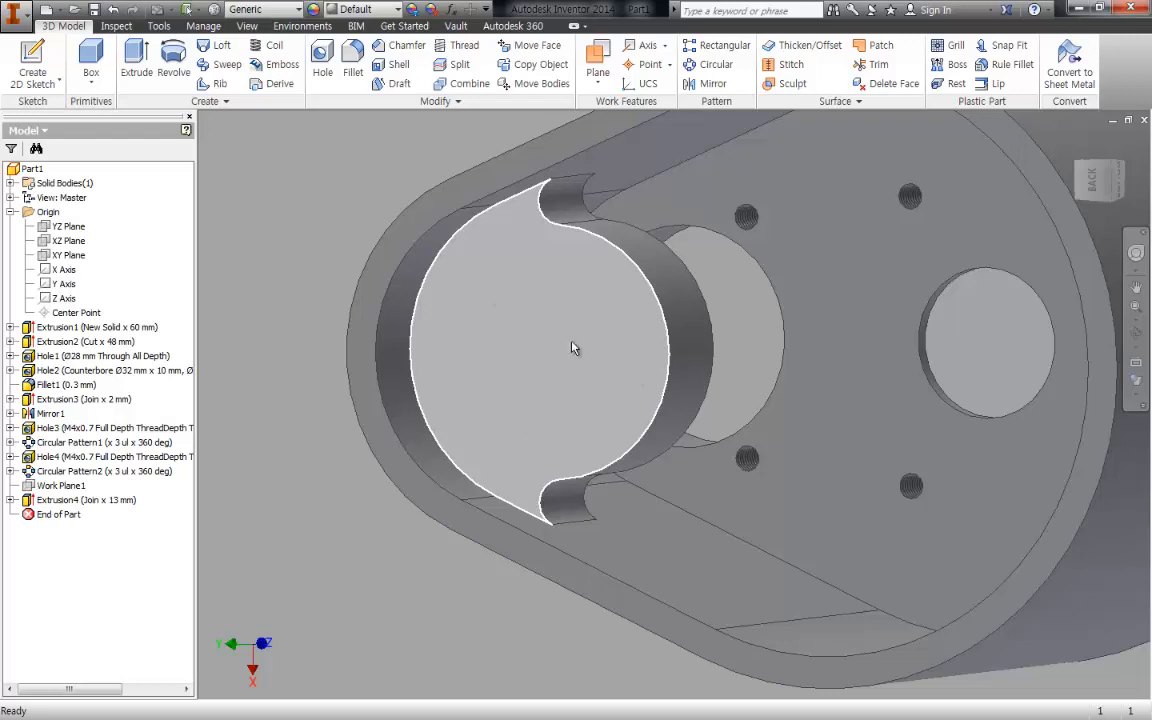
{"action": "key", "text": "s"}
{"action": "left_click", "coordinate": [570, 350]}
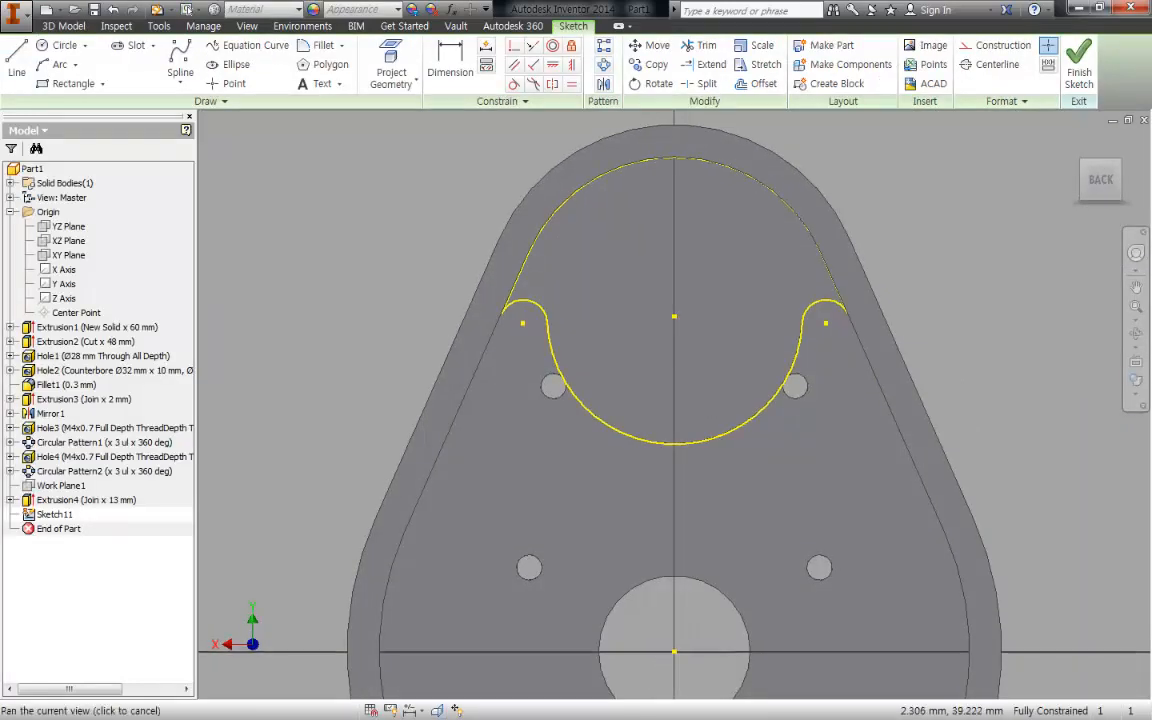
{"action": "scroll", "coordinate": [686, 326], "scroll_direction": "up", "scroll_amount": 3}
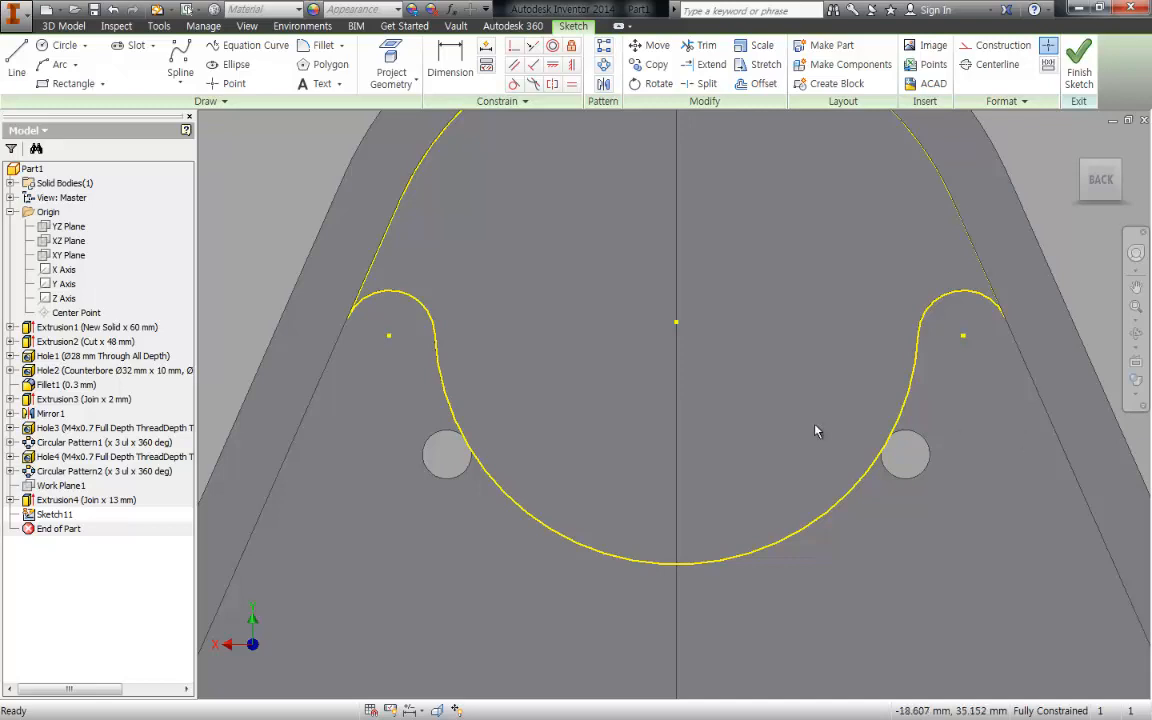
{"action": "middle_click_drag", "start_coordinate": [700, 352], "coordinate": [703, 342]}
- Set up a simple, unthreaded hole from the sketch with a 26 mm diameter and Through All termination
{"action": "key", "text": "h"}
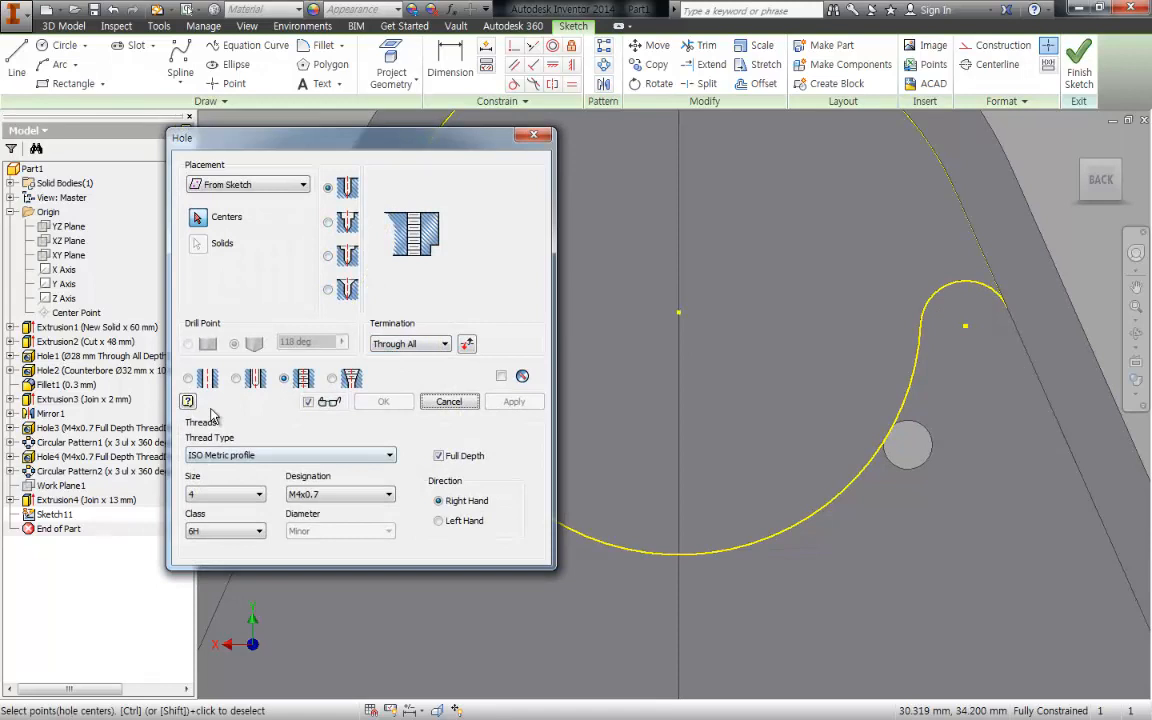
{"action": "left_click", "coordinate": [189, 378]}
{"action": "left_click", "coordinate": [486, 273]}
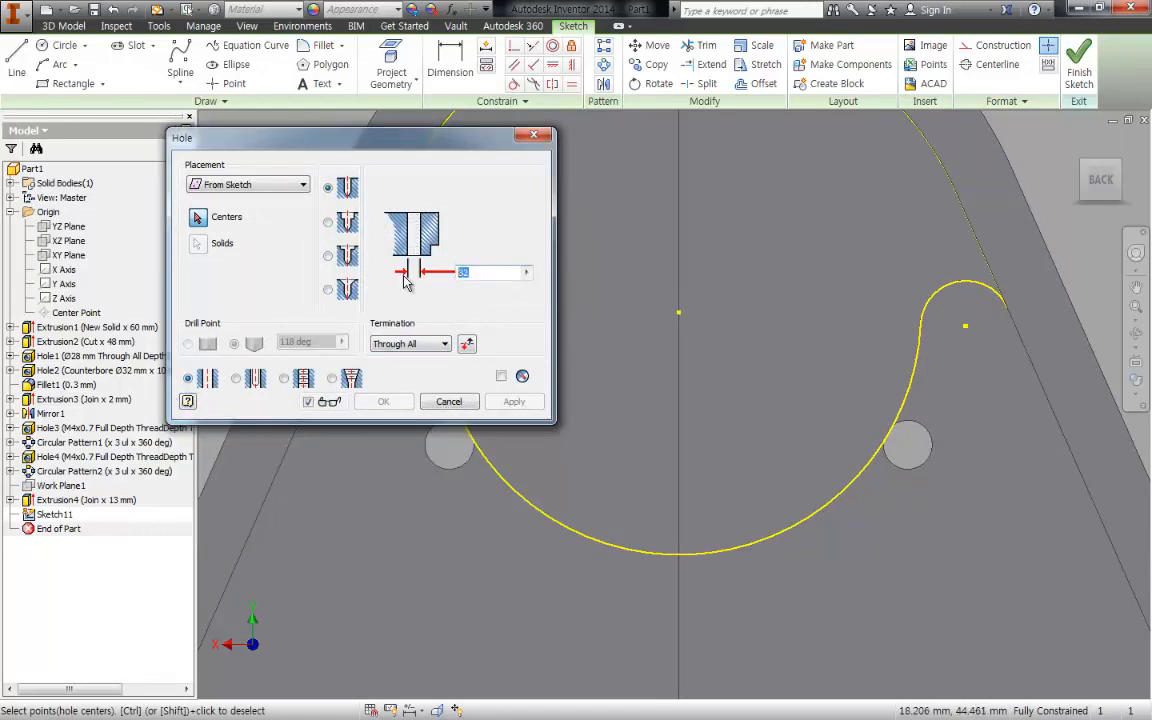
{"action": "type", "text": "26"}
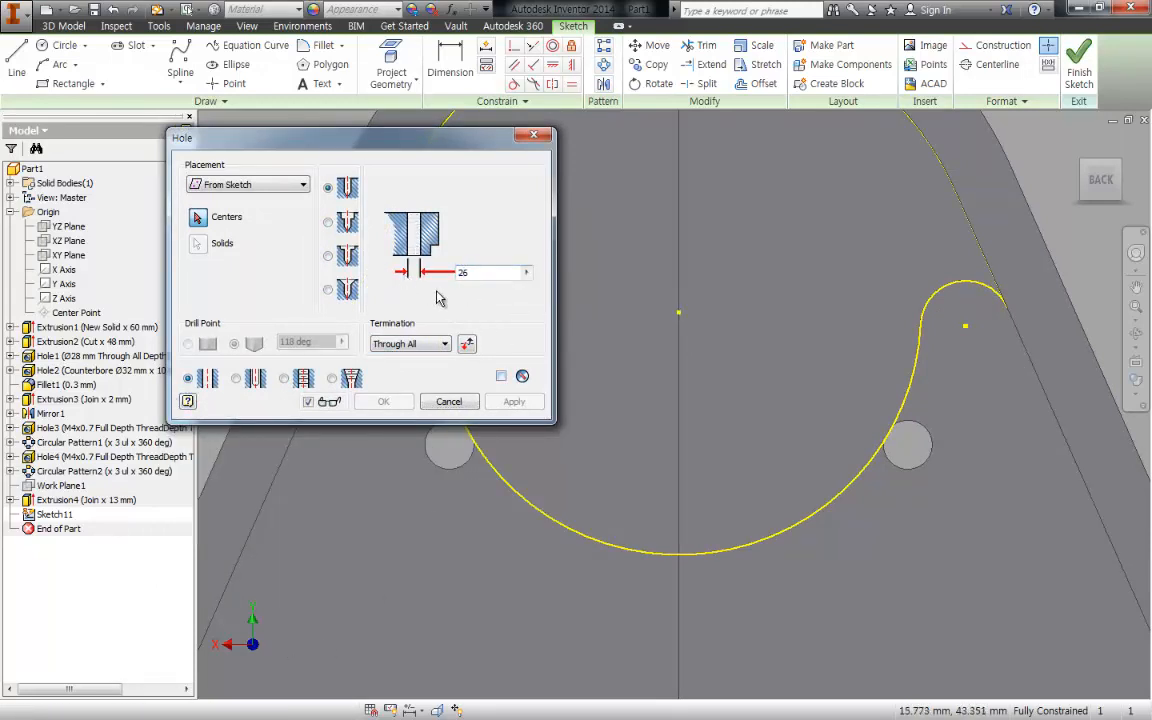
- Place the hole at the centre point of the bearing support and create it
{"action": "middle_click_drag", "start_coordinate": [986, 330], "coordinate": [640, 345], "text": "shift"}
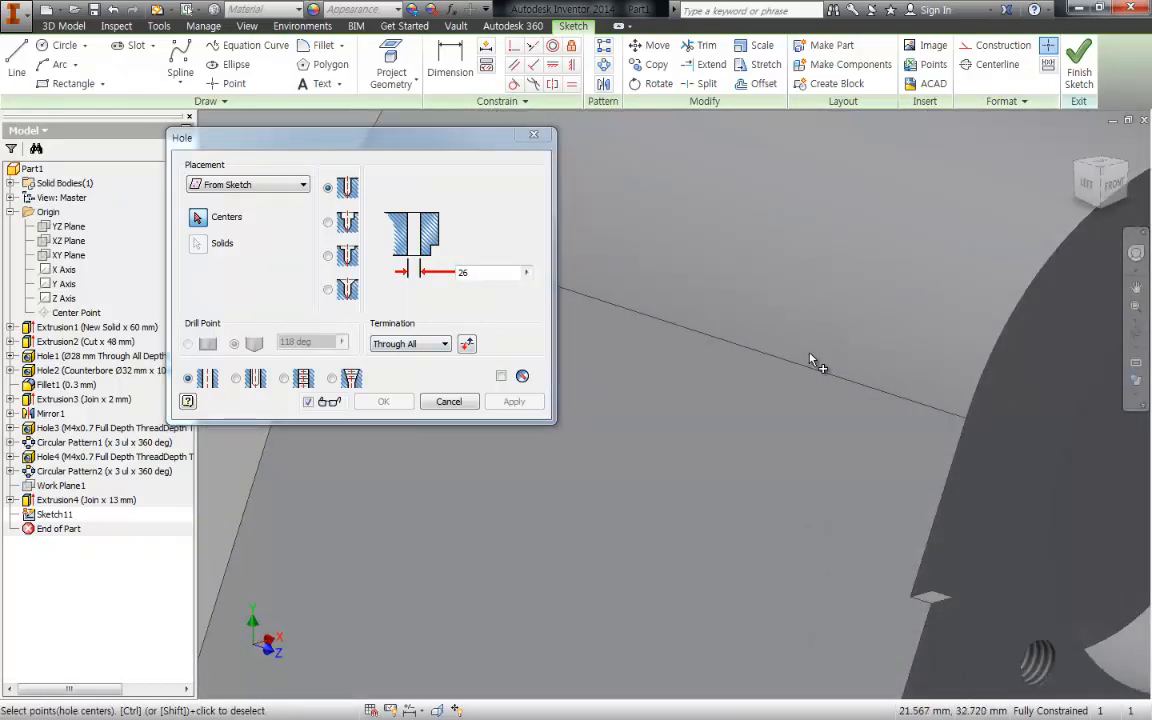
{"action": "scroll", "coordinate": [812, 356], "scroll_direction": "up", "scroll_amount": 5}
{"action": "middle_click_drag", "start_coordinate": [897, 410], "coordinate": [800, 288], "text": "shift"}
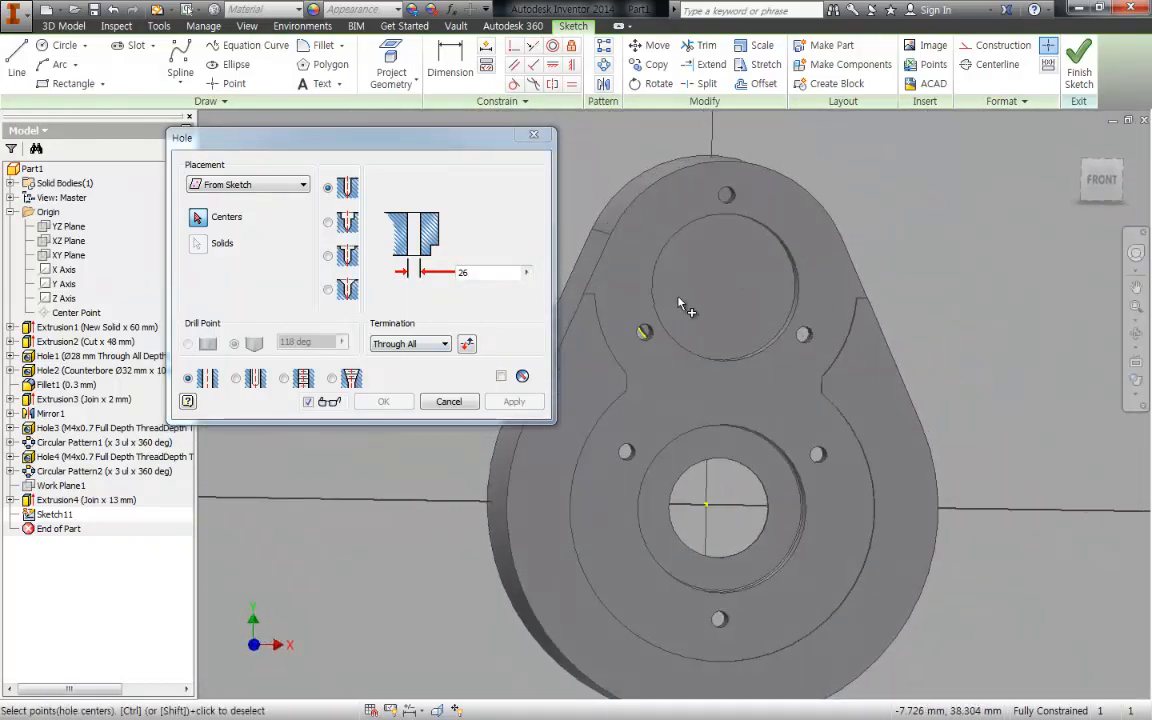
{"action": "mouse_move", "coordinate": [678, 305]}
{"action": "middle_mouse_down", "text": "shift"}
{"action": "mouse_move", "coordinate": [882, 319]}
{"action": "mouse_move", "coordinate": [724, 307]}
{"action": "mouse_move", "coordinate": [758, 307]}
{"action": "middle_mouse_up", "text": "shift"}
{"action": "left_click", "coordinate": [717, 287]}
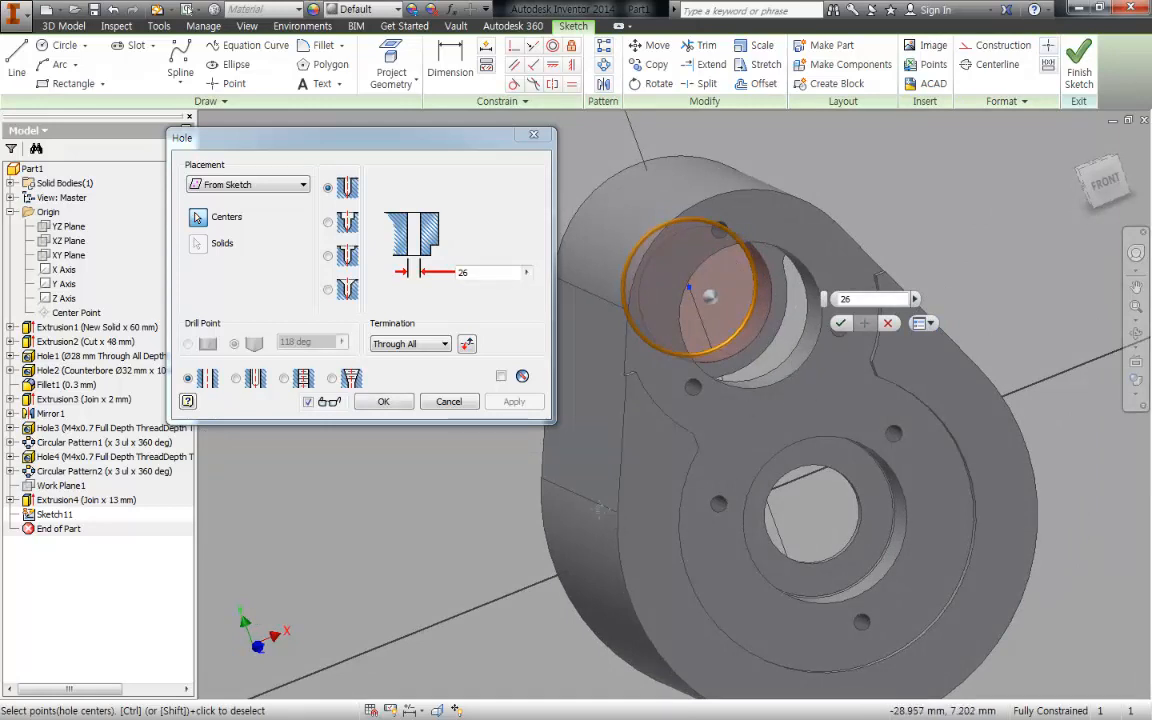
{"action": "middle_click_drag", "start_coordinate": [598, 510], "coordinate": [609, 481], "text": "shift"}
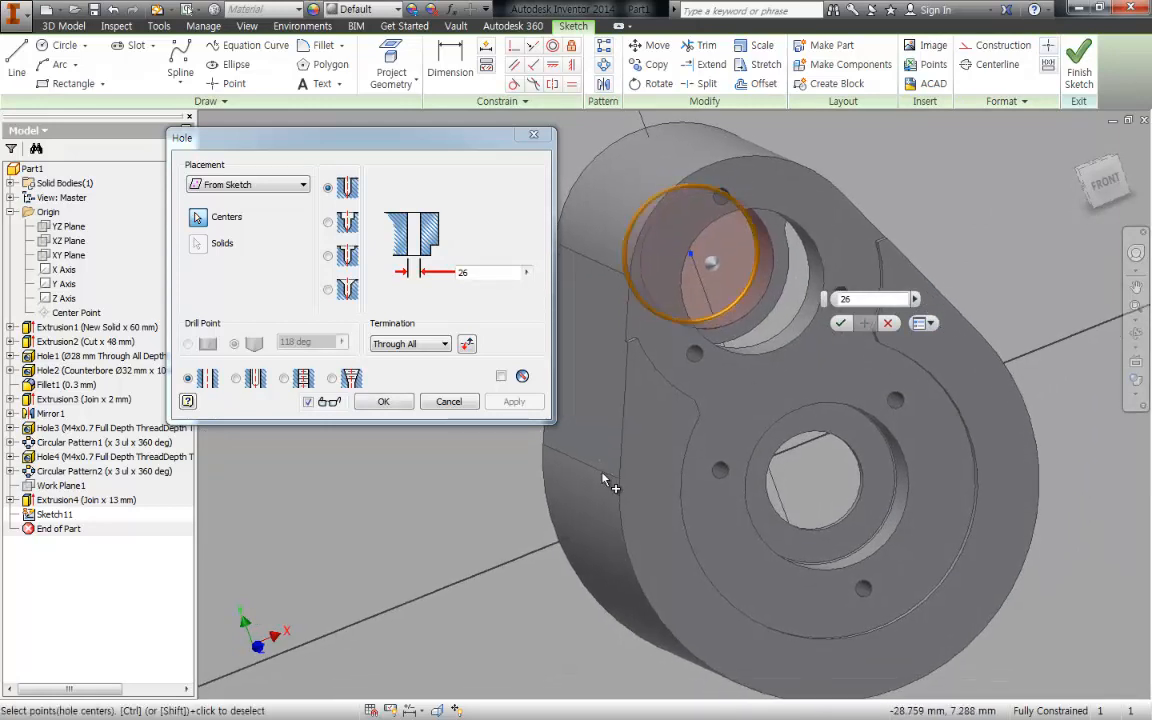
{"action": "left_click", "coordinate": [382, 403]}
- View the housing from the front as shaded with hidden edges and examine the upper bore
{"action": "middle_click_drag", "start_coordinate": [592, 464], "coordinate": [715, 382], "text": "shift"}
{"action": "left_click", "coordinate": [1110, 189]}
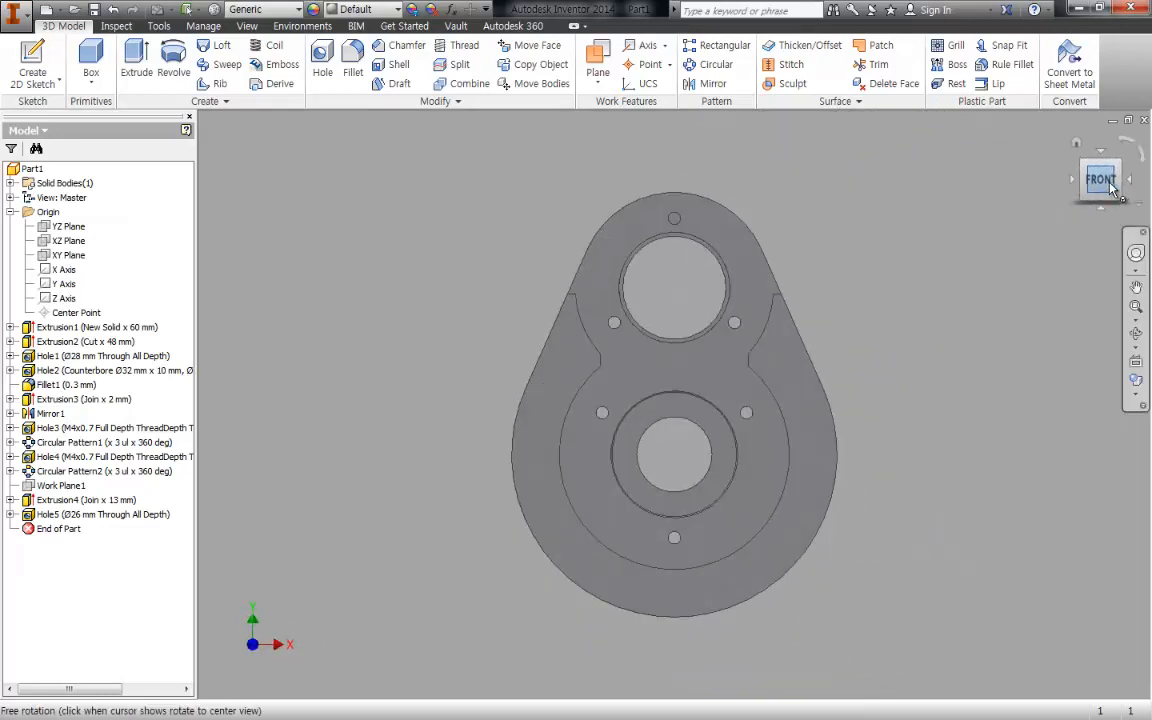
{"action": "left_click", "coordinate": [1136, 380]}
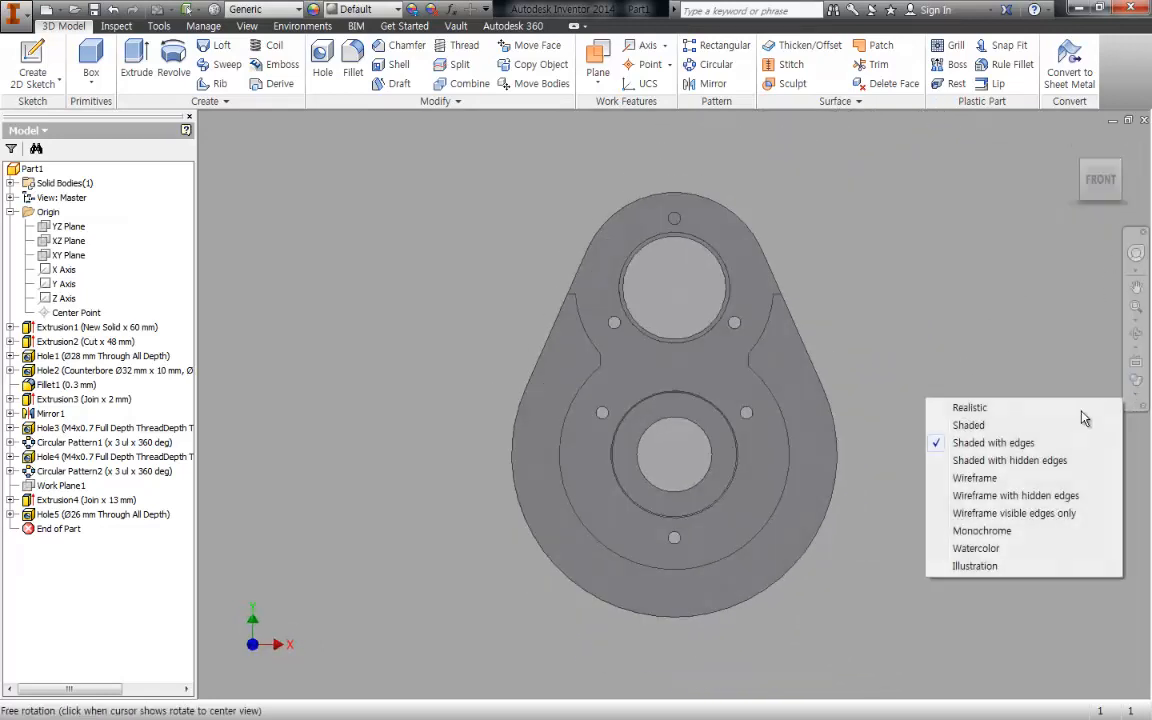
{"action": "left_click", "coordinate": [1038, 462]}
{"action": "scroll", "coordinate": [640, 300], "scroll_direction": "down", "scroll_amount": 5}
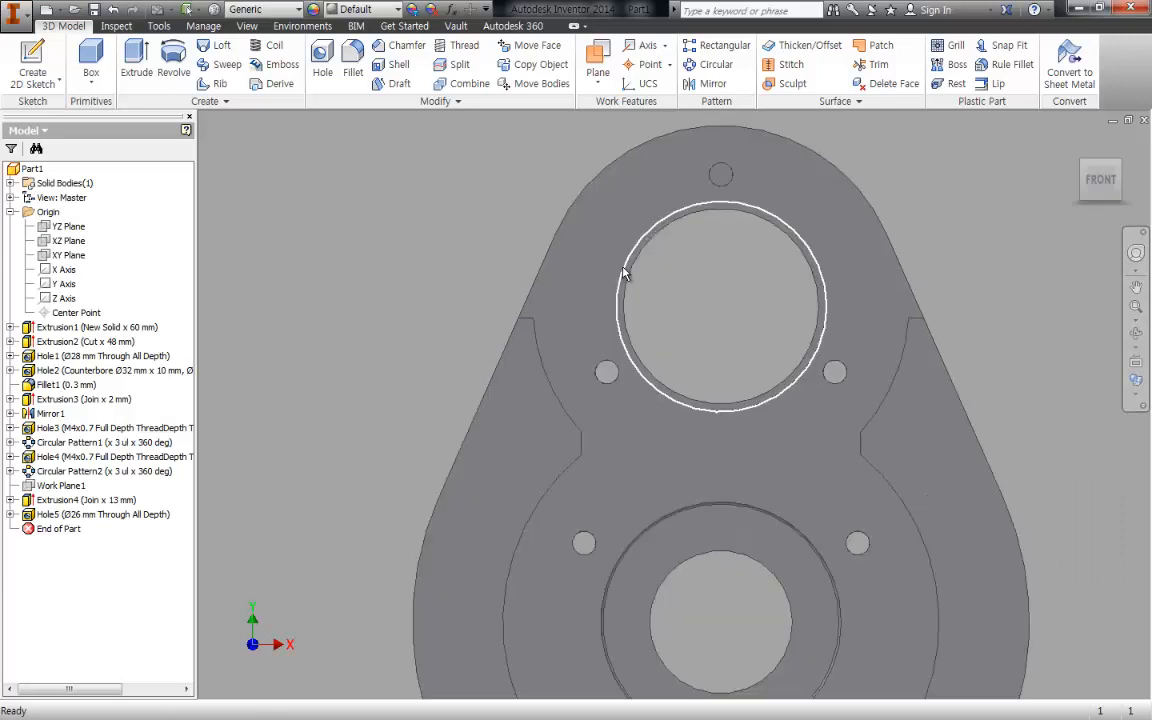
{"action": "middle_click_drag", "start_coordinate": [690, 318], "coordinate": [585, 356]}
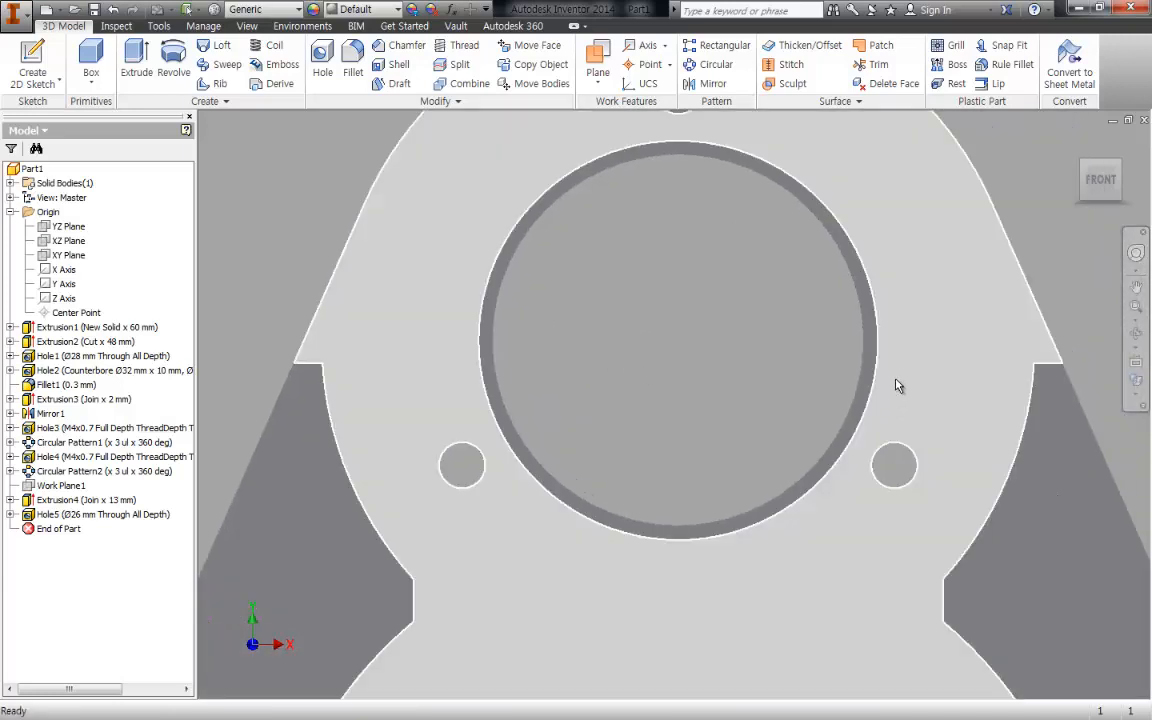
{"action": "scroll", "coordinate": [955, 438], "scroll_direction": "up", "scroll_amount": 5}
- Show the housing as wireframe with hidden edges and examine the internal support outline behind the front face
{"action": "left_click", "coordinate": [1136, 380]}
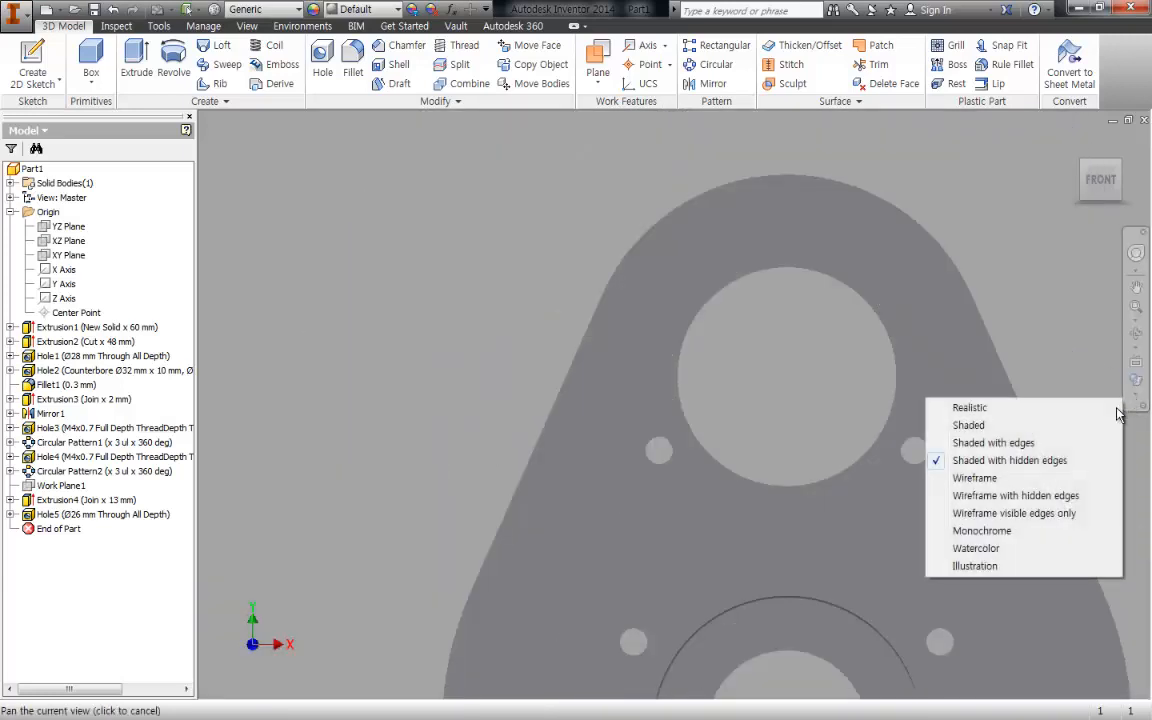
{"action": "left_click", "coordinate": [1077, 503]}
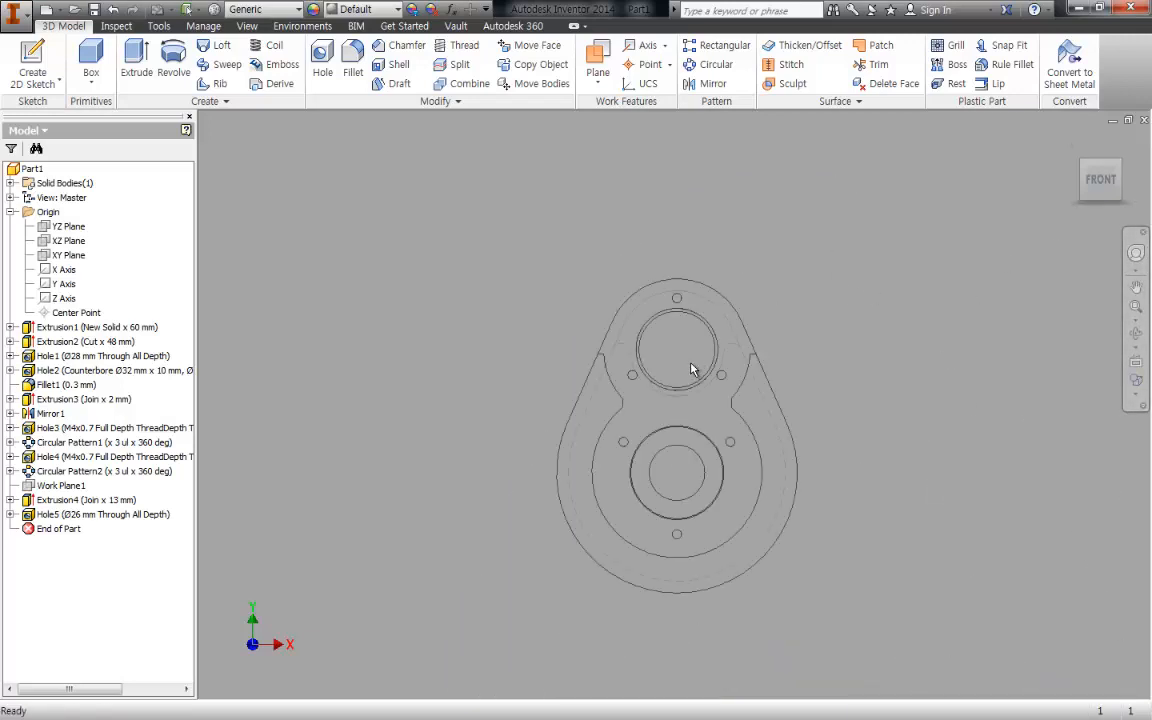
{"action": "scroll", "coordinate": [703, 425], "scroll_direction": "up", "scroll_amount": 3}
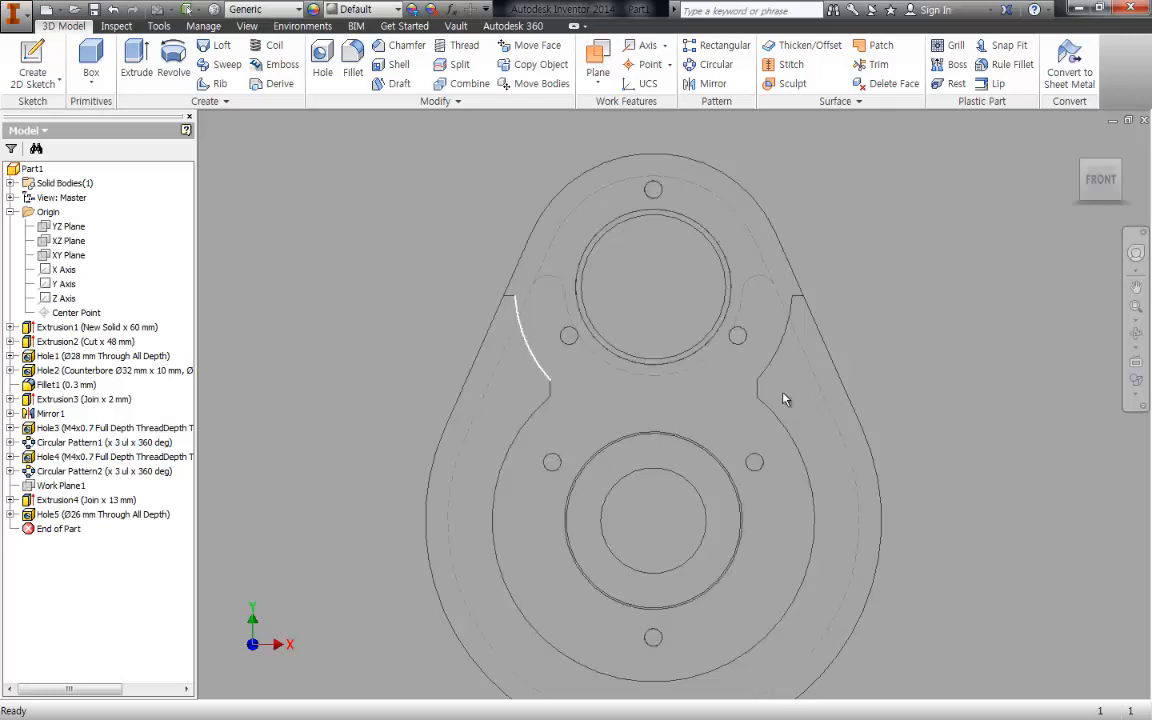
{"action": "middle_click_drag", "start_coordinate": [892, 468], "coordinate": [874, 458]}
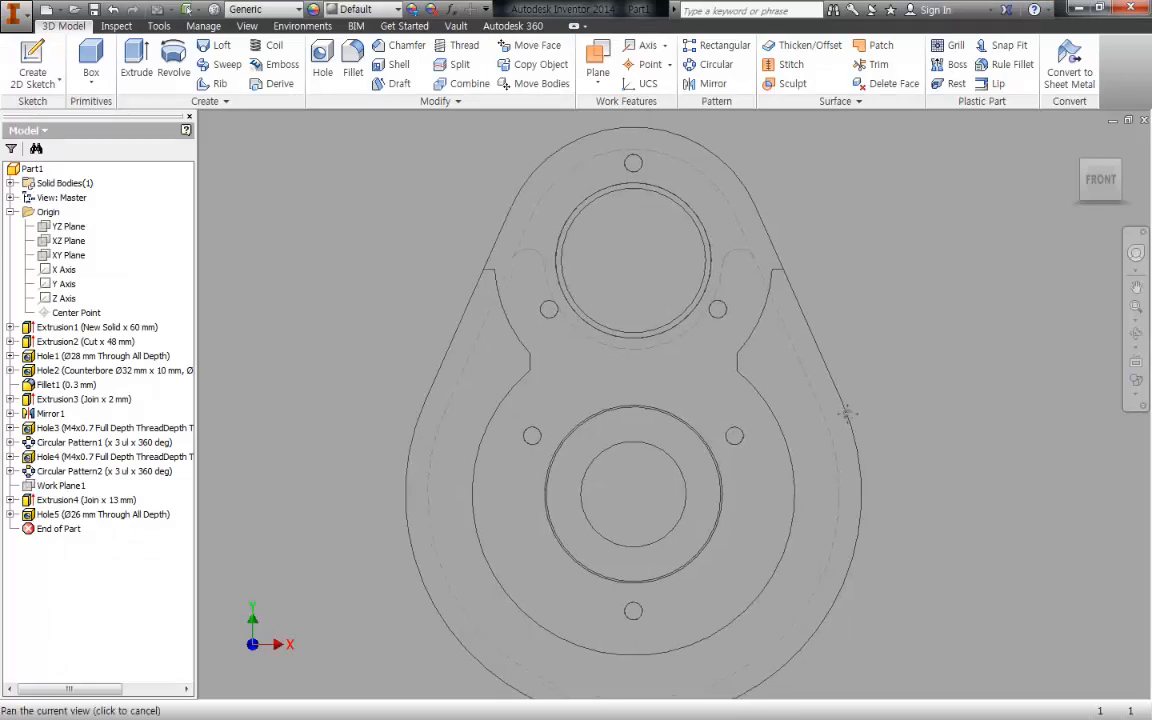
- Restore the shaded with edges display and inspect the housing in an oblique view
{"action": "left_click", "coordinate": [1136, 379]}
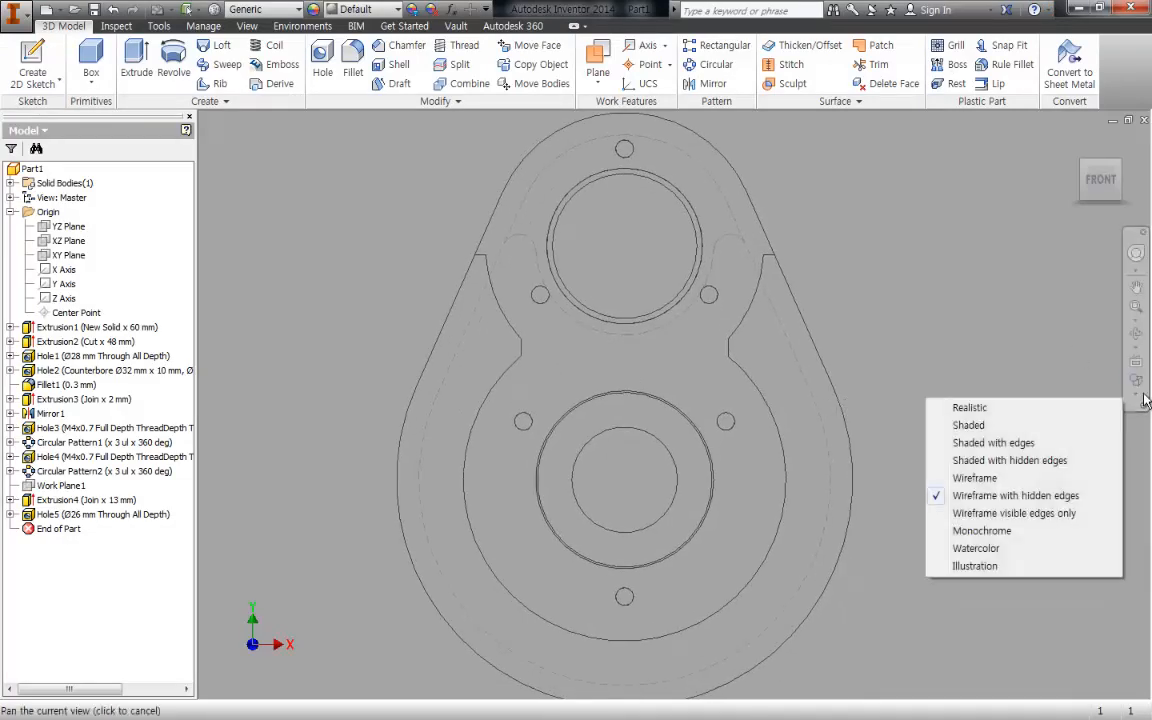
{"action": "left_click", "coordinate": [1034, 449]}
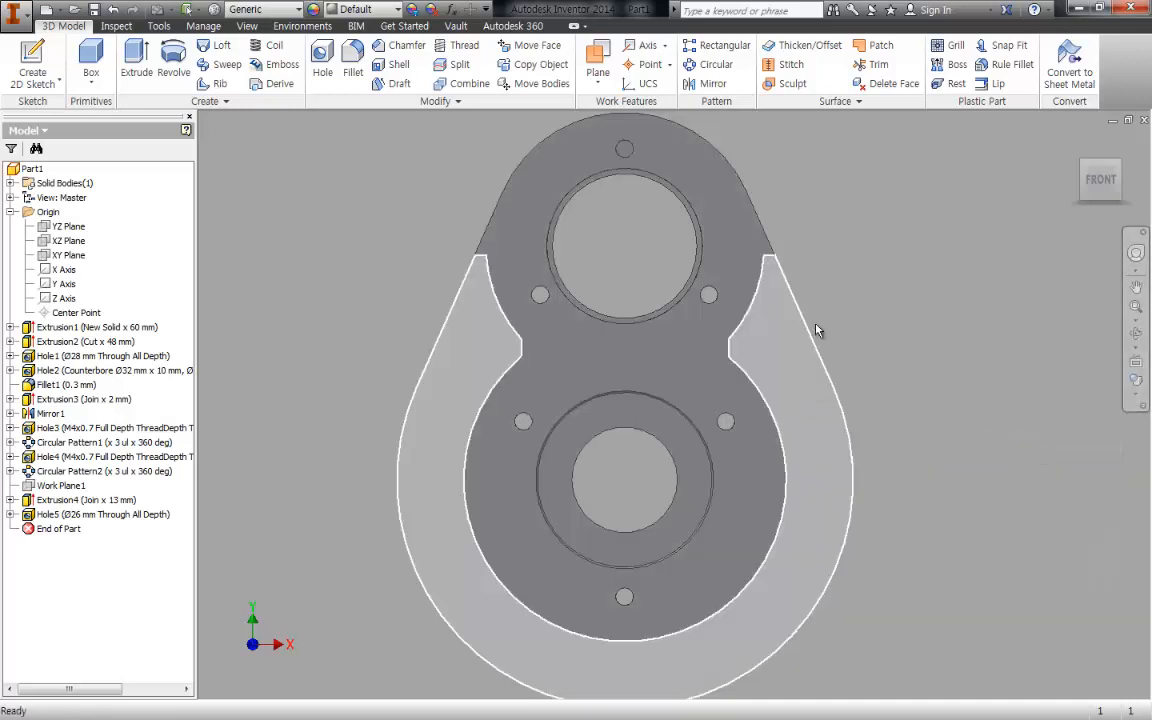
{"action": "mouse_move", "coordinate": [828, 324]}
{"action": "middle_mouse_down", "text": "shift"}
{"action": "mouse_move", "coordinate": [863, 319]}
{"action": "mouse_move", "coordinate": [856, 311]}
{"action": "mouse_move", "coordinate": [862, 338]}
{"action": "mouse_move", "coordinate": [754, 245]}
{"action": "mouse_move", "coordinate": [866, 266]}
{"action": "middle_mouse_up", "text": "shift"}
{"action": "scroll", "coordinate": [862, 338], "scroll_direction": "up", "scroll_amount": 3}
{"action": "scroll", "coordinate": [754, 245], "scroll_direction": "down", "scroll_amount": 5}
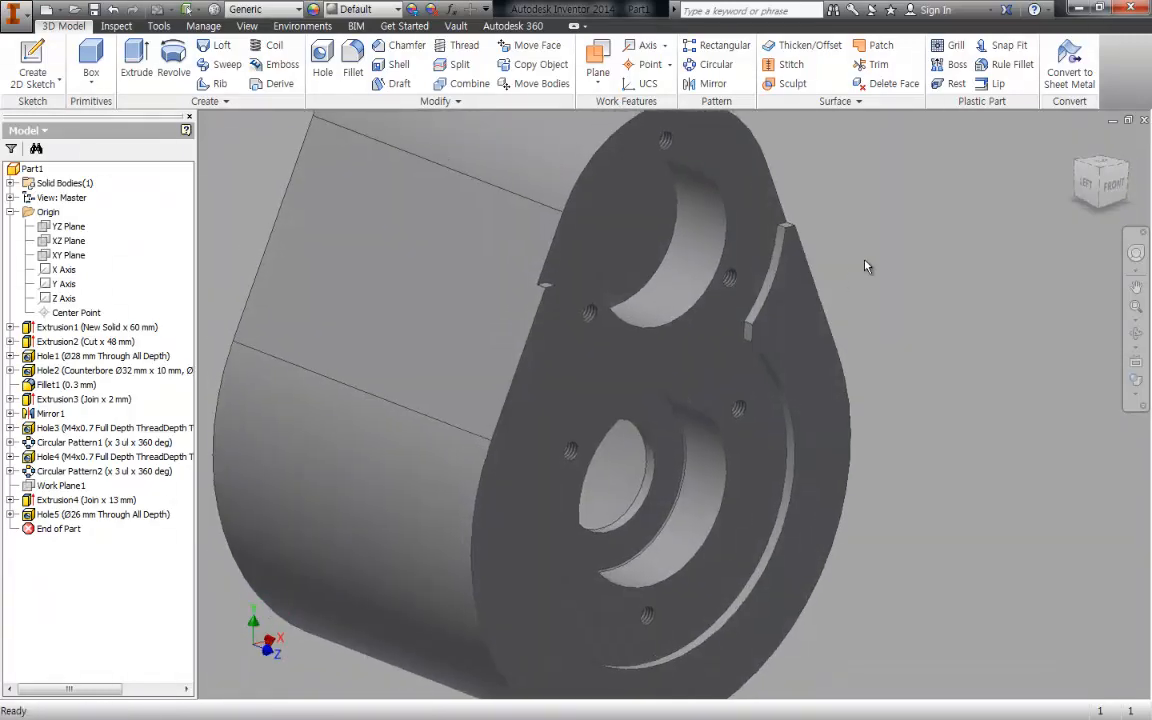
{"action": "middle_click_drag", "start_coordinate": [866, 266], "coordinate": [646, 293], "text": "shift"}
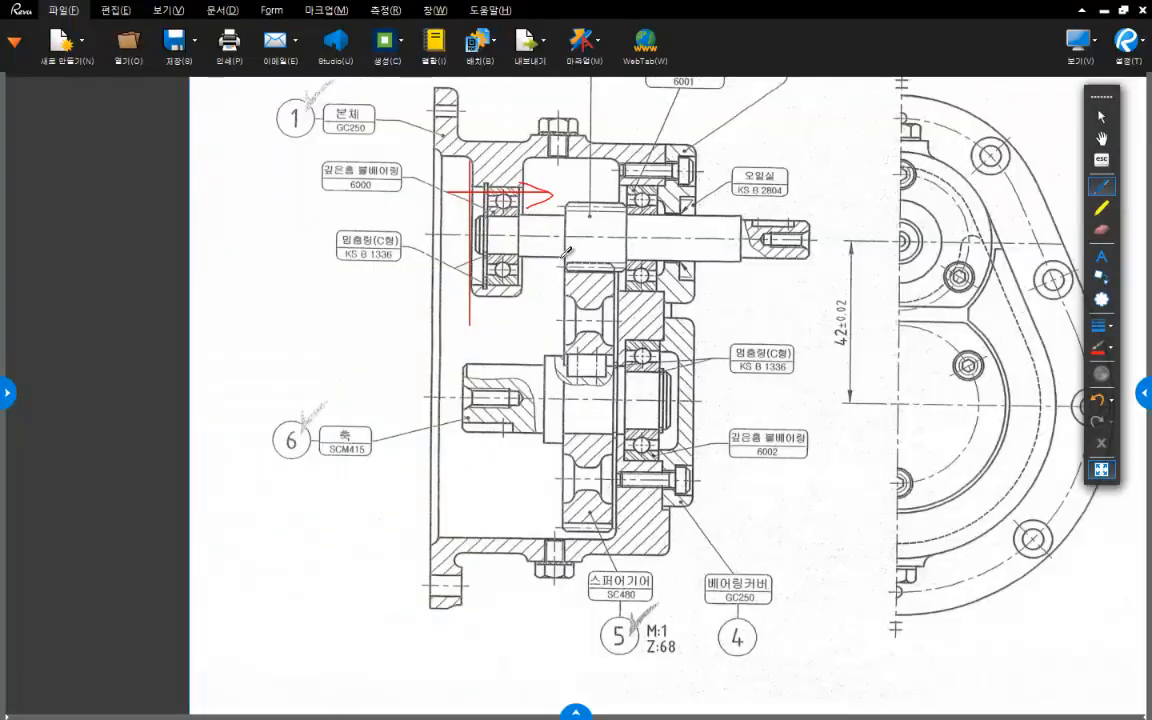
- Mark the upper shaft and the balls of its 6001 and 6000 bearings with the red pen on the assembly section
{"action": "scroll", "coordinate": [568, 280], "scroll_direction": "up", "scroll_amount": 5, "text": "ctrl"}
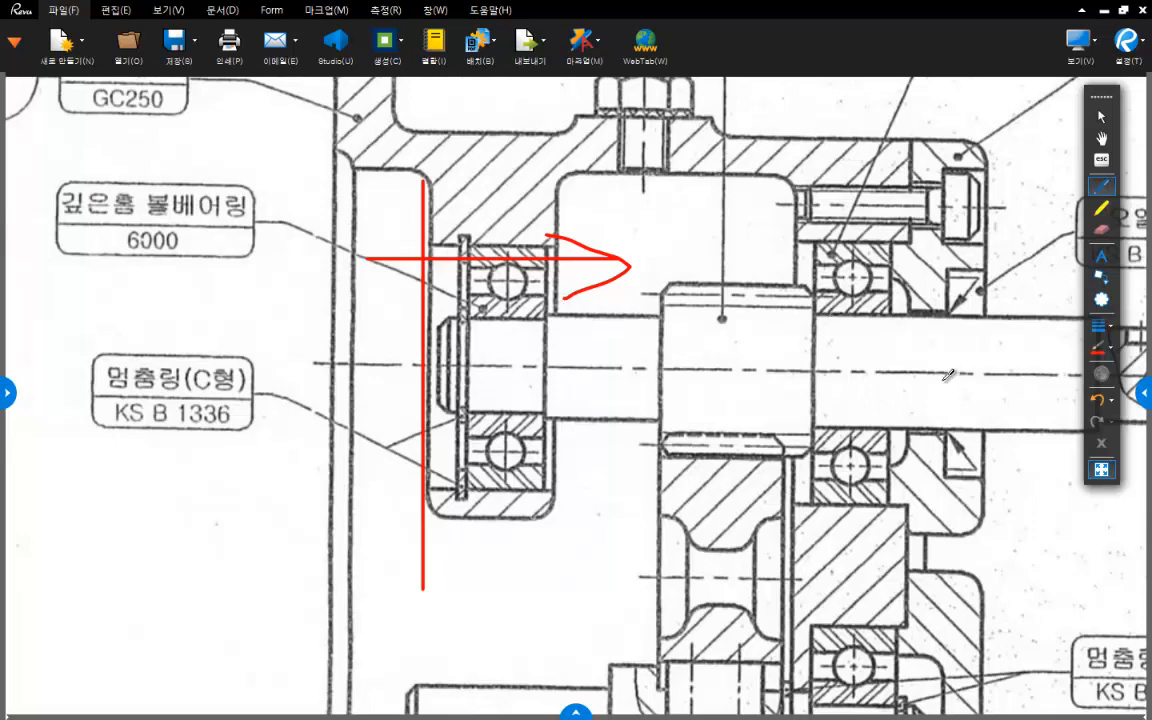
{"action": "middle_click_drag", "start_coordinate": [943, 381], "coordinate": [789, 366]}
{"action": "left_click_drag", "start_coordinate": [915, 356], "coordinate": [882, 401]}
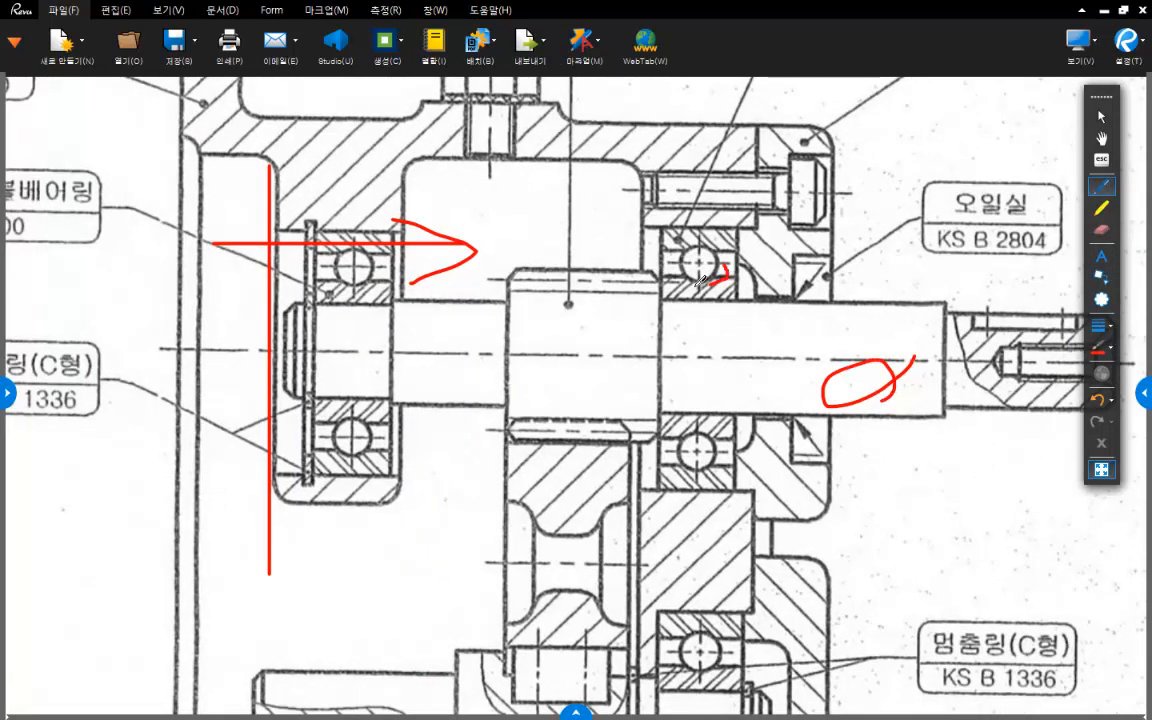
{"action": "left_click_drag", "start_coordinate": [703, 256], "coordinate": [722, 268]}
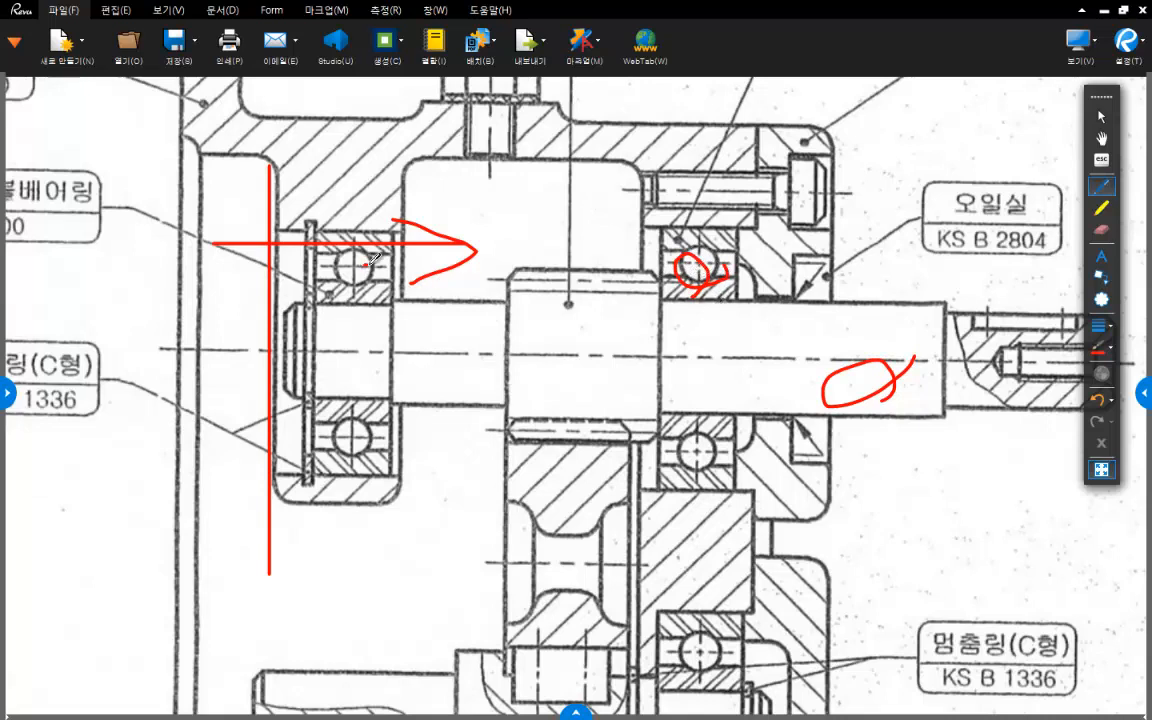
{"action": "mouse_move", "coordinate": [368, 262]}
{"action": "left_mouse_down"}
{"action": "mouse_move", "coordinate": [352, 281]}
{"action": "mouse_move", "coordinate": [371, 266]}
{"action": "left_mouse_up"}
{"action": "left_click", "coordinate": [765, 236]}
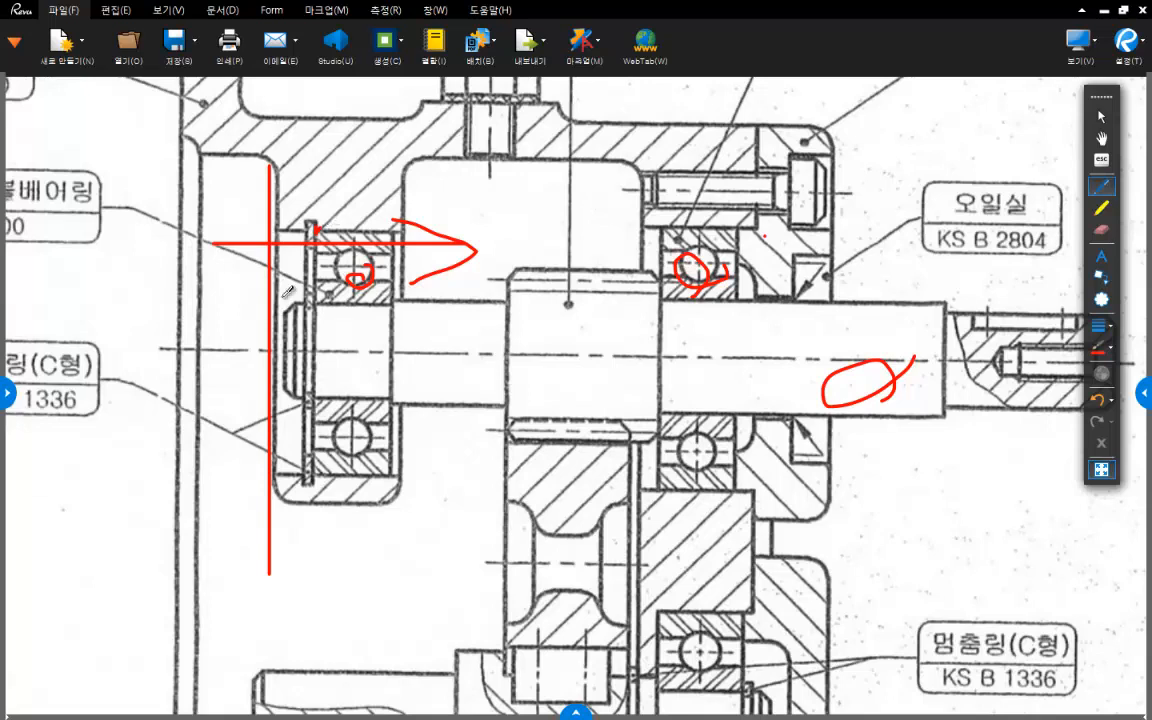
- Mark the bore wall ahead of the 6000 bearing's retaining ring and draw red pointers to both upper bearings' outer rings
{"action": "left_click_drag", "start_coordinate": [279, 228], "coordinate": [306, 228]}
{"action": "left_click_drag", "start_coordinate": [339, 189], "coordinate": [349, 248]}
{"action": "left_click_drag", "start_coordinate": [668, 198], "coordinate": [713, 262]}
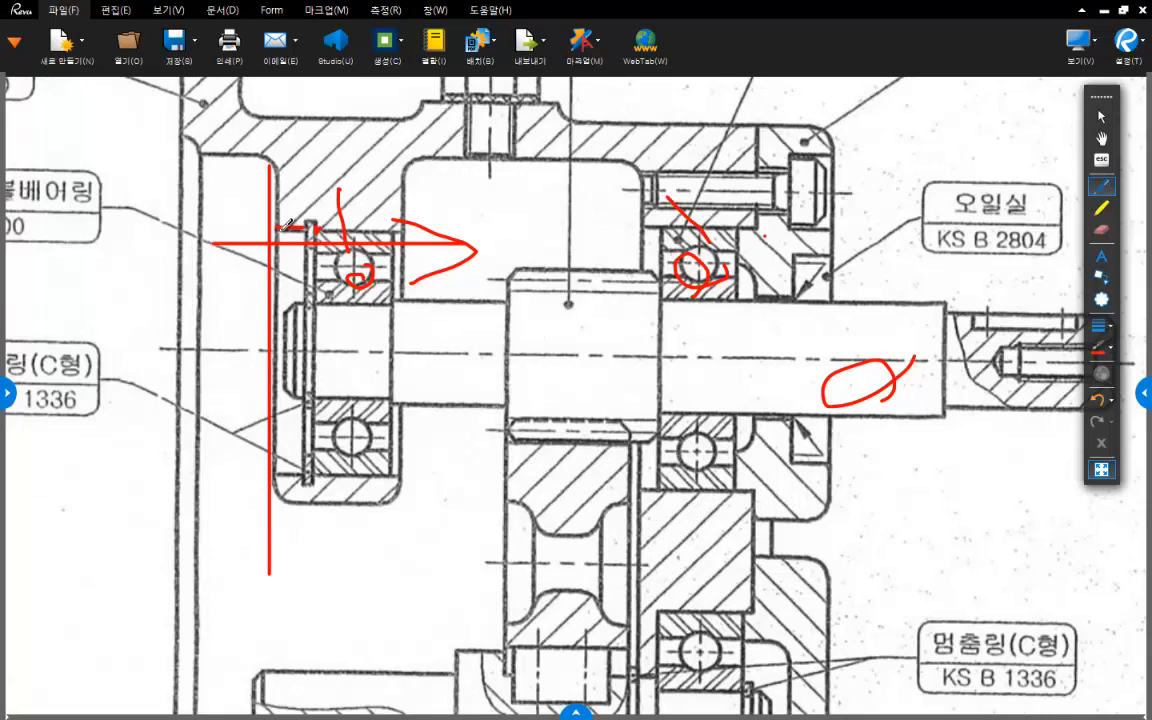
{"action": "mouse_move", "coordinate": [318, 214]}
{"action": "left_mouse_down"}
{"action": "mouse_move", "coordinate": [321, 236]}
{"action": "mouse_move", "coordinate": [330, 223]}
{"action": "mouse_move", "coordinate": [321, 236]}
{"action": "left_mouse_up"}
- Erase the red lines and pointers around the 6000 bearing's bore wall and retaining ring
{"action": "scroll", "coordinate": [320, 216], "scroll_direction": "up", "scroll_amount": 1}
{"action": "scroll", "coordinate": [343, 228], "scroll_direction": "up", "scroll_amount": 1}
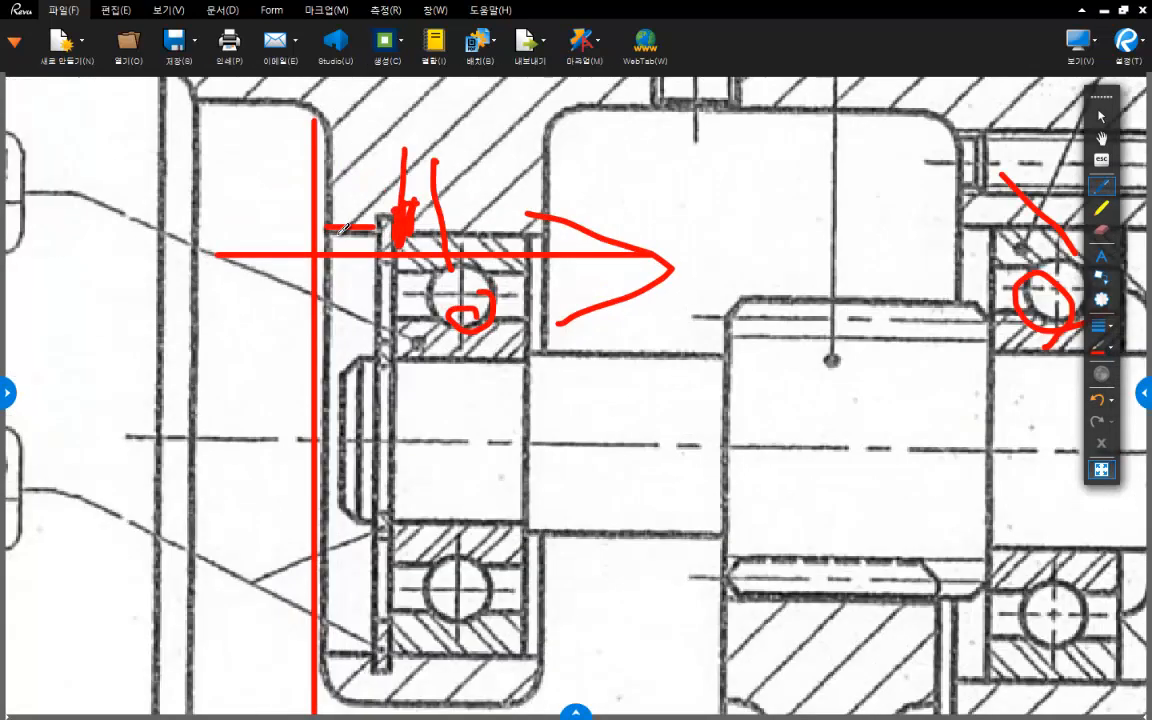
{"action": "scroll", "coordinate": [343, 228], "scroll_direction": "up", "scroll_amount": 2}
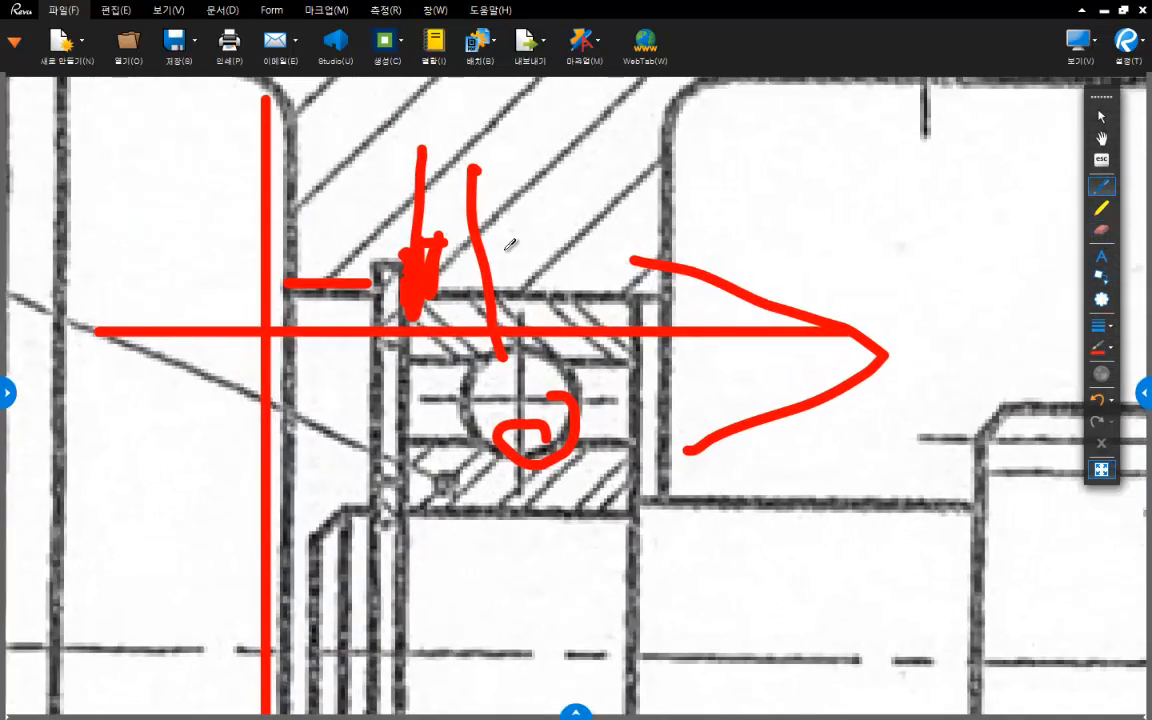
{"action": "mouse_move", "coordinate": [510, 244]}
{"action": "left_mouse_down"}
{"action": "mouse_move", "coordinate": [410, 262]}
{"action": "mouse_move", "coordinate": [480, 250]}
{"action": "mouse_move", "coordinate": [282, 252]}
{"action": "mouse_move", "coordinate": [408, 272]}
{"action": "mouse_move", "coordinate": [984, 181]}
{"action": "left_mouse_up"}
{"action": "left_click", "coordinate": [1101, 229]}
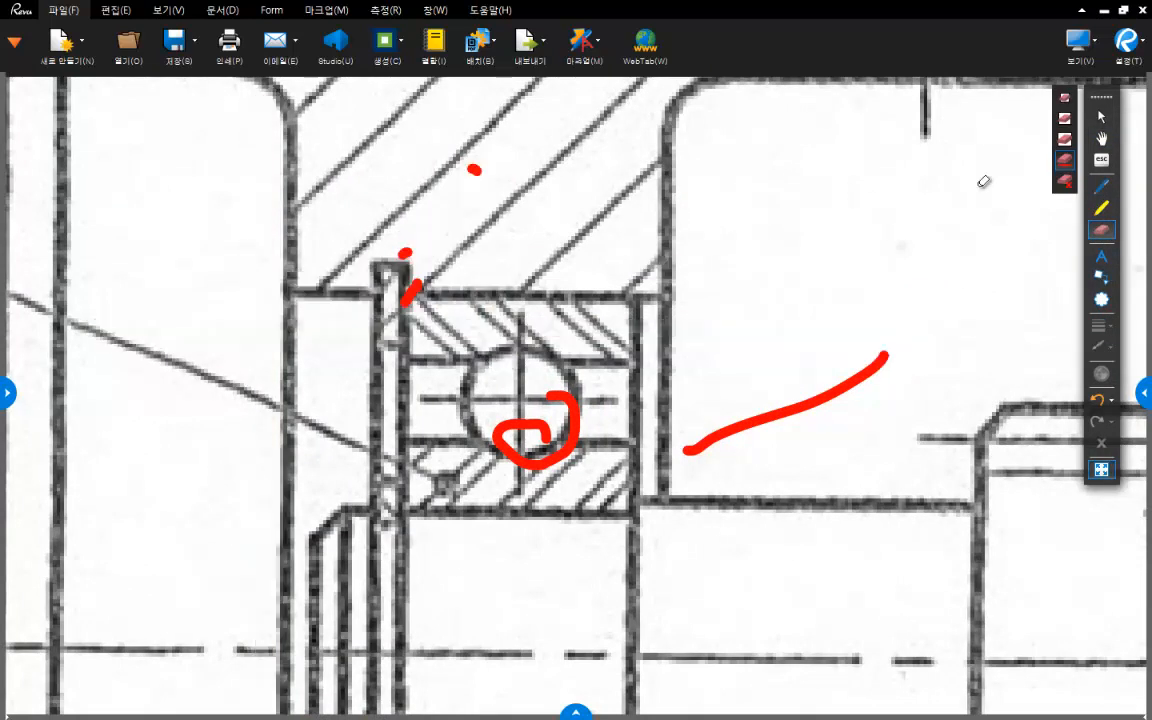
- Sketch red arcs spanning the bore wall from the bearing support's face to the retaining ring groove, and erase them
{"action": "left_click", "coordinate": [1101, 186]}
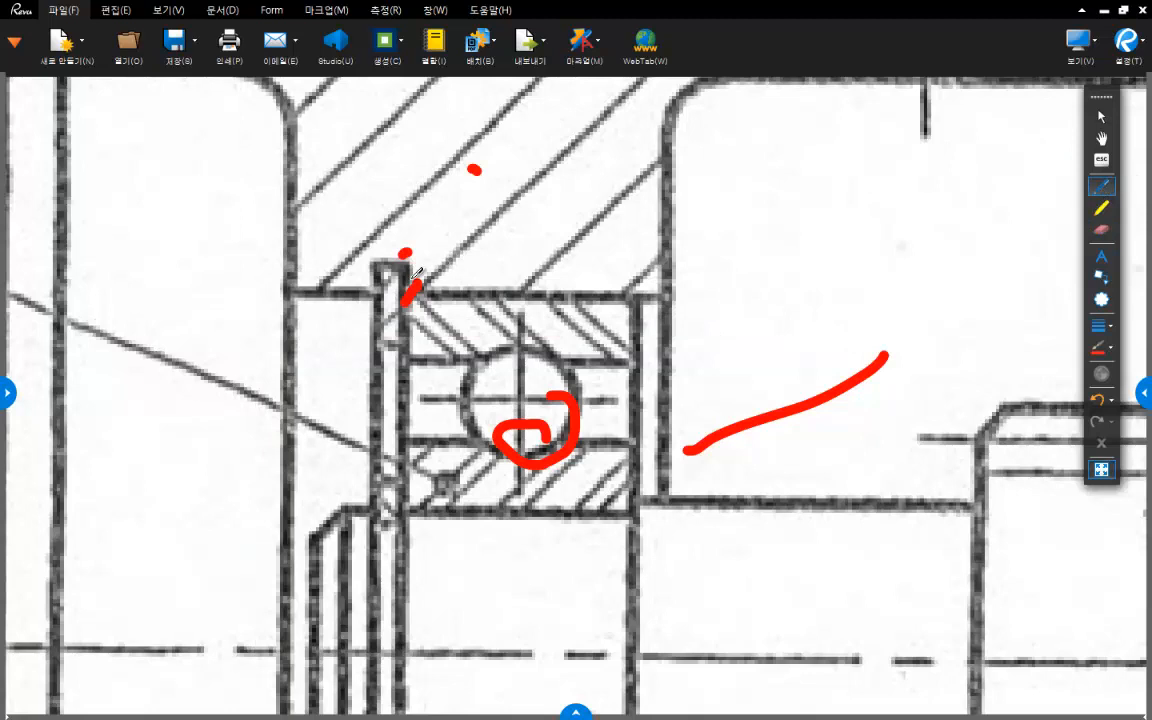
{"action": "mouse_move", "coordinate": [296, 284]}
{"action": "left_mouse_down"}
{"action": "mouse_move", "coordinate": [314, 268]}
{"action": "mouse_move", "coordinate": [378, 280]}
{"action": "left_mouse_up"}
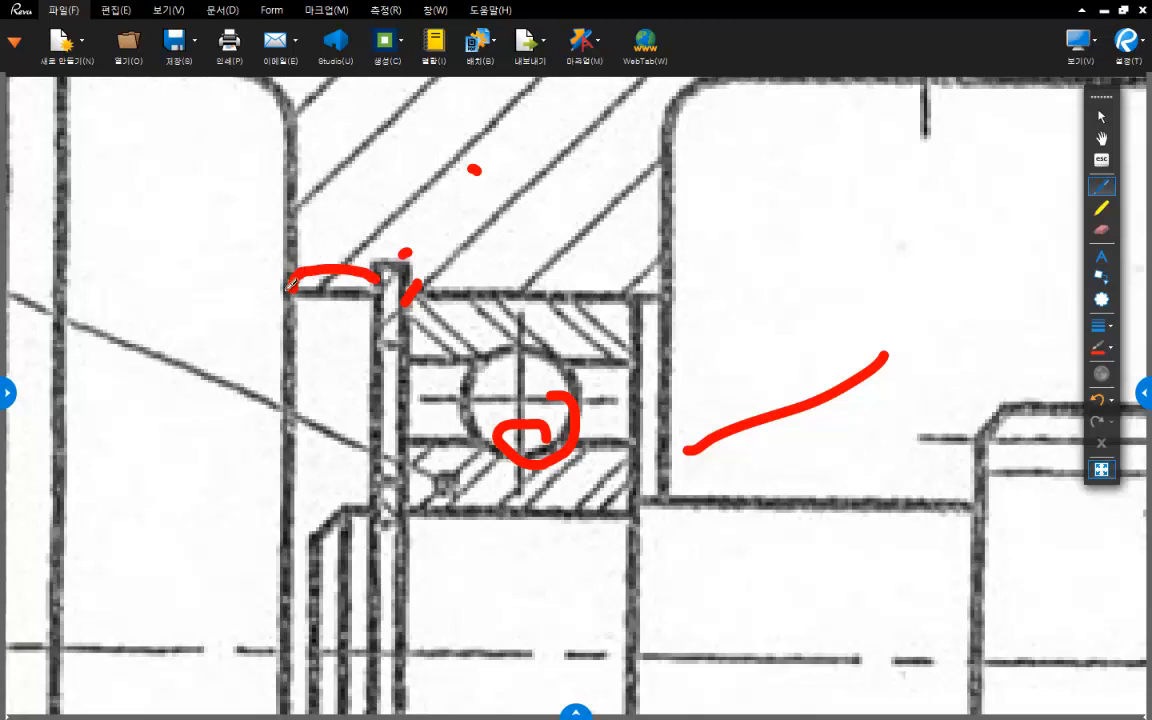
{"action": "mouse_move", "coordinate": [283, 290]}
{"action": "left_mouse_down"}
{"action": "mouse_move", "coordinate": [345, 238]}
{"action": "mouse_move", "coordinate": [404, 254]}
{"action": "mouse_move", "coordinate": [418, 283]}
{"action": "mouse_move", "coordinate": [376, 296]}
{"action": "left_mouse_up"}
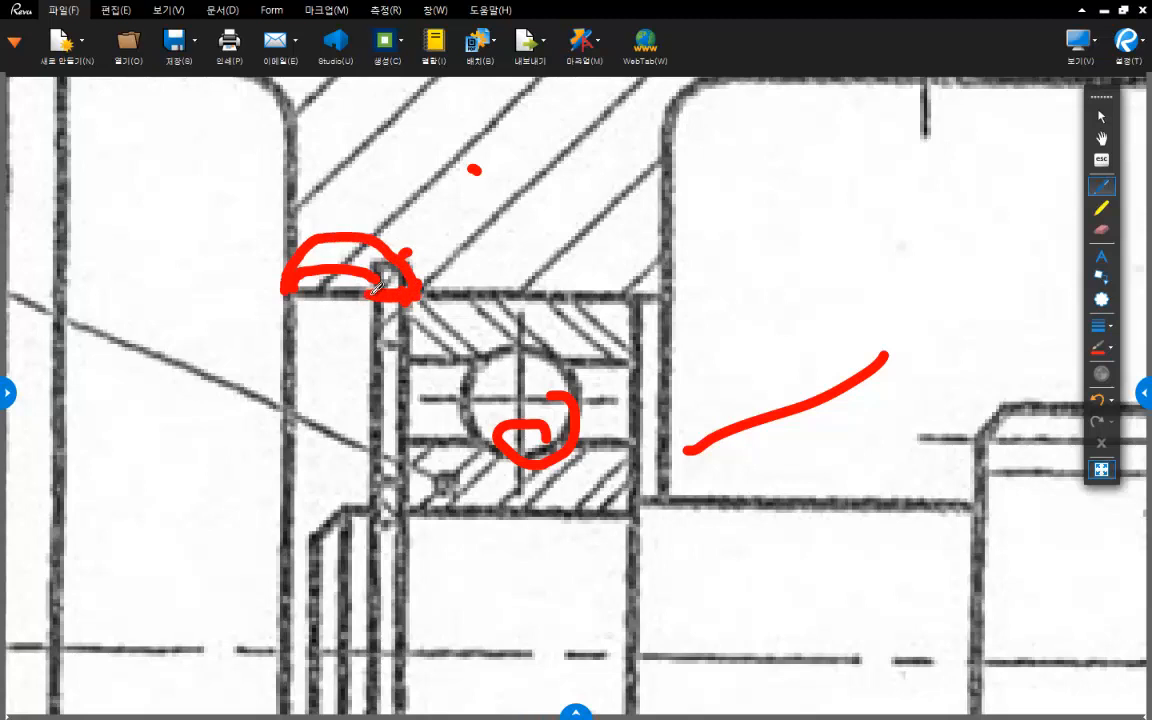
{"action": "mouse_move", "coordinate": [287, 291]}
{"action": "left_mouse_down"}
{"action": "mouse_move", "coordinate": [322, 266]}
{"action": "mouse_move", "coordinate": [369, 284]}
{"action": "left_mouse_up"}
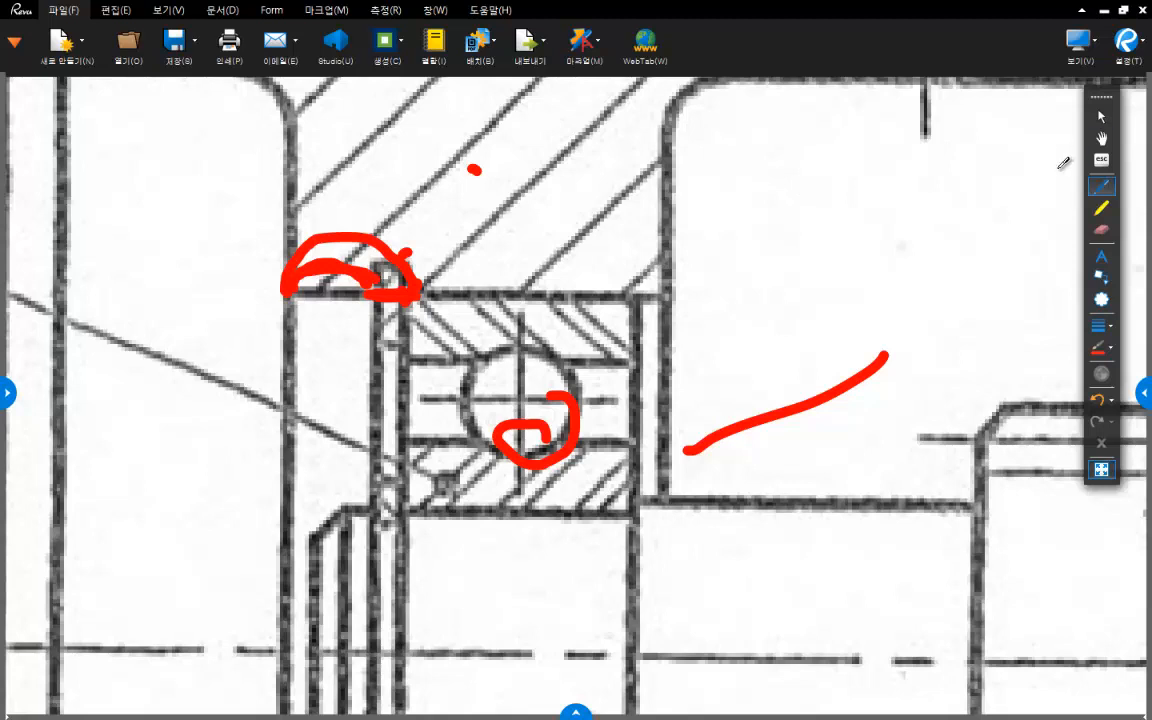
{"action": "left_click", "coordinate": [1101, 229]}
{"action": "mouse_move", "coordinate": [410, 259]}
{"action": "left_mouse_down"}
{"action": "mouse_move", "coordinate": [363, 262]}
{"action": "mouse_move", "coordinate": [432, 345]}
{"action": "left_mouse_up"}
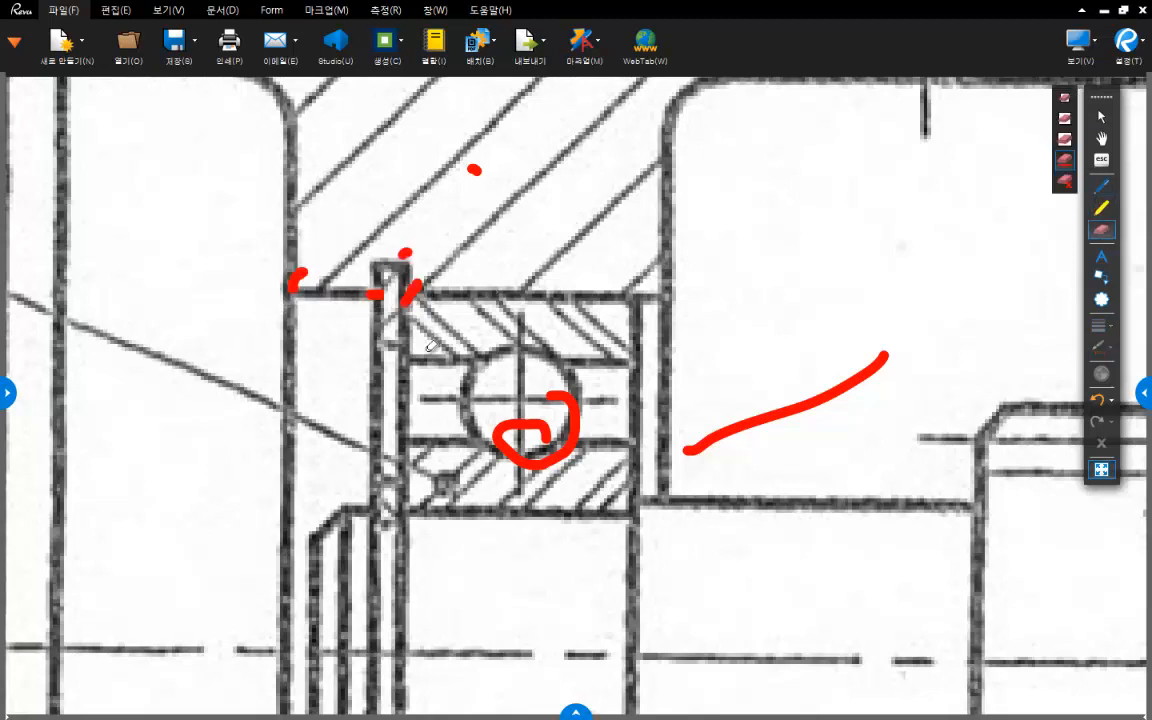
- Circle the retaining ring groove and the adjacent bore wall in red, and erase the circles
{"action": "left_click", "coordinate": [1102, 187]}
{"action": "mouse_move", "coordinate": [417, 286]}
{"action": "left_mouse_down"}
{"action": "mouse_move", "coordinate": [418, 326]}
{"action": "mouse_move", "coordinate": [267, 303]}
{"action": "mouse_move", "coordinate": [362, 200]}
{"action": "mouse_move", "coordinate": [430, 298]}
{"action": "mouse_move", "coordinate": [405, 272]}
{"action": "mouse_move", "coordinate": [380, 305]}
{"action": "mouse_move", "coordinate": [318, 215]}
{"action": "mouse_move", "coordinate": [436, 254]}
{"action": "mouse_move", "coordinate": [386, 307]}
{"action": "left_mouse_up"}
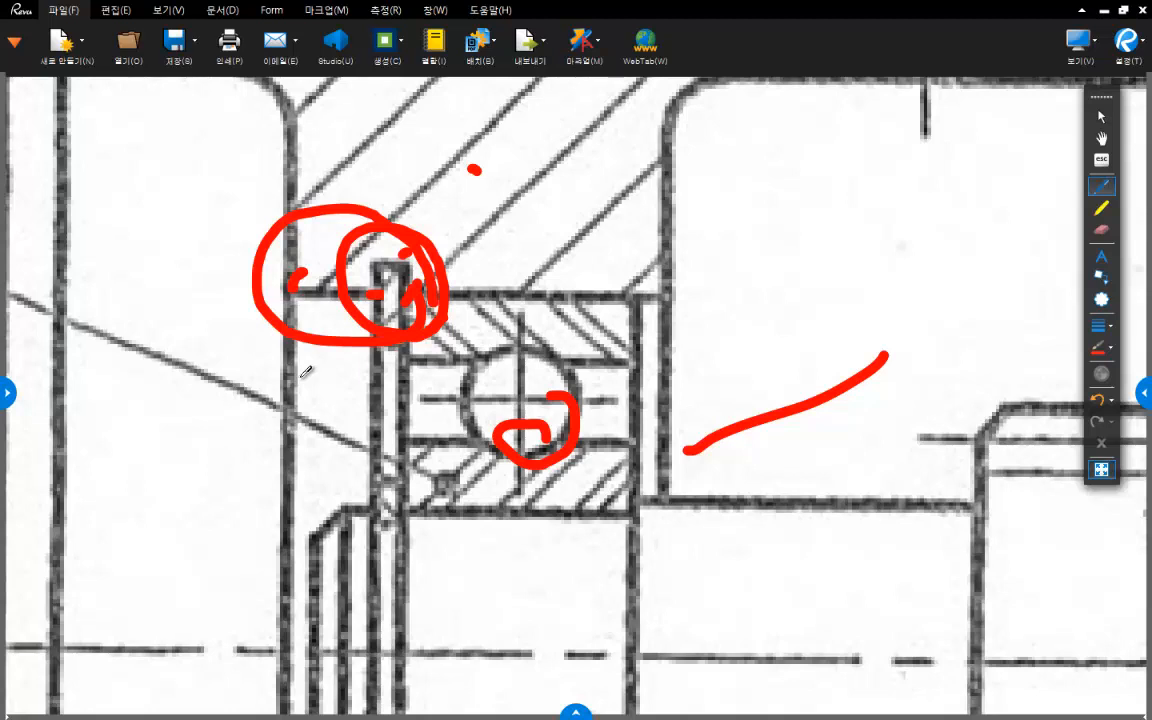
{"action": "left_click", "coordinate": [1101, 229]}
{"action": "mouse_move", "coordinate": [309, 264]}
{"action": "left_mouse_down"}
{"action": "mouse_move", "coordinate": [408, 208]}
{"action": "mouse_move", "coordinate": [304, 232]}
{"action": "mouse_move", "coordinate": [395, 285]}
{"action": "left_mouse_up"}
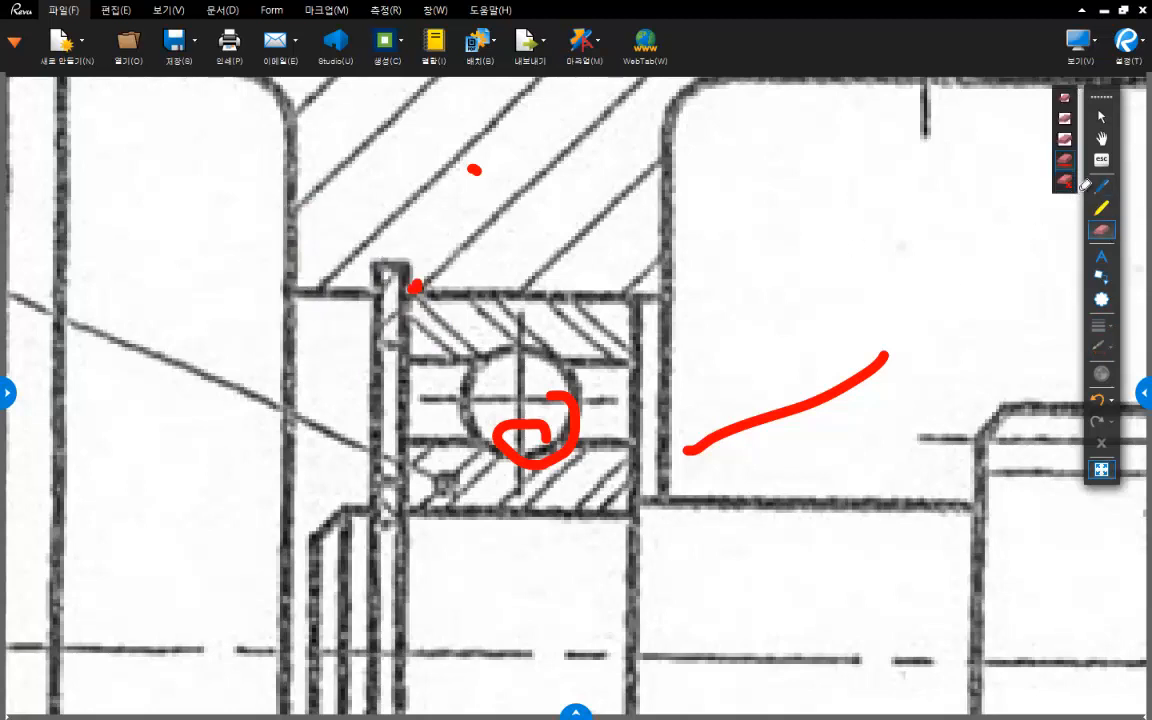
- Add a horizontal dimension from the bearing support's face to the near edge of the retaining ring groove, with its line closer to the bore
{"action": "left_click", "coordinate": [1101, 186]}
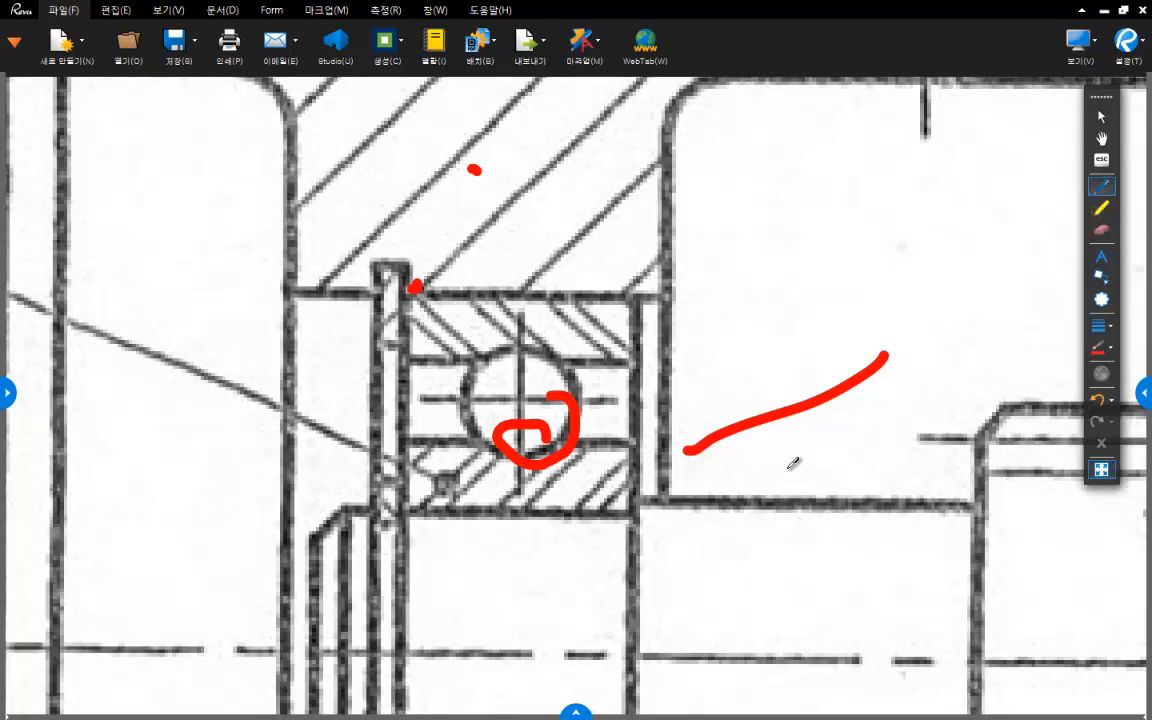
{"action": "key", "text": "Escape"}
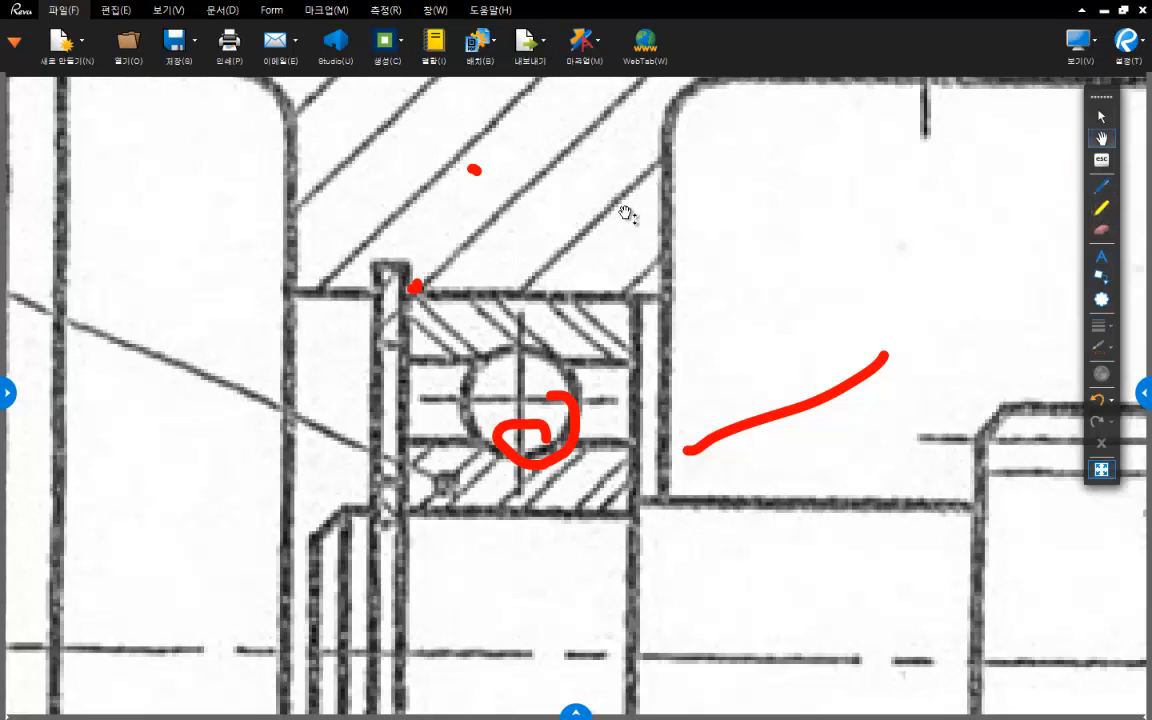
{"action": "key", "text": "shift+l"}
{"action": "left_click", "coordinate": [291, 291]}
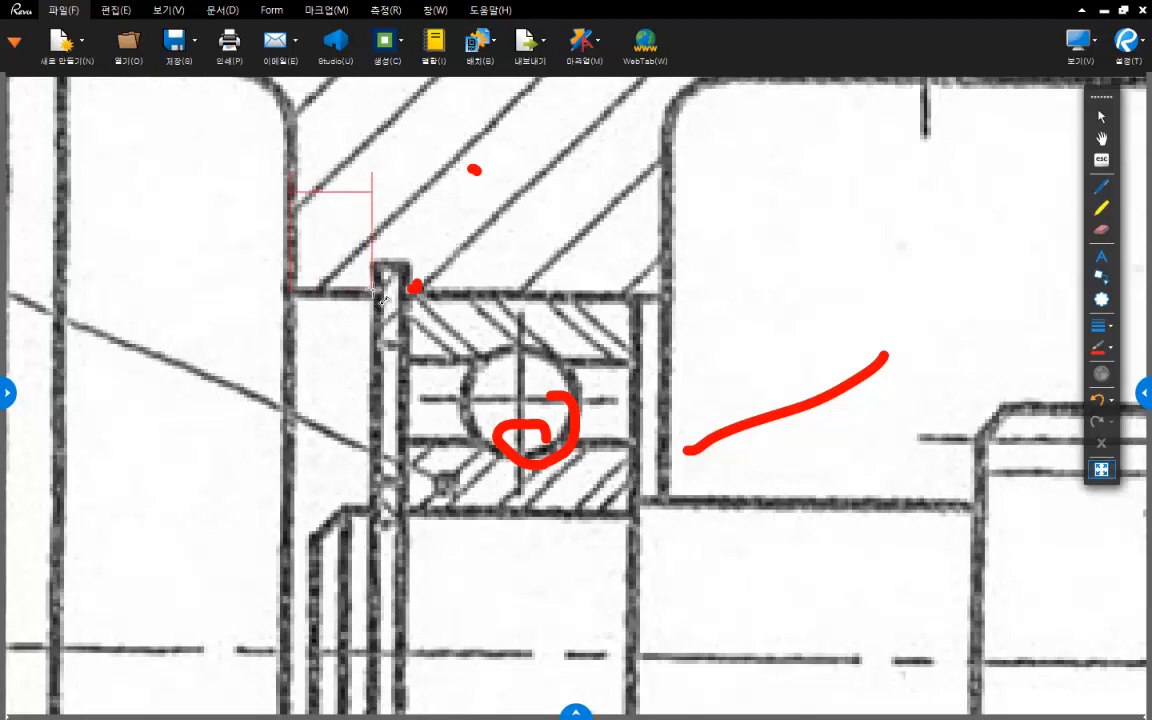
{"action": "left_click", "coordinate": [373, 291]}
{"action": "left_click", "coordinate": [551, 173]}
{"action": "middle_click_drag", "start_coordinate": [478, 202], "coordinate": [433, 431]}
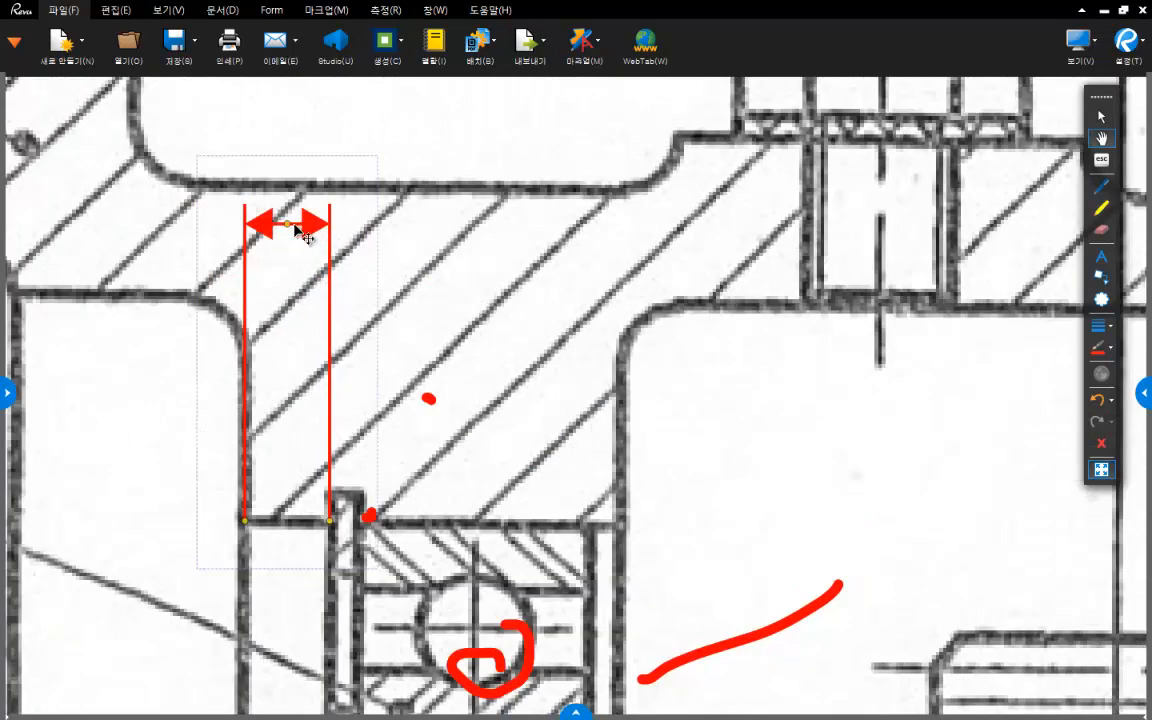
{"action": "left_click_drag", "start_coordinate": [291, 226], "coordinate": [275, 359]}
{"action": "mouse_move", "coordinate": [481, 359]}
{"action": "middle_mouse_down"}
{"action": "mouse_move", "coordinate": [504, 284]}
{"action": "mouse_move", "coordinate": [524, 262]}
{"action": "middle_mouse_up"}
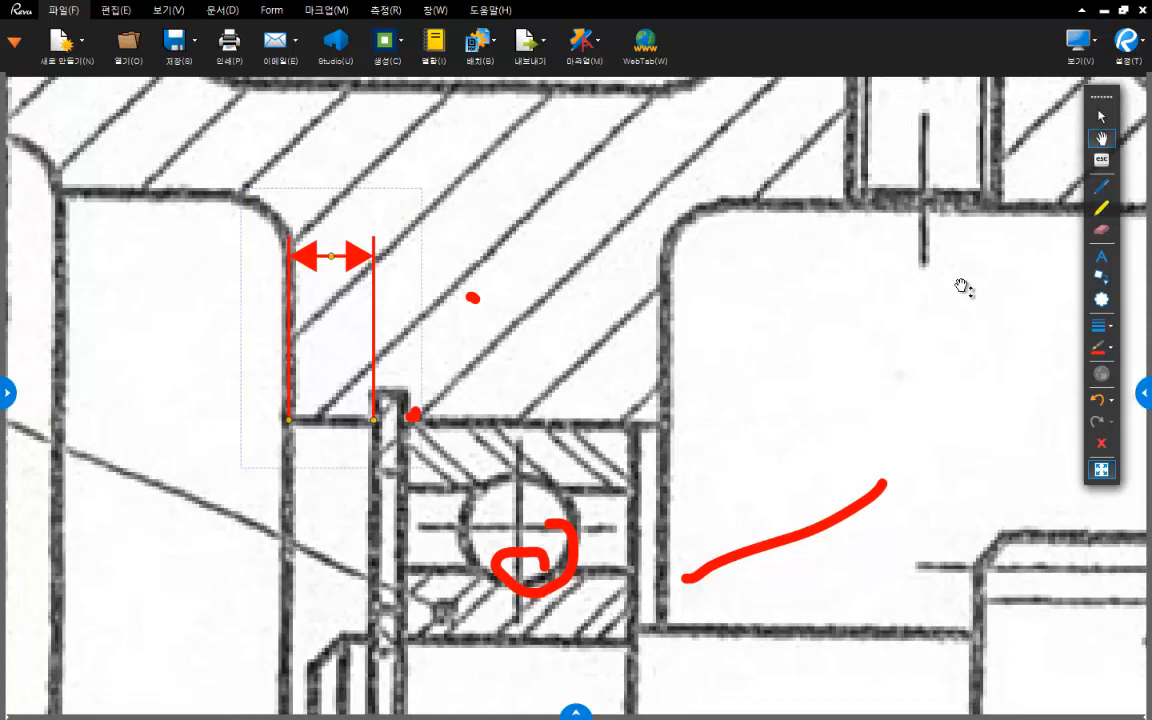
- Circle the dimensioned bore wall together with the retaining ring groove using the red pen
{"action": "left_click", "coordinate": [1102, 206]}
{"action": "left_click", "coordinate": [1101, 185]}
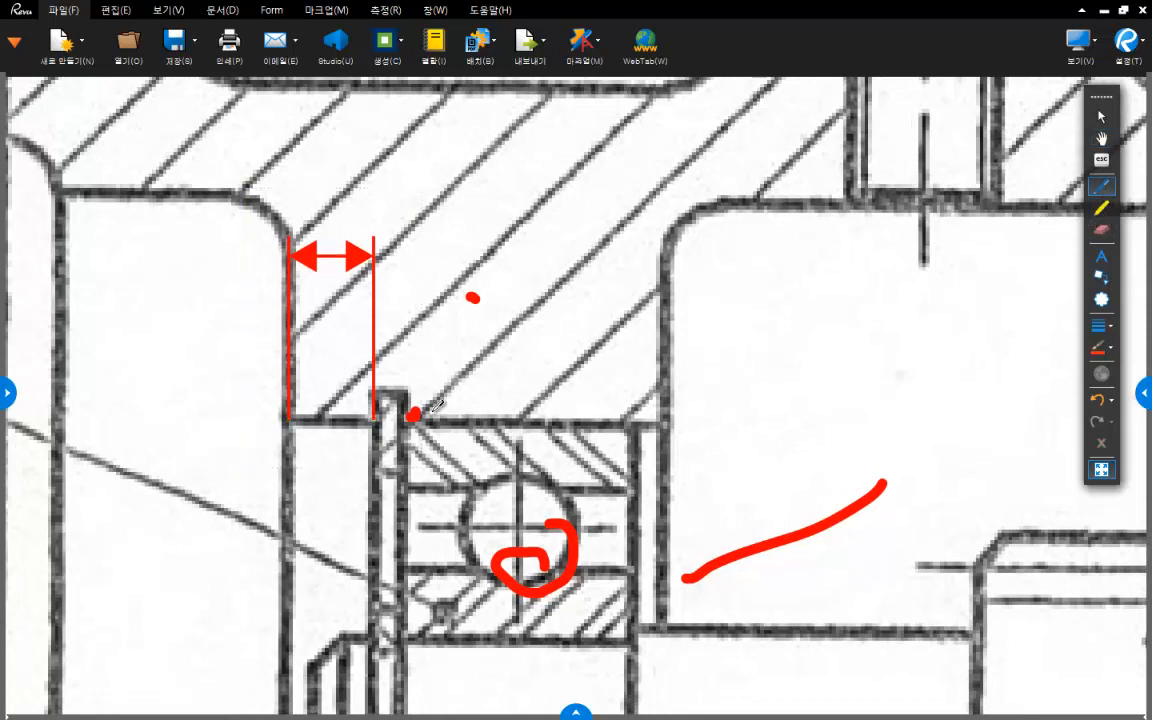
{"action": "mouse_move", "coordinate": [455, 441]}
{"action": "left_mouse_down"}
{"action": "mouse_move", "coordinate": [300, 512]}
{"action": "mouse_move", "coordinate": [245, 335]}
{"action": "mouse_move", "coordinate": [360, 300]}
{"action": "mouse_move", "coordinate": [466, 435]}
{"action": "mouse_move", "coordinate": [452, 458]}
{"action": "left_mouse_up"}
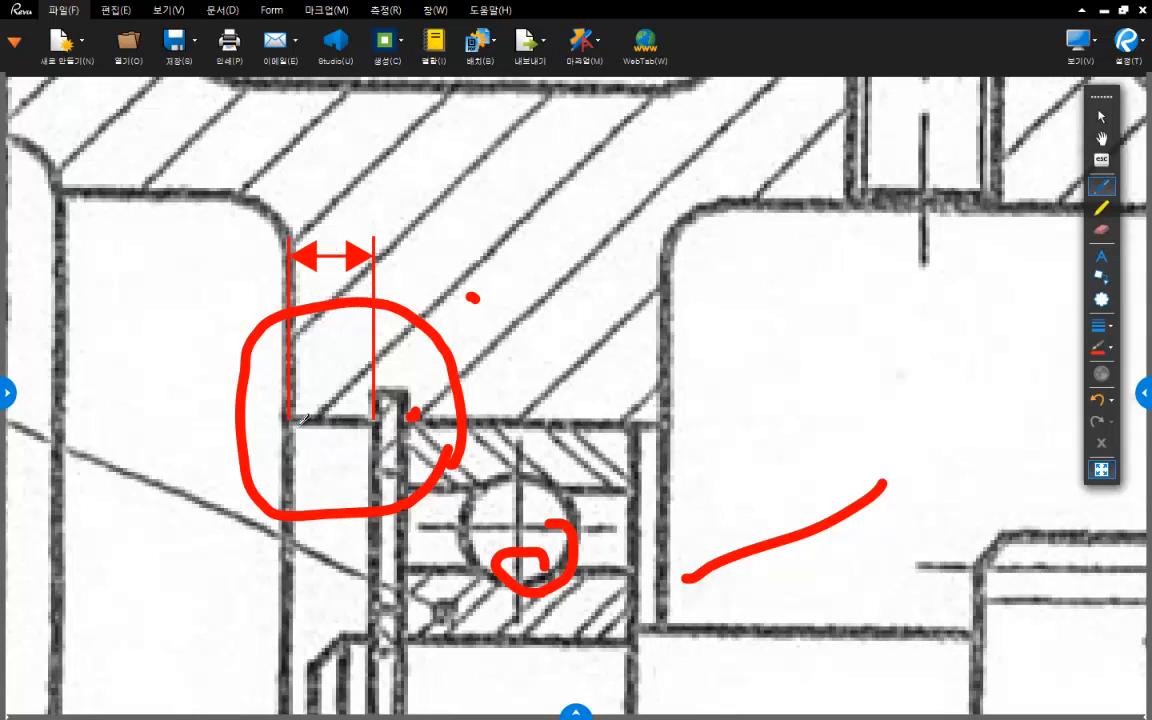
- Trace the bore wall between the support's face and the retaining ring groove in red, and circle the dimension above it
{"action": "mouse_move", "coordinate": [274, 431]}
{"action": "left_mouse_down"}
{"action": "mouse_move", "coordinate": [290, 395]}
{"action": "mouse_move", "coordinate": [280, 428]}
{"action": "mouse_move", "coordinate": [365, 427]}
{"action": "mouse_move", "coordinate": [380, 407]}
{"action": "left_mouse_up"}
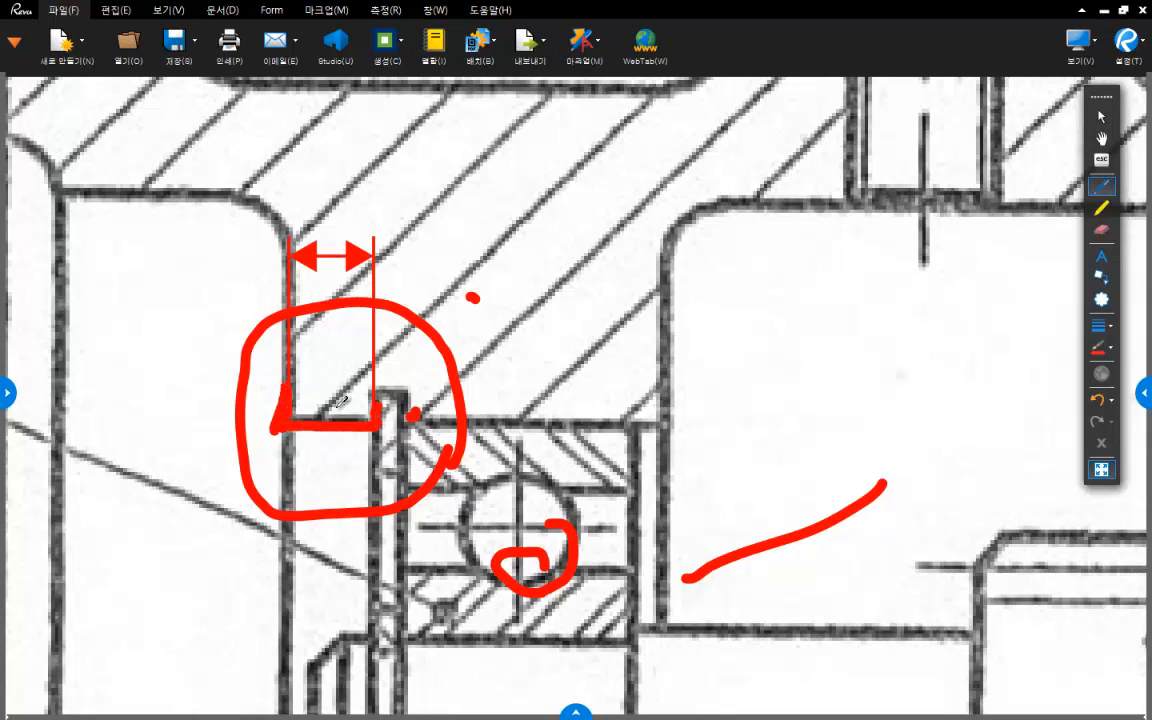
{"action": "mouse_move", "coordinate": [412, 290]}
{"action": "left_mouse_down"}
{"action": "mouse_move", "coordinate": [205, 258]}
{"action": "mouse_move", "coordinate": [395, 275]}
{"action": "mouse_move", "coordinate": [243, 207]}
{"action": "mouse_move", "coordinate": [349, 264]}
{"action": "left_mouse_up"}
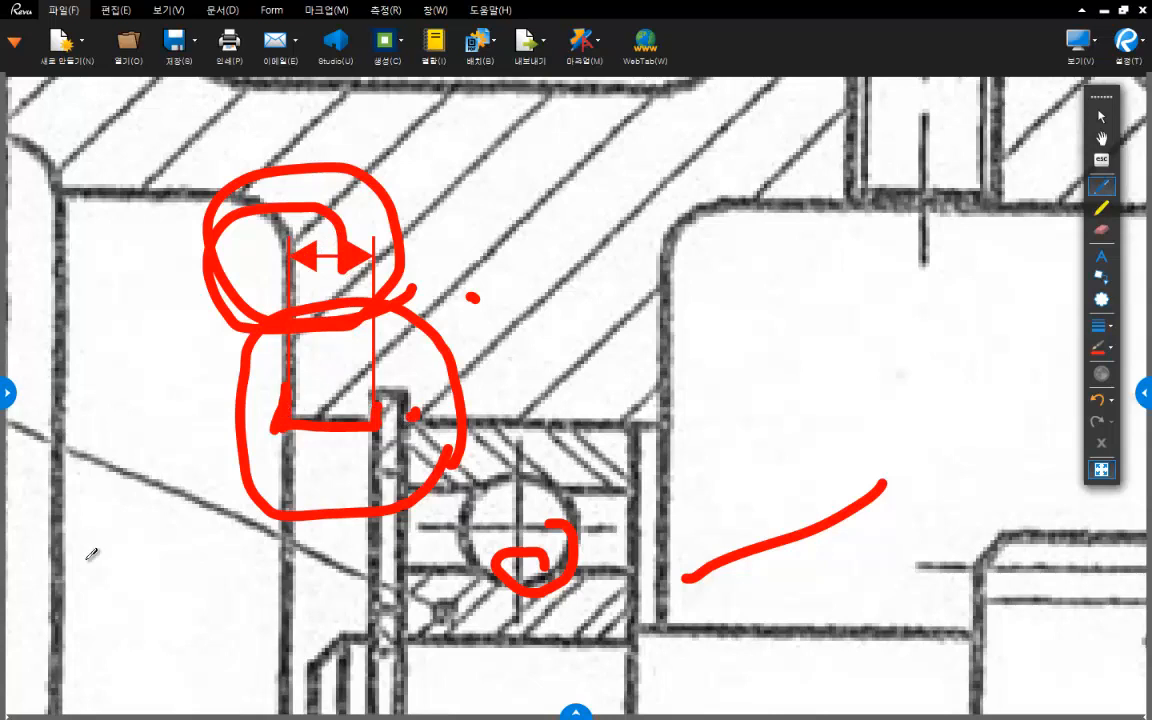
{"action": "middle_click_drag", "start_coordinate": [677, 314], "coordinate": [675, 308]}
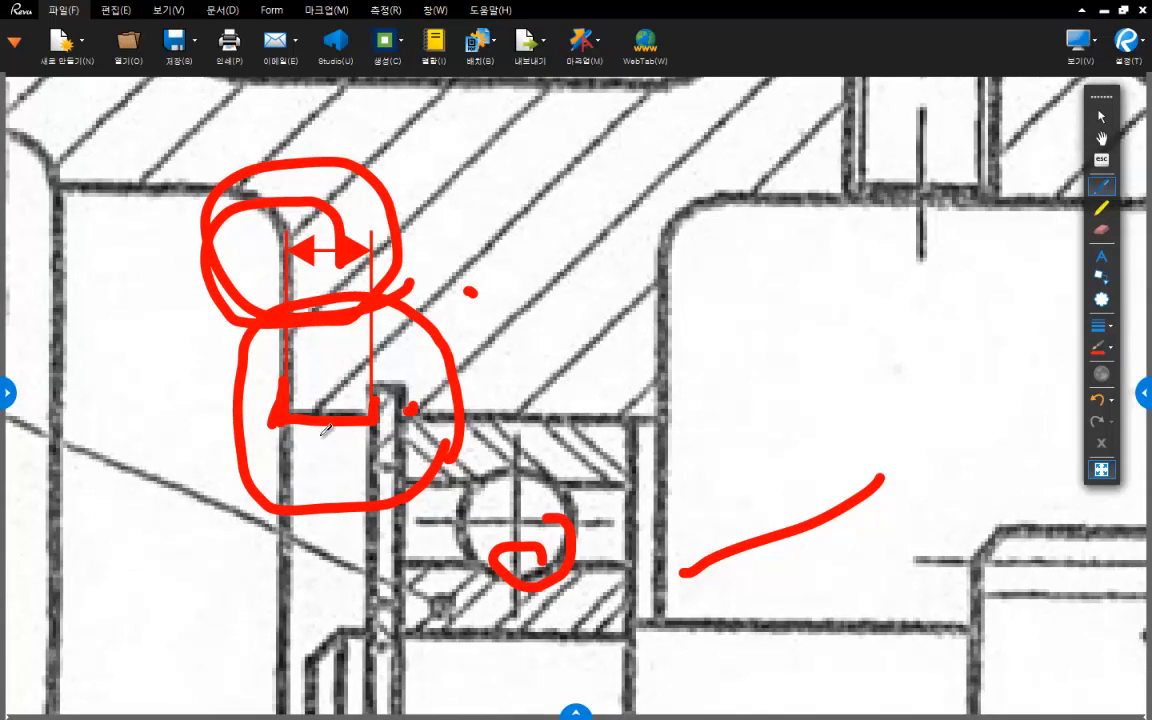
- Sketch a red double-headed dimension from the support's face to the far edge of the retaining ring groove, including its extension lines
{"action": "left_click_drag", "start_coordinate": [383, 389], "coordinate": [405, 390]}
{"action": "left_click_drag", "start_coordinate": [282, 329], "coordinate": [282, 383]}
{"action": "left_click_drag", "start_coordinate": [402, 297], "coordinate": [411, 408]}
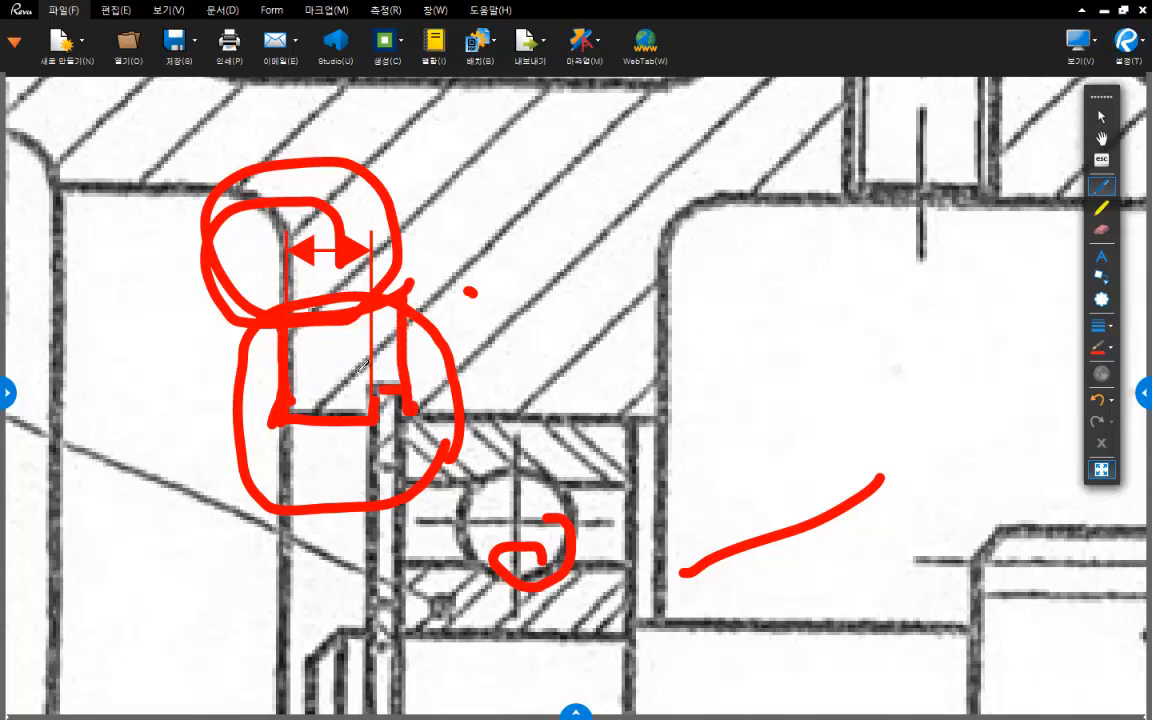
{"action": "mouse_move", "coordinate": [279, 348]}
{"action": "left_mouse_down"}
{"action": "mouse_move", "coordinate": [401, 347]}
{"action": "mouse_move", "coordinate": [383, 355]}
{"action": "left_mouse_up"}
{"action": "left_click", "coordinate": [374, 327]}
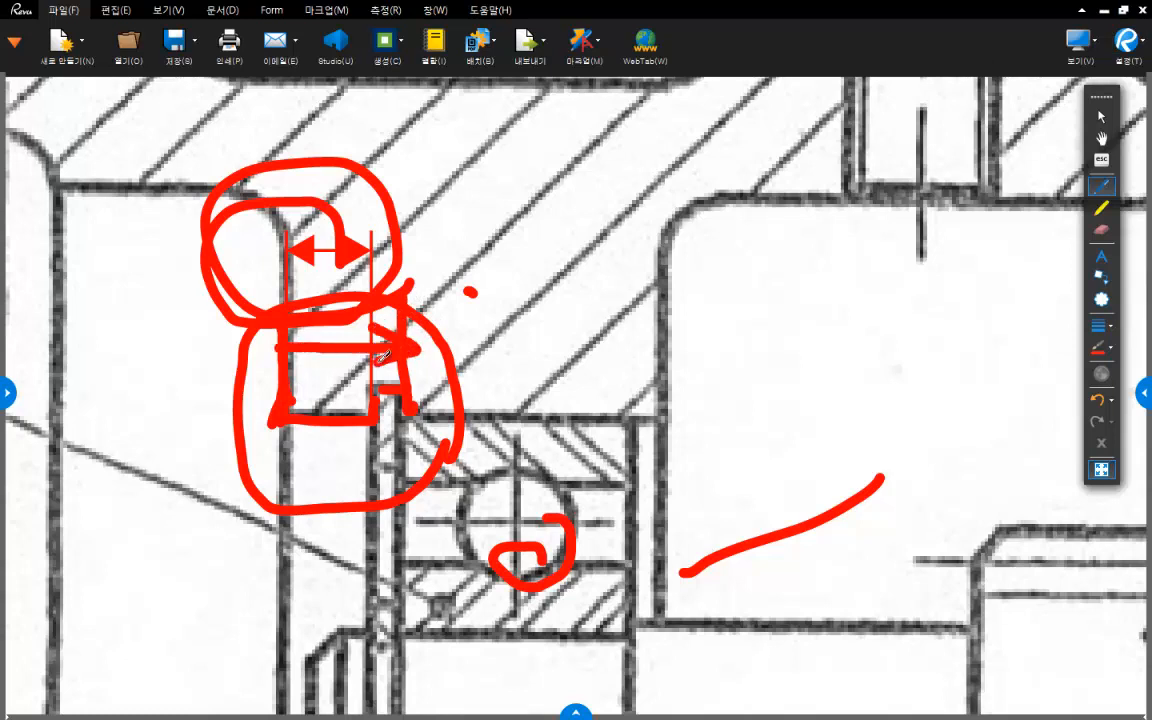
{"action": "mouse_move", "coordinate": [300, 333]}
{"action": "left_mouse_down"}
{"action": "mouse_move", "coordinate": [270, 350]}
{"action": "mouse_move", "coordinate": [298, 357]}
{"action": "left_mouse_up"}
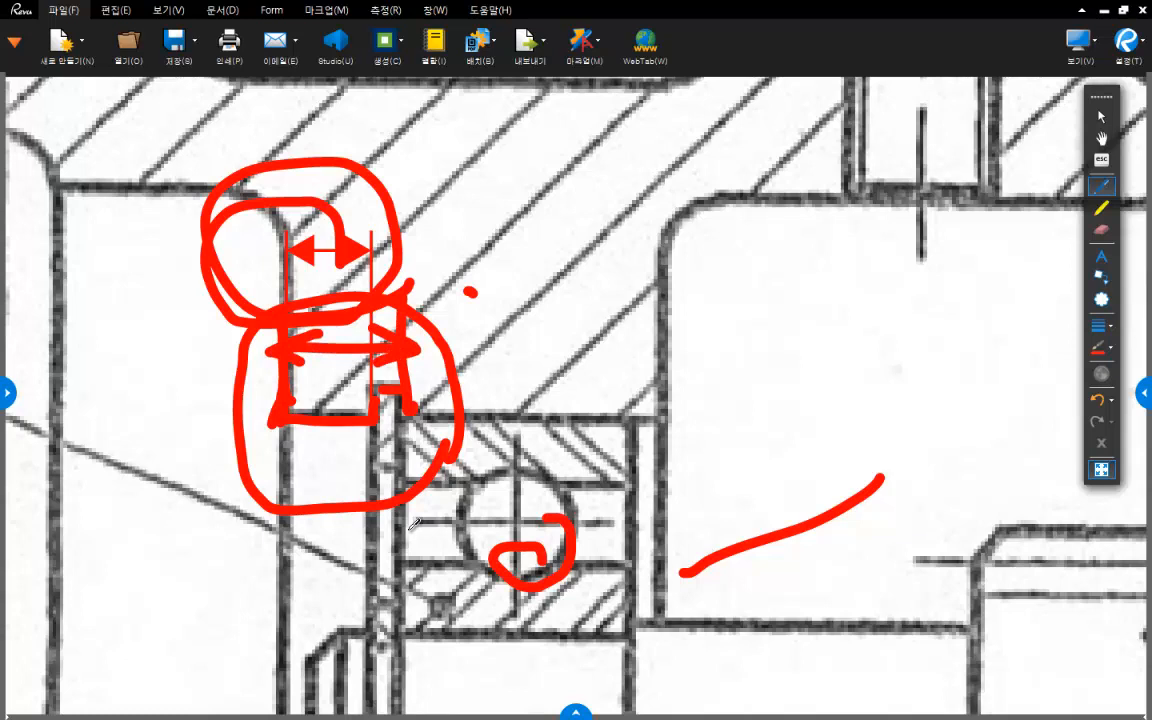
- Handwrite 1.25 in red beside the groove sketch, with a second value for the wall distance beneath it
{"action": "mouse_move", "coordinate": [518, 206]}
{"action": "left_mouse_down"}
{"action": "mouse_move", "coordinate": [513, 243]}
{"action": "mouse_move", "coordinate": [536, 240]}
{"action": "left_mouse_up"}
{"action": "mouse_move", "coordinate": [553, 186]}
{"action": "left_mouse_down"}
{"action": "mouse_move", "coordinate": [581, 222]}
{"action": "mouse_move", "coordinate": [607, 177]}
{"action": "left_mouse_up"}
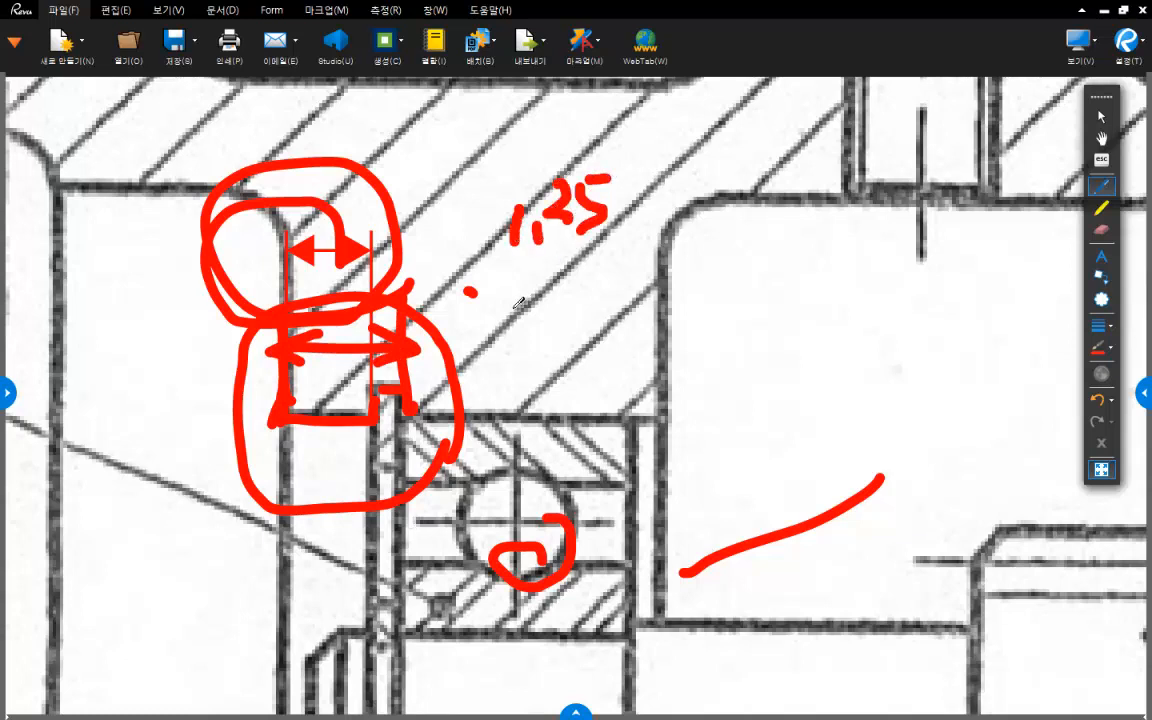
{"action": "mouse_move", "coordinate": [518, 292]}
{"action": "left_mouse_down"}
{"action": "mouse_move", "coordinate": [552, 311]}
{"action": "mouse_move", "coordinate": [575, 300]}
{"action": "left_mouse_up"}
{"action": "mouse_move", "coordinate": [574, 252]}
{"action": "left_mouse_down"}
{"action": "mouse_move", "coordinate": [572, 266]}
{"action": "mouse_move", "coordinate": [599, 262]}
{"action": "mouse_move", "coordinate": [633, 236]}
{"action": "mouse_move", "coordinate": [640, 286]}
{"action": "left_mouse_up"}
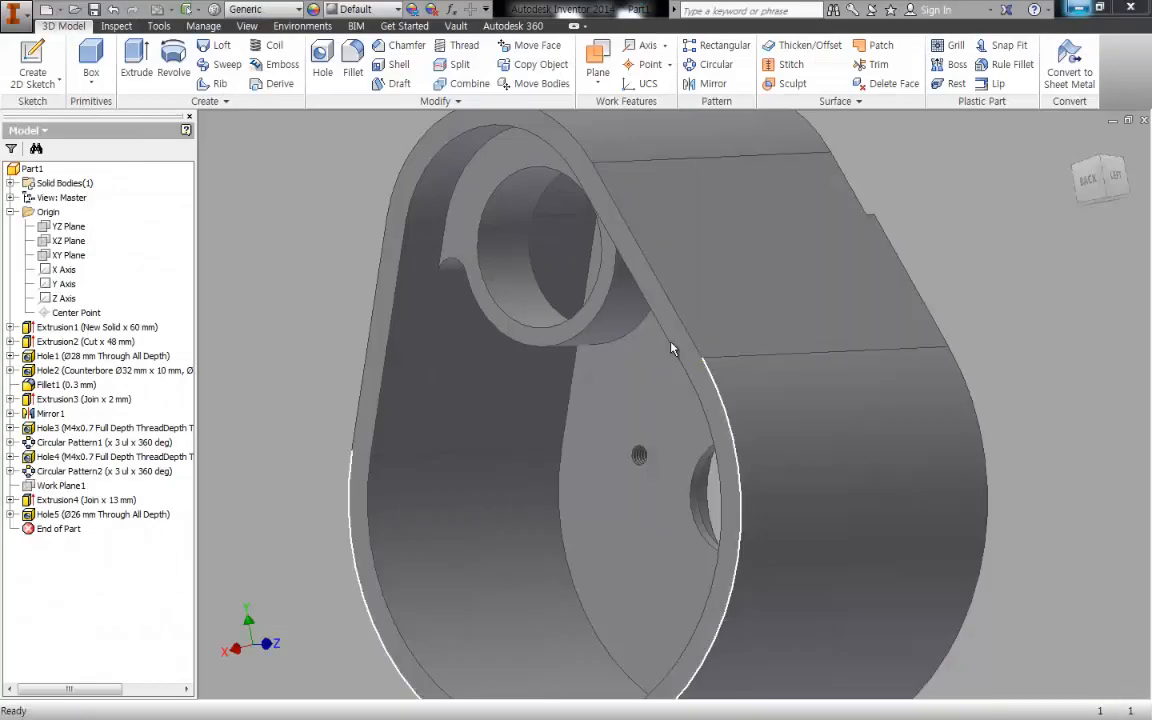
- Examine the bearing support's bore in Inventor, and compare it with the span from support face to groove on the drawing
{"action": "middle_click_drag", "start_coordinate": [534, 284], "coordinate": [579, 363]}
{"action": "middle_click_drag", "start_coordinate": [462, 325], "coordinate": [489, 290]}
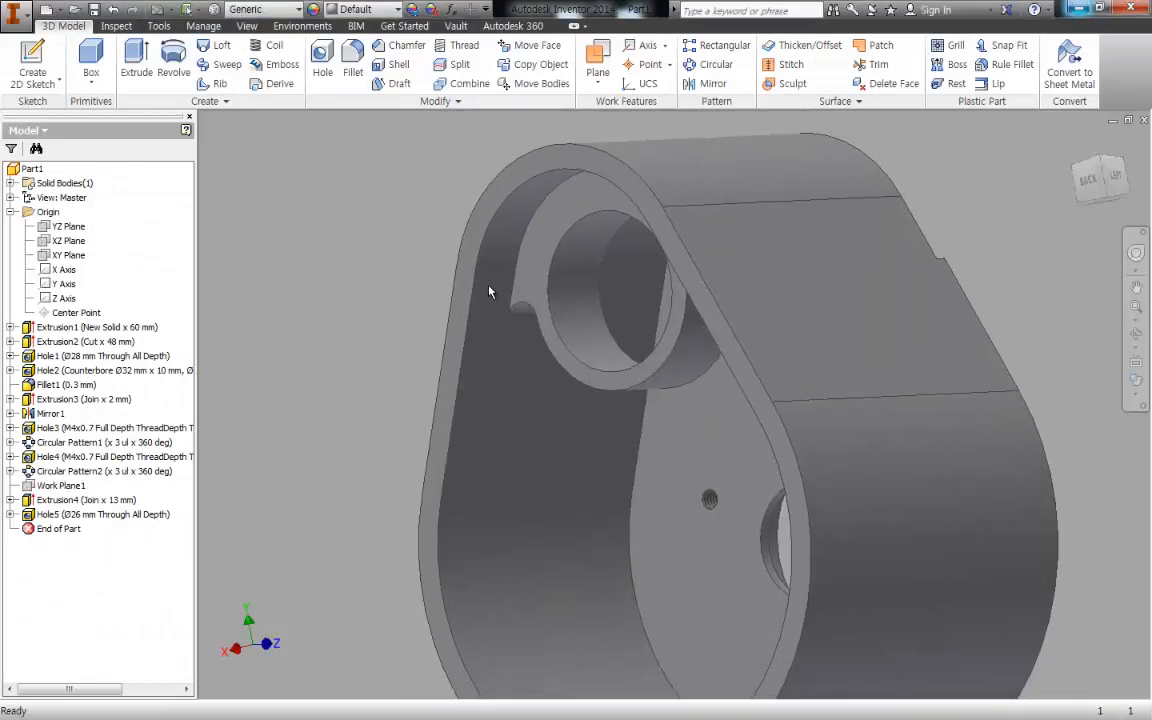
{"action": "scroll", "coordinate": [522, 271], "scroll_direction": "down", "scroll_amount": 3}
{"action": "middle_click_drag", "start_coordinate": [572, 262], "coordinate": [549, 231]}
{"action": "key", "text": "Escape"}
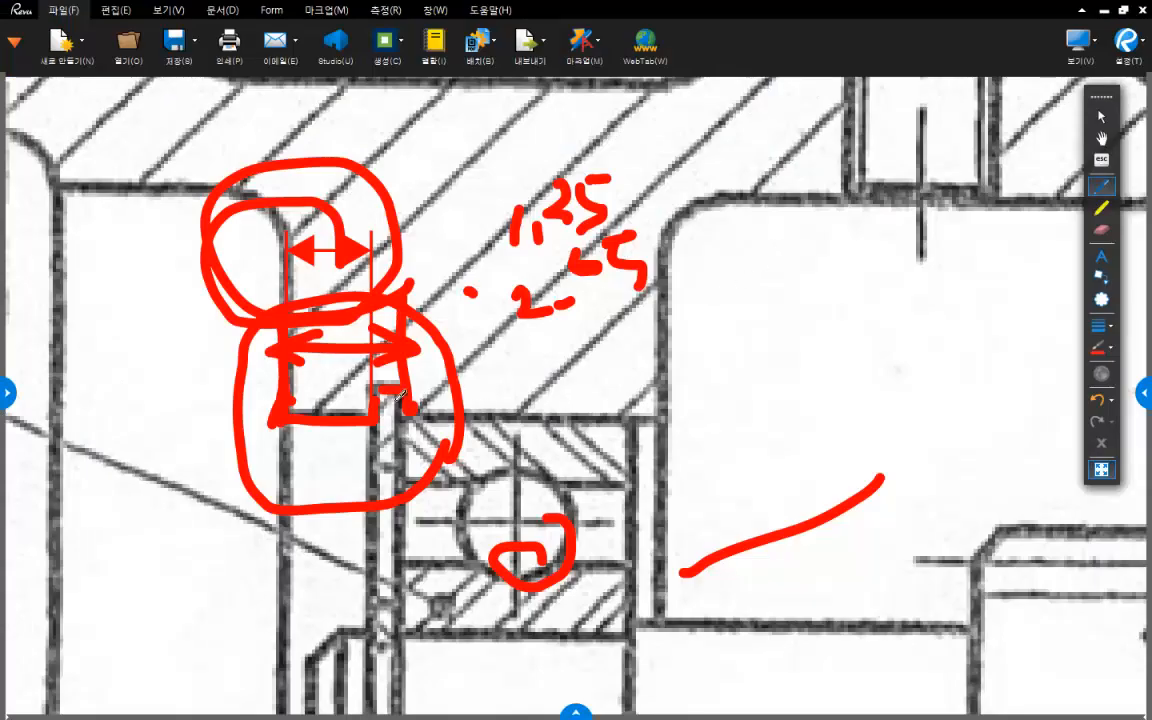
{"action": "left_click_drag", "start_coordinate": [283, 406], "coordinate": [404, 407]}
{"action": "left_click_drag", "start_coordinate": [405, 350], "coordinate": [390, 458]}
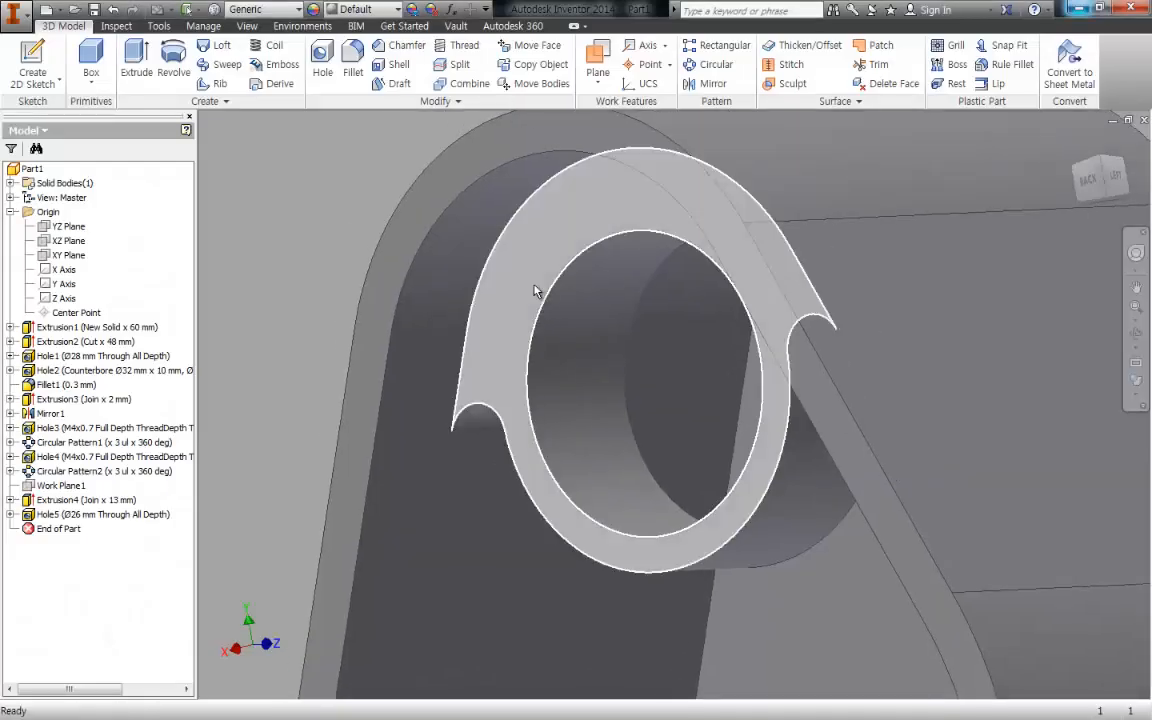
- In Inventor, start a 2D sketch on the YZ plane and show the housing sliced at the bearing support
{"action": "middle_click_drag", "start_coordinate": [622, 404], "coordinate": [585, 332]}
{"action": "scroll", "coordinate": [589, 363], "scroll_direction": "down", "scroll_amount": 3}
{"action": "key", "text": "s"}
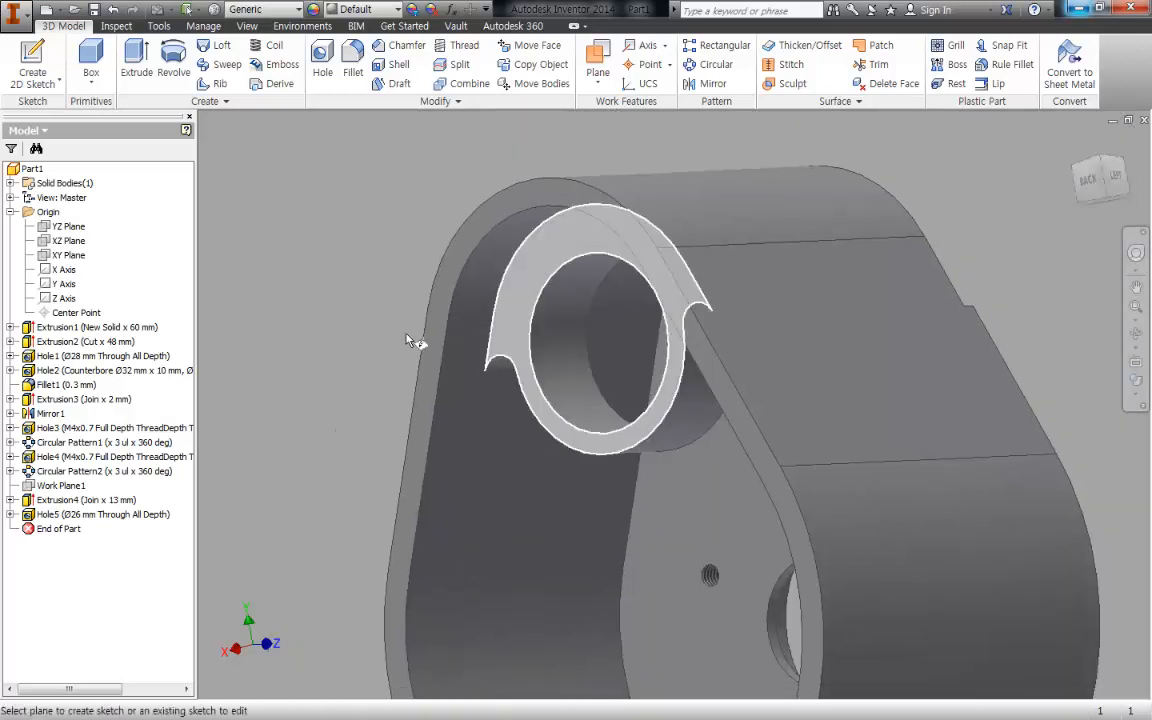
{"action": "left_click", "coordinate": [78, 229]}
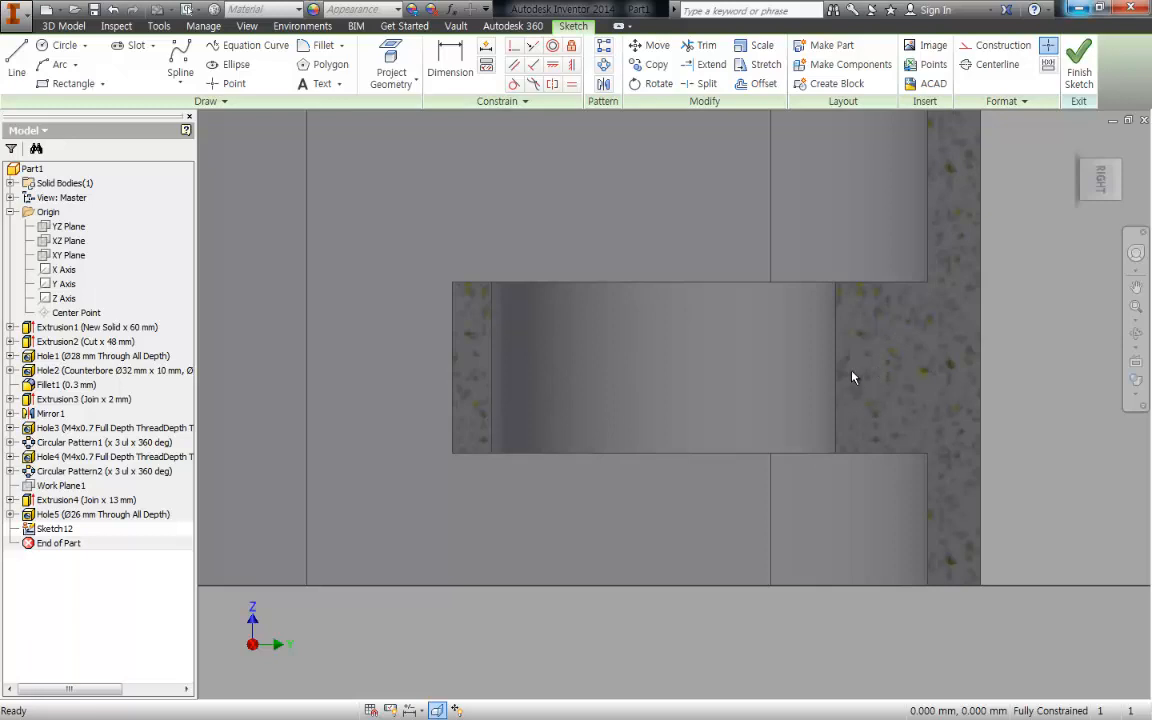
{"action": "mouse_move", "coordinate": [737, 231]}
{"action": "middle_mouse_down"}
{"action": "mouse_move", "coordinate": [745, 402]}
{"action": "mouse_move", "coordinate": [725, 358]}
{"action": "middle_mouse_up"}
{"action": "scroll", "coordinate": [745, 402], "scroll_direction": "up", "scroll_amount": 3}
{"action": "scroll", "coordinate": [700, 441], "scroll_direction": "down", "scroll_amount": 3}
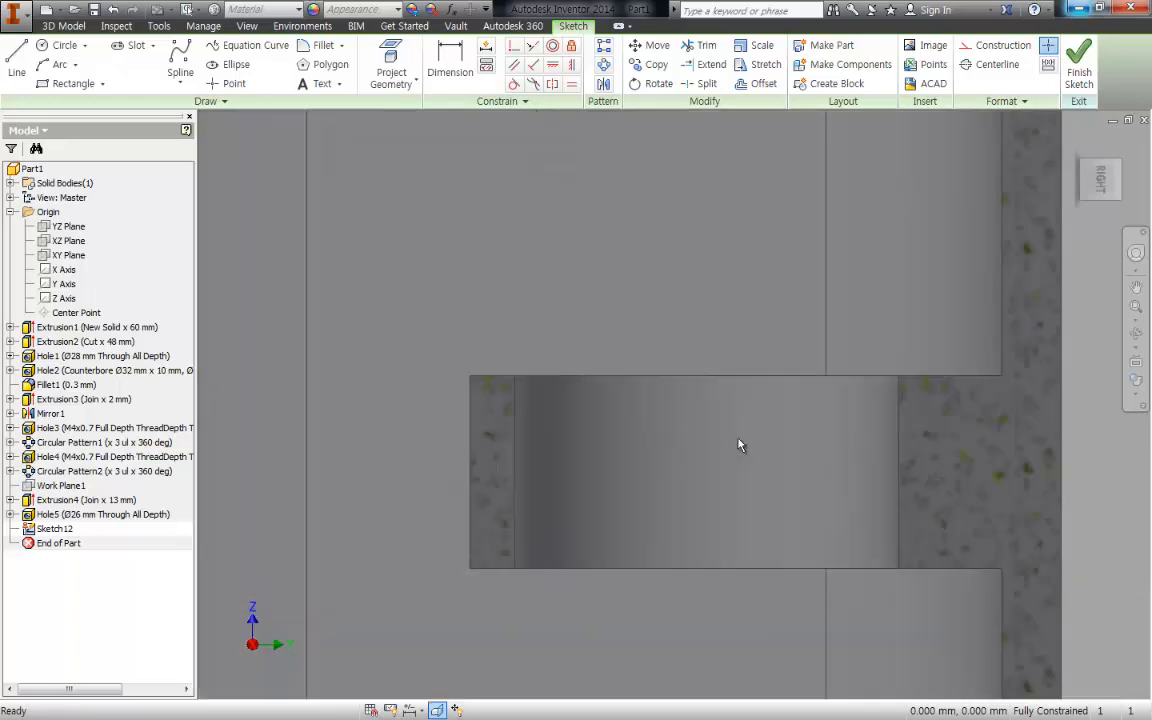
- Project the upper edge of the bearing support's bore into the sketch
{"action": "key", "text": "p"}
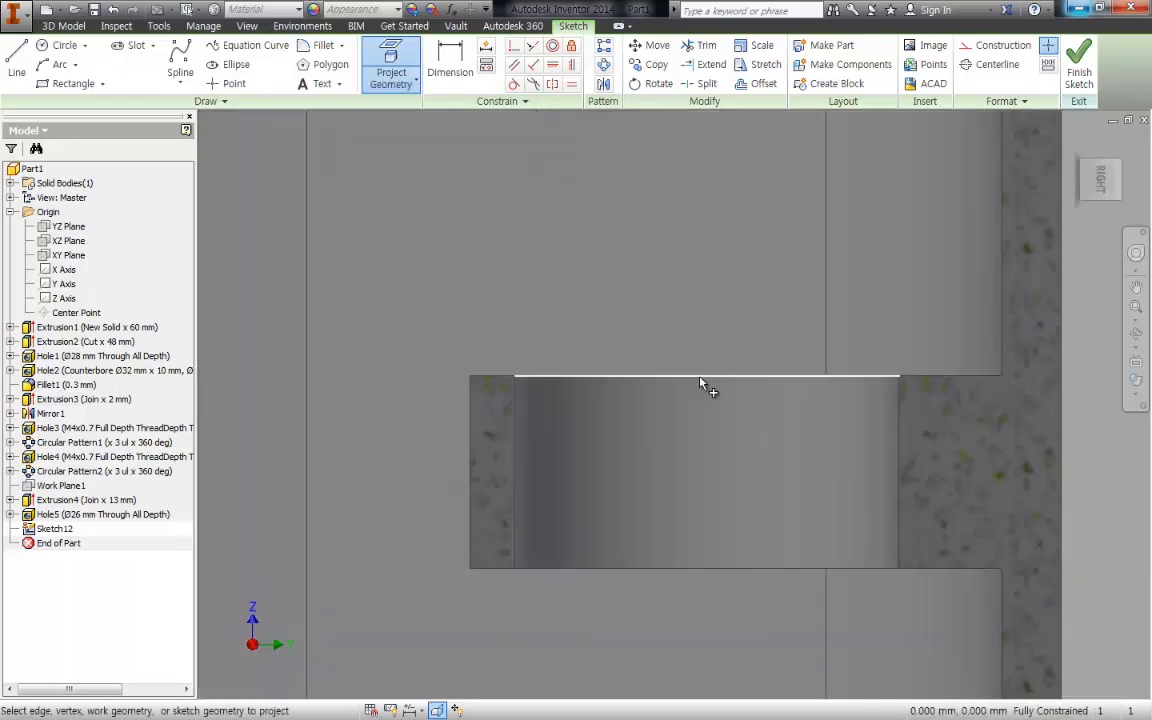
{"action": "left_click", "coordinate": [522, 378]}
{"action": "left_click", "coordinate": [900, 378]}
- Draw a vertical line from the projected edge's midpoint down past the support's lower face, and convert it to a centerline
{"action": "key", "text": "l"}
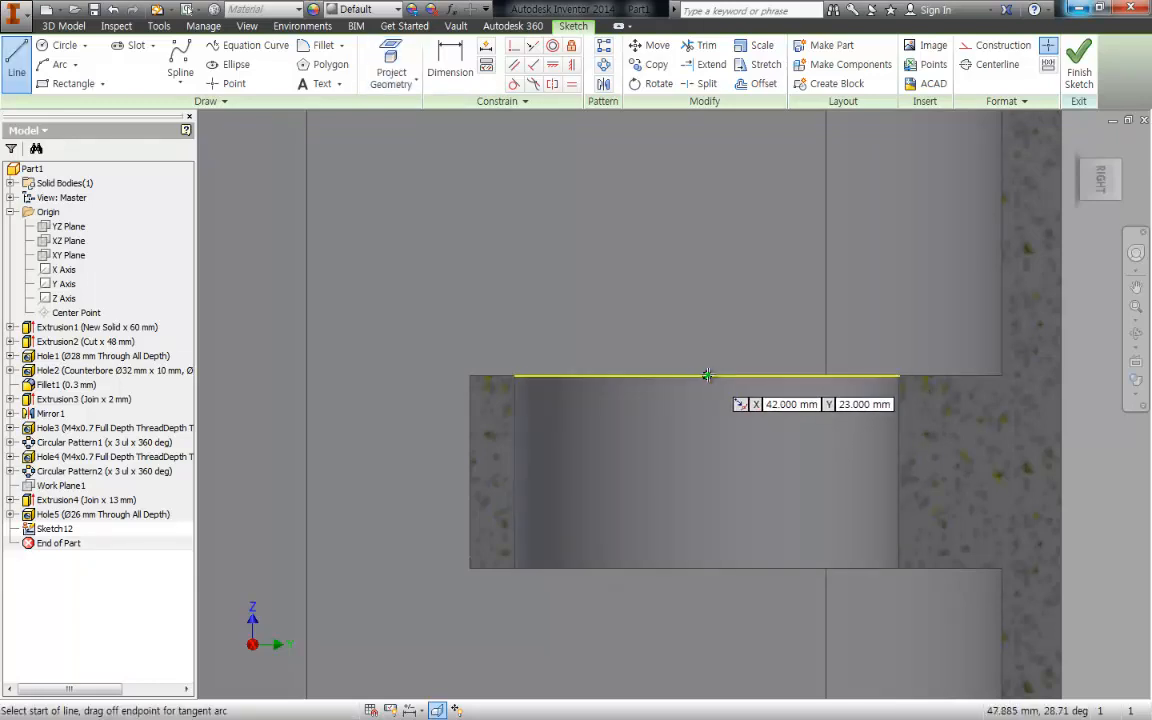
{"action": "left_click", "coordinate": [707, 375]}
{"action": "left_click", "coordinate": [707, 617]}
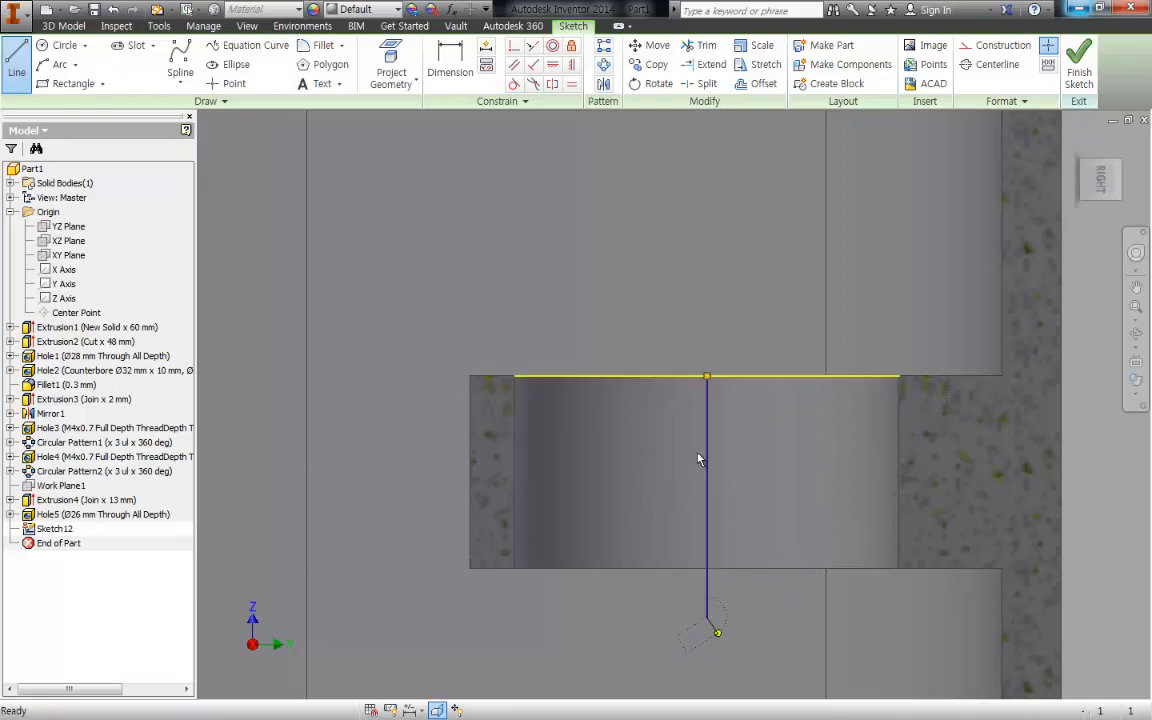
{"action": "key", "text": "Escape"}
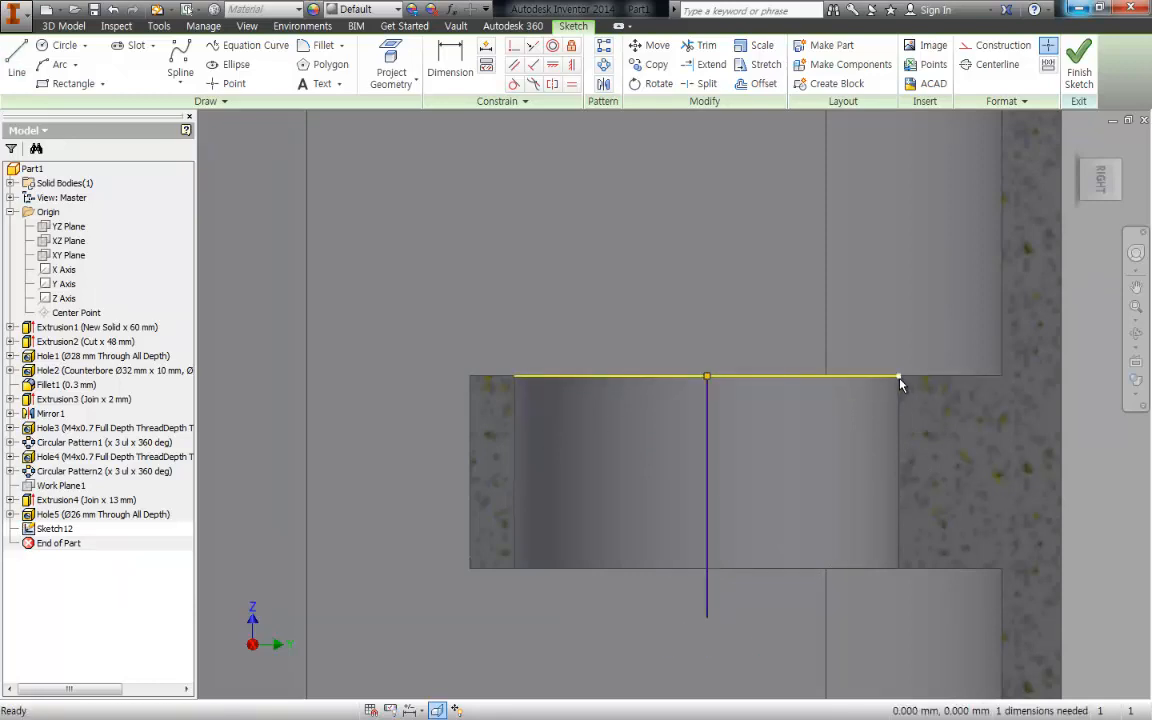
{"action": "left_click_drag", "start_coordinate": [747, 483], "coordinate": [688, 444]}
{"action": "right_click", "coordinate": [700, 288]}
{"action": "left_click", "coordinate": [726, 334]}
{"action": "left_click", "coordinate": [721, 220]}
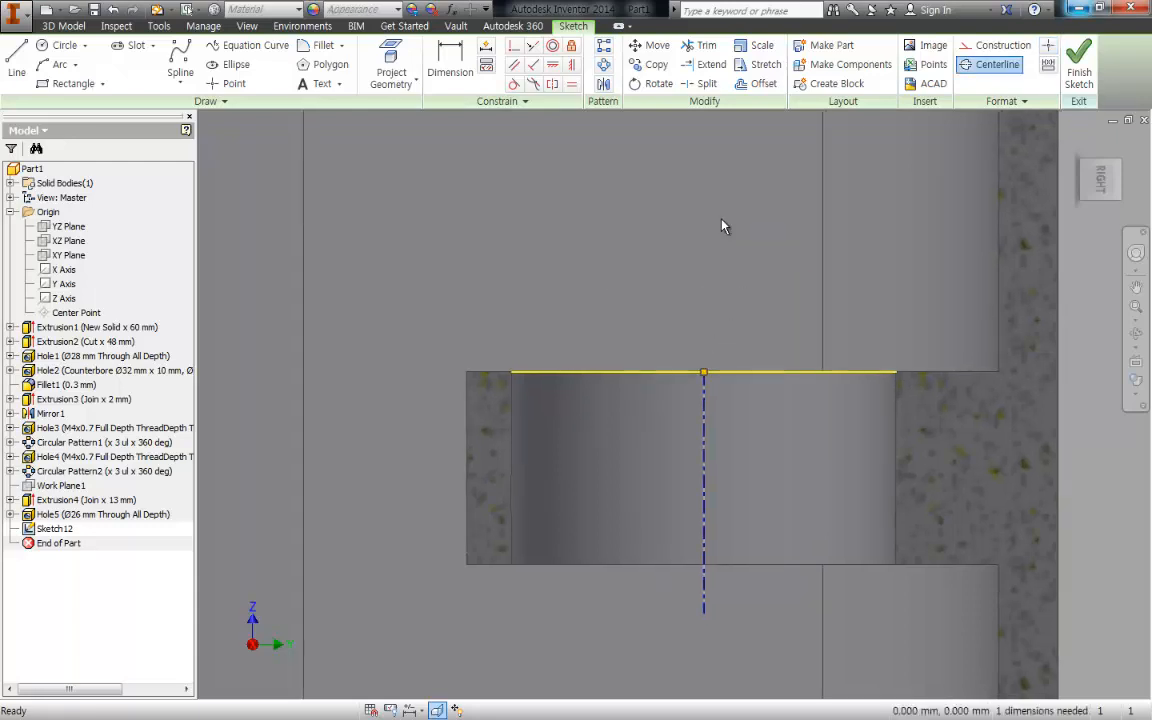
- Project the bearing support's lower face edge into the sketch
{"action": "scroll", "coordinate": [701, 312], "scroll_direction": "up", "scroll_amount": 5}
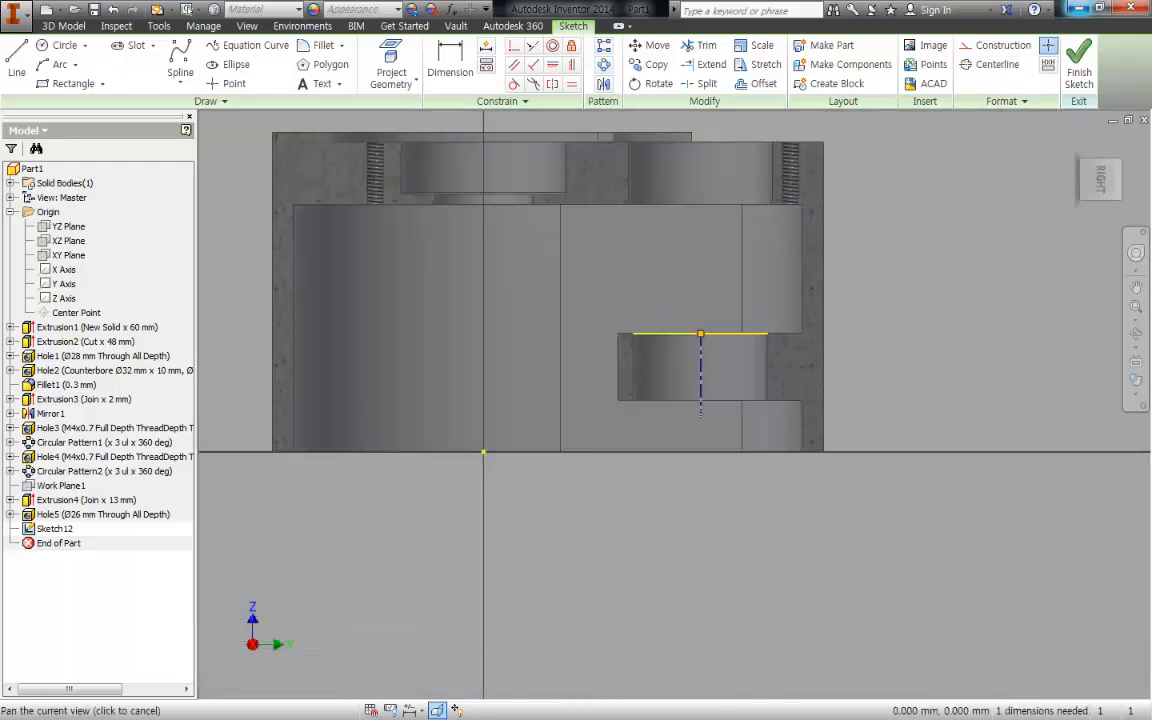
{"action": "middle_click_drag", "start_coordinate": [616, 366], "coordinate": [698, 424]}
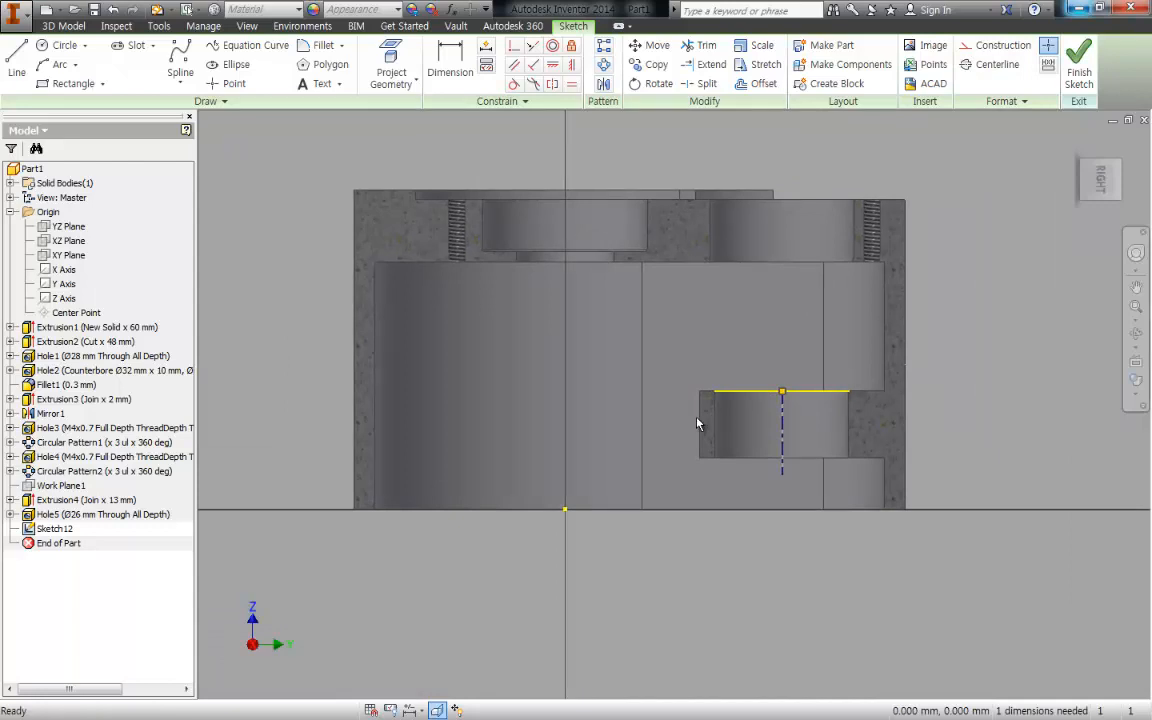
{"action": "scroll", "coordinate": [770, 428], "scroll_direction": "down", "scroll_amount": 3}
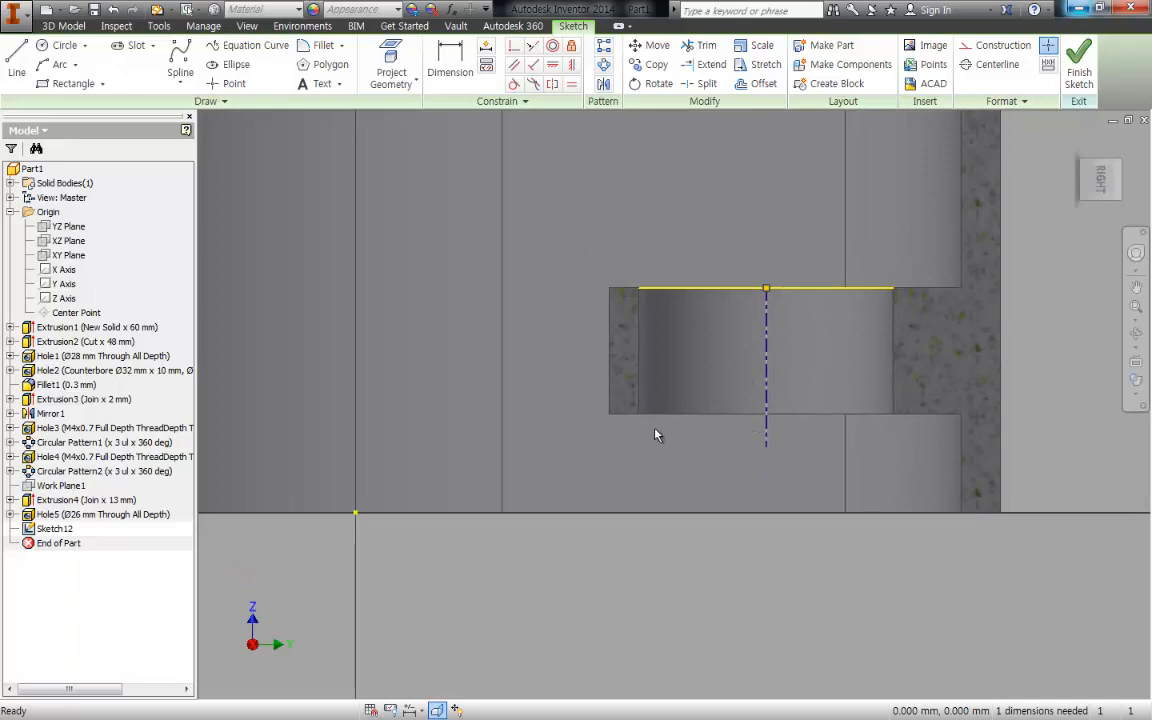
{"action": "key", "text": "g"}
{"action": "left_click", "coordinate": [629, 416]}
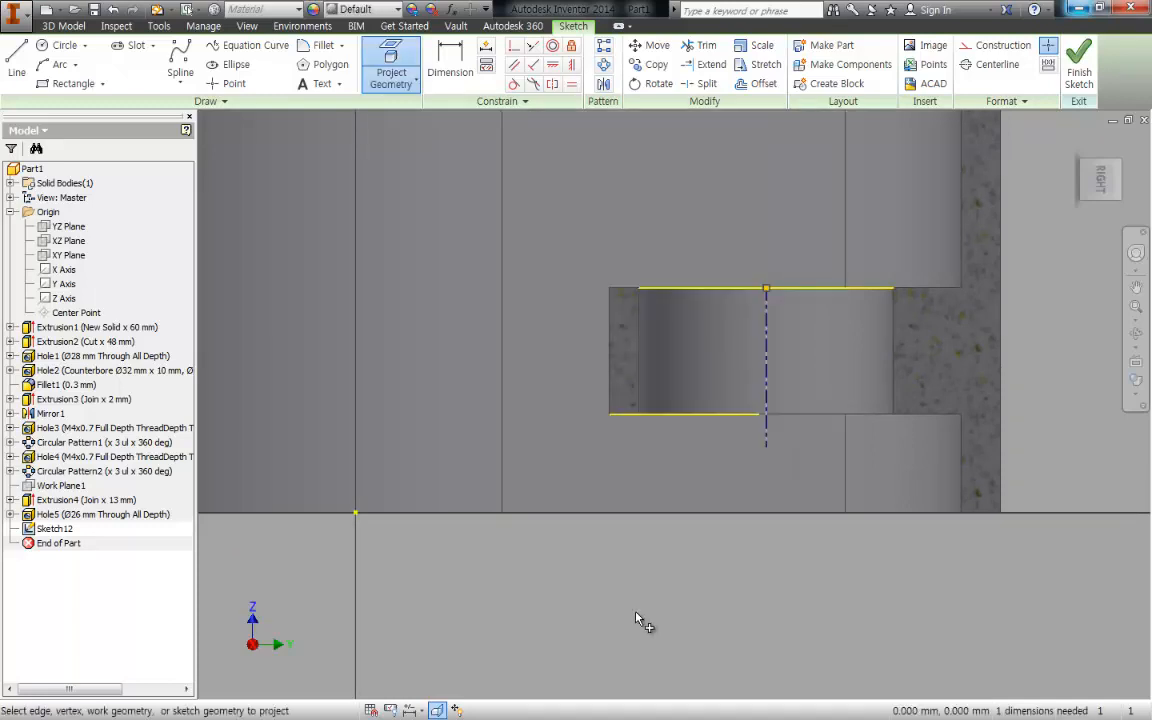
{"action": "key", "text": "Escape"}
- Project the bore wall's vertical edge on the thin side of the bearing support into the sketch
{"action": "key", "text": "g"}
{"action": "left_click", "coordinate": [645, 383]}
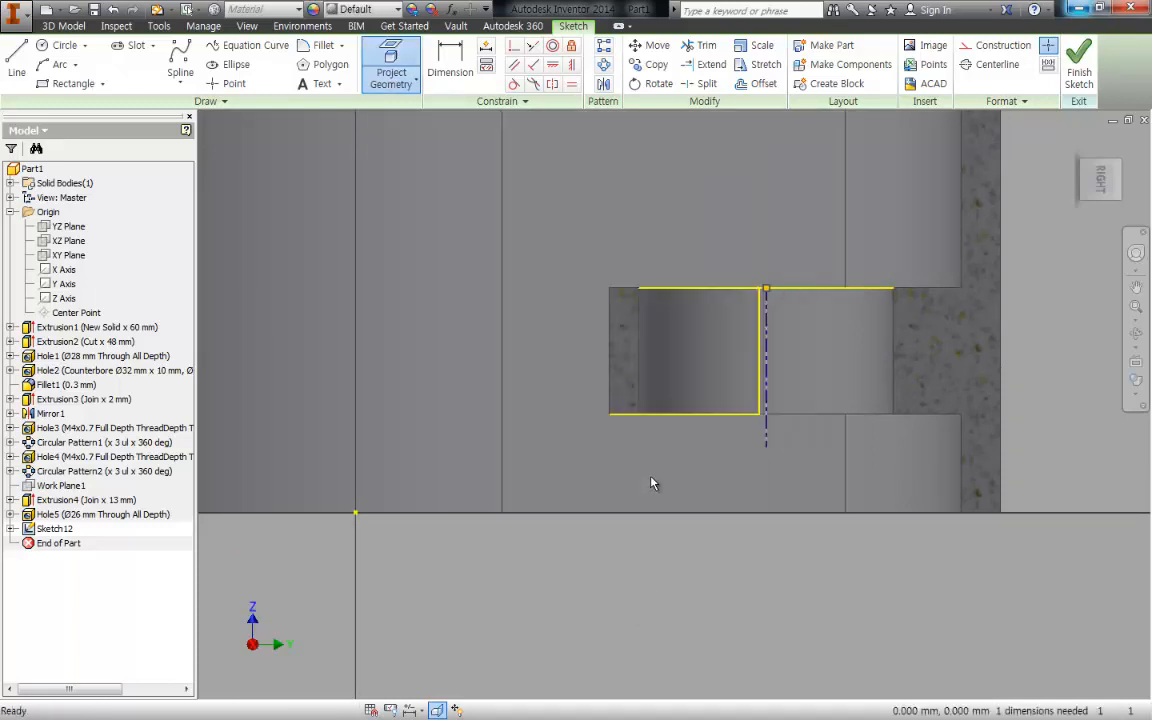
{"action": "key", "text": "Escape"}
{"action": "key", "text": "g"}
{"action": "left_click", "coordinate": [641, 388]}
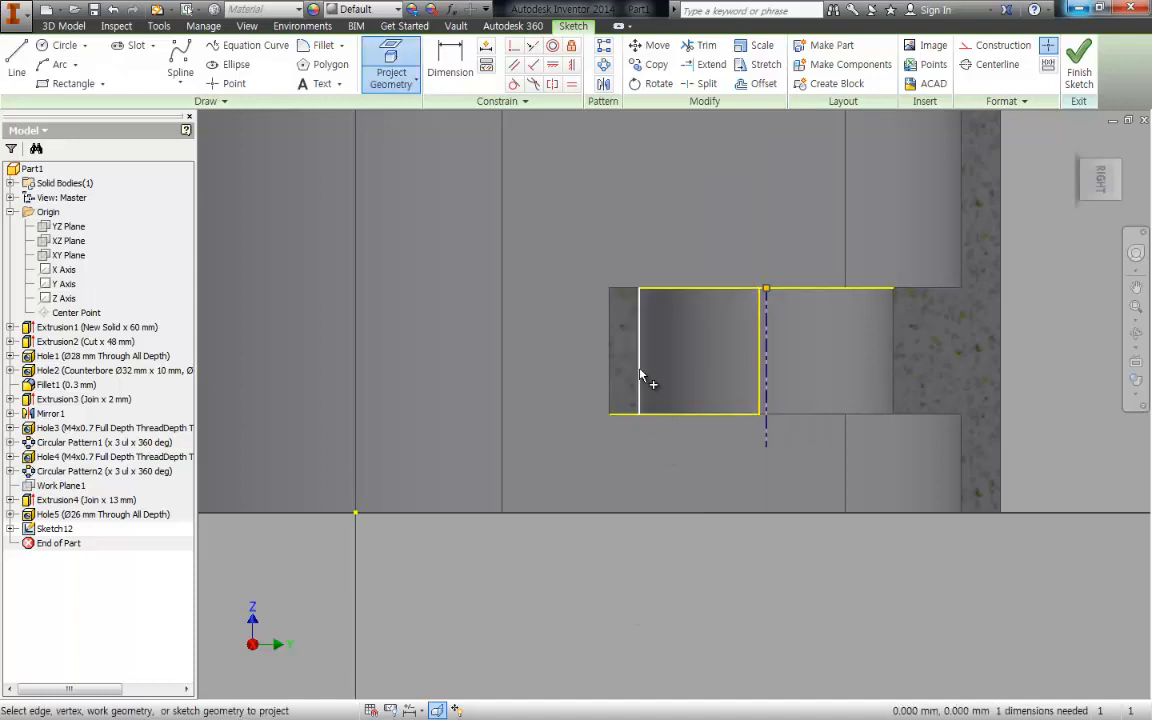
{"action": "scroll", "coordinate": [645, 401], "scroll_direction": "up", "scroll_amount": 3}
{"action": "middle_click_drag", "start_coordinate": [668, 411], "coordinate": [660, 463]}
{"action": "key", "text": "Escape"}
{"action": "scroll", "coordinate": [685, 505], "scroll_direction": "down", "scroll_amount": 3}
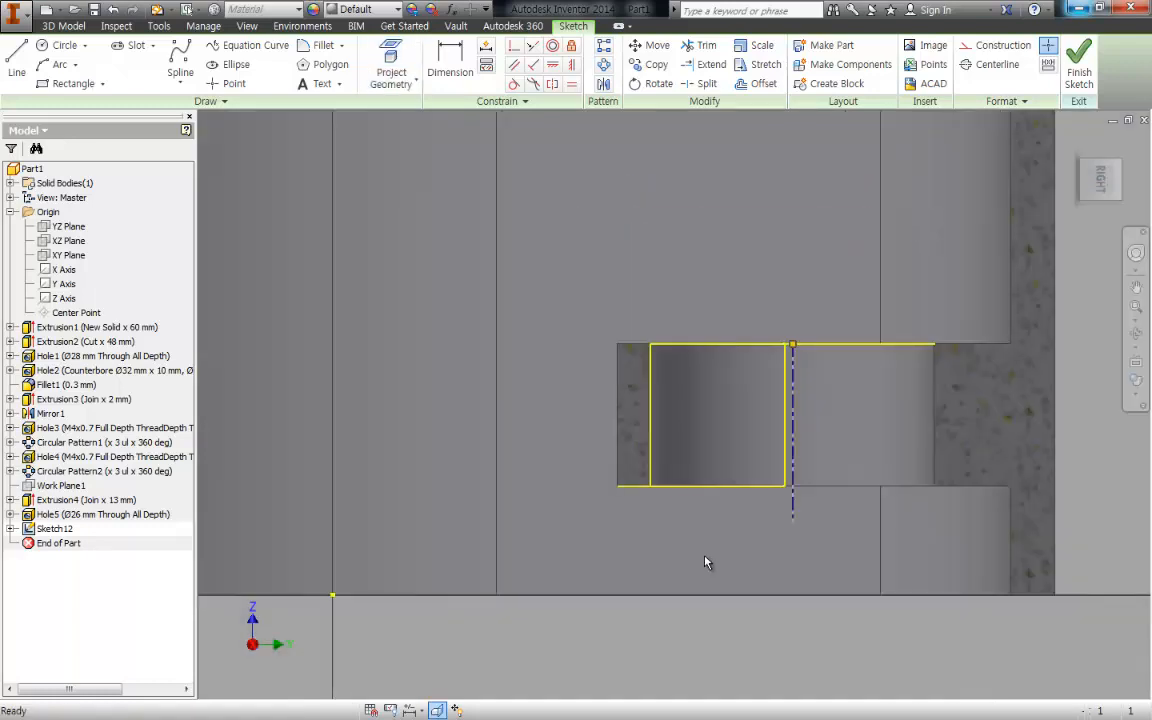
- Convert the projected upper edge, lower edge and bore wall edge to construction lines
{"action": "left_click_drag", "start_coordinate": [706, 559], "coordinate": [577, 219]}
{"action": "right_click", "coordinate": [608, 205]}
{"action": "left_click", "coordinate": [675, 208]}
{"action": "key", "text": "Escape"}
{"action": "middle_click_drag", "start_coordinate": [665, 444], "coordinate": [677, 384]}
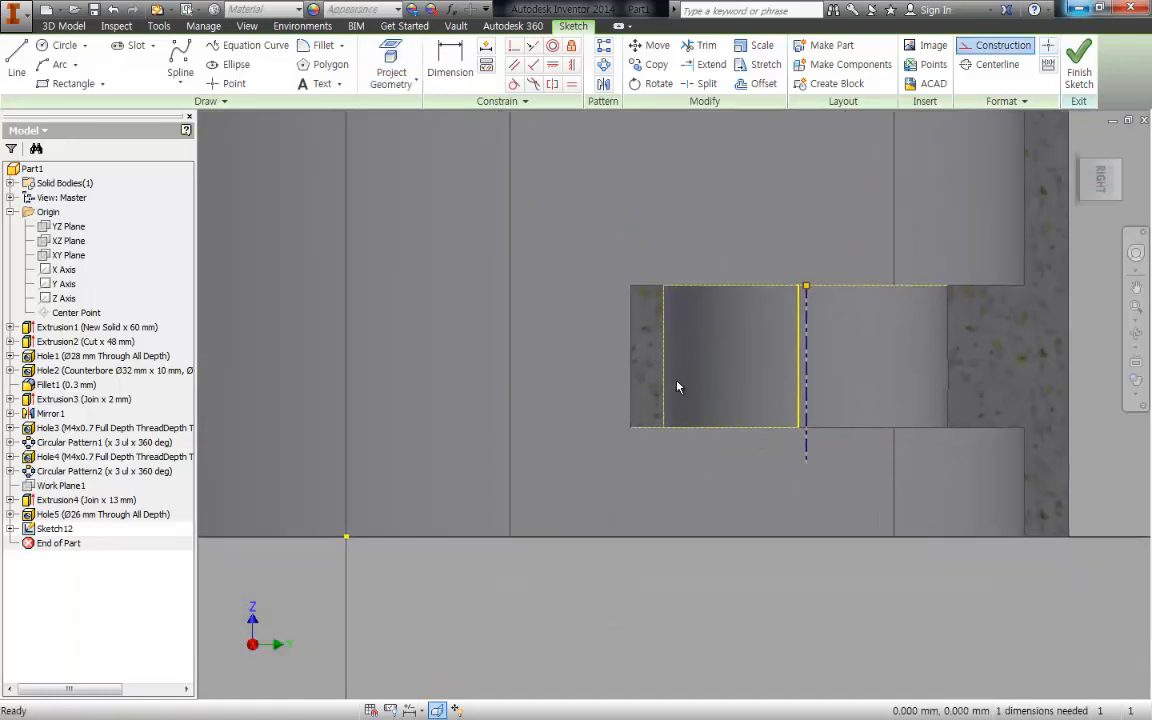
- Draw a small groove rectangle from the bore wall into the thin side of the support, its upper edge about 3.3 mm above the lower face
{"action": "scroll", "coordinate": [677, 384], "scroll_direction": "up", "scroll_amount": 3}
{"action": "key", "text": "r"}
{"action": "left_click", "coordinate": [652, 425]}
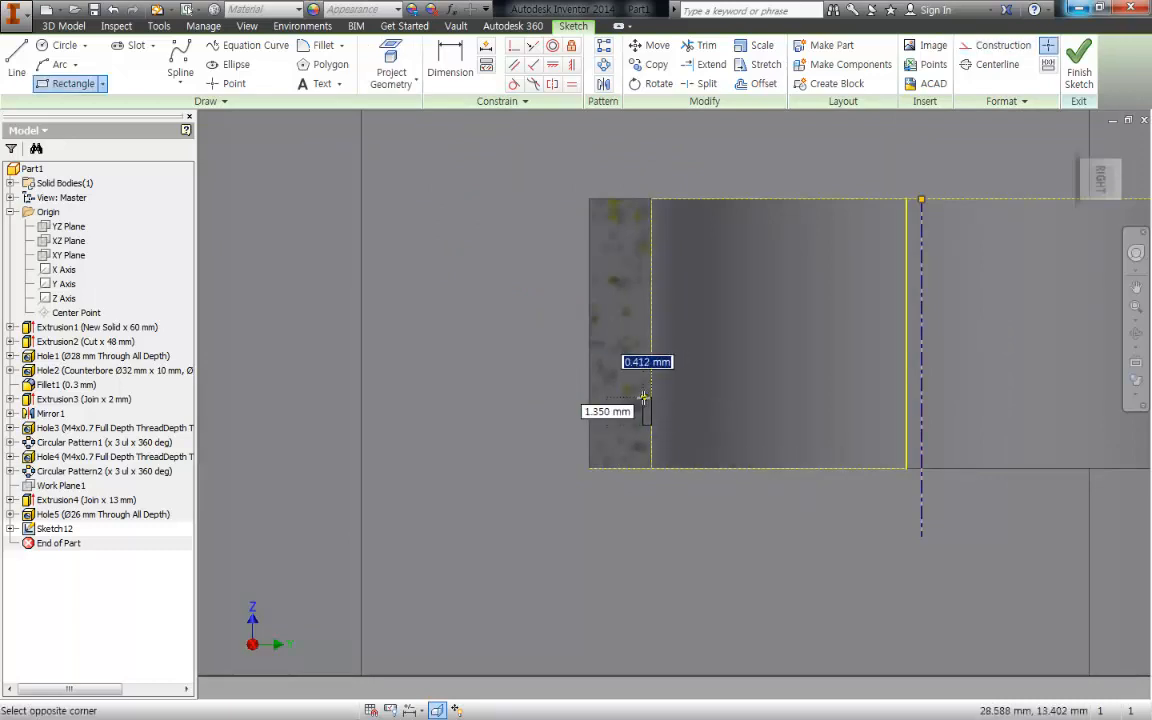
{"action": "left_click", "coordinate": [636, 400]}
{"action": "key", "text": "Escape"}
{"action": "middle_click_drag", "start_coordinate": [637, 540], "coordinate": [633, 522]}
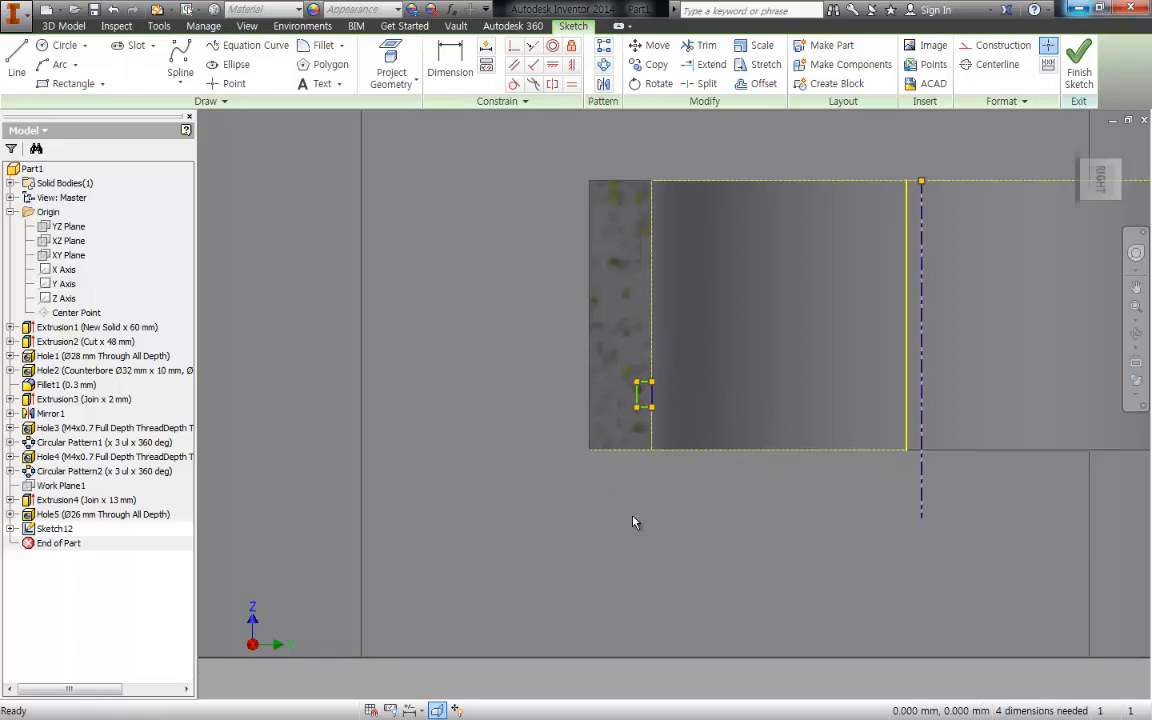
- Dimension the distance from the support's lower face to the groove rectangle's upper edge as 4 mm
{"action": "scroll", "coordinate": [640, 500], "scroll_direction": "up", "scroll_amount": 2}
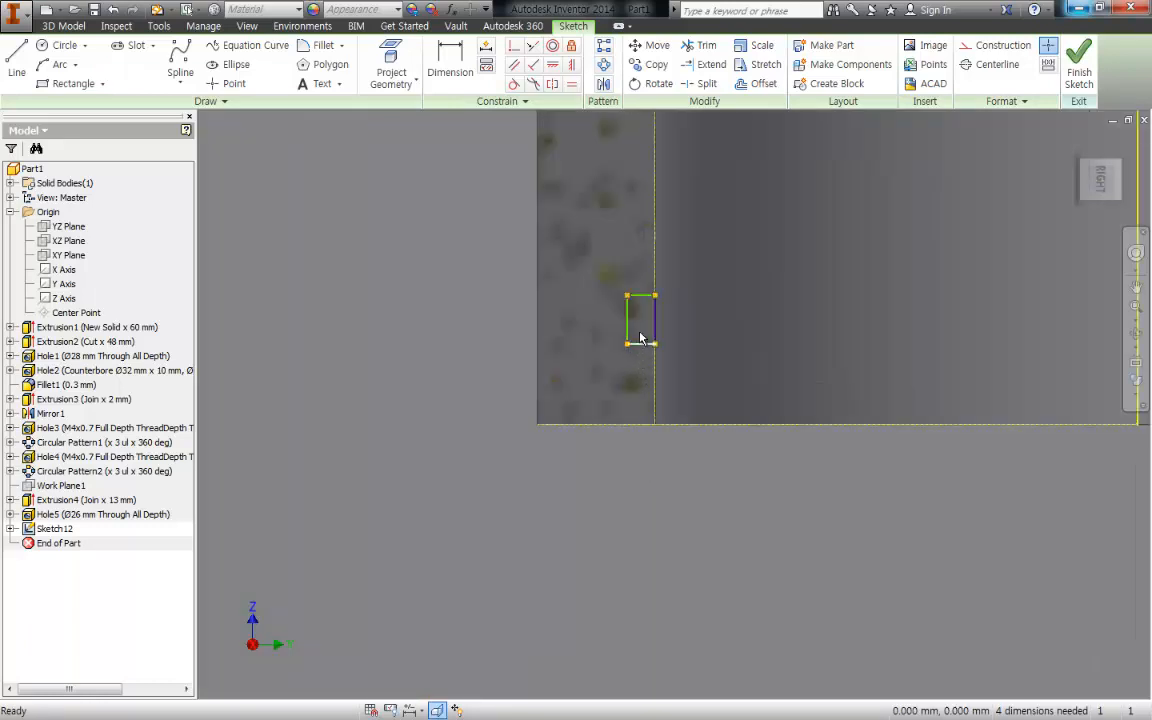
{"action": "key", "text": "d"}
{"action": "left_click", "coordinate": [631, 296]}
{"action": "left_click", "coordinate": [648, 424]}
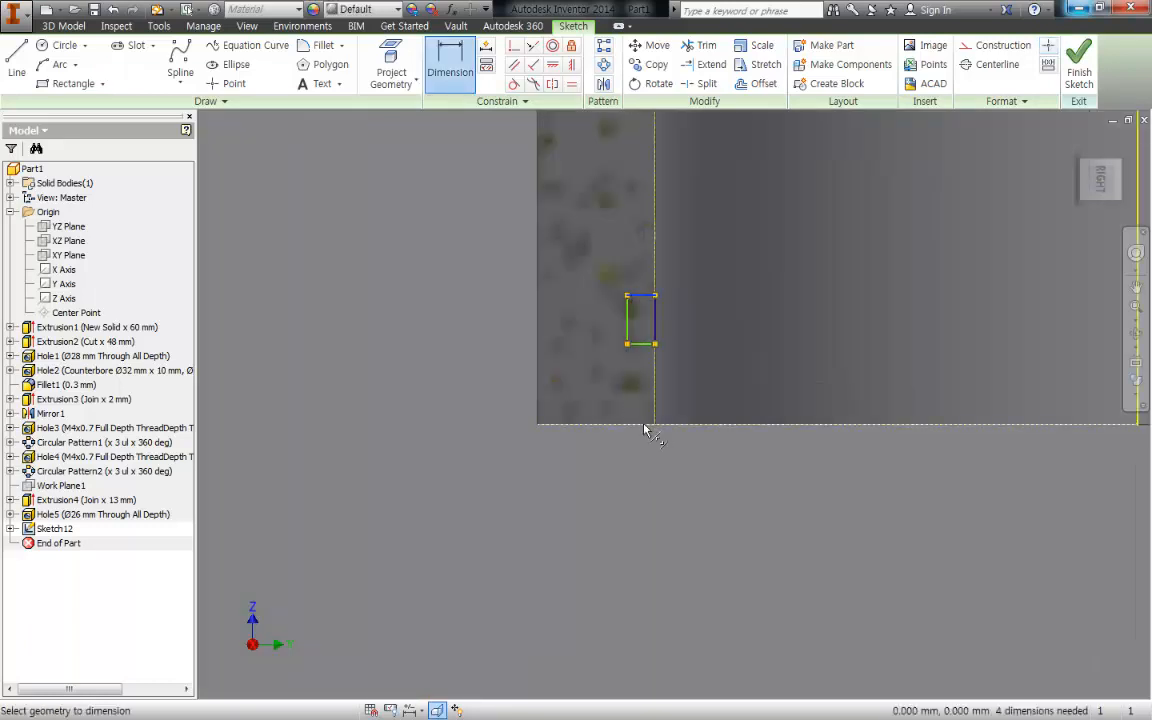
{"action": "left_click", "coordinate": [418, 372]}
{"action": "type", "text": "4"}
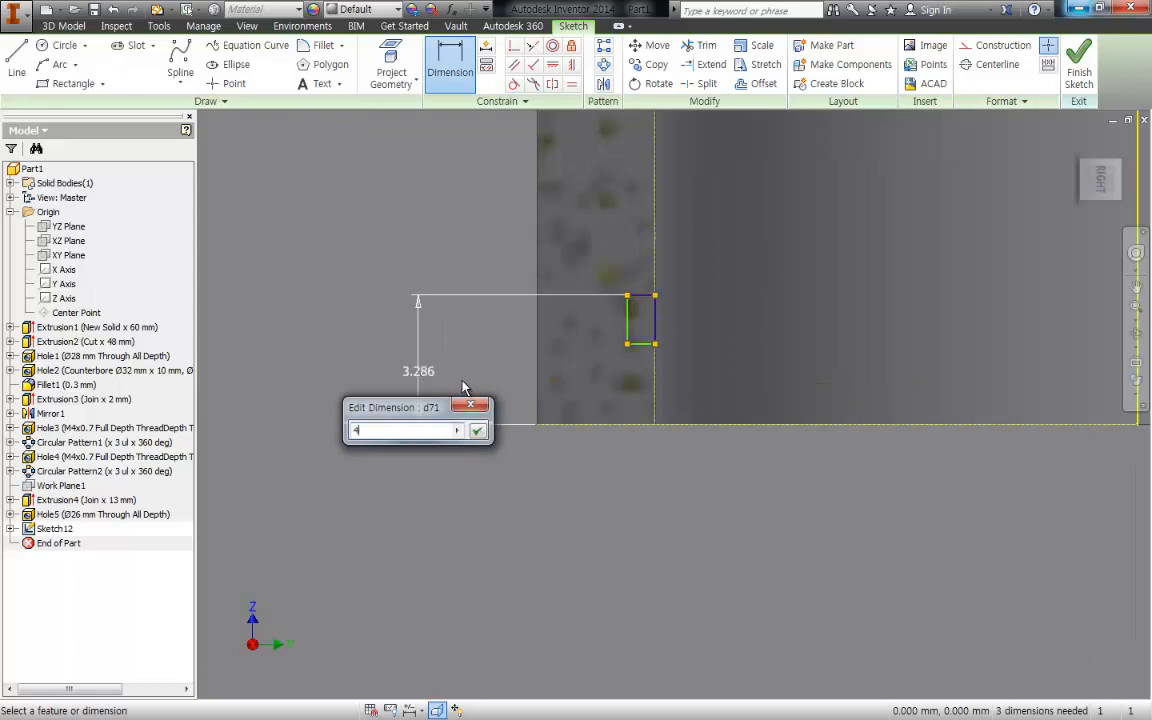
{"action": "left_click", "coordinate": [484, 437]}
{"action": "scroll", "coordinate": [650, 480], "scroll_direction": "down", "scroll_amount": 3}
{"action": "middle_click_drag", "start_coordinate": [655, 502], "coordinate": [581, 492]}
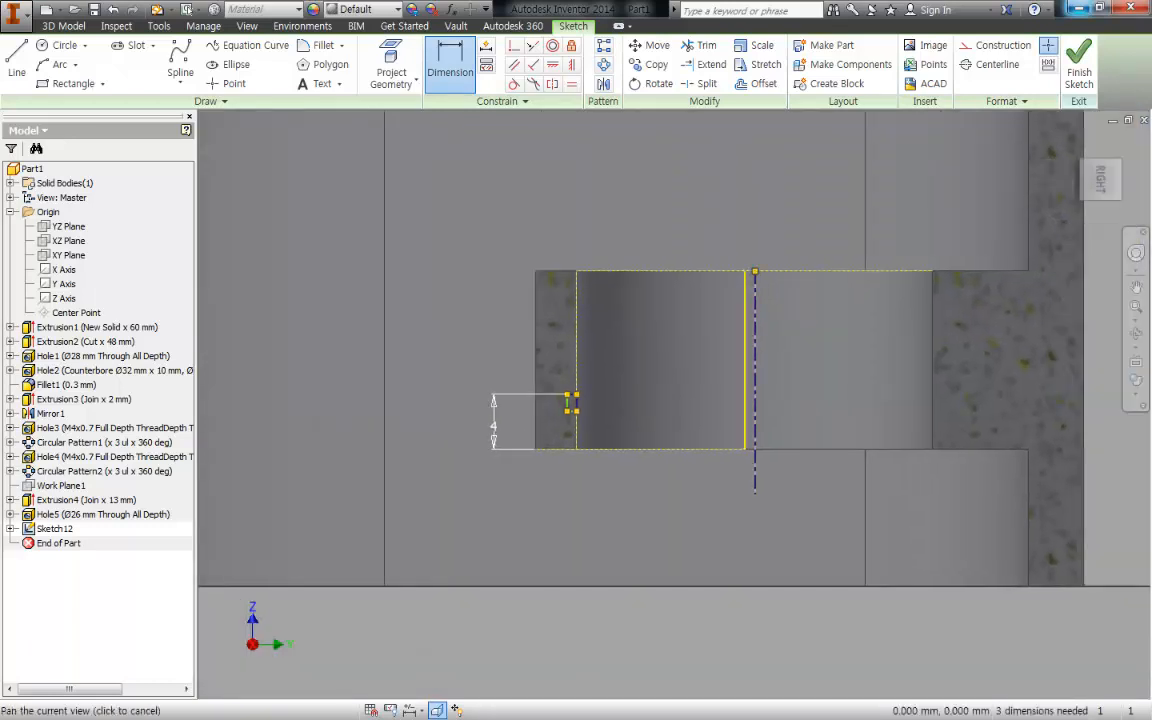
{"action": "middle_click_drag", "start_coordinate": [650, 389], "coordinate": [649, 389]}
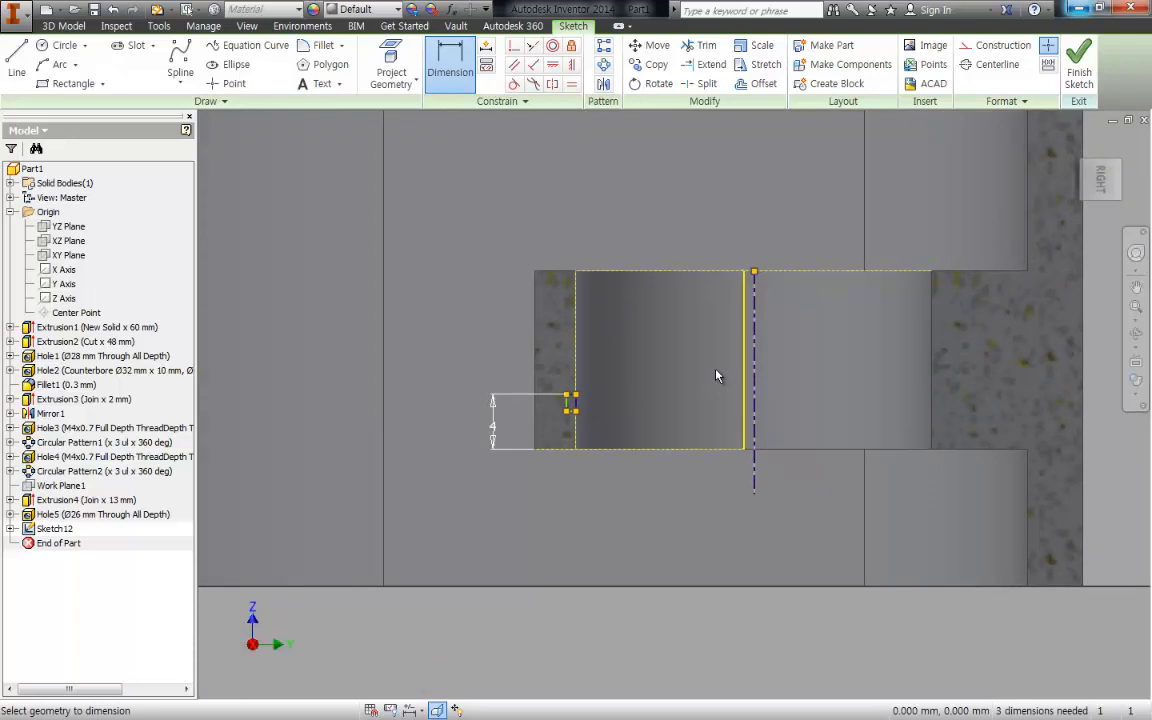
{"action": "middle_click_drag", "start_coordinate": [668, 338], "coordinate": [646, 427]}
{"action": "scroll", "coordinate": [645, 425], "scroll_direction": "down", "scroll_amount": 5}
{"action": "scroll", "coordinate": [622, 443], "scroll_direction": "up", "scroll_amount": 6}
{"action": "middle_click_drag", "start_coordinate": [569, 519], "coordinate": [587, 459]}
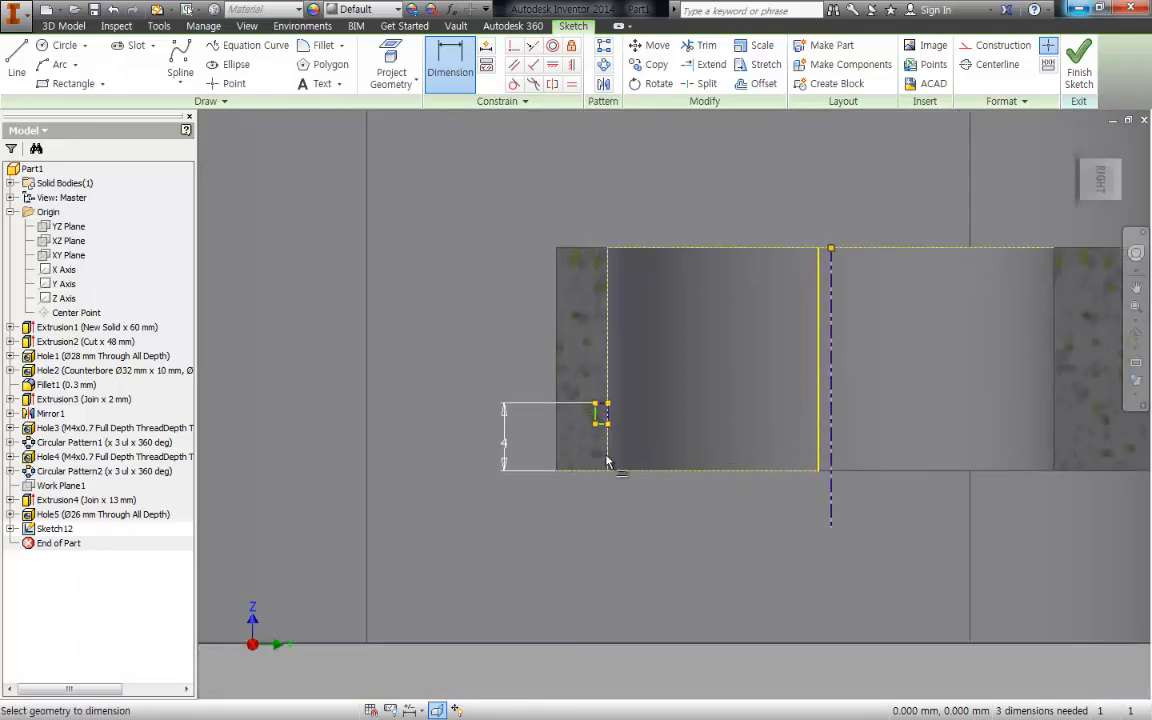
- Dimension the height of the small groove rectangle as 1.35 mm
{"action": "scroll", "coordinate": [603, 458], "scroll_direction": "up", "scroll_amount": 3}
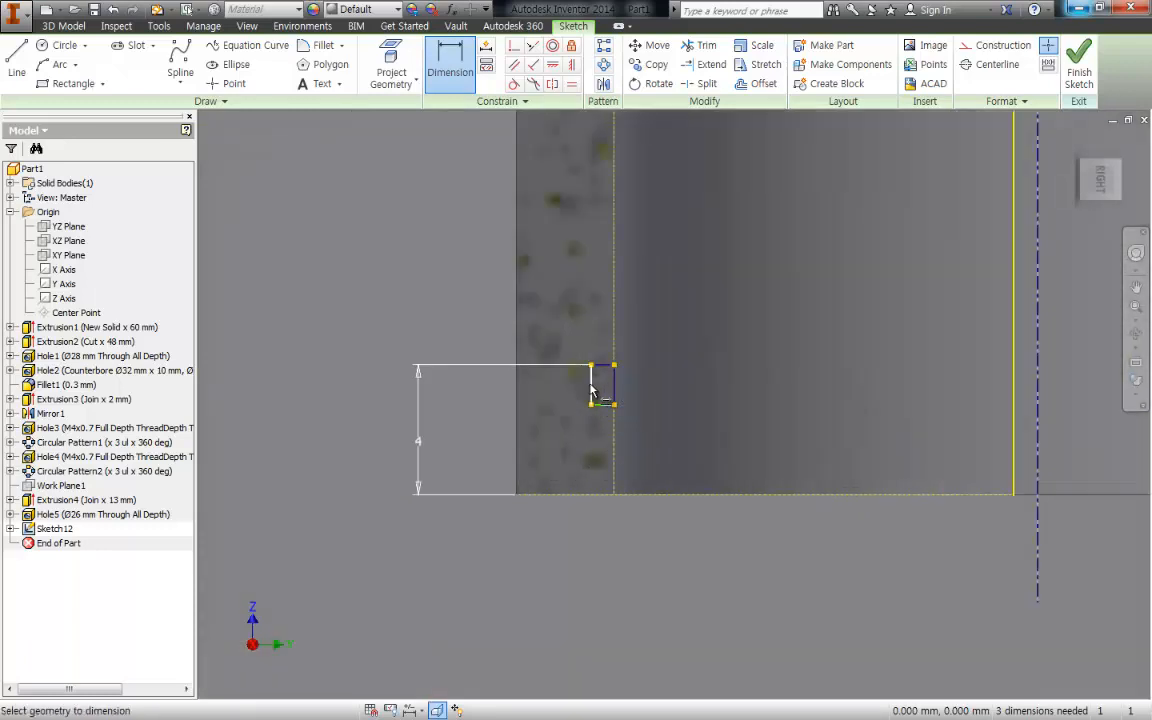
{"action": "left_click", "coordinate": [608, 391]}
{"action": "left_click", "coordinate": [716, 393]}
{"action": "type", "text": "1.35"}
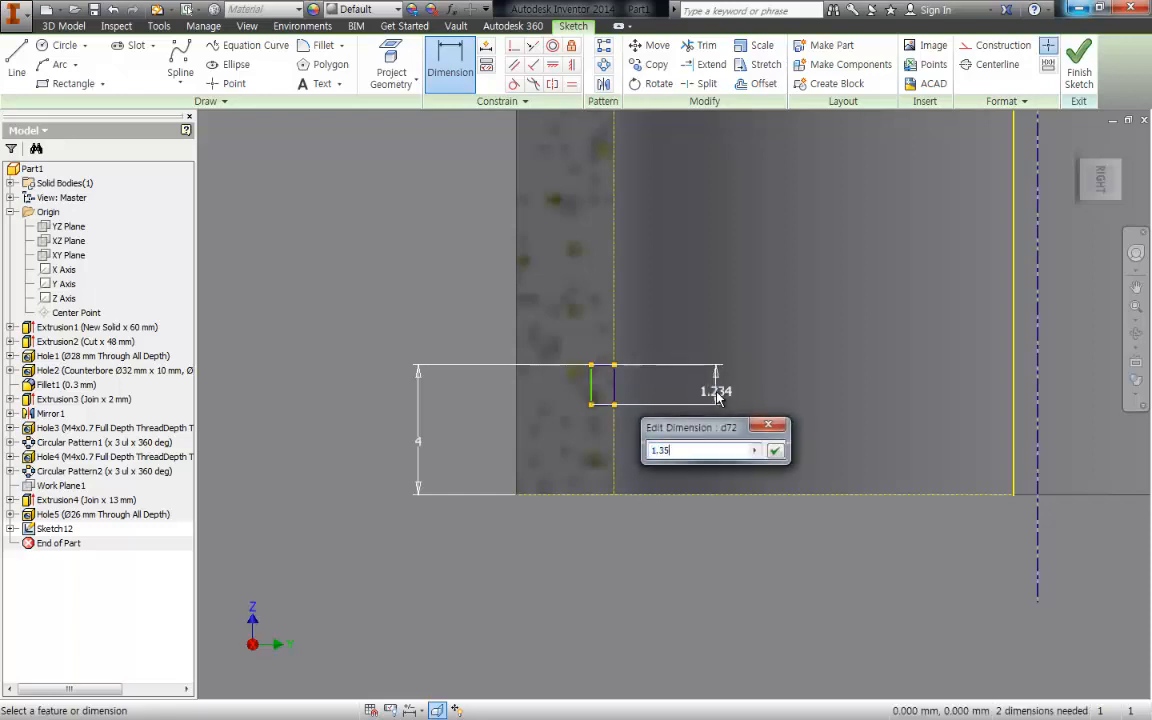
{"action": "key", "text": "Return"}
{"action": "key", "text": "Escape"}
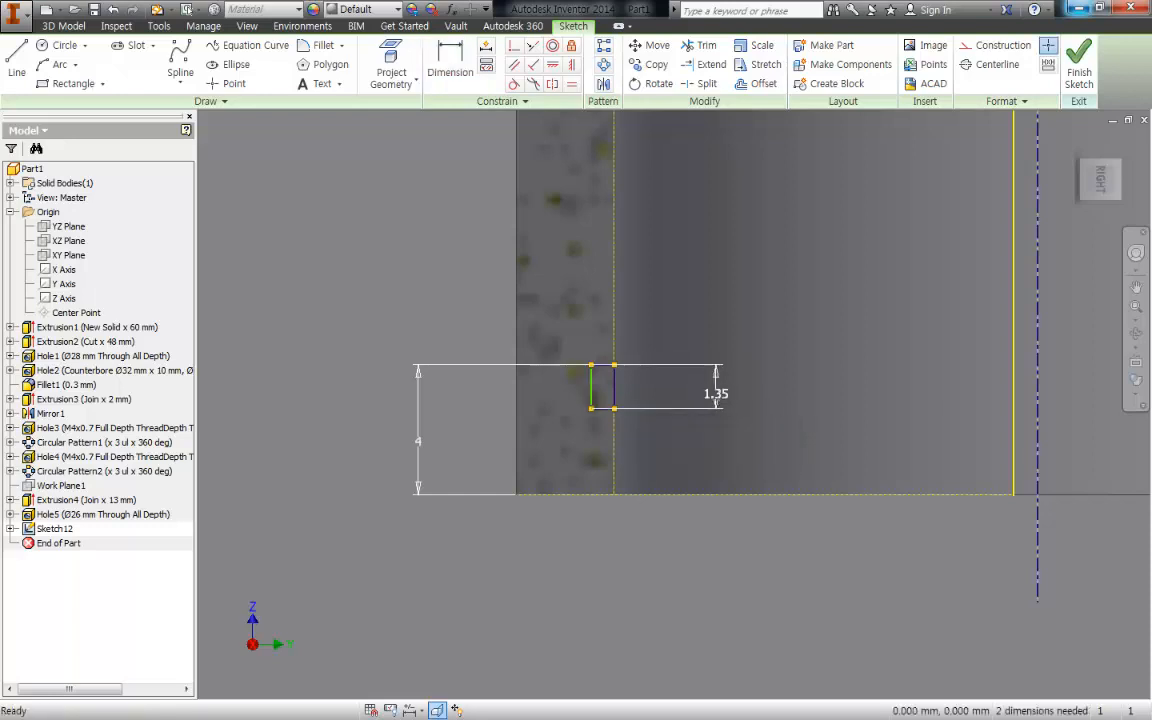
- Dimension the groove rectangle's outer vertical edge to the bore centerline as a 27.2 mm diameter
{"action": "middle_click_drag", "start_coordinate": [970, 427], "coordinate": [961, 402]}
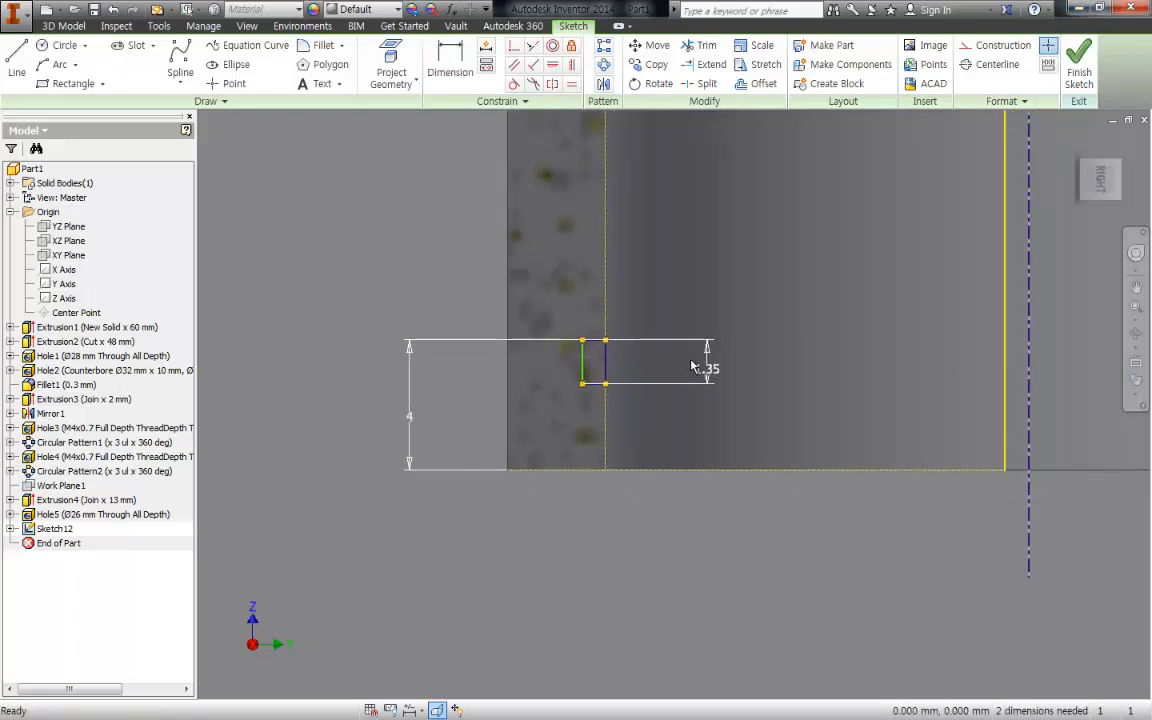
{"action": "key", "text": "d"}
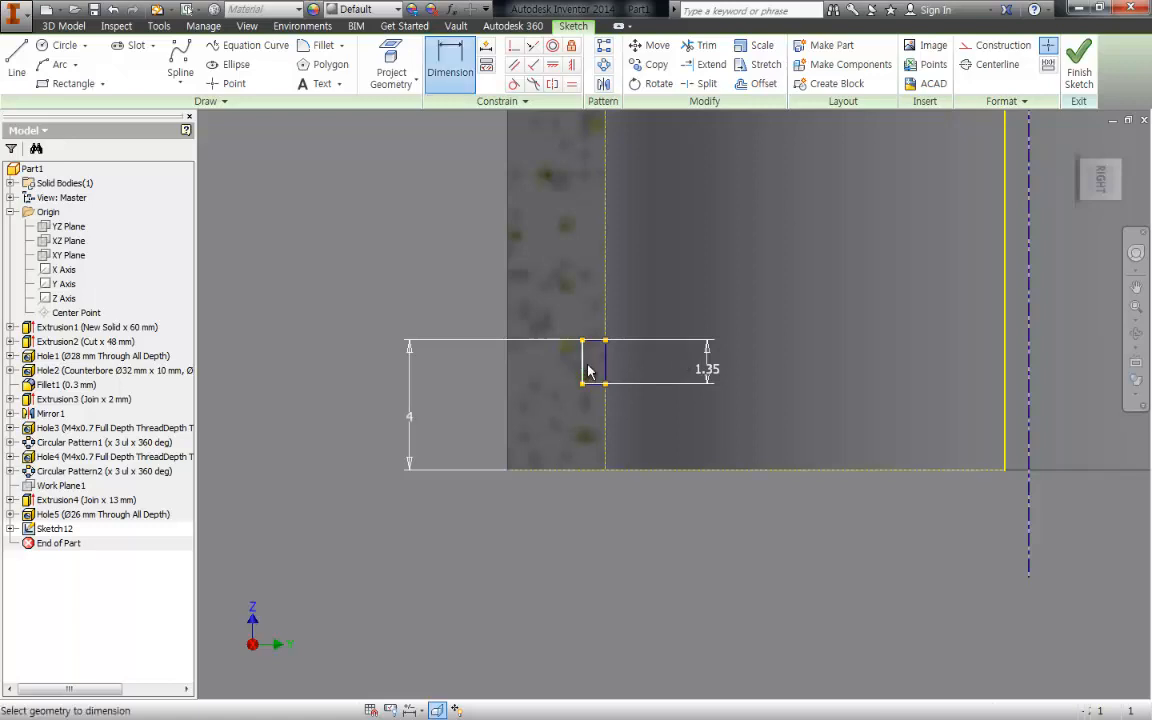
{"action": "left_click", "coordinate": [1029, 370]}
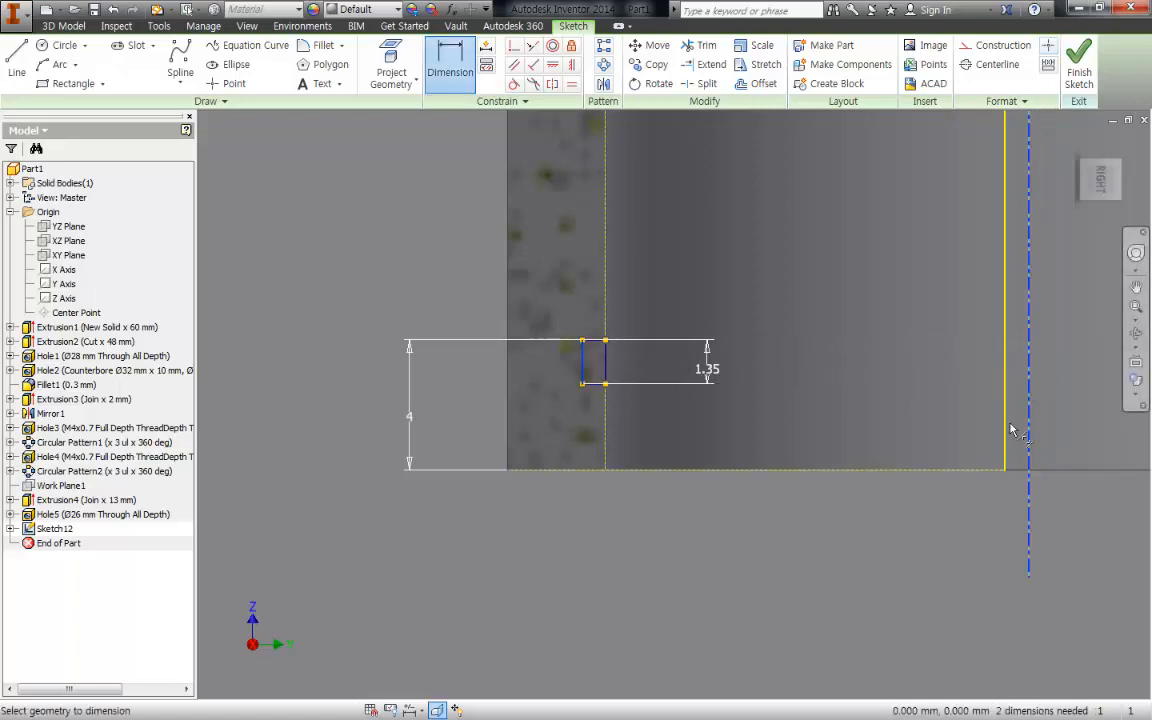
{"action": "scroll", "coordinate": [876, 484], "scroll_direction": "down", "scroll_amount": 5}
{"action": "left_click", "coordinate": [881, 416]}
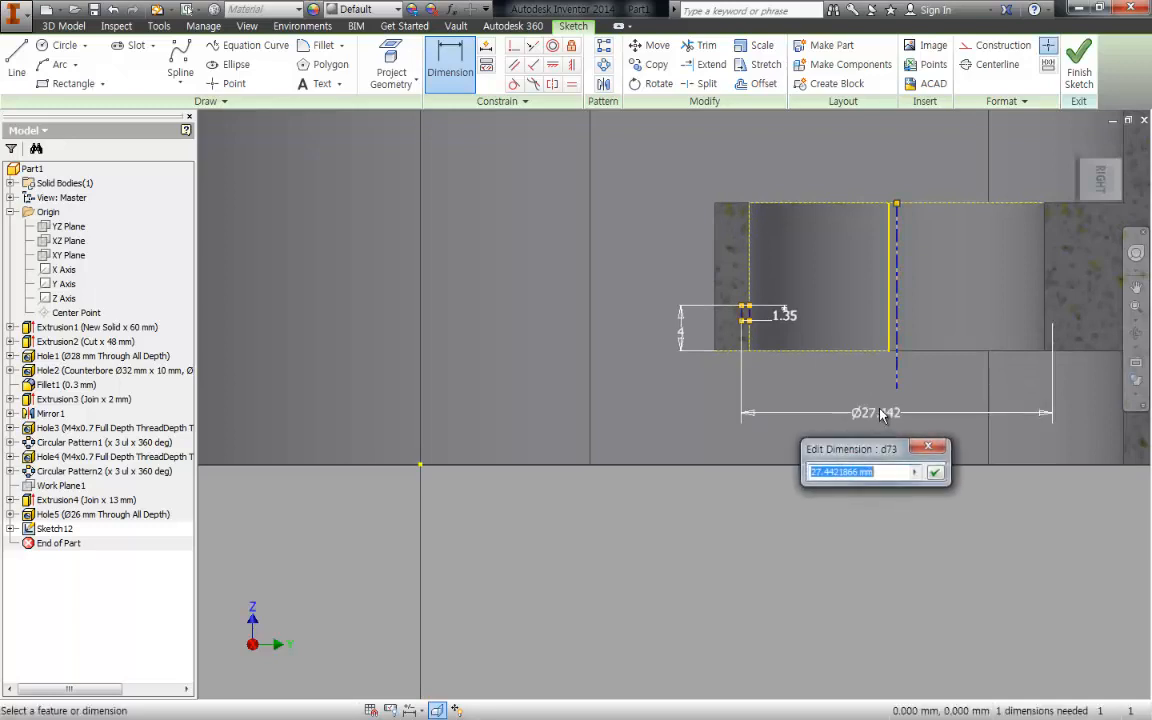
{"action": "type", "text": "27.2"}
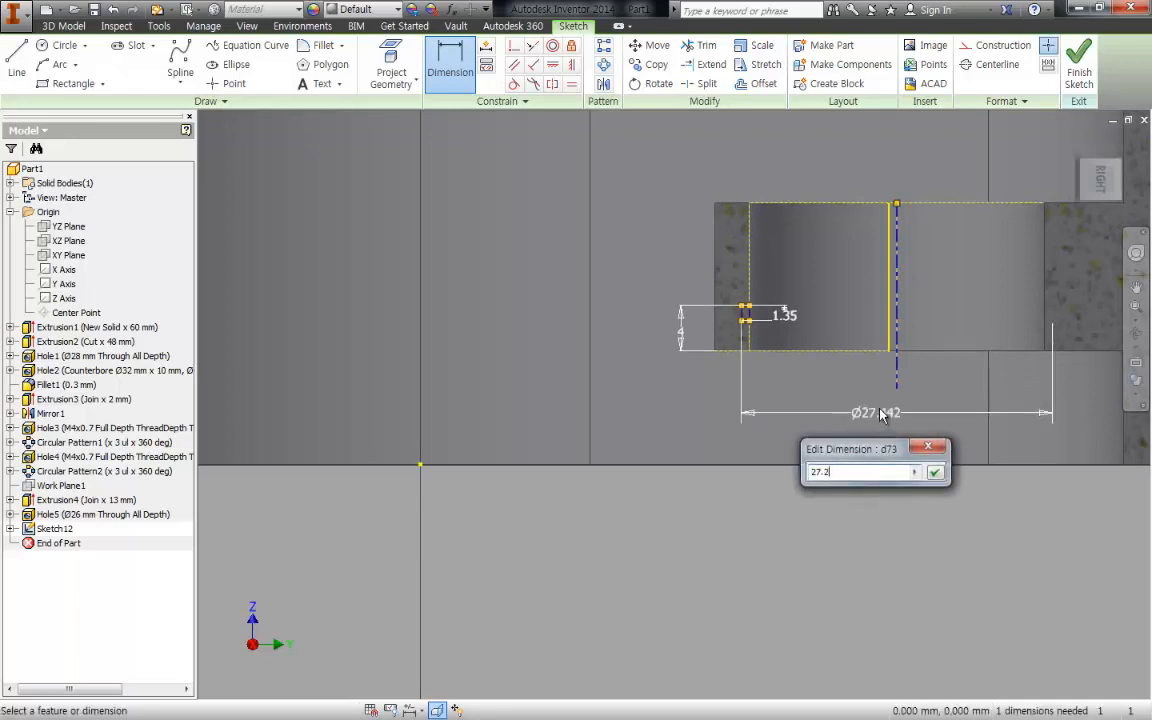
{"action": "key", "text": "Return"}
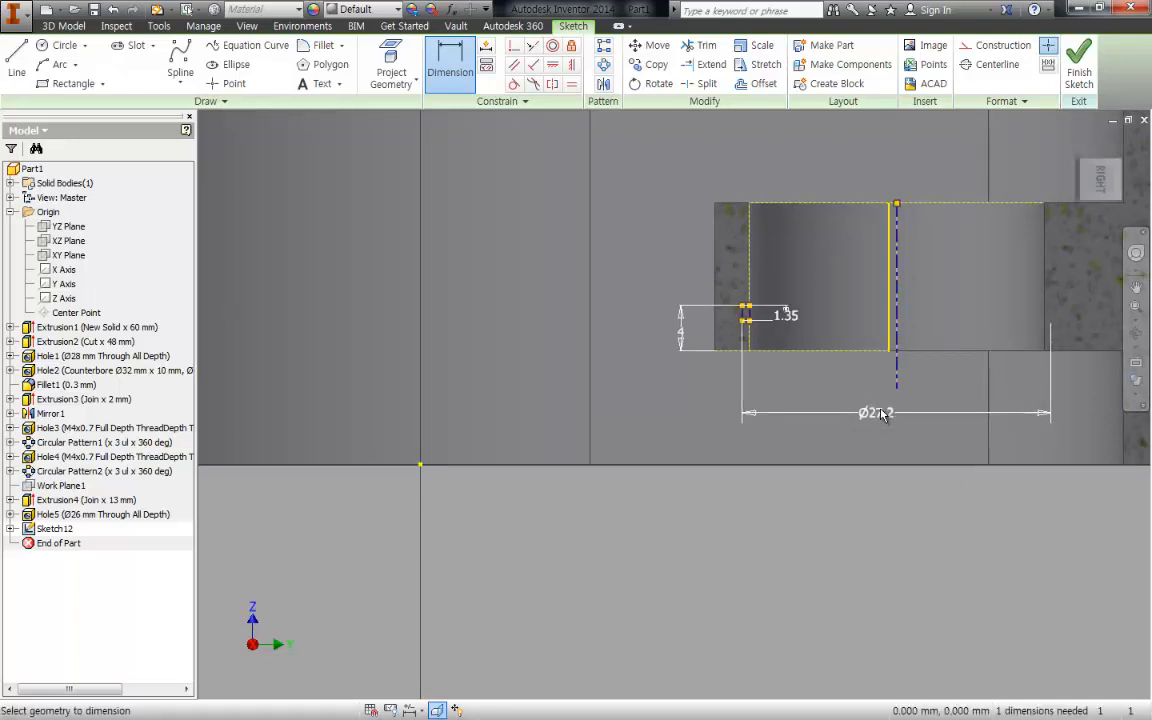
{"action": "key", "text": "Escape"}
- Recheck the groove rectangle's height dimension and keep its value
{"action": "scroll", "coordinate": [772, 365], "scroll_direction": "down", "scroll_amount": 3}
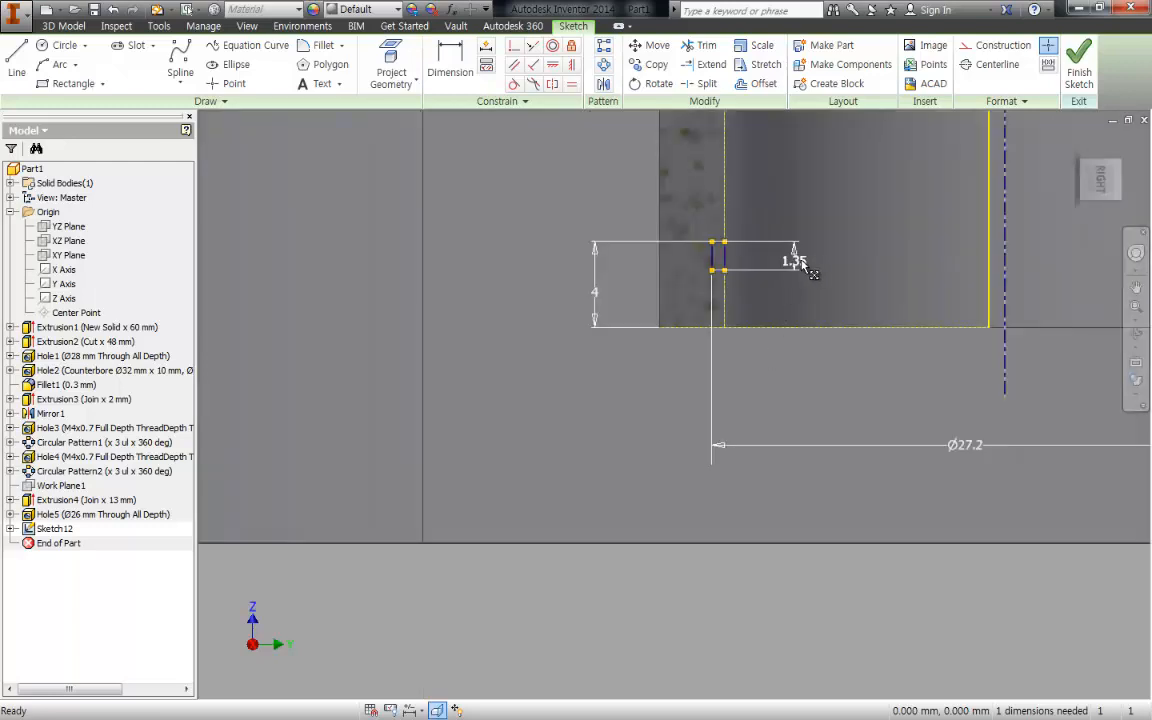
{"action": "double_click", "coordinate": [795, 261]}
{"action": "key", "text": "Return"}
{"action": "left_click_drag", "start_coordinate": [793, 258], "coordinate": [823, 253]}
{"action": "middle_click_drag", "start_coordinate": [882, 384], "coordinate": [792, 388]}
{"action": "mouse_move", "coordinate": [816, 340]}
{"action": "middle_mouse_down"}
{"action": "mouse_move", "coordinate": [672, 360]}
{"action": "mouse_move", "coordinate": [614, 396]}
{"action": "middle_mouse_up"}
{"action": "scroll", "coordinate": [614, 396], "scroll_direction": "up", "scroll_amount": 3}
- Revolve the groove rectangle a full turn about the bore centerline as a cut in the bearing support
{"action": "key", "text": "F6"}
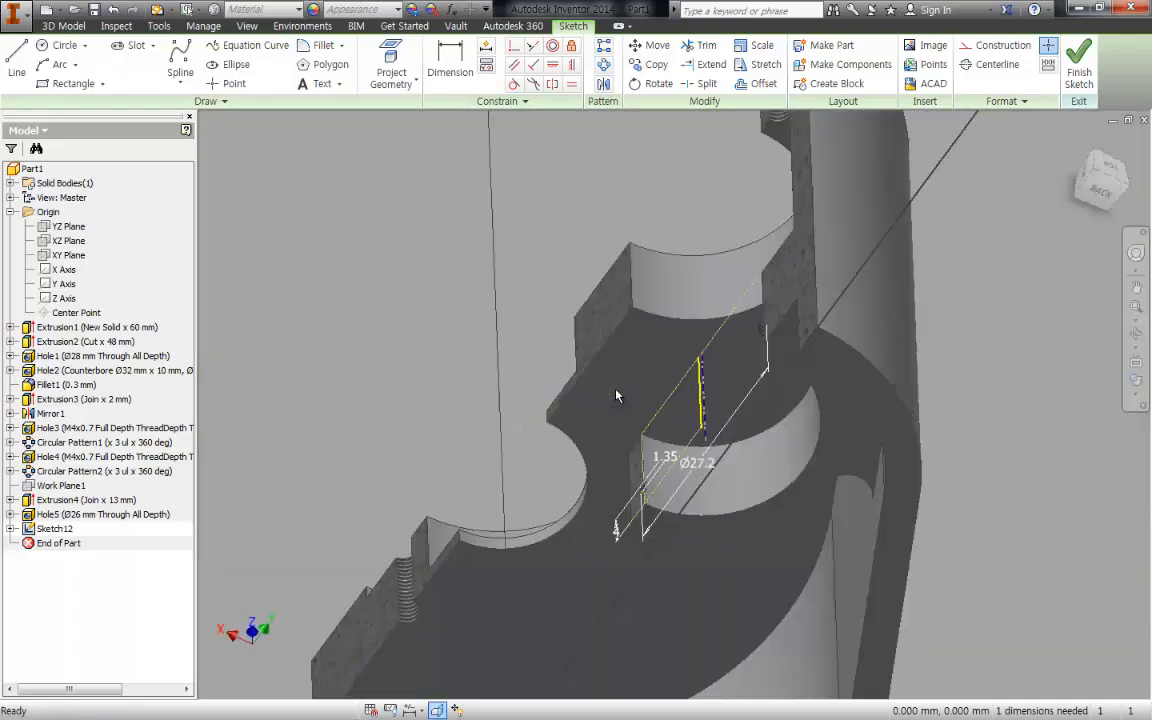
{"action": "key", "text": "r"}
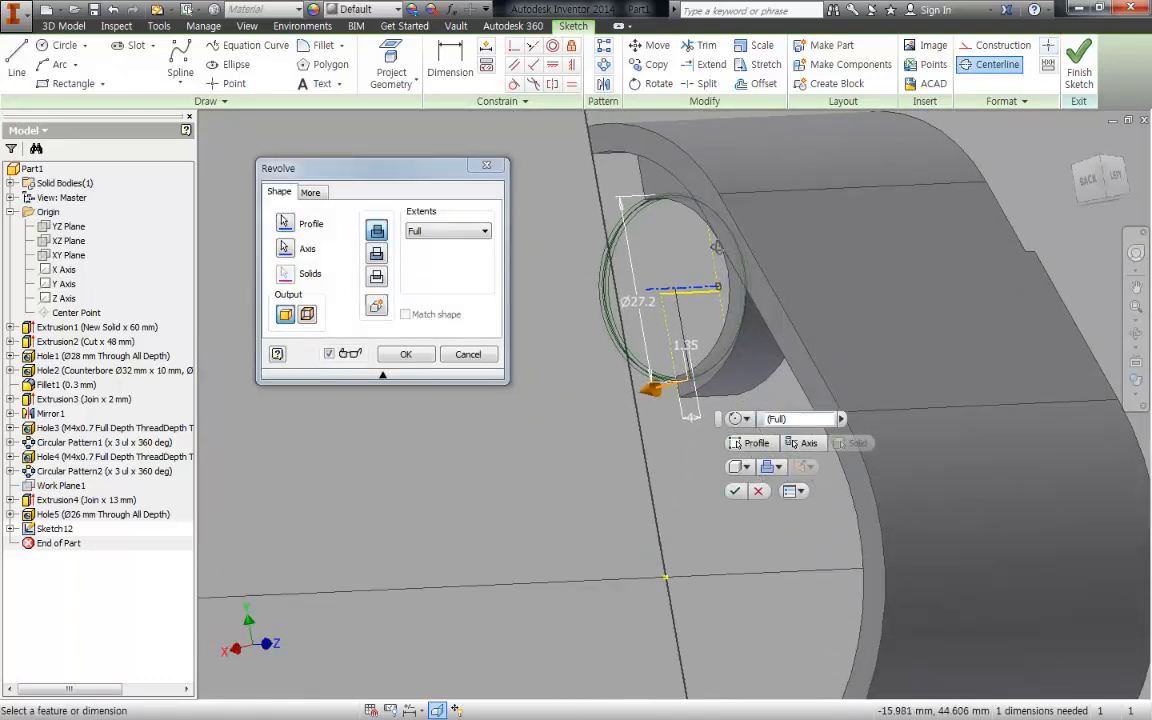
{"action": "left_click", "coordinate": [375, 254]}
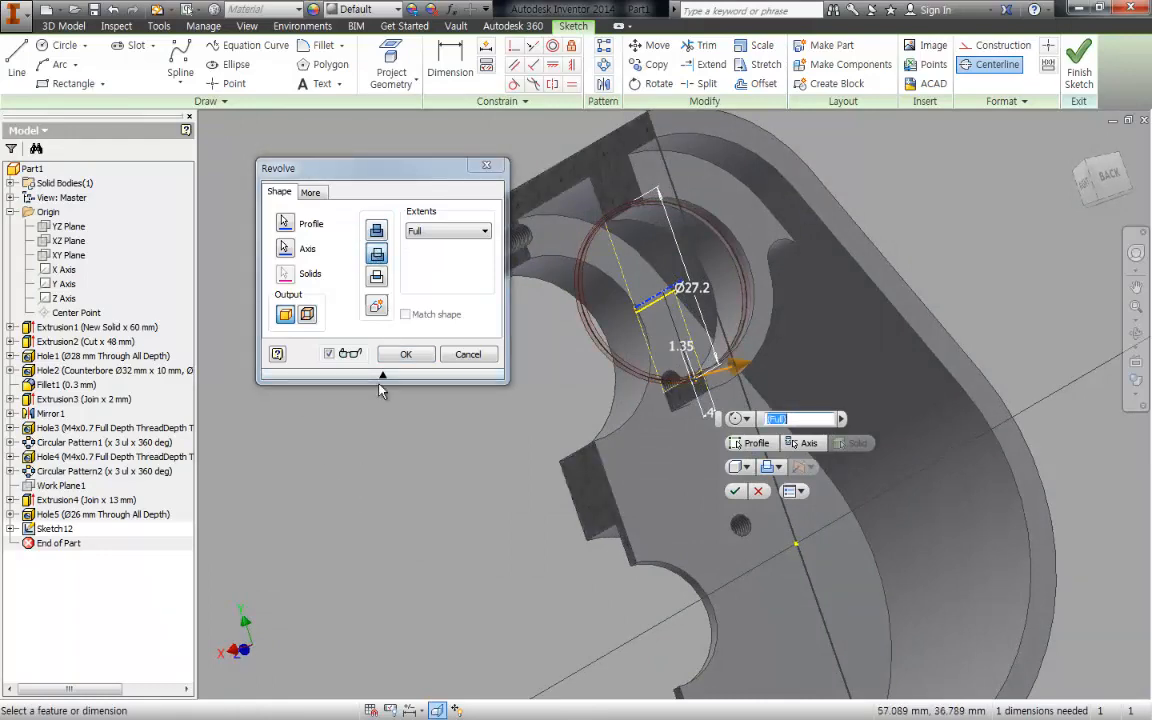
{"action": "left_click", "coordinate": [400, 358]}
{"action": "middle_click_drag", "start_coordinate": [764, 404], "coordinate": [676, 318], "text": "shift"}
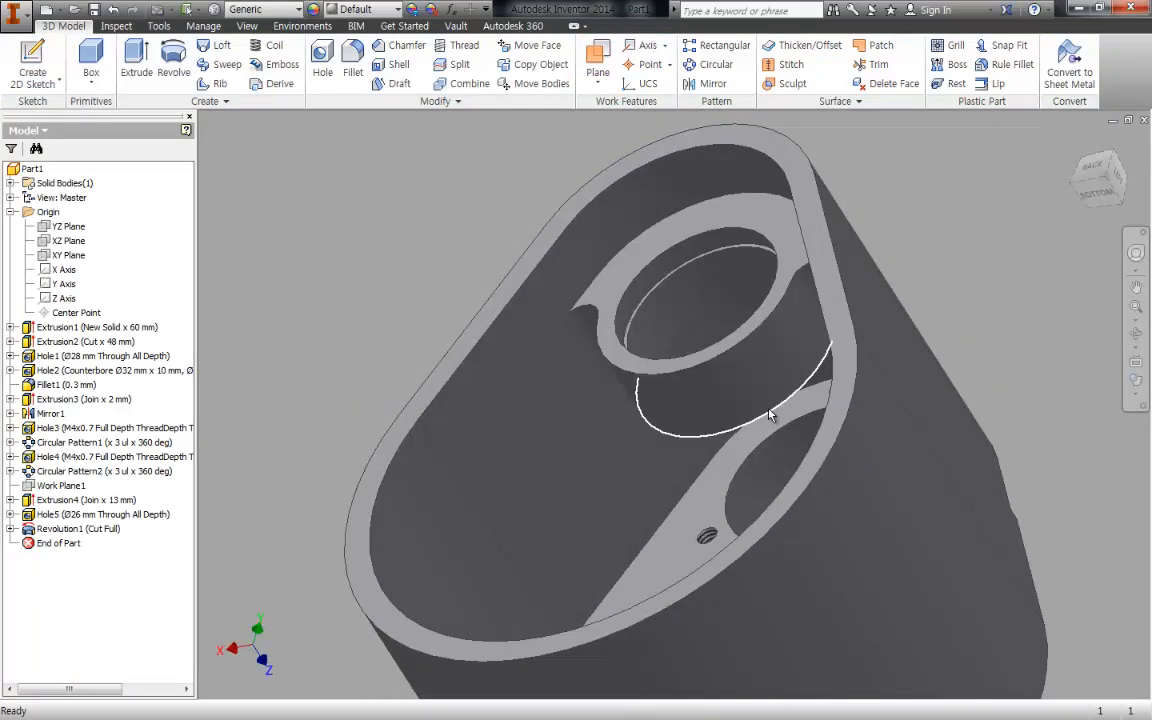
{"action": "mouse_move", "coordinate": [770, 414]}
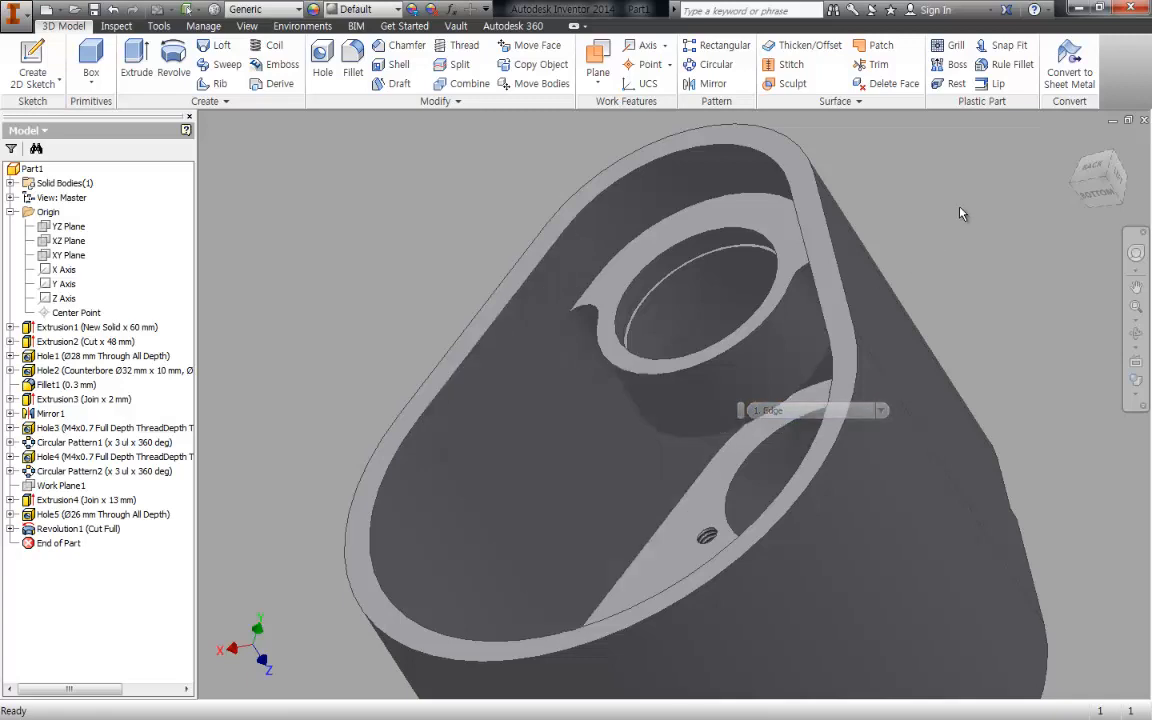
{"action": "middle_click_drag", "start_coordinate": [960, 208], "coordinate": [820, 240]}
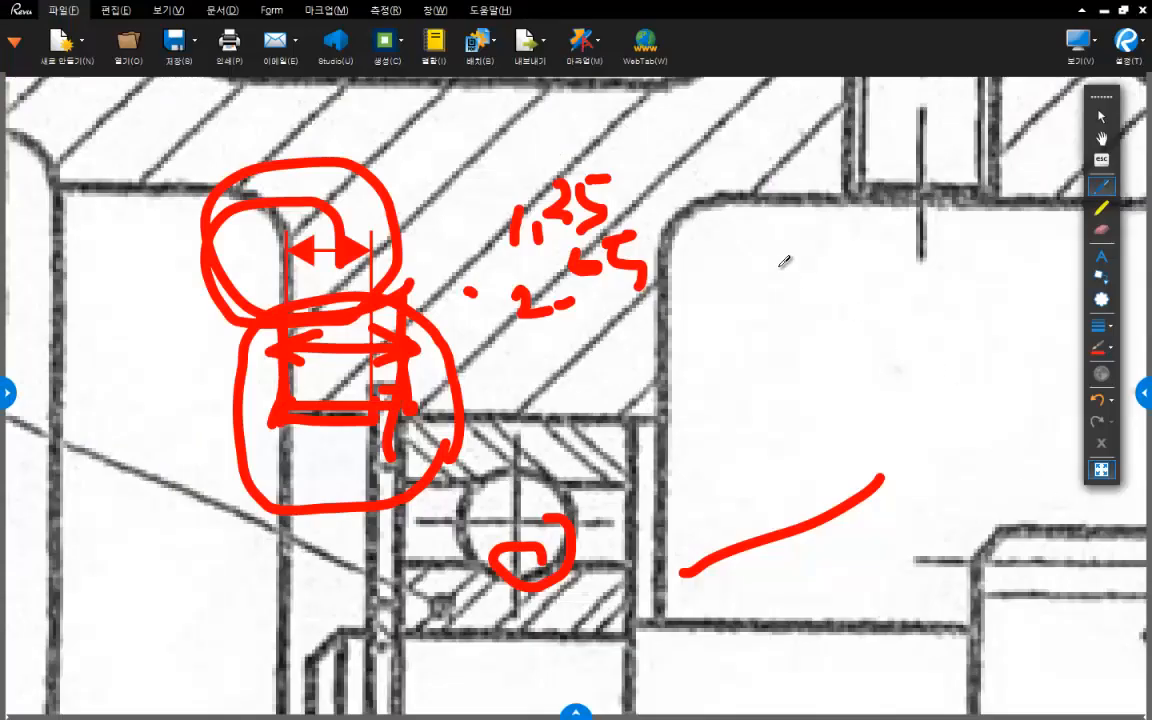
- Examine the flange outline and its bolt holes in the front view of the assembly drawing
{"action": "scroll", "coordinate": [660, 355], "scroll_direction": "down", "scroll_amount": 3}
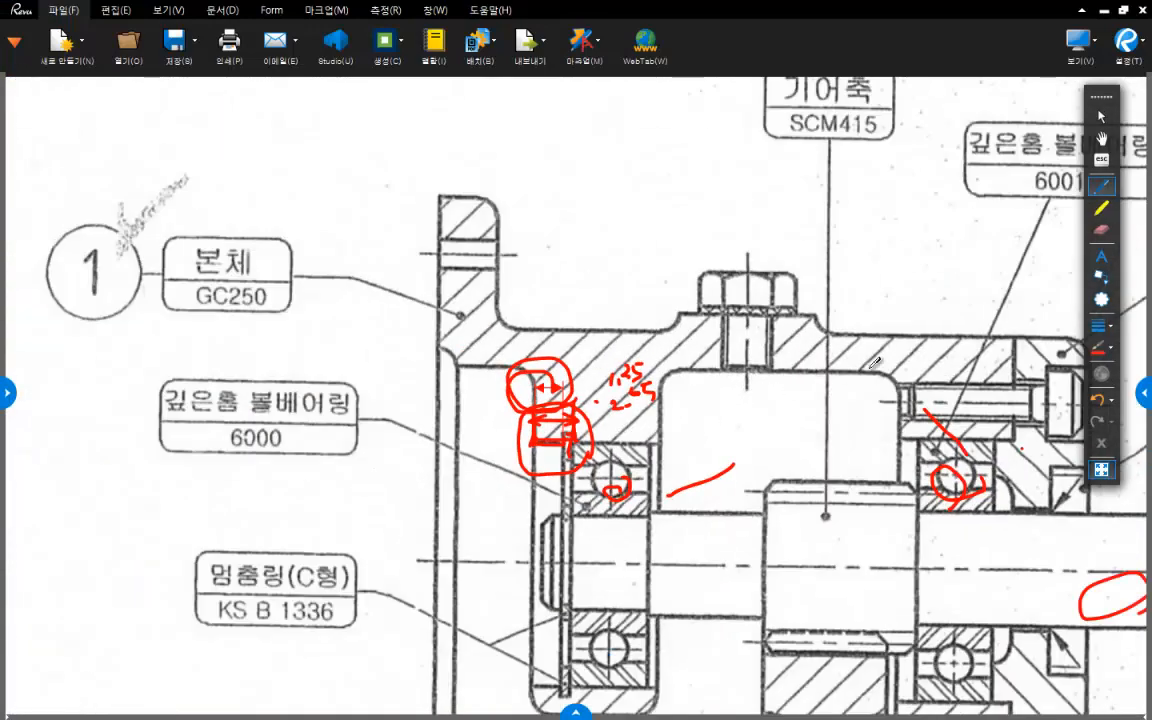
{"action": "mouse_move", "coordinate": [870, 369]}
{"action": "middle_mouse_down"}
{"action": "mouse_move", "coordinate": [460, 367]}
{"action": "mouse_move", "coordinate": [468, 180]}
{"action": "middle_mouse_up"}
{"action": "middle_click_drag", "start_coordinate": [900, 400], "coordinate": [535, 297]}
{"action": "mouse_move", "coordinate": [983, 306]}
{"action": "middle_mouse_down"}
{"action": "mouse_move", "coordinate": [760, 312]}
{"action": "mouse_move", "coordinate": [760, 508]}
{"action": "middle_mouse_up"}
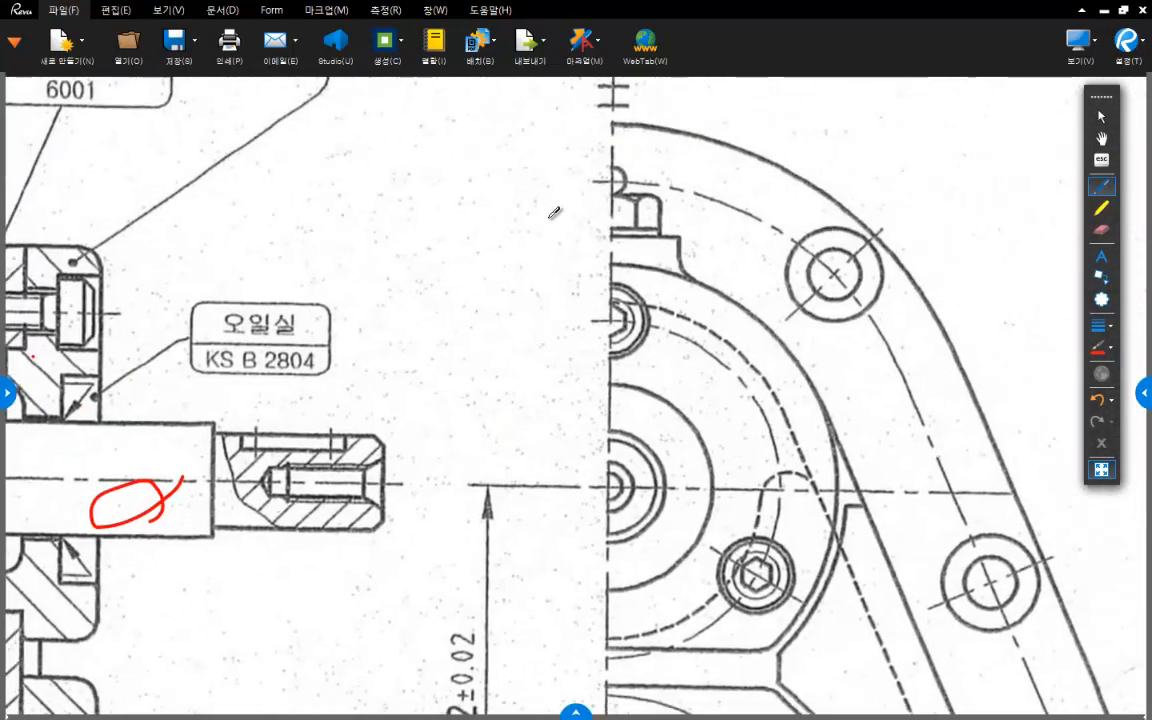
{"action": "middle_click_drag", "start_coordinate": [867, 493], "coordinate": [730, 117]}
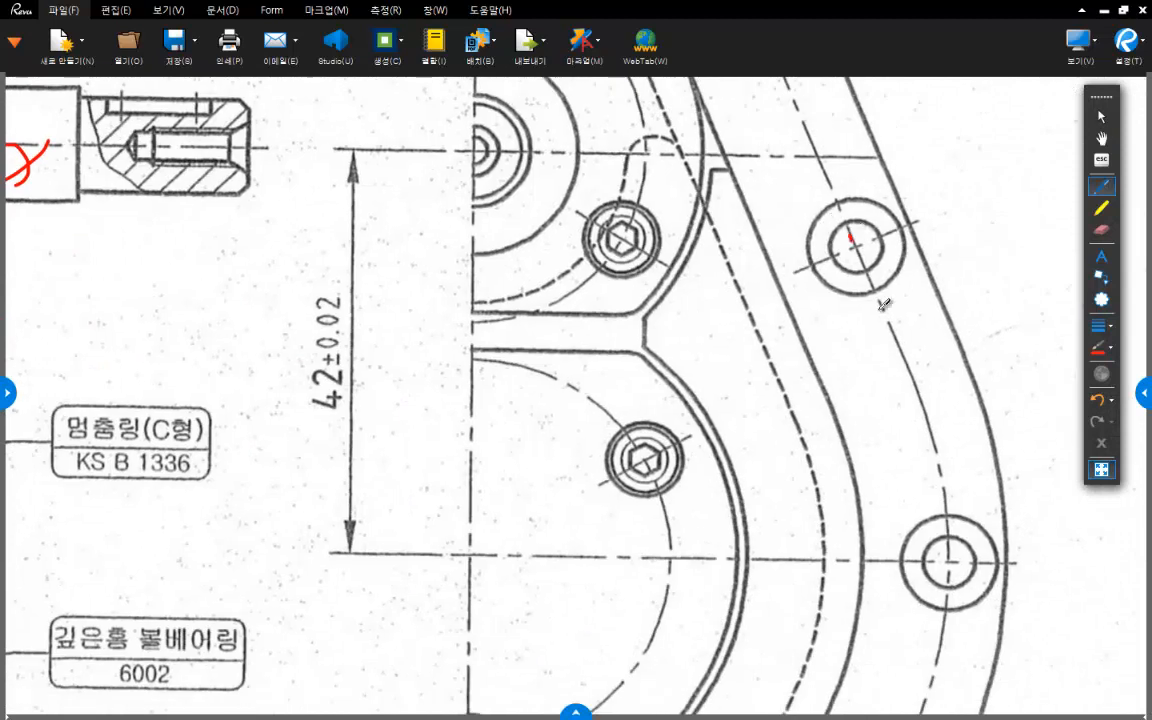
{"action": "middle_click_drag", "start_coordinate": [801, 430], "coordinate": [838, 237]}
{"action": "middle_click_drag", "start_coordinate": [801, 604], "coordinate": [882, 358]}
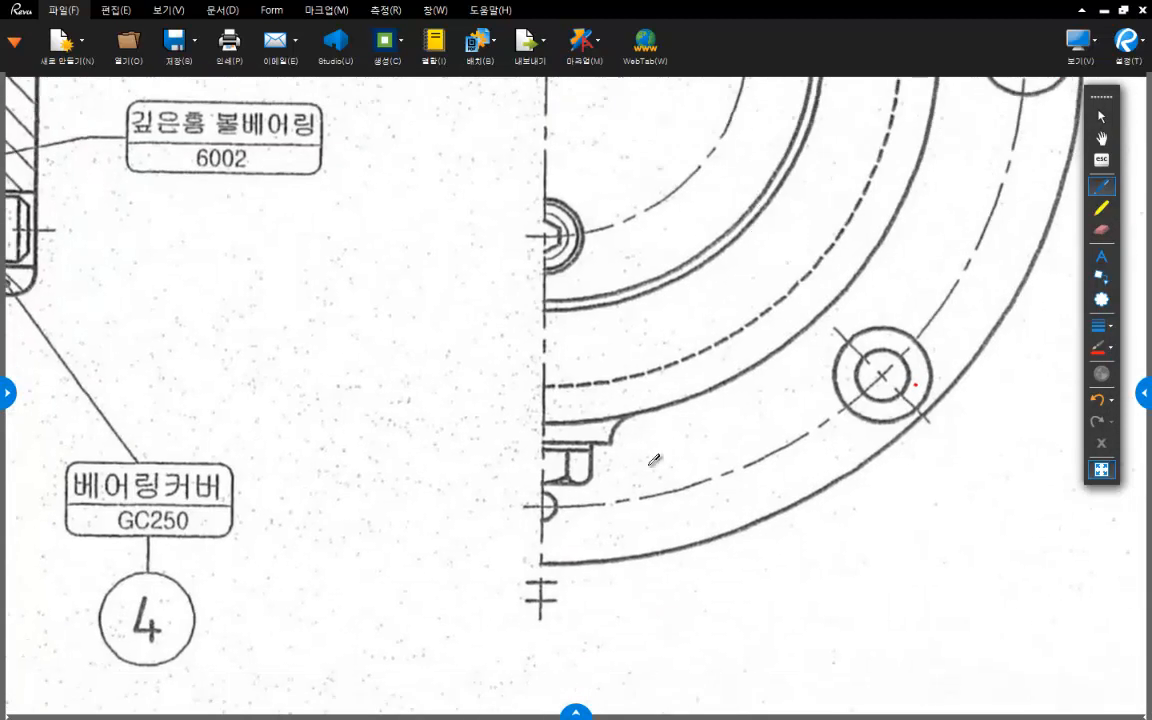
{"action": "mouse_move", "coordinate": [803, 426]}
{"action": "middle_mouse_down"}
{"action": "mouse_move", "coordinate": [807, 542]}
{"action": "mouse_move", "coordinate": [835, 576]}
{"action": "middle_mouse_up"}
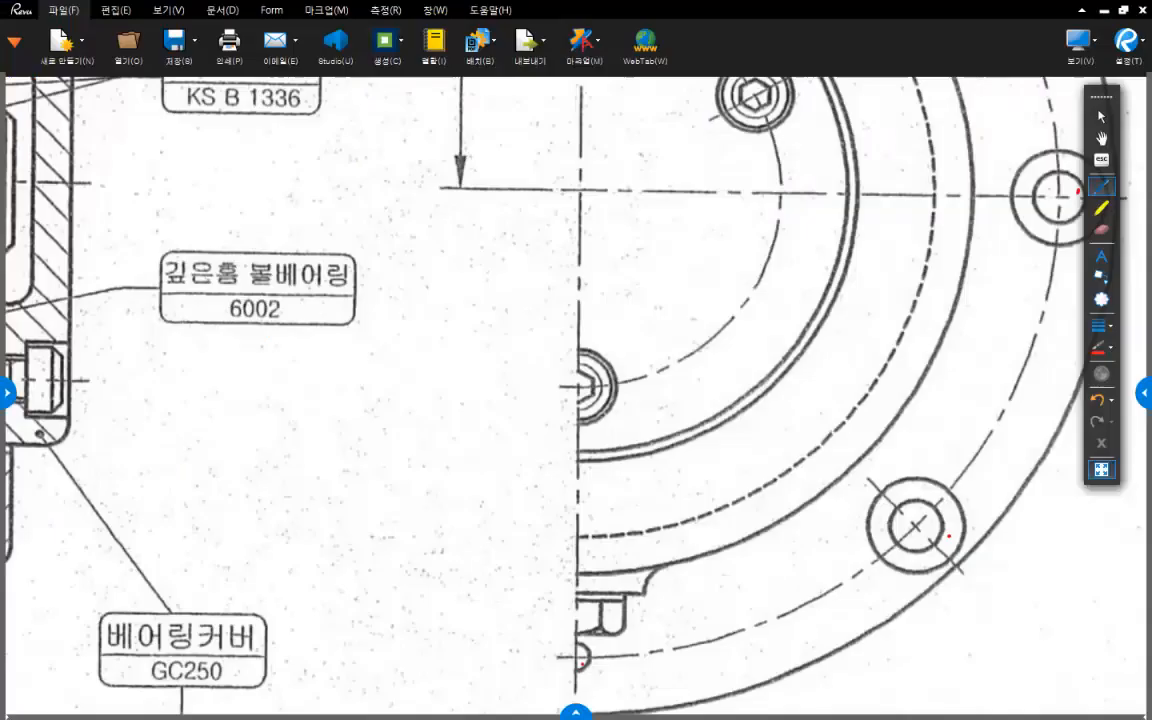
{"action": "middle_click_drag", "start_coordinate": [879, 220], "coordinate": [795, 402]}
{"action": "scroll", "coordinate": [795, 402], "scroll_direction": "down", "scroll_amount": 3}
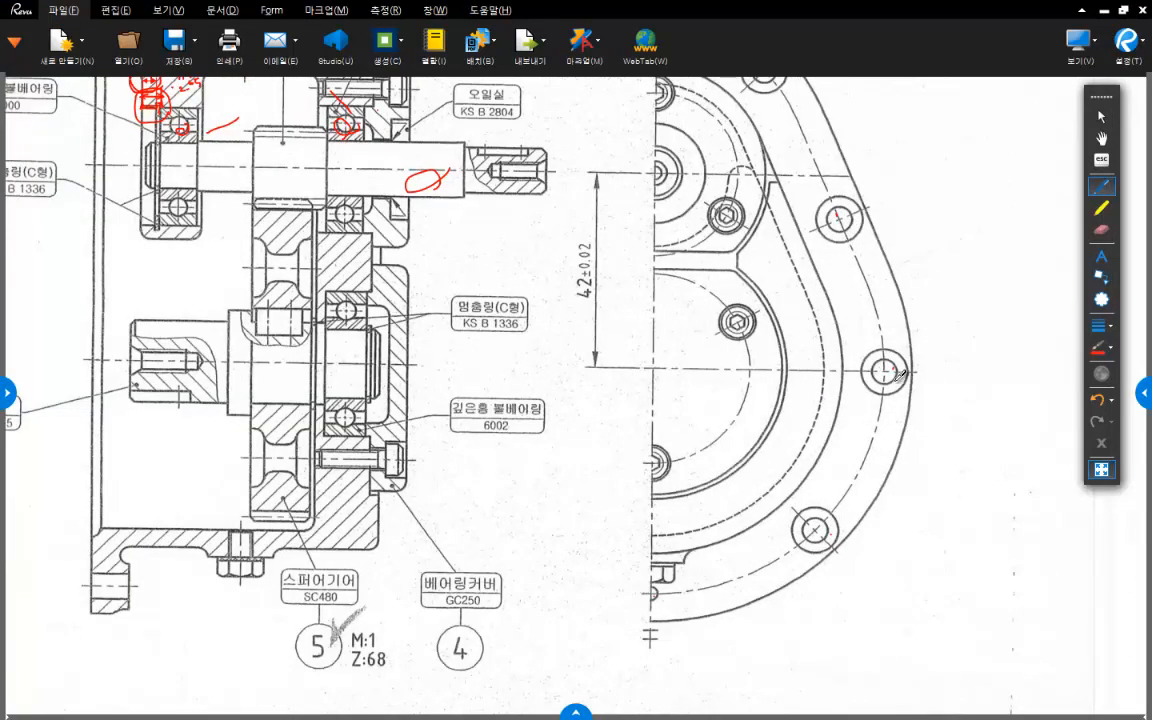
- Switch back to Inventor and start a sketch on the rim face at the housing's open end
{"action": "key", "text": "alt+Tab"}
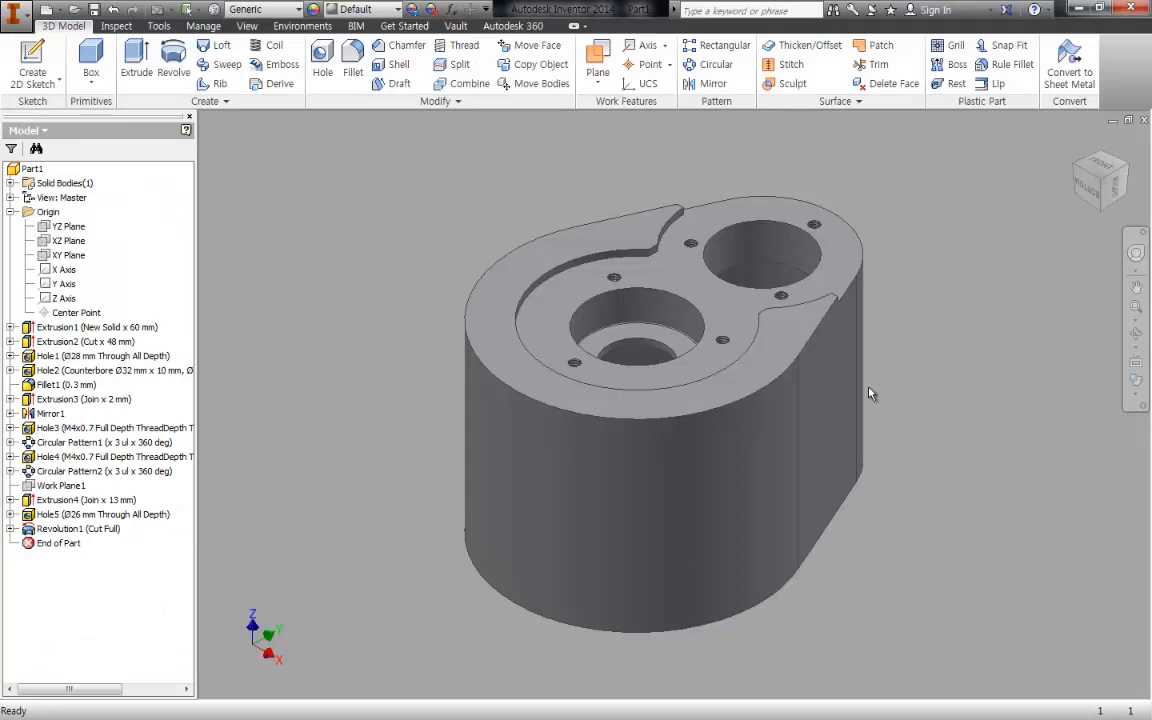
{"action": "key", "text": "F4"}
{"action": "left_click_drag", "start_coordinate": [938, 411], "coordinate": [988, 304]}
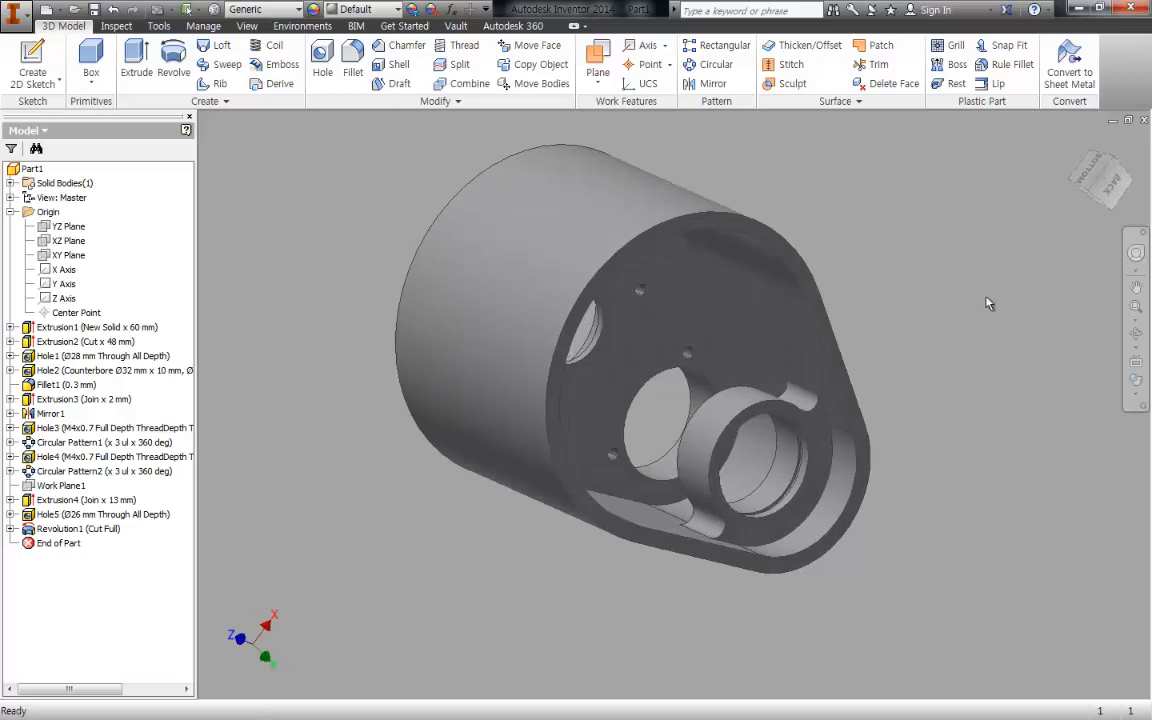
{"action": "key", "text": "s"}
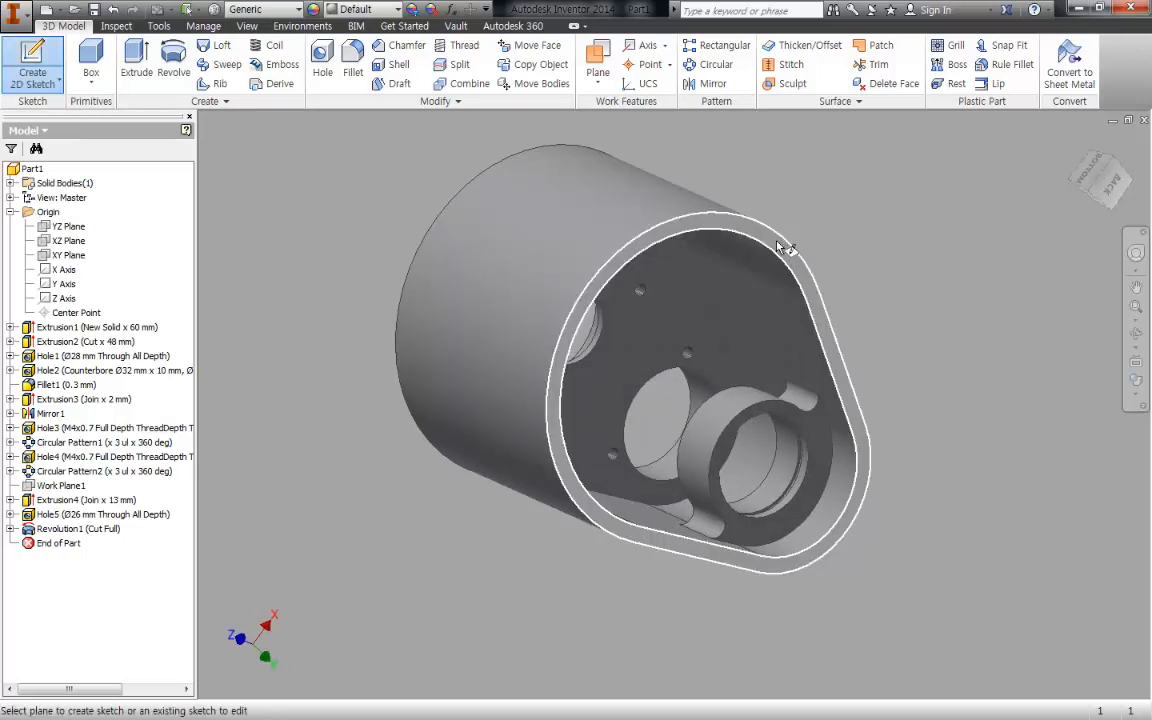
{"action": "left_click", "coordinate": [778, 247]}
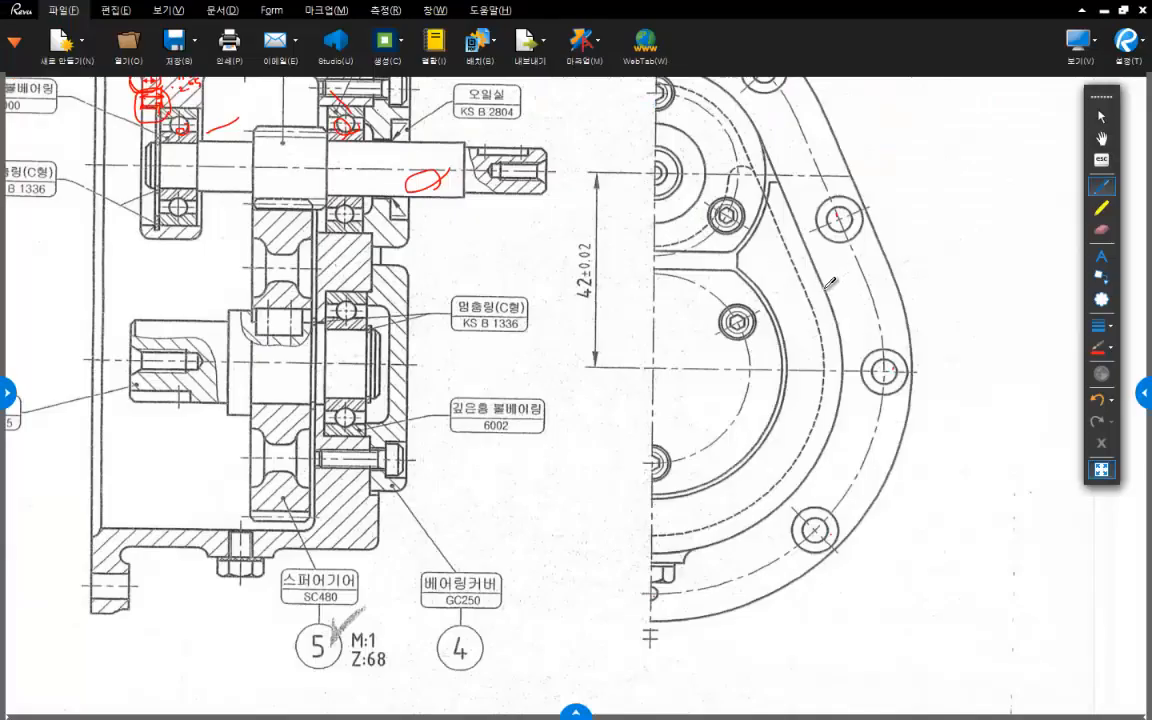
- Check the flange width on the assembly drawing and offset the housing's outer outline outward by about 12.3 mm in the rim sketch
{"action": "left_click_drag", "start_coordinate": [826, 288], "coordinate": [895, 268]}
{"action": "key", "text": "alt+Tab"}
{"action": "key", "text": "o"}
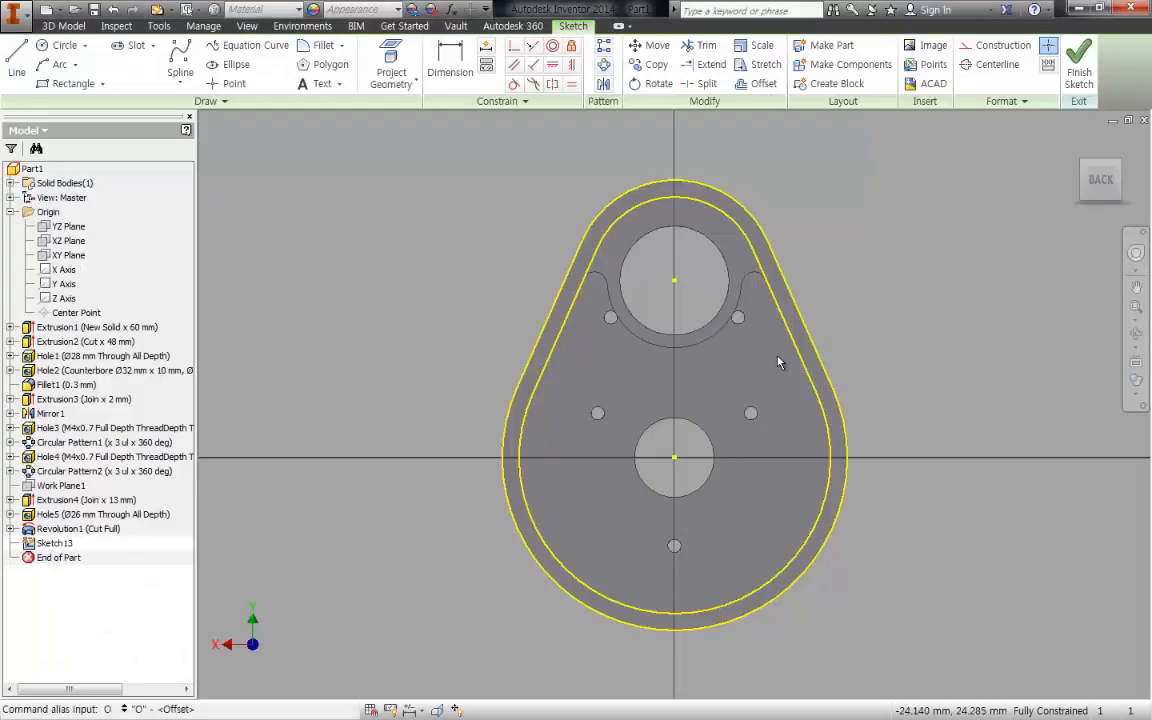
{"action": "left_click", "coordinate": [808, 328]}
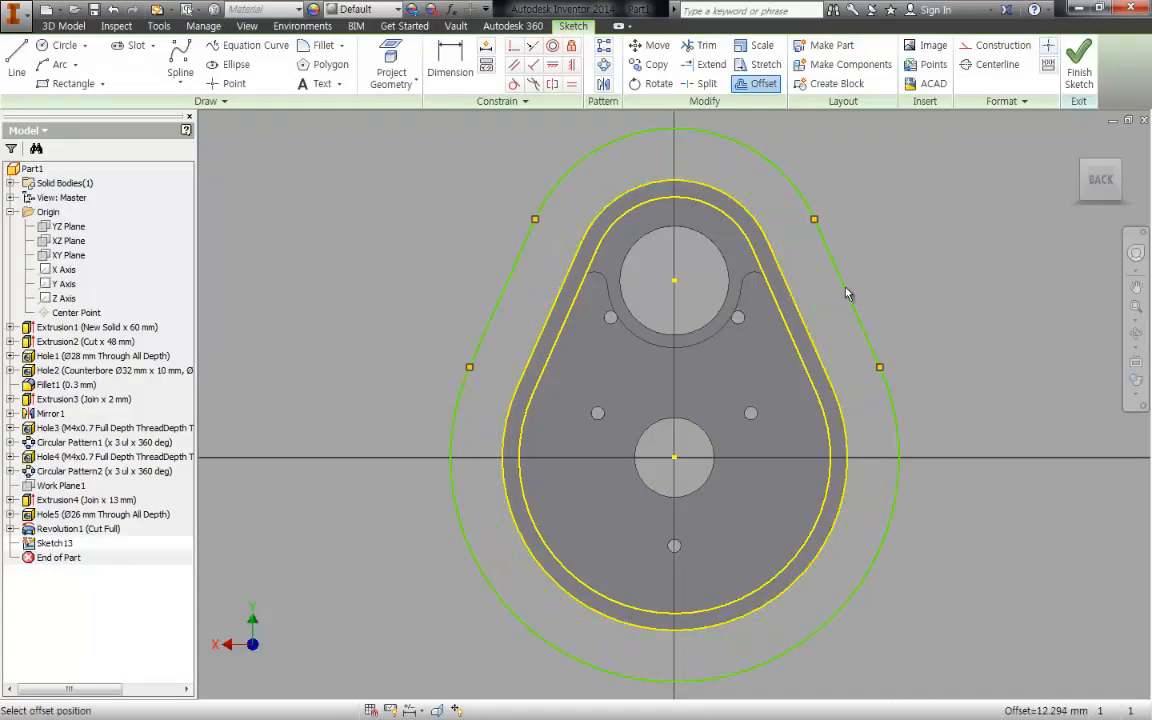
{"action": "left_click", "coordinate": [846, 292]}
{"action": "key", "text": "Escape"}
- Dimension the distance between the housing's outer straight edge and the offset outline as 15 mm
{"action": "key", "text": "d"}
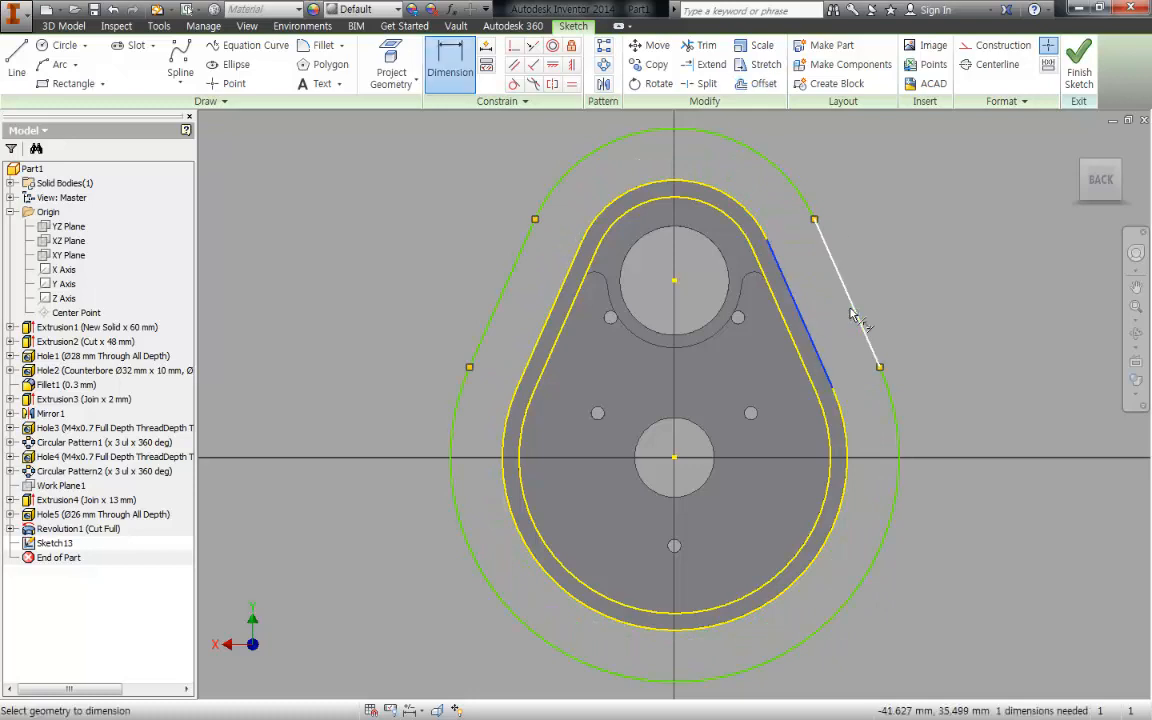
{"action": "left_click", "coordinate": [852, 316]}
{"action": "left_click", "coordinate": [873, 247]}
{"action": "type", "text": "15"}
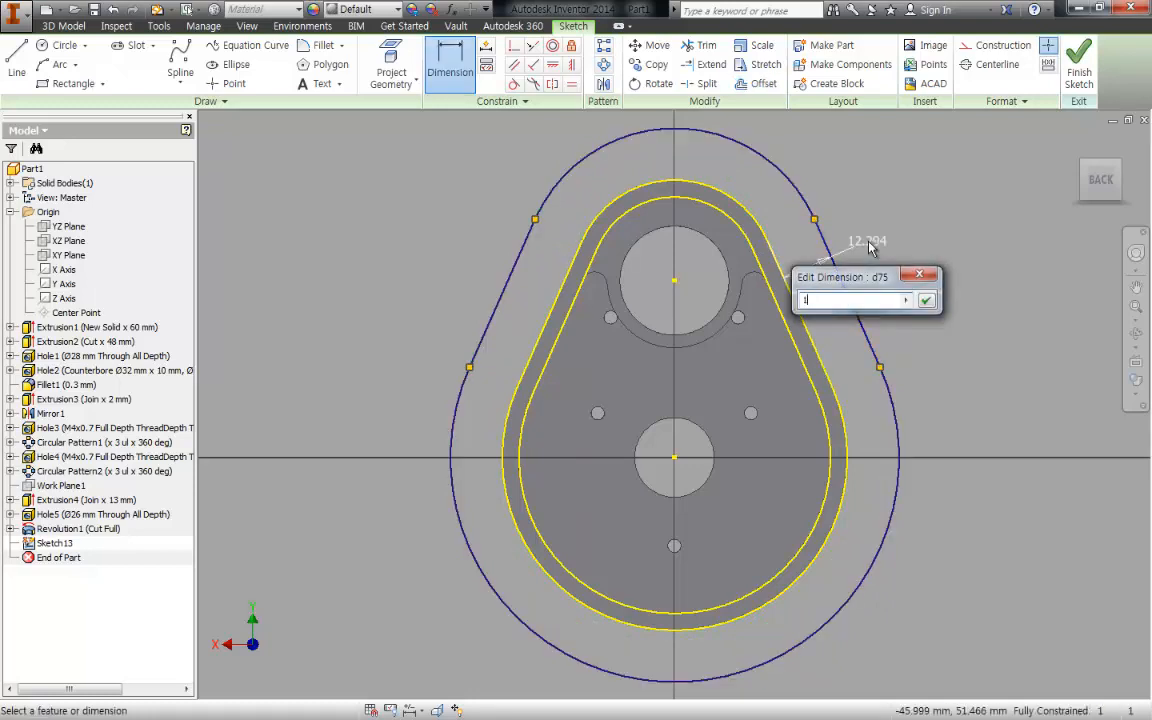
{"action": "key", "text": "Return"}
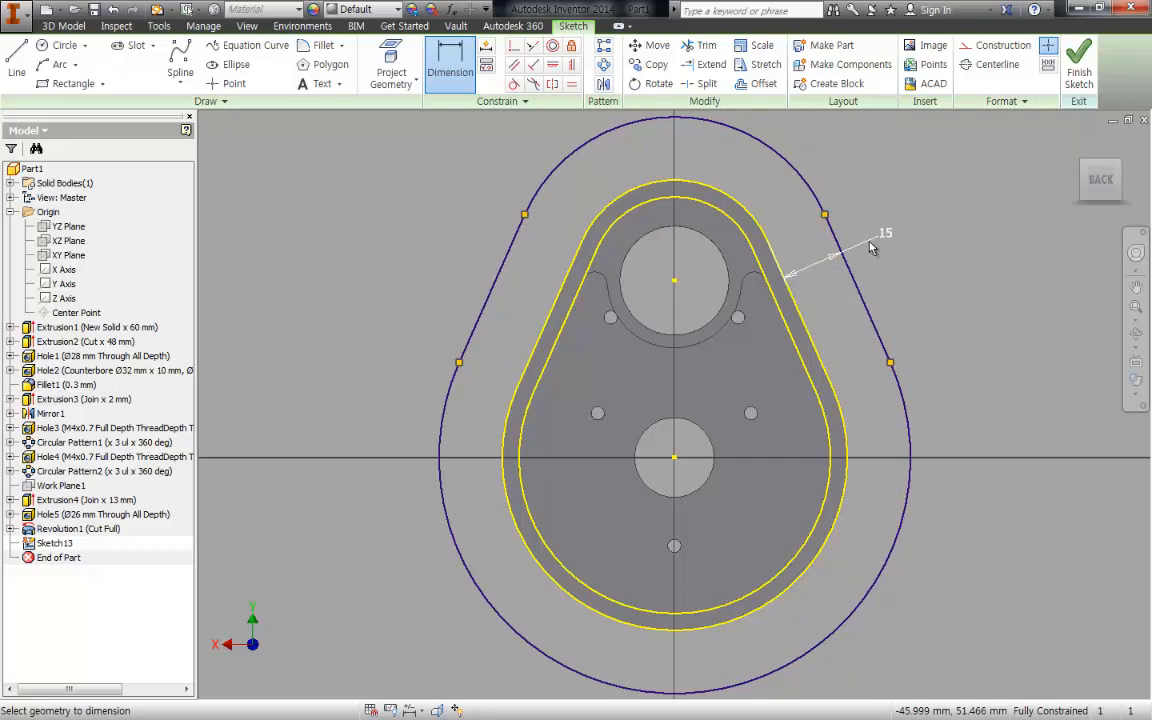
- Extrude the ring profile between the housing outline and the offset outline 6 mm toward the housing's bearing-bore end, joined to the body
{"action": "middle_click_drag", "start_coordinate": [861, 253], "coordinate": [938, 276], "text": "shift"}
{"action": "key", "text": "e"}
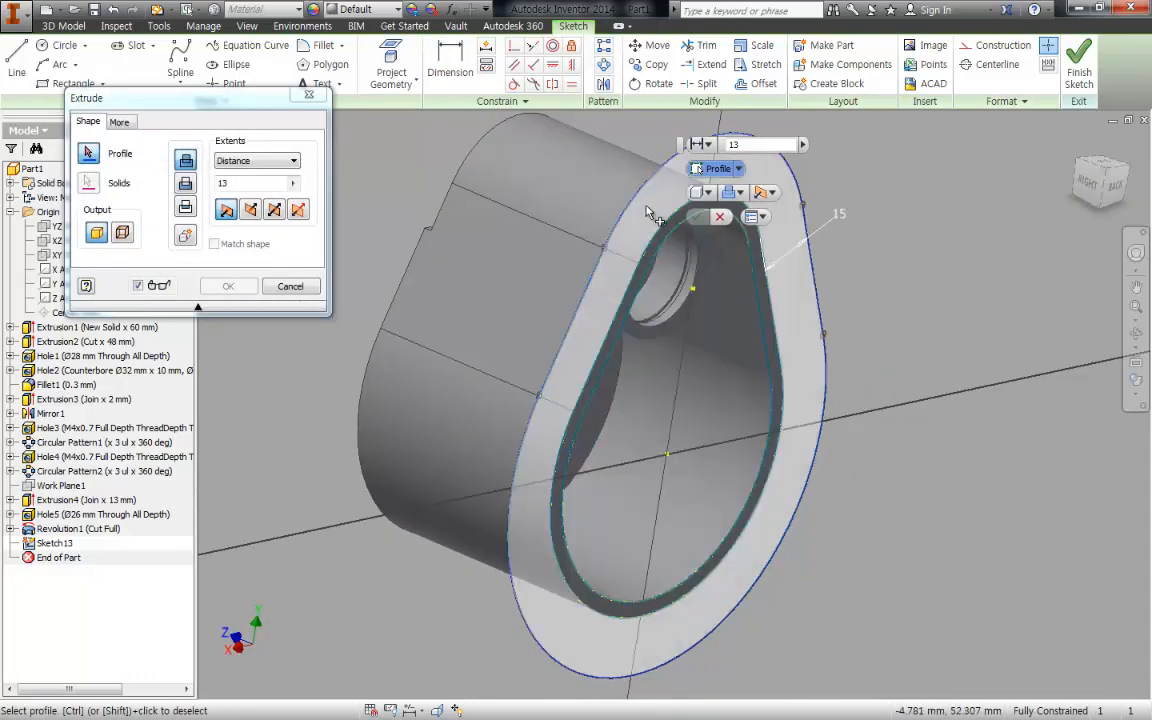
{"action": "left_click", "coordinate": [645, 210]}
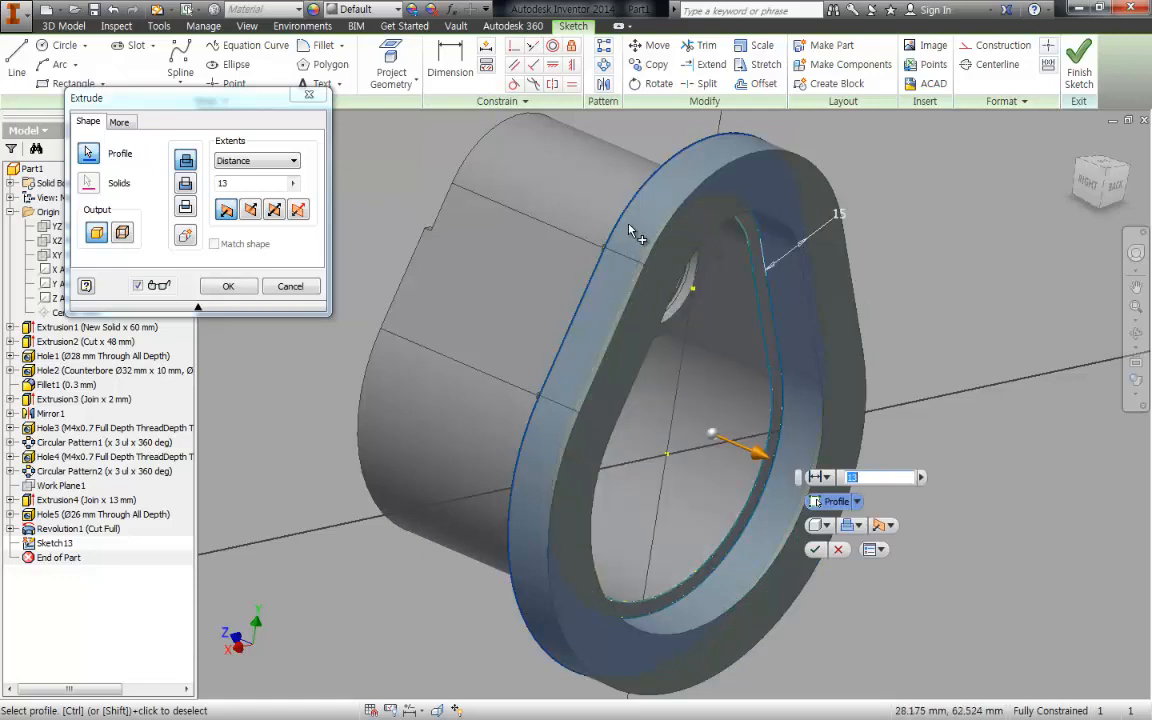
{"action": "middle_click_drag", "start_coordinate": [632, 227], "coordinate": [733, 248], "text": "shift"}
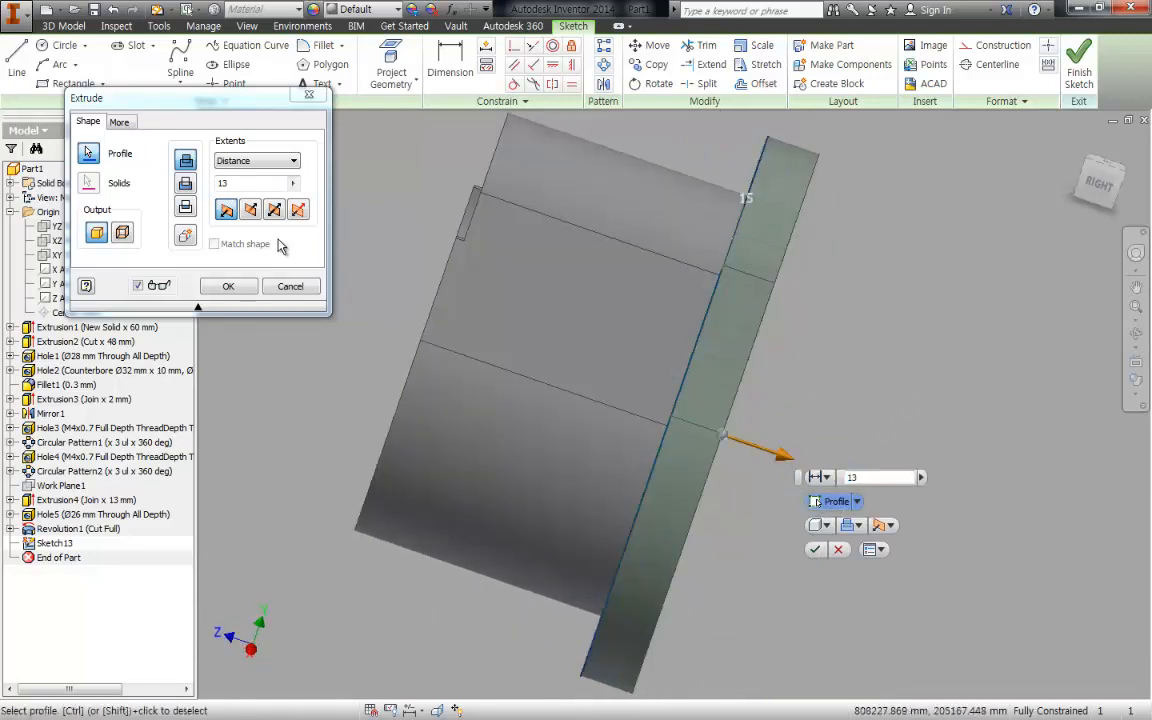
{"action": "left_click", "coordinate": [251, 210]}
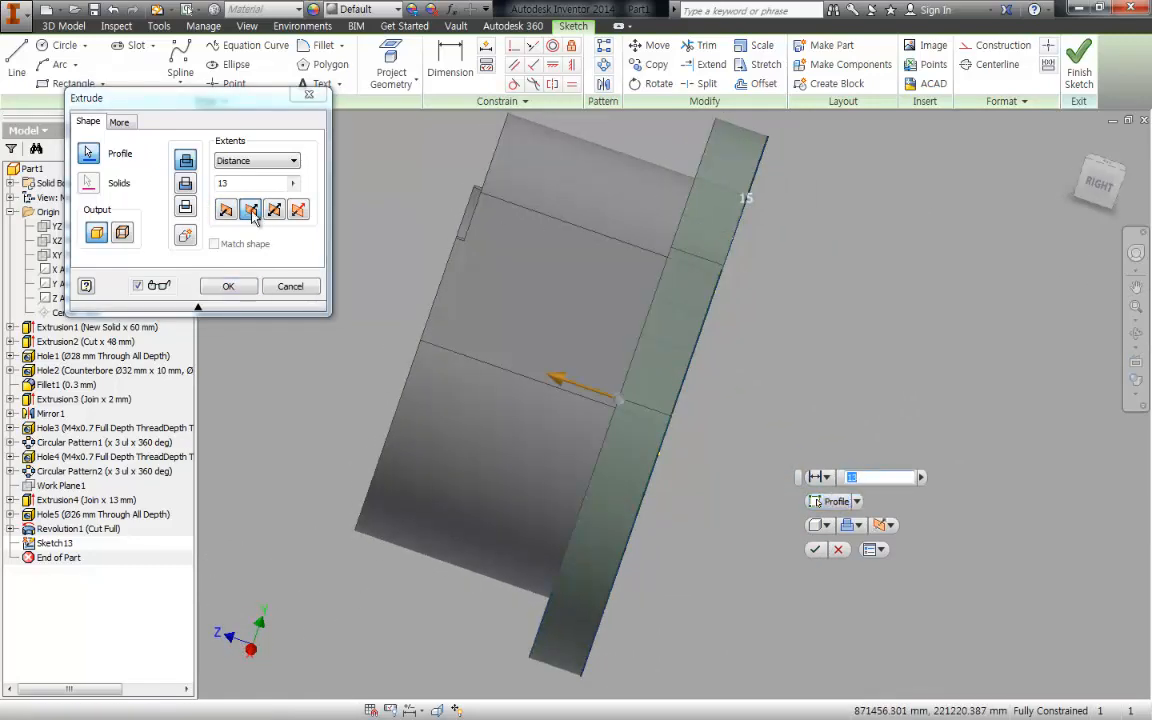
{"action": "left_click_drag", "start_coordinate": [229, 184], "coordinate": [187, 195]}
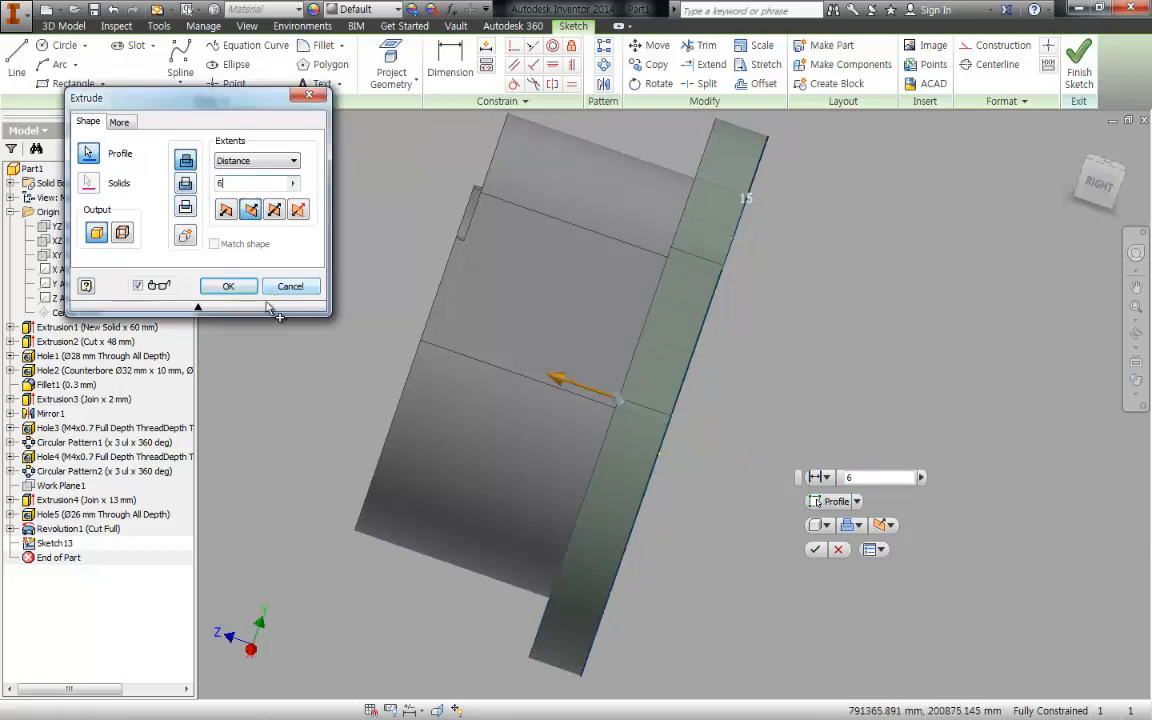
{"action": "type", "text": "6"}
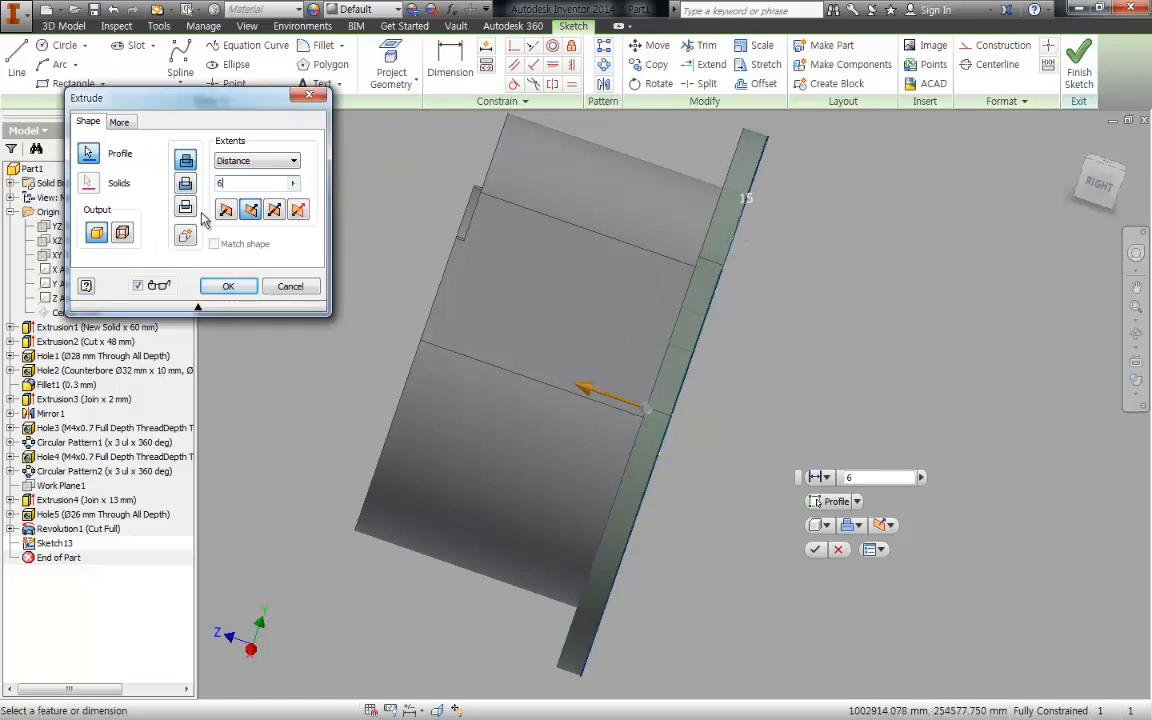
{"action": "middle_click_drag", "start_coordinate": [659, 377], "coordinate": [641, 320], "text": "shift"}
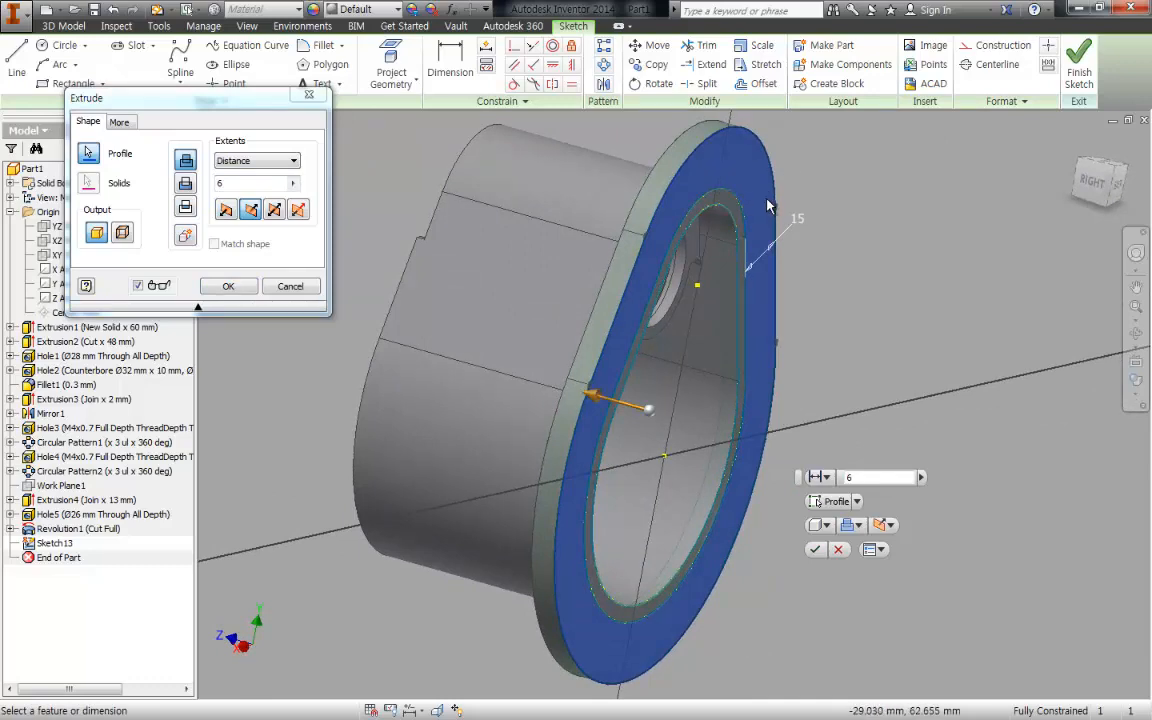
{"action": "middle_click_drag", "start_coordinate": [703, 200], "coordinate": [724, 200], "text": "shift"}
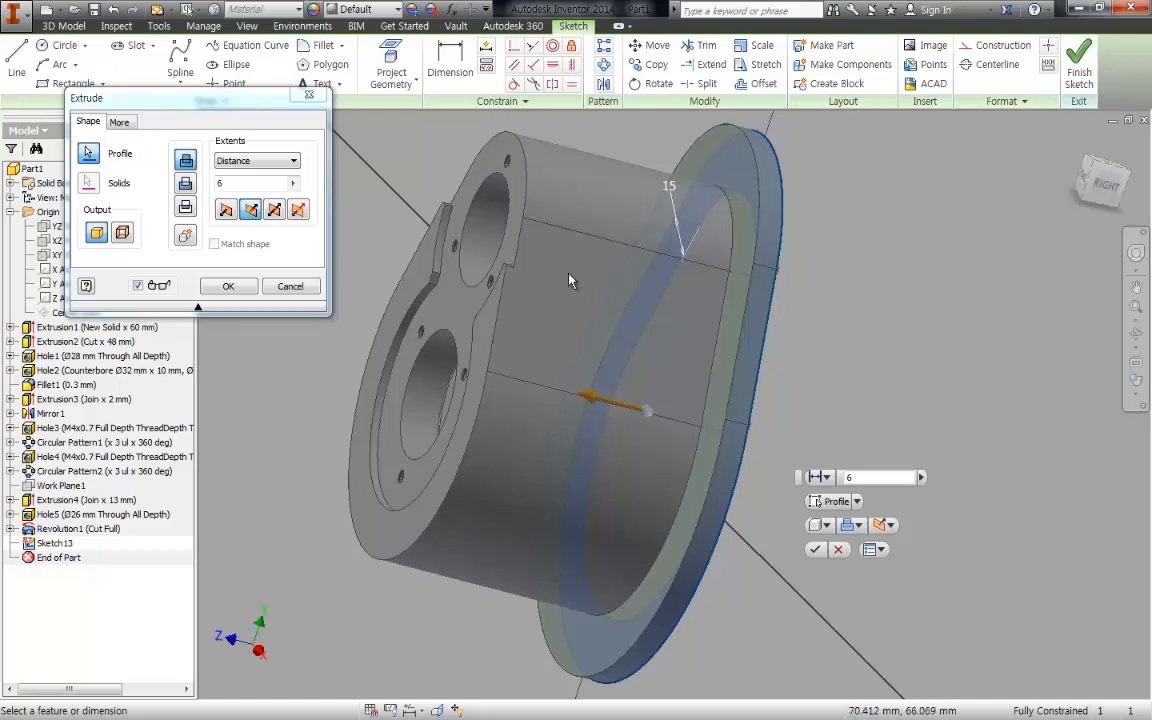
{"action": "left_click", "coordinate": [228, 286]}
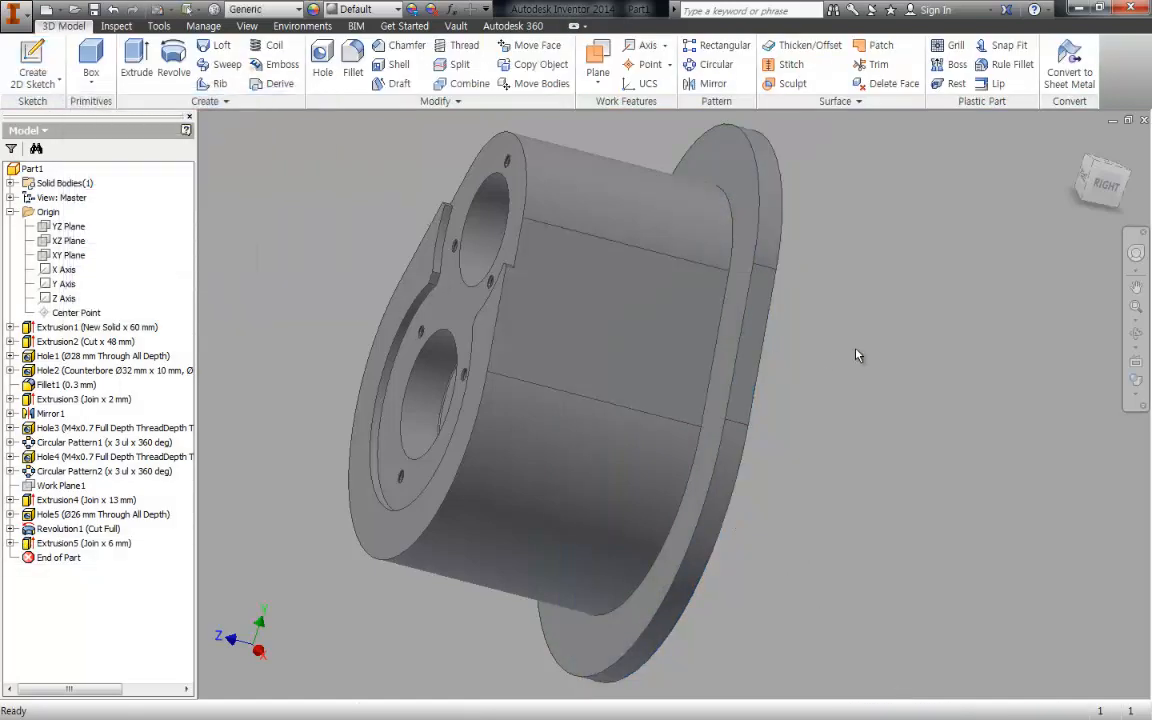
{"action": "middle_click_drag", "start_coordinate": [857, 355], "coordinate": [1034, 353], "text": "shift"}
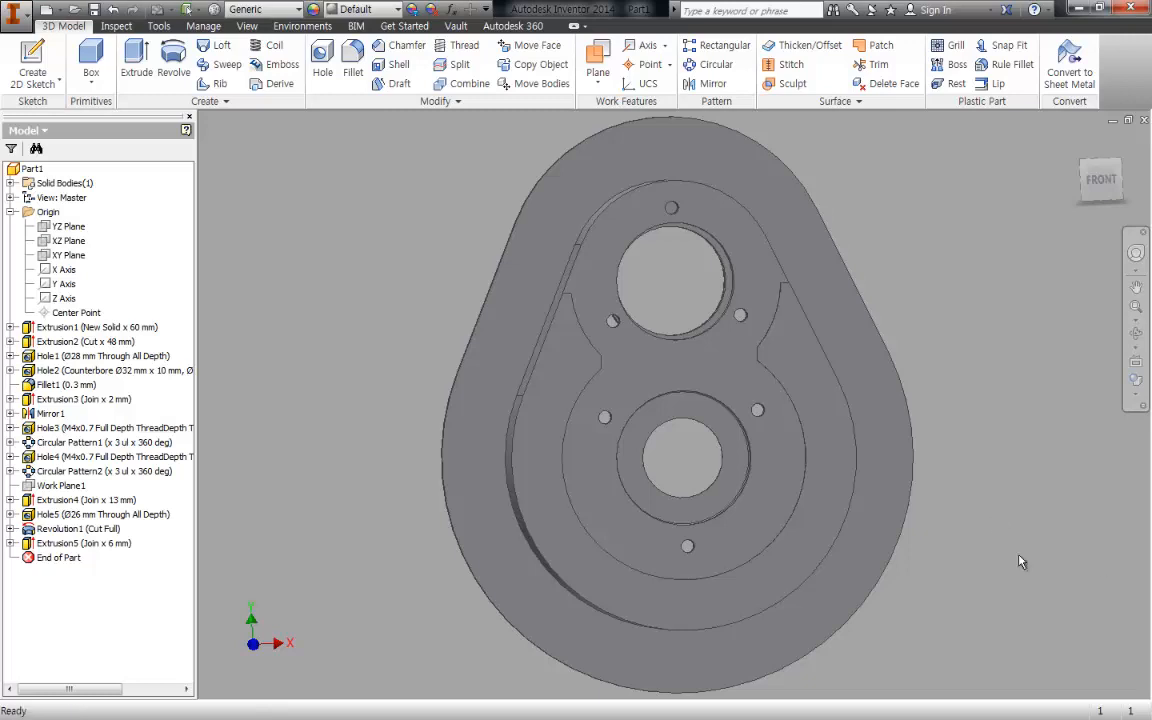
- Switch to the assembly drawing and examine the flange's bolt-hole positions and their centreline from the top to the bottom of the front view
{"action": "key", "text": "alt+Tab"}
{"action": "middle_click_drag", "start_coordinate": [386, 350], "coordinate": [448, 530]}
{"action": "scroll", "coordinate": [727, 203], "scroll_direction": "up", "scroll_amount": 4}
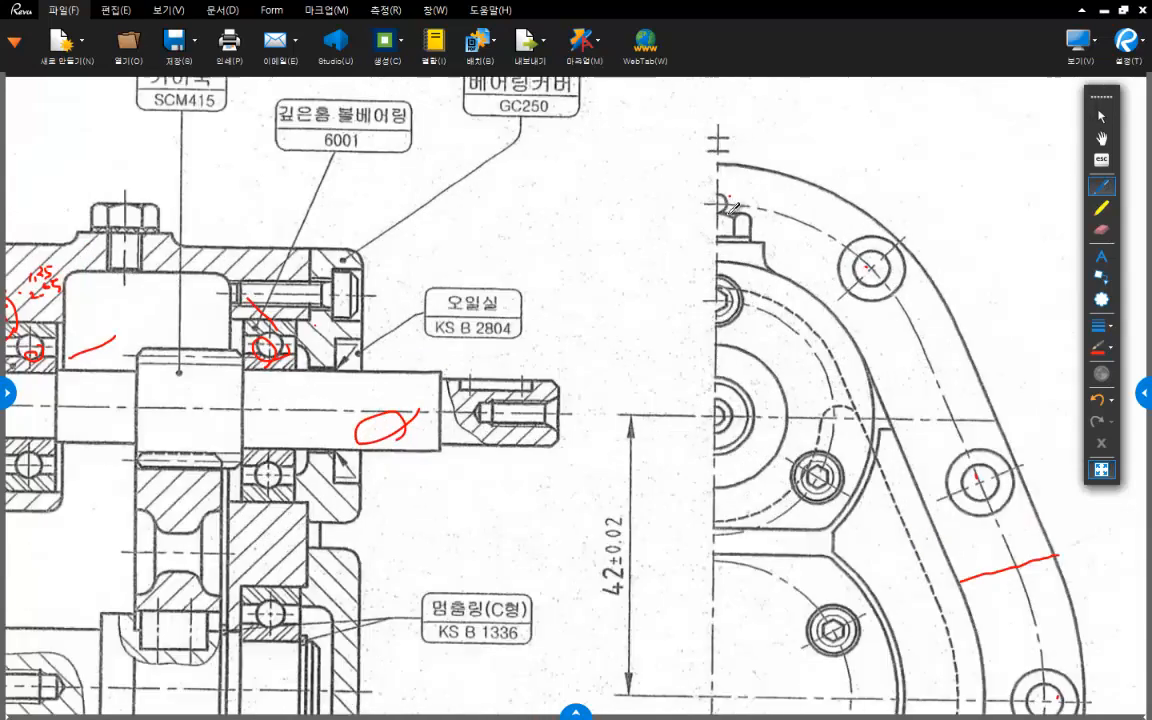
{"action": "scroll", "coordinate": [727, 200], "scroll_direction": "down", "scroll_amount": 10}
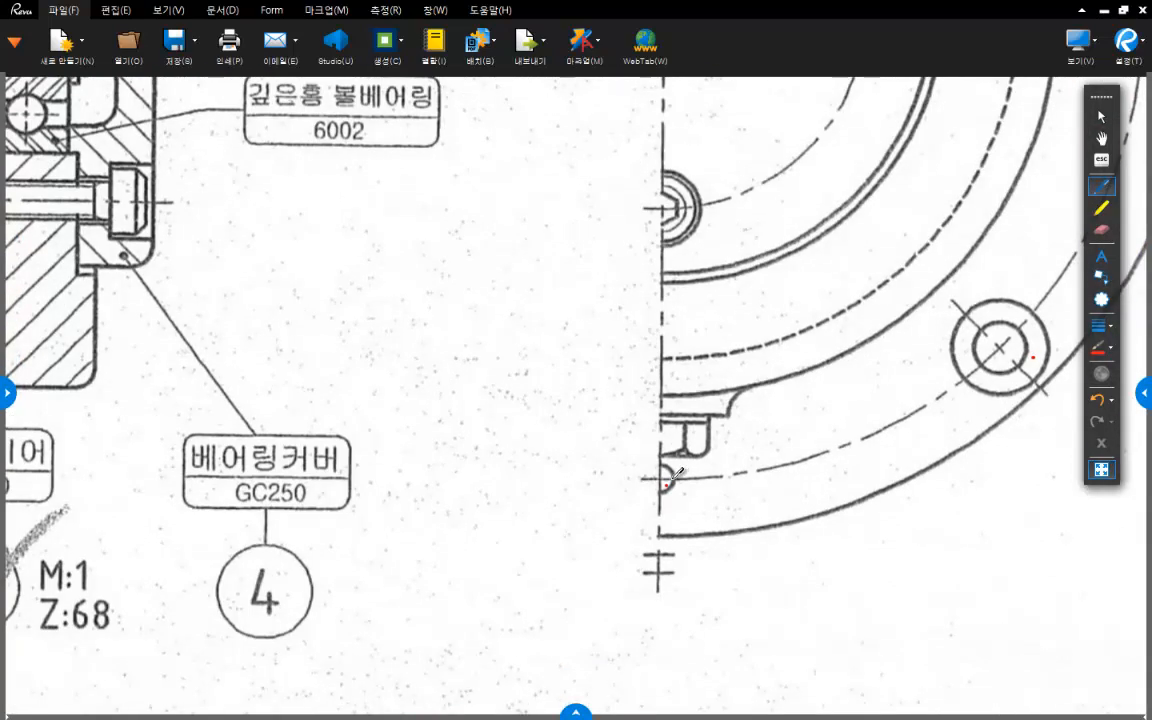
{"action": "middle_click_drag", "start_coordinate": [1019, 322], "coordinate": [857, 392]}
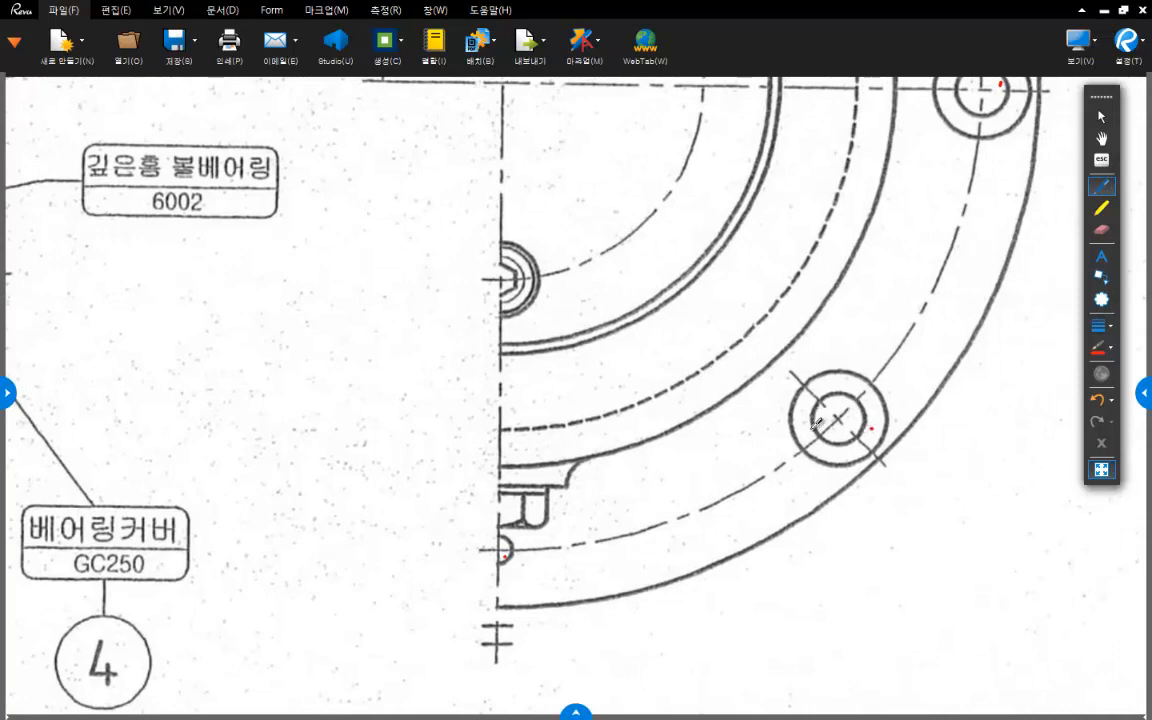
{"action": "middle_click_drag", "start_coordinate": [763, 344], "coordinate": [754, 413]}
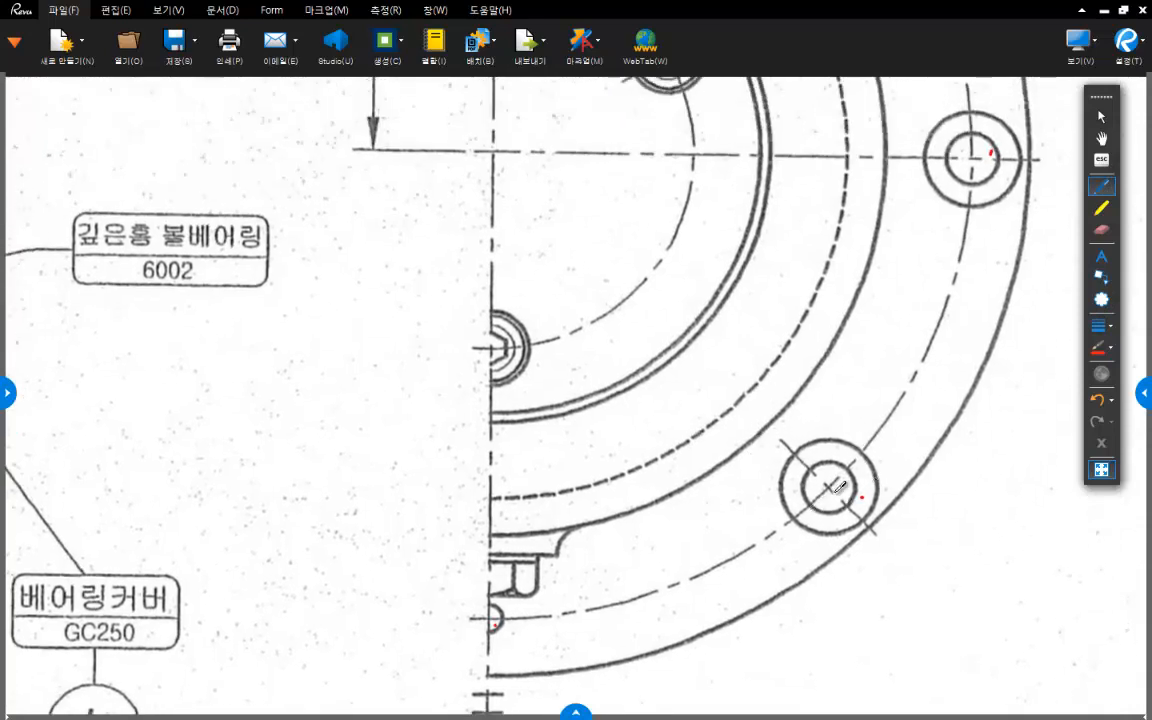
{"action": "scroll", "coordinate": [812, 379], "scroll_direction": "down", "scroll_amount": 2, "text": "ctrl"}
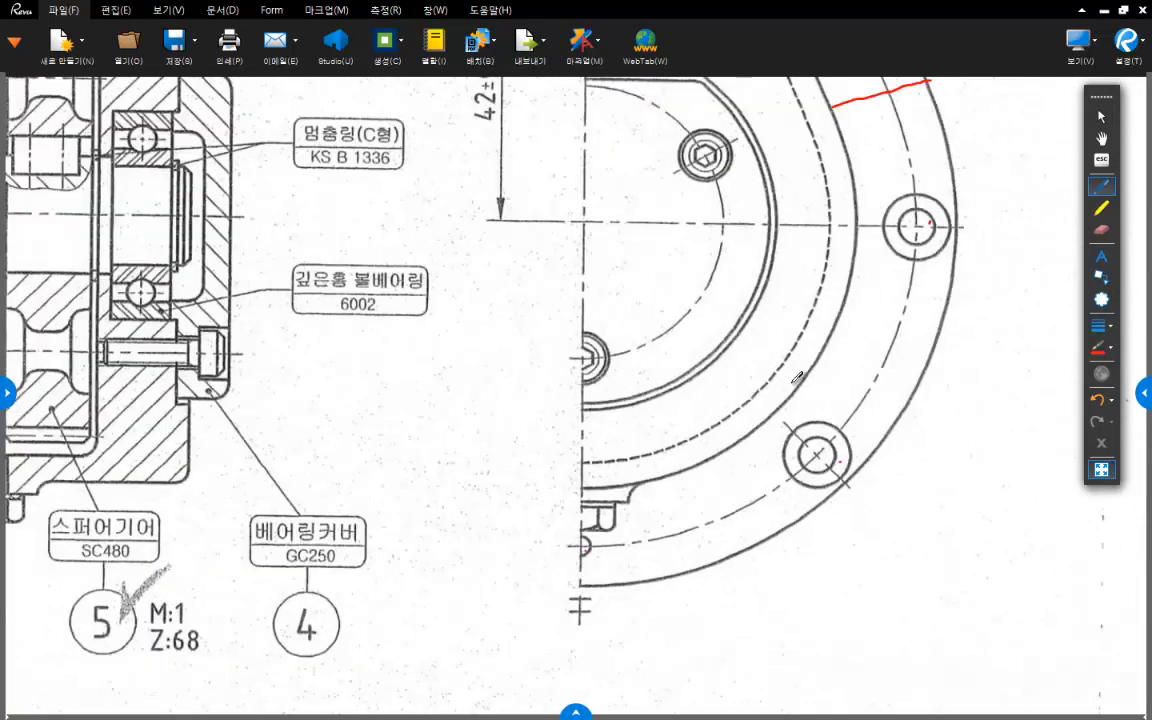
{"action": "scroll", "coordinate": [797, 377], "scroll_direction": "down", "scroll_amount": 1, "text": "ctrl"}
{"action": "mouse_move", "coordinate": [767, 247]}
{"action": "middle_mouse_down"}
{"action": "mouse_move", "coordinate": [721, 429]}
{"action": "mouse_move", "coordinate": [720, 337]}
{"action": "middle_mouse_up"}
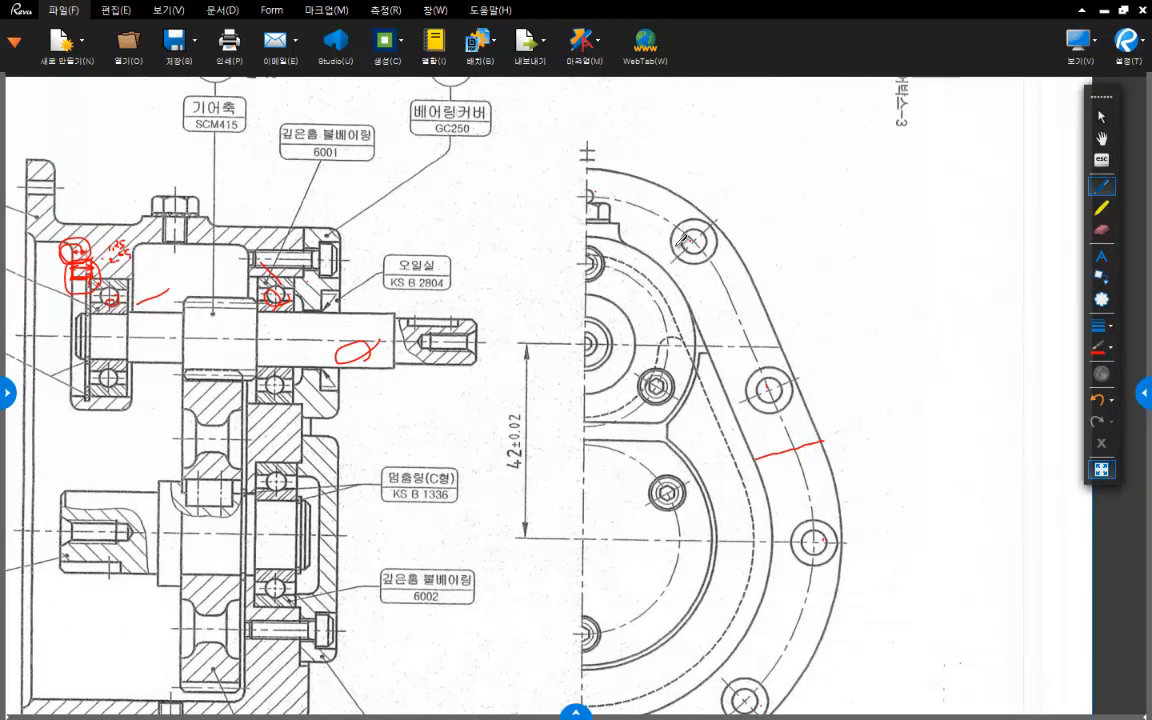
{"action": "middle_click_drag", "start_coordinate": [631, 248], "coordinate": [651, 260]}
{"action": "scroll", "coordinate": [645, 265], "scroll_direction": "up", "scroll_amount": 2, "text": "ctrl"}
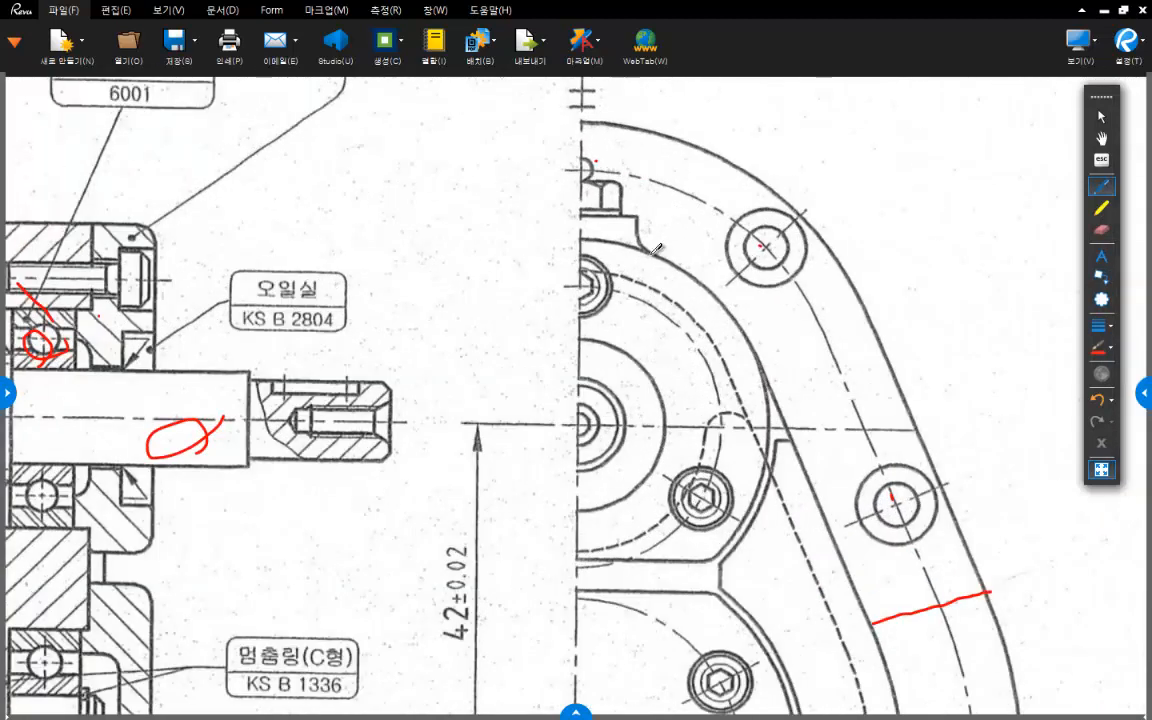
- Mark the flange's outer edge, the housing edge and the bolt-hole centreline between them in red near the top of the front view
{"action": "left_click_drag", "start_coordinate": [679, 190], "coordinate": [699, 201]}
{"action": "left_click_drag", "start_coordinate": [714, 154], "coordinate": [694, 190]}
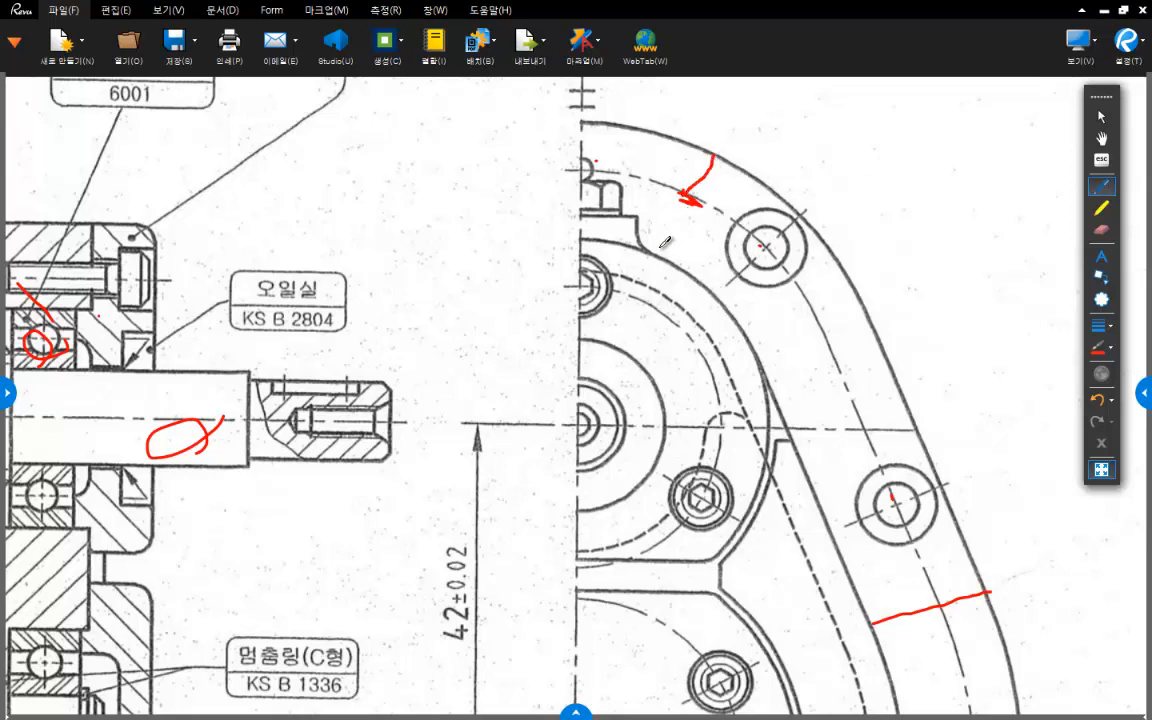
{"action": "left_click_drag", "start_coordinate": [592, 237], "coordinate": [677, 270]}
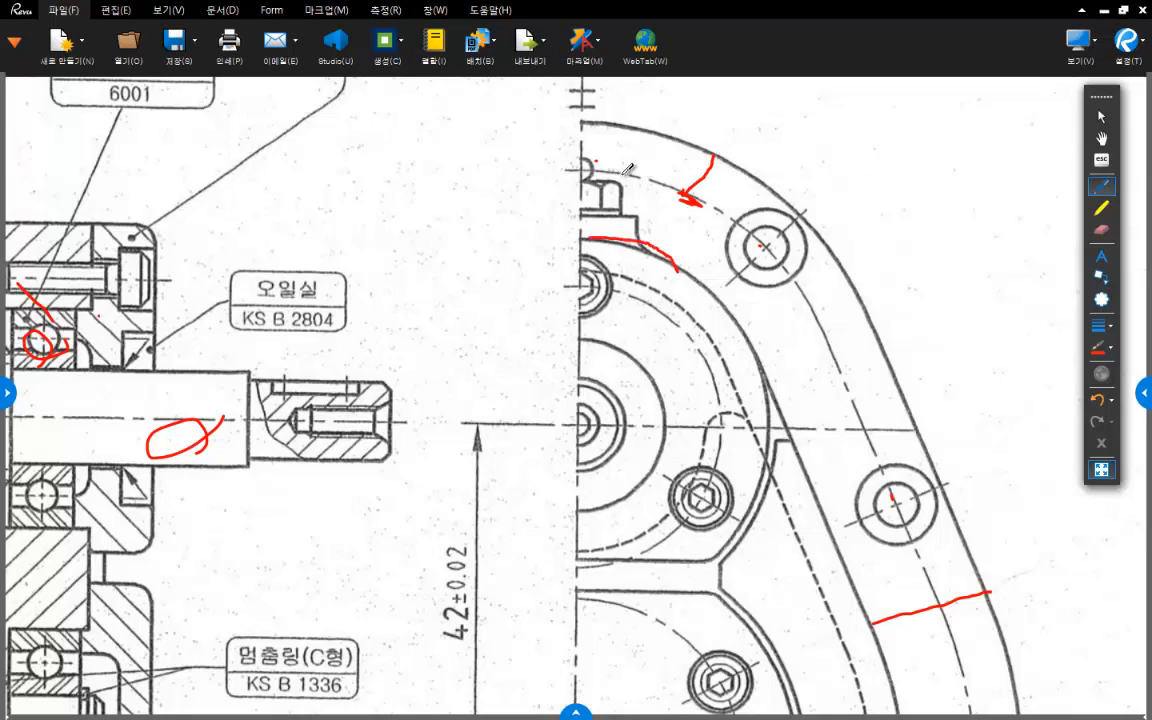
{"action": "left_click_drag", "start_coordinate": [619, 175], "coordinate": [690, 192]}
{"action": "left_click_drag", "start_coordinate": [636, 132], "coordinate": [695, 152]}
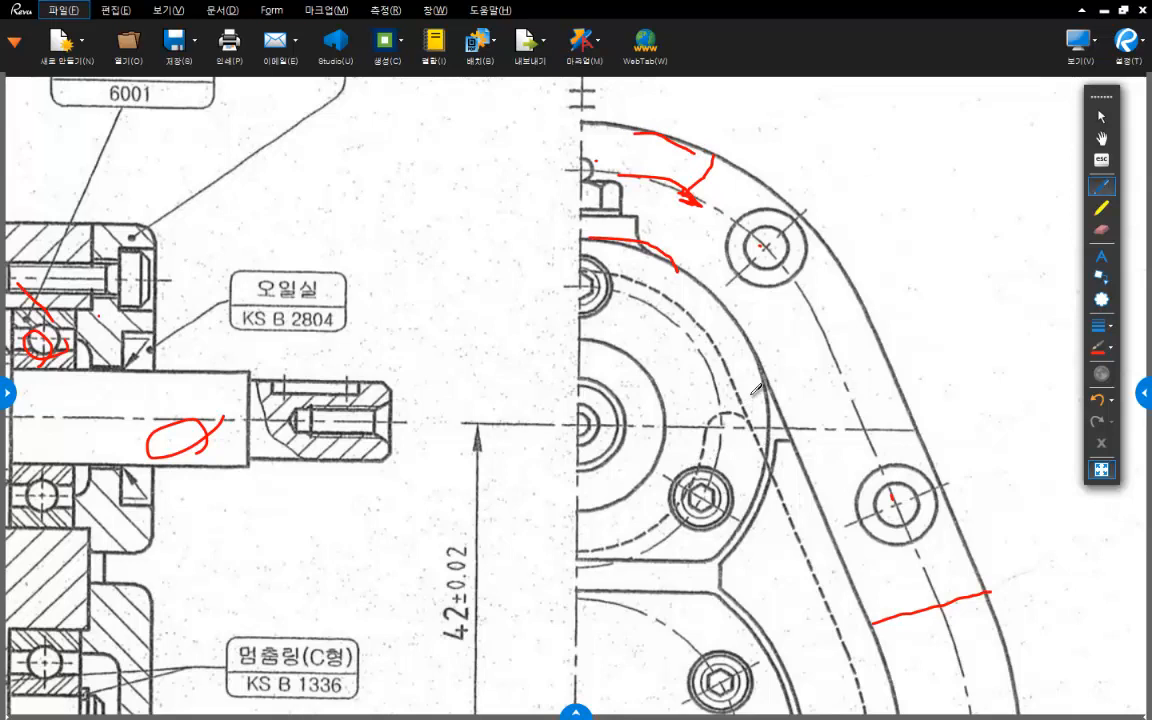
{"action": "mouse_move", "coordinate": [651, 181]}
{"action": "left_mouse_down"}
{"action": "mouse_move", "coordinate": [694, 200]}
{"action": "mouse_move", "coordinate": [634, 177]}
{"action": "left_mouse_up"}
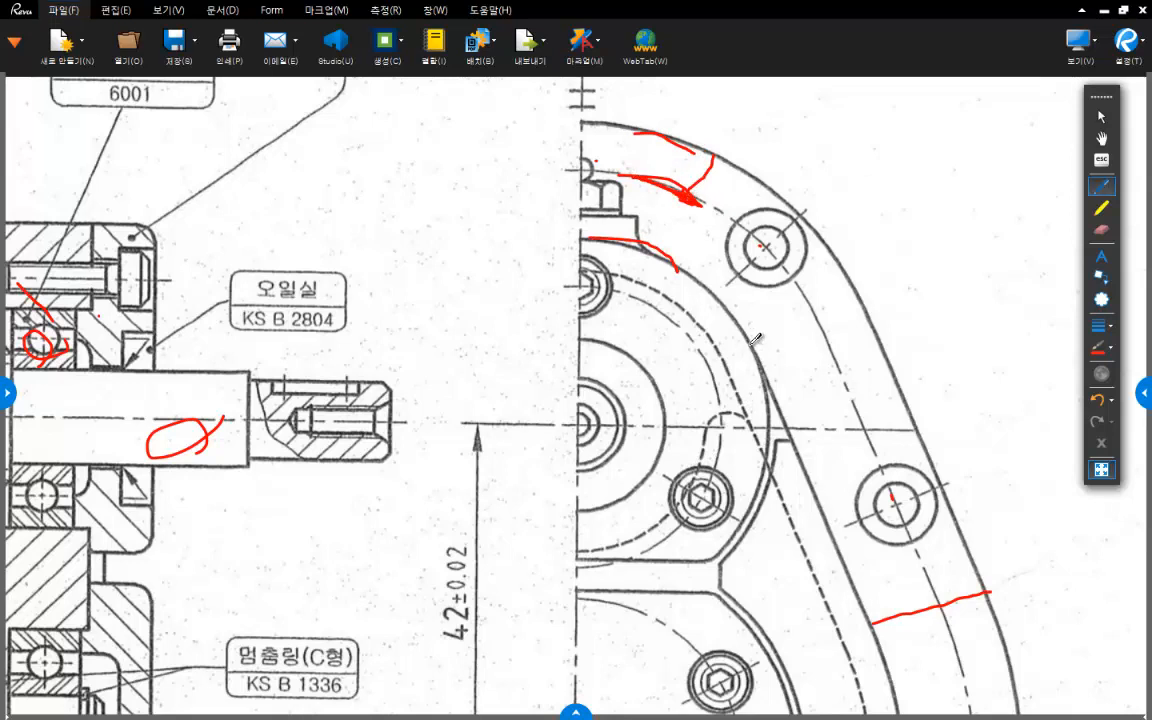
- Switch back to Inventor, start a sketch on the flange face around the housing wall and slice the graphics at the sketch plane
{"action": "key", "text": "alt+Tab"}
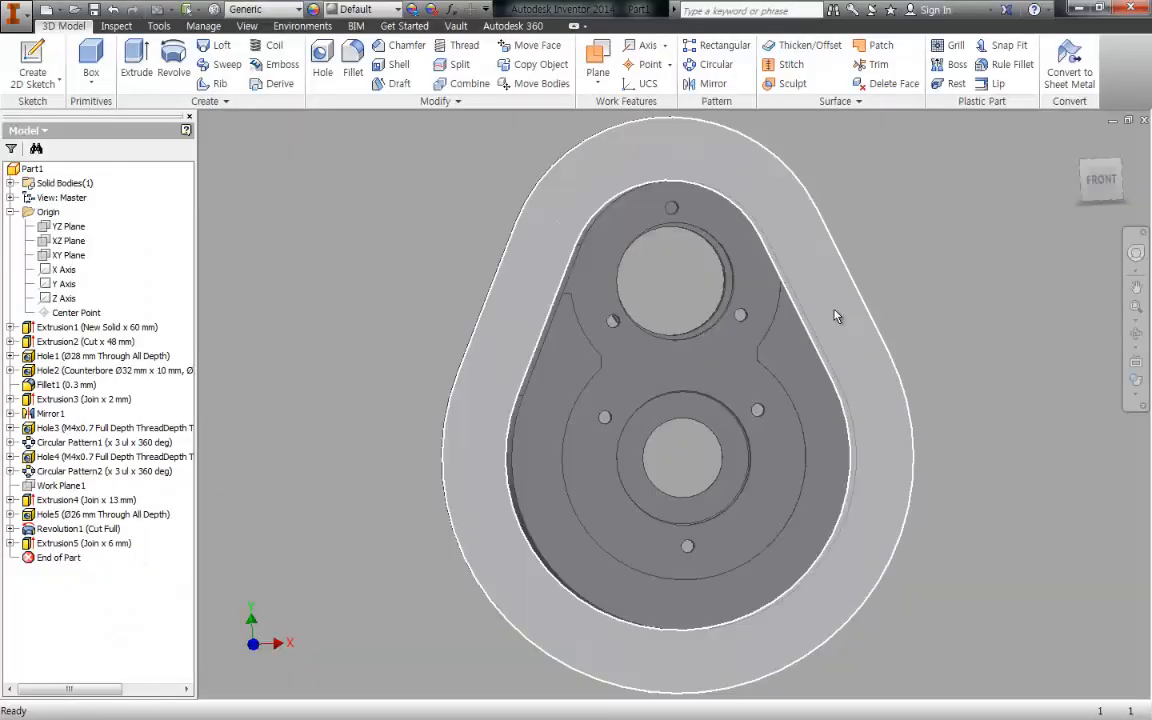
{"action": "key", "text": "s"}
{"action": "left_click", "coordinate": [785, 199]}
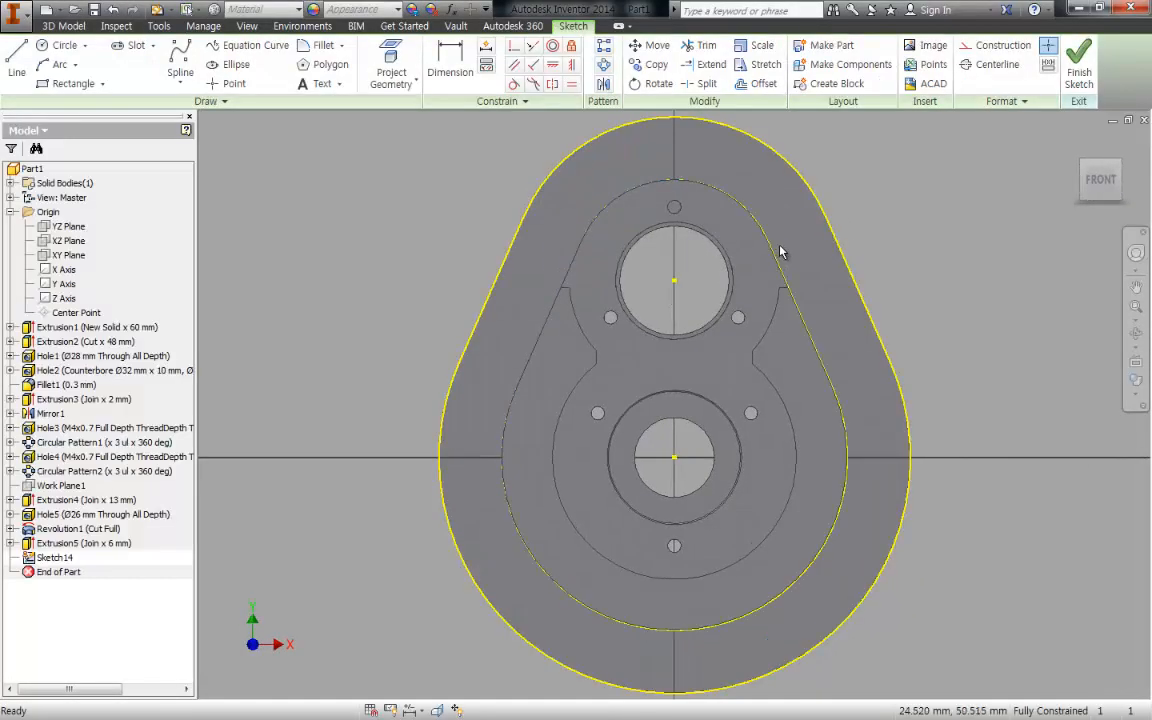
{"action": "key", "text": "F7"}
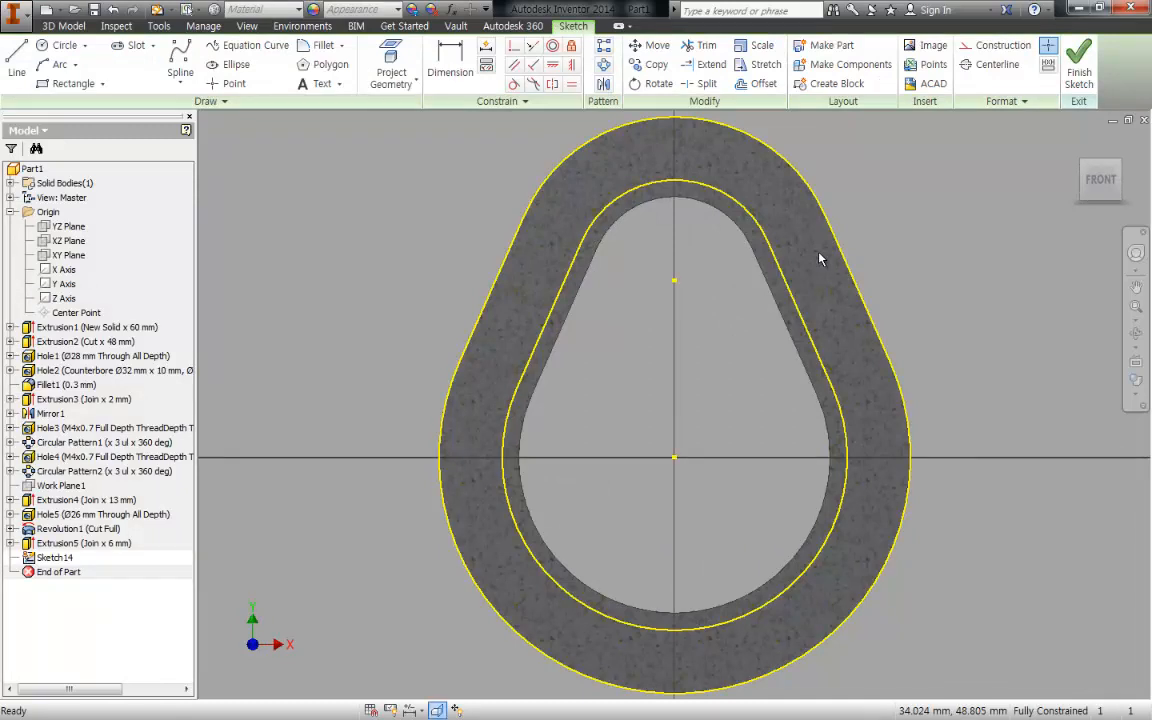
- Offset the flange's outer outline inward as a closed bolt-hole centreline with an upper arc radius of about 32.8 mm
{"action": "key", "text": "o"}
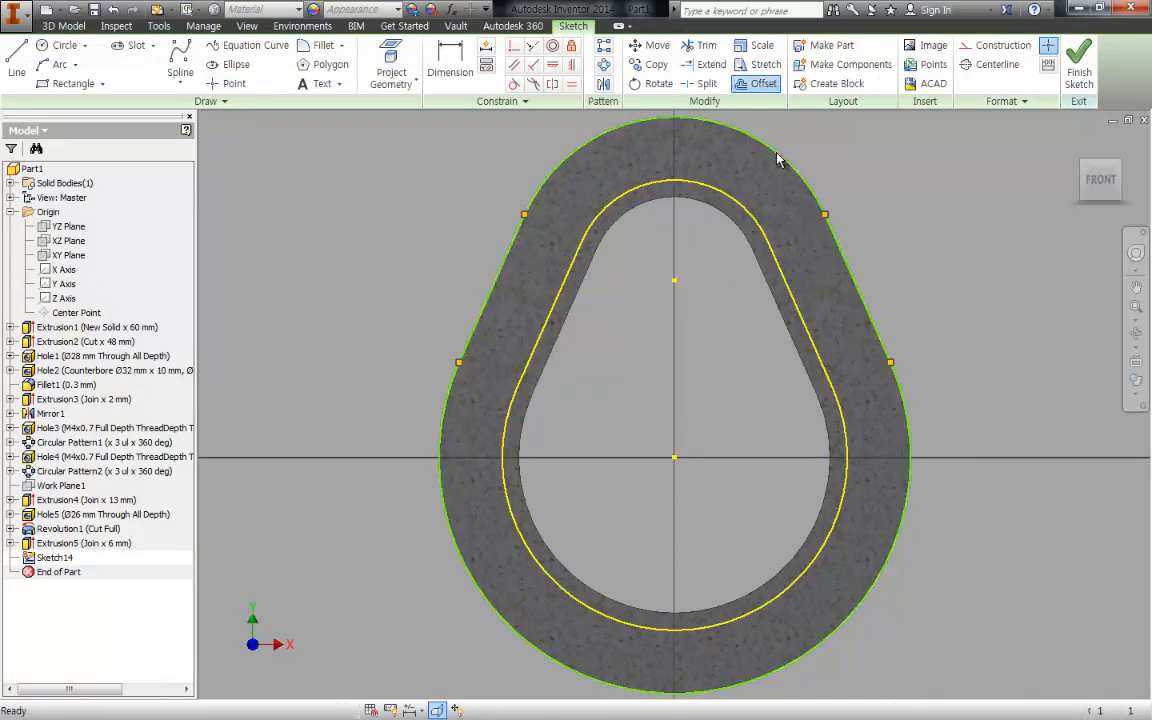
{"action": "left_click", "coordinate": [778, 157]}
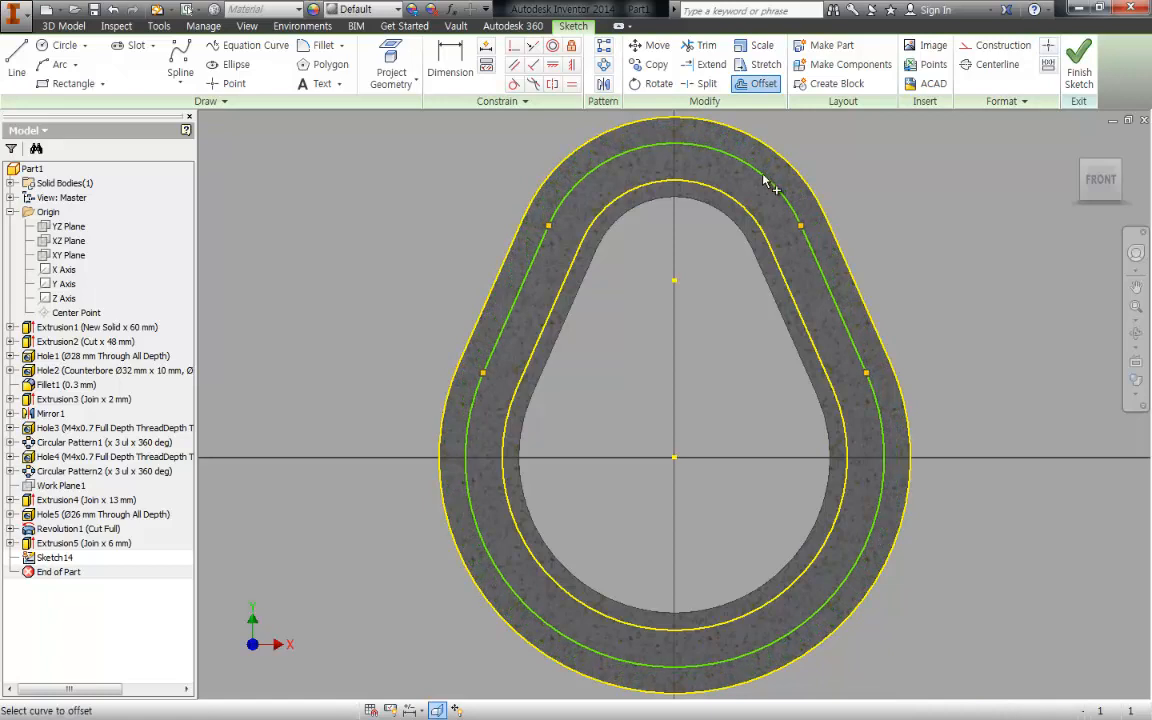
{"action": "left_click", "coordinate": [763, 178]}
{"action": "middle_click_drag", "start_coordinate": [722, 255], "coordinate": [703, 294]}
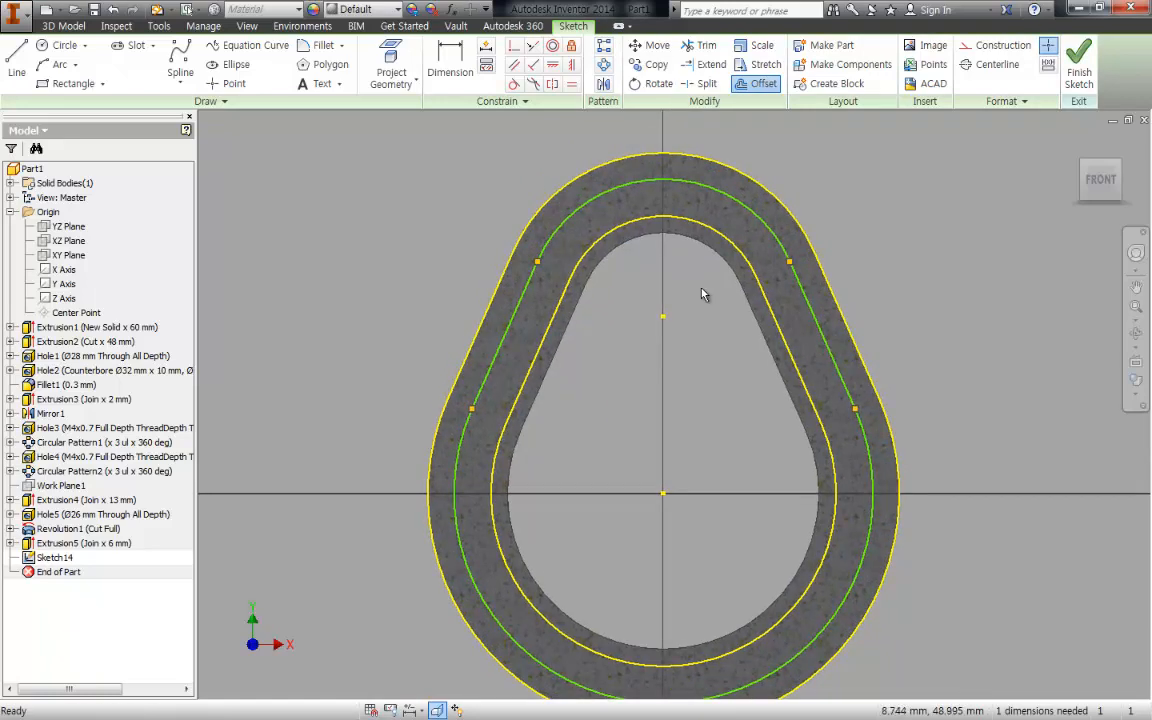
- Dimension the upper arc of the offset centreline with a radius of 33 mm
{"action": "key", "text": "d"}
{"action": "left_click", "coordinate": [728, 196]}
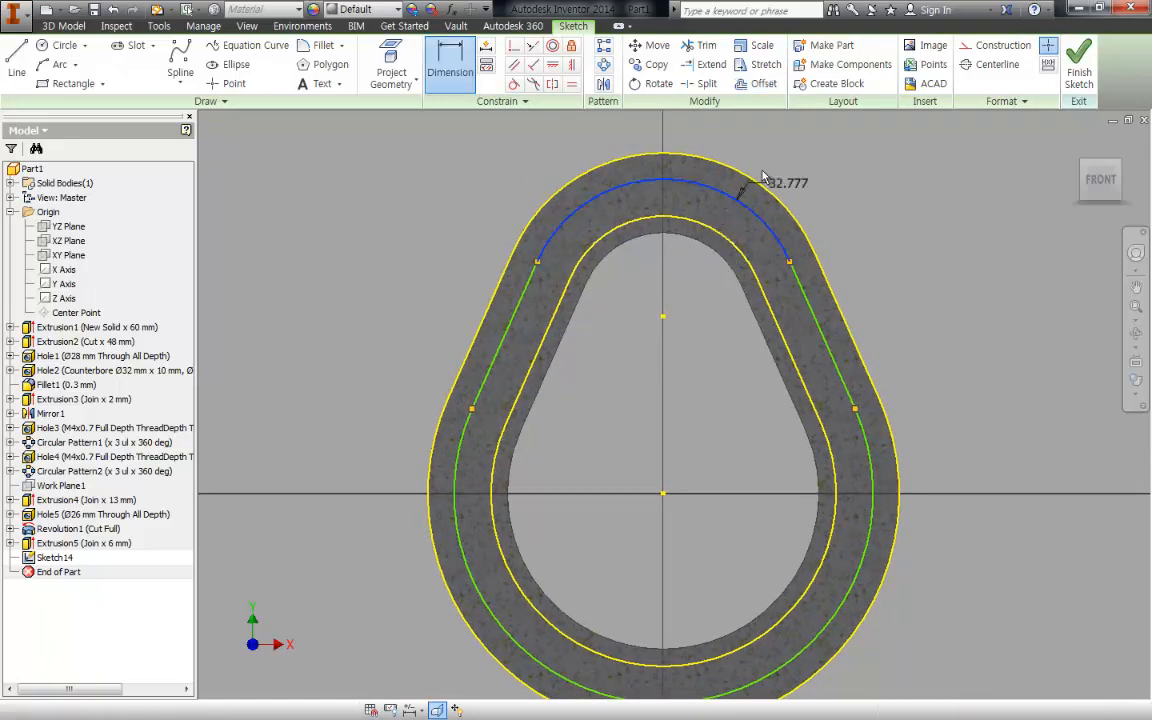
{"action": "left_click", "coordinate": [790, 152]}
{"action": "type", "text": "33"}
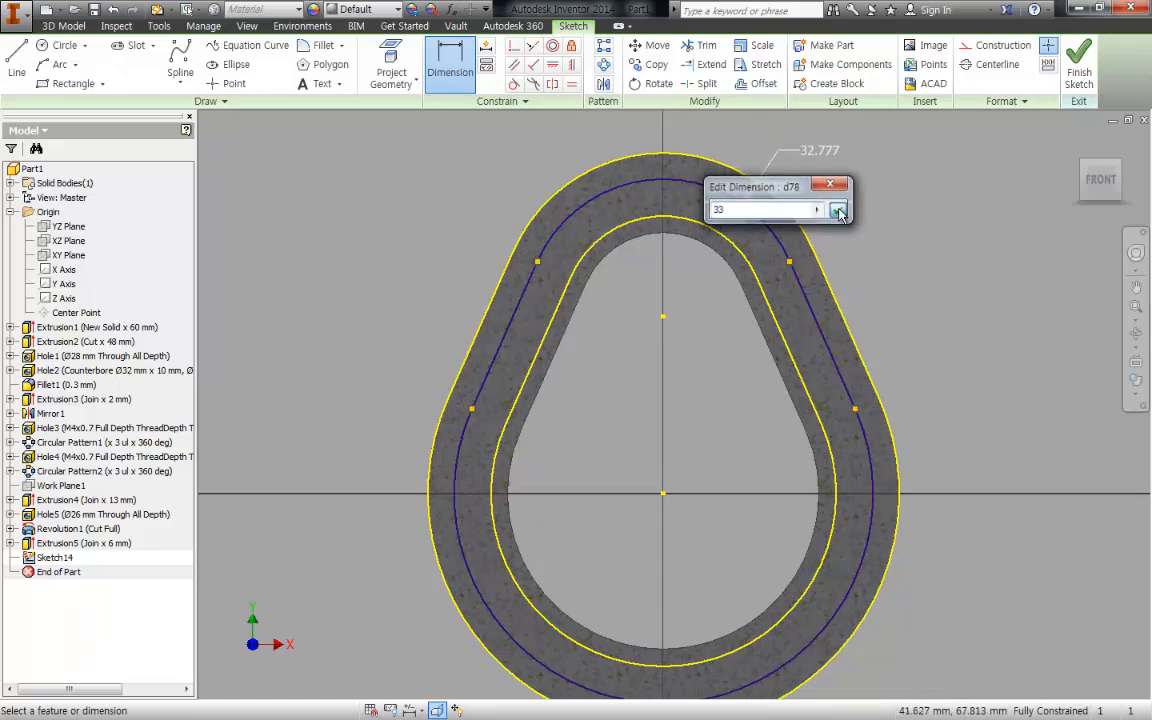
{"action": "left_click", "coordinate": [838, 211]}
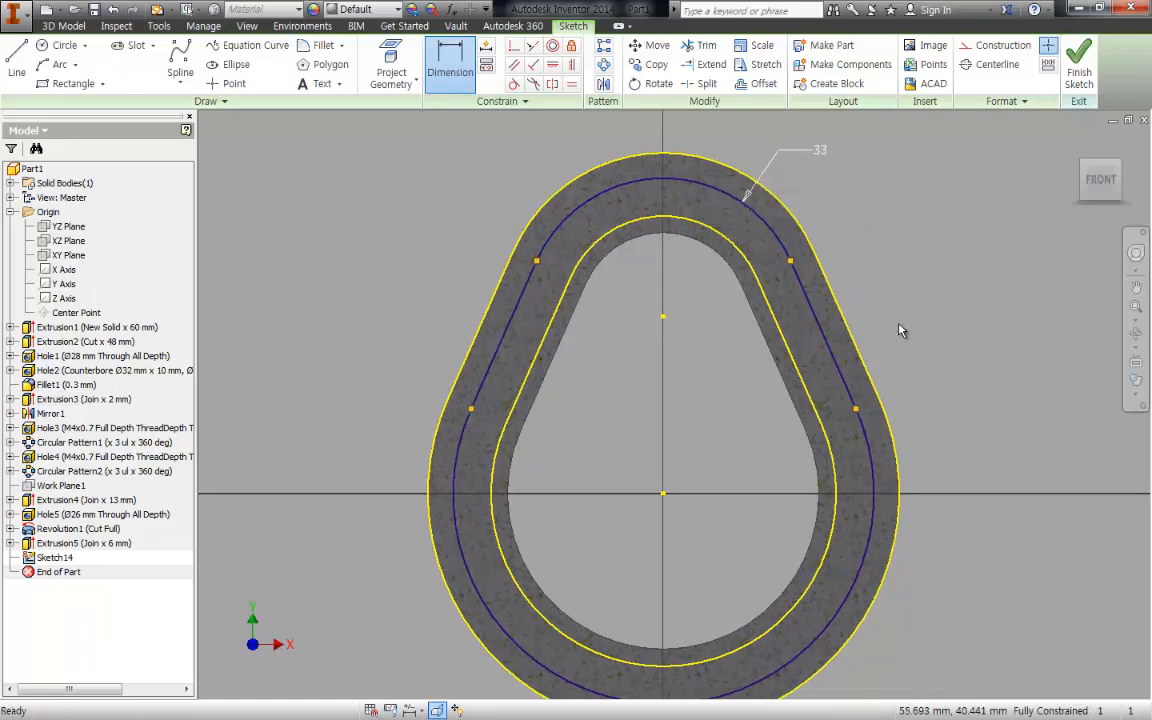
{"action": "key", "text": "Escape"}
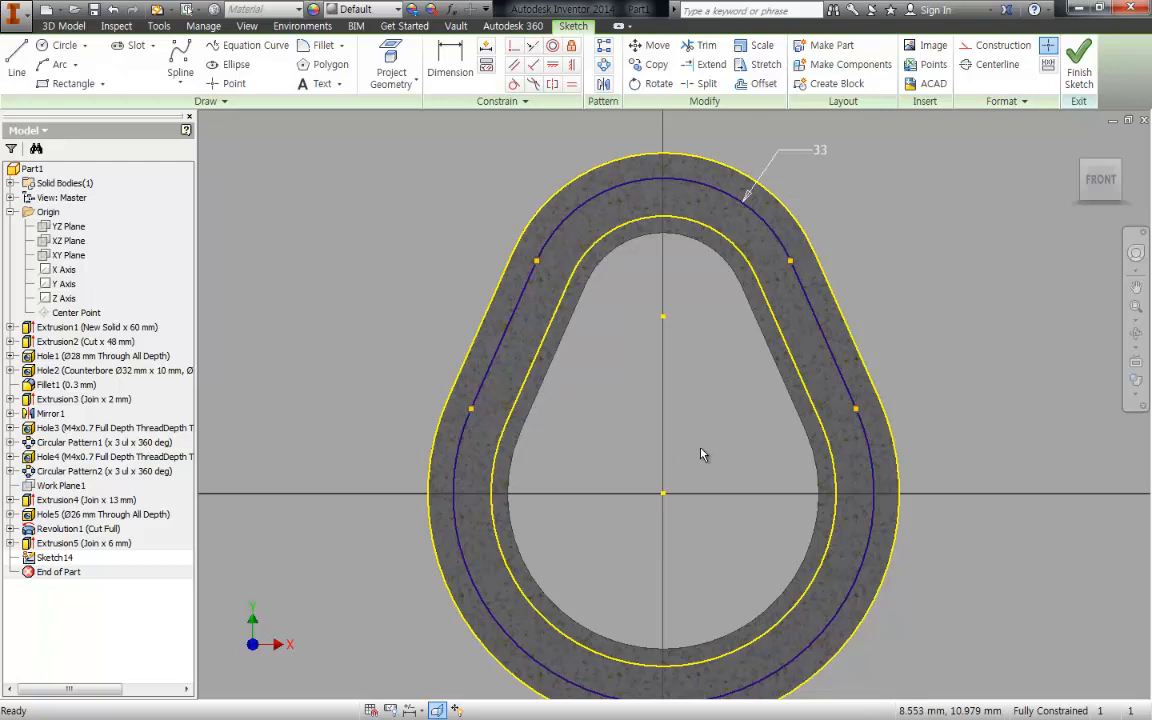
- Check the bolt holes on the drawing, return to Inventor and sketch a circle about 9.8 mm in diameter on the centreline's upper-right arc
{"action": "mouse_move", "coordinate": [701, 455]}
{"action": "middle_mouse_down"}
{"action": "mouse_move", "coordinate": [701, 474]}
{"action": "mouse_move", "coordinate": [689, 406]}
{"action": "mouse_move", "coordinate": [693, 432]}
{"action": "middle_mouse_up"}
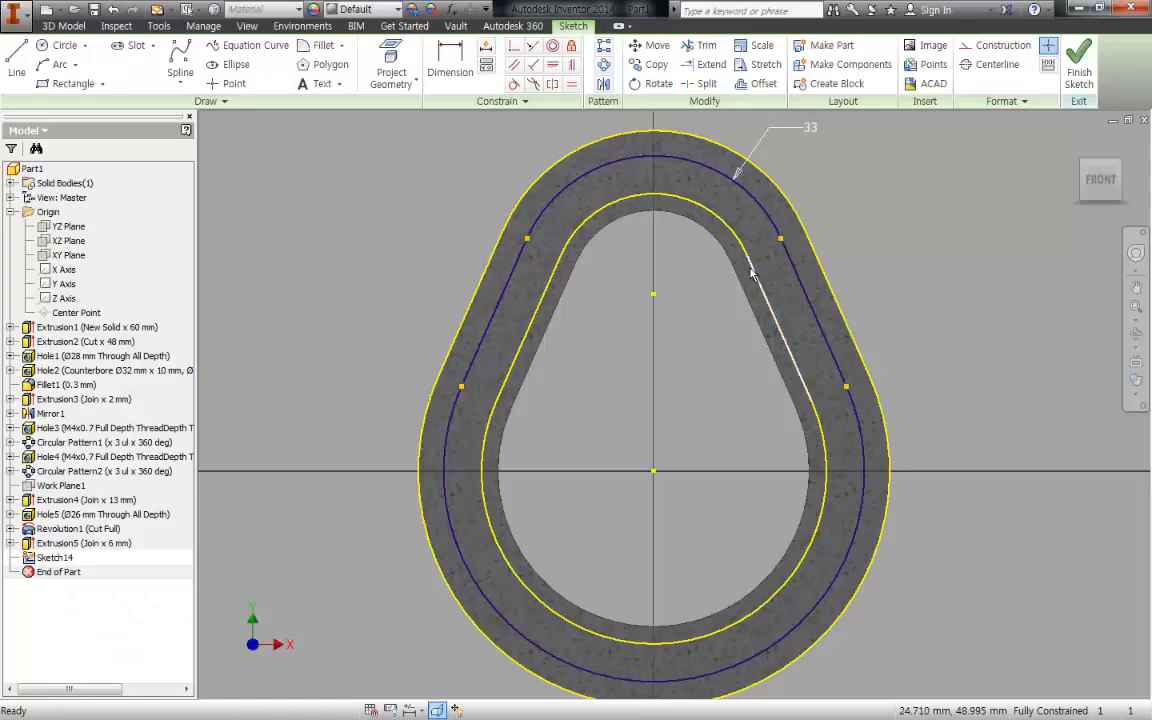
{"action": "scroll", "coordinate": [753, 273], "scroll_direction": "up", "scroll_amount": 5}
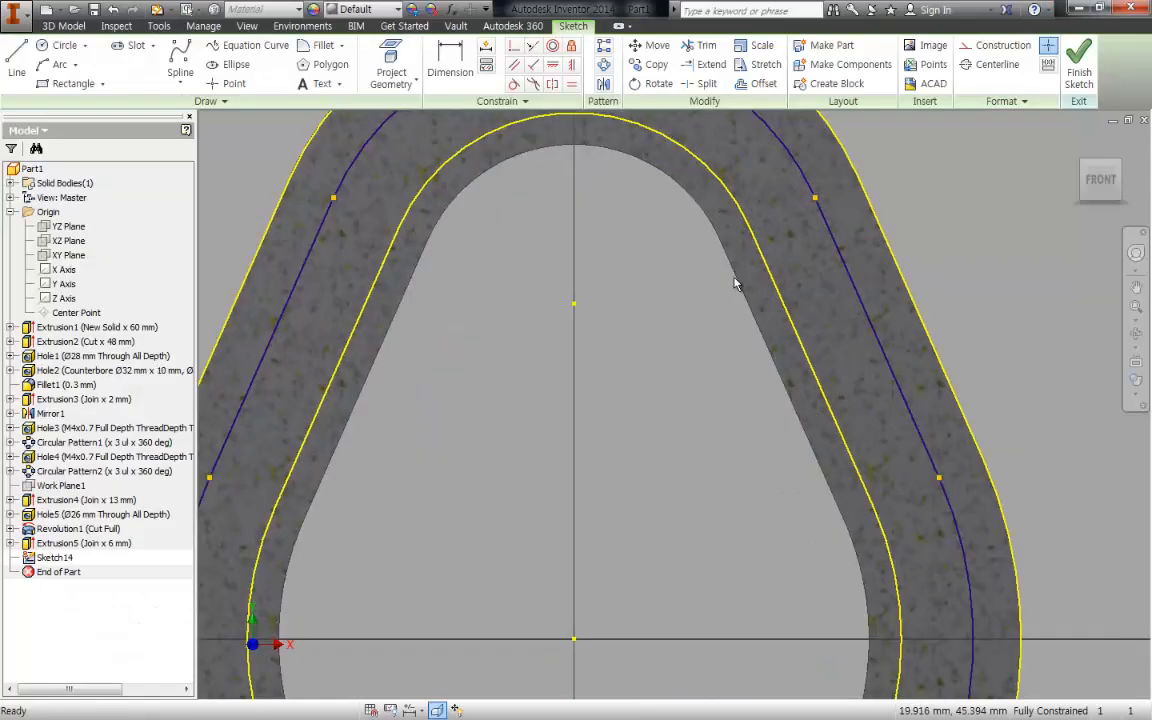
{"action": "scroll", "coordinate": [710, 311], "scroll_direction": "down", "scroll_amount": 8}
{"action": "scroll", "coordinate": [704, 262], "scroll_direction": "up", "scroll_amount": 7}
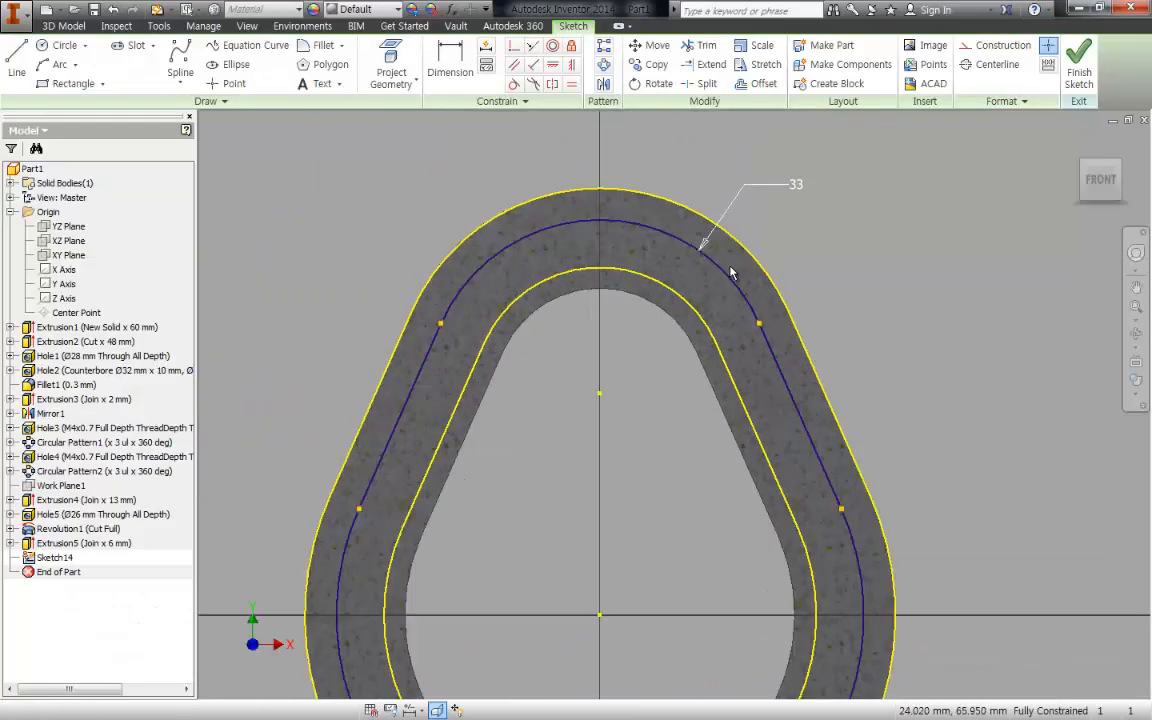
{"action": "key", "text": "c"}
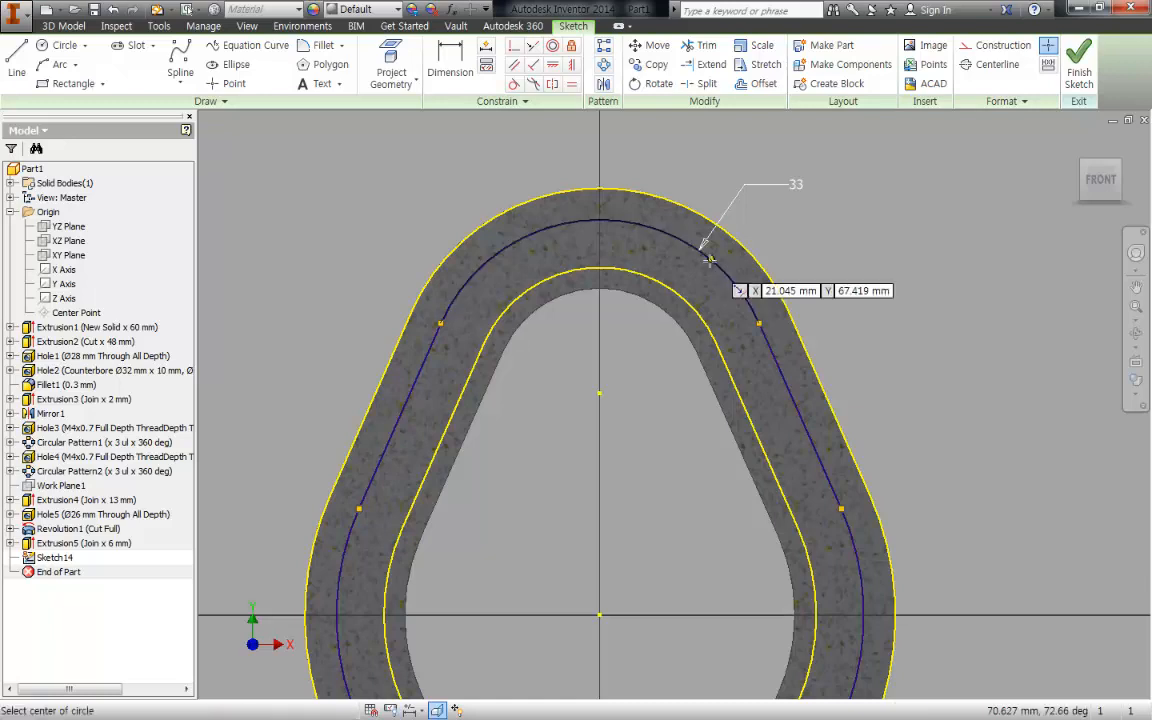
{"action": "left_click", "coordinate": [710, 262]}
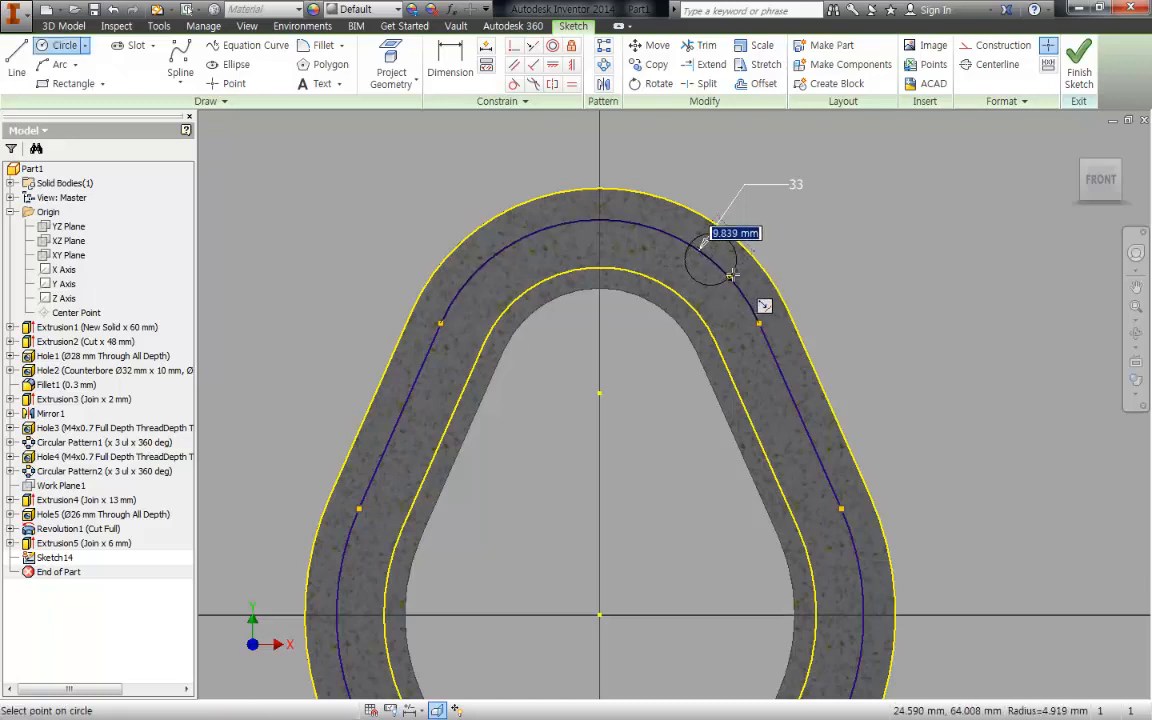
{"action": "left_click", "coordinate": [731, 276]}
{"action": "key", "text": "Escape"}
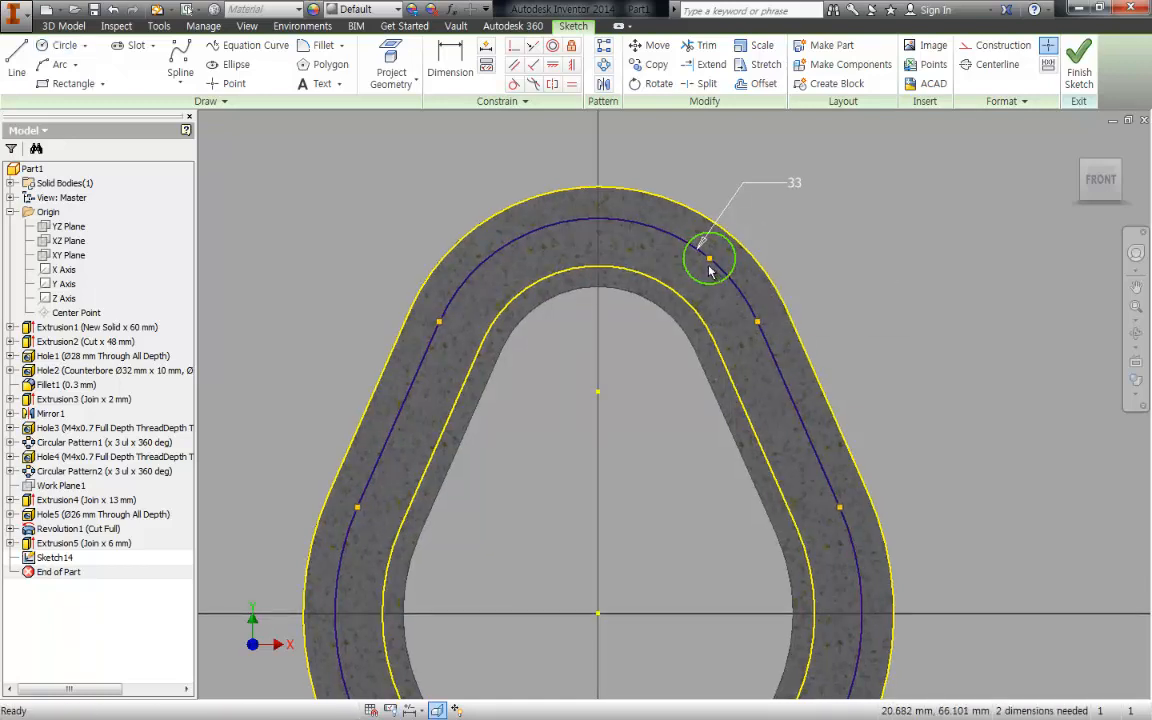
- Convert the projected flange outlines and the offset bolt-hole centreline to construction geometry, leaving the circle as a normal profile
{"action": "scroll", "coordinate": [709, 270], "scroll_direction": "up", "scroll_amount": 3}
{"action": "scroll", "coordinate": [709, 255], "scroll_direction": "down", "scroll_amount": 3}
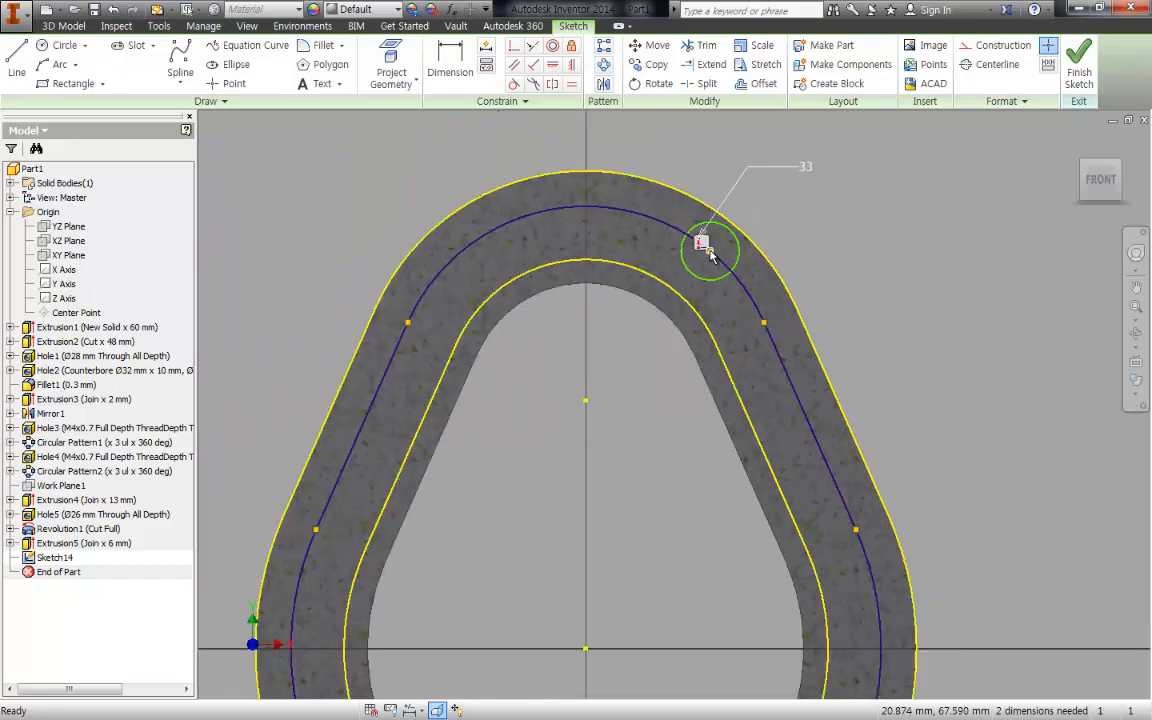
{"action": "left_click_drag", "start_coordinate": [538, 313], "coordinate": [400, 180]}
{"action": "scroll", "coordinate": [557, 334], "scroll_direction": "up", "scroll_amount": 2}
{"action": "middle_click_drag", "start_coordinate": [557, 334], "coordinate": [545, 216]}
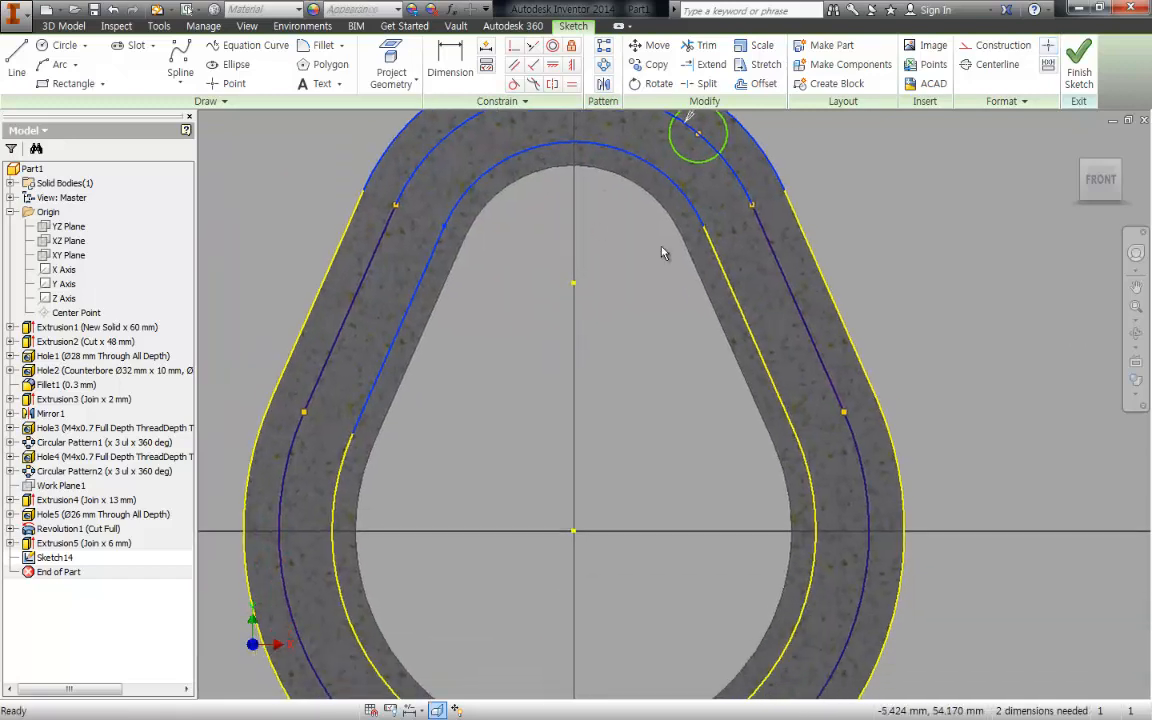
{"action": "left_click_drag", "start_coordinate": [1075, 617], "coordinate": [670, 220]}
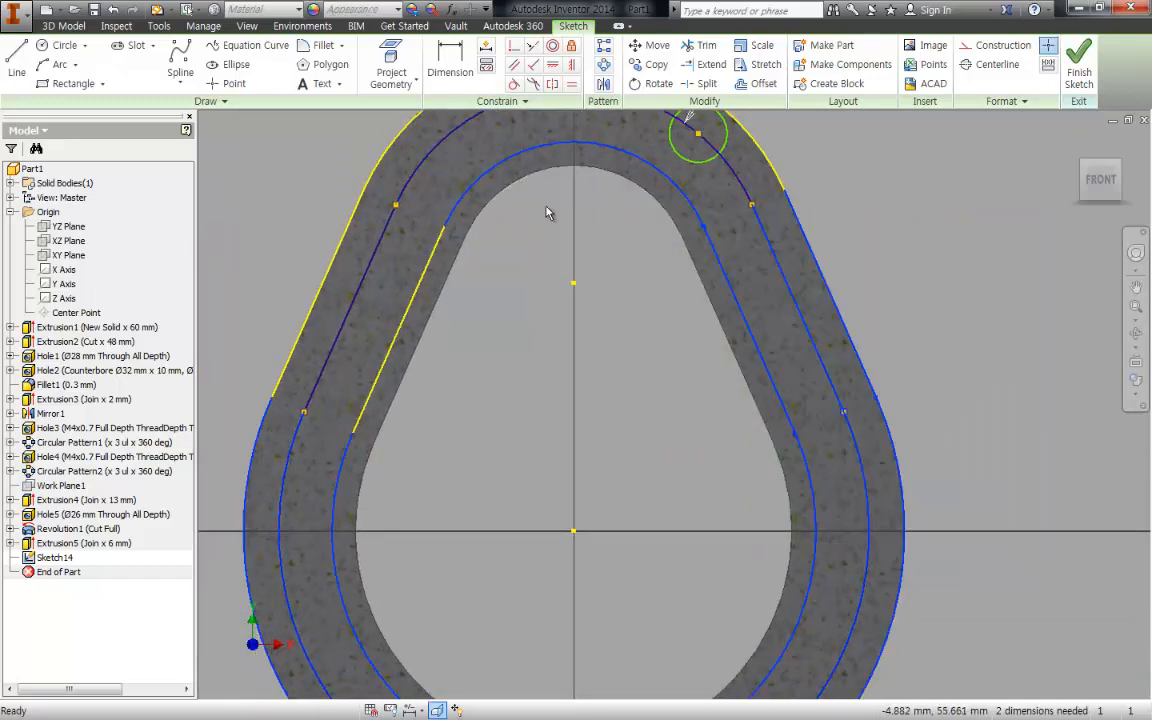
{"action": "left_click_drag", "start_coordinate": [549, 218], "coordinate": [285, 194]}
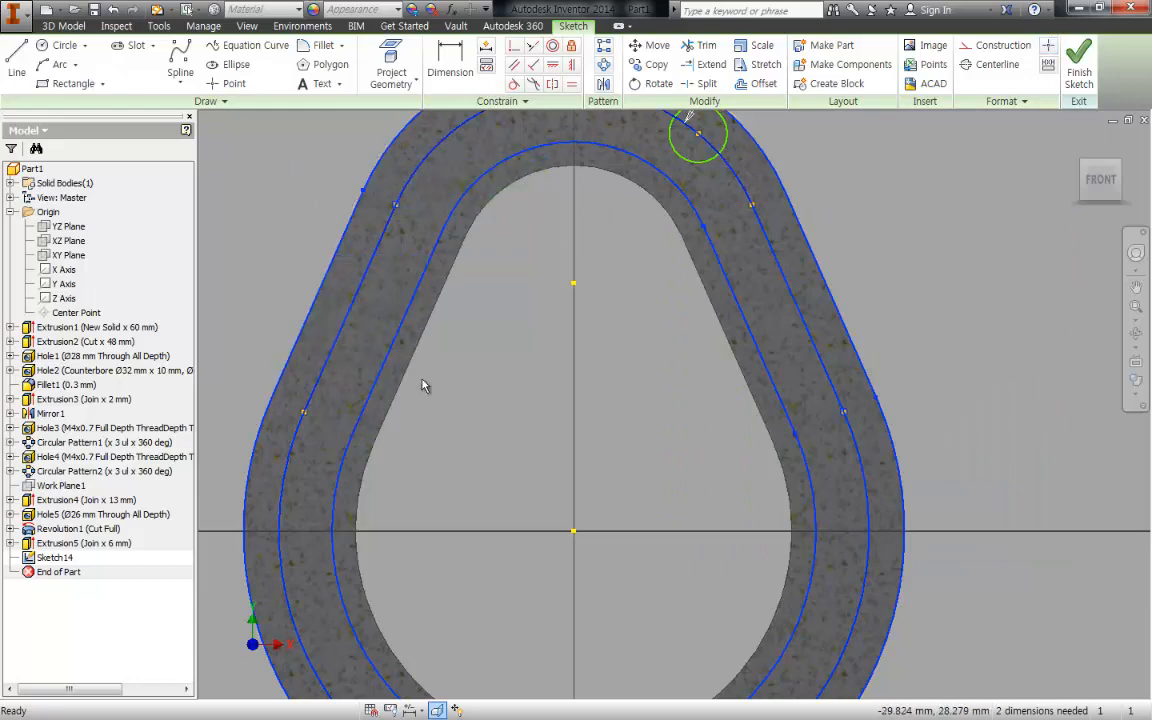
{"action": "middle_click_drag", "start_coordinate": [472, 431], "coordinate": [461, 201]}
{"action": "middle_click_drag", "start_coordinate": [566, 305], "coordinate": [556, 685]}
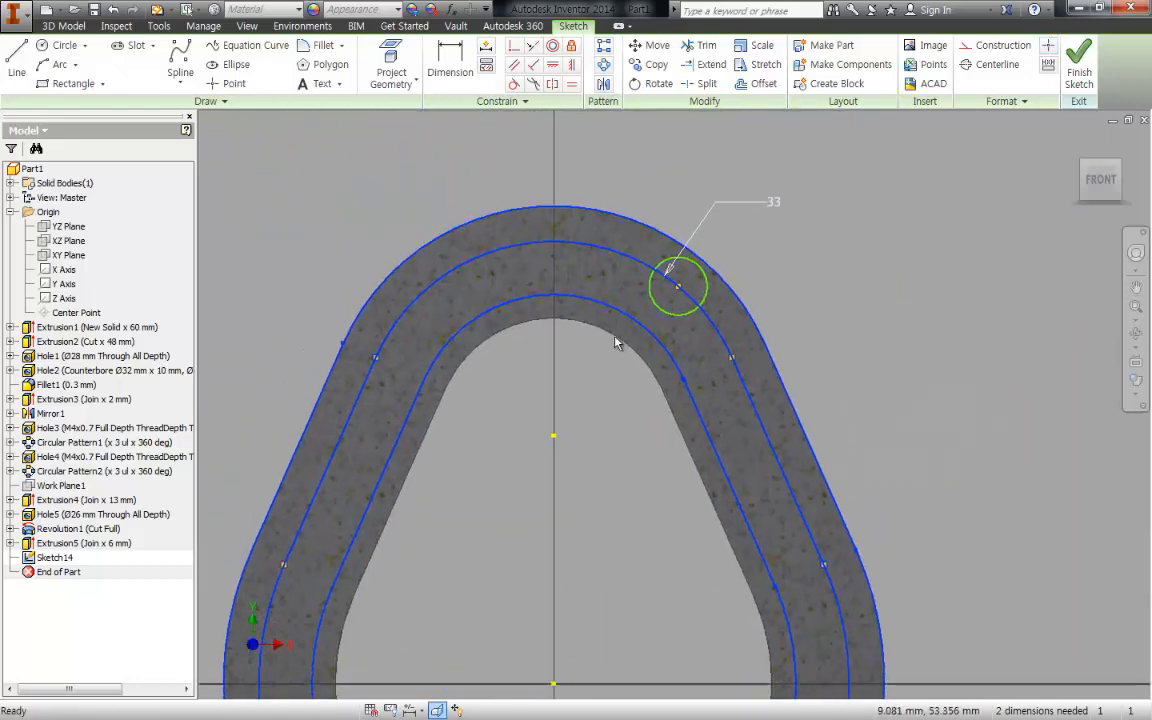
{"action": "right_click", "coordinate": [886, 285]}
{"action": "left_click", "coordinate": [964, 278]}
{"action": "scroll", "coordinate": [685, 279], "scroll_direction": "up", "scroll_amount": 5}
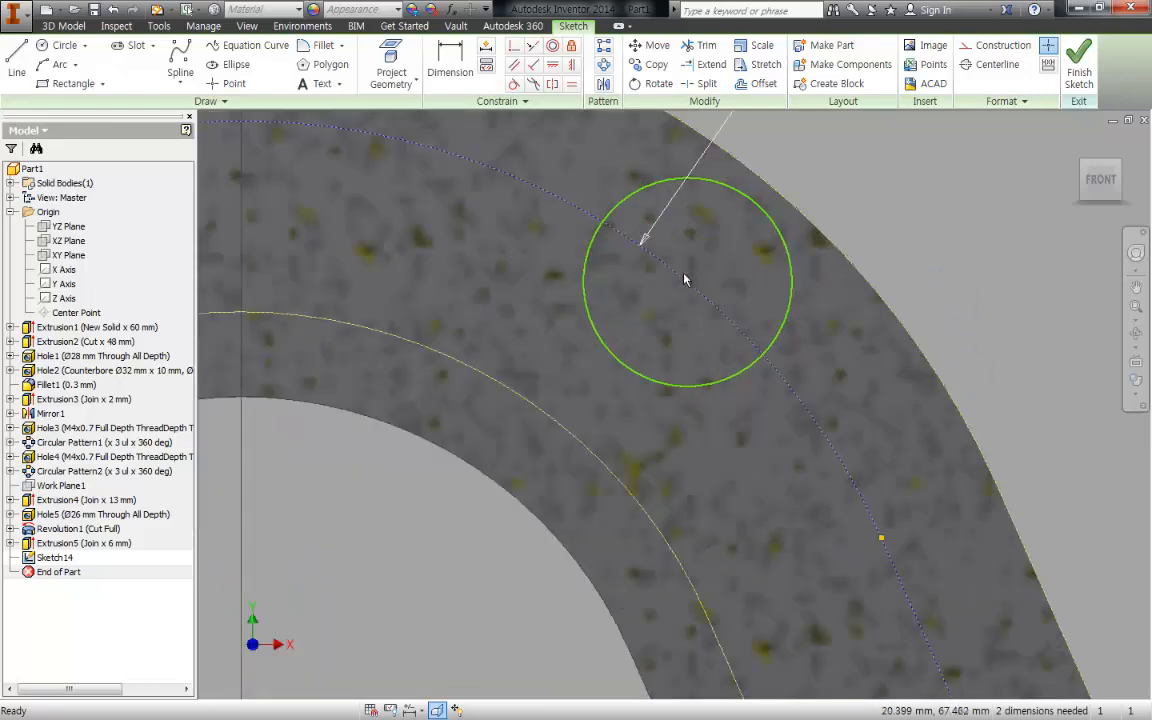
{"action": "scroll", "coordinate": [692, 281], "scroll_direction": "down", "scroll_amount": 5}
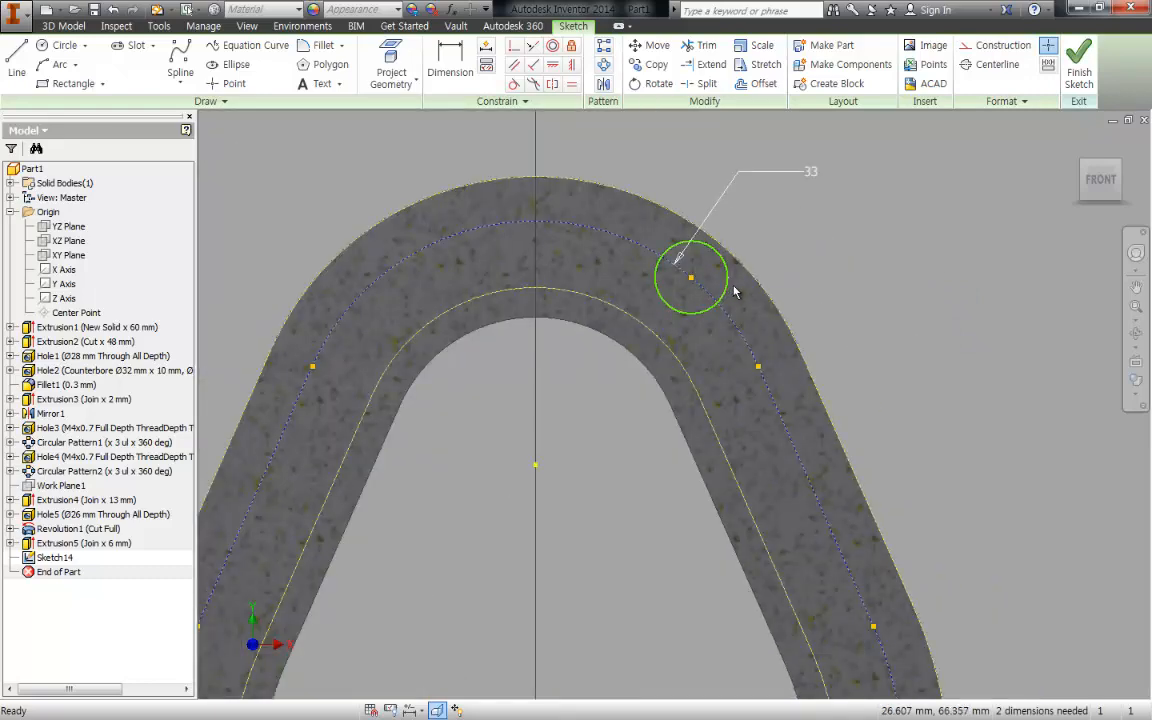
{"action": "scroll", "coordinate": [632, 404], "scroll_direction": "down", "scroll_amount": 2}
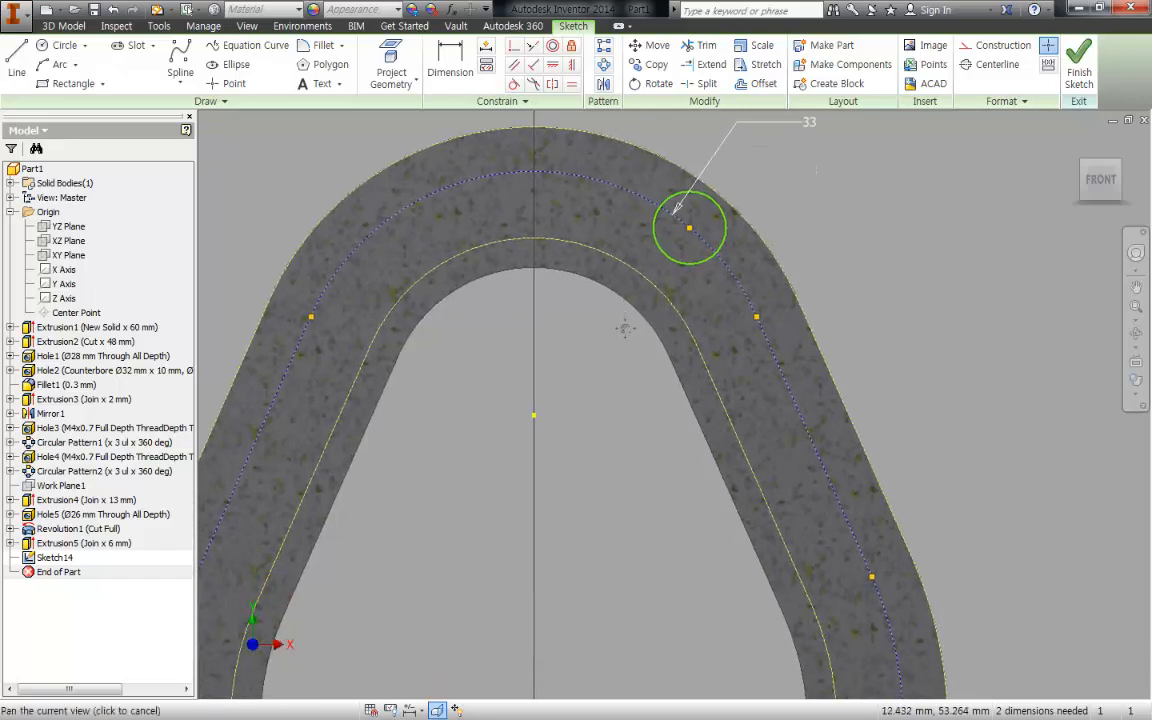
{"action": "scroll", "coordinate": [605, 372], "scroll_direction": "down", "scroll_amount": 2}
{"action": "middle_click_drag", "start_coordinate": [600, 368], "coordinate": [604, 329]}
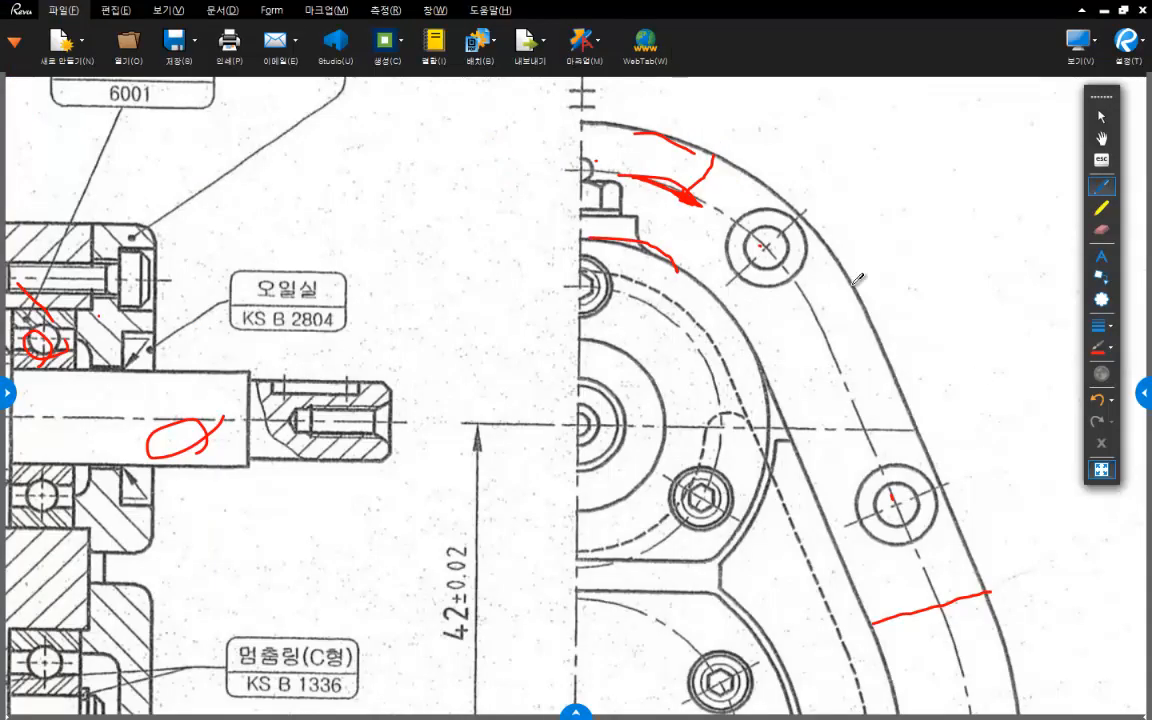
- Switch to the assembly drawing and mark a red line from the upper shaft centre through the upper bolt hole, labelled 45°
{"action": "left_click_drag", "start_coordinate": [740, 170], "coordinate": [663, 227]}
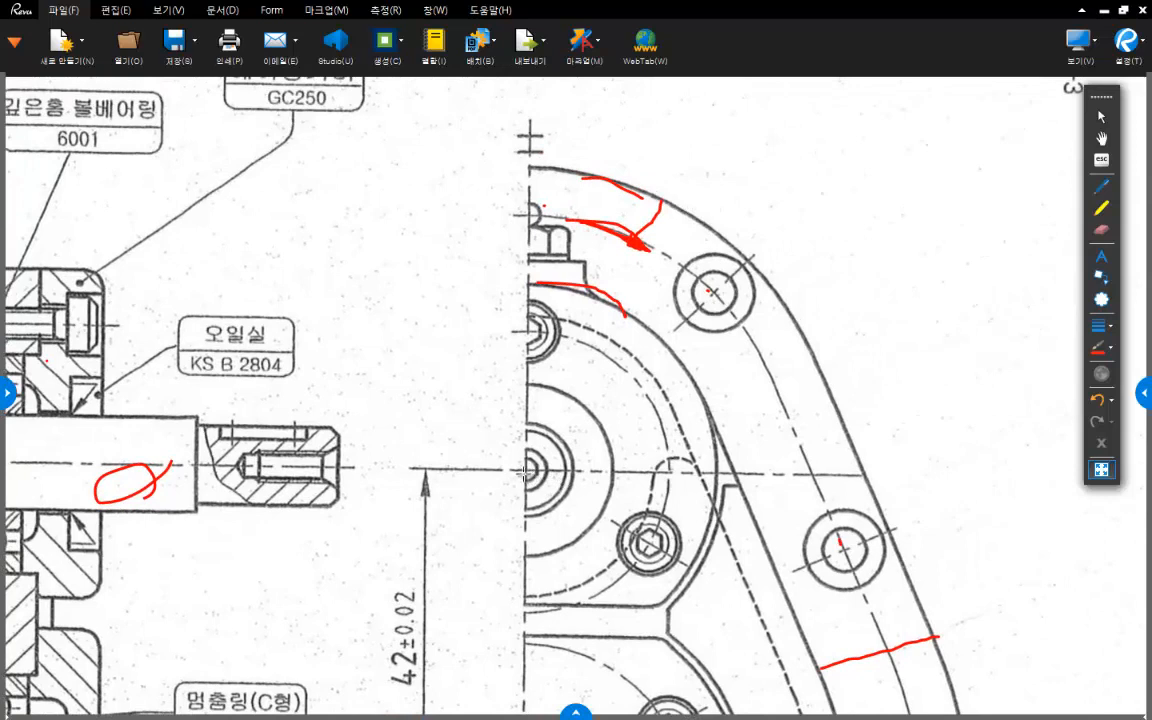
{"action": "left_click_drag", "start_coordinate": [526, 470], "coordinate": [804, 208]}
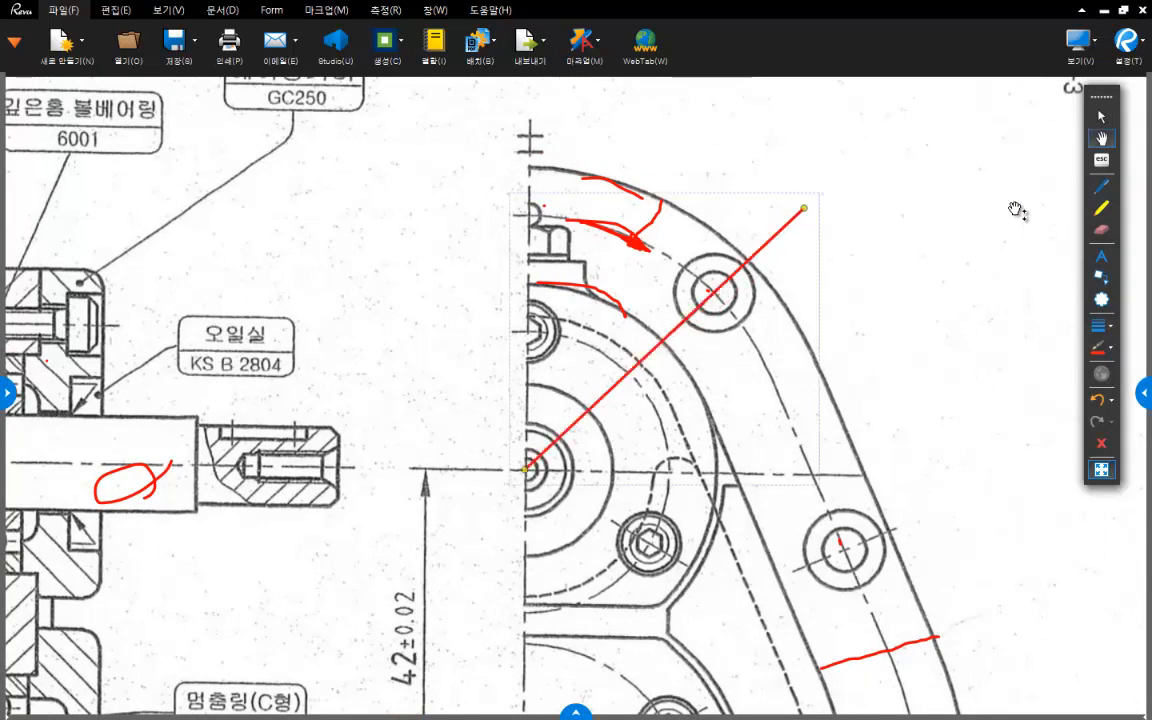
{"action": "left_click", "coordinate": [1101, 187]}
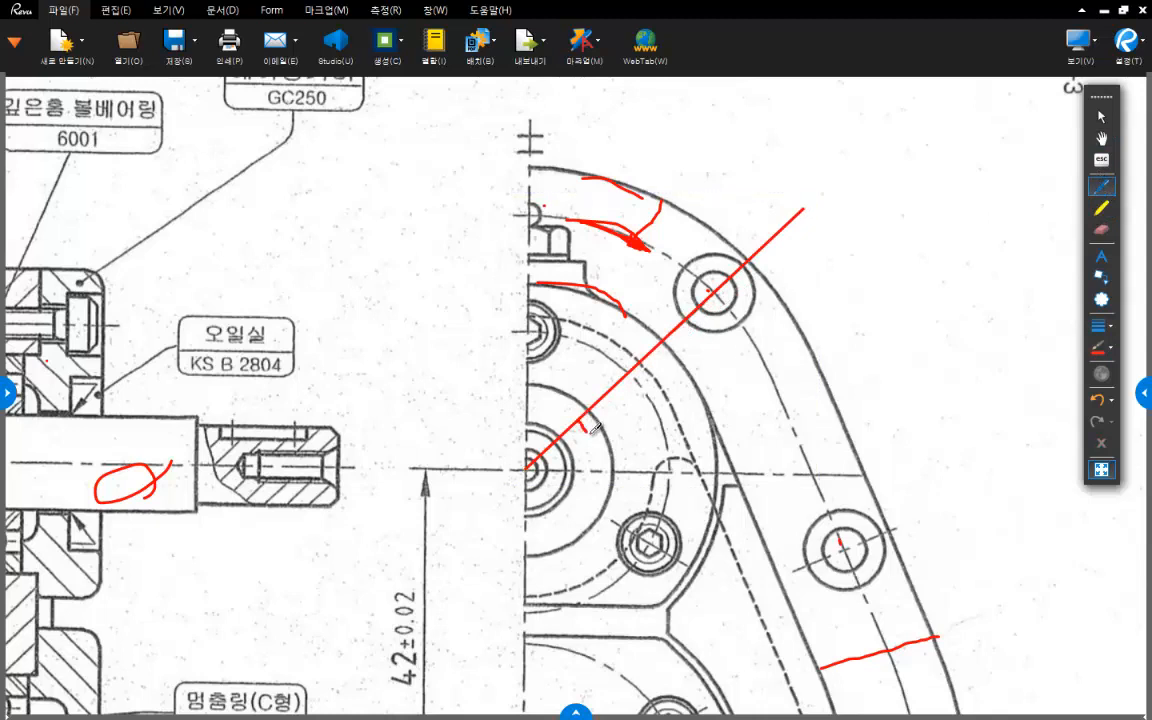
{"action": "left_click_drag", "start_coordinate": [580, 428], "coordinate": [593, 469]}
{"action": "mouse_move", "coordinate": [628, 399]}
{"action": "left_mouse_down"}
{"action": "mouse_move", "coordinate": [641, 414]}
{"action": "mouse_move", "coordinate": [631, 431]}
{"action": "mouse_move", "coordinate": [669, 404]}
{"action": "mouse_move", "coordinate": [655, 403]}
{"action": "left_mouse_up"}
- Draw a red line from the lower shaft centre through the lower-right bolt hole and label its angle 45°
{"action": "scroll", "coordinate": [699, 453], "scroll_direction": "down", "scroll_amount": 8}
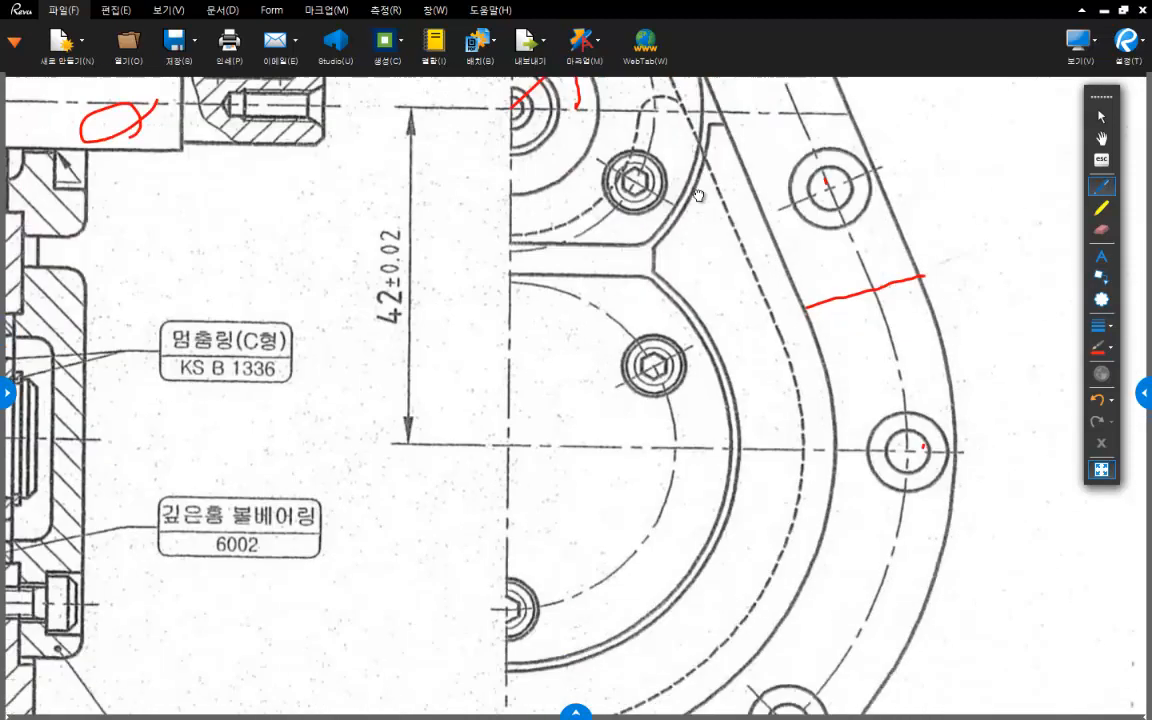
{"action": "key", "text": "Escape"}
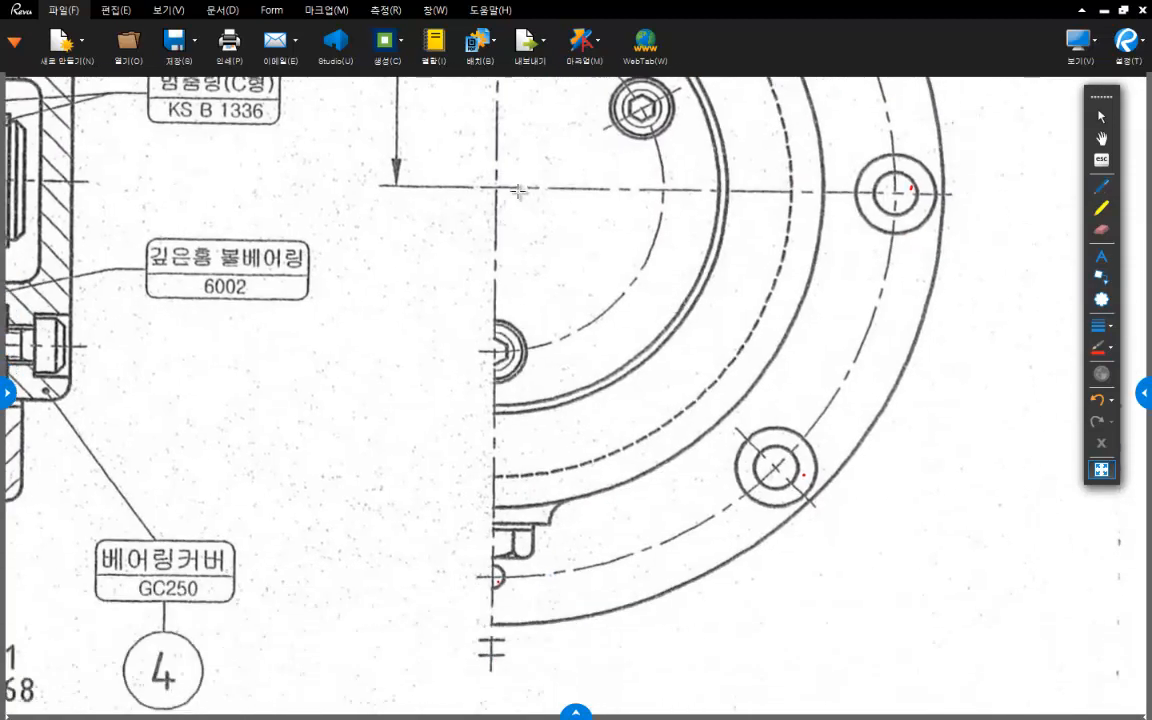
{"action": "mouse_move", "coordinate": [497, 185]}
{"action": "left_mouse_down"}
{"action": "mouse_move", "coordinate": [705, 457]}
{"action": "mouse_move", "coordinate": [855, 549]}
{"action": "left_mouse_up"}
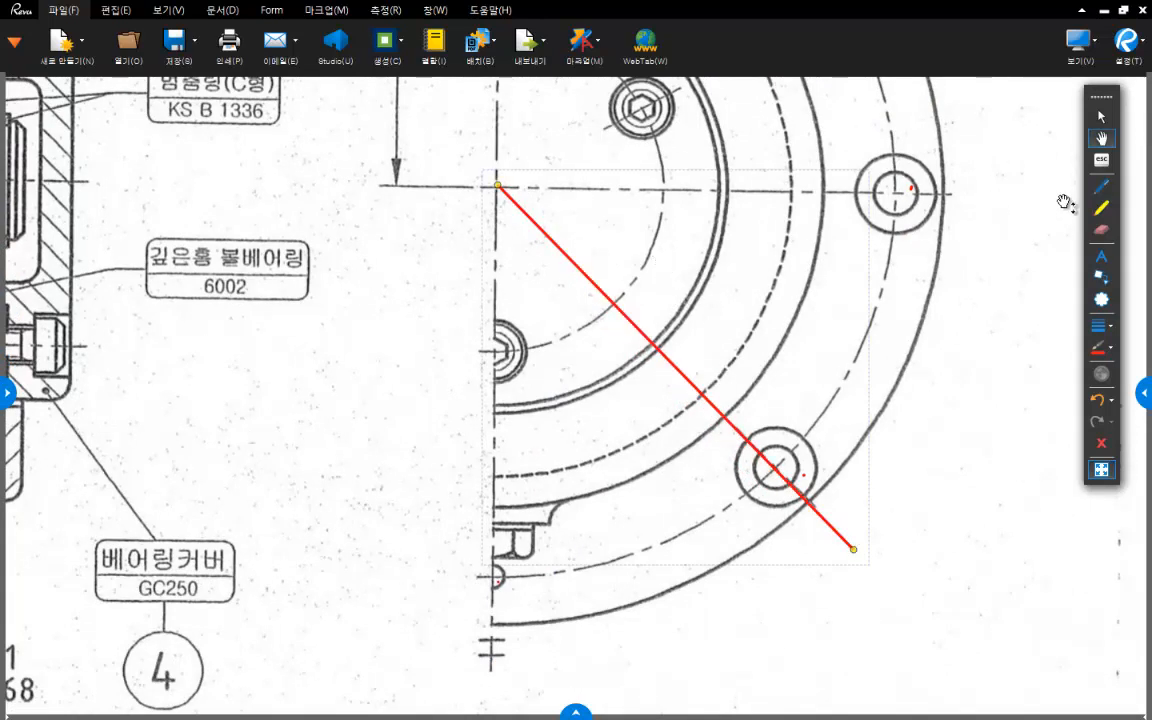
{"action": "mouse_move", "coordinate": [556, 188]}
{"action": "left_mouse_down"}
{"action": "mouse_move", "coordinate": [553, 234]}
{"action": "mouse_move", "coordinate": [585, 215]}
{"action": "mouse_move", "coordinate": [608, 218]}
{"action": "mouse_move", "coordinate": [597, 238]}
{"action": "mouse_move", "coordinate": [624, 228]}
{"action": "mouse_move", "coordinate": [610, 240]}
{"action": "left_mouse_up"}
{"action": "mouse_move", "coordinate": [612, 205]}
{"action": "left_mouse_down"}
{"action": "mouse_move", "coordinate": [628, 205]}
{"action": "mouse_move", "coordinate": [634, 230]}
{"action": "left_mouse_up"}
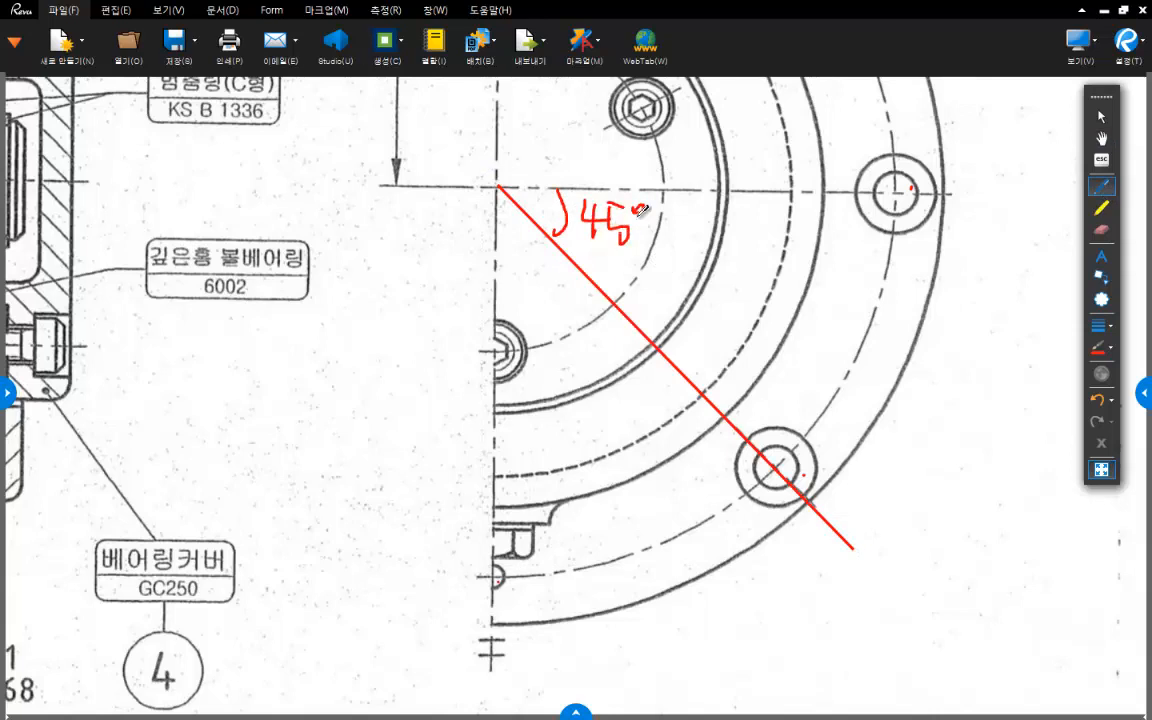
- Draw a red horizontal line from the lower shaft centre through the bolt hole level with it
{"action": "middle_click_drag", "start_coordinate": [631, 238], "coordinate": [573, 432]}
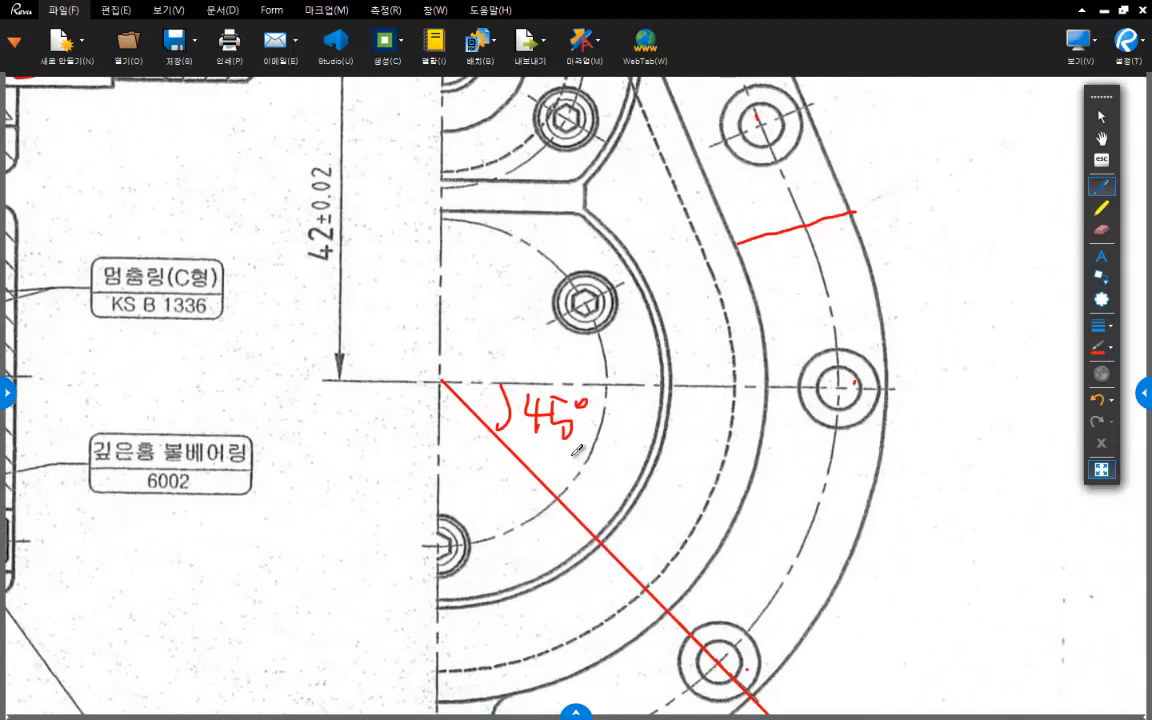
{"action": "middle_click_drag", "start_coordinate": [650, 409], "coordinate": [644, 405]}
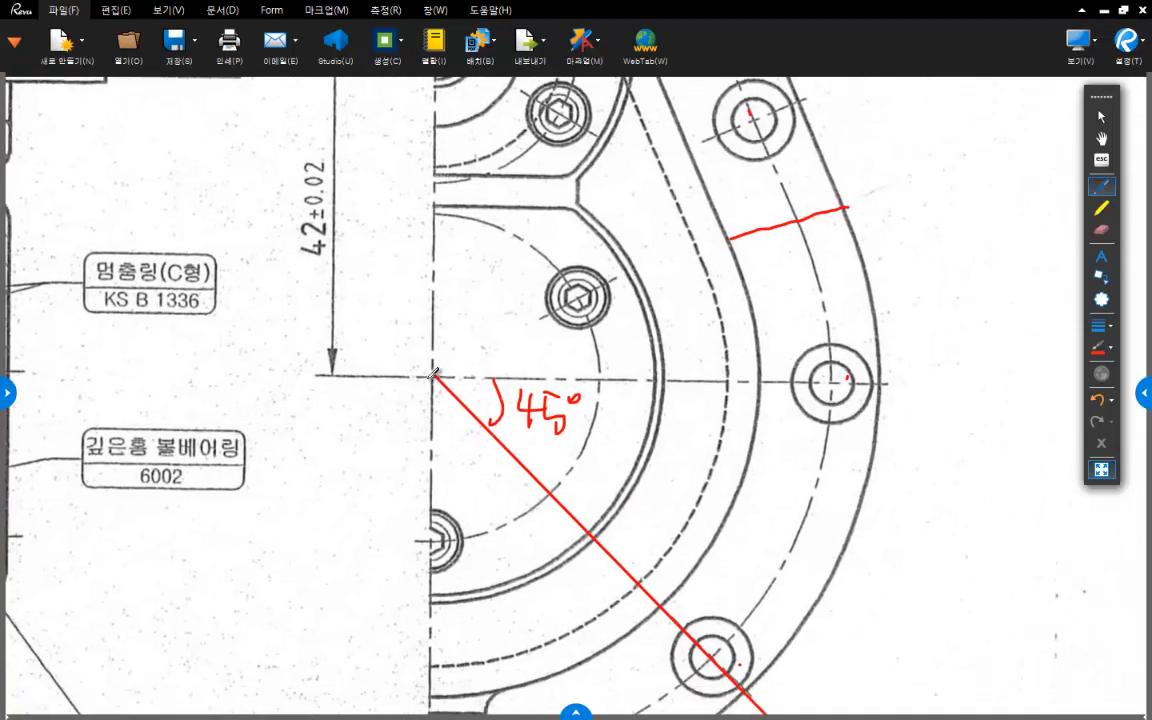
{"action": "left_click_drag", "start_coordinate": [434, 376], "coordinate": [940, 378]}
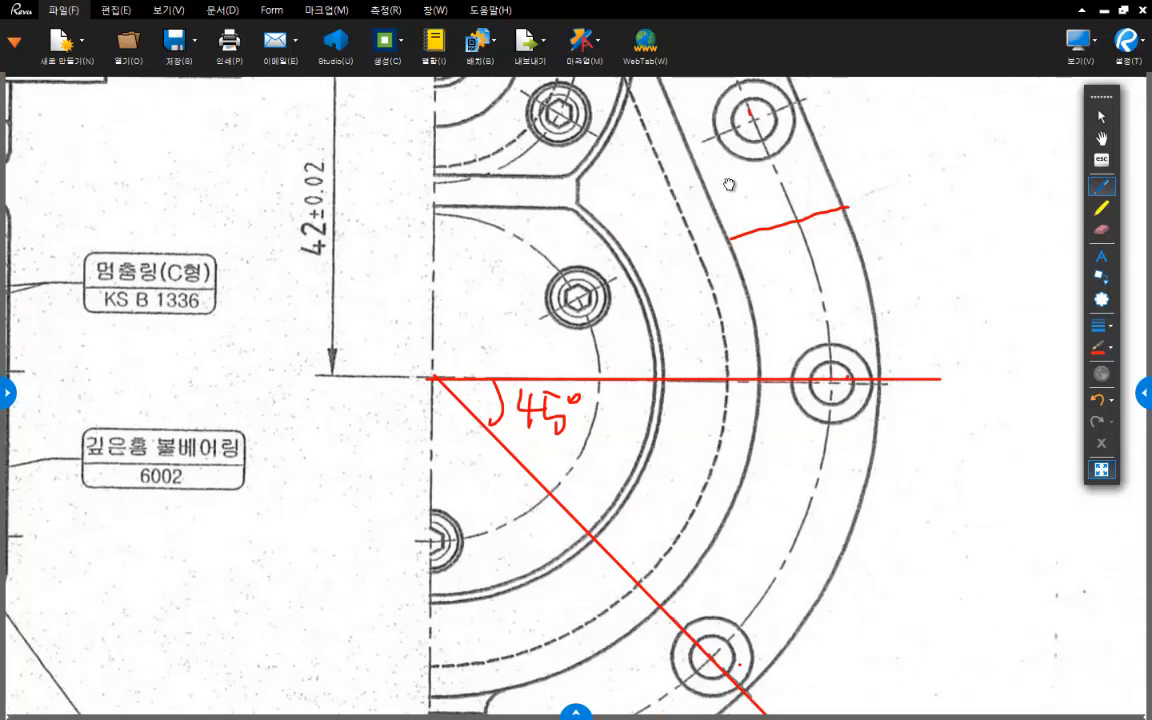
- Trace the upper arc of the bolt-hole centreline in red from the vertical axis past the upper bolt hole
{"action": "scroll", "coordinate": [735, 450], "scroll_direction": "up", "scroll_amount": 3}
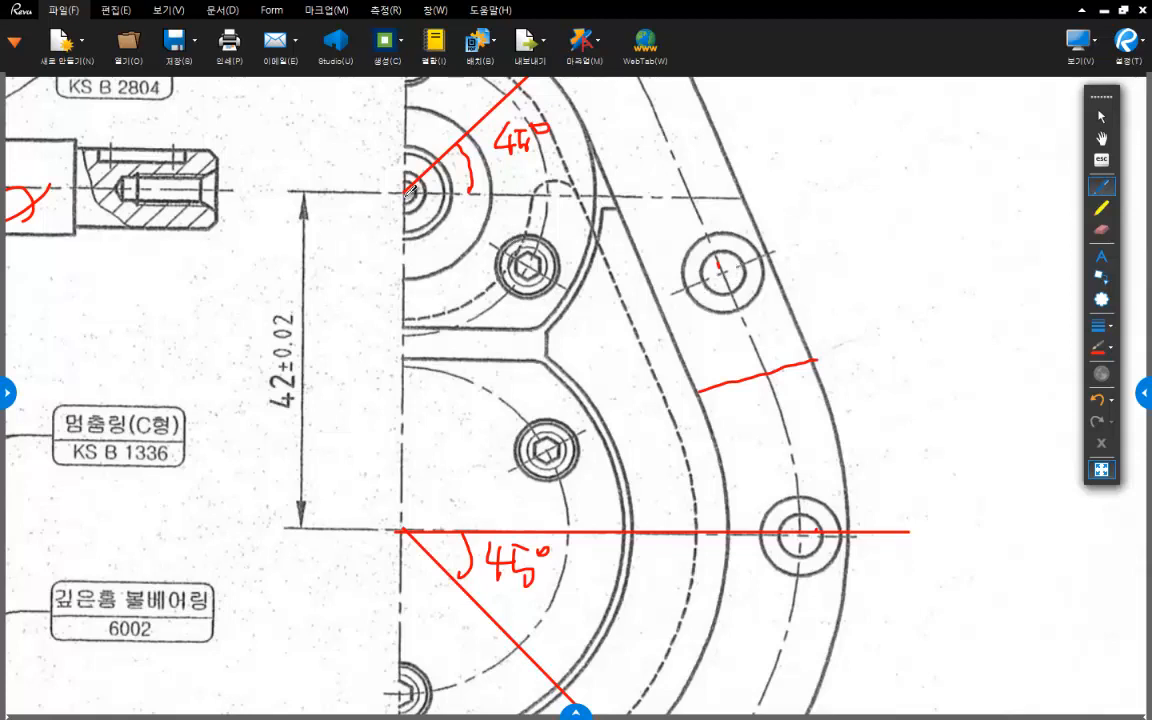
{"action": "scroll", "coordinate": [409, 192], "scroll_direction": "up", "scroll_amount": 4}
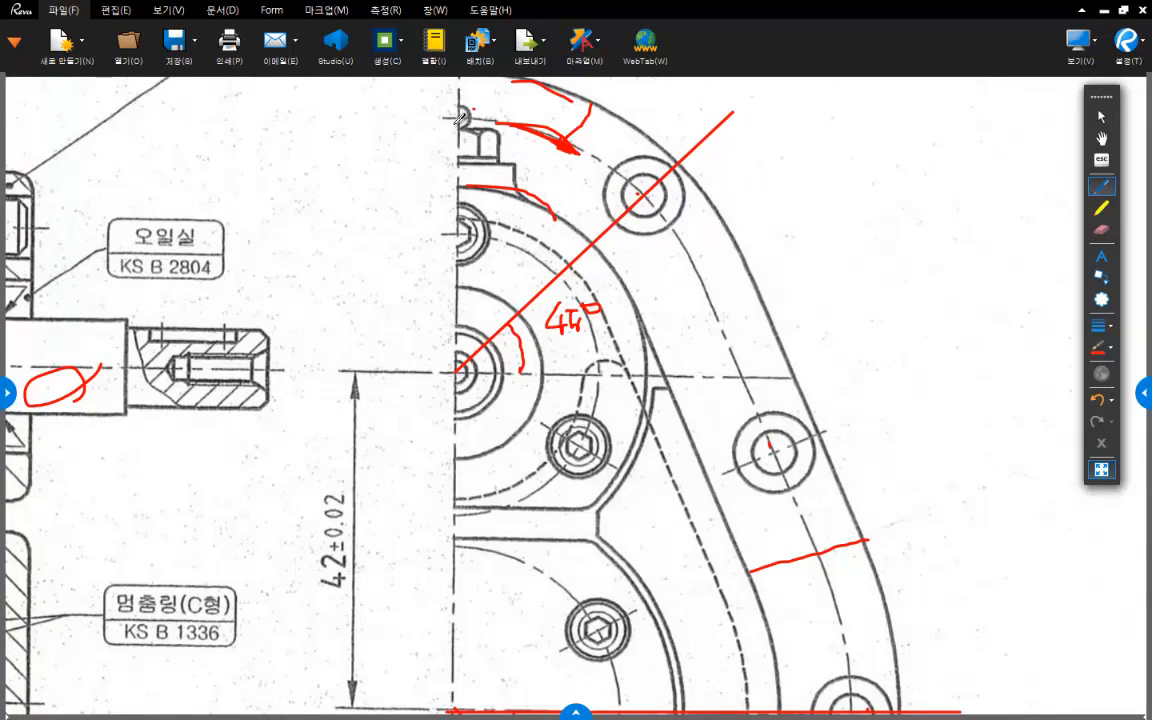
{"action": "mouse_move", "coordinate": [444, 118]}
{"action": "left_mouse_down"}
{"action": "mouse_move", "coordinate": [498, 122]}
{"action": "mouse_move", "coordinate": [655, 195]}
{"action": "mouse_move", "coordinate": [705, 260]}
{"action": "left_mouse_up"}
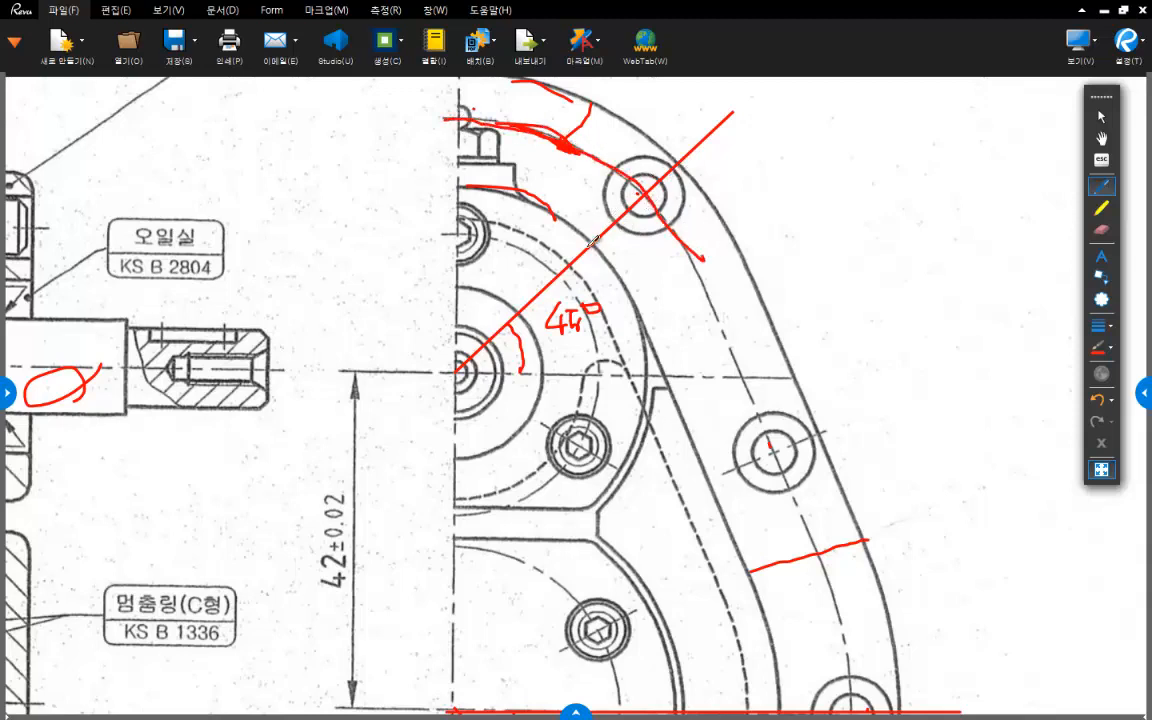
{"action": "scroll", "coordinate": [606, 310], "scroll_direction": "down", "scroll_amount": 2}
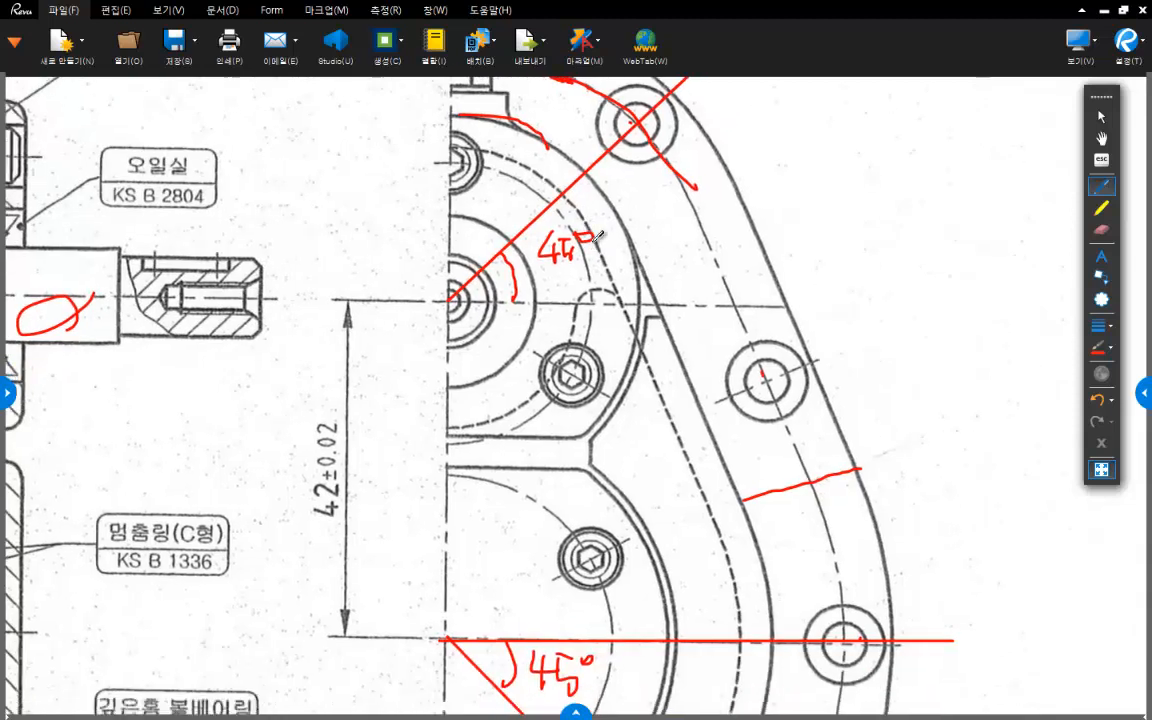
{"action": "left_click_drag", "start_coordinate": [452, 297], "coordinate": [841, 380]}
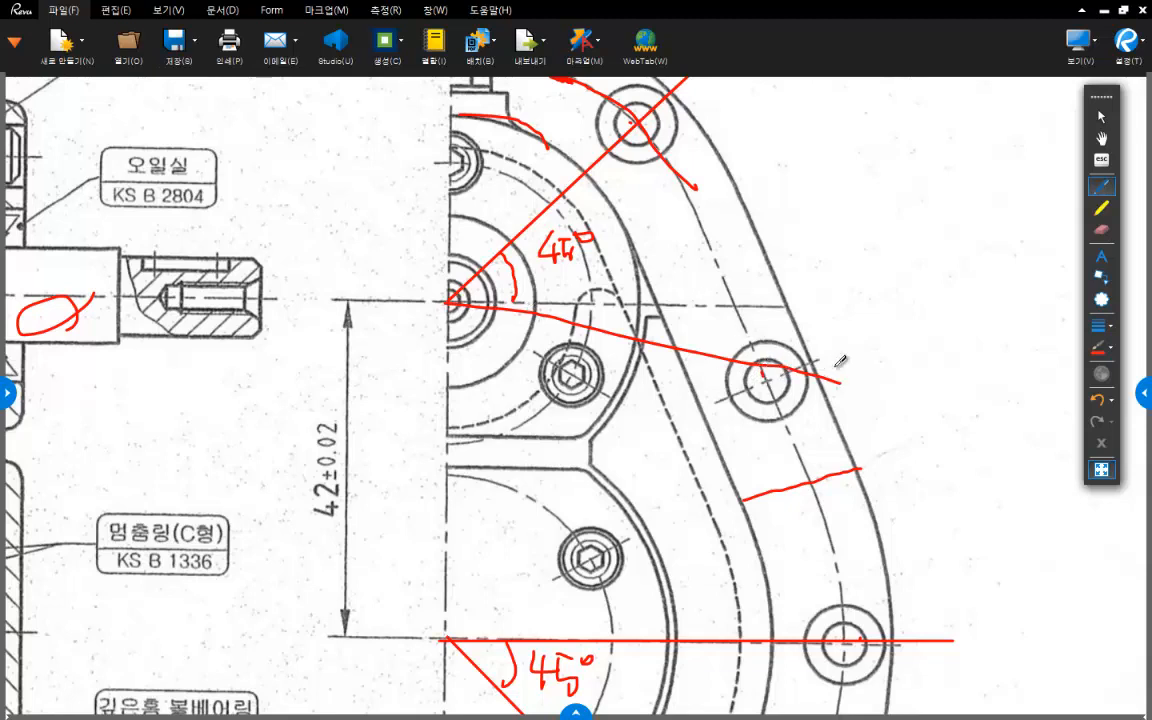
{"action": "left_click", "coordinate": [1101, 231]}
{"action": "left_click_drag", "start_coordinate": [790, 341], "coordinate": [768, 386]}
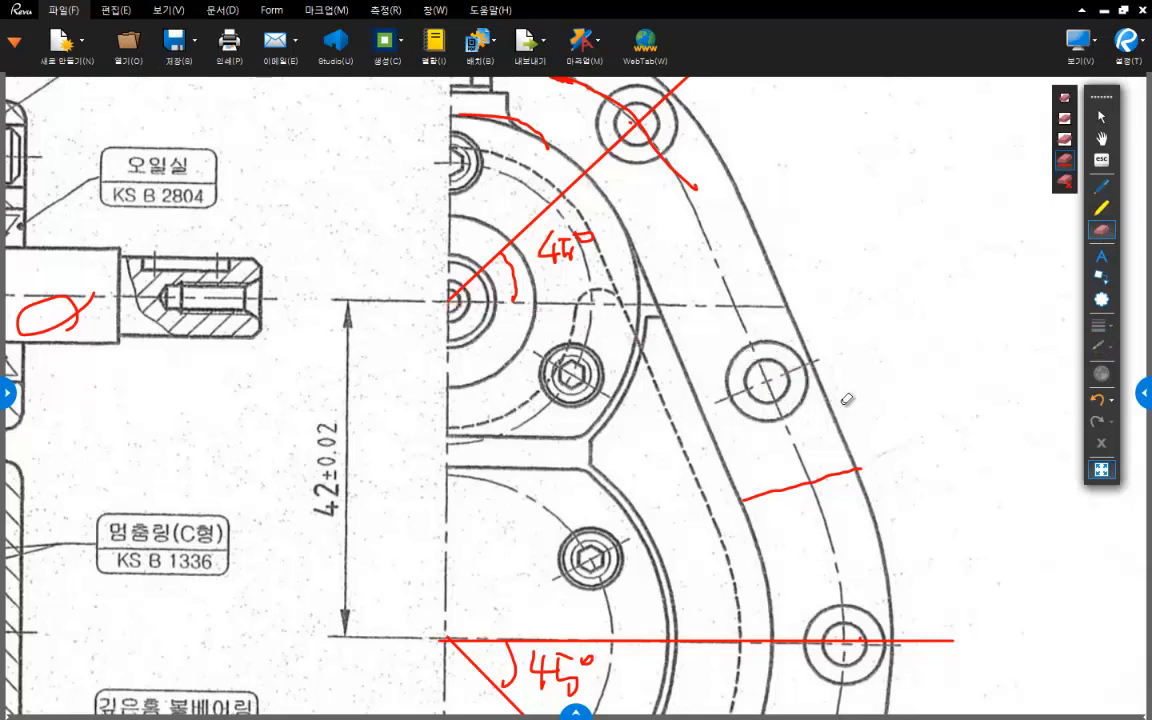
- Mark the vertical distance between the upper shaft's horizontal centreline and the middle bolt hole's centre with red lines
{"action": "left_click", "coordinate": [1101, 186]}
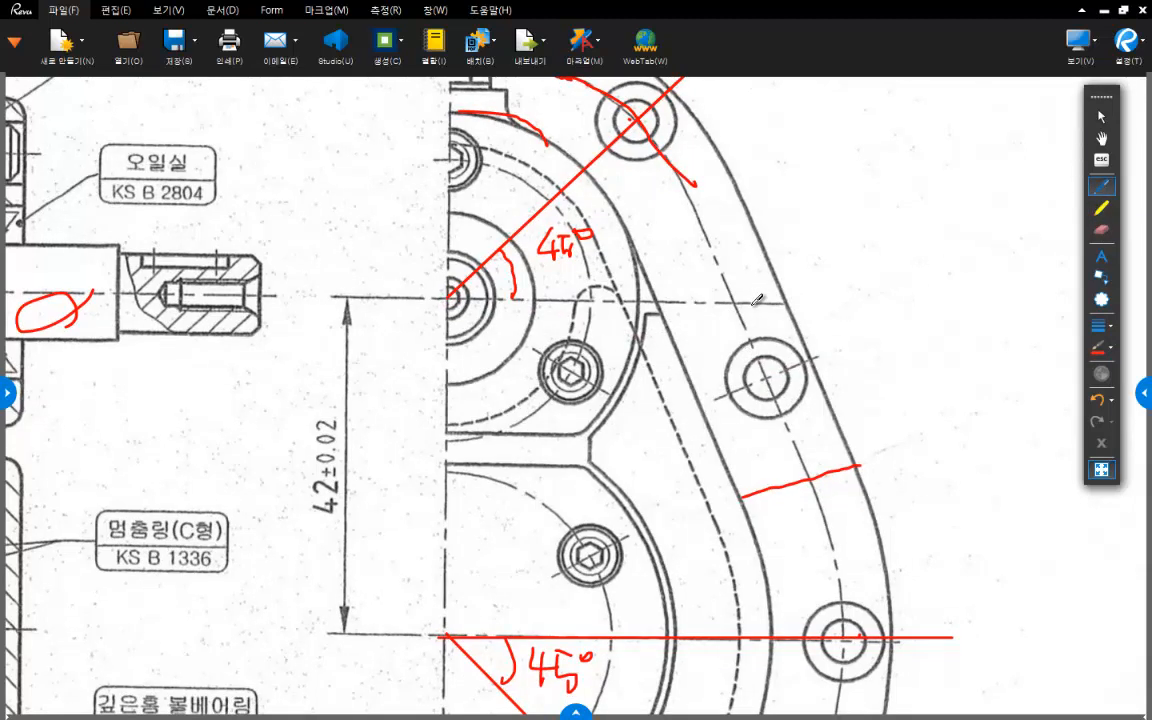
{"action": "left_click_drag", "start_coordinate": [733, 298], "coordinate": [925, 299]}
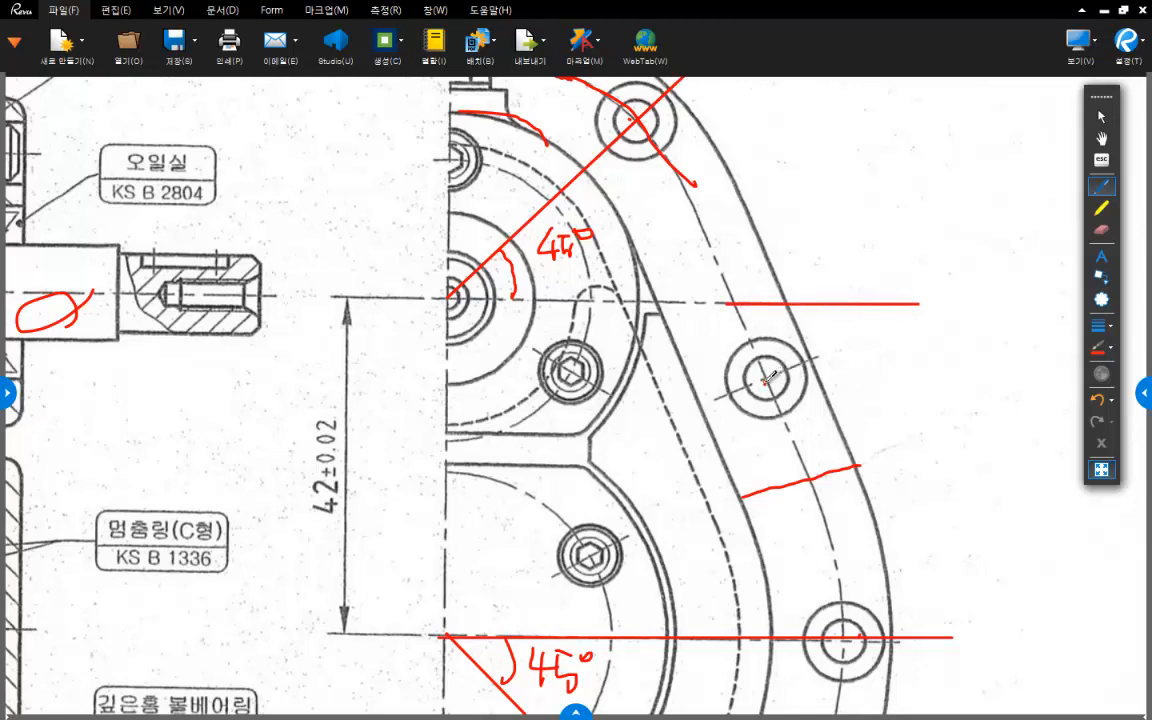
{"action": "left_click_drag", "start_coordinate": [890, 377], "coordinate": [766, 378]}
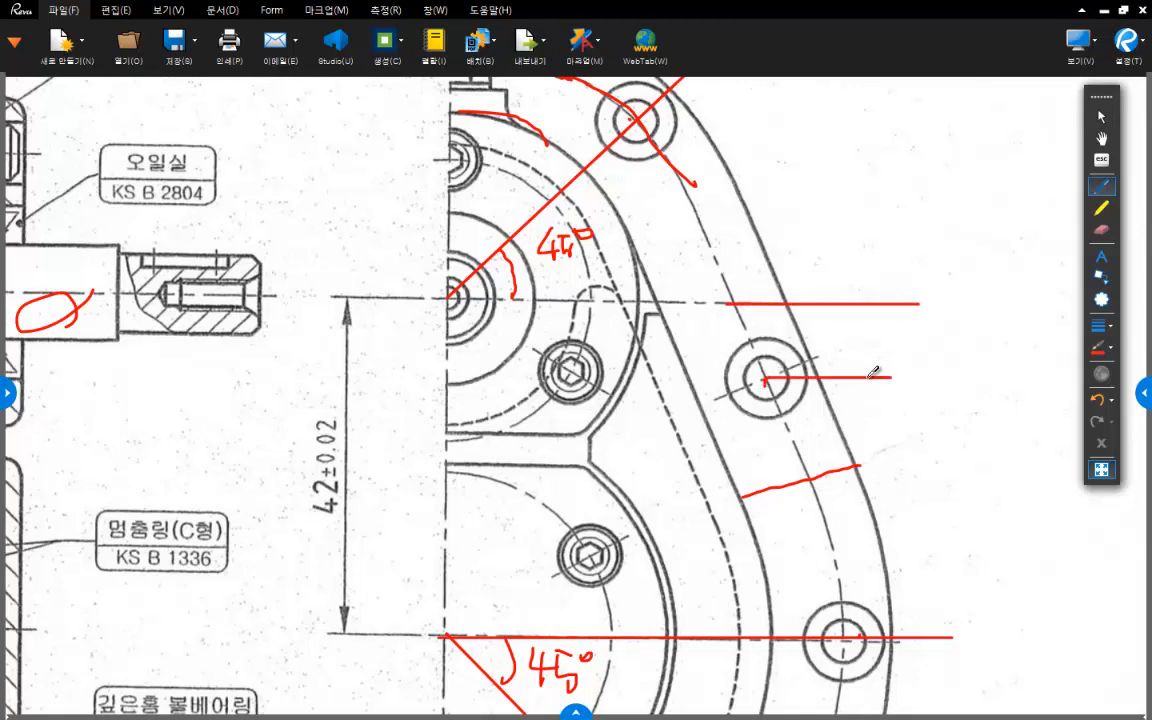
{"action": "mouse_move", "coordinate": [830, 303]}
{"action": "left_mouse_down"}
{"action": "mouse_move", "coordinate": [824, 376]}
{"action": "mouse_move", "coordinate": [815, 363]}
{"action": "mouse_move", "coordinate": [843, 323]}
{"action": "left_mouse_up"}
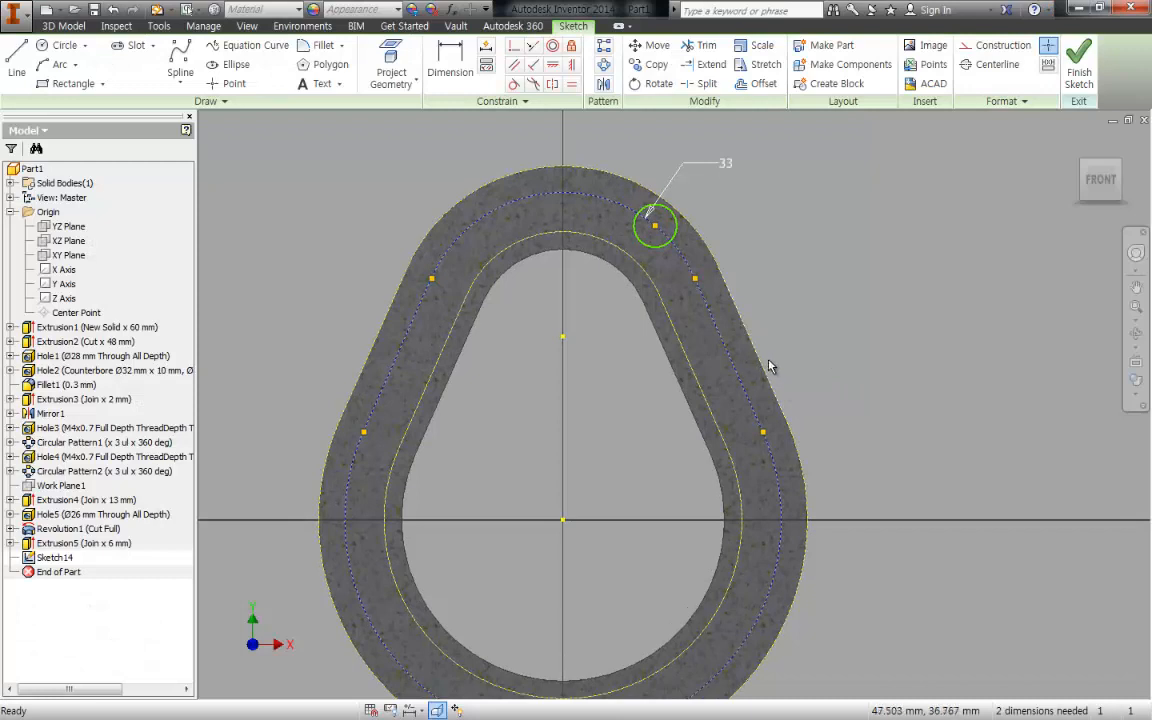
- Draw a horizontal line from the upper shaft centre past the flange's outer edge and convert it to construction geometry
{"action": "key", "text": "c"}
{"action": "key", "text": "Escape"}
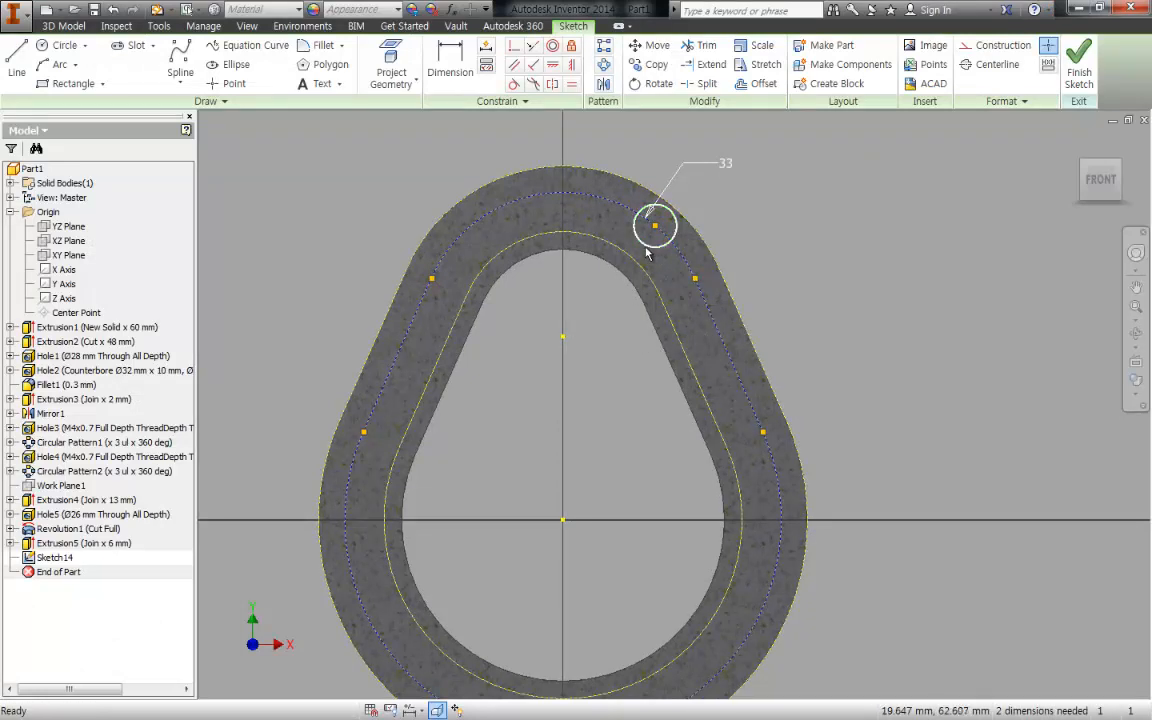
{"action": "middle_click_drag", "start_coordinate": [638, 241], "coordinate": [651, 270]}
{"action": "scroll", "coordinate": [581, 390], "scroll_direction": "down", "scroll_amount": 3}
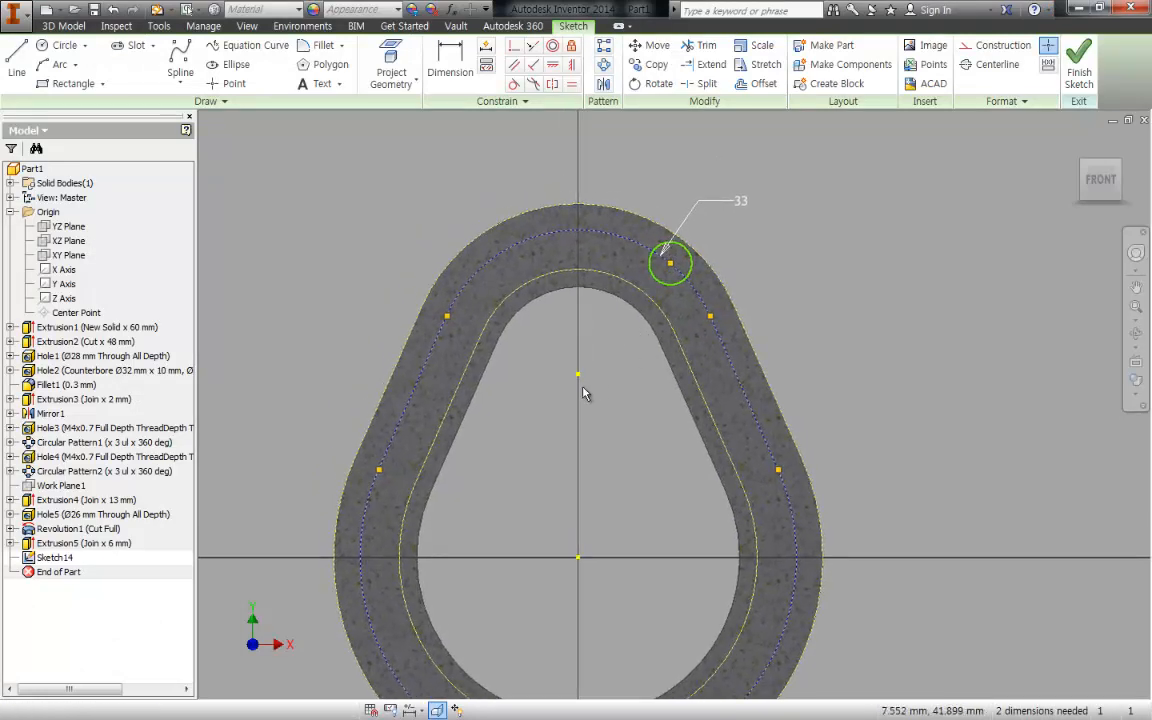
{"action": "key", "text": "l"}
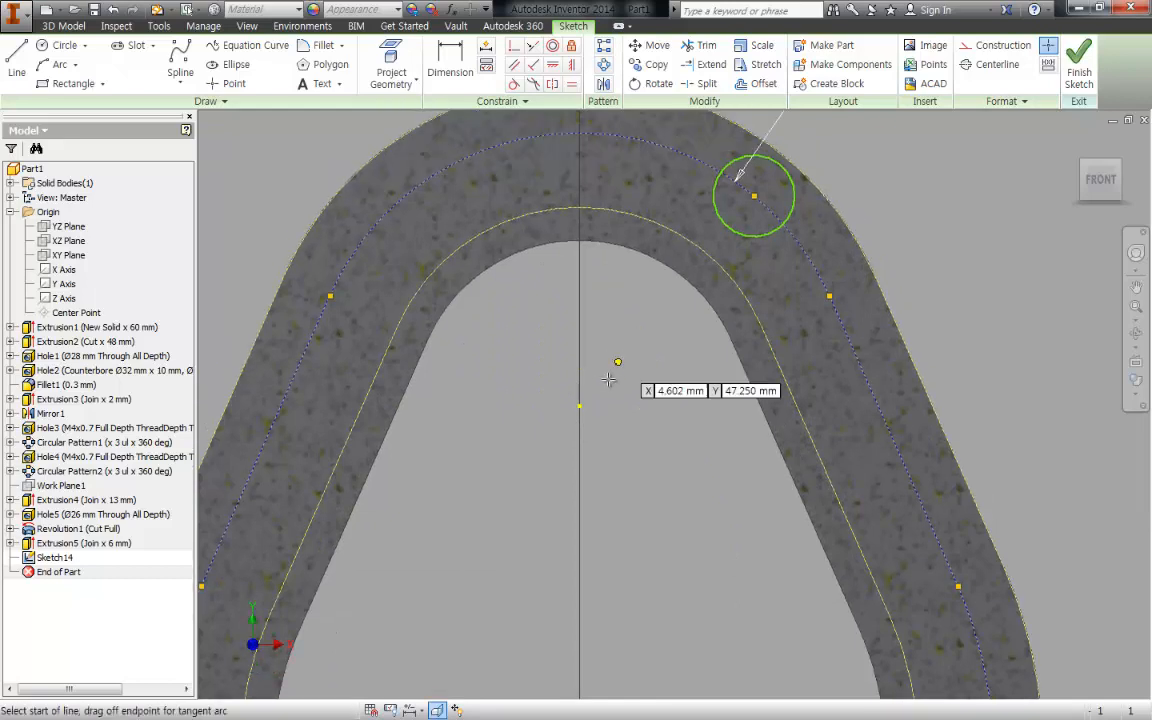
{"action": "left_click", "coordinate": [580, 405]}
{"action": "left_click", "coordinate": [1028, 406]}
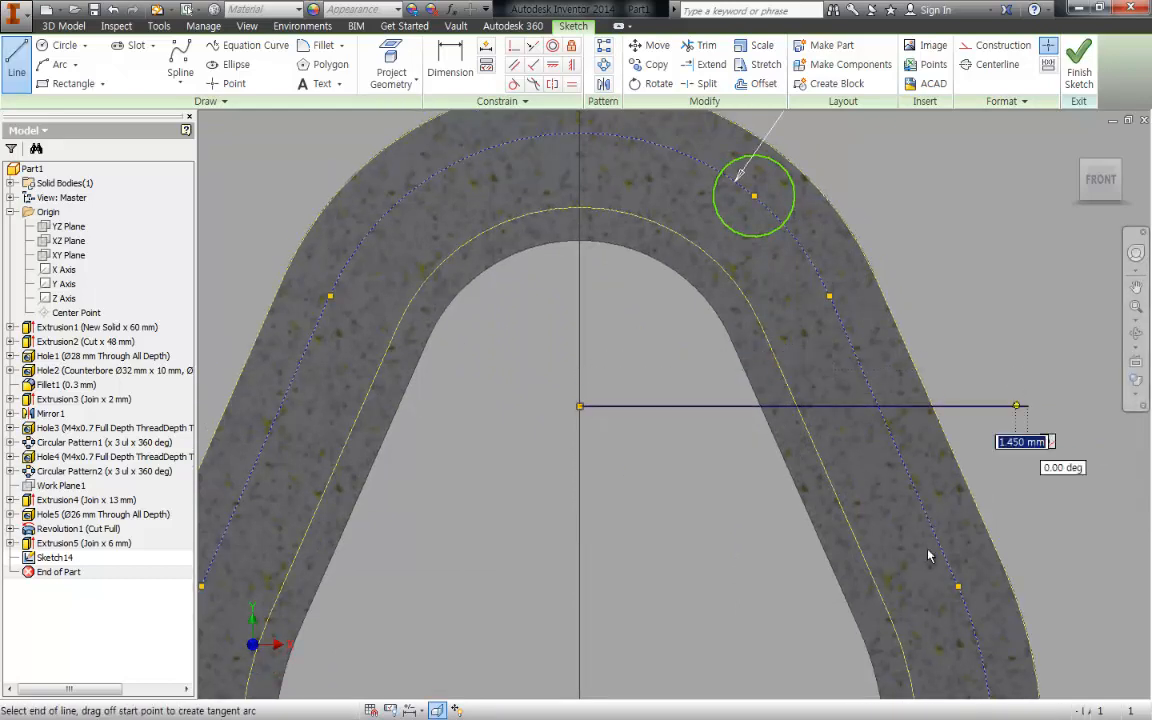
{"action": "key", "text": "Escape"}
{"action": "right_click", "coordinate": [656, 338]}
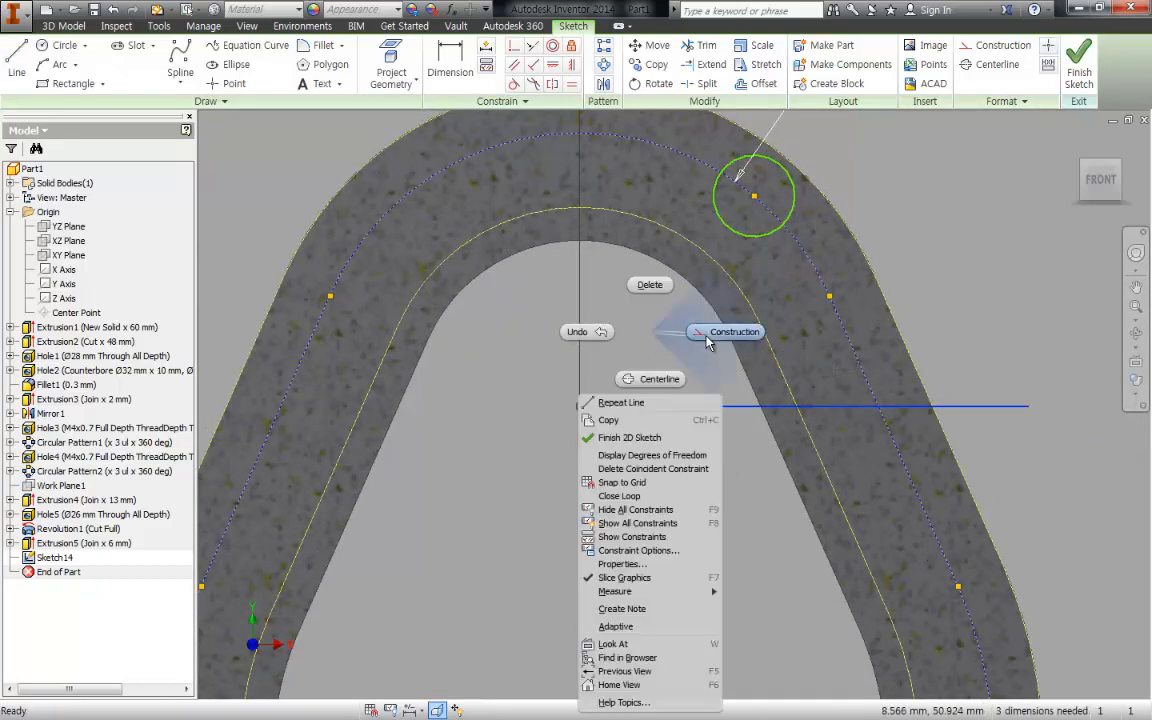
{"action": "left_click", "coordinate": [733, 334]}
- Draw a line from the upper shaft centre to the upper bolt-hole circle's centre and make it construction geometry
{"action": "middle_click_drag", "start_coordinate": [663, 365], "coordinate": [655, 378]}
{"action": "key", "text": "l"}
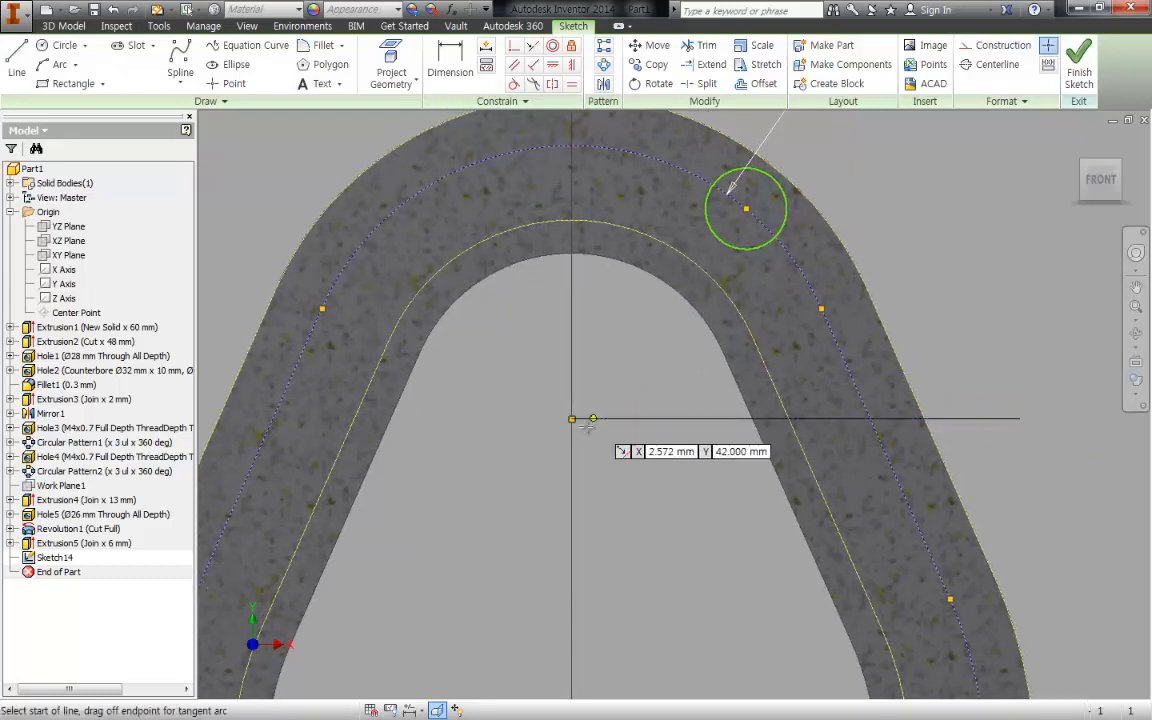
{"action": "left_click", "coordinate": [571, 419]}
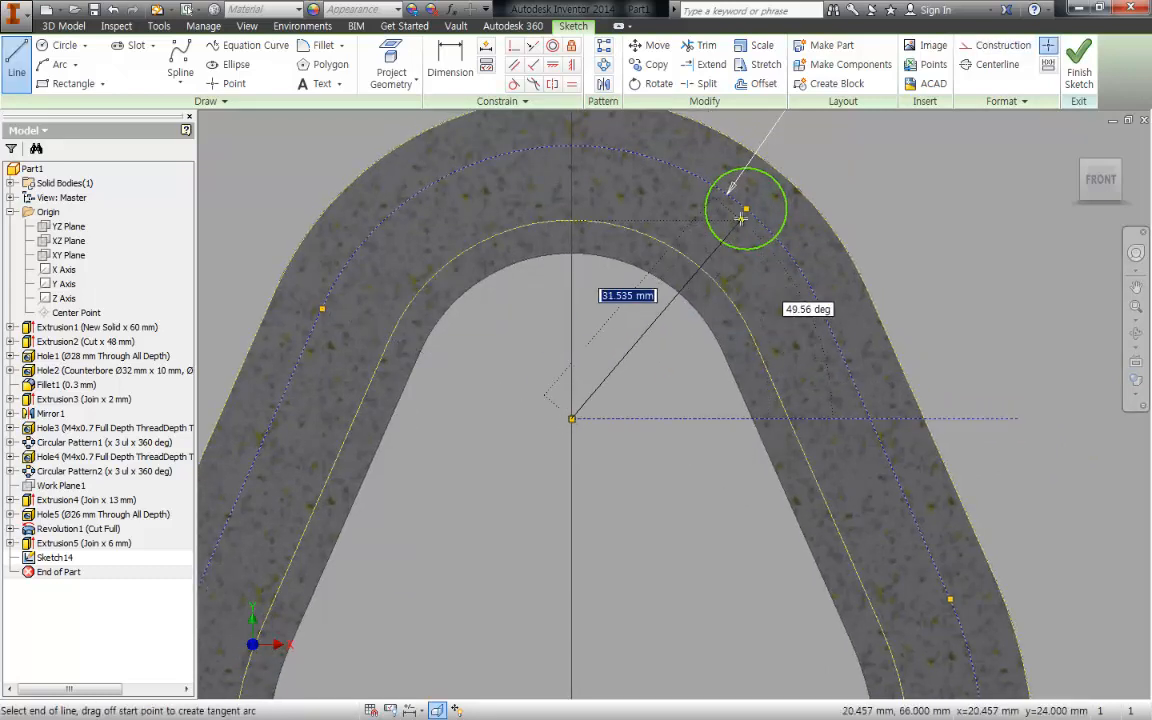
{"action": "left_click", "coordinate": [744, 207]}
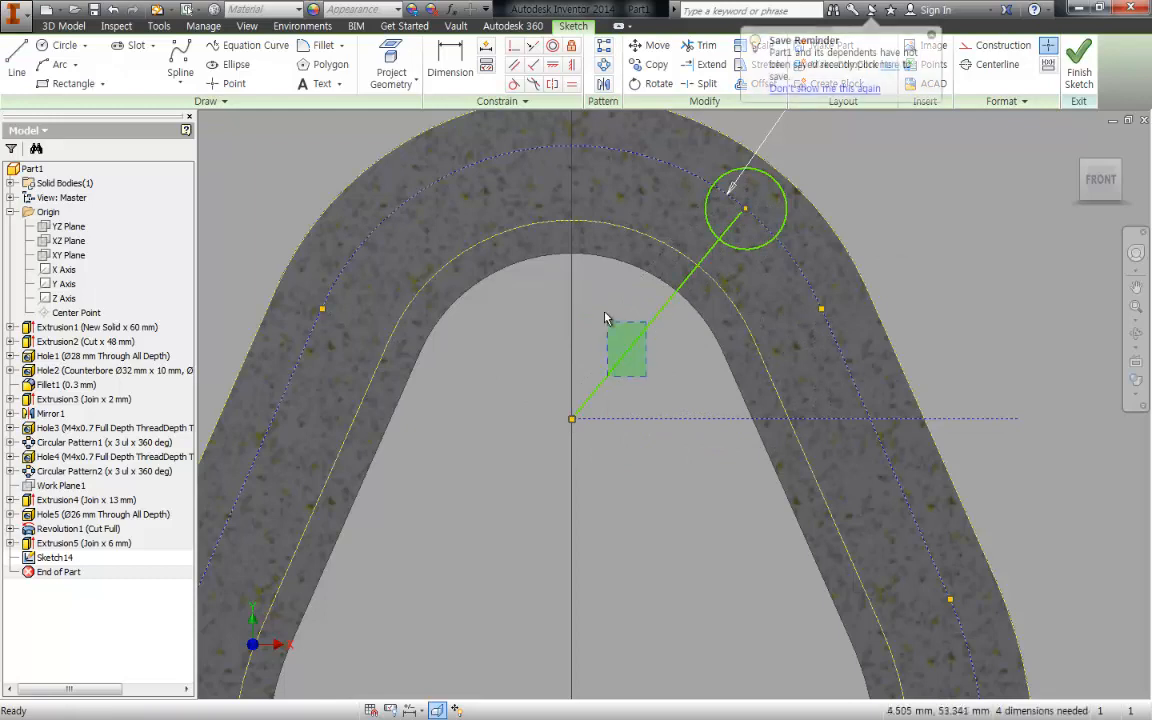
{"action": "key", "text": "Escape"}
{"action": "right_click", "coordinate": [505, 316]}
{"action": "left_click", "coordinate": [541, 316]}
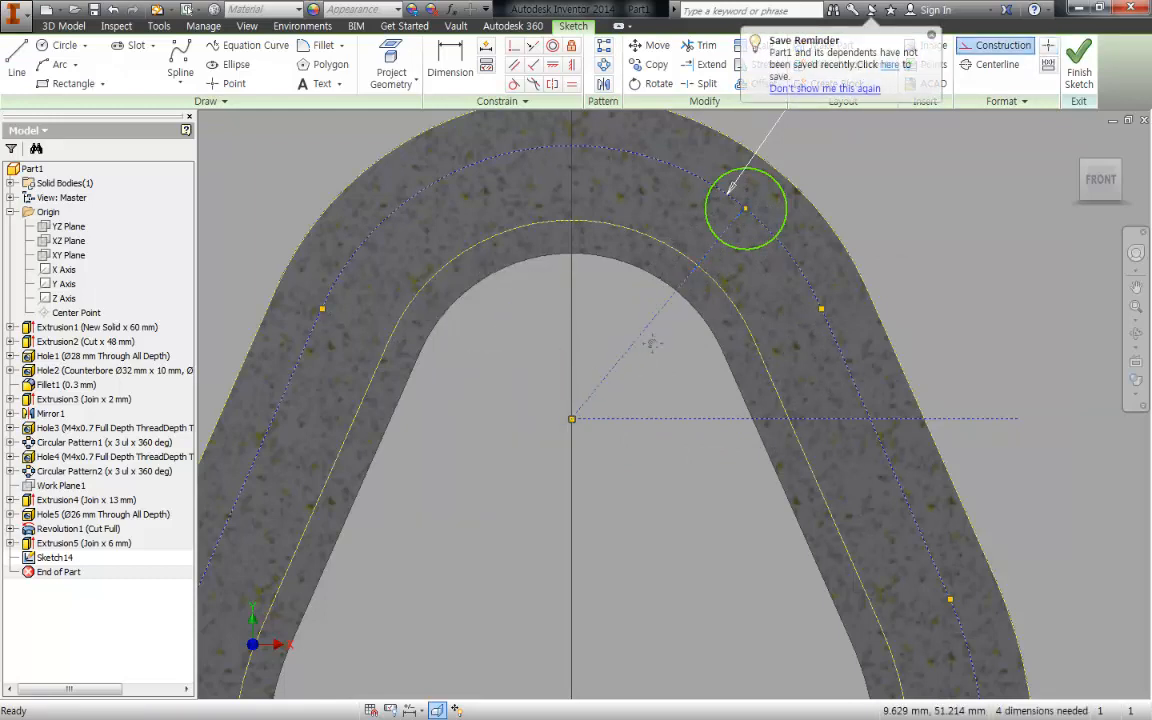
- Dimension the angle between the slanted and horizontal construction lines at the upper shaft centre as 45 degrees
{"action": "key", "text": "d"}
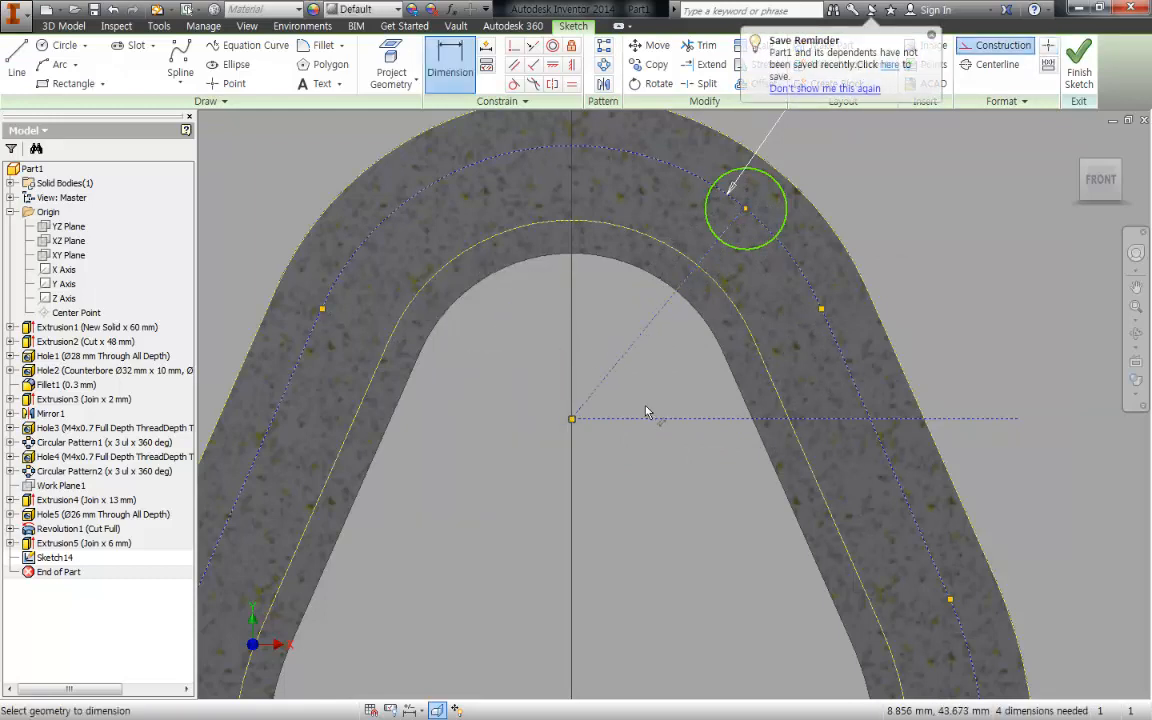
{"action": "left_click", "coordinate": [650, 425]}
{"action": "left_click", "coordinate": [667, 385]}
{"action": "type", "text": "45"}
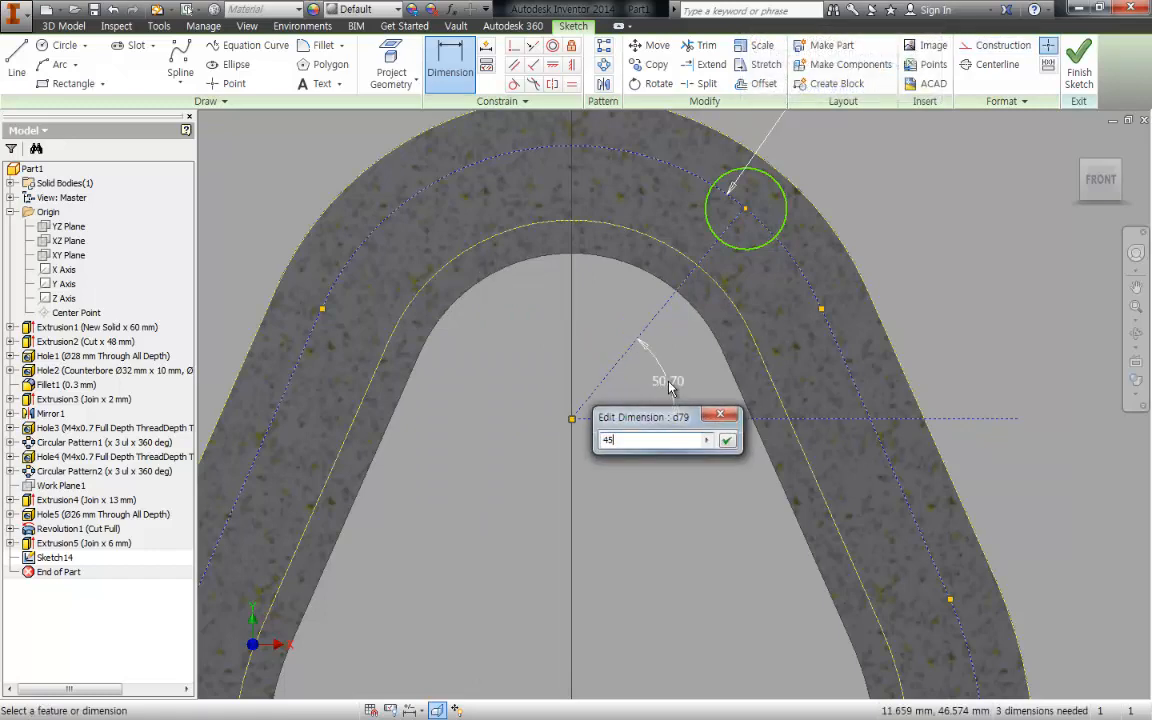
{"action": "key", "text": "Return"}
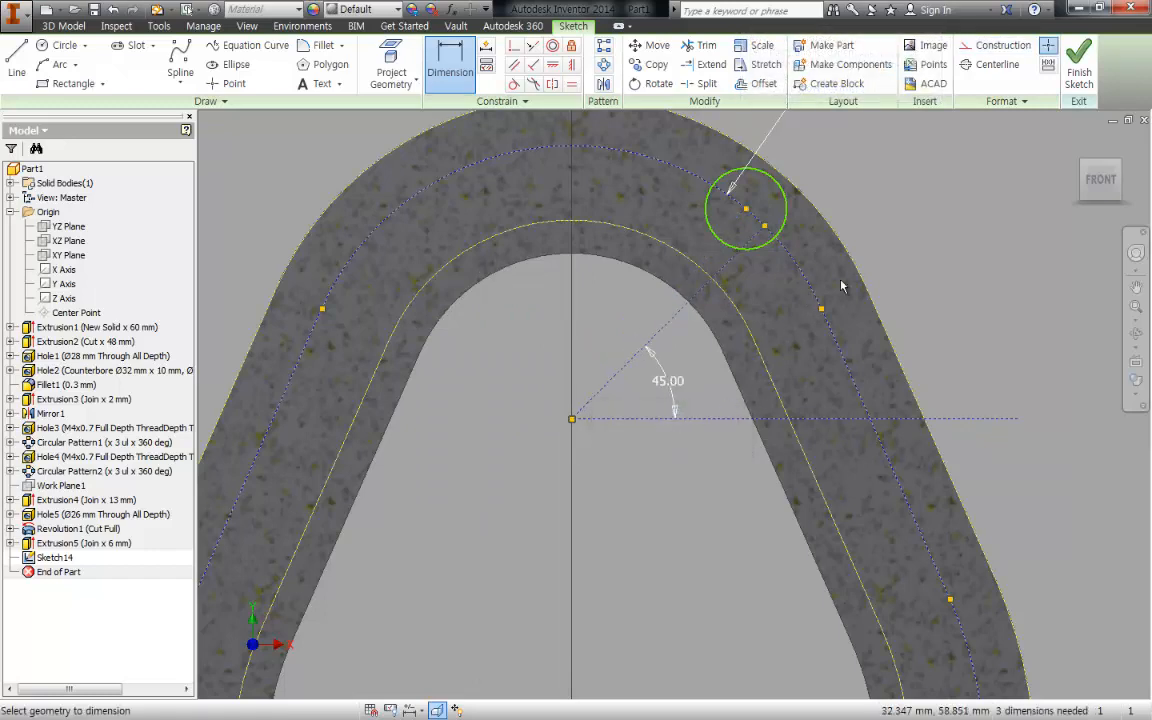
- Make the upper bolt-hole circle's centre coincident with the outer end of the 45° construction line
{"action": "key", "text": "c"}
{"action": "left_click", "coordinate": [746, 209]}
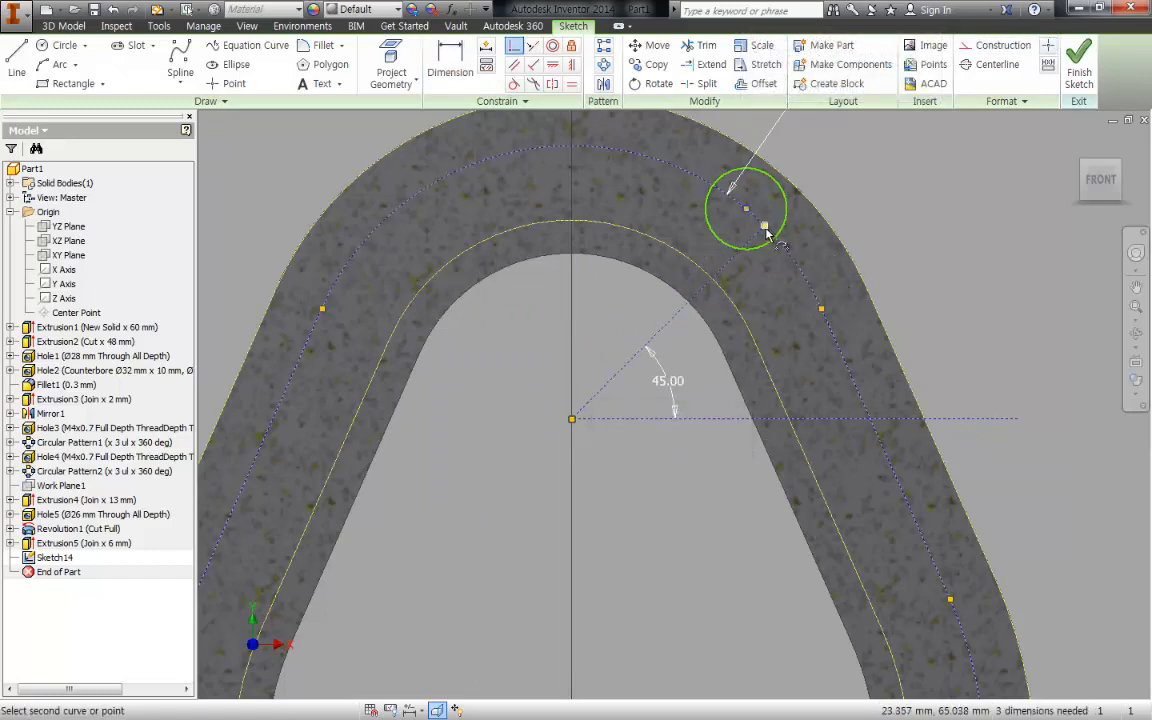
{"action": "left_click", "coordinate": [766, 228]}
{"action": "key", "text": "Escape"}
{"action": "middle_click_drag", "start_coordinate": [903, 252], "coordinate": [914, 302]}
{"action": "scroll", "coordinate": [915, 279], "scroll_direction": "down", "scroll_amount": 3}
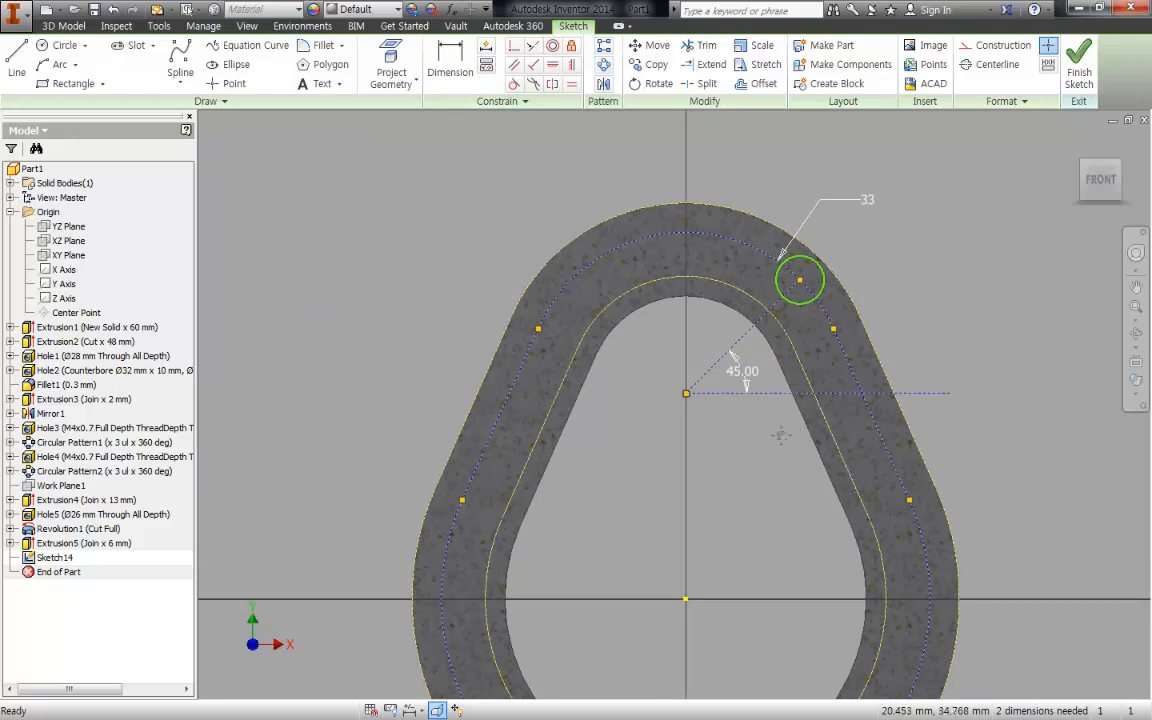
- Sketch the middle bolt-hole circle centred on the straight part of the centreline, just below the upper horizontal construction line
{"action": "mouse_move", "coordinate": [769, 398]}
{"action": "middle_mouse_down"}
{"action": "mouse_move", "coordinate": [730, 398]}
{"action": "mouse_move", "coordinate": [730, 380]}
{"action": "middle_mouse_up"}
{"action": "middle_click_drag", "start_coordinate": [851, 364], "coordinate": [843, 328]}
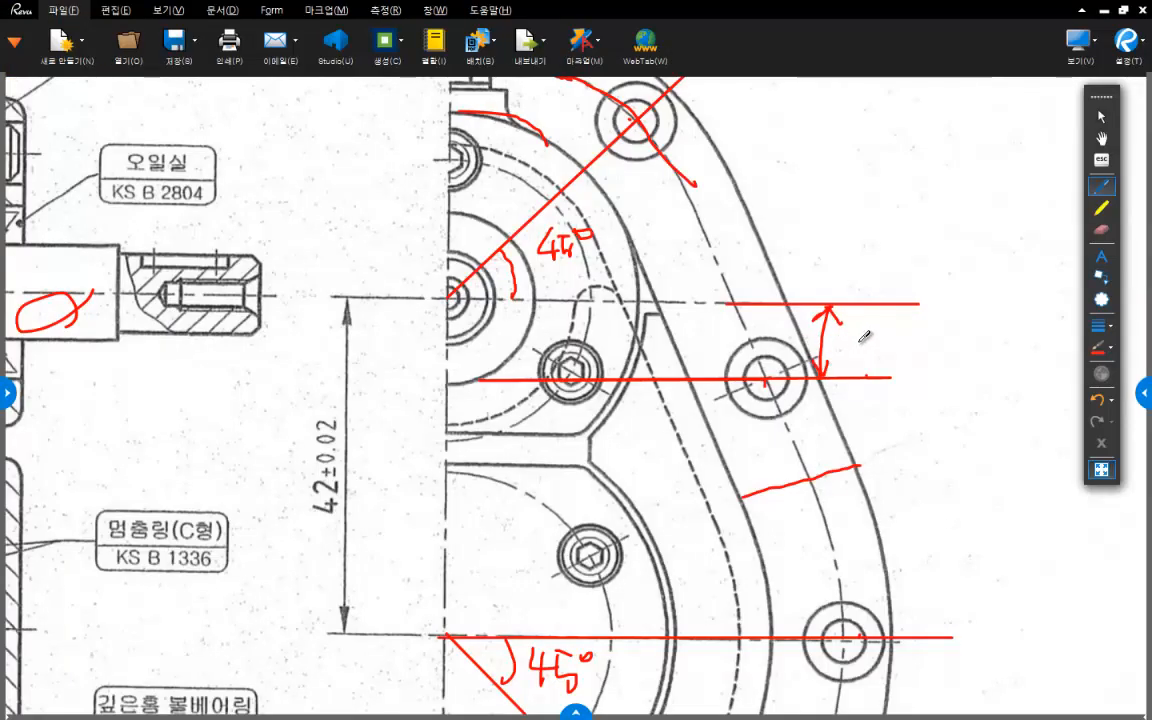
{"action": "mouse_move", "coordinate": [860, 342]}
{"action": "left_mouse_down"}
{"action": "mouse_move", "coordinate": [866, 366]}
{"action": "mouse_move", "coordinate": [884, 346]}
{"action": "mouse_move", "coordinate": [880, 358]}
{"action": "left_mouse_up"}
{"action": "left_click", "coordinate": [876, 353]}
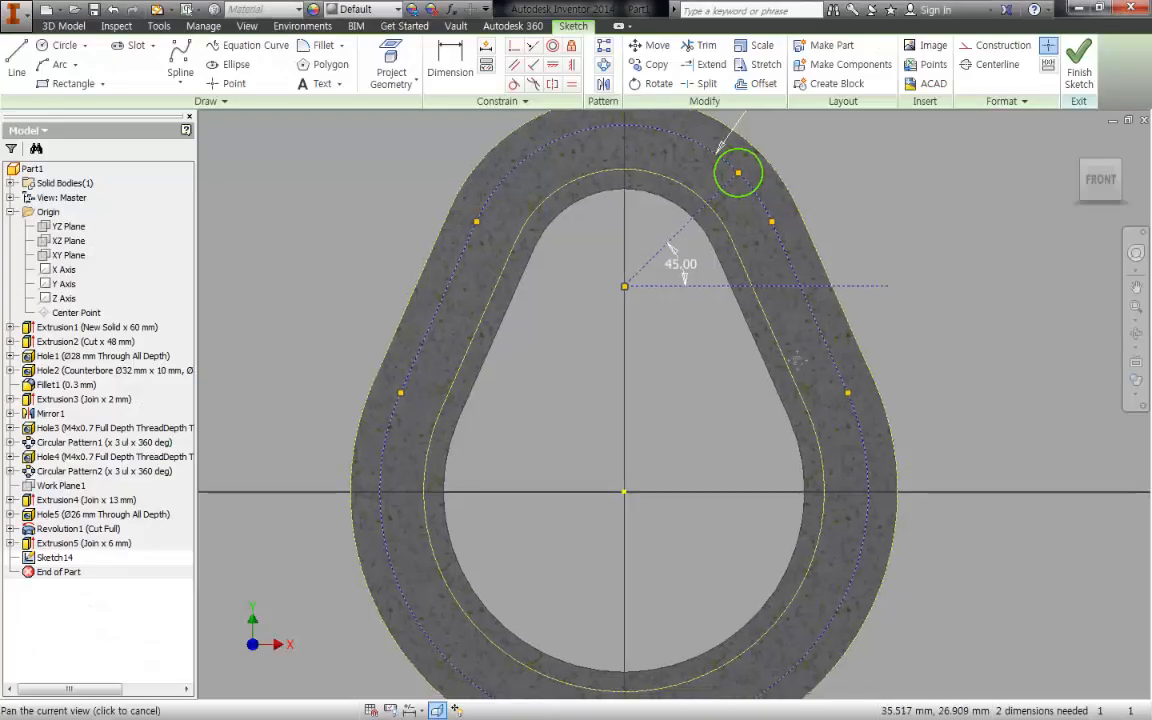
{"action": "scroll", "coordinate": [818, 324], "scroll_direction": "up", "scroll_amount": 3}
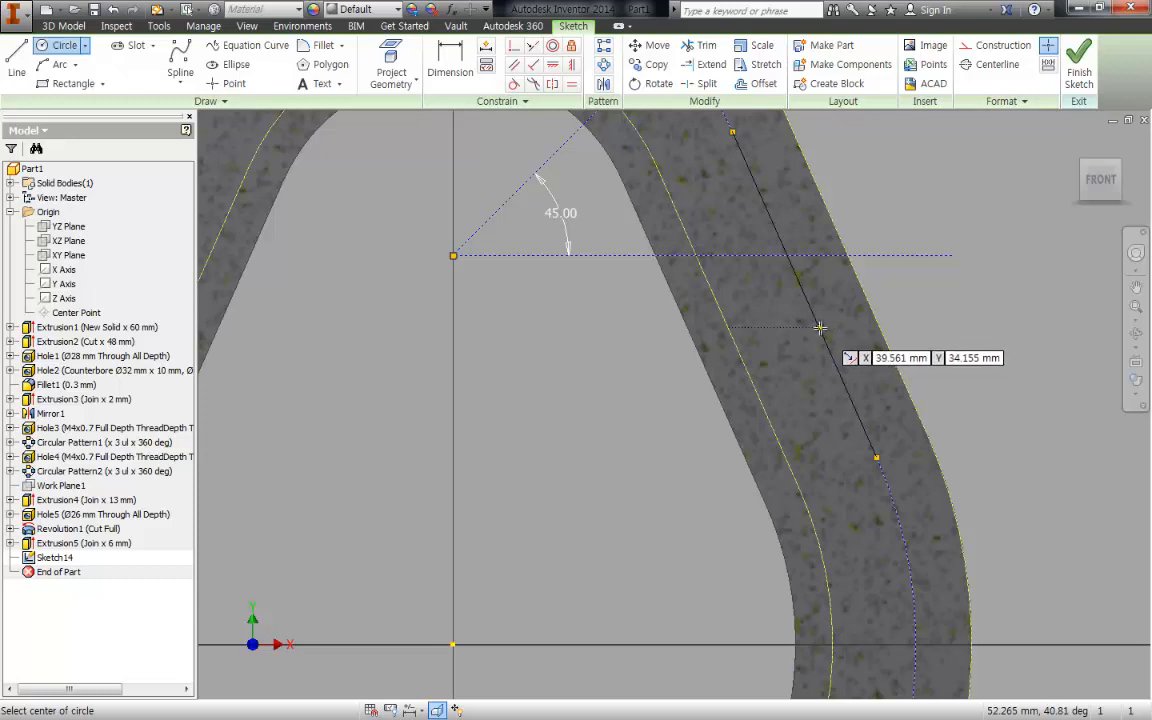
{"action": "left_click", "coordinate": [819, 327]}
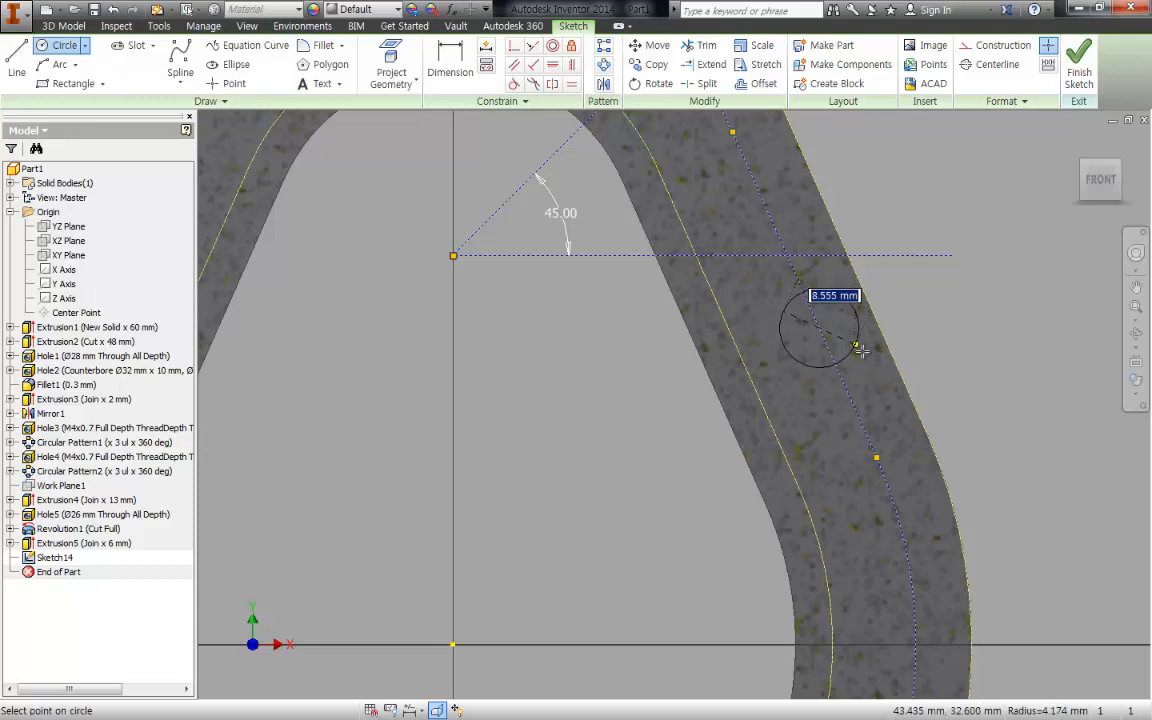
{"action": "left_click", "coordinate": [861, 351]}
{"action": "key", "text": "Escape"}
- Dimension the middle circle's centre 9.5 mm vertically below the upper horizontal construction line
{"action": "middle_click_drag", "start_coordinate": [844, 266], "coordinate": [826, 339]}
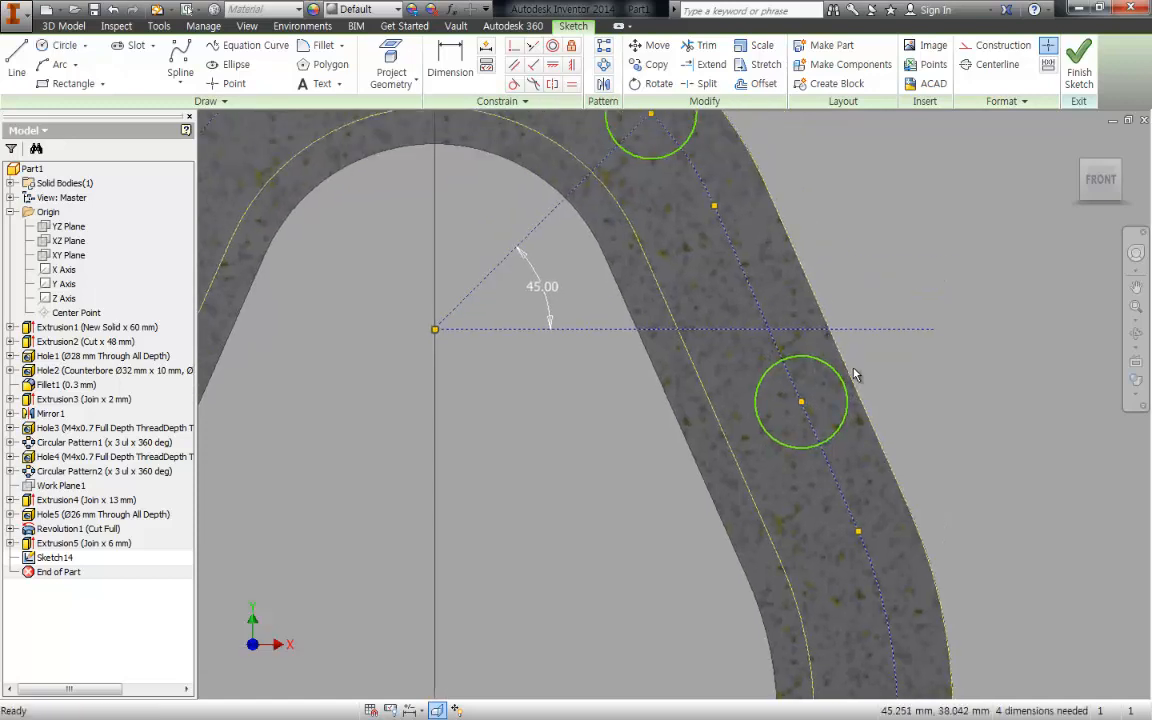
{"action": "key", "text": "d"}
{"action": "left_click", "coordinate": [802, 402]}
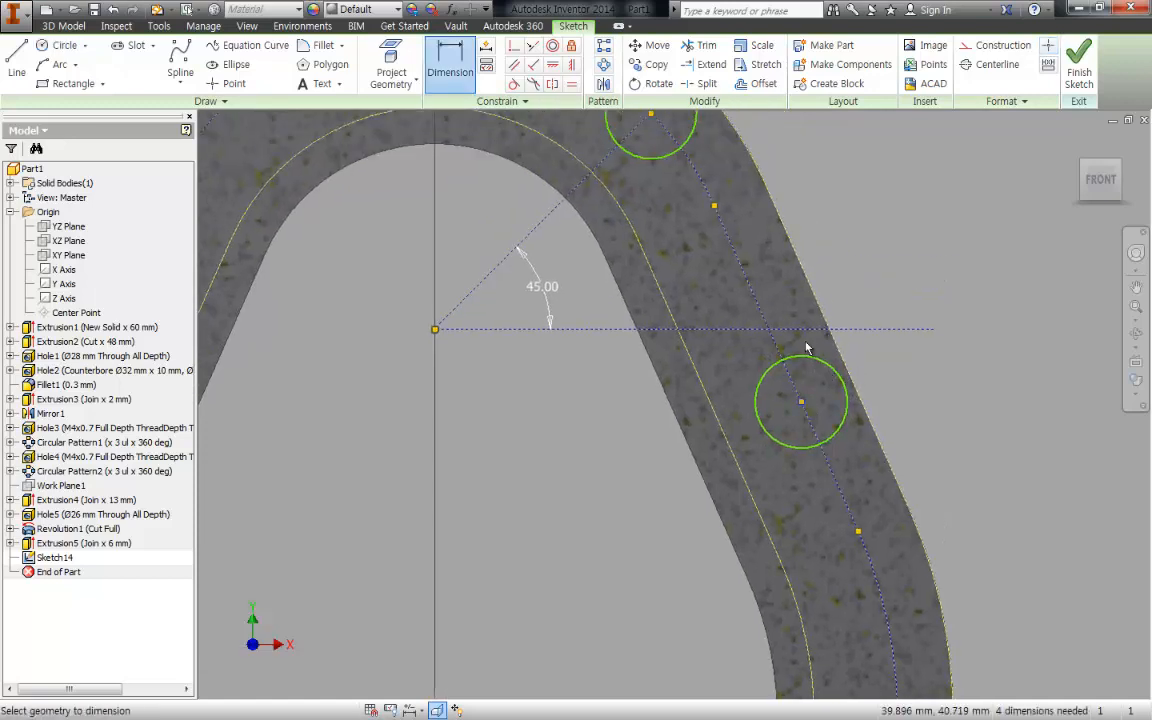
{"action": "left_click", "coordinate": [810, 330]}
{"action": "left_click", "coordinate": [946, 368]}
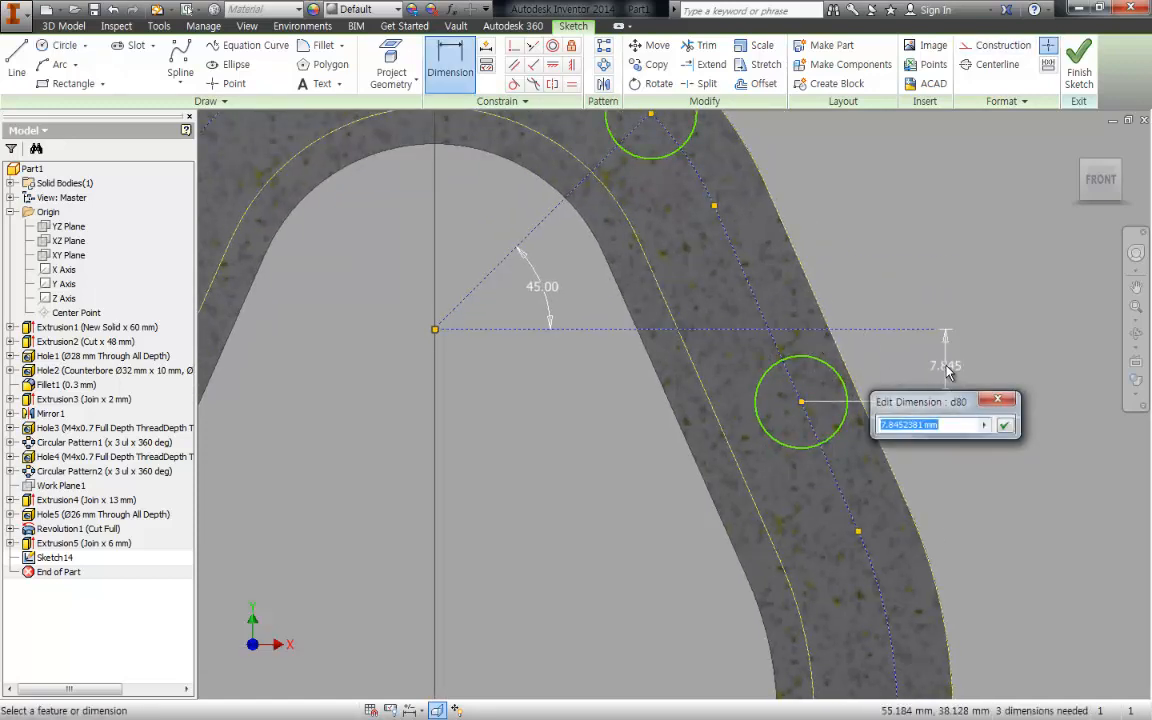
{"action": "type", "text": "9.5"}
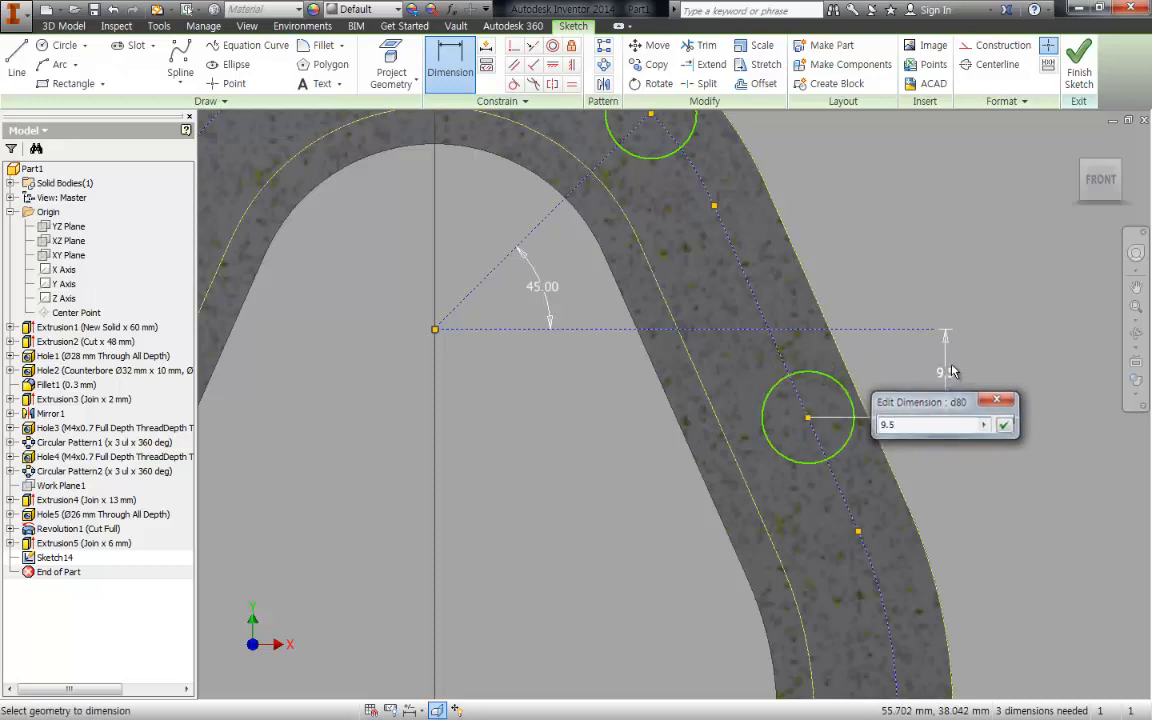
{"action": "key", "text": "Return"}
- Sketch a bolt-hole circle centred where the lower arc of the centreline crosses the lower shaft's horizontal axis
{"action": "scroll", "coordinate": [965, 472], "scroll_direction": "up", "scroll_amount": 2}
{"action": "mouse_move", "coordinate": [962, 470]}
{"action": "middle_mouse_down"}
{"action": "mouse_move", "coordinate": [927, 380]}
{"action": "mouse_move", "coordinate": [925, 334]}
{"action": "middle_mouse_up"}
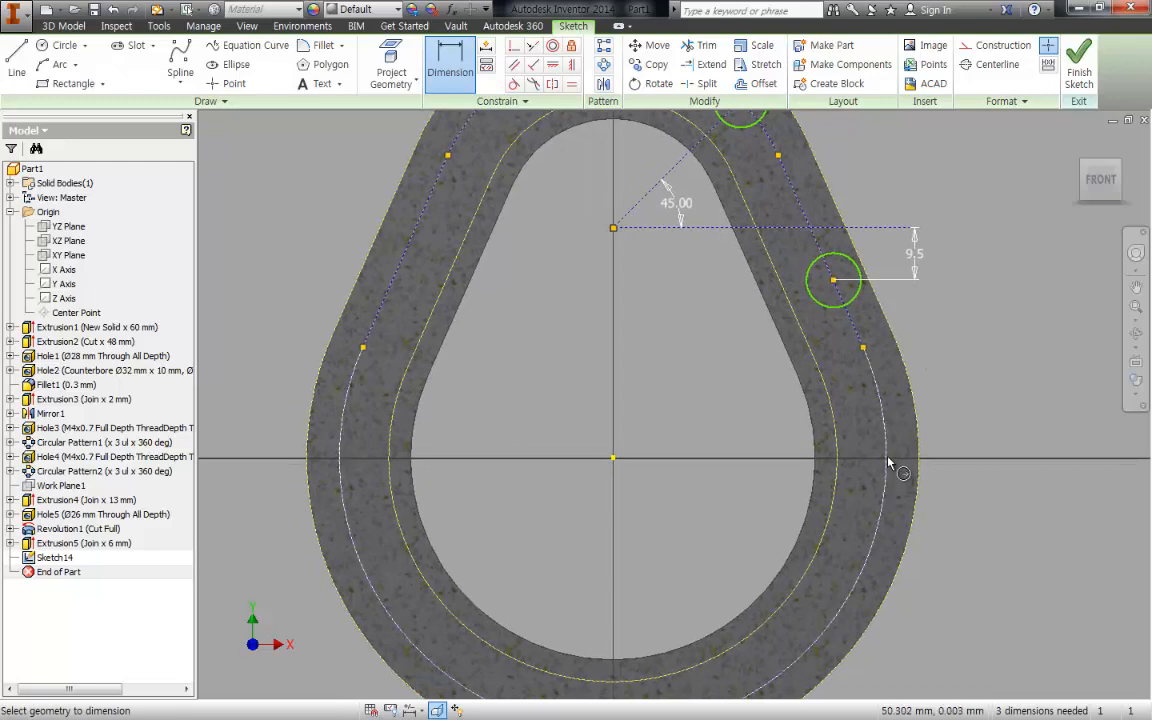
{"action": "key", "text": "c"}
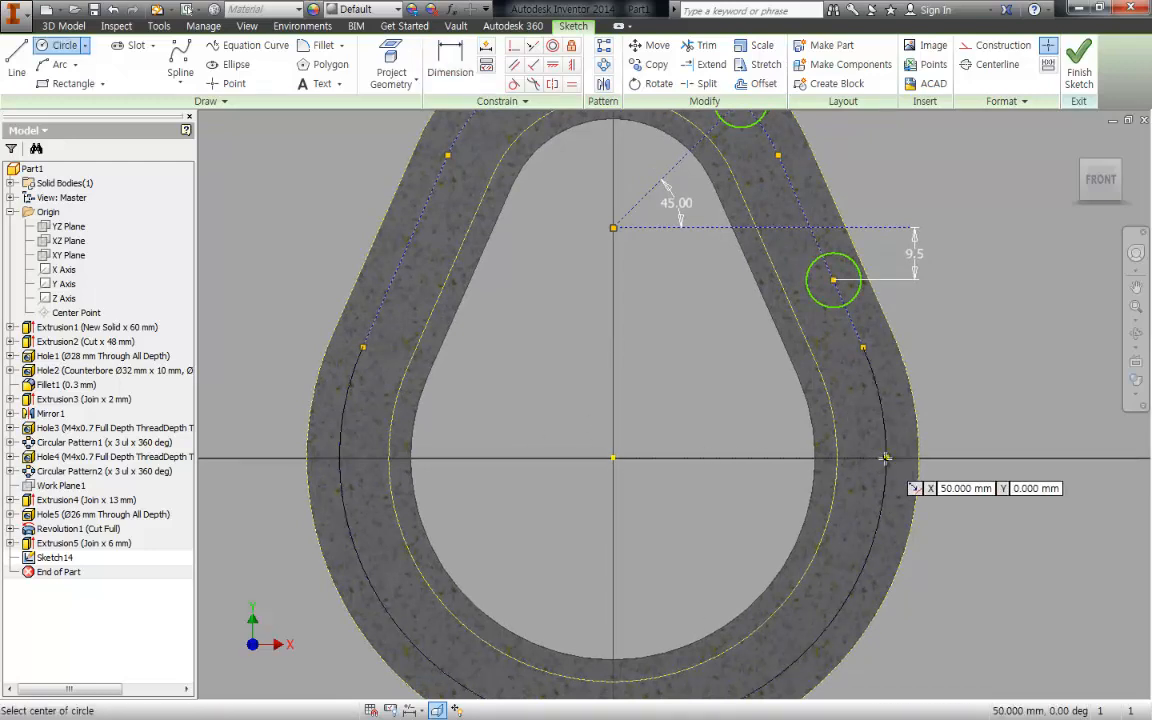
{"action": "left_click", "coordinate": [885, 457]}
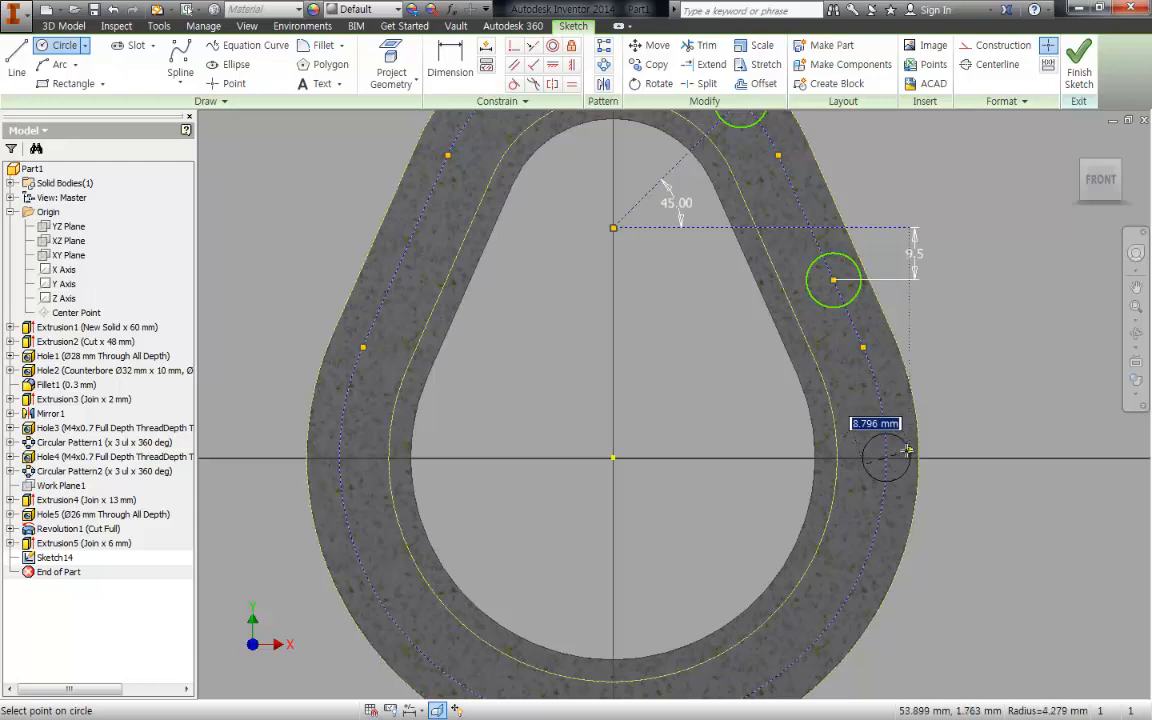
{"action": "left_click", "coordinate": [905, 457]}
- Draw a horizontal line from the lower shaft centre to the centre of the bolt-hole circle level with it
{"action": "scroll", "coordinate": [903, 457], "scroll_direction": "up", "scroll_amount": 3}
{"action": "key", "text": "d"}
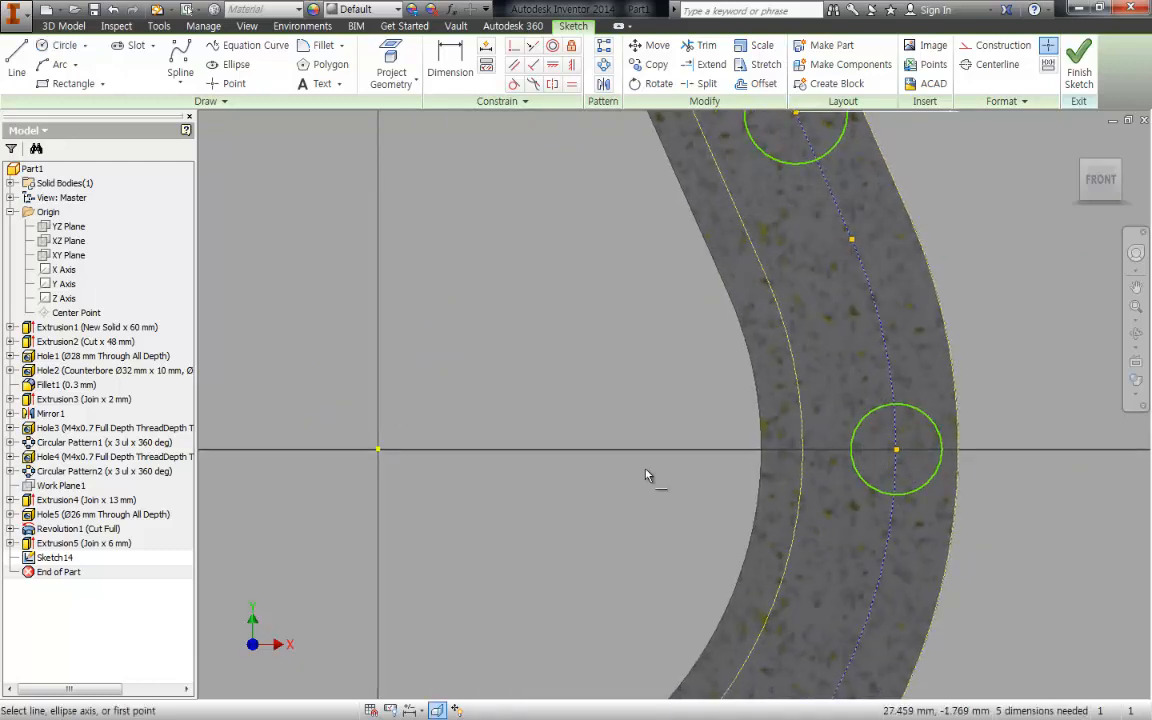
{"action": "key", "text": "Escape"}
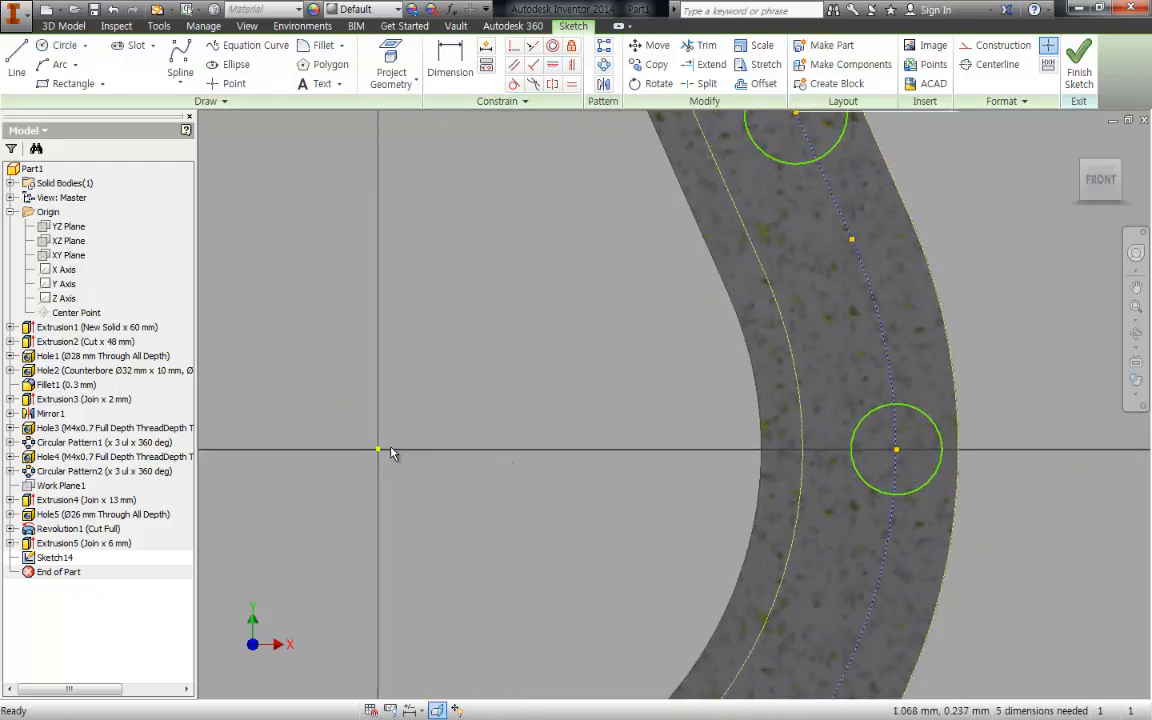
{"action": "key", "text": "l"}
{"action": "left_click", "coordinate": [379, 450]}
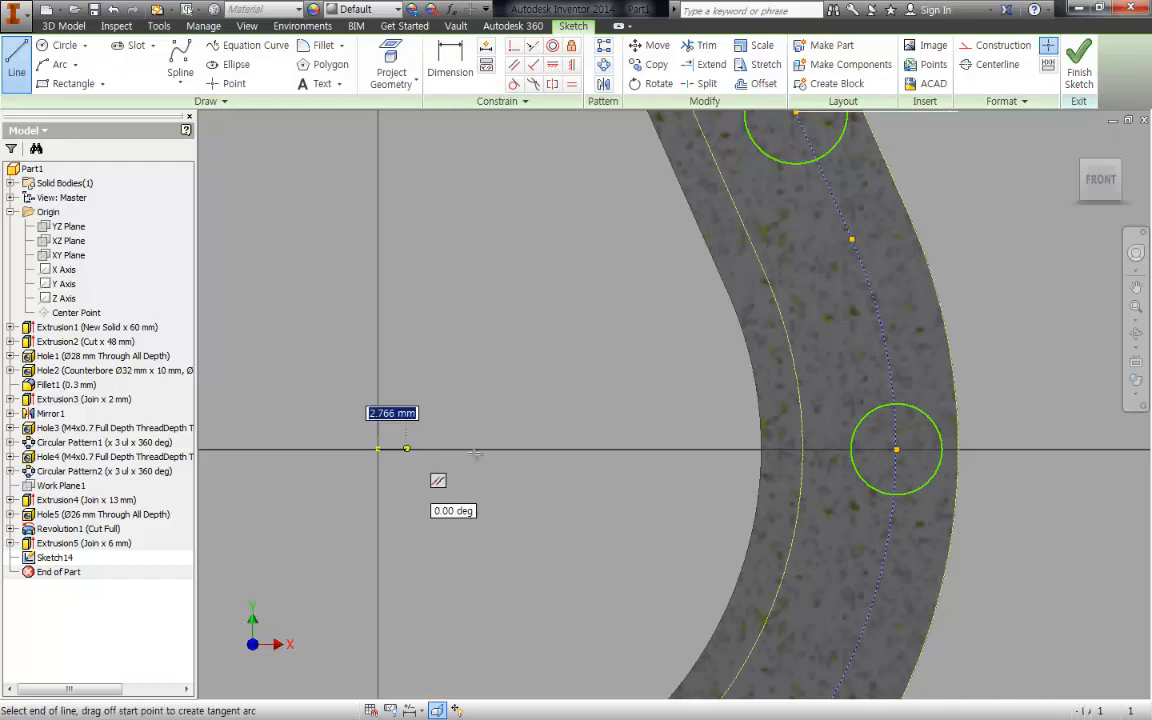
{"action": "double_click", "coordinate": [896, 450]}
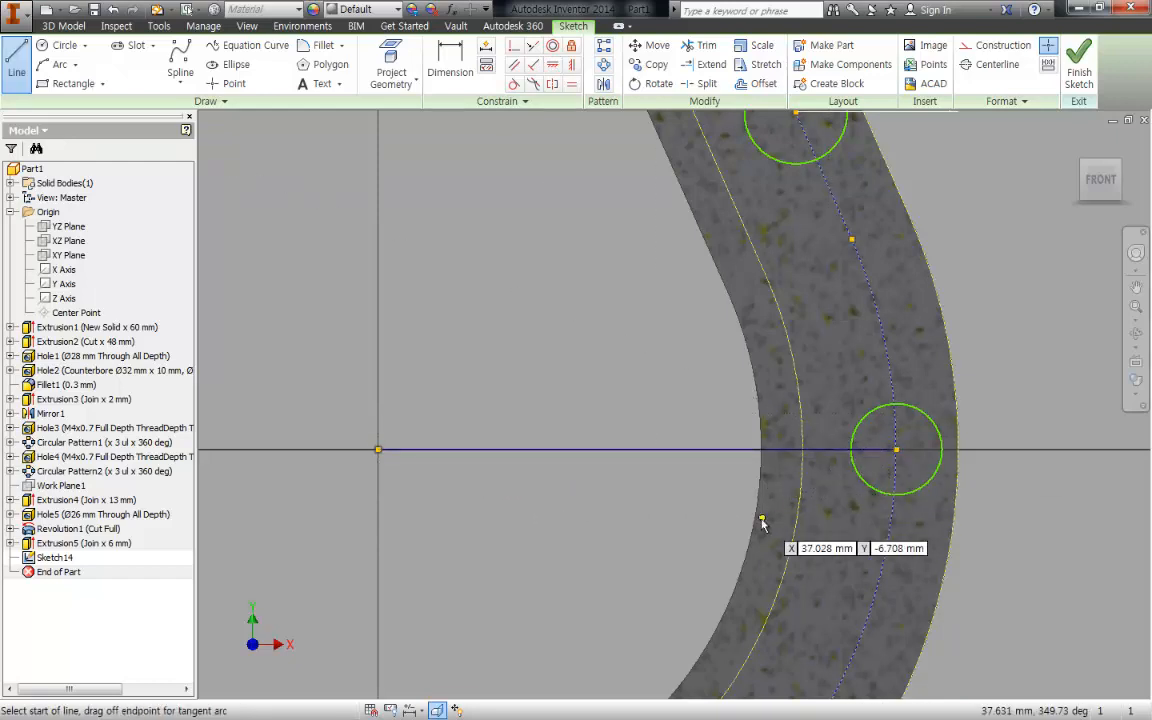
{"action": "middle_click_drag", "start_coordinate": [762, 522], "coordinate": [751, 500]}
{"action": "key", "text": "Escape"}
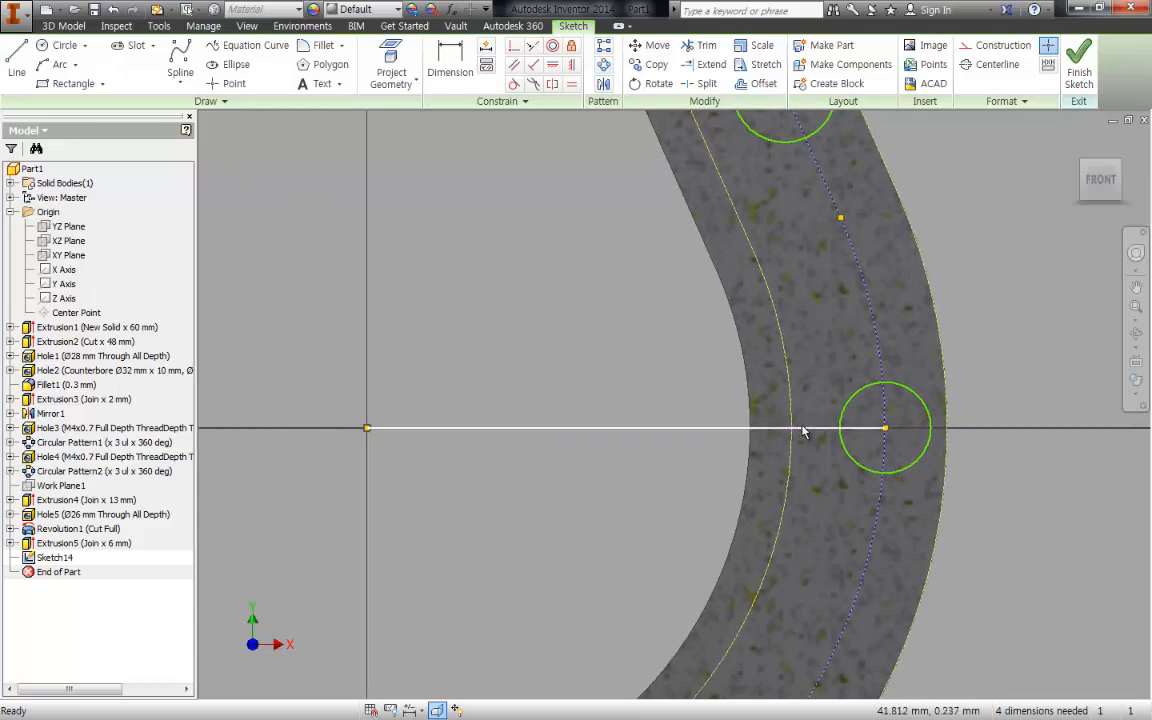
- Convert the horizontal line from the lower shaft centre to construction geometry
{"action": "left_click_drag", "start_coordinate": [802, 427], "coordinate": [764, 421]}
{"action": "left_click", "coordinate": [883, 429]}
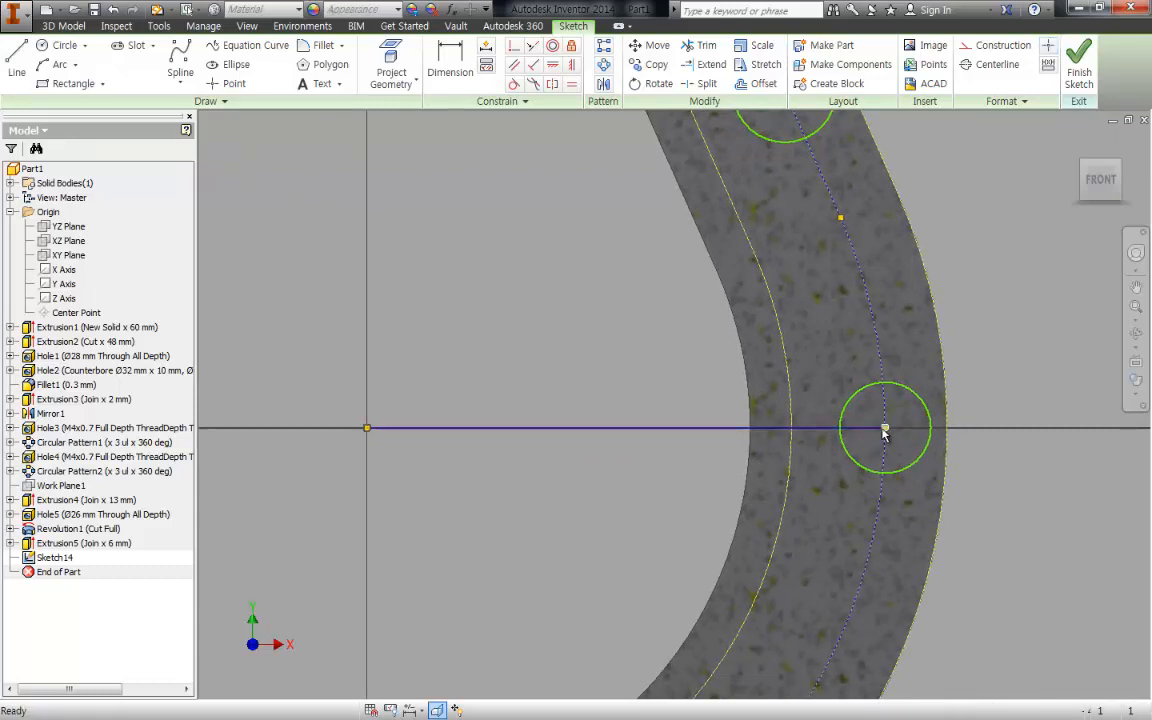
{"action": "key", "text": "F2"}
{"action": "mouse_move", "coordinate": [885, 430]}
{"action": "left_mouse_down"}
{"action": "mouse_move", "coordinate": [864, 358]}
{"action": "mouse_move", "coordinate": [872, 364]}
{"action": "left_mouse_up"}
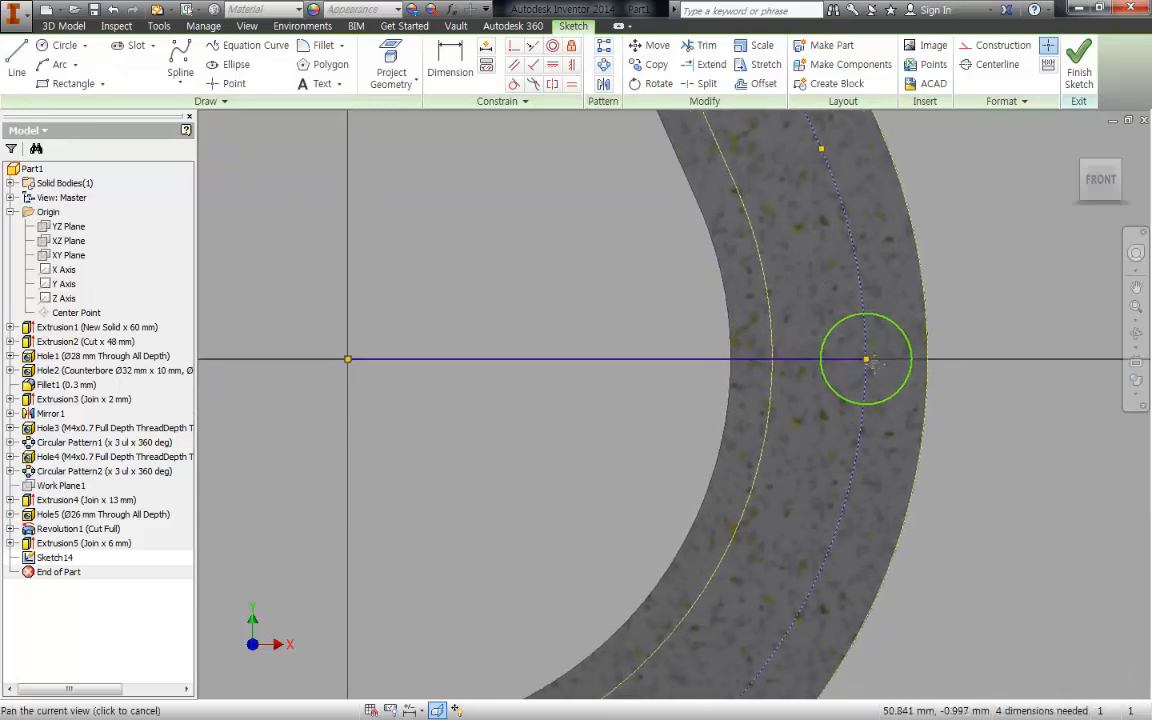
{"action": "middle_click_drag", "start_coordinate": [874, 367], "coordinate": [874, 360]}
{"action": "mouse_move", "coordinate": [876, 425]}
{"action": "middle_mouse_down"}
{"action": "mouse_move", "coordinate": [867, 389]}
{"action": "mouse_move", "coordinate": [794, 367]}
{"action": "middle_mouse_up"}
{"action": "scroll", "coordinate": [867, 390], "scroll_direction": "up", "scroll_amount": 3}
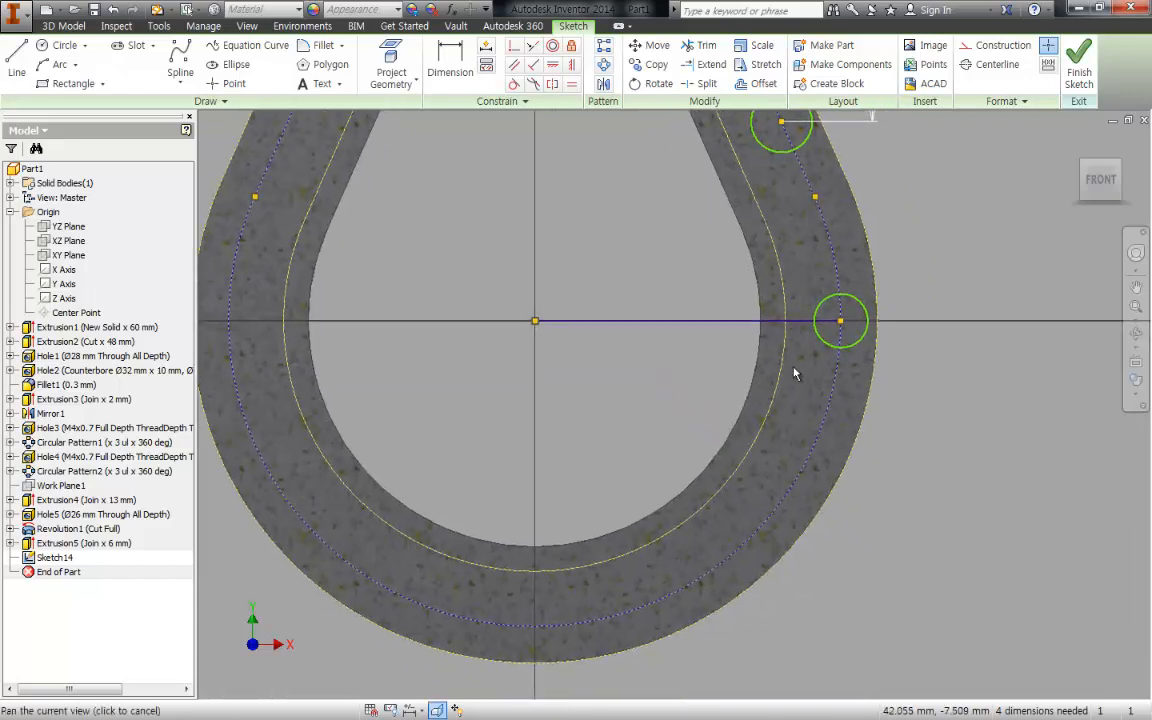
{"action": "mouse_move", "coordinate": [689, 386]}
{"action": "left_mouse_down"}
{"action": "mouse_move", "coordinate": [609, 248]}
{"action": "mouse_move", "coordinate": [612, 225]}
{"action": "left_mouse_up"}
{"action": "right_click", "coordinate": [614, 218]}
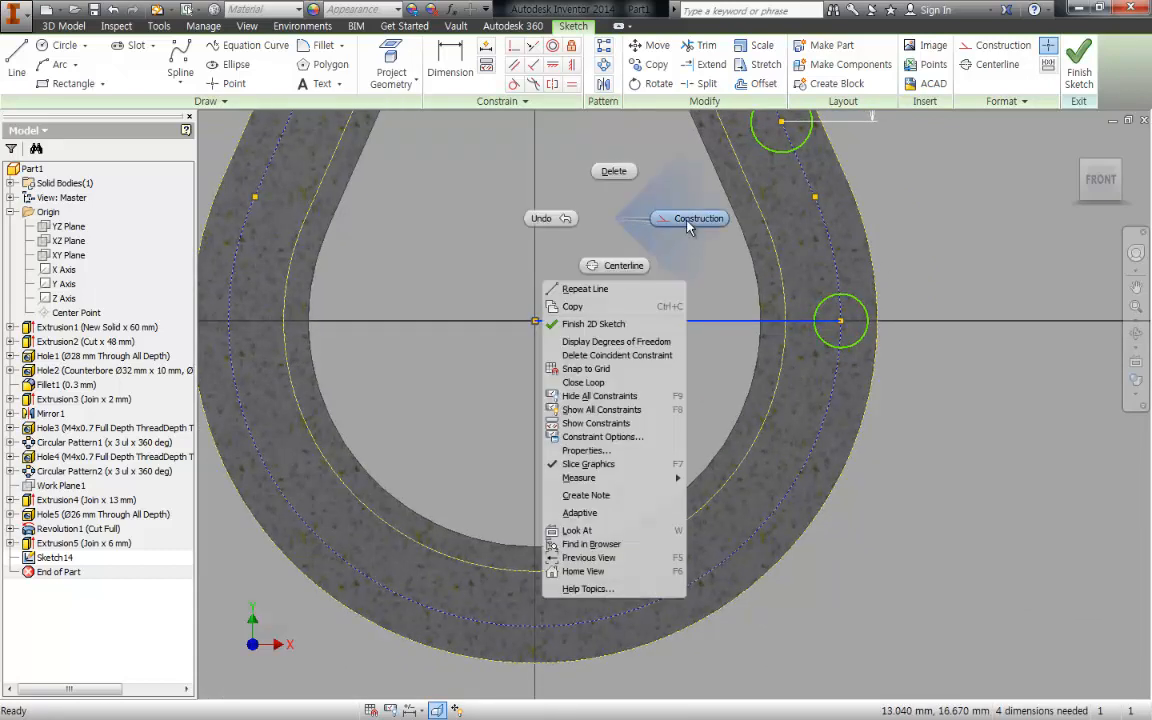
{"action": "left_click", "coordinate": [688, 222]}
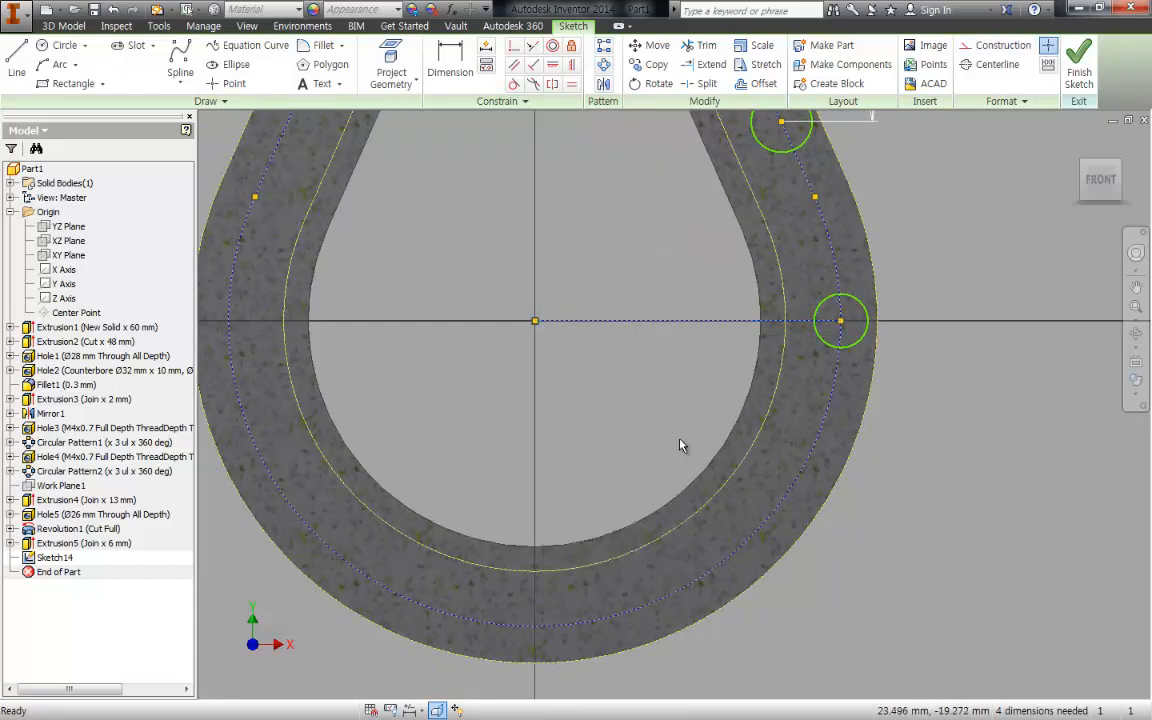
- Sketch a bolt-hole circle about 8.9 mm in diameter centred on the lower-right part of the centreline's lower arc
{"action": "key", "text": "c"}
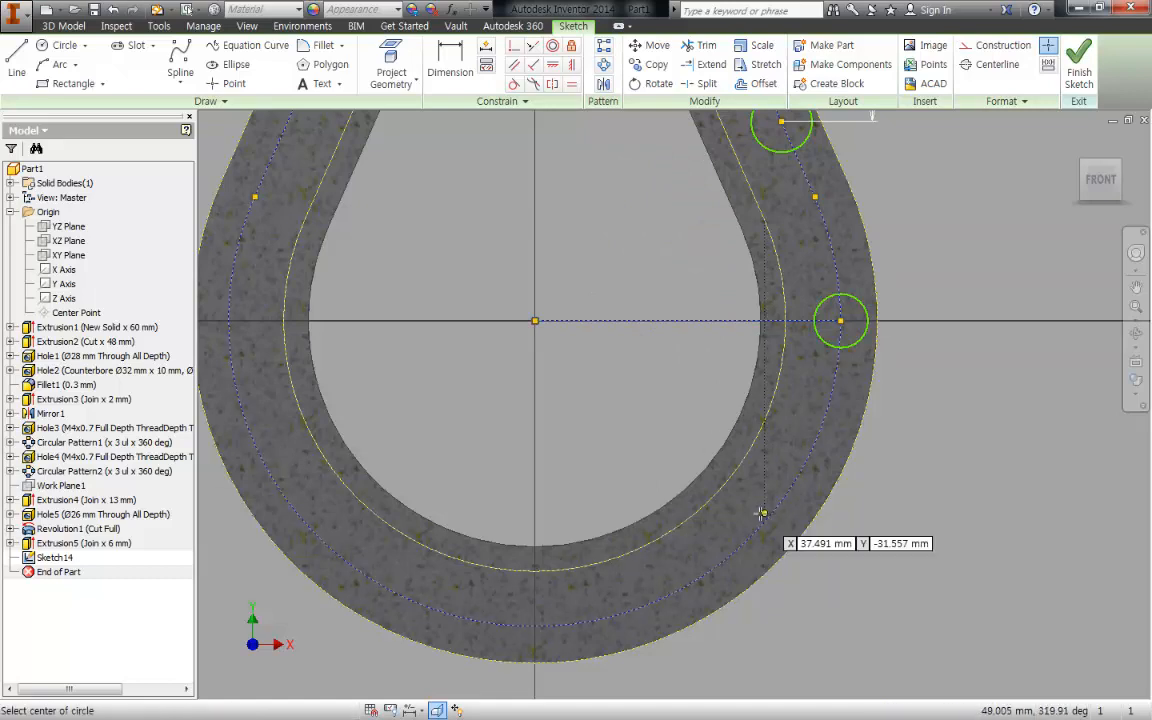
{"action": "left_click", "coordinate": [763, 522]}
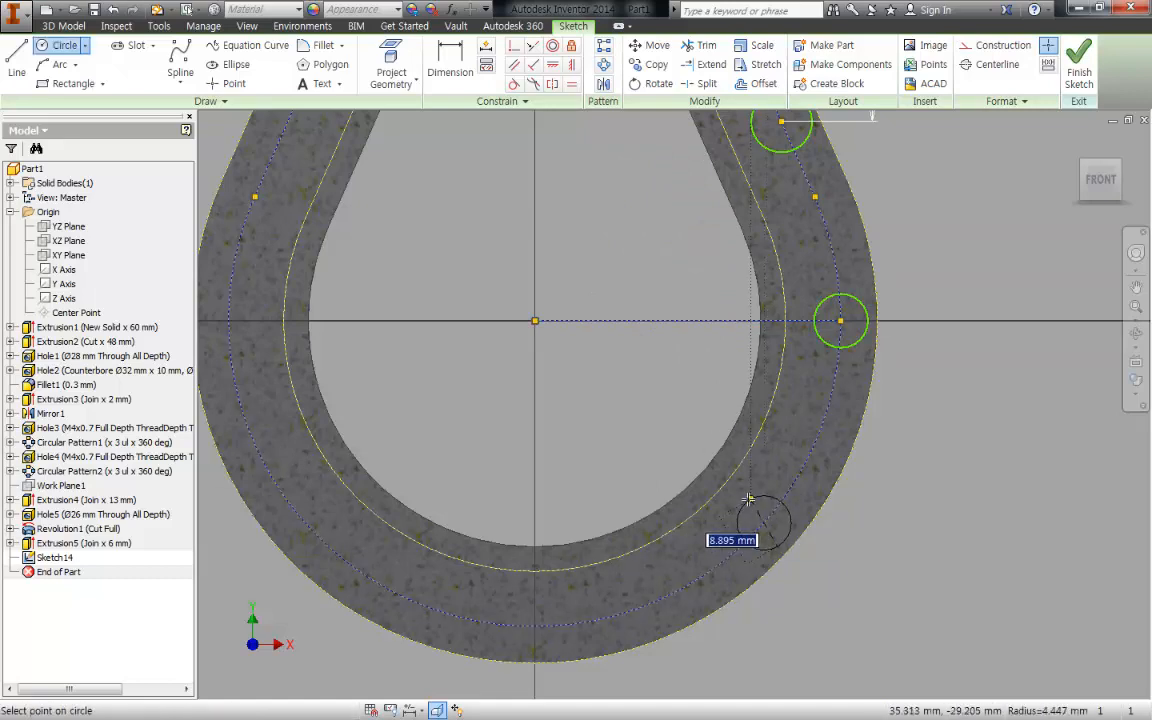
{"action": "left_click", "coordinate": [749, 499]}
{"action": "key", "text": "Escape"}
- Draw a line from the lower-right circle's centre to the lower shaft centre and convert it to construction geometry
{"action": "key", "text": "l"}
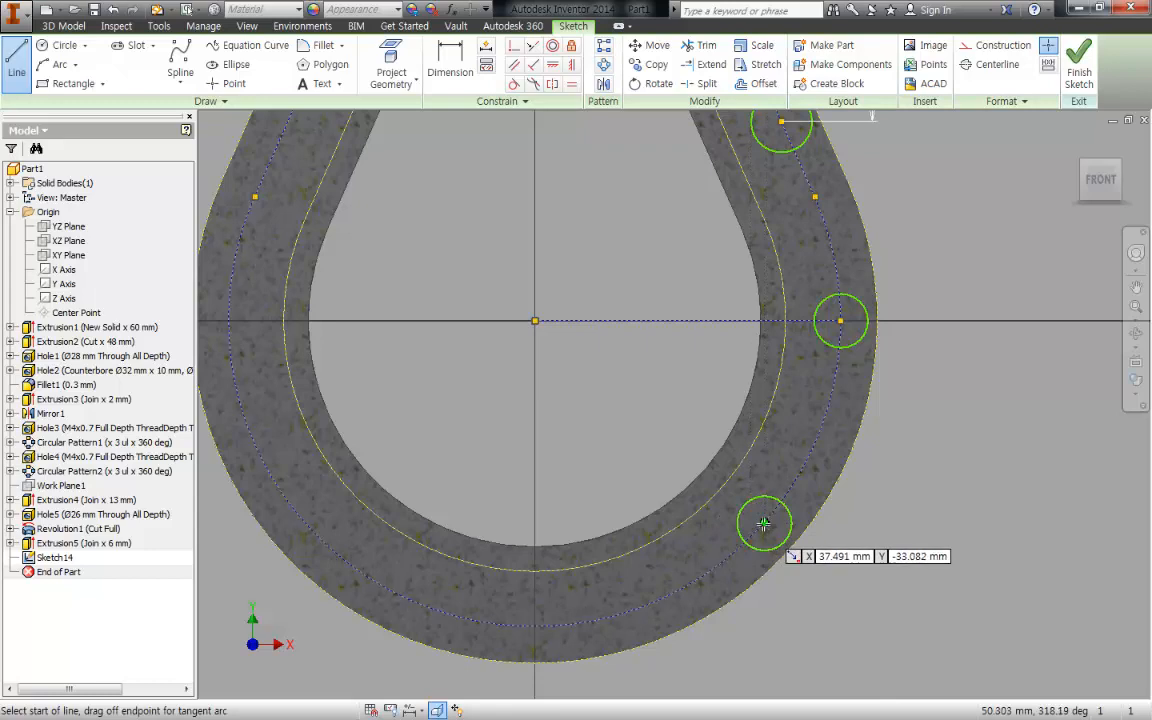
{"action": "left_click", "coordinate": [763, 522]}
{"action": "left_click", "coordinate": [535, 321]}
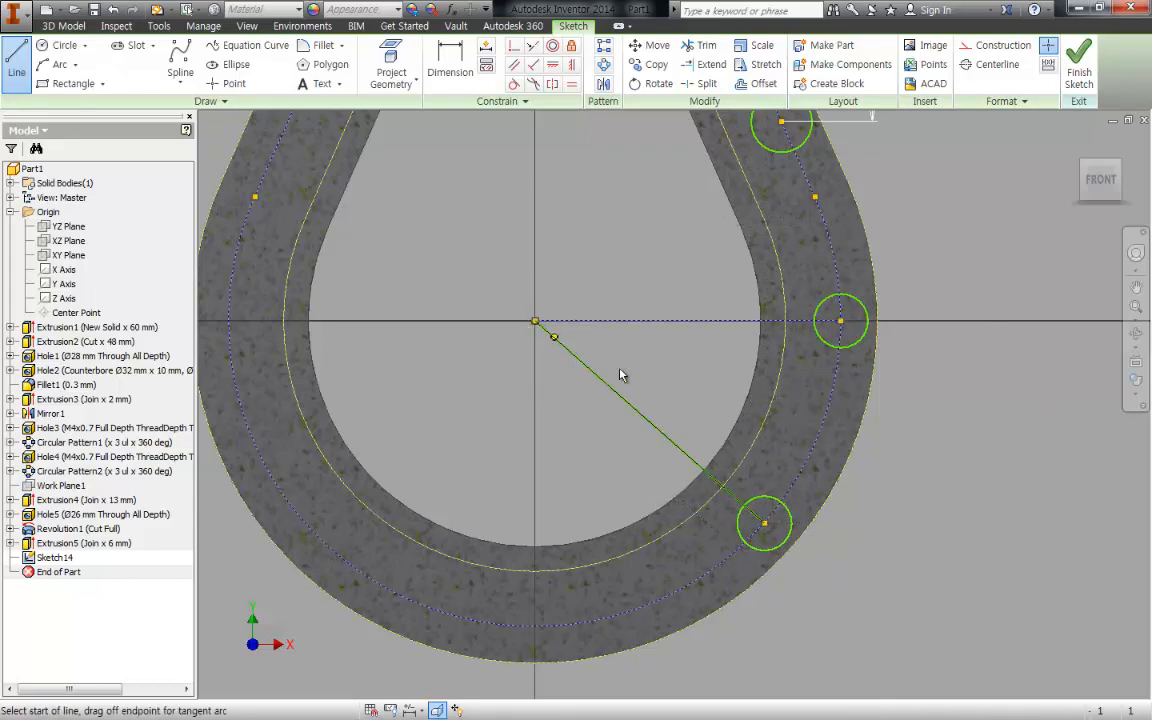
{"action": "key", "text": "Escape"}
{"action": "right_click", "coordinate": [580, 385]}
{"action": "left_click", "coordinate": [738, 345]}
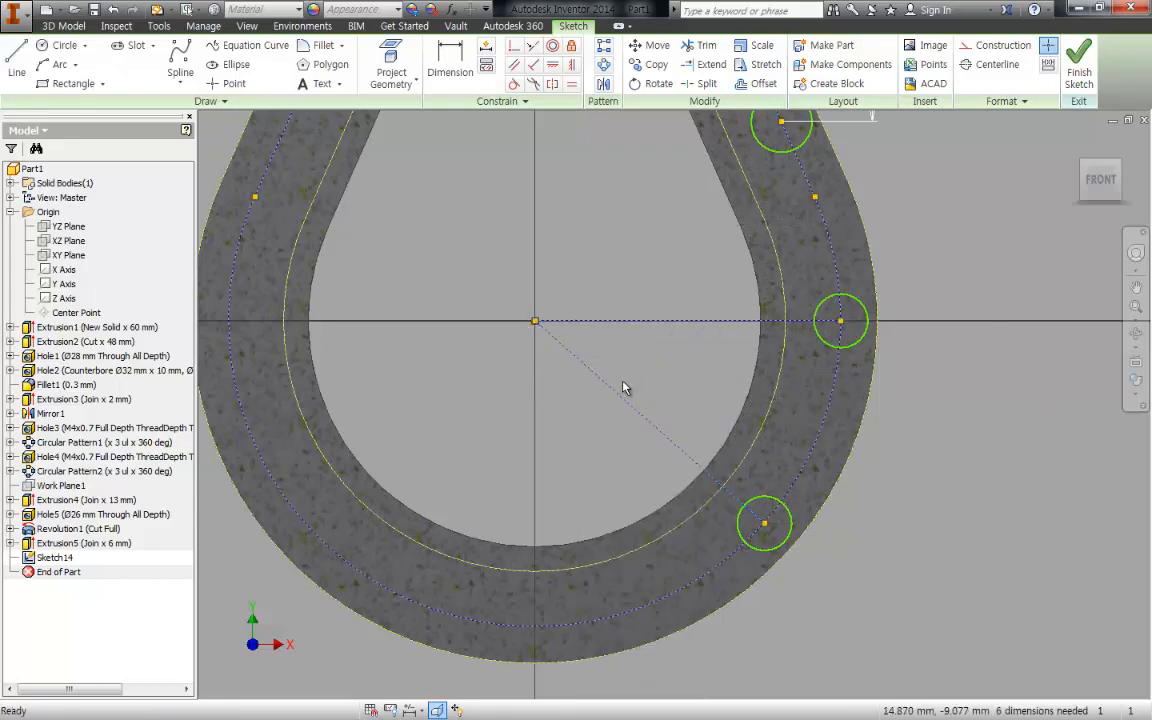
- Dimension the angle between the horizontal and slanted construction lines at the lower shaft centre as 45°
{"action": "left_click", "coordinate": [617, 396]}
{"action": "left_click", "coordinate": [656, 322]}
{"action": "left_click", "coordinate": [668, 375]}
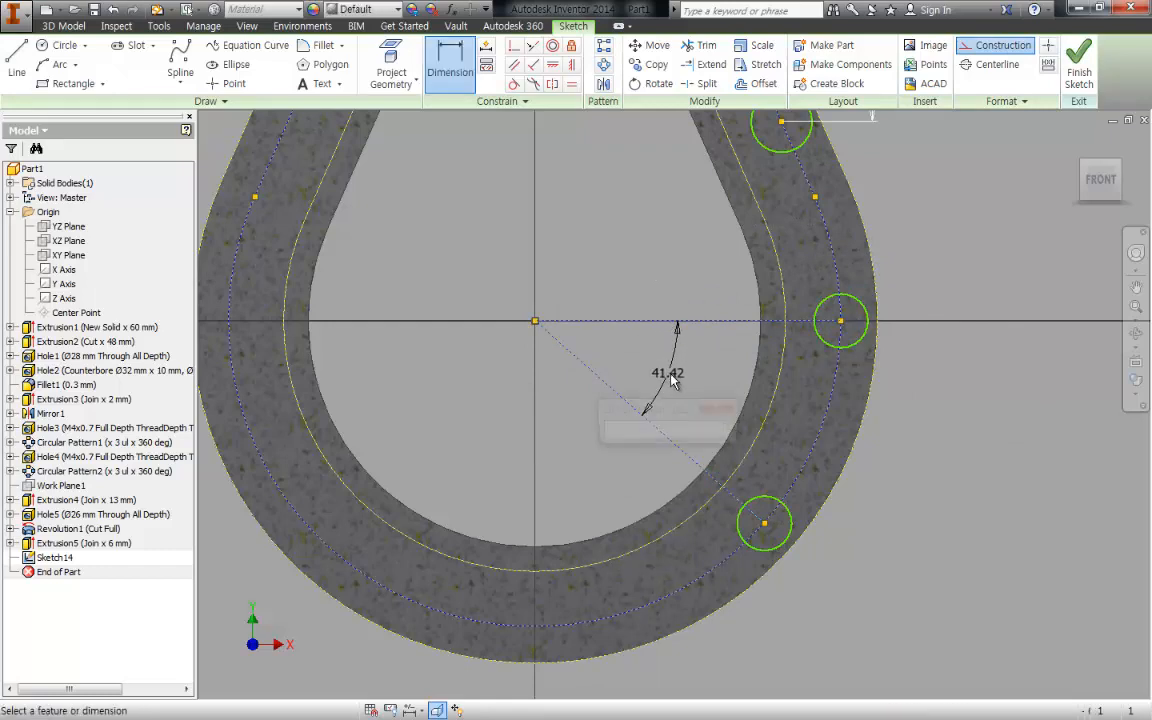
{"action": "type", "text": "45"}
{"action": "key", "text": "Return"}
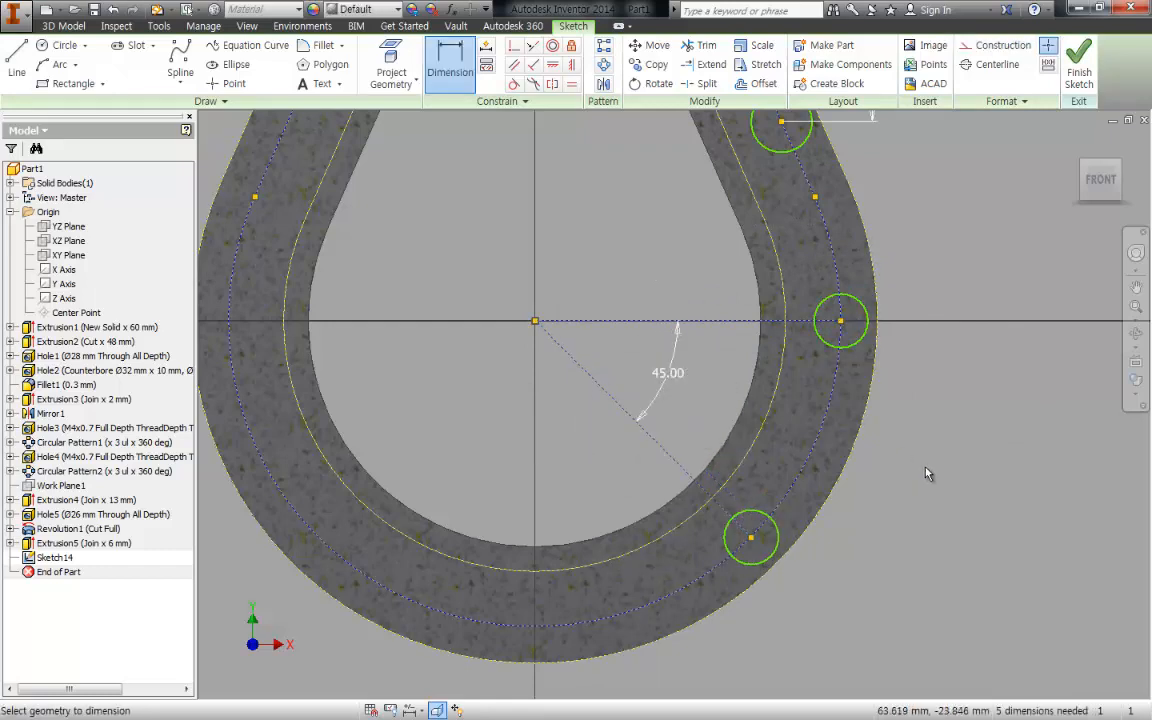
{"action": "key", "text": "Escape"}
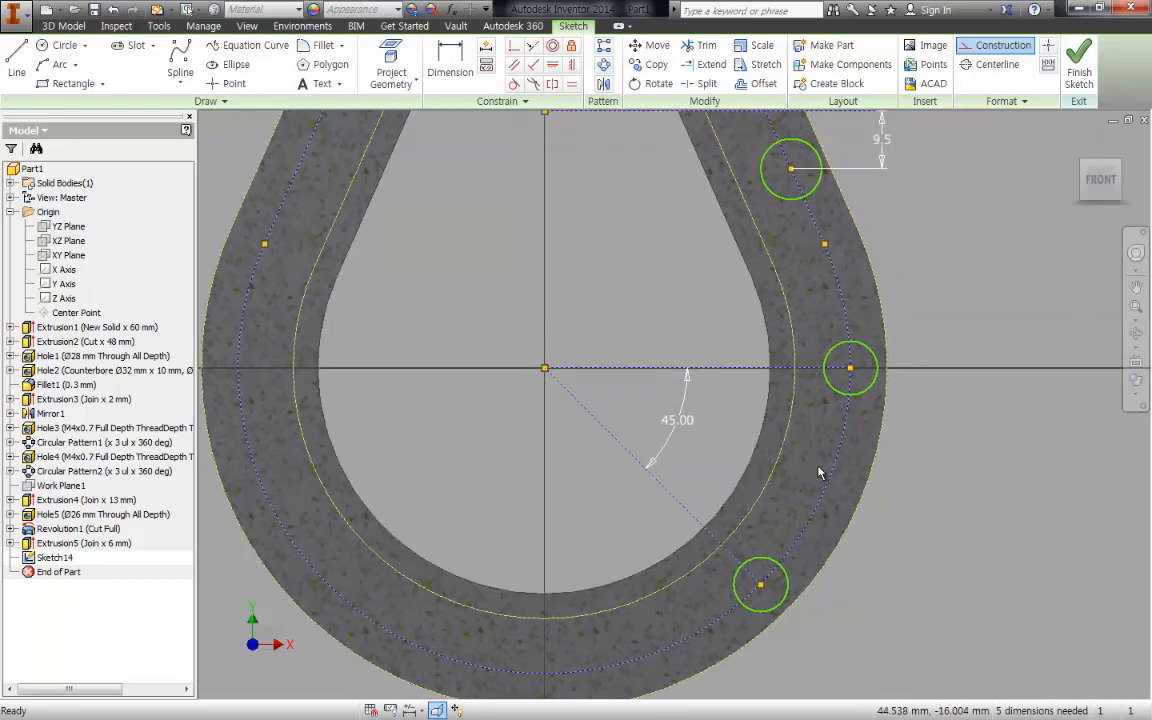
- Dimension the uppermost bolt-hole circle with a 10 mm diameter
{"action": "scroll", "coordinate": [818, 472], "scroll_direction": "down", "scroll_amount": 4}
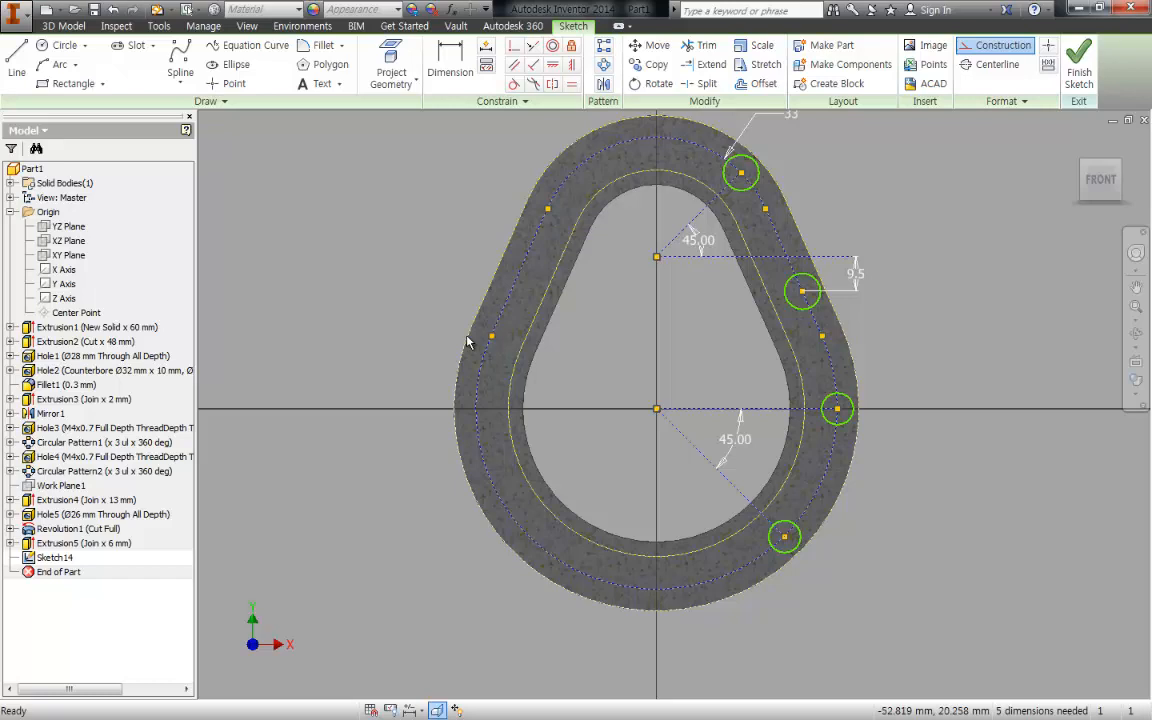
{"action": "middle_click_drag", "start_coordinate": [622, 252], "coordinate": [596, 274]}
{"action": "middle_click_drag", "start_coordinate": [736, 176], "coordinate": [714, 220]}
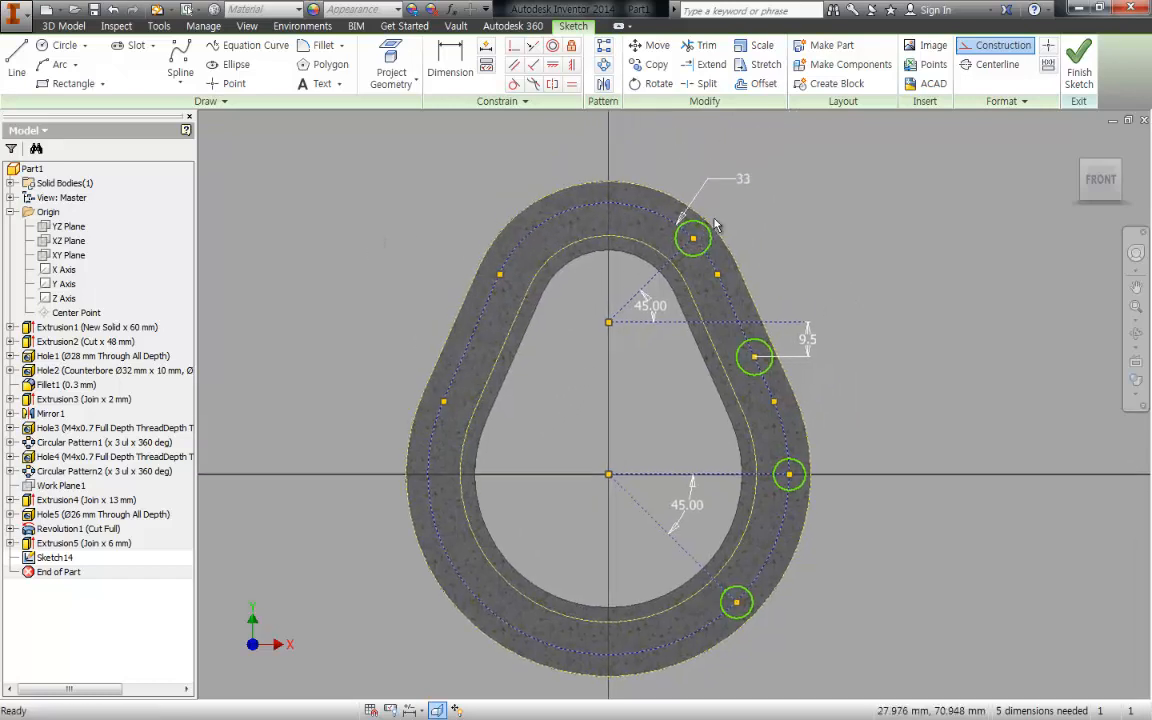
{"action": "key", "text": "d"}
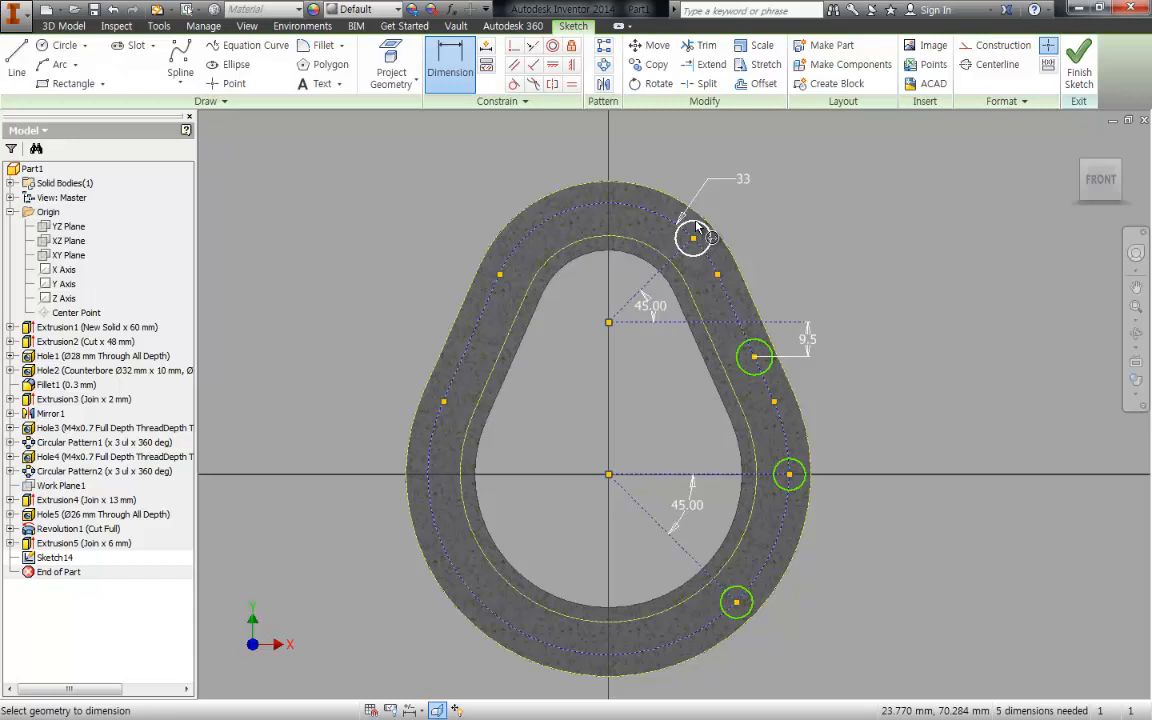
{"action": "left_click", "coordinate": [697, 228]}
{"action": "left_click", "coordinate": [770, 198]}
{"action": "type", "text": "10"}
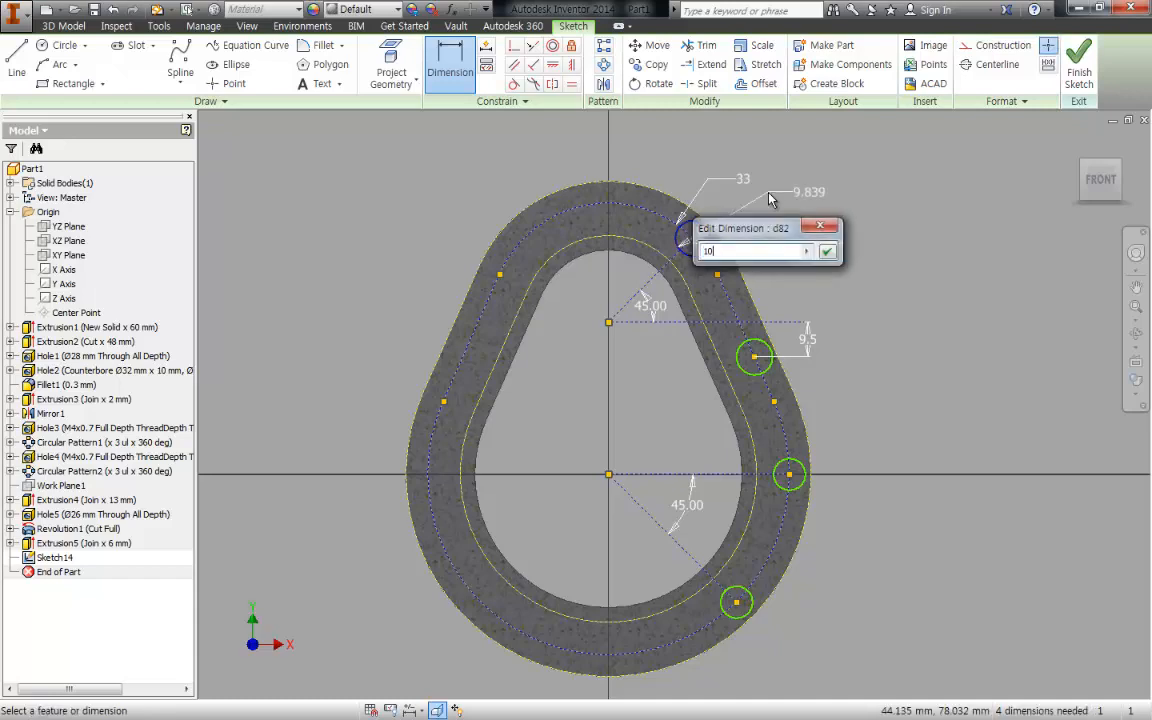
{"action": "key", "text": "Return"}
{"action": "key", "text": "Escape"}
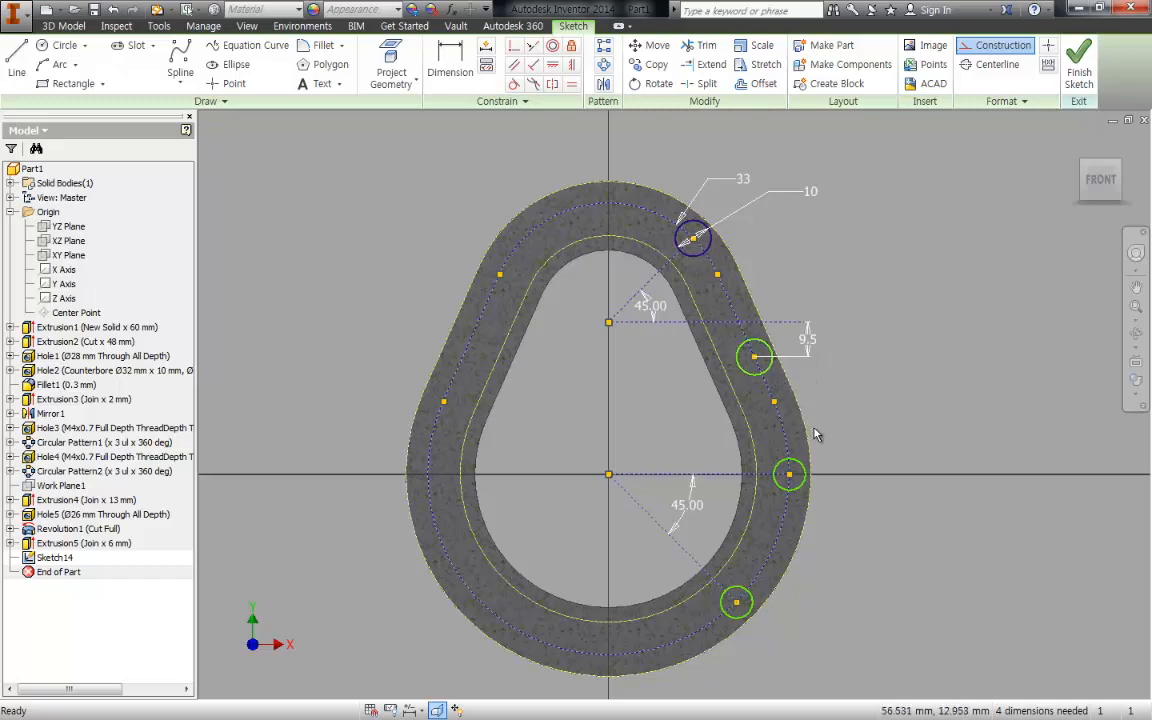
- Dimension the second circle's diameter and link it to the uppermost circle's diameter dimension (d82)
{"action": "left_click", "coordinate": [768, 366]}
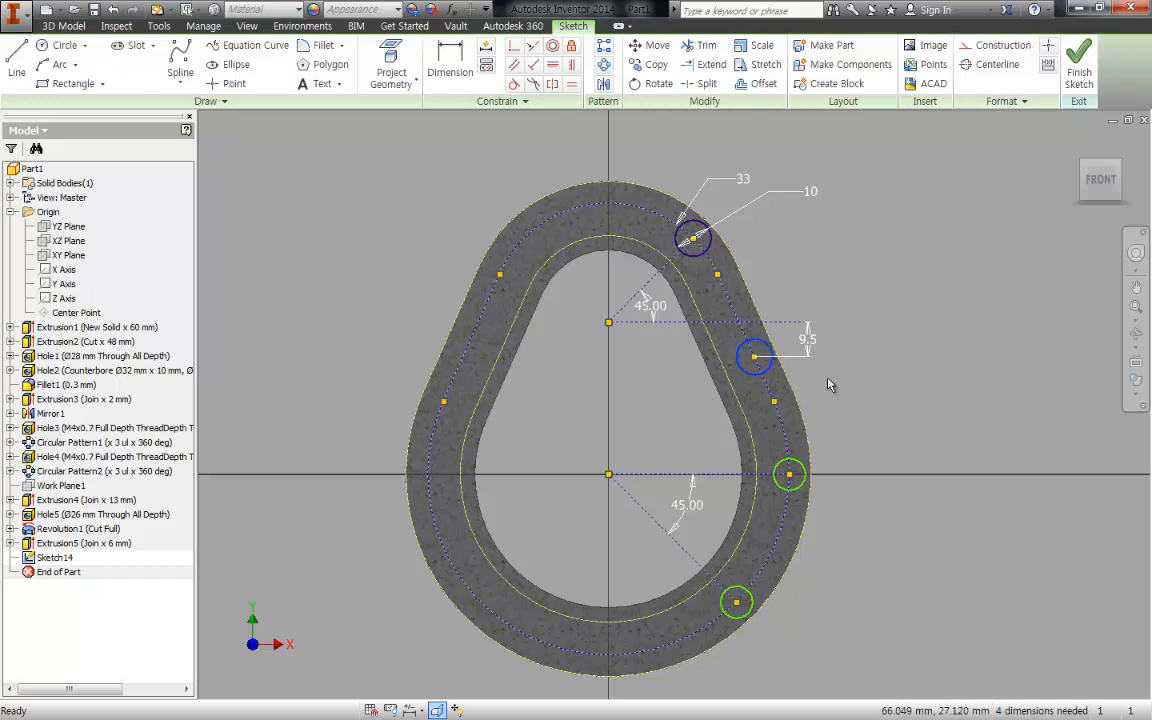
{"action": "key", "text": "d"}
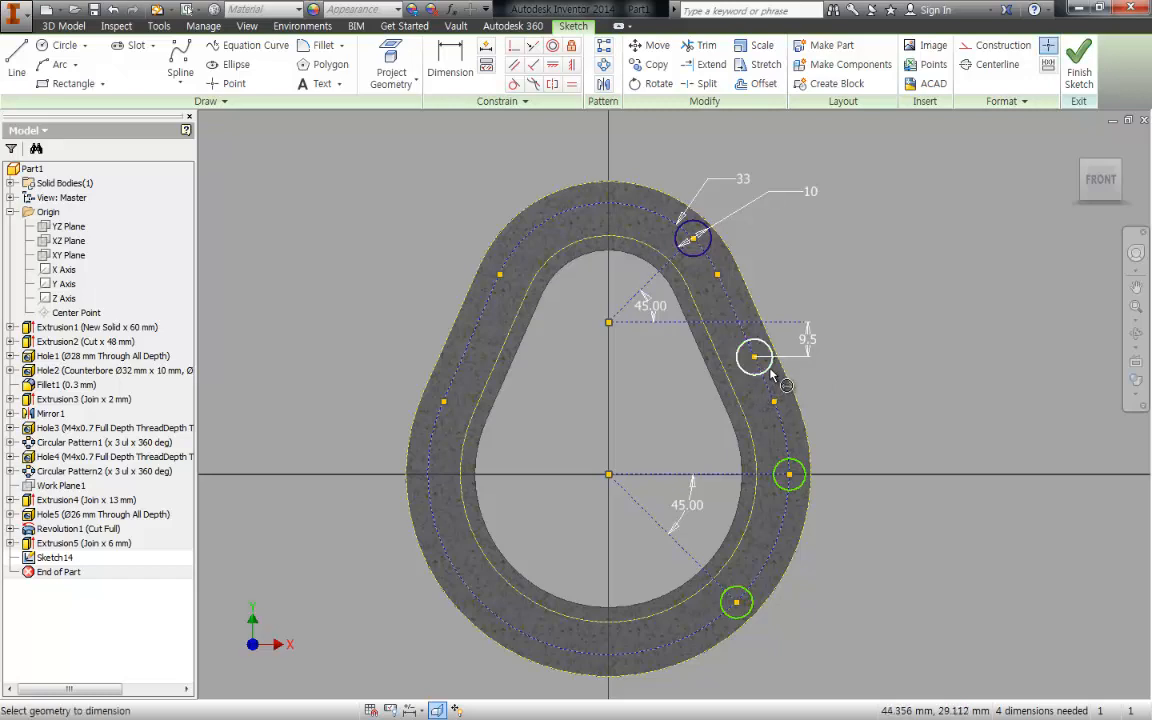
{"action": "left_click", "coordinate": [765, 366]}
{"action": "left_click", "coordinate": [820, 380]}
{"action": "left_click", "coordinate": [705, 185]}
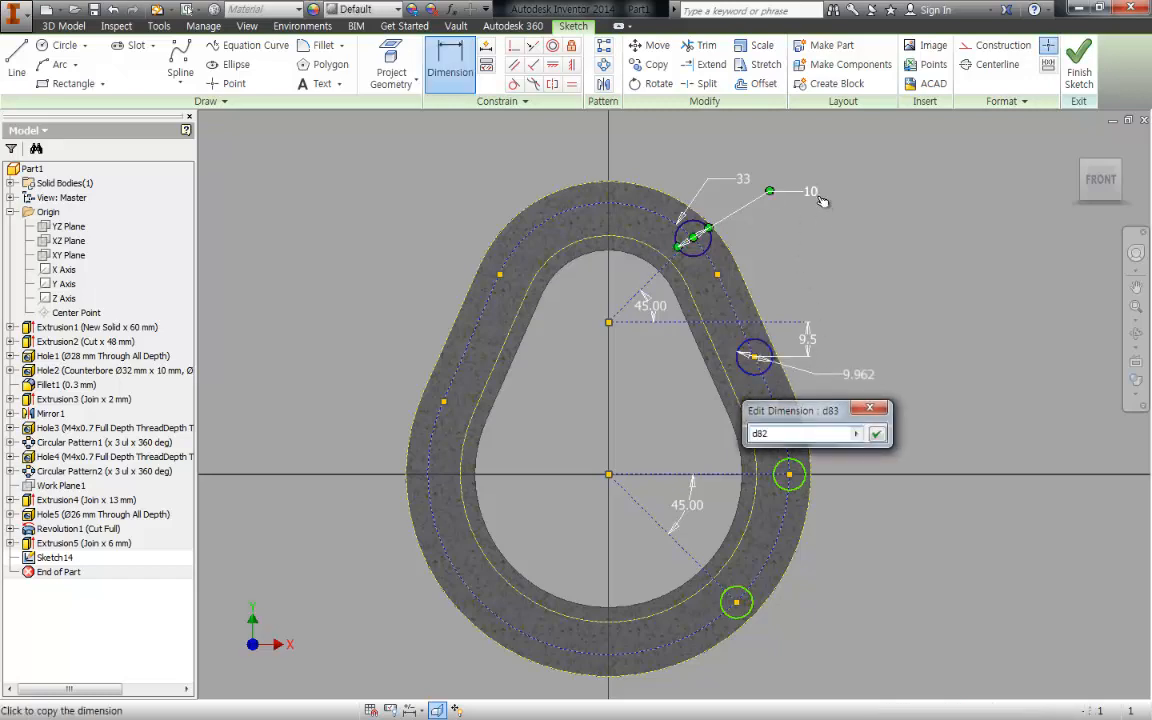
{"action": "left_click", "coordinate": [877, 437]}
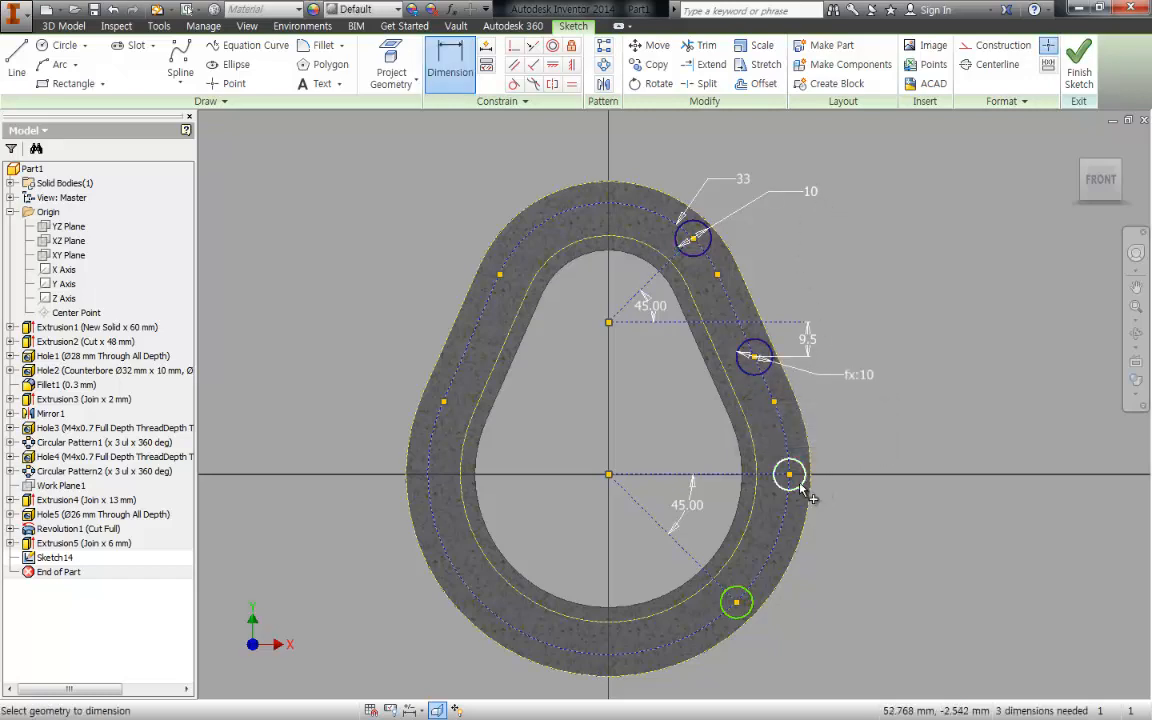
- Dimension the diameter of the circle level with the lower shaft and link it to the uppermost circle's diameter dimension
{"action": "left_click", "coordinate": [789, 476]}
{"action": "left_click", "coordinate": [845, 540]}
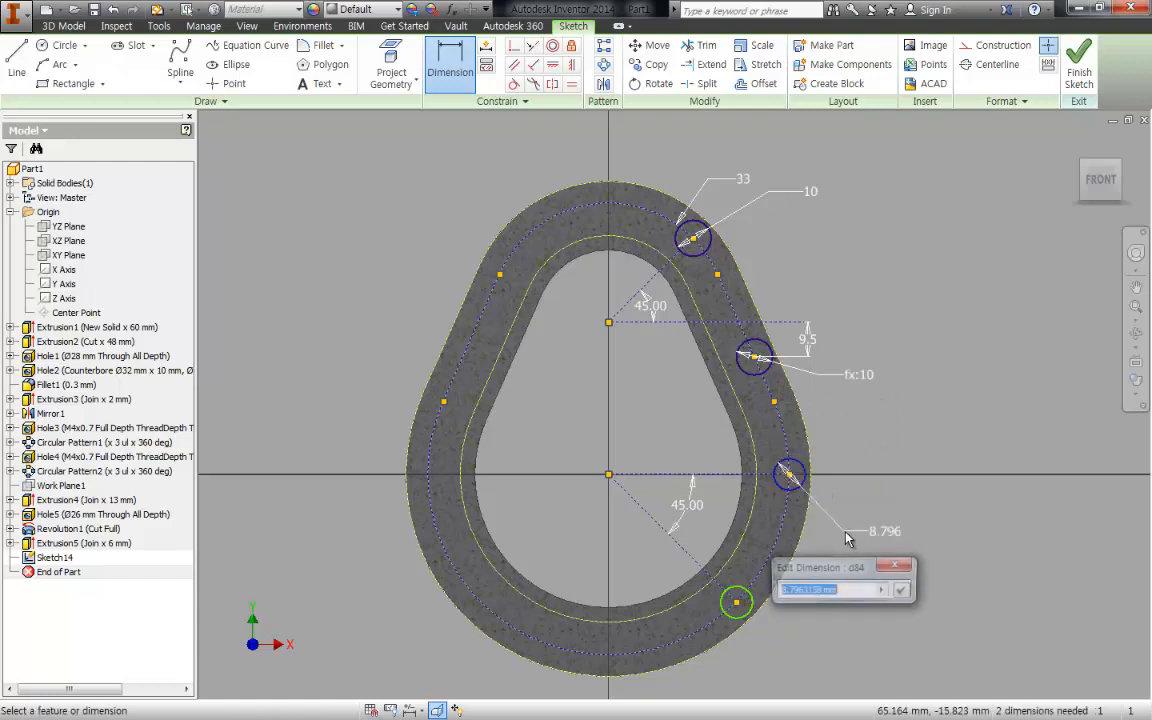
{"action": "left_click", "coordinate": [800, 191]}
{"action": "left_click", "coordinate": [903, 591]}
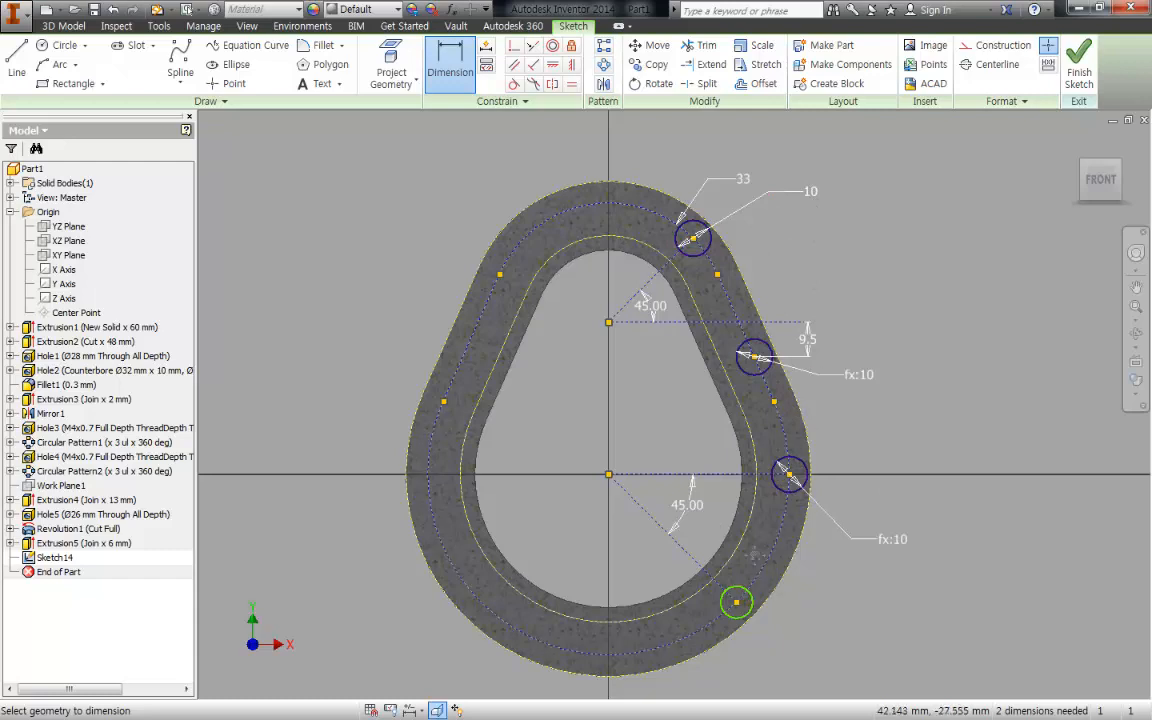
- Dimension the lowest circle's diameter and link it to the uppermost circle's diameter dimension (d82)
{"action": "middle_click_drag", "start_coordinate": [757, 552], "coordinate": [746, 511]}
{"action": "left_click", "coordinate": [740, 564]}
{"action": "left_click", "coordinate": [860, 570]}
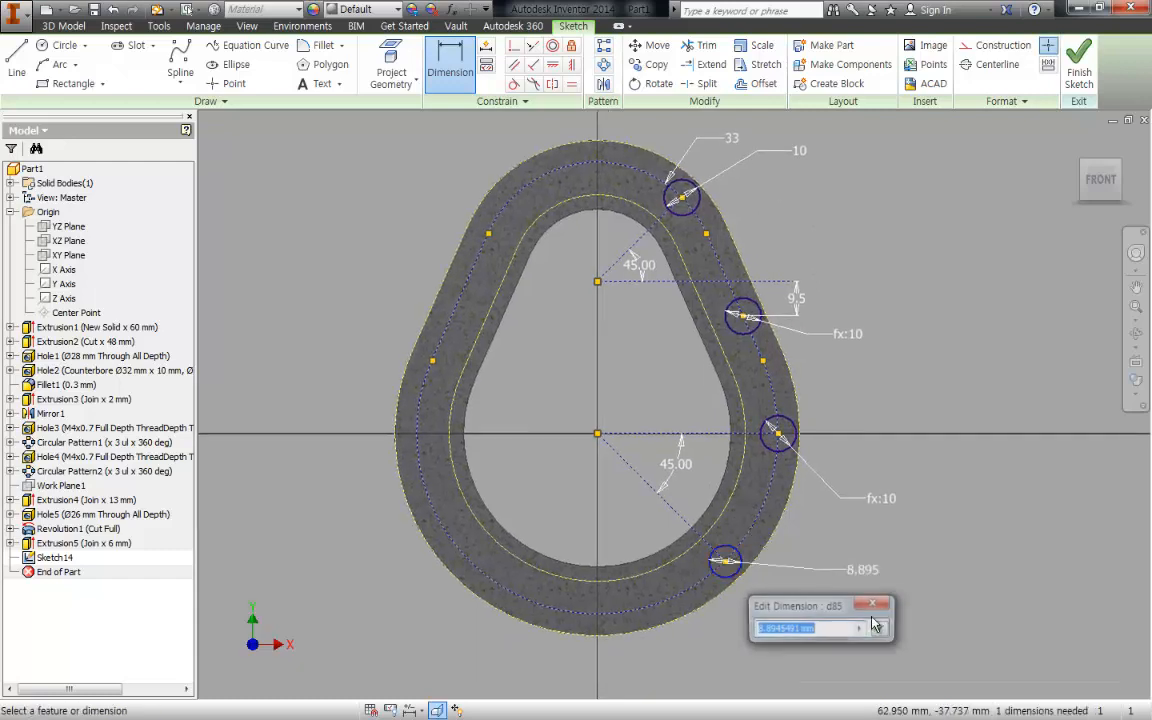
{"action": "left_click", "coordinate": [799, 152]}
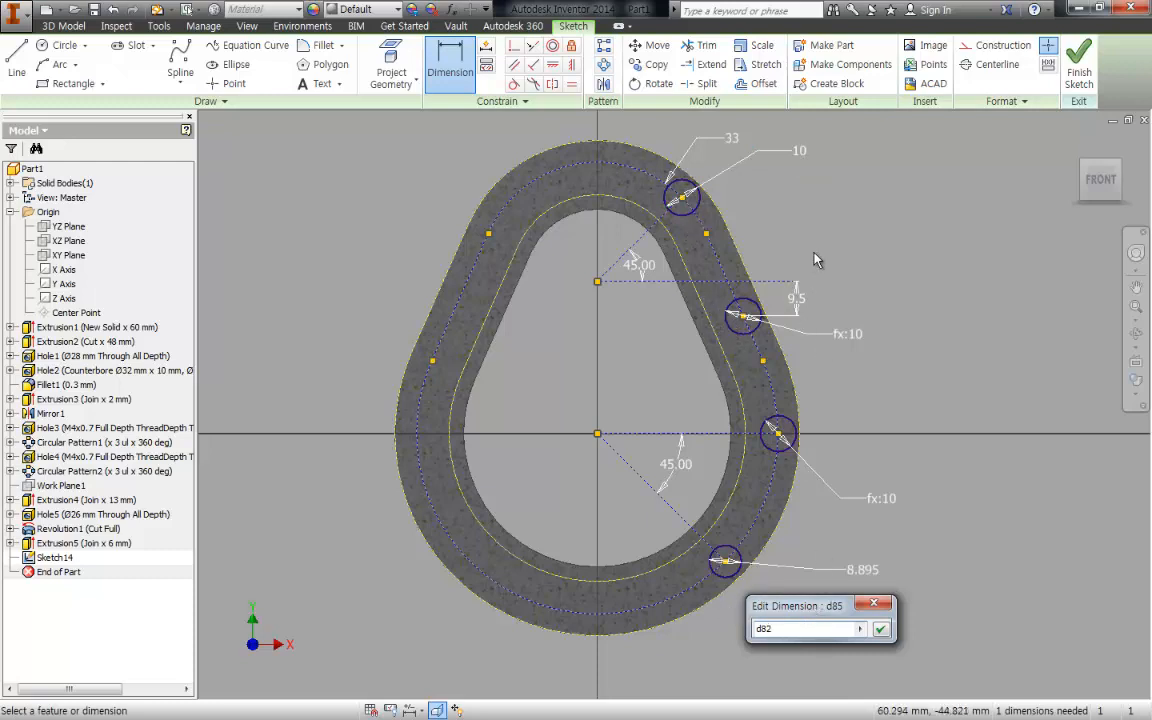
{"action": "left_click", "coordinate": [880, 629]}
- Extrude the four bolt-hole circles 2 mm from the flange face as joined bosses
{"action": "middle_click_drag", "start_coordinate": [910, 352], "coordinate": [887, 363]}
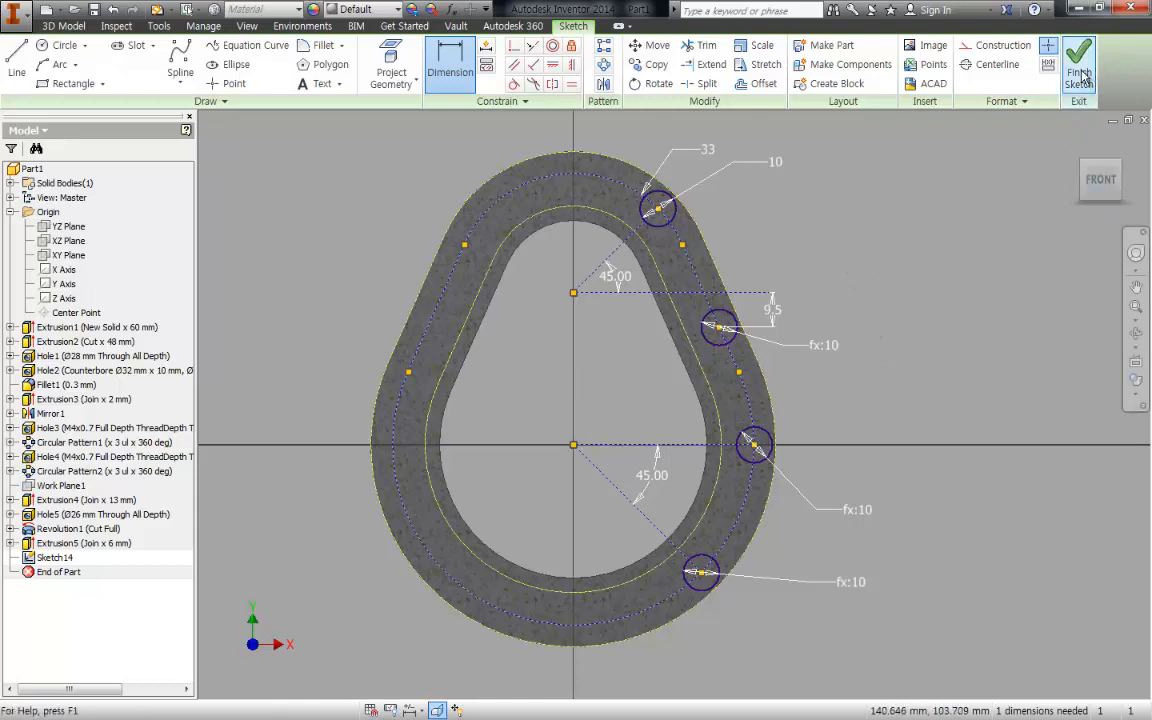
{"action": "key", "text": "e"}
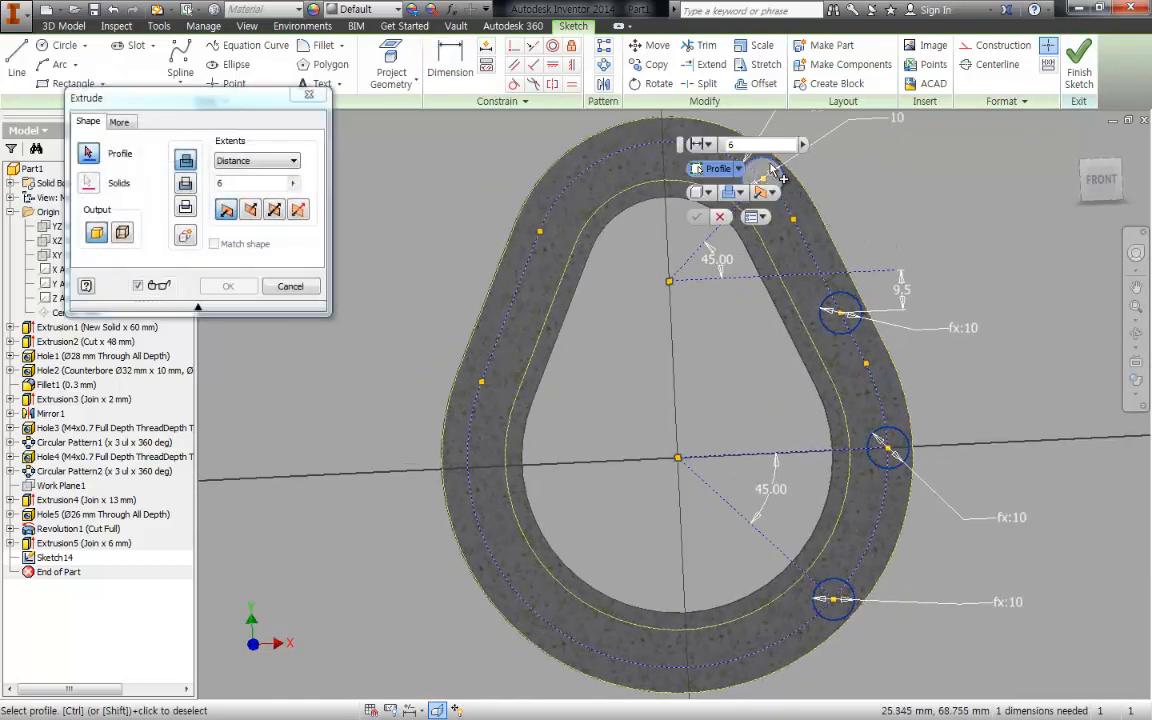
{"action": "left_click", "coordinate": [763, 178]}
{"action": "left_click", "coordinate": [840, 313]}
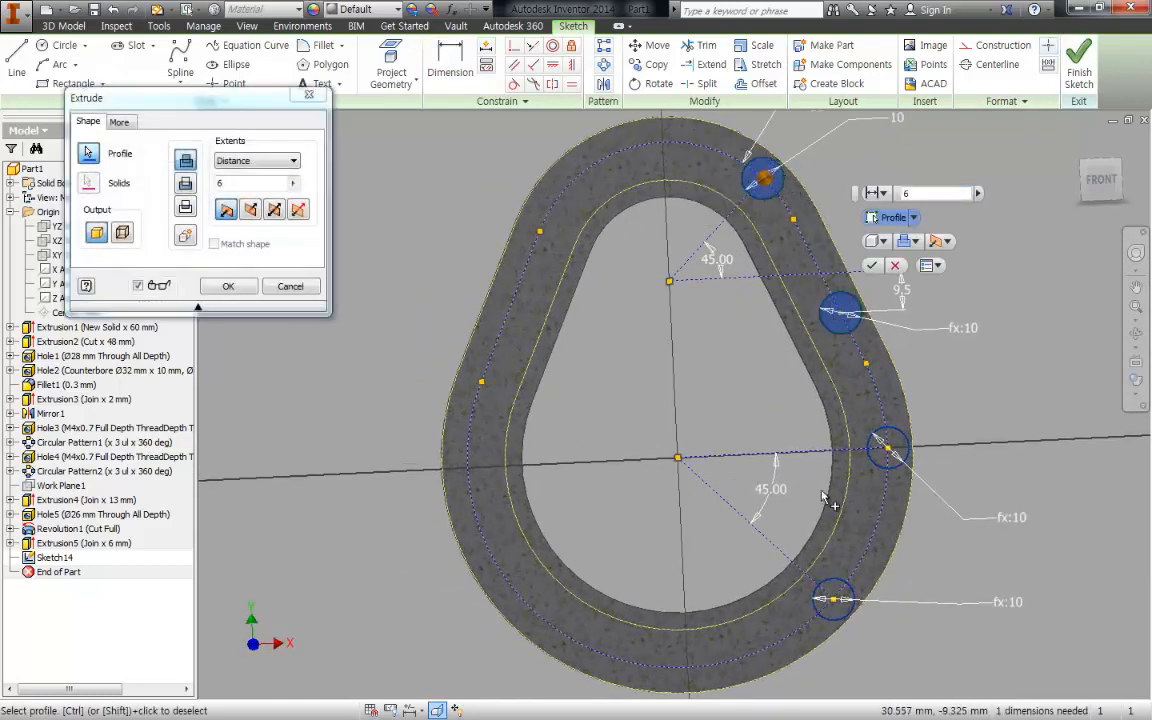
{"action": "left_click", "coordinate": [887, 449]}
{"action": "left_click", "coordinate": [833, 598]}
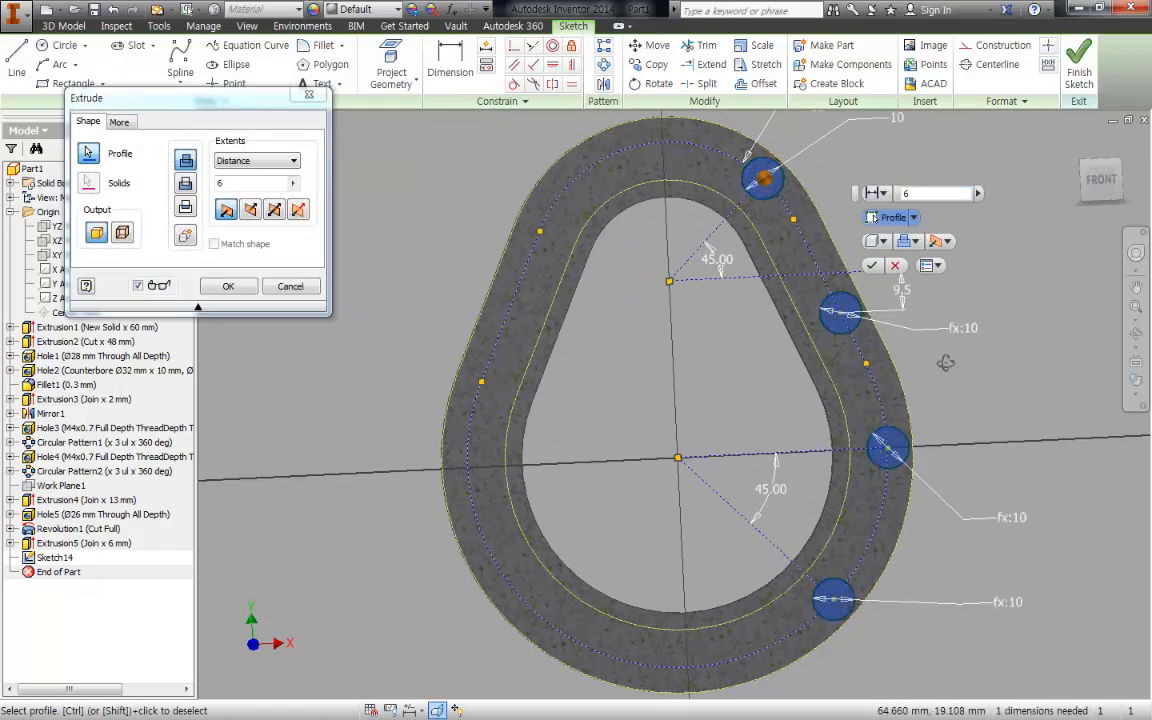
{"action": "middle_click_drag", "start_coordinate": [946, 363], "coordinate": [880, 346], "text": "shift"}
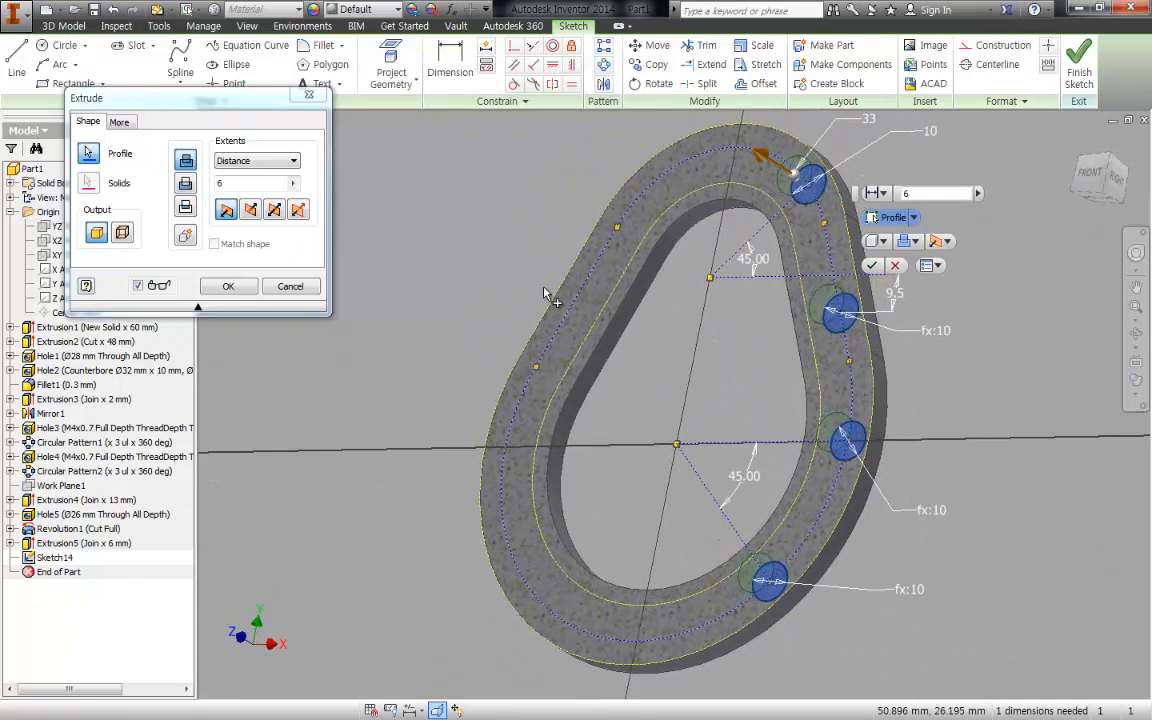
{"action": "type", "text": "2"}
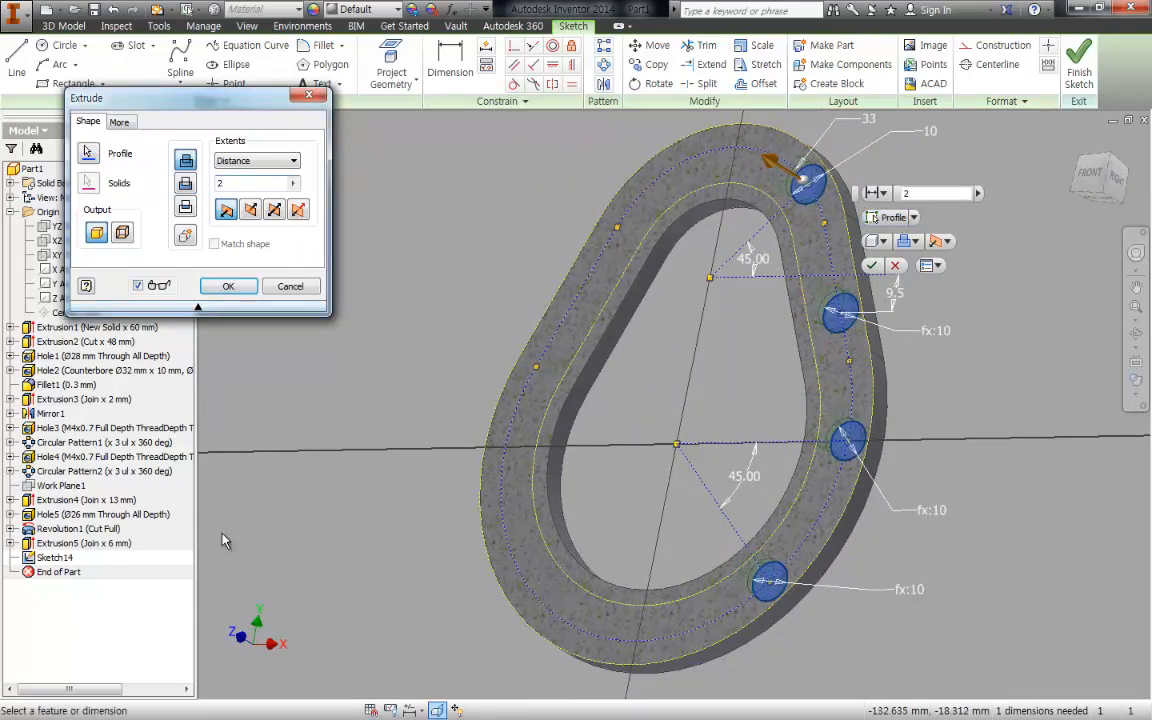
{"action": "left_click", "coordinate": [230, 287]}
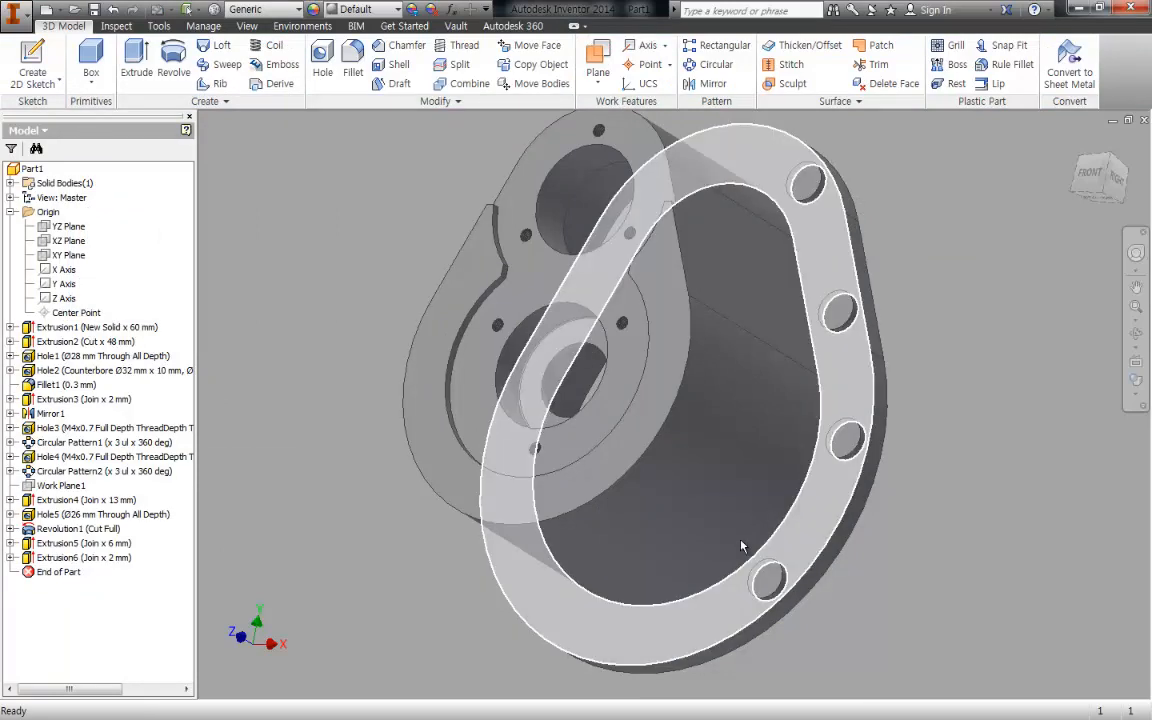
- Inspect the bosses on the flange, then switch to the PDF viewer and examine the flange bolt holes in the assembly drawing
{"action": "middle_click_drag", "start_coordinate": [948, 307], "coordinate": [896, 247]}
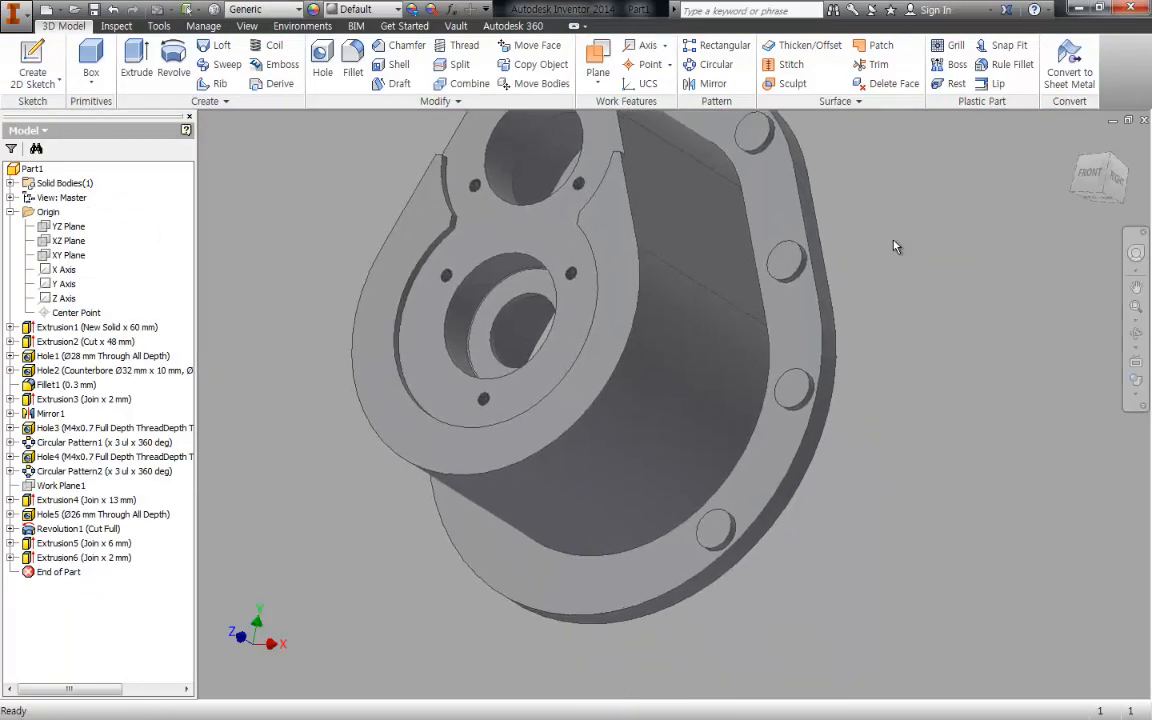
{"action": "middle_click_drag", "start_coordinate": [894, 241], "coordinate": [907, 260]}
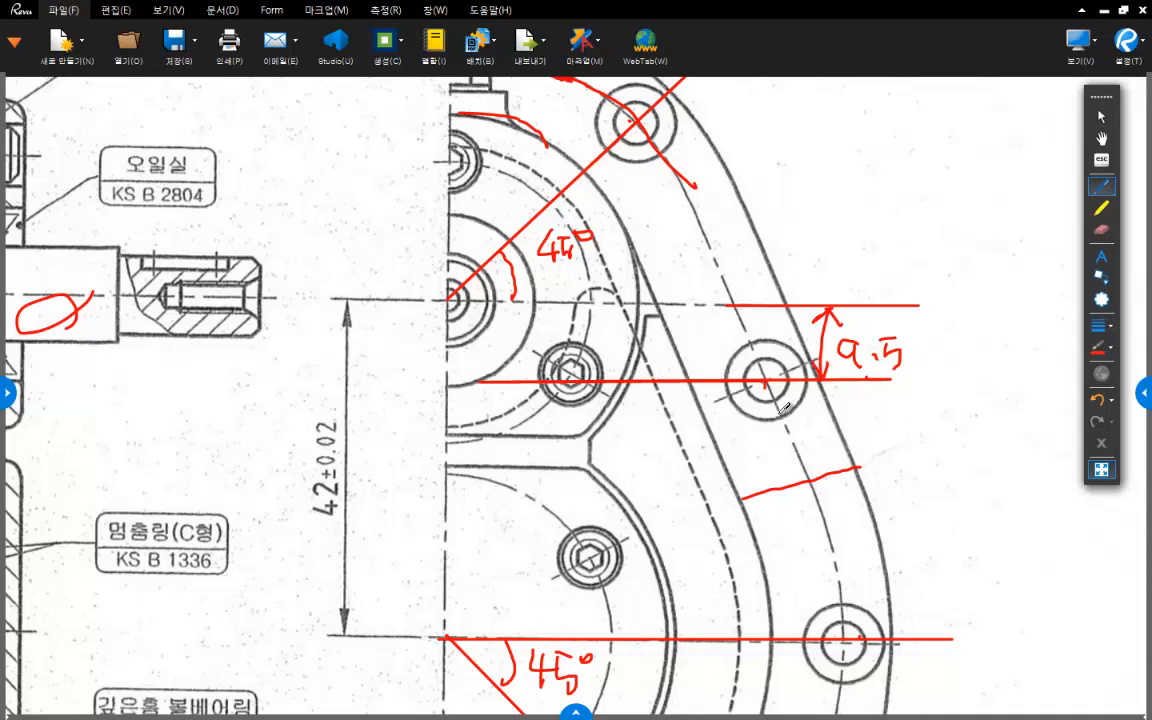
{"action": "middle_click_drag", "start_coordinate": [655, 283], "coordinate": [641, 348]}
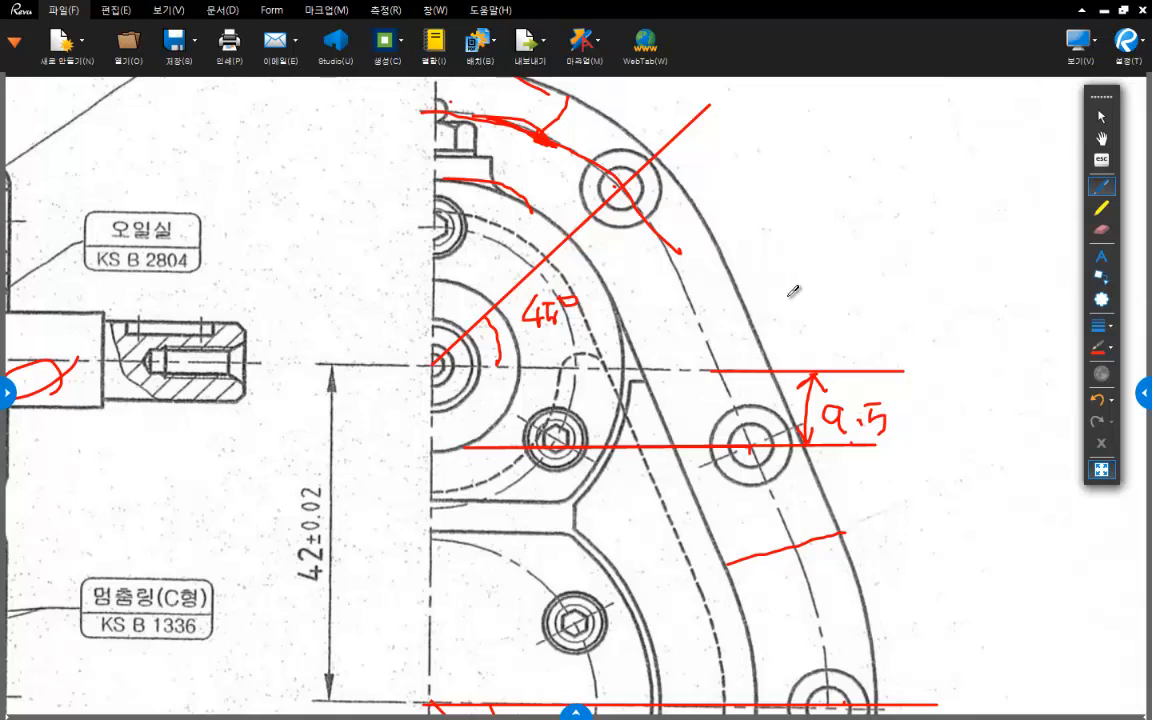
{"action": "scroll", "coordinate": [793, 291], "scroll_direction": "down", "scroll_amount": 4}
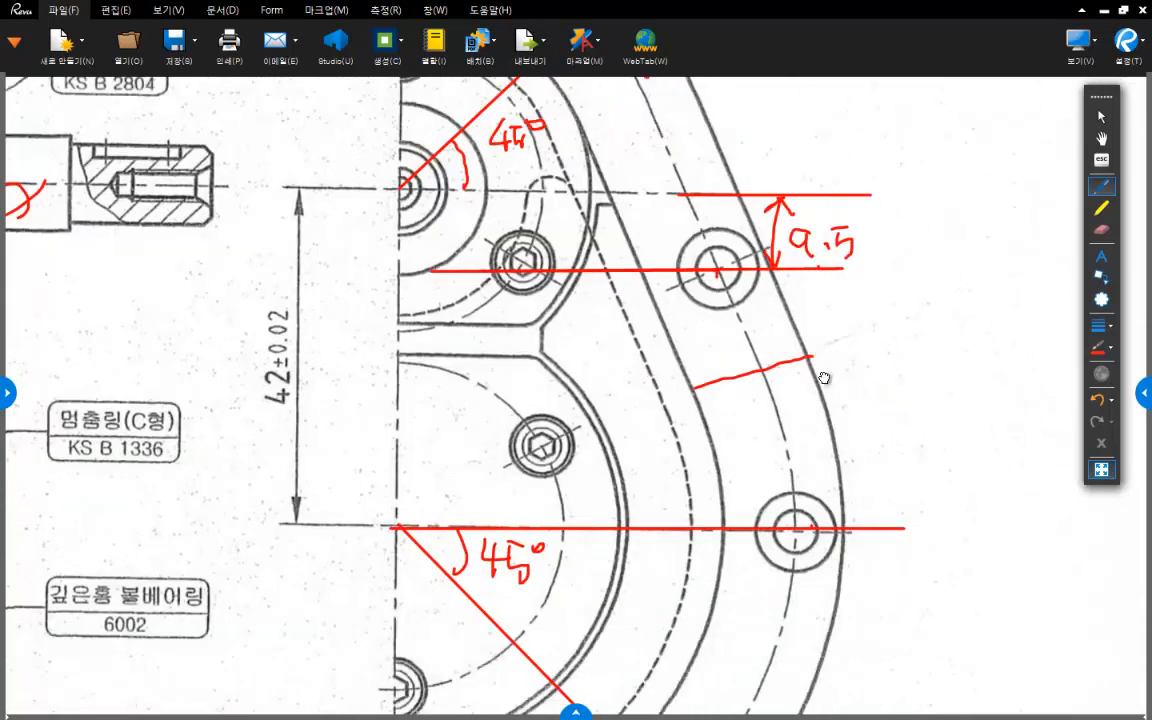
{"action": "scroll", "coordinate": [864, 429], "scroll_direction": "up", "scroll_amount": 2}
{"action": "scroll", "coordinate": [864, 429], "scroll_direction": "down", "scroll_amount": 1, "text": "ctrl"}
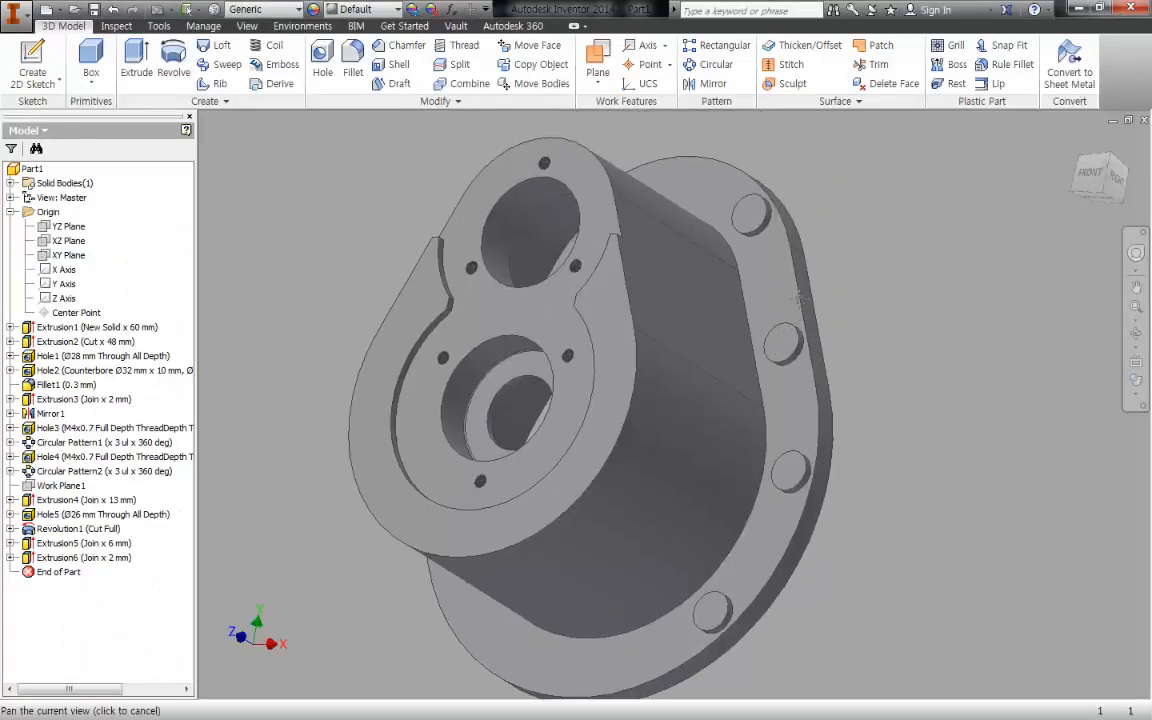
- Return to Inventor, start a sketch on the uppermost flange boss's face and project the outlines of all four bosses
{"action": "key", "text": "s"}
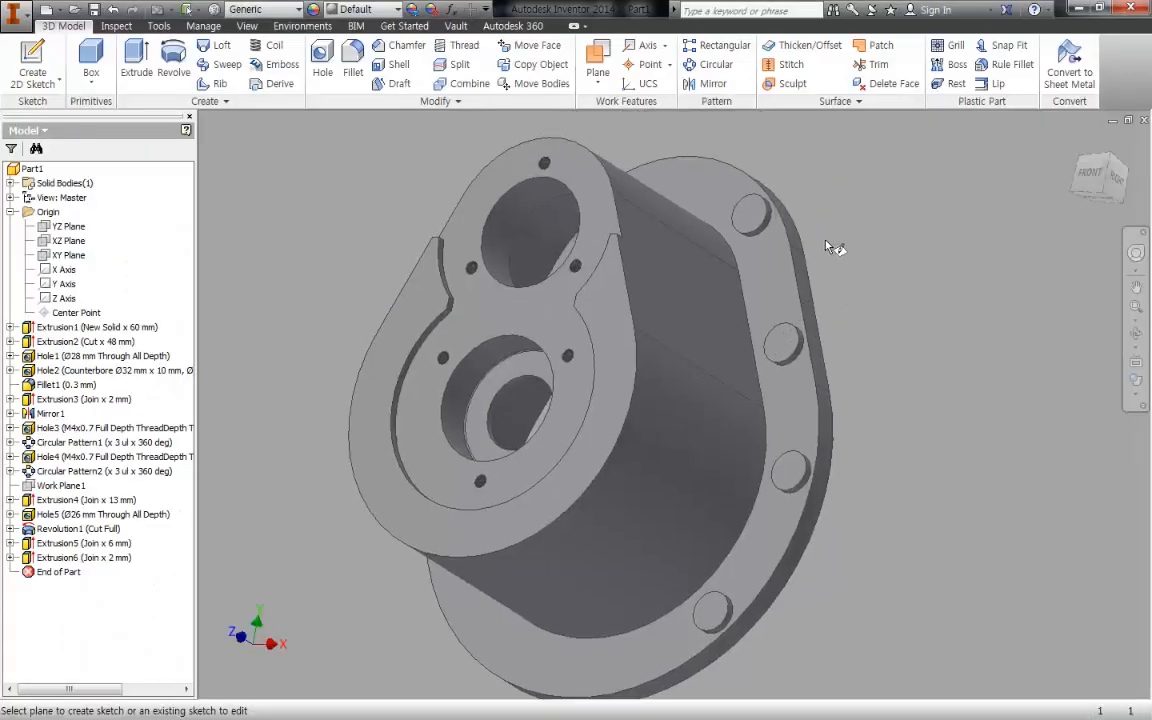
{"action": "left_click", "coordinate": [748, 217]}
{"action": "middle_click_drag", "start_coordinate": [701, 164], "coordinate": [701, 151]}
{"action": "key", "text": "p"}
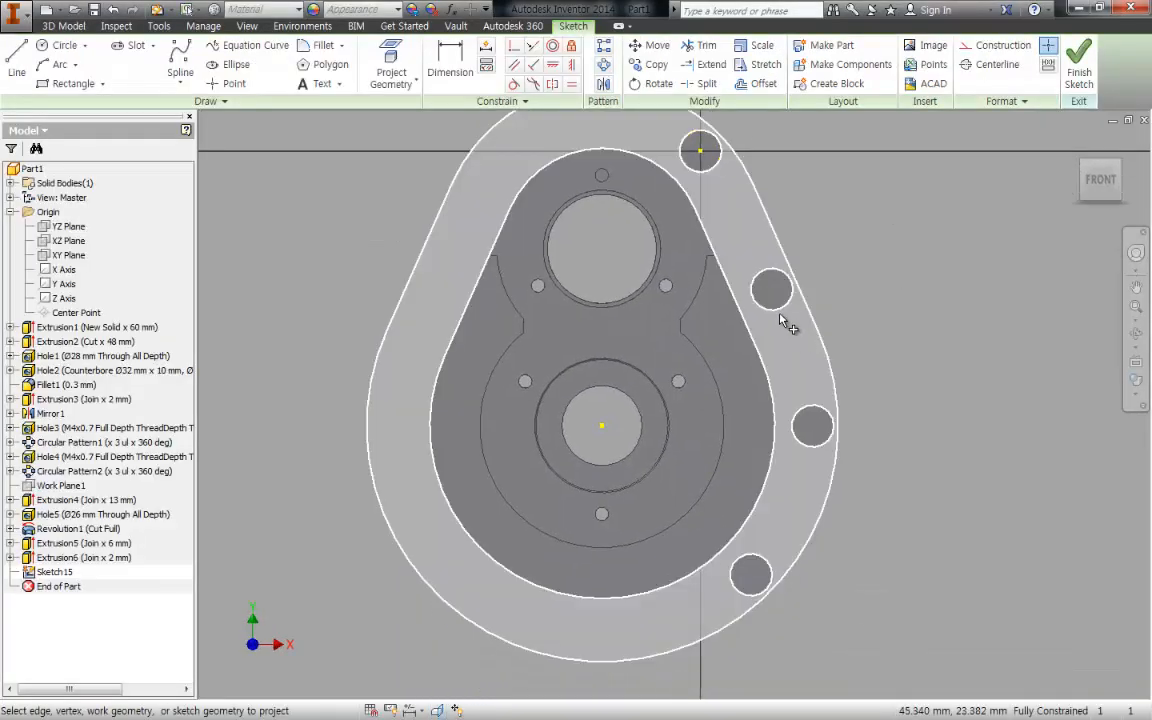
{"action": "left_click", "coordinate": [700, 150]}
{"action": "left_click", "coordinate": [771, 289]}
{"action": "left_click", "coordinate": [812, 426]}
{"action": "left_click", "coordinate": [748, 574]}
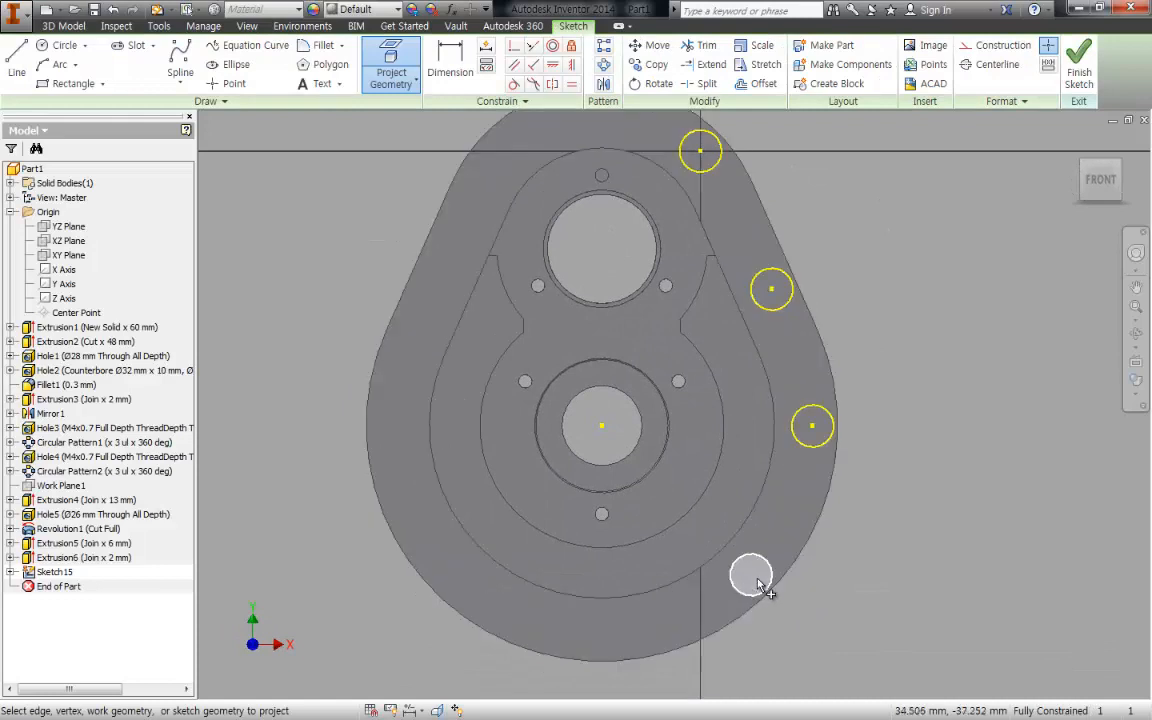
{"action": "middle_click_drag", "start_coordinate": [822, 254], "coordinate": [817, 320]}
{"action": "key", "text": "Escape"}
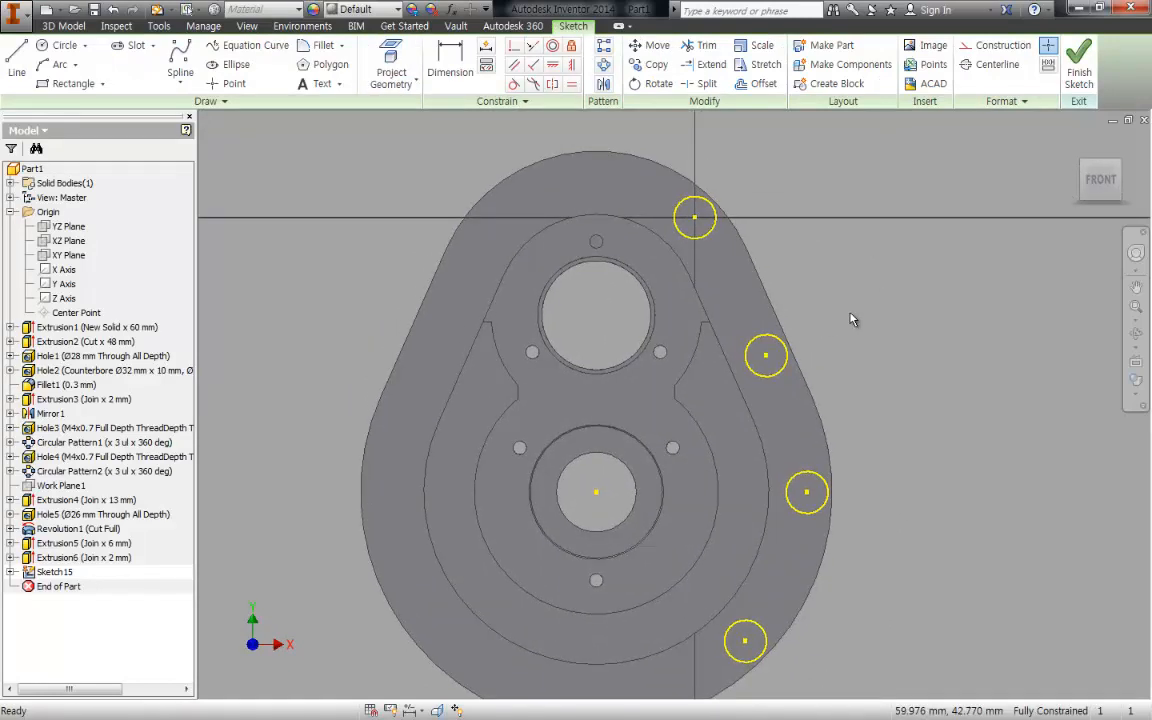
- Cut 5.5 mm Through All holes at the centres of the four projected boss circles
{"action": "key", "text": "h"}
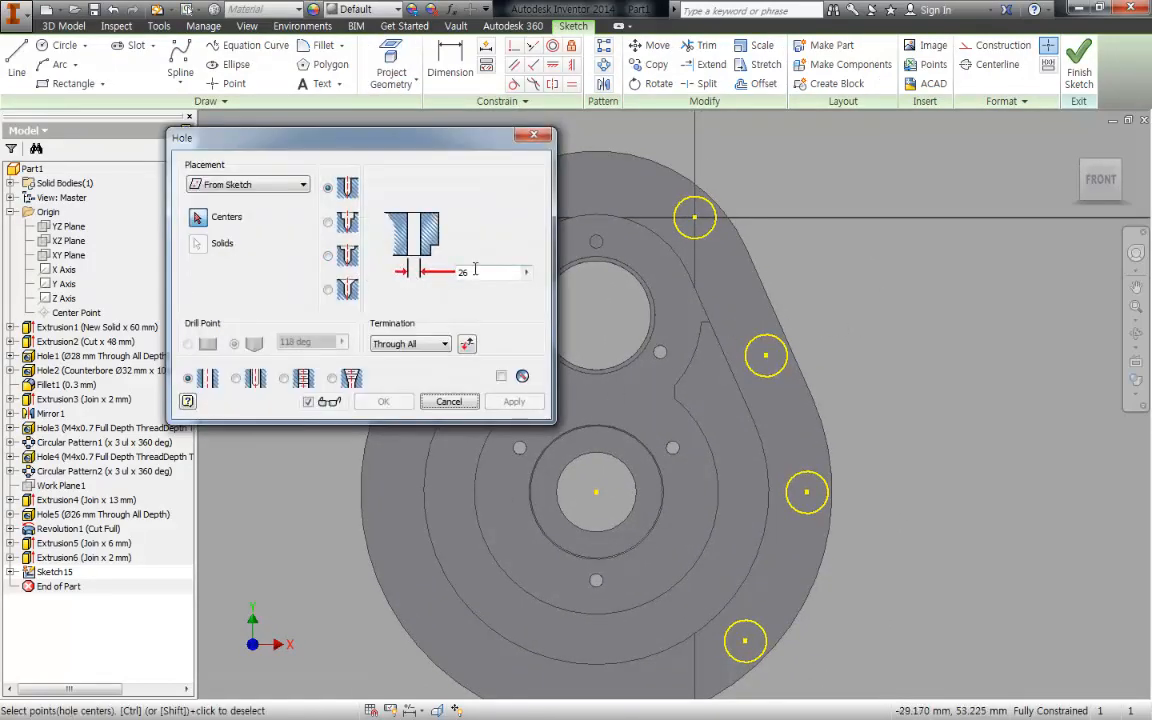
{"action": "left_click", "coordinate": [420, 275]}
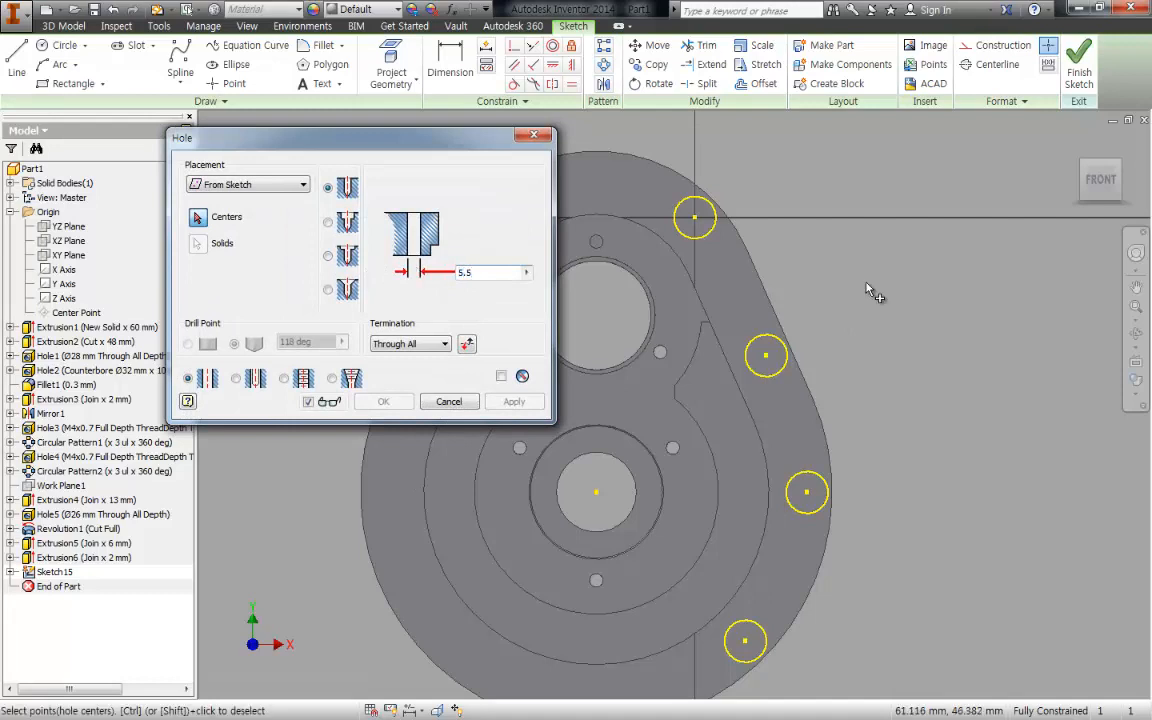
{"action": "left_click", "coordinate": [695, 217]}
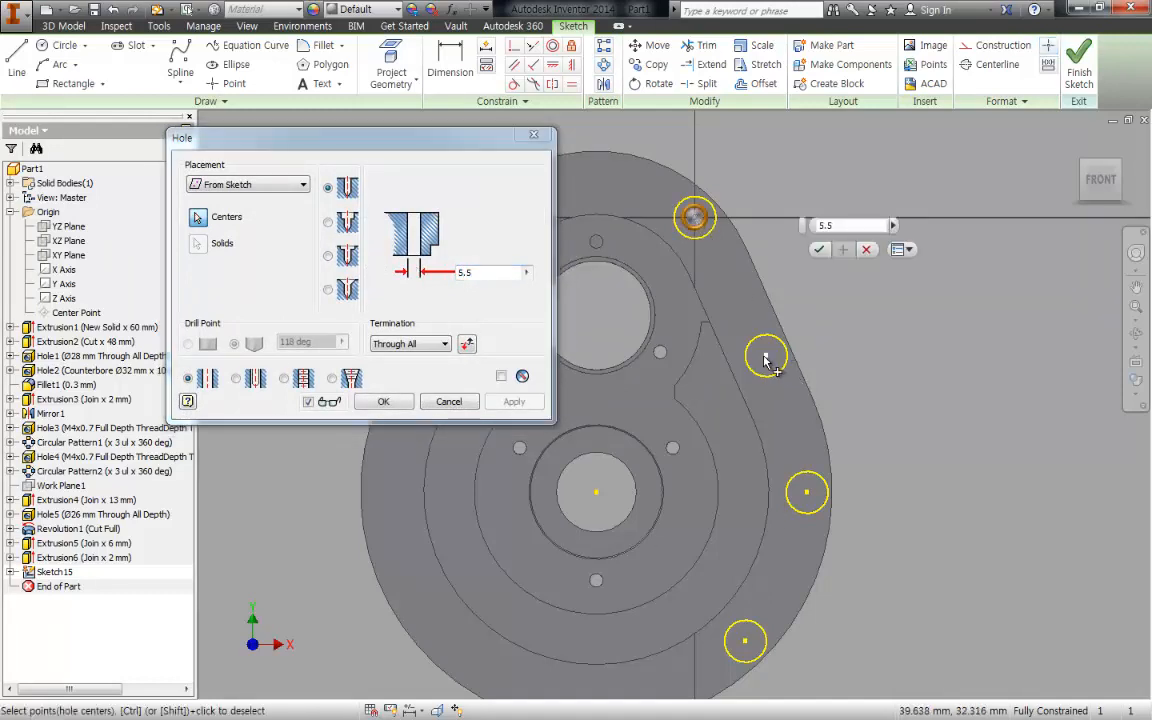
{"action": "left_click", "coordinate": [766, 355]}
{"action": "left_click", "coordinate": [807, 493]}
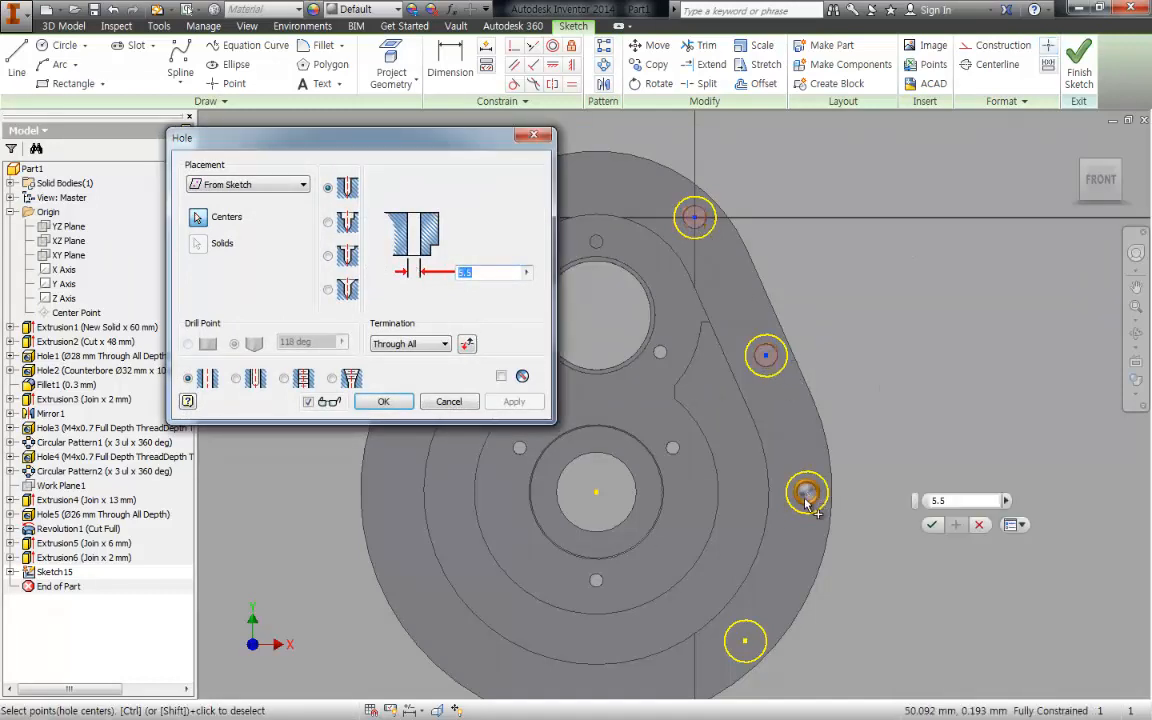
{"action": "left_click", "coordinate": [744, 641]}
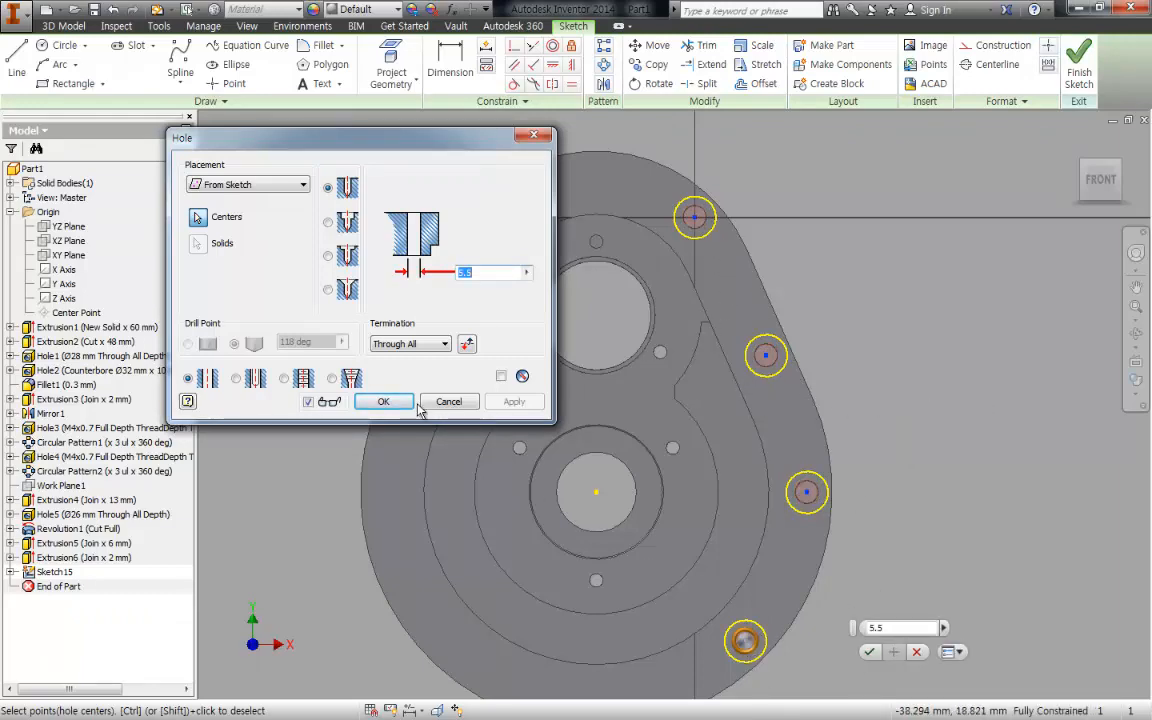
{"action": "left_click", "coordinate": [383, 401]}
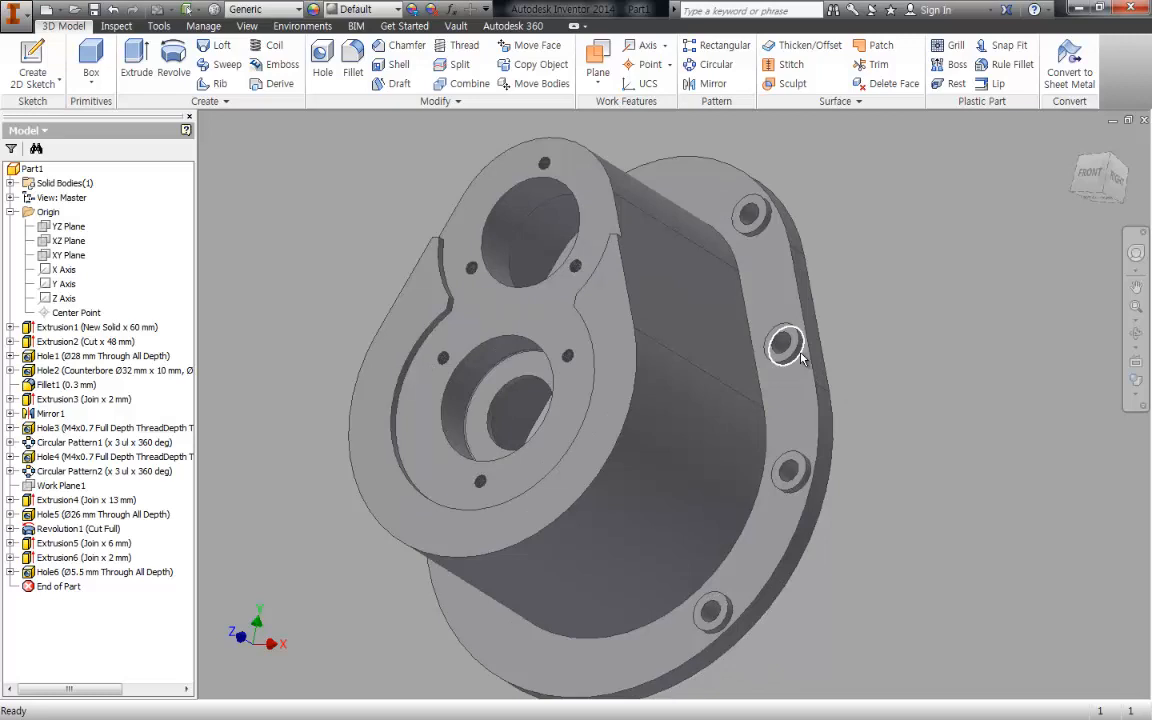
- Mirror the four bosses (Extrusion6) and their 5.5 mm holes (Hole6) about the YZ plane
{"action": "mouse_move", "coordinate": [801, 359]}
{"action": "key", "text": "m"}
{"action": "key", "text": "i"}
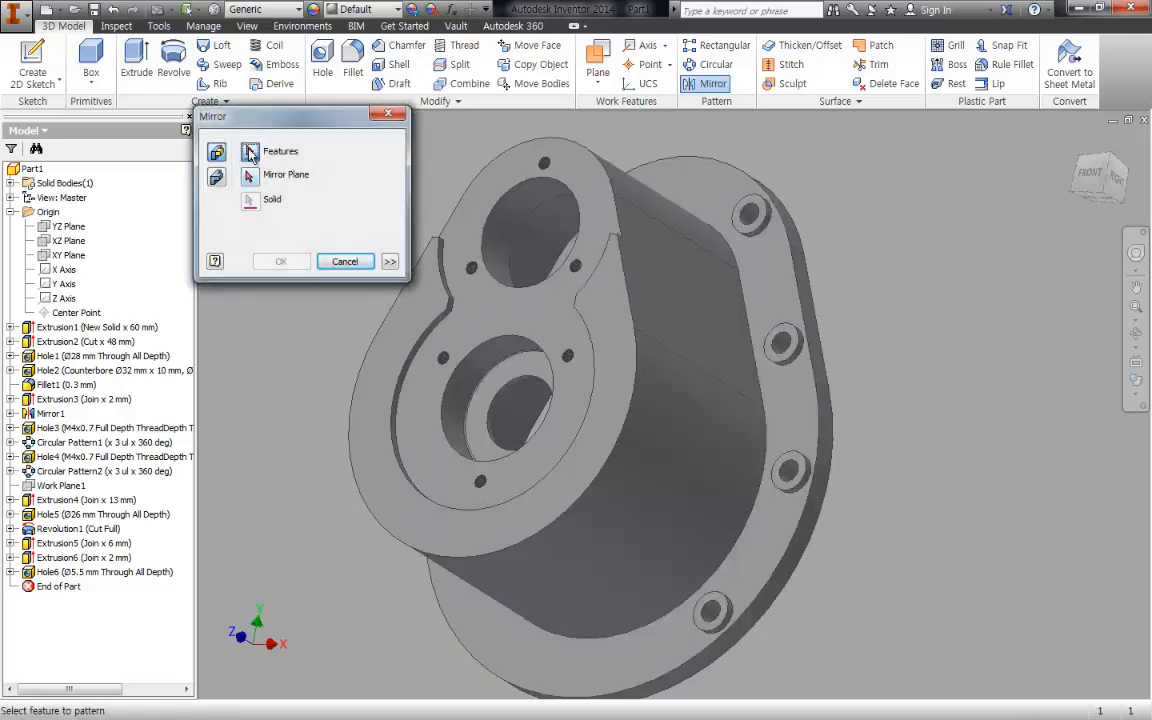
{"action": "left_click", "coordinate": [80, 557]}
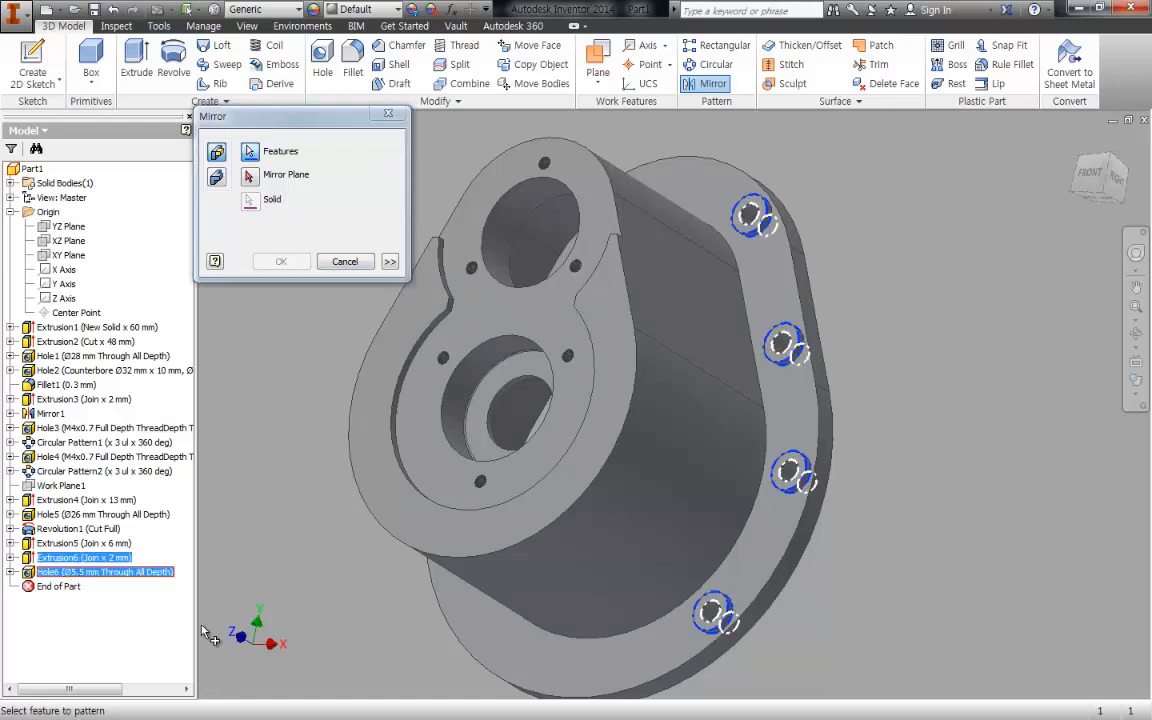
{"action": "left_click", "coordinate": [108, 573], "text": "ctrl"}
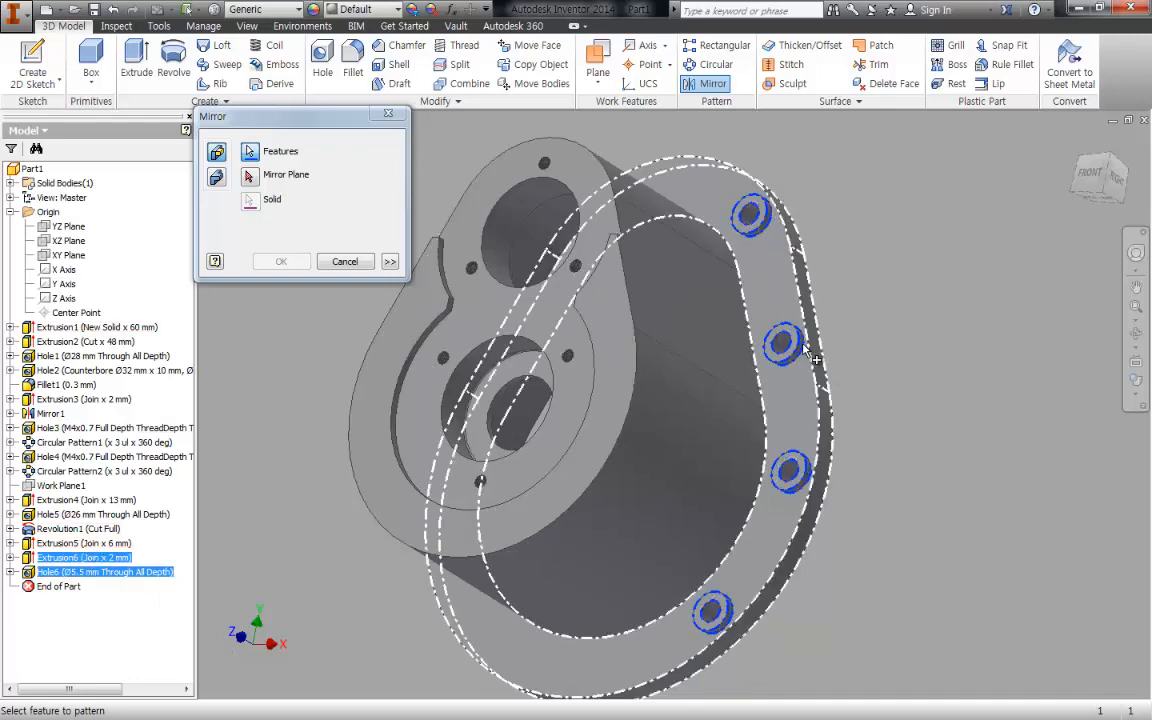
{"action": "middle_click_drag", "start_coordinate": [1007, 515], "coordinate": [1006, 473]}
{"action": "left_click", "coordinate": [250, 178]}
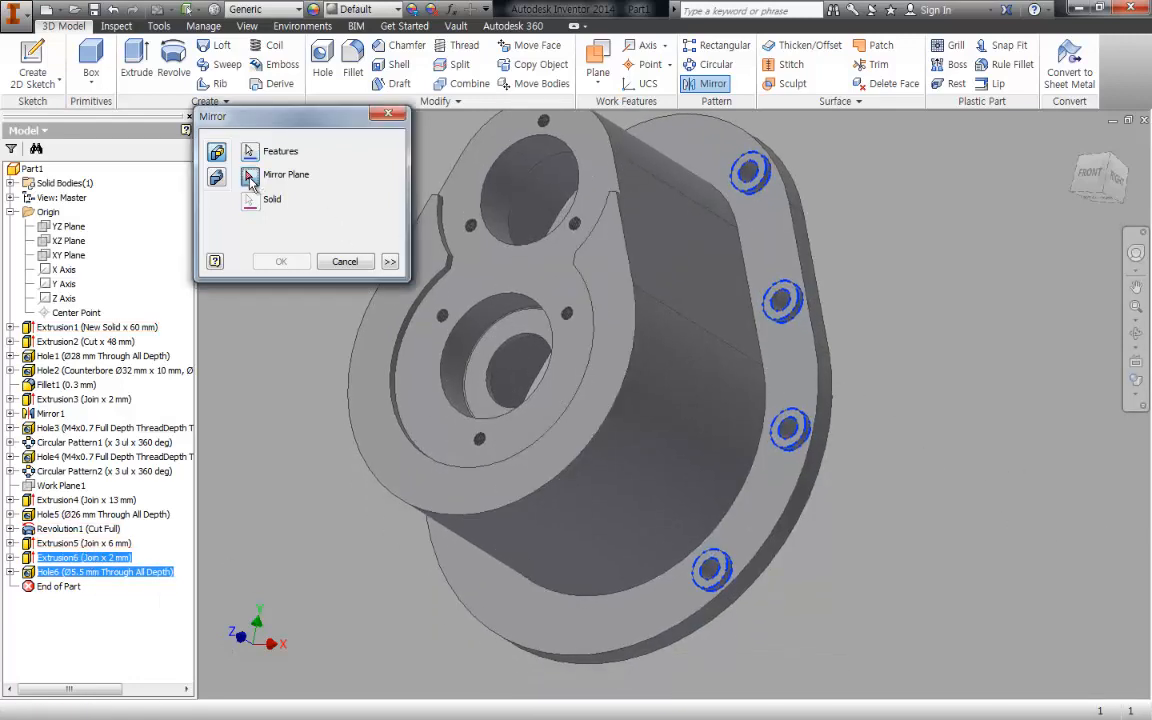
{"action": "left_click", "coordinate": [66, 230]}
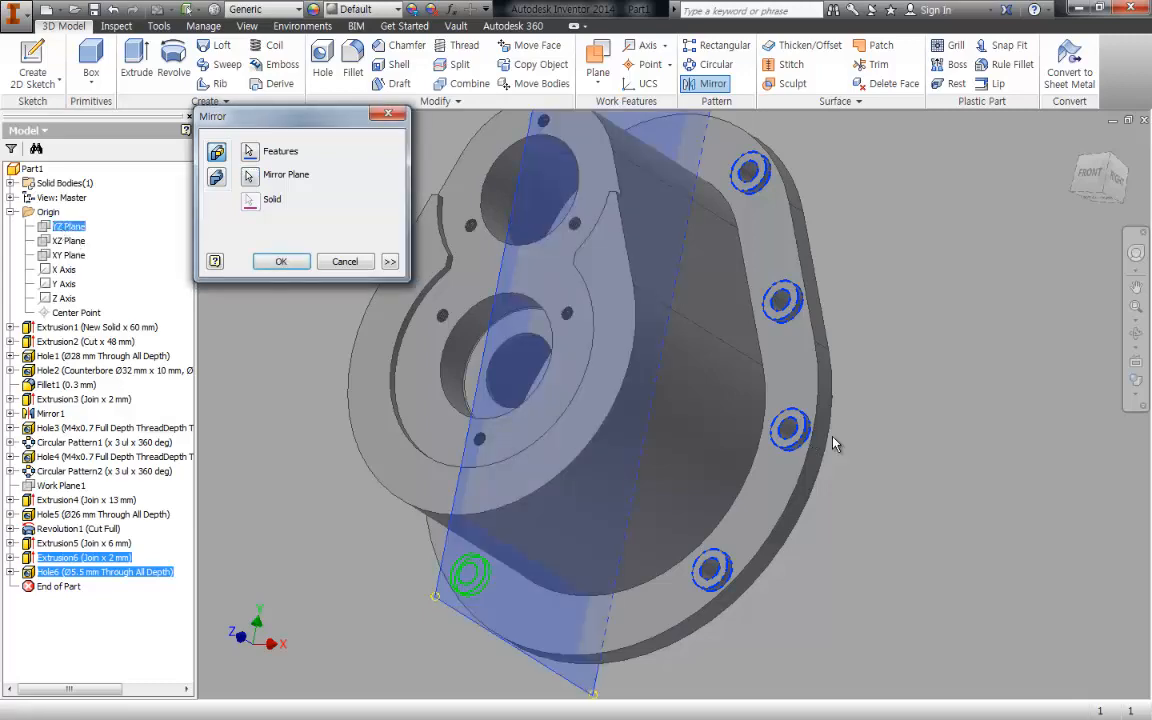
{"action": "middle_click_drag", "start_coordinate": [755, 400], "coordinate": [900, 463], "text": "shift"}
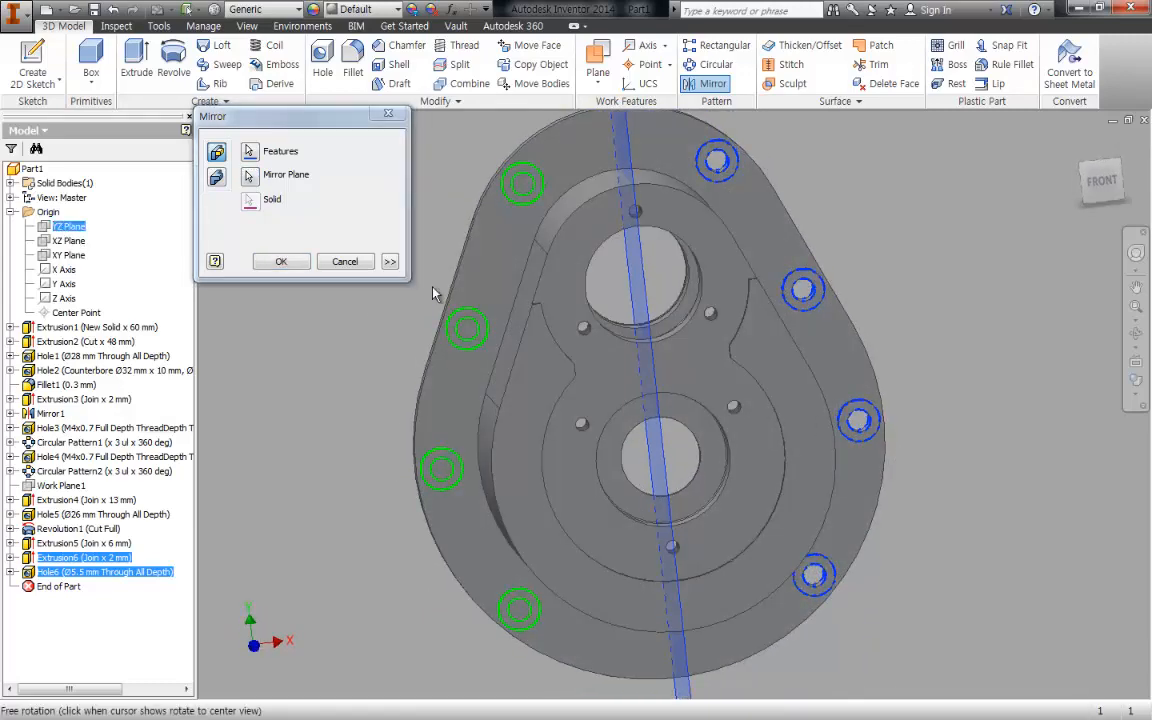
{"action": "left_click", "coordinate": [281, 263]}
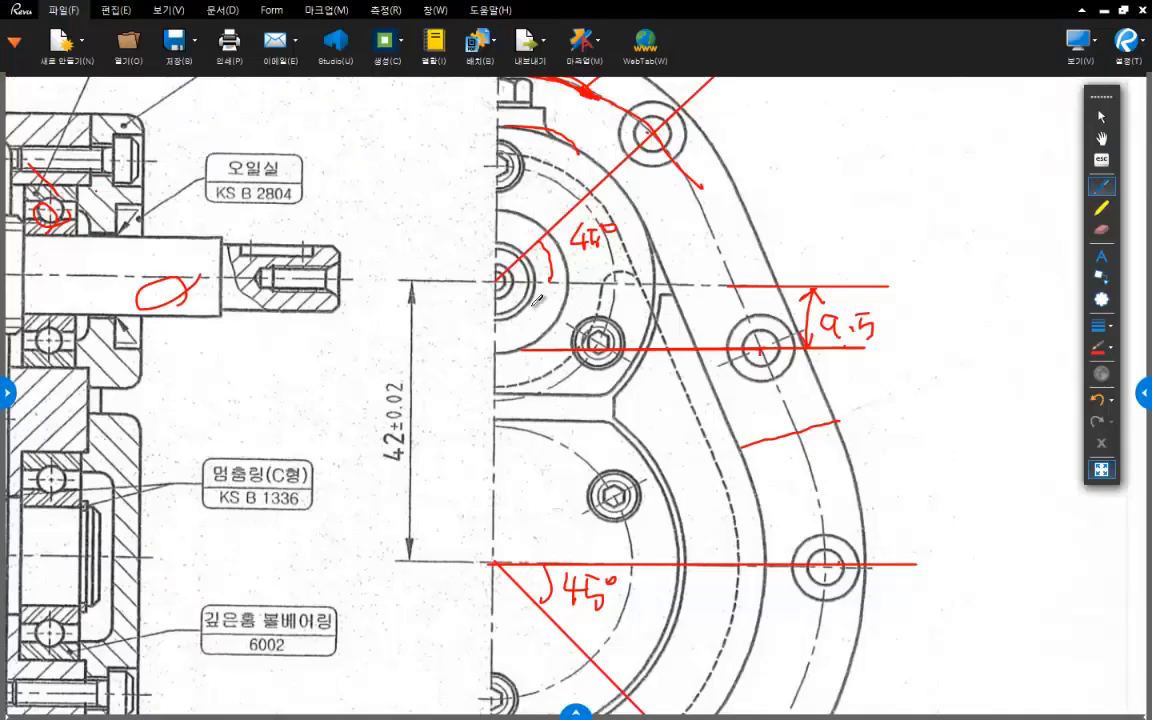
- Check the flange's lower portion in the PDF viewer's assembly drawing, and start a sketch on the flange's front face in Inventor
{"action": "scroll", "coordinate": [567, 145], "scroll_direction": "up", "scroll_amount": 2}
{"action": "scroll", "coordinate": [497, 349], "scroll_direction": "down", "scroll_amount": 3}
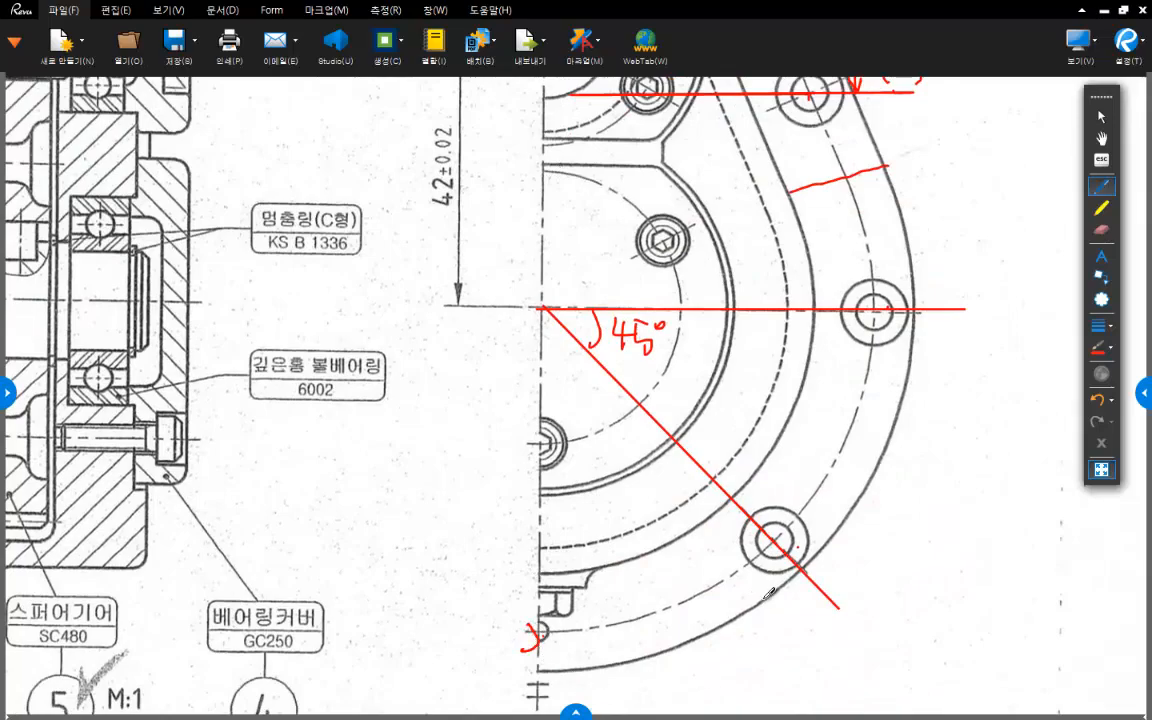
{"action": "scroll", "coordinate": [700, 460], "scroll_direction": "up", "scroll_amount": 1}
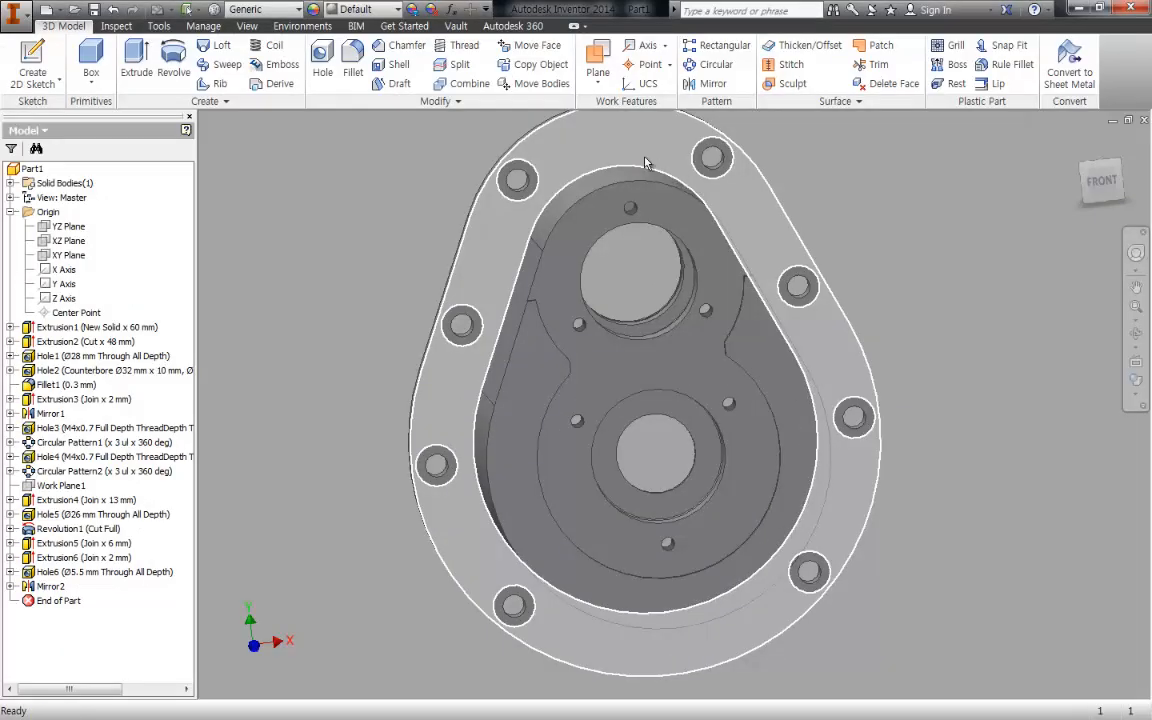
{"action": "key", "text": "s"}
{"action": "left_click", "coordinate": [642, 165]}
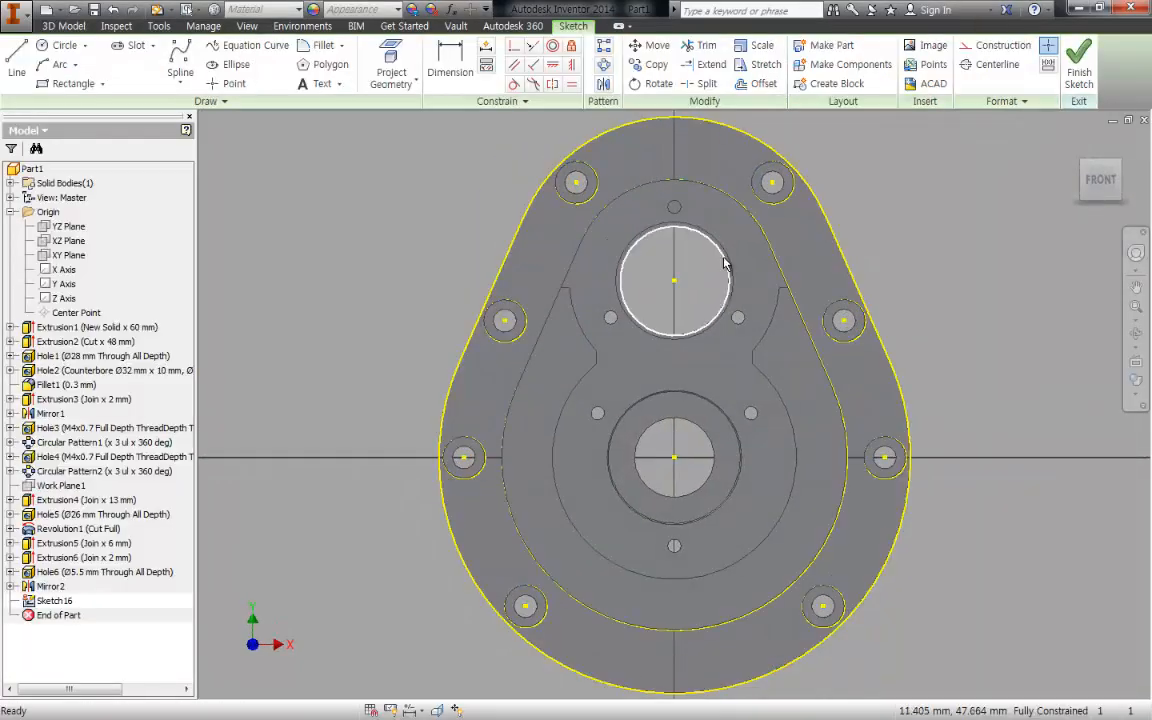
{"action": "key", "text": "p"}
{"action": "key", "text": "o"}
{"action": "key", "text": "Return"}
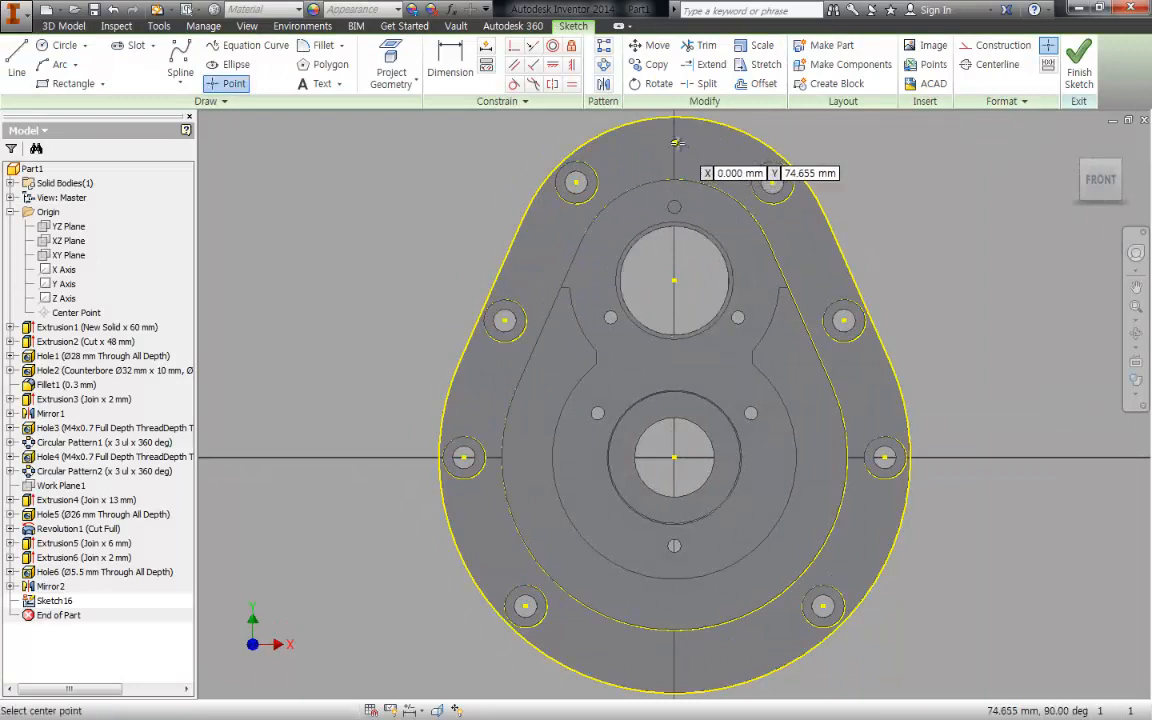
{"action": "key", "text": "Escape"}
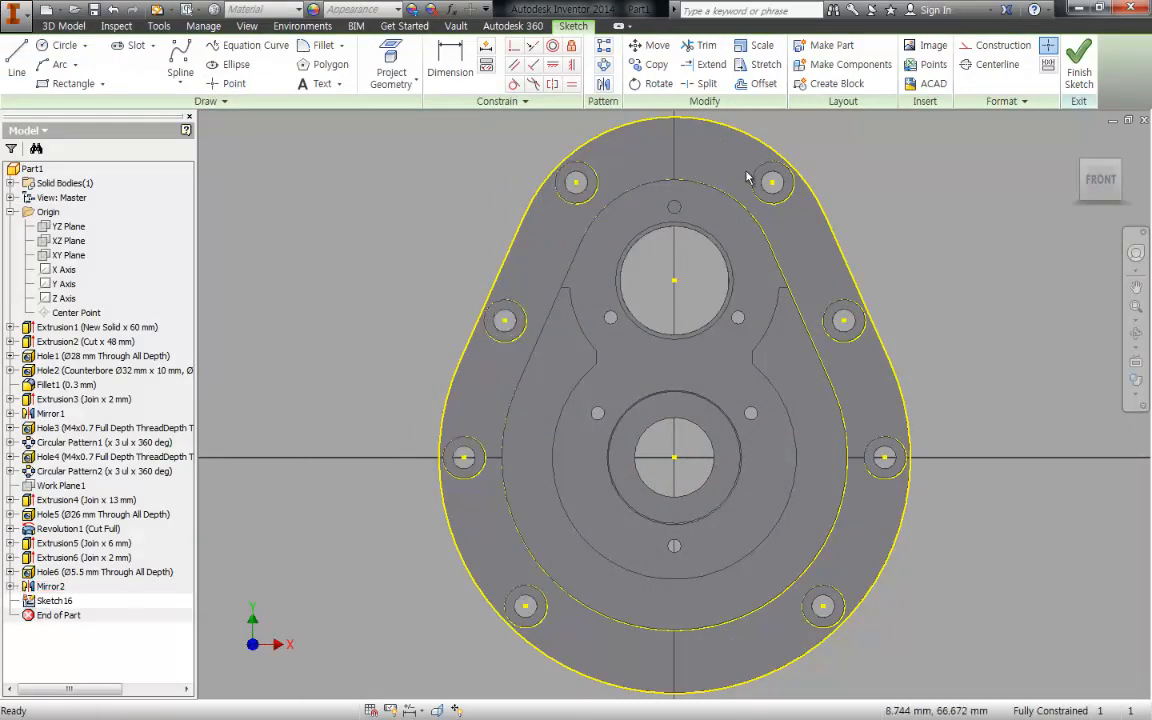
{"action": "key", "text": "p"}
{"action": "key", "text": "o"}
{"action": "key", "text": "Escape"}
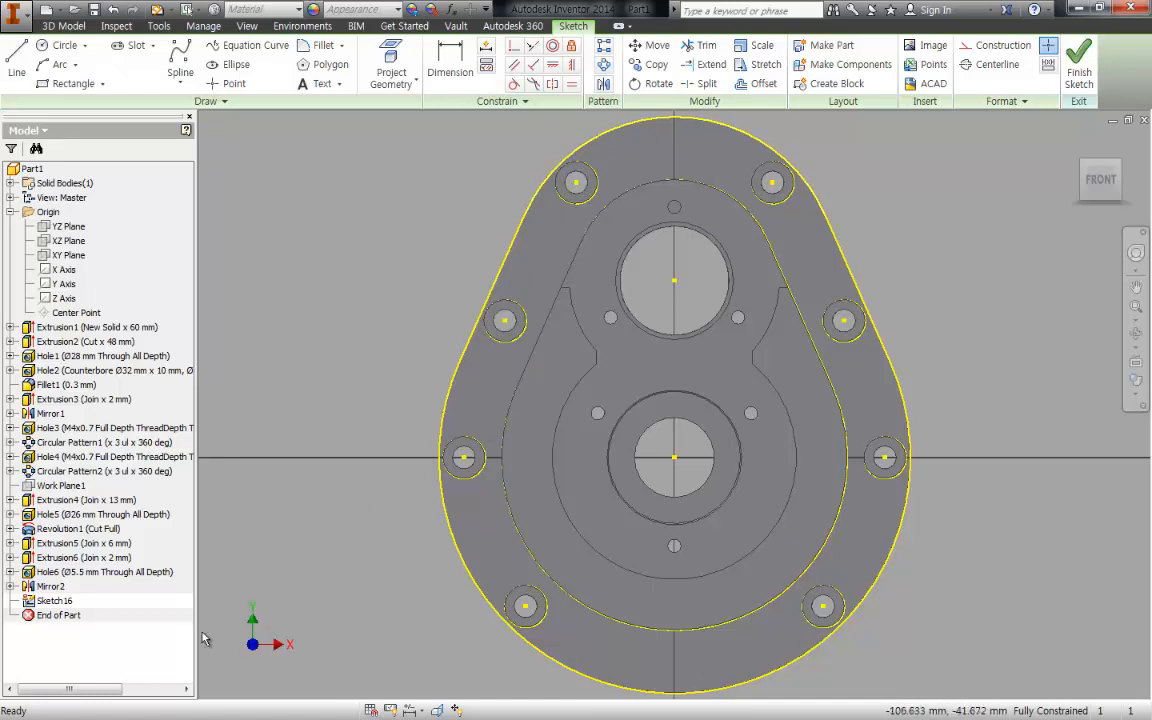
- Make the boss extrusion's sketch (Sketch14) visible to show the bolt-hole centre path
{"action": "left_click", "coordinate": [23, 599]}
{"action": "left_click", "coordinate": [10, 557]}
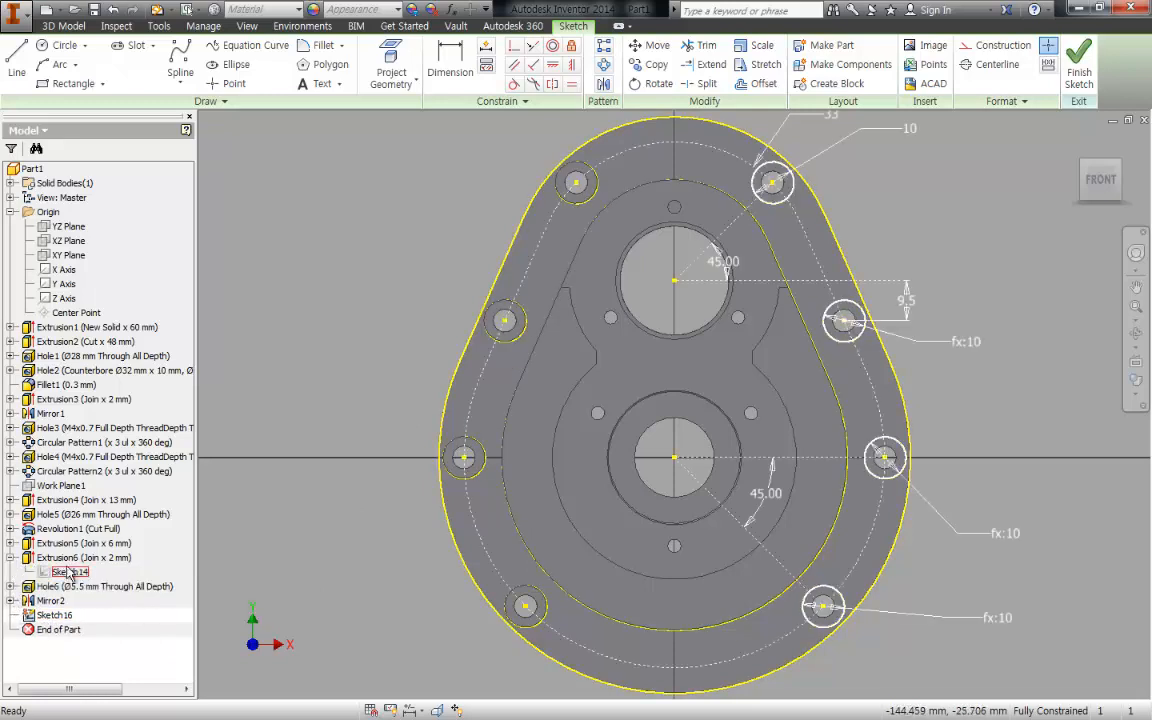
{"action": "right_click", "coordinate": [68, 573]}
{"action": "left_click", "coordinate": [62, 512]}
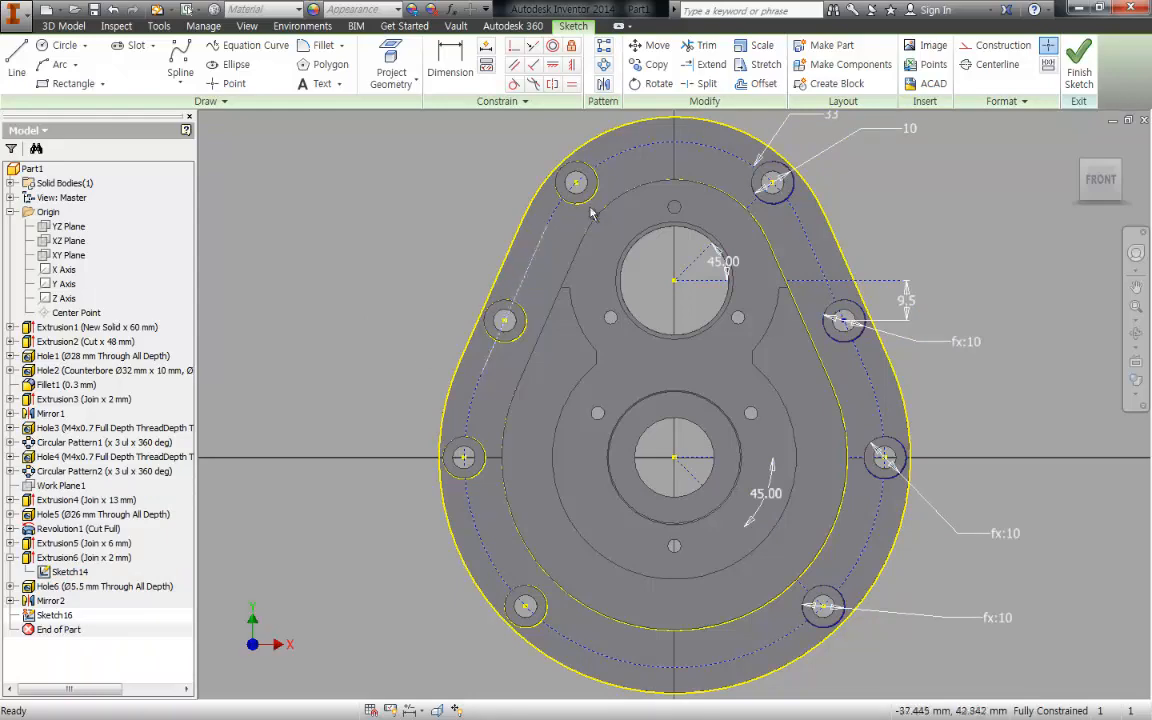
- Place sketch points where the bolt-hole centre path crosses the vertical centreline at its top and bottom, and hide Sketch14
{"action": "key", "text": "p"}
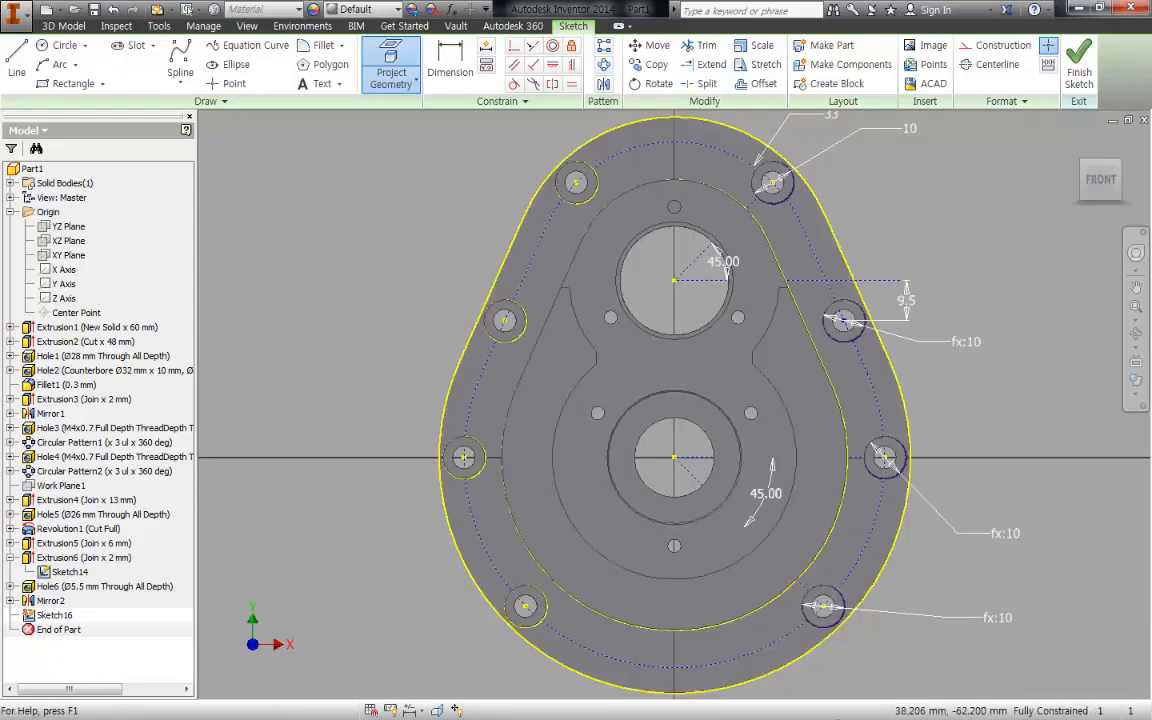
{"action": "key", "text": "Escape"}
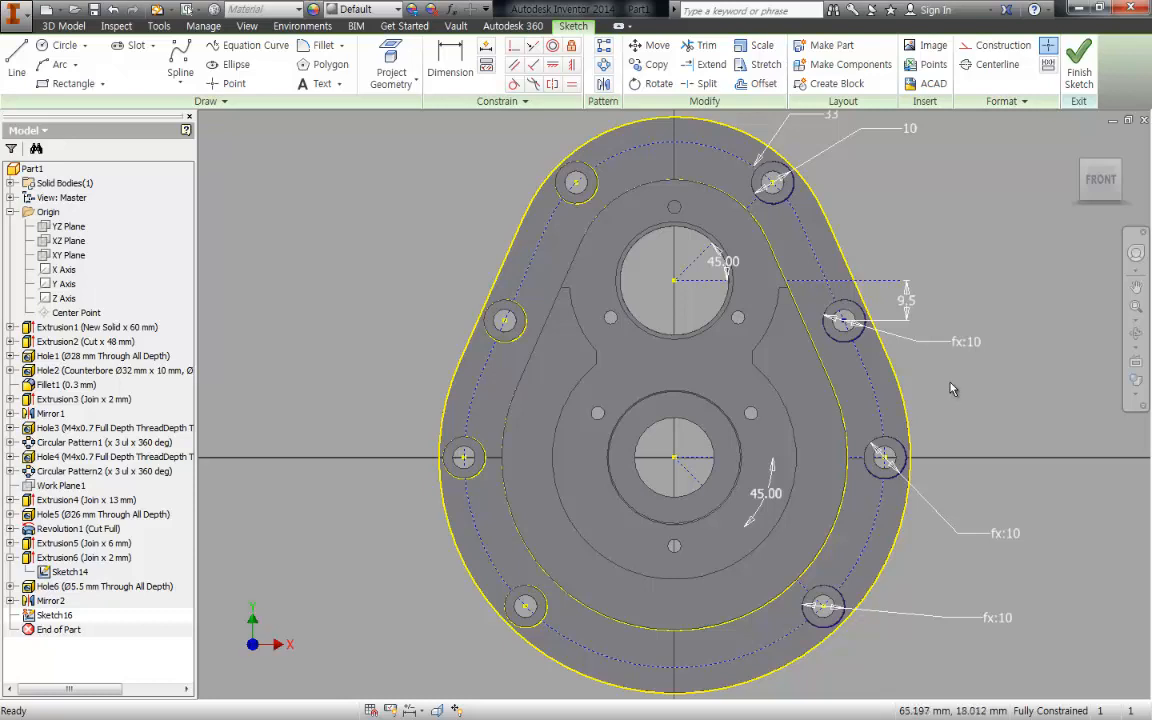
{"action": "type", "text": "po"}
{"action": "key", "text": "Return"}
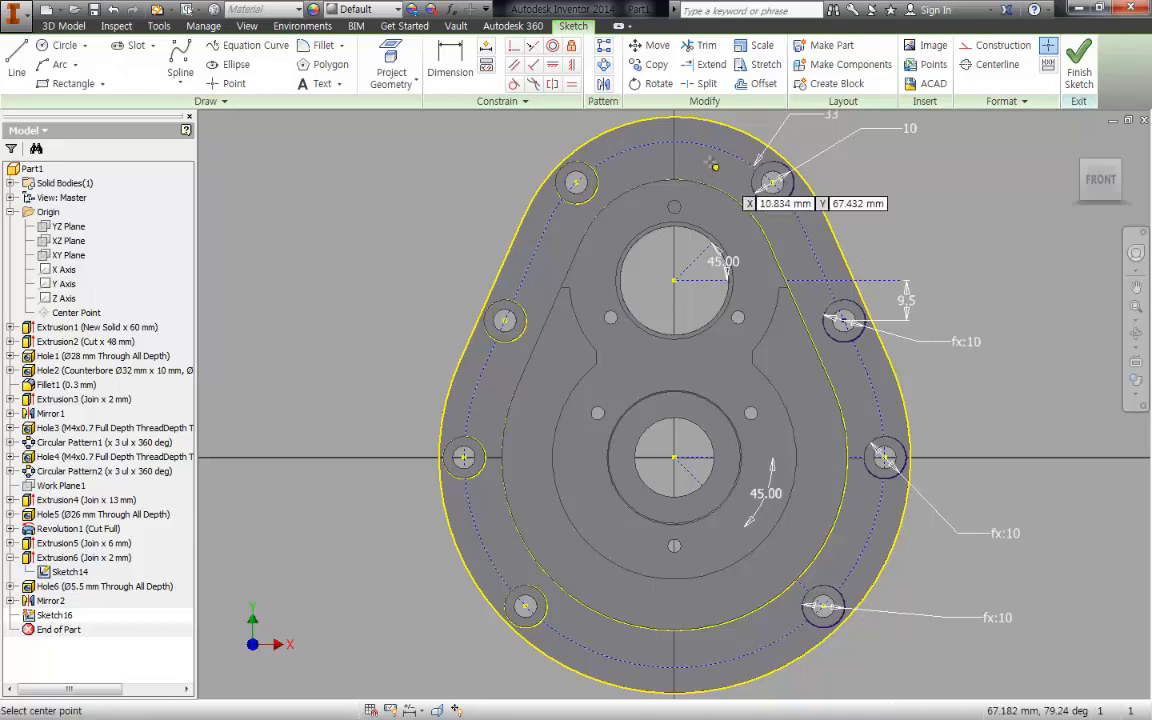
{"action": "left_click", "coordinate": [675, 142]}
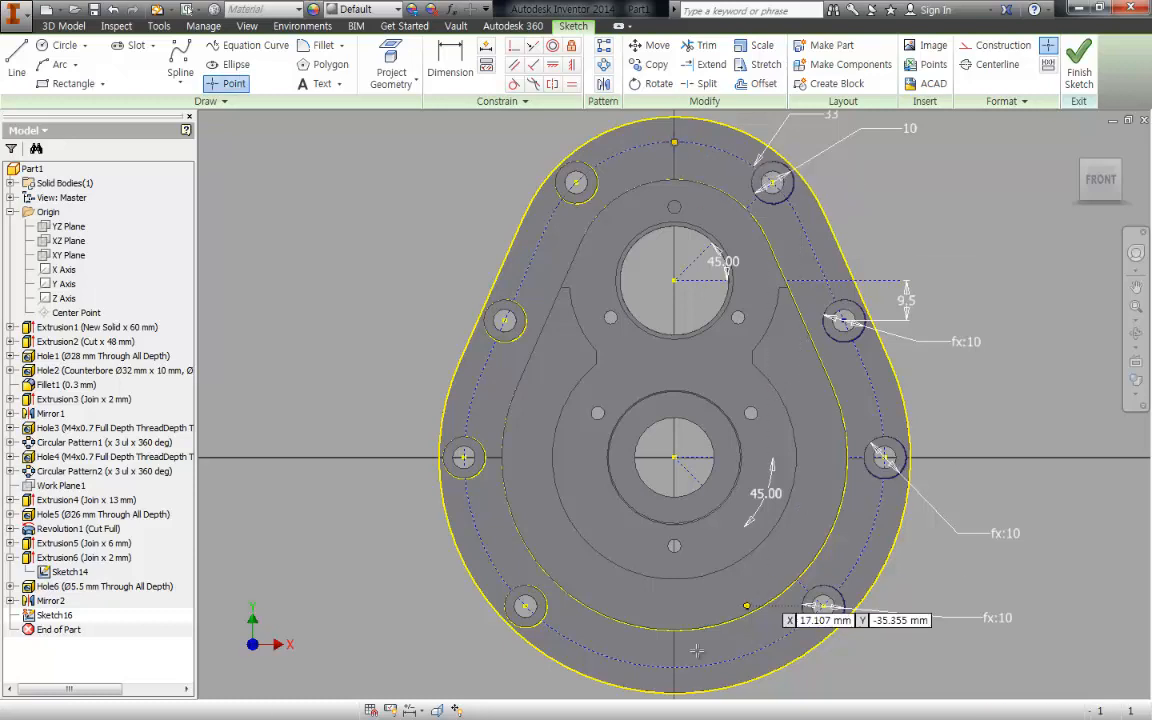
{"action": "left_click", "coordinate": [674, 667]}
{"action": "key", "text": "Escape"}
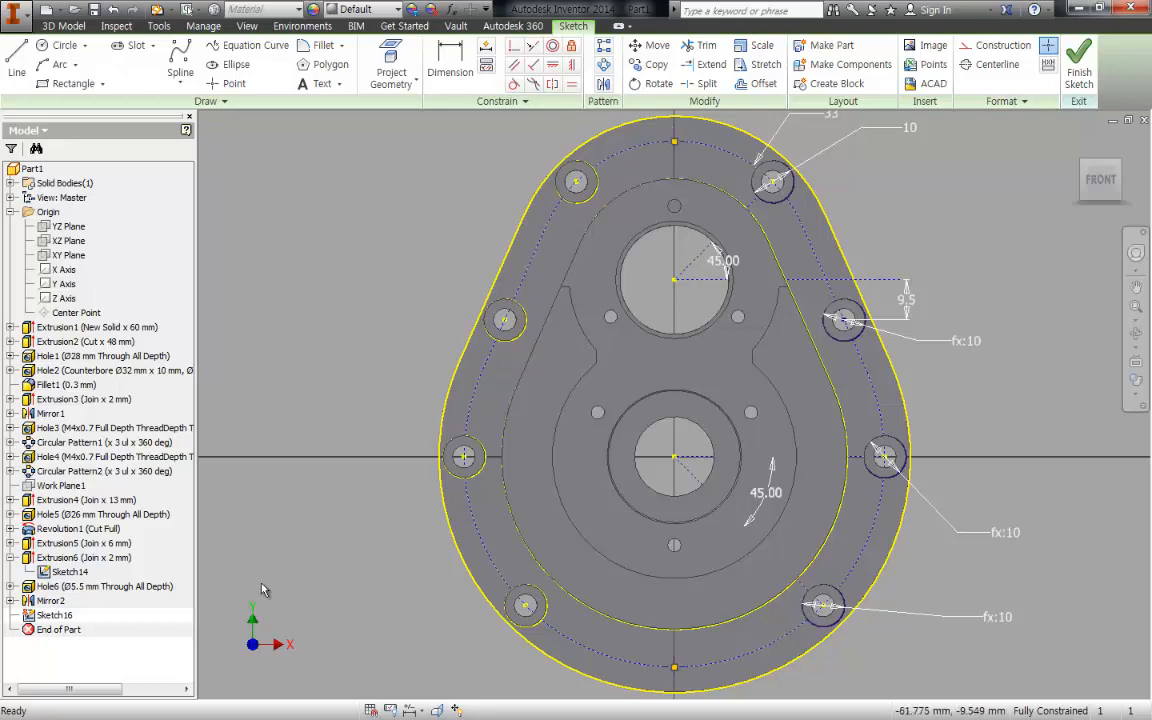
{"action": "right_click", "coordinate": [70, 580]}
{"action": "left_click", "coordinate": [349, 265]}
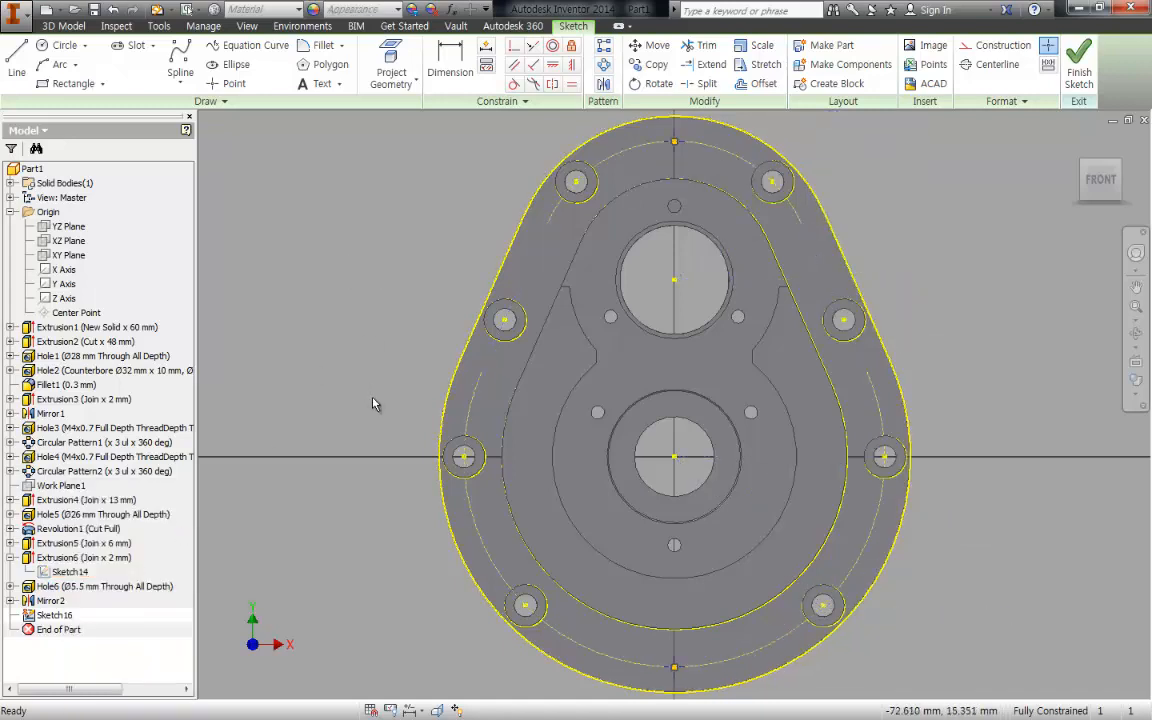
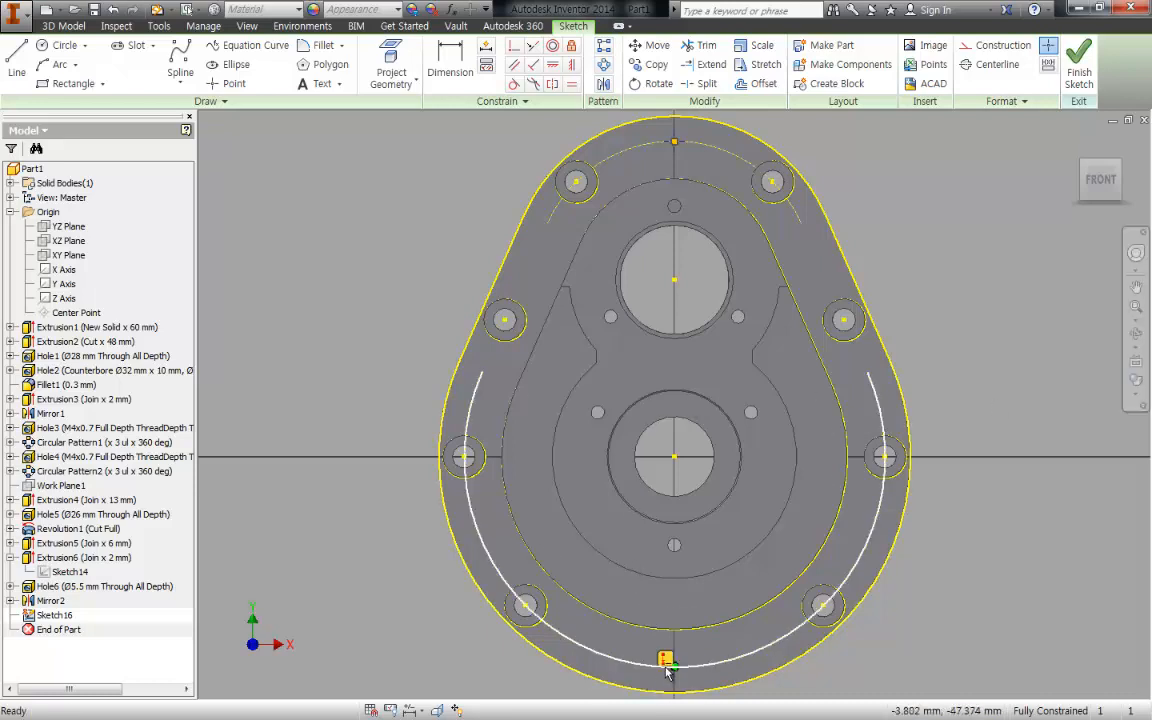
- Create 3.4 mm Through All holes at the two sketch points on the flange's vertical centreline, checking their locations against the PDF drawing
{"action": "left_click", "coordinate": [675, 143]}
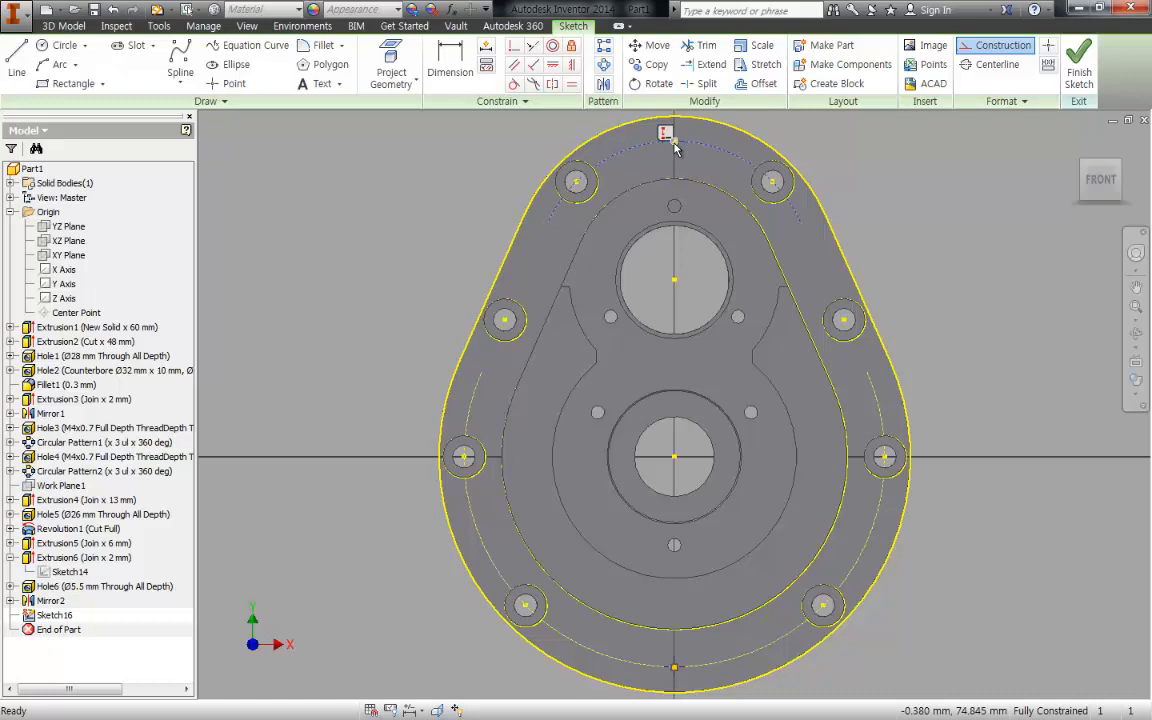
{"action": "middle_click_drag", "start_coordinate": [790, 328], "coordinate": [770, 319]}
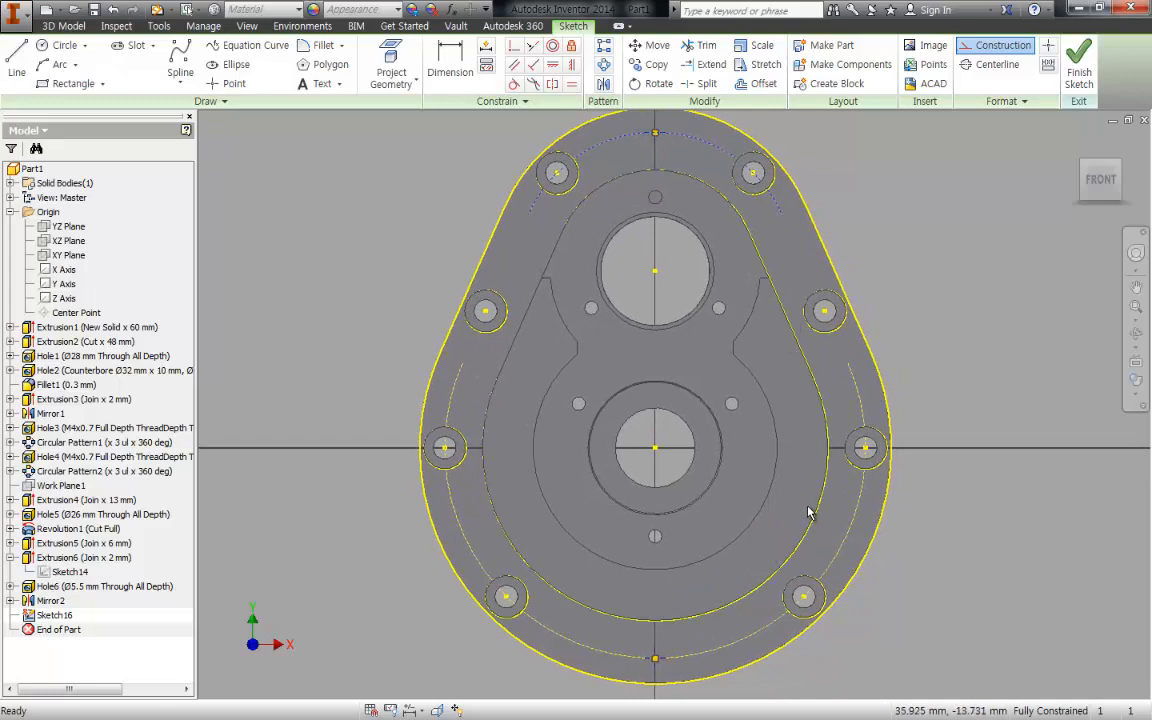
{"action": "key", "text": "h"}
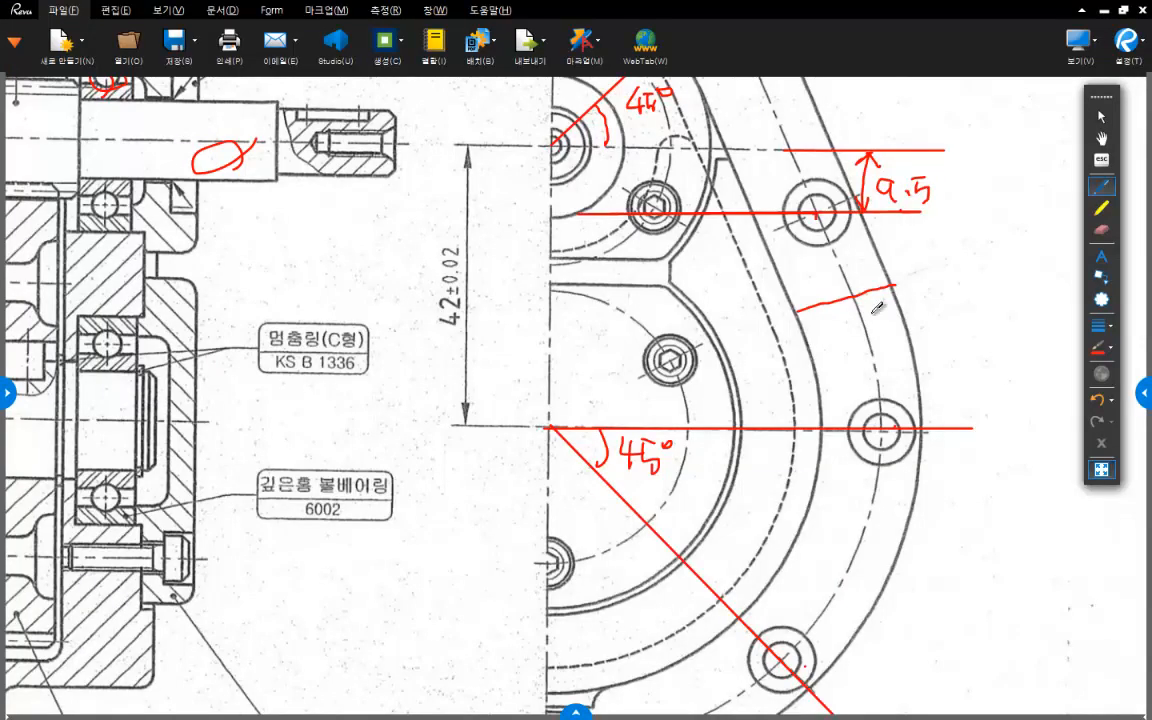
{"action": "mouse_move", "coordinate": [617, 379]}
{"action": "middle_mouse_down"}
{"action": "mouse_move", "coordinate": [620, 532]}
{"action": "mouse_move", "coordinate": [649, 675]}
{"action": "middle_mouse_up"}
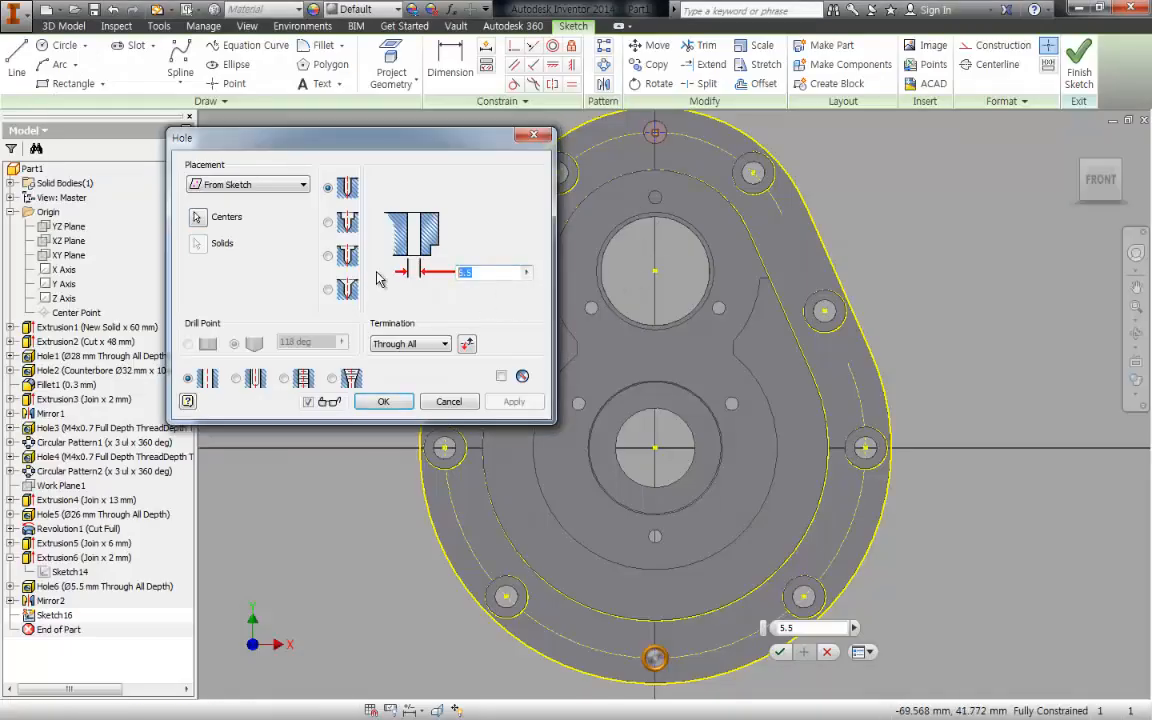
{"action": "type", "text": "3"}
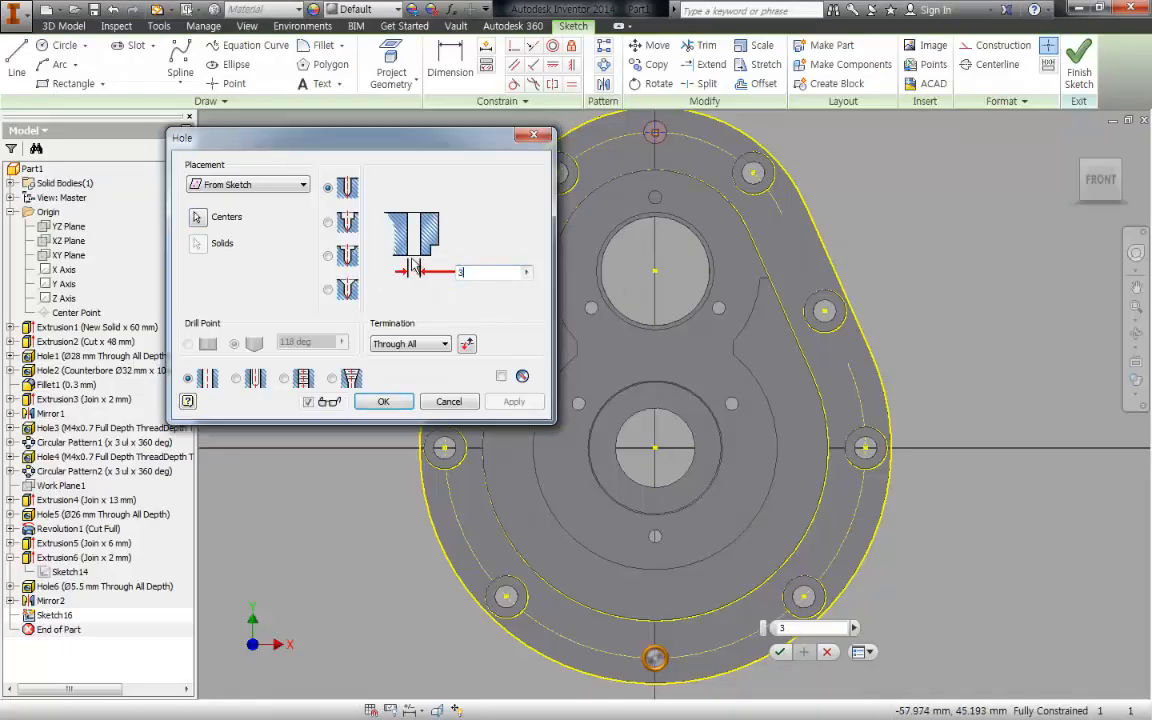
{"action": "type", "text": ".4"}
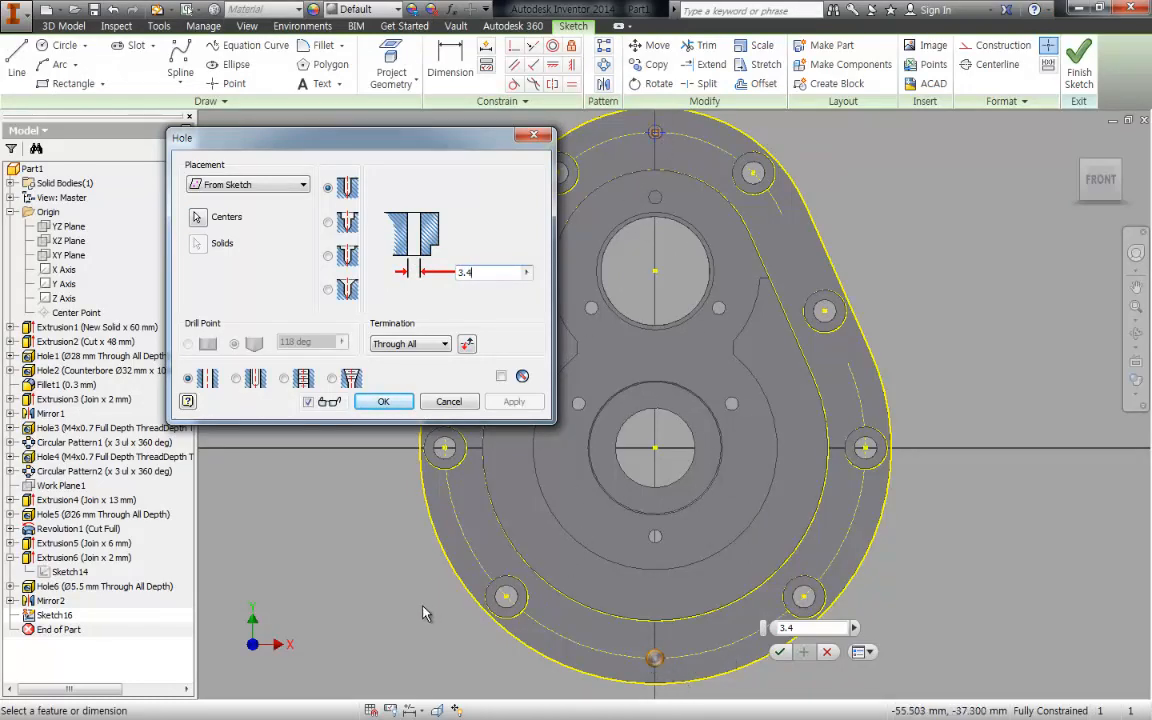
{"action": "left_click", "coordinate": [383, 401]}
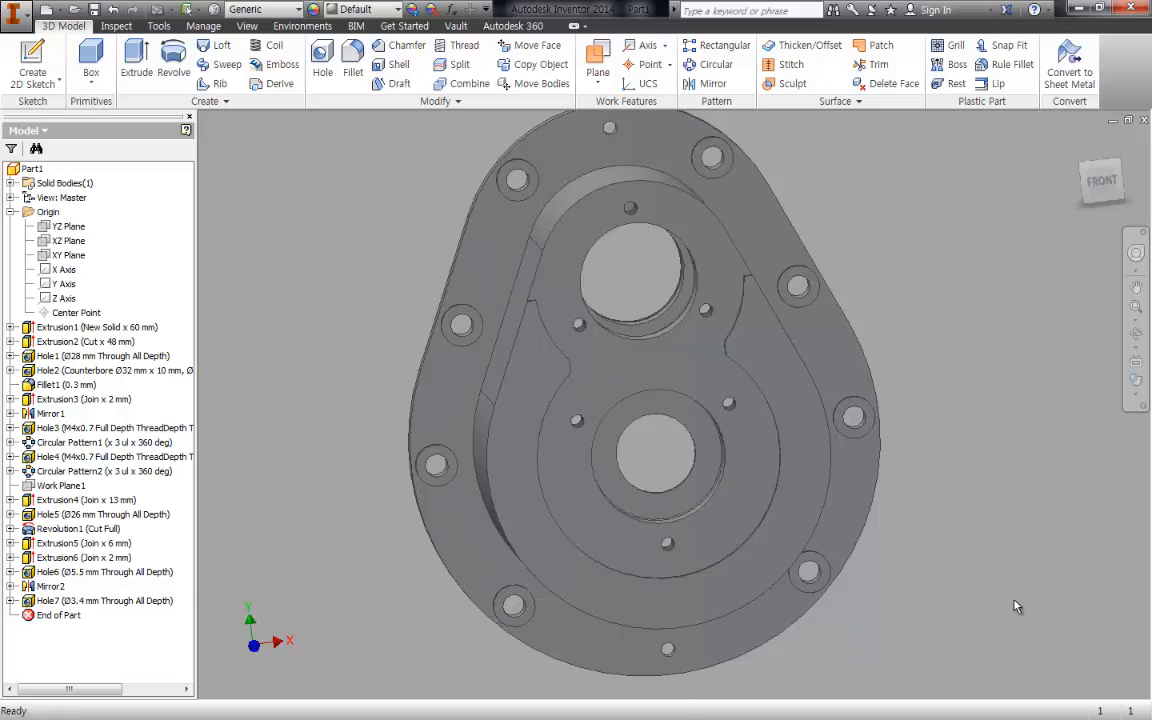
- Fillet the flange's outer front edge and the edge where the housing body meets the flange with a 3 mm radius
{"action": "key", "text": "F6"}
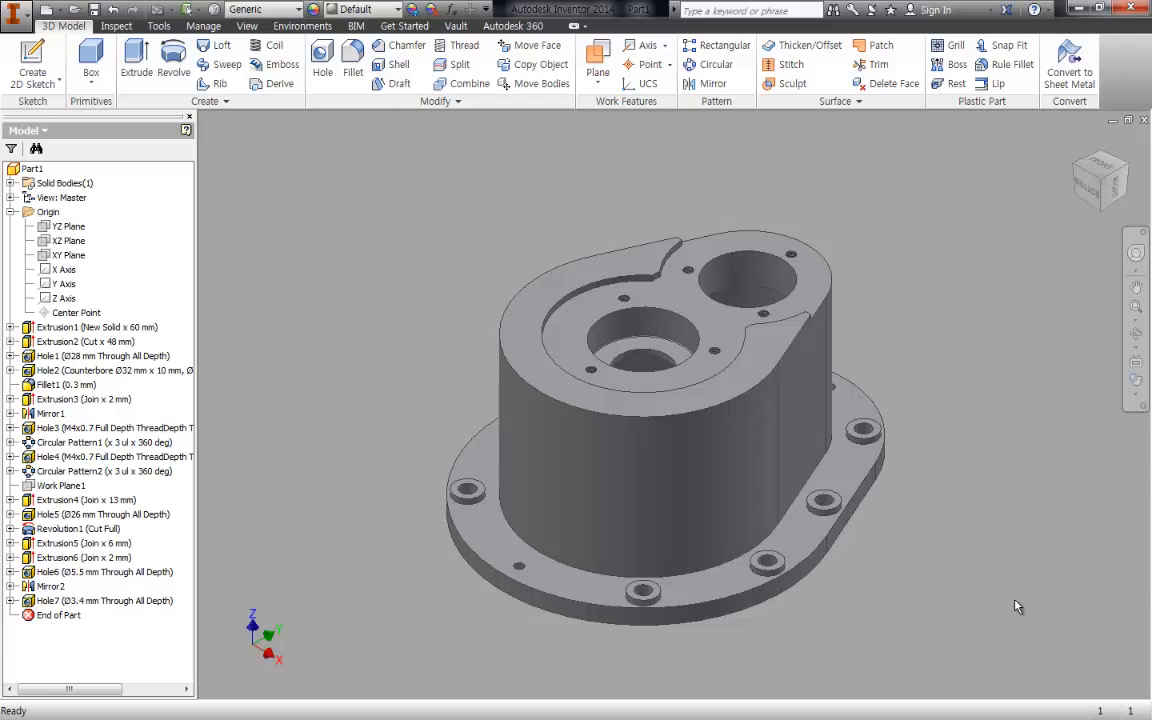
{"action": "scroll", "coordinate": [872, 540], "scroll_direction": "up", "scroll_amount": 3}
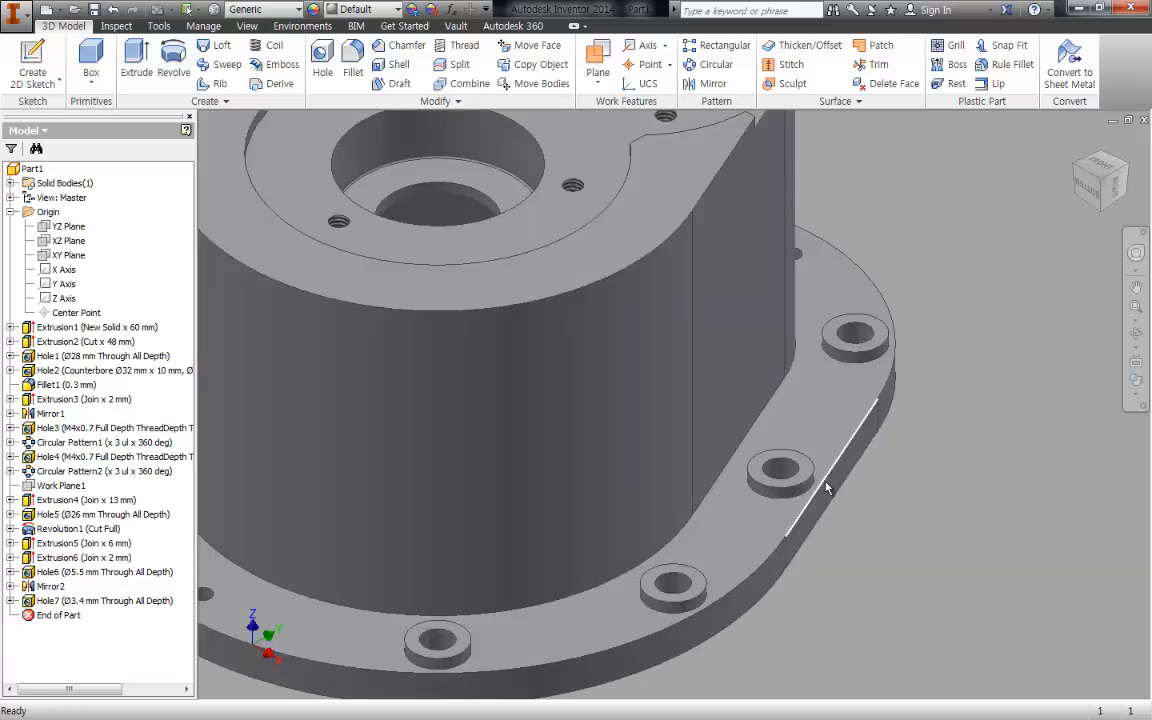
{"action": "scroll", "coordinate": [829, 474], "scroll_direction": "down", "scroll_amount": 3}
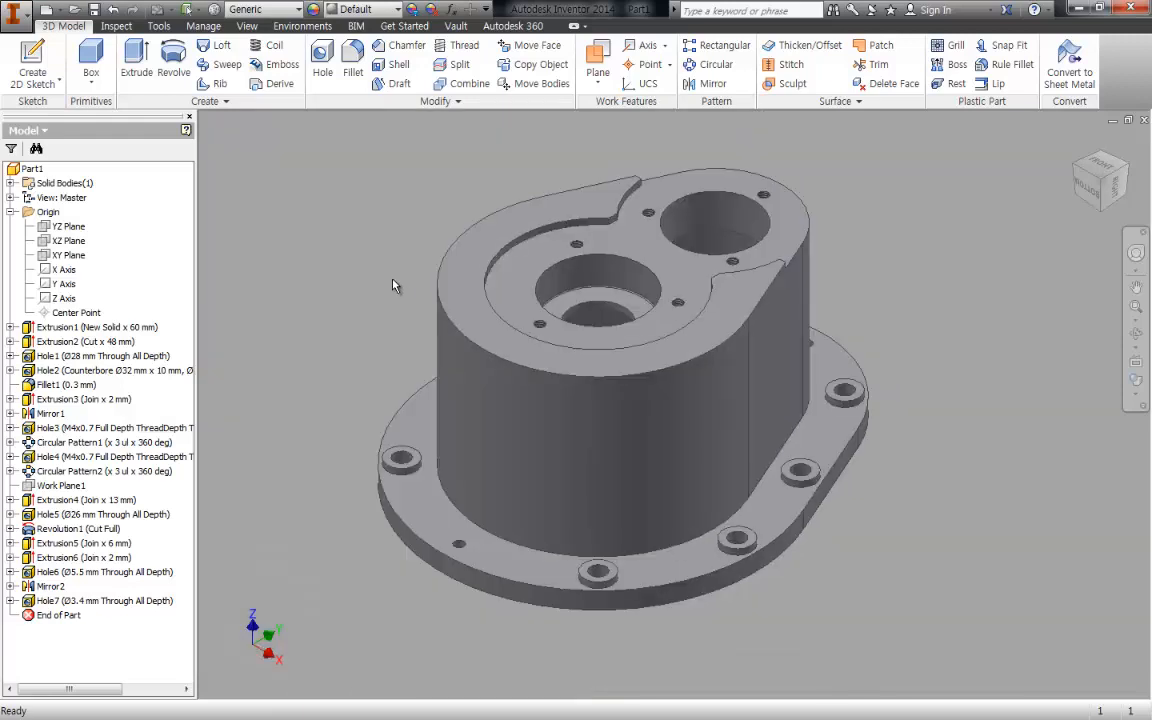
{"action": "key", "text": "f"}
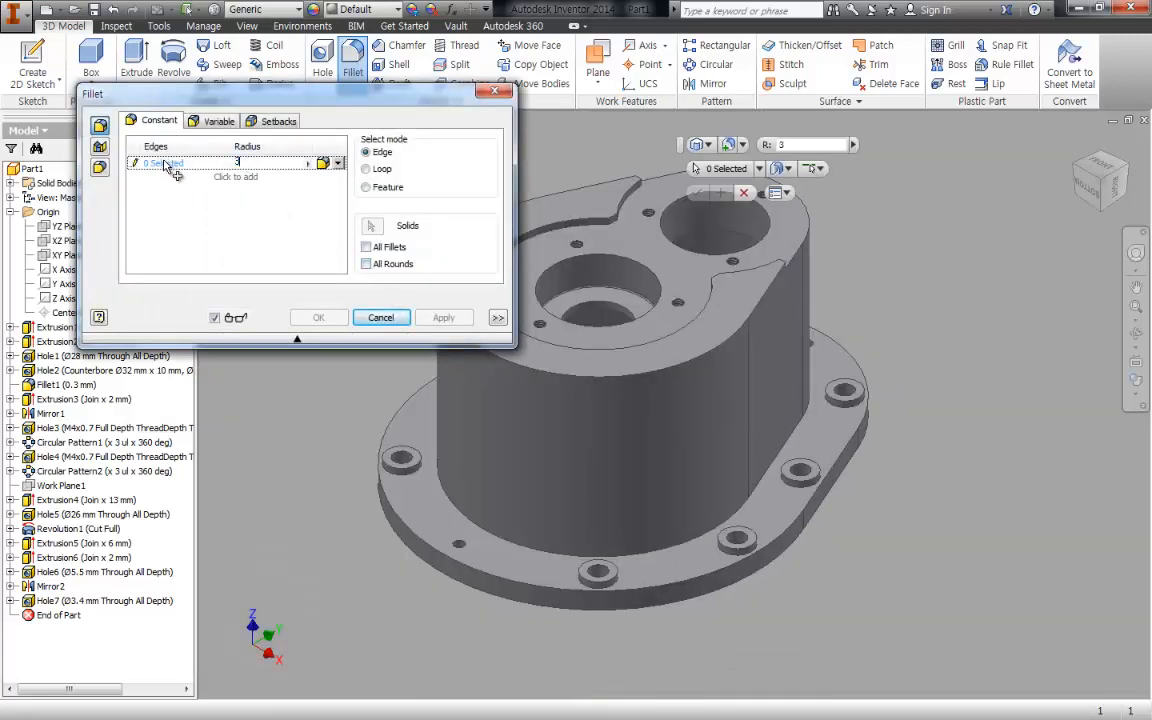
{"action": "left_click", "coordinate": [492, 582]}
{"action": "type", "text": "3"}
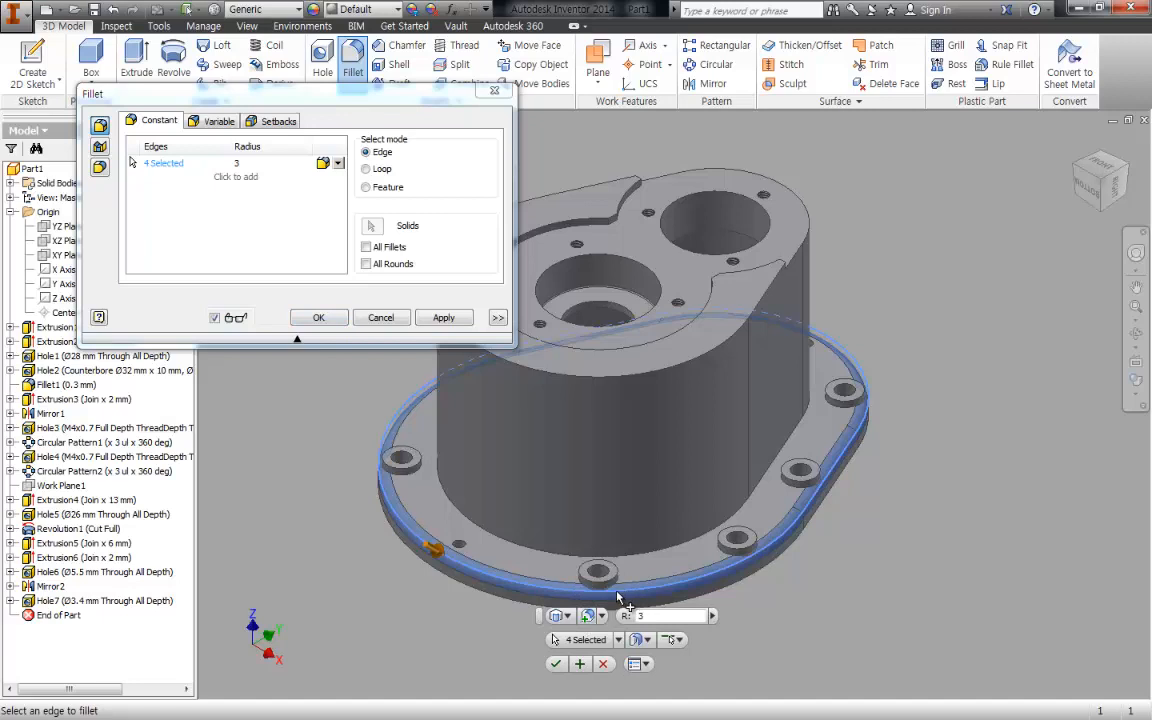
{"action": "left_click", "coordinate": [450, 505]}
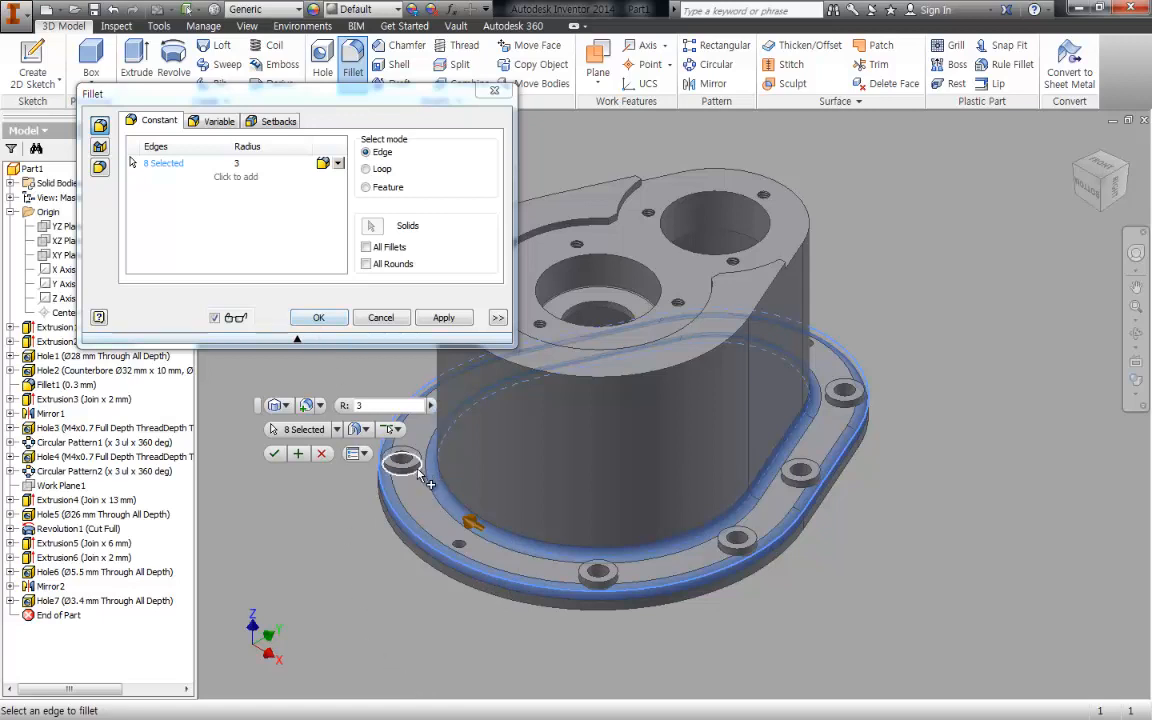
{"action": "left_click", "coordinate": [318, 317]}
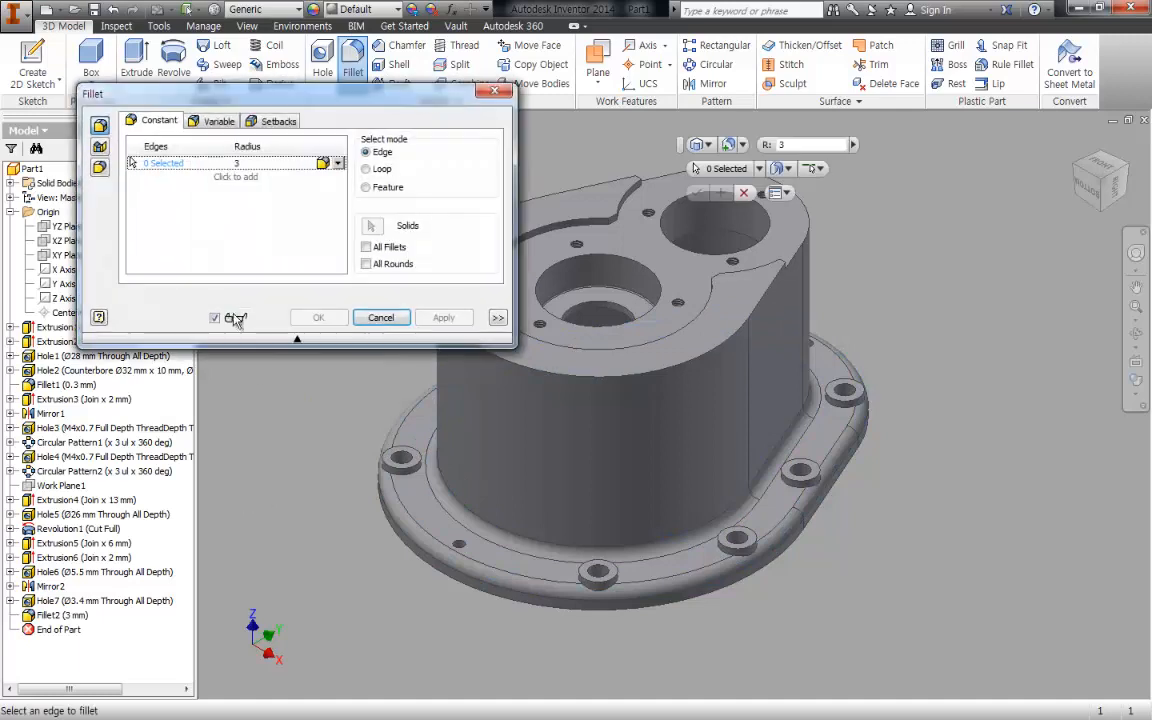
- Fillet the base edges of all eight bolt bosses on the flange with a 3 mm radius
{"action": "left_click", "coordinate": [597, 588]}
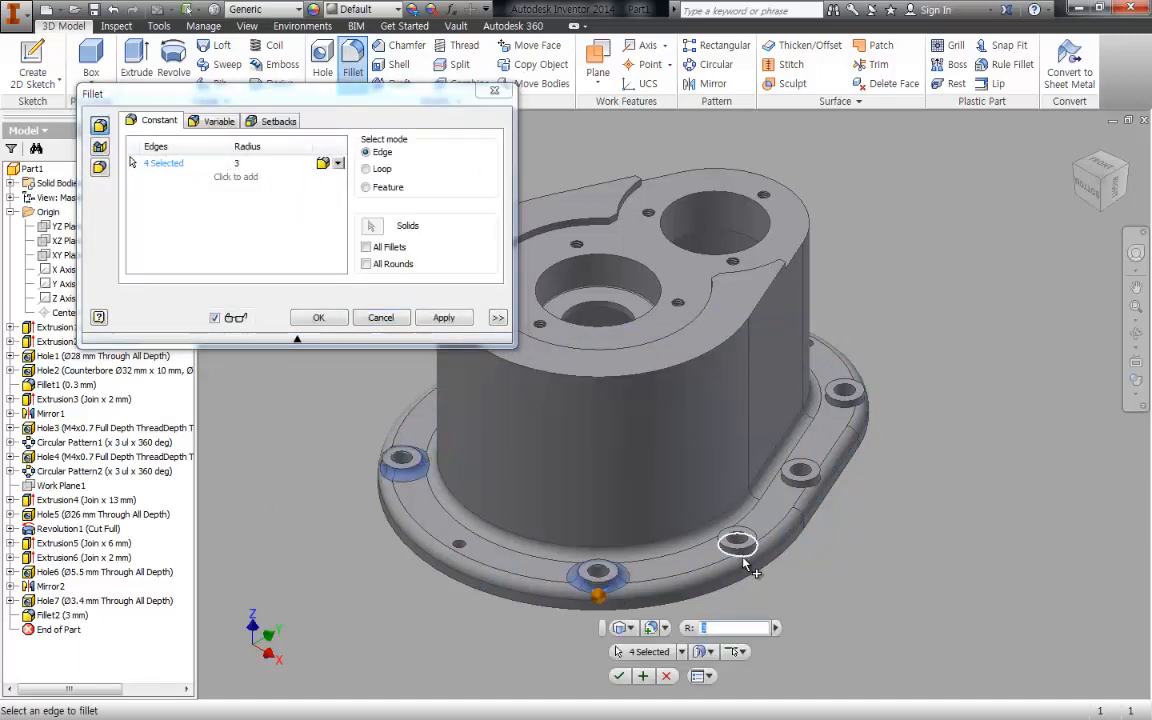
{"action": "left_click", "coordinate": [738, 548]}
{"action": "left_click", "coordinate": [801, 482]}
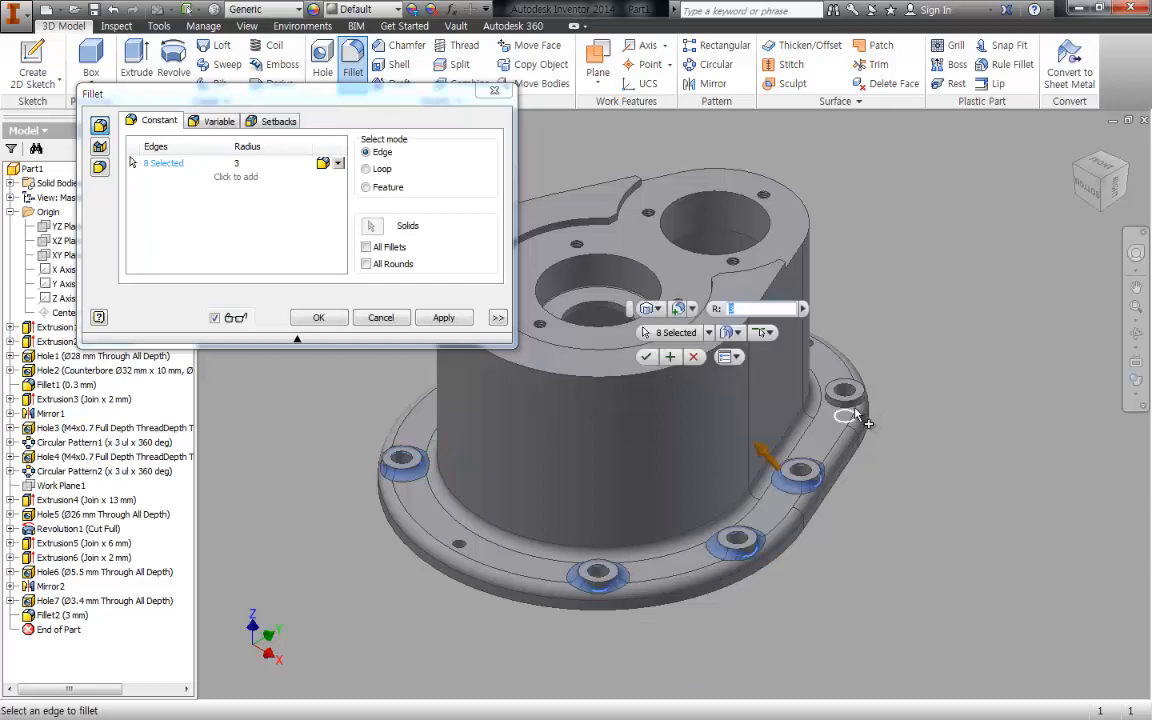
{"action": "left_click", "coordinate": [855, 415]}
{"action": "middle_click_drag", "start_coordinate": [855, 415], "coordinate": [680, 355], "text": "shift"}
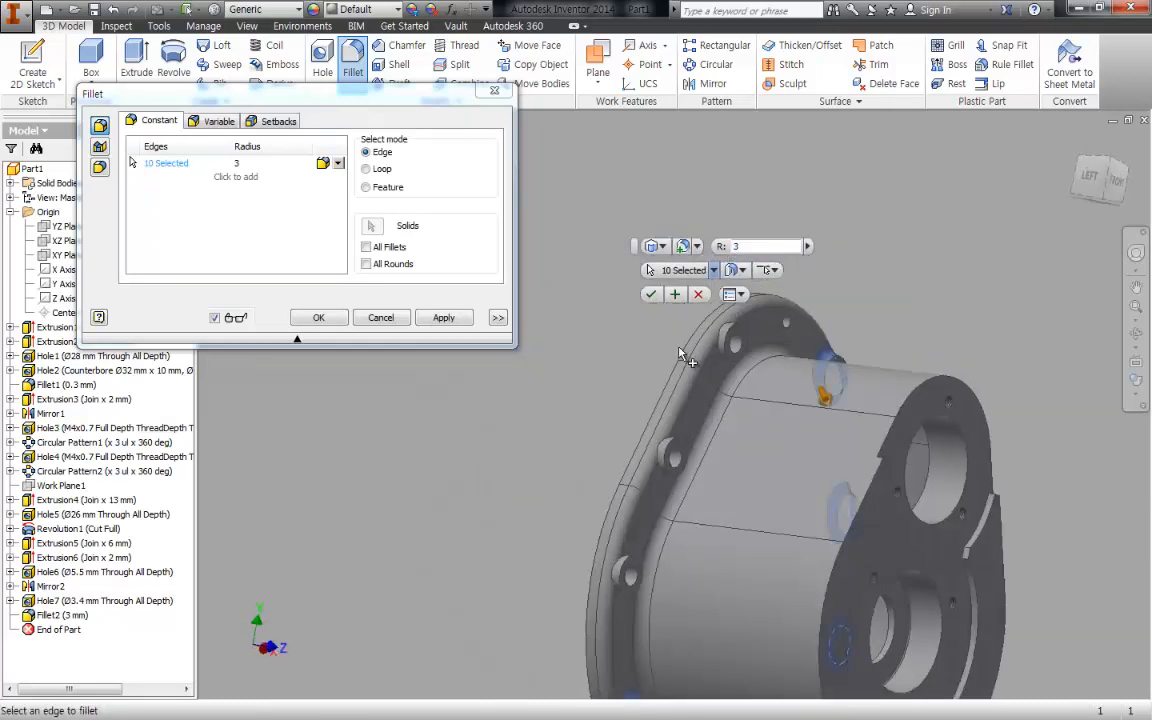
{"action": "scroll", "coordinate": [728, 340], "scroll_direction": "up", "scroll_amount": 2}
{"action": "left_click", "coordinate": [725, 338]}
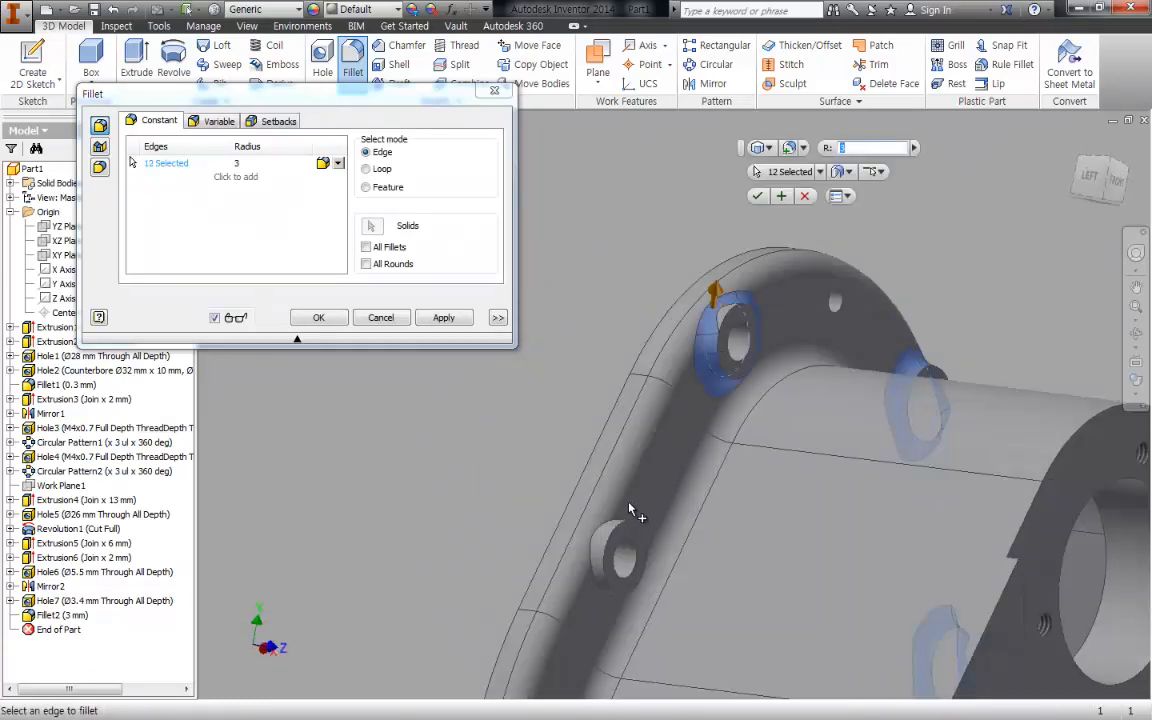
{"action": "left_click", "coordinate": [612, 548]}
{"action": "middle_click_drag", "start_coordinate": [557, 558], "coordinate": [587, 304]}
{"action": "left_click", "coordinate": [543, 533]}
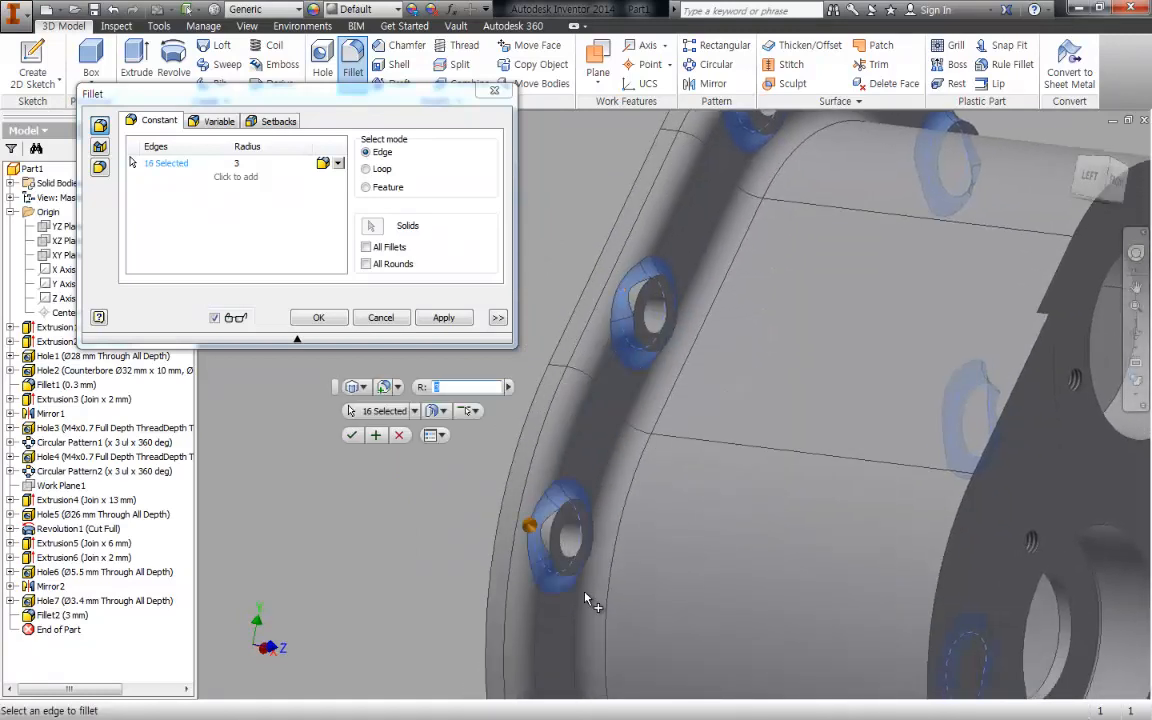
{"action": "middle_click_drag", "start_coordinate": [587, 600], "coordinate": [632, 428]}
{"action": "scroll", "coordinate": [785, 506], "scroll_direction": "up", "scroll_amount": 4}
{"action": "middle_click_drag", "start_coordinate": [857, 502], "coordinate": [690, 495], "text": "shift"}
{"action": "middle_click_drag", "start_coordinate": [768, 484], "coordinate": [800, 484], "text": "shift"}
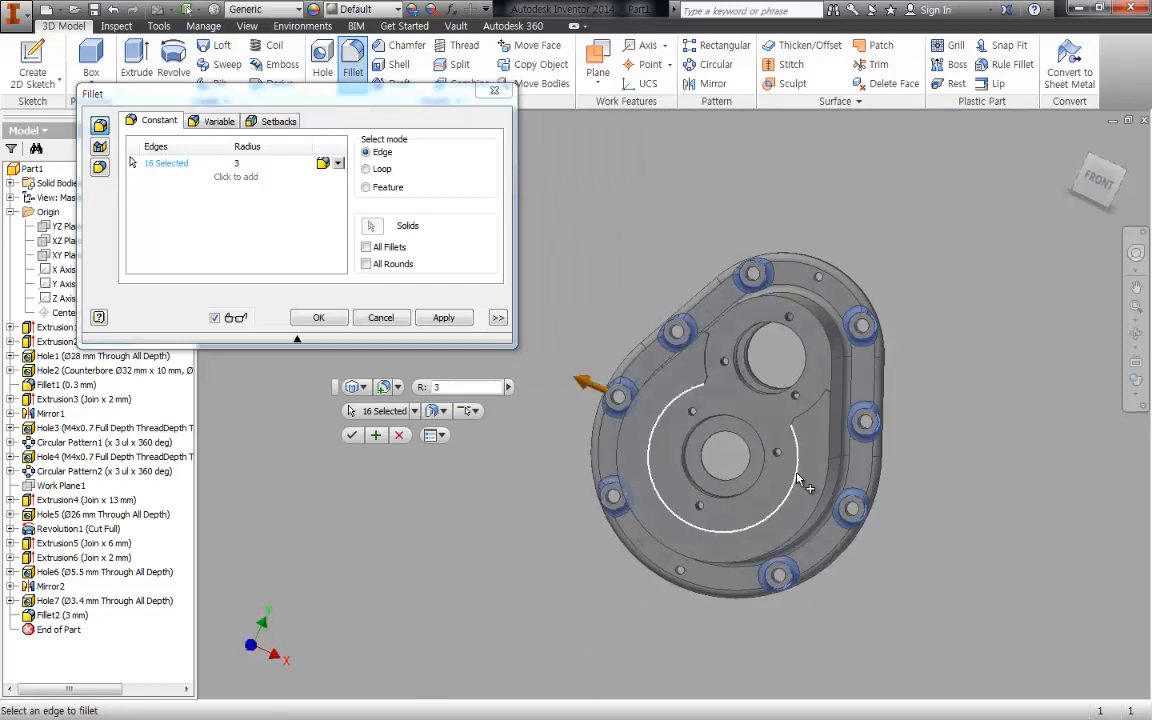
{"action": "left_click", "coordinate": [318, 317]}
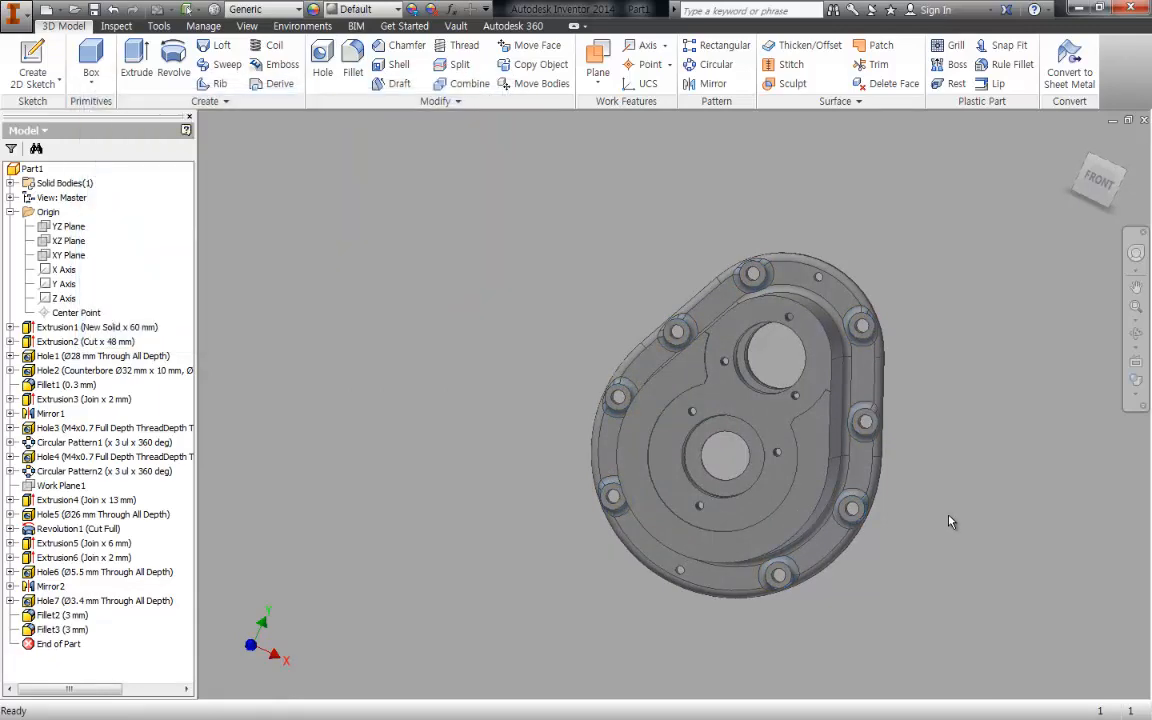
- Switch to the PDF viewer and examine the flange's inner rear corner in the assembly drawing's section view, circling it in red
{"action": "key", "text": "F6"}
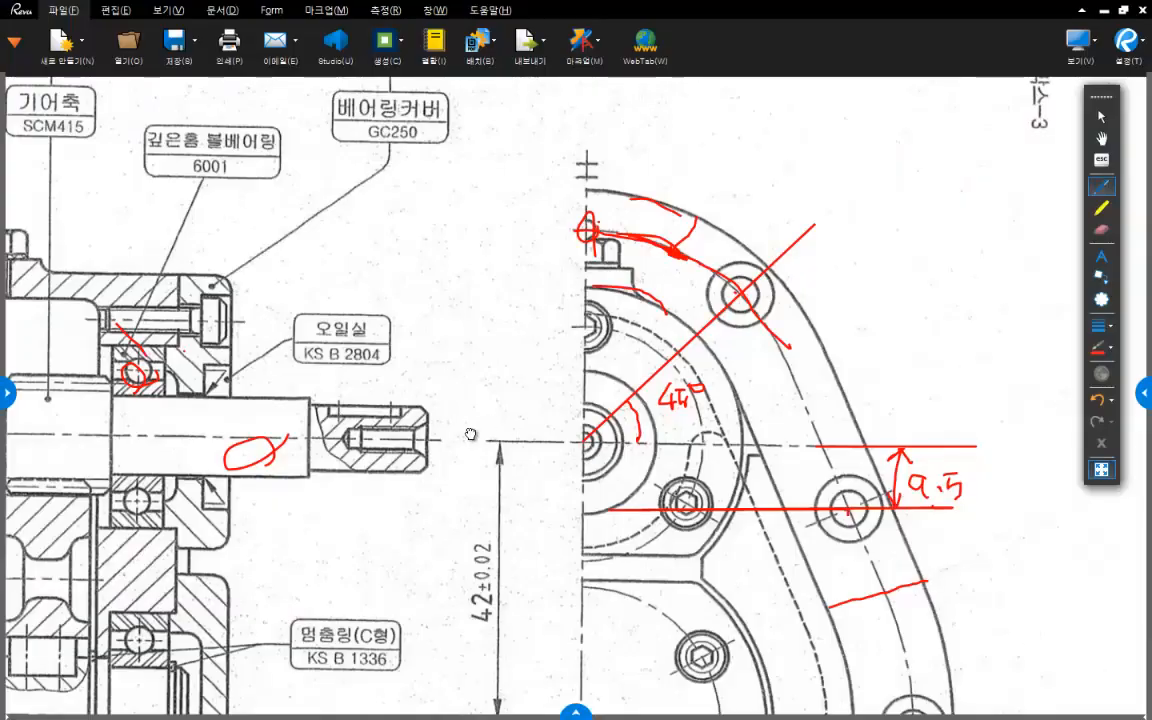
{"action": "mouse_move", "coordinate": [390, 440]}
{"action": "left_mouse_down"}
{"action": "mouse_move", "coordinate": [733, 313]}
{"action": "mouse_move", "coordinate": [697, 337]}
{"action": "mouse_move", "coordinate": [730, 362]}
{"action": "left_mouse_up"}
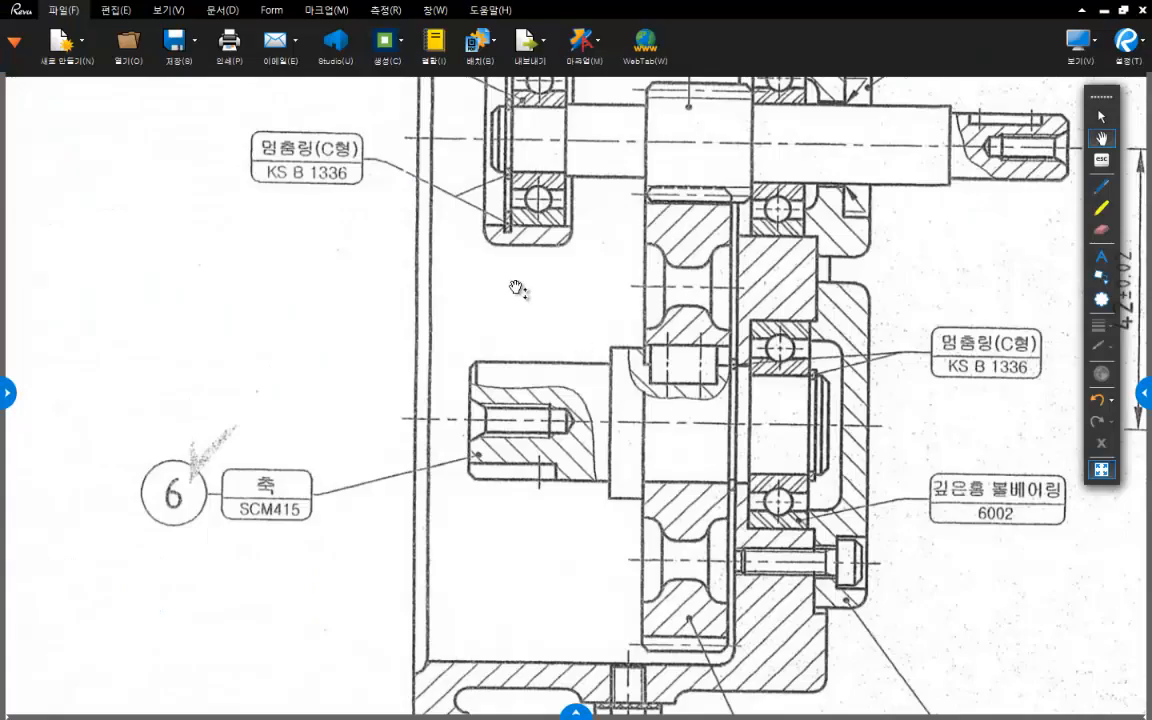
{"action": "mouse_move", "coordinate": [450, 234]}
{"action": "left_mouse_down"}
{"action": "mouse_move", "coordinate": [509, 396]}
{"action": "mouse_move", "coordinate": [550, 465]}
{"action": "left_mouse_up"}
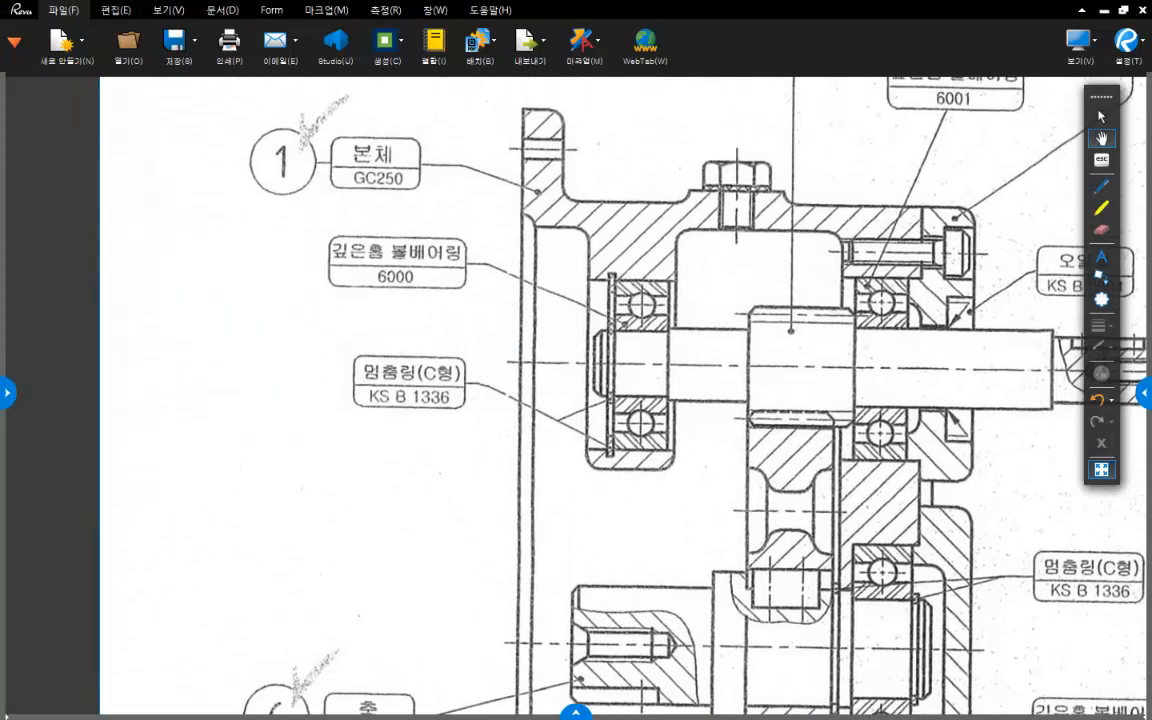
{"action": "left_click", "coordinate": [1101, 185]}
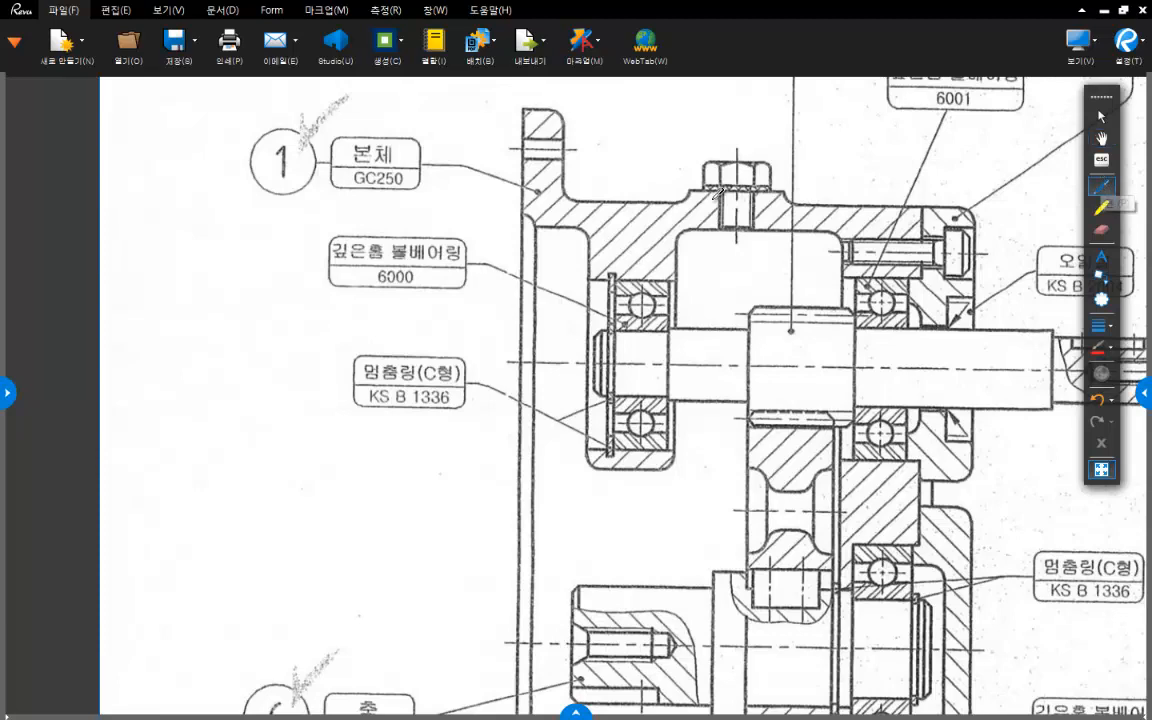
{"action": "mouse_move", "coordinate": [553, 222]}
{"action": "left_mouse_down"}
{"action": "mouse_move", "coordinate": [530, 240]}
{"action": "mouse_move", "coordinate": [521, 230]}
{"action": "left_mouse_up"}
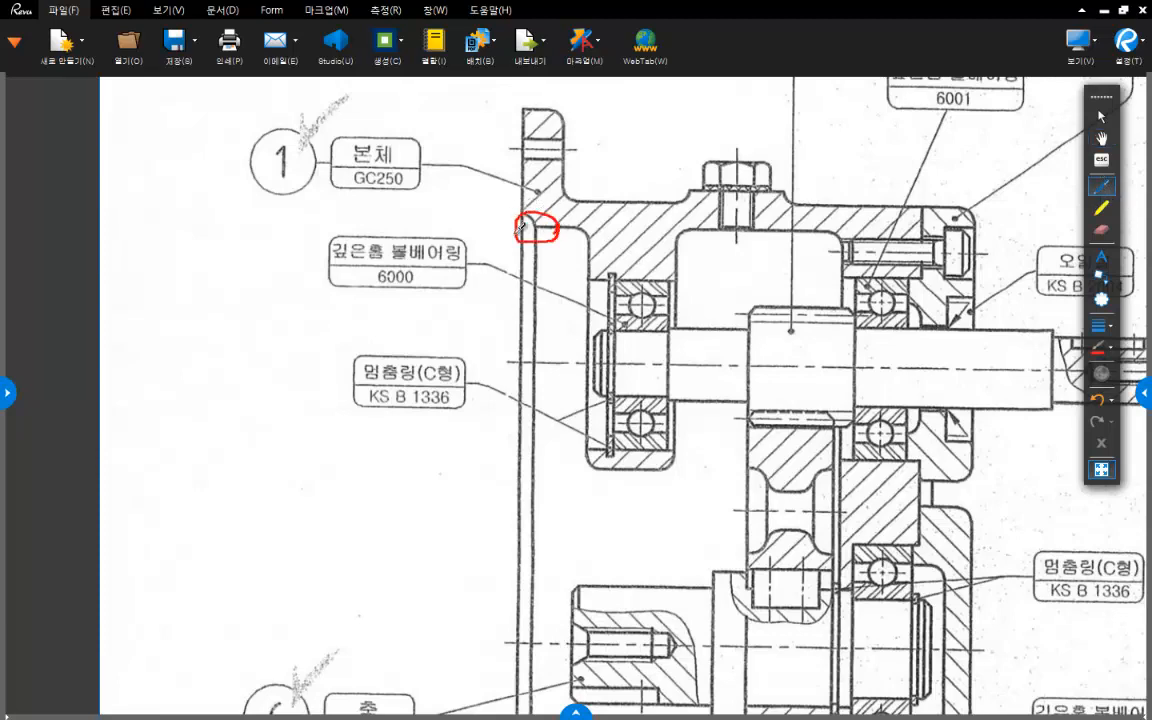
{"action": "mouse_move", "coordinate": [468, 210]}
{"action": "middle_mouse_down"}
{"action": "mouse_move", "coordinate": [467, 296]}
{"action": "mouse_move", "coordinate": [528, 217]}
{"action": "middle_mouse_up"}
{"action": "scroll", "coordinate": [564, 258], "scroll_direction": "up", "scroll_amount": 4}
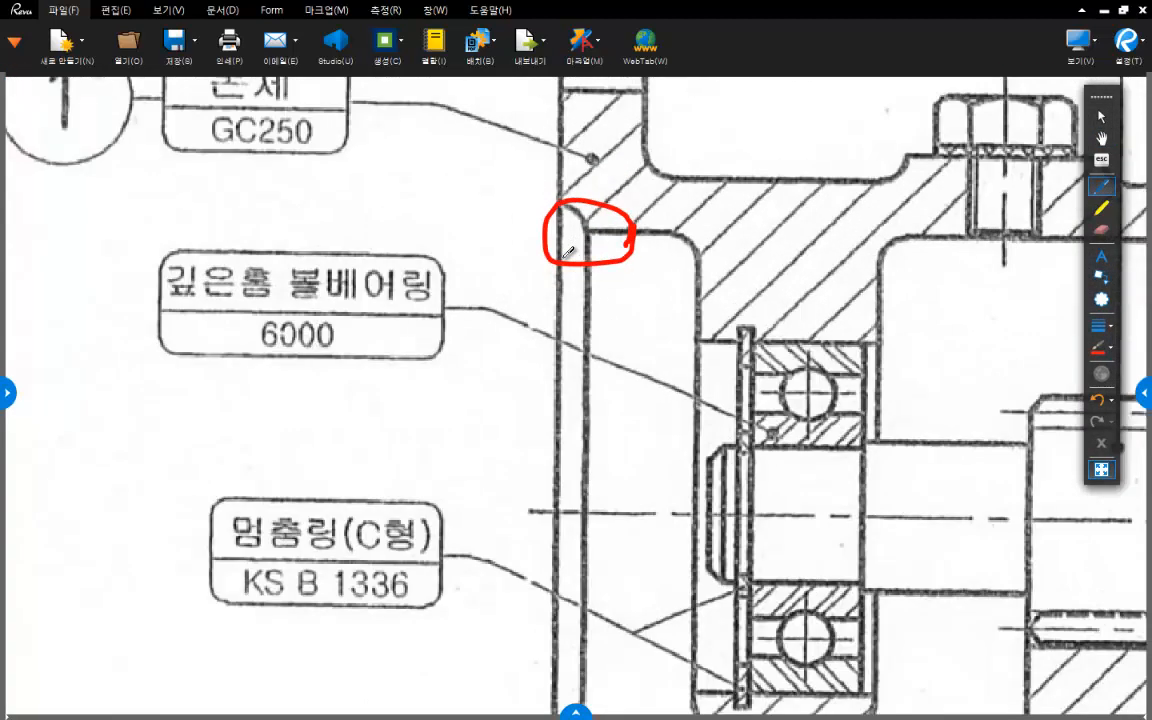
- Erase the red circle and hatch the recess at the flange's inner rear corner in the section view
{"action": "left_click", "coordinate": [1101, 229]}
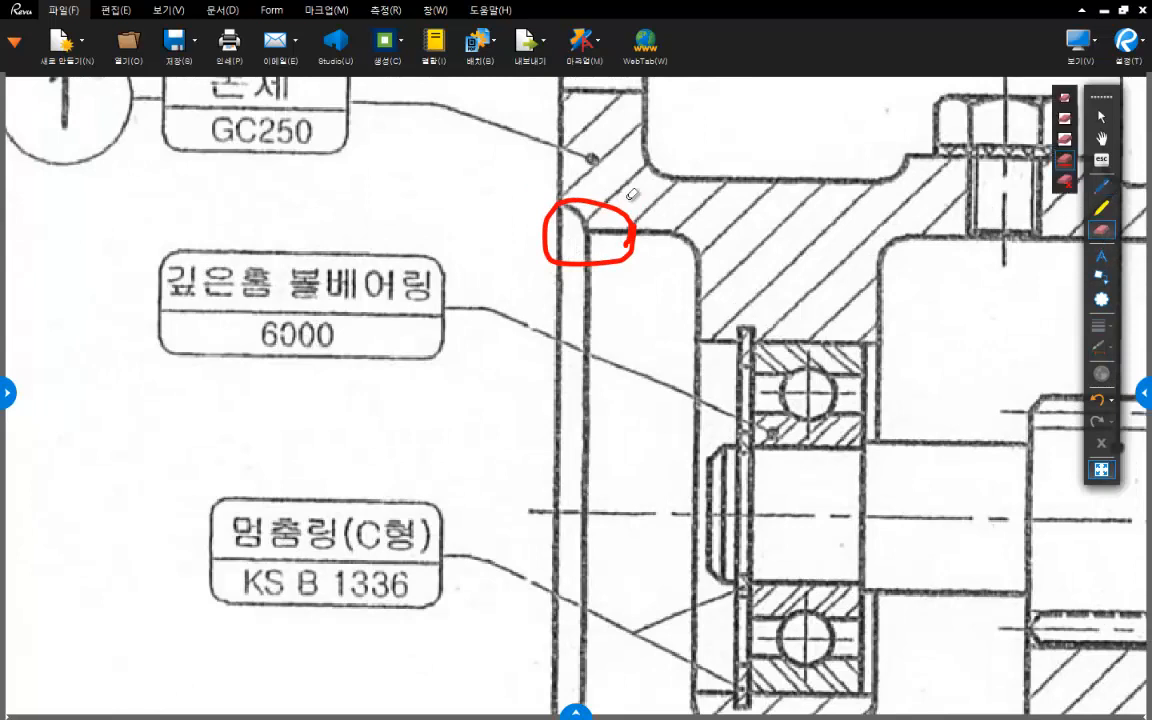
{"action": "left_click", "coordinate": [628, 205]}
{"action": "left_click", "coordinate": [1101, 185]}
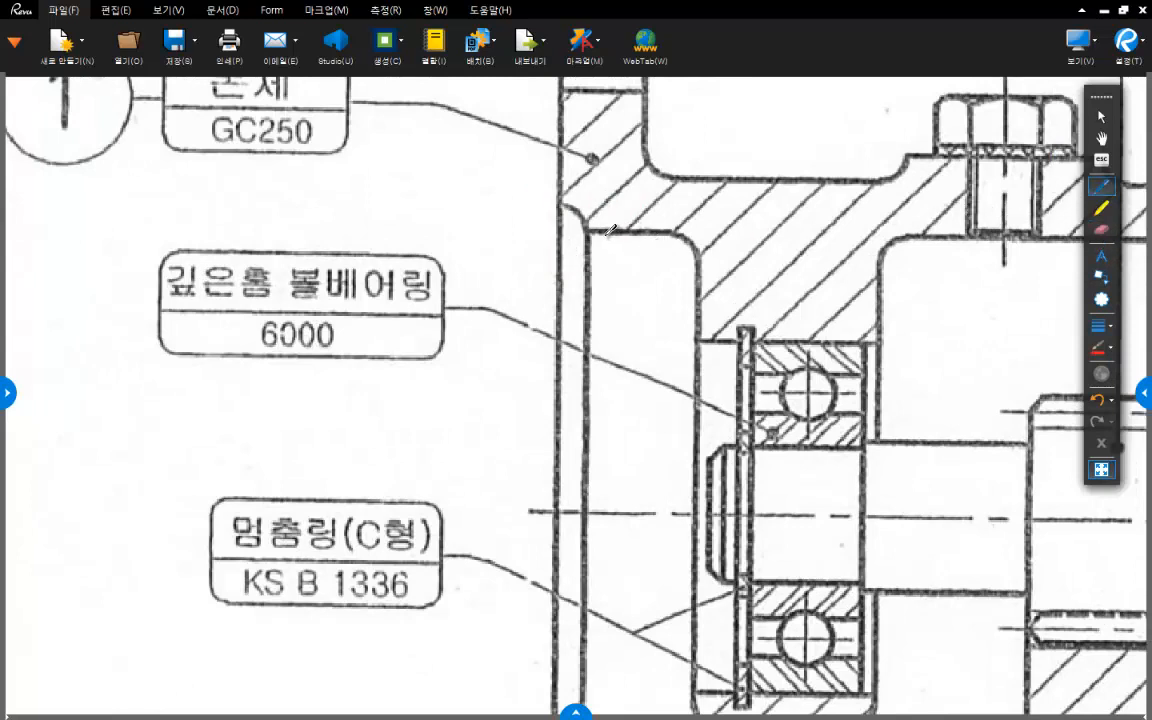
{"action": "mouse_move", "coordinate": [593, 232]}
{"action": "left_mouse_down"}
{"action": "mouse_move", "coordinate": [557, 232]}
{"action": "mouse_move", "coordinate": [557, 205]}
{"action": "mouse_move", "coordinate": [558, 232]}
{"action": "mouse_move", "coordinate": [583, 231]}
{"action": "left_mouse_up"}
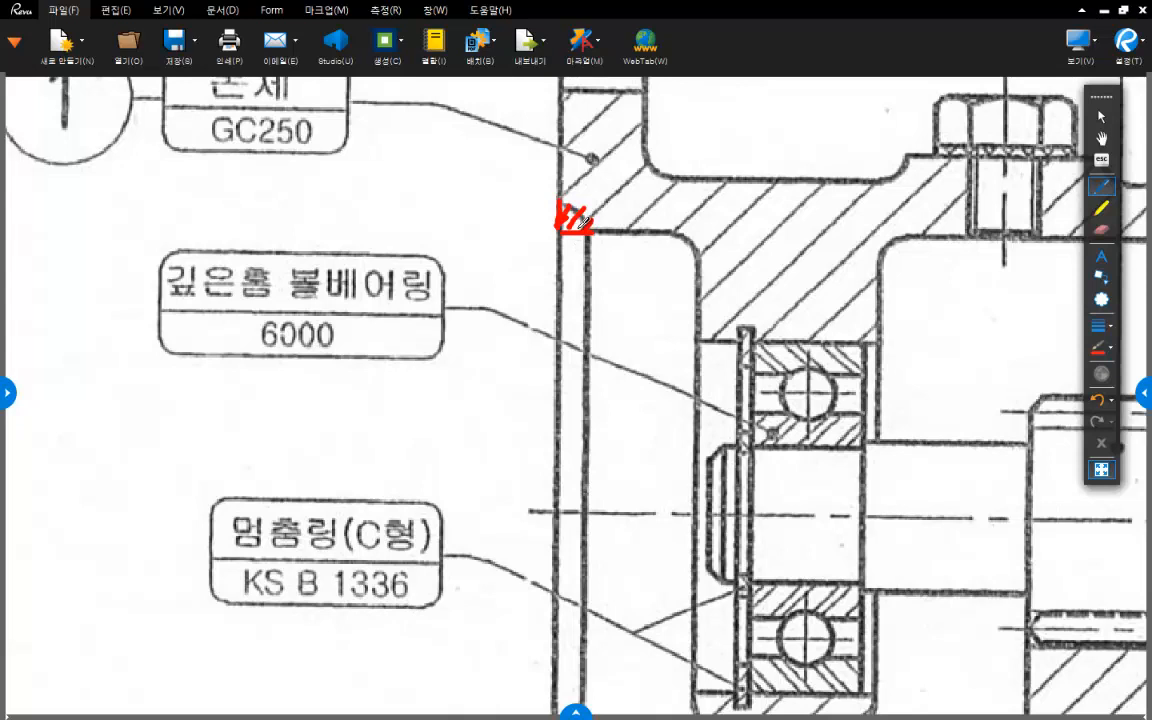
- Erase the hatching and mark the outline of the rounded recess at the flange's inner rear corner in red
{"action": "left_click", "coordinate": [1101, 229]}
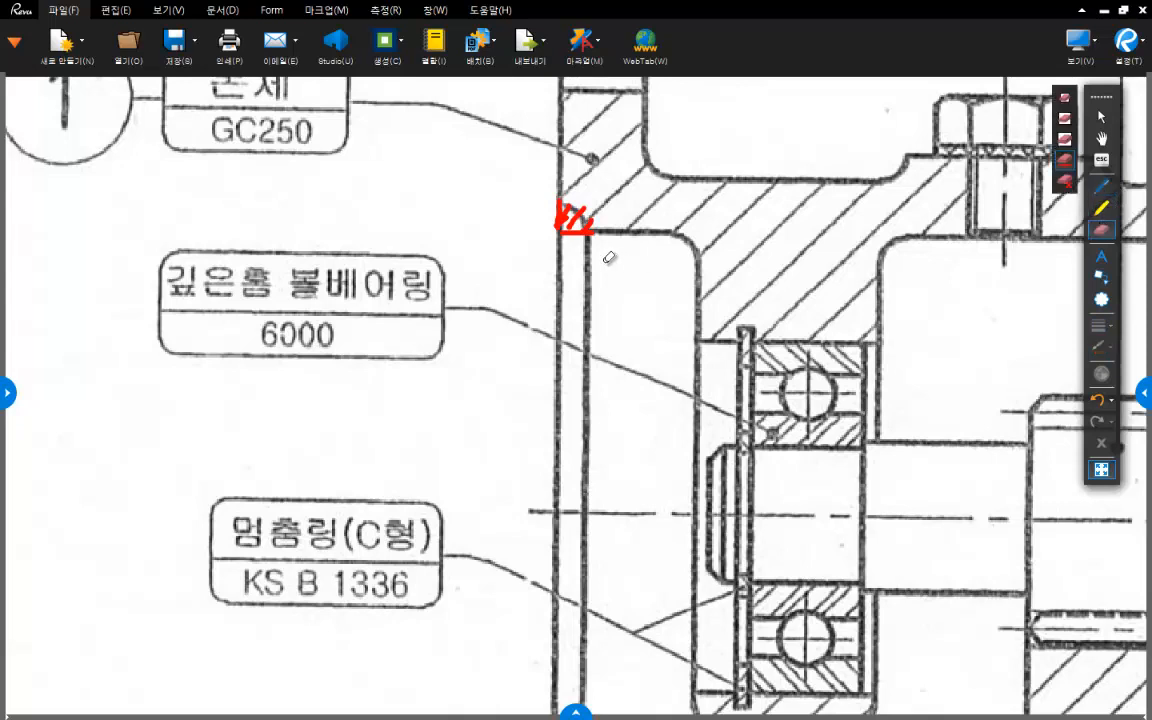
{"action": "left_click_drag", "start_coordinate": [562, 205], "coordinate": [575, 240]}
{"action": "left_click", "coordinate": [1101, 186]}
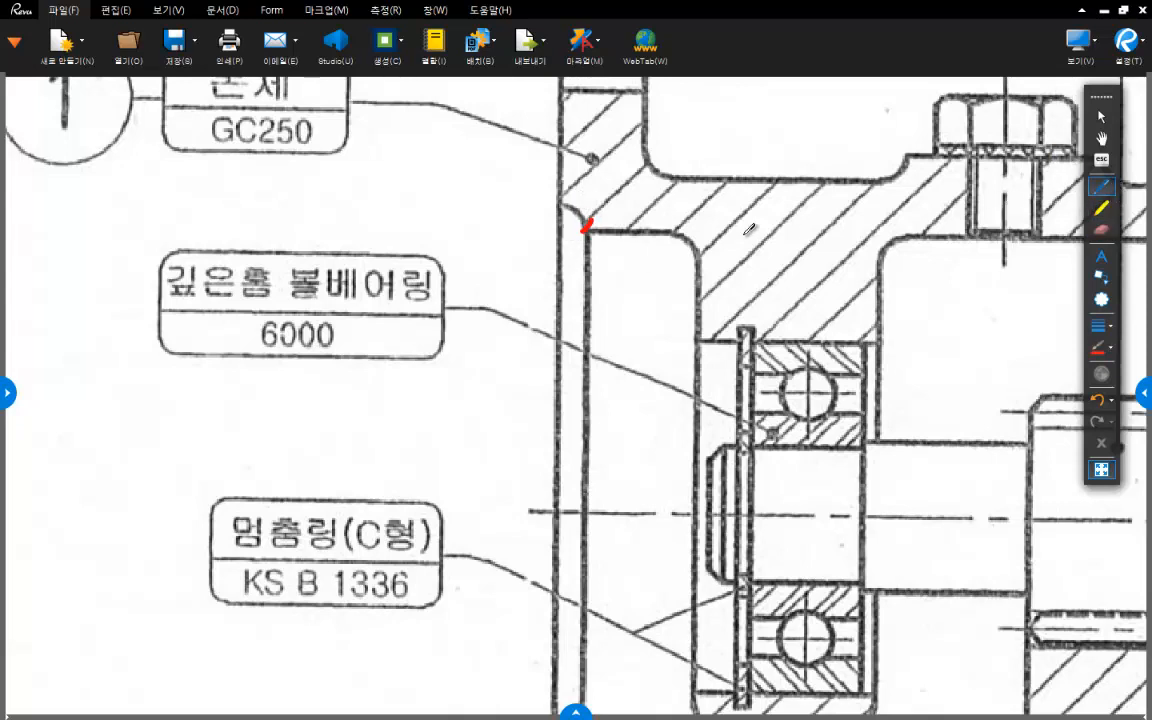
{"action": "mouse_move", "coordinate": [560, 203]}
{"action": "left_mouse_down"}
{"action": "mouse_move", "coordinate": [582, 203]}
{"action": "mouse_move", "coordinate": [592, 231]}
{"action": "mouse_move", "coordinate": [594, 200]}
{"action": "left_mouse_up"}
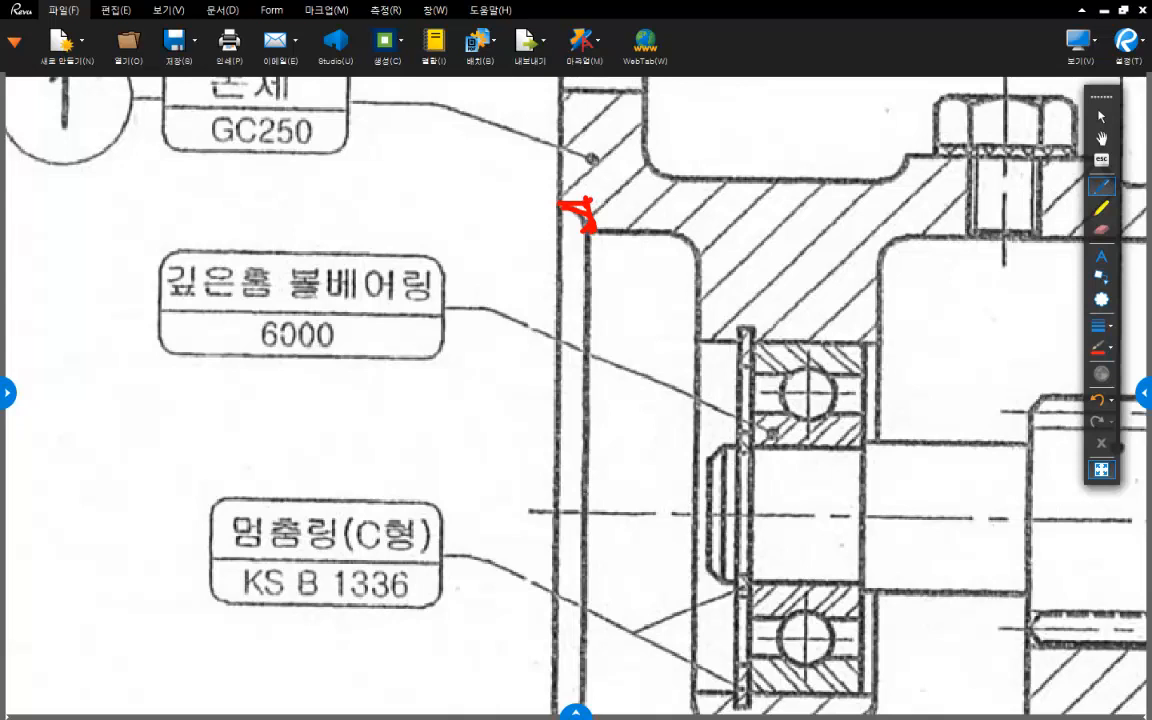
{"action": "key", "text": "Escape"}
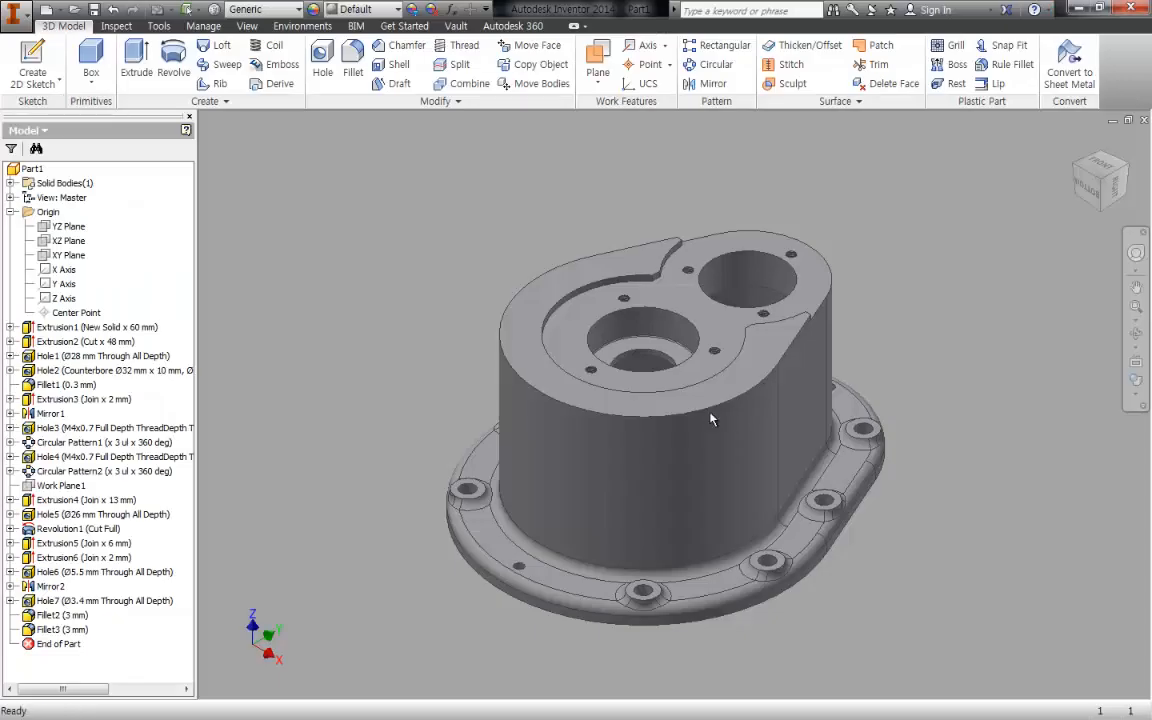
- Switch to Inventor, start a sketch on the flange's rear face, and offset the inner opening's outline outward by about 2.9 mm
{"action": "mouse_move", "coordinate": [715, 414]}
{"action": "middle_mouse_down", "text": "shift"}
{"action": "mouse_move", "coordinate": [674, 380]}
{"action": "mouse_move", "coordinate": [707, 276]}
{"action": "middle_mouse_up", "text": "shift"}
{"action": "key", "text": "s"}
{"action": "middle_click_drag", "start_coordinate": [786, 212], "coordinate": [778, 308]}
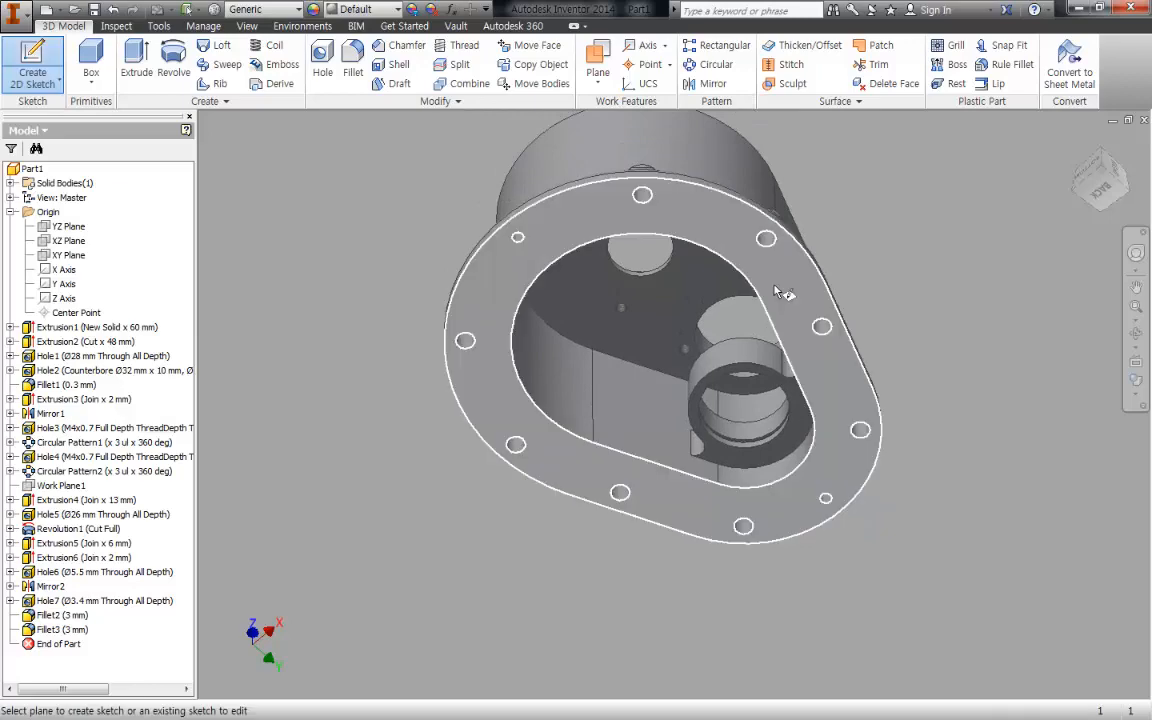
{"action": "left_click", "coordinate": [775, 288]}
{"action": "key", "text": "o"}
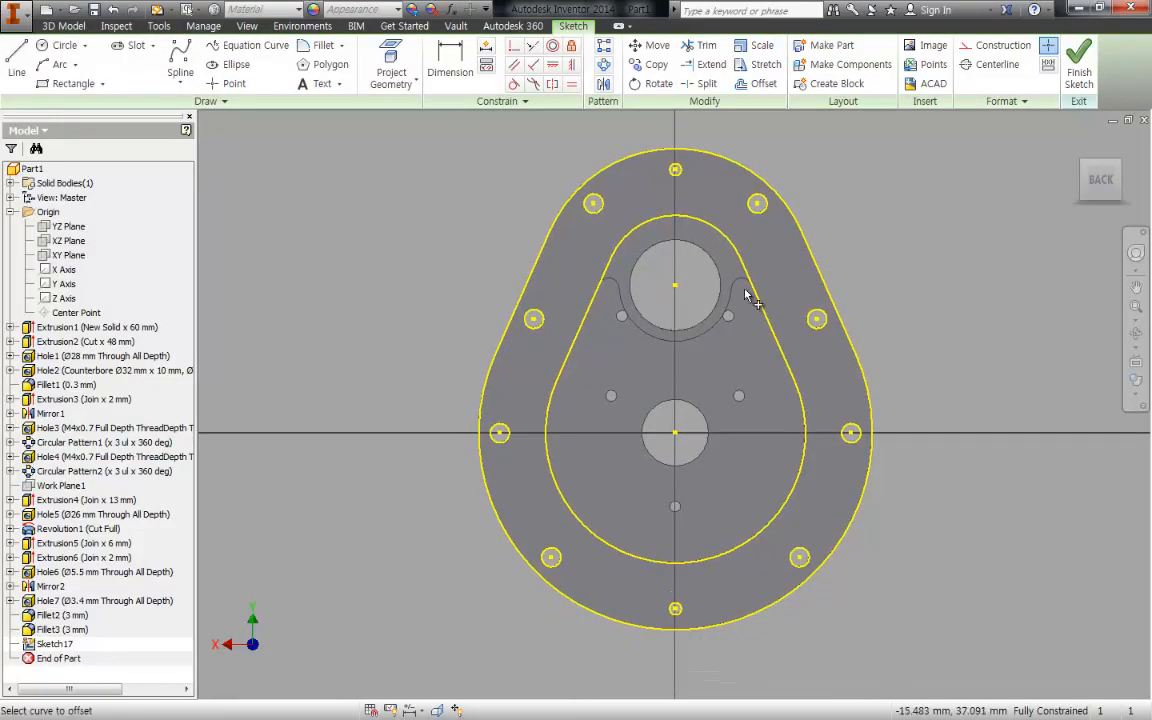
{"action": "left_click", "coordinate": [752, 296]}
{"action": "left_click", "coordinate": [745, 308]}
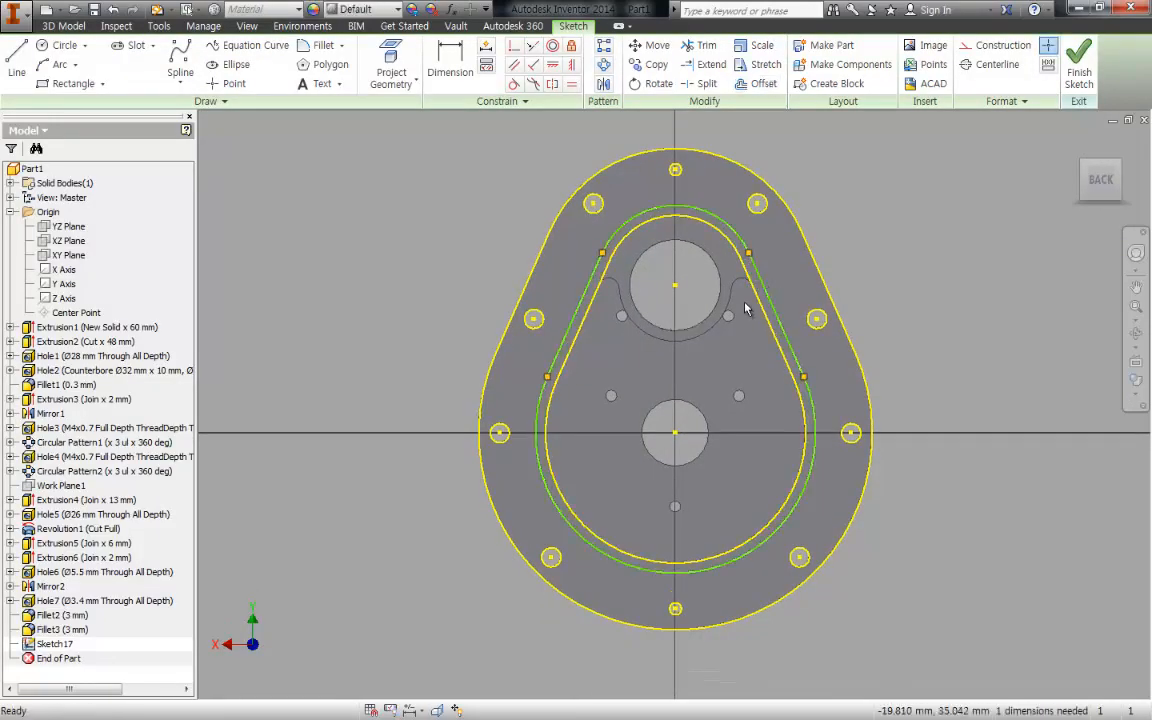
- Dimension the gap between the inner opening's outline and its offset loop at 2 mm
{"action": "key", "text": "d"}
{"action": "left_click", "coordinate": [697, 216]}
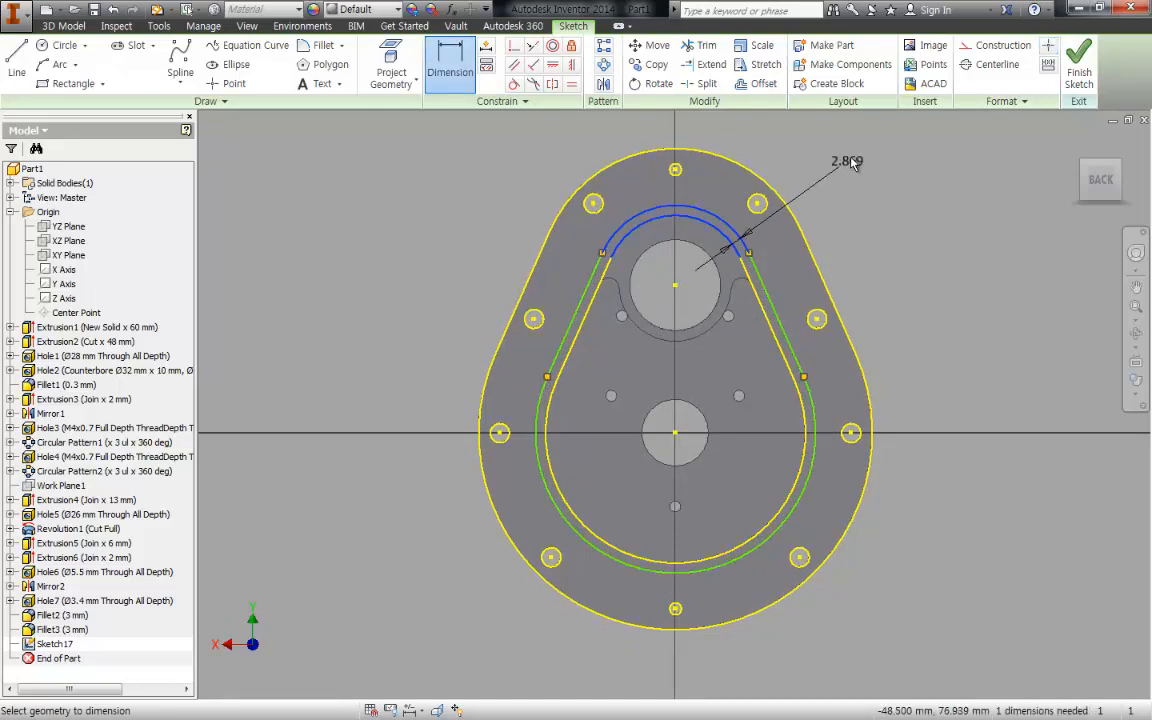
{"action": "left_click", "coordinate": [911, 176]}
{"action": "type", "text": "2"}
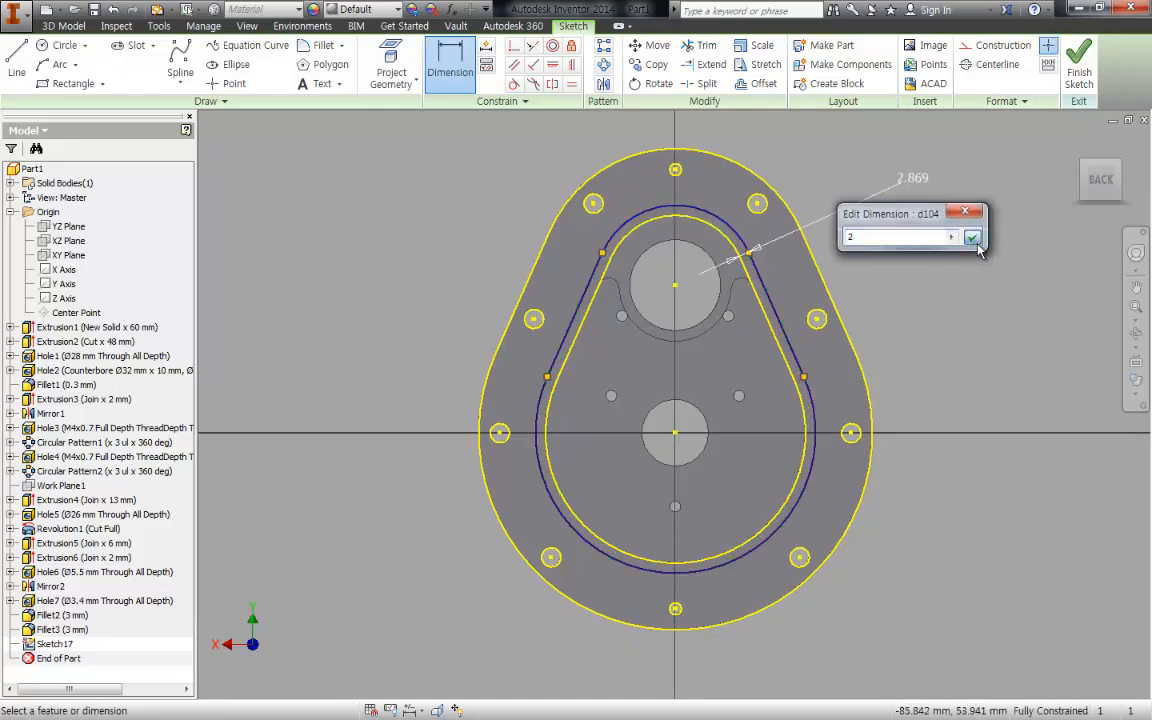
{"action": "left_click", "coordinate": [974, 242]}
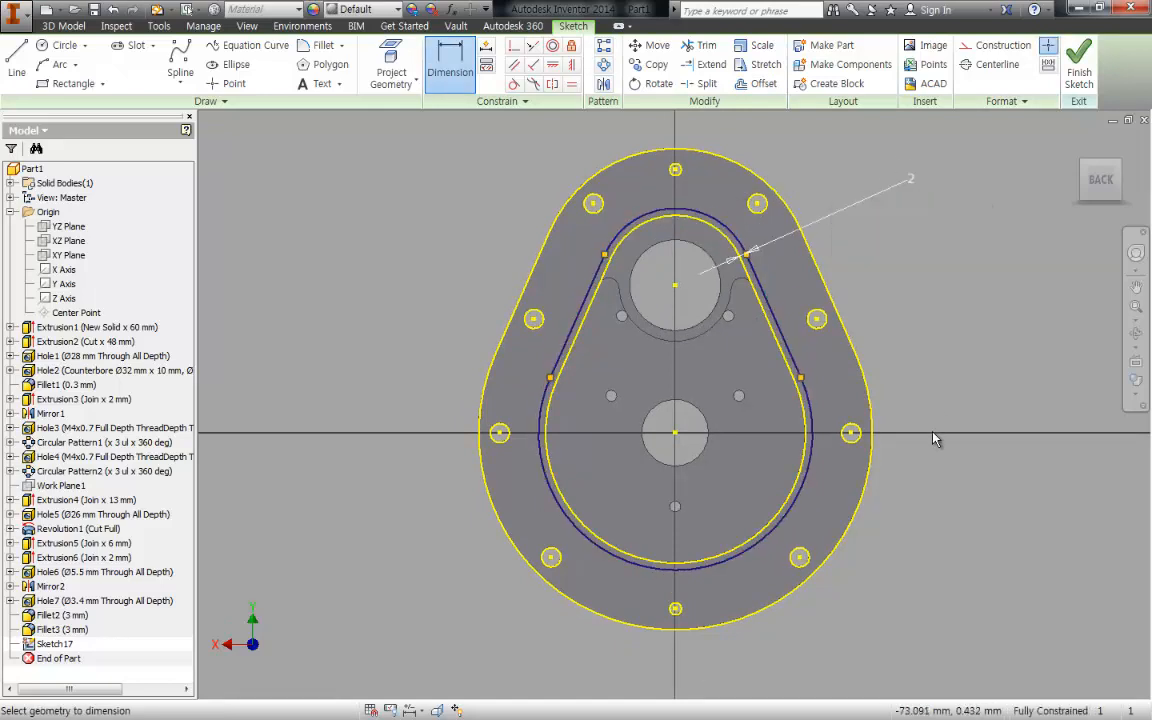
- Cut the narrow ring between the two loops 2 mm deep into the flange with Extrude
{"action": "scroll", "coordinate": [639, 233], "scroll_direction": "down", "scroll_amount": 3}
{"action": "middle_click_drag", "start_coordinate": [640, 233], "coordinate": [657, 211]}
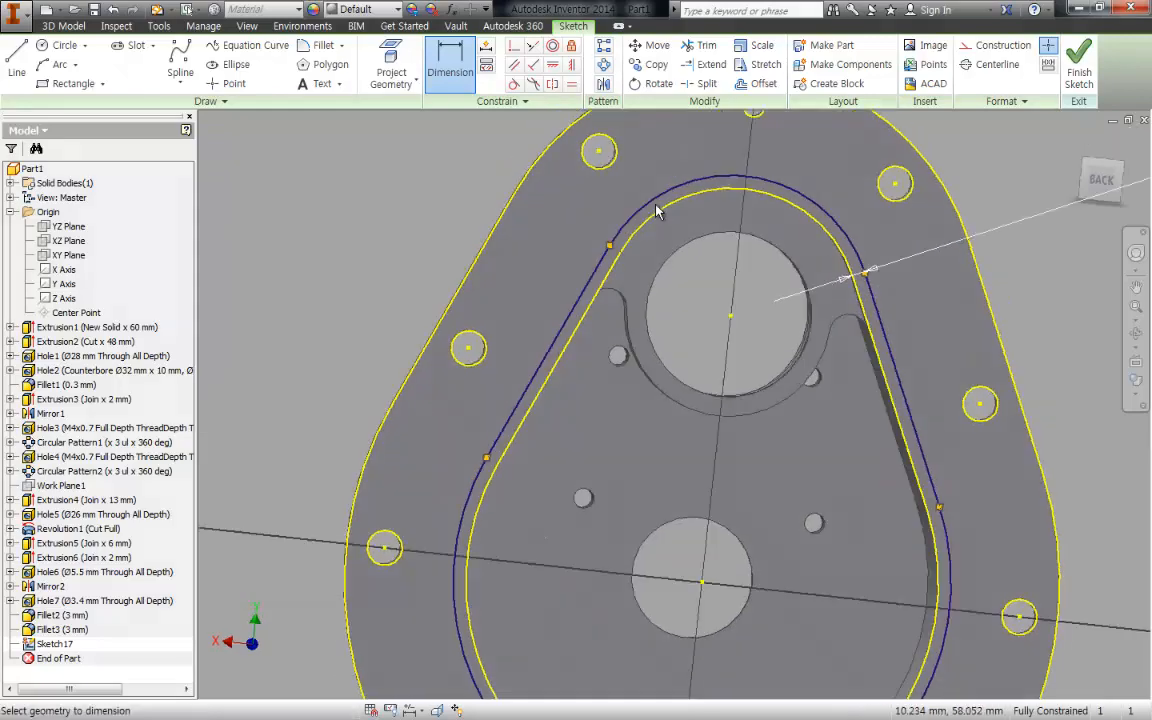
{"action": "key", "text": "e"}
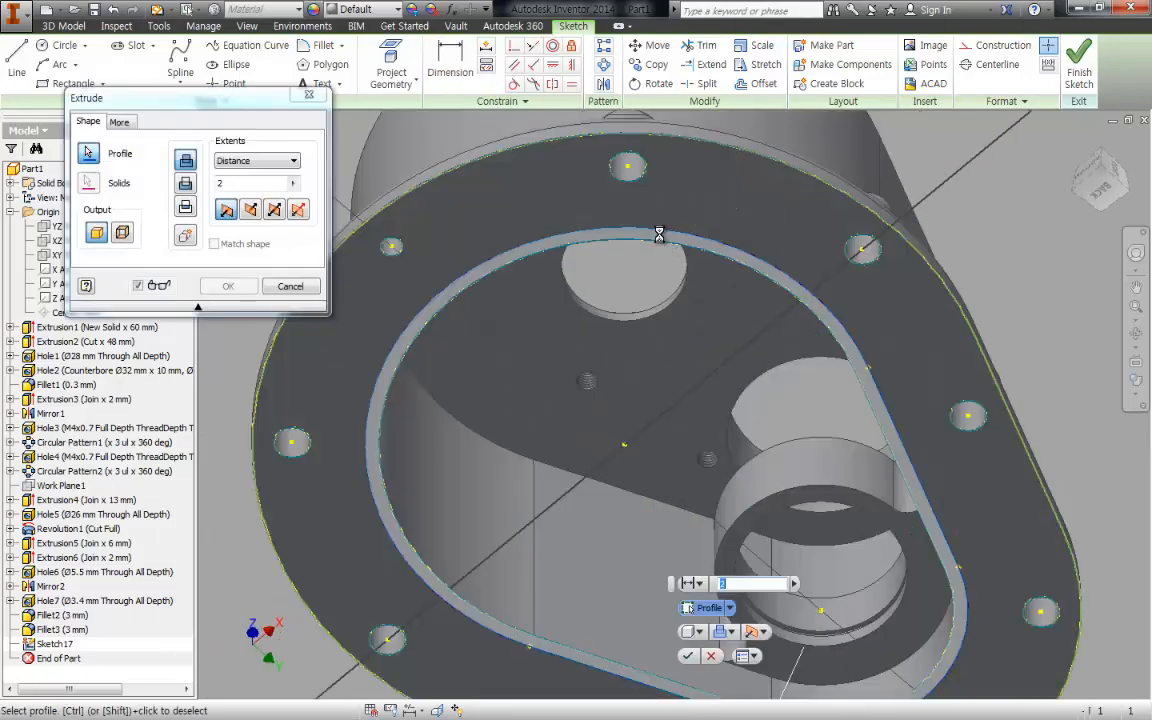
{"action": "left_click", "coordinate": [659, 234]}
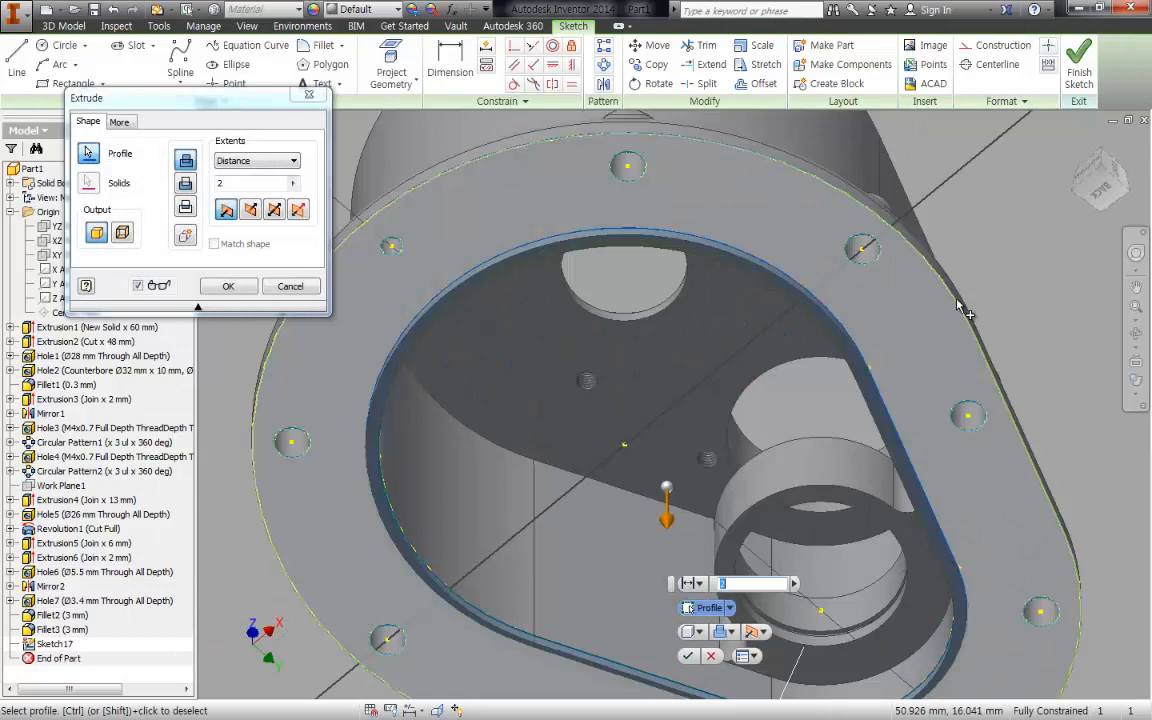
{"action": "middle_click_drag", "start_coordinate": [989, 261], "coordinate": [1000, 174], "text": "shift"}
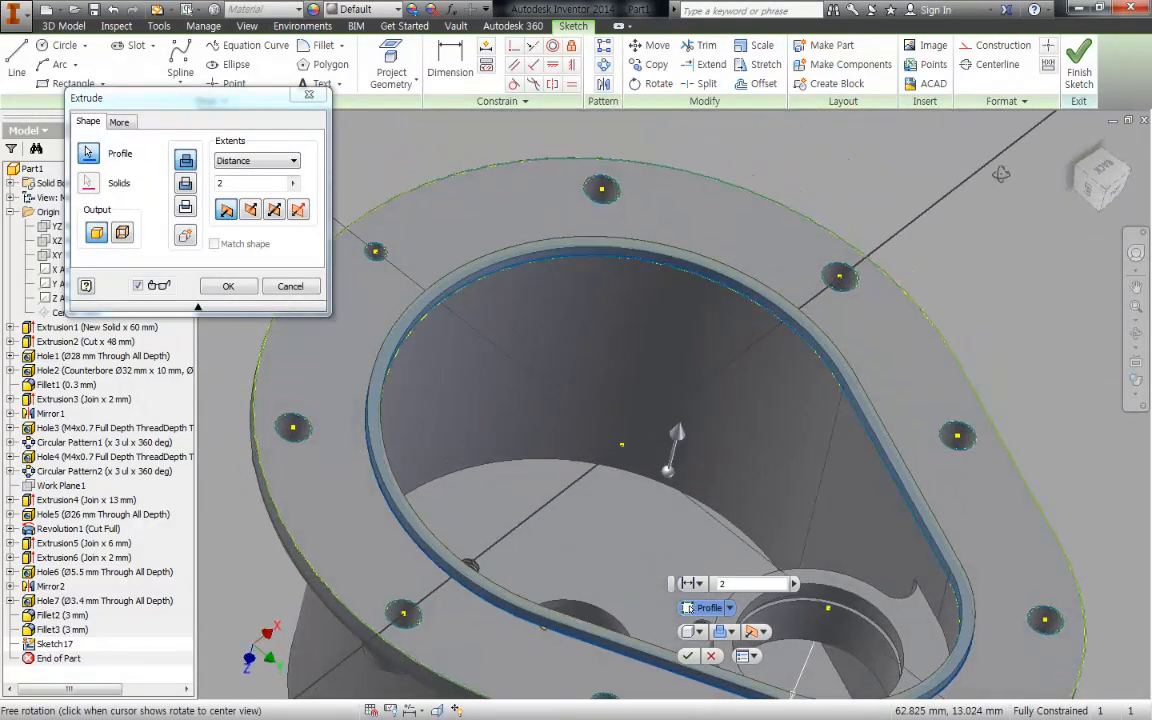
{"action": "left_click", "coordinate": [185, 184]}
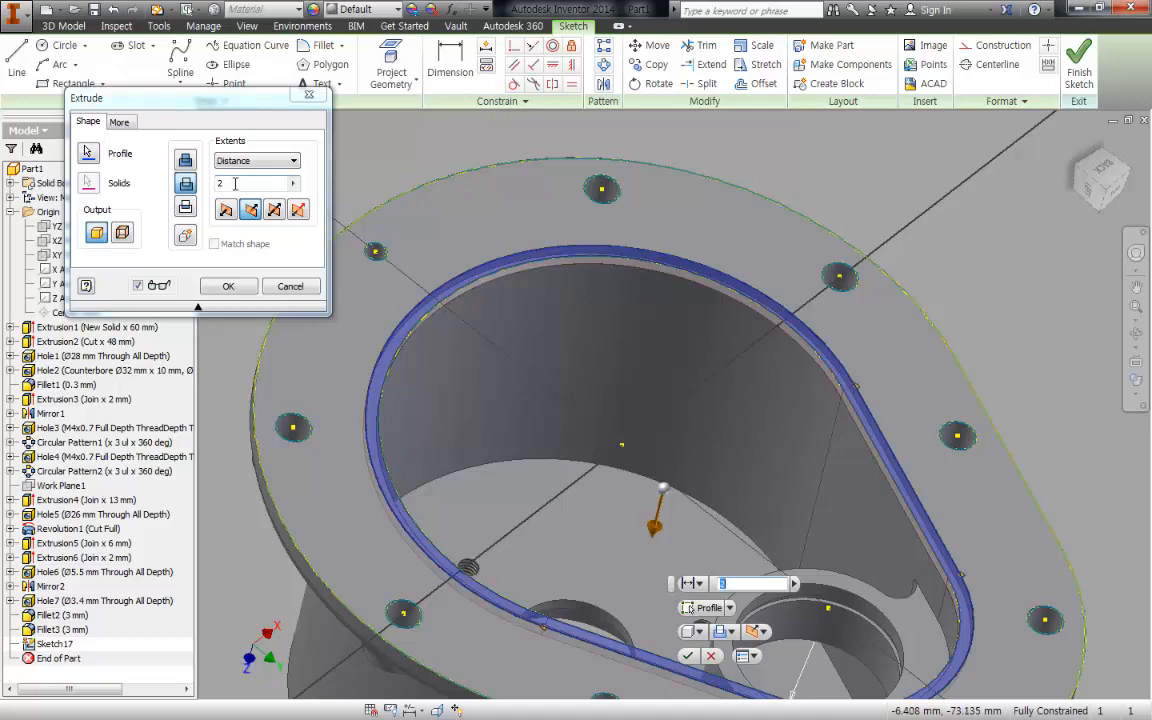
{"action": "left_click", "coordinate": [228, 286]}
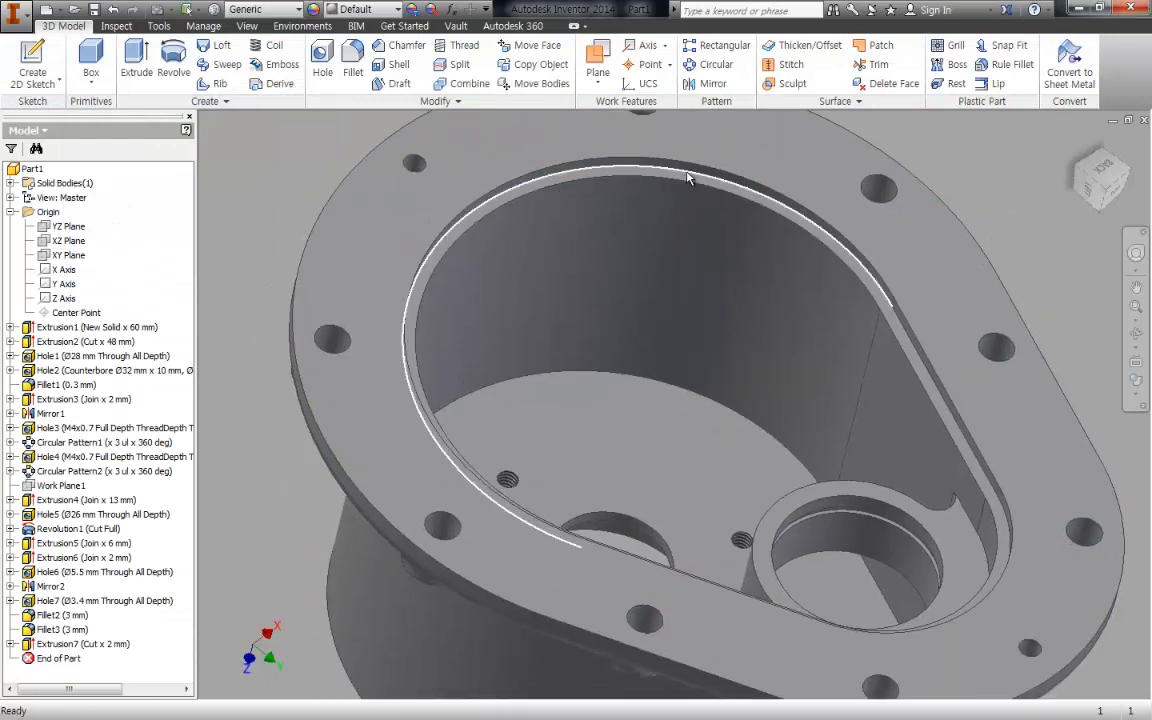
- Fillet the corner edge loop where the recess floor meets its side wall with a 3 mm radius
{"action": "mouse_move", "coordinate": [688, 177]}
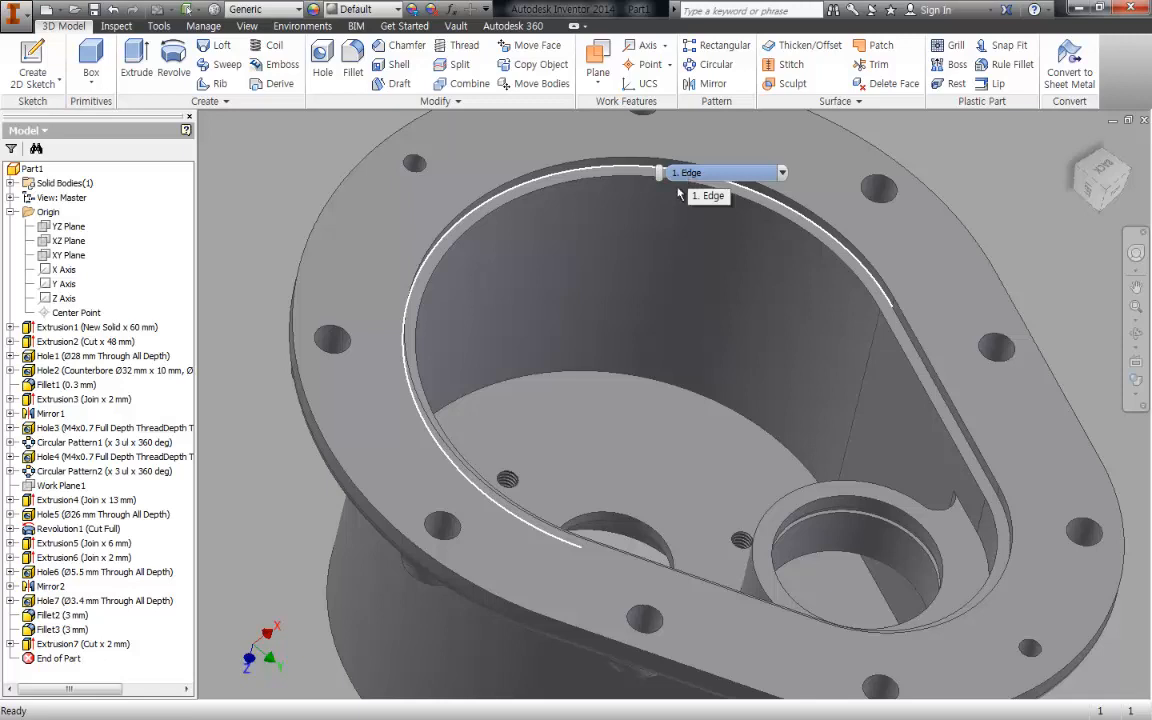
{"action": "key", "text": "f"}
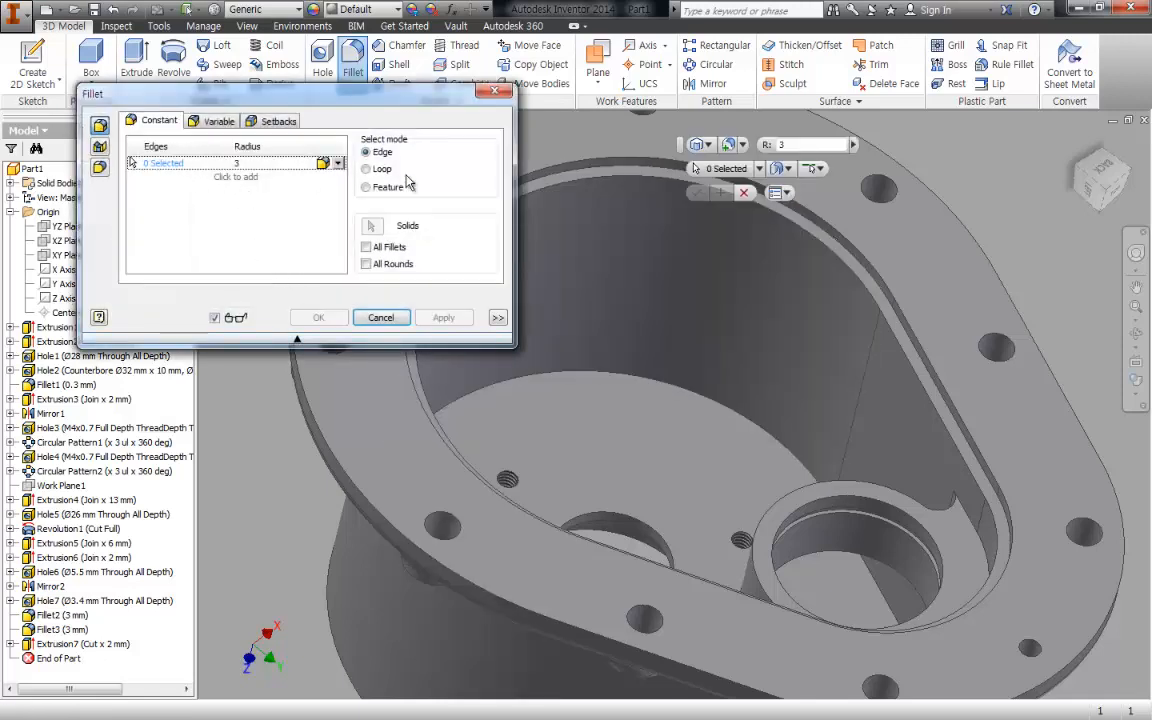
{"action": "left_click", "coordinate": [607, 170]}
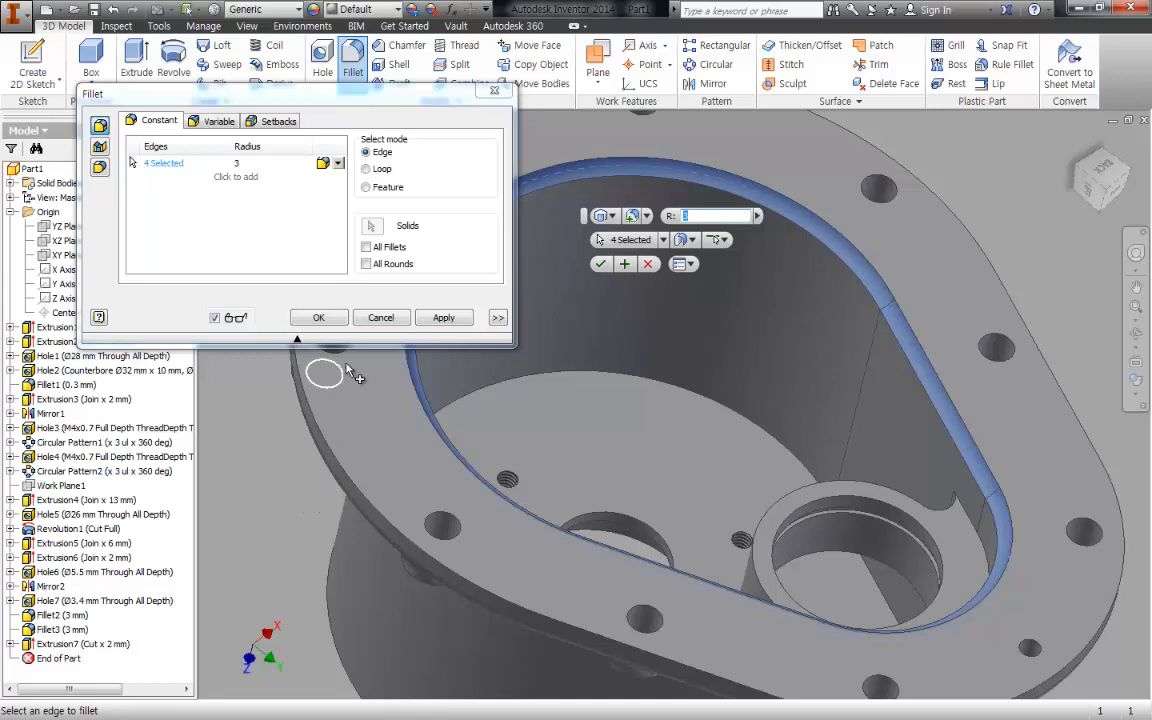
{"action": "left_click", "coordinate": [312, 317]}
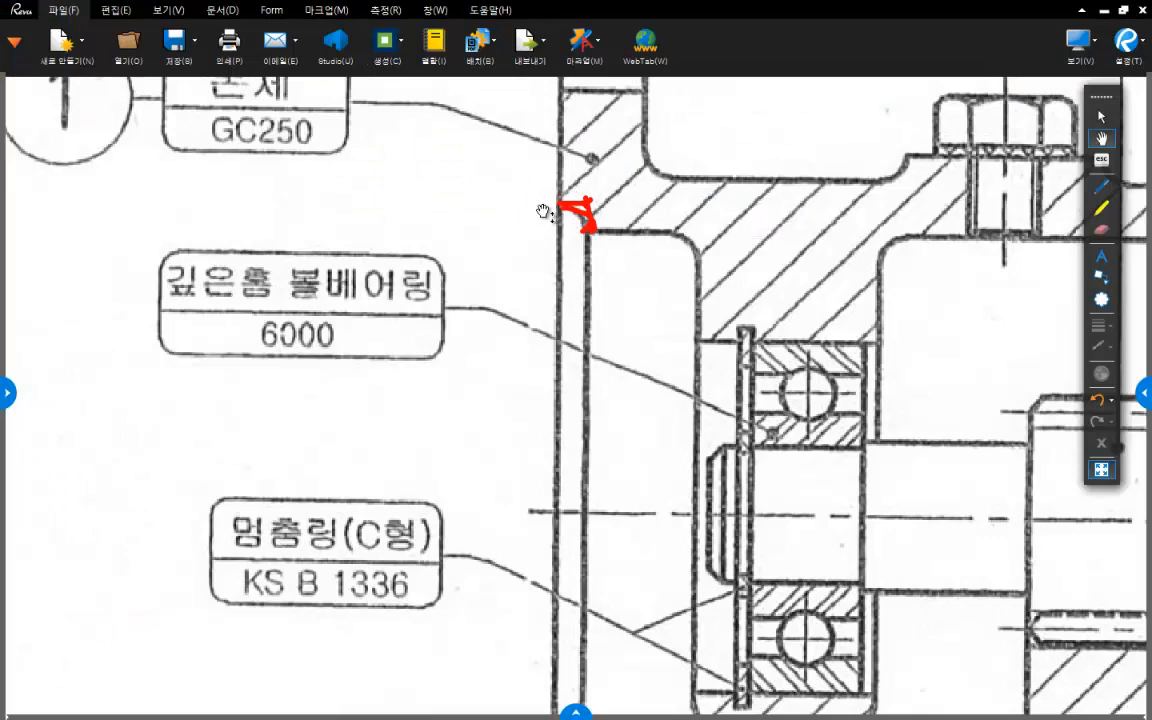
- Switch to the PDF viewer and mark in red the rounded corners of the inner bearing boss in the section view
{"action": "scroll", "coordinate": [730, 345], "scroll_direction": "down", "scroll_amount": 3}
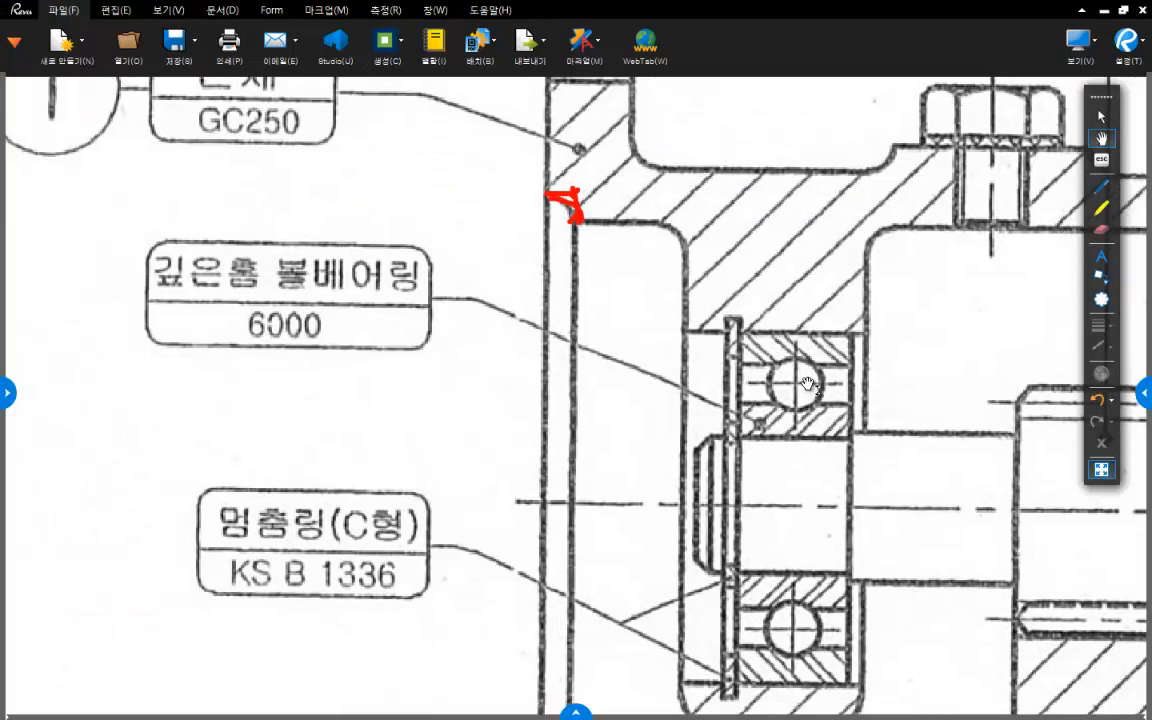
{"action": "mouse_move", "coordinate": [795, 385]}
{"action": "left_mouse_down"}
{"action": "mouse_move", "coordinate": [717, 553]}
{"action": "mouse_move", "coordinate": [650, 399]}
{"action": "mouse_move", "coordinate": [660, 464]}
{"action": "mouse_move", "coordinate": [663, 393]}
{"action": "left_mouse_up"}
{"action": "scroll", "coordinate": [657, 461], "scroll_direction": "down", "scroll_amount": 2}
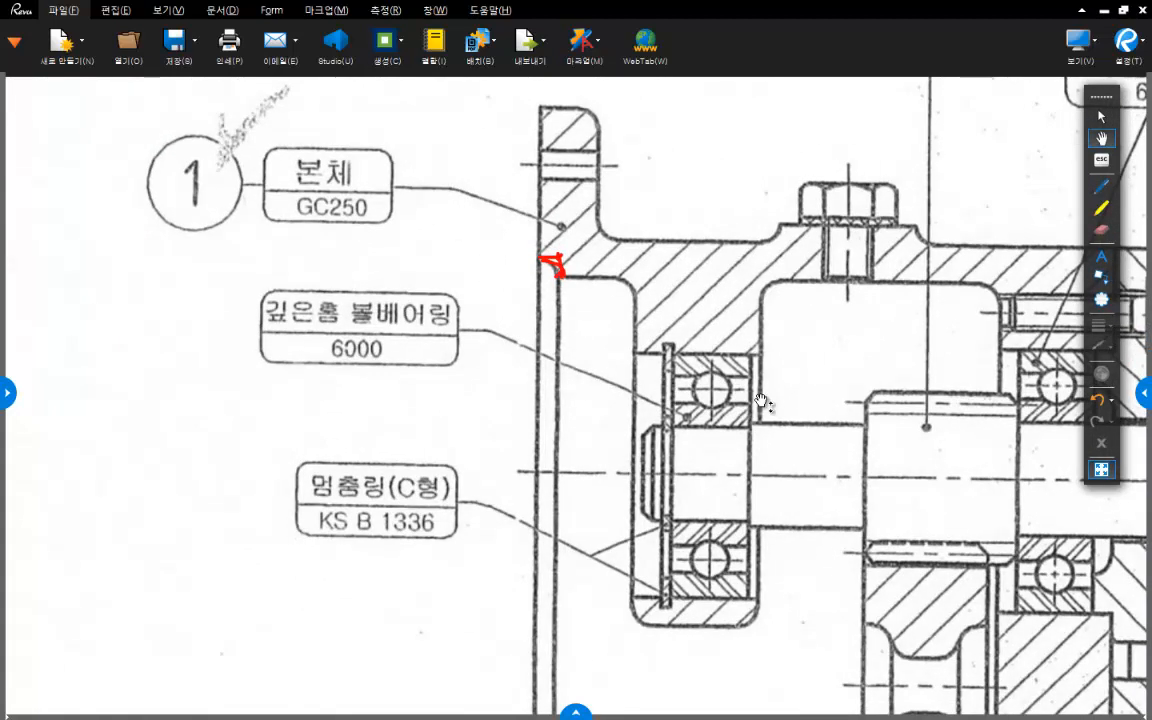
{"action": "left_click_drag", "start_coordinate": [761, 400], "coordinate": [754, 376]}
{"action": "left_click_drag", "start_coordinate": [727, 264], "coordinate": [739, 234]}
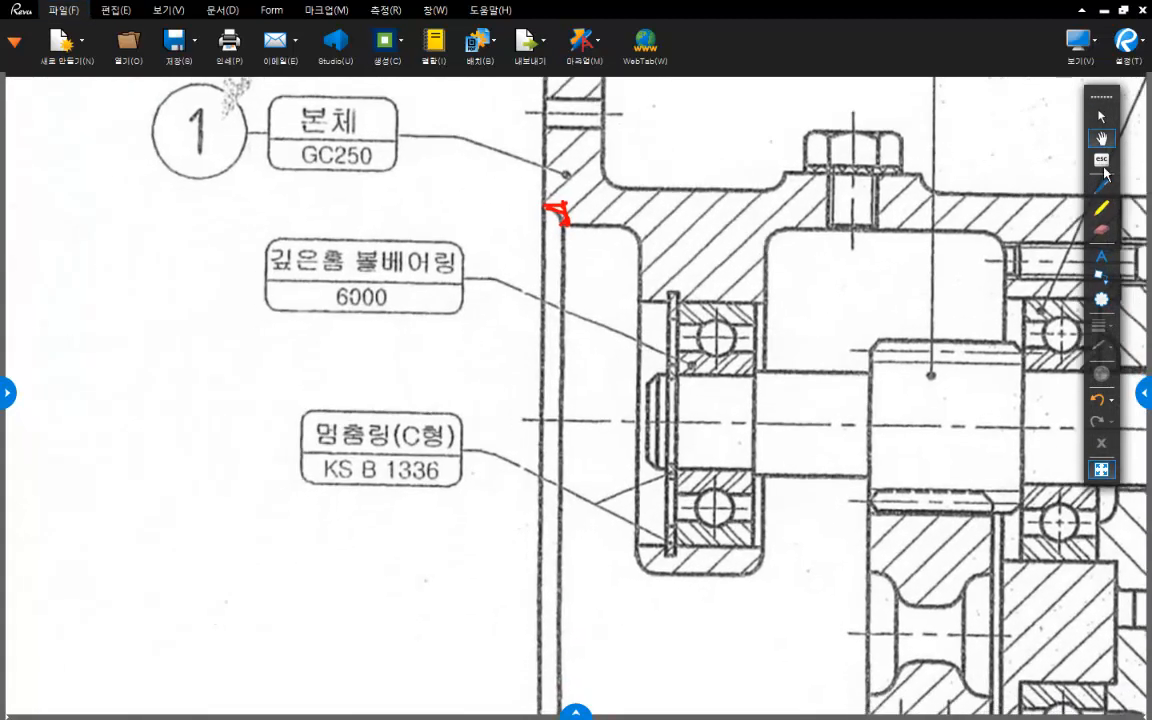
{"action": "left_click", "coordinate": [1101, 186]}
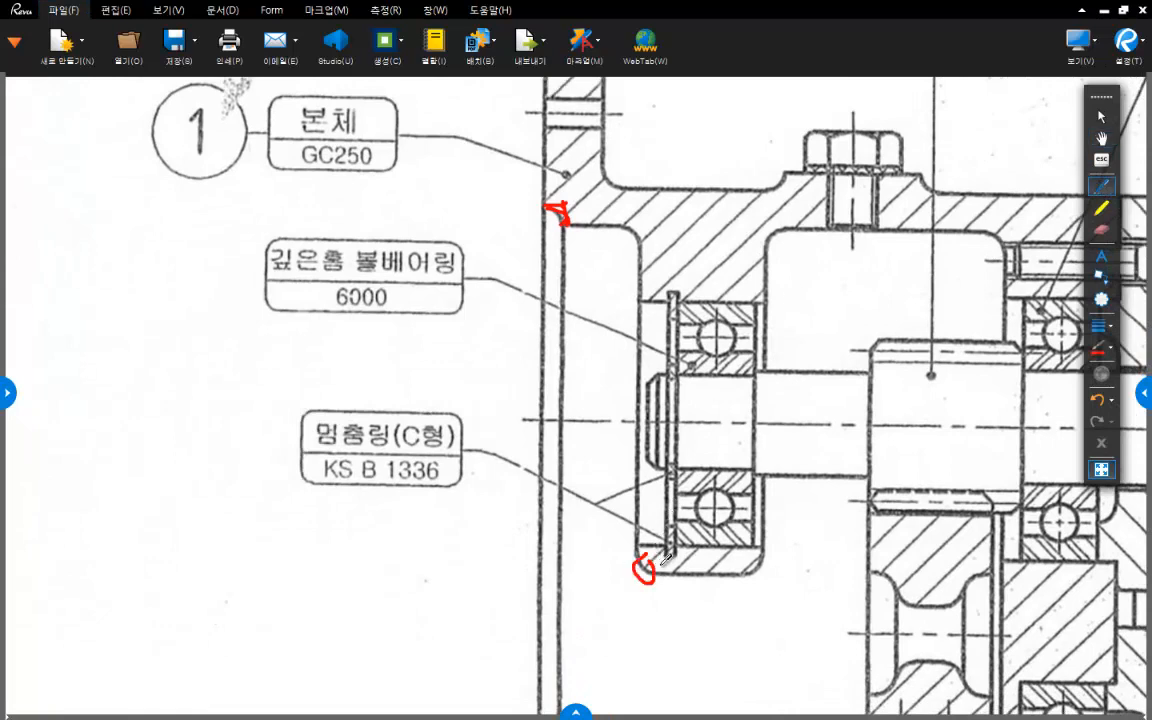
{"action": "left_click_drag", "start_coordinate": [762, 563], "coordinate": [748, 570]}
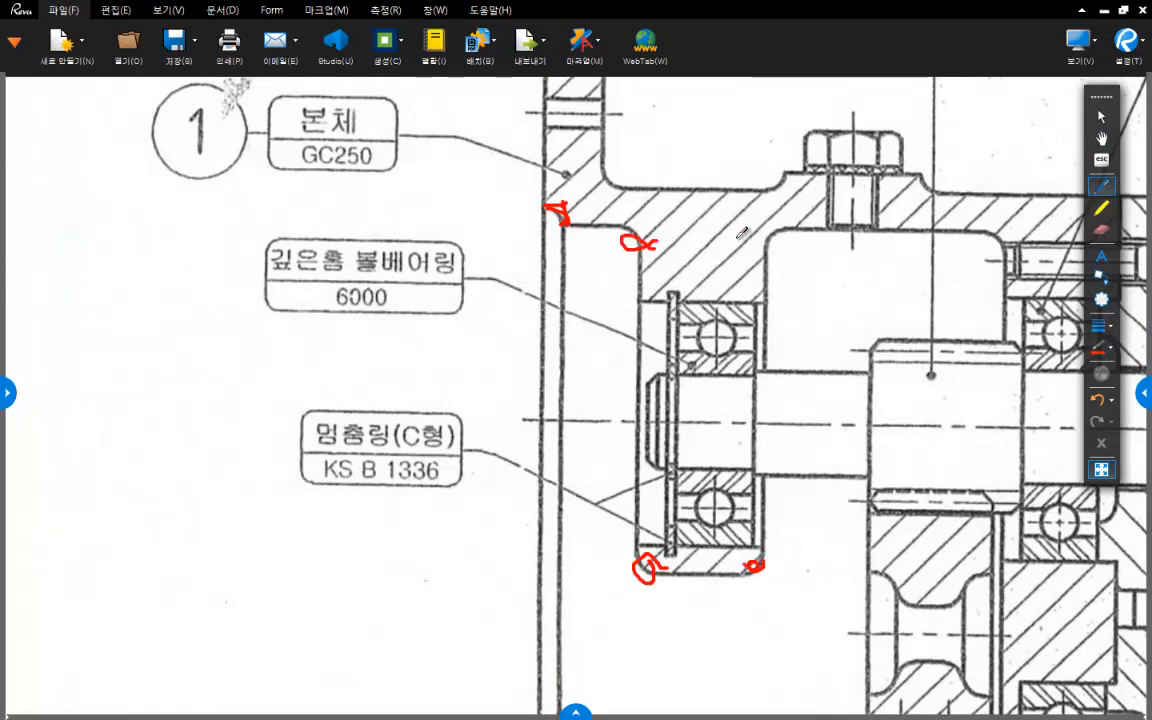
{"action": "middle_click_drag", "start_coordinate": [769, 265], "coordinate": [639, 227]}
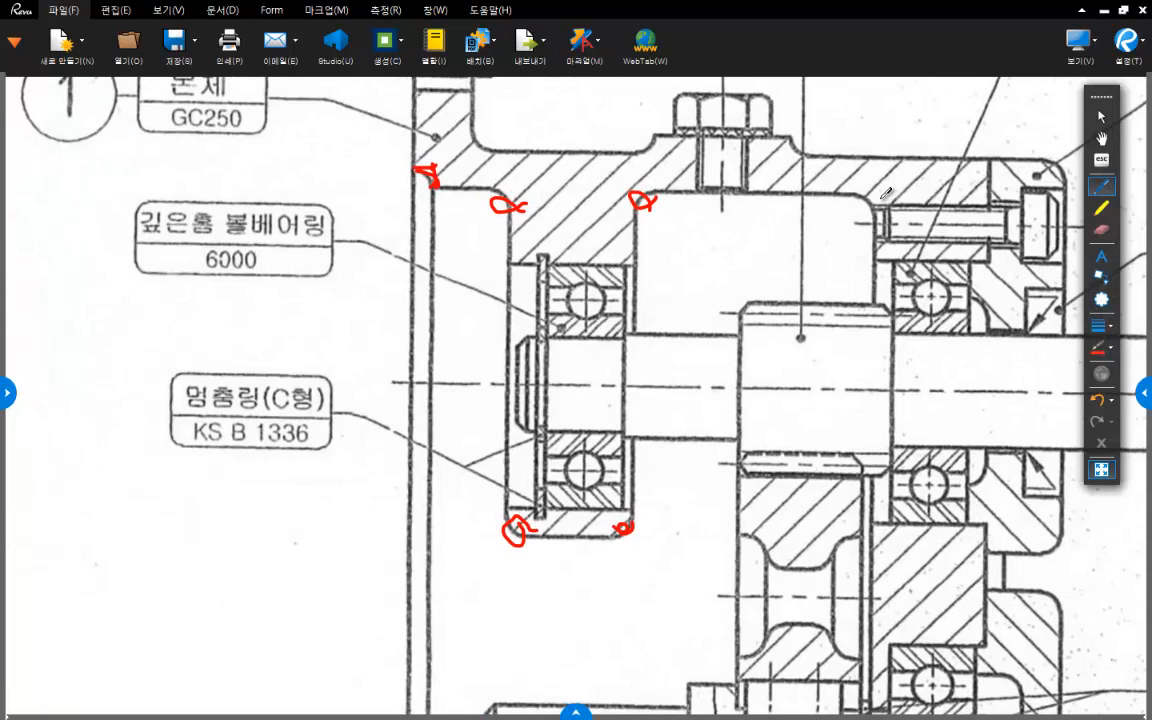
- Mark in red the rounded inner corners of the housing's end wall at the upper and lower sides of the cavity
{"action": "left_click_drag", "start_coordinate": [882, 198], "coordinate": [855, 197]}
{"action": "mouse_move", "coordinate": [828, 548]}
{"action": "middle_mouse_down"}
{"action": "mouse_move", "coordinate": [756, 266]}
{"action": "mouse_move", "coordinate": [756, 158]}
{"action": "middle_mouse_up"}
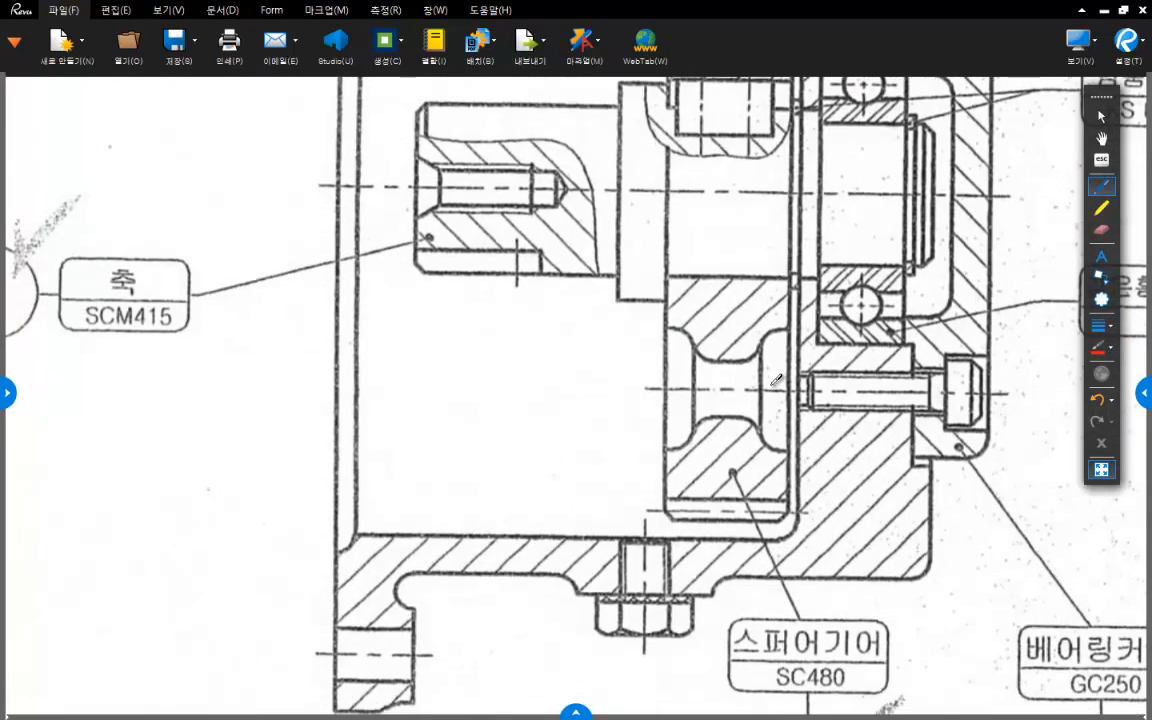
{"action": "left_click_drag", "start_coordinate": [793, 516], "coordinate": [772, 518]}
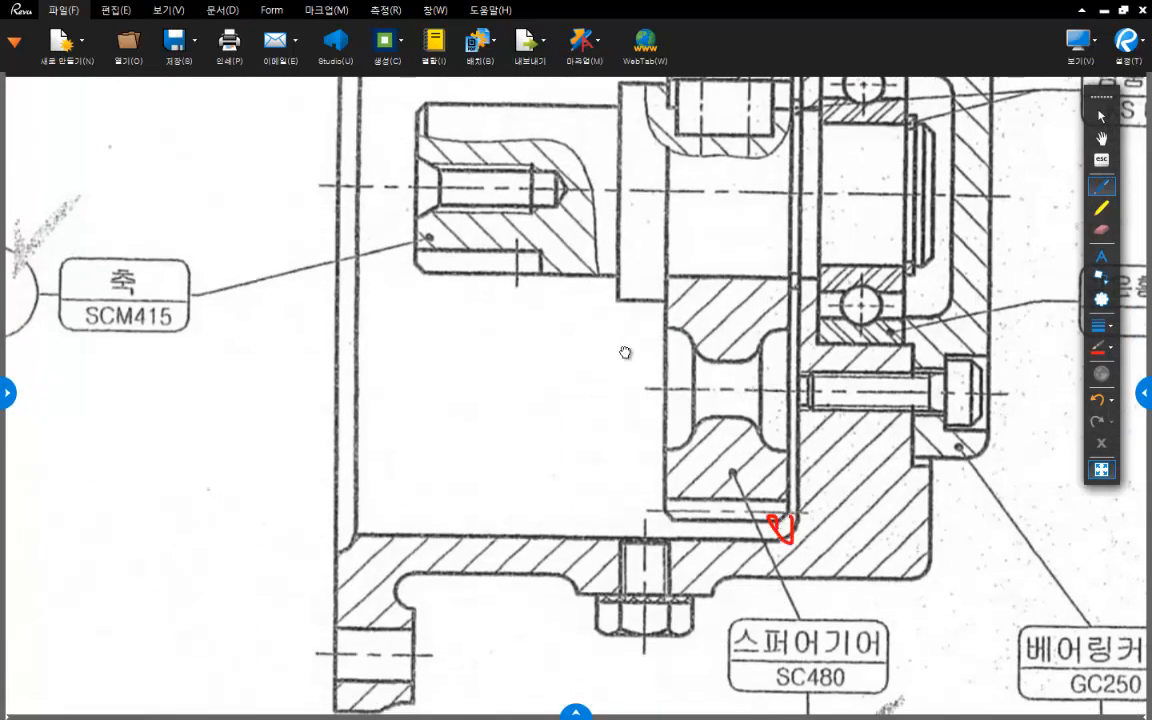
{"action": "middle_click_drag", "start_coordinate": [625, 352], "coordinate": [667, 374]}
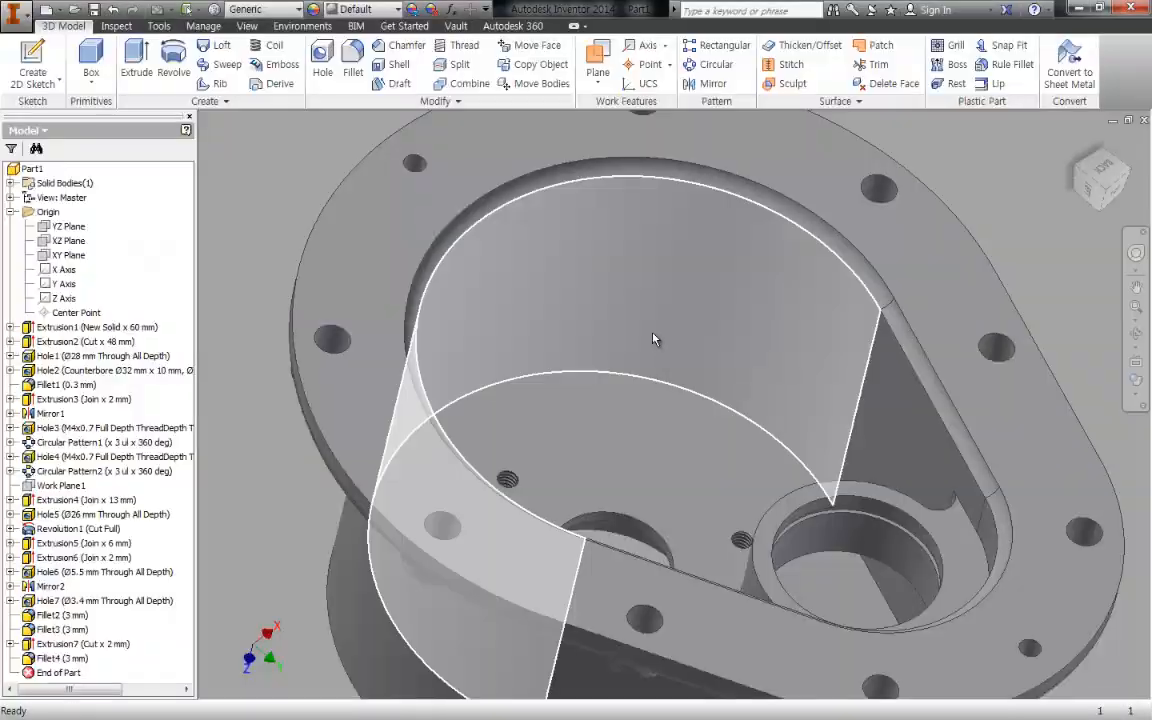
- Switch to Inventor and try 3 mm fillets on the bearing boss's front and back edges, followed by the adjoining cavity wall edge
{"action": "left_click_drag", "start_coordinate": [587, 298], "coordinate": [635, 309]}
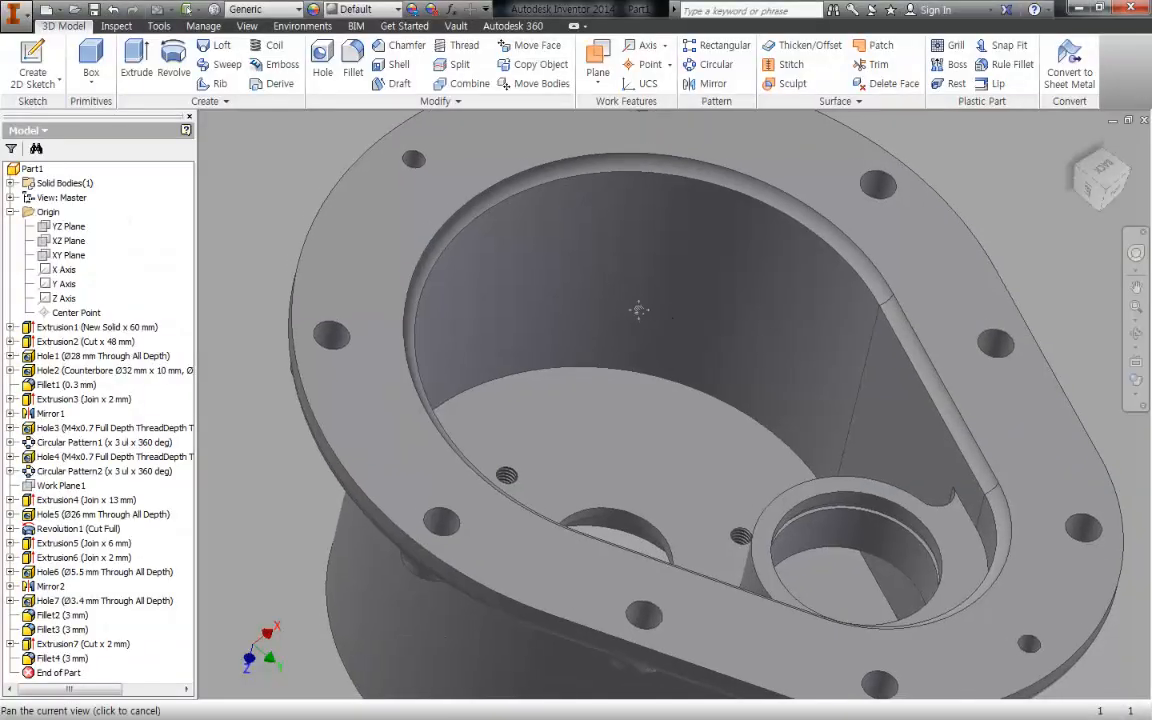
{"action": "middle_click_drag", "start_coordinate": [638, 310], "coordinate": [631, 303]}
{"action": "key", "text": "f"}
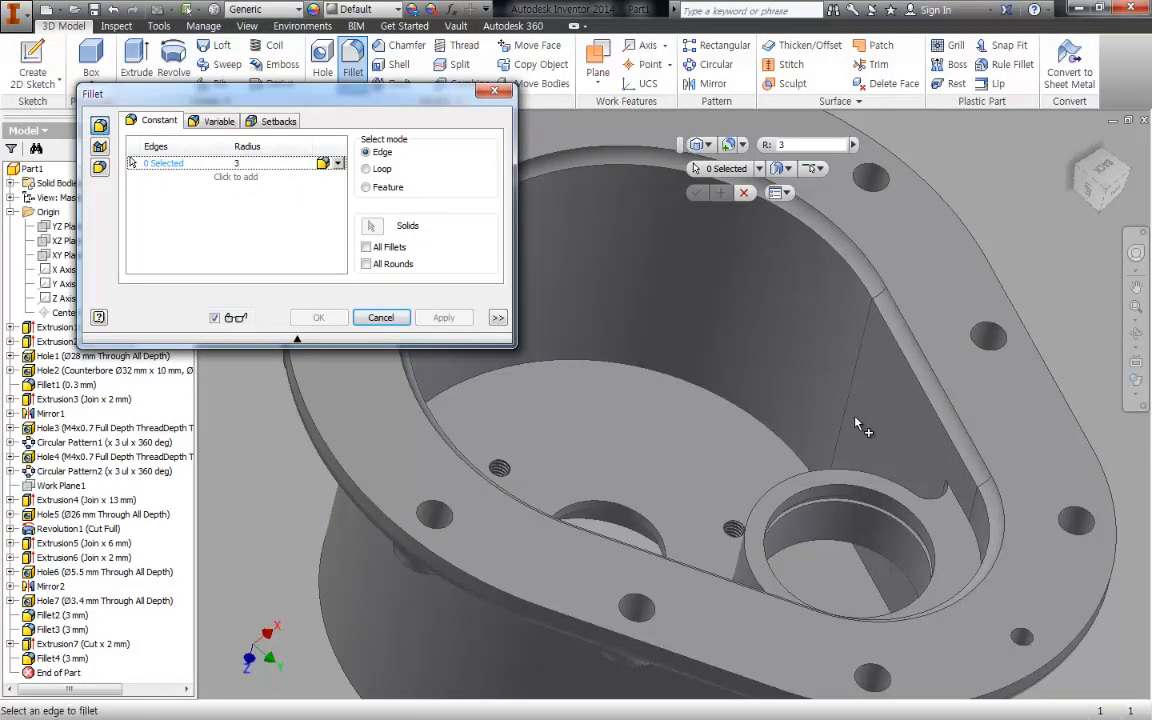
{"action": "middle_click_drag", "start_coordinate": [893, 478], "coordinate": [780, 330]}
{"action": "left_click", "coordinate": [707, 306]}
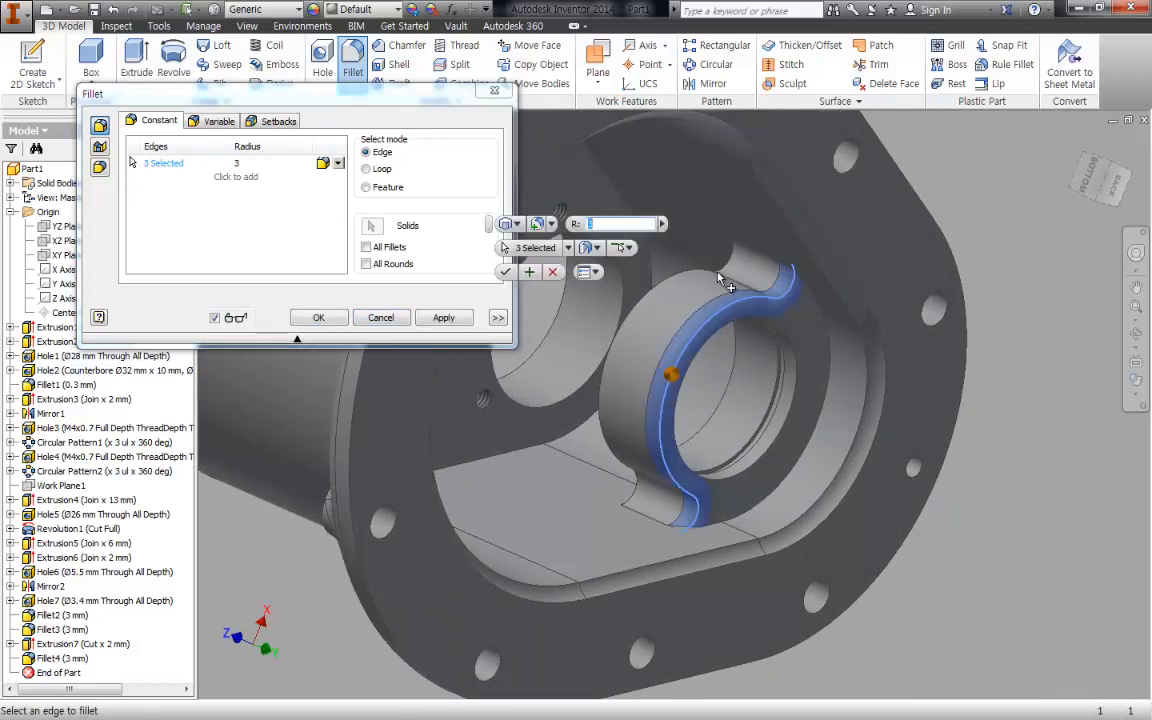
{"action": "left_click", "coordinate": [628, 375]}
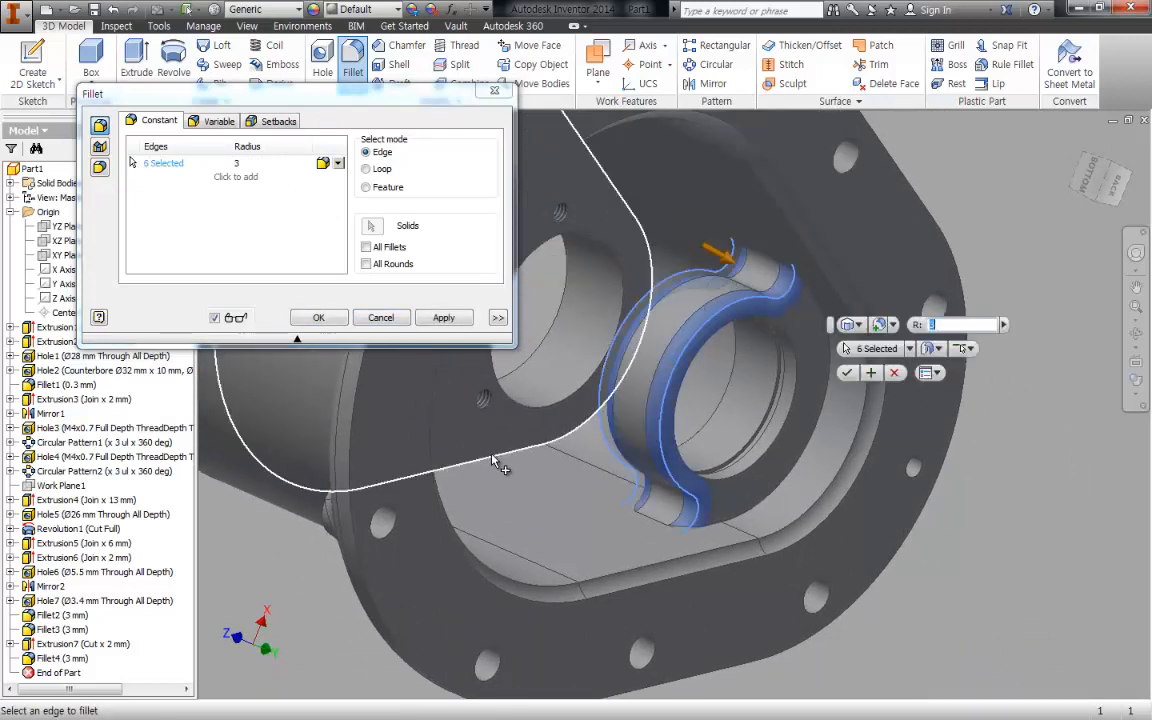
{"action": "middle_click_drag", "start_coordinate": [721, 502], "coordinate": [707, 413]}
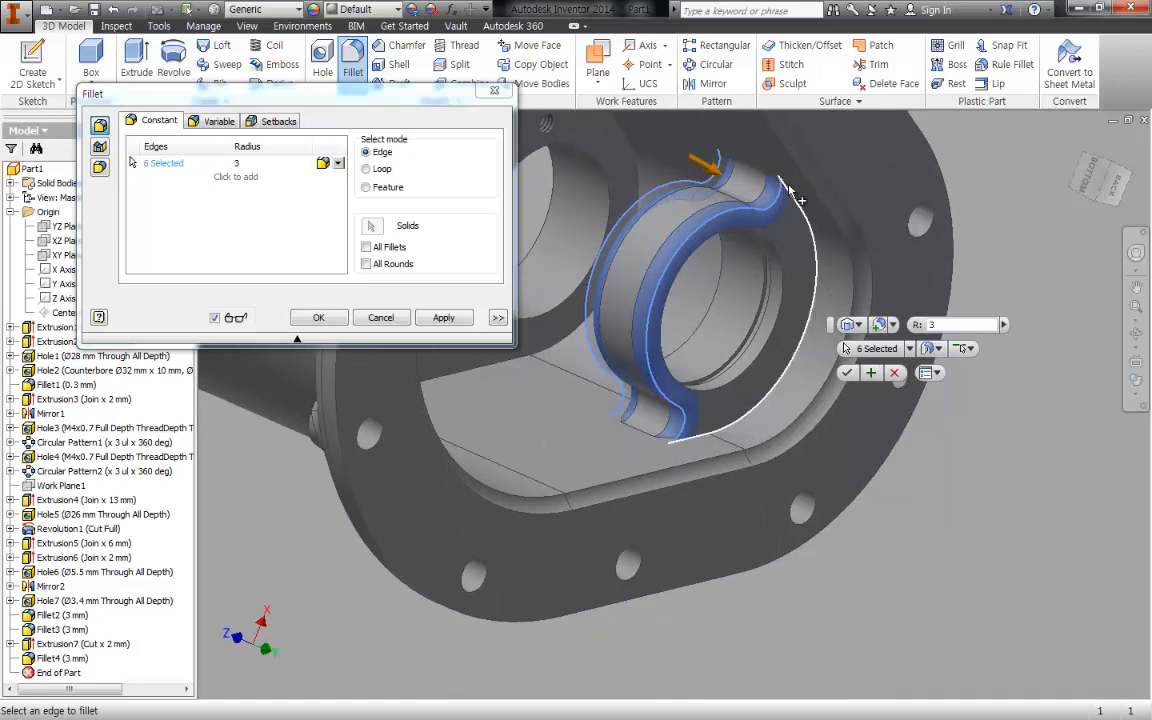
{"action": "left_click", "coordinate": [319, 318]}
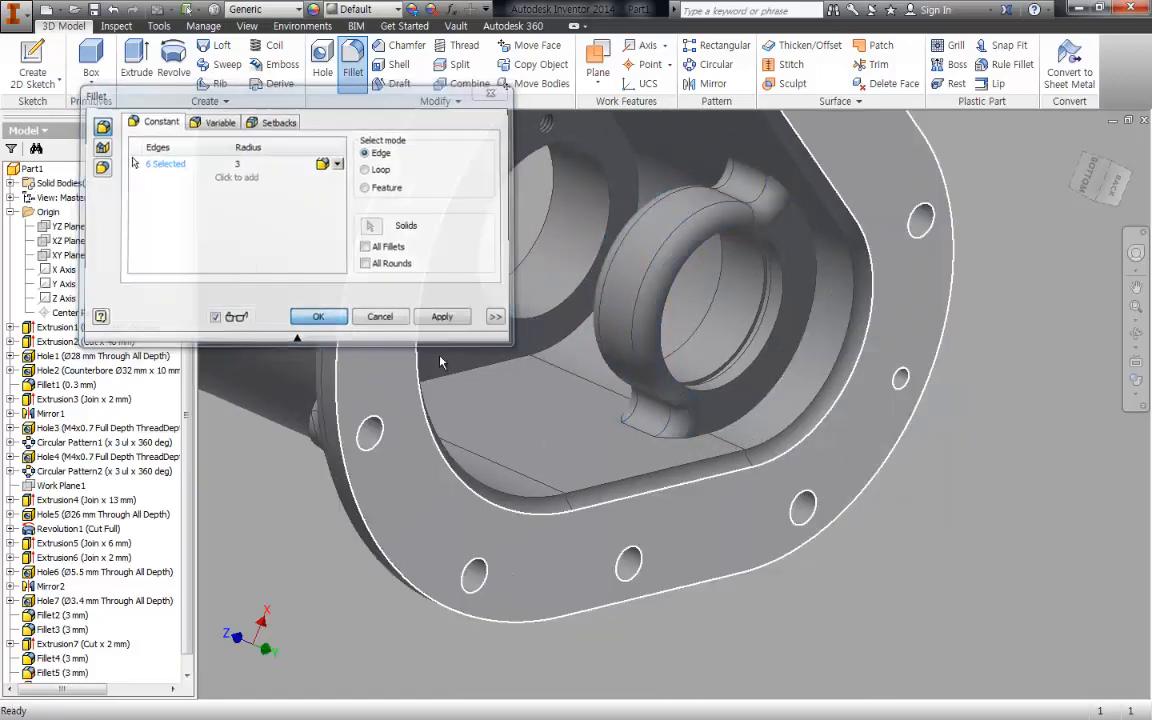
{"action": "key", "text": "Return"}
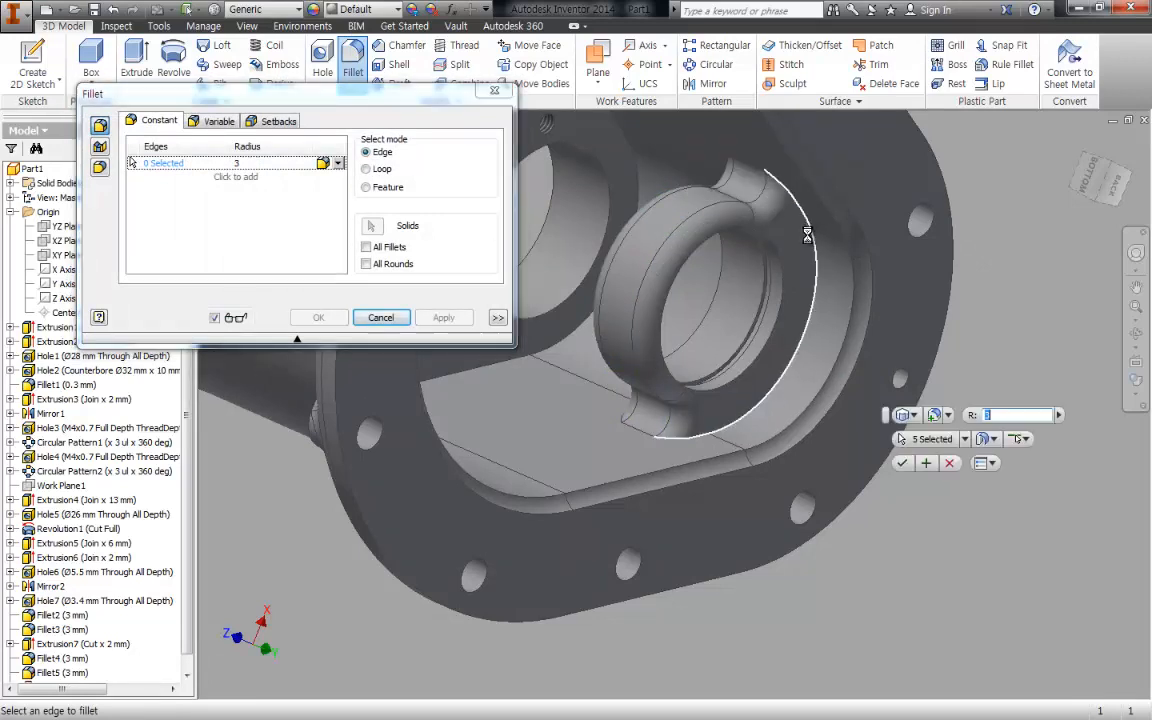
{"action": "left_click", "coordinate": [812, 238]}
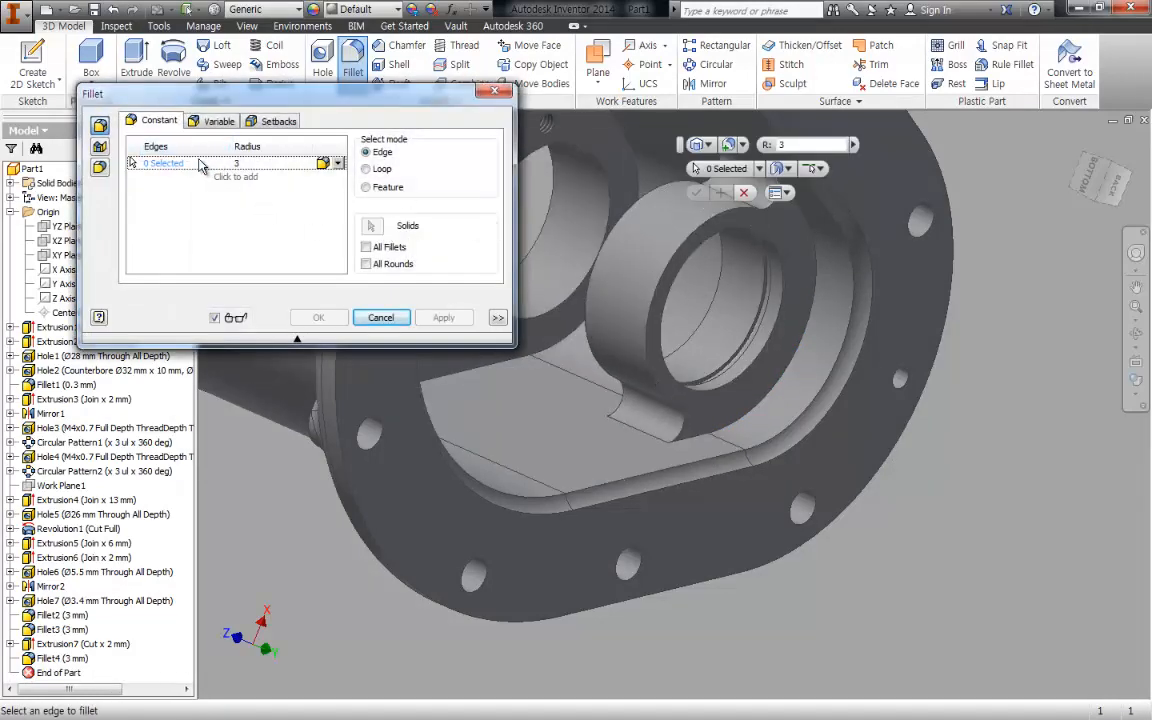
- Fillet the edges where the inner bearing boss meets the cavity wall, on both faces of the boss, with a 3 mm radius
{"action": "left_click", "coordinate": [817, 247]}
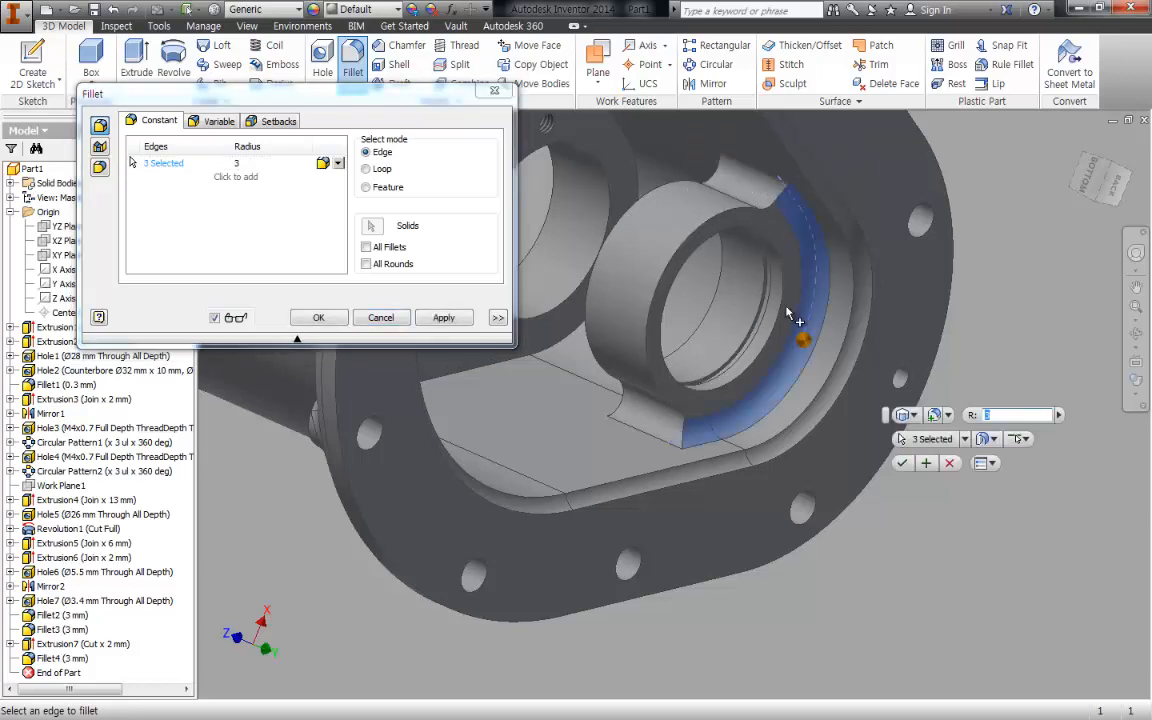
{"action": "middle_click_drag", "start_coordinate": [787, 309], "coordinate": [845, 325], "text": "shift"}
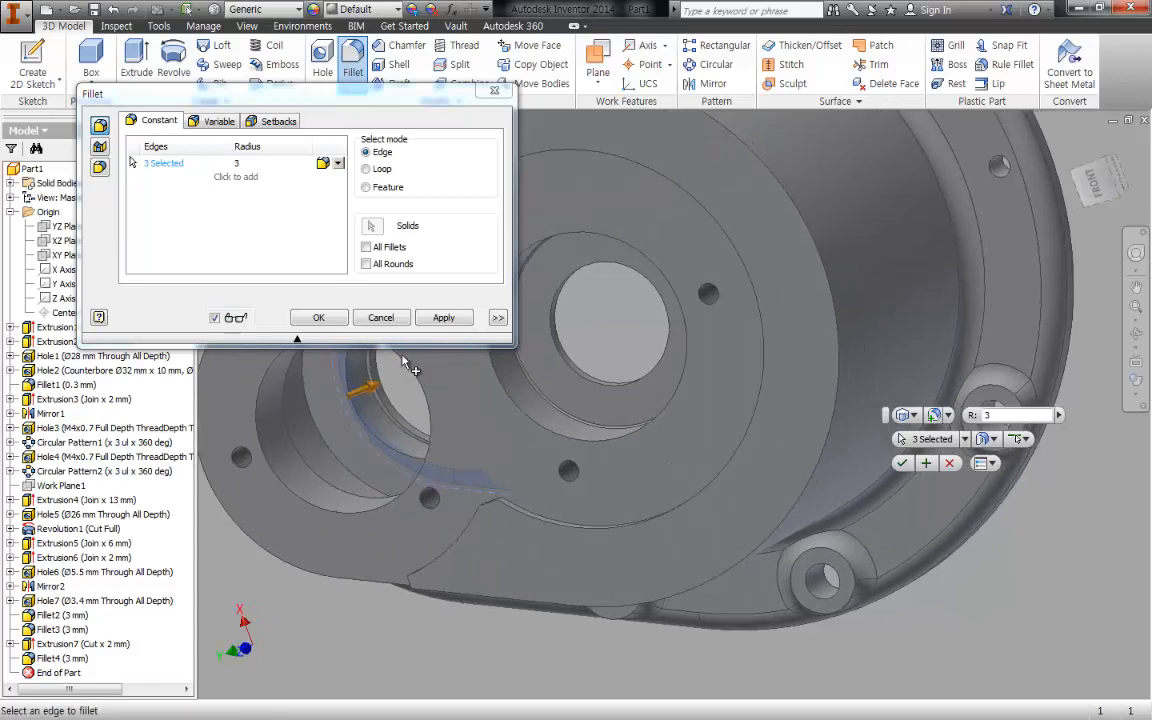
{"action": "left_click", "coordinate": [321, 426]}
{"action": "middle_click_drag", "start_coordinate": [321, 426], "coordinate": [574, 318], "text": "shift"}
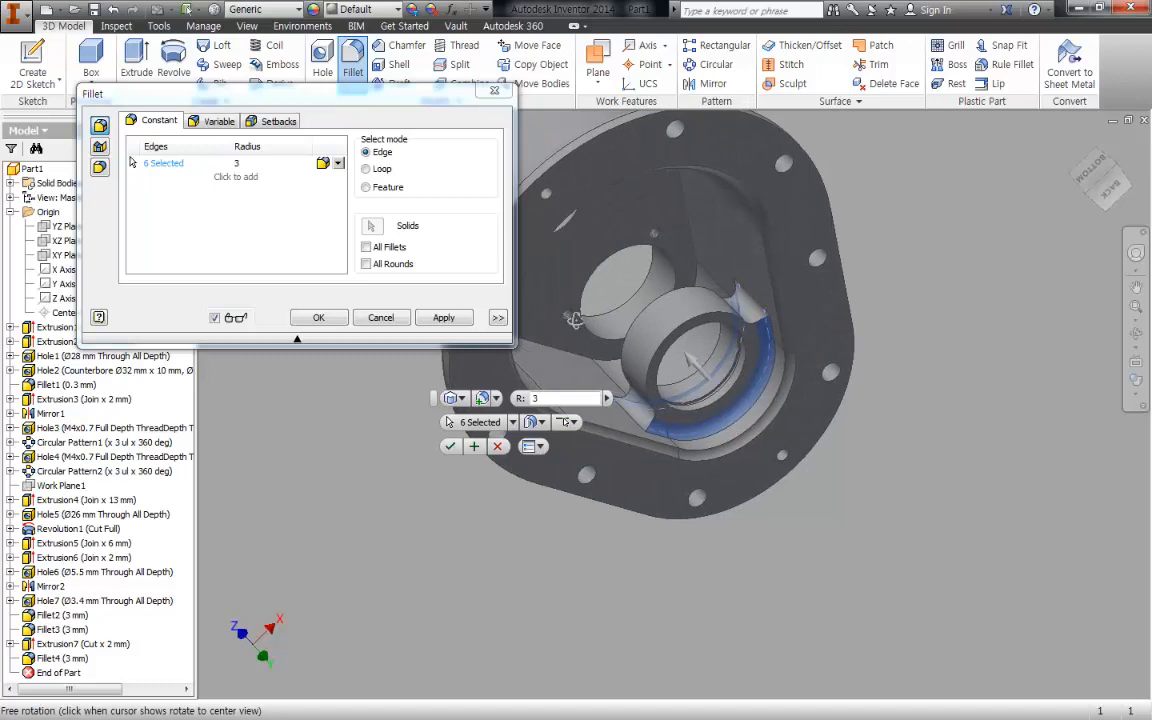
{"action": "left_click", "coordinate": [443, 317]}
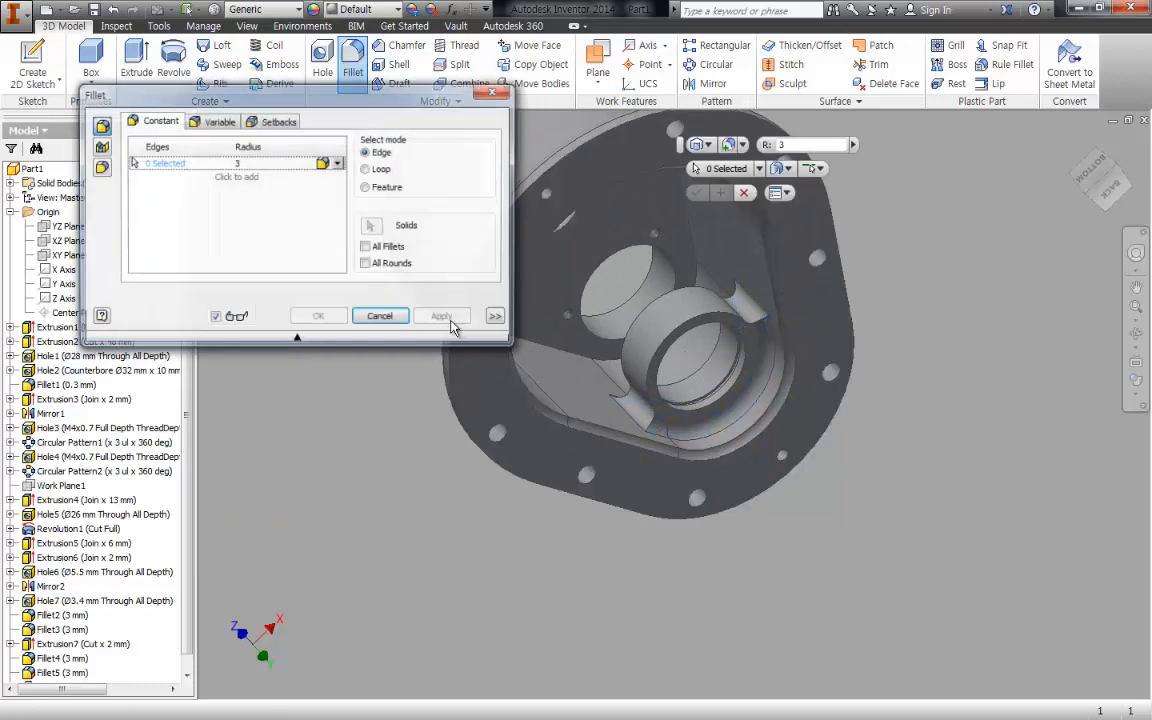
- Abandon the fillet started on the bearing bore edge and undo the last fillet on the boss
{"action": "left_click", "coordinate": [679, 325]}
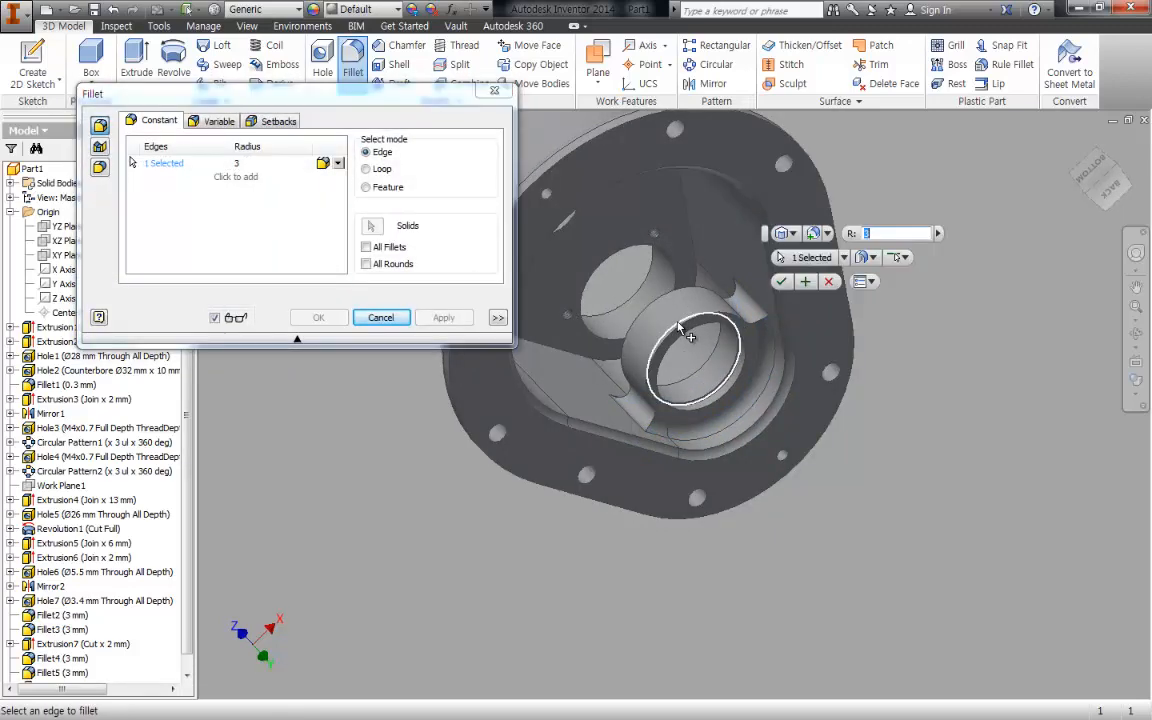
{"action": "type", "text": "u"}
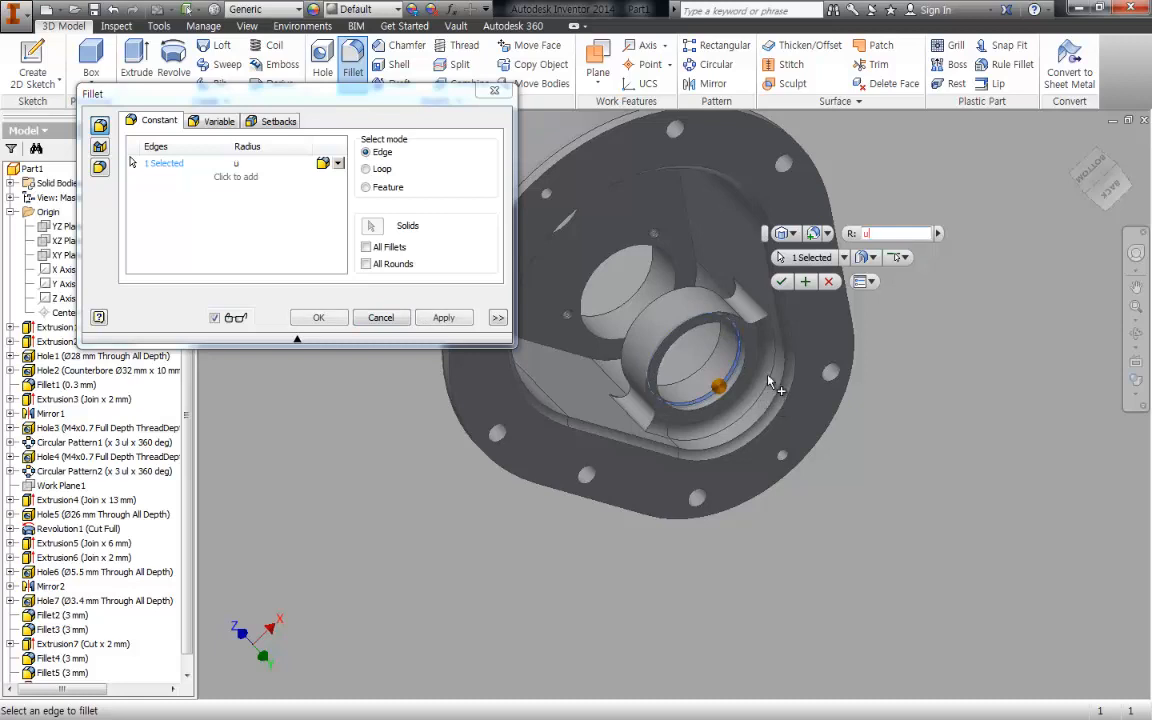
{"action": "key", "text": "Escape"}
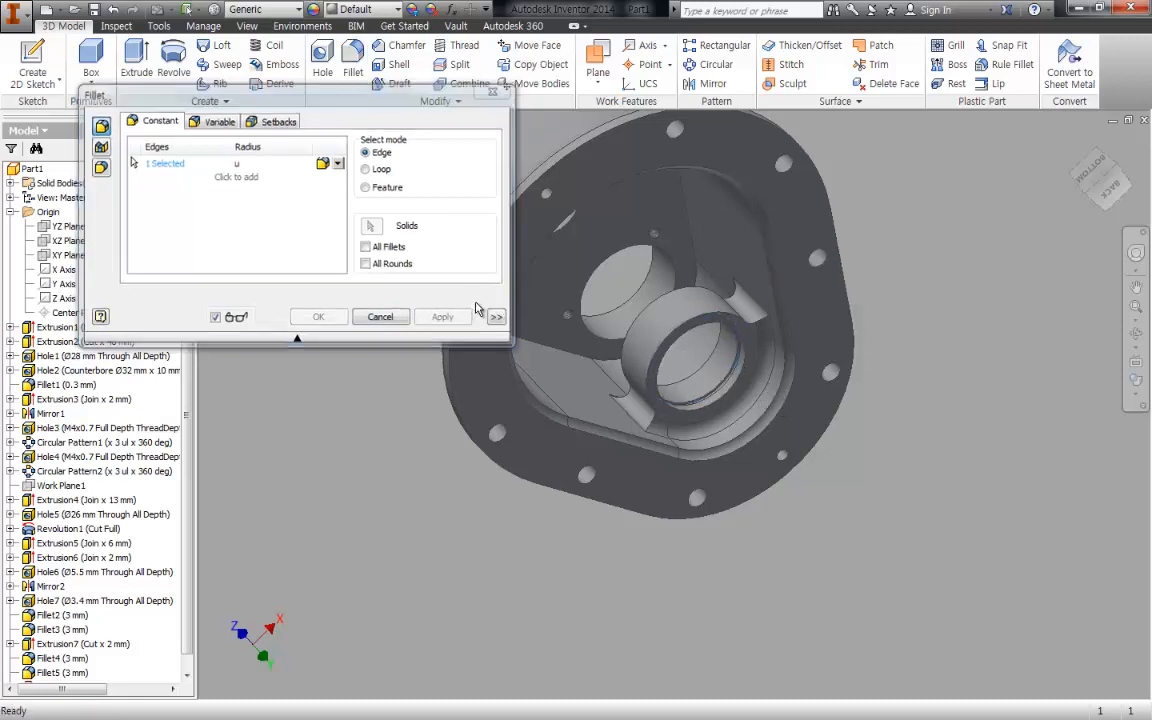
- Try a 3 mm fillet on the outer edges of the inner bearing boss before rounding its joint with the wall
{"action": "left_click", "coordinate": [353, 62]}
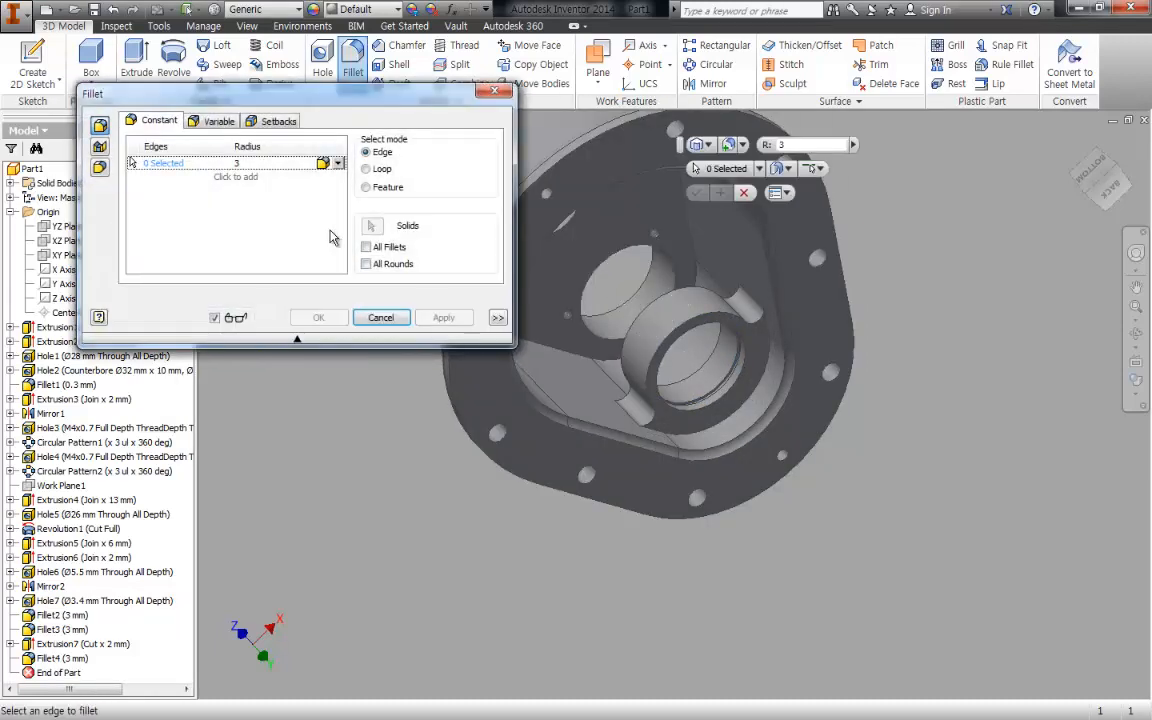
{"action": "left_click", "coordinate": [710, 309]}
{"action": "middle_click_drag", "start_coordinate": [696, 308], "coordinate": [695, 304], "text": "shift"}
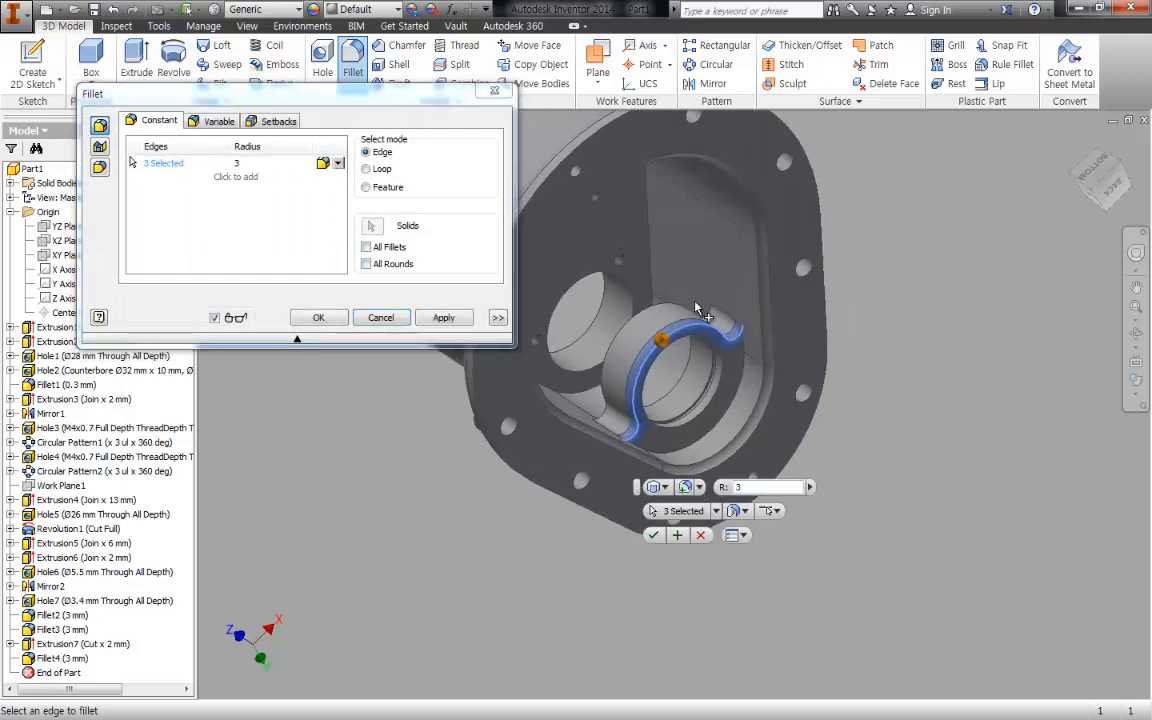
{"action": "left_click", "coordinate": [654, 306]}
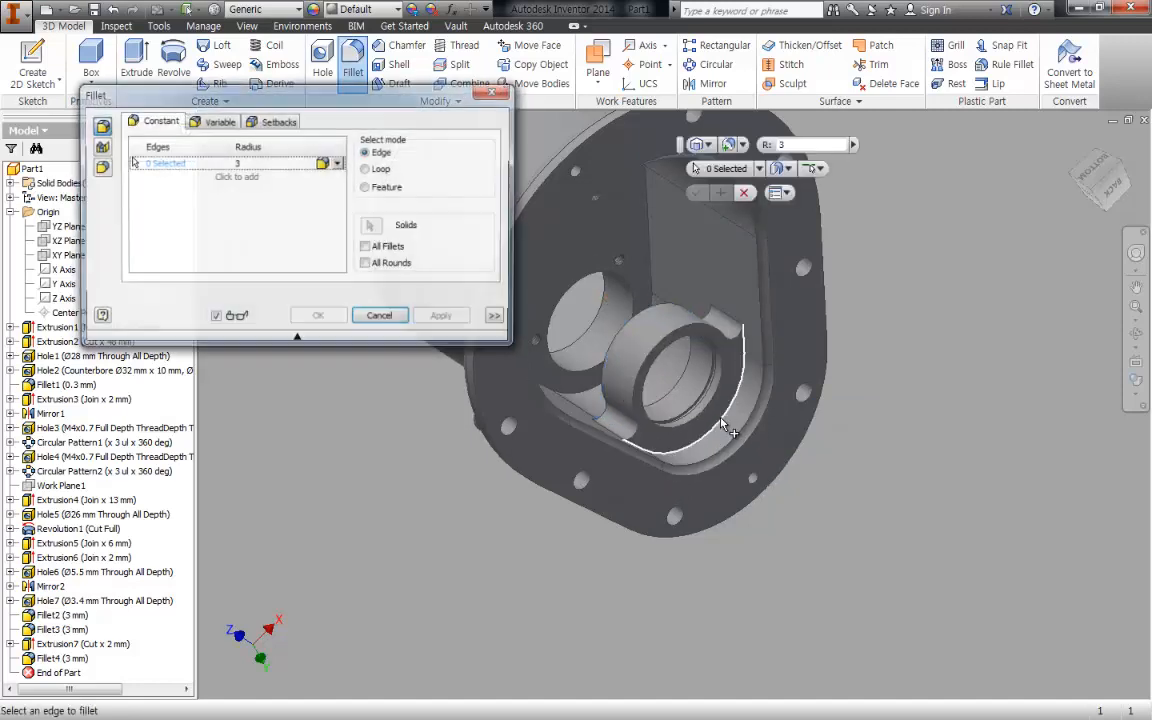
- Fillet the curved edges where the bearing boss's faces join the cavity's rounded end wall with a 3 mm radius
{"action": "middle_click_drag", "start_coordinate": [630, 430], "coordinate": [800, 390], "text": "shift"}
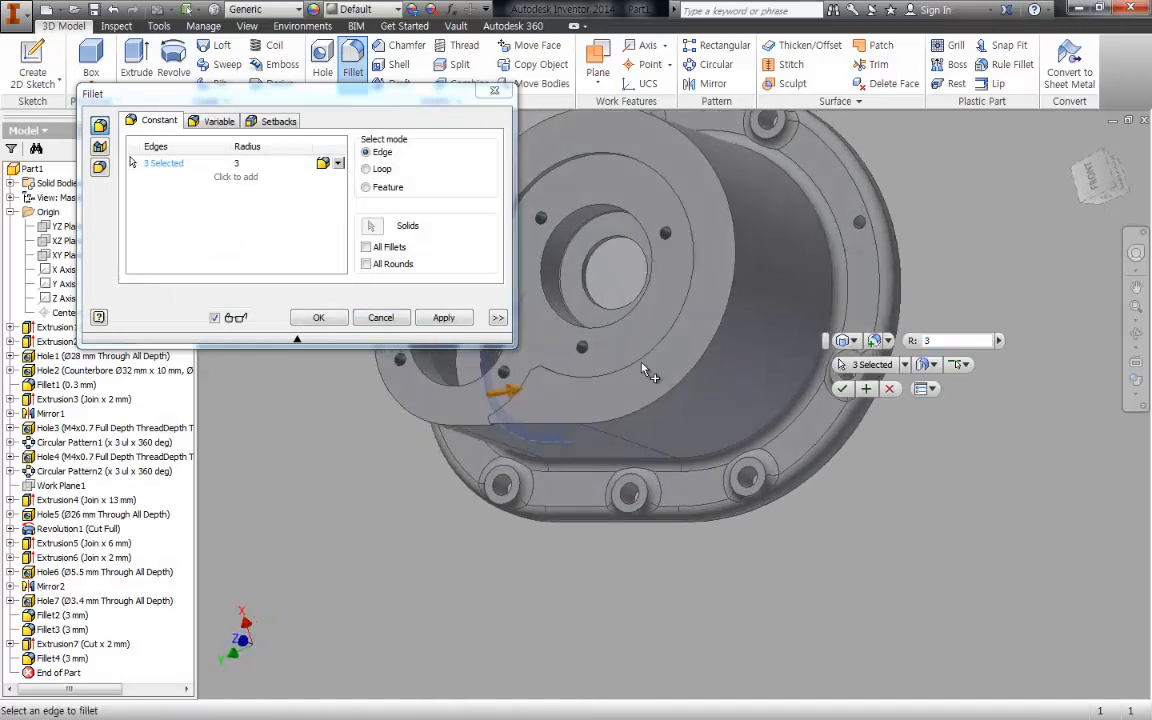
{"action": "middle_click_drag", "start_coordinate": [537, 364], "coordinate": [675, 385]}
{"action": "left_click", "coordinate": [625, 300]}
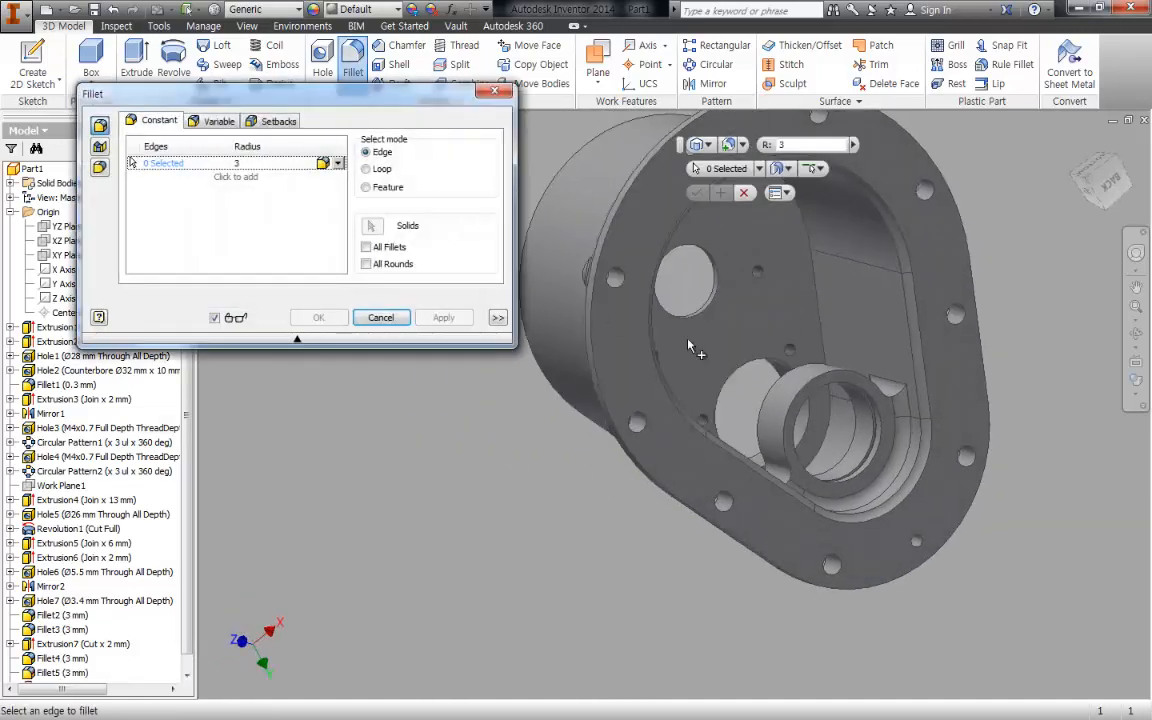
- Round the continuous outer edges on both faces of the inner bearing boss with a 3 mm radius
{"action": "left_click", "coordinate": [818, 395]}
{"action": "middle_click_drag", "start_coordinate": [818, 395], "coordinate": [923, 362], "text": "shift"}
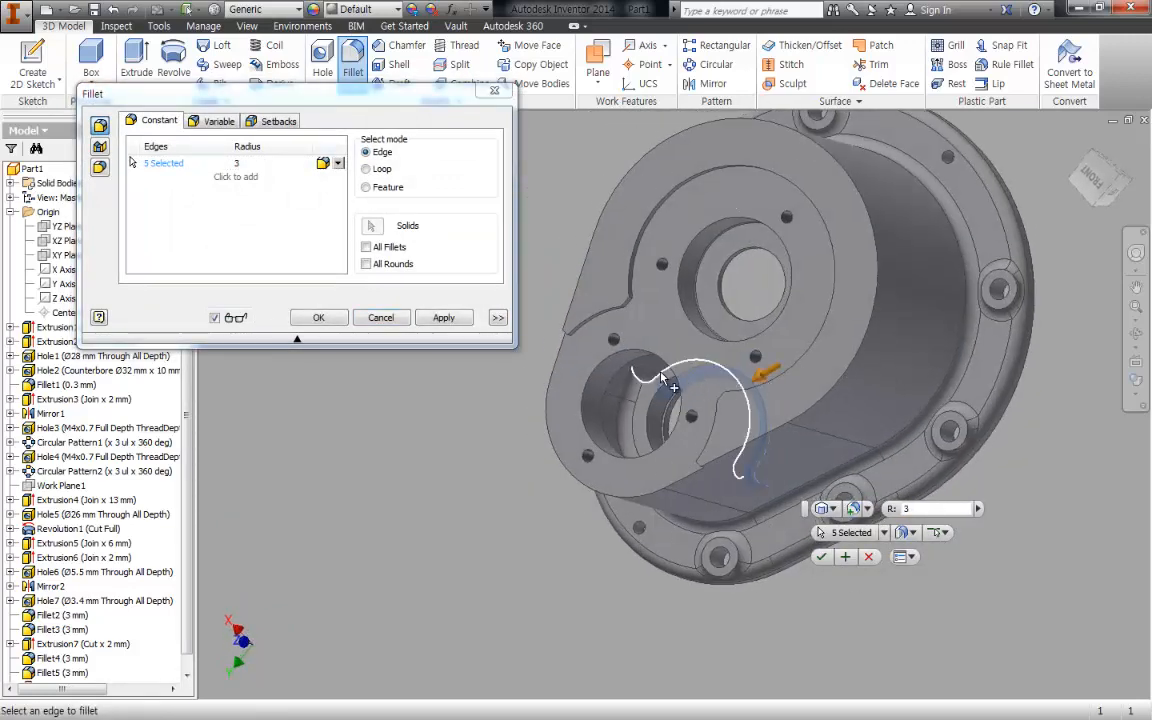
{"action": "left_click", "coordinate": [660, 377]}
{"action": "left_click", "coordinate": [318, 317]}
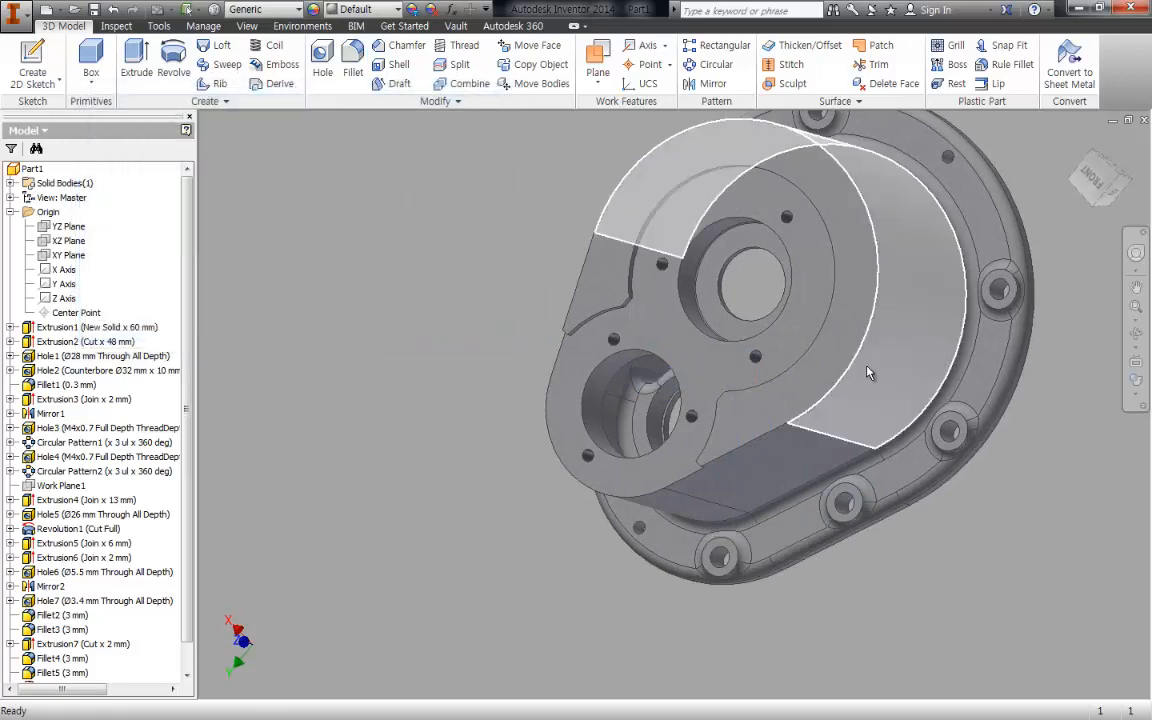
- Fillet the inner edge loop where the cavity's side walls meet its floor with a 3 mm radius
{"action": "middle_click_drag", "start_coordinate": [779, 328], "coordinate": [689, 349], "text": "shift"}
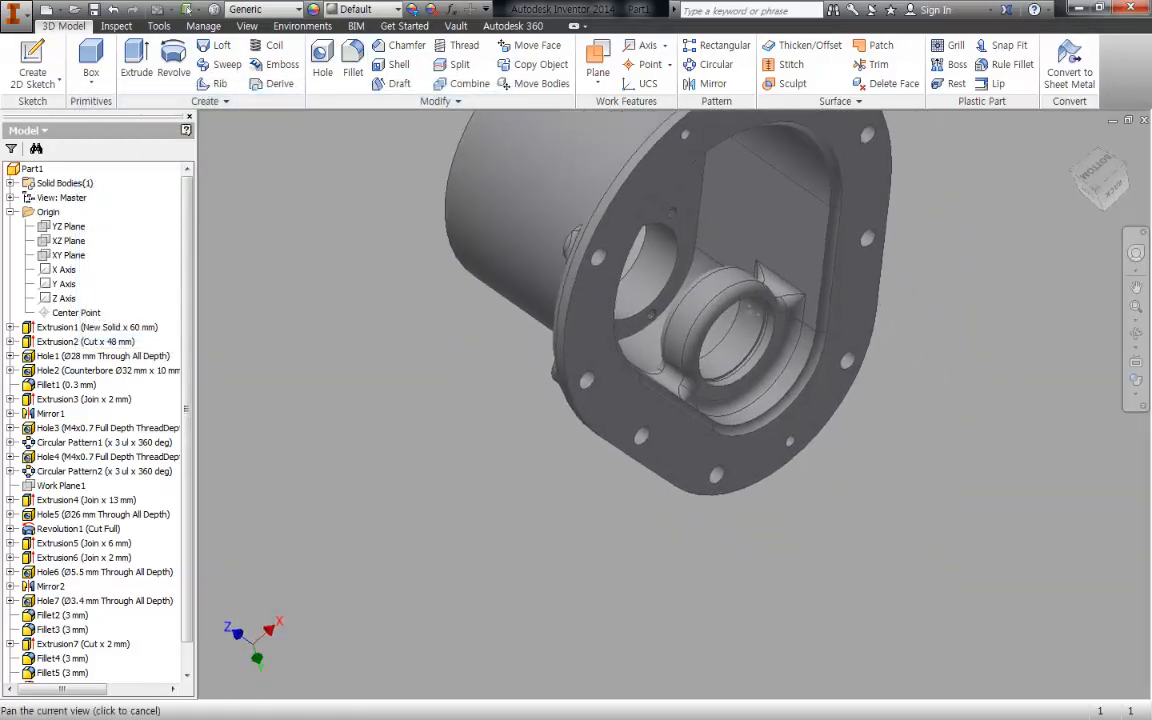
{"action": "middle_click_drag", "start_coordinate": [797, 399], "coordinate": [774, 391], "text": "shift"}
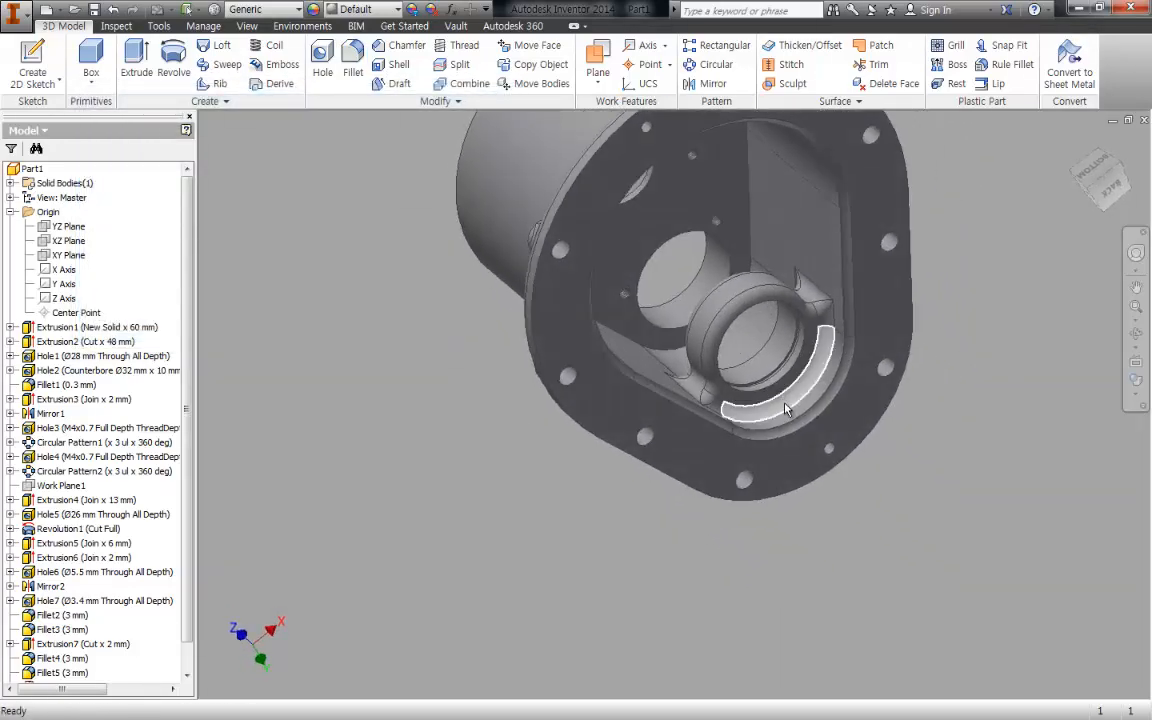
{"action": "scroll", "coordinate": [789, 408], "scroll_direction": "down", "scroll_amount": 3}
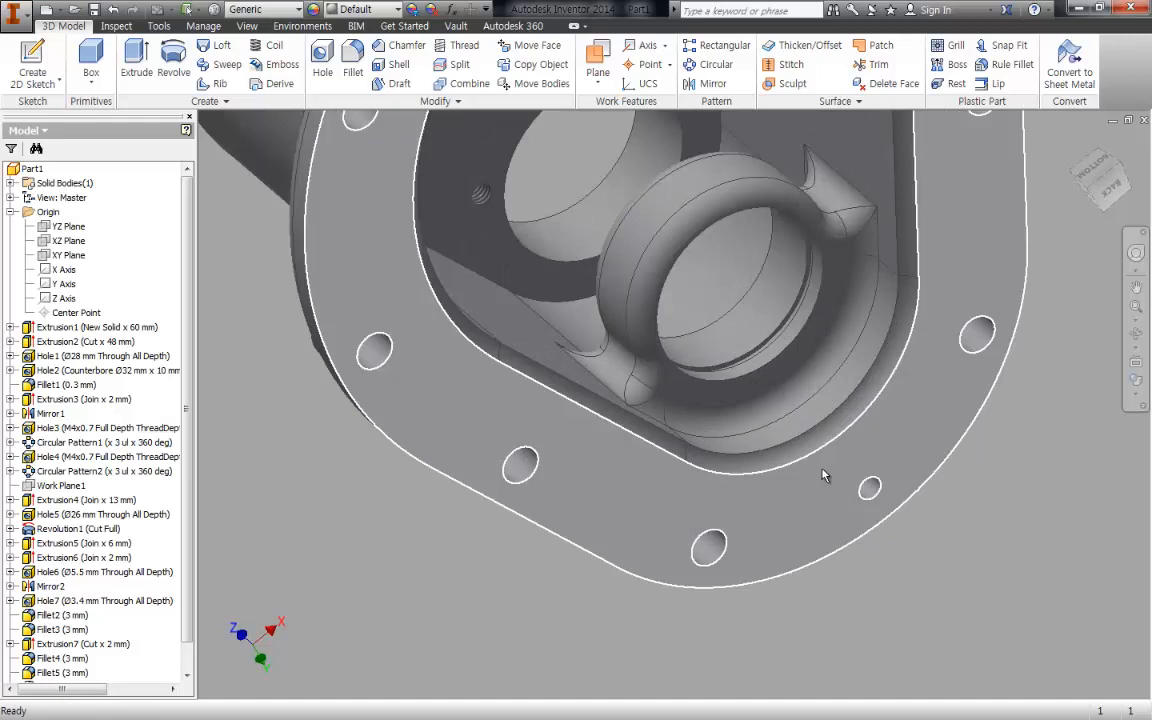
{"action": "mouse_move", "coordinate": [823, 476]}
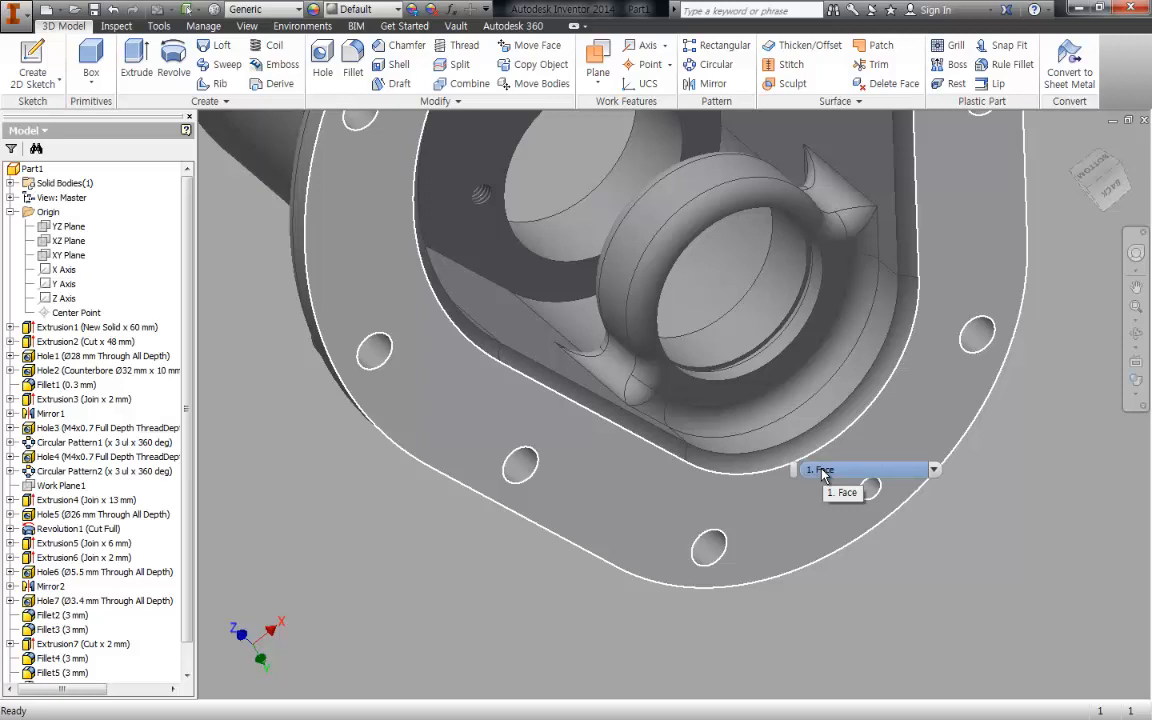
{"action": "middle_click_drag", "start_coordinate": [586, 299], "coordinate": [733, 365]}
{"action": "key", "text": "f"}
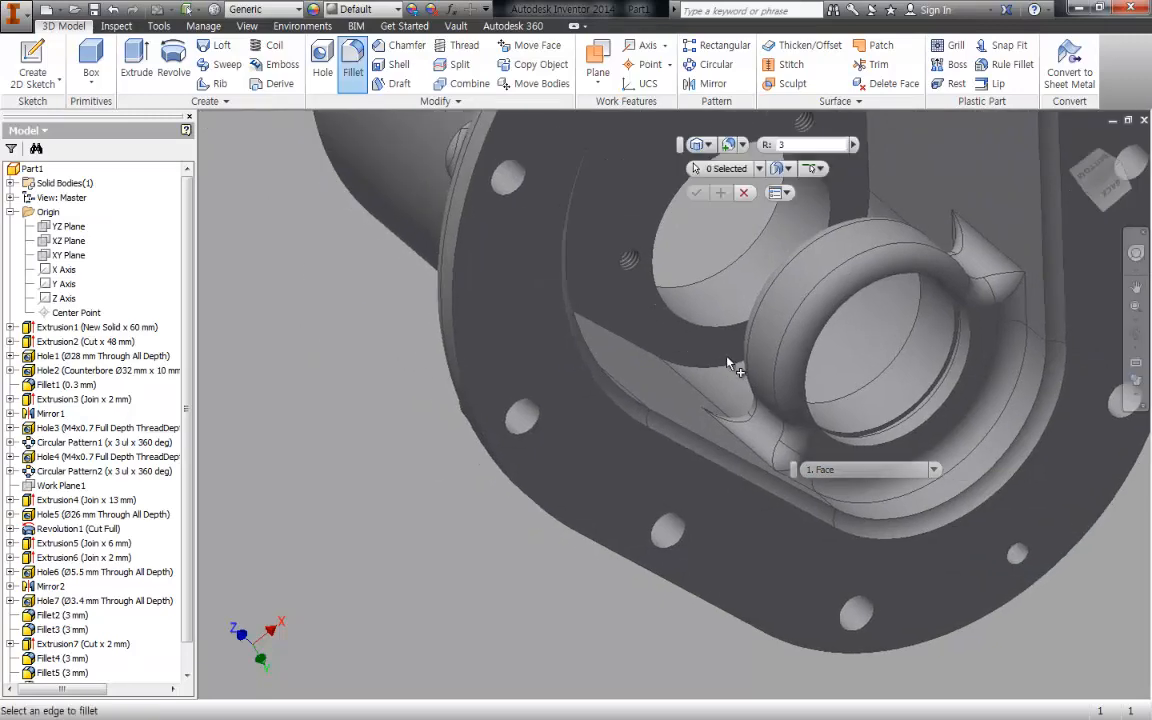
{"action": "middle_click_drag", "start_coordinate": [768, 300], "coordinate": [985, 610], "text": "shift"}
{"action": "left_click", "coordinate": [667, 337]}
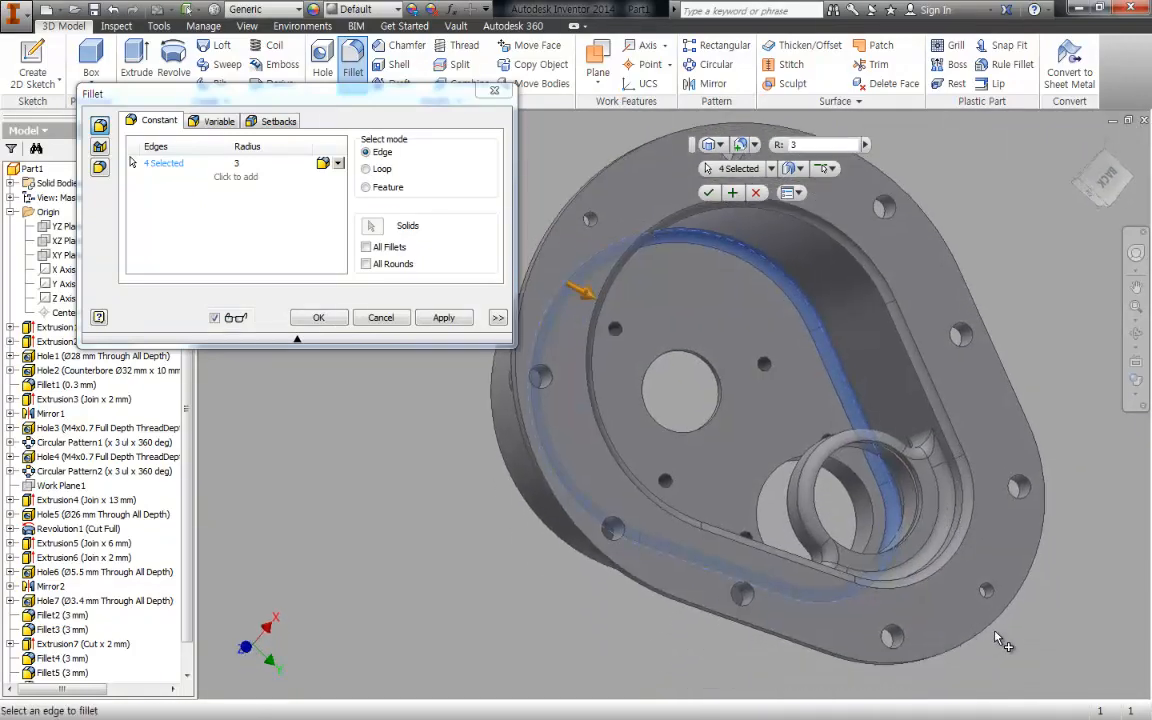
{"action": "left_click", "coordinate": [319, 318]}
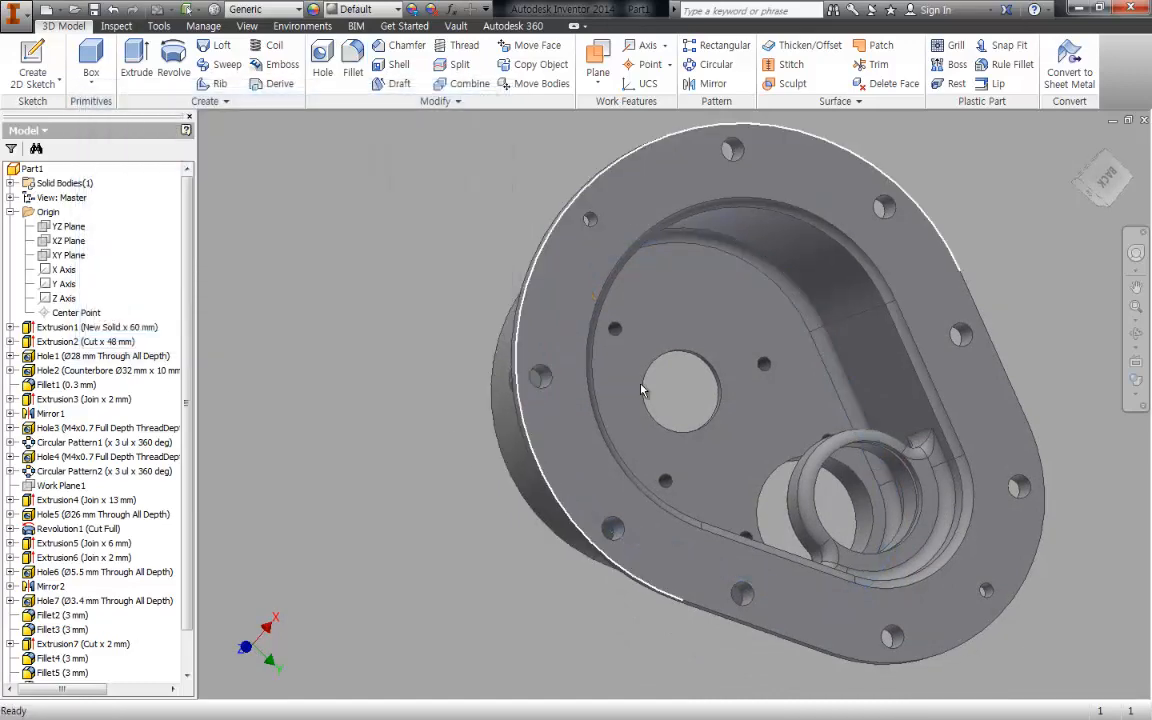
- Switch to the PDF viewer and circle in red the housing's rounded outer corner at the lower side of the section view
{"action": "middle_click_drag", "start_coordinate": [810, 309], "coordinate": [997, 255], "text": "shift"}
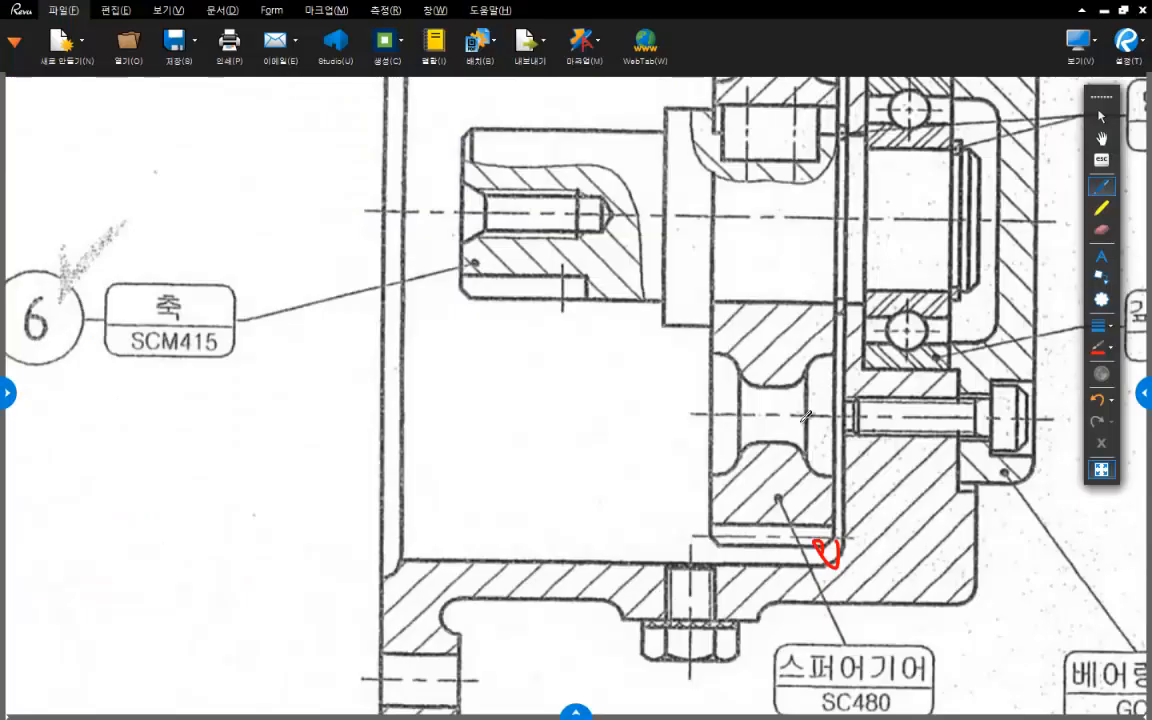
{"action": "mouse_move", "coordinate": [977, 548]}
{"action": "left_mouse_down"}
{"action": "mouse_move", "coordinate": [805, 532]}
{"action": "mouse_move", "coordinate": [784, 424]}
{"action": "mouse_move", "coordinate": [785, 570]}
{"action": "mouse_move", "coordinate": [783, 484]}
{"action": "left_mouse_up"}
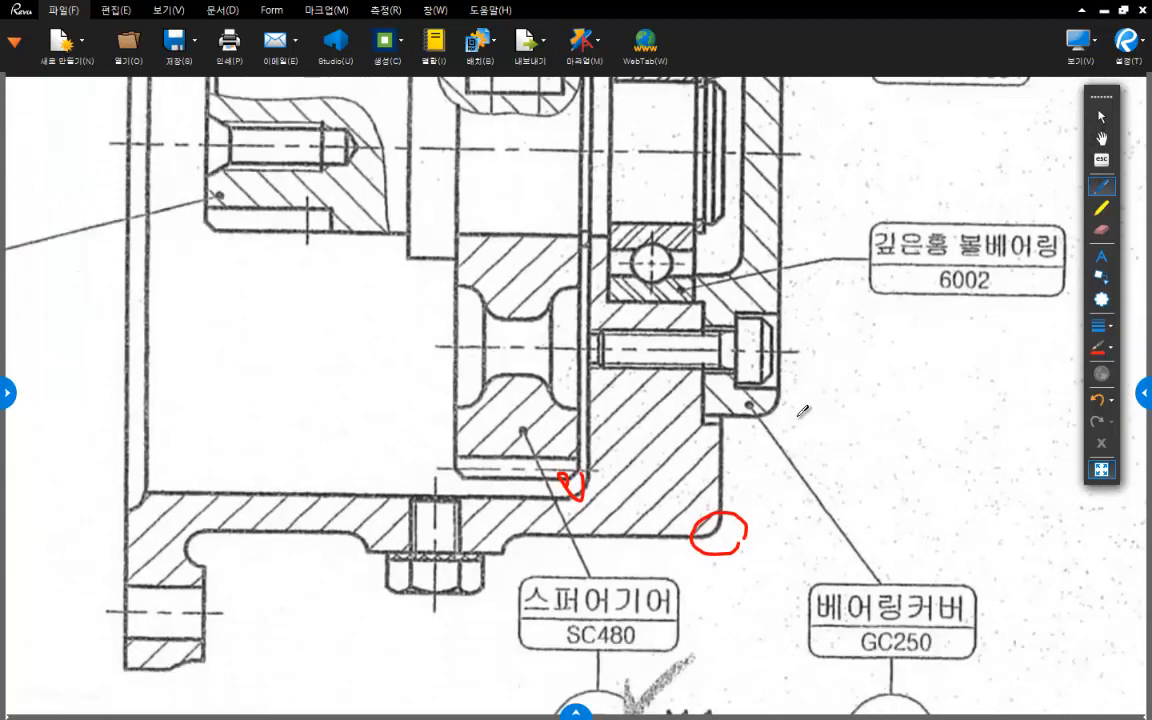
{"action": "scroll", "coordinate": [746, 416], "scroll_direction": "down", "scroll_amount": 2}
{"action": "mouse_move", "coordinate": [714, 354]}
{"action": "middle_mouse_down"}
{"action": "mouse_move", "coordinate": [715, 450]}
{"action": "mouse_move", "coordinate": [721, 440]}
{"action": "middle_mouse_up"}
{"action": "scroll", "coordinate": [757, 476], "scroll_direction": "down", "scroll_amount": 2}
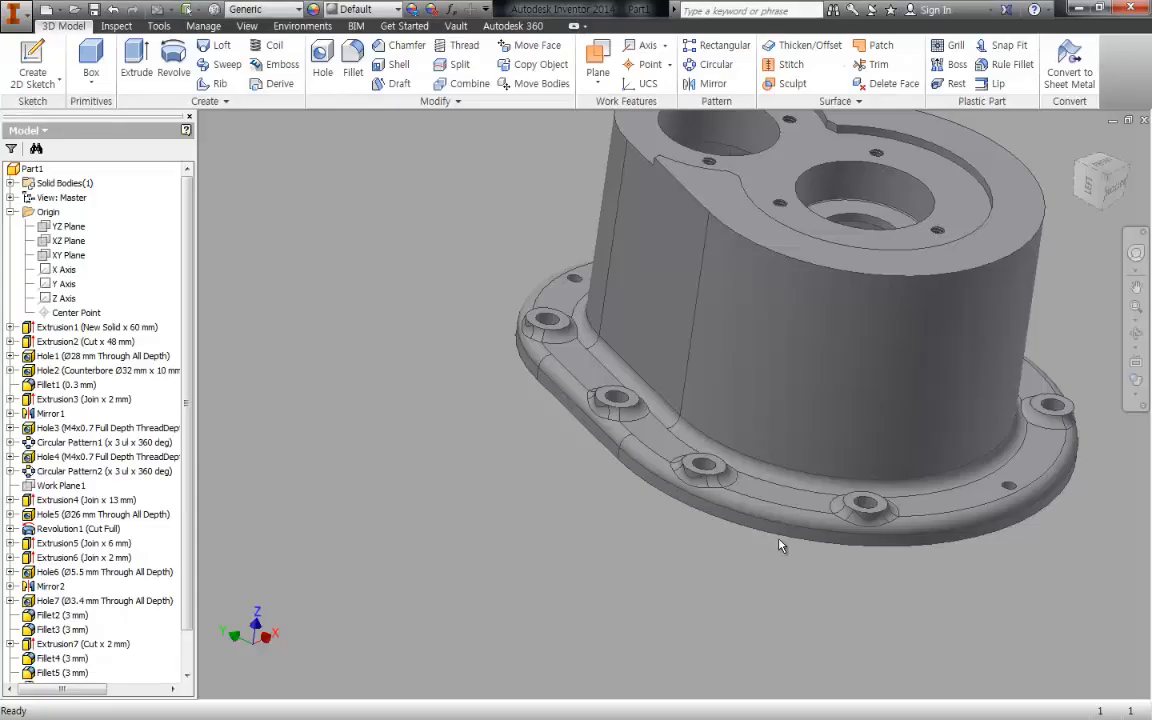
- Switch to Inventor and try a 3 mm fillet along the outer edge of the housing's raised front face
{"action": "middle_click_drag", "start_coordinate": [700, 483], "coordinate": [517, 312], "text": "shift"}
{"action": "key", "text": "f"}
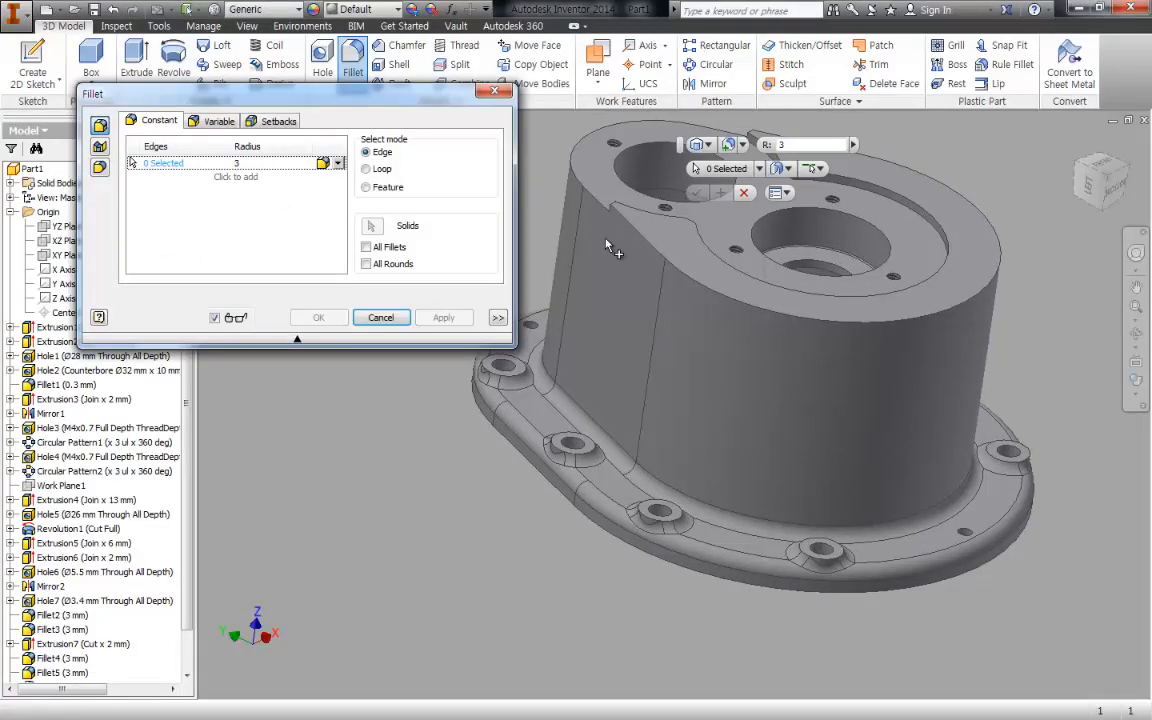
{"action": "left_click", "coordinate": [648, 243]}
{"action": "middle_click_drag", "start_coordinate": [627, 222], "coordinate": [822, 311]}
{"action": "scroll", "coordinate": [765, 188], "scroll_direction": "down", "scroll_amount": 5}
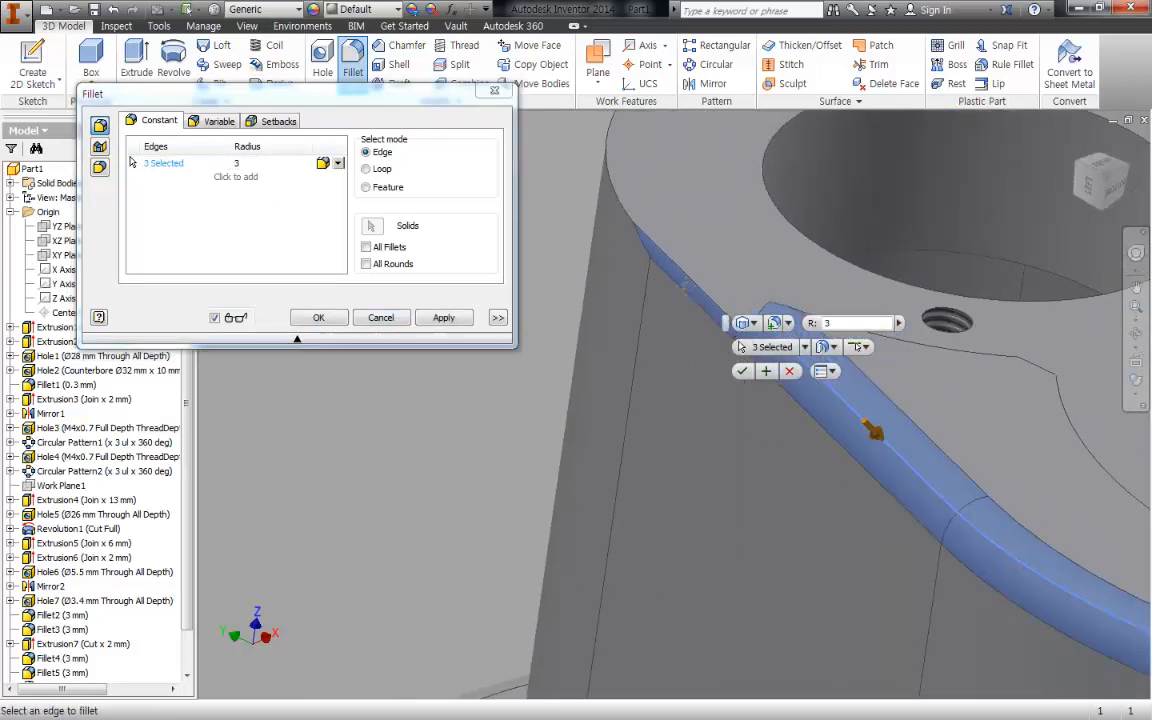
{"action": "middle_click_drag", "start_coordinate": [686, 286], "coordinate": [636, 226]}
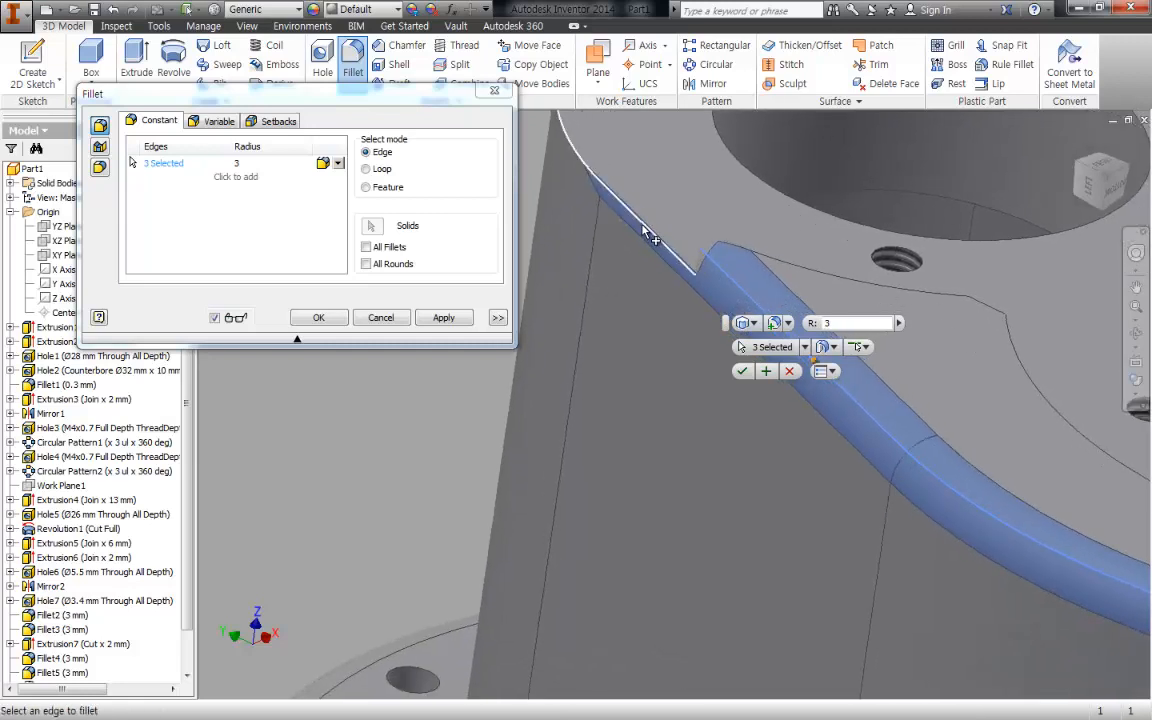
{"action": "left_click", "coordinate": [382, 318]}
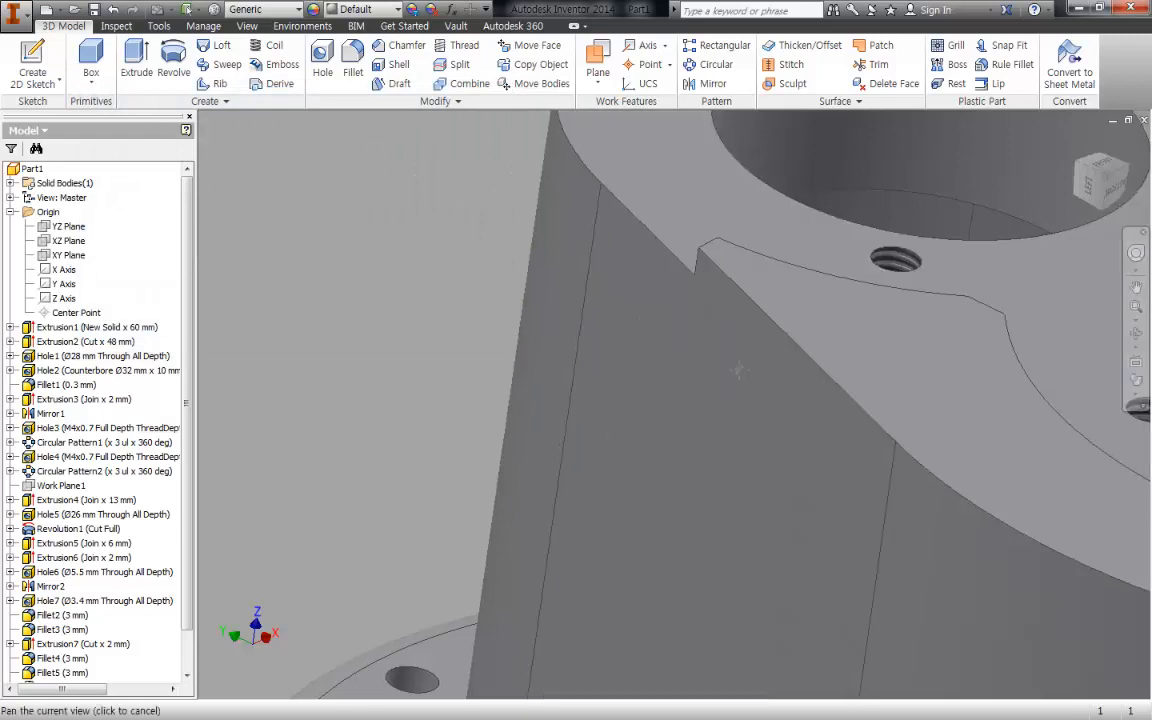
- Fillet the outer edge of the housing's raised front face with a 2 mm radius and return to the home view
{"action": "scroll", "coordinate": [720, 397], "scroll_direction": "down", "scroll_amount": 4}
{"action": "key", "text": "f"}
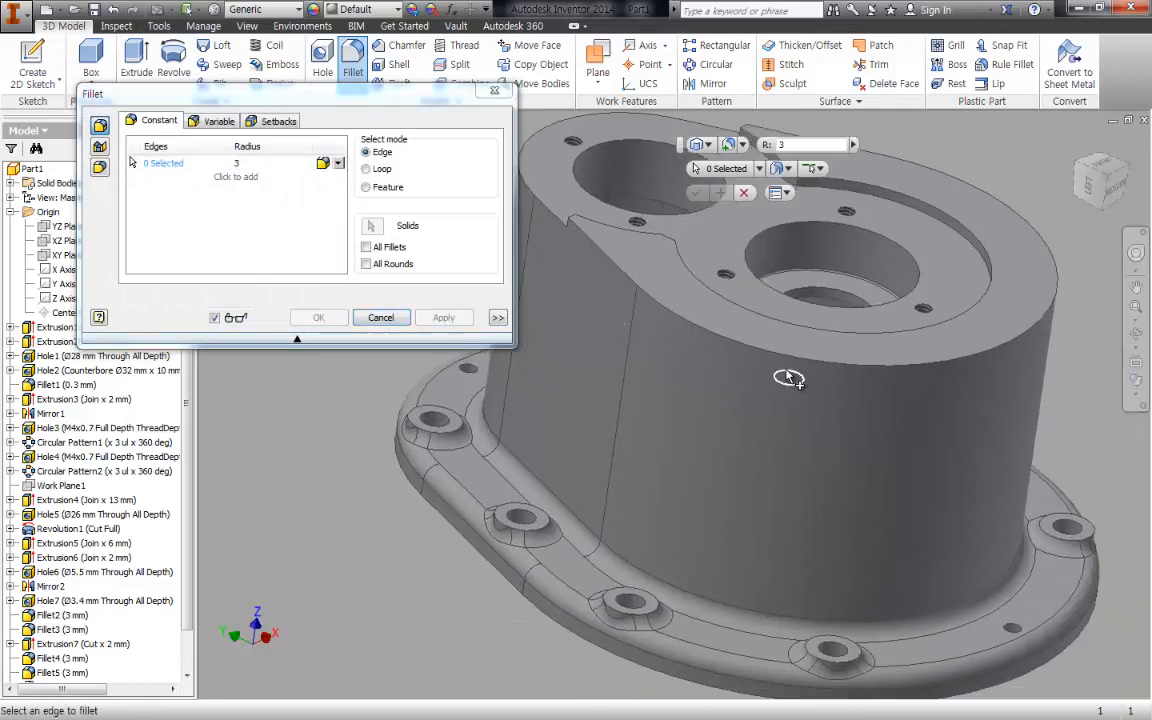
{"action": "left_click", "coordinate": [806, 366]}
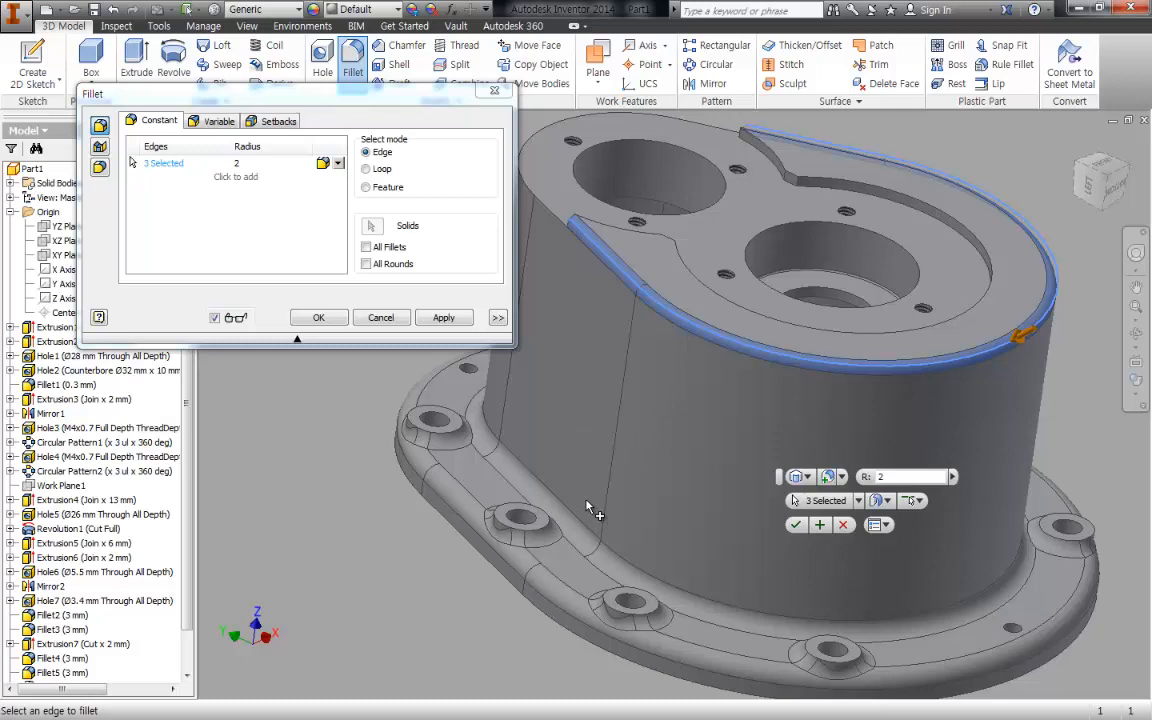
{"action": "left_click", "coordinate": [318, 317]}
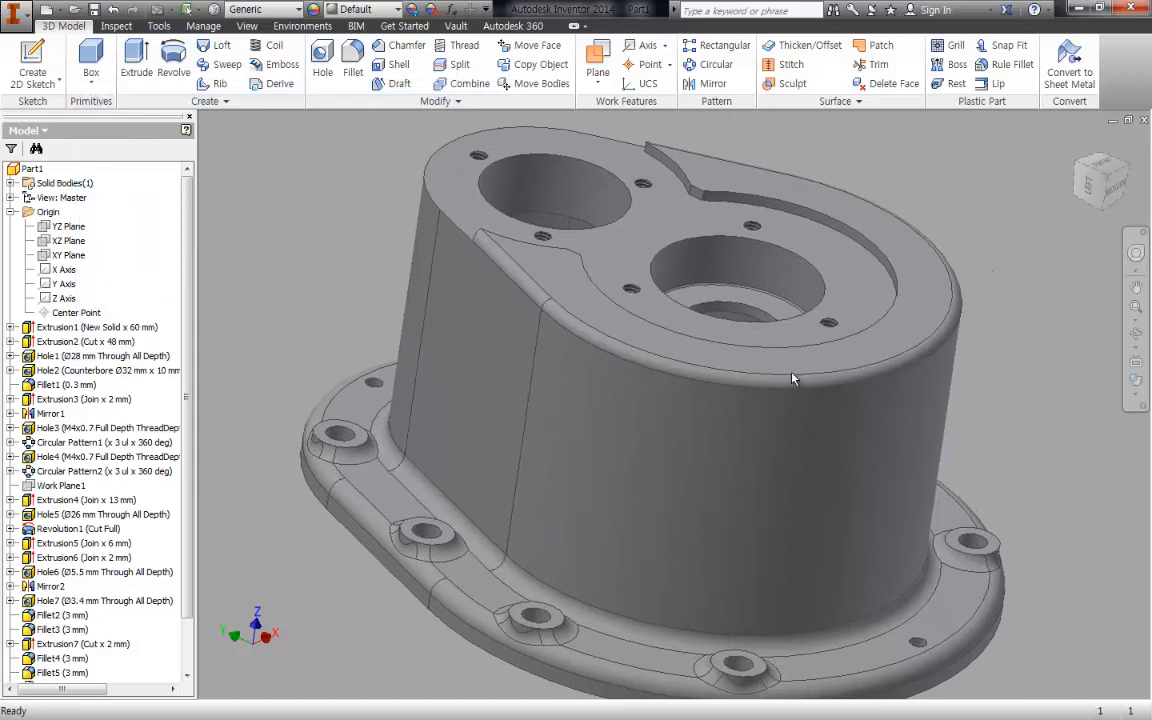
{"action": "key", "text": "F6"}
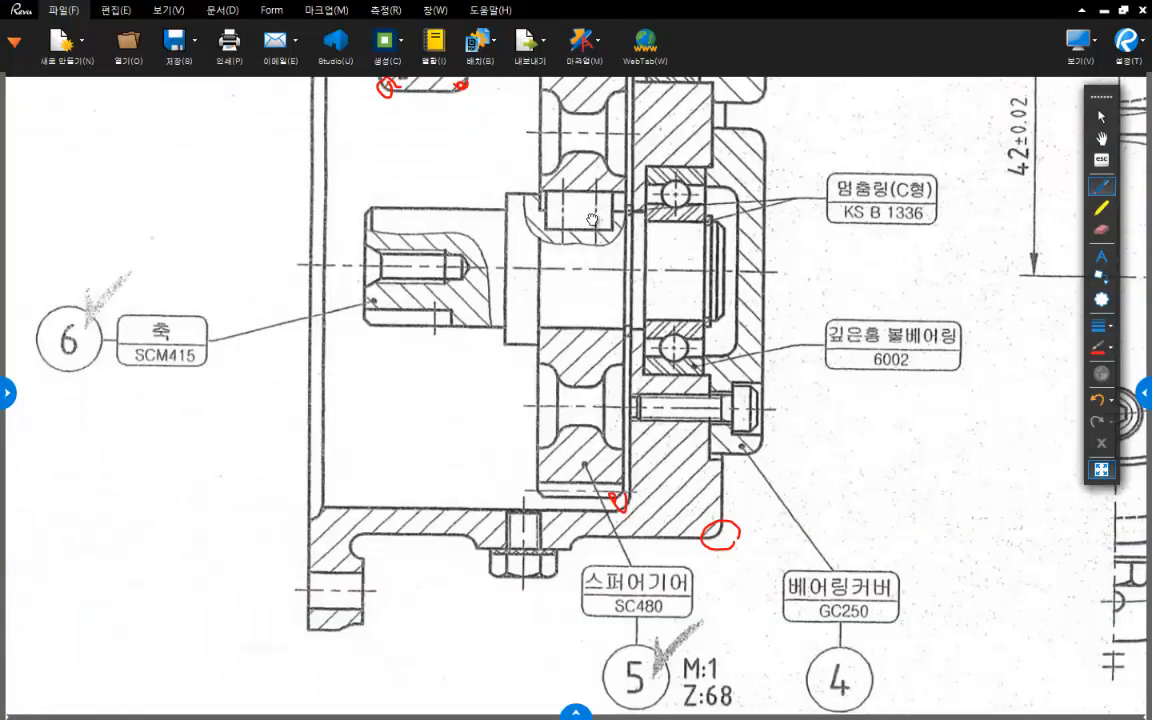
- Switch to the PDF viewer and circle in red the screw plug bosses on the lower and upper housing walls
{"action": "scroll", "coordinate": [532, 356], "scroll_direction": "up", "scroll_amount": 1}
{"action": "left_click_drag", "start_coordinate": [462, 557], "coordinate": [601, 562]}
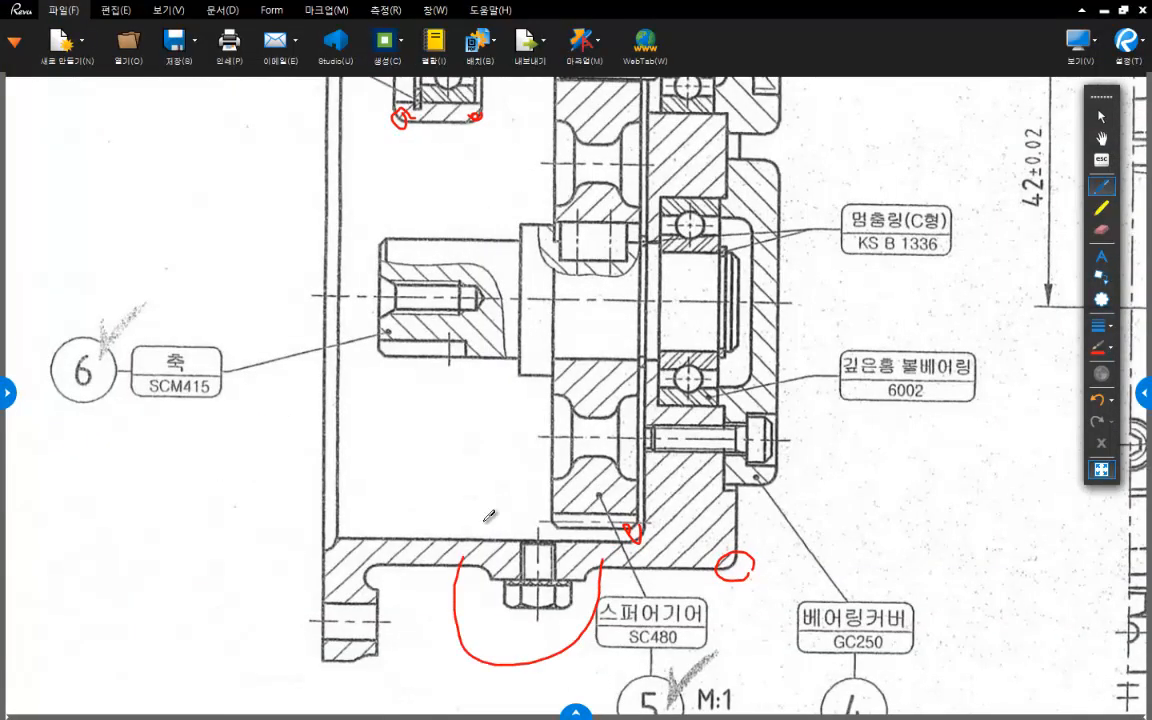
{"action": "scroll", "coordinate": [545, 248], "scroll_direction": "up", "scroll_amount": 5}
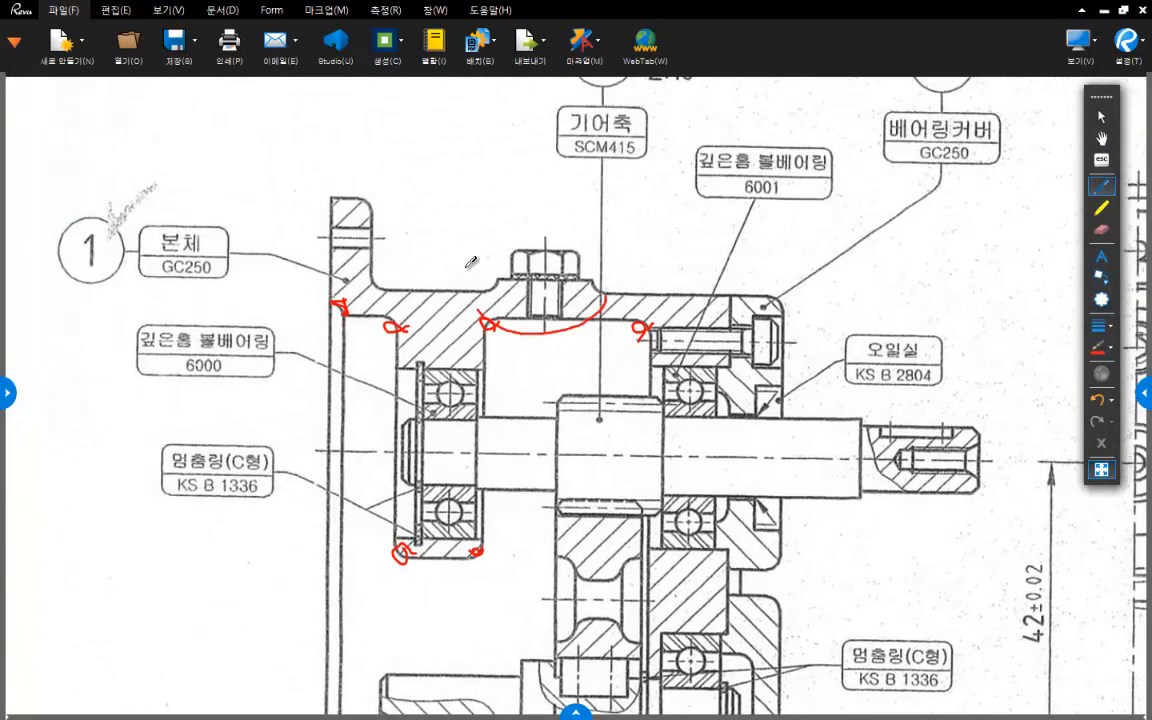
{"action": "left_click_drag", "start_coordinate": [471, 262], "coordinate": [577, 320]}
{"action": "scroll", "coordinate": [629, 375], "scroll_direction": "down", "scroll_amount": 3}
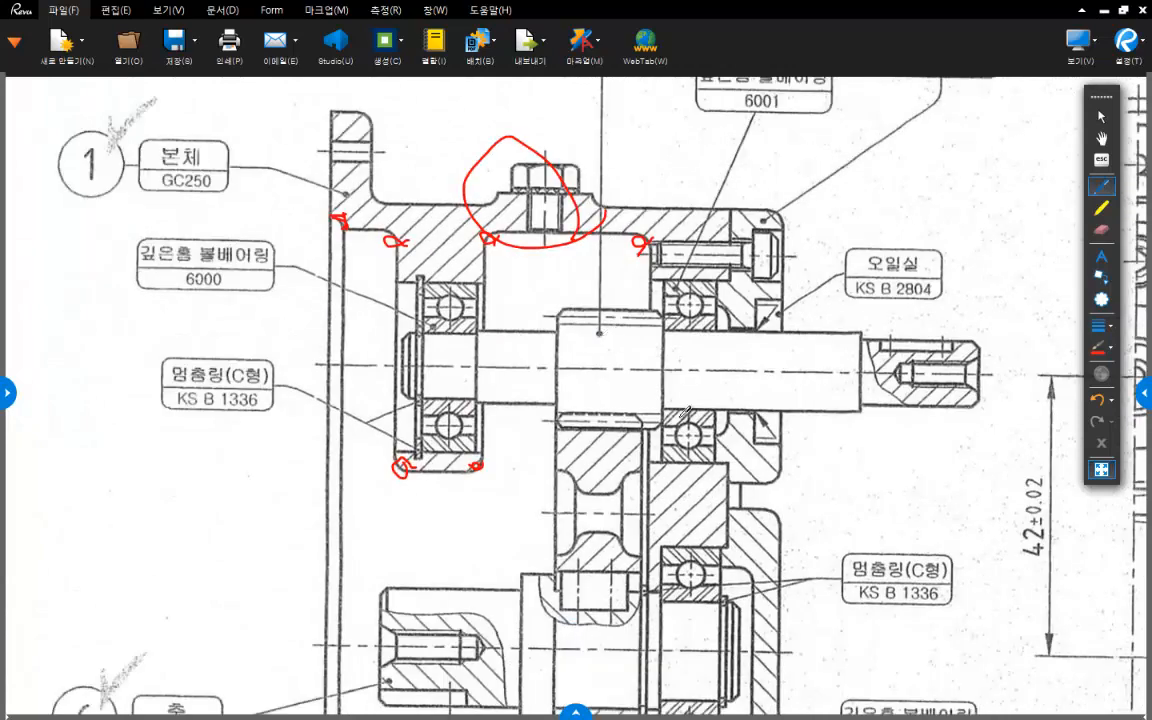
{"action": "scroll", "coordinate": [629, 375], "scroll_direction": "down", "scroll_amount": 3}
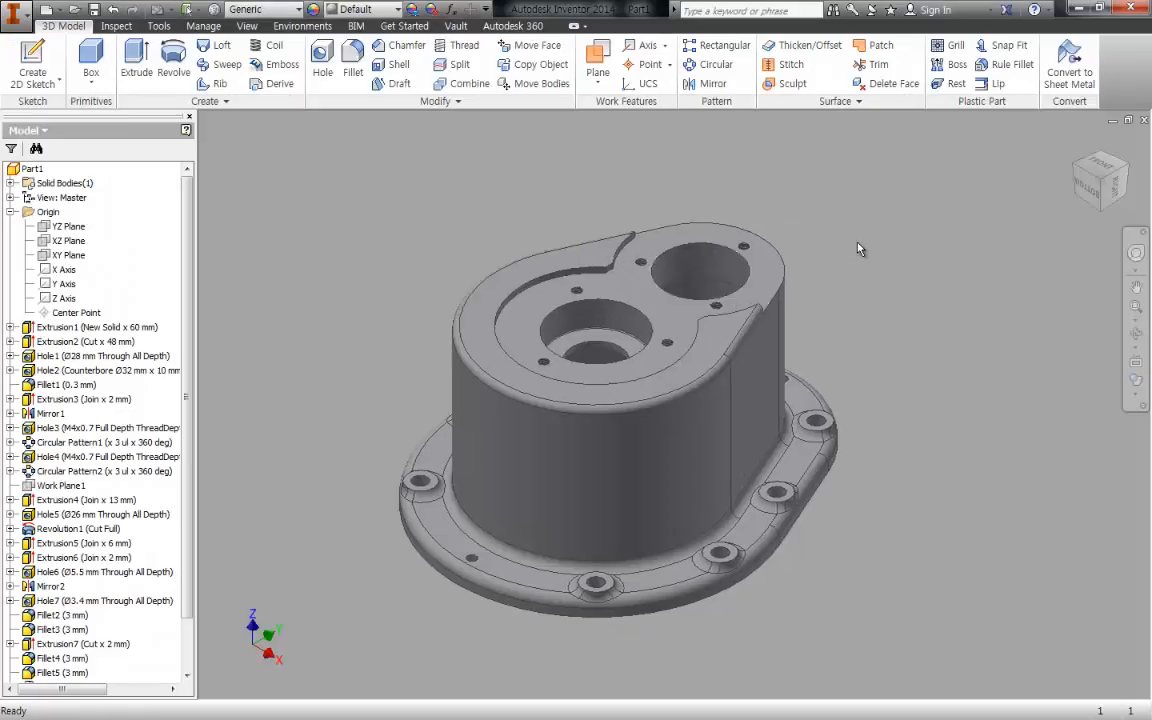
- Switch to Inventor and create a work plane parallel to the XZ Plane and tangent to the housing's smaller rounded end
{"action": "key", "text": "]"}
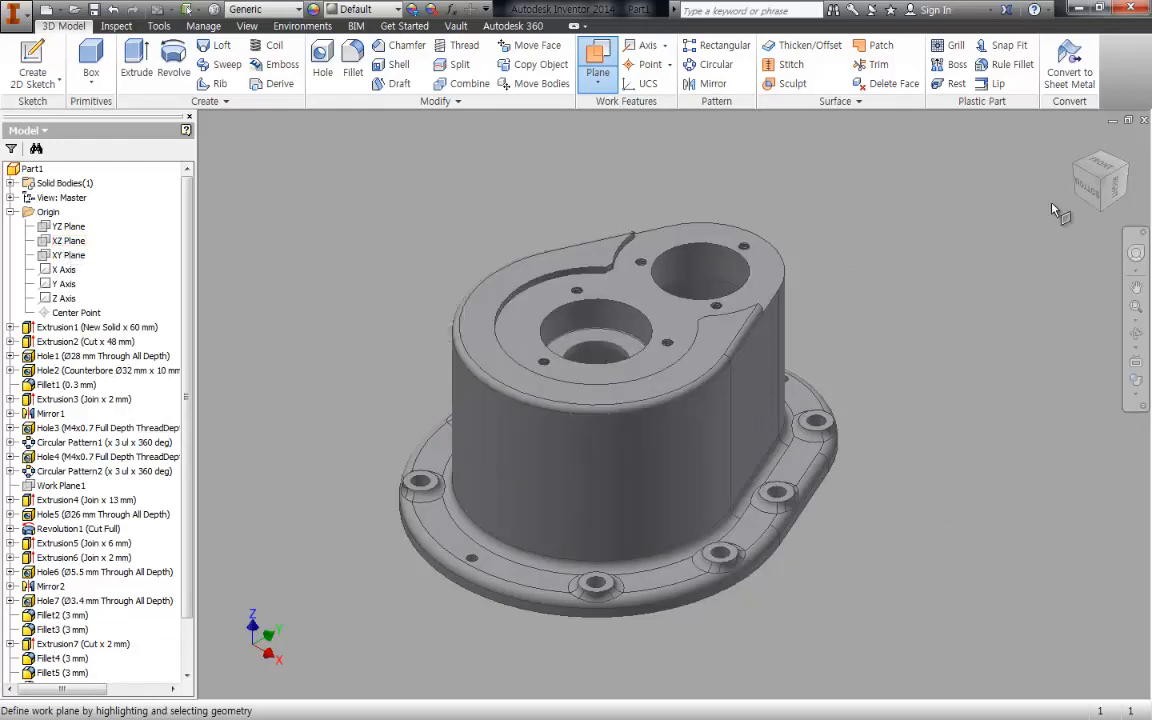
{"action": "left_click", "coordinate": [1106, 167]}
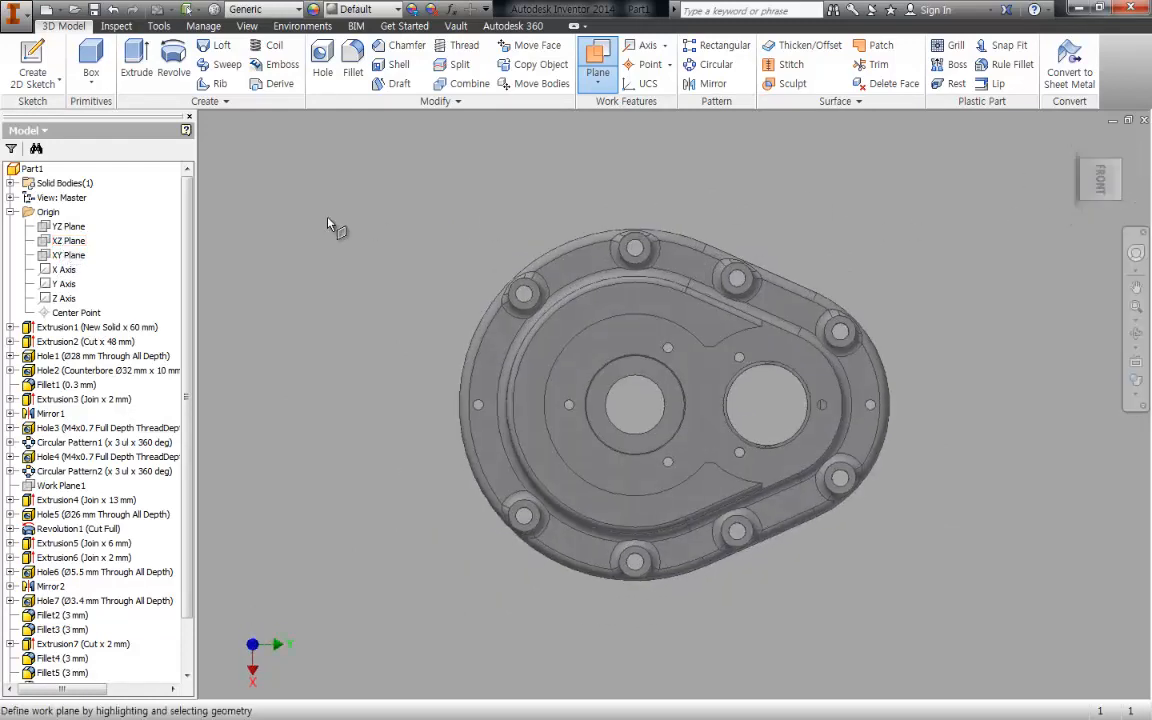
{"action": "left_click", "coordinate": [66, 244]}
{"action": "middle_click_drag", "start_coordinate": [906, 237], "coordinate": [876, 220], "text": "shift"}
{"action": "left_click", "coordinate": [720, 360]}
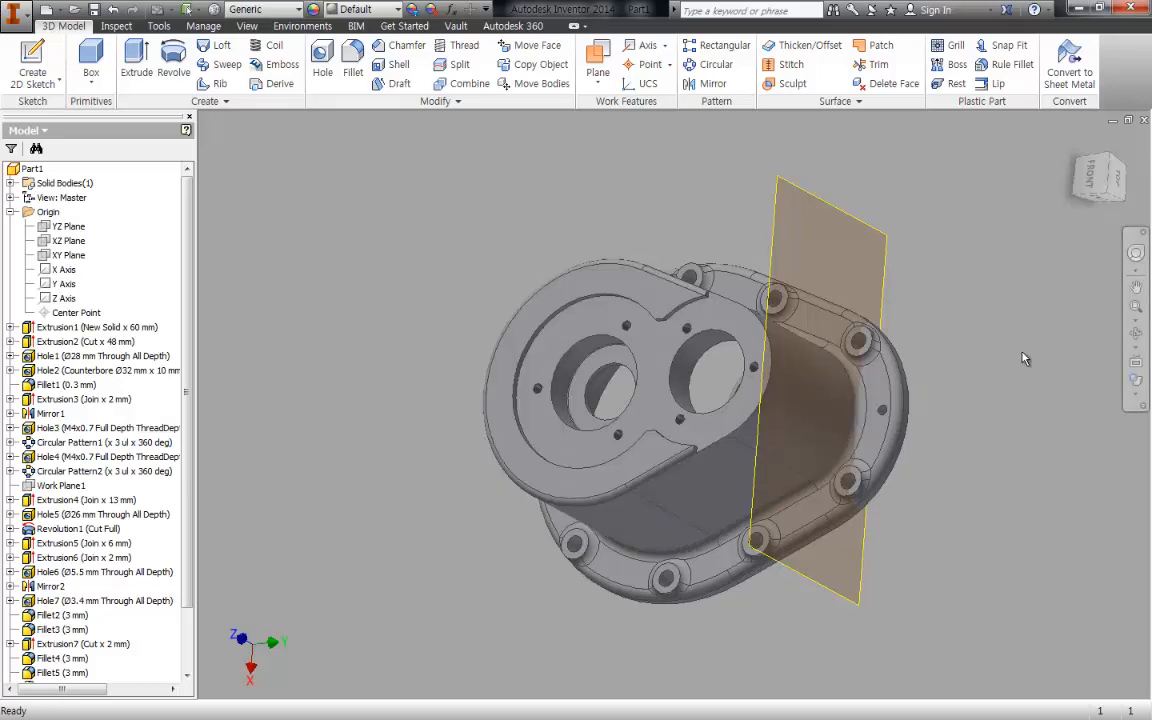
- Start a sketch on the tangent work plane and draw a circle about 15.6 mm in diameter on the vertical axis above the origin
{"action": "key", "text": "s"}
{"action": "left_click", "coordinate": [831, 212]}
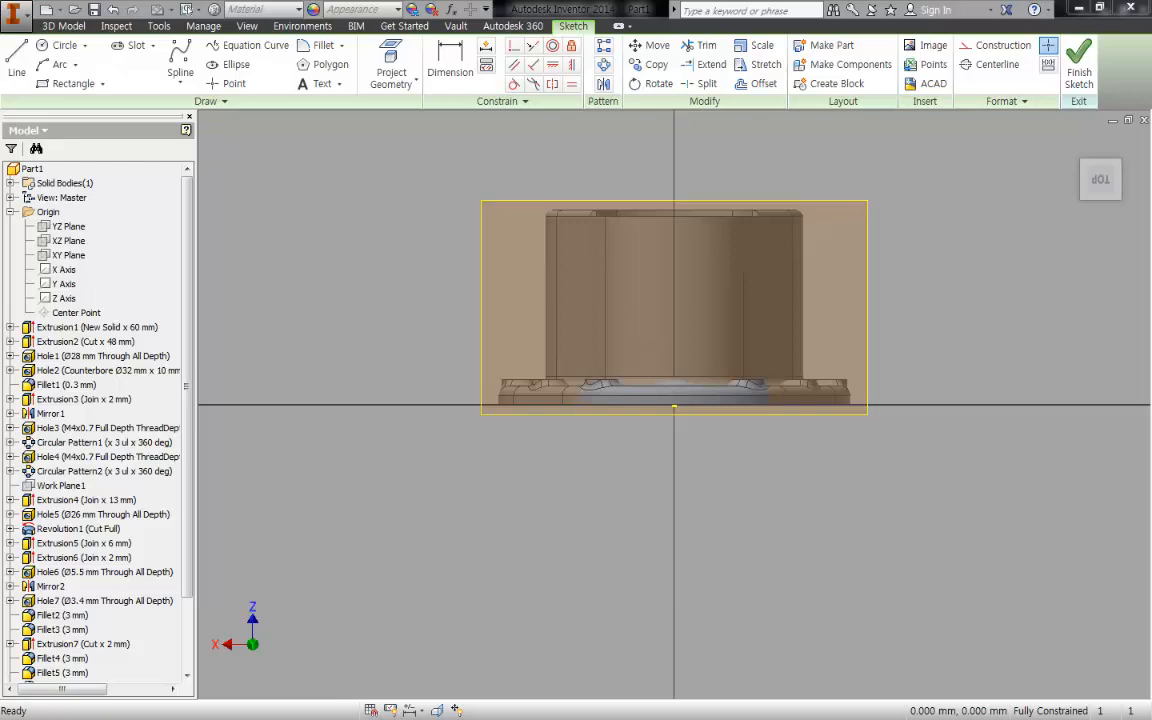
{"action": "scroll", "coordinate": [717, 327], "scroll_direction": "up", "scroll_amount": 3}
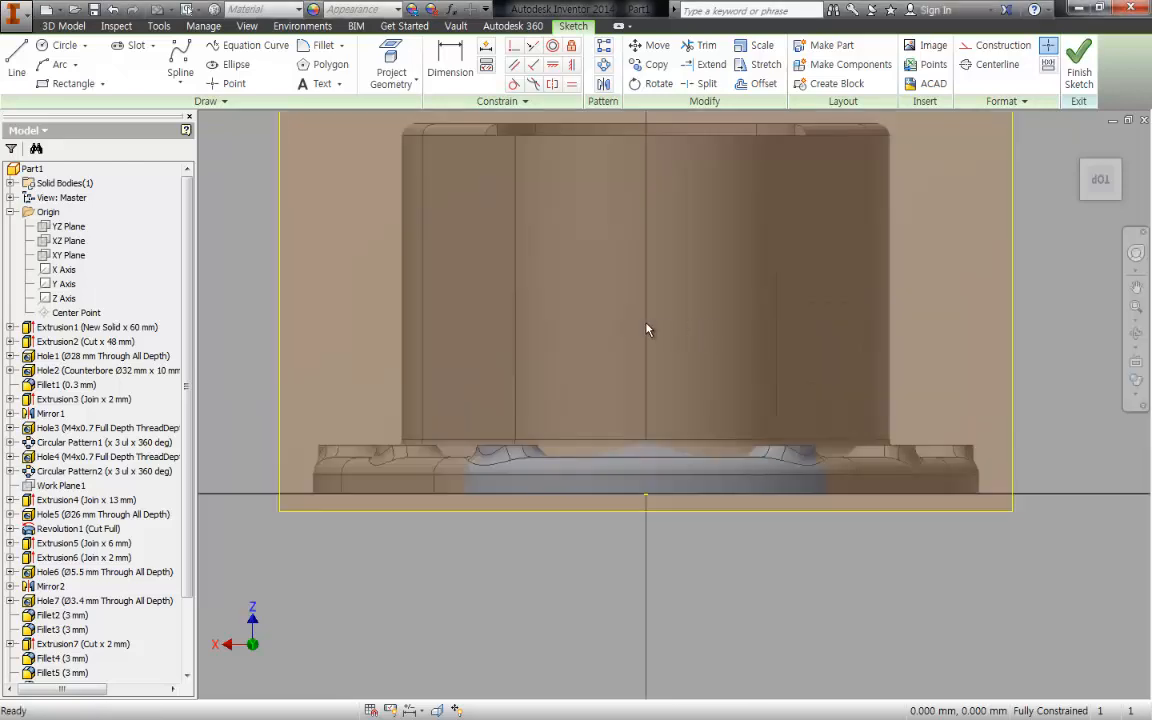
{"action": "key", "text": "c"}
{"action": "left_click", "coordinate": [646, 307]}
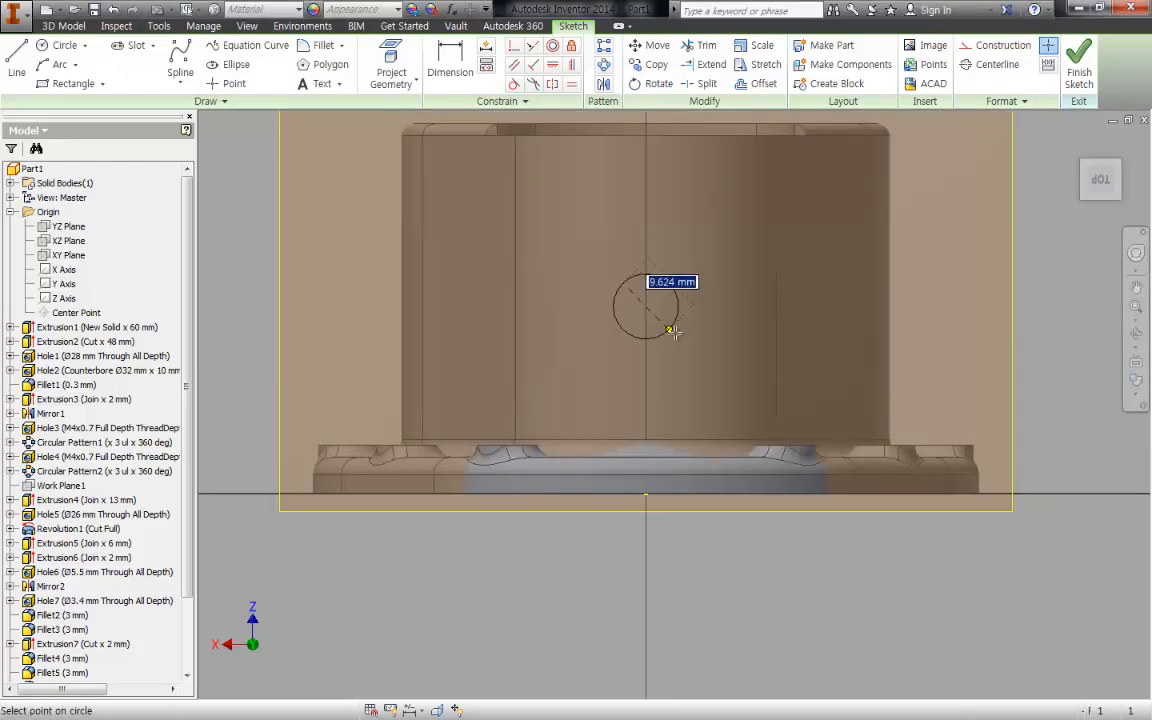
{"action": "left_click", "coordinate": [683, 335]}
{"action": "key", "text": "Escape"}
{"action": "middle_click_drag", "start_coordinate": [721, 362], "coordinate": [713, 337]}
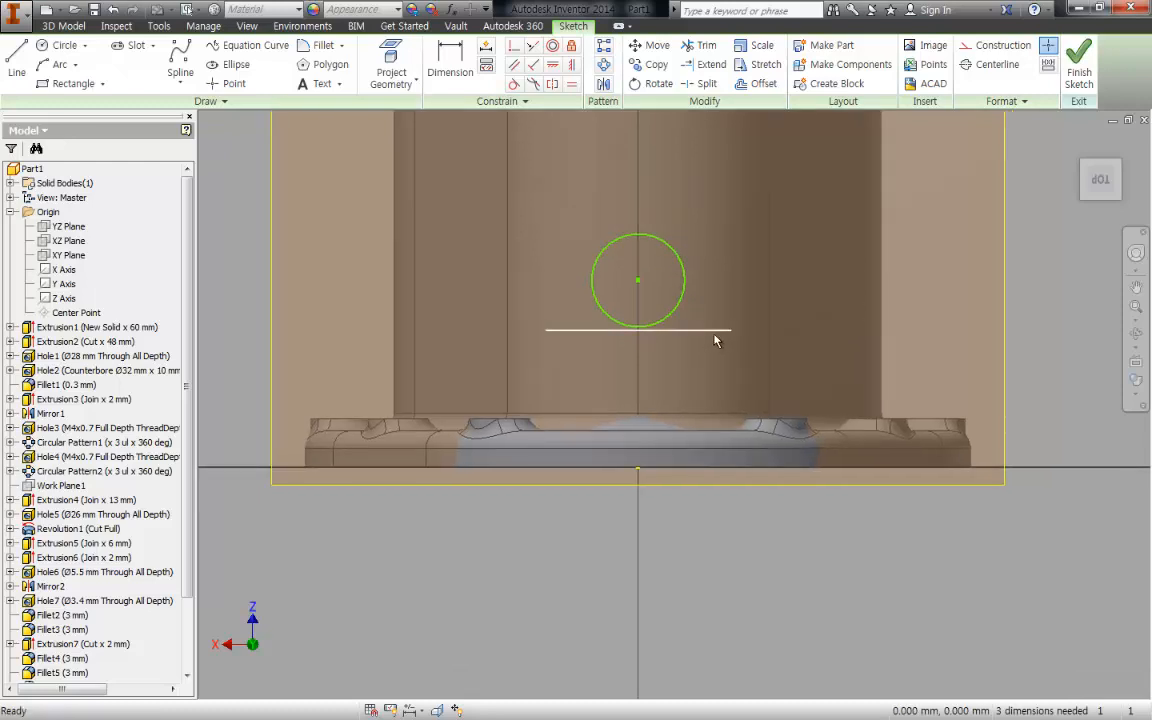
- Slice the graphics at the sketch plane and constrain the circle's centre vertically to the origin
{"action": "key", "text": "i"}
{"action": "key", "text": "Return"}
{"action": "key", "text": "Escape"}
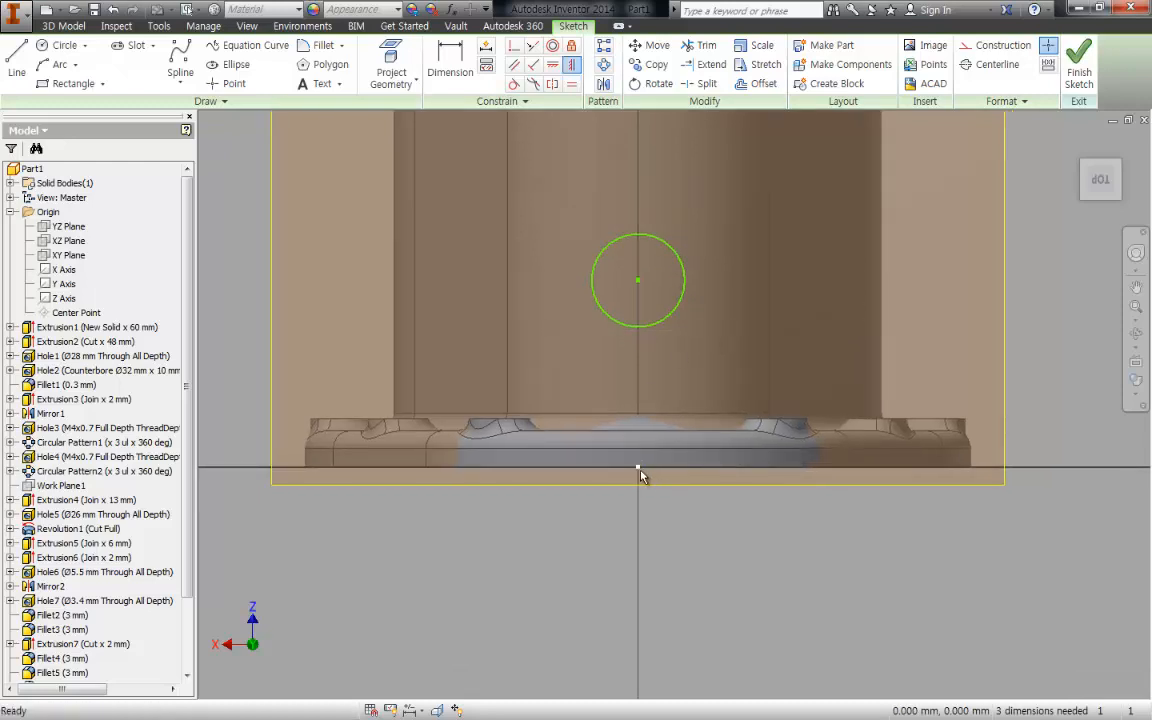
{"action": "key", "text": "F7"}
{"action": "key", "text": "i"}
{"action": "key", "text": "Return"}
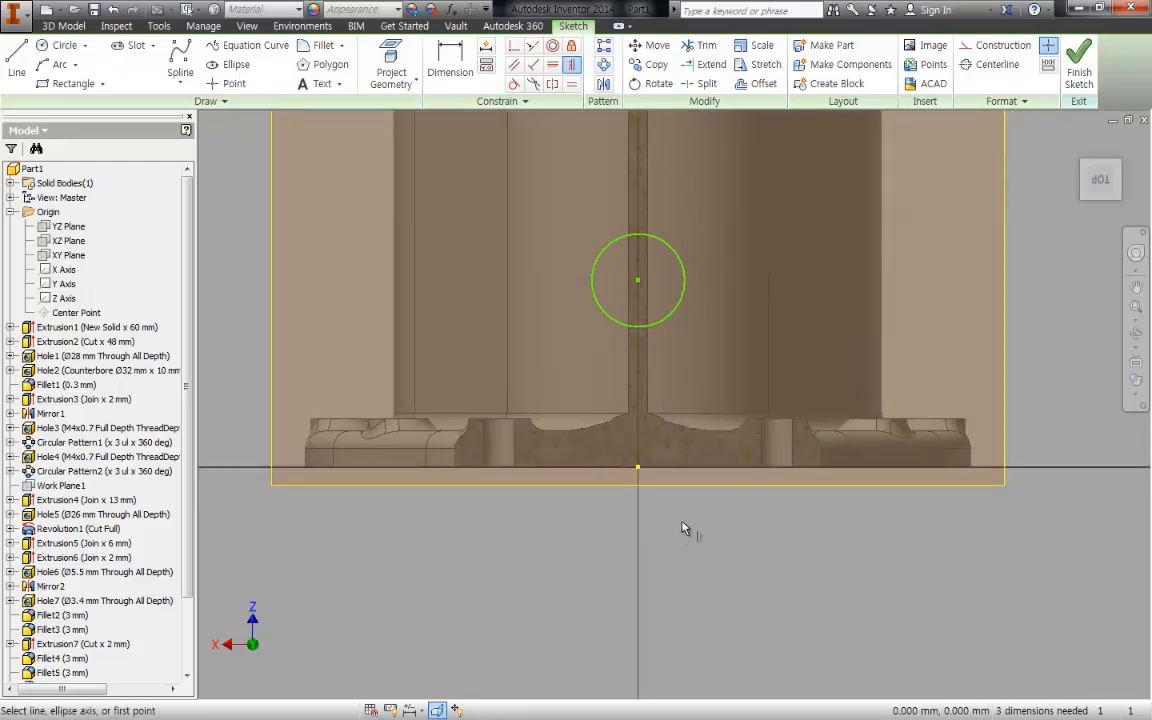
{"action": "left_click", "coordinate": [638, 468]}
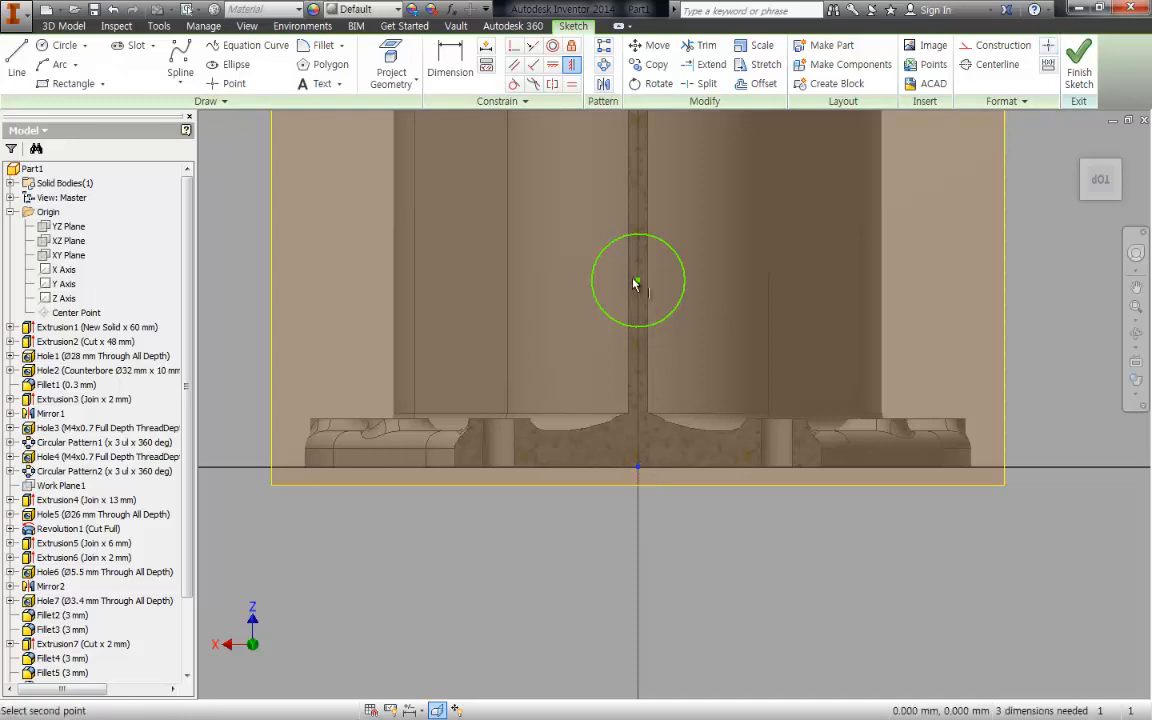
{"action": "left_click", "coordinate": [637, 280]}
{"action": "key", "text": "Escape"}
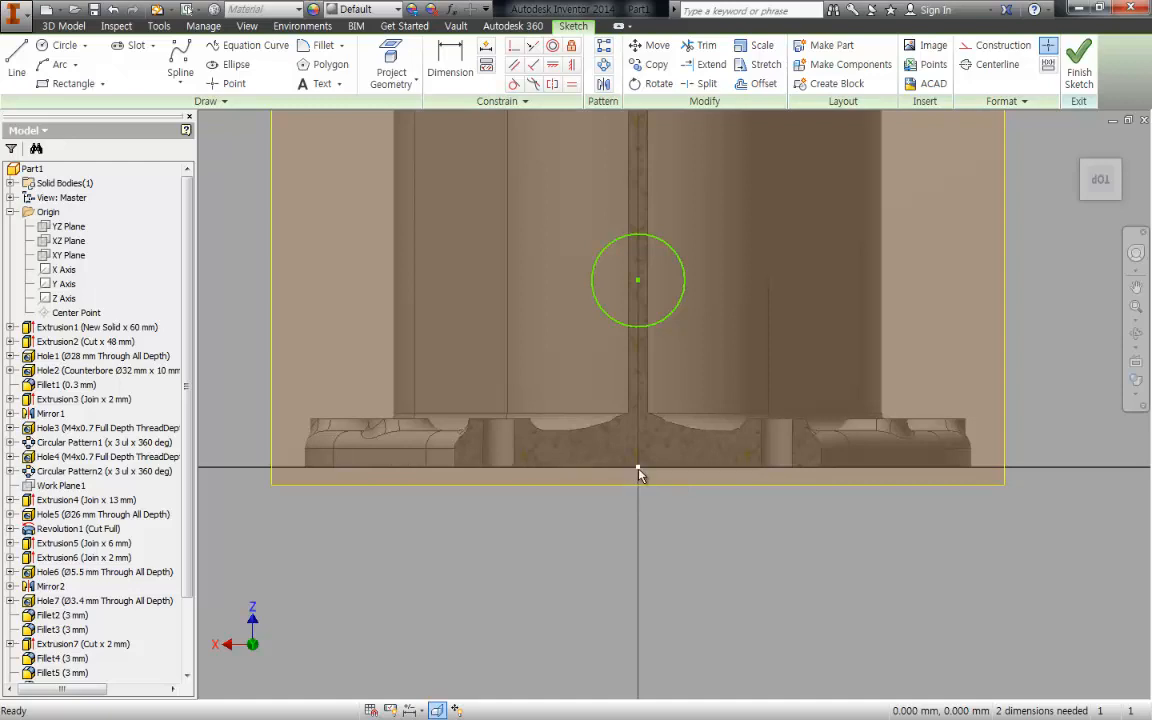
- Dimension the circle's centre 32 mm above the origin at the flange base
{"action": "key", "text": "d"}
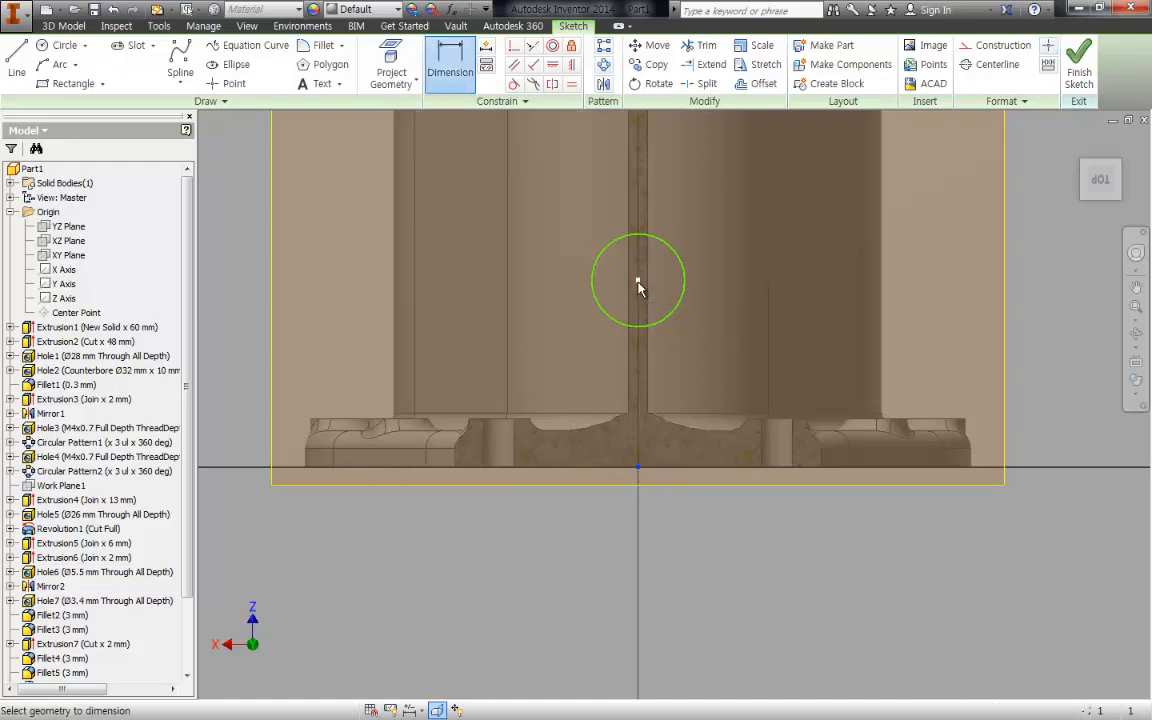
{"action": "left_click", "coordinate": [638, 280]}
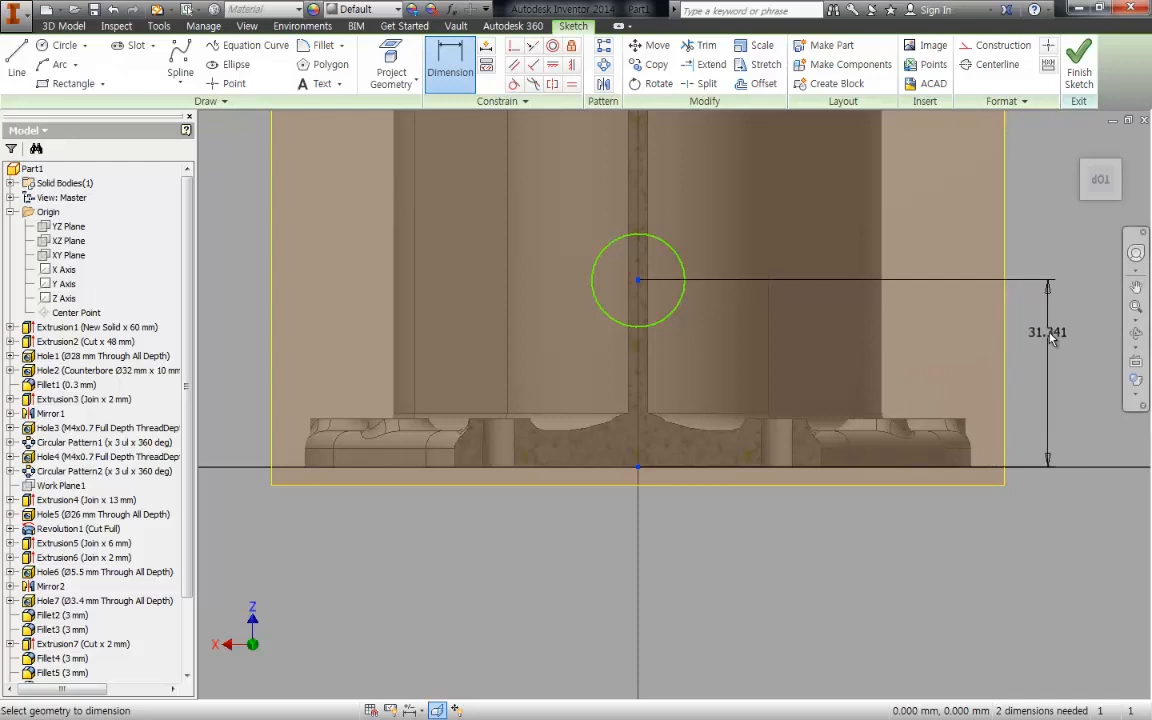
{"action": "left_click", "coordinate": [1052, 339]}
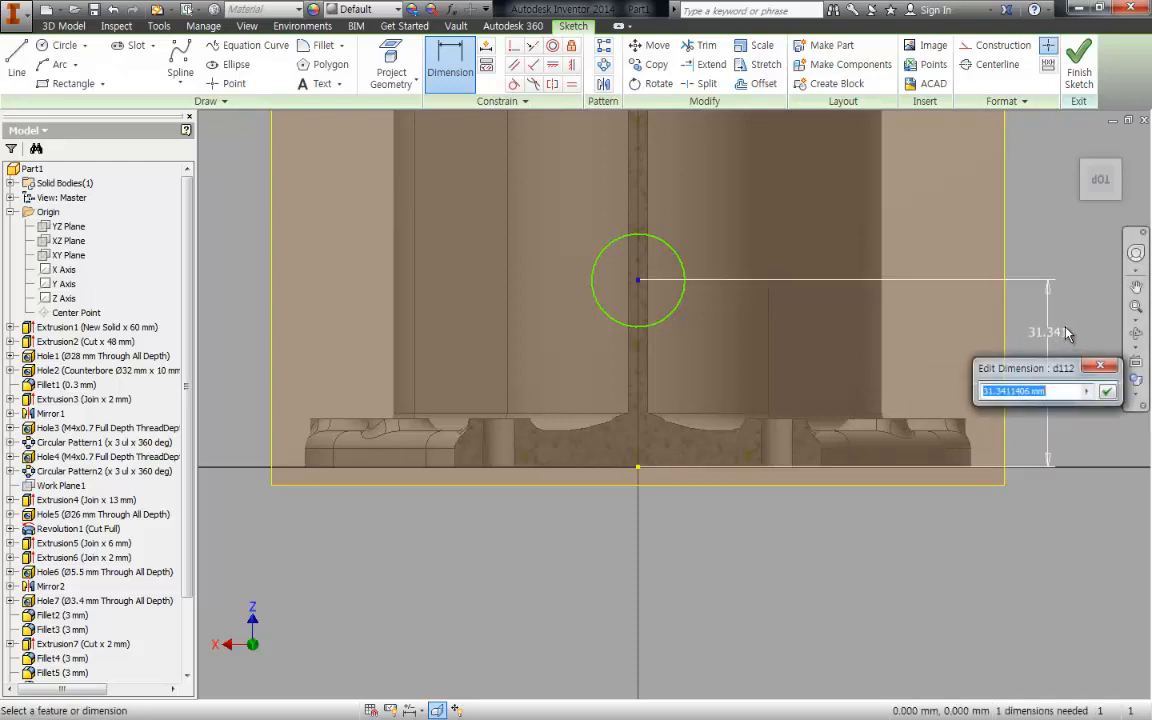
{"action": "type", "text": "32"}
{"action": "key", "text": "Return"}
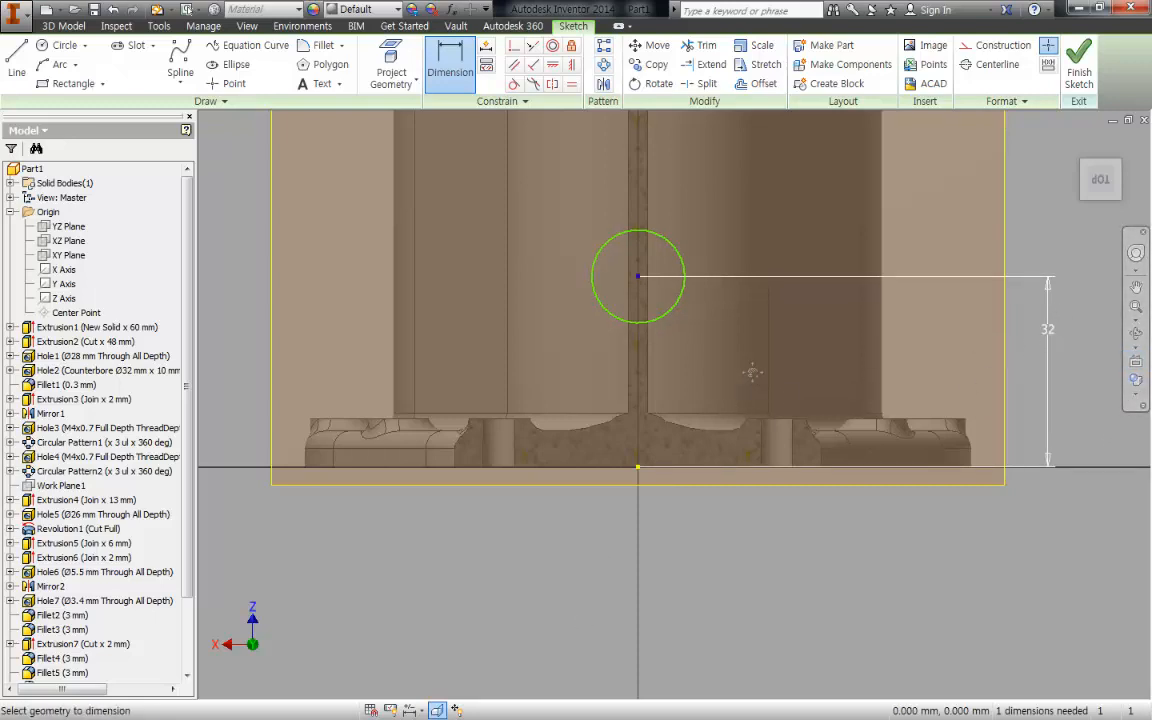
- Dimension the circle's diameter as 14 mm
{"action": "middle_click_drag", "start_coordinate": [751, 373], "coordinate": [760, 384]}
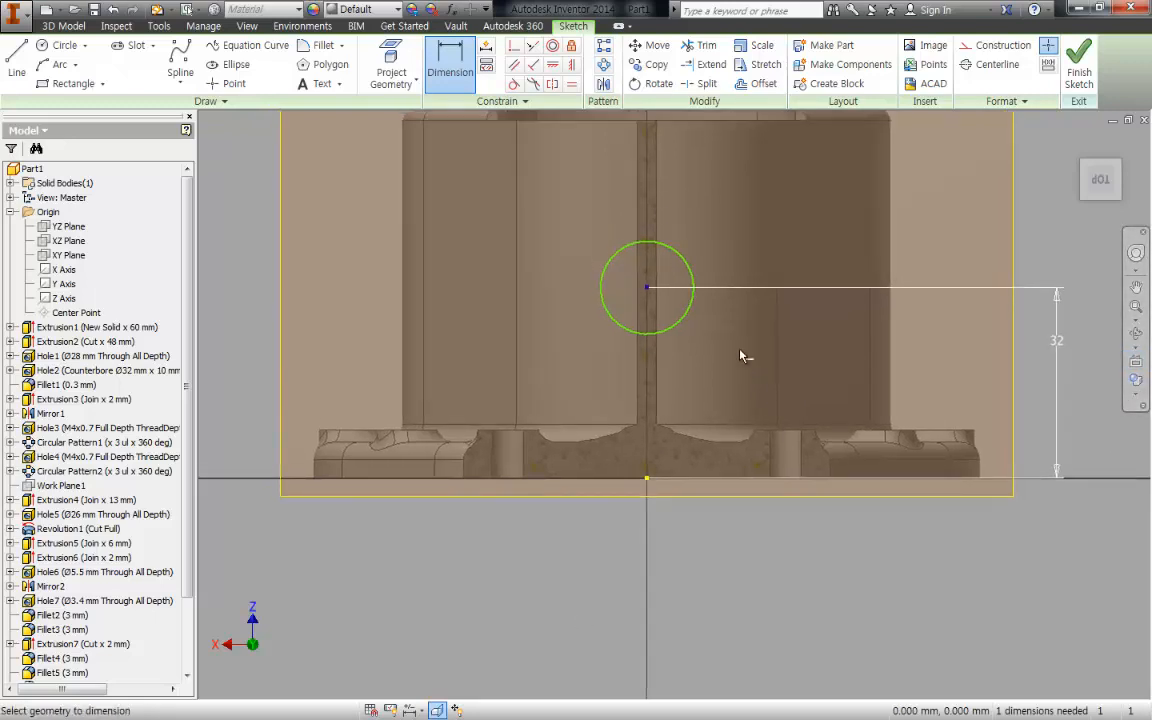
{"action": "left_click", "coordinate": [684, 262]}
{"action": "left_click", "coordinate": [726, 239]}
{"action": "type", "text": "14"}
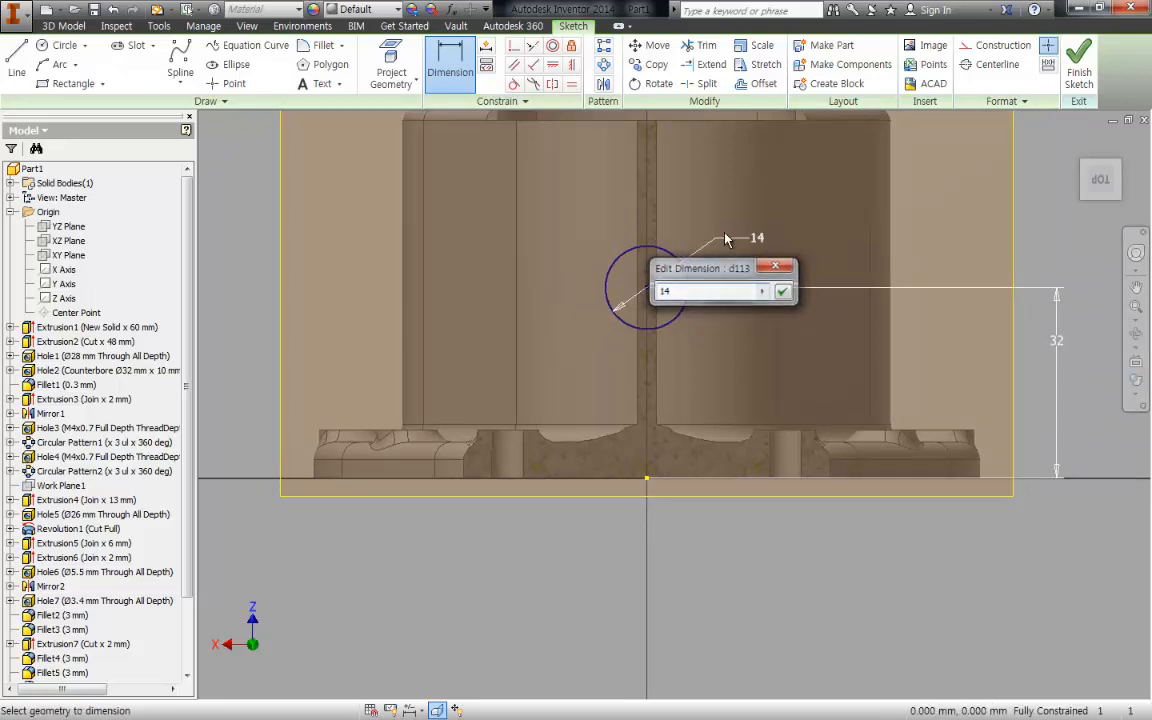
{"action": "key", "text": "Return"}
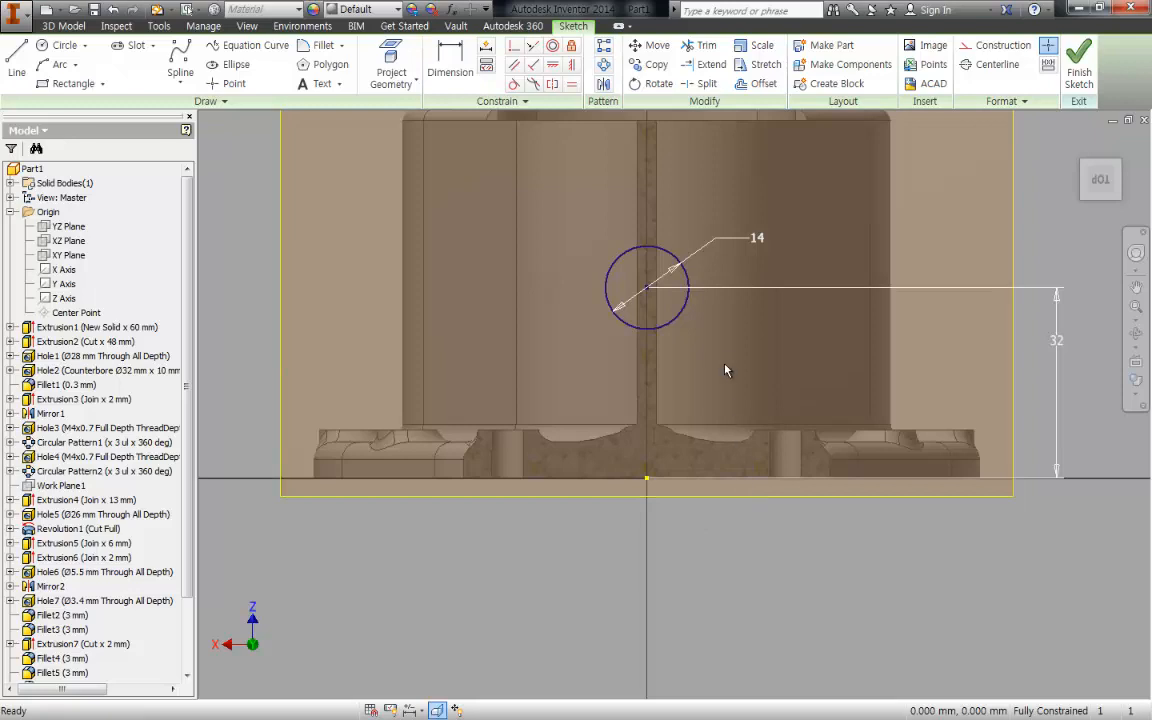
- Extrude the circle as a join with asymmetric extents, 2 mm in each direction, to form the screw plug boss
{"action": "middle_click_drag", "start_coordinate": [728, 368], "coordinate": [748, 308], "text": "shift"}
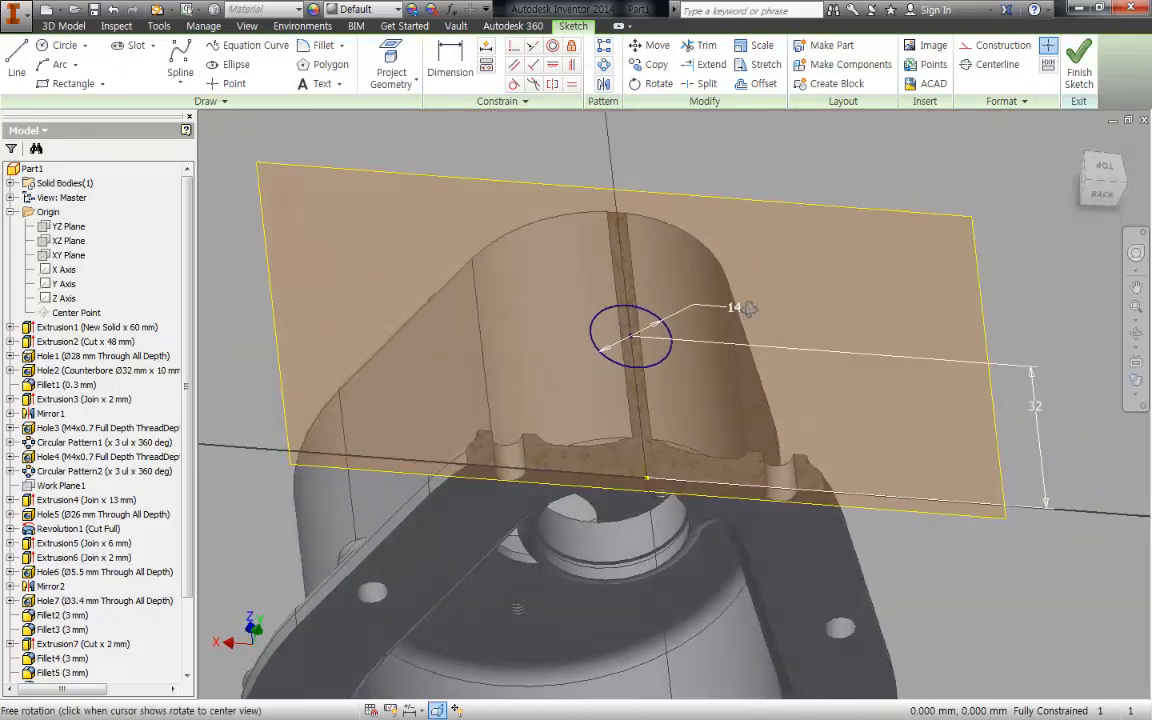
{"action": "key", "text": "e"}
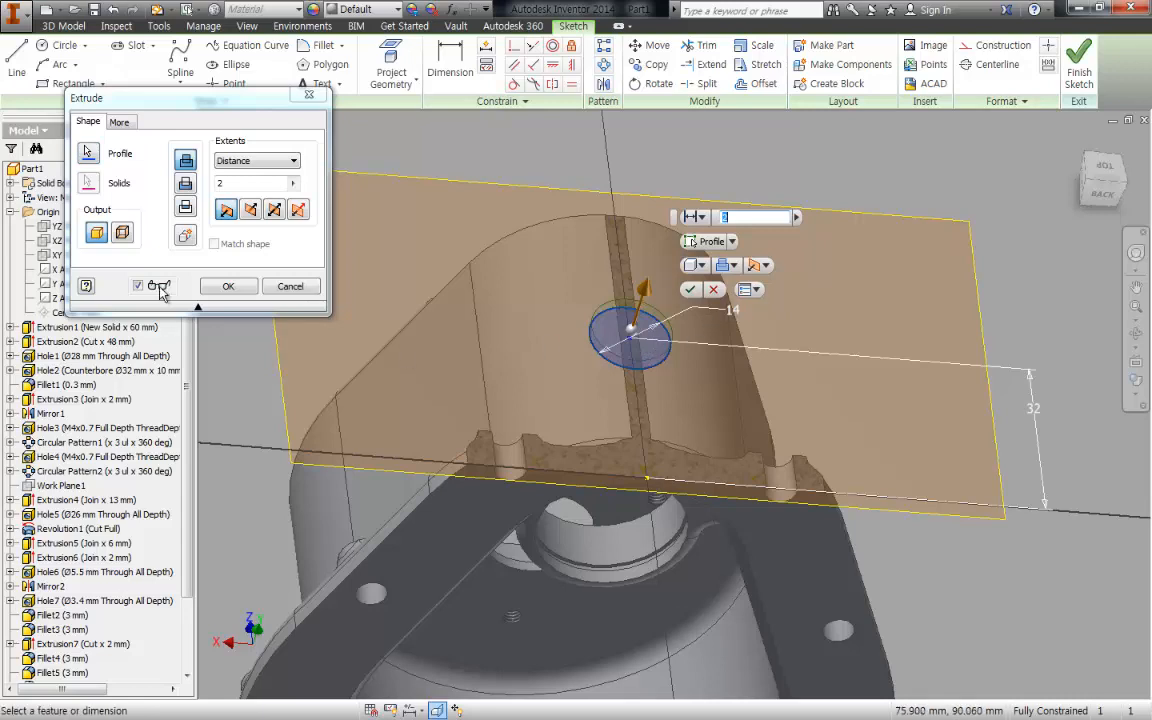
{"action": "mouse_move", "coordinate": [593, 360]}
{"action": "middle_mouse_down"}
{"action": "mouse_move", "coordinate": [603, 252]}
{"action": "mouse_move", "coordinate": [758, 250]}
{"action": "middle_mouse_up"}
{"action": "left_click", "coordinate": [297, 209]}
{"action": "scroll", "coordinate": [564, 238], "scroll_direction": "up", "scroll_amount": 5}
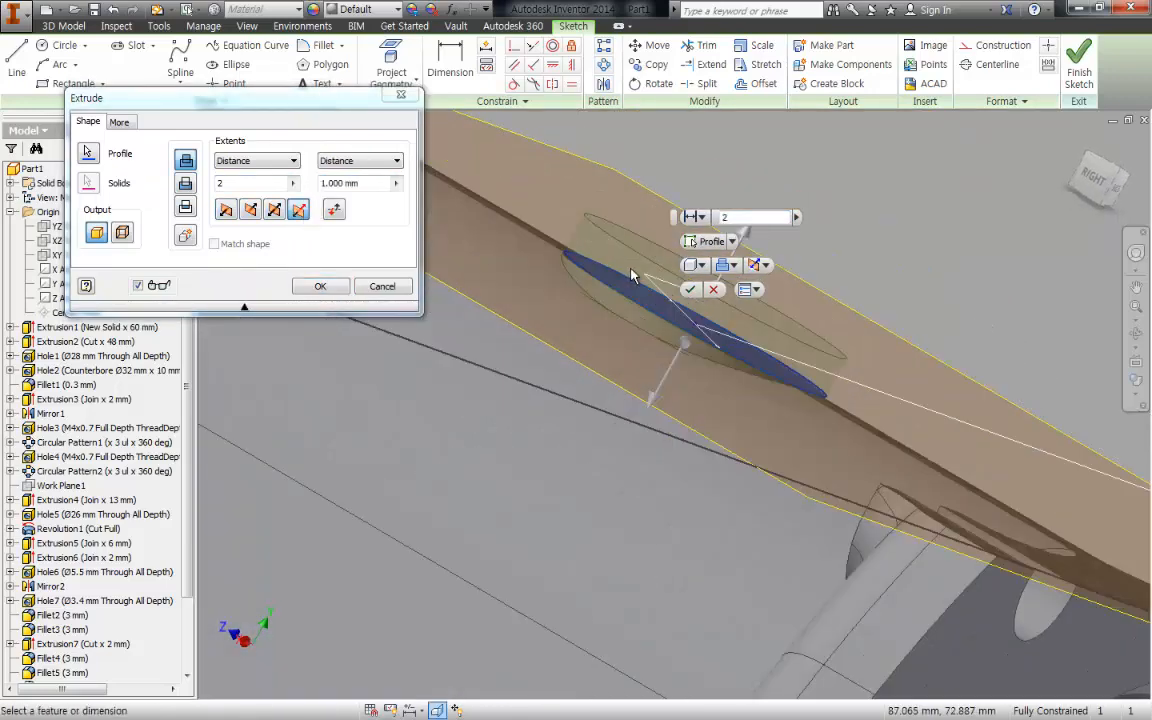
{"action": "middle_click_drag", "start_coordinate": [636, 278], "coordinate": [557, 226]}
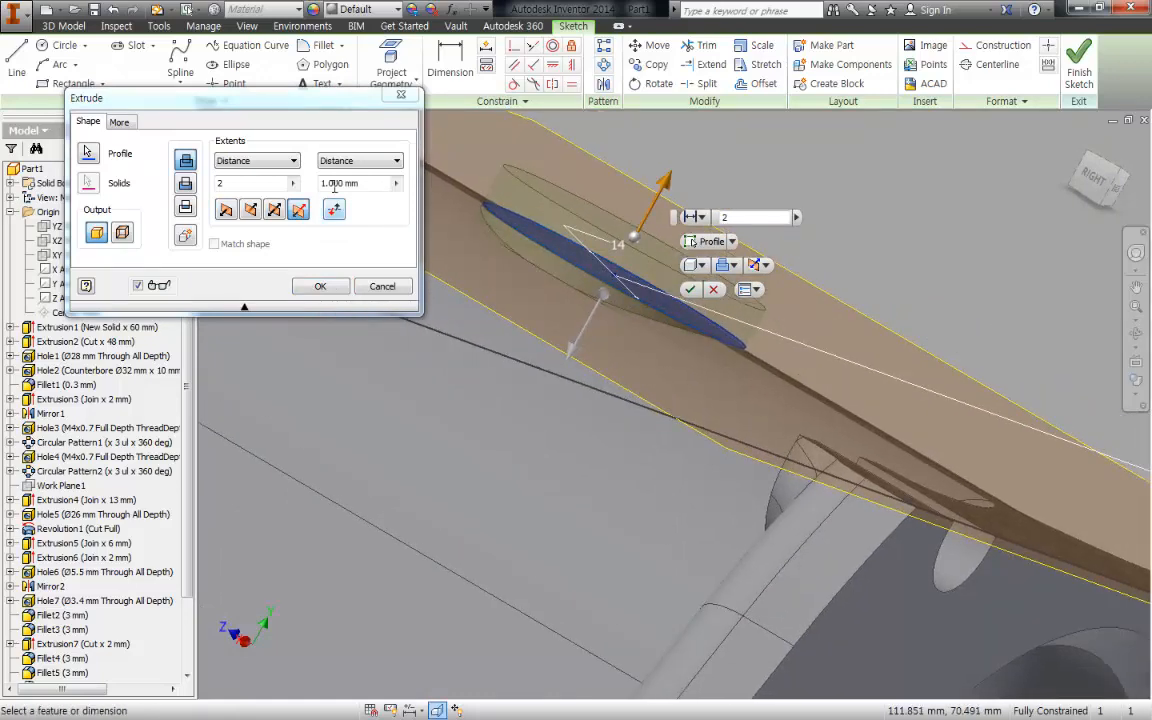
{"action": "left_click_drag", "start_coordinate": [362, 184], "coordinate": [266, 190]}
{"action": "type", "text": "2"}
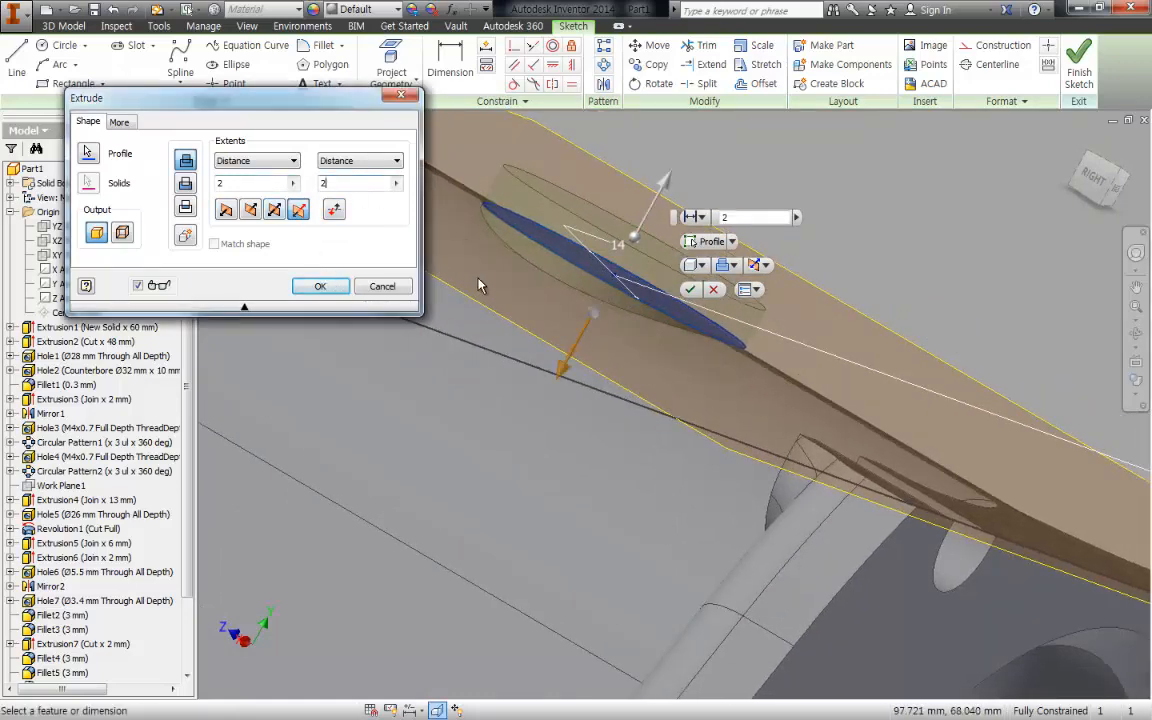
{"action": "mouse_move", "coordinate": [651, 350]}
{"action": "middle_mouse_down", "text": "shift"}
{"action": "mouse_move", "coordinate": [667, 363]}
{"action": "mouse_move", "coordinate": [585, 446]}
{"action": "middle_mouse_up", "text": "shift"}
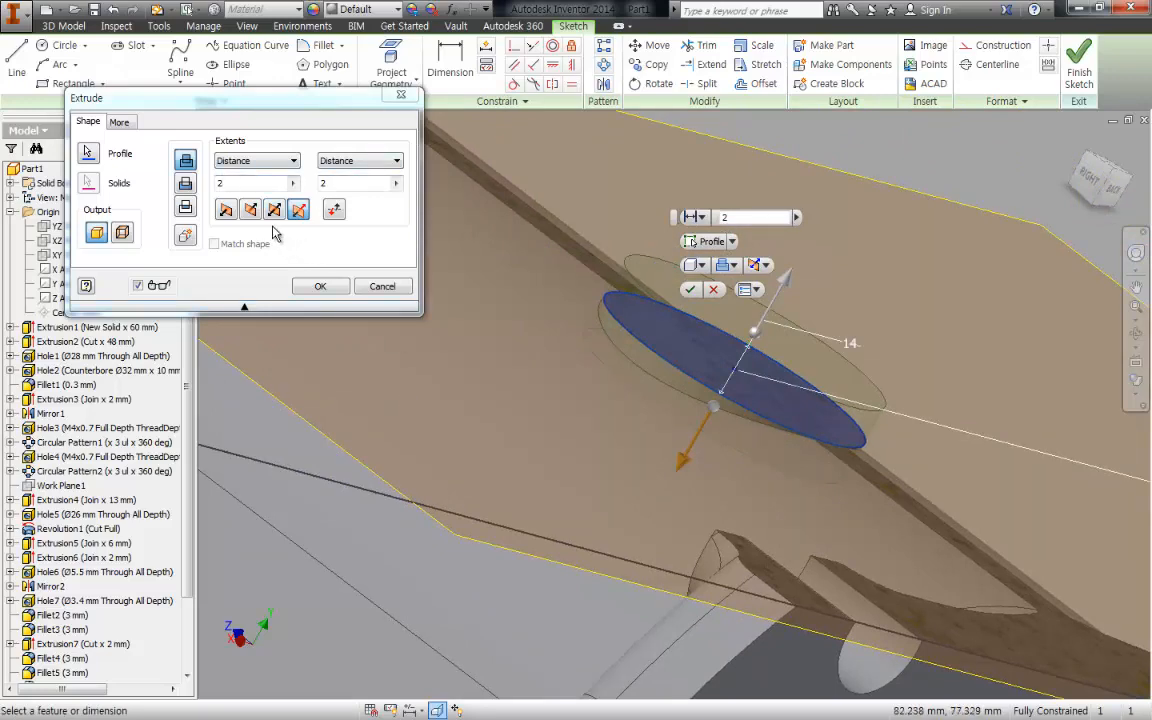
{"action": "left_click", "coordinate": [316, 286]}
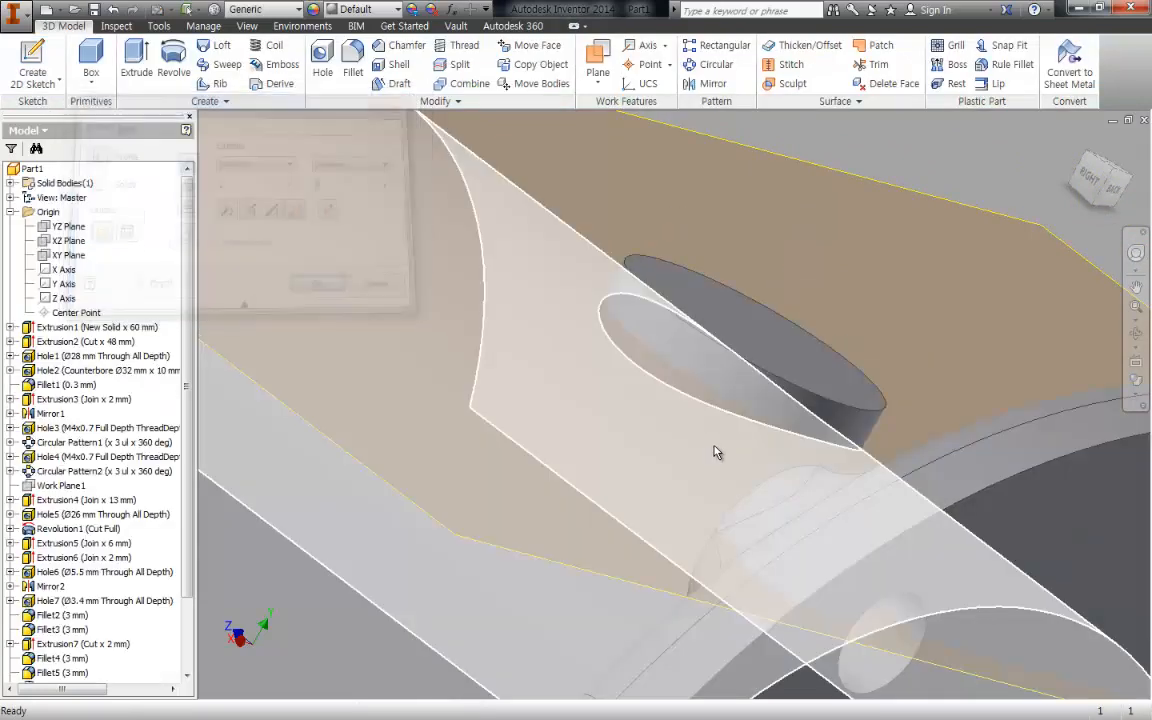
- Hide the tangent work plane used for the boss sketch
{"action": "scroll", "coordinate": [717, 453], "scroll_direction": "down", "scroll_amount": 3}
{"action": "middle_click_drag", "start_coordinate": [717, 455], "coordinate": [703, 221]}
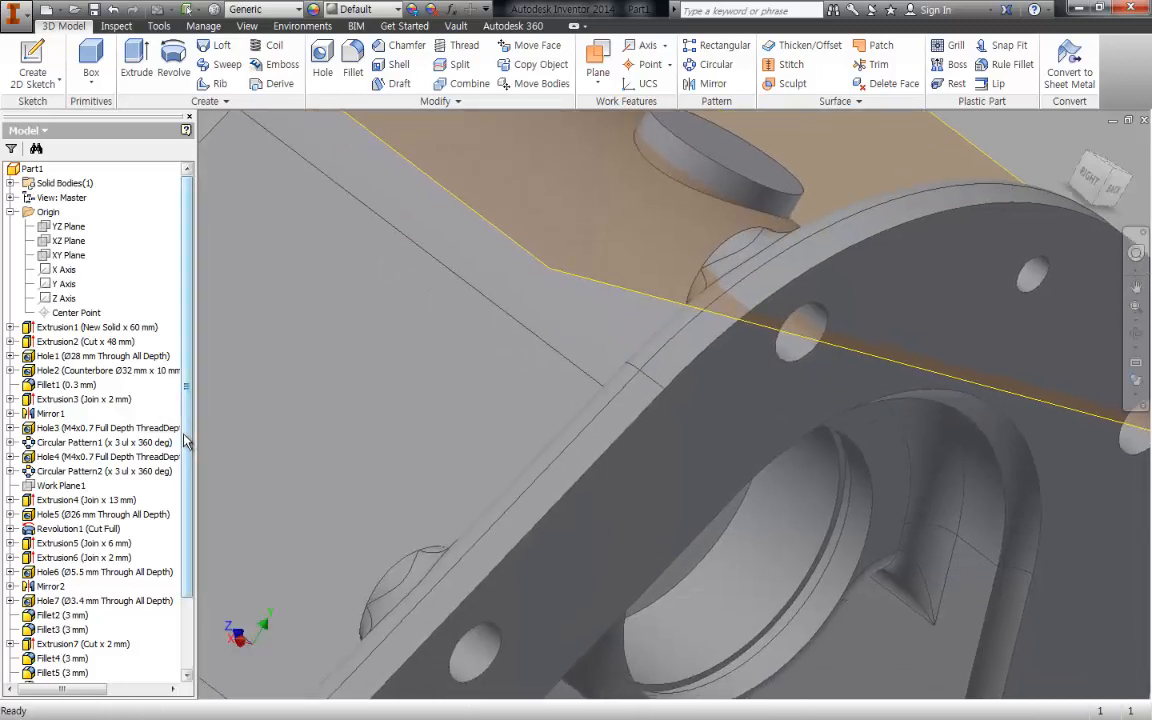
{"action": "left_click_drag", "start_coordinate": [186, 441], "coordinate": [185, 520]}
{"action": "right_click", "coordinate": [67, 647]}
{"action": "key", "text": "v"}
{"action": "middle_click_drag", "start_coordinate": [777, 423], "coordinate": [713, 609]}
- Start a sketch on the boss's round end face and begin a sketch-based hole on it
{"action": "key", "text": "s"}
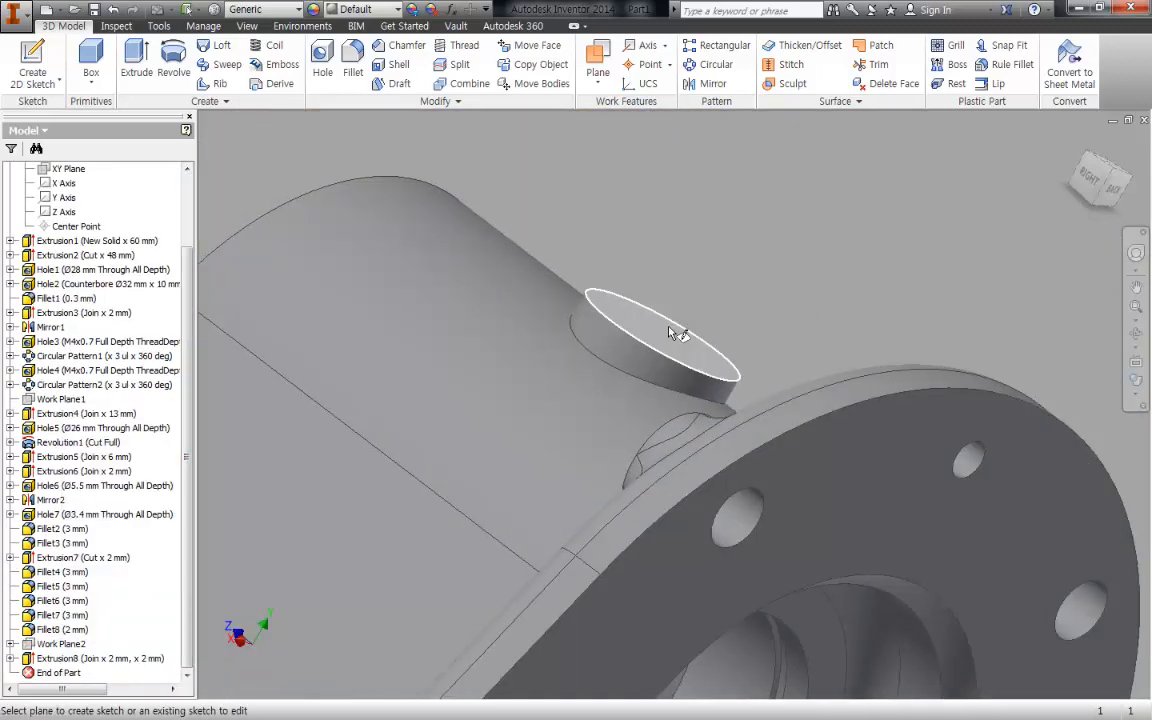
{"action": "left_click", "coordinate": [670, 330]}
{"action": "key", "text": "h"}
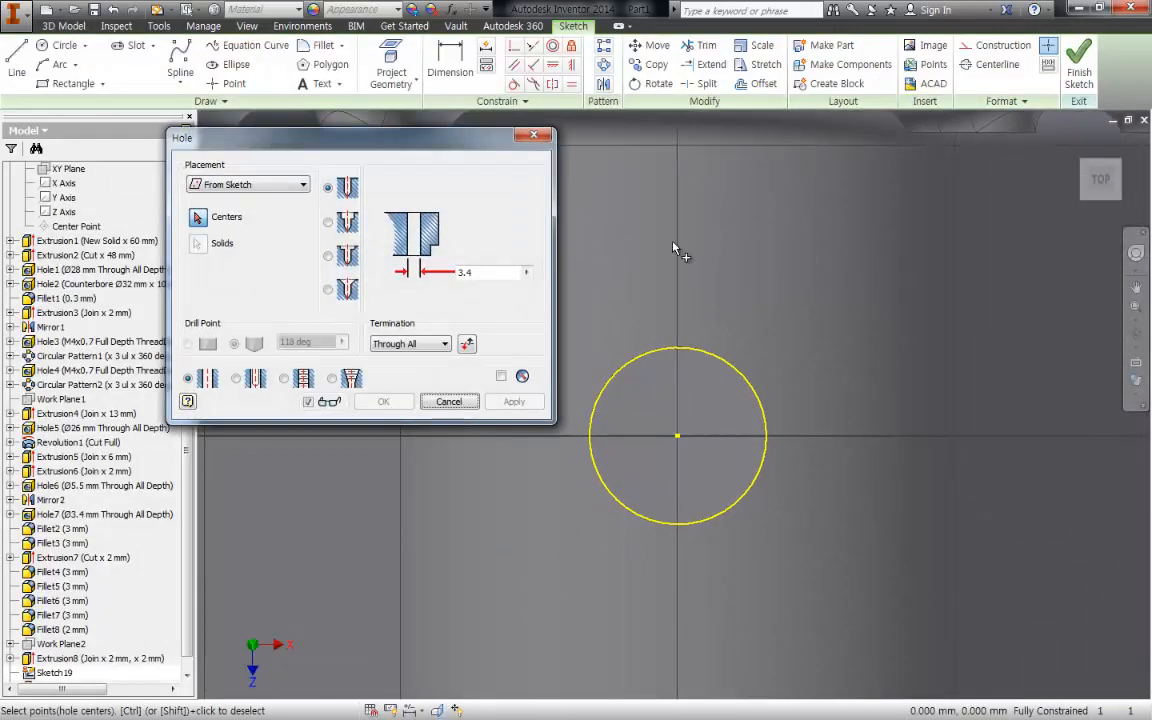
{"action": "left_click", "coordinate": [625, 460]}
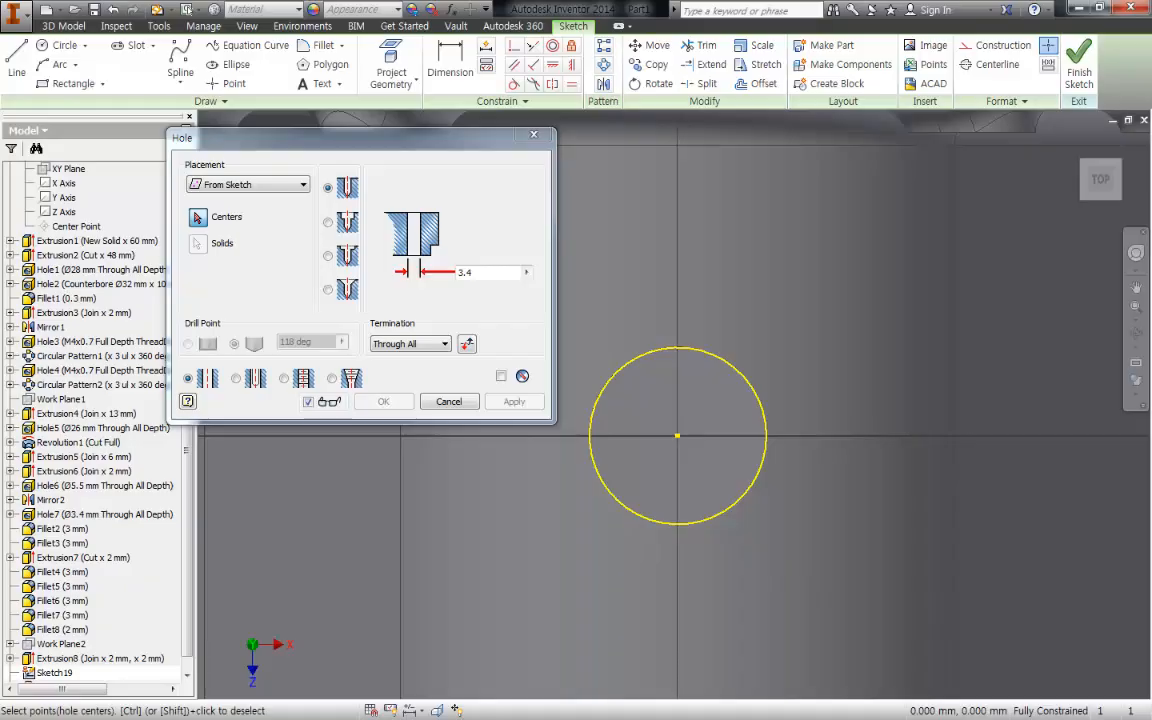
{"action": "key", "text": "alt+Tab"}
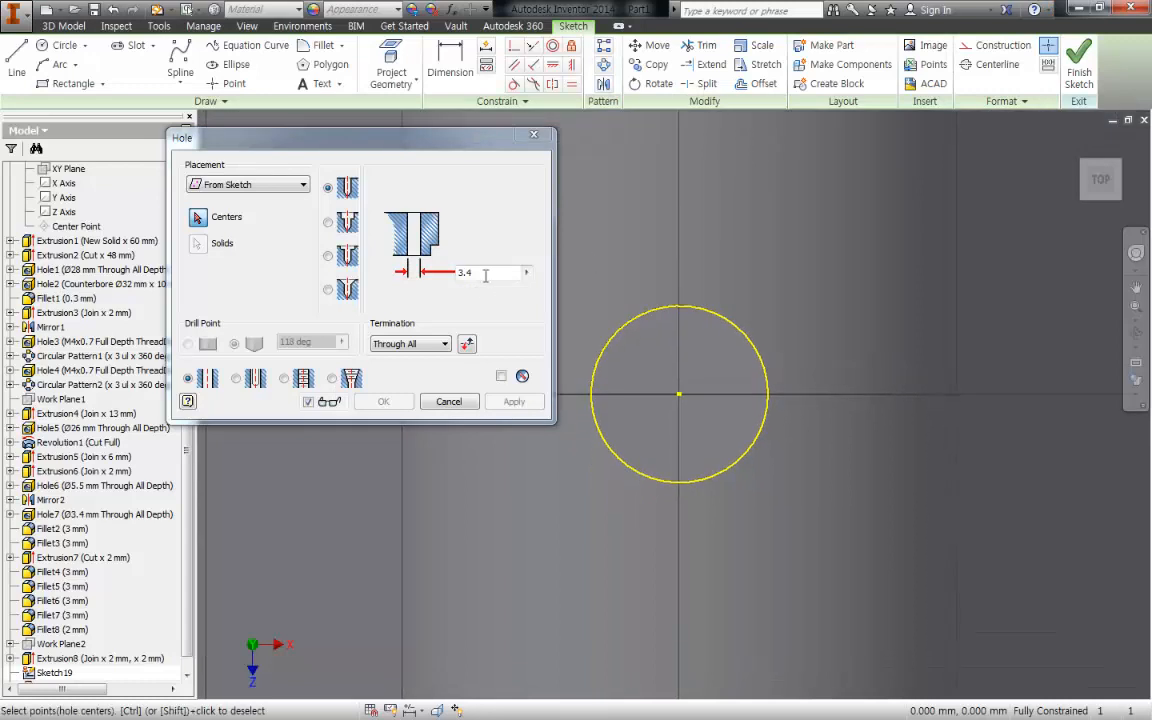
- Configure the hole as tapped with Distance termination, ISO Metric profile thread and size 5
{"action": "left_click", "coordinate": [286, 381]}
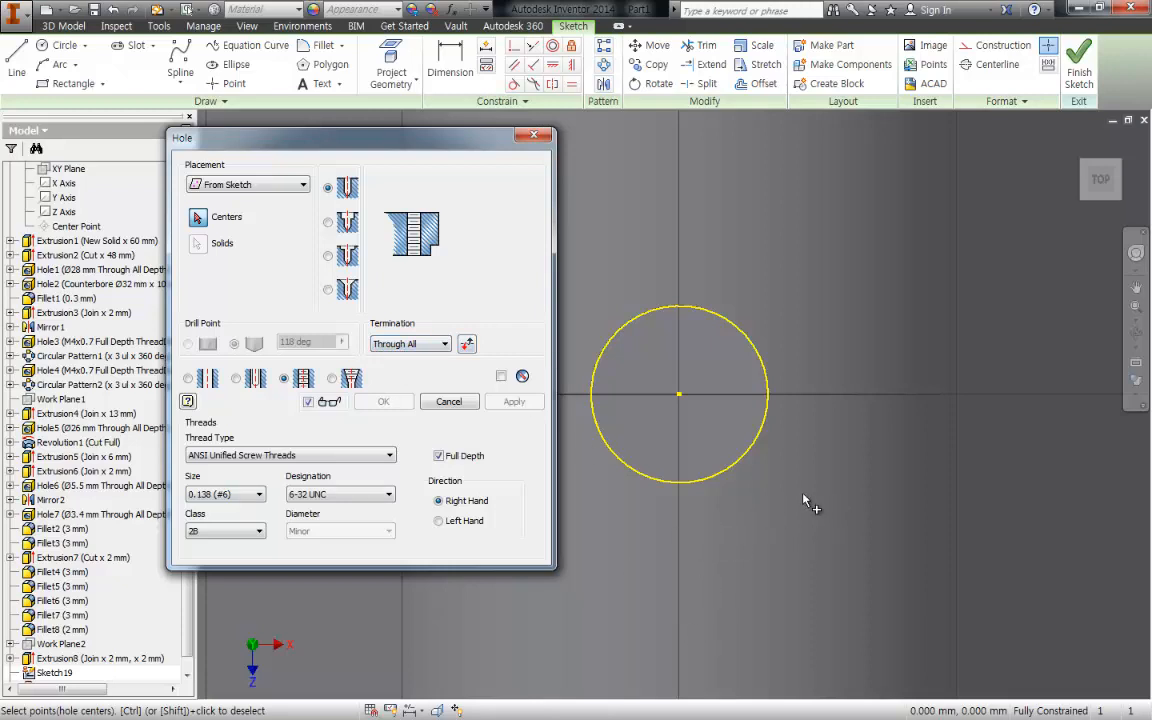
{"action": "left_click", "coordinate": [410, 343]}
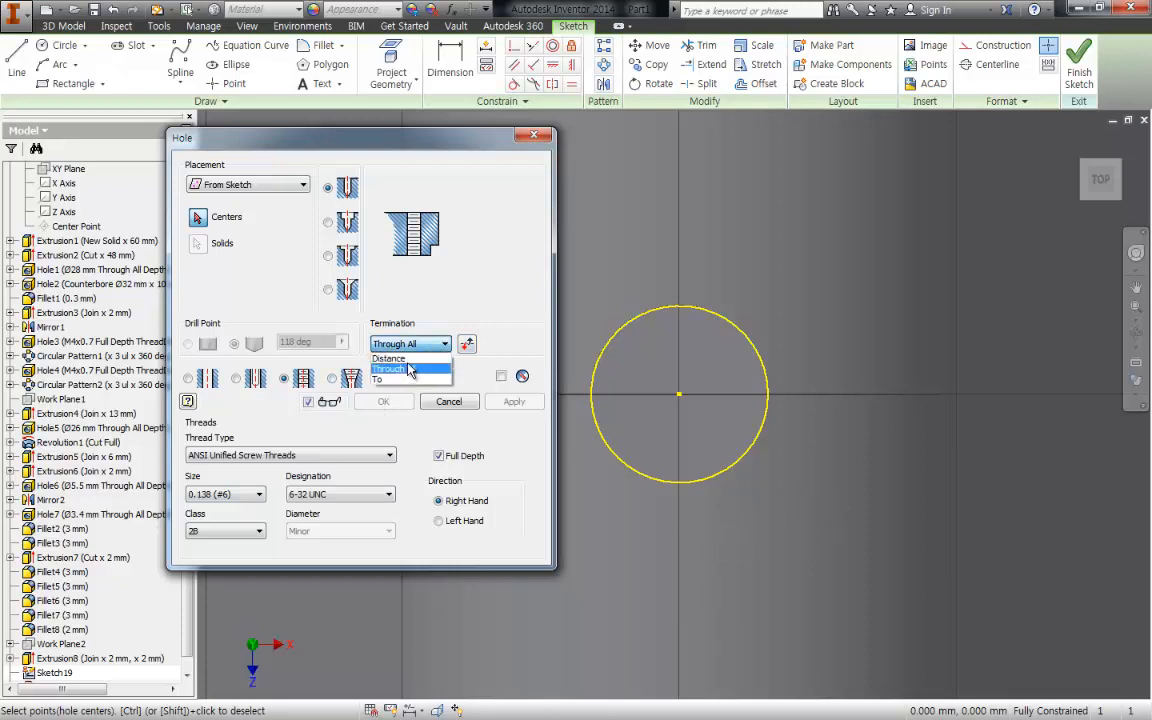
{"action": "left_click", "coordinate": [395, 356]}
{"action": "left_click", "coordinate": [258, 455]}
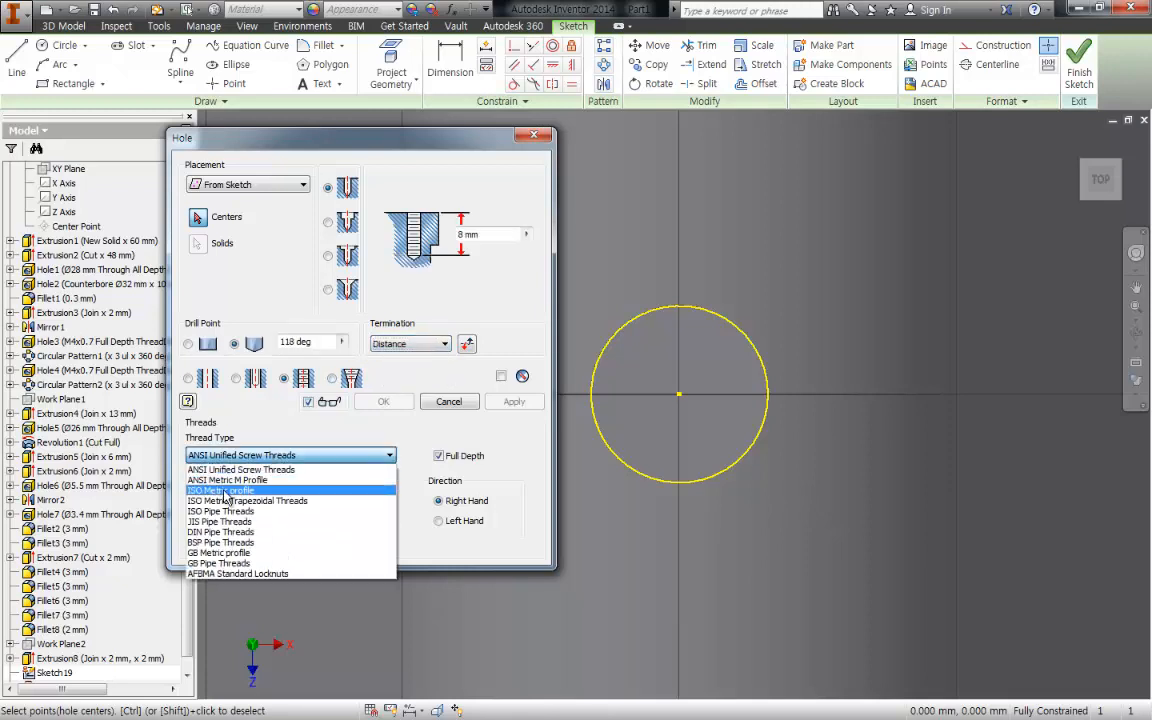
{"action": "left_click", "coordinate": [222, 490]}
{"action": "left_click", "coordinate": [225, 494]}
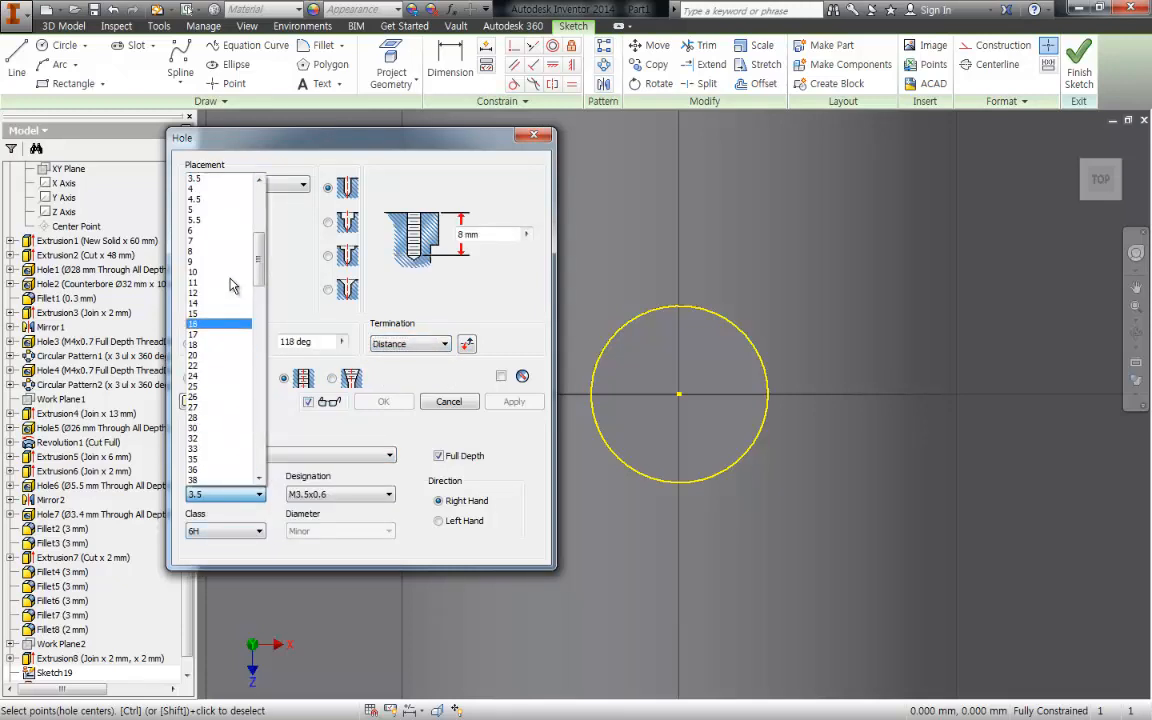
{"action": "left_click", "coordinate": [199, 210]}
- Set the hole depth to 37.5 mm and create the M5x0.8 tapped hole at the boss's centre
{"action": "middle_click_drag", "start_coordinate": [686, 401], "coordinate": [838, 262]}
{"action": "left_click", "coordinate": [835, 318]}
{"action": "left_click_drag", "start_coordinate": [815, 250], "coordinate": [851, 158]}
{"action": "middle_click_drag", "start_coordinate": [944, 448], "coordinate": [867, 566]}
{"action": "middle_click_drag", "start_coordinate": [784, 303], "coordinate": [722, 452]}
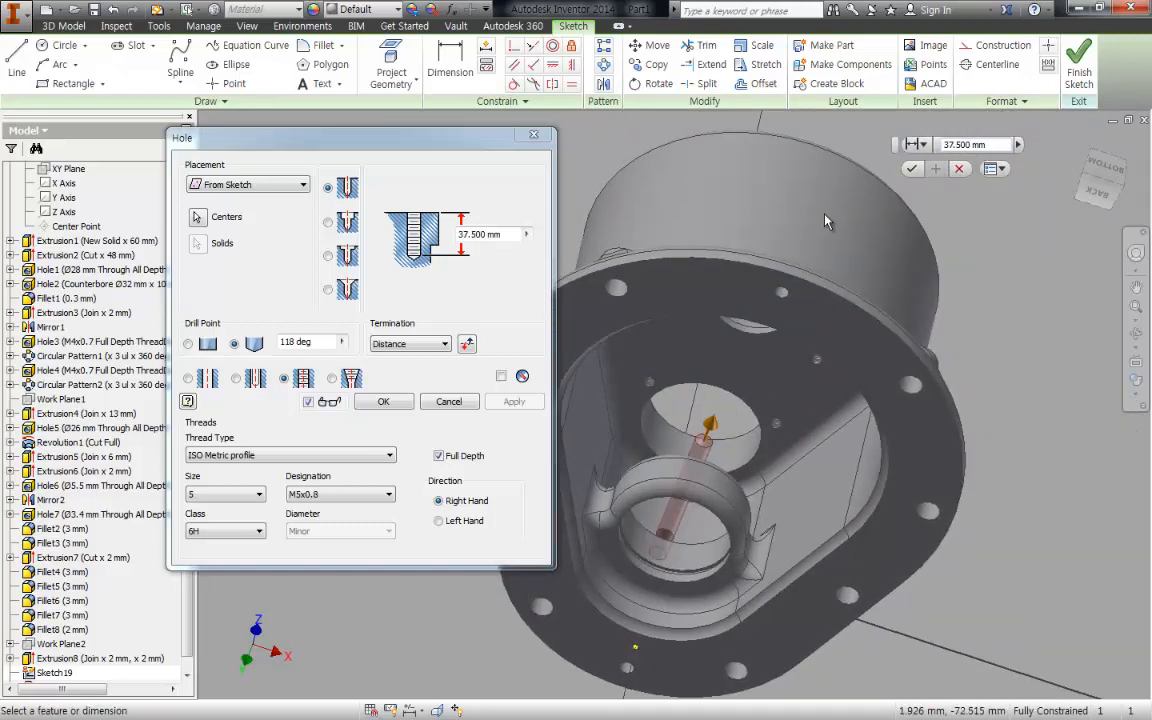
{"action": "middle_click_drag", "start_coordinate": [770, 215], "coordinate": [791, 58]}
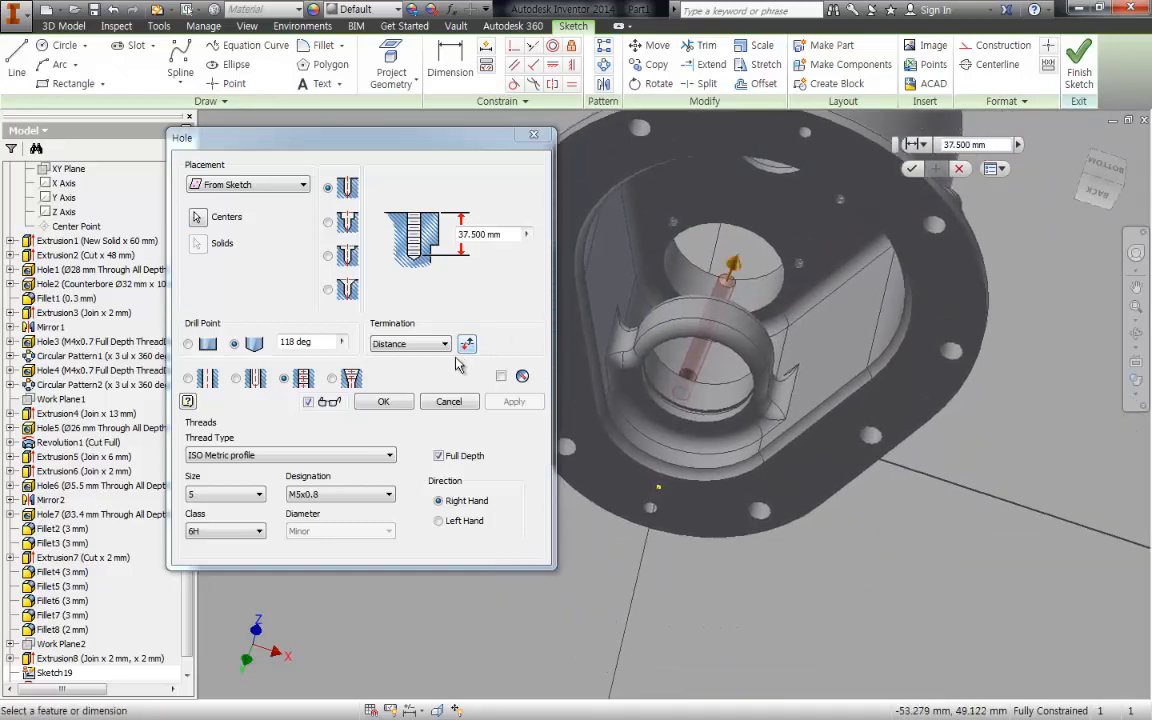
{"action": "left_click", "coordinate": [380, 402]}
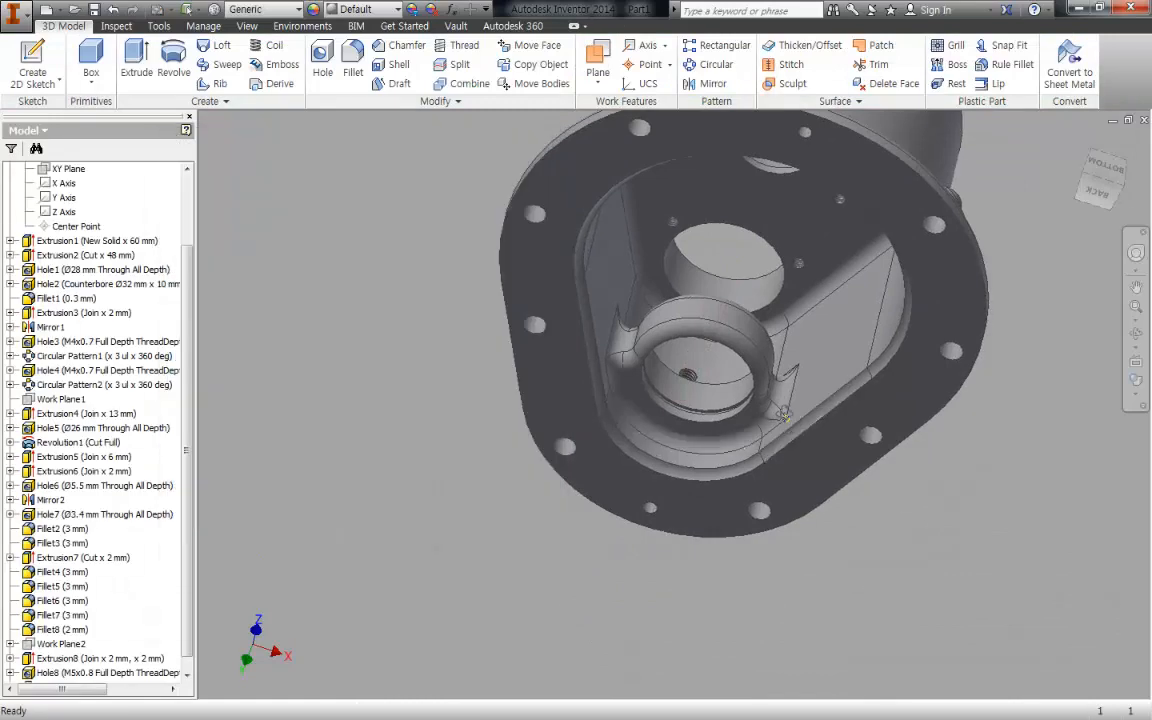
- Fillet the base edge of the screw plug boss, where it meets the curved housing wall, with a 3 mm radius
{"action": "middle_click_drag", "start_coordinate": [776, 432], "coordinate": [794, 226], "text": "shift"}
{"action": "key", "text": "f"}
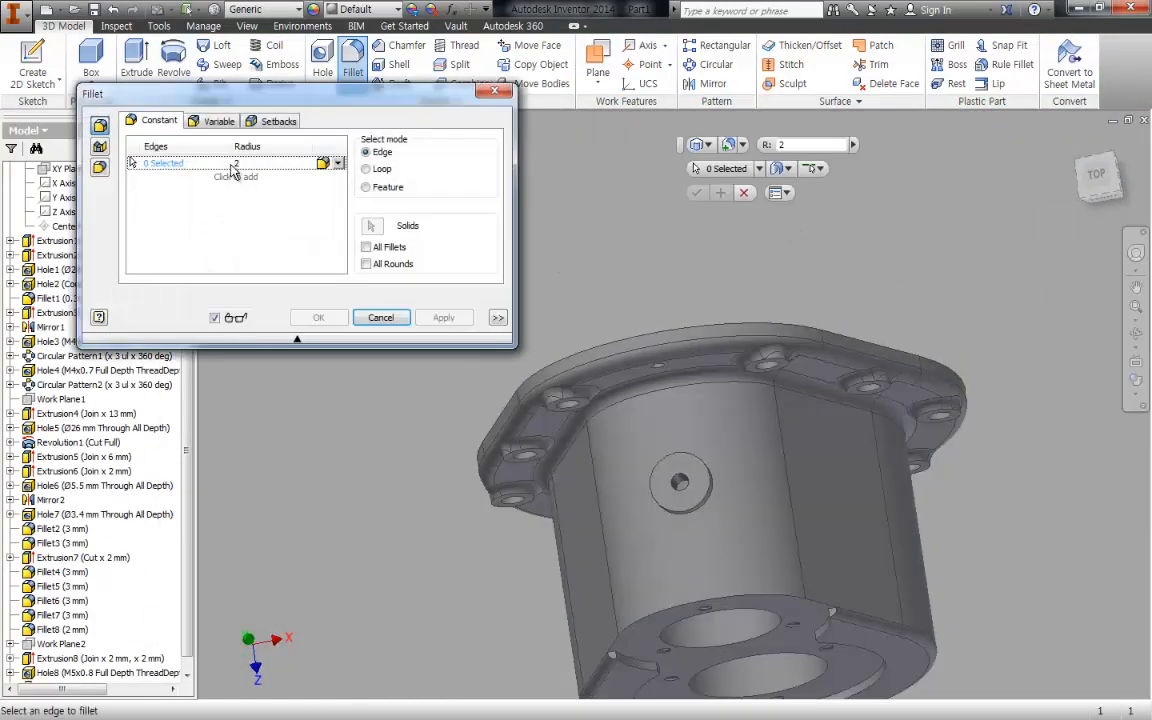
{"action": "scroll", "coordinate": [681, 493], "scroll_direction": "down", "scroll_amount": 5}
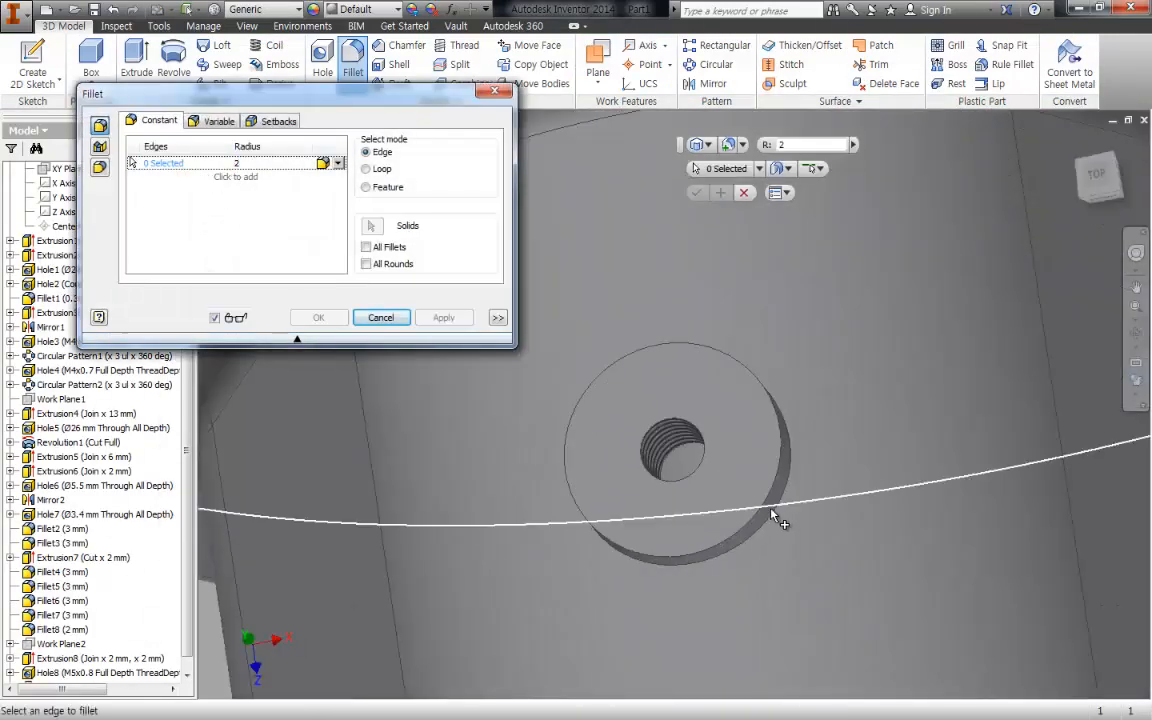
{"action": "left_click", "coordinate": [776, 513]}
{"action": "type", "text": "3"}
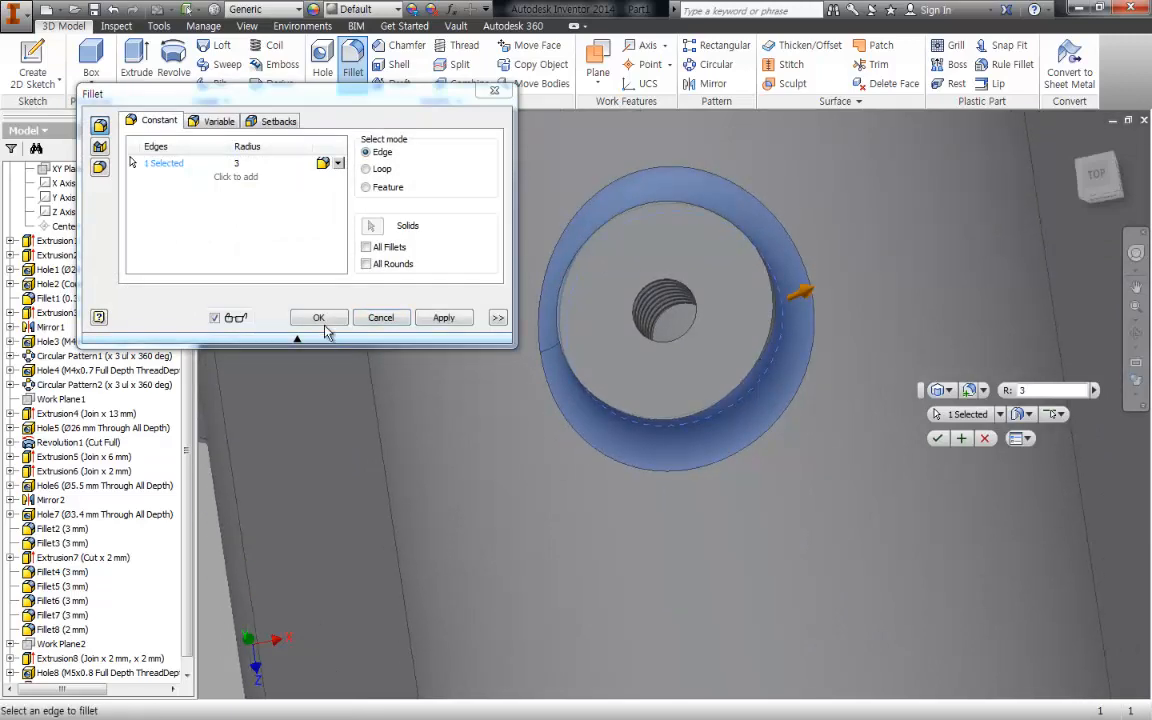
{"action": "left_click", "coordinate": [318, 317]}
{"action": "scroll", "coordinate": [859, 581], "scroll_direction": "up", "scroll_amount": 3}
- Create a work plane parallel to the XZ origin plane and tangent to the housing's lower cylindrical wall
{"action": "middle_click_drag", "start_coordinate": [870, 575], "coordinate": [897, 465], "text": "shift"}
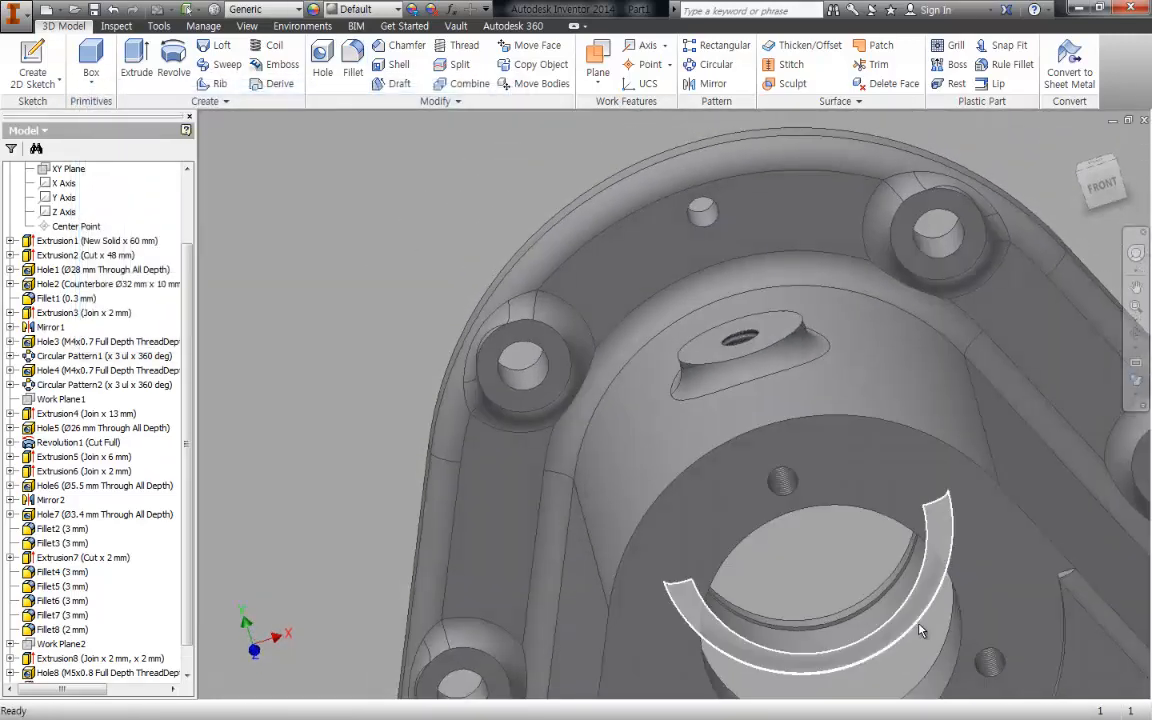
{"action": "middle_click_drag", "start_coordinate": [921, 630], "coordinate": [773, 417]}
{"action": "scroll", "coordinate": [771, 430], "scroll_direction": "up", "scroll_amount": 5}
{"action": "middle_click_drag", "start_coordinate": [857, 541], "coordinate": [832, 354]}
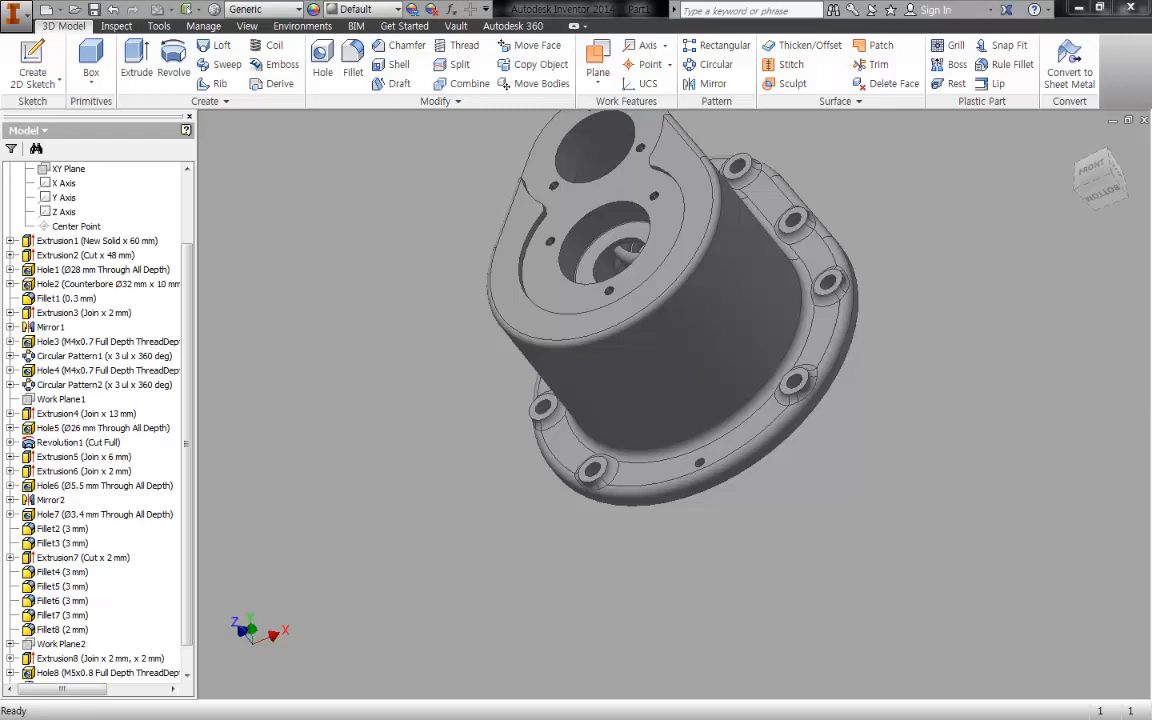
{"action": "key", "text": "]"}
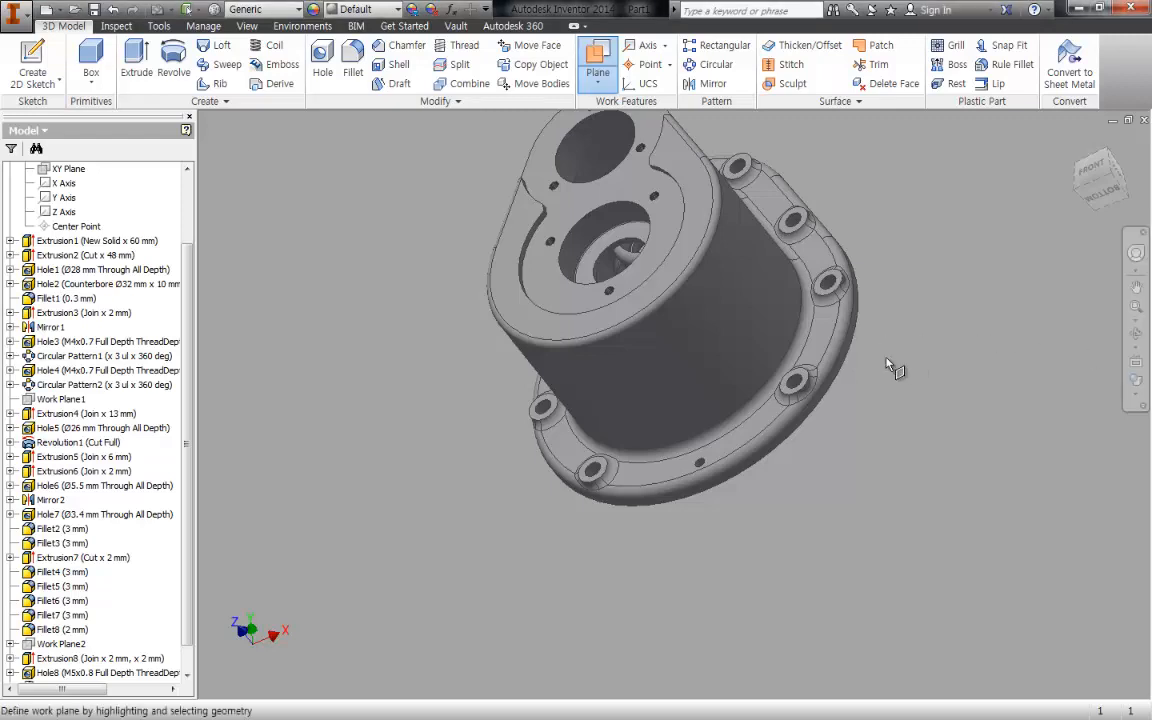
{"action": "scroll", "coordinate": [180, 250], "scroll_direction": "up", "scroll_amount": 2}
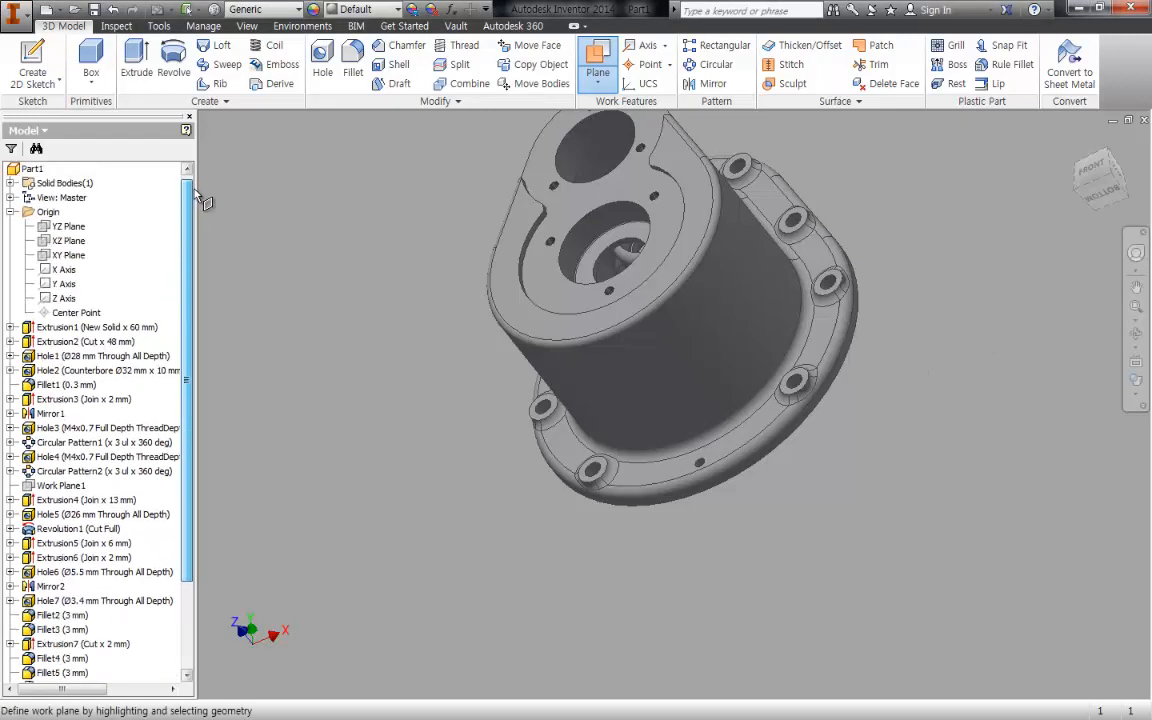
{"action": "left_click", "coordinate": [70, 243]}
{"action": "left_click", "coordinate": [699, 470]}
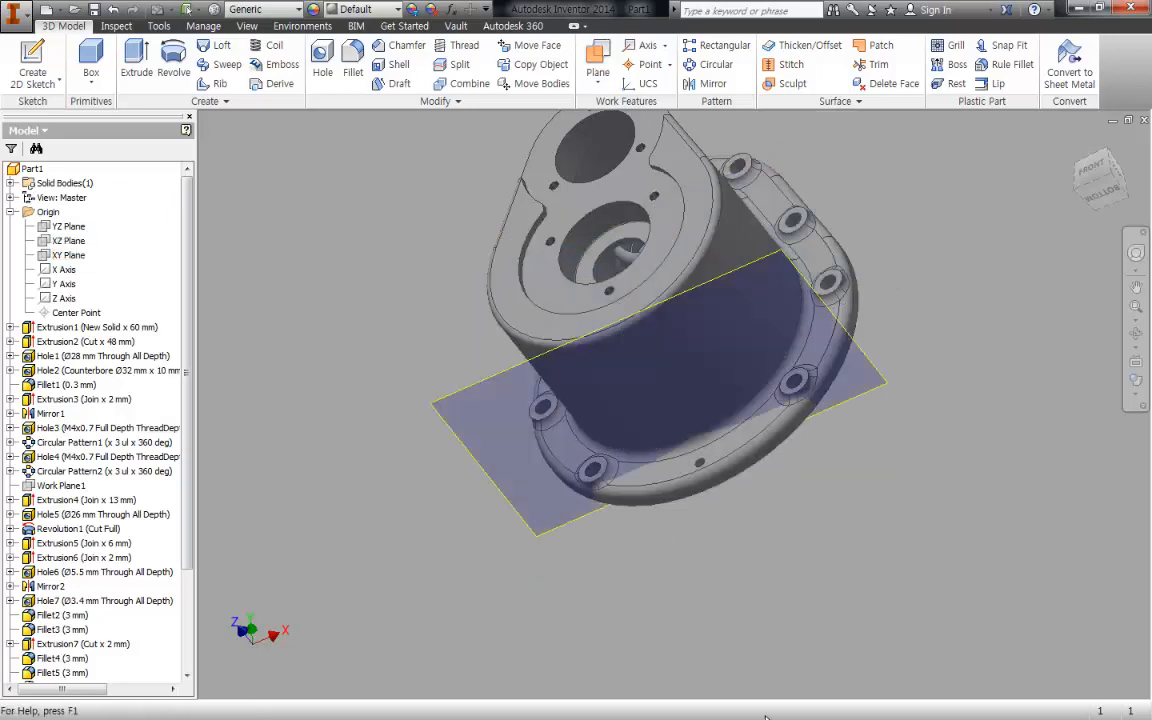
- Apply Auto-Resize to the new tangent work plane and start a 2D sketch on it
{"action": "mouse_move", "coordinate": [810, 689]}
{"action": "middle_mouse_down", "text": "shift"}
{"action": "mouse_move", "coordinate": [931, 705]}
{"action": "mouse_move", "coordinate": [895, 694]}
{"action": "mouse_move", "coordinate": [856, 594]}
{"action": "mouse_move", "coordinate": [873, 685]}
{"action": "mouse_move", "coordinate": [884, 616]}
{"action": "middle_mouse_up", "text": "shift"}
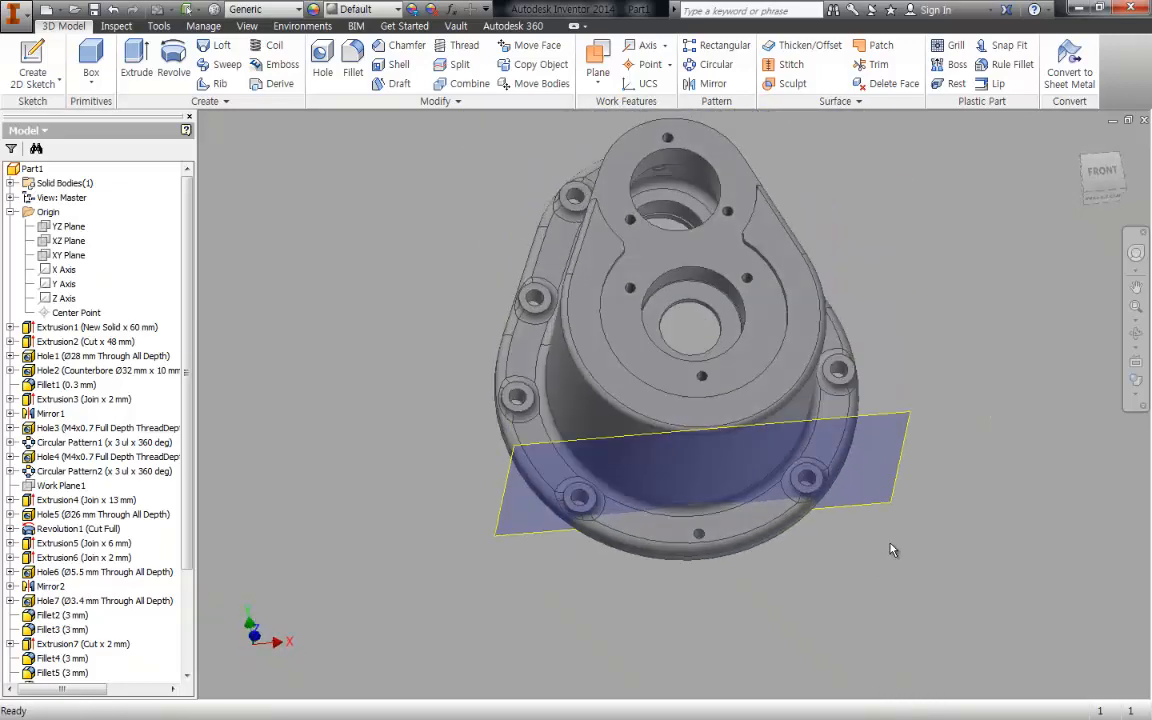
{"action": "right_click", "coordinate": [909, 445]}
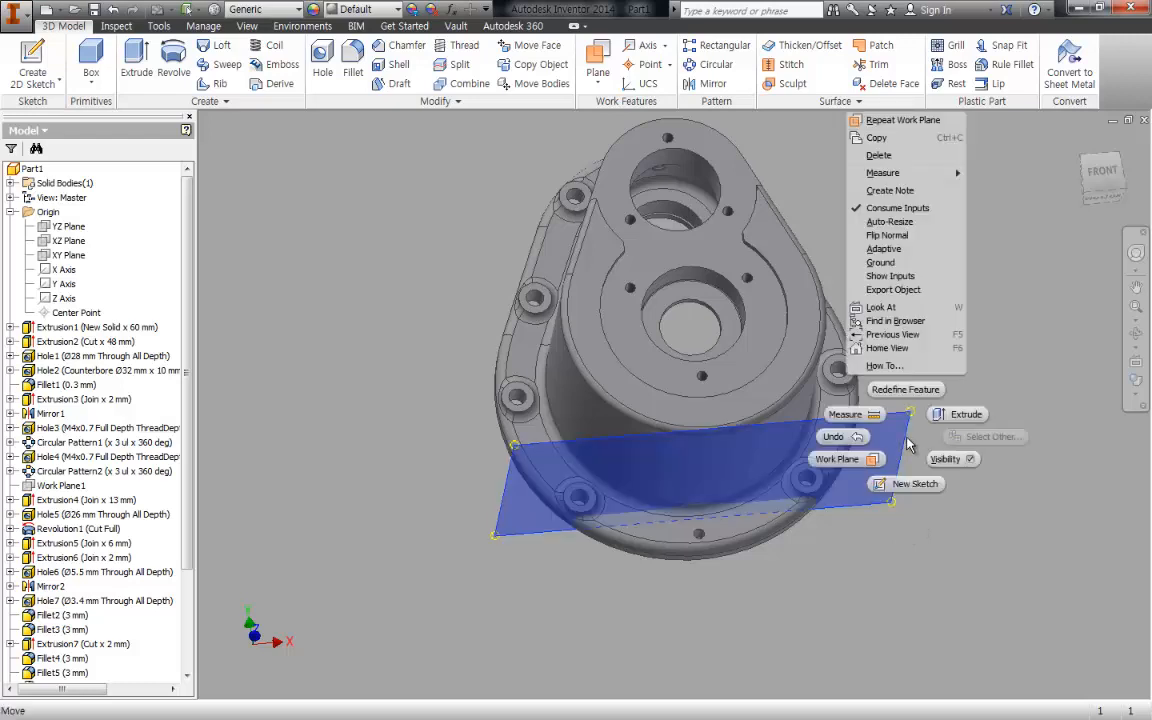
{"action": "left_click", "coordinate": [889, 221]}
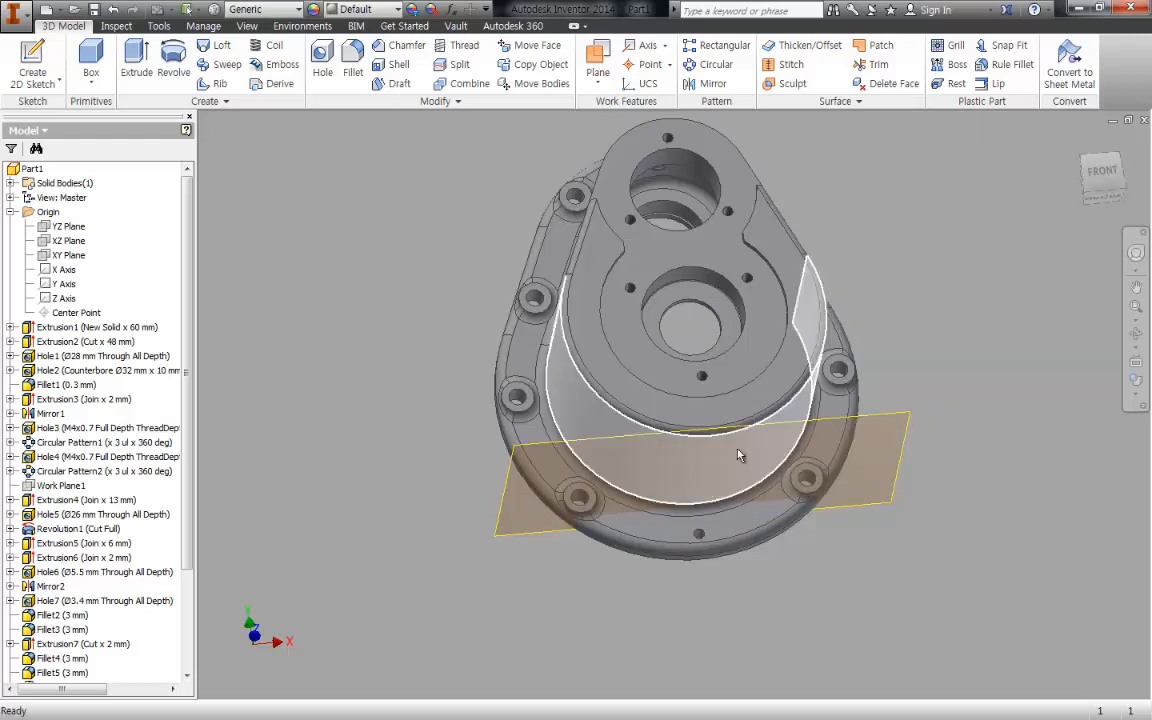
{"action": "middle_click_drag", "start_coordinate": [852, 555], "coordinate": [870, 415], "text": "shift"}
{"action": "key", "text": "s"}
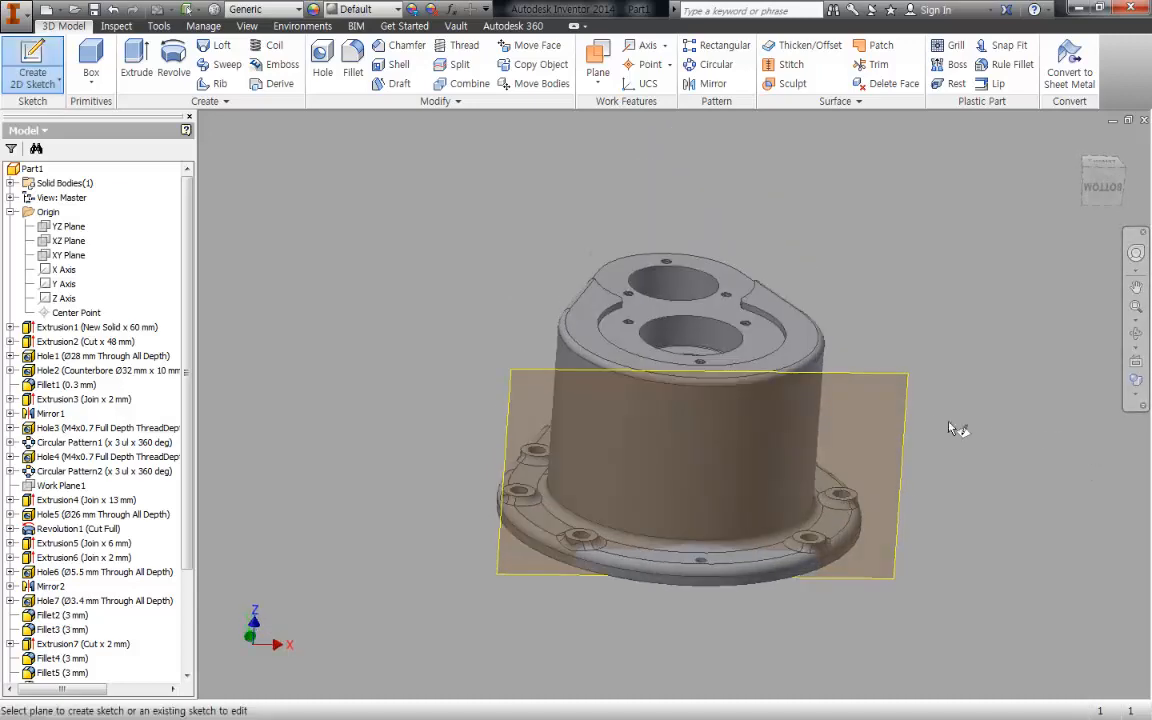
{"action": "left_click", "coordinate": [905, 426]}
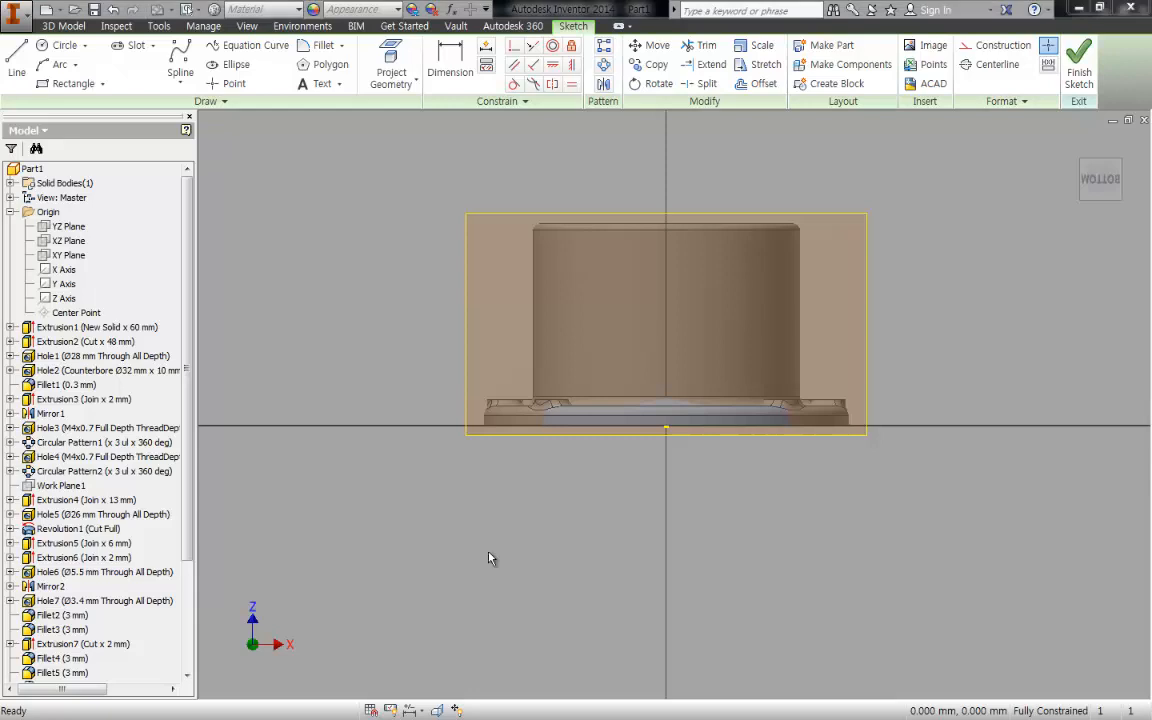
- Switch to the assembly drawing in Revu and examine the screw plug positions on the upper and lower housing walls
{"action": "scroll", "coordinate": [663, 404], "scroll_direction": "up", "scroll_amount": 3}
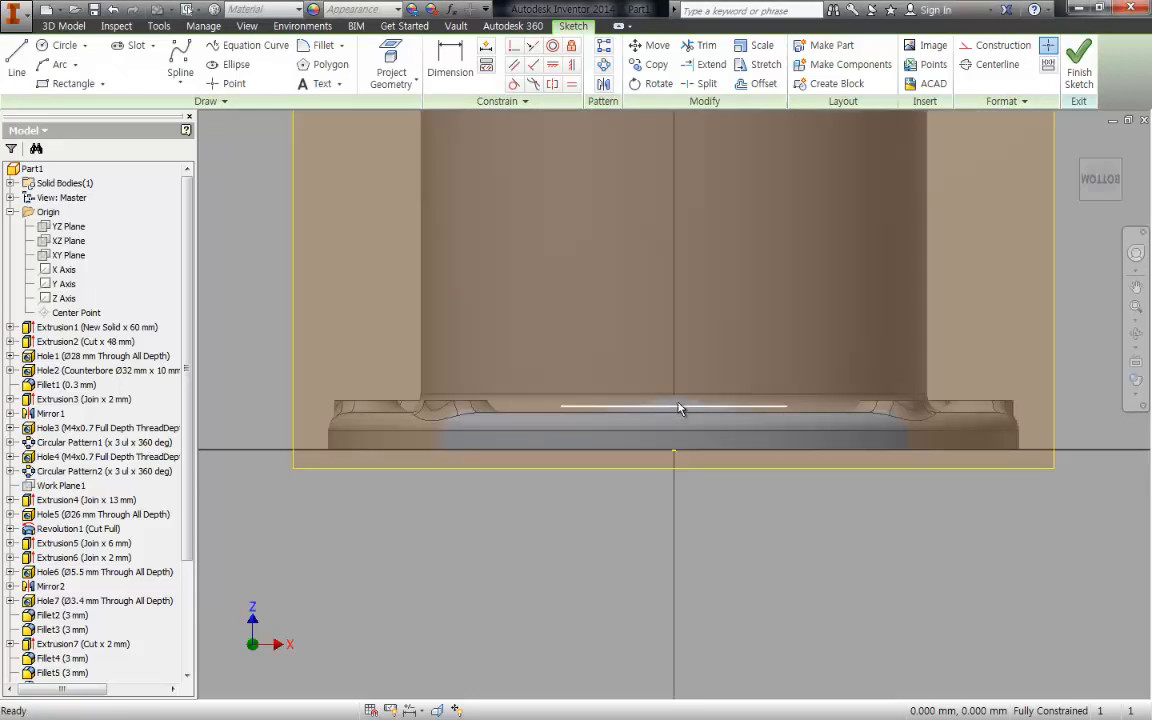
{"action": "middle_click_drag", "start_coordinate": [679, 402], "coordinate": [674, 467]}
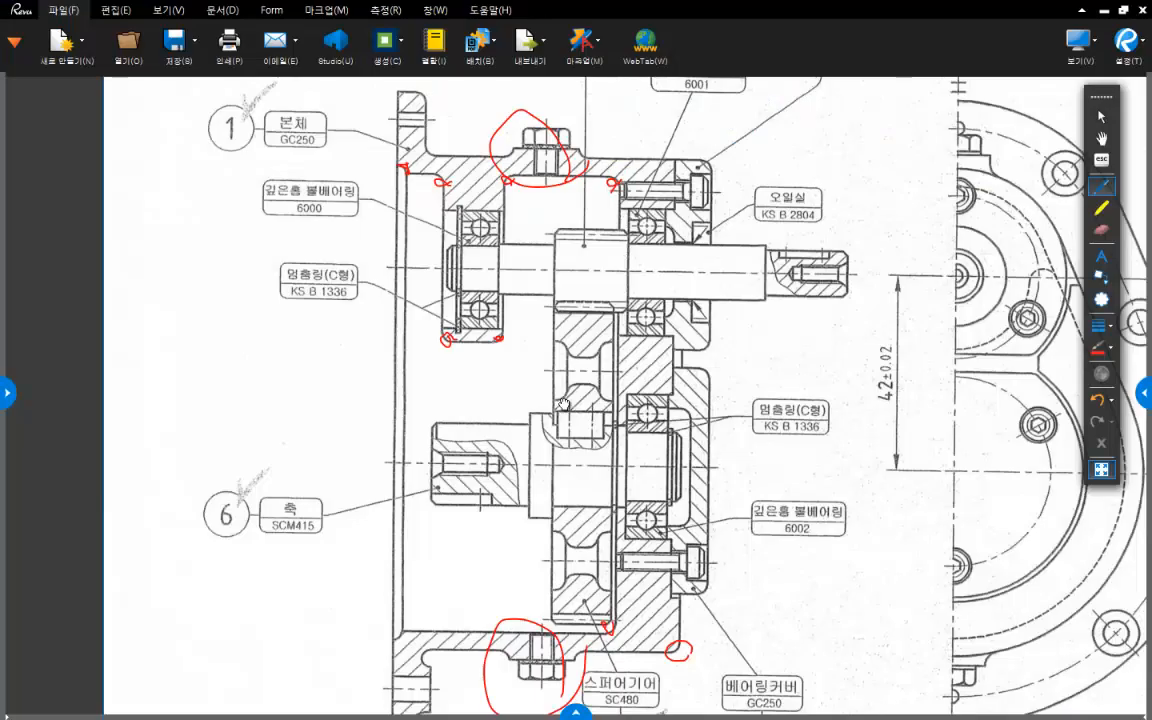
{"action": "scroll", "coordinate": [563, 404], "scroll_direction": "down", "scroll_amount": 2}
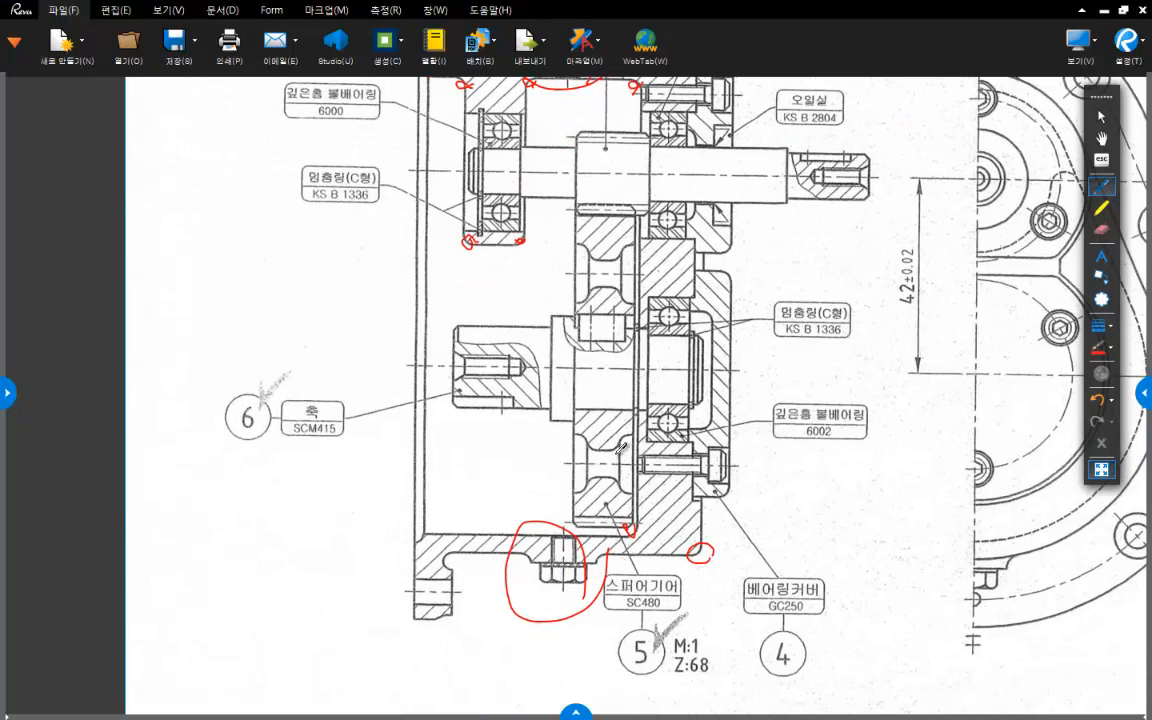
{"action": "scroll", "coordinate": [622, 447], "scroll_direction": "up", "scroll_amount": 1}
{"action": "left_click_drag", "start_coordinate": [558, 96], "coordinate": [558, 605]}
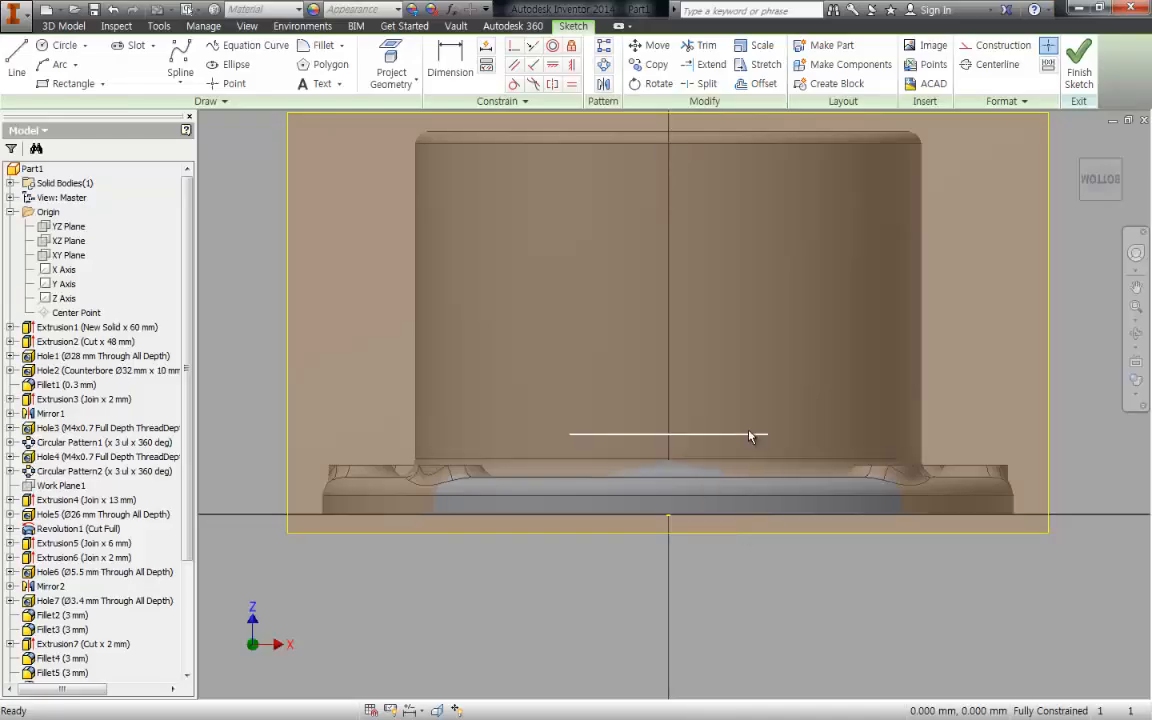
- In the Inventor sketch, project the circular edge of the opposite boss's tapped hole onto the tangent work plane
{"action": "scroll", "coordinate": [743, 337], "scroll_direction": "down", "scroll_amount": 5}
{"action": "middle_click_drag", "start_coordinate": [743, 337], "coordinate": [741, 399], "text": "shift"}
{"action": "scroll", "coordinate": [741, 399], "scroll_direction": "up", "scroll_amount": 3}
{"action": "scroll", "coordinate": [741, 399], "scroll_direction": "up", "scroll_amount": 5}
{"action": "key", "text": "p"}
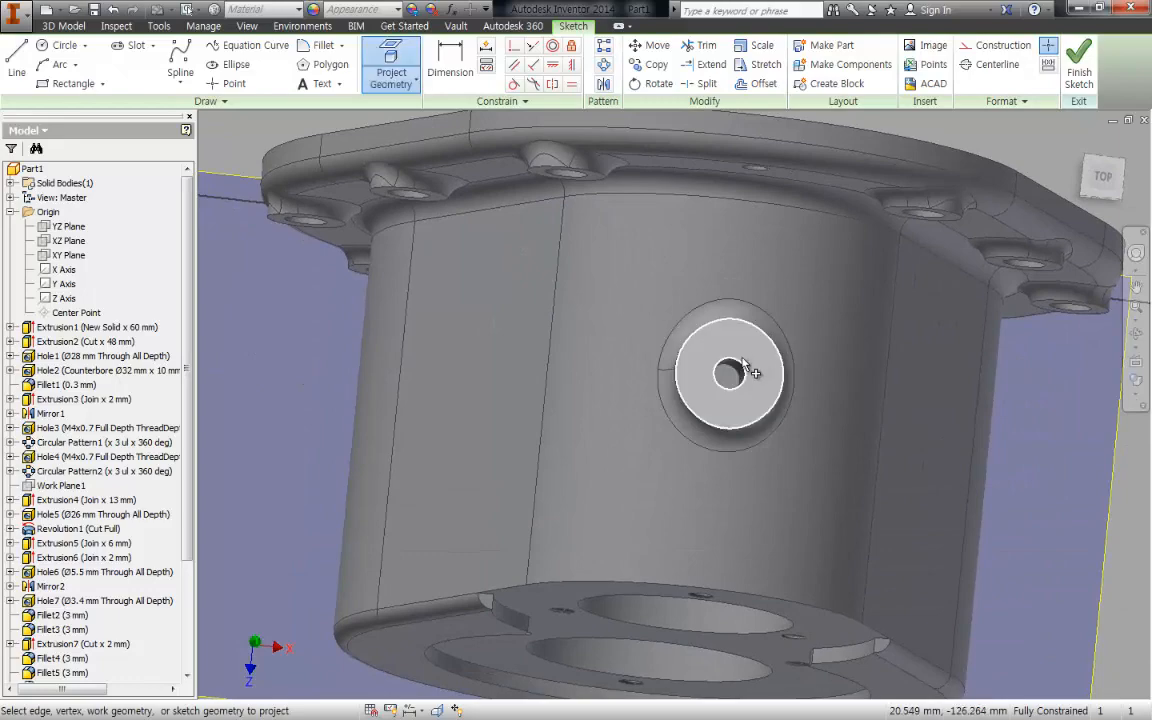
{"action": "middle_click_drag", "start_coordinate": [779, 566], "coordinate": [758, 335], "text": "shift"}
{"action": "middle_click_drag", "start_coordinate": [702, 376], "coordinate": [695, 235], "text": "shift"}
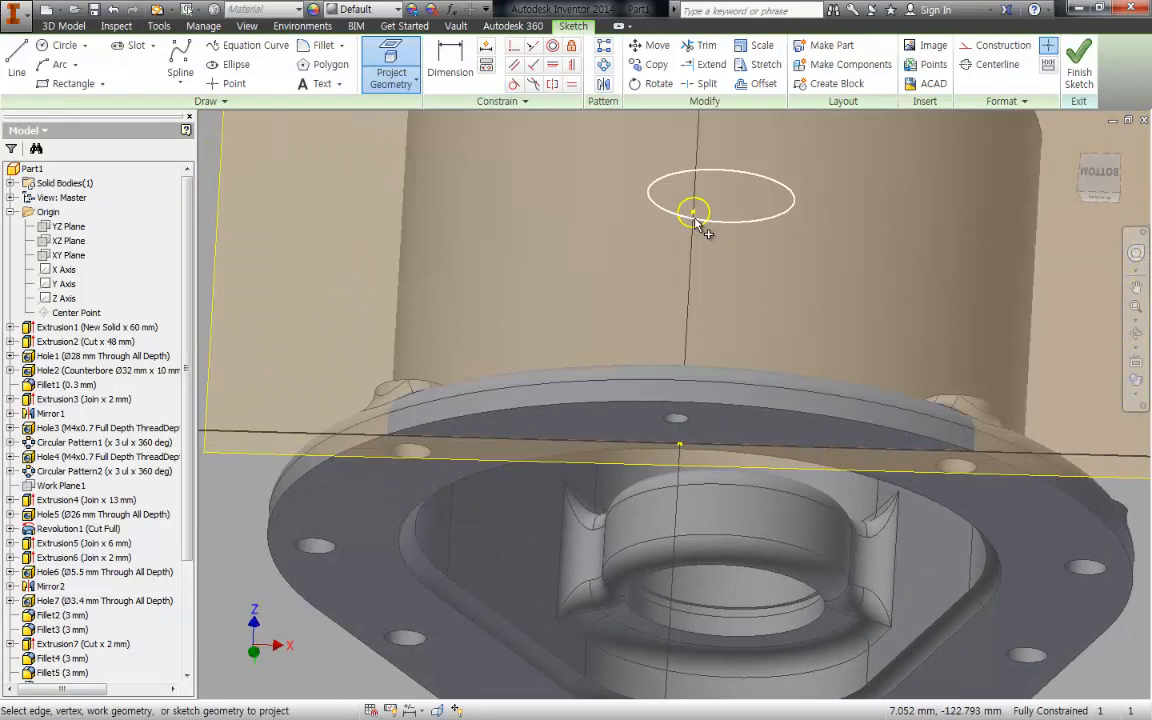
{"action": "mouse_move", "coordinate": [697, 224]}
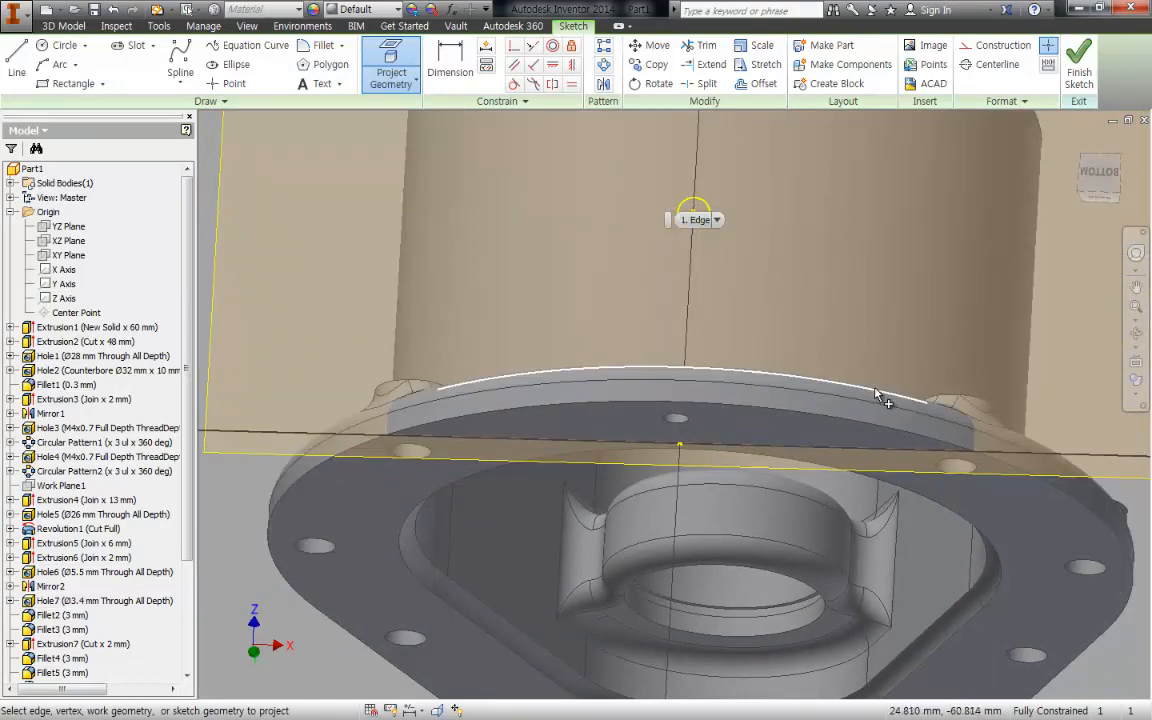
{"action": "middle_click_drag", "start_coordinate": [694, 368], "coordinate": [655, 485]}
{"action": "key", "text": "Escape"}
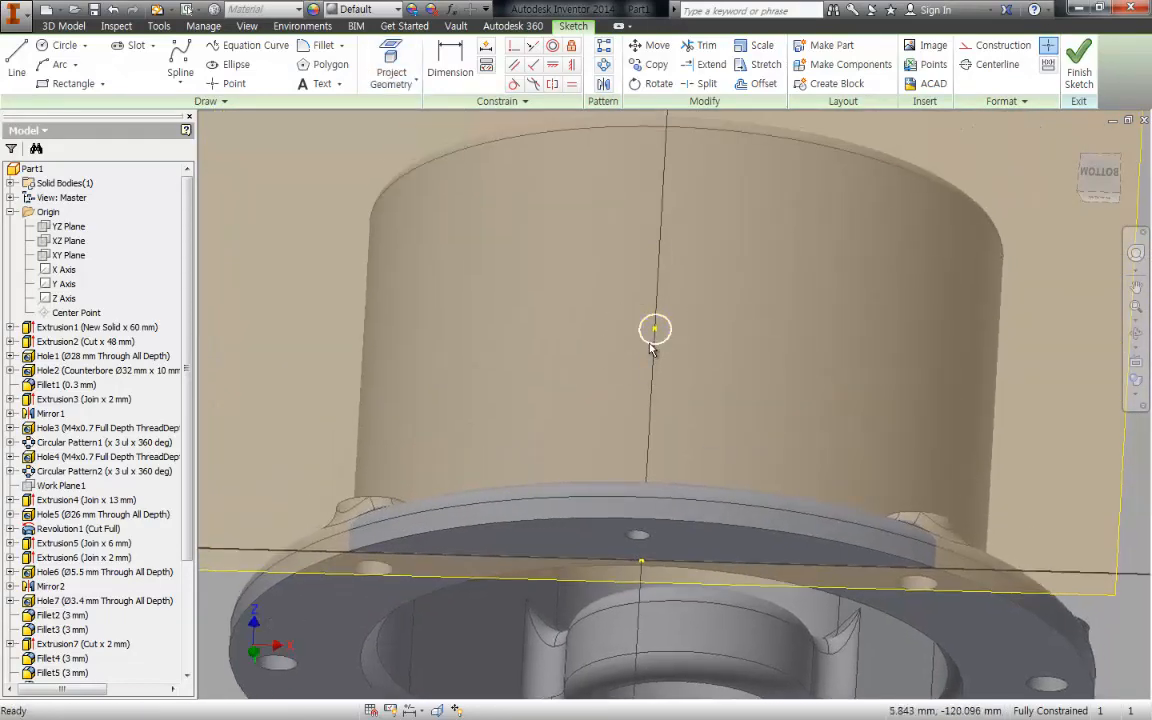
- Convert the projected hole circle to construction geometry
{"action": "middle_click_drag", "start_coordinate": [651, 346], "coordinate": [671, 286]}
{"action": "key", "text": "Page_Up"}
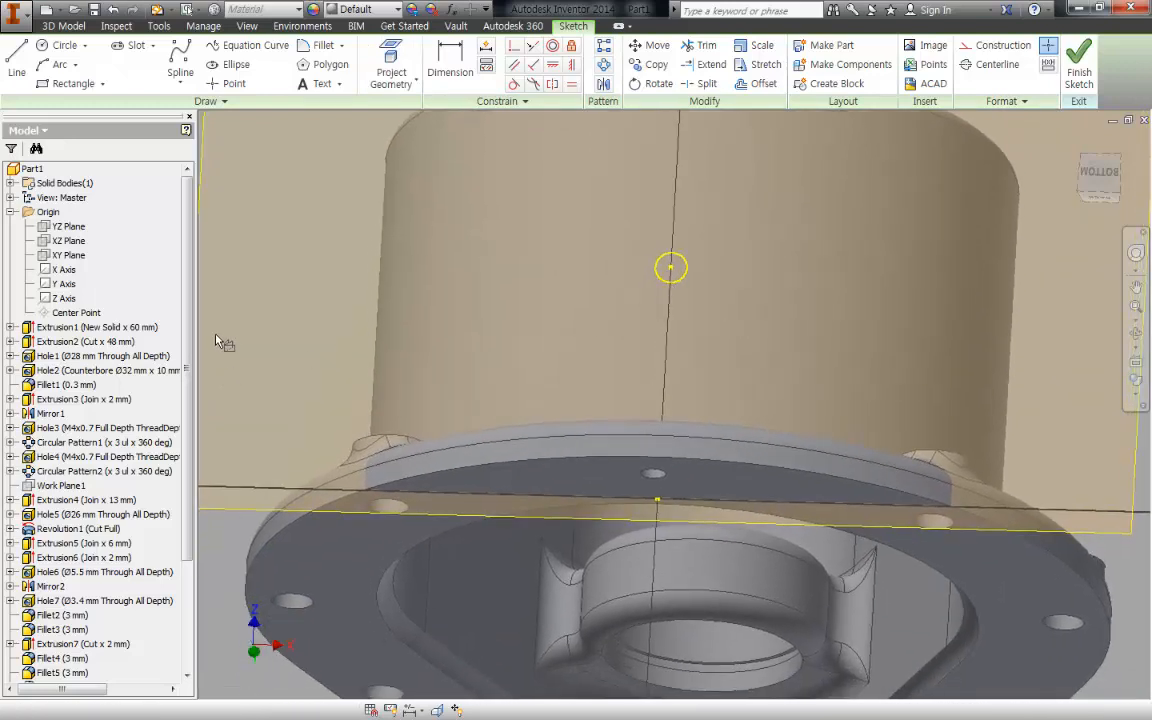
{"action": "key", "text": "Escape"}
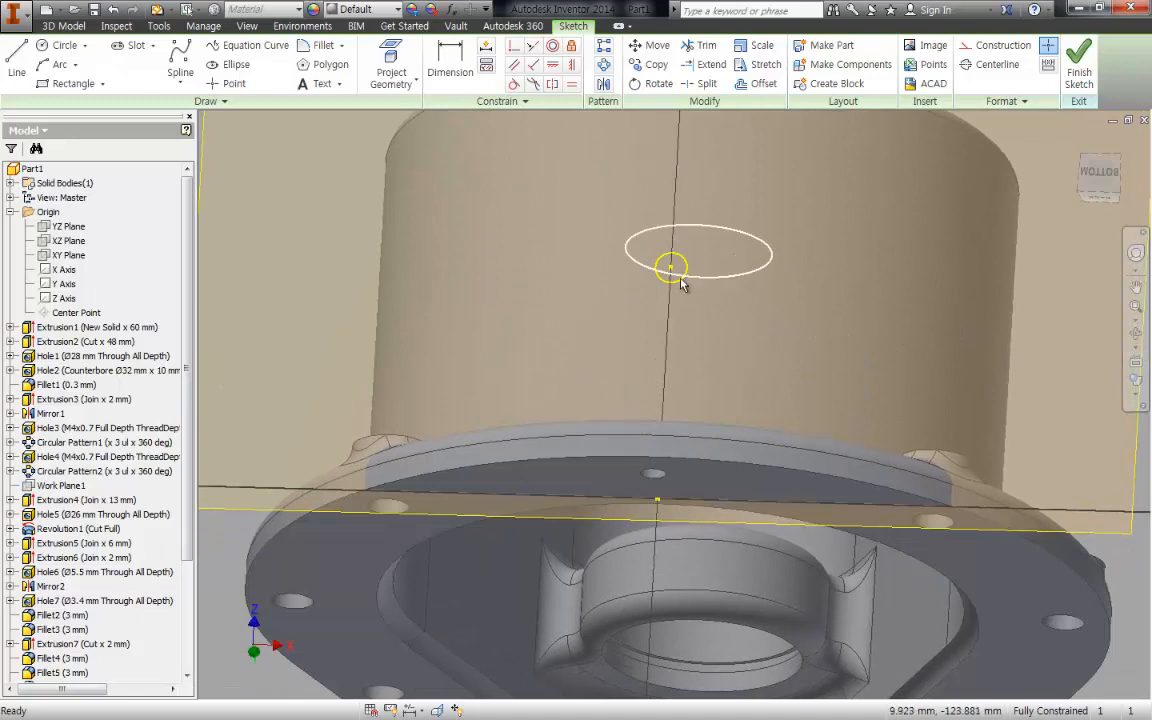
{"action": "key", "text": "c"}
{"action": "left_click", "coordinate": [670, 267]}
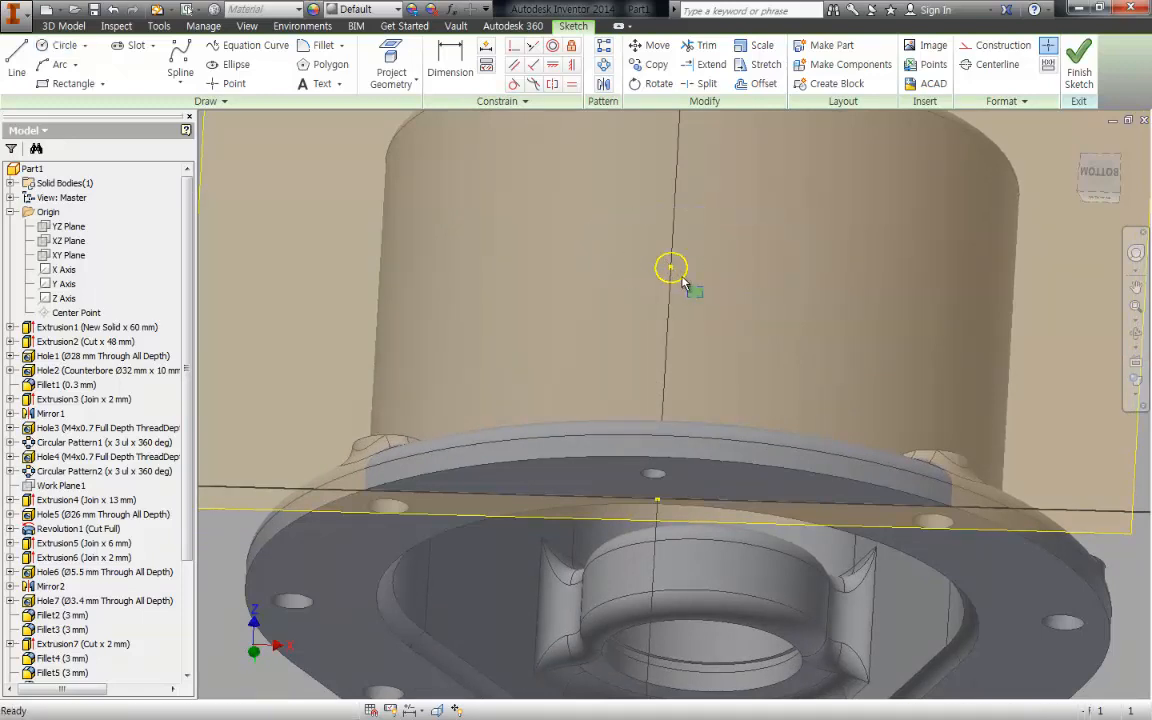
{"action": "left_click", "coordinate": [687, 279]}
{"action": "key", "text": "Escape"}
{"action": "right_click", "coordinate": [872, 197]}
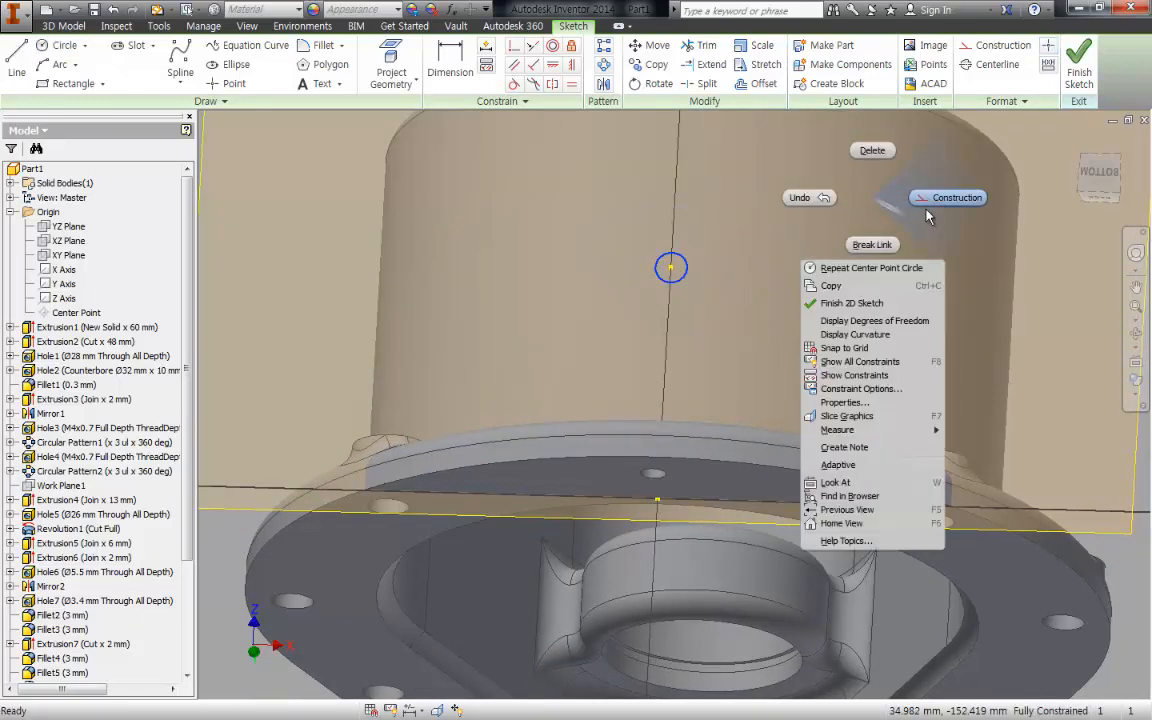
{"action": "left_click", "coordinate": [930, 206]}
{"action": "left_click", "coordinate": [678, 311]}
- Draw a 14 mm diameter circle centred on the projected hole circle's centre
{"action": "key", "text": "c"}
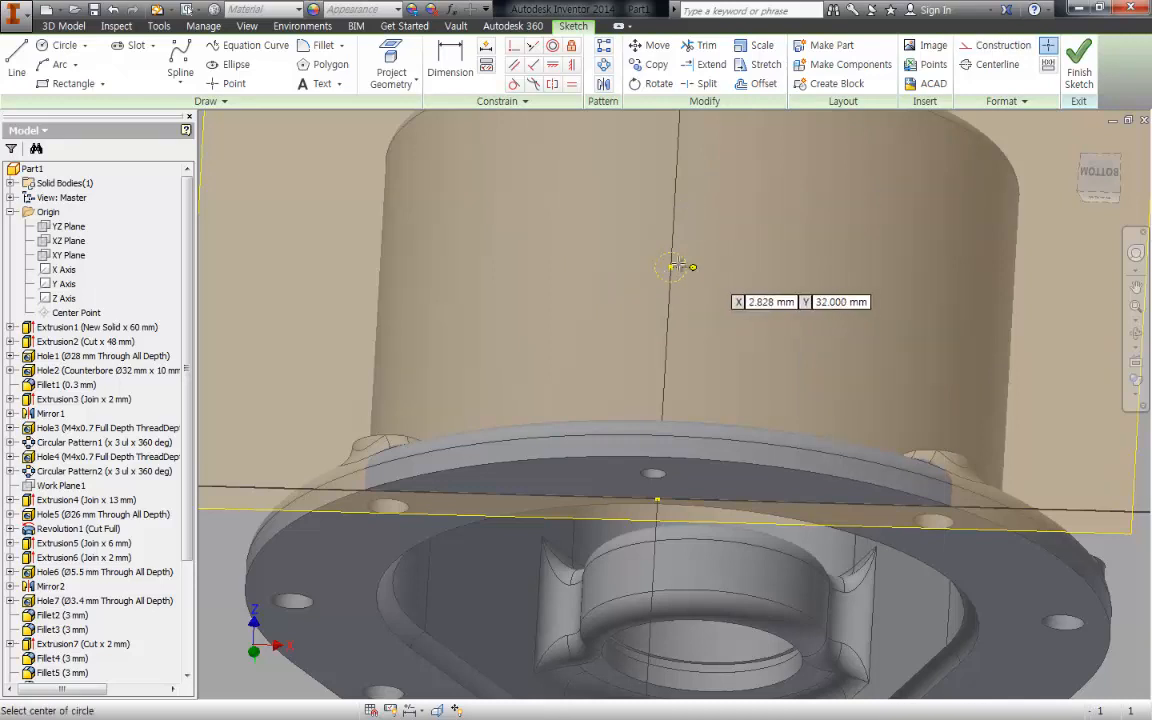
{"action": "left_click", "coordinate": [671, 266]}
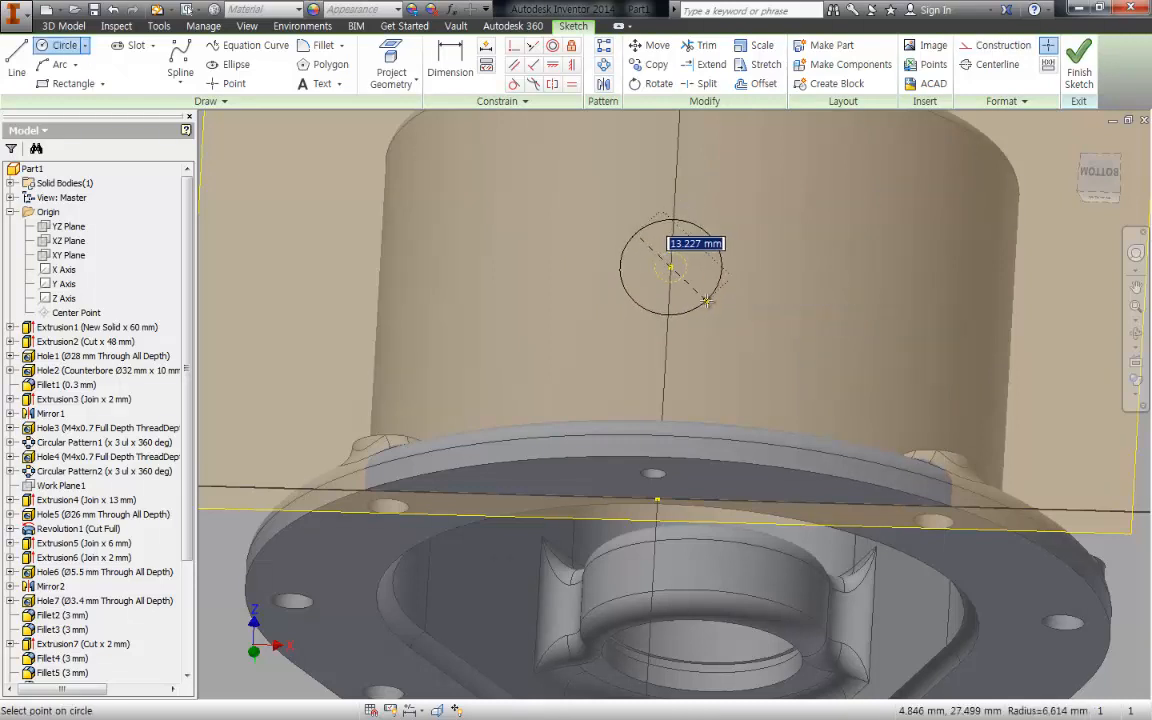
{"action": "type", "text": "14"}
{"action": "key", "text": "Return"}
- Extrude the 14 mm circle as an asymmetric join, 2 mm in each direction, to form the lower boss
{"action": "key", "text": "e"}
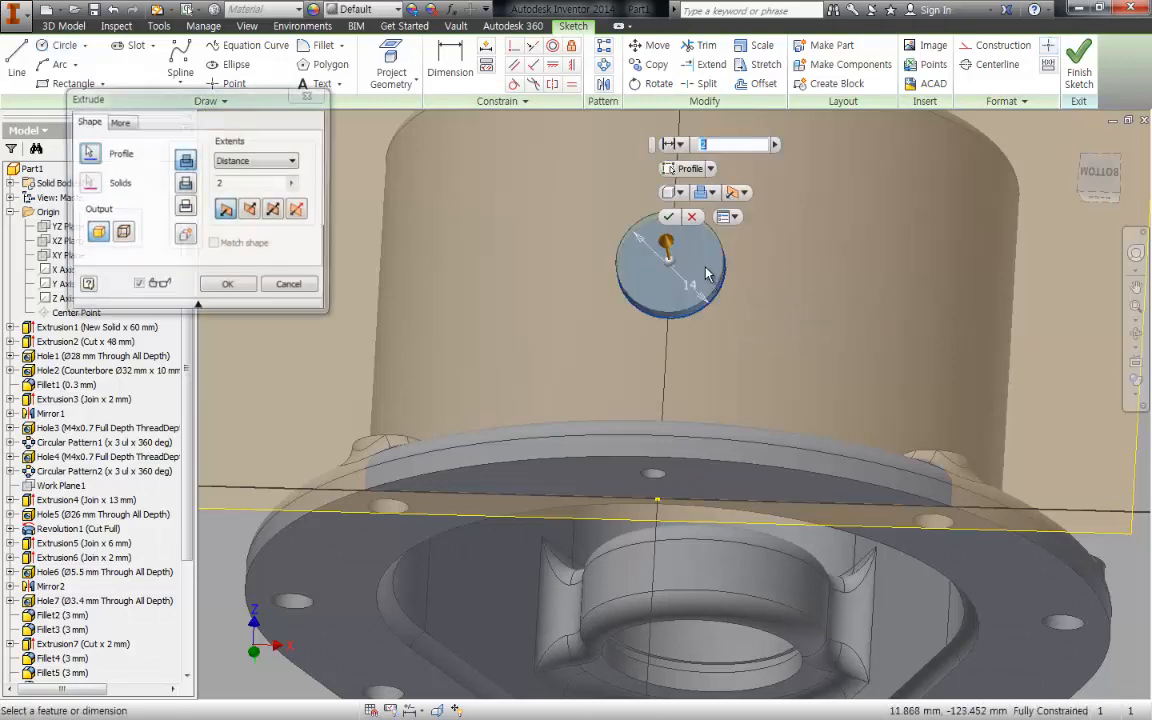
{"action": "left_click", "coordinate": [300, 208]}
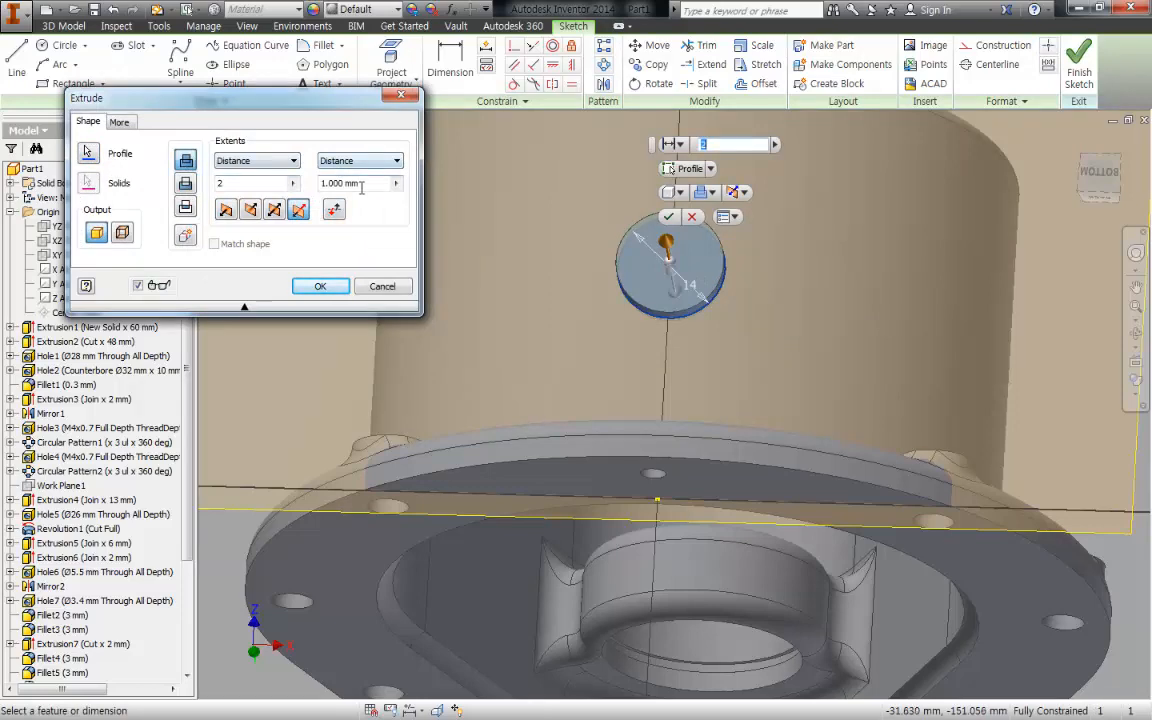
{"action": "type", "text": "2"}
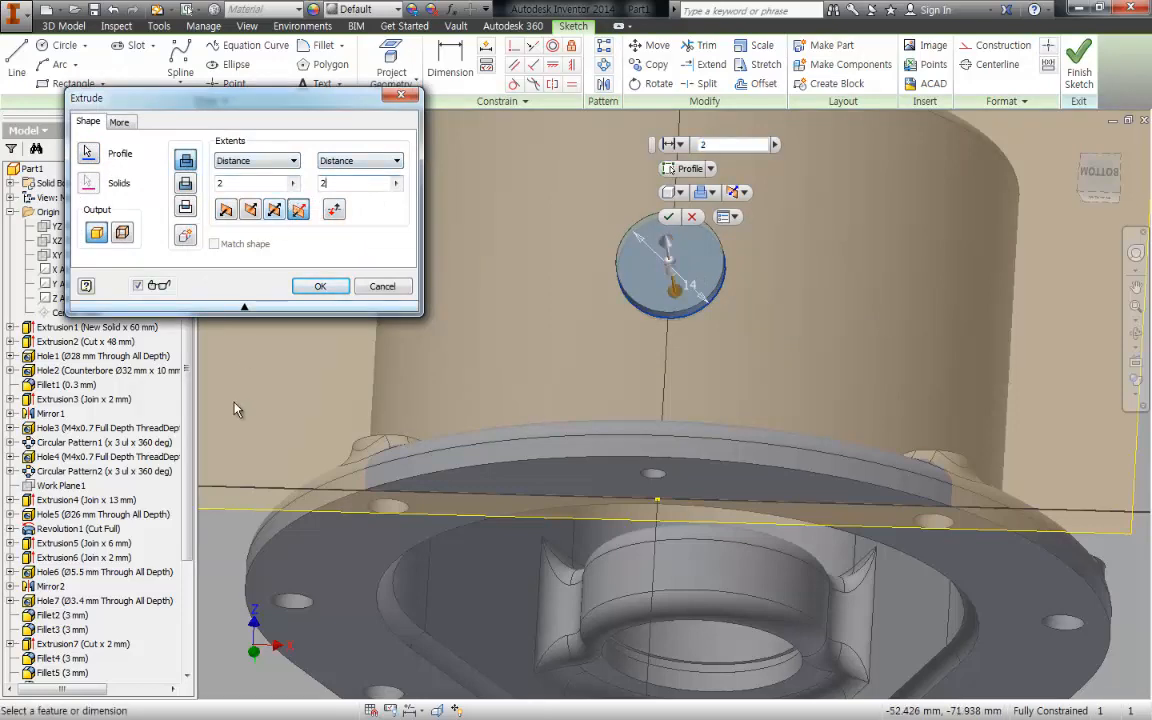
{"action": "left_click", "coordinate": [329, 289]}
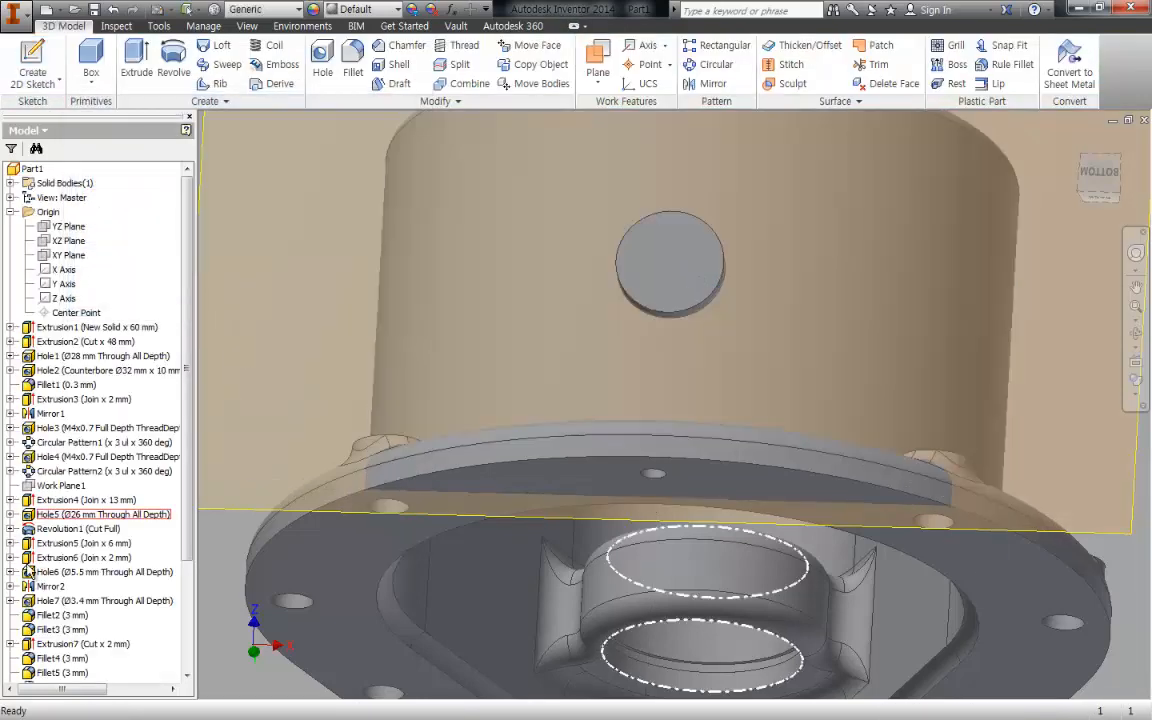
- Hide the tangent work plane used for the lower boss
{"action": "left_click_drag", "start_coordinate": [190, 548], "coordinate": [168, 686]}
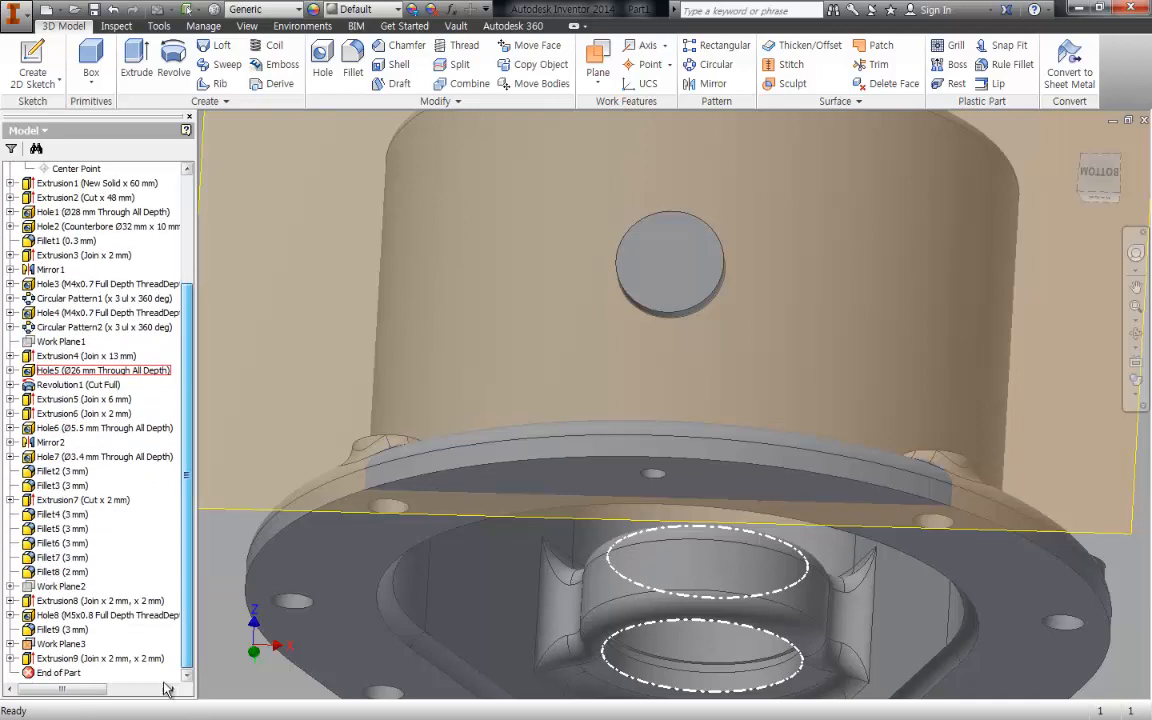
{"action": "right_click", "coordinate": [83, 644]}
{"action": "left_click", "coordinate": [122, 525]}
- Add a 37.5 mm deep M5x0.8 full-depth tapped hole at the centre of the lower boss's outer face
{"action": "key", "text": "s"}
{"action": "left_click", "coordinate": [699, 280]}
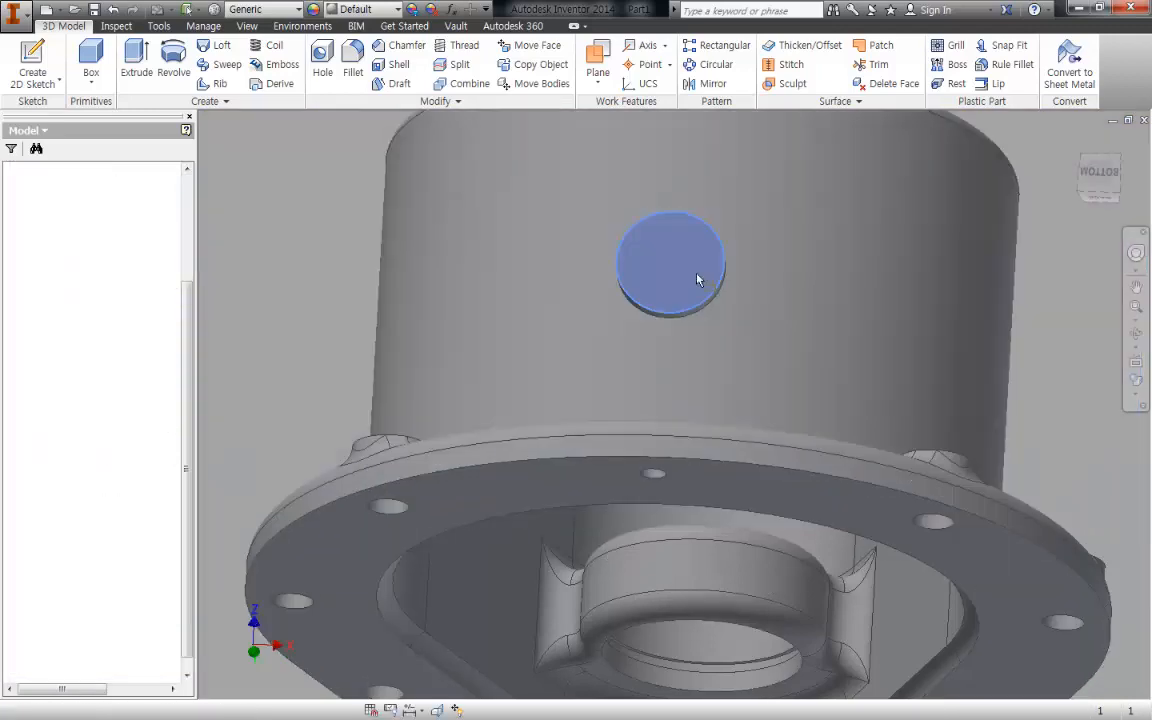
{"action": "key", "text": "h"}
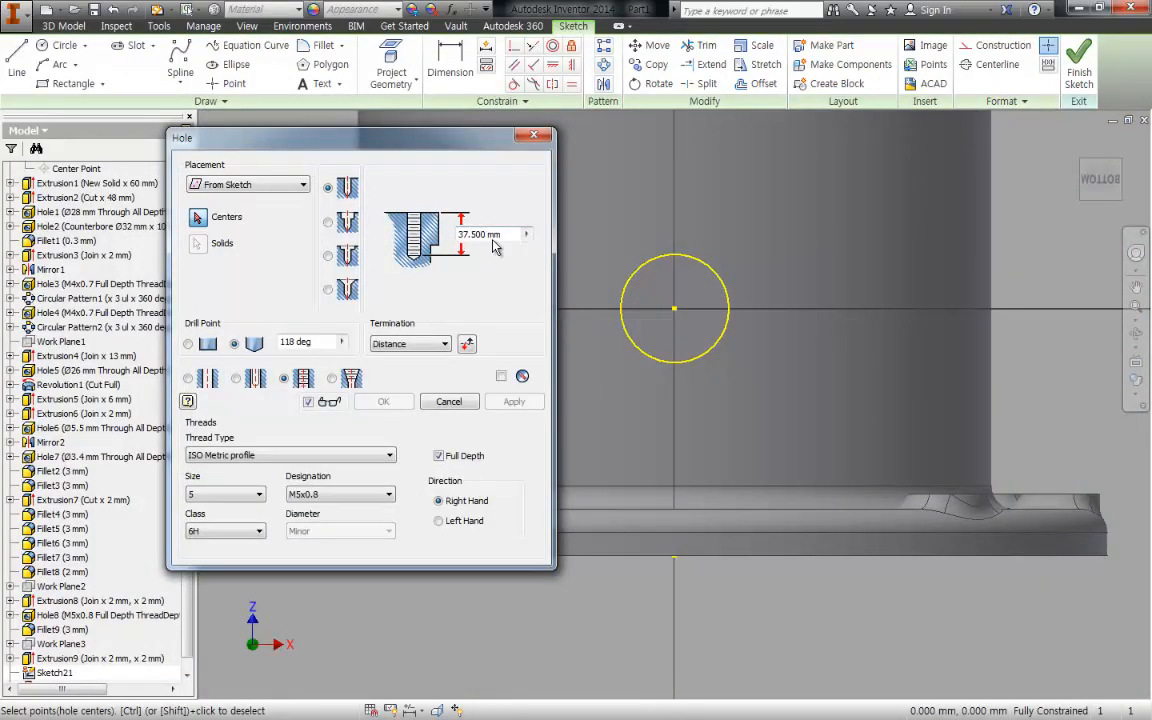
{"action": "left_click", "coordinate": [675, 309]}
{"action": "mouse_move", "coordinate": [813, 485]}
{"action": "middle_mouse_down", "text": "shift"}
{"action": "mouse_move", "coordinate": [806, 400]}
{"action": "mouse_move", "coordinate": [946, 295]}
{"action": "mouse_move", "coordinate": [957, 310]}
{"action": "middle_mouse_up", "text": "shift"}
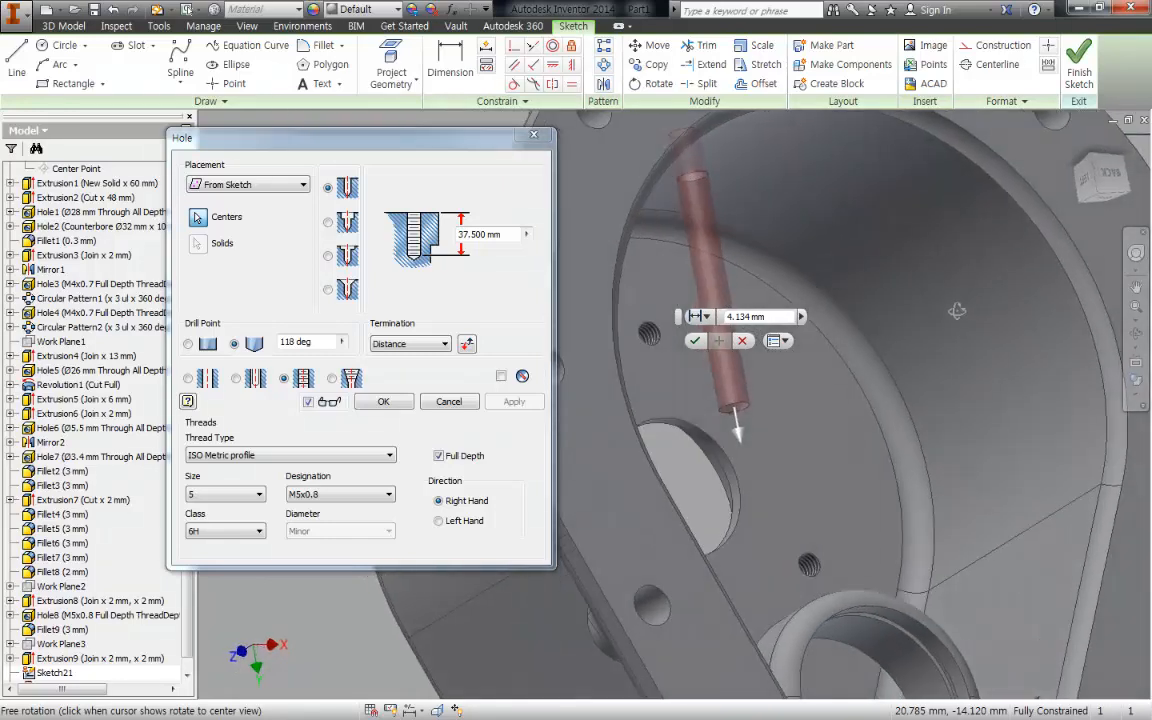
{"action": "left_click", "coordinate": [383, 401]}
- Fillet the edge where the lower boss meets the cylindrical housing wall with a 3 mm radius
{"action": "scroll", "coordinate": [757, 436], "scroll_direction": "down", "scroll_amount": 5}
{"action": "middle_click_drag", "start_coordinate": [757, 434], "coordinate": [842, 478], "text": "shift"}
{"action": "scroll", "coordinate": [638, 281], "scroll_direction": "up", "scroll_amount": 6}
{"action": "key", "text": "f"}
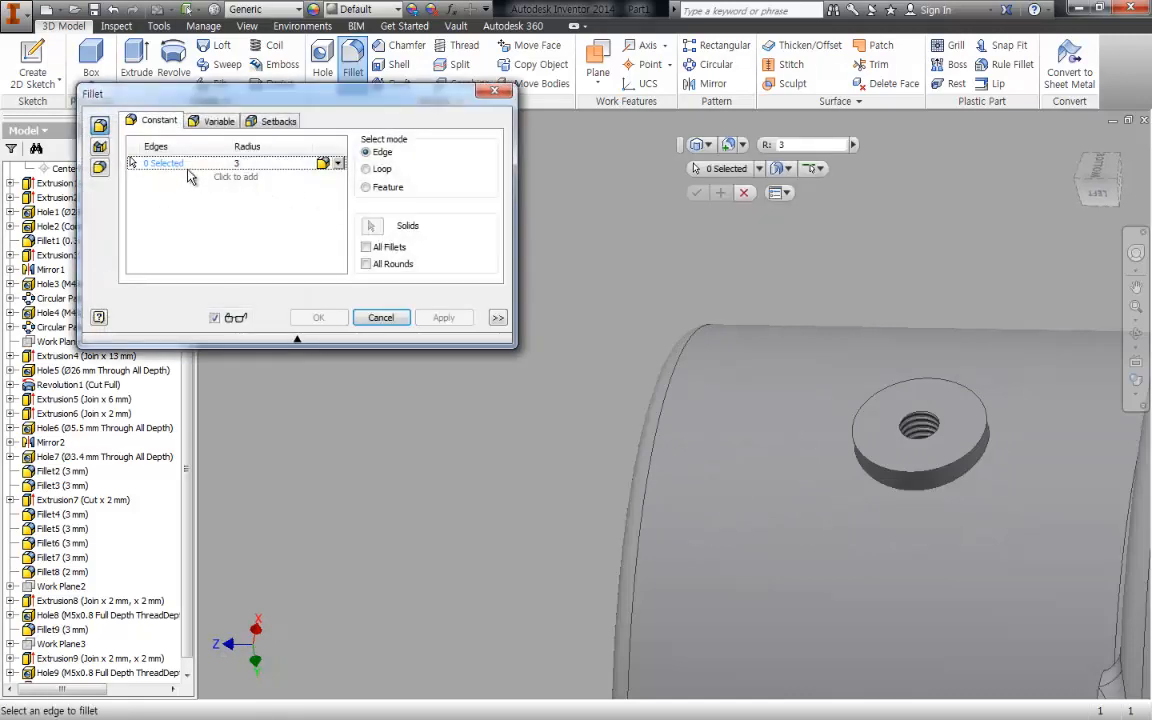
{"action": "left_click", "coordinate": [930, 486]}
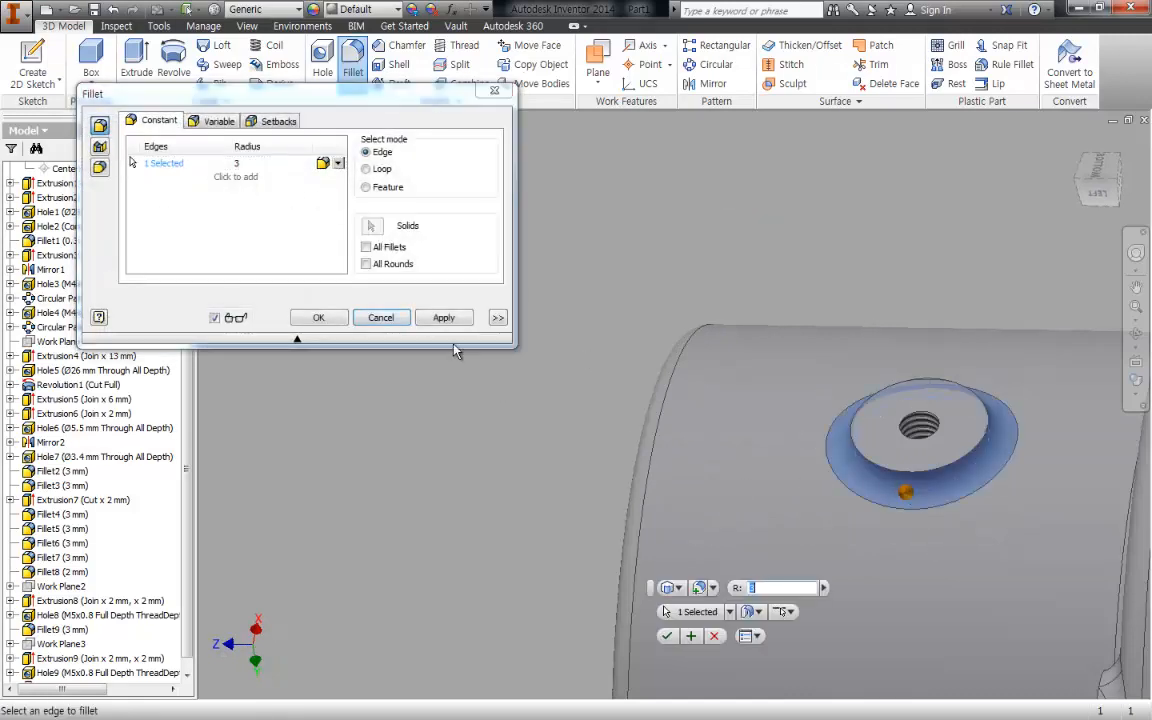
{"action": "left_click", "coordinate": [320, 318]}
- Examine both filleted screw plug bosses from the left view and the whole housing from the home view
{"action": "middle_click_drag", "start_coordinate": [640, 455], "coordinate": [558, 333]}
{"action": "middle_click_drag", "start_coordinate": [663, 370], "coordinate": [540, 344]}
{"action": "middle_click_drag", "start_coordinate": [792, 417], "coordinate": [920, 475], "text": "shift"}
{"action": "scroll", "coordinate": [546, 388], "scroll_direction": "down", "scroll_amount": 5}
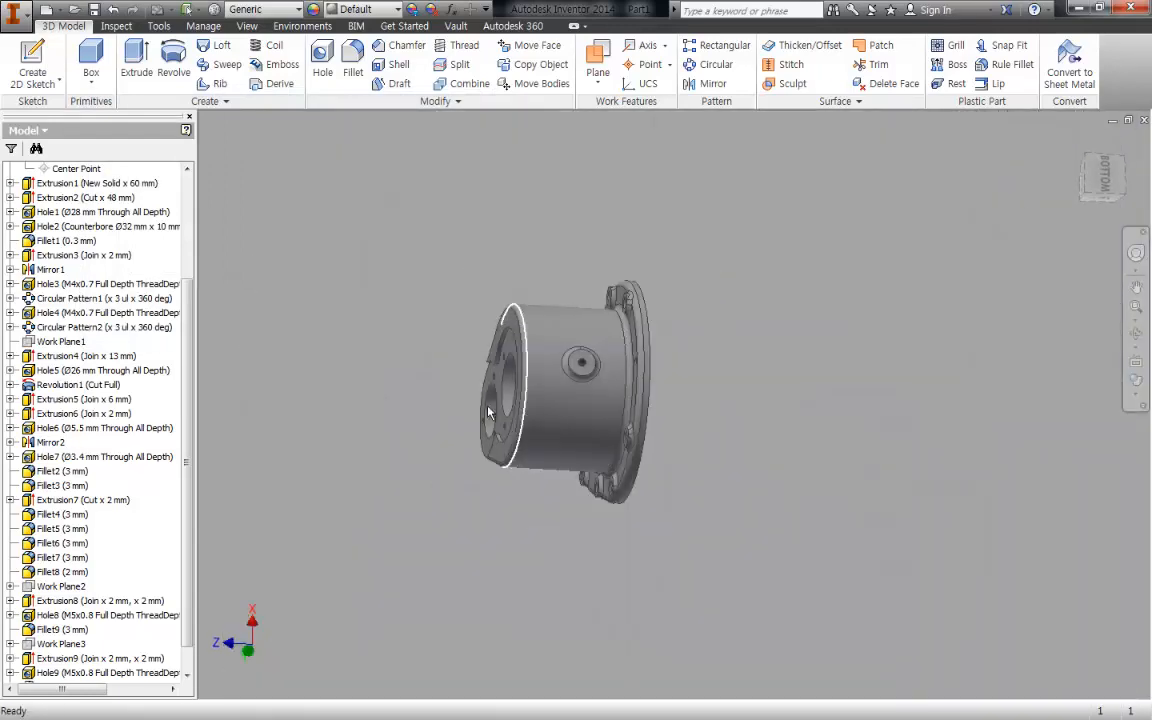
{"action": "middle_click_drag", "start_coordinate": [489, 412], "coordinate": [744, 388], "text": "shift"}
{"action": "middle_click_drag", "start_coordinate": [716, 438], "coordinate": [776, 421], "text": "shift"}
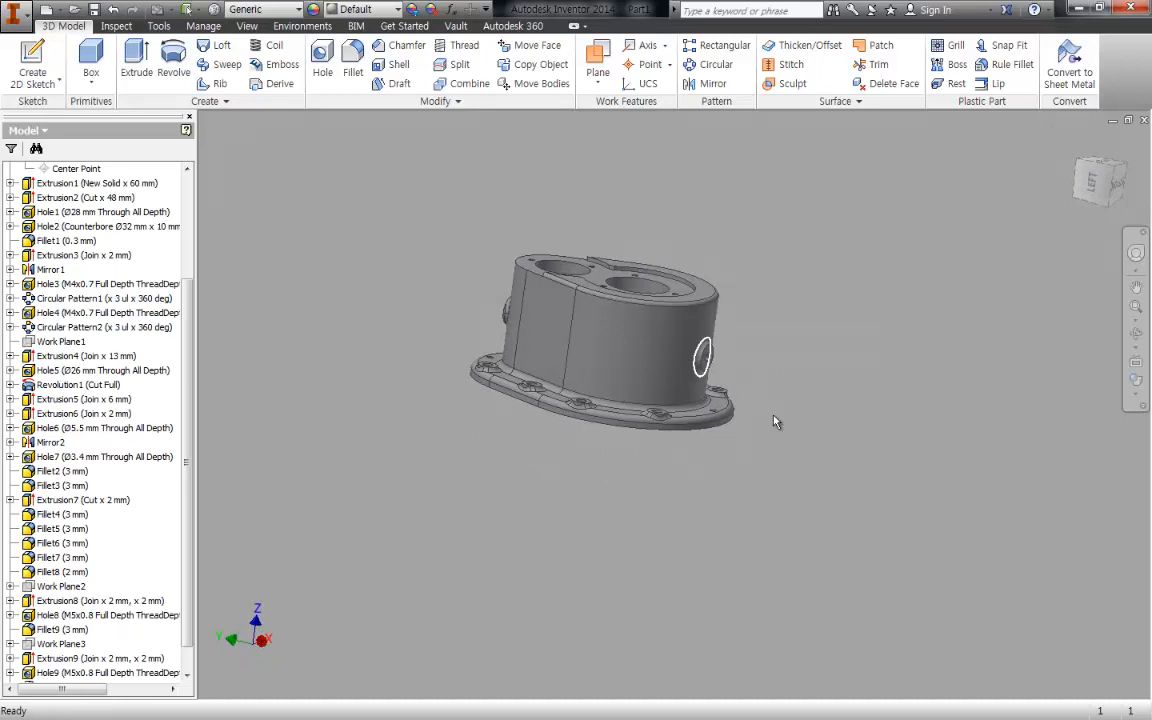
{"action": "left_click", "coordinate": [1094, 184]}
{"action": "scroll", "coordinate": [604, 432], "scroll_direction": "up", "scroll_amount": 3}
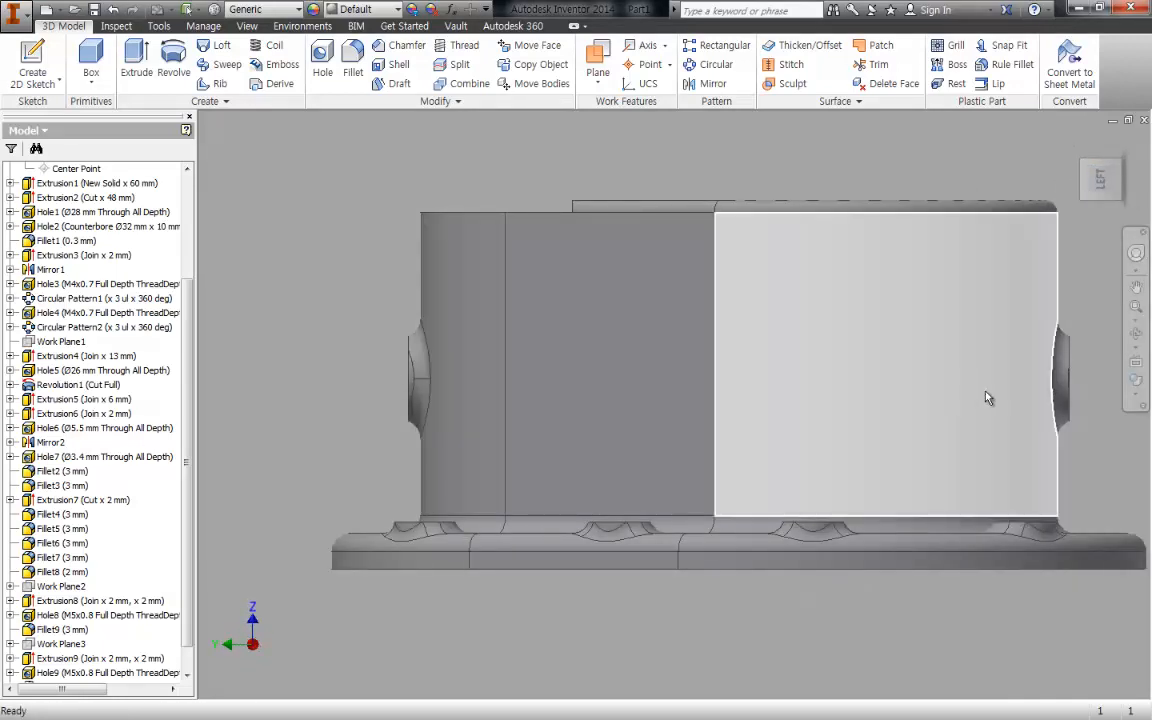
{"action": "middle_click_drag", "start_coordinate": [1054, 470], "coordinate": [871, 432]}
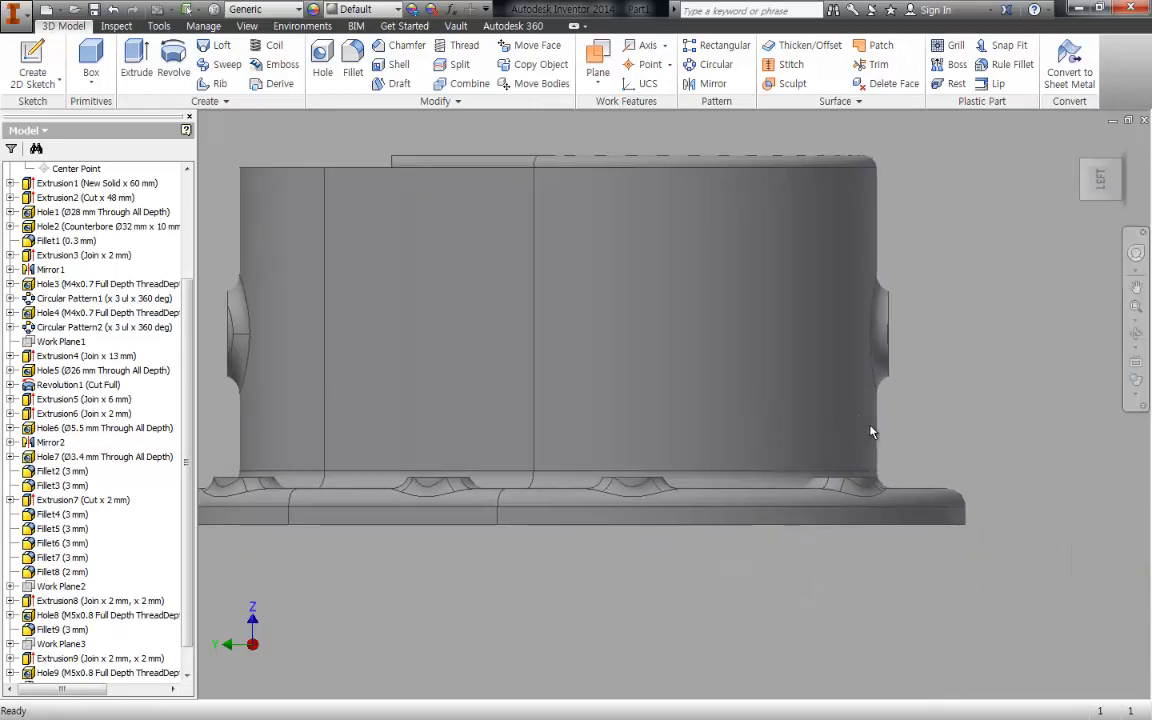
{"action": "scroll", "coordinate": [871, 432], "scroll_direction": "down", "scroll_amount": 5}
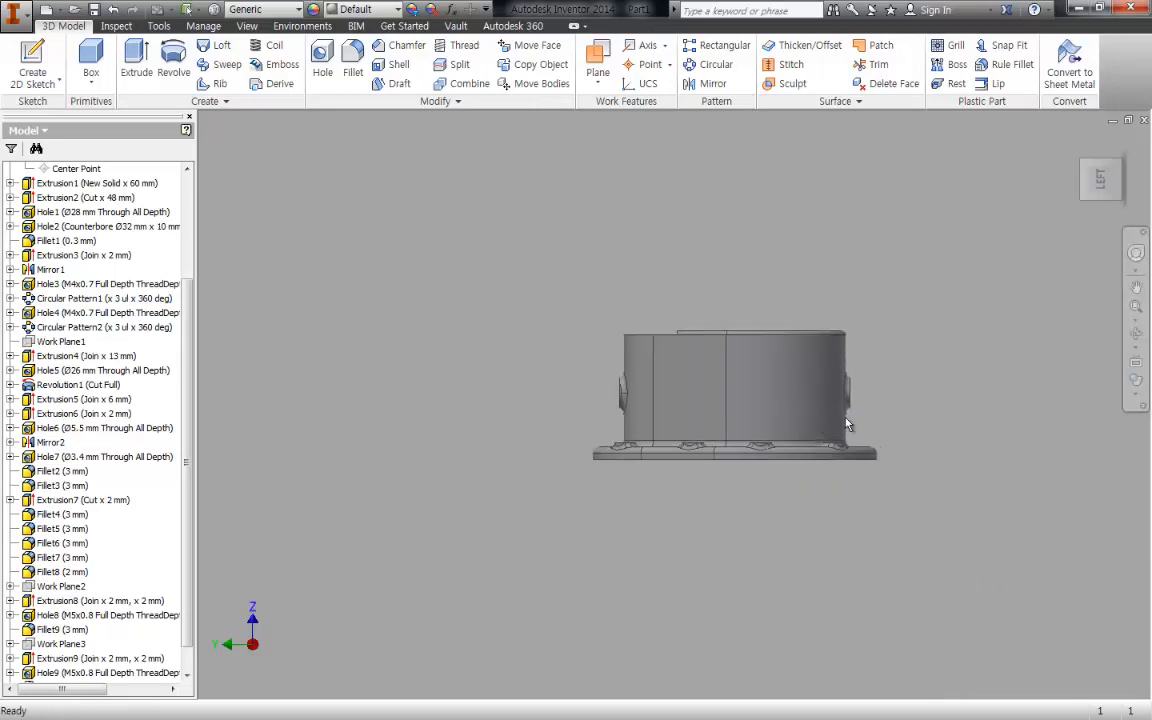
{"action": "key", "text": "F6"}
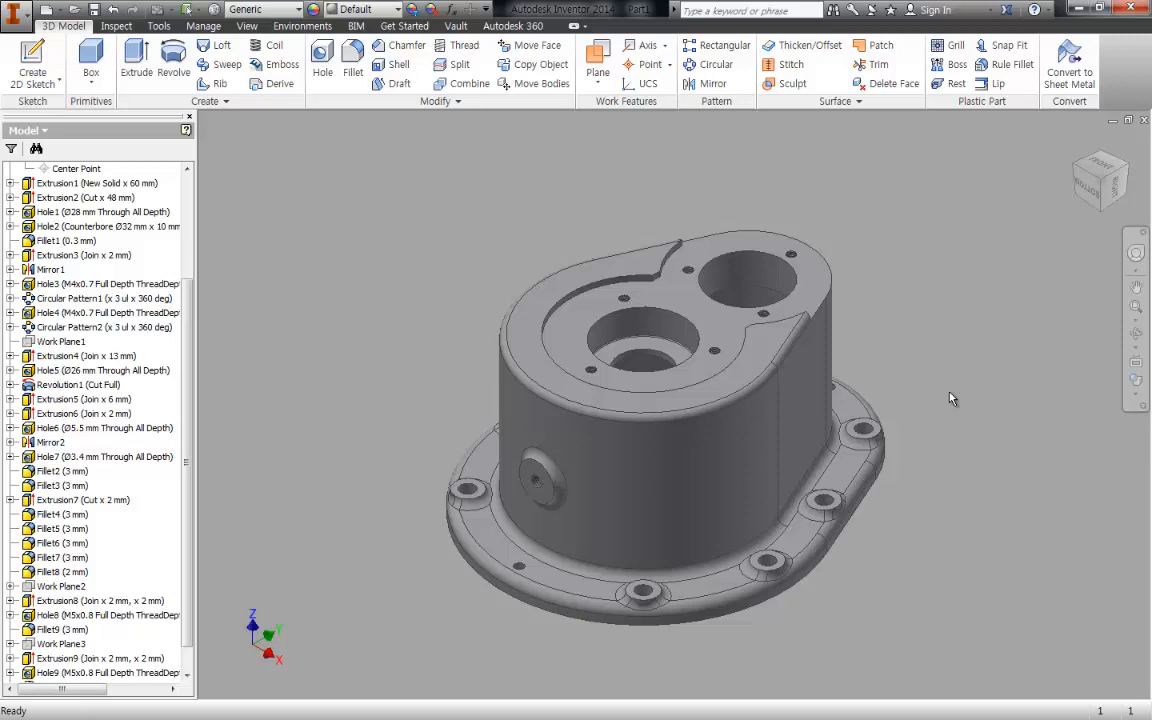
{"action": "middle_click_drag", "start_coordinate": [820, 514], "coordinate": [815, 494]}
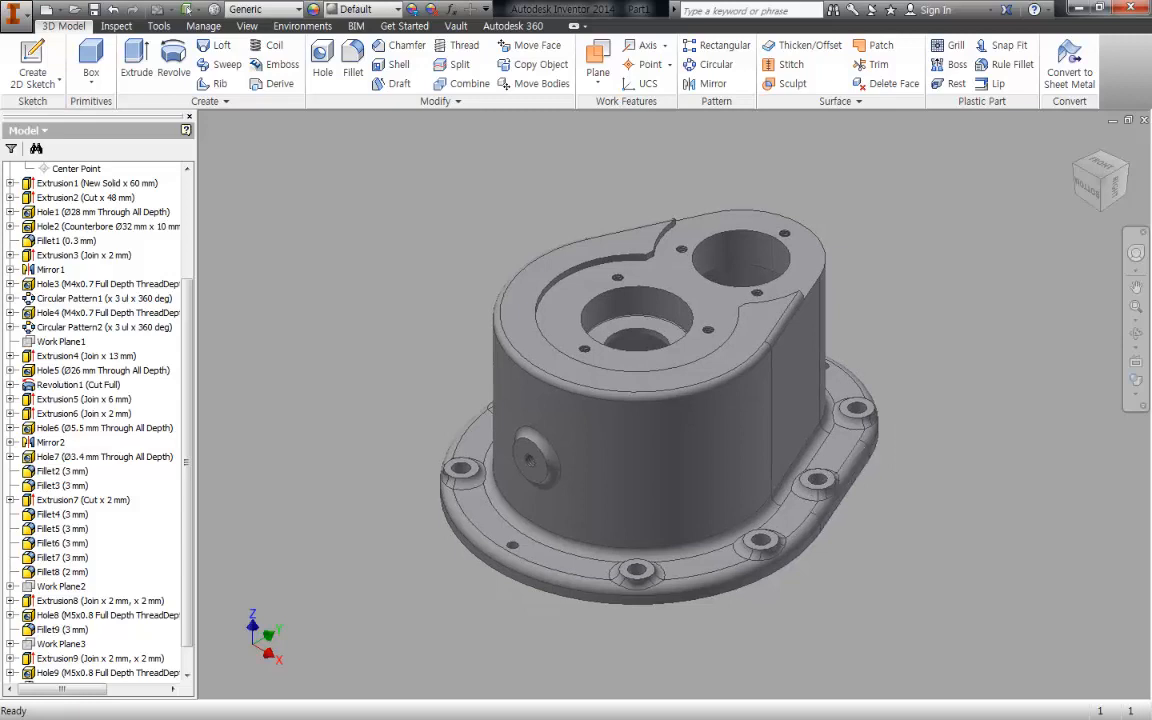